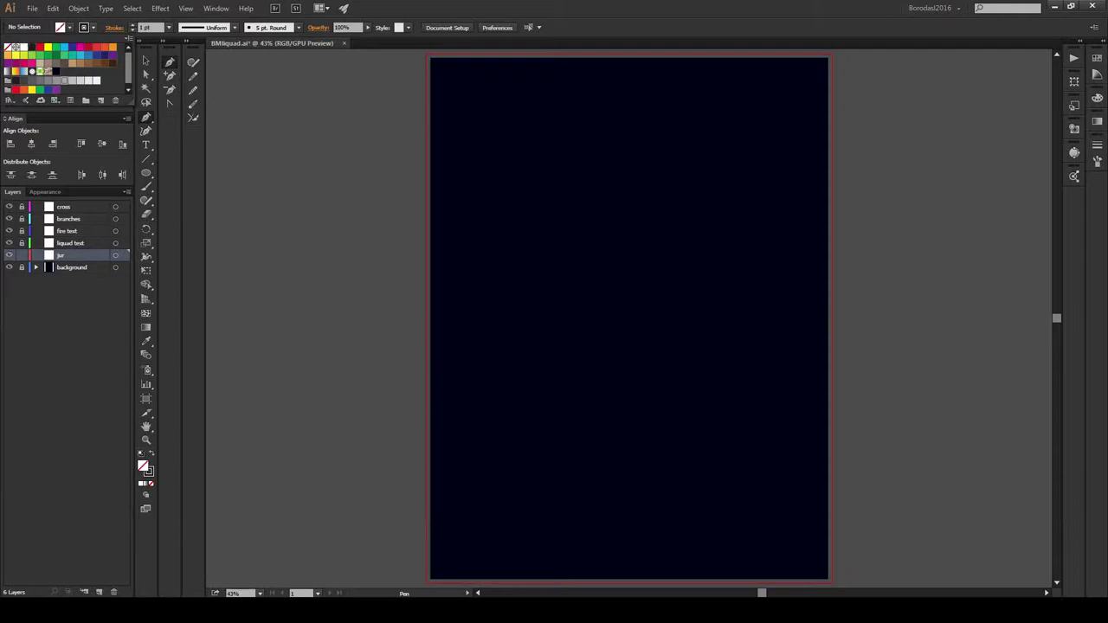
Step: Draw the left half of the jar with the Pen tool and give it a 20 pt stroke
{"action": "key", "text": "shift+ctrl+F9"}
{"action": "left_click_drag", "start_coordinate": [624, 183], "coordinate": [594, 183]}
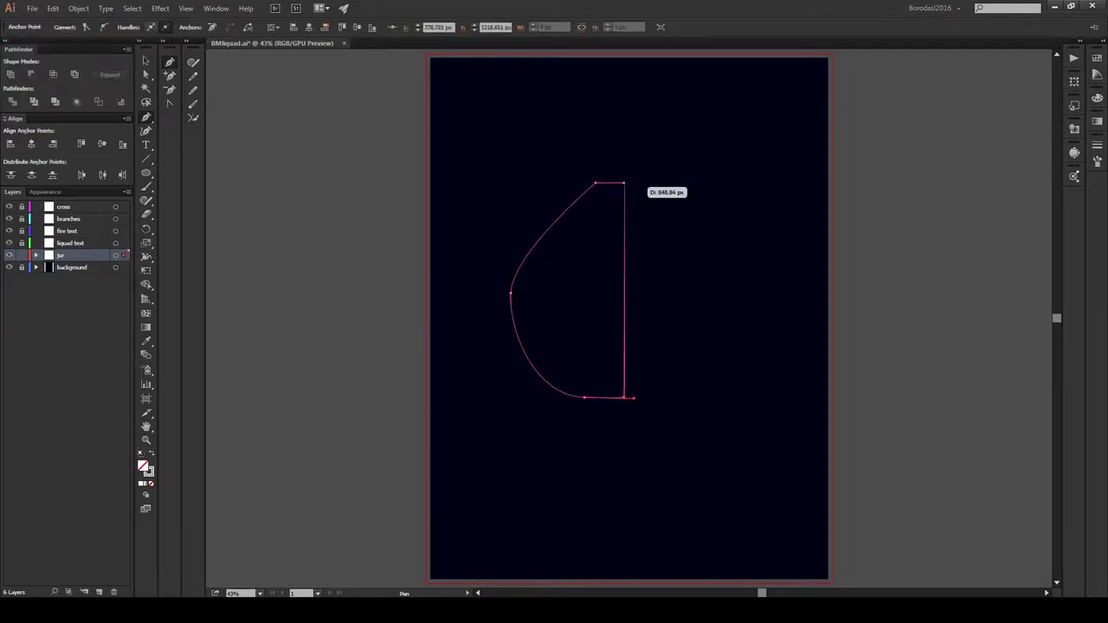
{"action": "right_click", "coordinate": [661, 342]}
{"action": "key", "text": "Escape"}
{"action": "left_click", "coordinate": [169, 27]}
{"action": "left_click", "coordinate": [186, 217]}
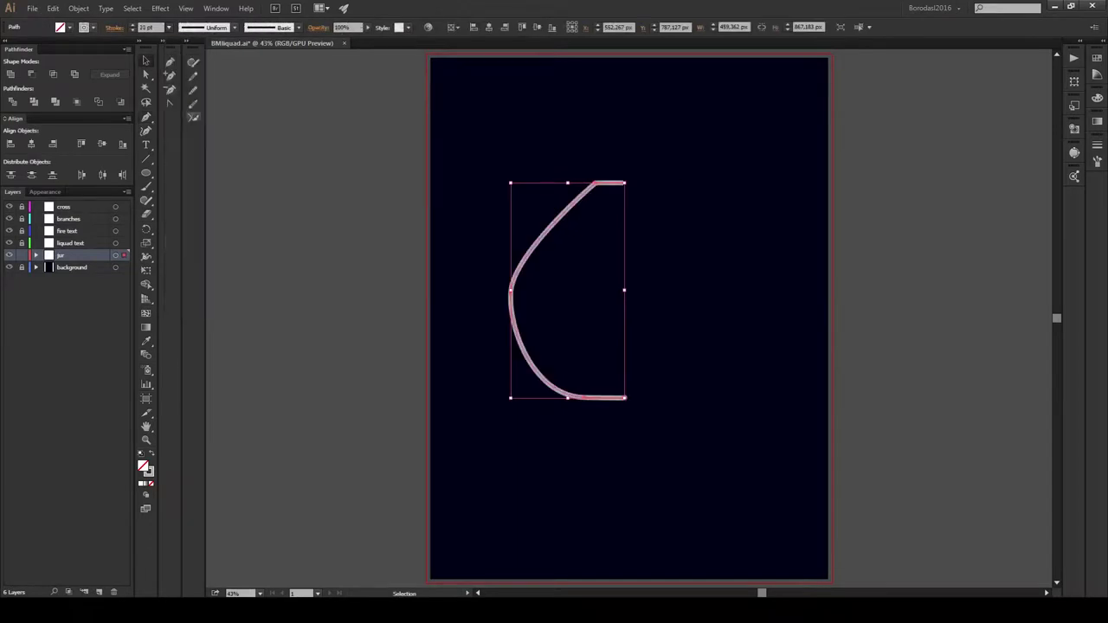
Step: Make a reflected copy of the half outline and place it on the right to complete the jar
{"action": "right_click", "coordinate": [549, 222]}
{"action": "left_click", "coordinate": [684, 387]}
{"action": "left_click", "coordinate": [658, 467]}
{"action": "left_click_drag", "start_coordinate": [511, 293], "coordinate": [625, 293]}
{"action": "left_click", "coordinate": [623, 182]}
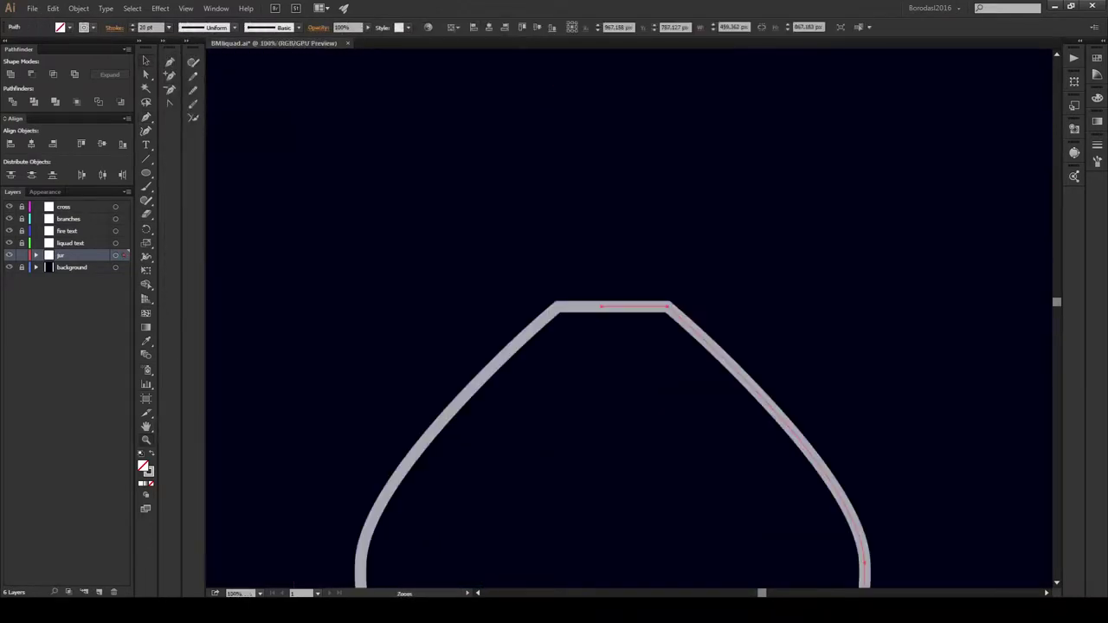
{"action": "key", "text": "ctrl+minus"}
Step: Delete the overlapping bottom segment and join the jar's endpoints into one path
{"action": "key", "text": "v"}
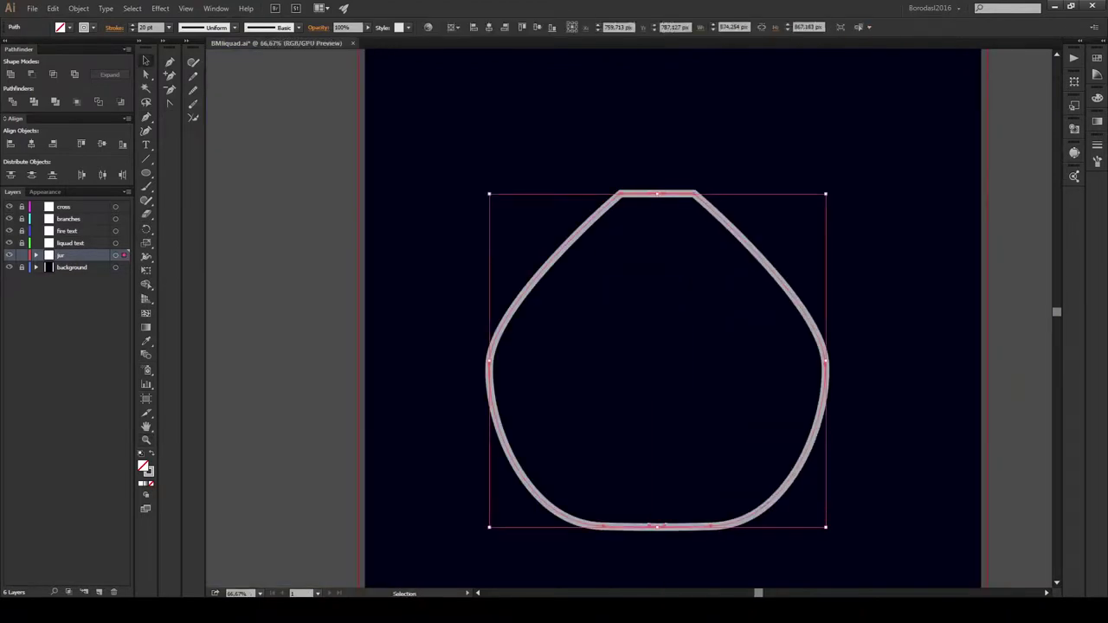
{"action": "left_click_drag", "start_coordinate": [658, 526], "coordinate": [745, 525]}
{"action": "key", "text": "Delete"}
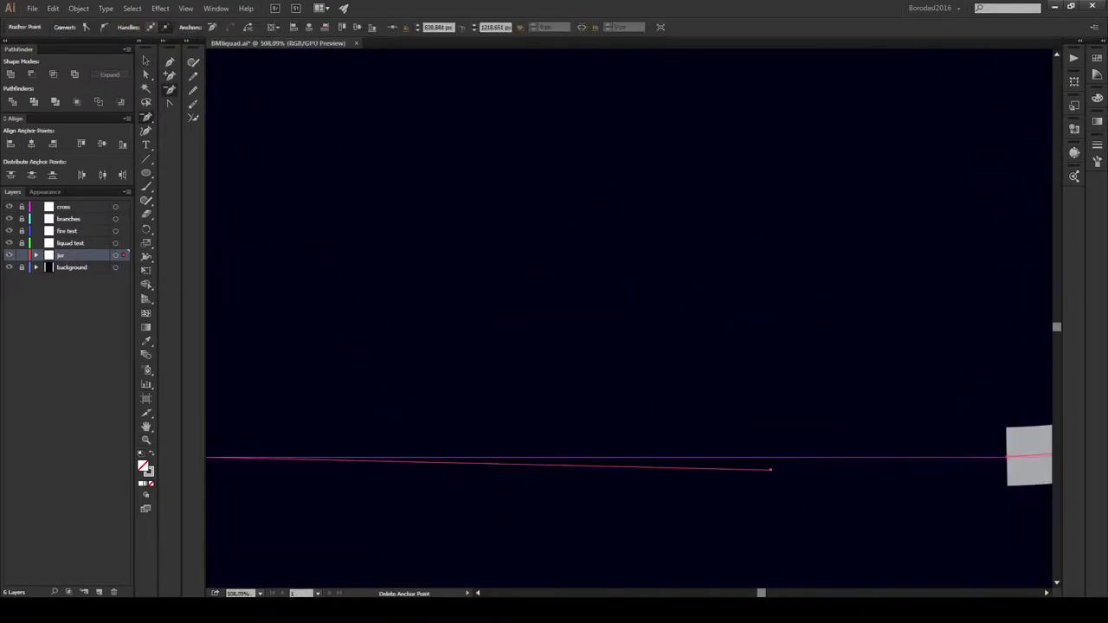
{"action": "key", "text": "ctrl+j"}
{"action": "key", "text": "Return"}
{"action": "key", "text": "ctrl+j"}
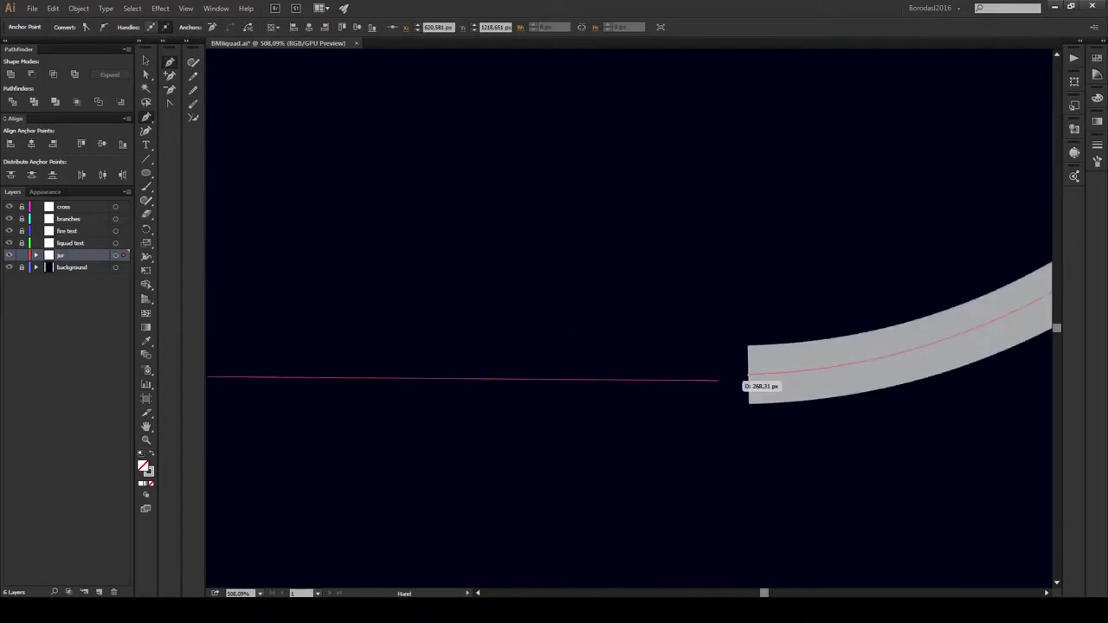
Step: Stretch the jar taller from its top edge and thin its stroke to 14 pt
{"action": "left_click_drag", "start_coordinate": [632, 332], "coordinate": [670, 367]}
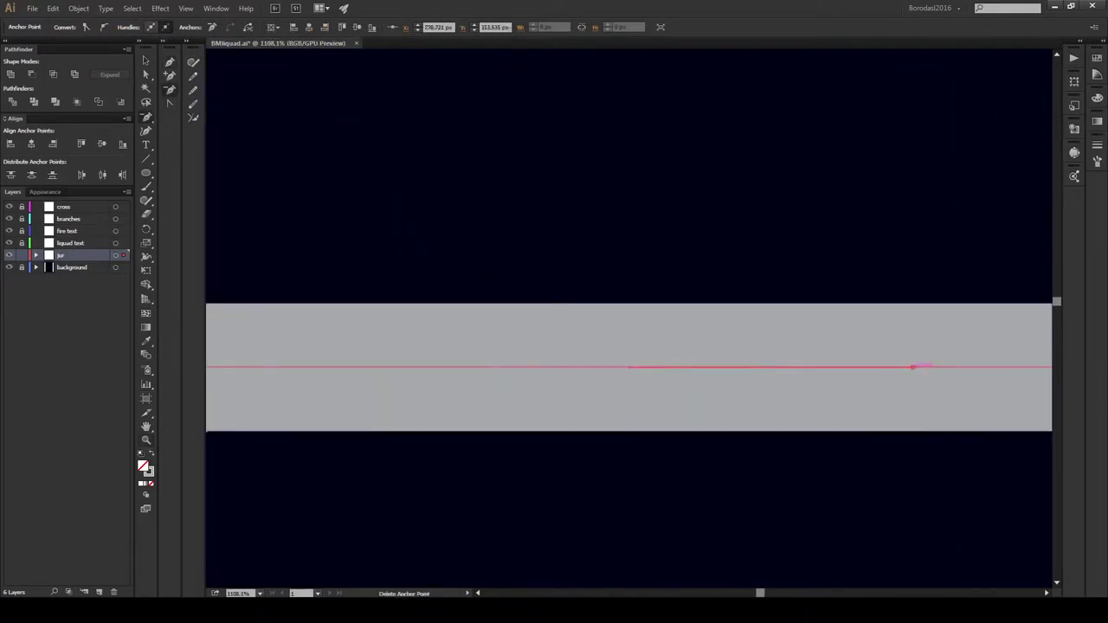
{"action": "key", "text": "ctrl+0"}
{"action": "key", "text": "v"}
{"action": "left_click_drag", "start_coordinate": [632, 185], "coordinate": [632, 161]}
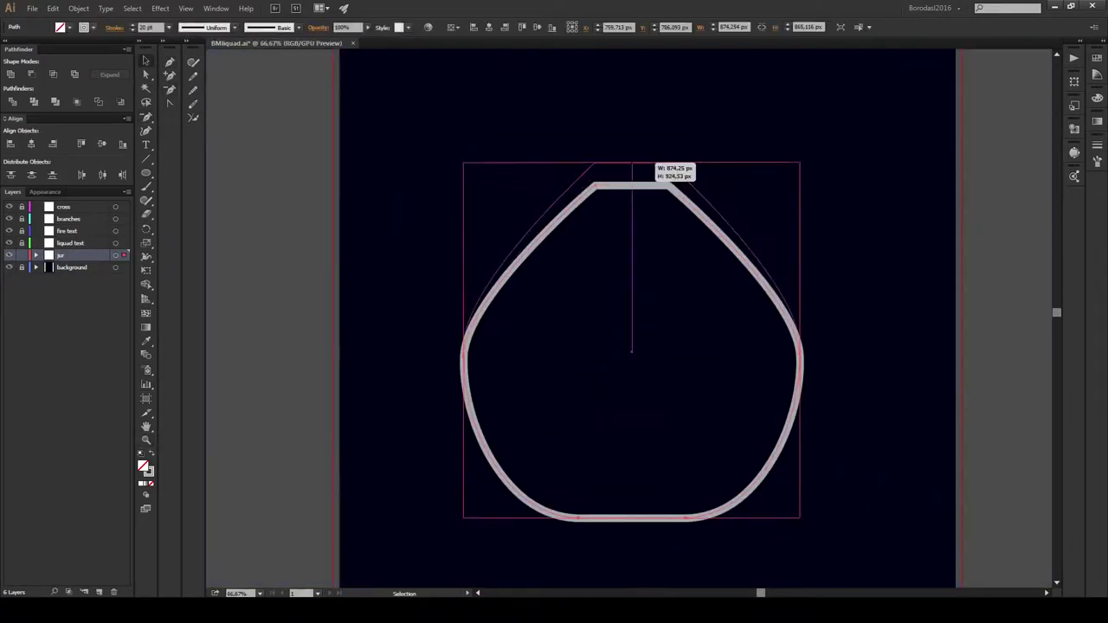
{"action": "left_click", "coordinate": [168, 27]}
{"action": "left_click", "coordinate": [183, 217]}
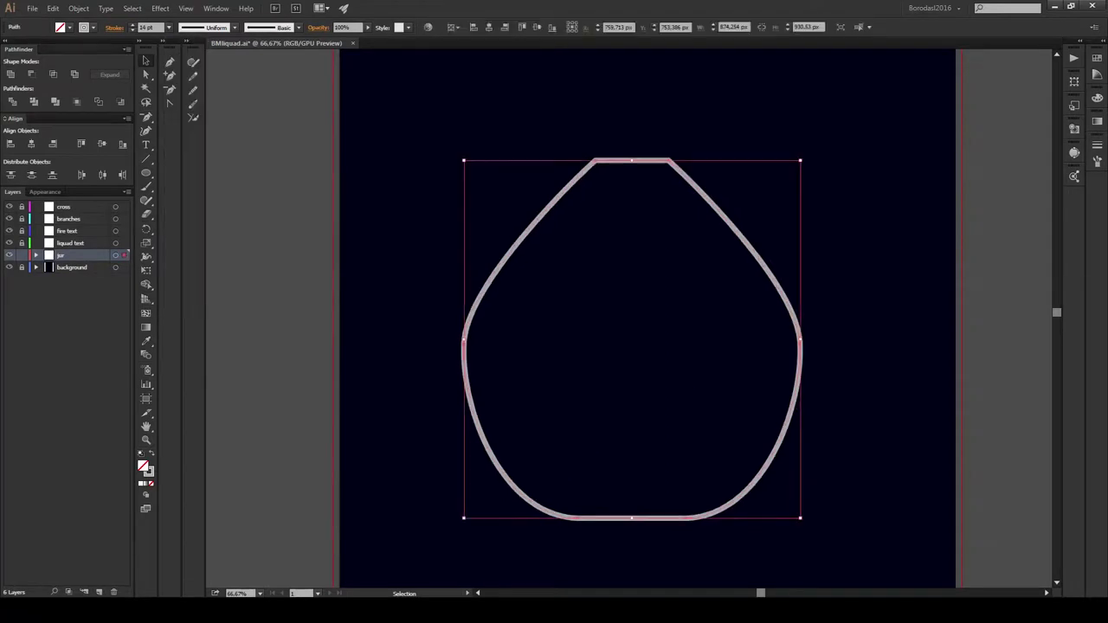
{"action": "right_click", "coordinate": [526, 233]}
Step: Make a 90% scaled copy of the jar and move it up toward the neck
{"action": "left_click", "coordinate": [639, 413]}
{"action": "type", "text": "90"}
{"action": "left_click", "coordinate": [606, 472]}
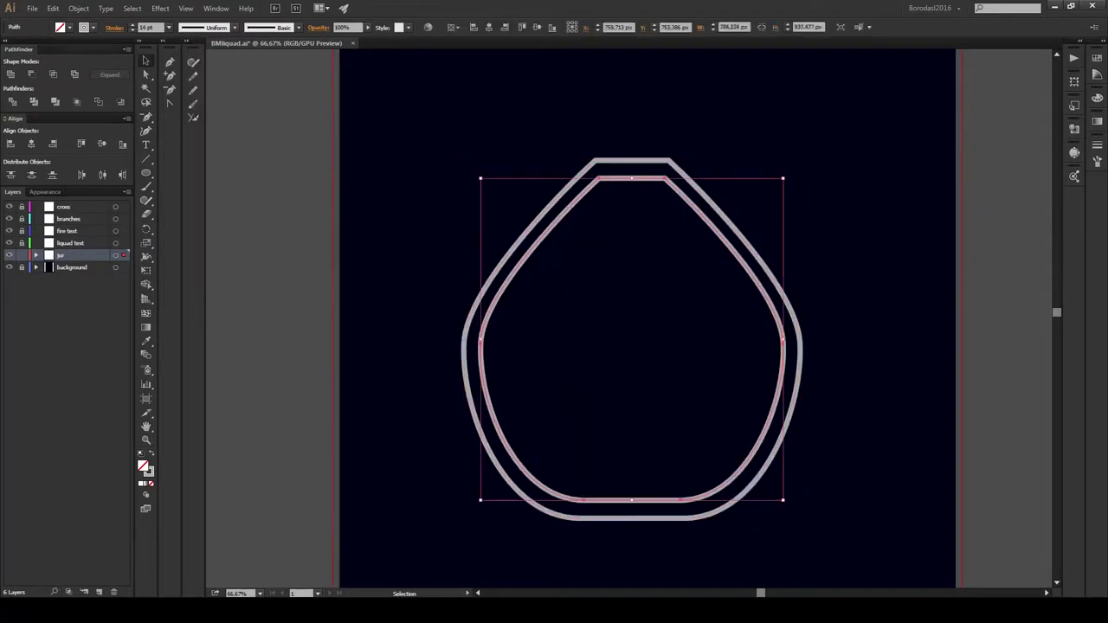
{"action": "key", "text": "ctrl+shift+a"}
{"action": "scroll", "coordinate": [675, 100], "scroll_direction": "up", "scroll_amount": 5}
{"action": "left_click_drag", "start_coordinate": [563, 340], "coordinate": [563, 320]}
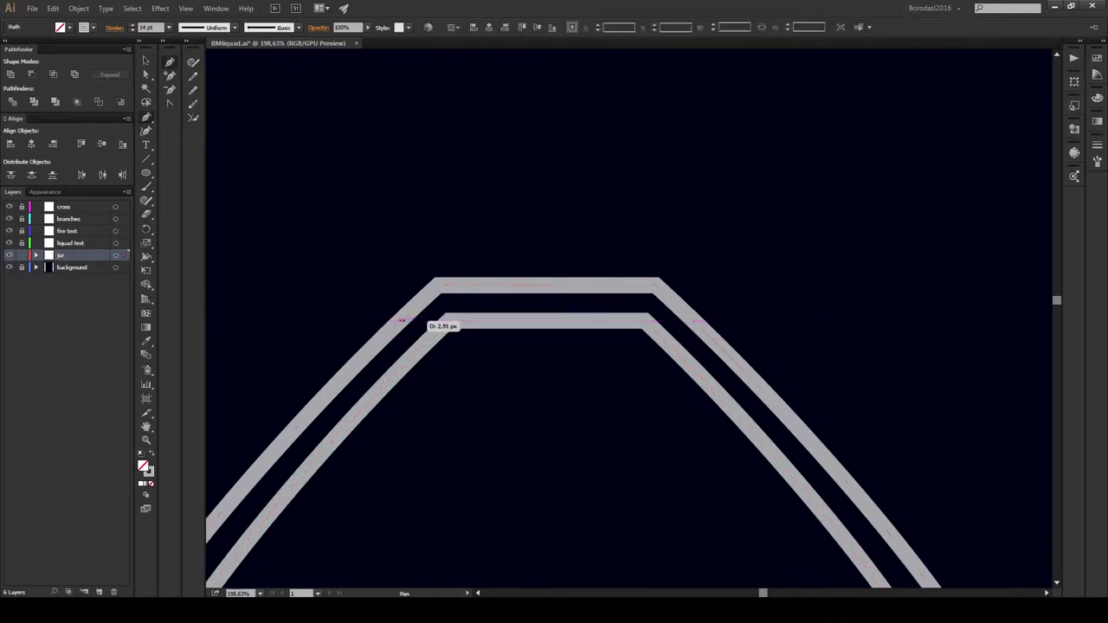
Step: Move a copy of the top edge down to form a rim bar between the two walls
{"action": "right_click", "coordinate": [416, 318]}
{"action": "left_click", "coordinate": [485, 433]}
{"action": "left_click", "coordinate": [611, 465]}
{"action": "left_click_drag", "start_coordinate": [432, 322], "coordinate": [691, 322]}
{"action": "left_click", "coordinate": [547, 280]}
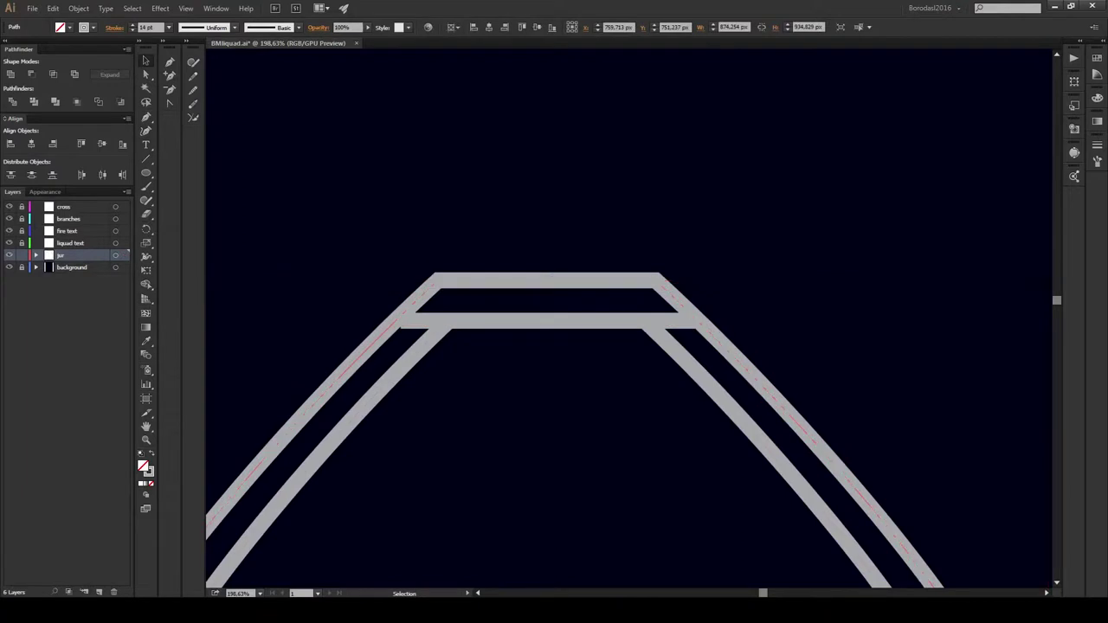
{"action": "key", "text": "p"}
{"action": "scroll", "coordinate": [414, 428], "scroll_direction": "down", "scroll_amount": 3}
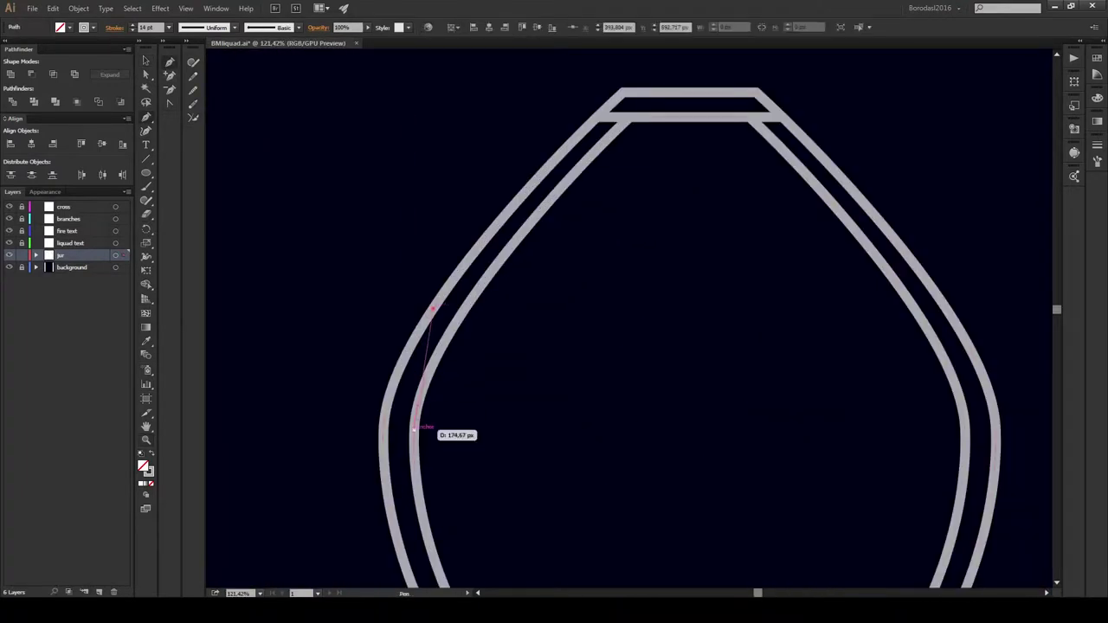
Step: Draw and reshape thin accent curves along the jar's left inner wall, including the lower left
{"action": "key", "text": "v"}
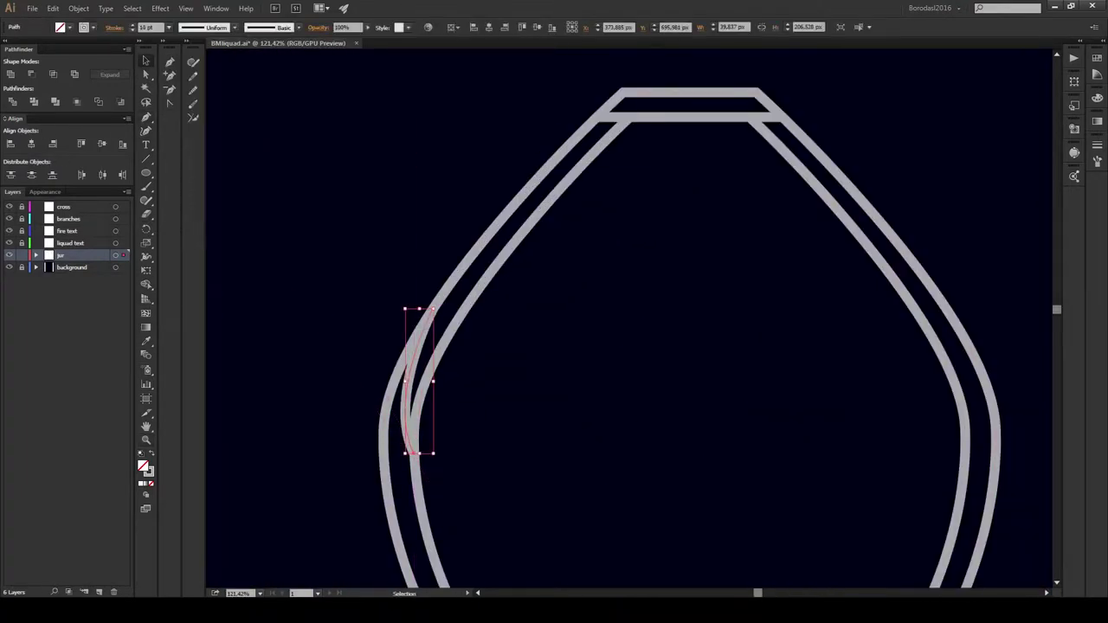
{"action": "key", "text": "ctrl+shift+a"}
{"action": "left_click_drag", "start_coordinate": [606, 433], "coordinate": [625, 268]}
{"action": "left_click_drag", "start_coordinate": [435, 284], "coordinate": [493, 398]}
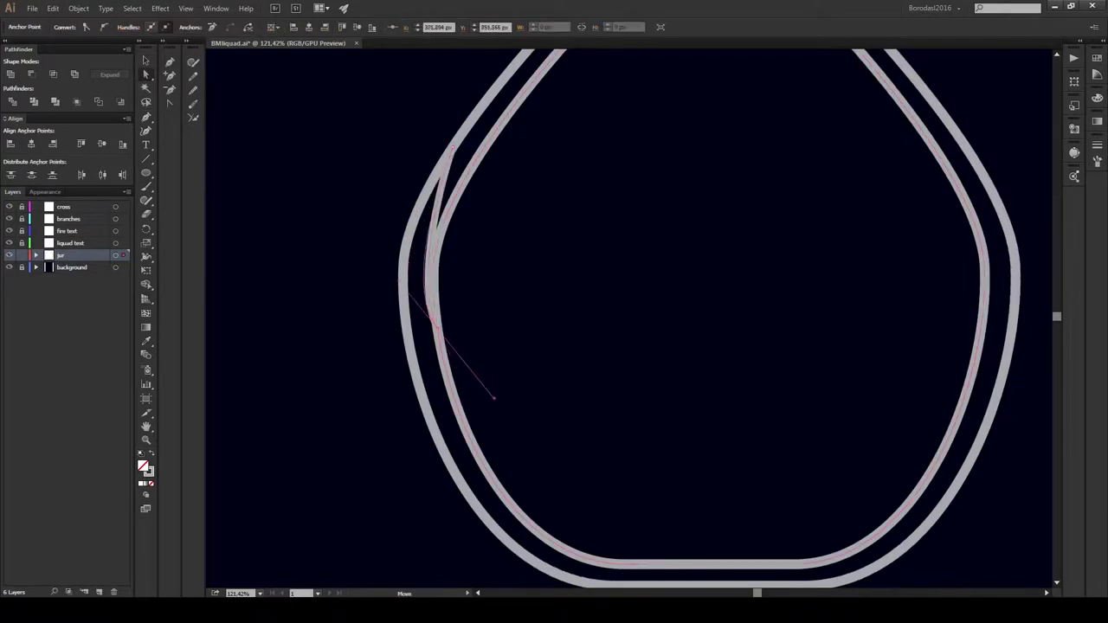
{"action": "key", "text": "p"}
{"action": "left_click_drag", "start_coordinate": [536, 523], "coordinate": [381, 299]}
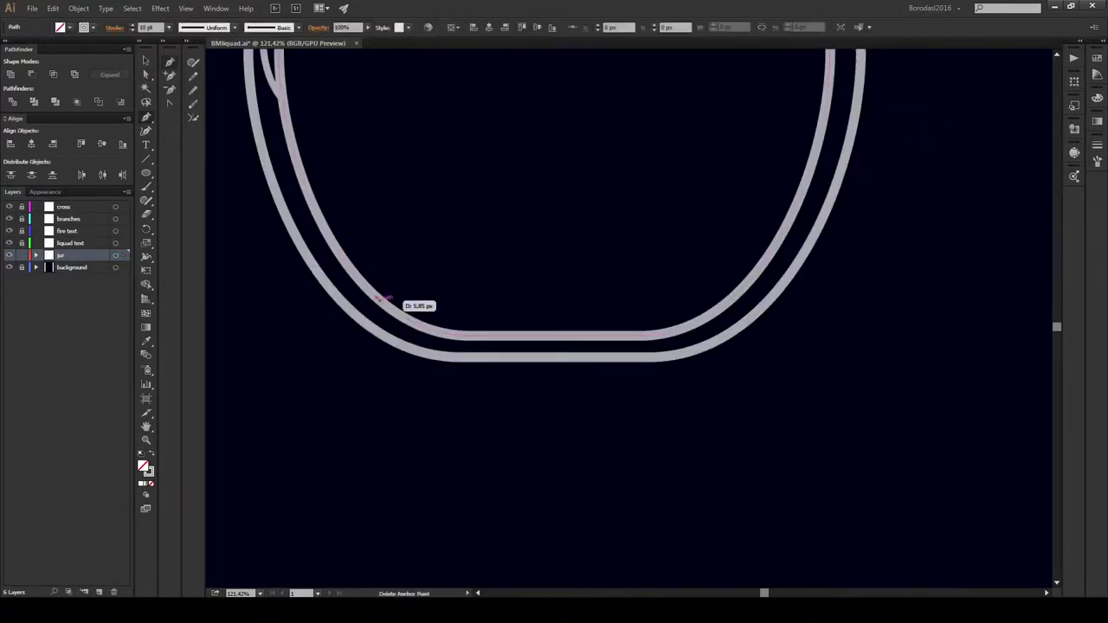
{"action": "left_click_drag", "start_coordinate": [606, 173], "coordinate": [588, 554]}
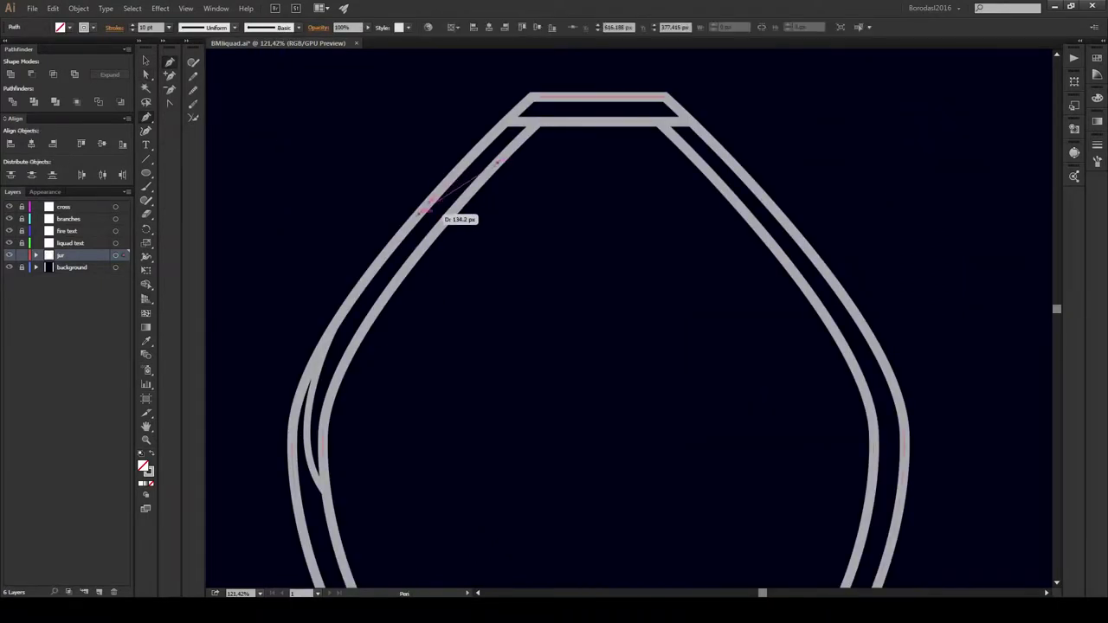
{"action": "left_click_drag", "start_coordinate": [563, 390], "coordinate": [603, 164]}
{"action": "key", "text": "ctrl+z"}
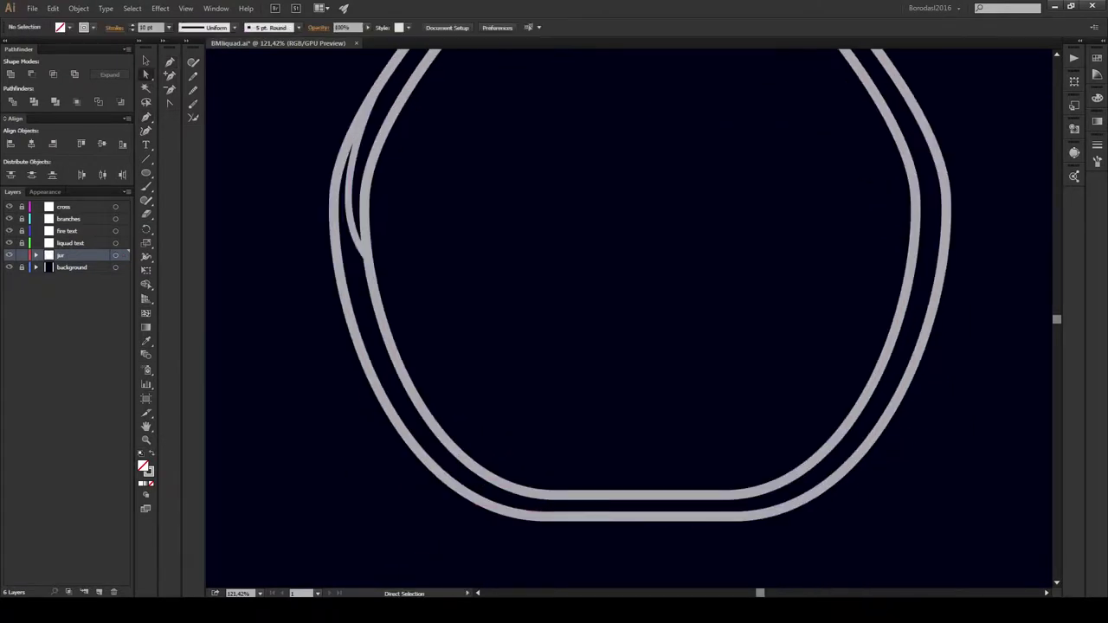
{"action": "left_click", "coordinate": [528, 511]}
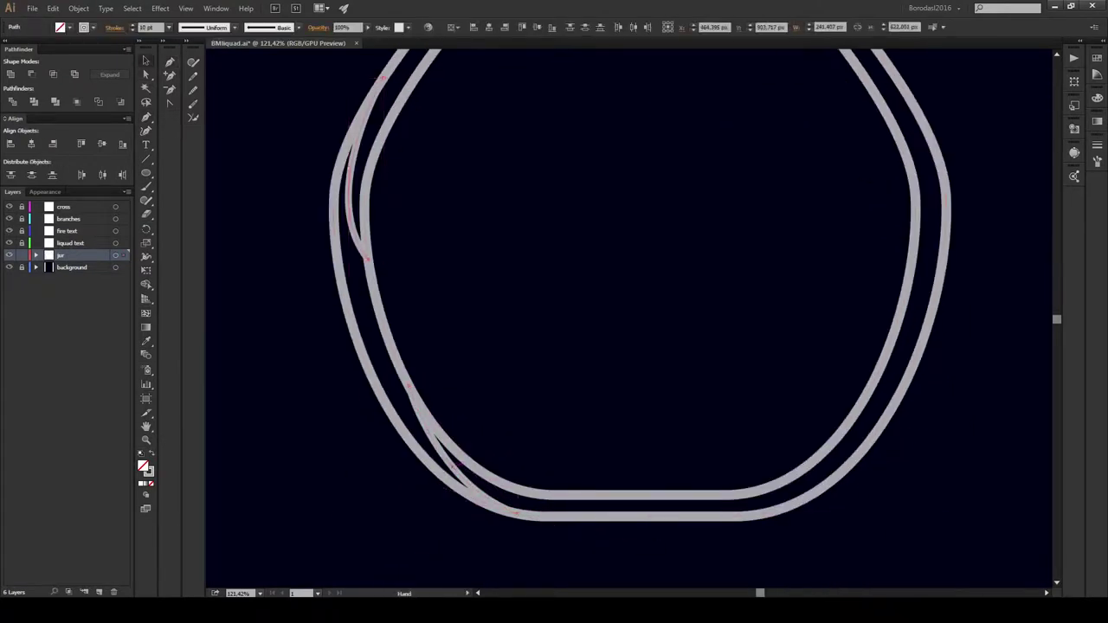
{"action": "scroll", "coordinate": [472, 172], "scroll_direction": "up", "scroll_amount": 5}
Step: Reflect a copy of the accent curves and position it along the right wall
{"action": "right_click", "coordinate": [472, 173]}
{"action": "left_click", "coordinate": [575, 321]}
{"action": "key", "text": "Return"}
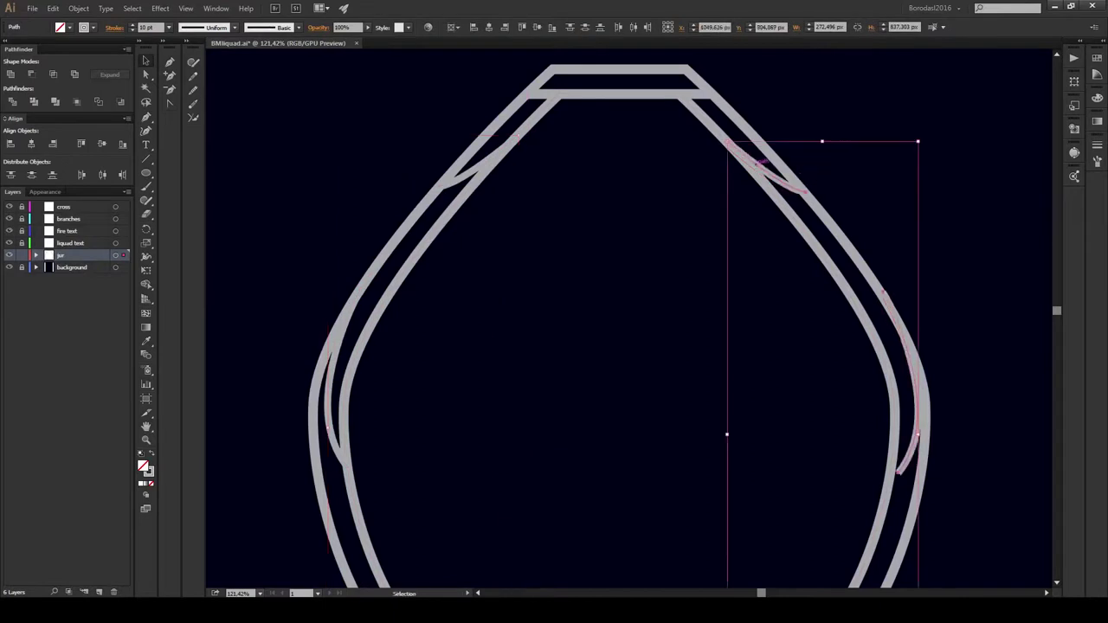
{"action": "left_click_drag", "start_coordinate": [776, 173], "coordinate": [765, 167]}
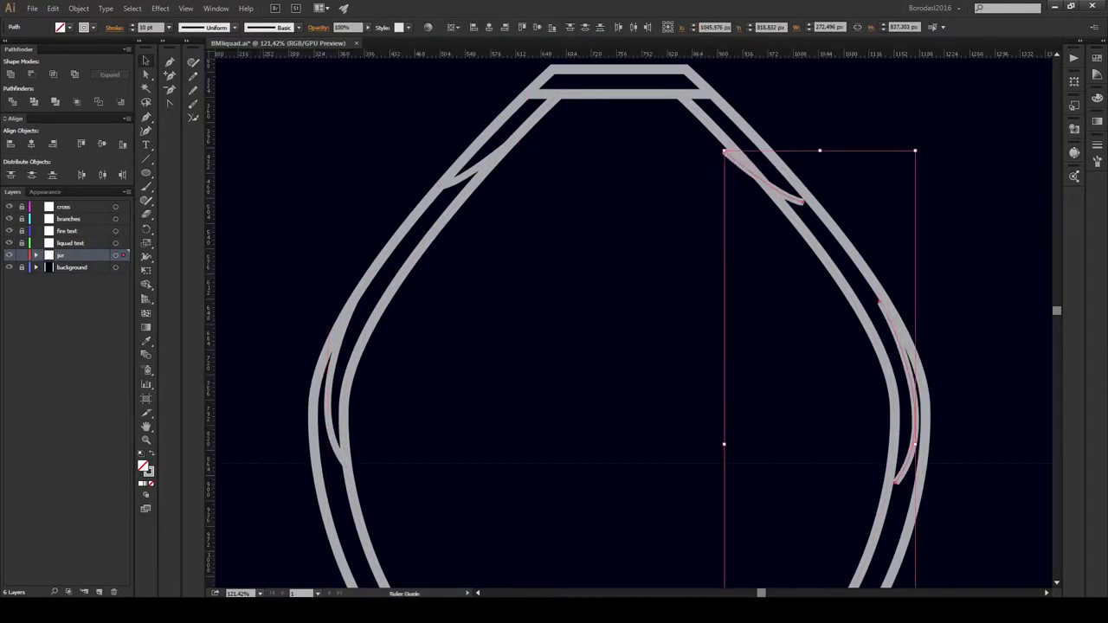
{"action": "scroll", "coordinate": [630, 319], "scroll_direction": "down", "scroll_amount": 3}
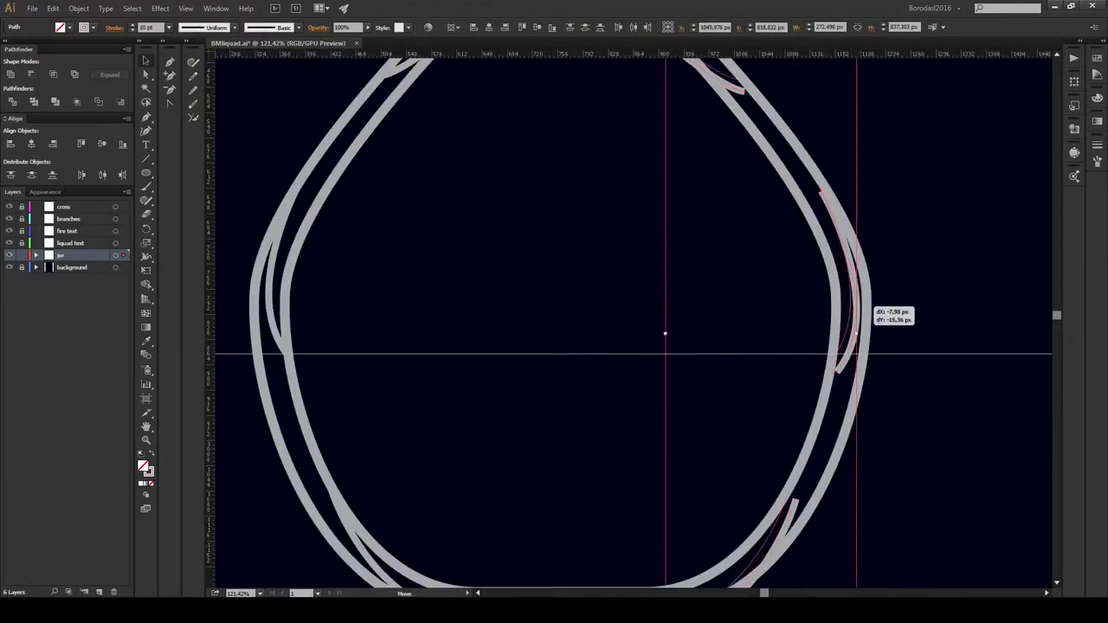
{"action": "left_click_drag", "start_coordinate": [856, 335], "coordinate": [850, 318]}
{"action": "scroll", "coordinate": [630, 318], "scroll_direction": "up", "scroll_amount": 3}
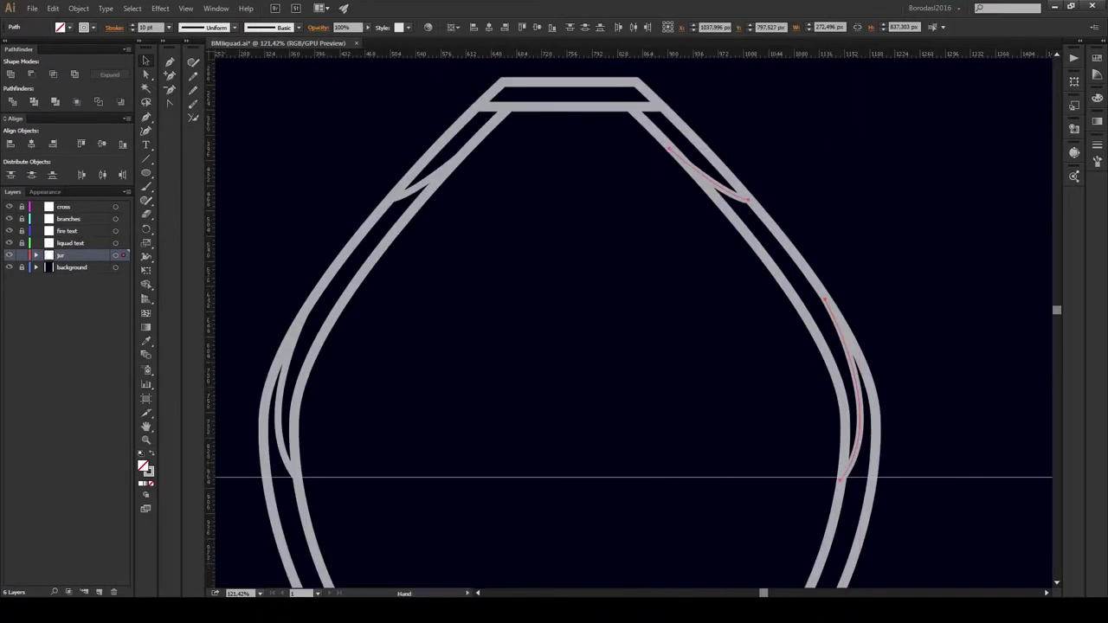
{"action": "scroll", "coordinate": [629, 318], "scroll_direction": "down", "scroll_amount": 4}
{"action": "key", "text": "ctrl+minus"}
{"action": "key", "text": "ctrl+minus"}
{"action": "key", "text": "ctrl+minus"}
{"action": "key", "text": "ctrl+a"}
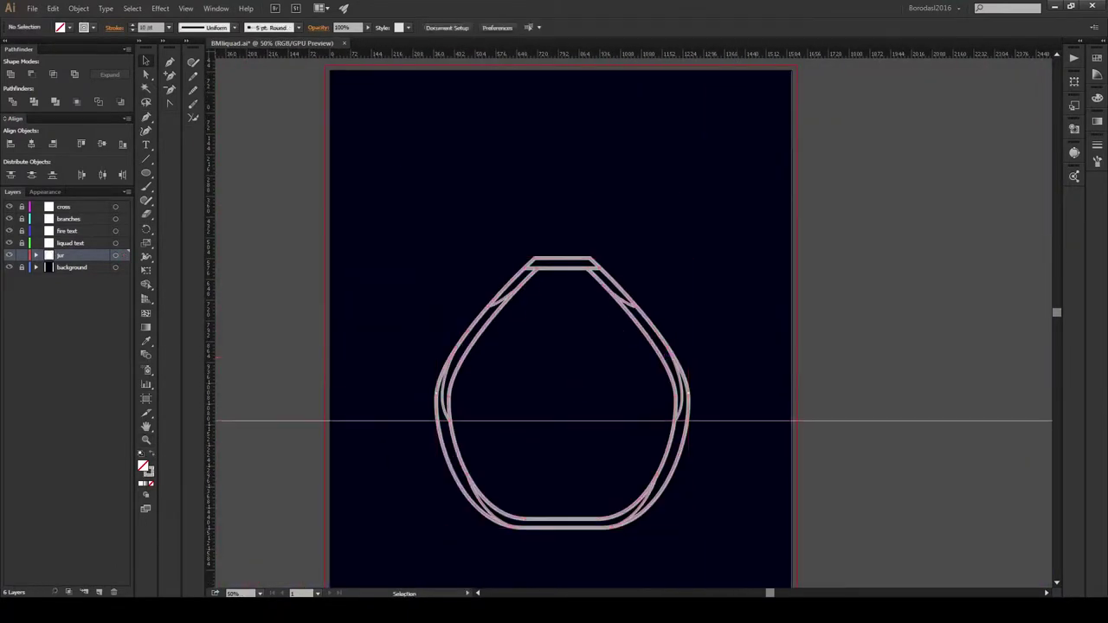
Step: Enlarge the whole jar by dragging its bounding box
{"action": "mouse_move", "coordinate": [680, 182]}
{"action": "left_mouse_down"}
{"action": "mouse_move", "coordinate": [711, 172]}
{"action": "mouse_move", "coordinate": [710, 162]}
{"action": "mouse_move", "coordinate": [674, 557]}
{"action": "left_mouse_up"}
{"action": "right_click", "coordinate": [648, 343]}
{"action": "left_click", "coordinate": [667, 384]}
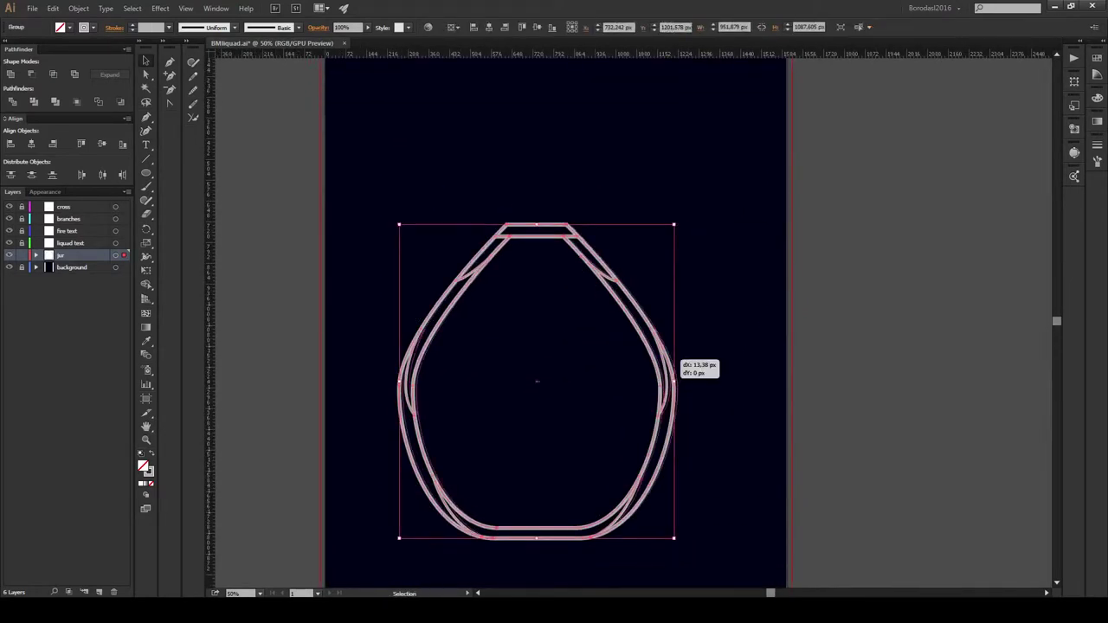
{"action": "left_click", "coordinate": [692, 367]}
{"action": "left_click", "coordinate": [459, 368], "text": "ctrl"}
Step: Draw a horizontal liquid-level line across the jar with a 12 pt stroke
{"action": "key", "text": "\\"}
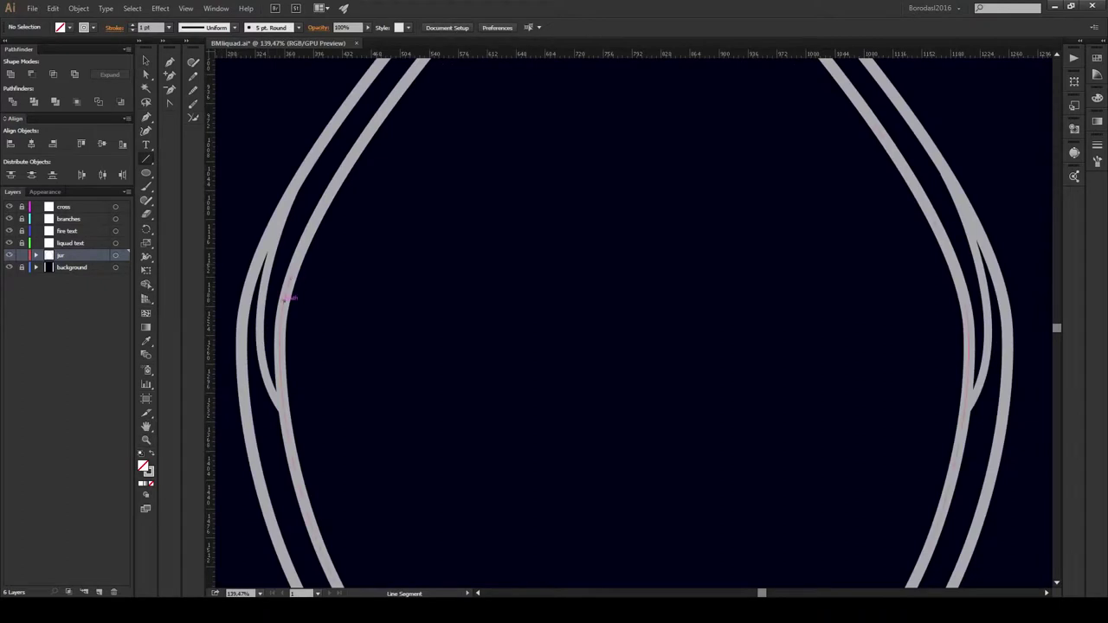
{"action": "left_click_drag", "start_coordinate": [284, 304], "coordinate": [963, 304]}
{"action": "key", "text": "v"}
{"action": "left_click", "coordinate": [168, 26]}
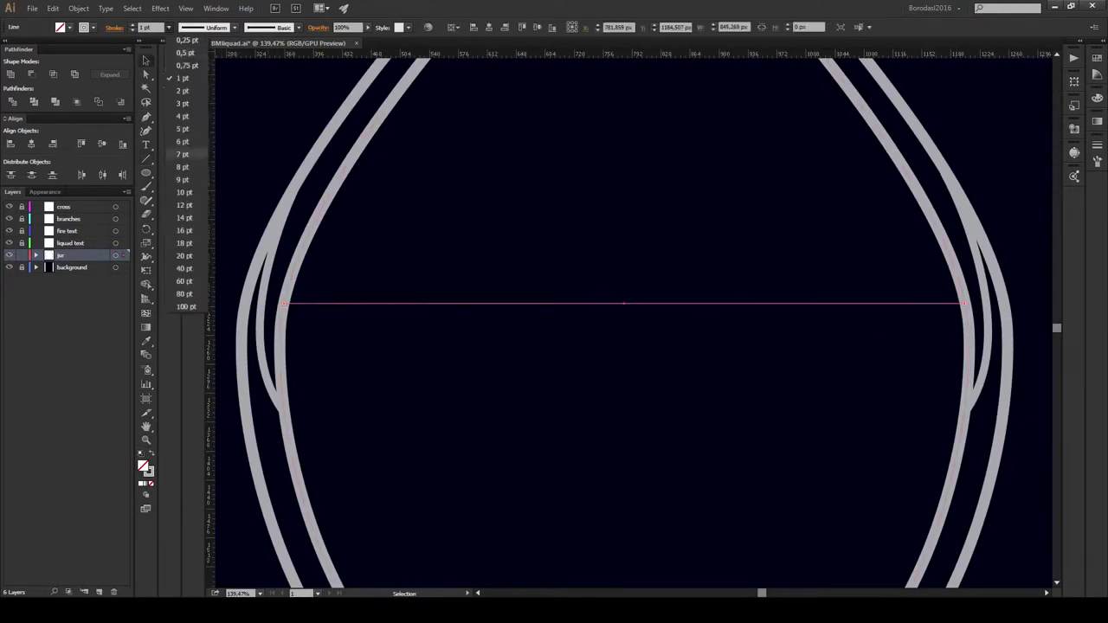
{"action": "left_click", "coordinate": [184, 205]}
{"action": "key", "text": "ctrl+shift+a"}
{"action": "key", "text": "ctrl+minus"}
{"action": "key", "text": "ctrl+minus"}
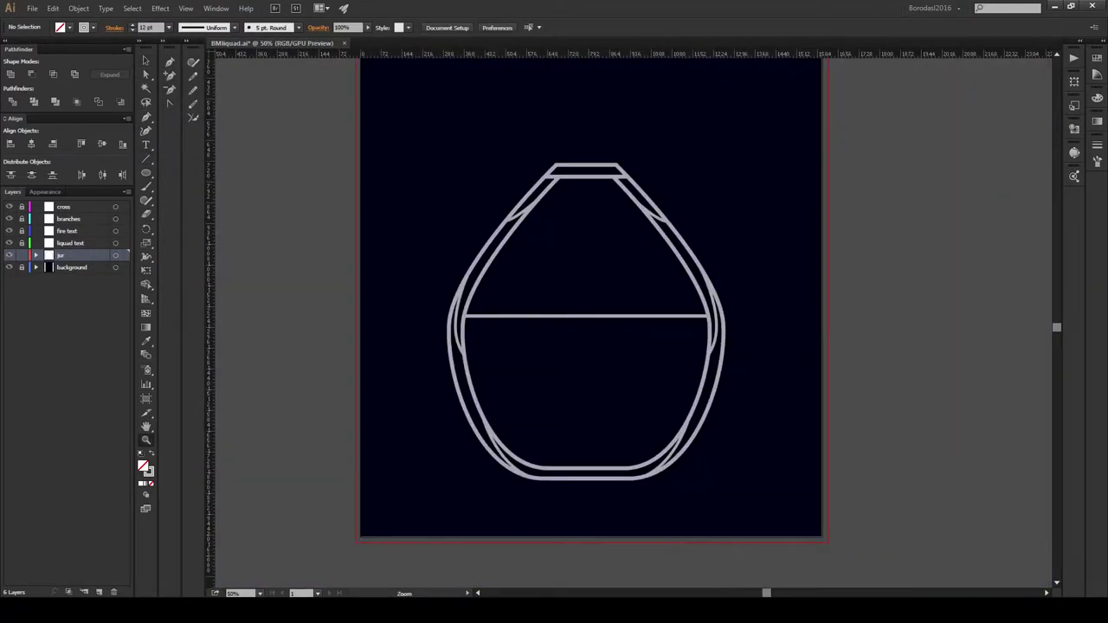
{"action": "key", "text": "ctrl+plus"}
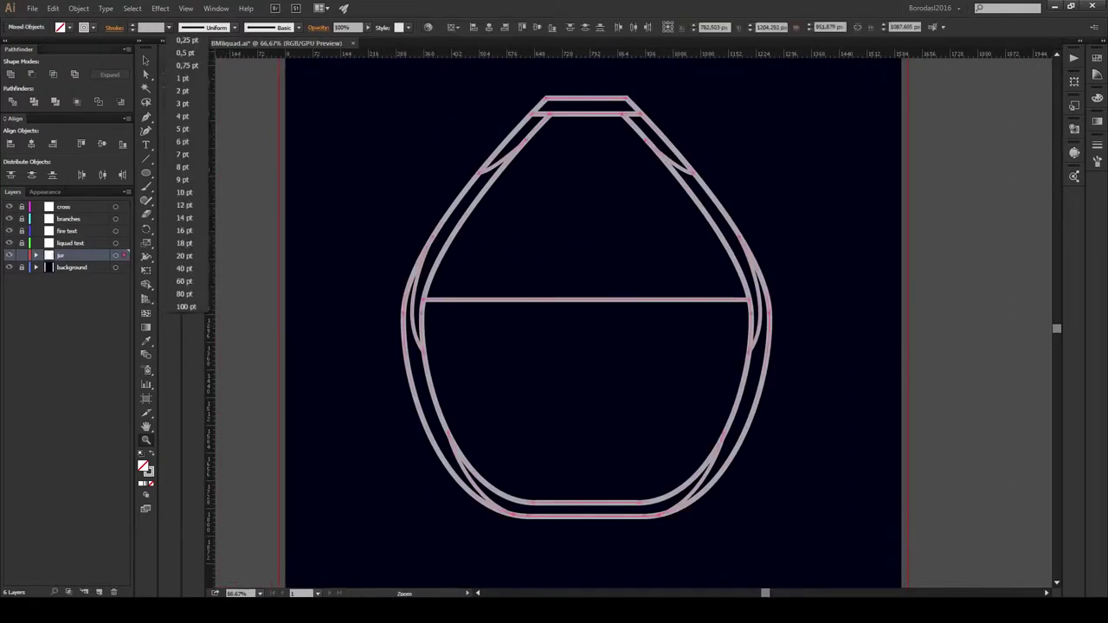
{"action": "key", "text": "ctrl+plus"}
Step: Nudge the upper-right highlight arc so its end meets the jar outline
{"action": "left_click_drag", "start_coordinate": [554, 433], "coordinate": [517, 179]}
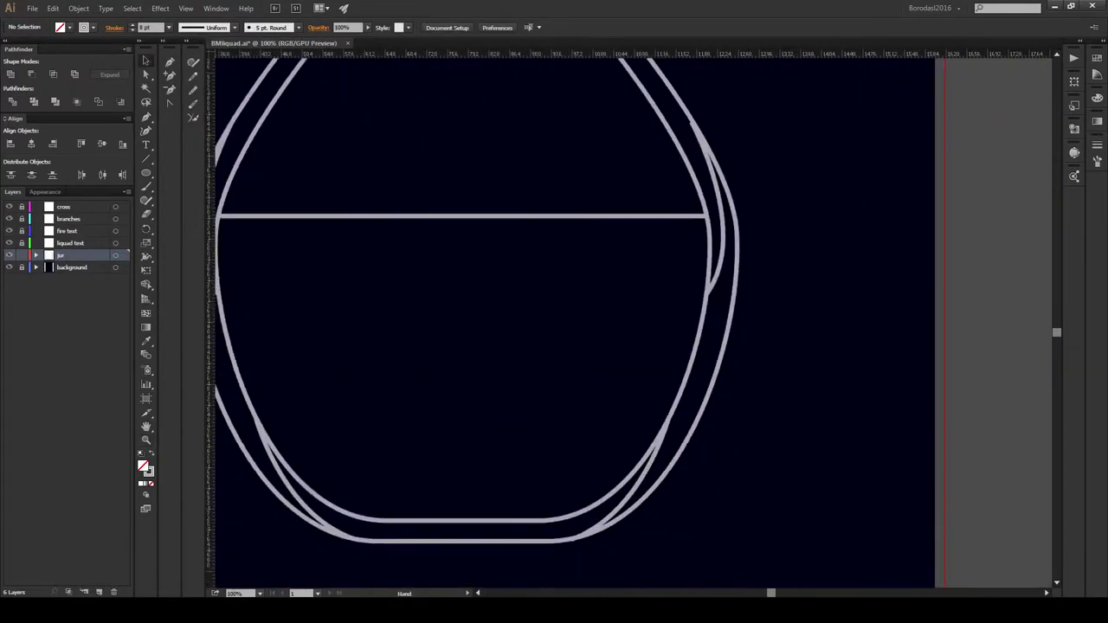
{"action": "left_click_drag", "start_coordinate": [739, 578], "coordinate": [643, 458]}
{"action": "left_click", "coordinate": [620, 485]}
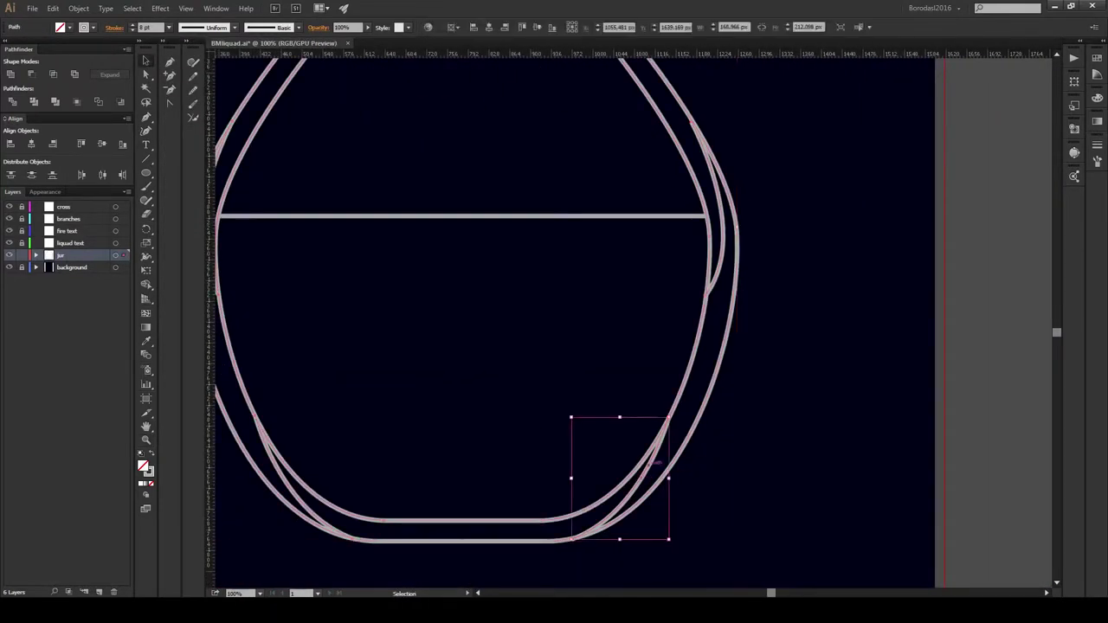
{"action": "left_click", "coordinate": [720, 260], "text": "shift"}
{"action": "left_click_drag", "start_coordinate": [554, 260], "coordinate": [591, 415]}
{"action": "left_click_drag", "start_coordinate": [541, 78], "coordinate": [749, 208]}
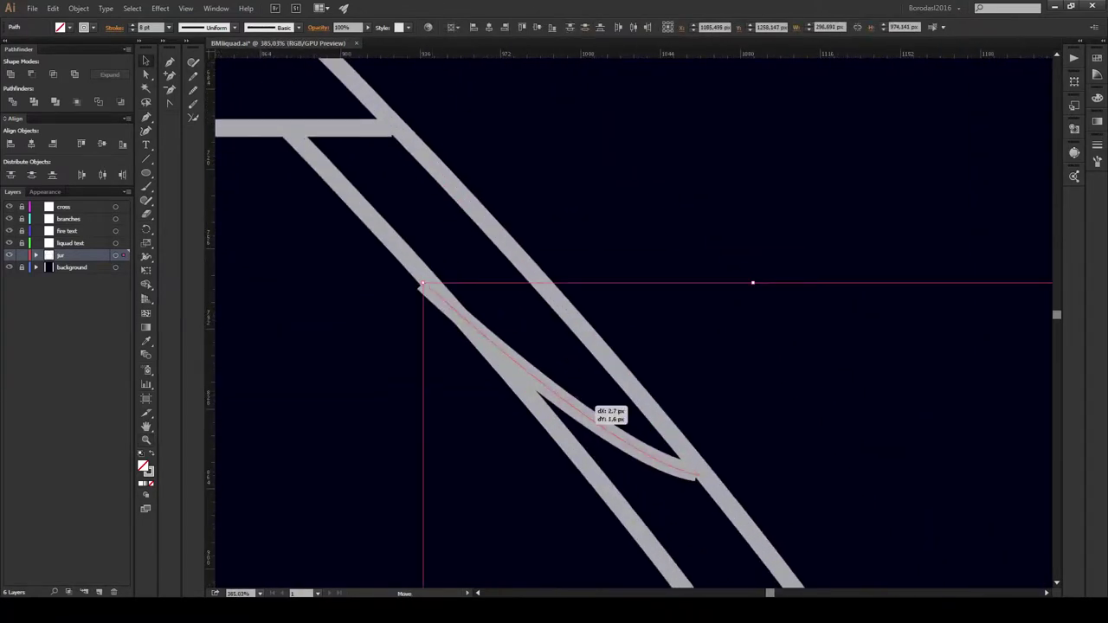
{"action": "left_click_drag", "start_coordinate": [590, 405], "coordinate": [600, 408]}
{"action": "key", "text": "ctrl+shift+a"}
{"action": "key", "text": "ctrl+1"}
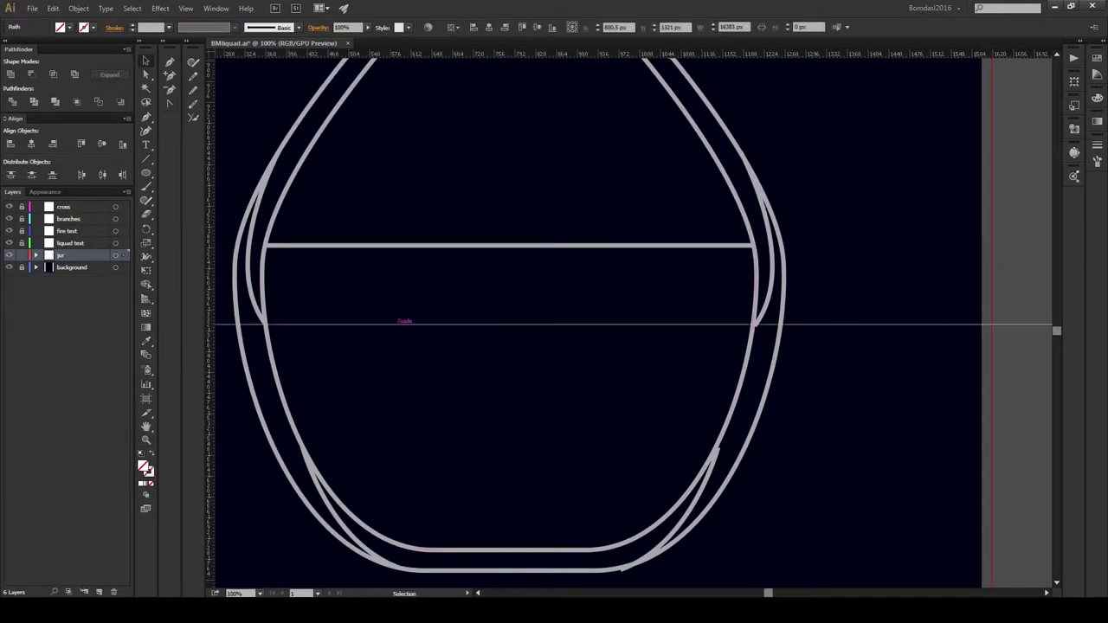
Step: Select and inspect the inner highlight arc on the right near the jar top
{"action": "scroll", "coordinate": [871, 289], "scroll_direction": "up", "scroll_amount": 5}
{"action": "left_click", "coordinate": [551, 277]}
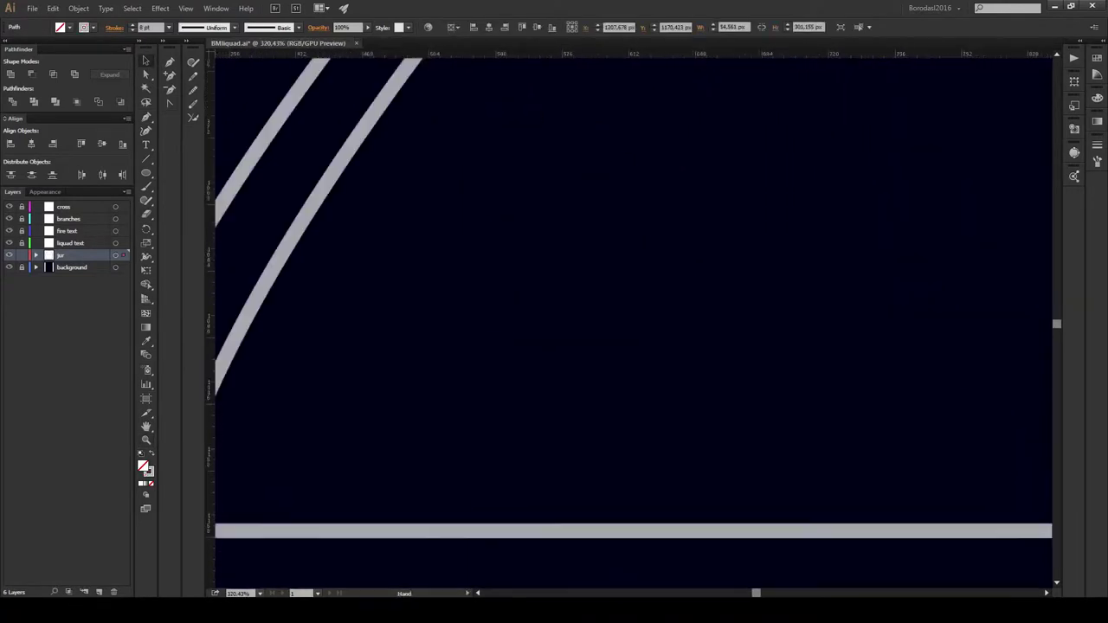
{"action": "mouse_move", "coordinate": [550, 277]}
{"action": "left_mouse_down"}
{"action": "mouse_move", "coordinate": [646, 294]}
{"action": "mouse_move", "coordinate": [646, 368]}
{"action": "left_mouse_up"}
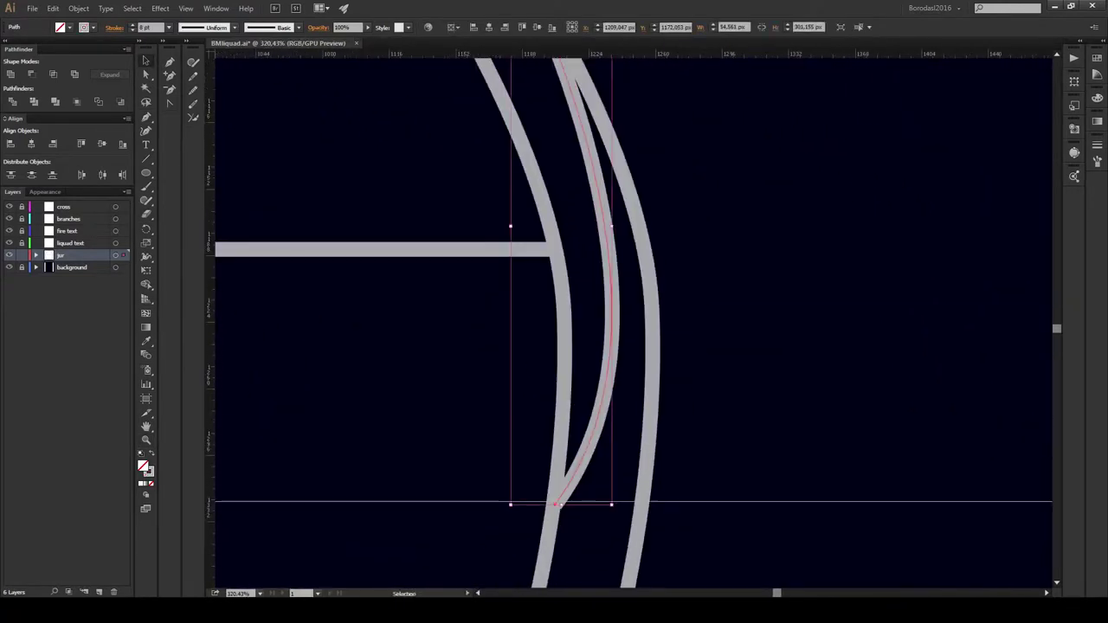
{"action": "scroll", "coordinate": [516, 291], "scroll_direction": "up", "scroll_amount": 3}
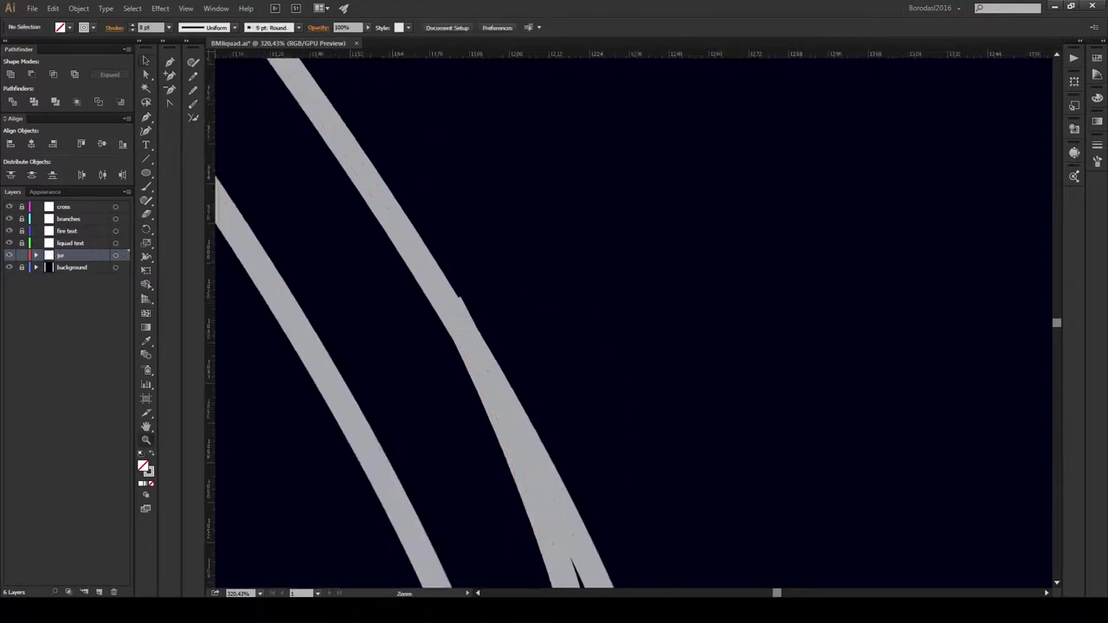
{"action": "scroll", "coordinate": [516, 291], "scroll_direction": "up", "scroll_amount": 2}
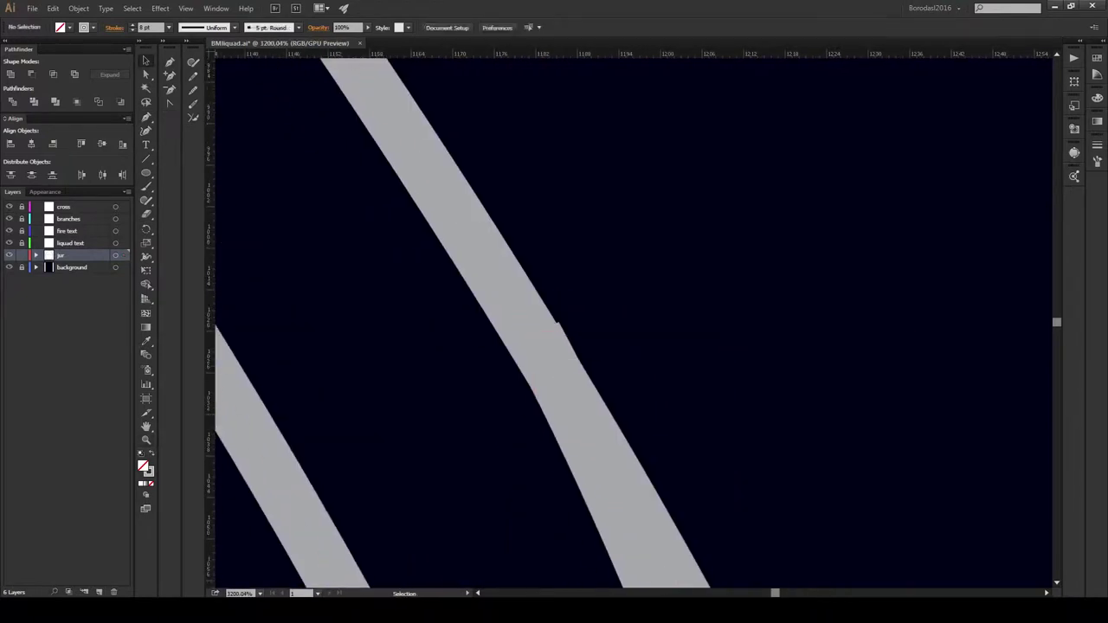
{"action": "key", "text": "ctrl+1"}
{"action": "key", "text": "ctrl+shift+a"}
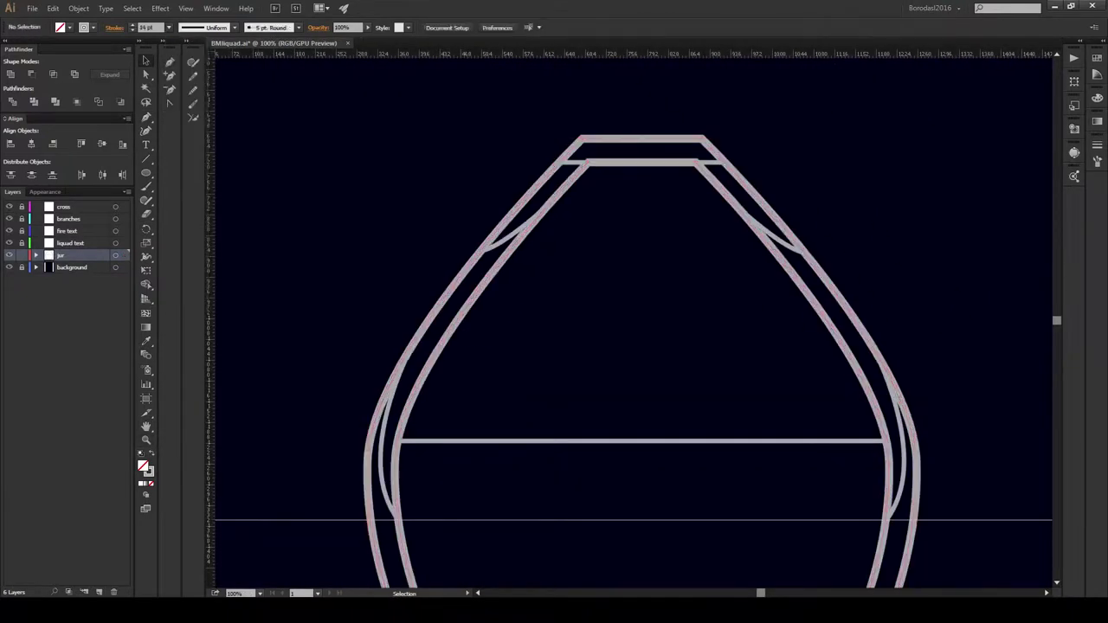
{"action": "scroll", "coordinate": [632, 321], "scroll_direction": "down", "scroll_amount": 5}
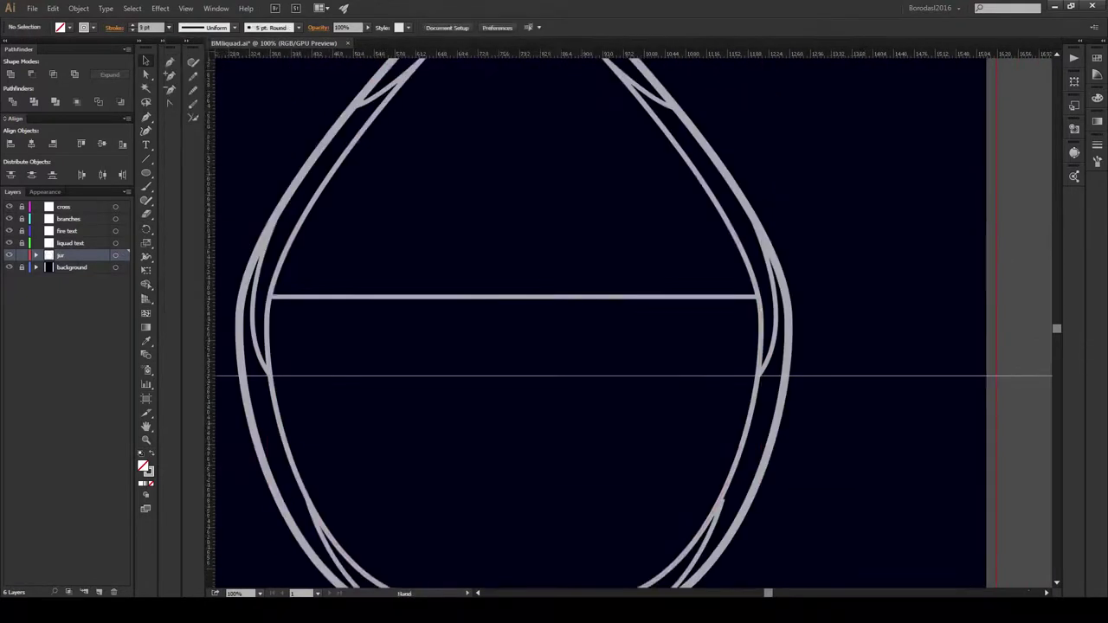
{"action": "scroll", "coordinate": [783, 426], "scroll_direction": "up", "scroll_amount": 3}
Step: Adjust the lower-right inner curve's end to taper into the jar's flat bottom
{"action": "left_click", "coordinate": [608, 315]}
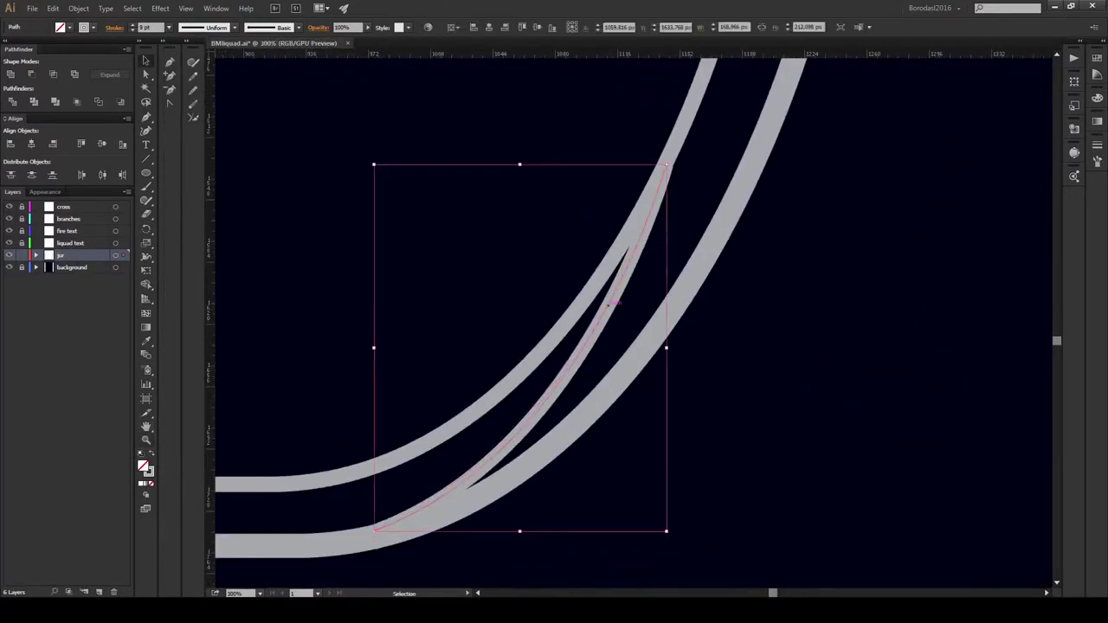
{"action": "left_click_drag", "start_coordinate": [609, 315], "coordinate": [689, 295]}
{"action": "left_click_drag", "start_coordinate": [259, 329], "coordinate": [1039, 307]}
{"action": "left_click_drag", "start_coordinate": [779, 346], "coordinate": [521, 292]}
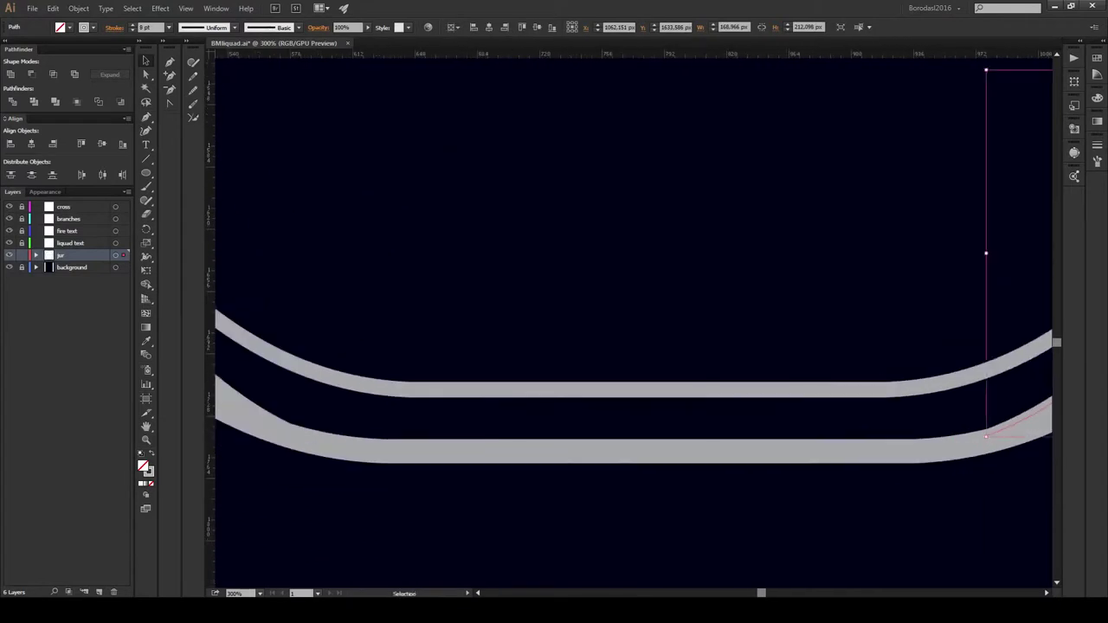
{"action": "left_click_drag", "start_coordinate": [779, 347], "coordinate": [452, 365]}
{"action": "key", "text": "ctrl+shift+a"}
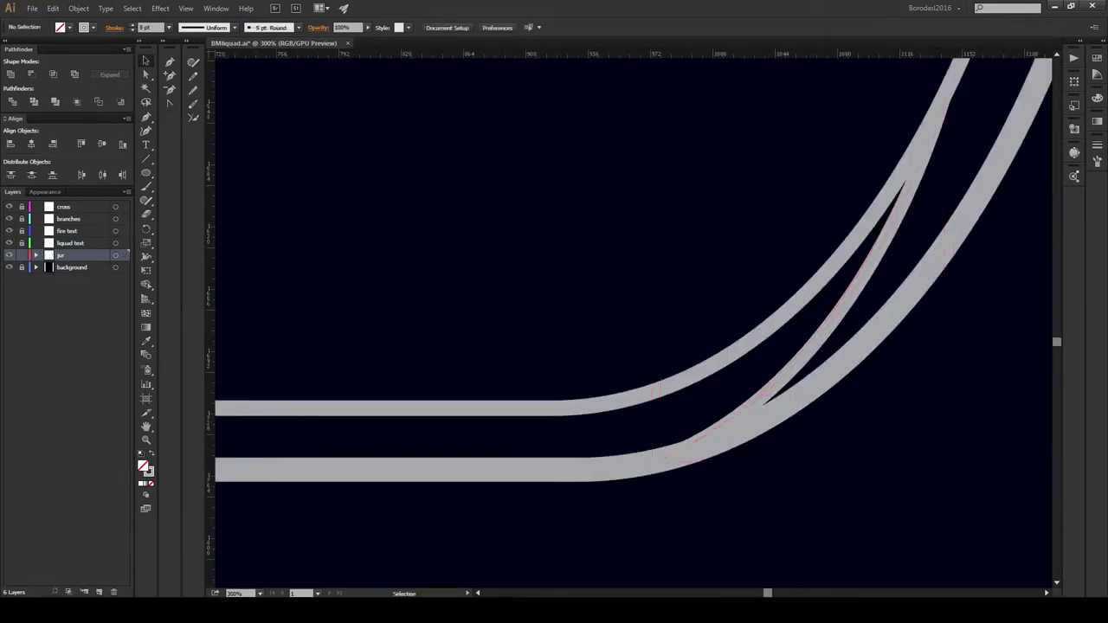
{"action": "key", "text": "ctrl+0"}
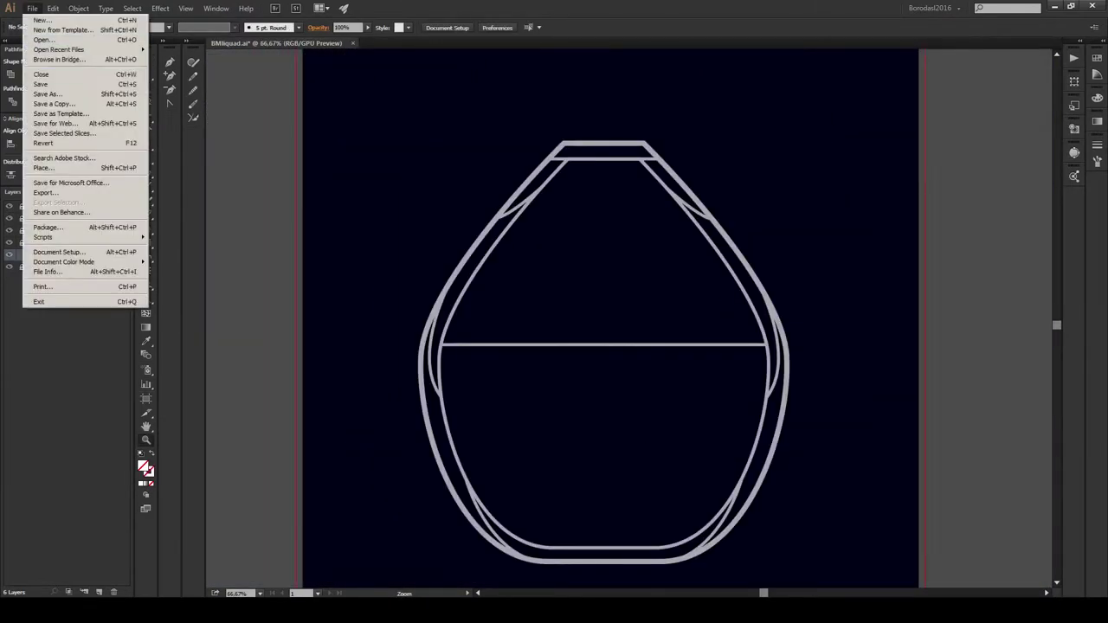
{"action": "scroll", "coordinate": [338, 258], "scroll_direction": "up", "scroll_amount": 2}
{"action": "scroll", "coordinate": [632, 319], "scroll_direction": "down", "scroll_amount": 2}
{"action": "scroll", "coordinate": [509, 304], "scroll_direction": "up", "scroll_amount": 2}
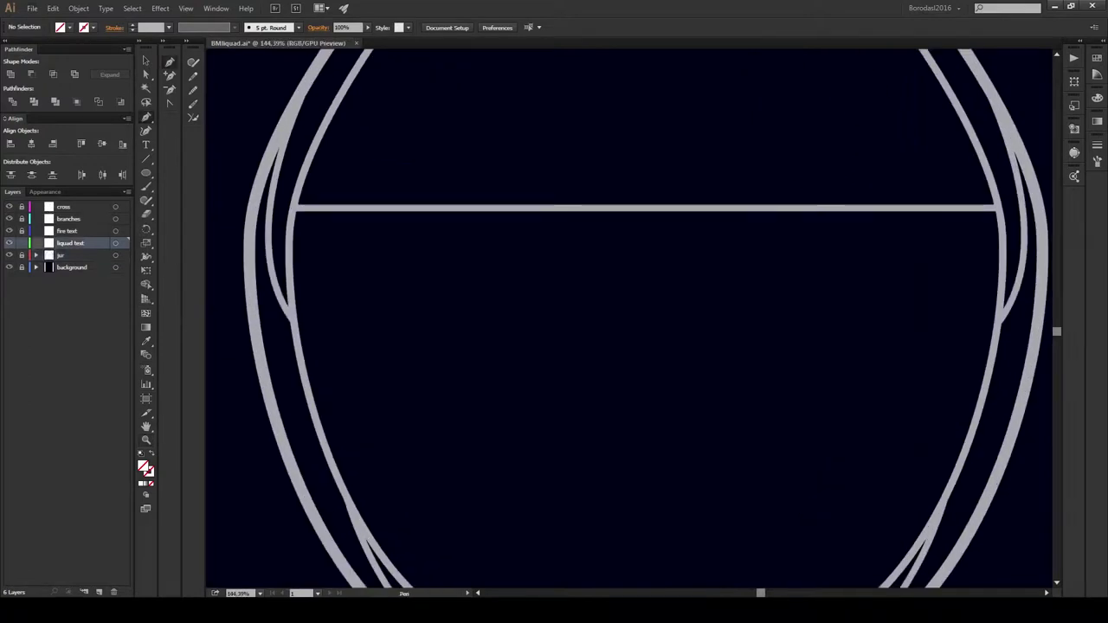
Step: Draw a first Pen strand from the liquid line curving down into the jar
{"action": "left_click", "coordinate": [384, 213]}
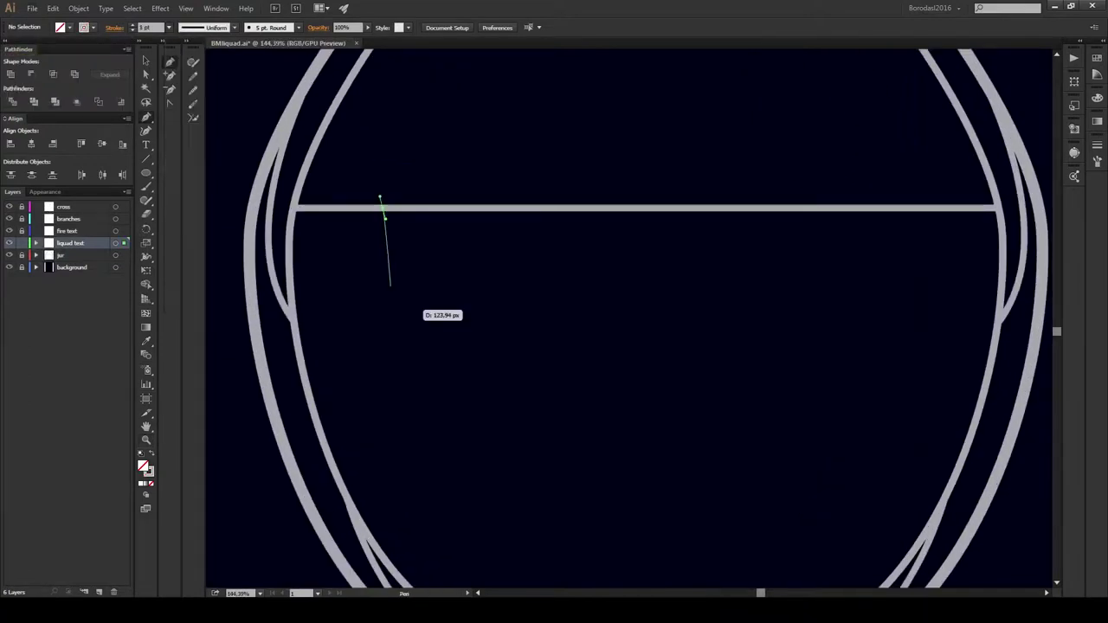
{"action": "left_click_drag", "start_coordinate": [376, 394], "coordinate": [341, 446]}
{"action": "left_click_drag", "start_coordinate": [352, 490], "coordinate": [424, 515]}
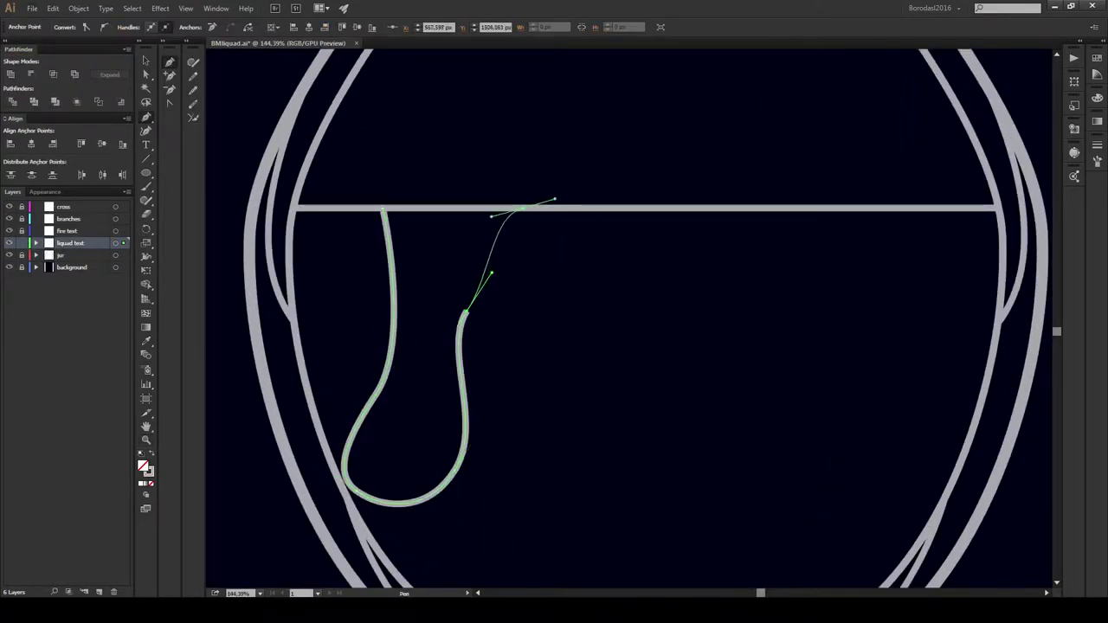
{"action": "key", "text": "ctrl+shift+a"}
Step: Reshape the first strand's curves, handles and top end on the liquid line
{"action": "scroll", "coordinate": [632, 321], "scroll_direction": "down", "scroll_amount": 2}
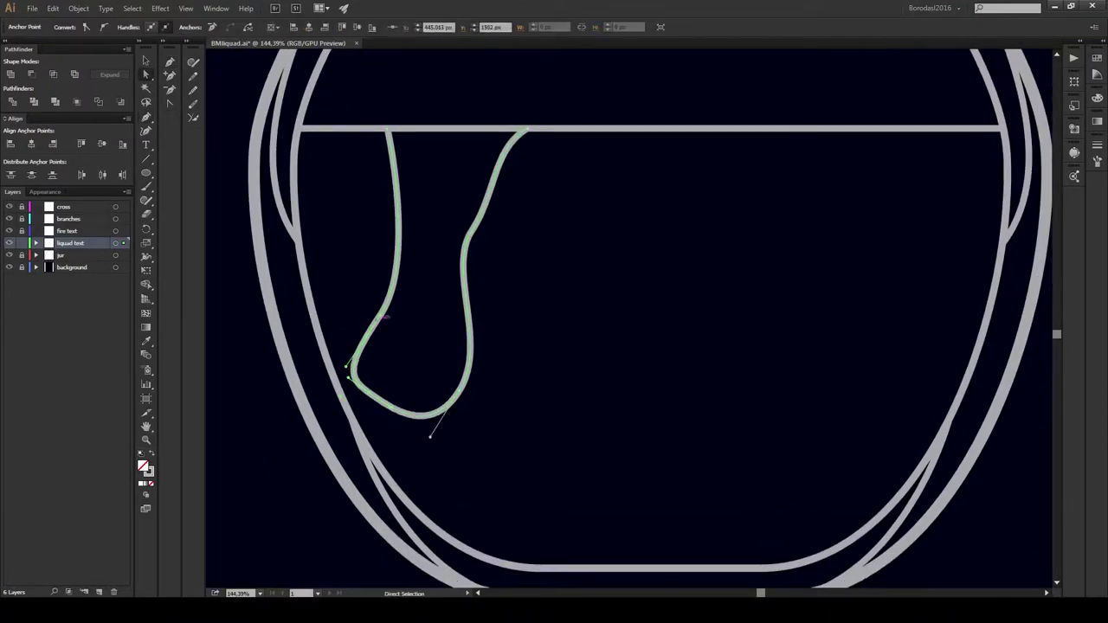
{"action": "left_click_drag", "start_coordinate": [355, 399], "coordinate": [342, 325]}
{"action": "left_click_drag", "start_coordinate": [332, 128], "coordinate": [327, 129]}
{"action": "left_click_drag", "start_coordinate": [467, 303], "coordinate": [489, 232]}
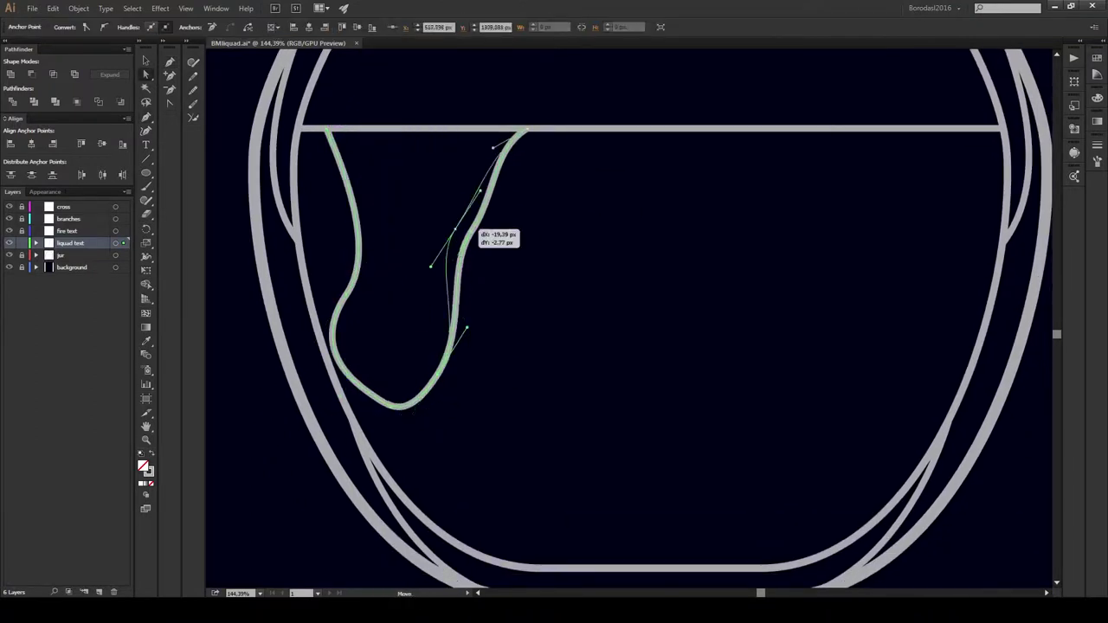
{"action": "key", "text": "ctrl+shift+a"}
{"action": "left_click_drag", "start_coordinate": [606, 346], "coordinate": [532, 362]}
{"action": "left_click_drag", "start_coordinate": [440, 420], "coordinate": [254, 144]}
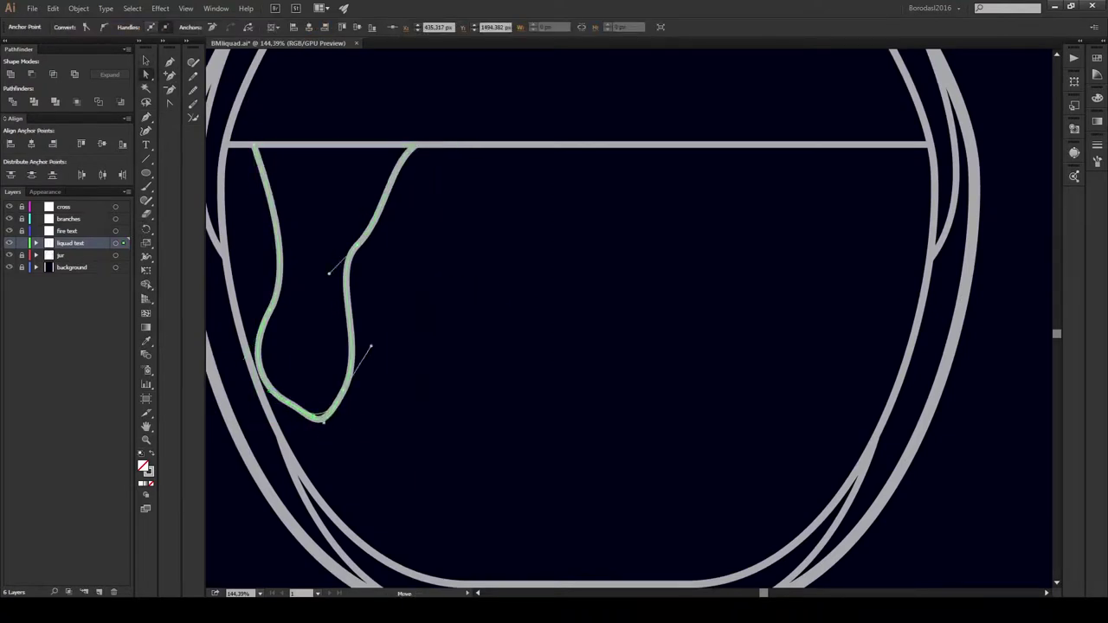
{"action": "key", "text": "ctrl+shift+a"}
{"action": "scroll", "coordinate": [596, 319], "scroll_direction": "up", "scroll_amount": 2}
Step: Draw a second smoothly bending strand down toward the jar bottom
{"action": "left_click", "coordinate": [439, 199]}
{"action": "left_click_drag", "start_coordinate": [438, 347], "coordinate": [397, 396]}
{"action": "left_click_drag", "start_coordinate": [352, 495], "coordinate": [352, 515]}
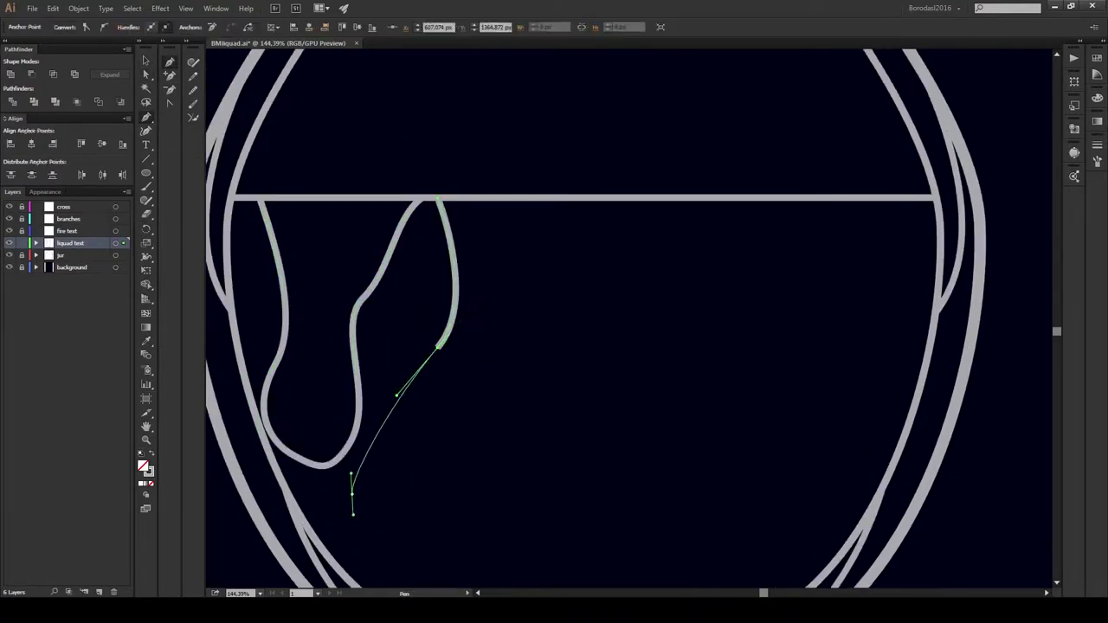
{"action": "left_click", "coordinate": [325, 554]}
{"action": "key", "text": "ctrl+shift+a"}
Step: Add a third short strand curving down from the liquid line
{"action": "left_click", "coordinate": [439, 200]}
{"action": "mouse_move", "coordinate": [481, 381]}
{"action": "left_mouse_down"}
{"action": "mouse_move", "coordinate": [485, 366]}
{"action": "mouse_move", "coordinate": [509, 360]}
{"action": "mouse_move", "coordinate": [455, 437]}
{"action": "left_mouse_up"}
{"action": "left_click", "coordinate": [467, 440]}
{"action": "key", "text": "ctrl+shift+a"}
Step: Draw a wavy strand with several bends ending at the jar bottom
{"action": "left_click", "coordinate": [526, 199]}
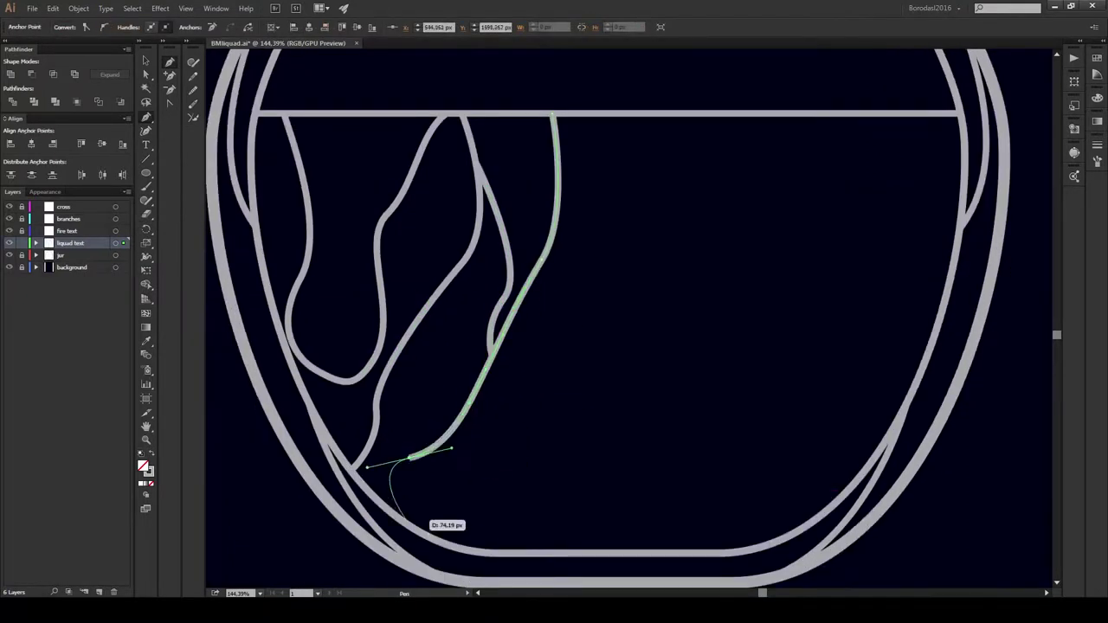
{"action": "scroll", "coordinate": [408, 518], "scroll_direction": "up", "scroll_amount": 3}
{"action": "scroll", "coordinate": [408, 518], "scroll_direction": "right", "scroll_amount": 2}
{"action": "left_click", "coordinate": [525, 217]}
{"action": "scroll", "coordinate": [507, 400], "scroll_direction": "down", "scroll_amount": 2}
{"action": "left_click_drag", "start_coordinate": [546, 370], "coordinate": [619, 338]}
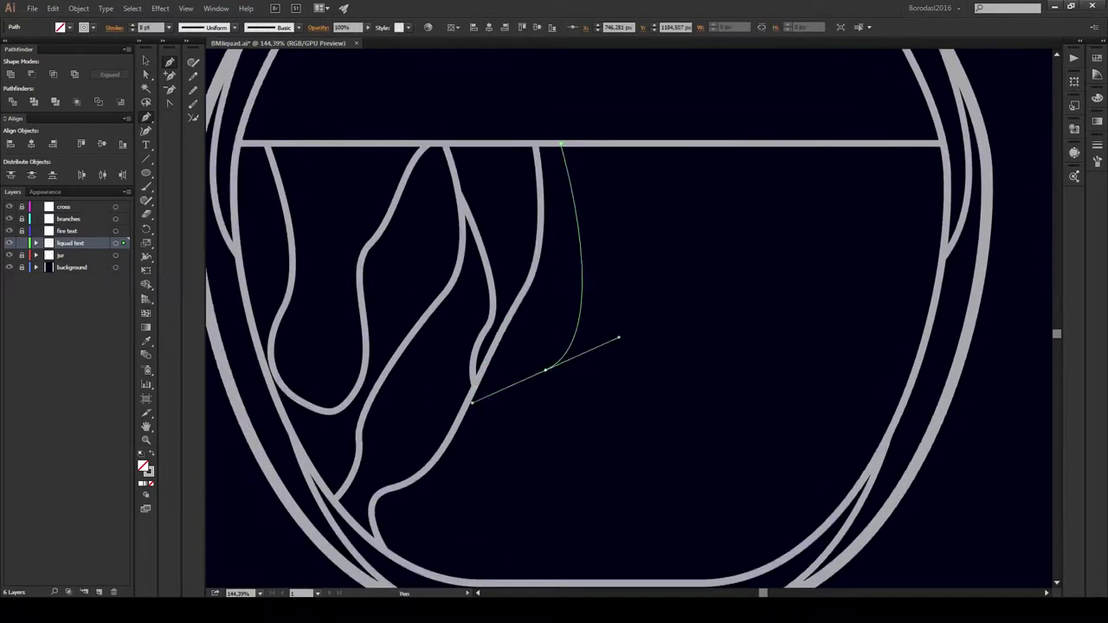
{"action": "left_click_drag", "start_coordinate": [583, 290], "coordinate": [567, 331]}
{"action": "left_click_drag", "start_coordinate": [528, 347], "coordinate": [521, 365]}
{"action": "scroll", "coordinate": [531, 495], "scroll_direction": "down", "scroll_amount": 2}
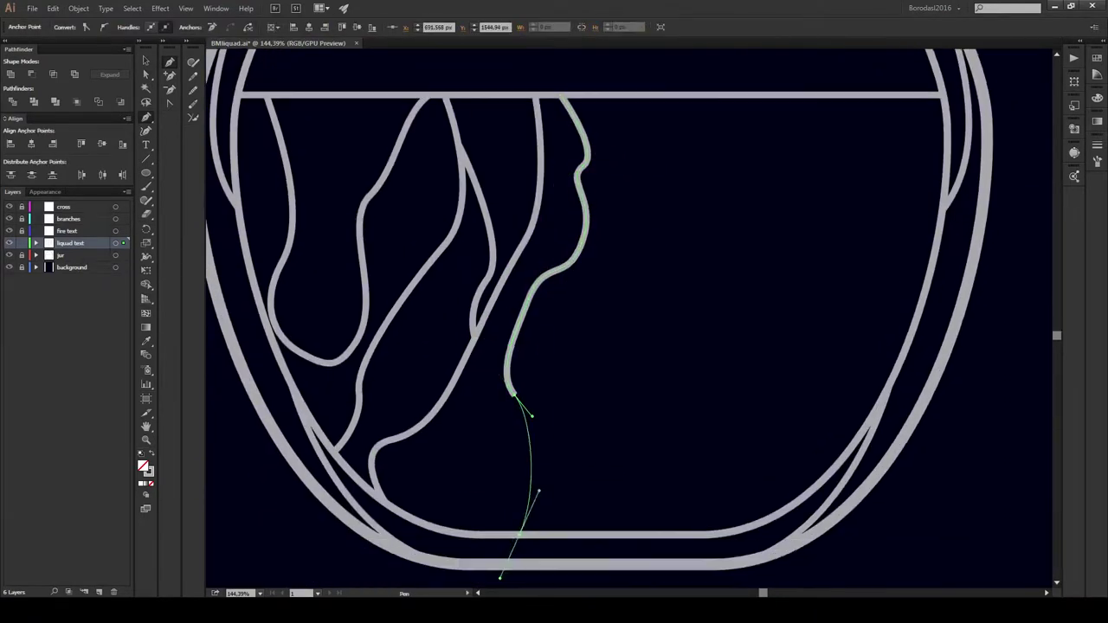
{"action": "left_click", "coordinate": [446, 520]}
Step: Add right-side strands, one looping back to the liquid line, another reaching the bottom
{"action": "left_click", "coordinate": [548, 264]}
{"action": "left_click_drag", "start_coordinate": [576, 290], "coordinate": [649, 296]}
{"action": "left_click", "coordinate": [629, 86]}
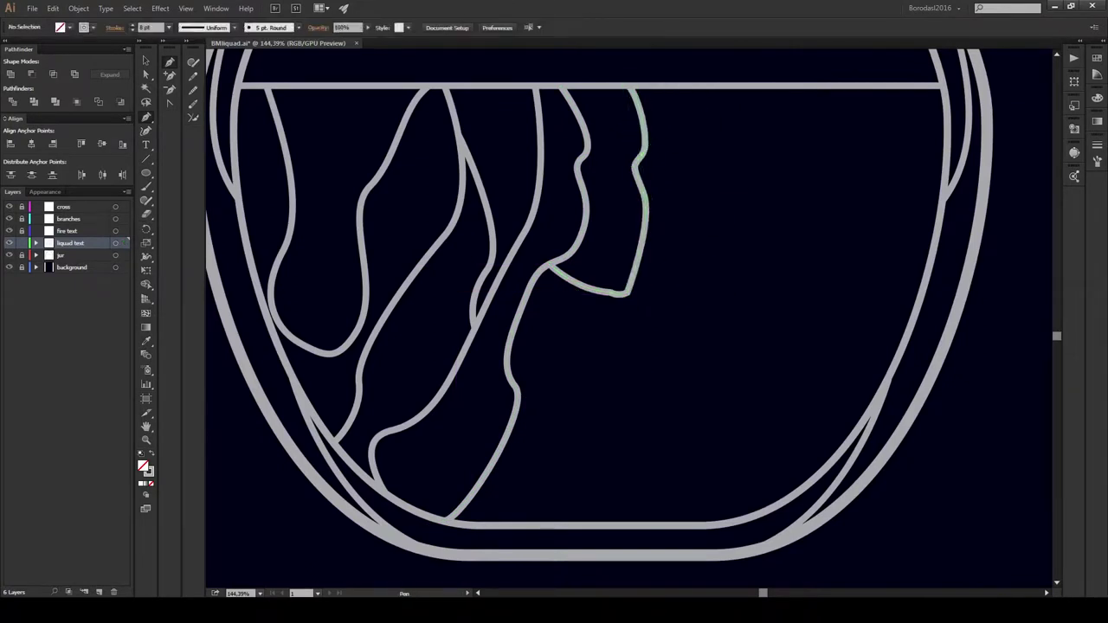
{"action": "left_click", "coordinate": [625, 295]}
{"action": "left_click_drag", "start_coordinate": [575, 439], "coordinate": [574, 467]}
{"action": "left_click", "coordinate": [519, 522]}
{"action": "mouse_move", "coordinate": [657, 130]}
{"action": "left_mouse_down"}
{"action": "mouse_move", "coordinate": [597, 228]}
{"action": "mouse_move", "coordinate": [631, 293]}
{"action": "left_mouse_up"}
{"action": "left_click", "coordinate": [632, 183]}
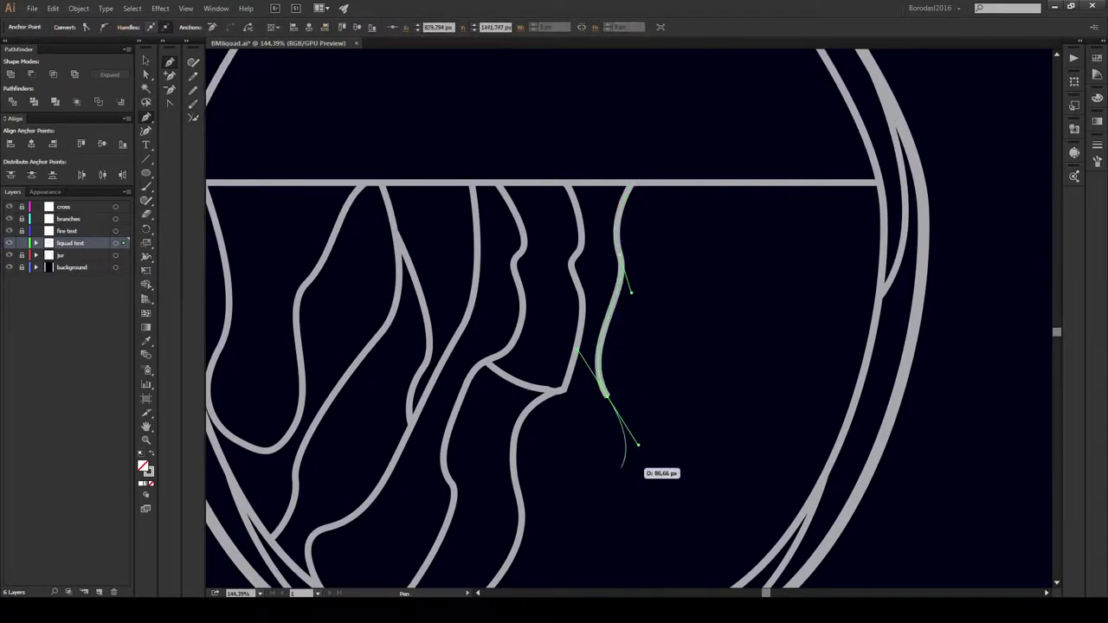
Step: Finish the right strand's lower curve so it reaches the jar bottom
{"action": "left_click_drag", "start_coordinate": [638, 445], "coordinate": [672, 351]}
{"action": "left_click", "coordinate": [653, 394]}
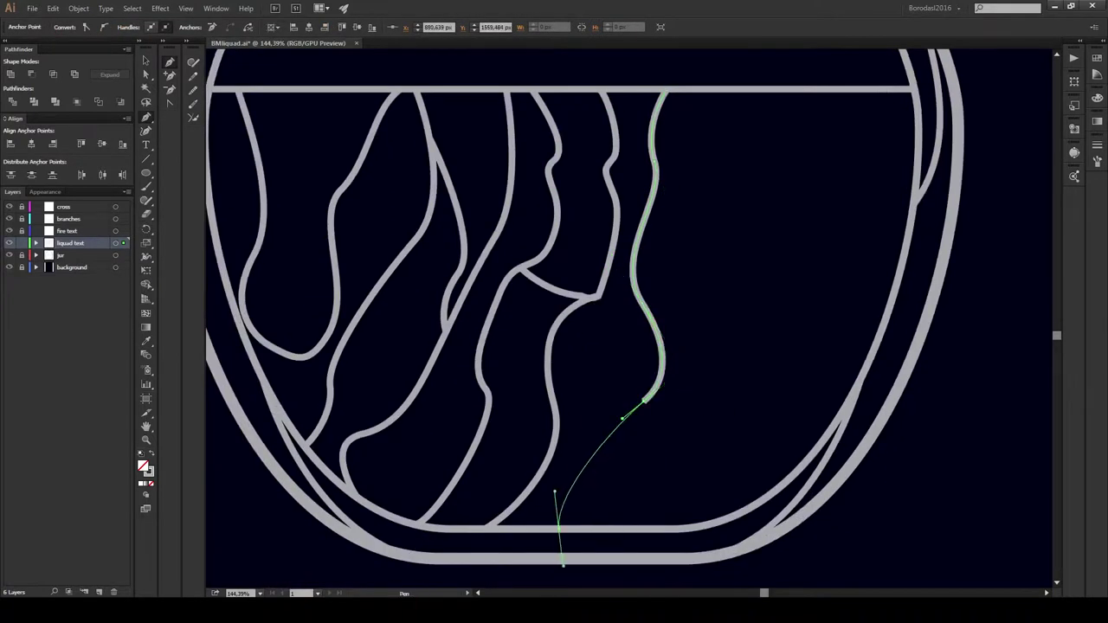
{"action": "key", "text": "Escape"}
{"action": "left_click_drag", "start_coordinate": [606, 346], "coordinate": [515, 436]}
Step: Draw a bulging strand between the existing ones
{"action": "left_click", "coordinate": [569, 258]}
{"action": "left_click_drag", "start_coordinate": [615, 349], "coordinate": [592, 426]}
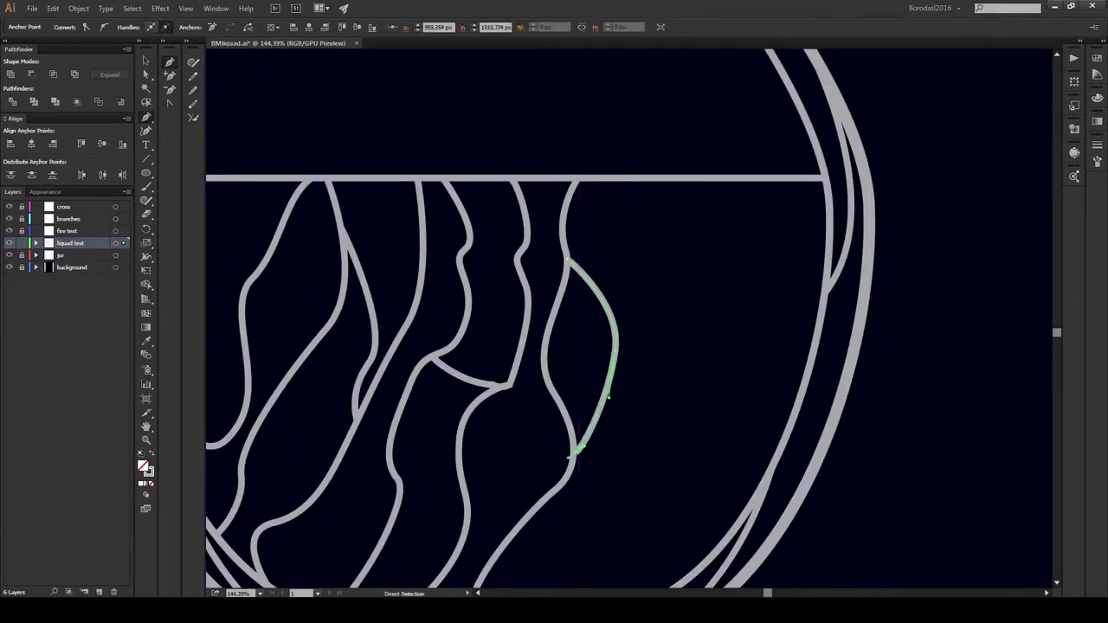
{"action": "scroll", "coordinate": [658, 346], "scroll_direction": "down", "scroll_amount": 2}
{"action": "key", "text": "Escape"}
{"action": "scroll", "coordinate": [658, 347], "scroll_direction": "up", "scroll_amount": 2}
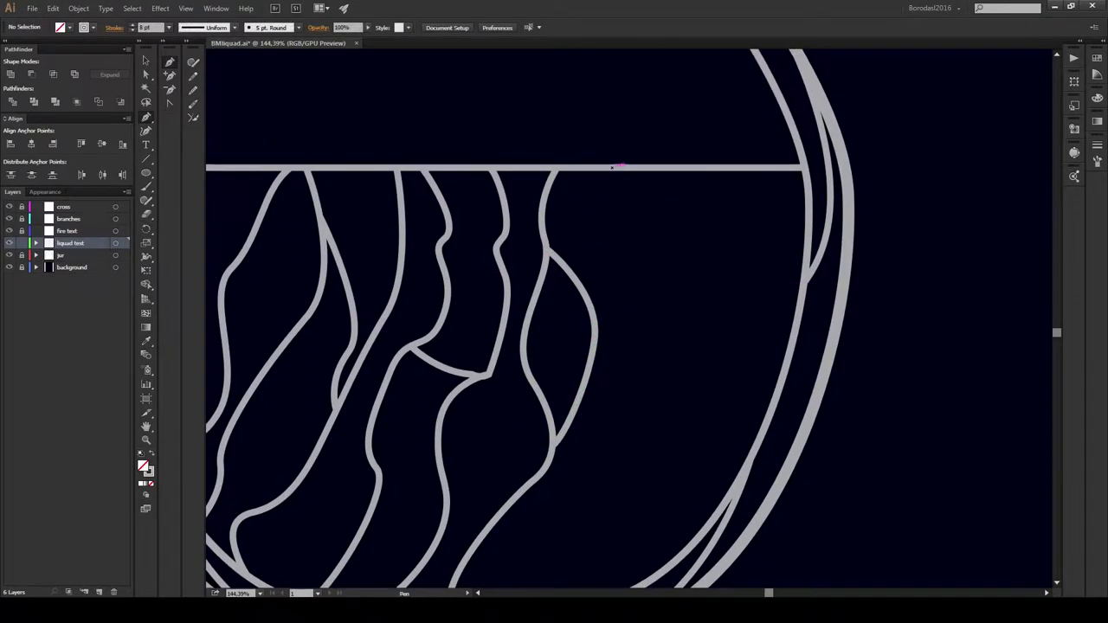
Step: Draw a strand from the liquid line that curves down into a hook
{"action": "left_click", "coordinate": [586, 169]}
{"action": "left_click_drag", "start_coordinate": [630, 275], "coordinate": [586, 461]}
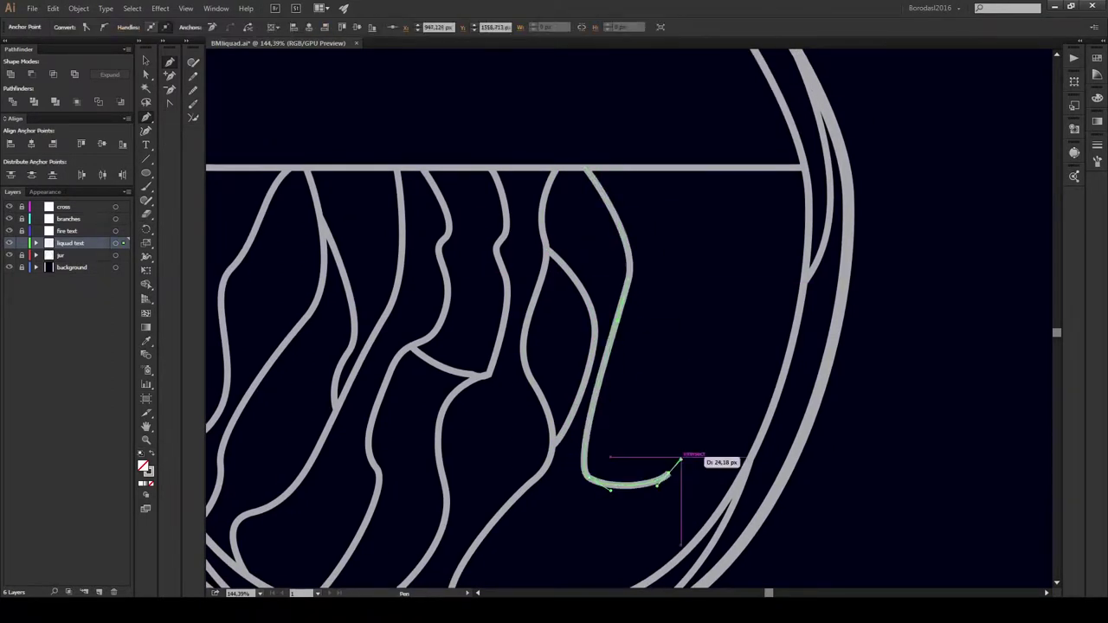
{"action": "scroll", "coordinate": [673, 391], "scroll_direction": "down", "scroll_amount": 2}
{"action": "key", "text": "Escape"}
{"action": "scroll", "coordinate": [658, 381], "scroll_direction": "up", "scroll_amount": 2}
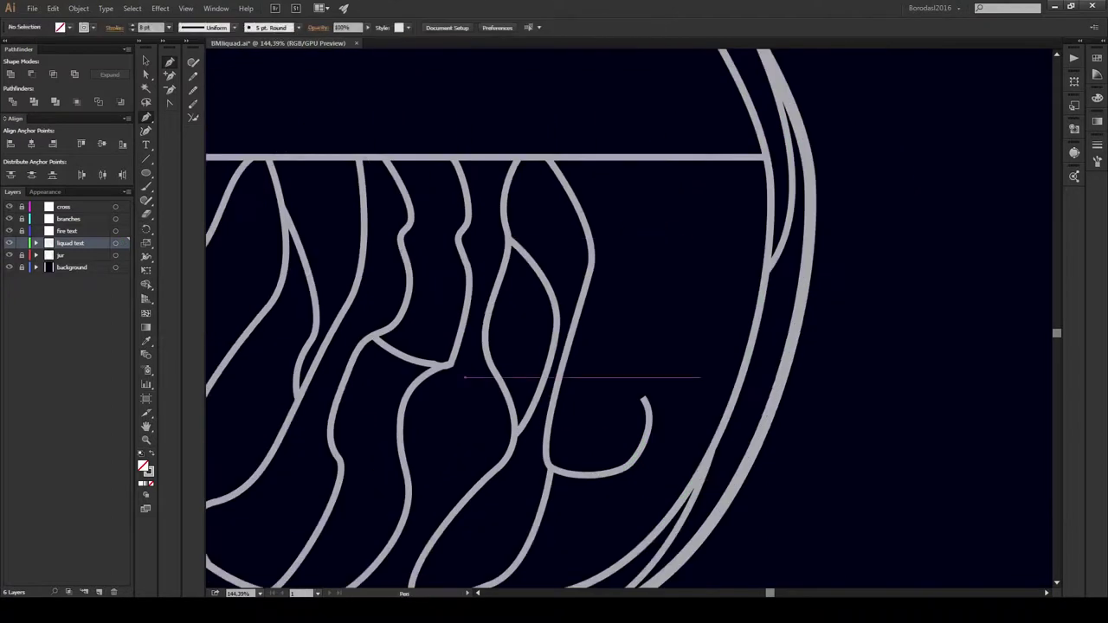
Step: Draw a rounded drip that dips from the liquid line and returns to it
{"action": "left_click", "coordinate": [626, 159]}
{"action": "mouse_move", "coordinate": [677, 258]}
{"action": "left_mouse_down"}
{"action": "mouse_move", "coordinate": [659, 312]}
{"action": "mouse_move", "coordinate": [733, 254]}
{"action": "left_mouse_up"}
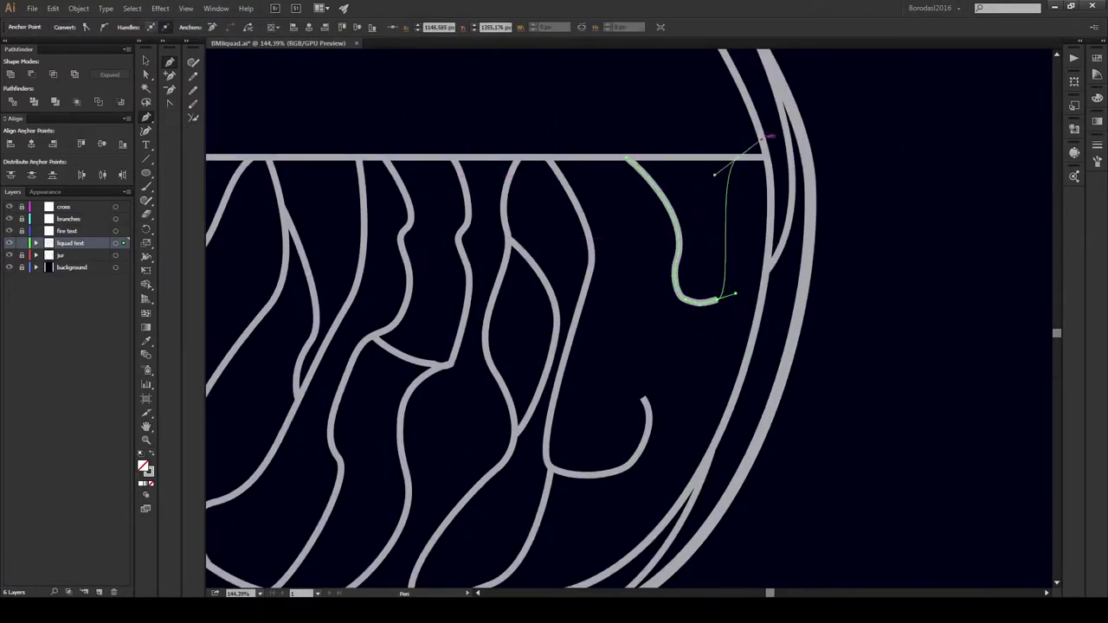
{"action": "left_click", "coordinate": [736, 158]}
{"action": "key", "text": "ctrl+shift+a"}
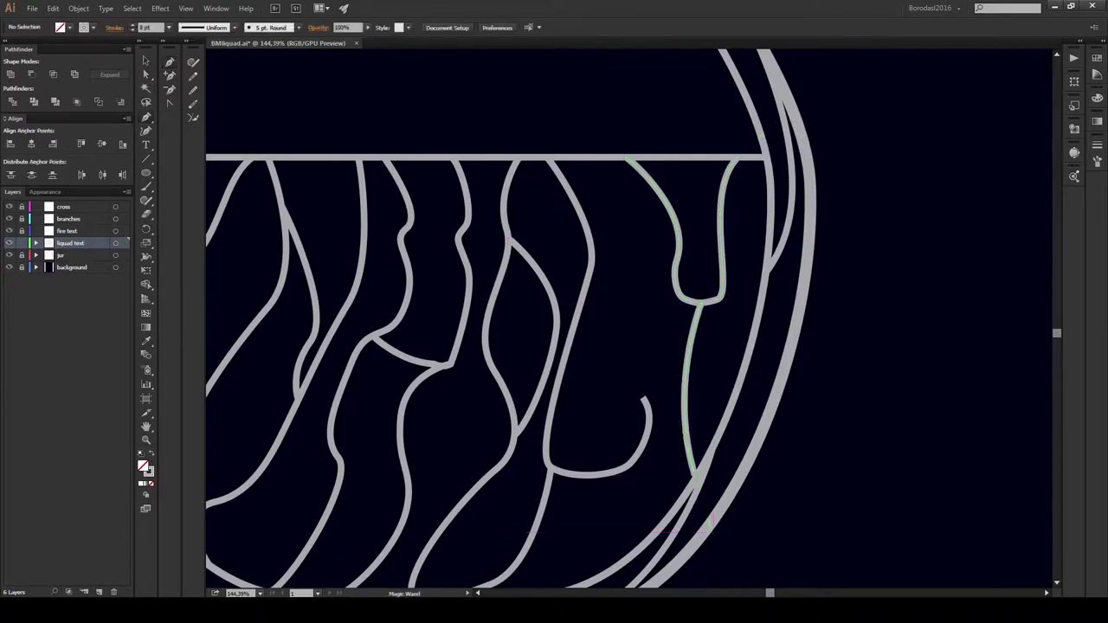
Step: Reposition the hooked strand's end and move the drip's lower anchor down-left
{"action": "scroll", "coordinate": [701, 472], "scroll_direction": "down", "scroll_amount": 3}
{"action": "scroll", "coordinate": [701, 471], "scroll_direction": "left", "scroll_amount": 4}
{"action": "mouse_move", "coordinate": [772, 302]}
{"action": "left_mouse_down"}
{"action": "mouse_move", "coordinate": [754, 238]}
{"action": "mouse_move", "coordinate": [762, 329]}
{"action": "left_mouse_up"}
{"action": "key", "text": "ctrl+shift+a"}
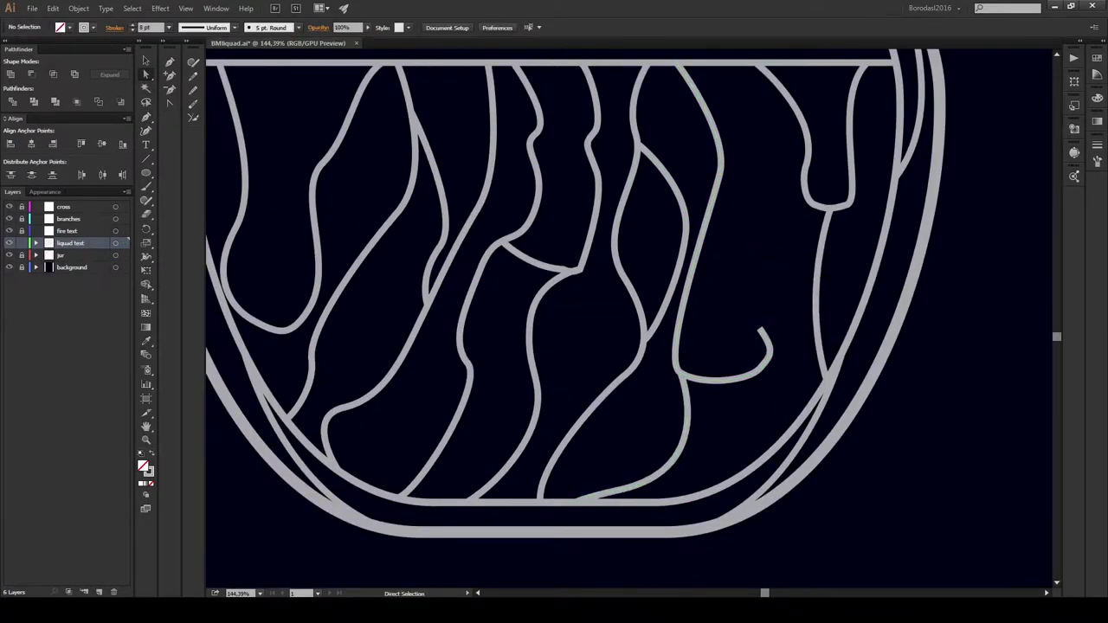
{"action": "scroll", "coordinate": [760, 234], "scroll_direction": "up", "scroll_amount": 3}
{"action": "left_click_drag", "start_coordinate": [760, 233], "coordinate": [721, 234]}
{"action": "left_click_drag", "start_coordinate": [829, 372], "coordinate": [817, 382]}
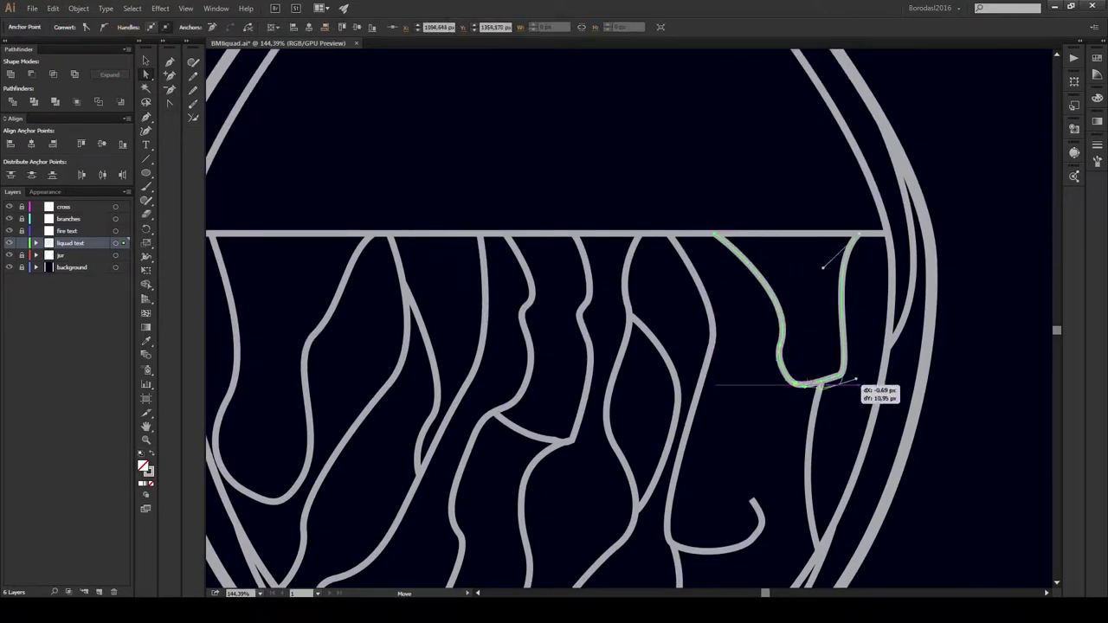
Step: Adjust the drip's lower anchor and the strand below it, then view the whole jar
{"action": "key", "text": "v"}
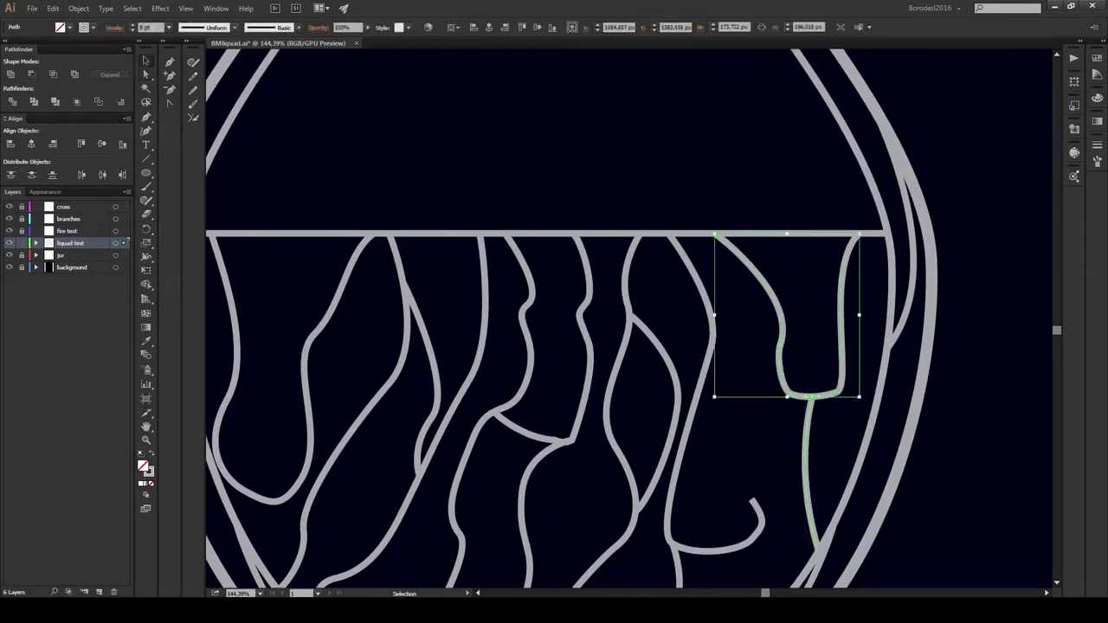
{"action": "scroll", "coordinate": [809, 398], "scroll_direction": "up", "scroll_amount": 3}
{"action": "key", "text": "a"}
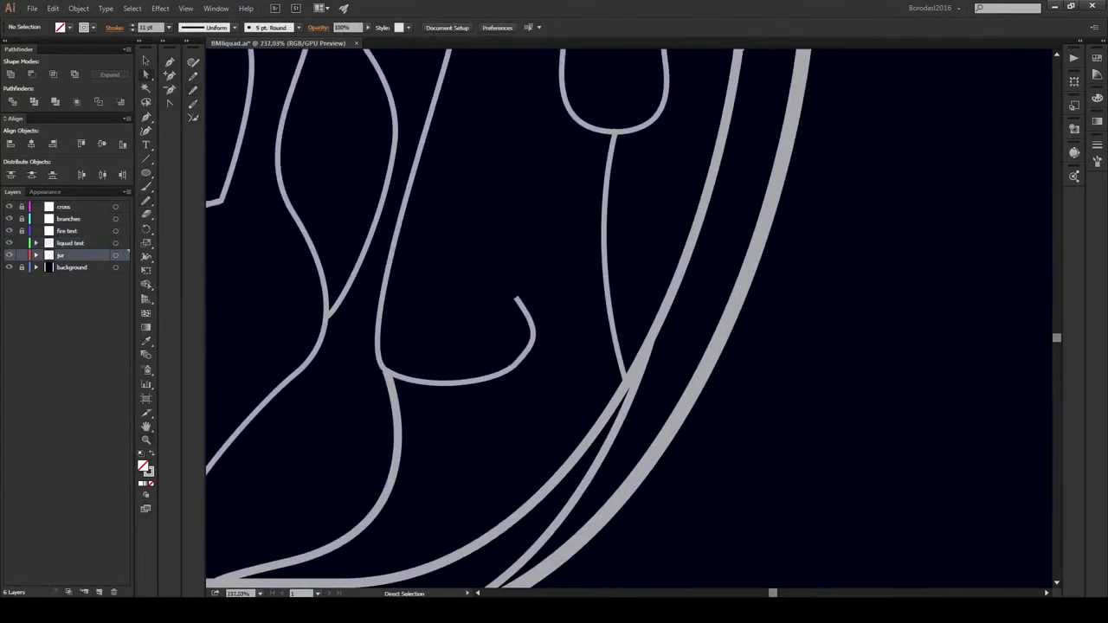
{"action": "left_click_drag", "start_coordinate": [592, 440], "coordinate": [584, 450]}
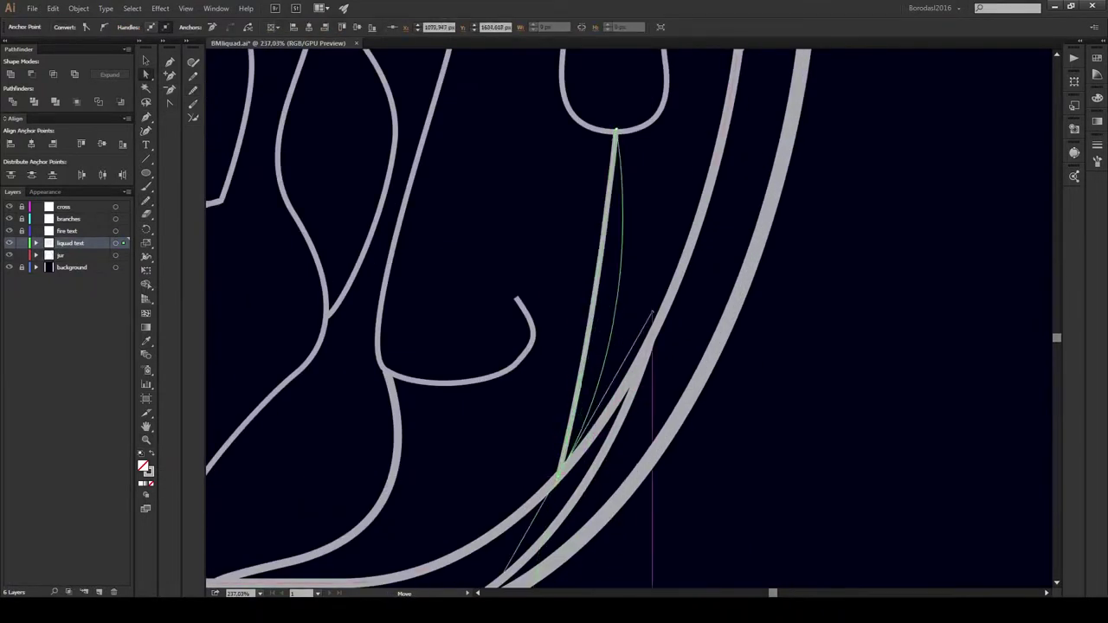
{"action": "mouse_move", "coordinate": [519, 363]}
{"action": "left_mouse_down"}
{"action": "mouse_move", "coordinate": [627, 364]}
{"action": "mouse_move", "coordinate": [816, 235]}
{"action": "left_mouse_up"}
{"action": "left_click", "coordinate": [624, 300]}
{"action": "key", "text": "v"}
{"action": "left_click_drag", "start_coordinate": [502, 272], "coordinate": [680, 482]}
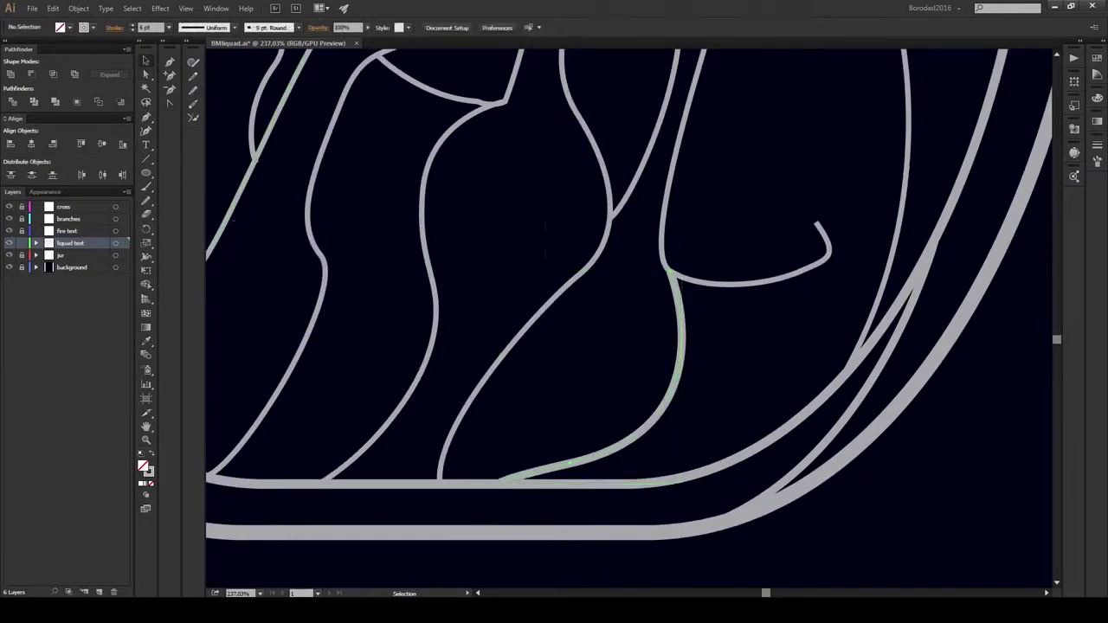
{"action": "scroll", "coordinate": [630, 322], "scroll_direction": "down", "scroll_amount": 3}
{"action": "key", "text": "ctrl+shift+a"}
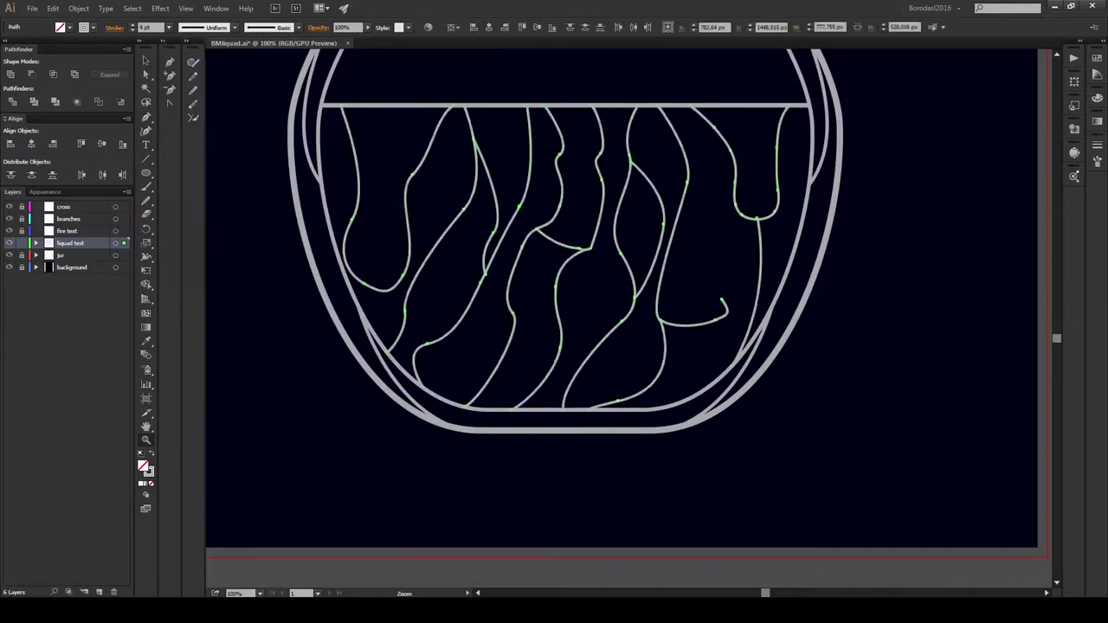
Step: Start a grey tapered Pen shape along a wavy line
{"action": "scroll", "coordinate": [630, 322], "scroll_direction": "up", "scroll_amount": 2}
{"action": "scroll", "coordinate": [630, 298], "scroll_direction": "up", "scroll_amount": 1}
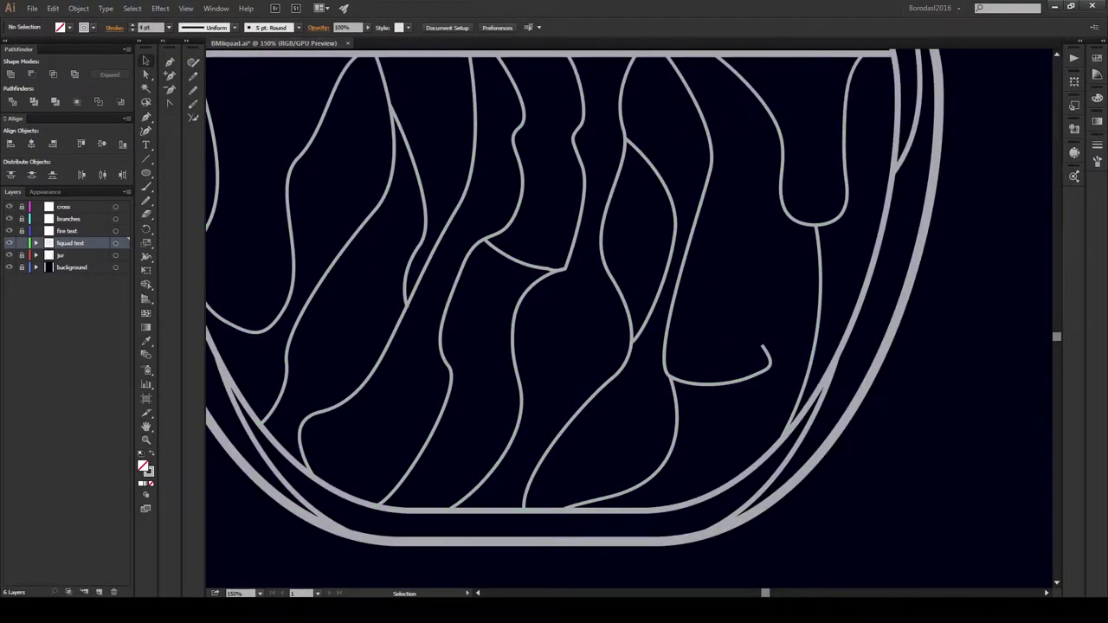
{"action": "scroll", "coordinate": [630, 322], "scroll_direction": "up", "scroll_amount": 2}
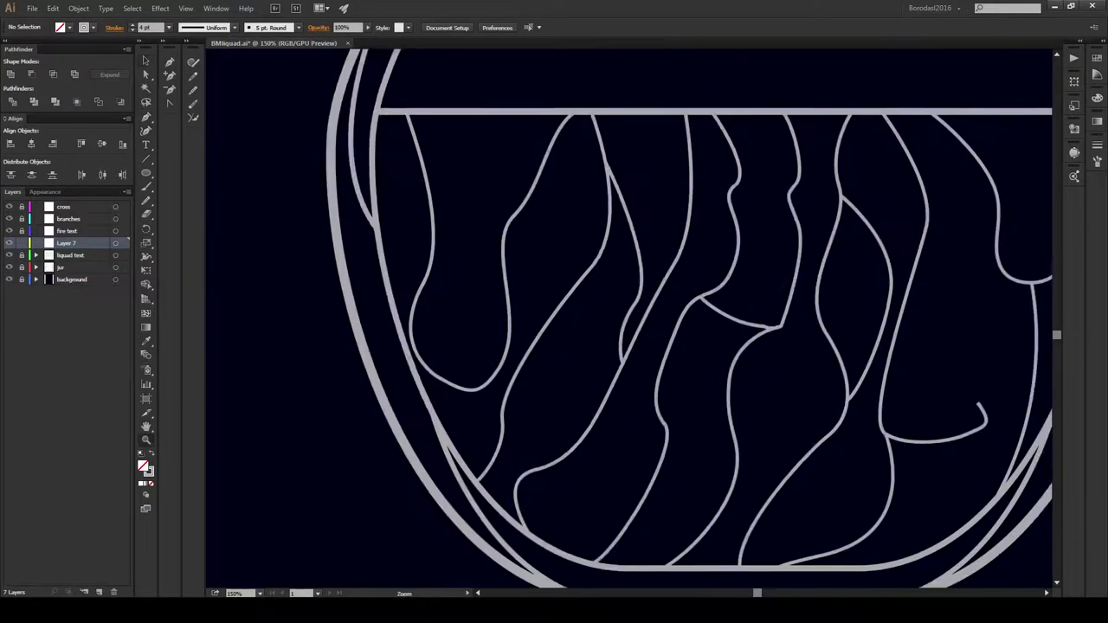
{"action": "scroll", "coordinate": [630, 322], "scroll_direction": "up", "scroll_amount": 3}
{"action": "scroll", "coordinate": [630, 322], "scroll_direction": "up", "scroll_amount": 2}
{"action": "key", "text": "p"}
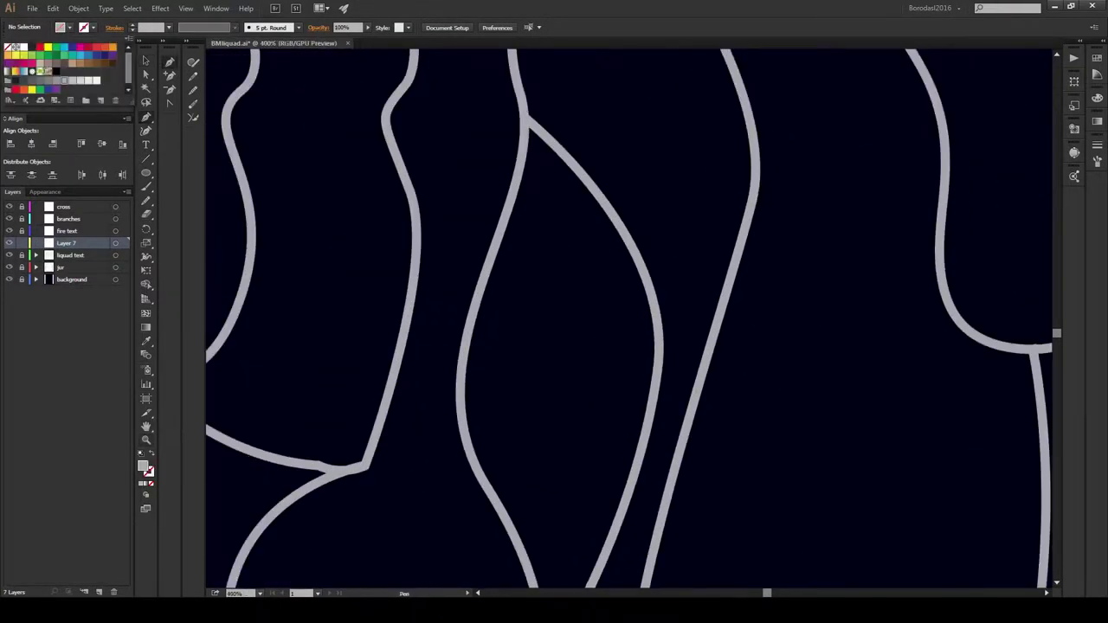
{"action": "left_click_drag", "start_coordinate": [524, 119], "coordinate": [525, 166]}
{"action": "left_click_drag", "start_coordinate": [488, 239], "coordinate": [489, 240]}
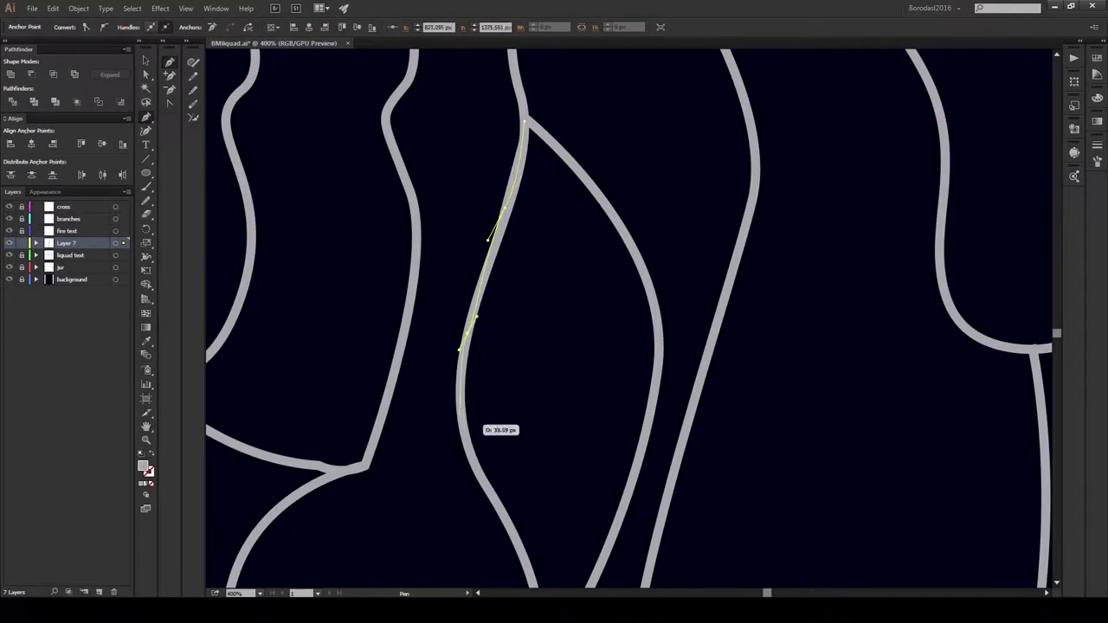
{"action": "left_click_drag", "start_coordinate": [476, 420], "coordinate": [450, 342]}
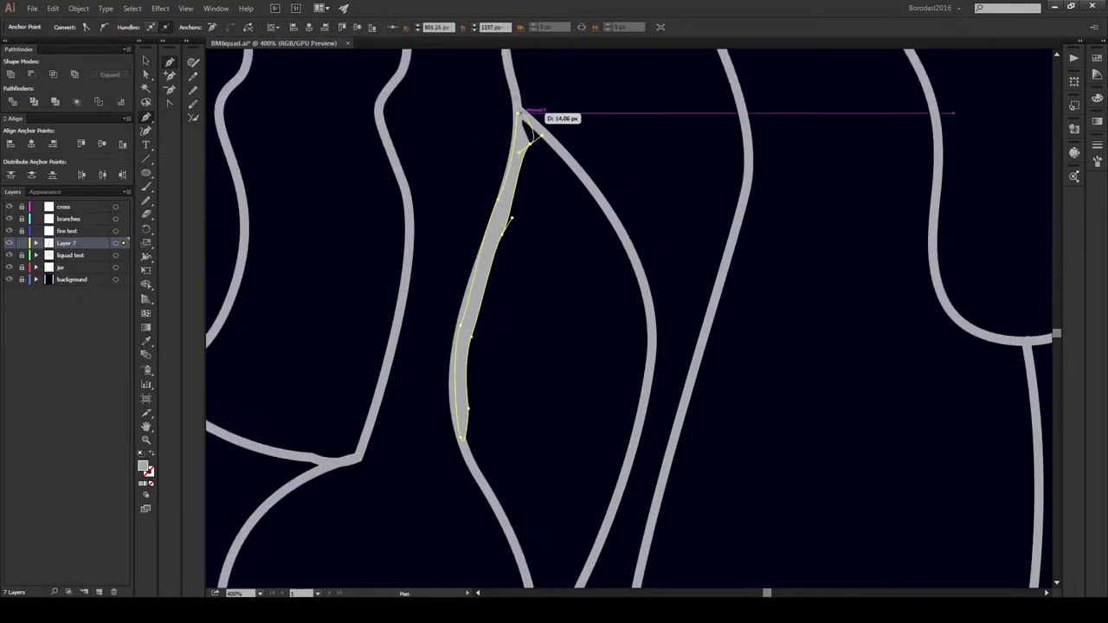
Step: Extend the tapered grey shape further down the line and finish it
{"action": "scroll", "coordinate": [490, 374], "scroll_direction": "down", "scroll_amount": 2}
{"action": "left_click_drag", "start_coordinate": [482, 420], "coordinate": [485, 422]}
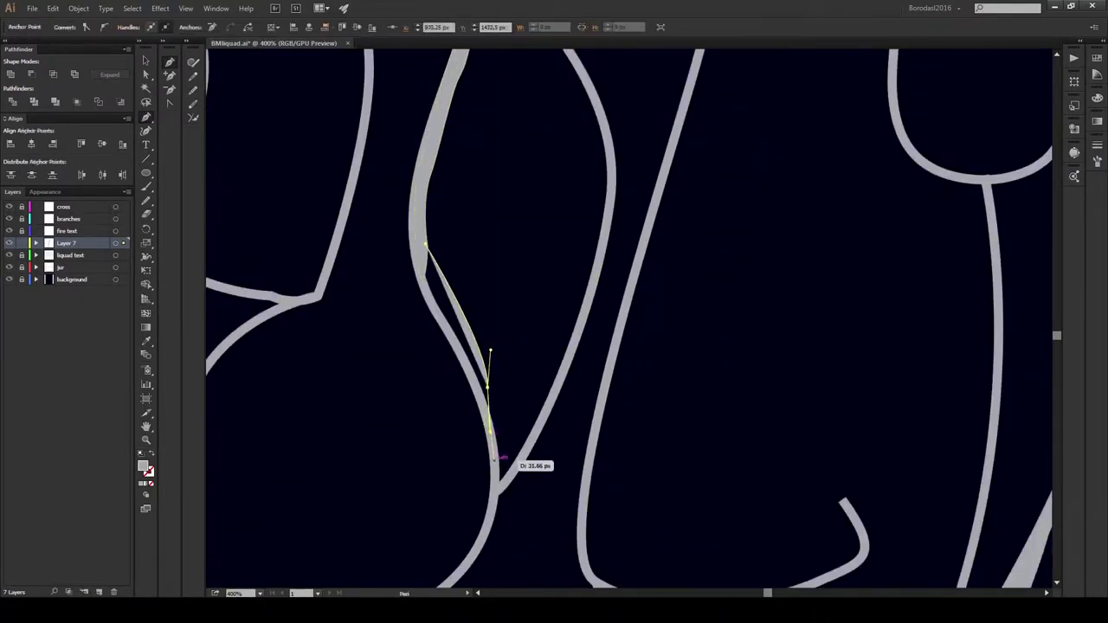
{"action": "scroll", "coordinate": [484, 346], "scroll_direction": "up", "scroll_amount": 2}
{"action": "left_click", "coordinate": [494, 407]}
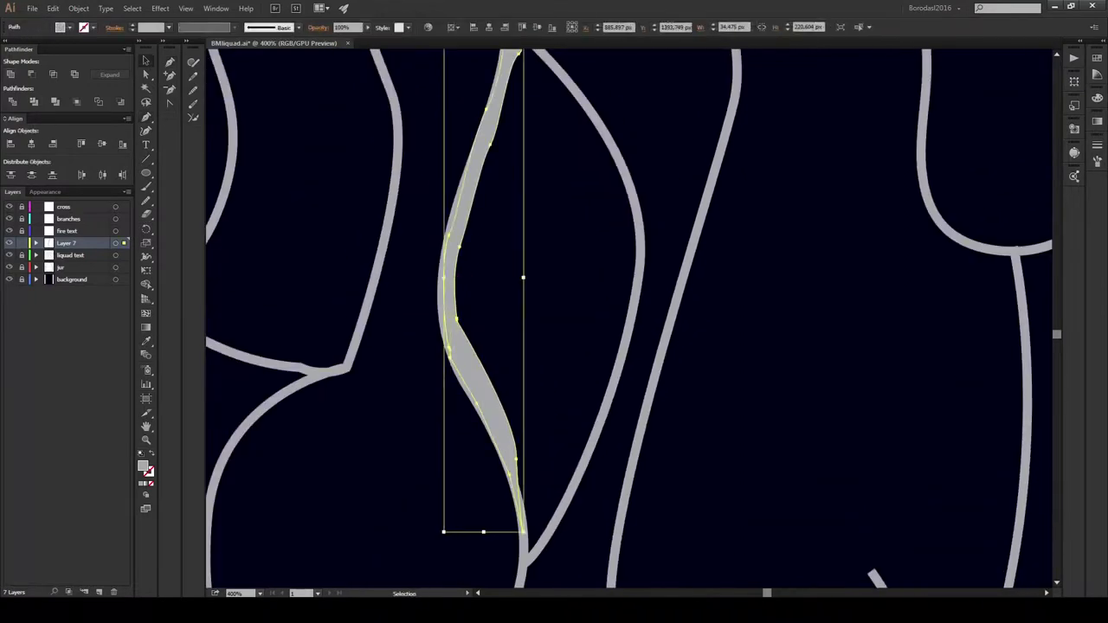
{"action": "scroll", "coordinate": [485, 347], "scroll_direction": "down", "scroll_amount": 2}
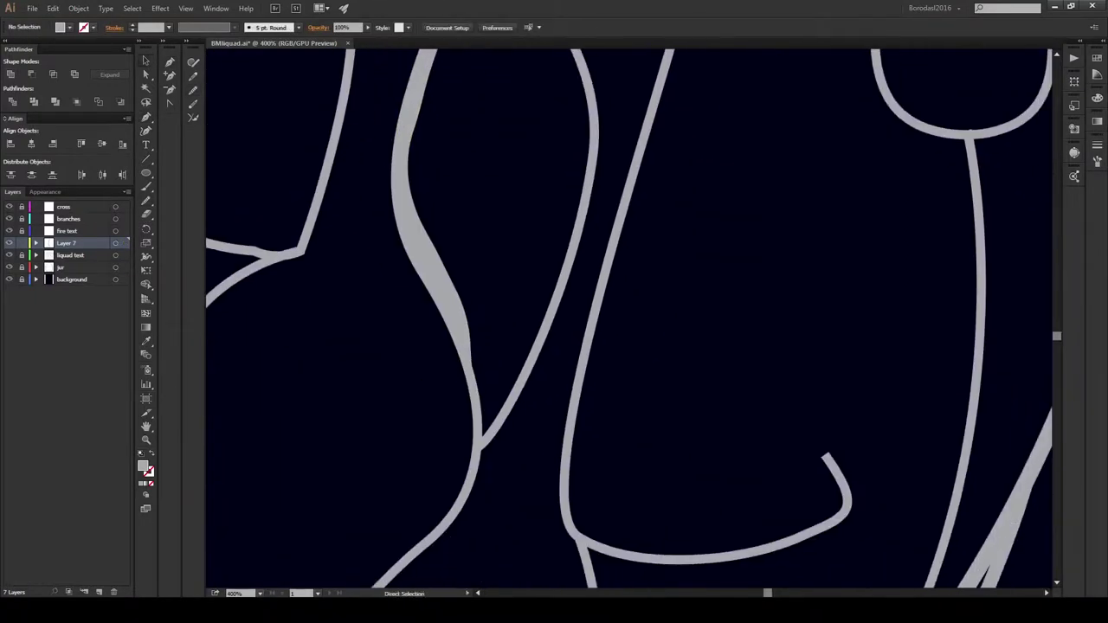
Step: Continue the shape from its bottom anchor to the line's fork and along the branch
{"action": "key", "text": "a"}
{"action": "left_click", "coordinate": [482, 416]}
{"action": "key", "text": "p"}
{"action": "left_click", "coordinate": [483, 415]}
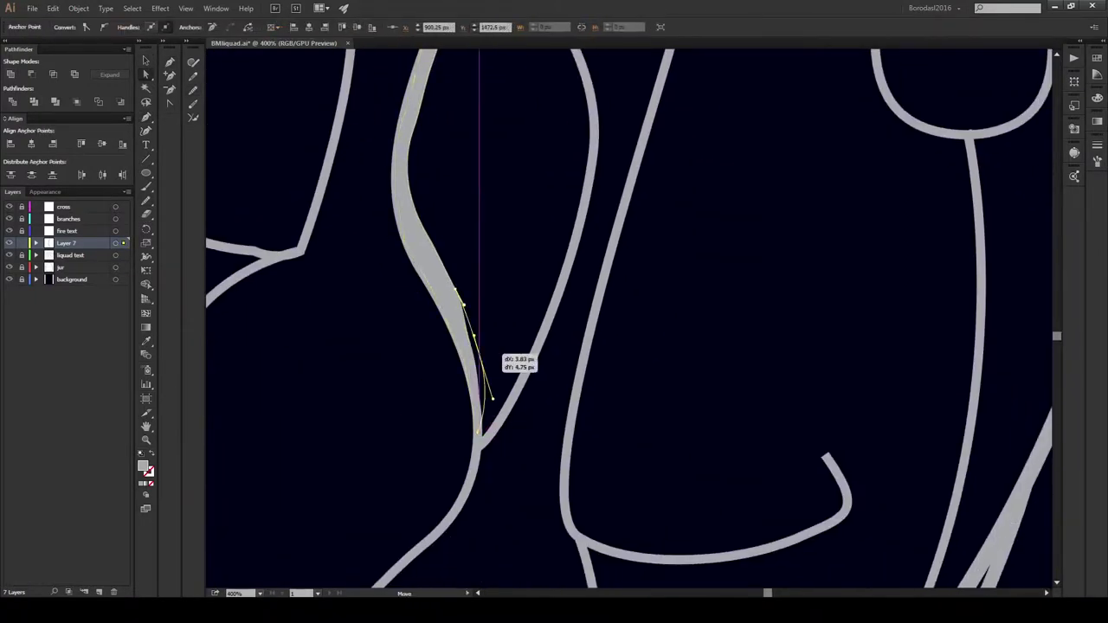
{"action": "scroll", "coordinate": [485, 363], "scroll_direction": "down", "scroll_amount": 3}
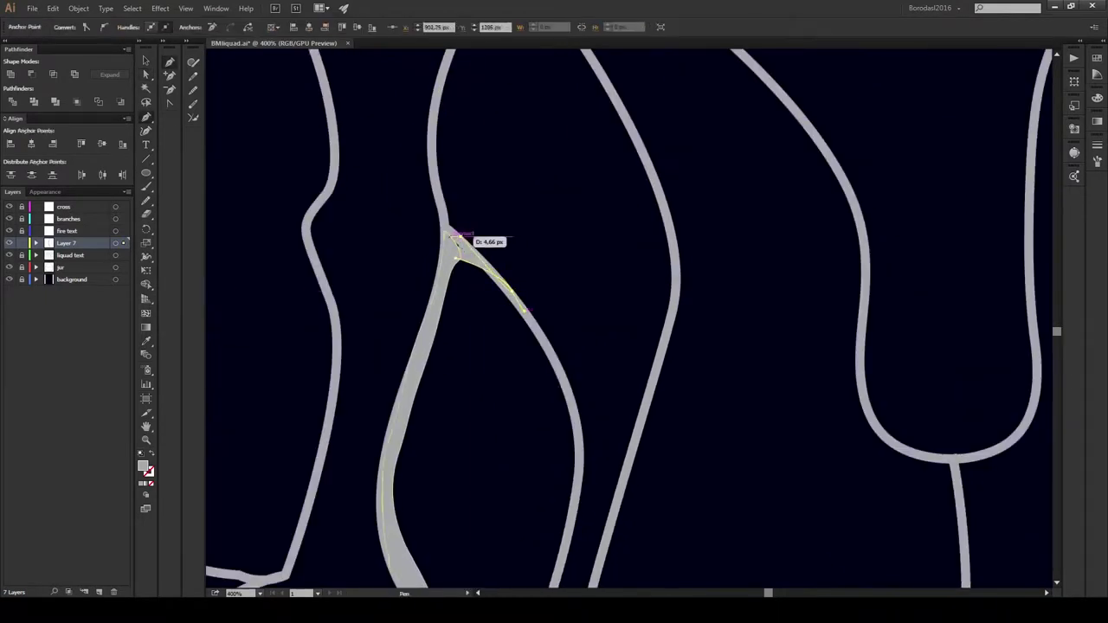
{"action": "left_click_drag", "start_coordinate": [454, 238], "coordinate": [437, 167]}
{"action": "left_click", "coordinate": [437, 185]}
{"action": "left_click_drag", "start_coordinate": [481, 207], "coordinate": [499, 217]}
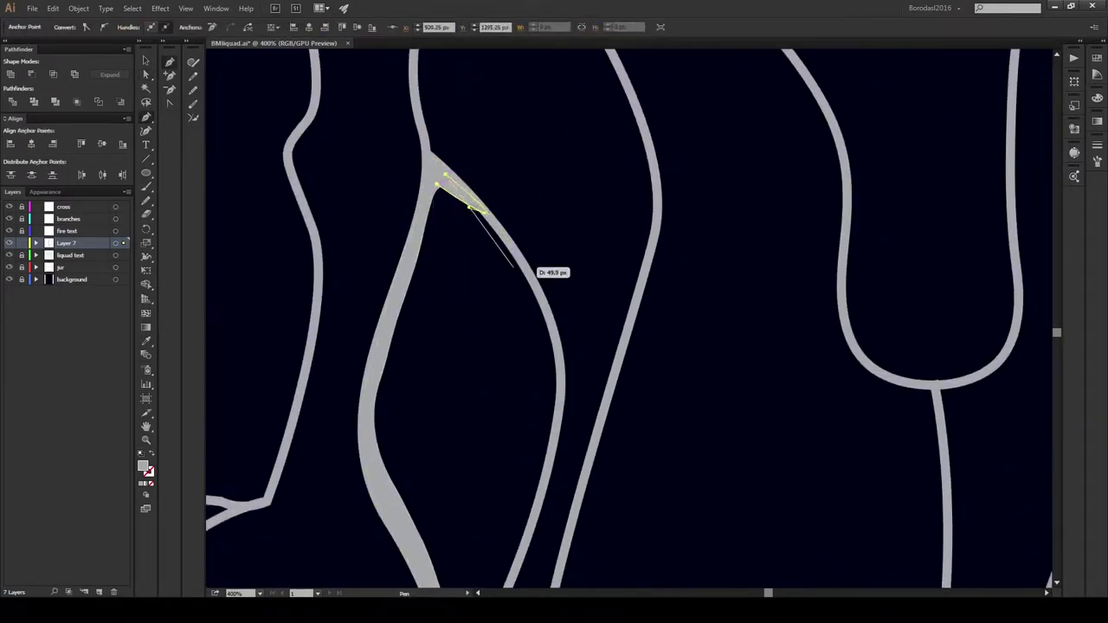
Step: Run the shape down the inner curve to the loop's bottom, closing a leaf-shaped fill
{"action": "scroll", "coordinate": [513, 268], "scroll_direction": "down", "scroll_amount": 1}
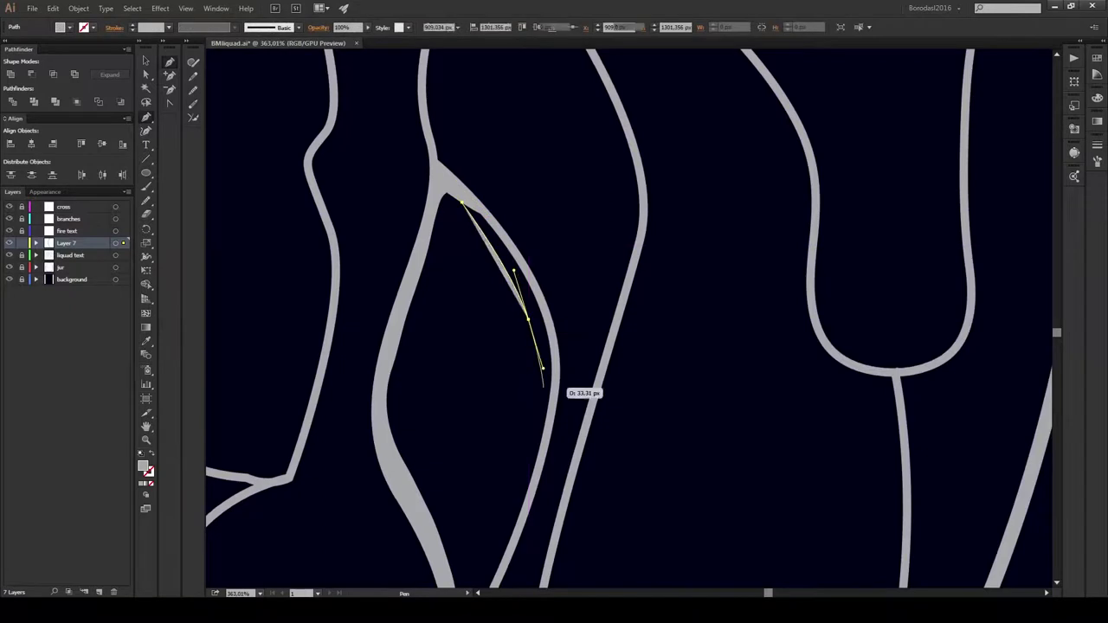
{"action": "left_click_drag", "start_coordinate": [537, 414], "coordinate": [535, 436]}
{"action": "scroll", "coordinate": [524, 537], "scroll_direction": "down", "scroll_amount": 3}
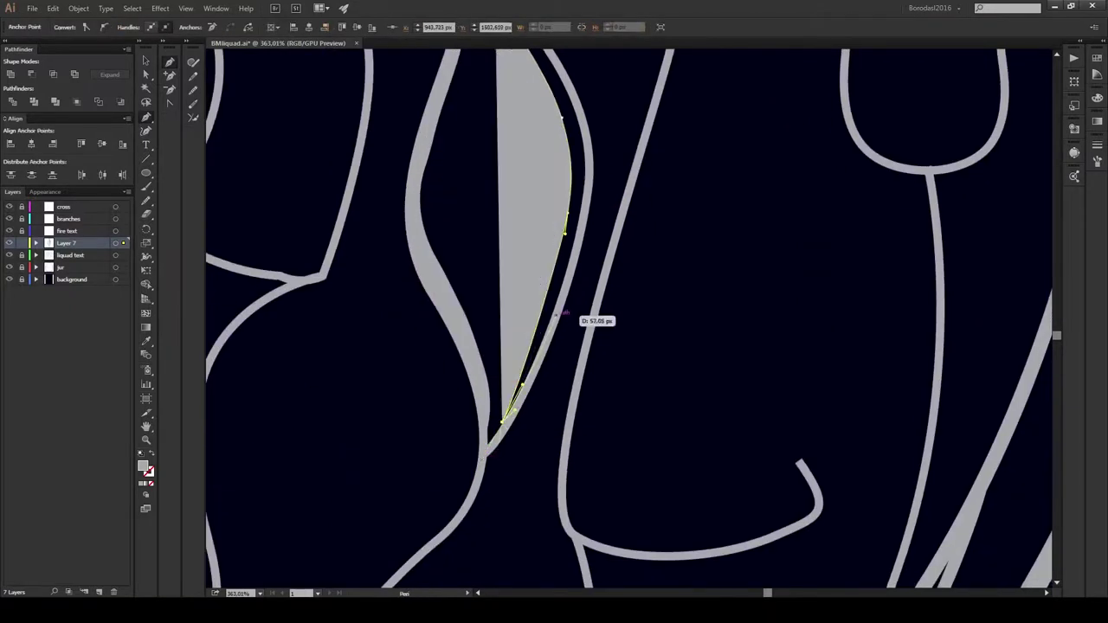
{"action": "scroll", "coordinate": [594, 168], "scroll_direction": "up", "scroll_amount": 4}
{"action": "left_click_drag", "start_coordinate": [591, 411], "coordinate": [597, 359]}
{"action": "left_click_drag", "start_coordinate": [509, 294], "coordinate": [510, 296]}
{"action": "scroll", "coordinate": [511, 296], "scroll_direction": "down", "scroll_amount": 3}
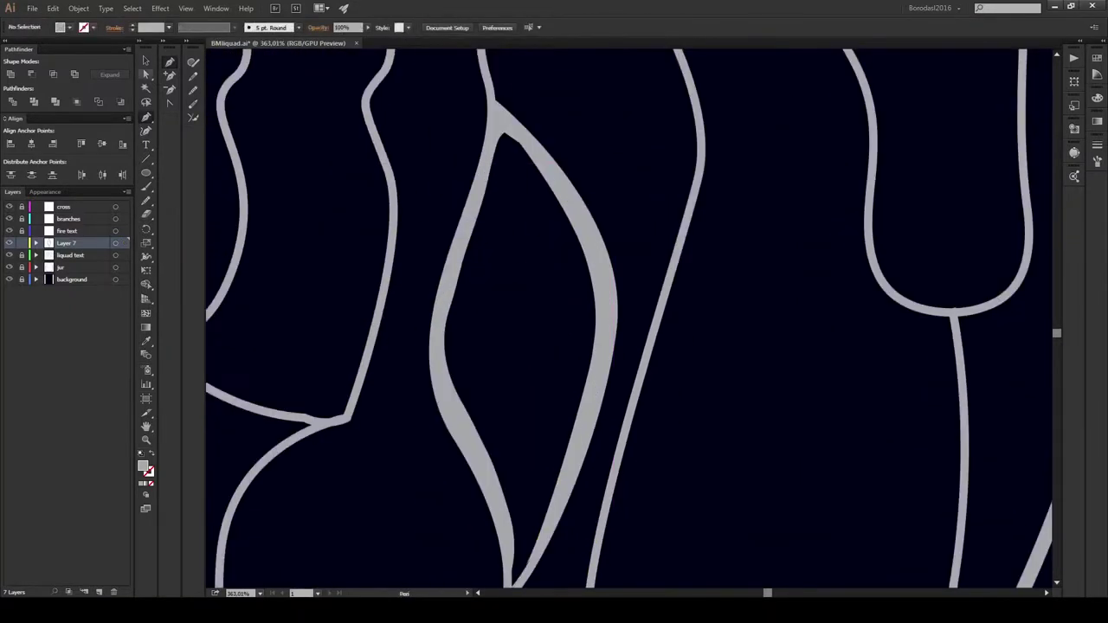
{"action": "key", "text": "v"}
Step: Adjust the leaf's bottom and right-side anchors, widening its middle
{"action": "key", "text": "a"}
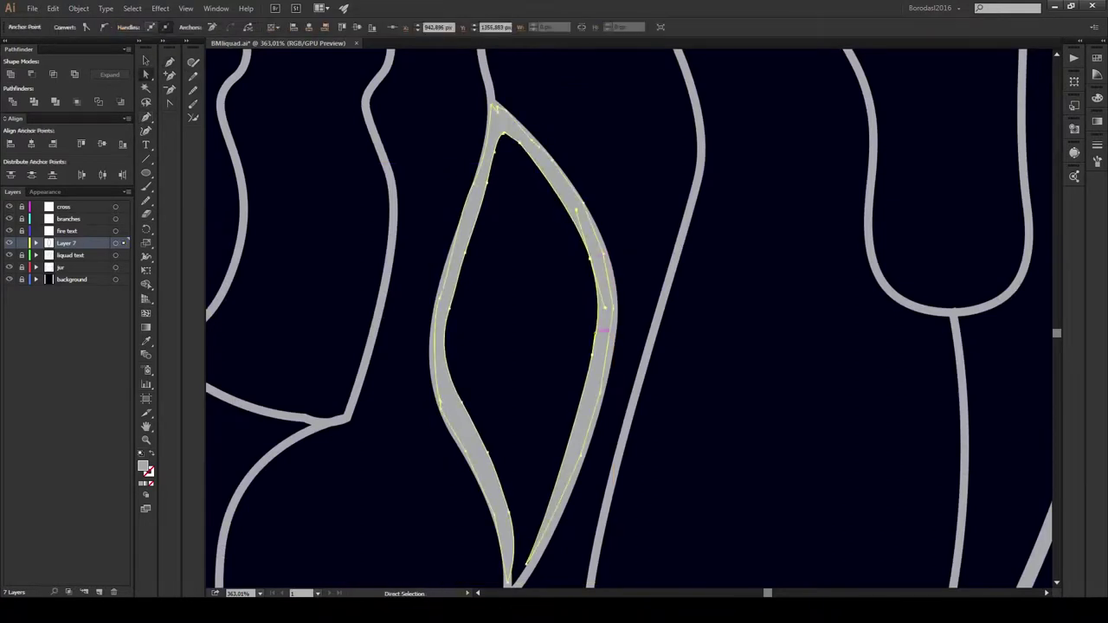
{"action": "left_click_drag", "start_coordinate": [616, 355], "coordinate": [617, 357]}
{"action": "left_click", "coordinate": [545, 562]}
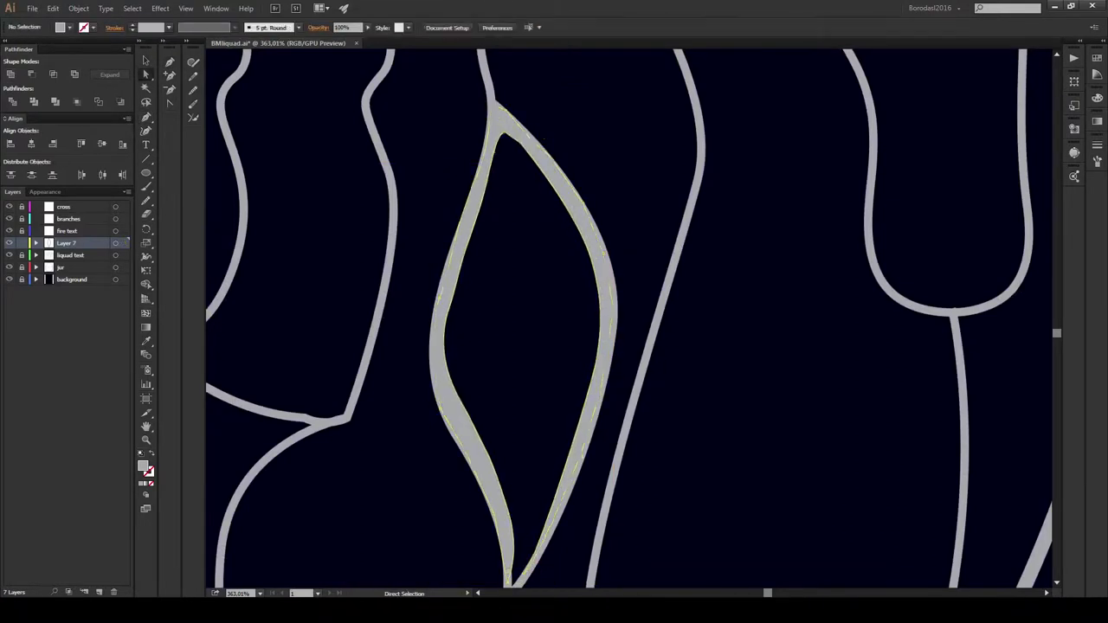
{"action": "left_click", "coordinate": [595, 356]}
{"action": "mouse_move", "coordinate": [519, 389]}
{"action": "left_mouse_down"}
{"action": "mouse_move", "coordinate": [562, 341]}
{"action": "mouse_move", "coordinate": [554, 364]}
{"action": "left_mouse_up"}
{"action": "left_click_drag", "start_coordinate": [645, 251], "coordinate": [632, 260]}
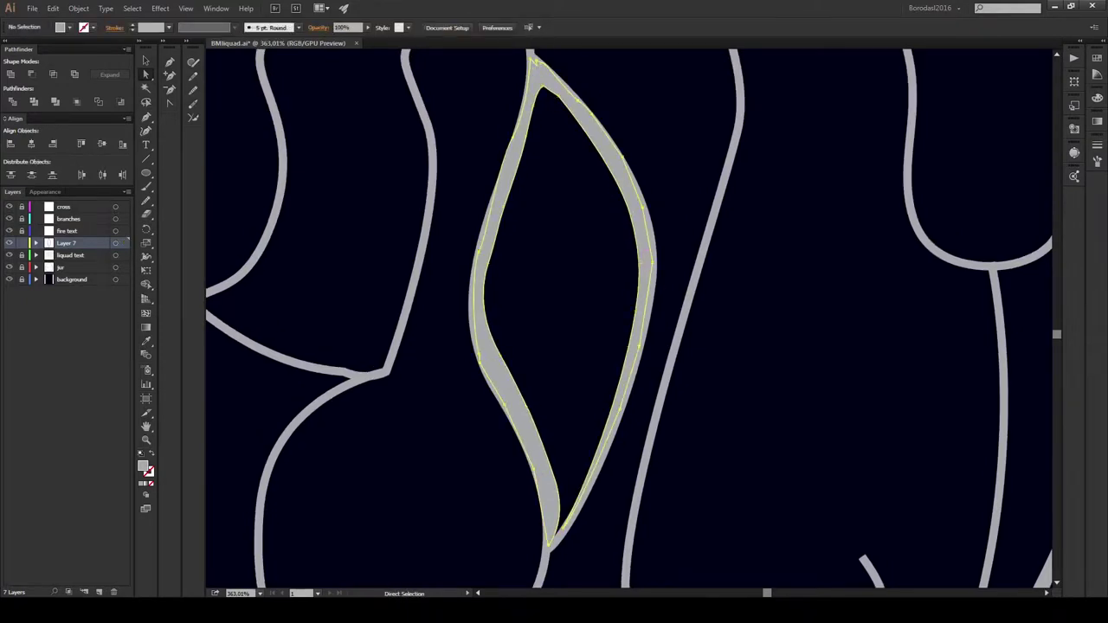
Step: Shape a small flare where the strand meets the horizontal line
{"action": "scroll", "coordinate": [628, 318], "scroll_direction": "down", "scroll_amount": 5}
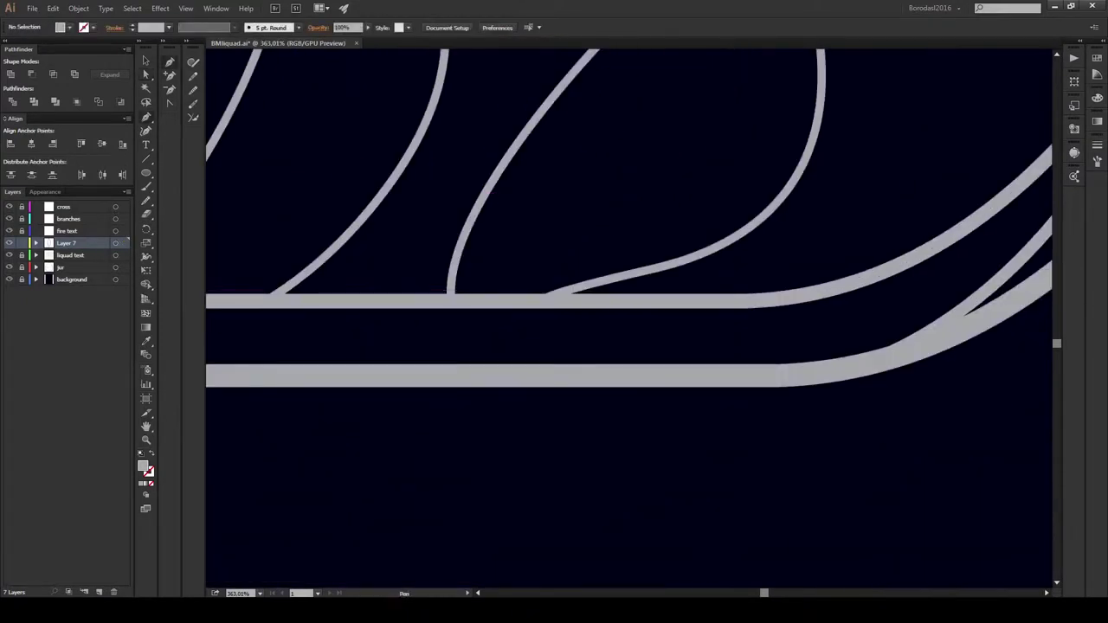
{"action": "left_click_drag", "start_coordinate": [448, 293], "coordinate": [452, 275]}
{"action": "scroll", "coordinate": [465, 297], "scroll_direction": "up", "scroll_amount": 3}
{"action": "key", "text": "v"}
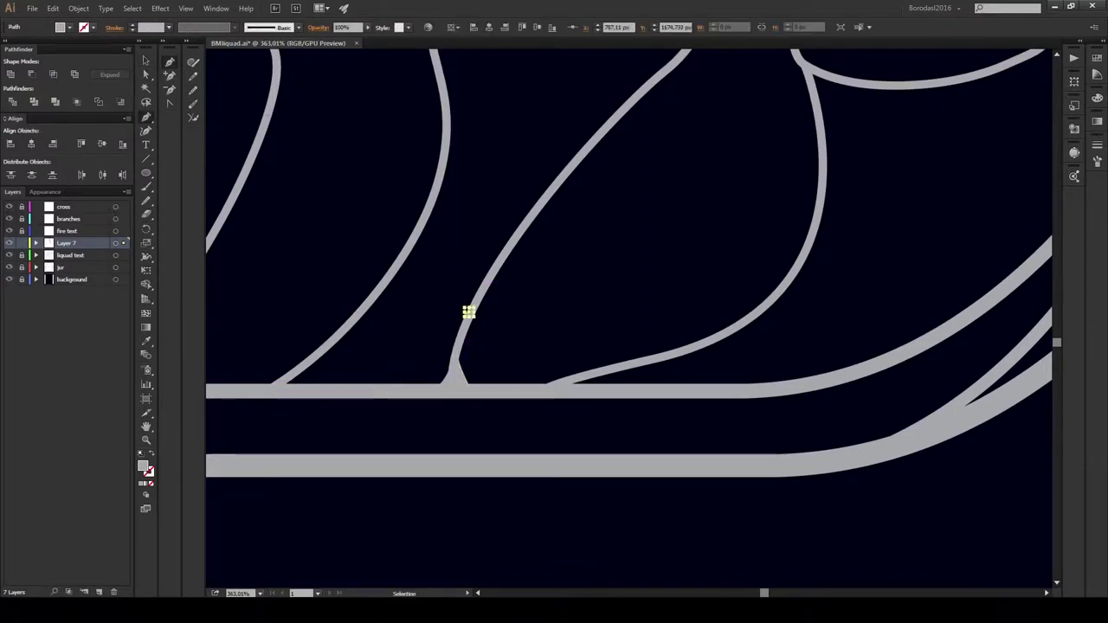
Step: Return to the liquid layer and draw a thin strand rising from the bottom wavy line
{"action": "left_click", "coordinate": [70, 256]}
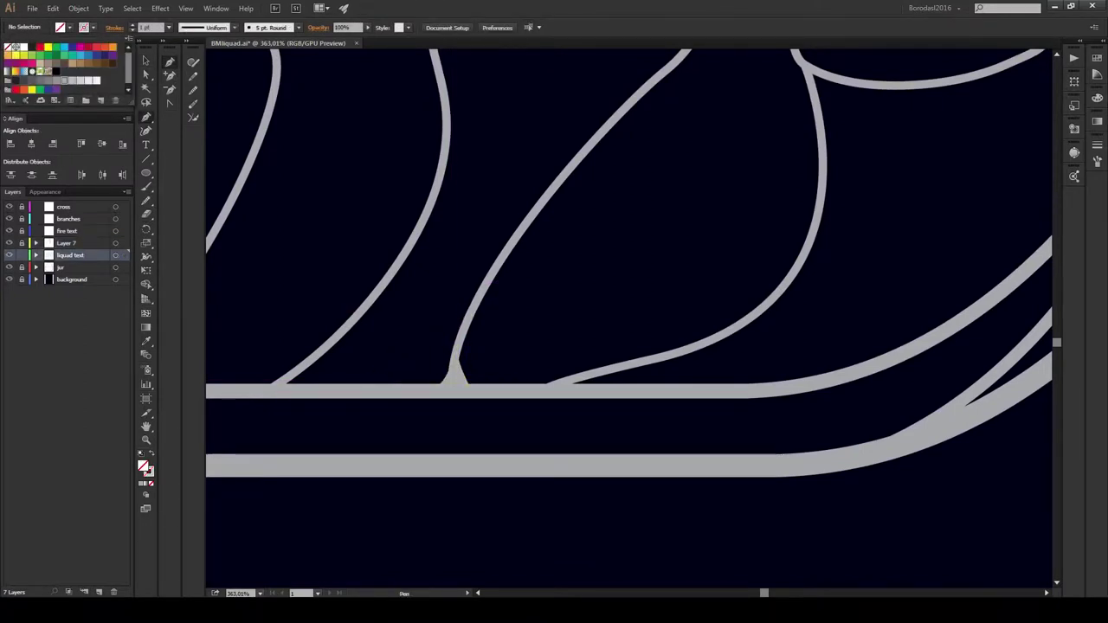
{"action": "key", "text": "p"}
{"action": "left_click_drag", "start_coordinate": [433, 340], "coordinate": [392, 381]}
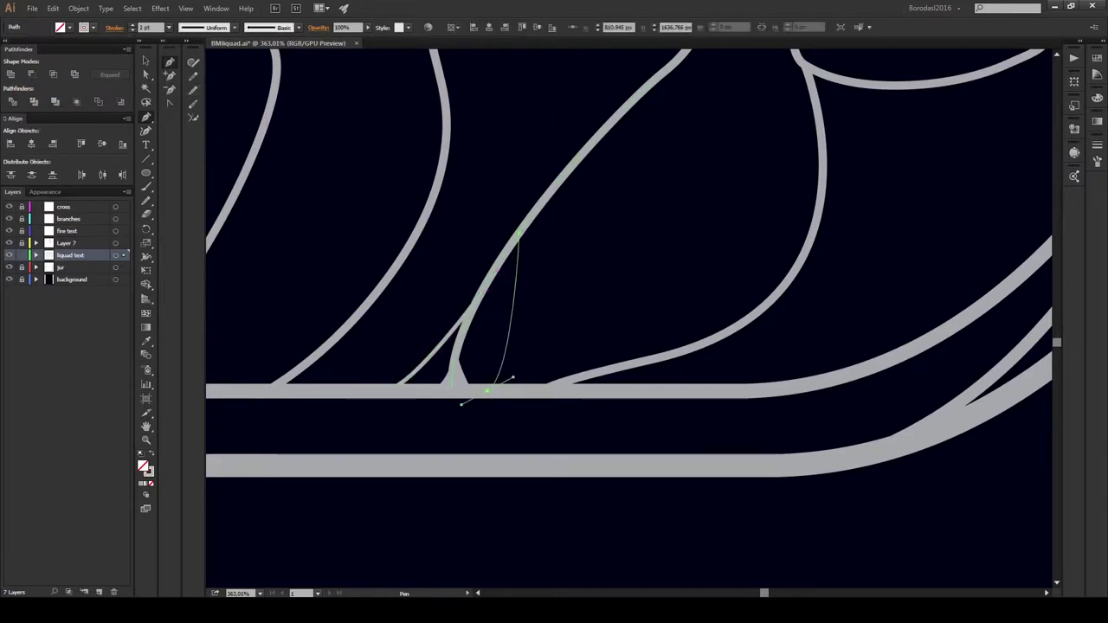
{"action": "left_click_drag", "start_coordinate": [461, 404], "coordinate": [253, 424]}
Step: Draw two thin curved strands hanging from the rounded drip down to the line below
{"action": "left_click_drag", "start_coordinate": [519, 346], "coordinate": [554, 217]}
{"action": "left_click_drag", "start_coordinate": [425, 277], "coordinate": [446, 313]}
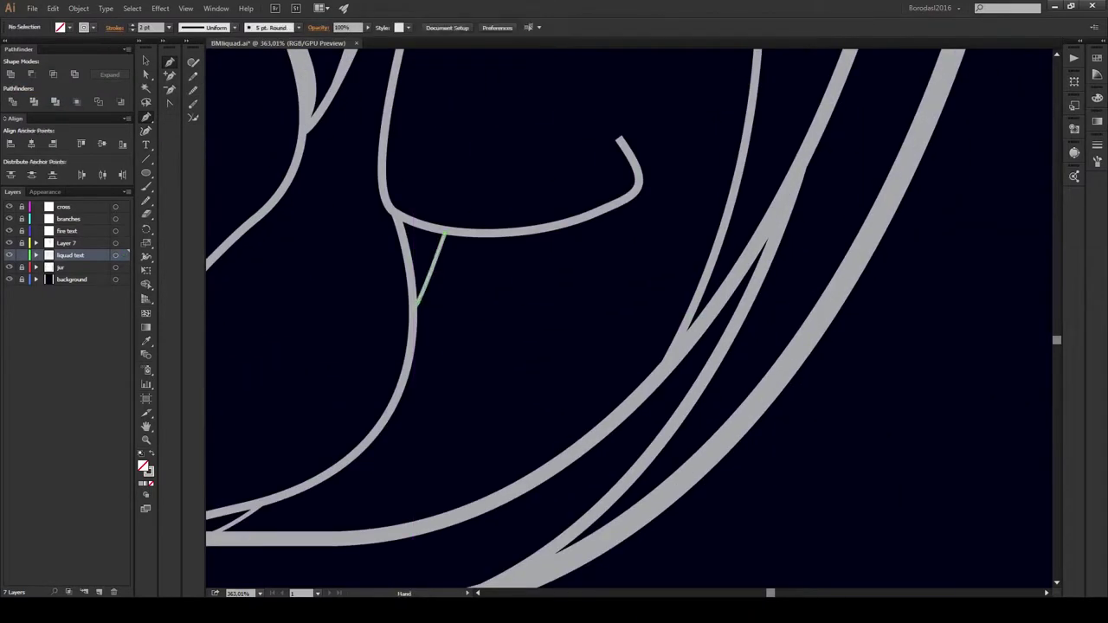
{"action": "left_click_drag", "start_coordinate": [433, 433], "coordinate": [606, 260]}
{"action": "left_click", "coordinate": [601, 373], "text": "ctrl"}
{"action": "left_click_drag", "start_coordinate": [598, 407], "coordinate": [467, 333]}
{"action": "left_click", "coordinate": [482, 366]}
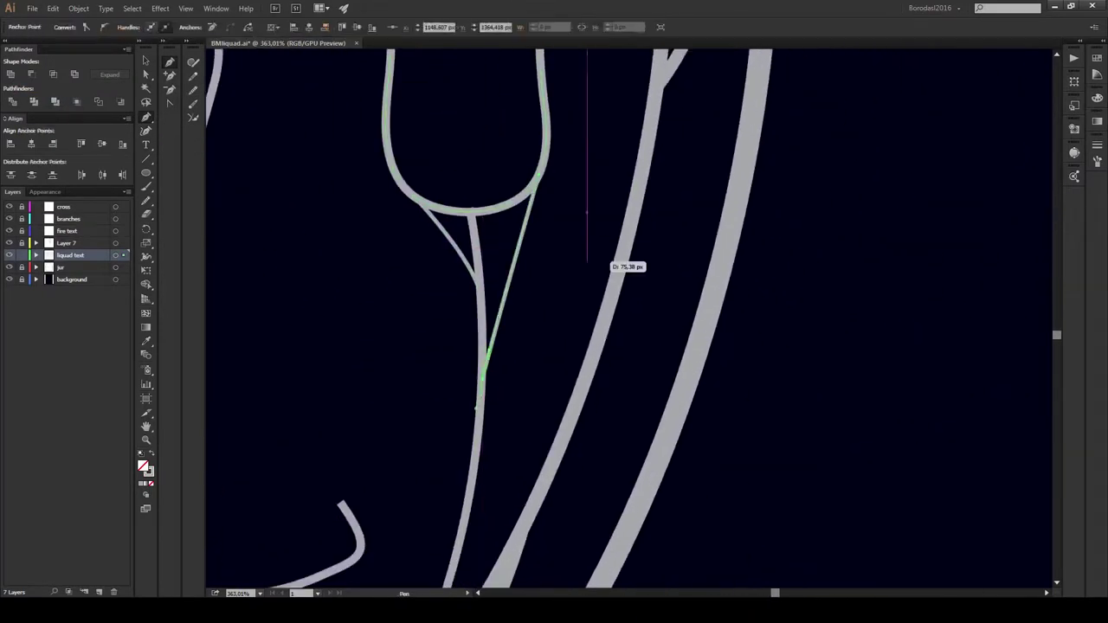
{"action": "mouse_move", "coordinate": [586, 260]}
{"action": "left_mouse_down"}
{"action": "mouse_move", "coordinate": [558, 200]}
{"action": "mouse_move", "coordinate": [791, 199]}
{"action": "left_mouse_up"}
Step: Draw two branching strands that meet the liquid's top surface line
{"action": "left_click_drag", "start_coordinate": [260, 192], "coordinate": [466, 185]}
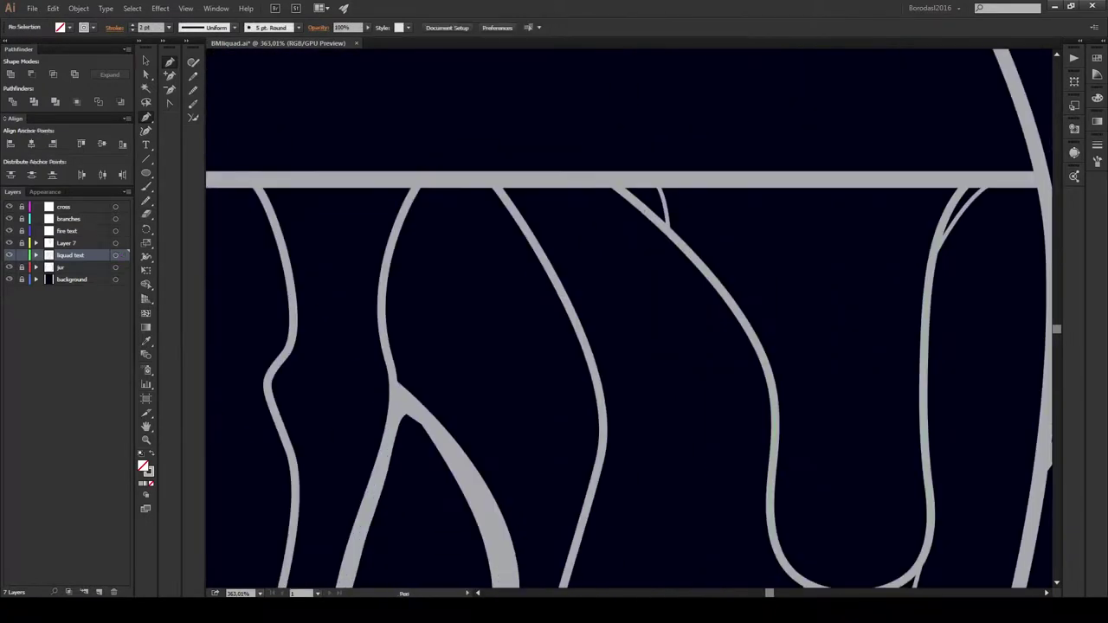
{"action": "left_click_drag", "start_coordinate": [562, 179], "coordinate": [639, 164]}
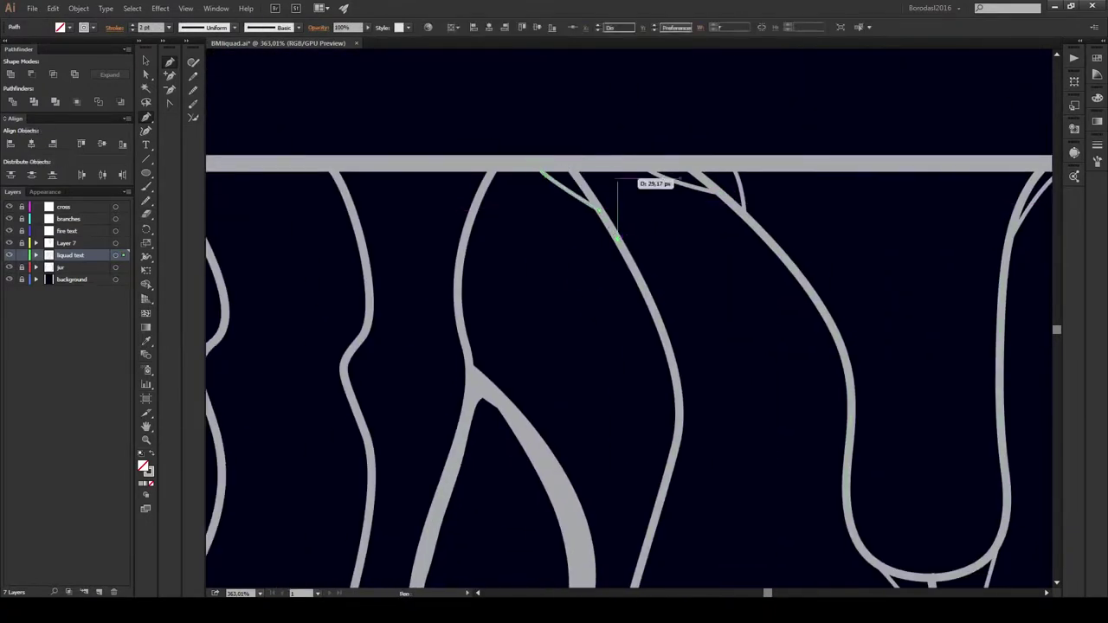
{"action": "left_click_drag", "start_coordinate": [485, 346], "coordinate": [640, 355]}
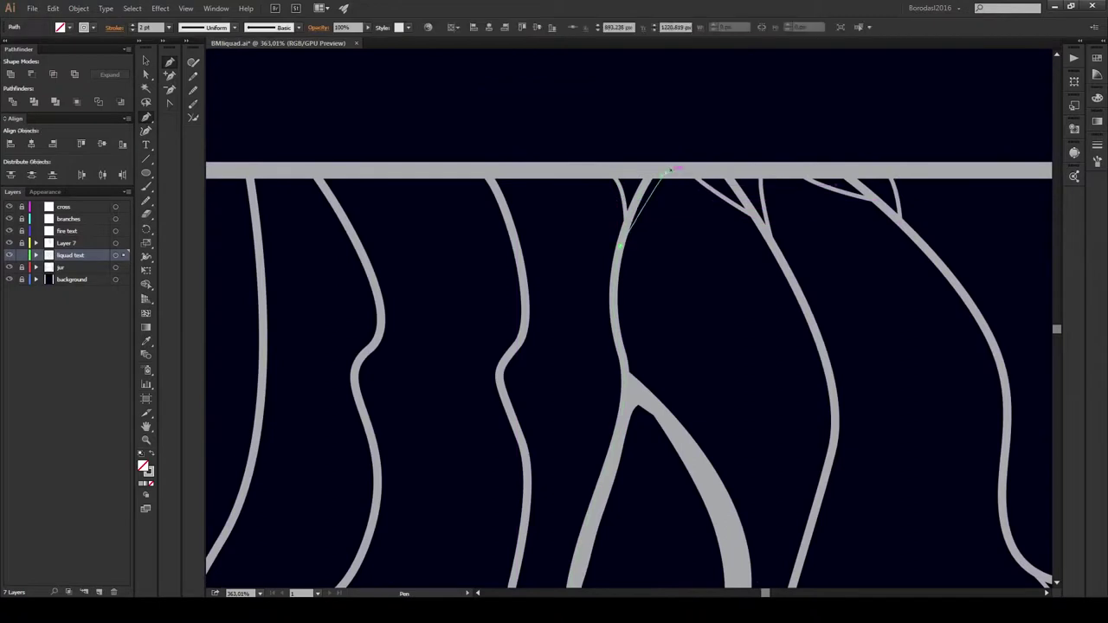
{"action": "left_click_drag", "start_coordinate": [519, 346], "coordinate": [693, 318]}
{"action": "left_click_drag", "start_coordinate": [674, 153], "coordinate": [820, 143]}
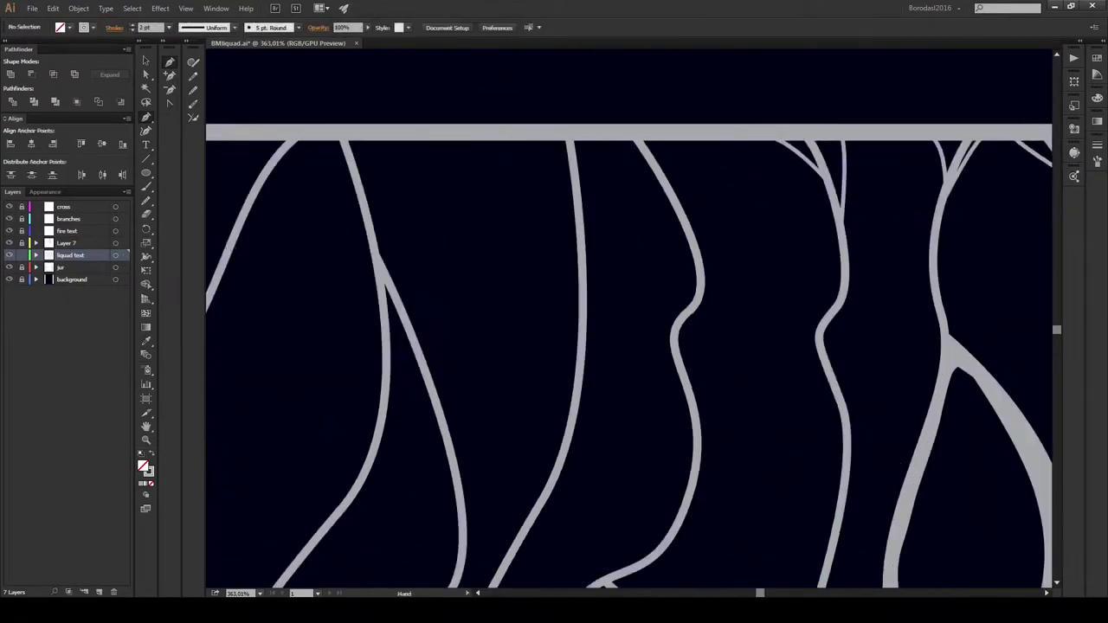
{"action": "scroll", "coordinate": [752, 196], "scroll_direction": "down", "scroll_amount": 5}
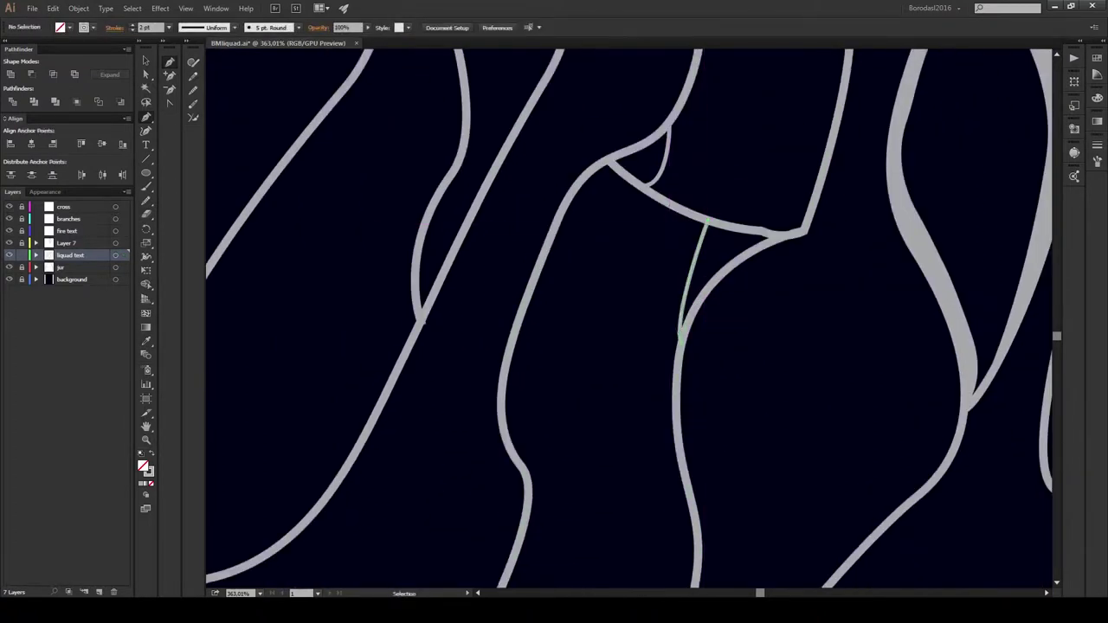
Step: Draw thin strands curving down from a line junction, then view the whole jar
{"action": "left_click", "coordinate": [790, 232]}
{"action": "left_click_drag", "start_coordinate": [681, 411], "coordinate": [680, 520]}
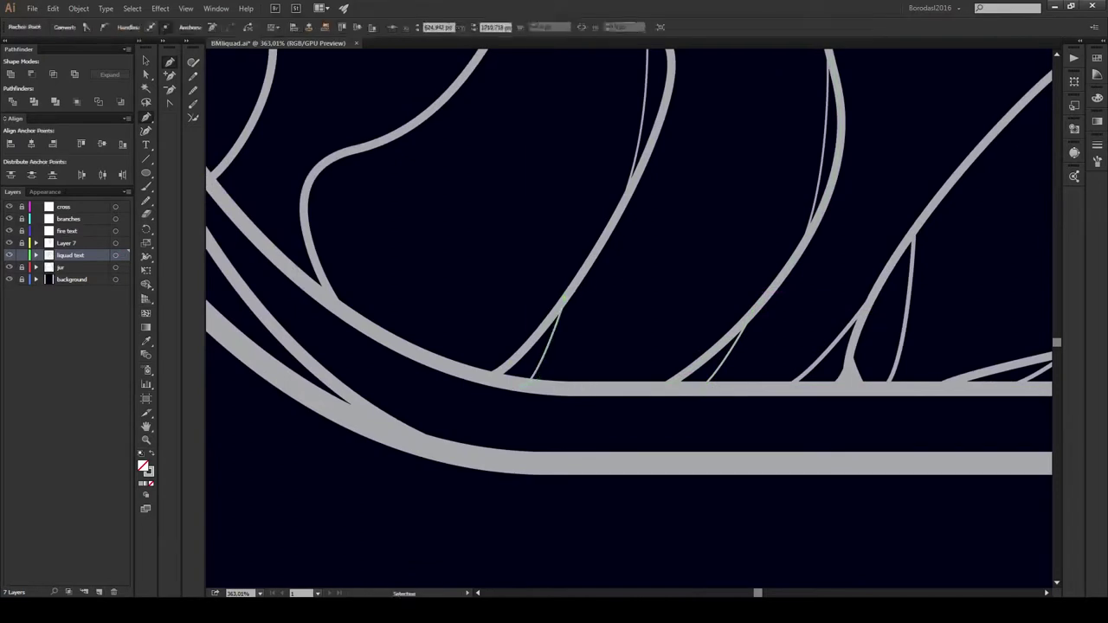
{"action": "left_click", "coordinate": [424, 360]}
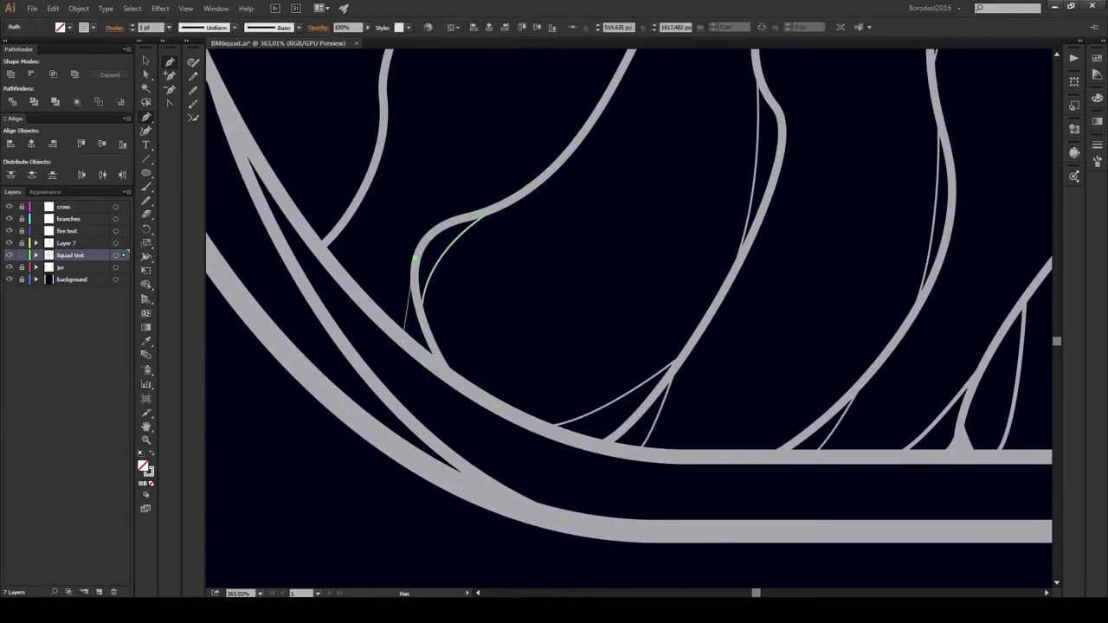
{"action": "left_click_drag", "start_coordinate": [526, 420], "coordinate": [527, 446]}
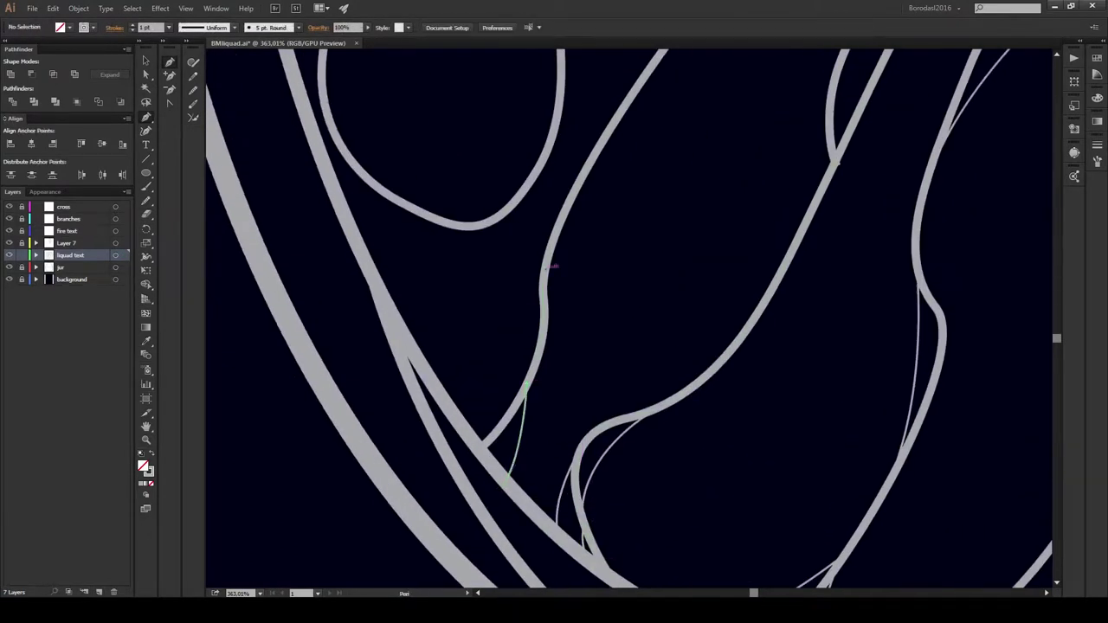
{"action": "scroll", "coordinate": [445, 506], "scroll_direction": "down", "scroll_amount": 3}
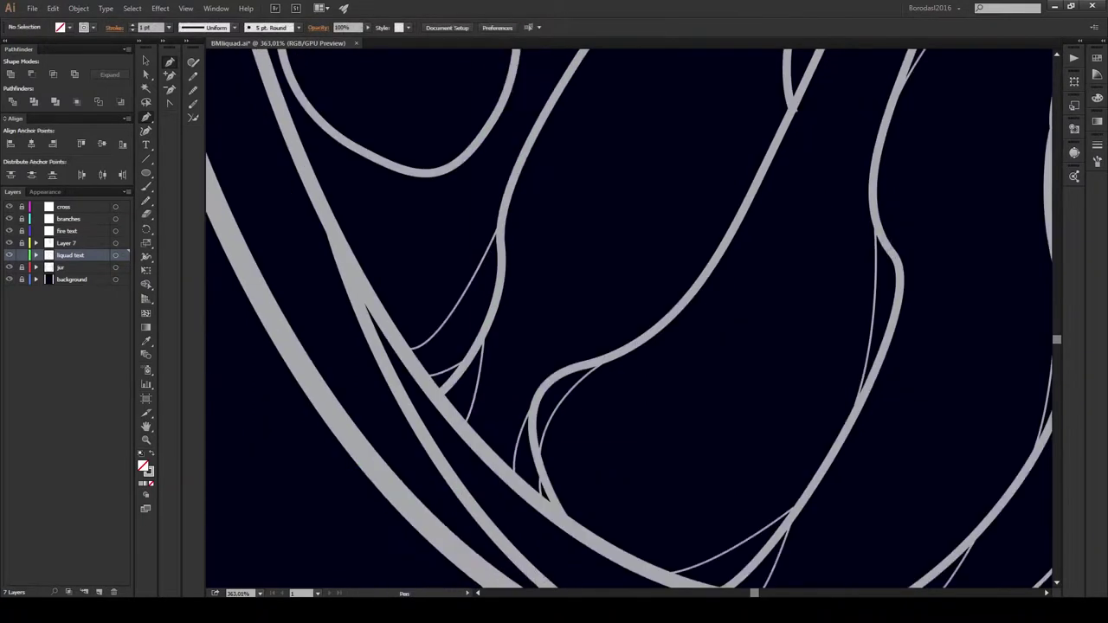
{"action": "left_click_drag", "start_coordinate": [606, 346], "coordinate": [432, 389]}
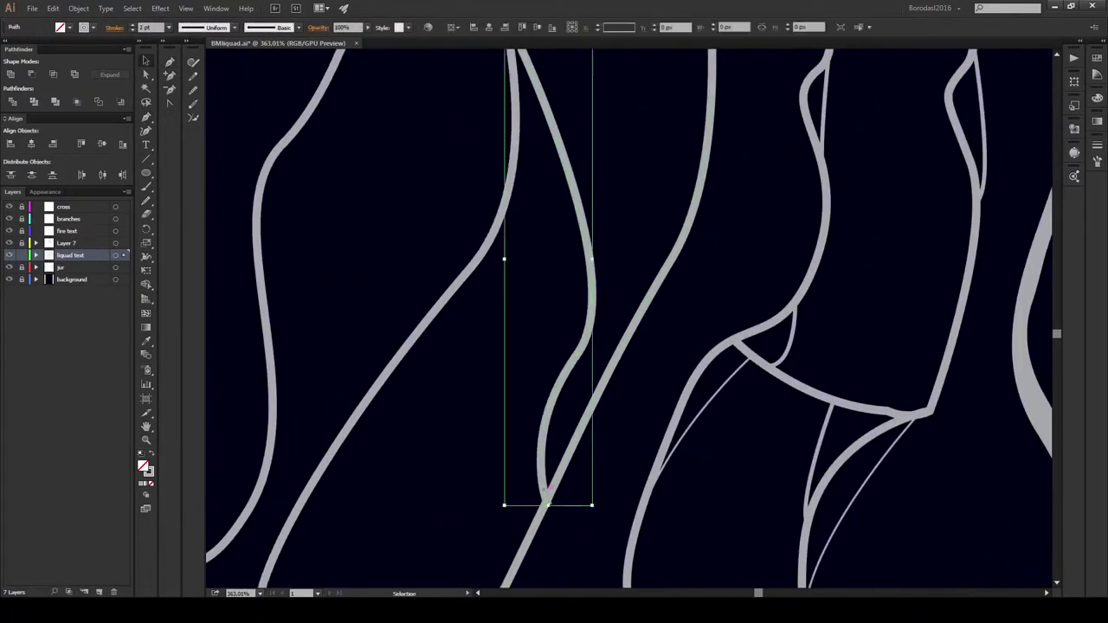
{"action": "key", "text": "ctrl+1"}
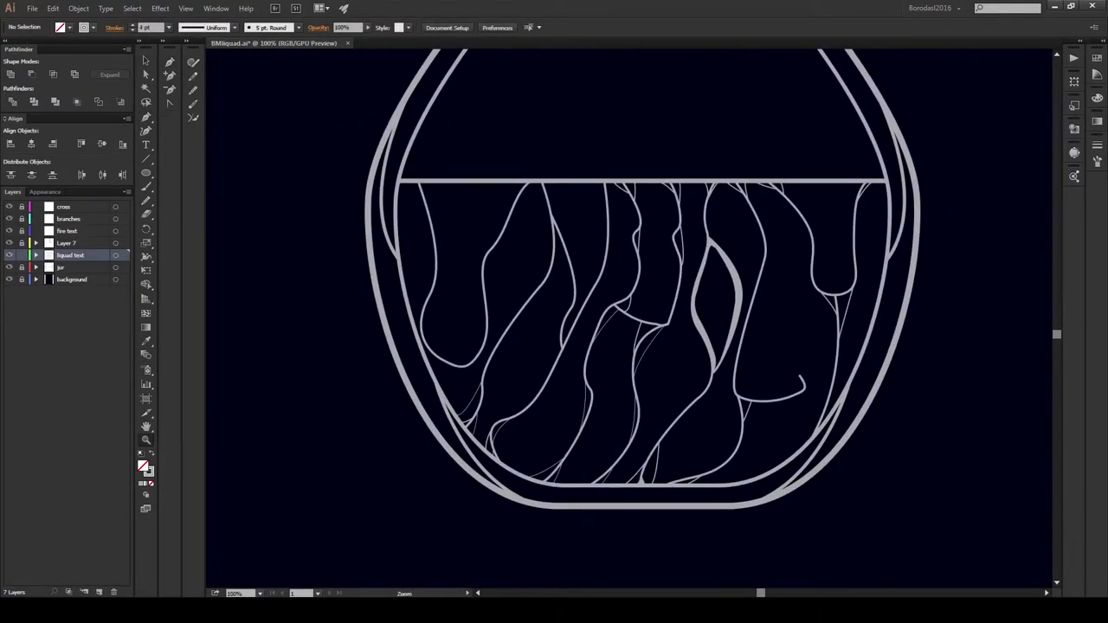
{"action": "scroll", "coordinate": [577, 233], "scroll_direction": "up", "scroll_amount": 3}
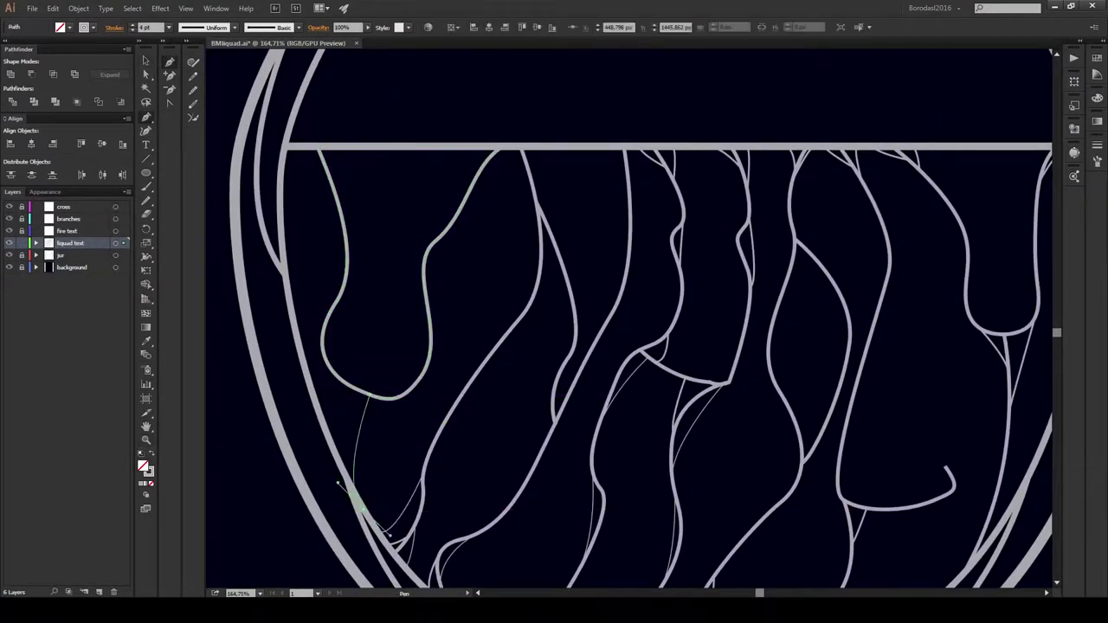
Step: Add thin strands below the upper-left drip linking it to the lower-left jar wall
{"action": "left_click", "coordinate": [327, 365]}
{"action": "left_click", "coordinate": [330, 433]}
{"action": "key", "text": "p"}
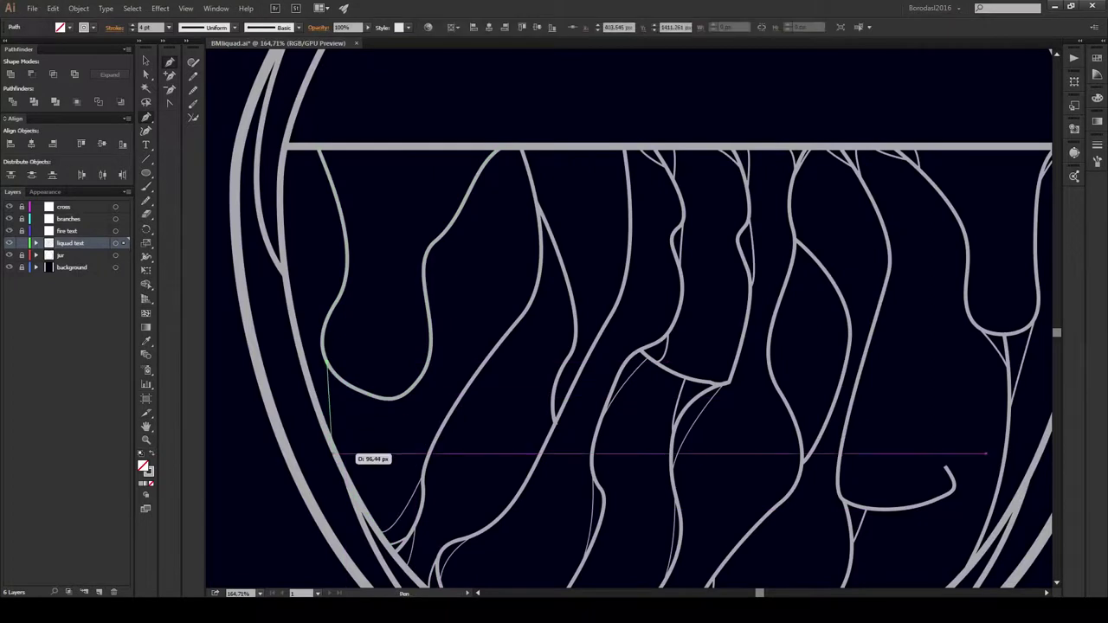
{"action": "key", "text": "Escape"}
{"action": "left_click", "coordinate": [413, 390]}
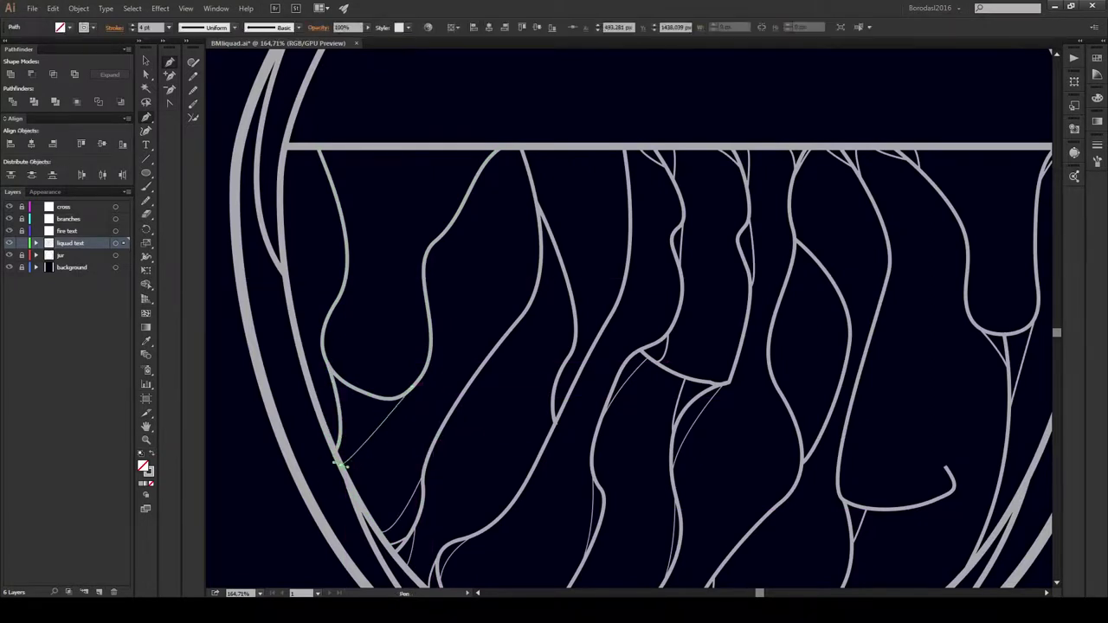
{"action": "left_click_drag", "start_coordinate": [337, 459], "coordinate": [322, 458]}
{"action": "left_click", "coordinate": [327, 363]}
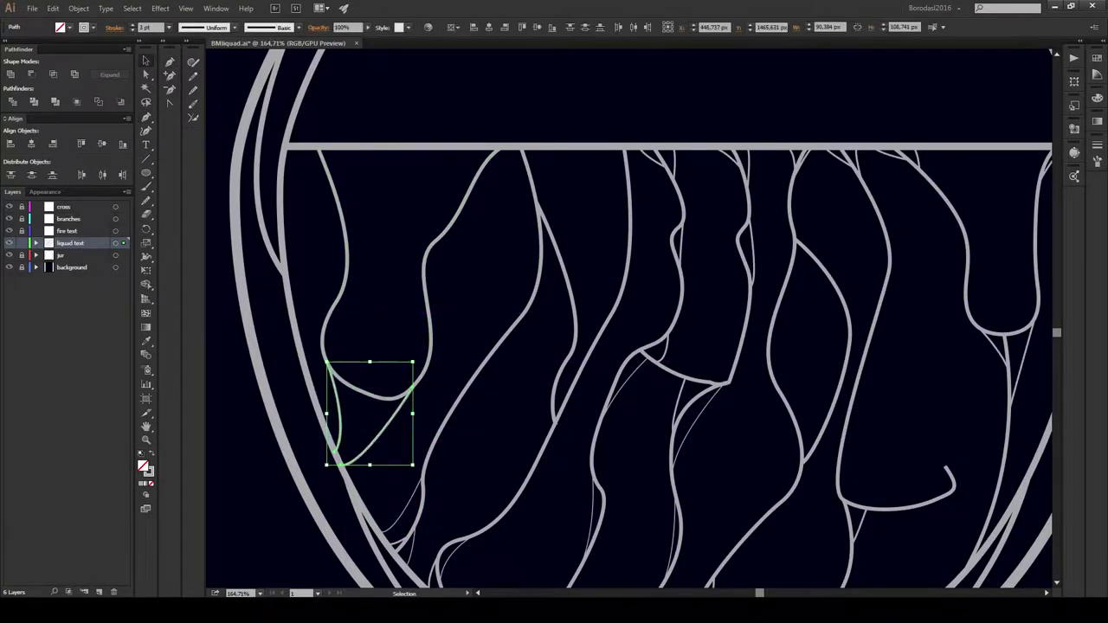
{"action": "scroll", "coordinate": [628, 321], "scroll_direction": "down", "scroll_amount": 2}
{"action": "left_click", "coordinate": [500, 173]}
Step: Drag anchors to smooth a wavy line into an S-curve and reshape its neighbour
{"action": "key", "text": "a"}
{"action": "left_click", "coordinate": [457, 351]}
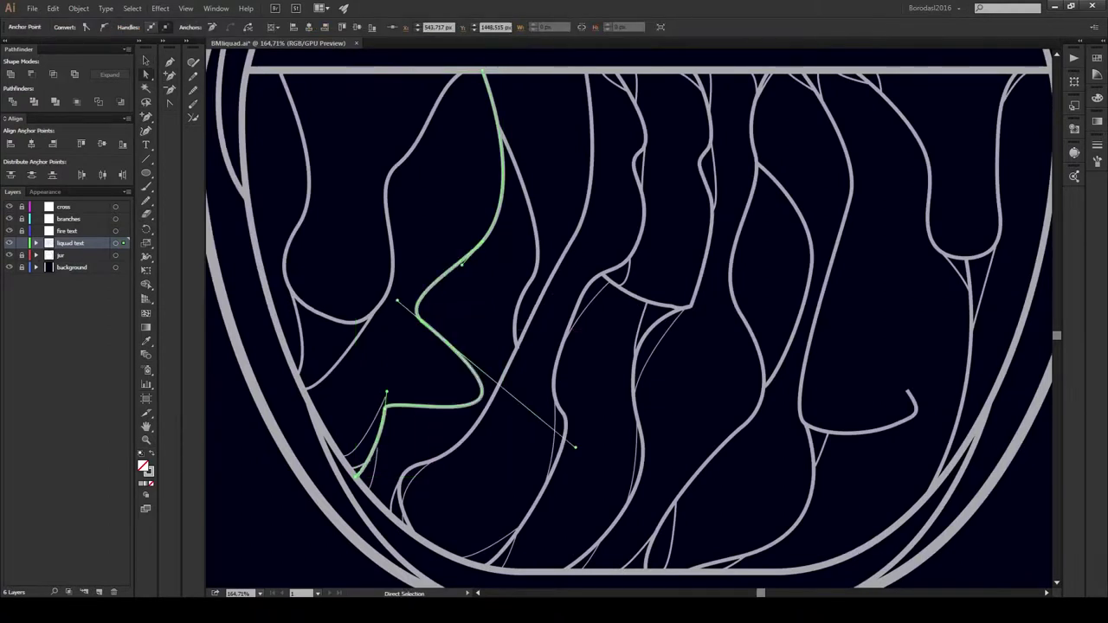
{"action": "left_click_drag", "start_coordinate": [456, 352], "coordinate": [465, 260]}
{"action": "left_click_drag", "start_coordinate": [537, 251], "coordinate": [515, 190]}
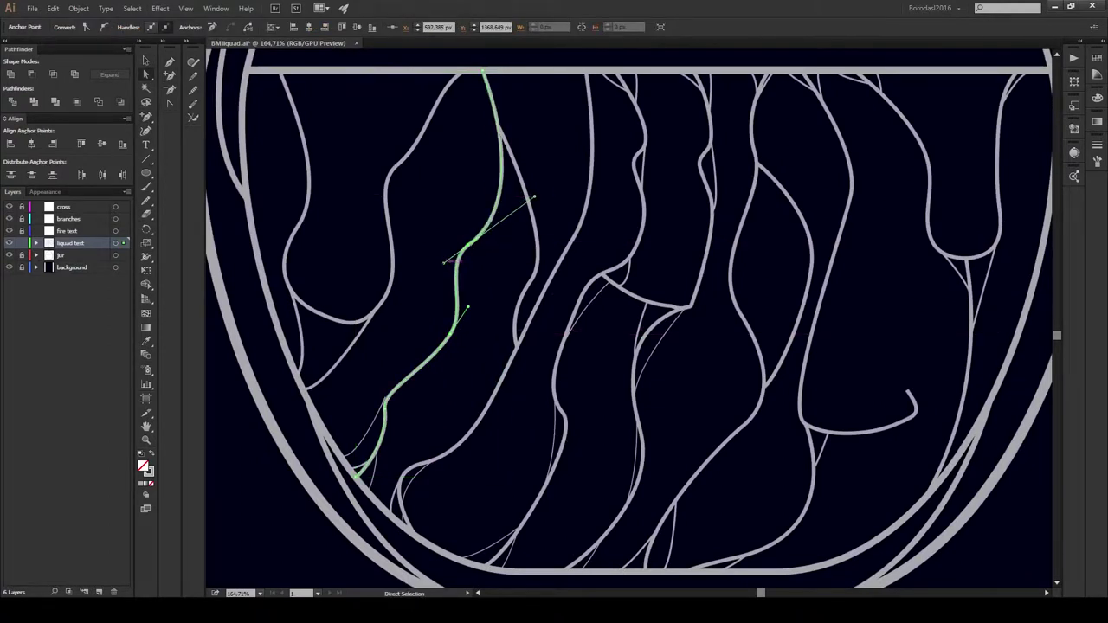
{"action": "left_click", "coordinate": [485, 312]}
{"action": "left_click", "coordinate": [511, 360]}
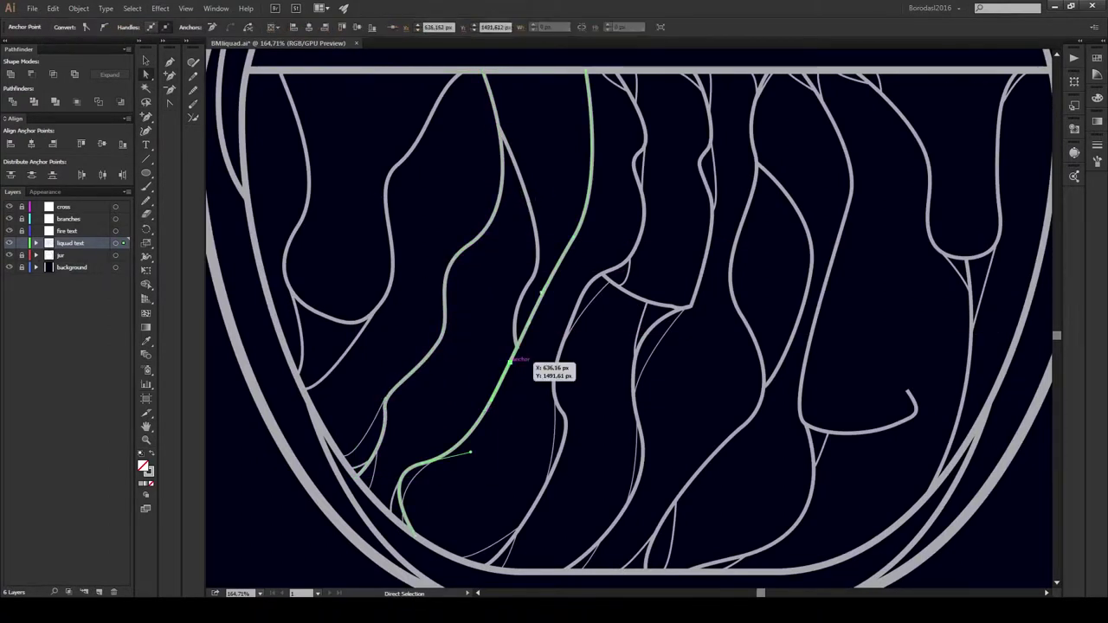
{"action": "mouse_move", "coordinate": [511, 360]}
{"action": "left_mouse_down"}
{"action": "mouse_move", "coordinate": [482, 394]}
{"action": "mouse_move", "coordinate": [510, 347]}
{"action": "left_mouse_up"}
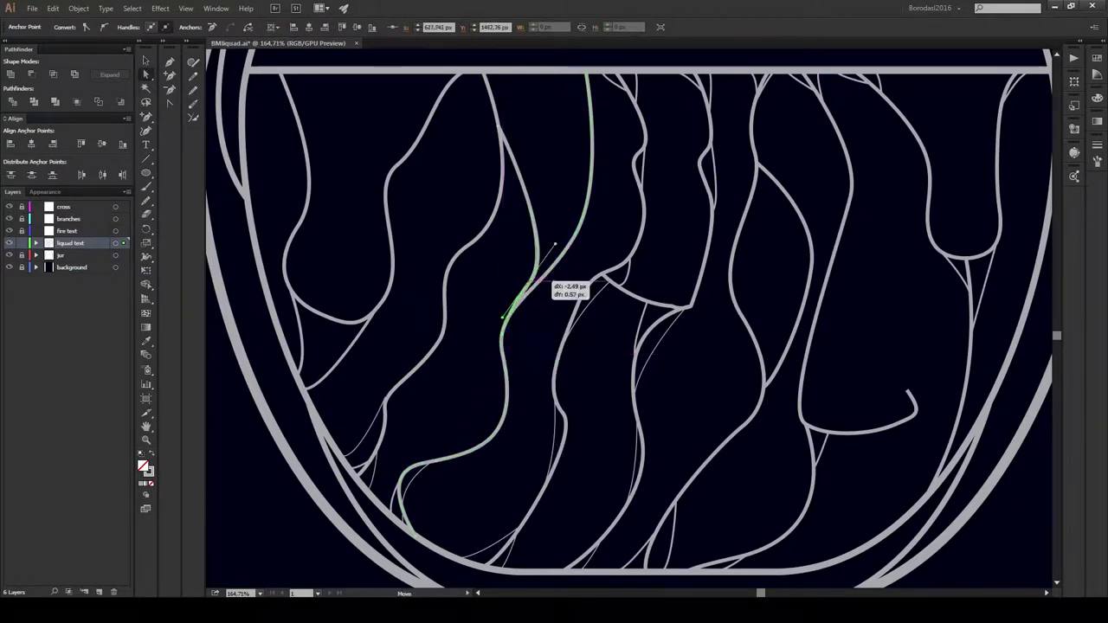
{"action": "left_click_drag", "start_coordinate": [538, 279], "coordinate": [499, 301]}
{"action": "key", "text": "ctrl+shift+a"}
Step: Select the hook-shaped line near the bottom right and nudge one of its anchors
{"action": "scroll", "coordinate": [628, 319], "scroll_direction": "down", "scroll_amount": 3}
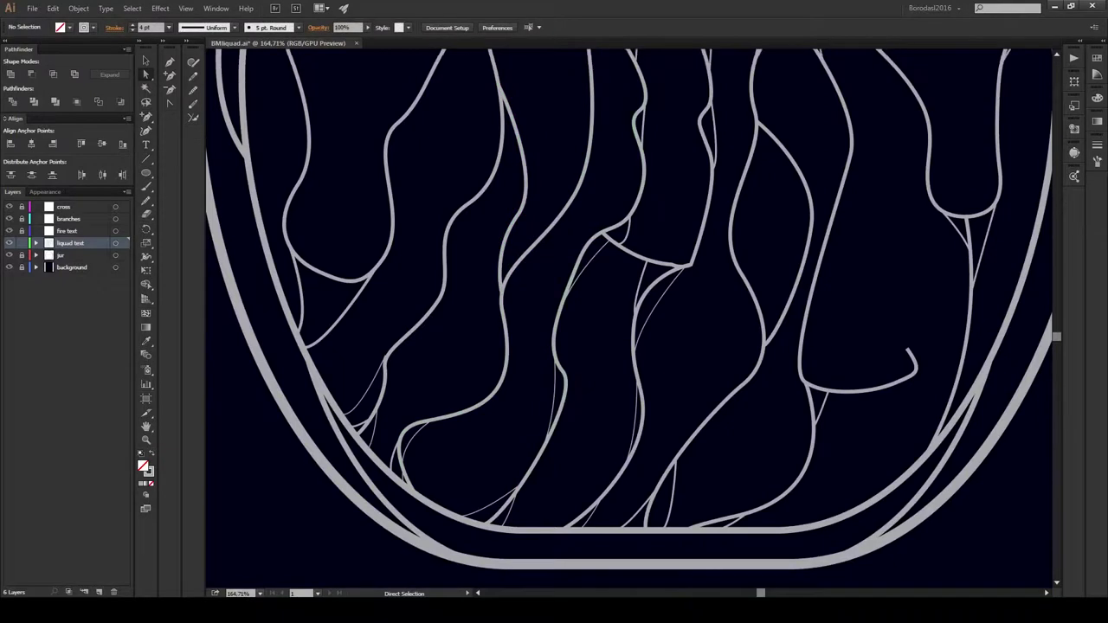
{"action": "scroll", "coordinate": [564, 370], "scroll_direction": "right", "scroll_amount": 2}
{"action": "left_click", "coordinate": [711, 392]}
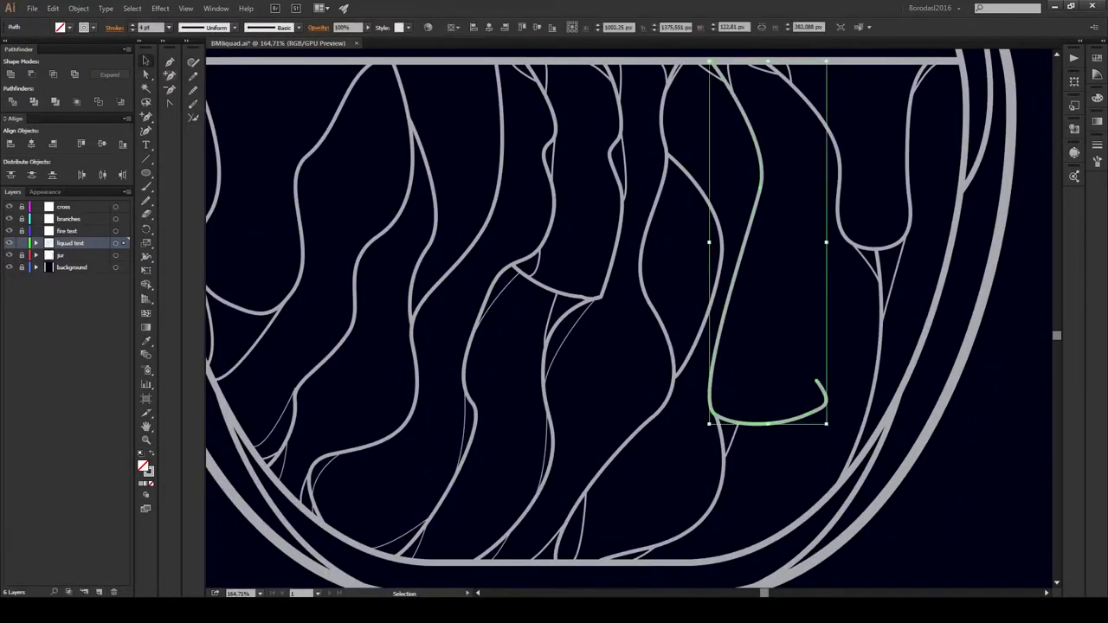
{"action": "mouse_move", "coordinate": [724, 414]}
{"action": "left_mouse_down"}
{"action": "mouse_move", "coordinate": [738, 424]}
{"action": "mouse_move", "coordinate": [732, 408]}
{"action": "left_mouse_up"}
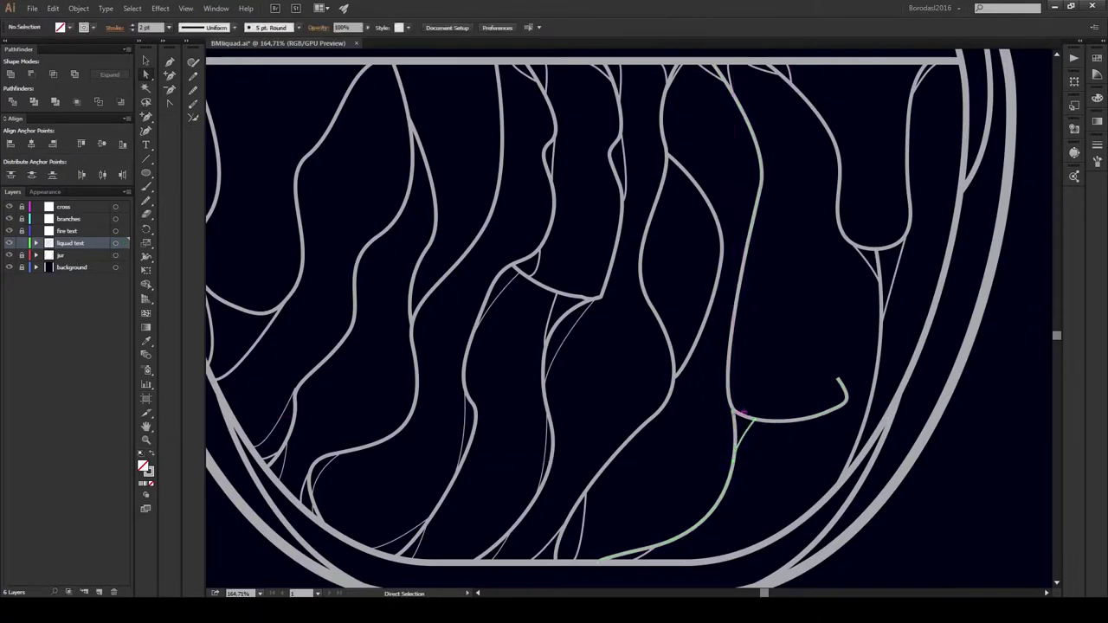
{"action": "key", "text": "ctrl+shift+a"}
{"action": "scroll", "coordinate": [631, 319], "scroll_direction": "down", "scroll_amount": 3}
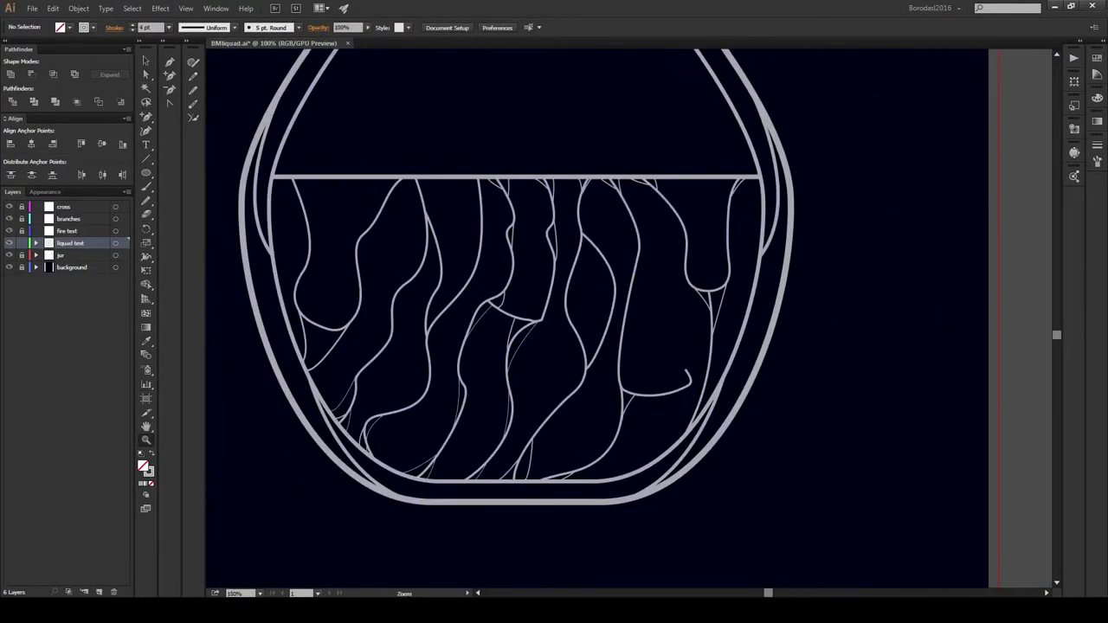
{"action": "scroll", "coordinate": [630, 318], "scroll_direction": "up", "scroll_amount": 5}
Step: Pull in the hook's left side and lower its bottom curve for a smoother shape
{"action": "key", "text": "a"}
{"action": "left_click_drag", "start_coordinate": [710, 386], "coordinate": [651, 345]}
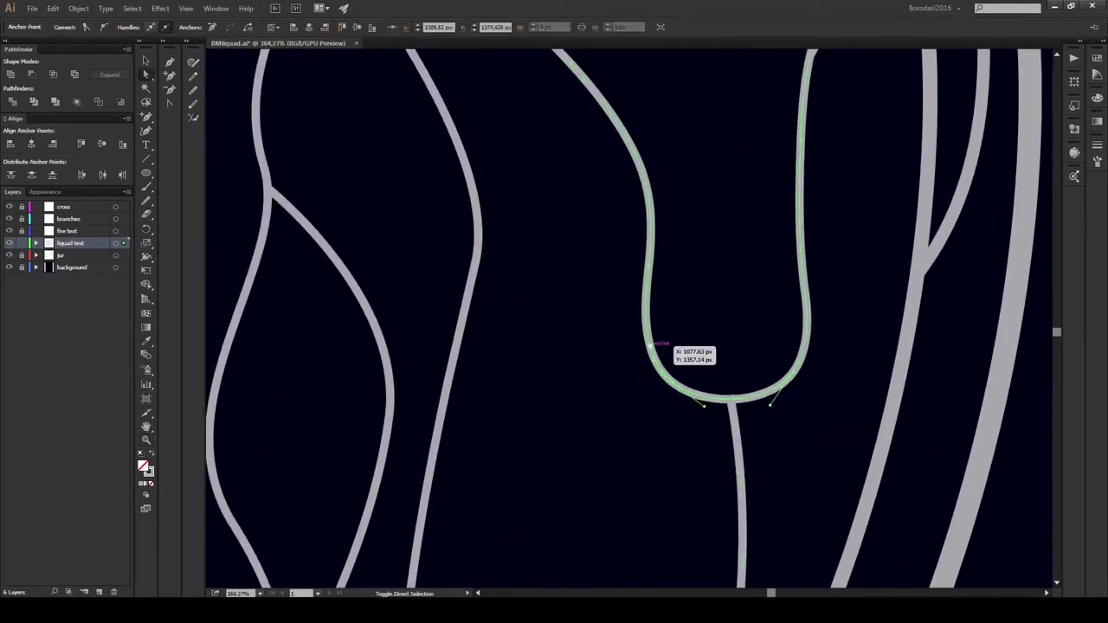
{"action": "left_click_drag", "start_coordinate": [649, 260], "coordinate": [646, 185]}
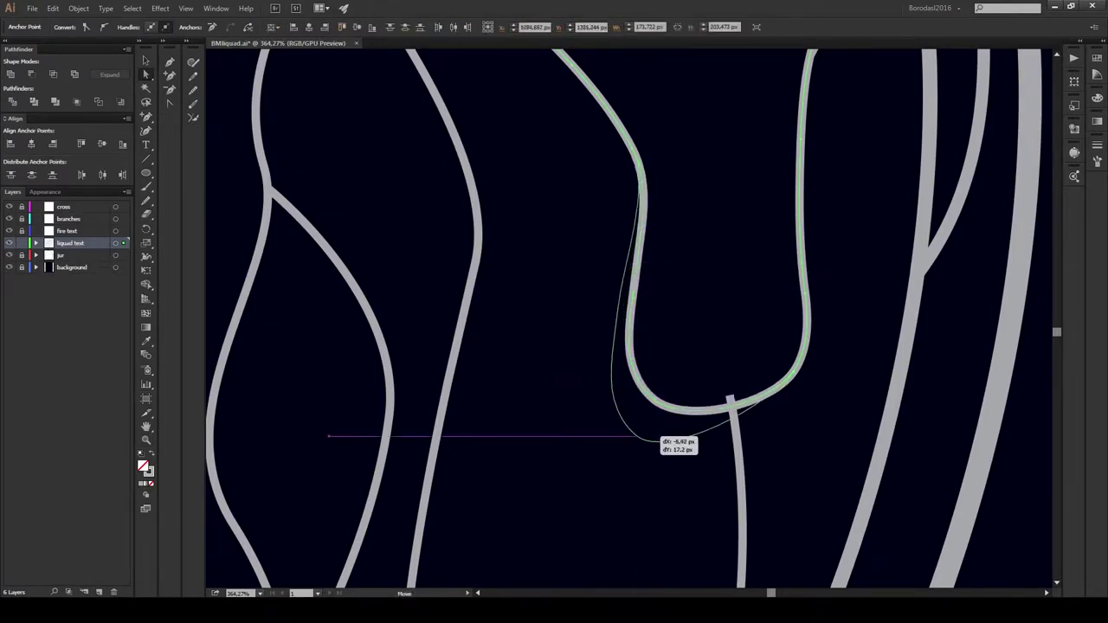
{"action": "left_click_drag", "start_coordinate": [655, 441], "coordinate": [814, 360]}
{"action": "mouse_move", "coordinate": [668, 459]}
{"action": "left_mouse_down"}
{"action": "mouse_move", "coordinate": [654, 400]}
{"action": "mouse_move", "coordinate": [734, 408]}
{"action": "mouse_move", "coordinate": [777, 171]}
{"action": "left_mouse_up"}
{"action": "key", "text": "ctrl+shift+a"}
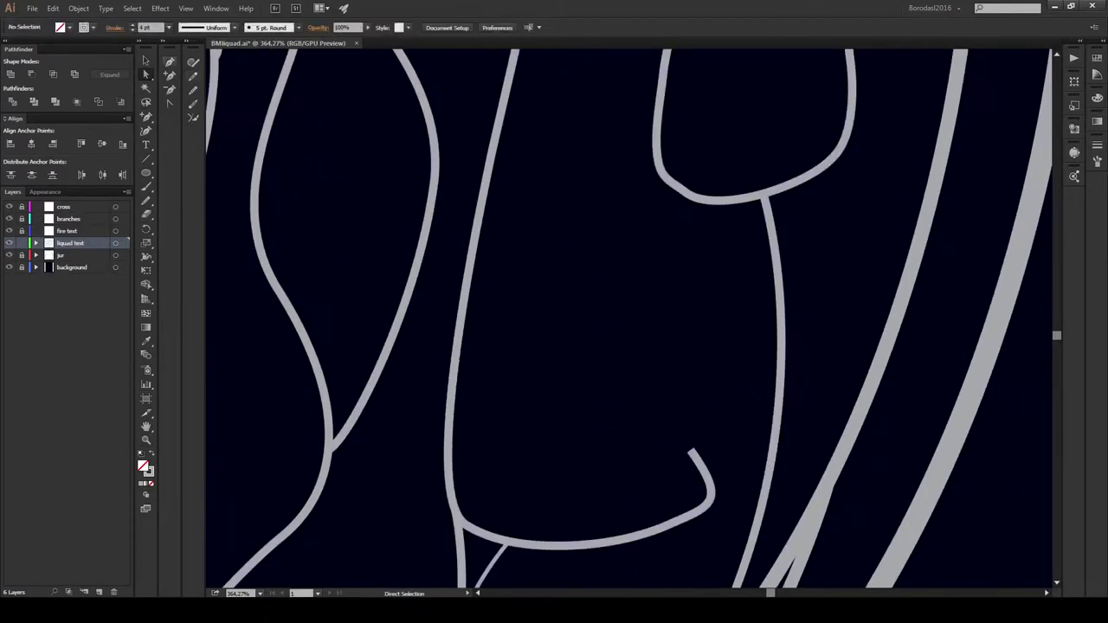
Step: Bulge the middle of the strand hanging below the right-side drip outward
{"action": "key", "text": "plus"}
{"action": "left_click", "coordinate": [753, 576]}
{"action": "left_click_drag", "start_coordinate": [781, 367], "coordinate": [805, 373]}
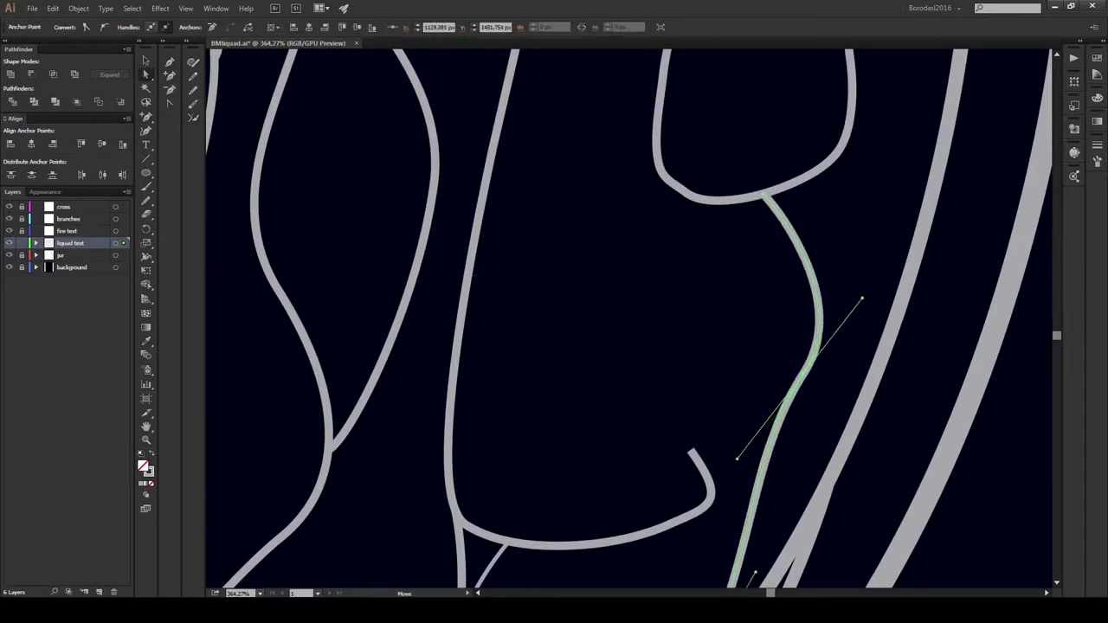
{"action": "scroll", "coordinate": [779, 303], "scroll_direction": "down", "scroll_amount": 5}
{"action": "scroll", "coordinate": [779, 303], "scroll_direction": "up", "scroll_amount": 5}
{"action": "scroll", "coordinate": [684, 177], "scroll_direction": "up", "scroll_amount": 6}
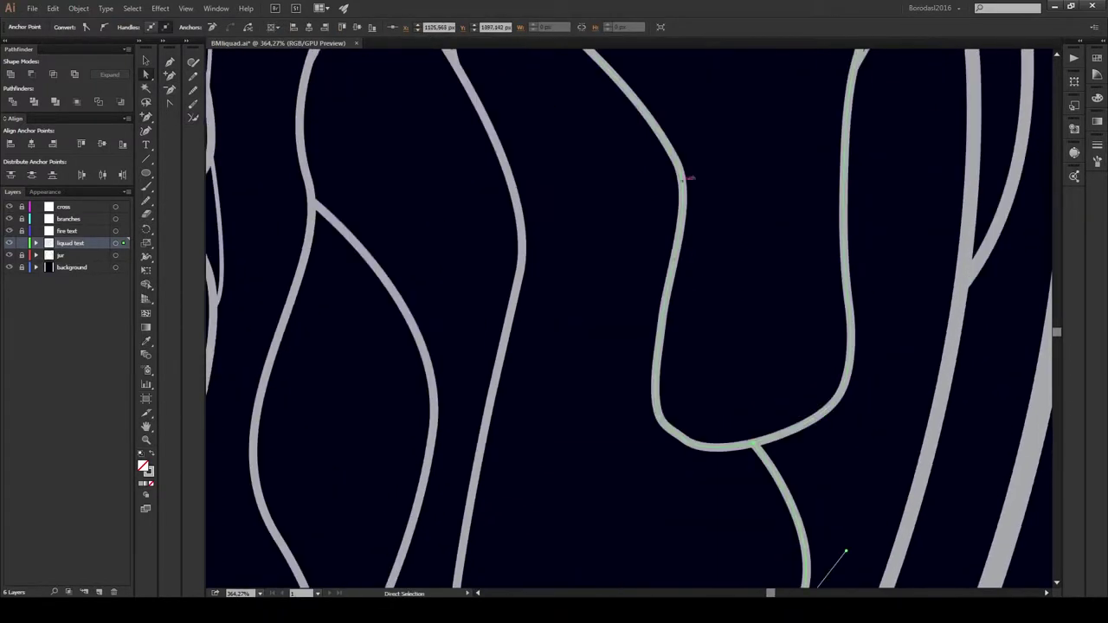
{"action": "scroll", "coordinate": [684, 177], "scroll_direction": "up", "scroll_amount": 3}
{"action": "scroll", "coordinate": [710, 381], "scroll_direction": "down", "scroll_amount": 4}
{"action": "left_click_drag", "start_coordinate": [714, 385], "coordinate": [779, 400]}
Step: Finish point editing and zoom out to 100% to check the jar
{"action": "key", "text": "v"}
{"action": "key", "text": "ctrl+minus"}
{"action": "key", "text": "ctrl+minus"}
{"action": "key", "text": "ctrl+minus"}
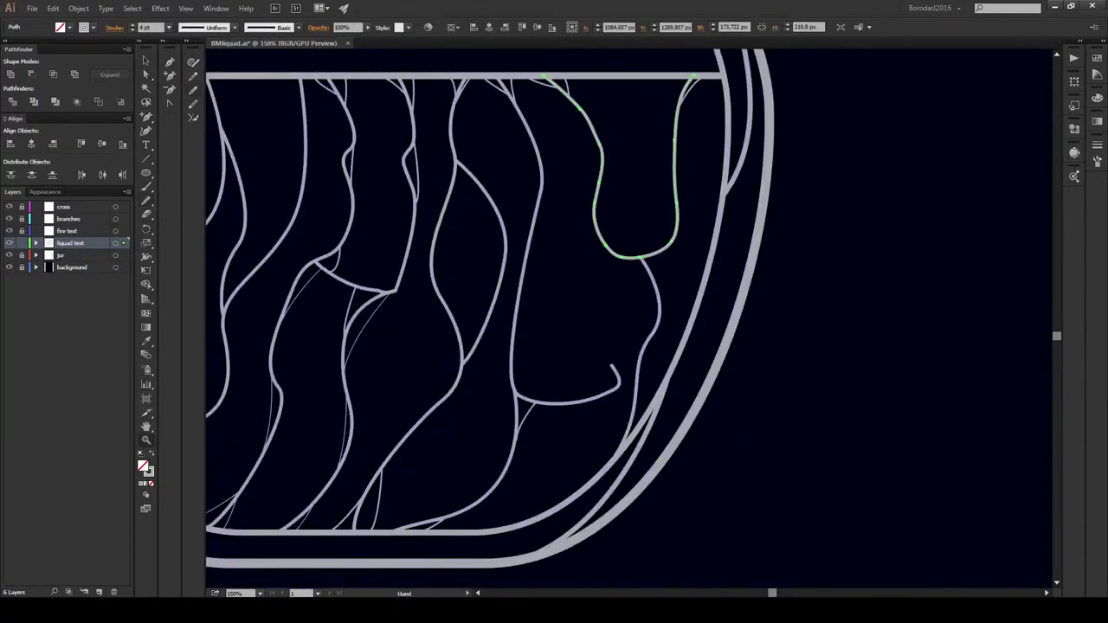
{"action": "key", "text": "ctrl+shift+a"}
{"action": "key", "text": "ctrl+minus"}
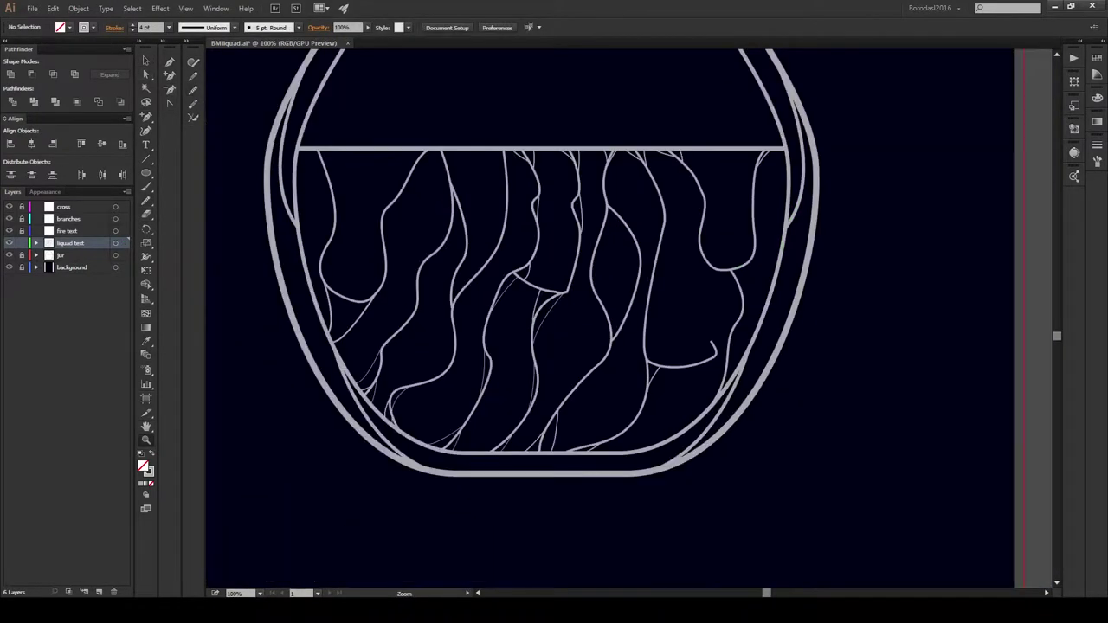
Step: Zoom in on the line junction and start a thin strand down the left branch
{"action": "key", "text": "ctrl+plus"}
{"action": "key", "text": "ctrl+plus"}
{"action": "key", "text": "ctrl+plus"}
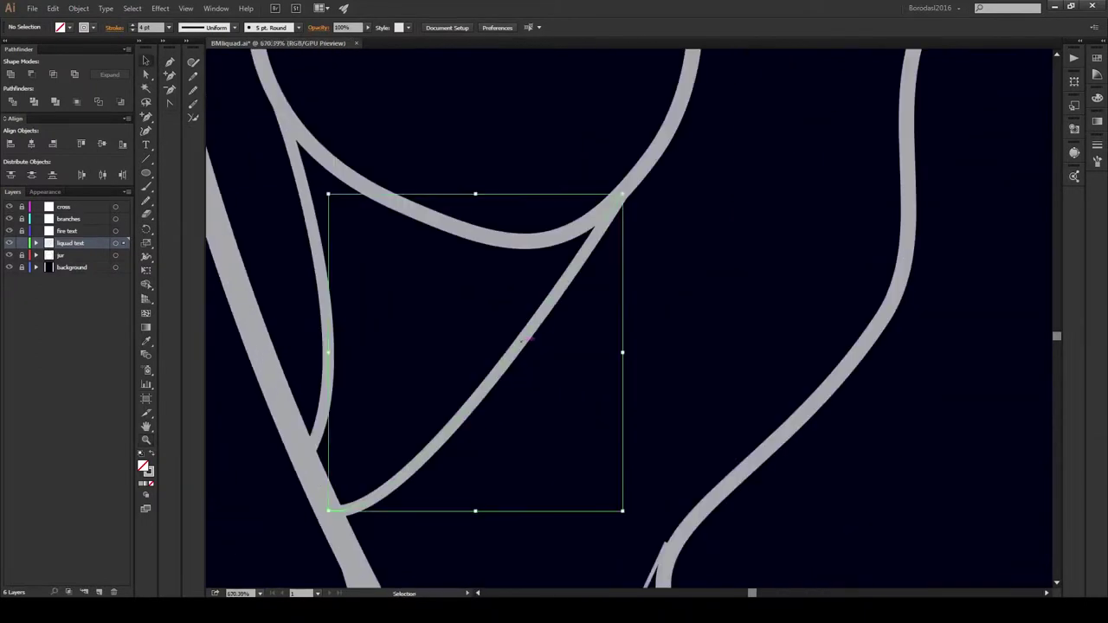
{"action": "key", "text": "p"}
{"action": "scroll", "coordinate": [398, 452], "scroll_direction": "up", "scroll_amount": 2}
{"action": "scroll", "coordinate": [433, 484], "scroll_direction": "up", "scroll_amount": 2}
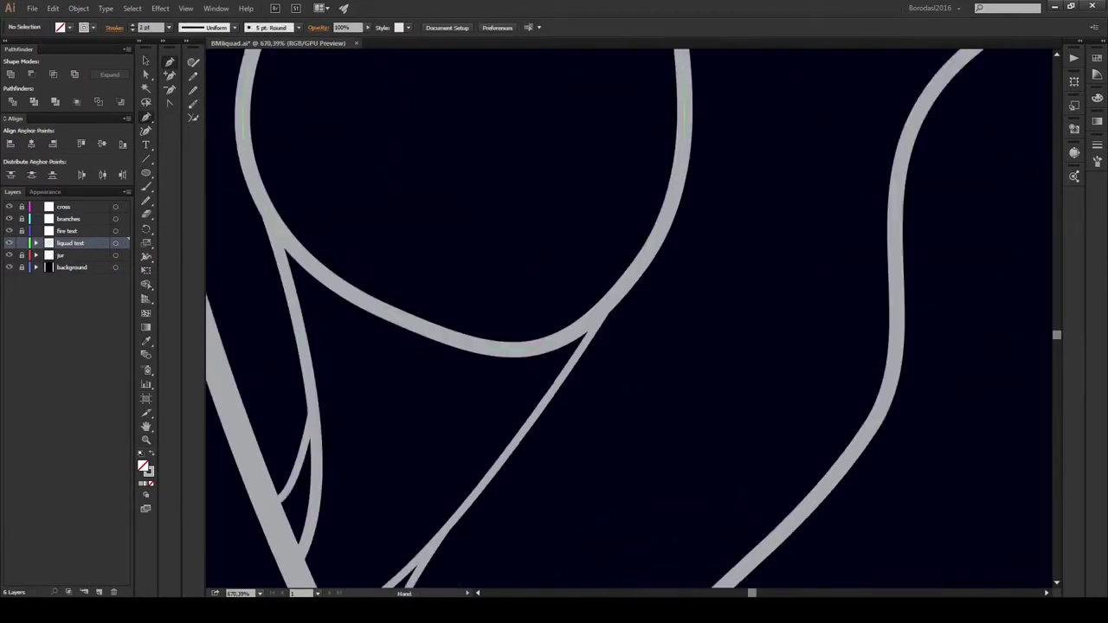
{"action": "key", "text": "Escape"}
{"action": "left_click", "coordinate": [317, 272]}
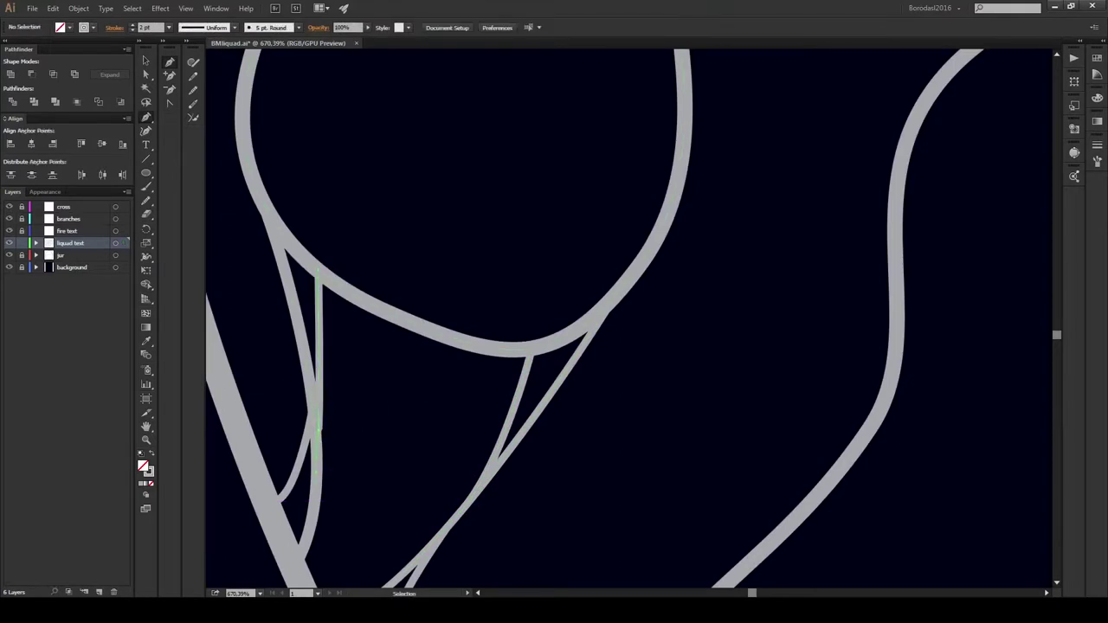
{"action": "left_click_drag", "start_coordinate": [314, 493], "coordinate": [322, 524]}
{"action": "scroll", "coordinate": [554, 319], "scroll_direction": "down", "scroll_amount": 3}
{"action": "scroll", "coordinate": [554, 319], "scroll_direction": "up", "scroll_amount": 3}
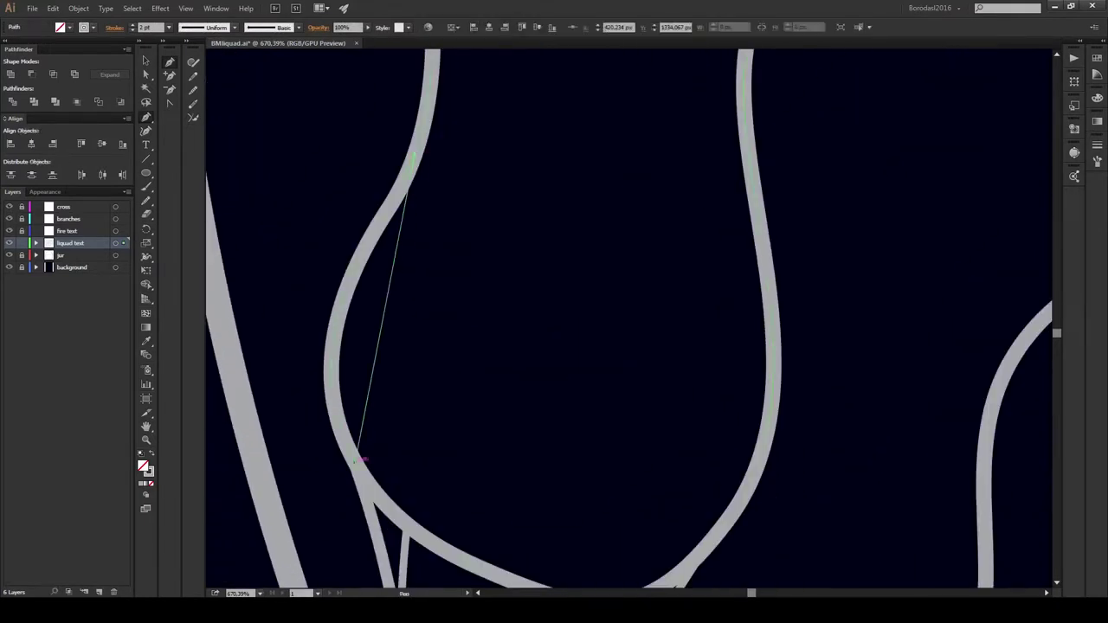
Step: Curve the strand along the loop's bottom and end it at the branch point
{"action": "left_click", "coordinate": [372, 346]}
{"action": "scroll", "coordinate": [554, 318], "scroll_direction": "up", "scroll_amount": 3}
{"action": "left_click_drag", "start_coordinate": [234, 455], "coordinate": [346, 424]}
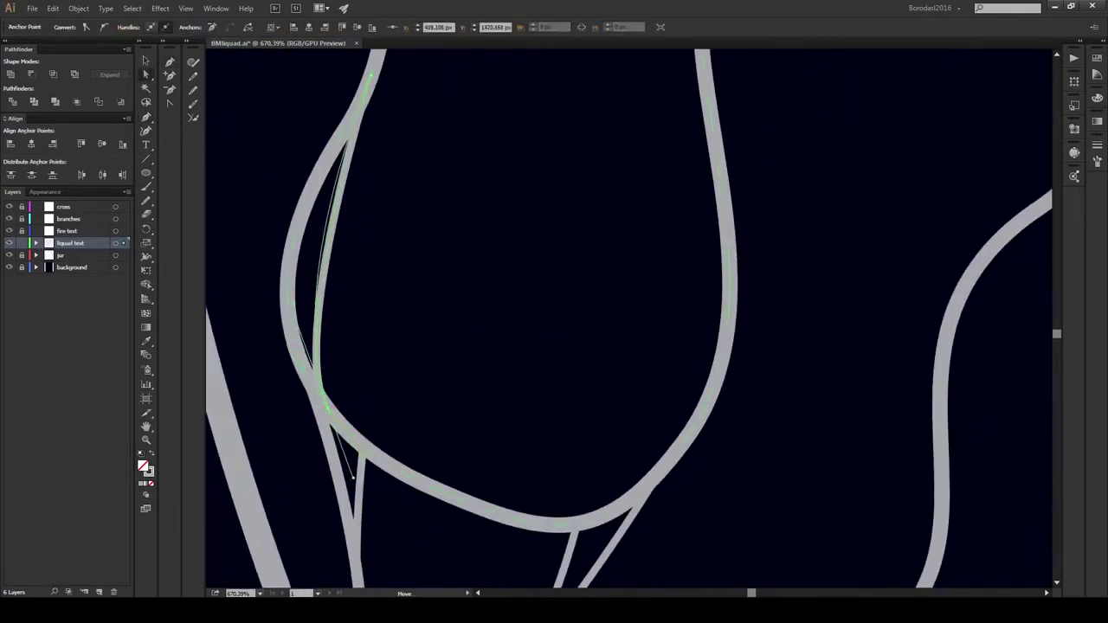
{"action": "left_click_drag", "start_coordinate": [532, 525], "coordinate": [713, 505]}
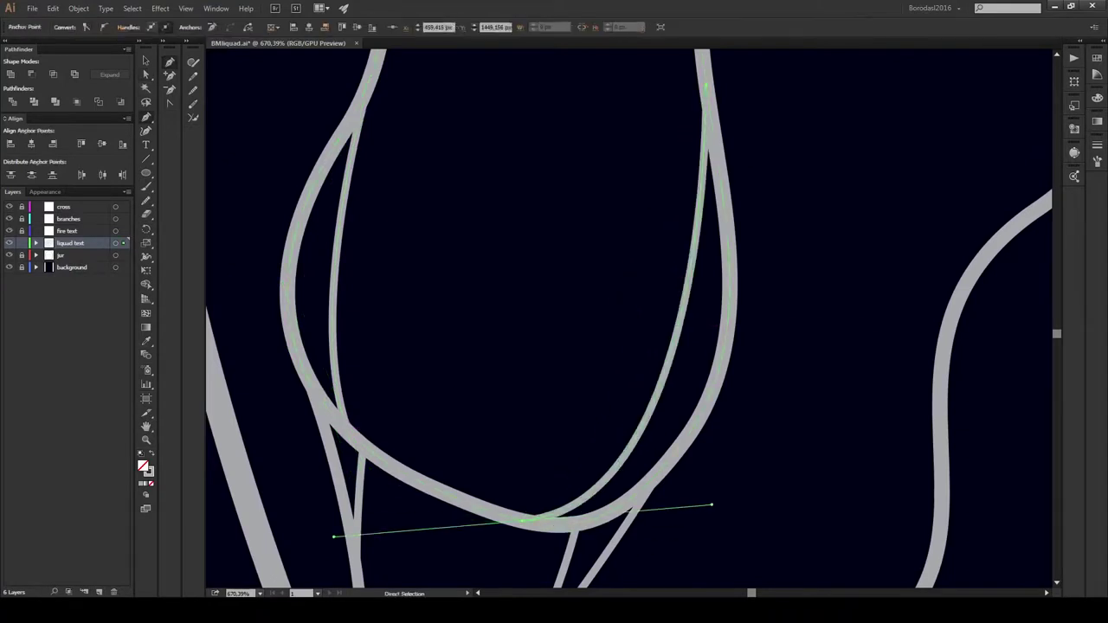
{"action": "scroll", "coordinate": [453, 334], "scroll_direction": "up", "scroll_amount": 5}
{"action": "left_click", "coordinate": [459, 198]}
{"action": "left_click", "coordinate": [443, 331]}
{"action": "scroll", "coordinate": [554, 319], "scroll_direction": "right", "scroll_amount": 3}
{"action": "key", "text": "v"}
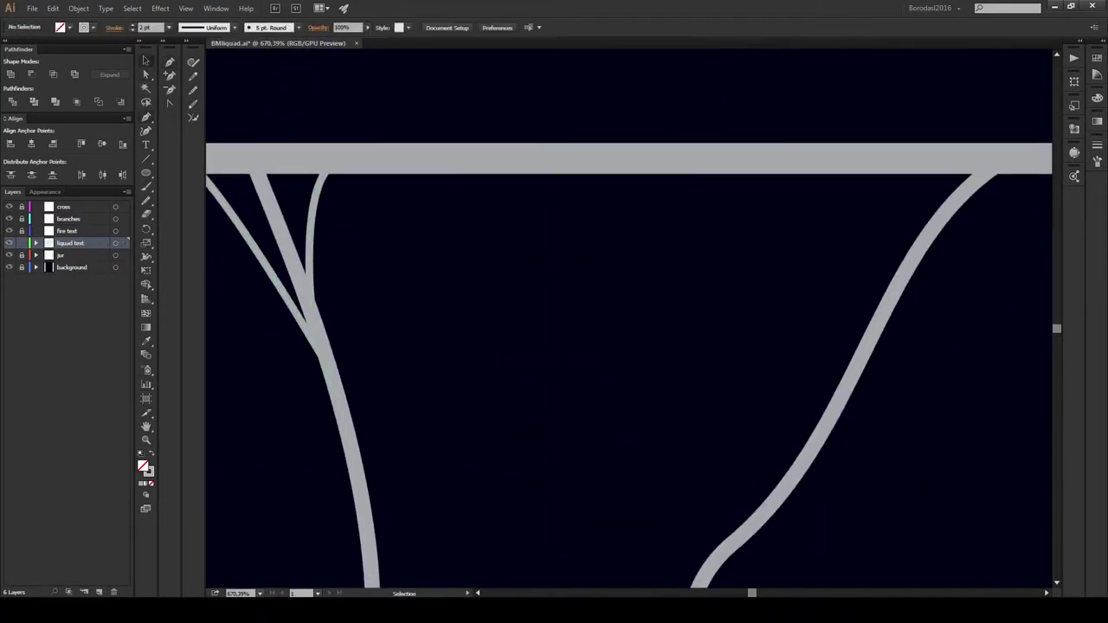
{"action": "key", "text": "ctrl+minus"}
{"action": "key", "text": "ctrl+minus"}
{"action": "key", "text": "ctrl+minus"}
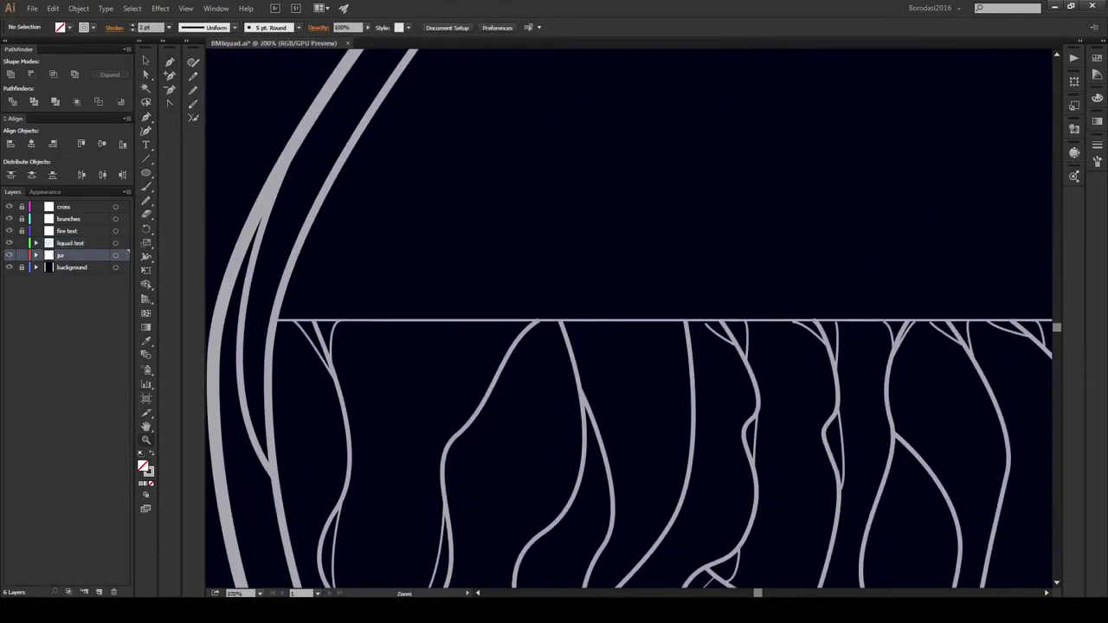
{"action": "key", "text": "z"}
{"action": "key", "text": "ctrl+minus"}
{"action": "key", "text": "ctrl+minus"}
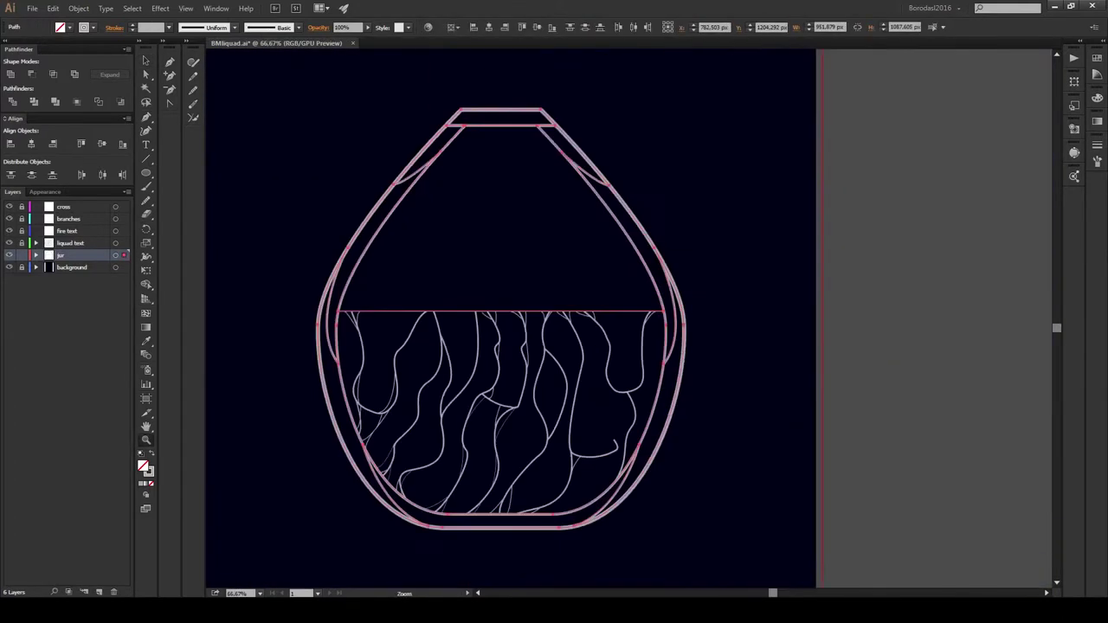
{"action": "key", "text": "ctrl+plus"}
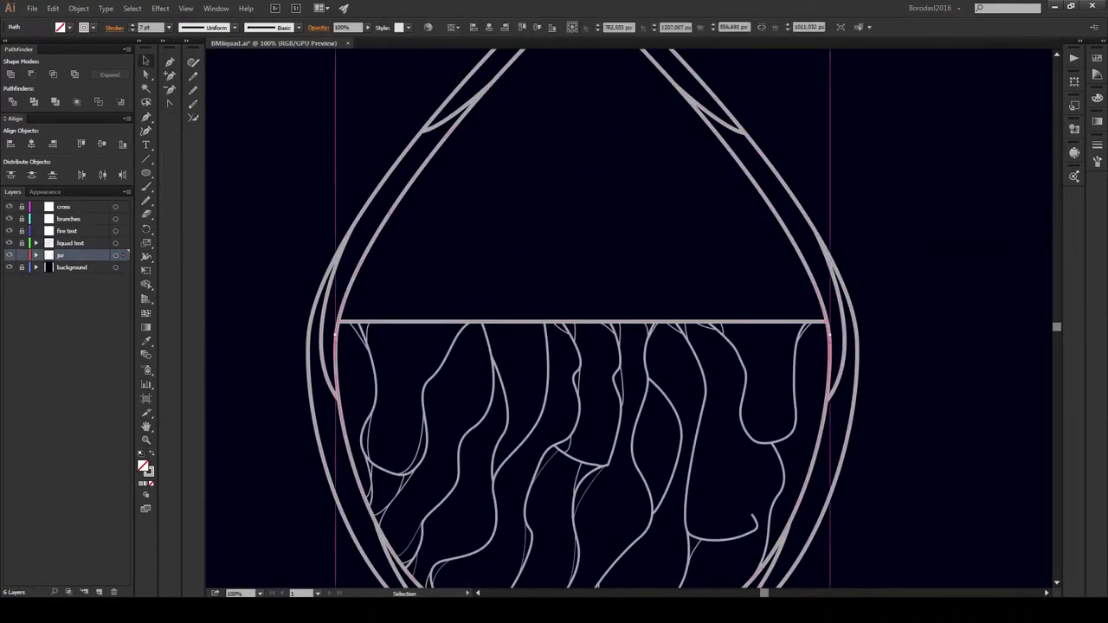
{"action": "scroll", "coordinate": [554, 319], "scroll_direction": "up", "scroll_amount": 2}
{"action": "key", "text": "a"}
{"action": "key", "text": "v"}
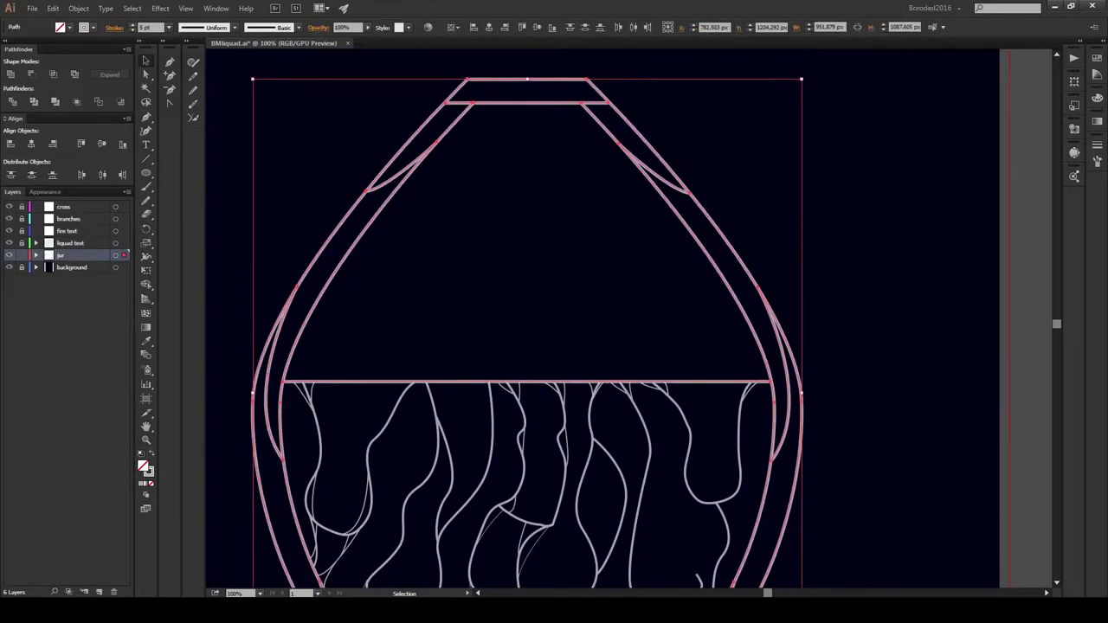
{"action": "key", "text": "ctrl+shift+a"}
{"action": "scroll", "coordinate": [598, 320], "scroll_direction": "down", "scroll_amount": 3}
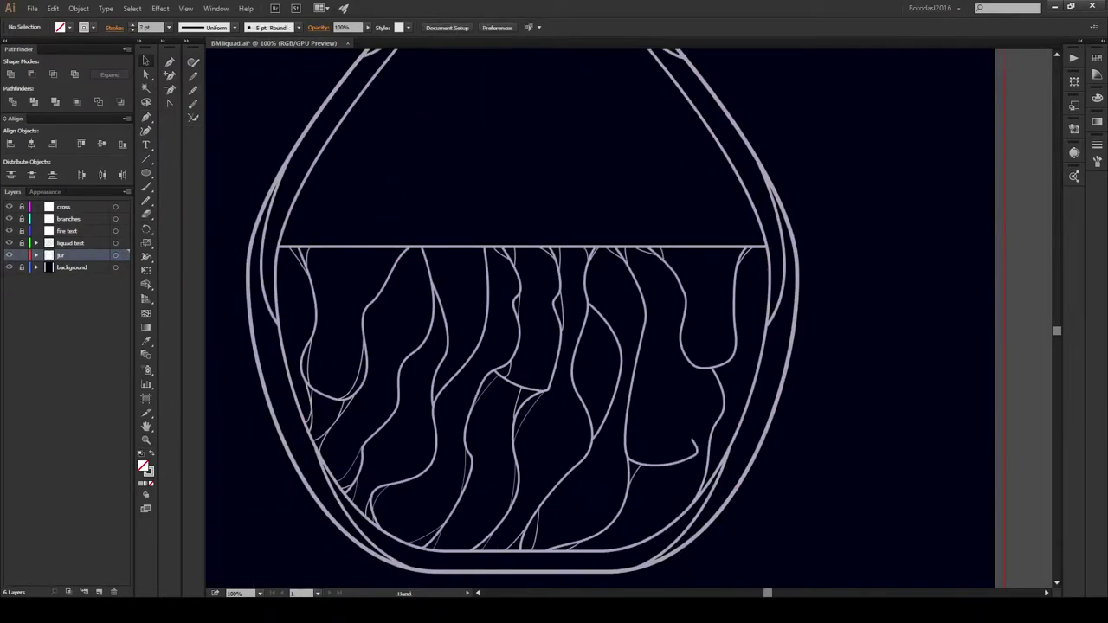
{"action": "scroll", "coordinate": [597, 320], "scroll_direction": "up", "scroll_amount": 3}
{"action": "scroll", "coordinate": [597, 82], "scroll_direction": "up", "scroll_amount": 5}
{"action": "left_click", "coordinate": [371, 264]}
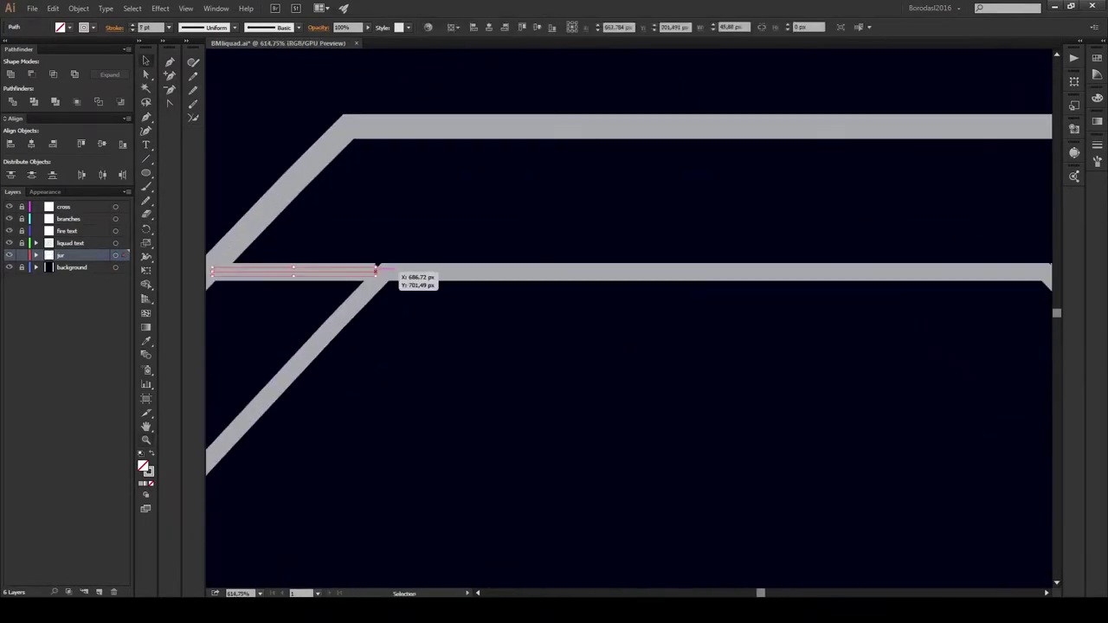
{"action": "key", "text": "ctrl+shift+a"}
{"action": "key", "text": "ctrl+0"}
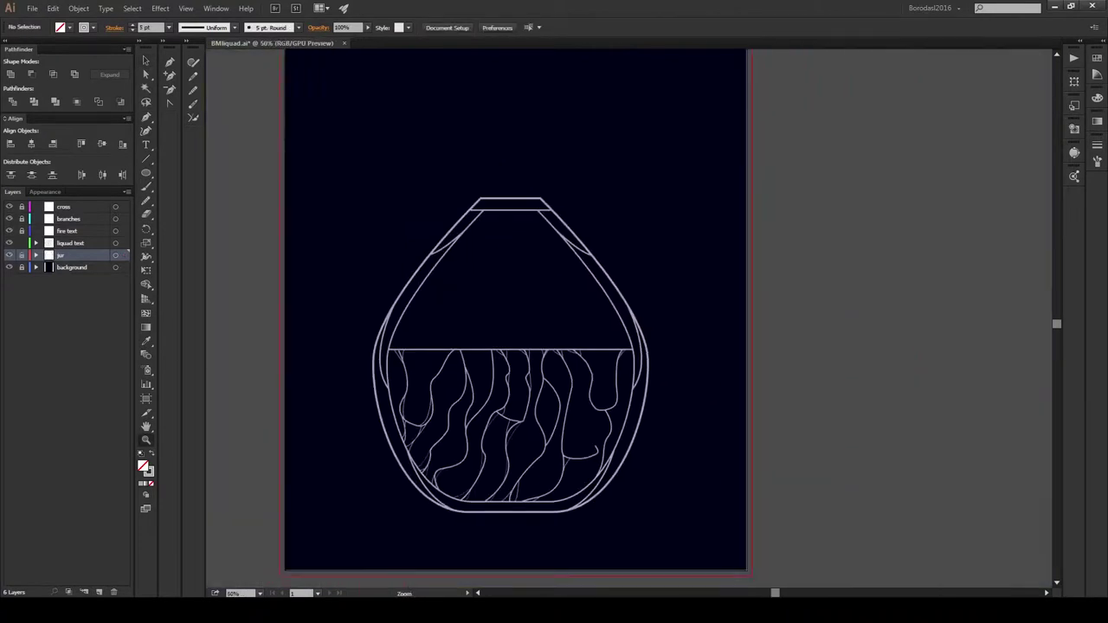
{"action": "scroll", "coordinate": [492, 310], "scroll_direction": "up", "scroll_amount": 1}
Step: Draw a thin strand from the hooked line's end curving up toward the lobe above
{"action": "scroll", "coordinate": [568, 390], "scroll_direction": "up", "scroll_amount": 2}
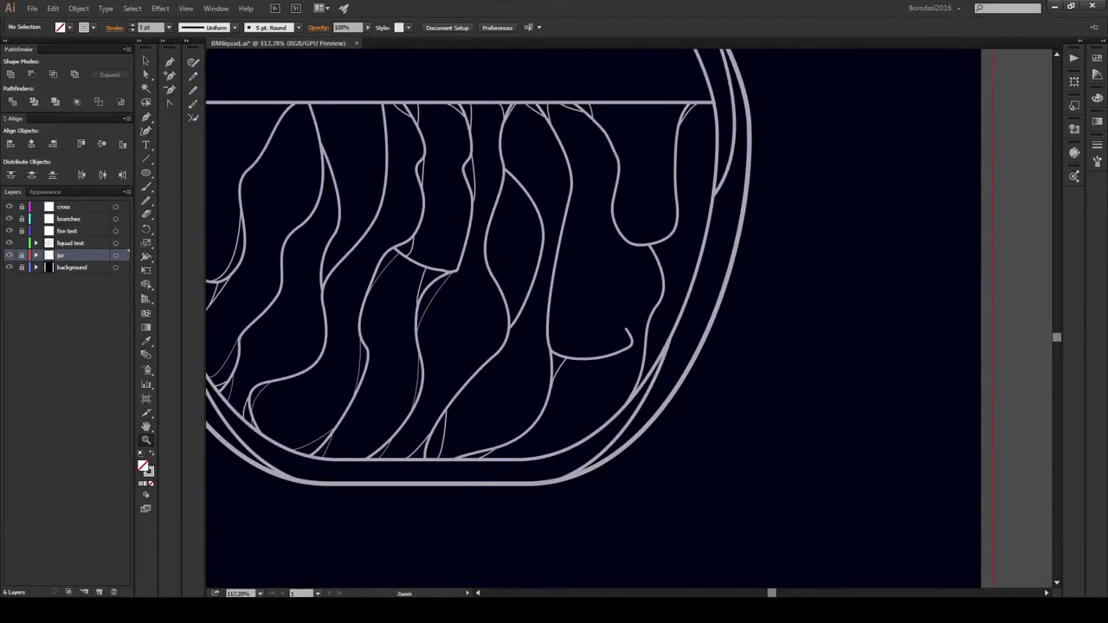
{"action": "scroll", "coordinate": [568, 390], "scroll_direction": "up", "scroll_amount": 2}
{"action": "scroll", "coordinate": [568, 390], "scroll_direction": "up", "scroll_amount": 1}
{"action": "left_click", "coordinate": [638, 351]}
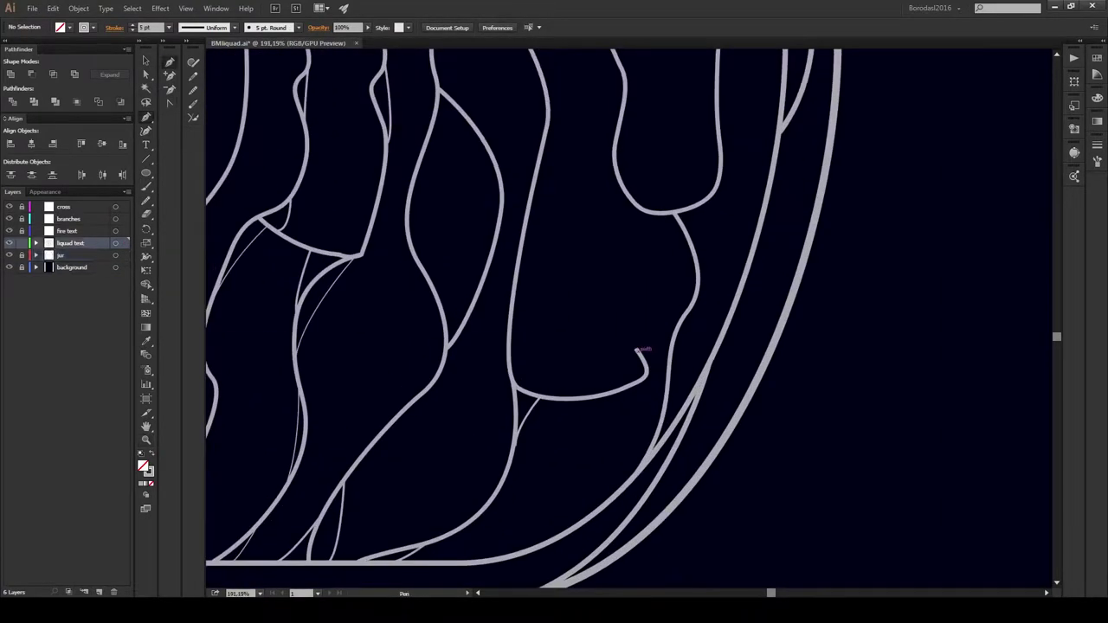
{"action": "left_click_drag", "start_coordinate": [633, 204], "coordinate": [680, 148]}
{"action": "key", "text": "v"}
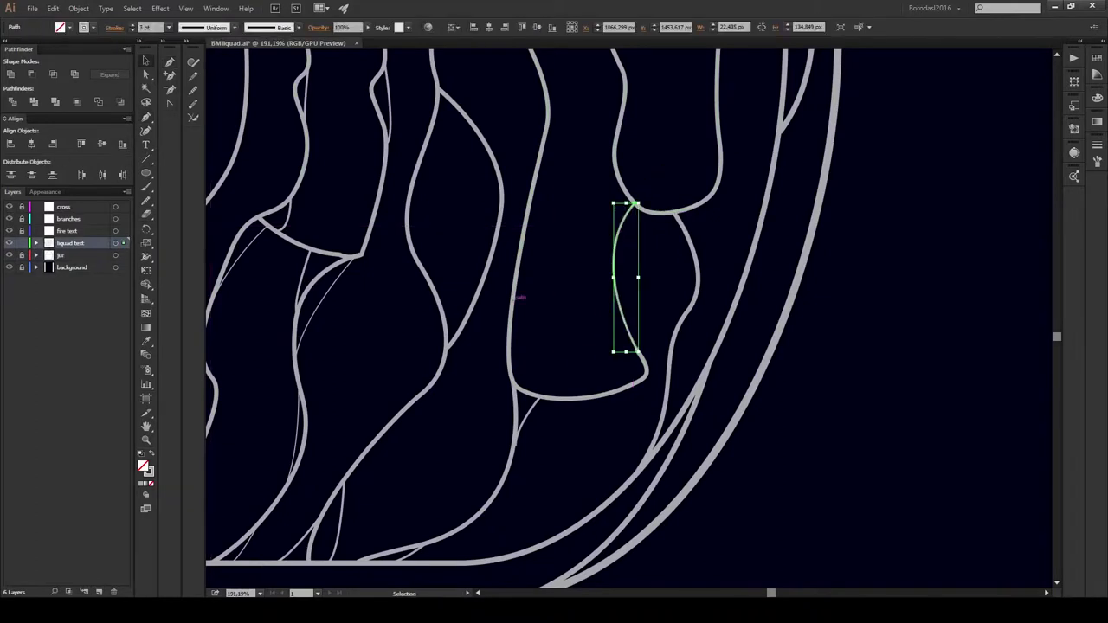
Step: Draw another thin curved strand below the rounded lobe
{"action": "left_click", "coordinate": [520, 298]}
{"action": "key", "text": "p"}
{"action": "scroll", "coordinate": [520, 297], "scroll_direction": "down", "scroll_amount": 3}
{"action": "left_click_drag", "start_coordinate": [502, 367], "coordinate": [513, 335]}
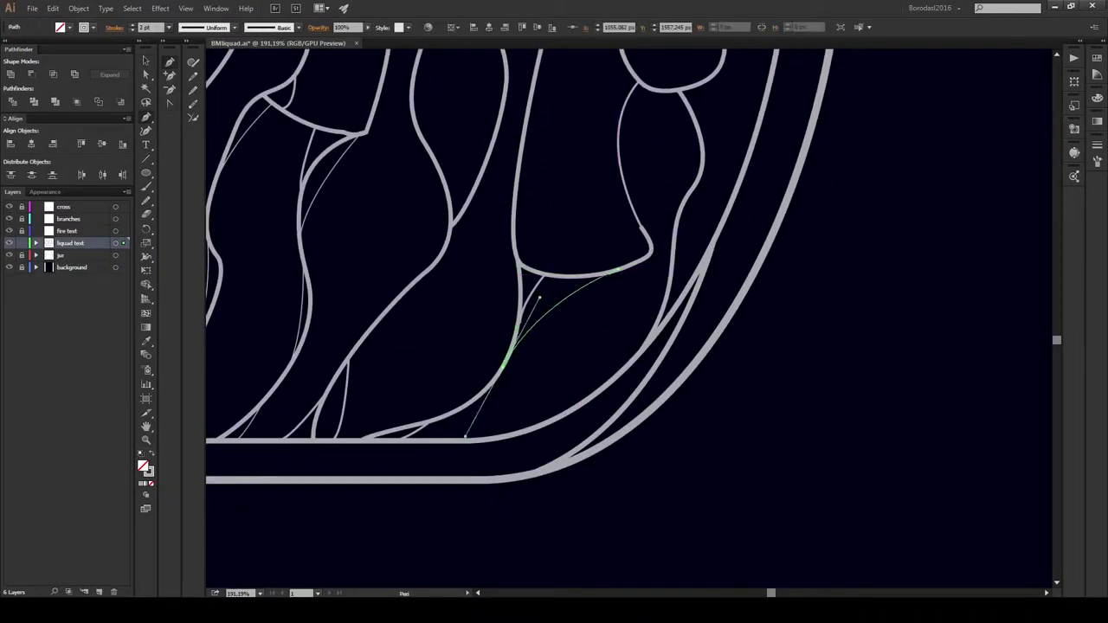
{"action": "key", "text": "Escape"}
{"action": "scroll", "coordinate": [589, 414], "scroll_direction": "up", "scroll_amount": 4}
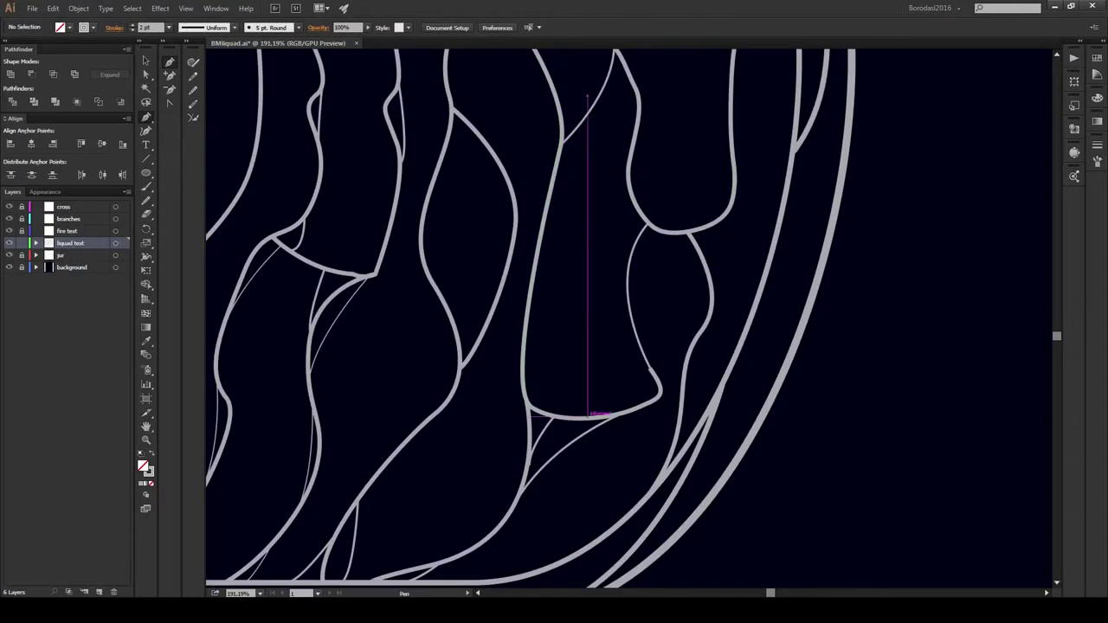
Step: Draw a strand curving upward from the previous strand's bottom point
{"action": "left_click", "coordinate": [589, 413]}
{"action": "left_click_drag", "start_coordinate": [529, 247], "coordinate": [537, 217]}
{"action": "scroll", "coordinate": [537, 260], "scroll_direction": "up", "scroll_amount": 3}
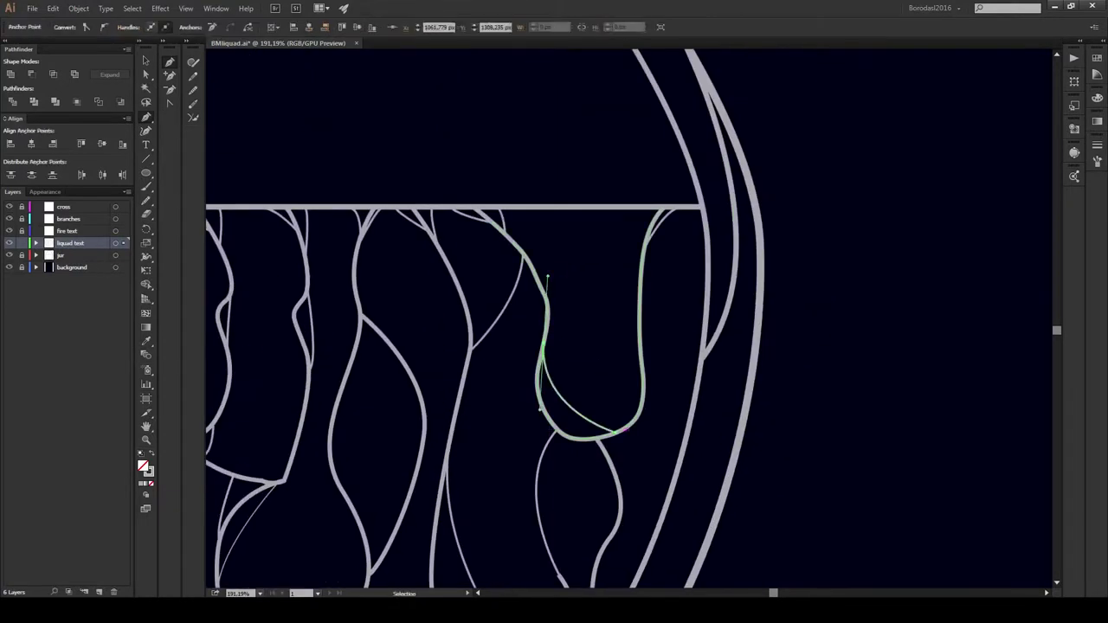
{"action": "key", "text": "Escape"}
{"action": "left_click_drag", "start_coordinate": [619, 485], "coordinate": [718, 268]}
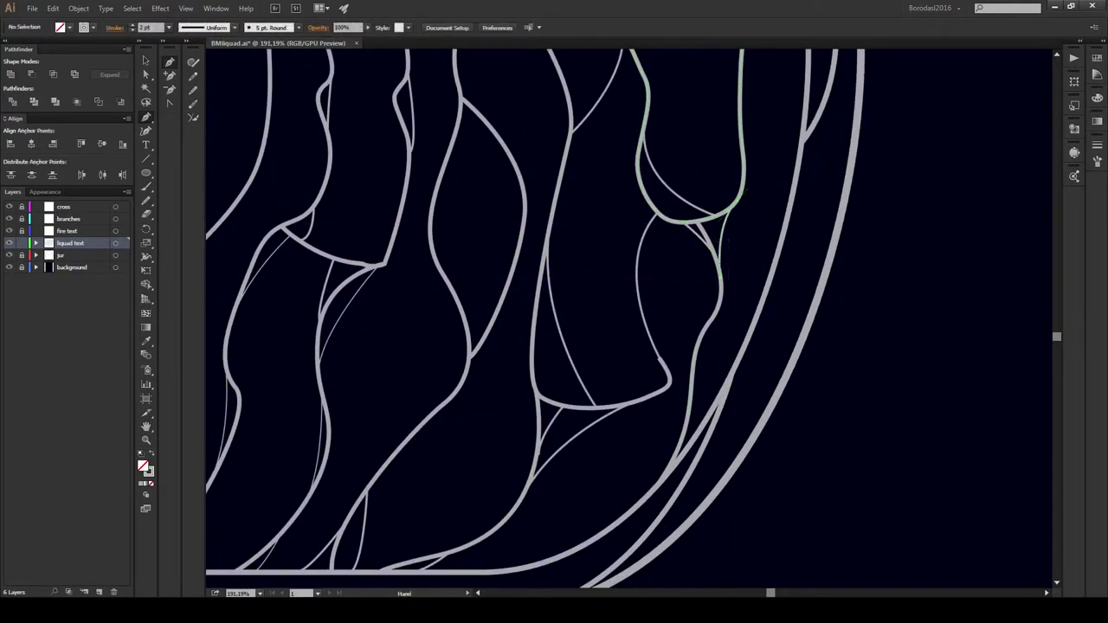
{"action": "scroll", "coordinate": [719, 268], "scroll_direction": "down", "scroll_amount": 3}
Step: Draw a thin curved strand running alongside the jar wall
{"action": "left_click", "coordinate": [698, 249]}
{"action": "left_click_drag", "start_coordinate": [692, 320], "coordinate": [715, 334]}
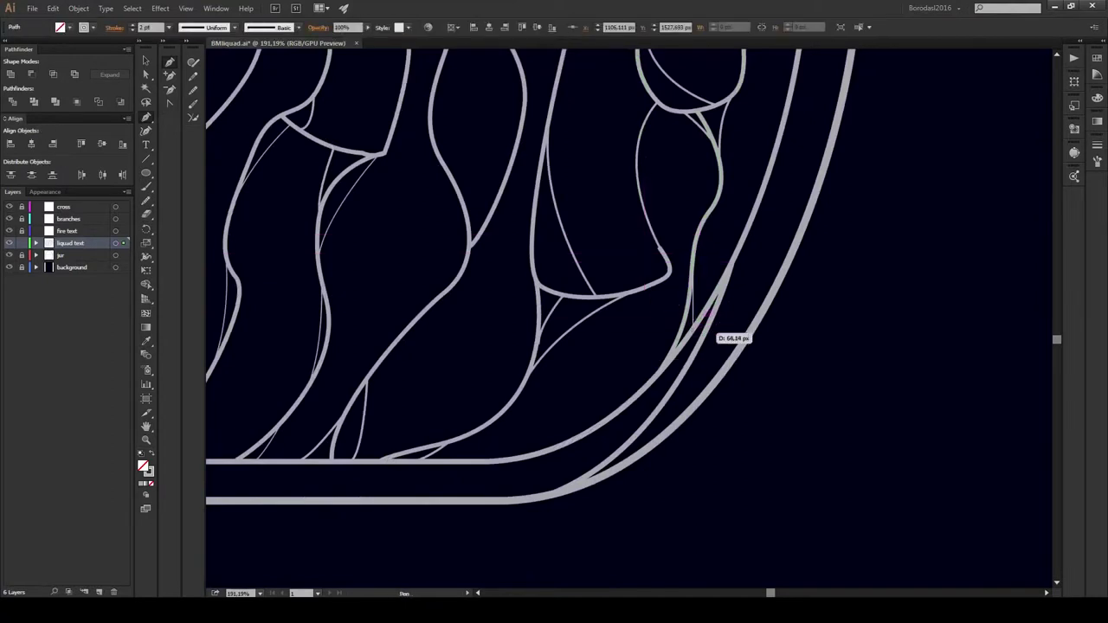
{"action": "left_click", "coordinate": [640, 391]}
{"action": "scroll", "coordinate": [641, 391], "scroll_direction": "down", "scroll_amount": 3}
{"action": "scroll", "coordinate": [641, 392], "scroll_direction": "left", "scroll_amount": 3}
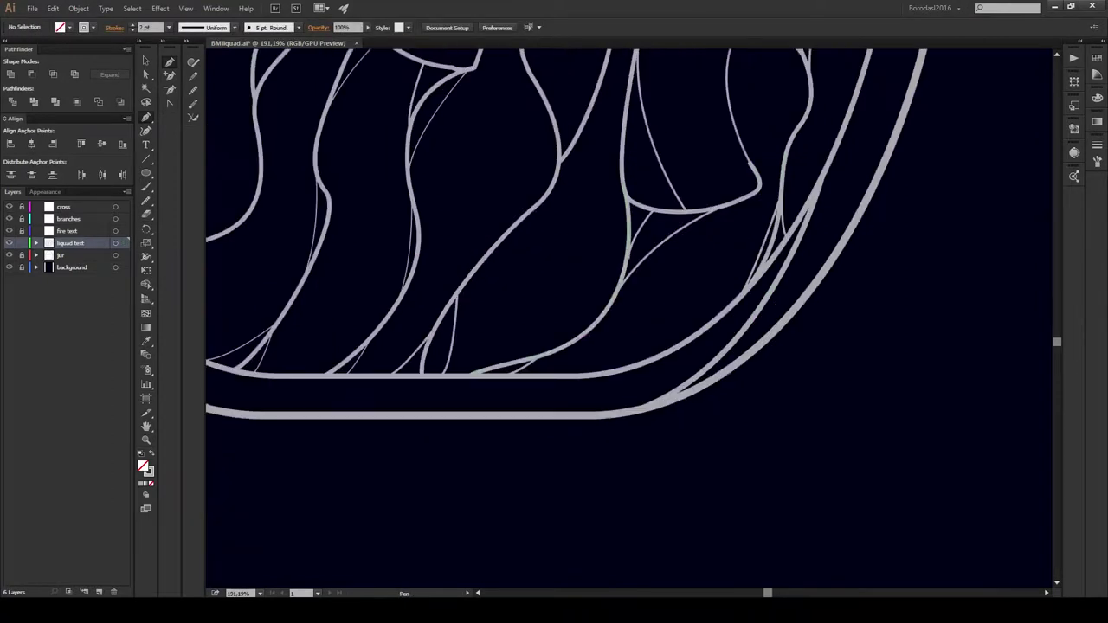
{"action": "scroll", "coordinate": [658, 415], "scroll_direction": "up", "scroll_amount": 5}
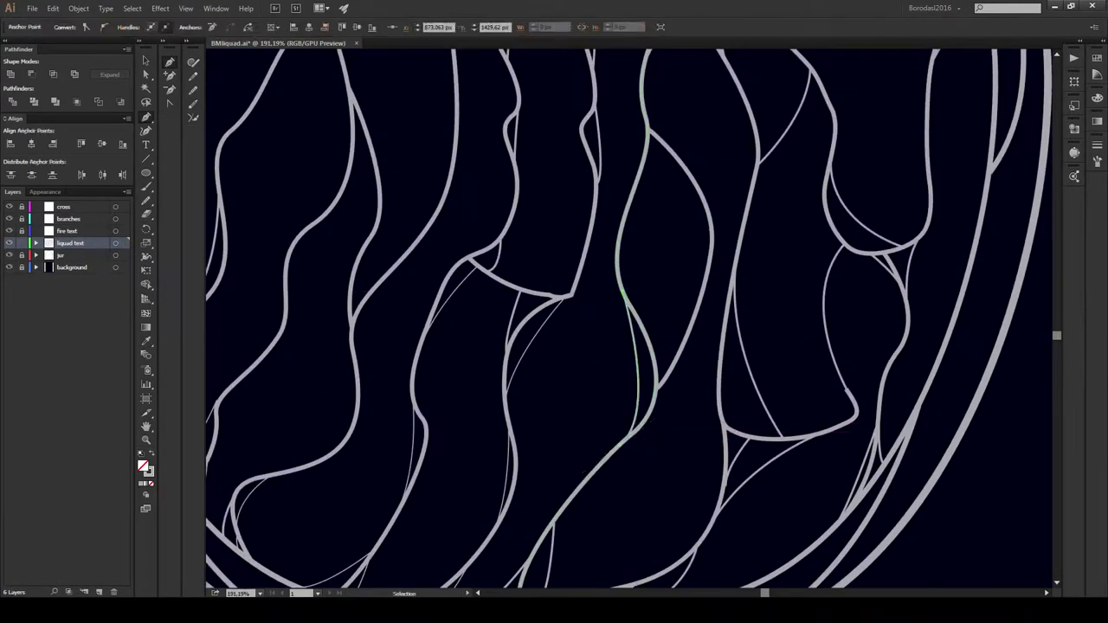
{"action": "scroll", "coordinate": [680, 342], "scroll_direction": "up", "scroll_amount": 3}
{"action": "scroll", "coordinate": [674, 345], "scroll_direction": "up", "scroll_amount": 3}
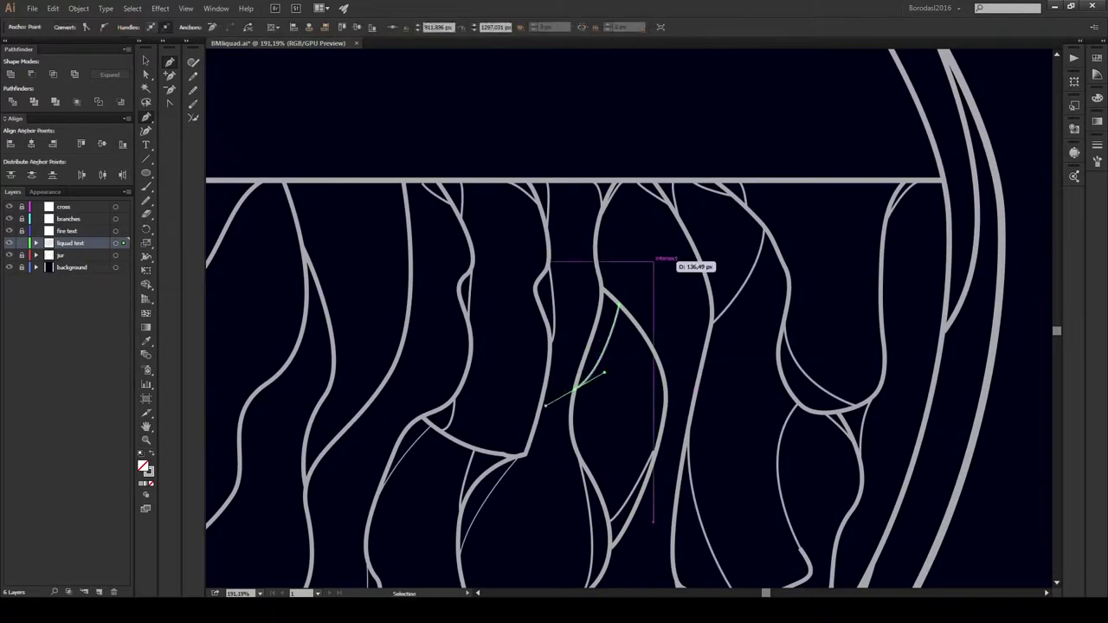
{"action": "scroll", "coordinate": [623, 270], "scroll_direction": "down", "scroll_amount": 5}
{"action": "scroll", "coordinate": [477, 372], "scroll_direction": "down", "scroll_amount": 3}
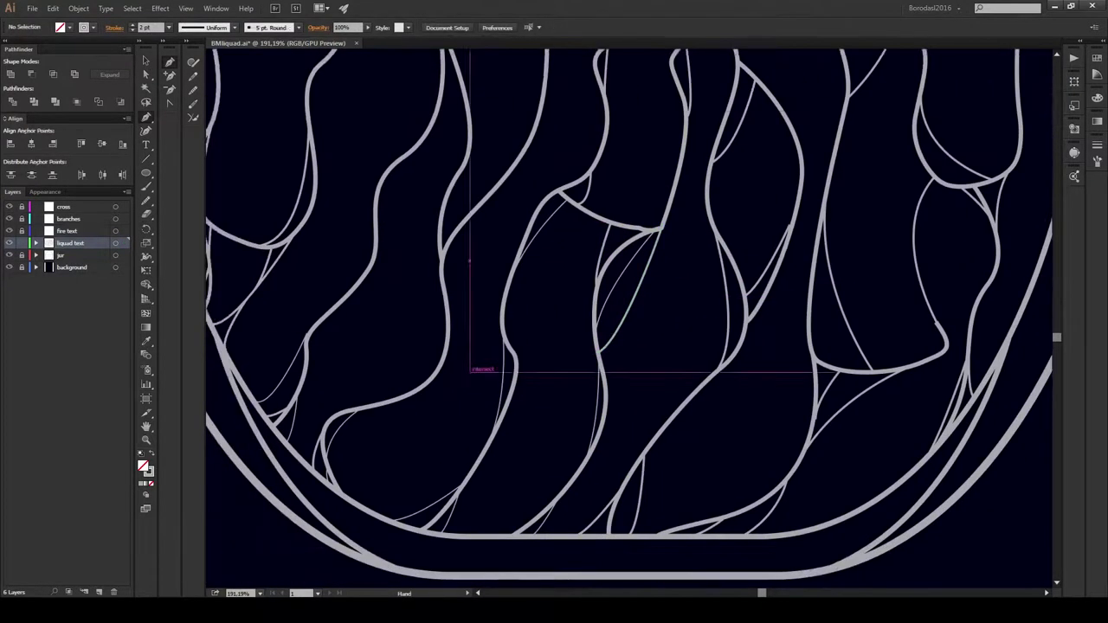
{"action": "scroll", "coordinate": [477, 371], "scroll_direction": "up", "scroll_amount": 2}
{"action": "scroll", "coordinate": [490, 216], "scroll_direction": "up", "scroll_amount": 10}
Step: Draw a thin strand from below the surface line curving up to meet it
{"action": "left_click", "coordinate": [490, 222]}
{"action": "left_click_drag", "start_coordinate": [499, 177], "coordinate": [520, 162]}
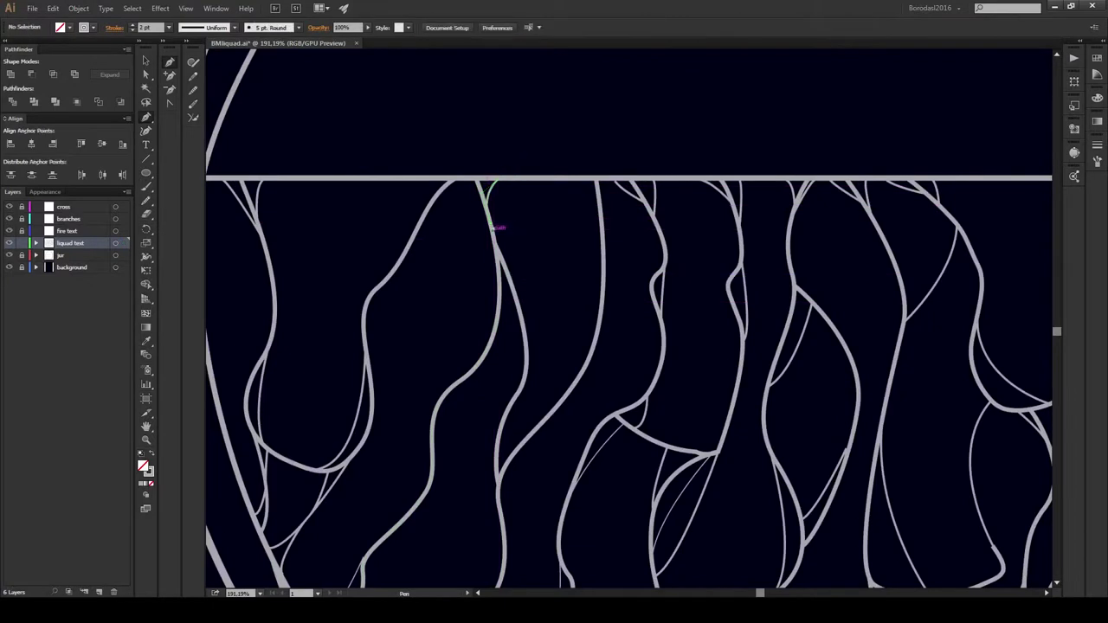
{"action": "left_click_drag", "start_coordinate": [494, 227], "coordinate": [640, 263]}
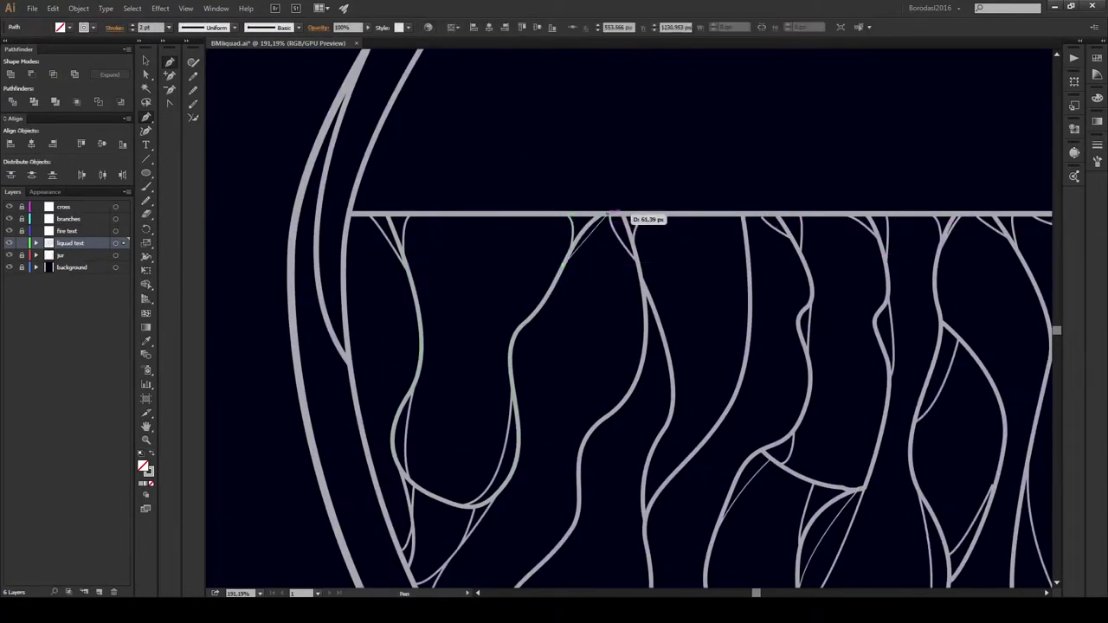
{"action": "left_click", "coordinate": [610, 215]}
Step: Add a final curved strand on the right side of the liquid
{"action": "left_click_drag", "start_coordinate": [610, 346], "coordinate": [634, 251]}
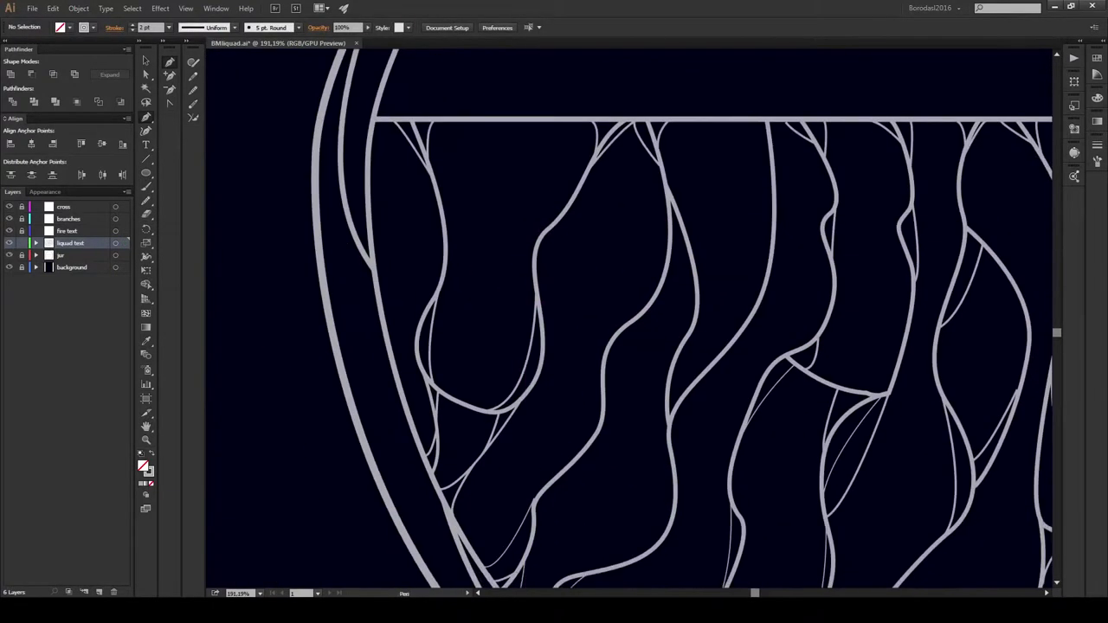
{"action": "left_click_drag", "start_coordinate": [535, 233], "coordinate": [579, 309]}
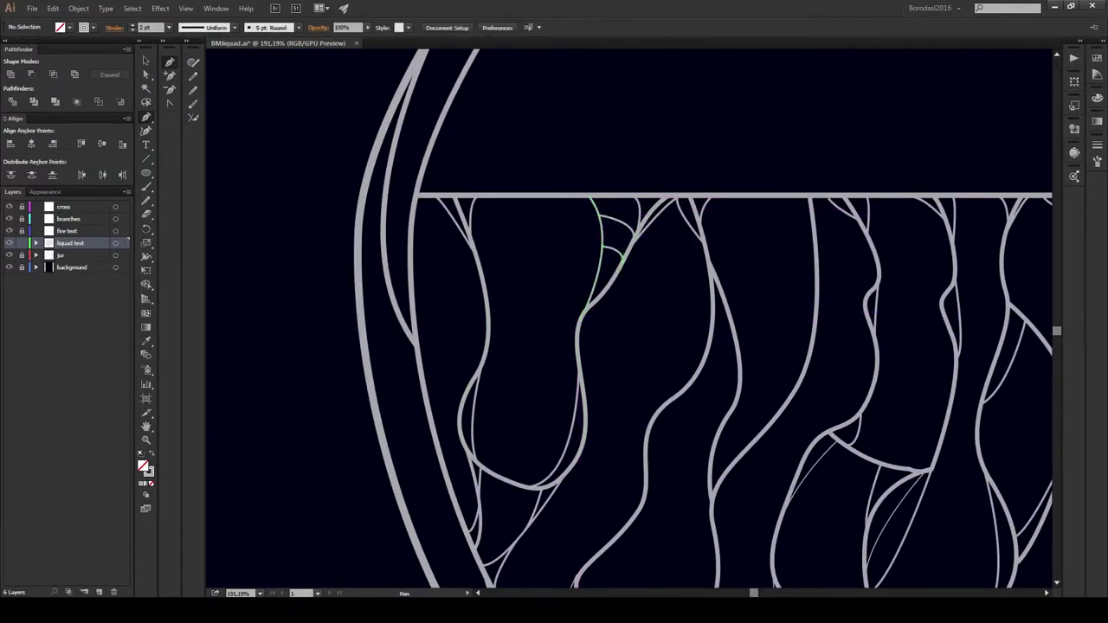
{"action": "mouse_move", "coordinate": [688, 388]}
{"action": "left_mouse_down"}
{"action": "mouse_move", "coordinate": [679, 340]}
{"action": "mouse_move", "coordinate": [576, 316]}
{"action": "left_mouse_up"}
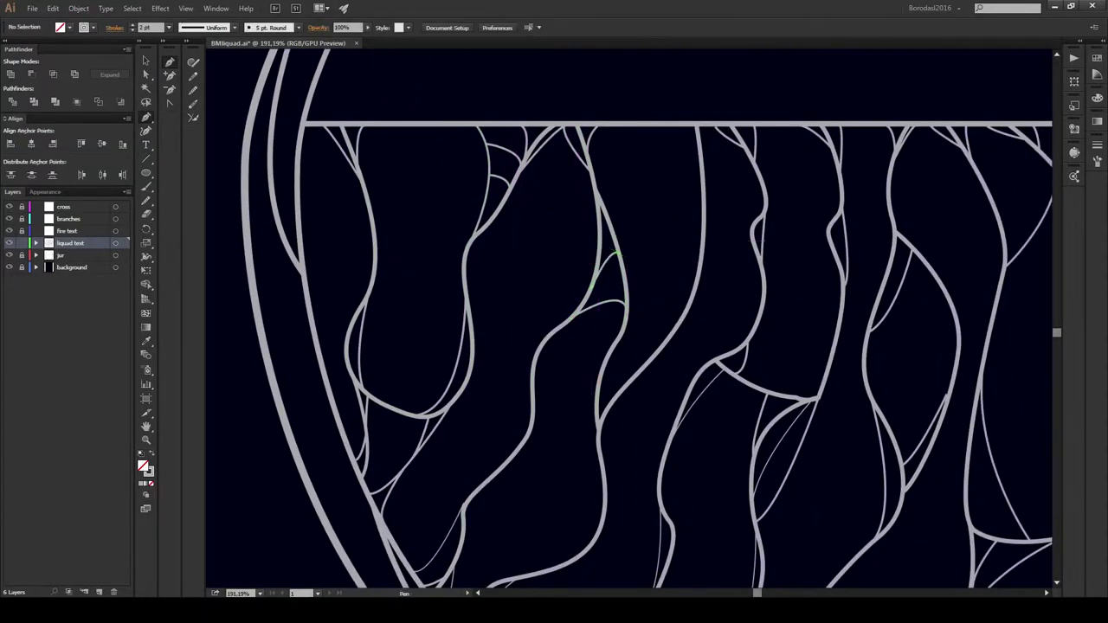
{"action": "left_click_drag", "start_coordinate": [616, 255], "coordinate": [597, 178]}
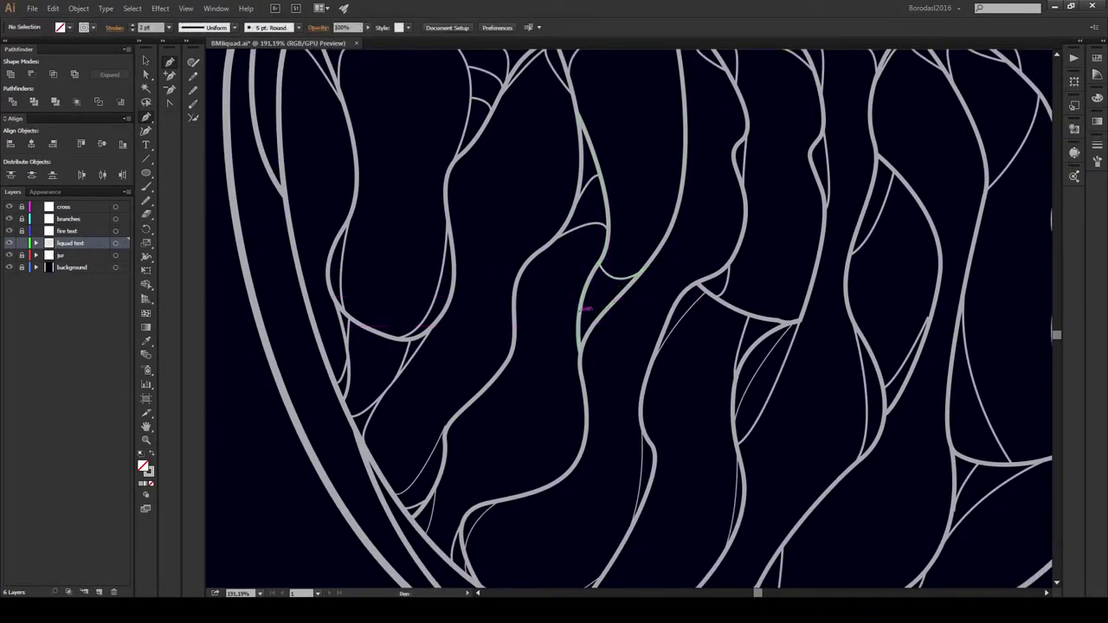
{"action": "key", "text": "ctrl+shift+a"}
{"action": "left_click_drag", "start_coordinate": [592, 373], "coordinate": [511, 302]}
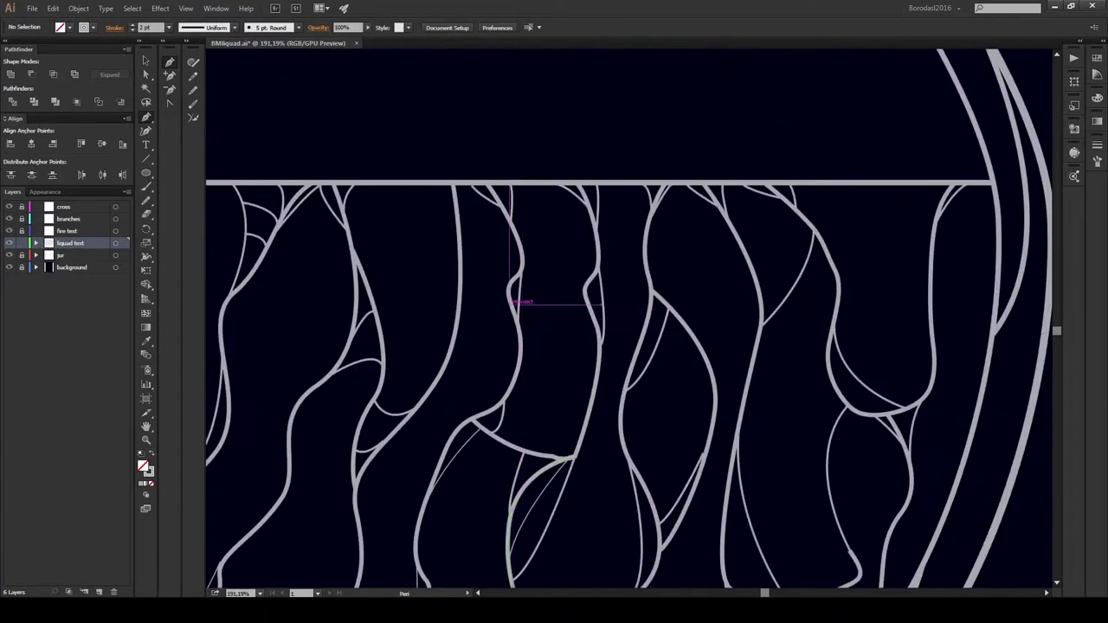
{"action": "left_click", "coordinate": [511, 285]}
{"action": "key", "text": "ctrl+shift+a"}
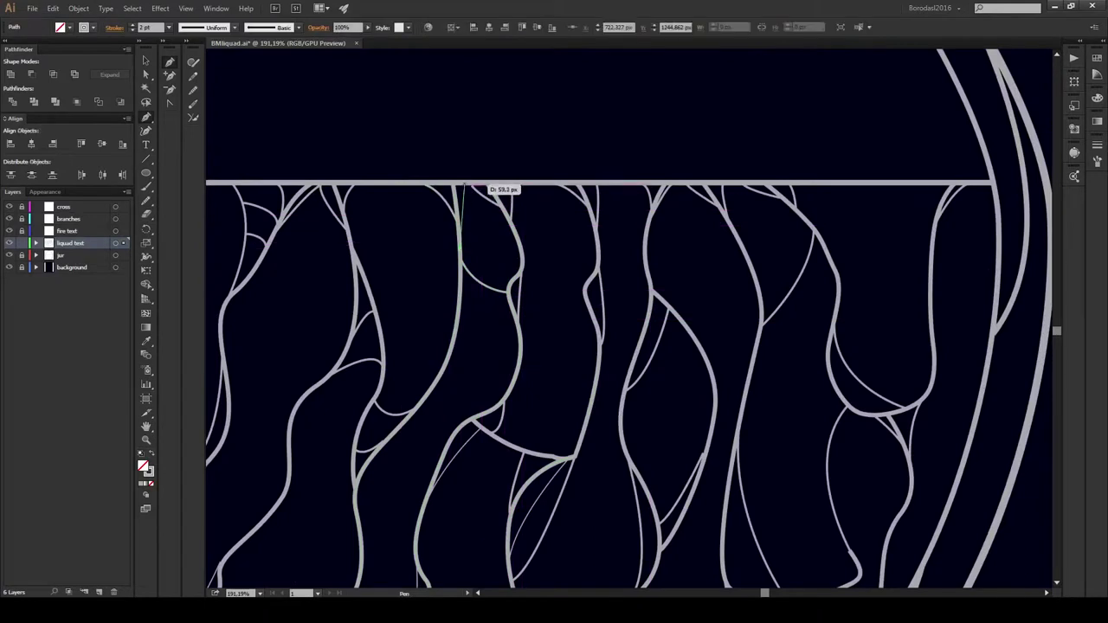
Step: Draw a curved strand between lines under the surface line, then return to the Selection tool
{"action": "left_click_drag", "start_coordinate": [890, 173], "coordinate": [786, 165]}
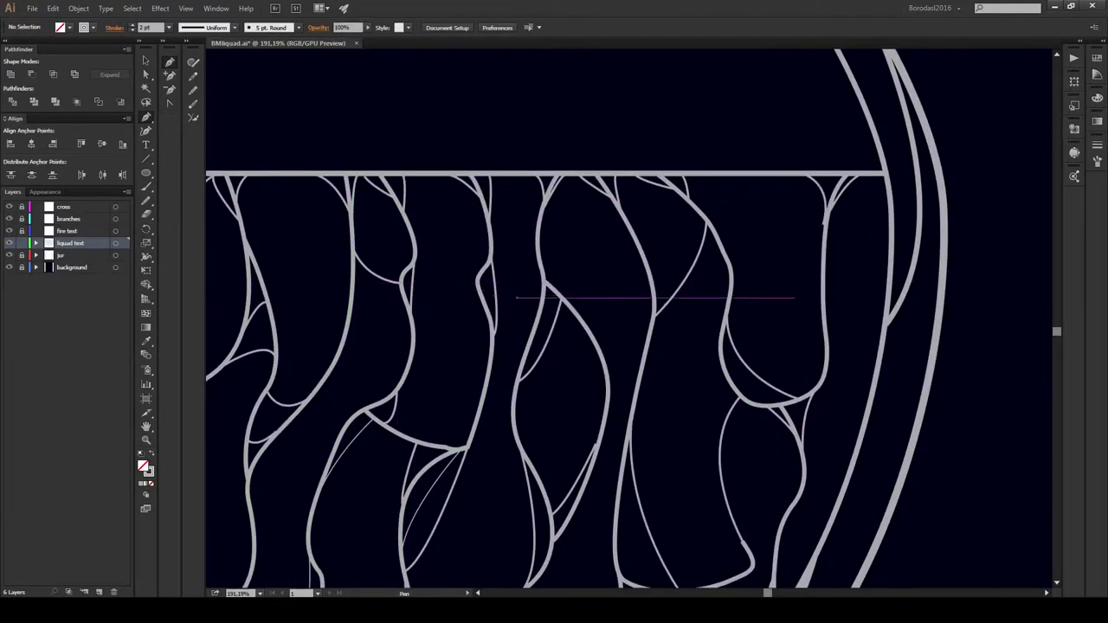
{"action": "left_click", "coordinate": [741, 177]}
{"action": "left_click_drag", "start_coordinate": [718, 286], "coordinate": [857, 260]}
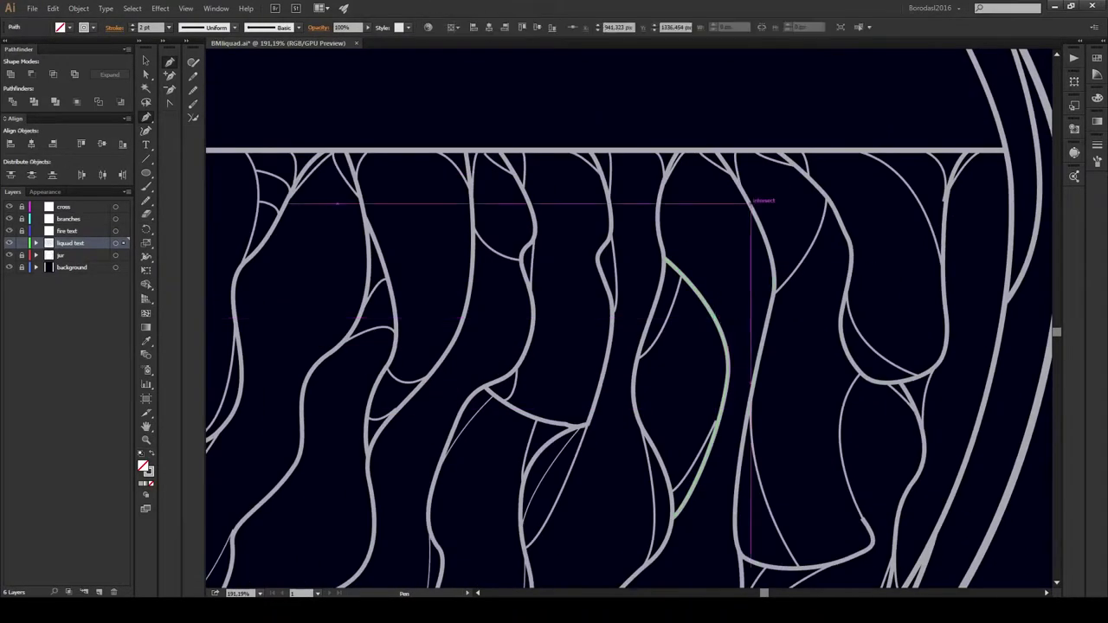
{"action": "scroll", "coordinate": [721, 388], "scroll_direction": "down", "scroll_amount": 5}
{"action": "scroll", "coordinate": [721, 387], "scroll_direction": "down", "scroll_amount": 2}
{"action": "scroll", "coordinate": [594, 354], "scroll_direction": "up", "scroll_amount": 3}
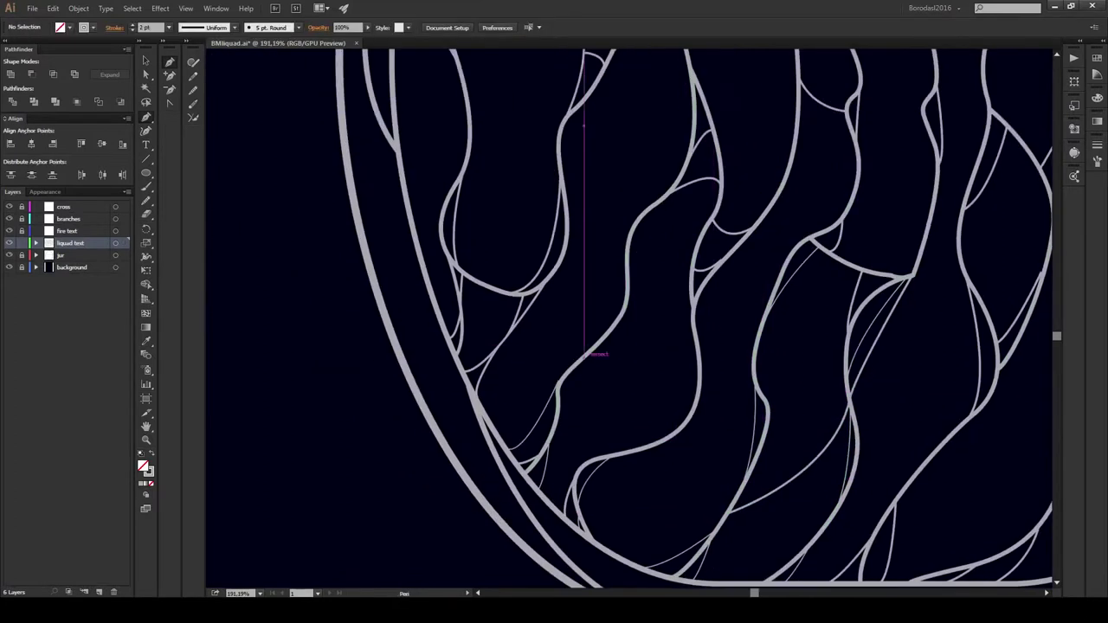
{"action": "left_click_drag", "start_coordinate": [692, 286], "coordinate": [707, 256]}
{"action": "scroll", "coordinate": [628, 318], "scroll_direction": "up", "scroll_amount": 10}
{"action": "scroll", "coordinate": [628, 318], "scroll_direction": "down", "scroll_amount": 3}
{"action": "key", "text": "v"}
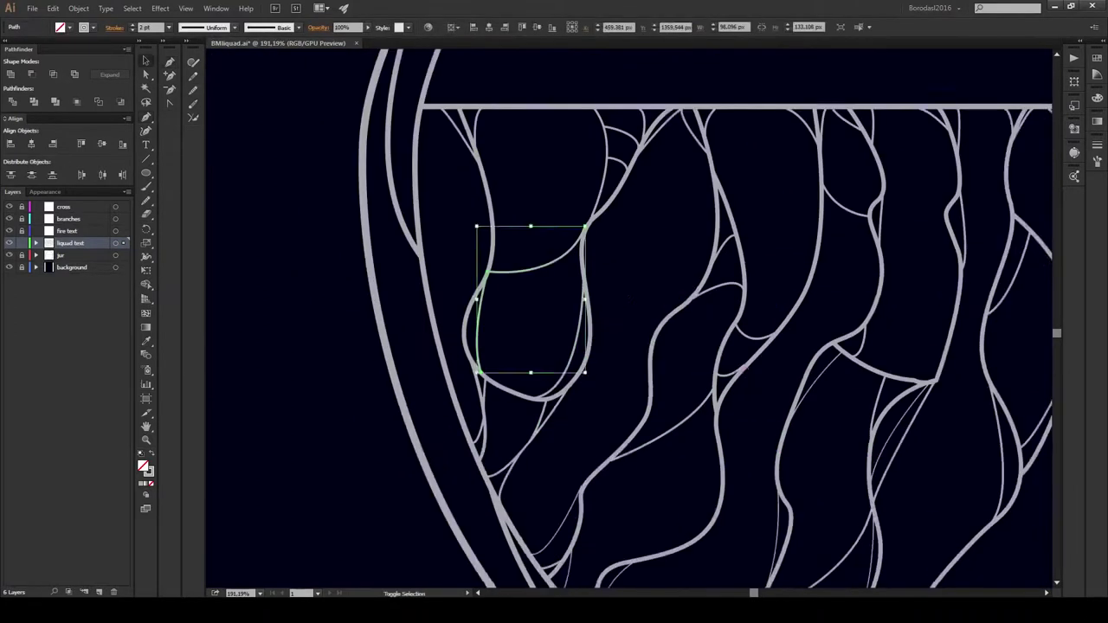
{"action": "scroll", "coordinate": [628, 318], "scroll_direction": "down", "scroll_amount": 2}
{"action": "scroll", "coordinate": [629, 319], "scroll_direction": "up", "scroll_amount": 3}
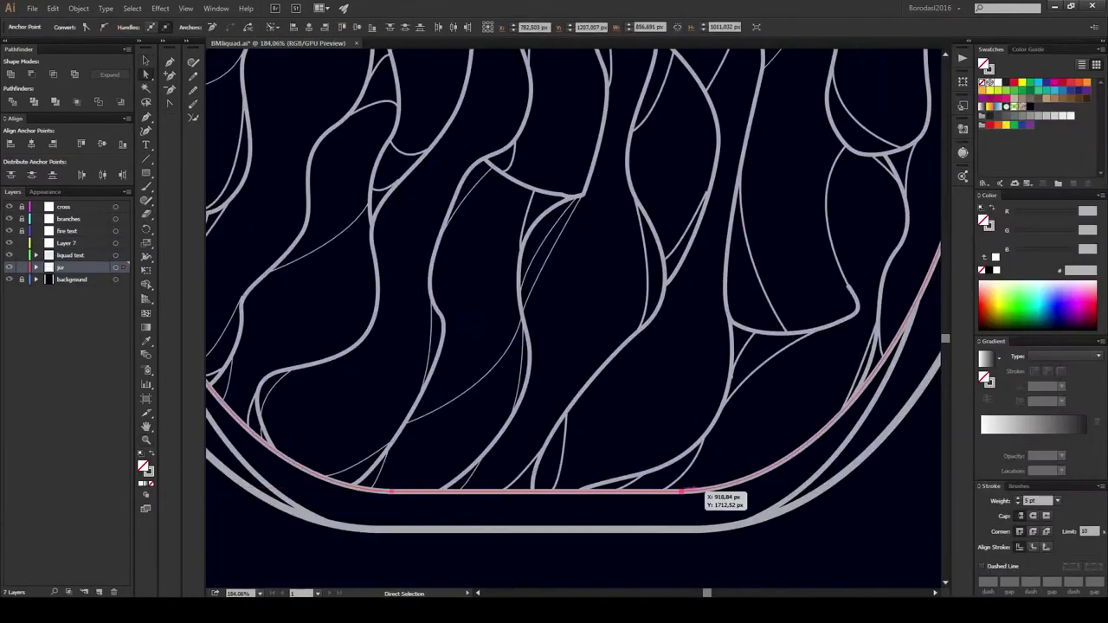
Step: Confirm the Move settings and pull the inner outline's left and right neck corners outward
{"action": "key", "text": "Return"}
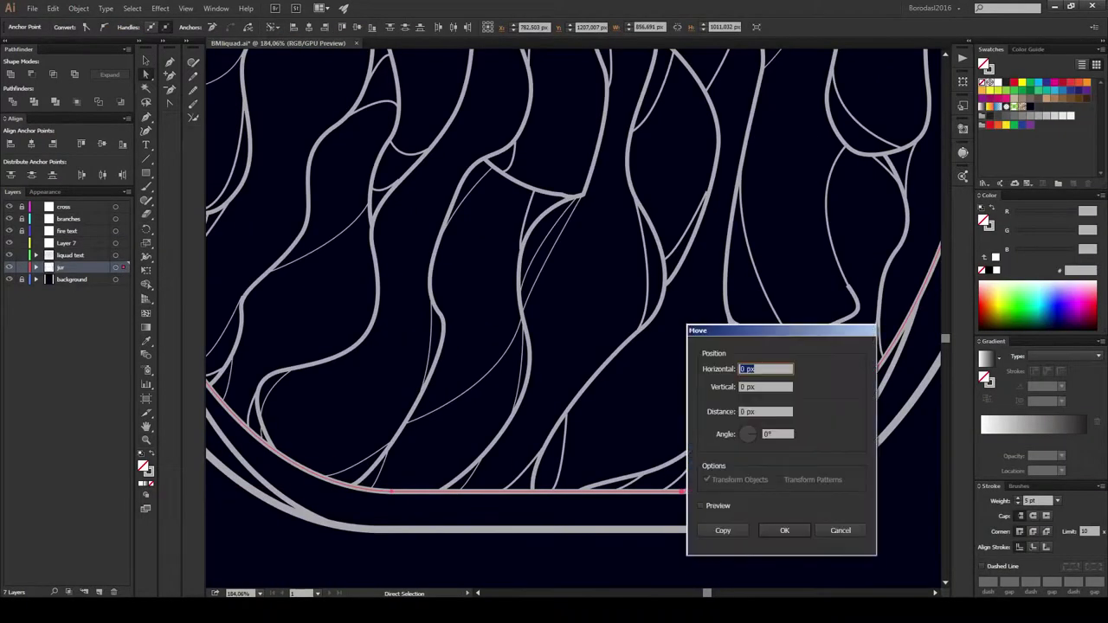
{"action": "key", "text": "Return"}
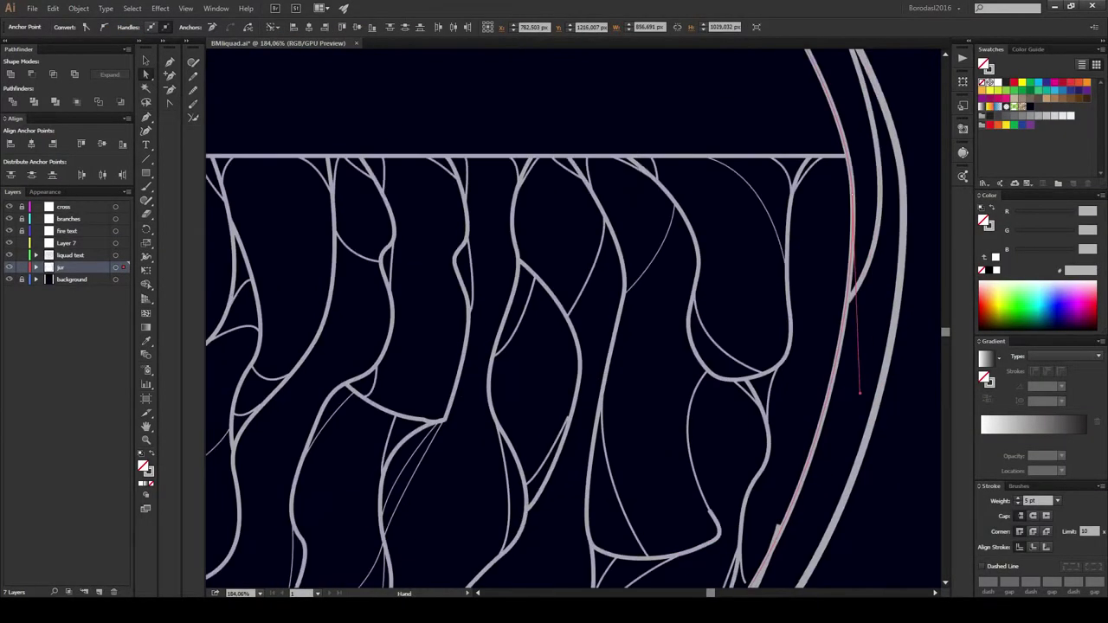
{"action": "scroll", "coordinate": [611, 263], "scroll_direction": "up", "scroll_amount": 10}
{"action": "left_click_drag", "start_coordinate": [613, 262], "coordinate": [638, 264]}
{"action": "mouse_move", "coordinate": [408, 263]}
{"action": "left_mouse_down"}
{"action": "mouse_move", "coordinate": [388, 265]}
{"action": "mouse_move", "coordinate": [519, 269]}
{"action": "left_mouse_up"}
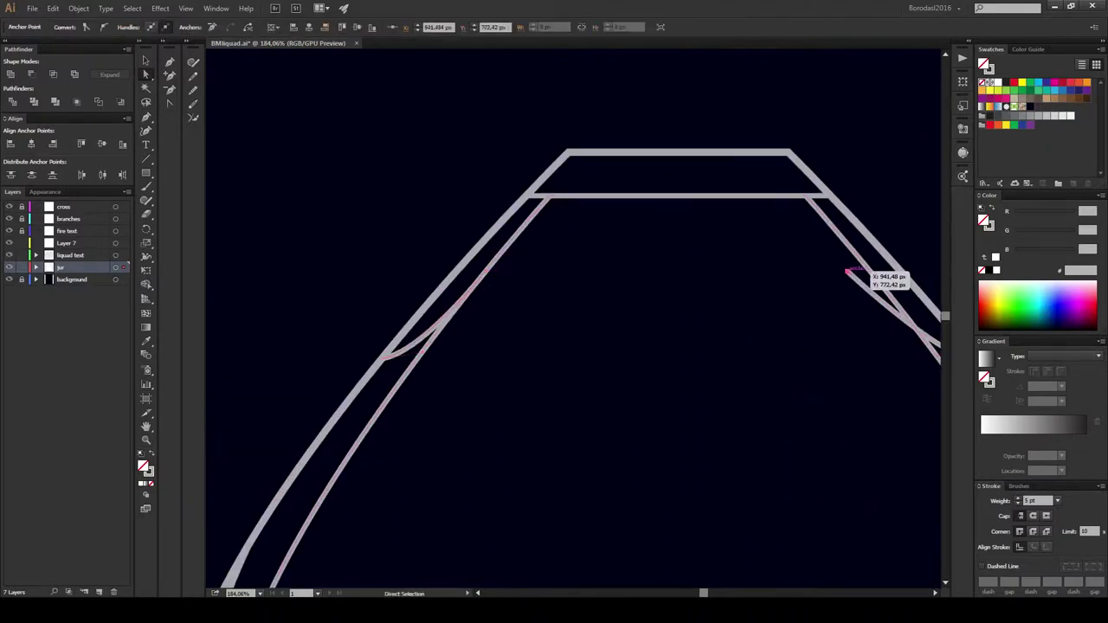
Step: Move a liquid branch end down toward the jar's bottom rim
{"action": "mouse_move", "coordinate": [866, 269]}
{"action": "left_mouse_down"}
{"action": "mouse_move", "coordinate": [794, 234]}
{"action": "mouse_move", "coordinate": [771, 237]}
{"action": "left_mouse_up"}
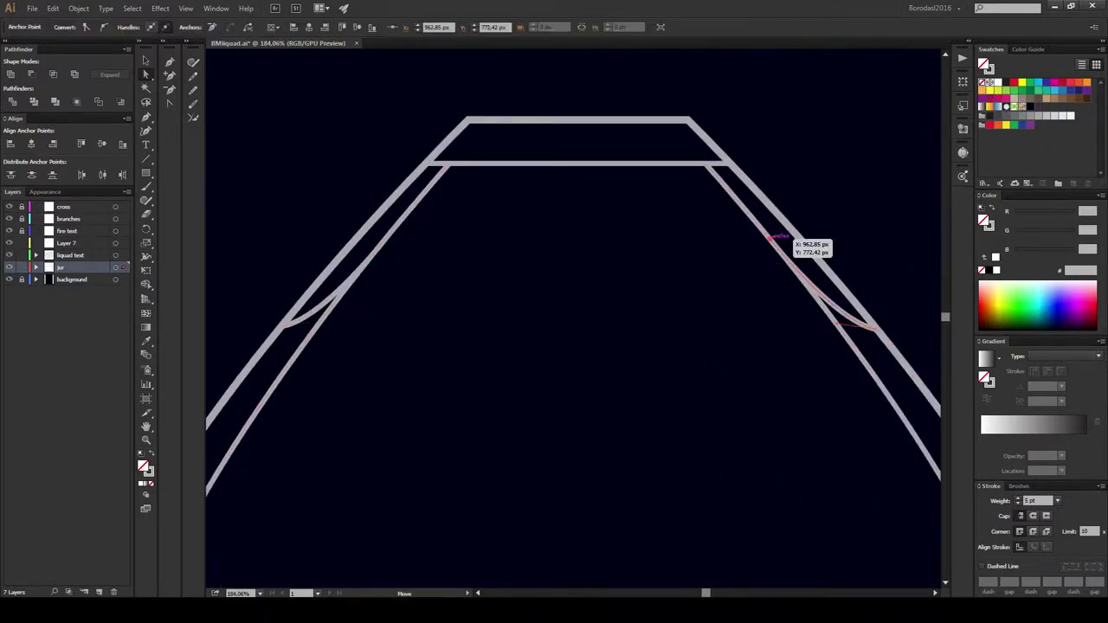
{"action": "scroll", "coordinate": [771, 237], "scroll_direction": "down", "scroll_amount": 10}
{"action": "scroll", "coordinate": [771, 236], "scroll_direction": "down", "scroll_amount": 10}
{"action": "scroll", "coordinate": [771, 236], "scroll_direction": "down", "scroll_amount": 5}
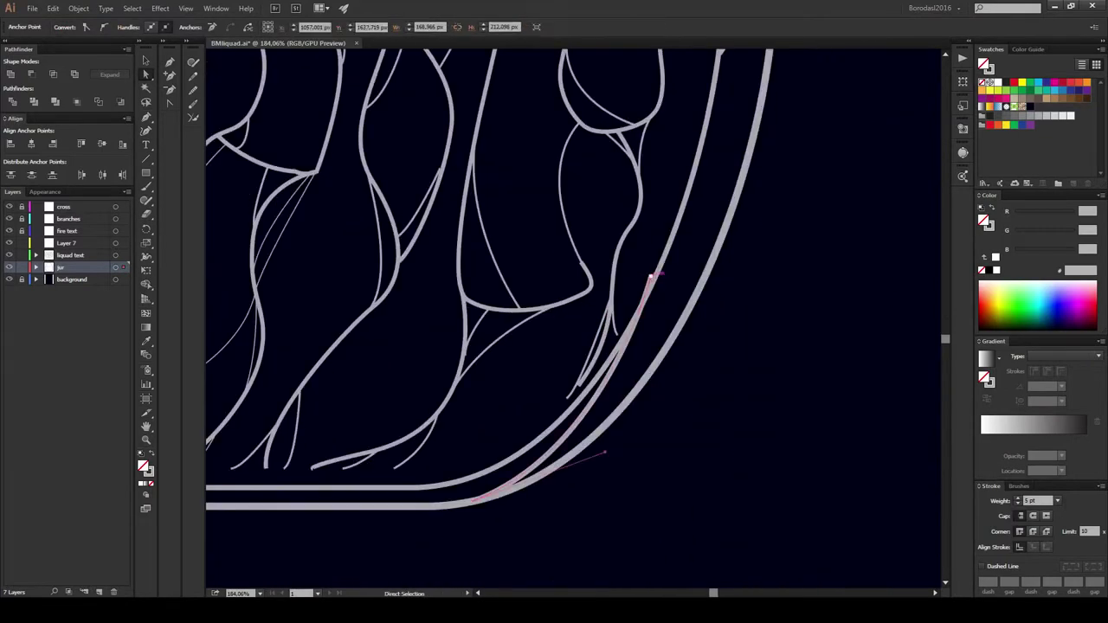
{"action": "scroll", "coordinate": [565, 546], "scroll_direction": "up", "scroll_amount": 2}
{"action": "scroll", "coordinate": [564, 545], "scroll_direction": "up", "scroll_amount": 1}
{"action": "scroll", "coordinate": [565, 545], "scroll_direction": "up", "scroll_amount": 1}
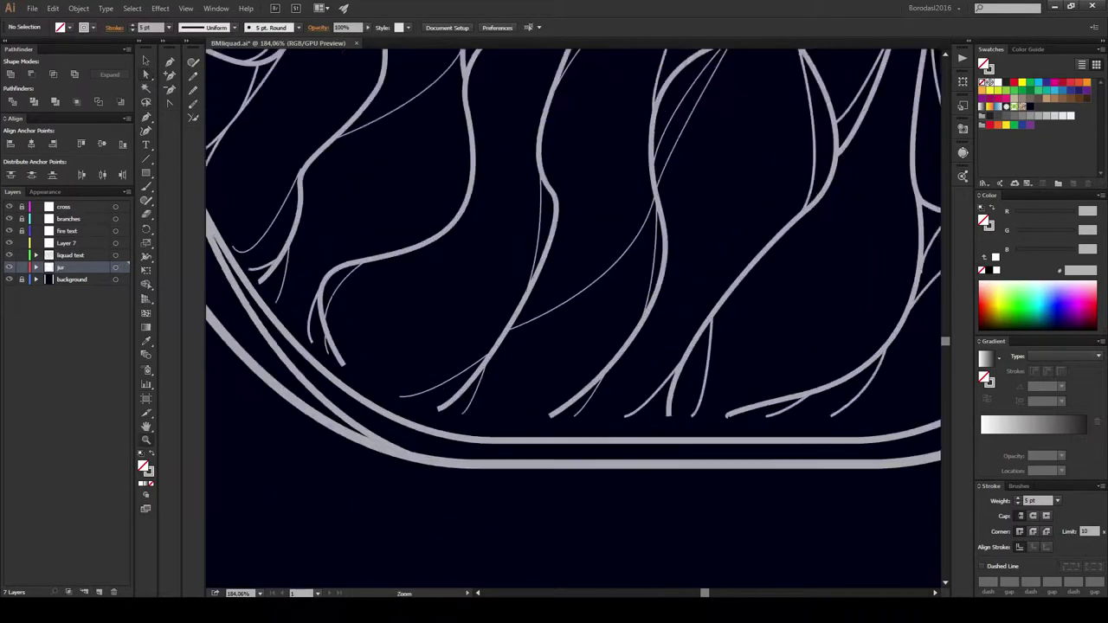
{"action": "scroll", "coordinate": [565, 545], "scroll_direction": "up", "scroll_amount": 1}
{"action": "left_click_drag", "start_coordinate": [573, 412], "coordinate": [533, 445]}
Step: Reposition the thin curve's ends and top anchor so it meets the jar's bottom rim
{"action": "left_click_drag", "start_coordinate": [498, 387], "coordinate": [450, 409]}
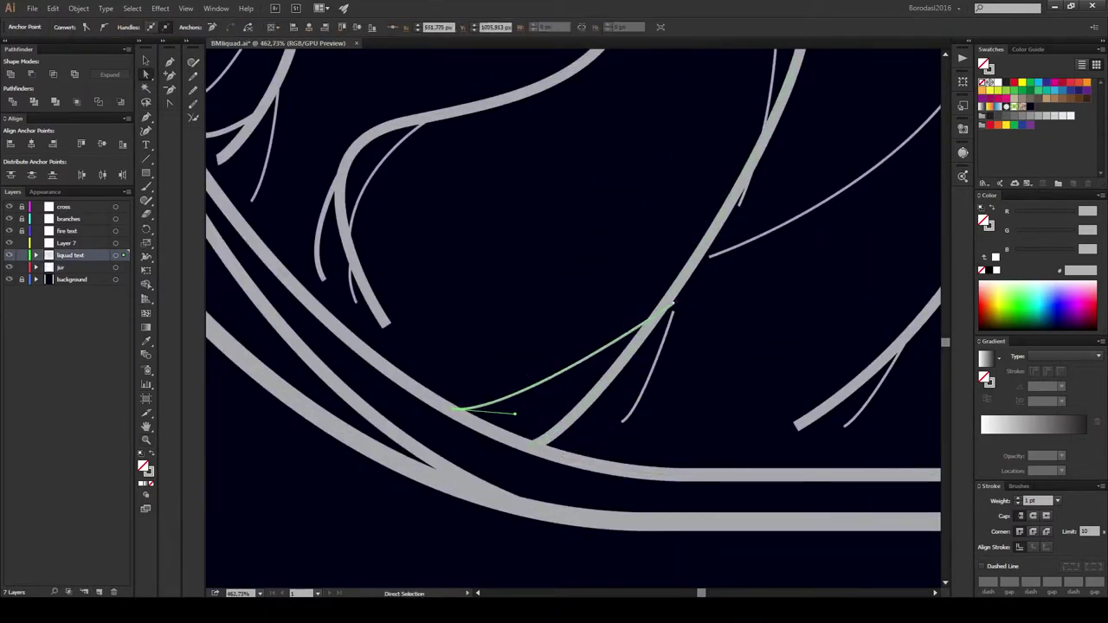
{"action": "left_click_drag", "start_coordinate": [672, 310], "coordinate": [658, 318]}
{"action": "left_click_drag", "start_coordinate": [621, 421], "coordinate": [616, 464]}
{"action": "scroll", "coordinate": [604, 466], "scroll_direction": "up", "scroll_amount": 2}
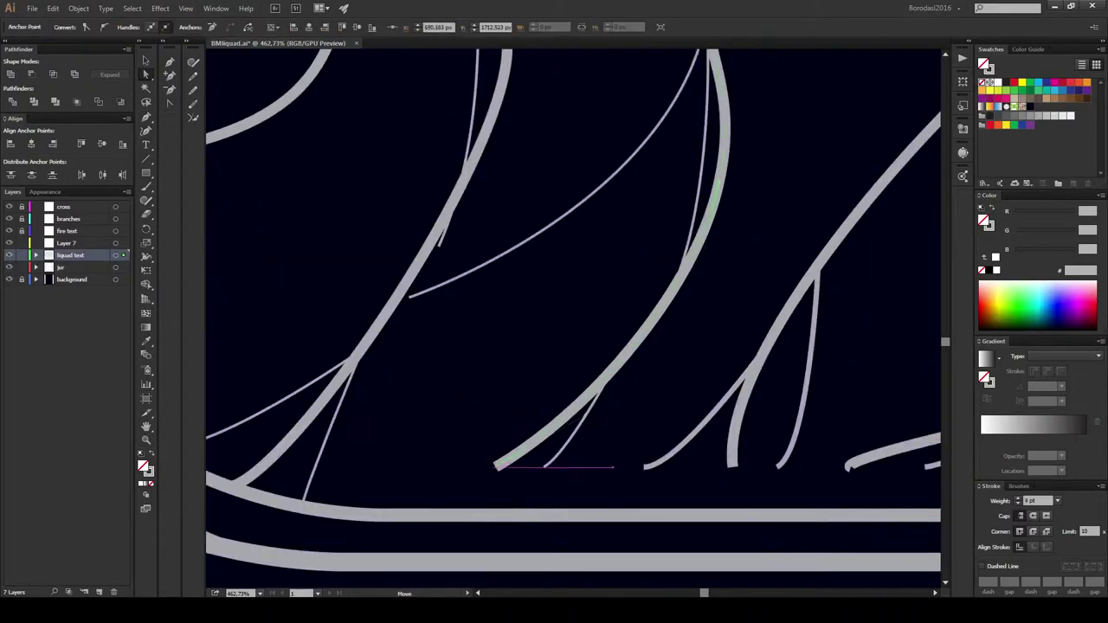
{"action": "left_click_drag", "start_coordinate": [541, 465], "coordinate": [547, 479]}
{"action": "scroll", "coordinate": [546, 479], "scroll_direction": "up", "scroll_amount": 3}
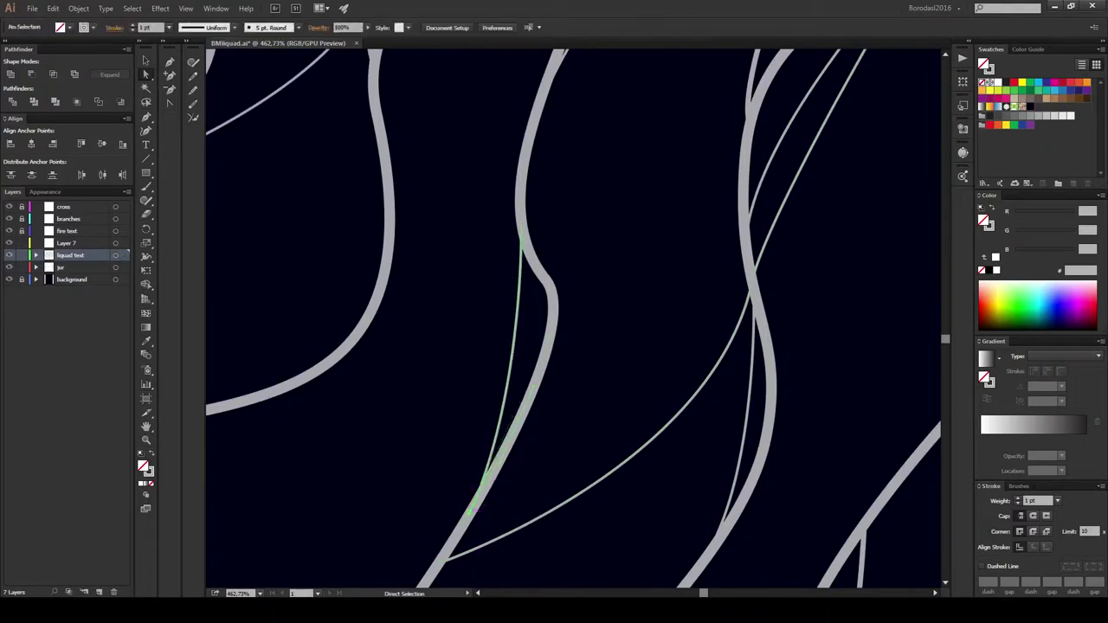
{"action": "scroll", "coordinate": [493, 416], "scroll_direction": "down", "scroll_amount": 5}
{"action": "scroll", "coordinate": [494, 416], "scroll_direction": "left", "scroll_amount": 8}
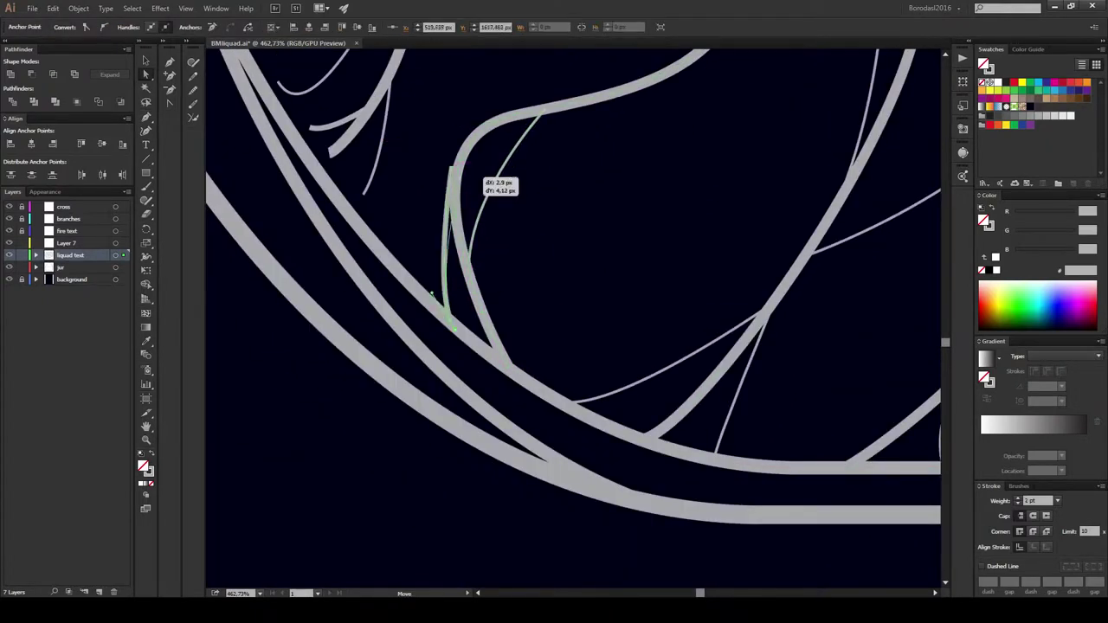
Step: Tuck several thin strand ends onto the thick branches near the lower bars
{"action": "left_click_drag", "start_coordinate": [460, 177], "coordinate": [461, 178]}
{"action": "scroll", "coordinate": [459, 351], "scroll_direction": "down", "scroll_amount": 5}
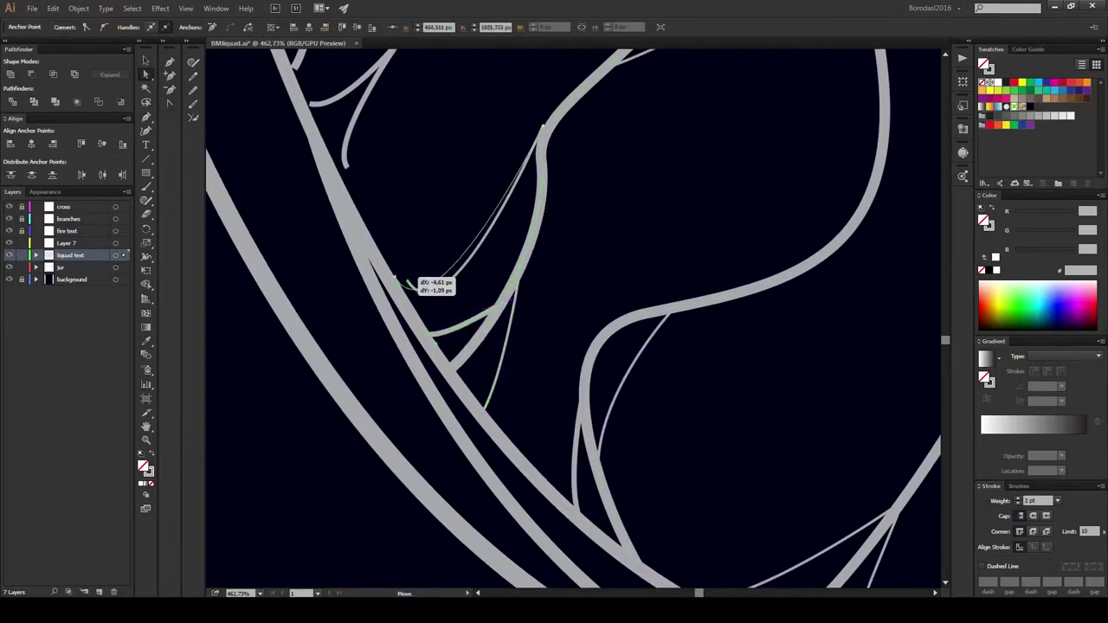
{"action": "left_click_drag", "start_coordinate": [407, 283], "coordinate": [407, 284]}
{"action": "scroll", "coordinate": [407, 284], "scroll_direction": "down", "scroll_amount": 5}
{"action": "left_click_drag", "start_coordinate": [582, 293], "coordinate": [584, 292]}
{"action": "scroll", "coordinate": [506, 381], "scroll_direction": "down", "scroll_amount": 5}
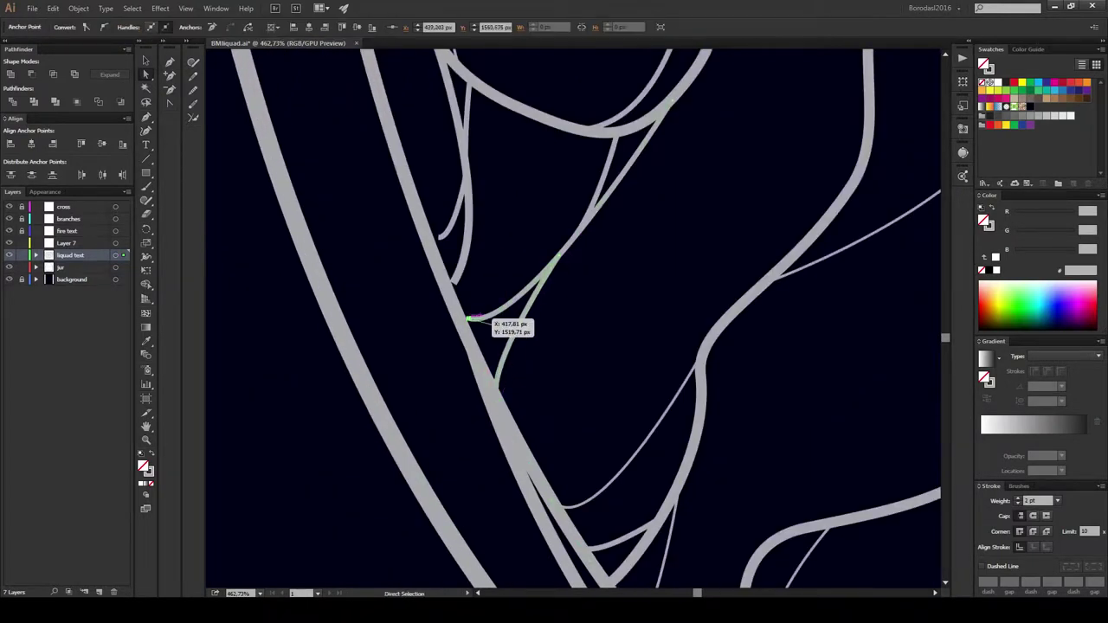
{"action": "left_click_drag", "start_coordinate": [439, 242], "coordinate": [438, 243]}
{"action": "scroll", "coordinate": [519, 347], "scroll_direction": "down", "scroll_amount": 5}
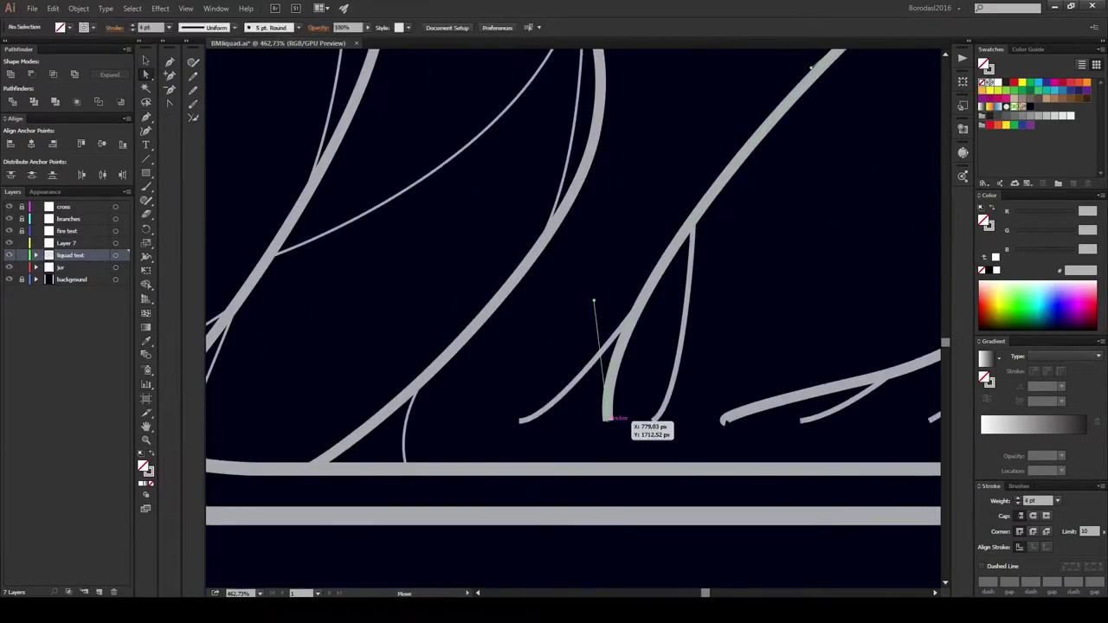
Step: Select the thin stroke's anchors and move its end down-left onto the branch
{"action": "left_click", "coordinate": [603, 467]}
{"action": "left_click", "coordinate": [692, 218]}
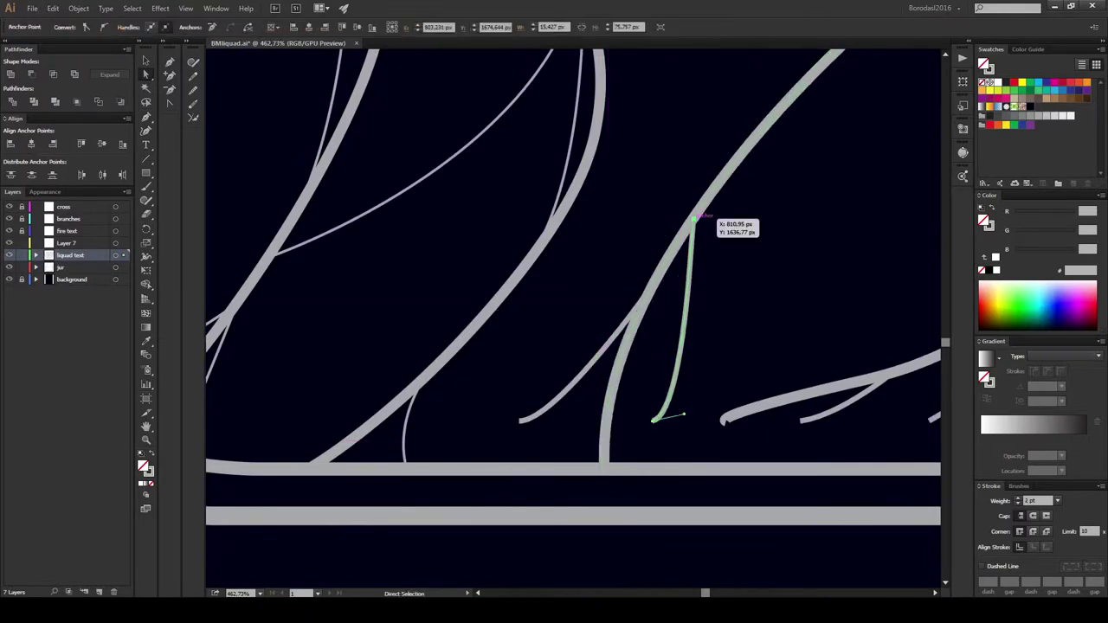
{"action": "scroll", "coordinate": [571, 346], "scroll_direction": "right", "scroll_amount": 5}
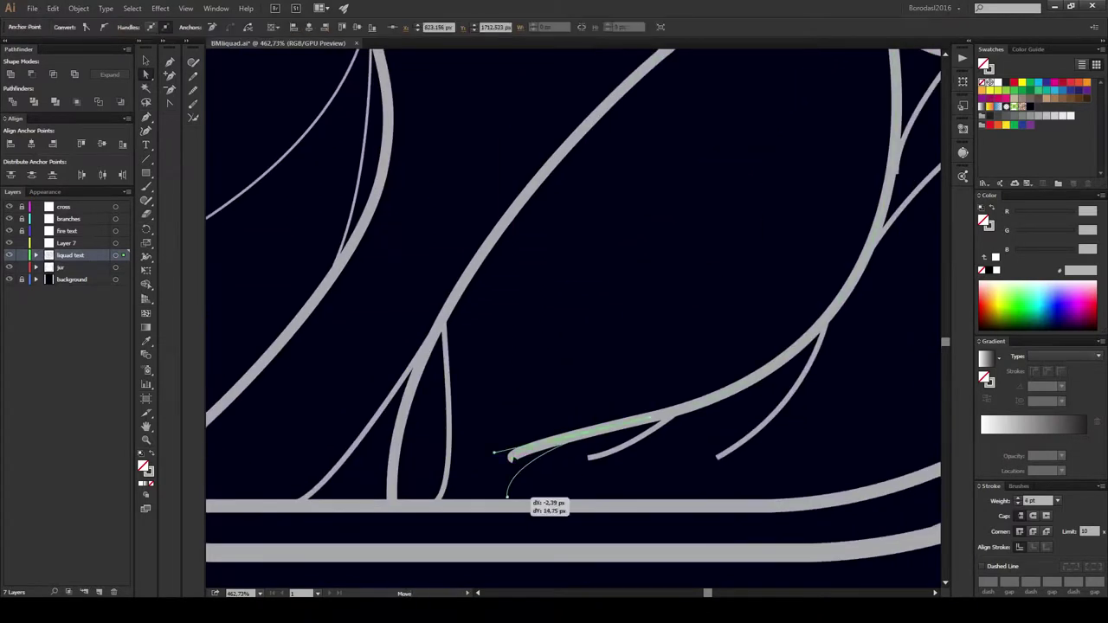
{"action": "left_click", "coordinate": [510, 501]}
{"action": "left_click_drag", "start_coordinate": [822, 325], "coordinate": [810, 350]}
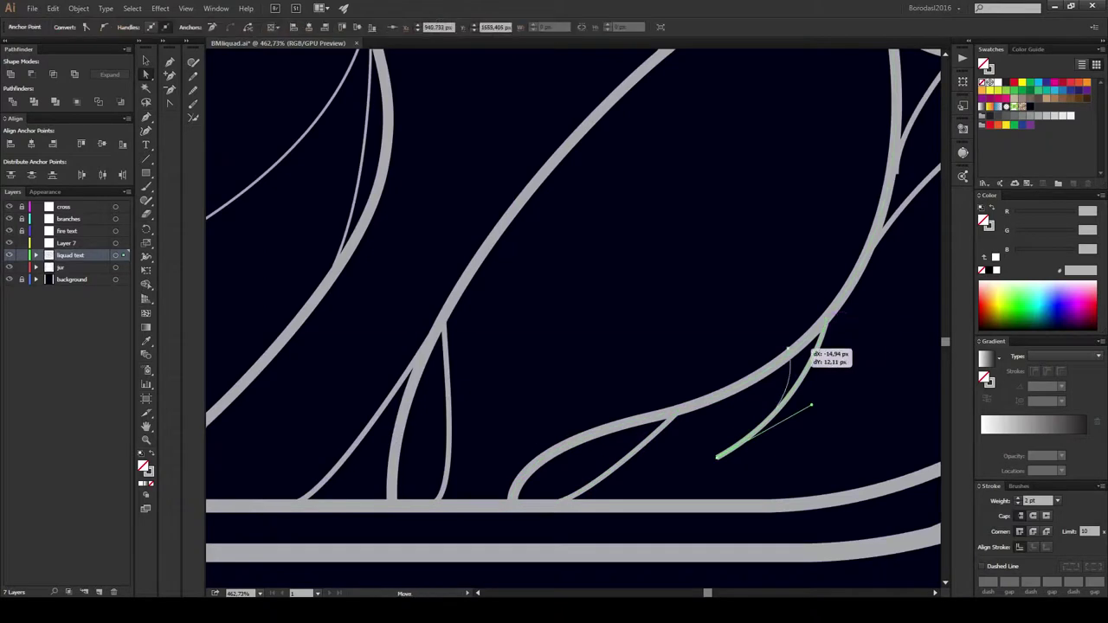
{"action": "scroll", "coordinate": [759, 448], "scroll_direction": "right", "scroll_amount": 5}
{"action": "scroll", "coordinate": [606, 346], "scroll_direction": "down", "scroll_amount": 3}
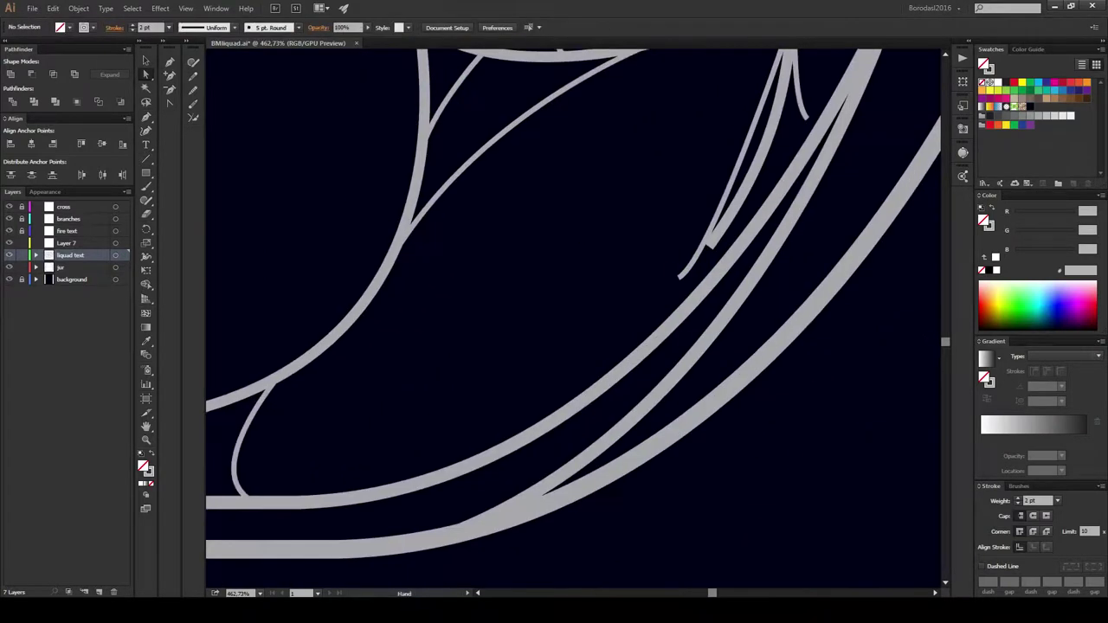
{"action": "scroll", "coordinate": [606, 346], "scroll_direction": "up", "scroll_amount": 3}
Step: Bend the thin stroke into a clean curve along the rim, then deselect
{"action": "mouse_move", "coordinate": [602, 352]}
{"action": "left_mouse_down"}
{"action": "mouse_move", "coordinate": [620, 391]}
{"action": "mouse_move", "coordinate": [579, 394]}
{"action": "mouse_move", "coordinate": [618, 416]}
{"action": "left_mouse_up"}
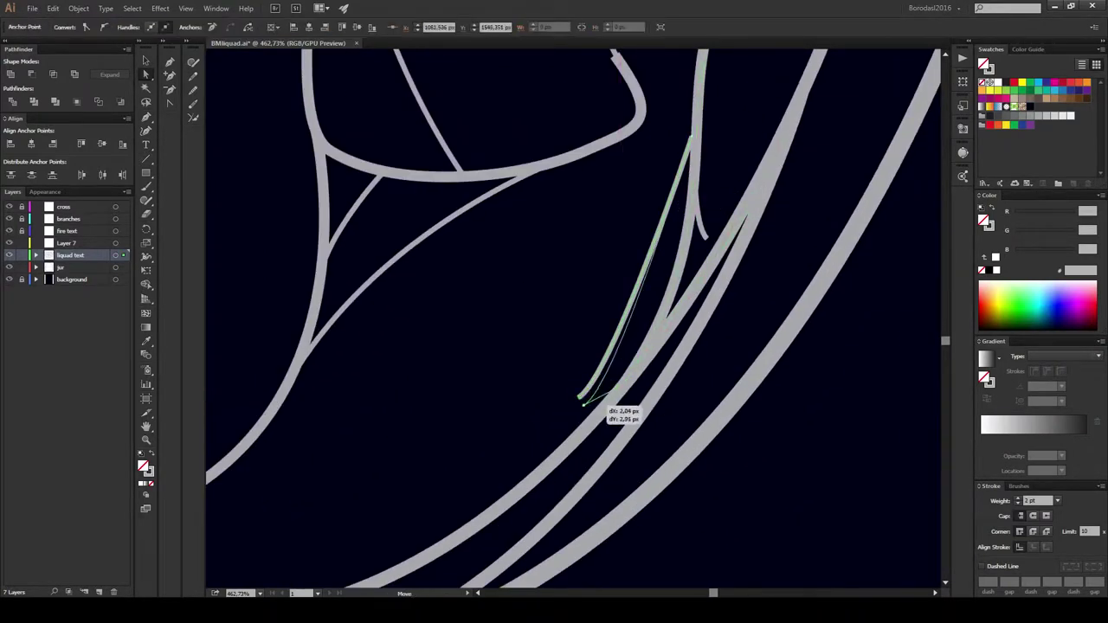
{"action": "scroll", "coordinate": [618, 415], "scroll_direction": "up", "scroll_amount": 5}
{"action": "scroll", "coordinate": [578, 481], "scroll_direction": "down", "scroll_amount": 4}
{"action": "left_click_drag", "start_coordinate": [578, 482], "coordinate": [641, 377]}
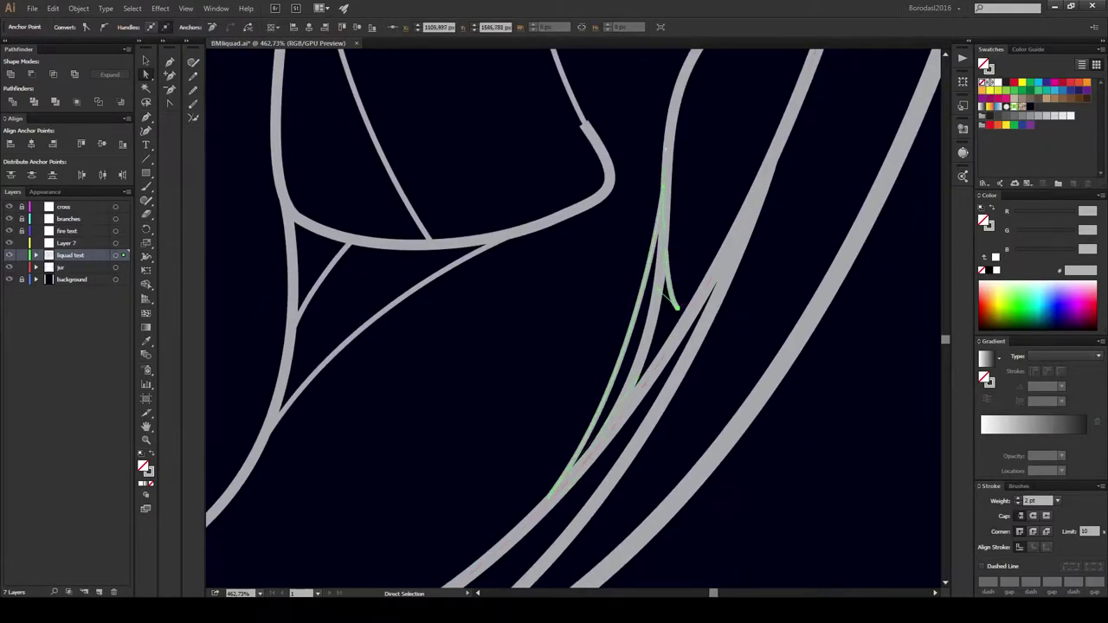
{"action": "key", "text": "ctrl+shift+a"}
{"action": "scroll", "coordinate": [572, 320], "scroll_direction": "down", "scroll_amount": 5}
{"action": "scroll", "coordinate": [572, 320], "scroll_direction": "down", "scroll_amount": 5}
Step: Start a grey Pen shape with curved points around the U-shaped strand's left branch
{"action": "key", "text": "p"}
{"action": "left_click_drag", "start_coordinate": [689, 174], "coordinate": [642, 219]}
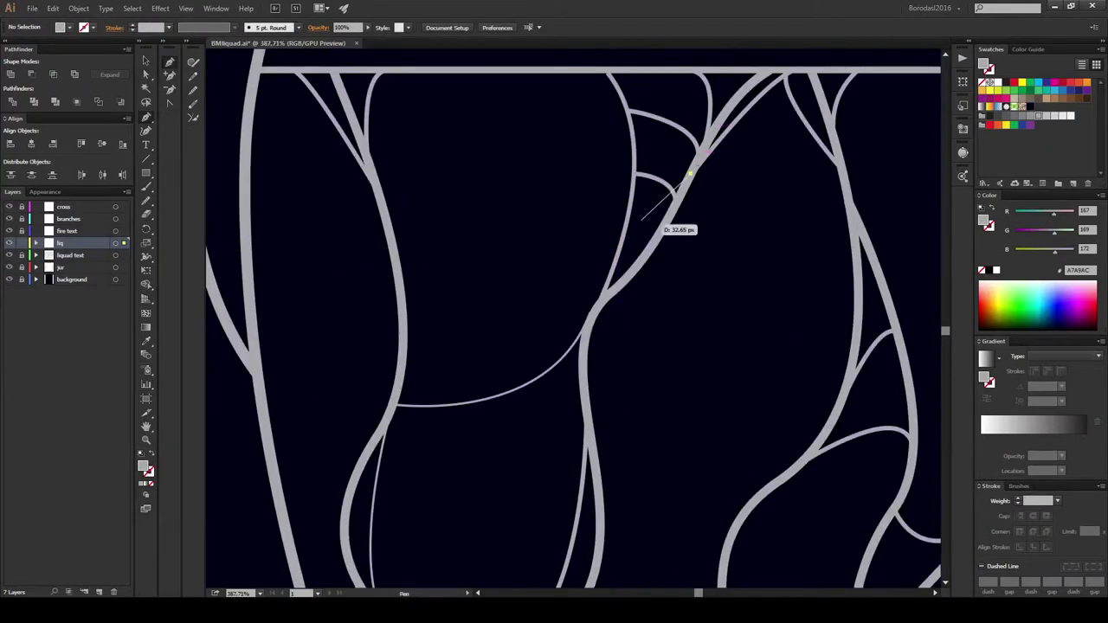
{"action": "left_click_drag", "start_coordinate": [568, 289], "coordinate": [569, 421]}
{"action": "scroll", "coordinate": [569, 421], "scroll_direction": "down", "scroll_amount": 3}
{"action": "left_click_drag", "start_coordinate": [561, 465], "coordinate": [455, 459]}
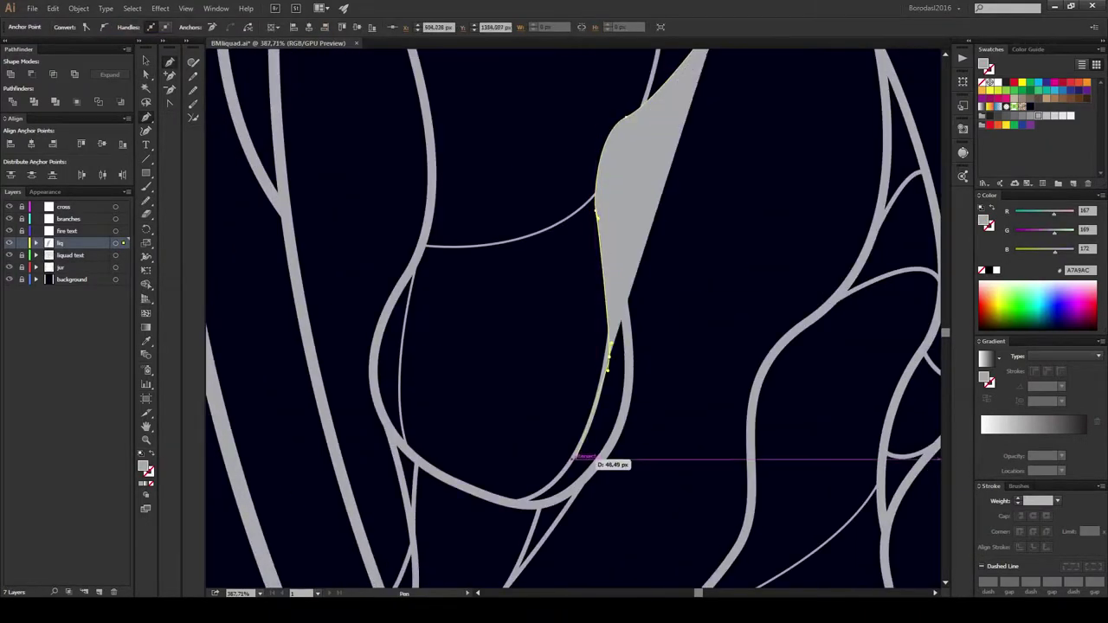
{"action": "left_click_drag", "start_coordinate": [396, 366], "coordinate": [453, 185]}
{"action": "scroll", "coordinate": [453, 185], "scroll_direction": "up", "scroll_amount": 3}
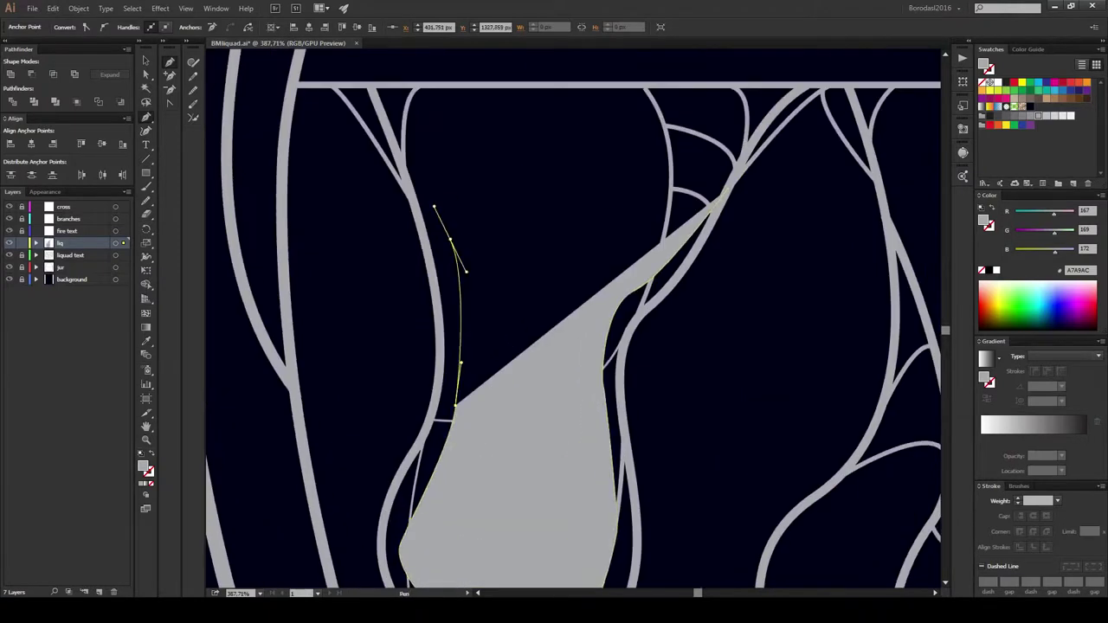
{"action": "mouse_move", "coordinate": [441, 242]}
{"action": "left_mouse_down"}
{"action": "mouse_move", "coordinate": [407, 163]}
{"action": "mouse_move", "coordinate": [420, 444]}
{"action": "left_mouse_up"}
{"action": "scroll", "coordinate": [420, 445], "scroll_direction": "down", "scroll_amount": 5}
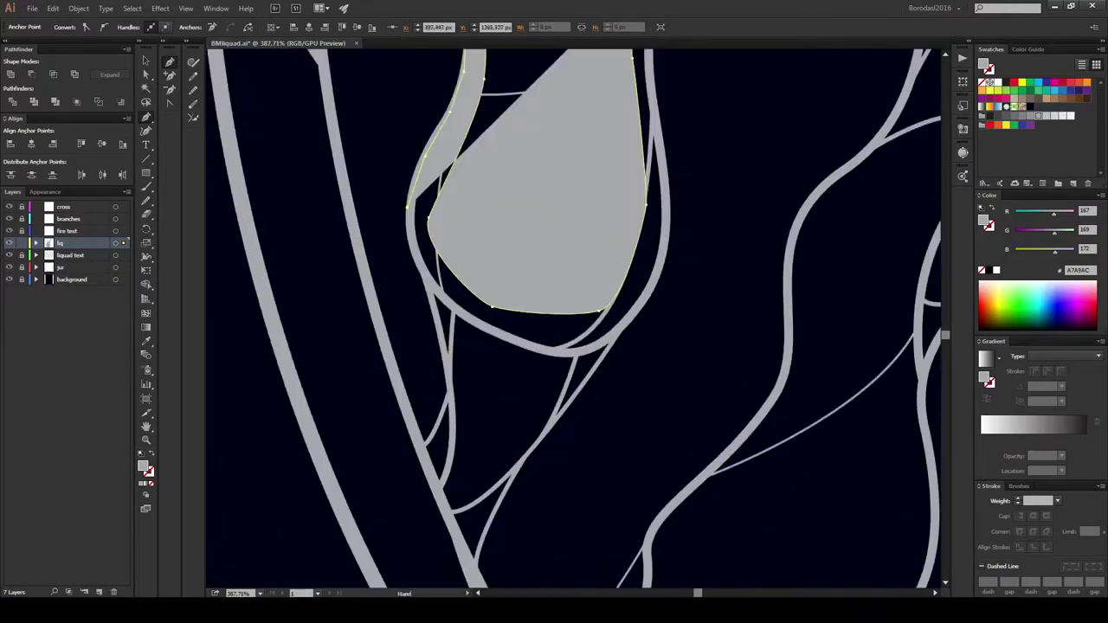
{"action": "left_click_drag", "start_coordinate": [492, 307], "coordinate": [494, 336]}
Step: Add points along the strand's bottom and right side, closing the grey shape at its start
{"action": "left_click", "coordinate": [564, 351]}
{"action": "left_click", "coordinate": [593, 346]}
{"action": "left_click", "coordinate": [628, 320]}
{"action": "left_click", "coordinate": [651, 282]}
{"action": "left_click", "coordinate": [662, 247]}
{"action": "left_click", "coordinate": [665, 209]}
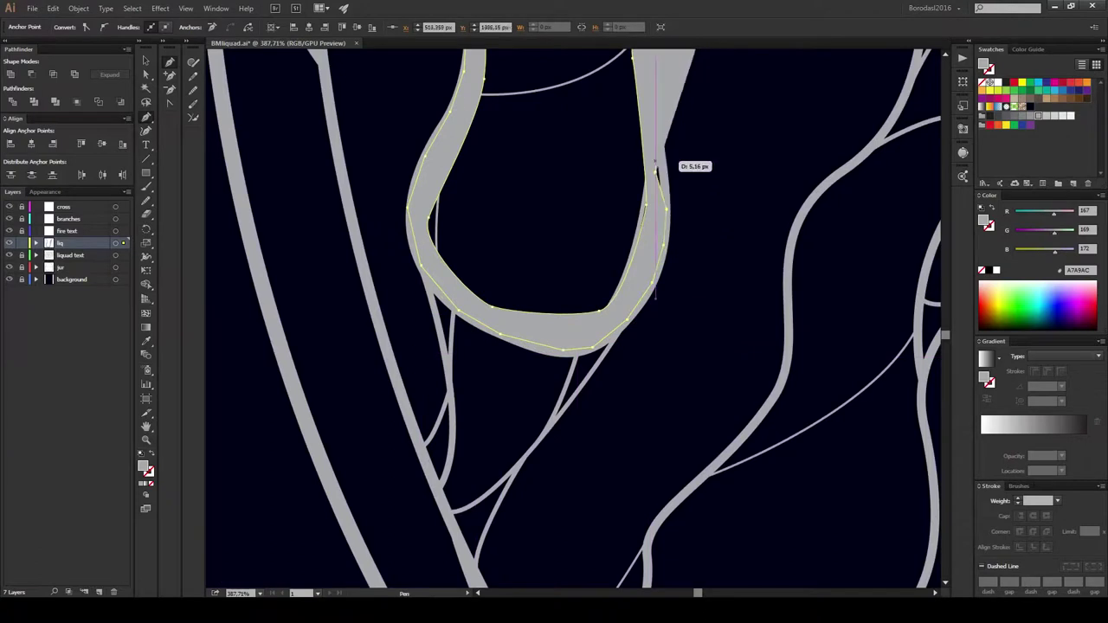
{"action": "scroll", "coordinate": [655, 129], "scroll_direction": "up", "scroll_amount": 5}
{"action": "left_click_drag", "start_coordinate": [625, 214], "coordinate": [671, 215]}
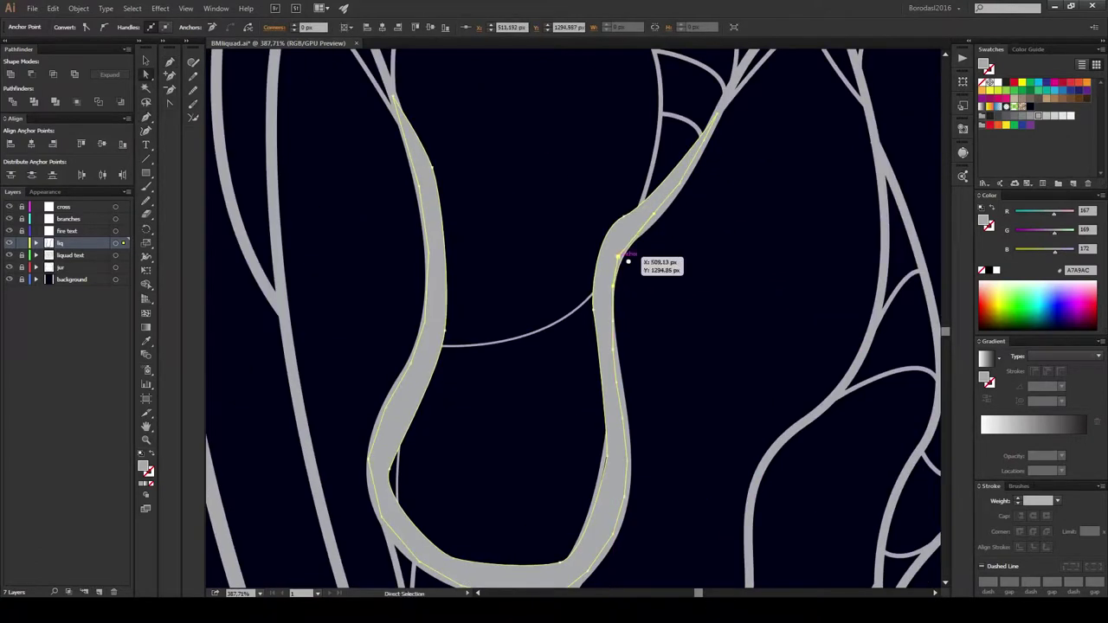
{"action": "scroll", "coordinate": [623, 250], "scroll_direction": "down", "scroll_amount": 3}
{"action": "left_click", "coordinate": [591, 430]}
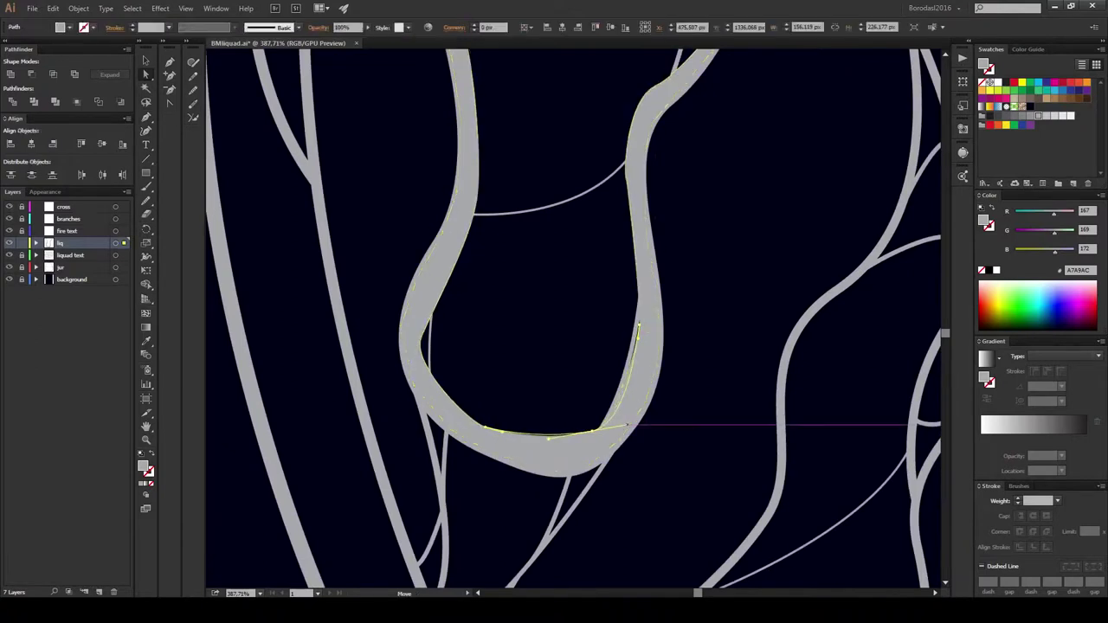
Step: Inspect the finished grey U-shape and neighbouring anchors, panning to the next strand area
{"action": "left_click", "coordinate": [592, 431], "text": "ctrl"}
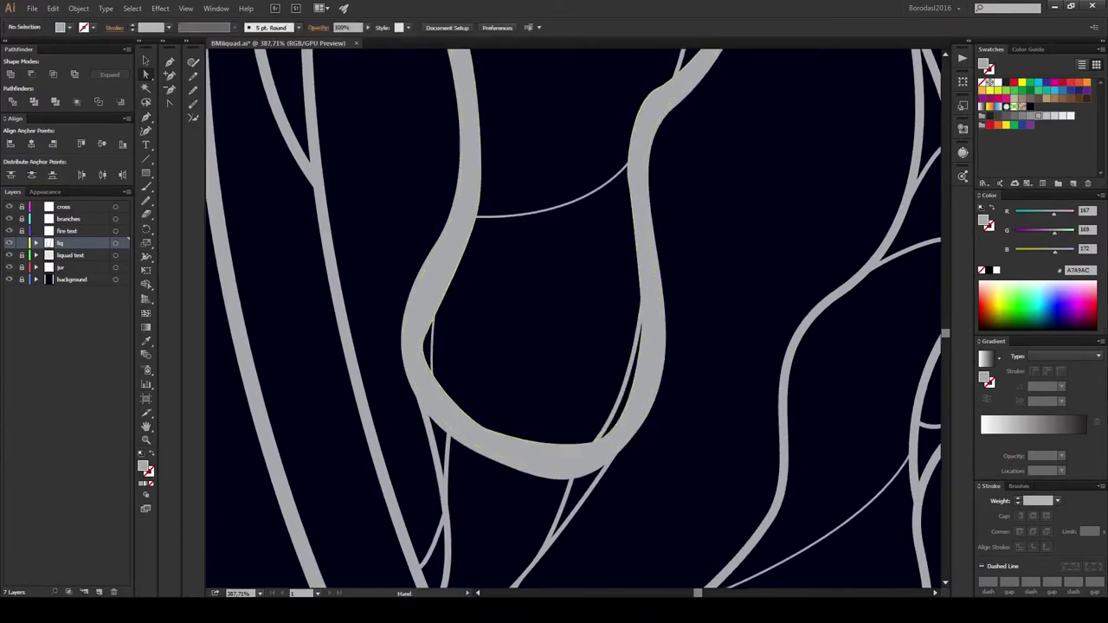
{"action": "scroll", "coordinate": [588, 324], "scroll_direction": "up", "scroll_amount": 2}
{"action": "scroll", "coordinate": [589, 323], "scroll_direction": "left", "scroll_amount": 2}
{"action": "left_click", "coordinate": [539, 156]}
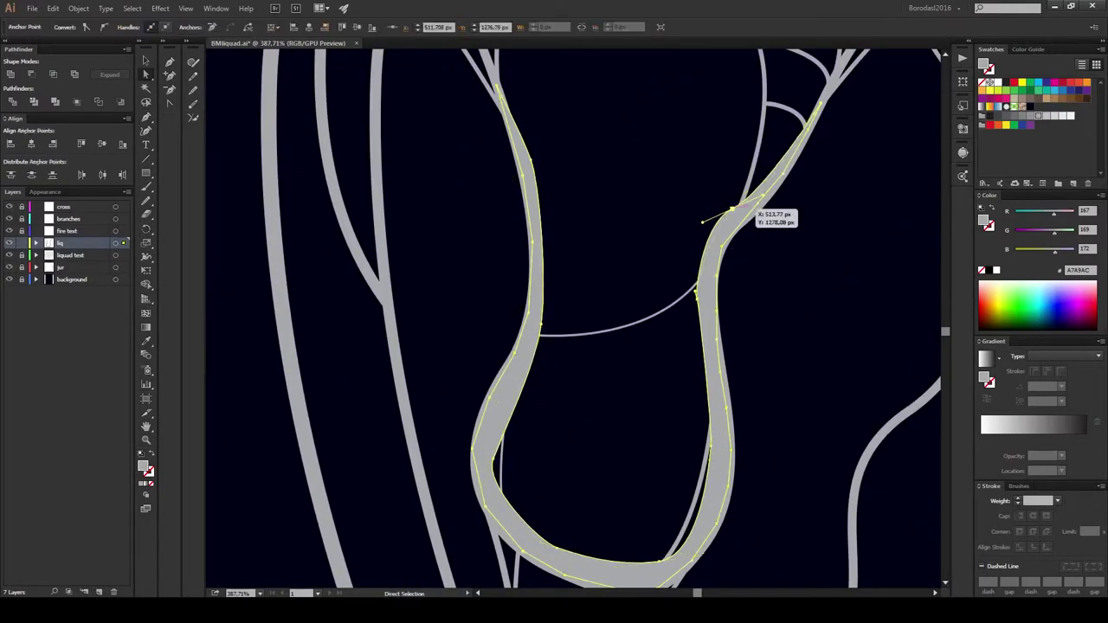
{"action": "key", "text": "ctrl+shift+a"}
{"action": "left_click_drag", "start_coordinate": [704, 218], "coordinate": [592, 75]}
{"action": "left_click", "coordinate": [324, 321]}
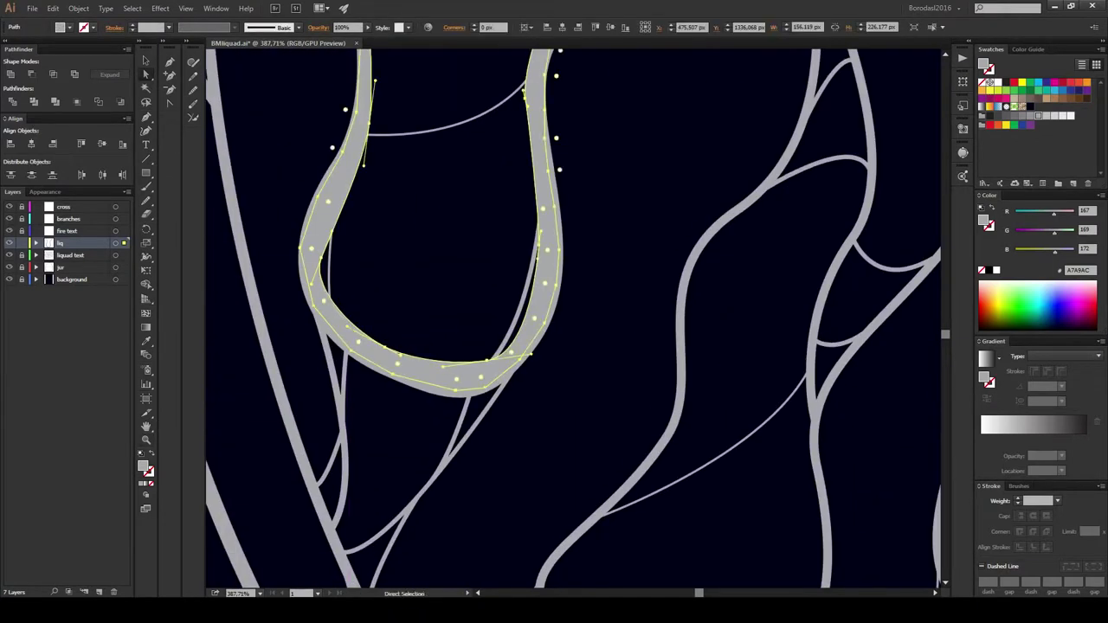
{"action": "key", "text": "ctrl+shift+a"}
{"action": "mouse_move", "coordinate": [675, 395]}
{"action": "left_mouse_down"}
{"action": "mouse_move", "coordinate": [516, 332]}
{"action": "mouse_move", "coordinate": [606, 217]}
{"action": "left_mouse_up"}
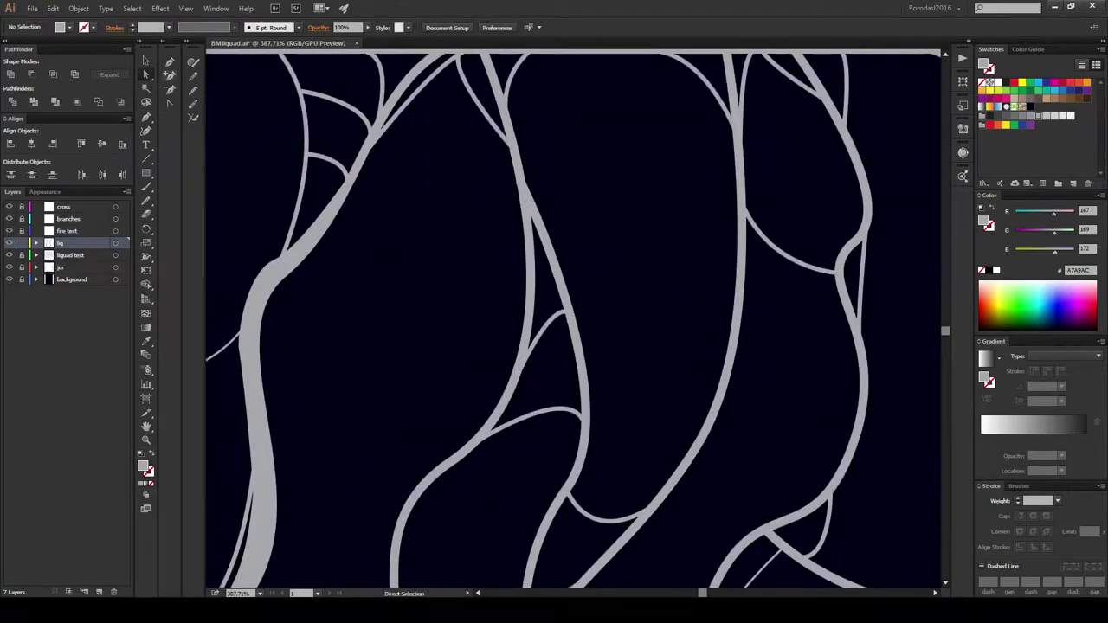
Step: Draw a tapered grey shape down one strand and adjust its top point
{"action": "left_click", "coordinate": [517, 167]}
{"action": "left_click_drag", "start_coordinate": [499, 363], "coordinate": [480, 391]}
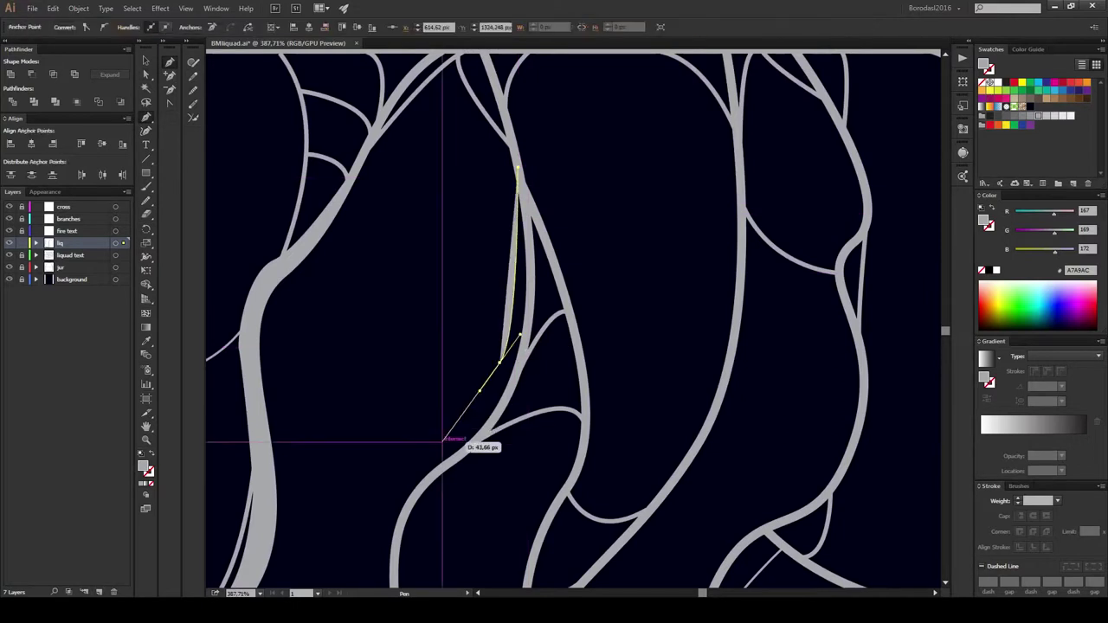
{"action": "left_click_drag", "start_coordinate": [387, 519], "coordinate": [386, 569]}
{"action": "left_click", "coordinate": [405, 530]}
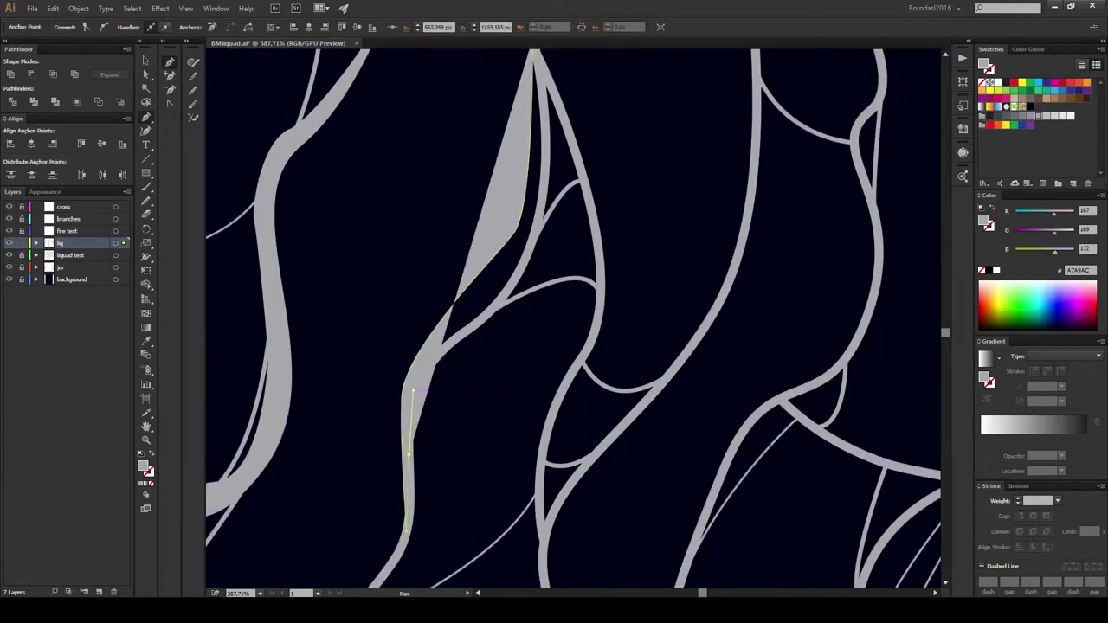
{"action": "scroll", "coordinate": [564, 74], "scroll_direction": "up", "scroll_amount": 2}
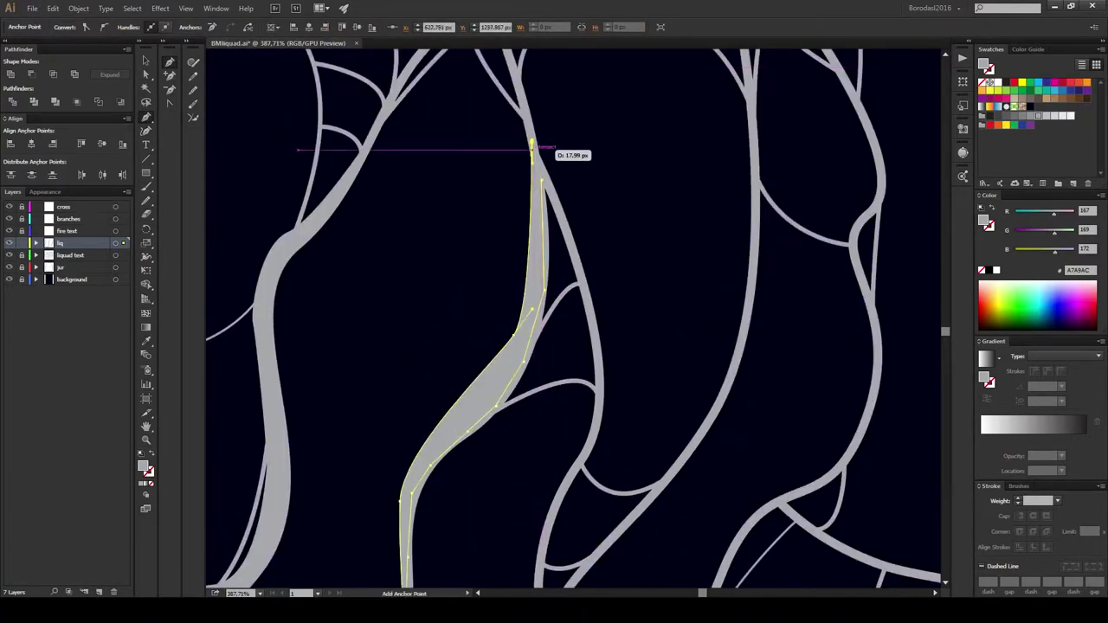
{"action": "left_click", "coordinate": [531, 138], "text": "ctrl"}
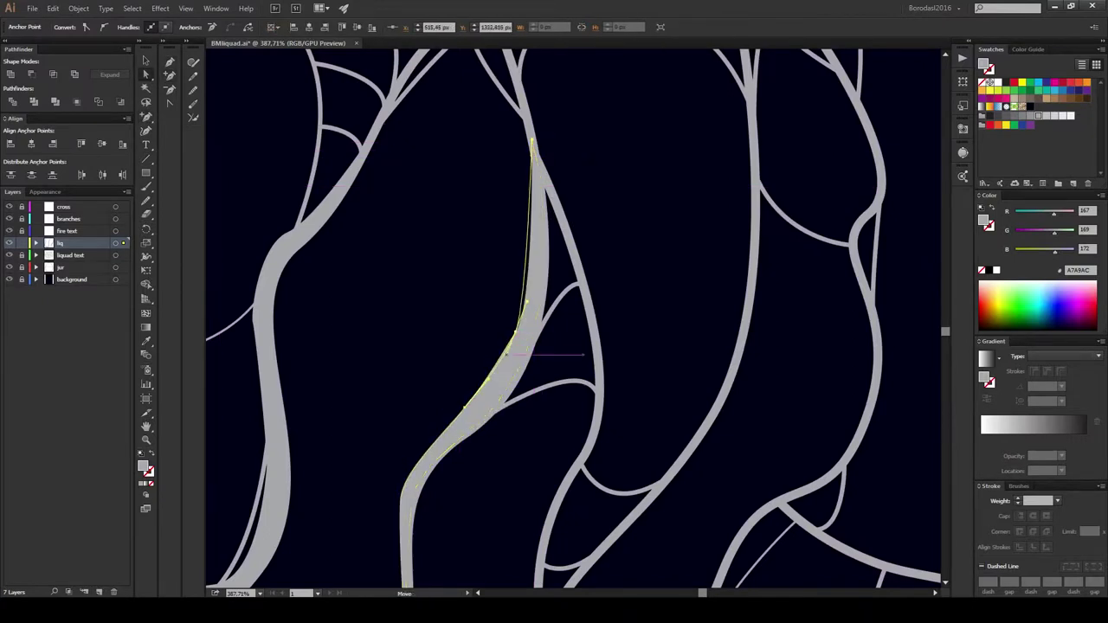
{"action": "left_click_drag", "start_coordinate": [571, 390], "coordinate": [572, 242]}
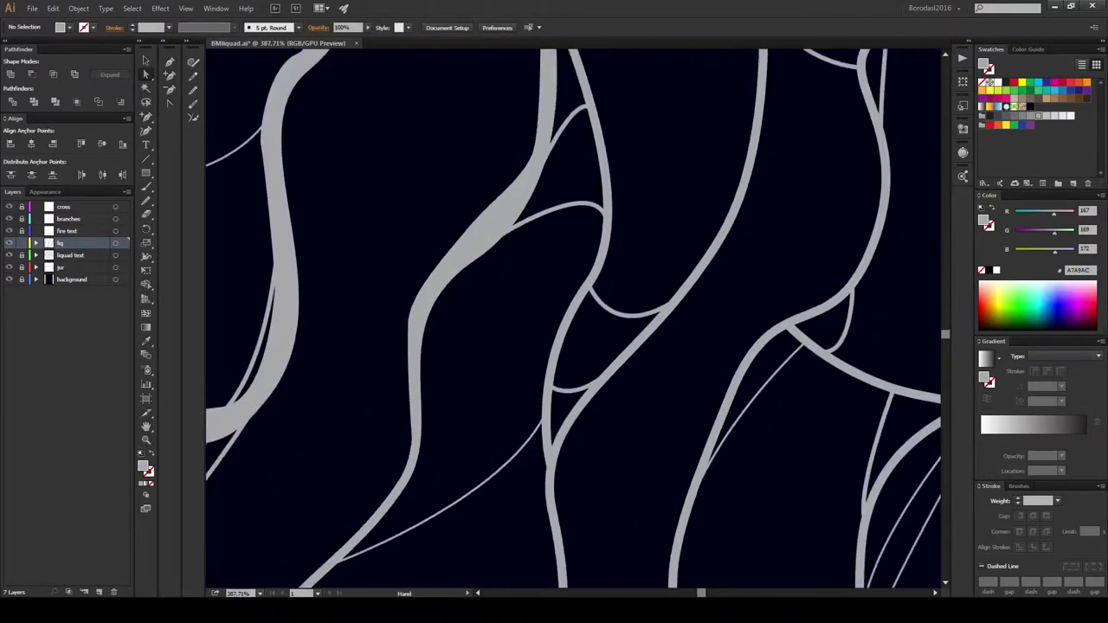
Step: Draw a second long curved grey shape along the diagonal mid-jar strand, then deselect and zoom out
{"action": "left_click", "coordinate": [459, 108]}
{"action": "left_click_drag", "start_coordinate": [545, 326], "coordinate": [538, 362]}
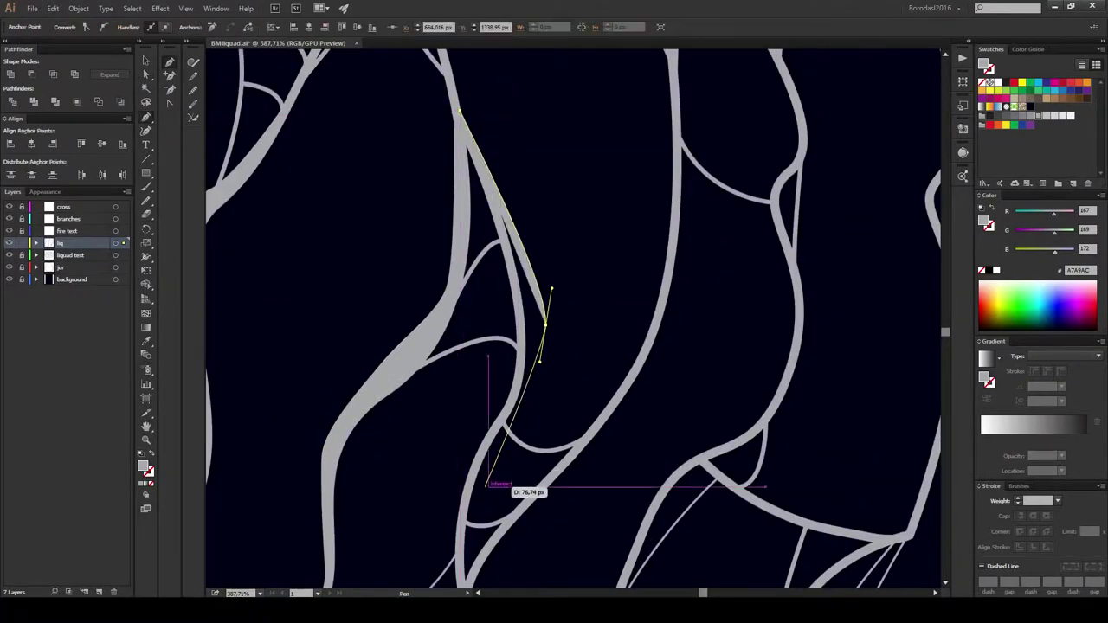
{"action": "mouse_move", "coordinate": [487, 485]}
{"action": "left_mouse_down"}
{"action": "mouse_move", "coordinate": [474, 544]}
{"action": "mouse_move", "coordinate": [539, 458]}
{"action": "left_mouse_up"}
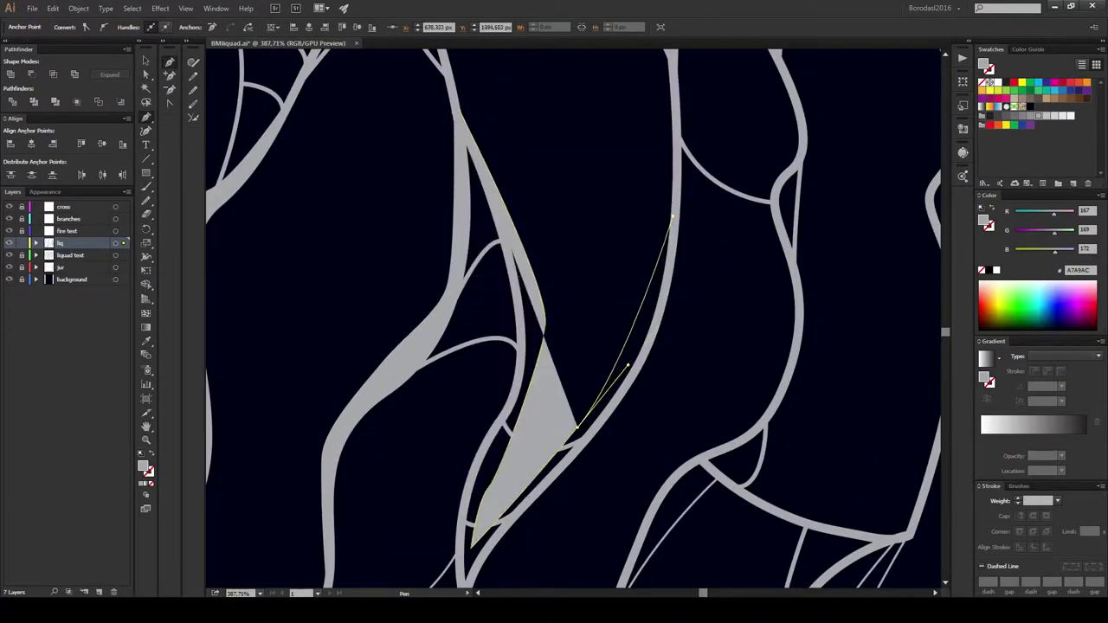
{"action": "left_click_drag", "start_coordinate": [672, 216], "coordinate": [703, 165]}
{"action": "left_click_drag", "start_coordinate": [645, 351], "coordinate": [686, 353]}
{"action": "mouse_move", "coordinate": [593, 428]}
{"action": "left_mouse_down"}
{"action": "mouse_move", "coordinate": [542, 490]}
{"action": "mouse_move", "coordinate": [582, 377]}
{"action": "left_mouse_up"}
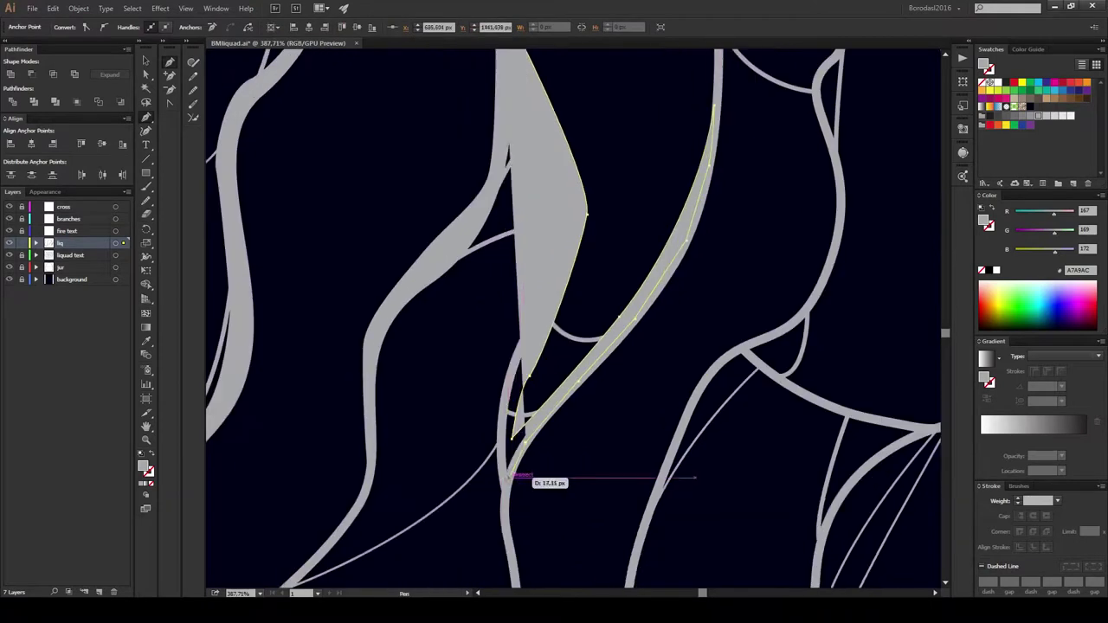
{"action": "left_click_drag", "start_coordinate": [502, 474], "coordinate": [529, 377]}
{"action": "mouse_move", "coordinate": [537, 318]}
{"action": "left_mouse_down"}
{"action": "mouse_move", "coordinate": [586, 213]}
{"action": "mouse_move", "coordinate": [564, 180]}
{"action": "left_mouse_up"}
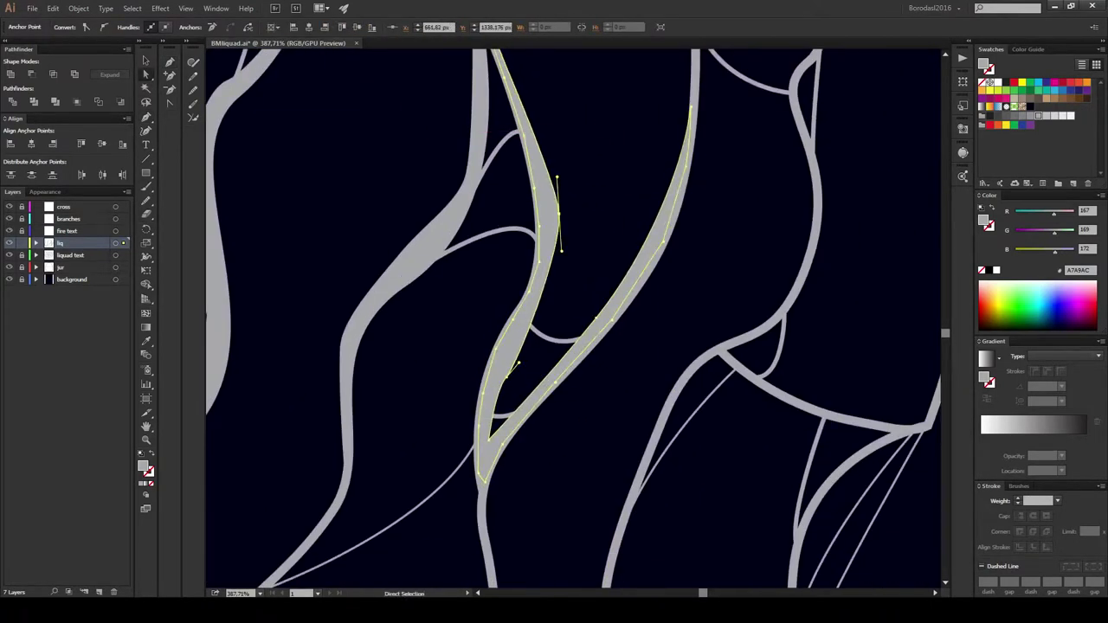
{"action": "key", "text": "ctrl+shift+a"}
{"action": "key", "text": "ctrl+minus"}
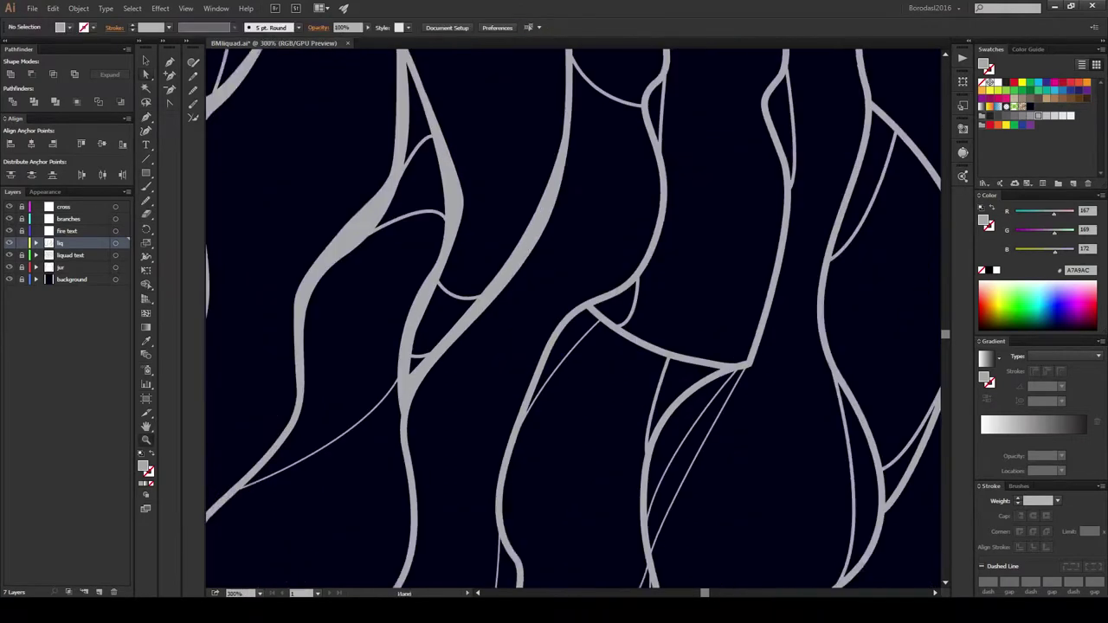
Step: Draw a grey crescent liquid shape at the strand junction
{"action": "scroll", "coordinate": [779, 563], "scroll_direction": "up", "scroll_amount": 1}
{"action": "left_click", "coordinate": [465, 279]}
{"action": "left_click_drag", "start_coordinate": [545, 368], "coordinate": [567, 377]}
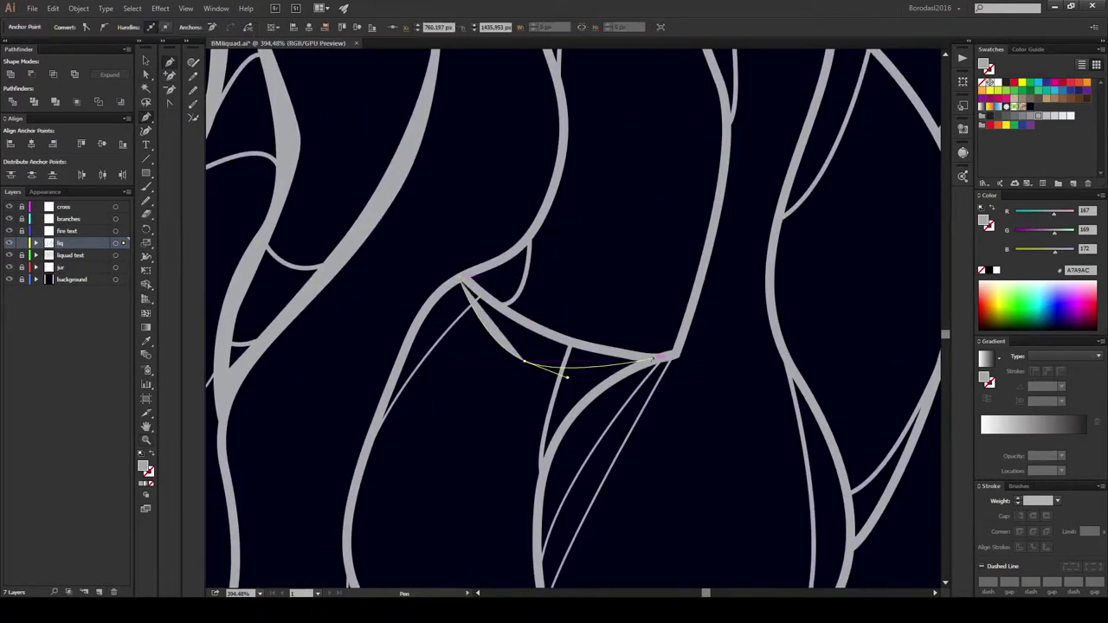
{"action": "left_click_drag", "start_coordinate": [673, 355], "coordinate": [649, 230]}
Step: Draw a closed grey tapered shape curving down the left strand, then deselect it
{"action": "left_click", "coordinate": [650, 230]}
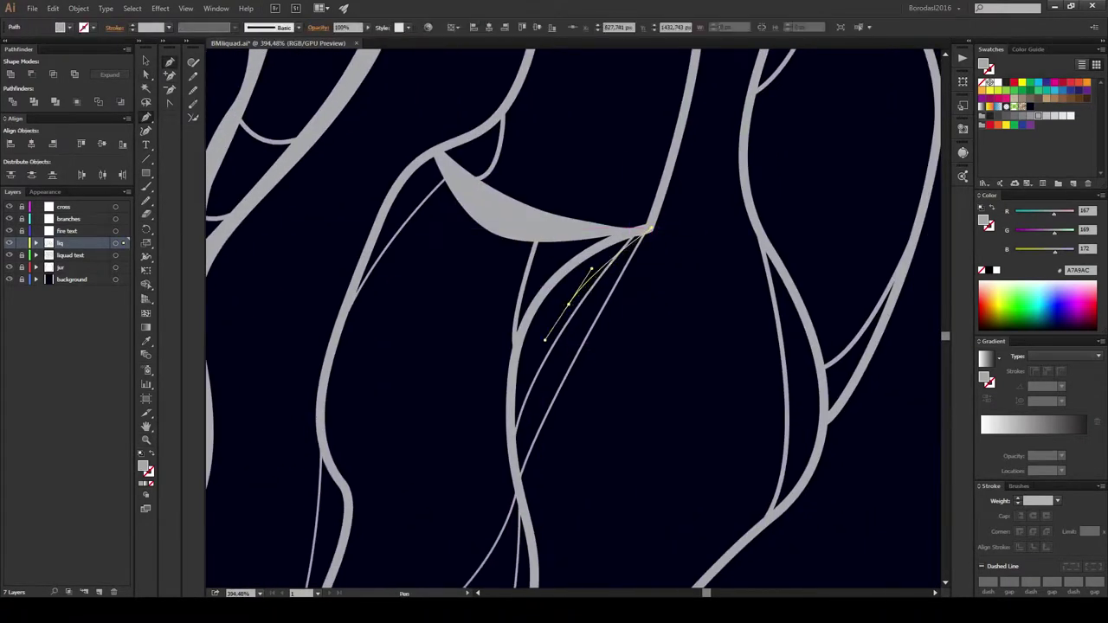
{"action": "mouse_move", "coordinate": [514, 446]}
{"action": "left_mouse_down"}
{"action": "mouse_move", "coordinate": [520, 478]}
{"action": "mouse_move", "coordinate": [692, 513]}
{"action": "left_mouse_up"}
{"action": "left_click_drag", "start_coordinate": [554, 202], "coordinate": [603, 192]}
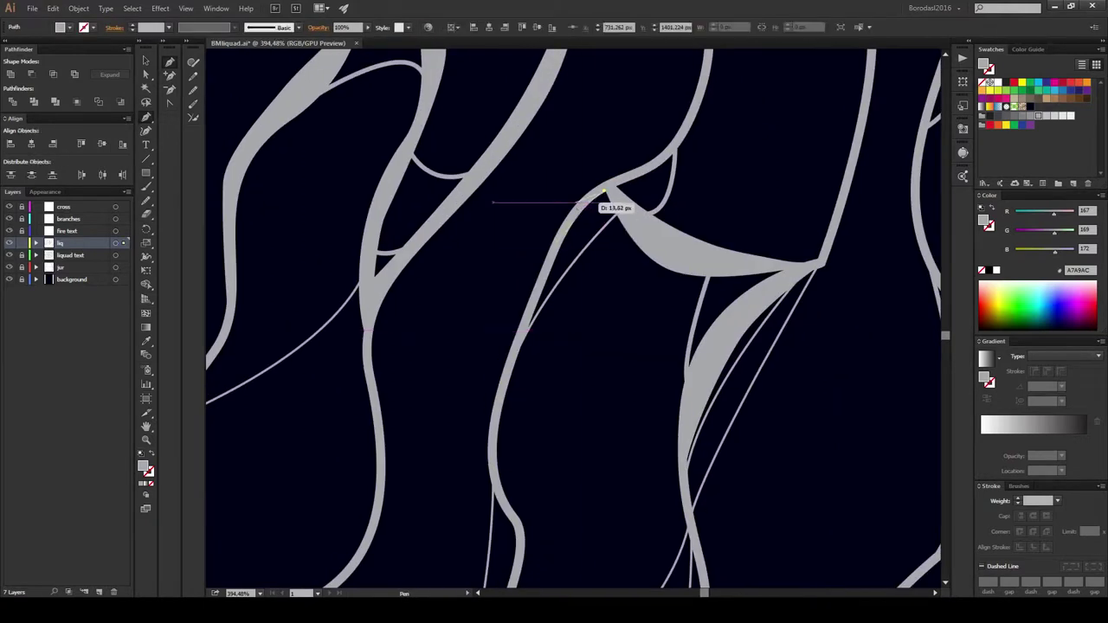
{"action": "left_click_drag", "start_coordinate": [532, 388], "coordinate": [519, 517]}
{"action": "left_click", "coordinate": [512, 502]}
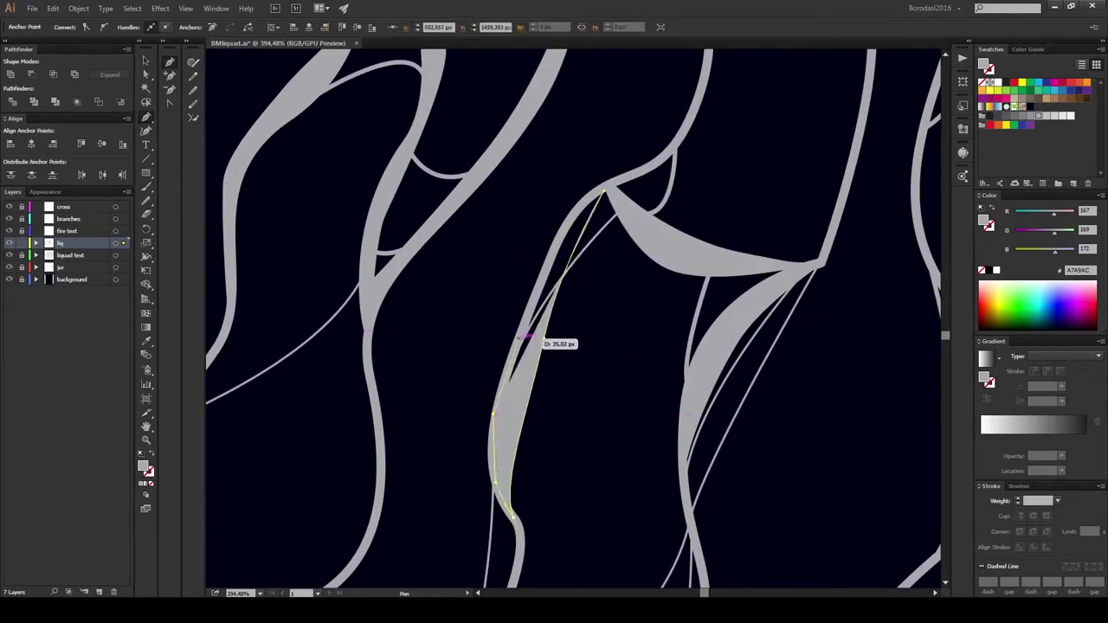
{"action": "key", "text": "v"}
{"action": "key", "text": "a"}
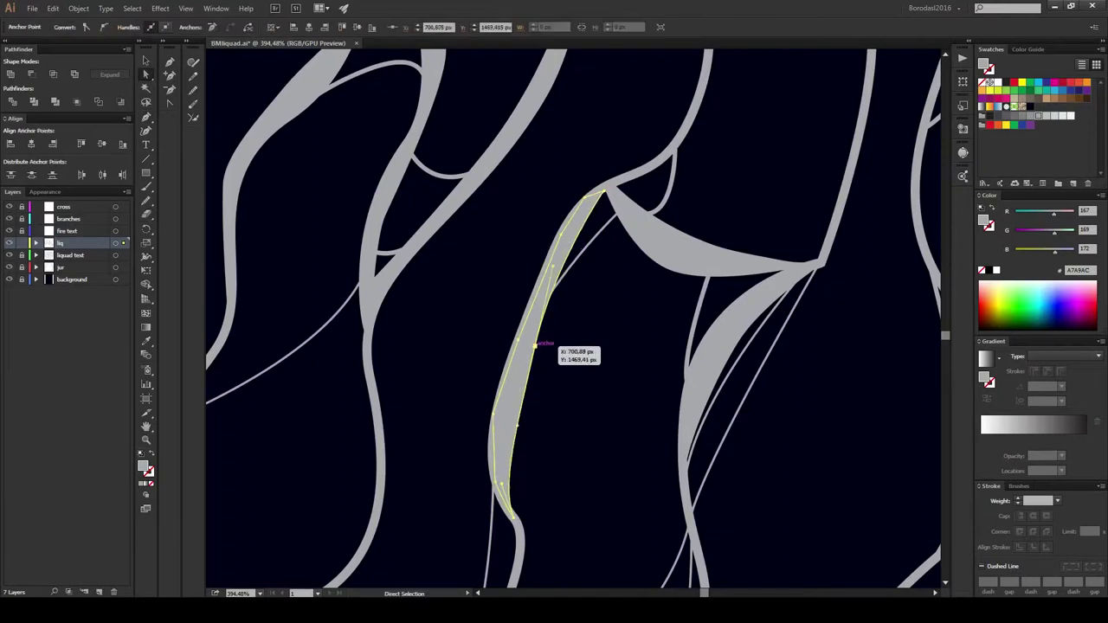
{"action": "left_click", "coordinate": [580, 355]}
Step: Add a tapered grey shape running down from the top of an upper strand
{"action": "left_click_drag", "start_coordinate": [617, 192], "coordinate": [509, 313]}
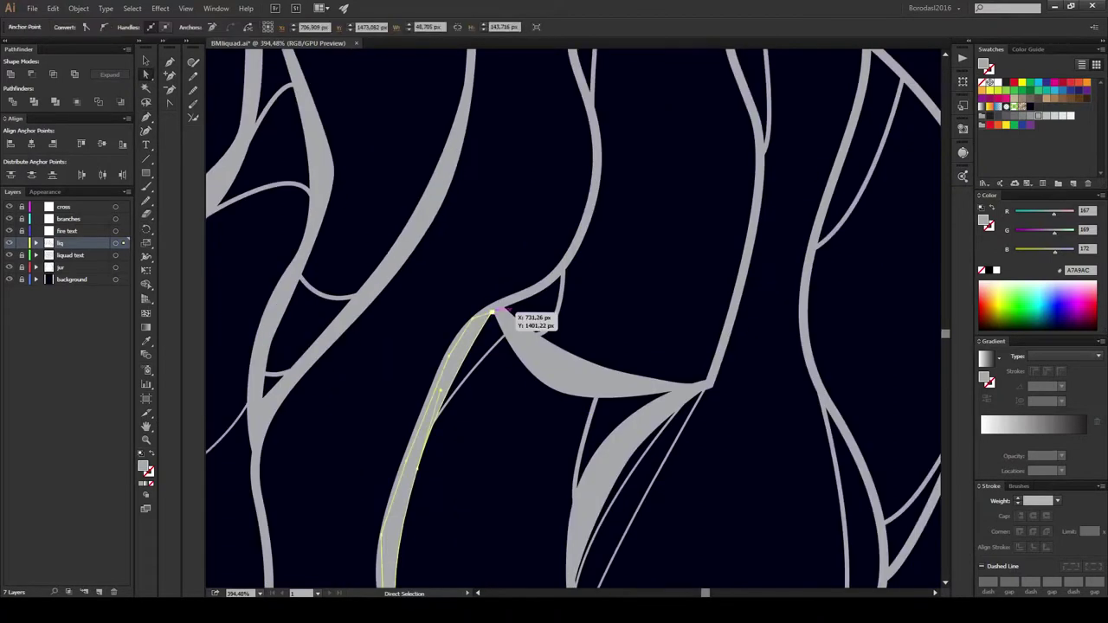
{"action": "left_click_drag", "start_coordinate": [611, 169], "coordinate": [459, 252]}
{"action": "key", "text": "p"}
{"action": "left_click", "coordinate": [421, 115]}
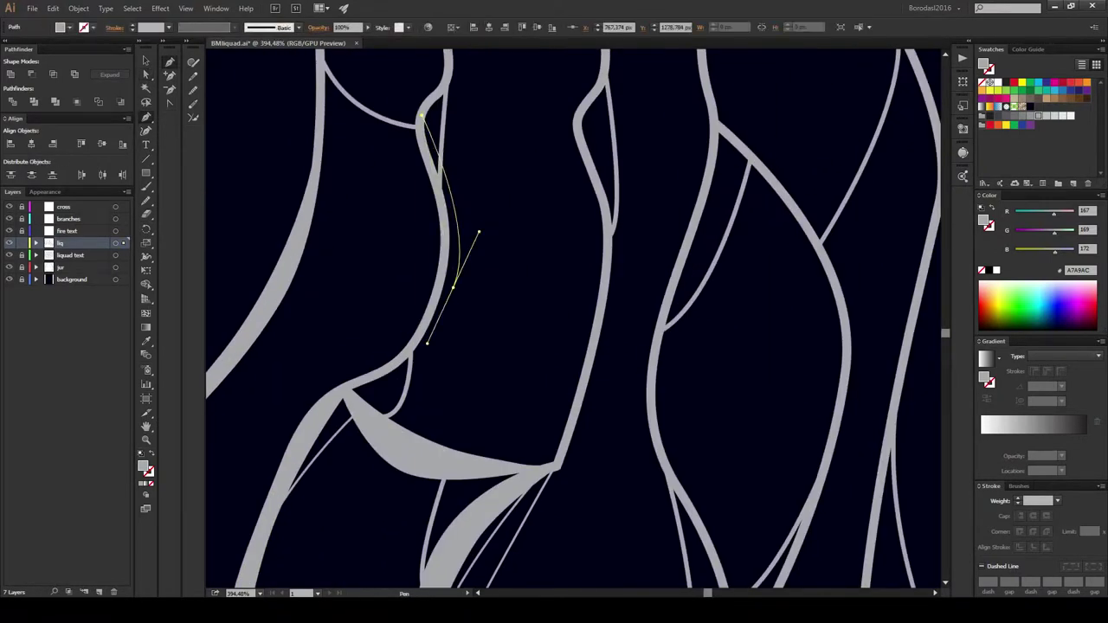
{"action": "left_click_drag", "start_coordinate": [427, 344], "coordinate": [439, 273]}
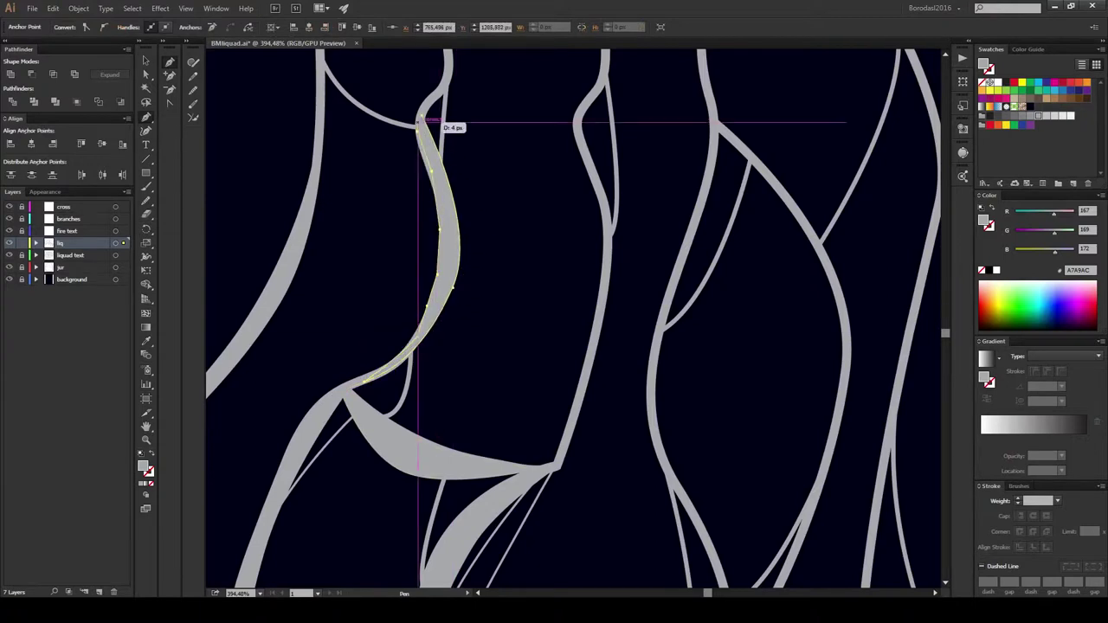
{"action": "left_click", "coordinate": [437, 275], "text": "ctrl"}
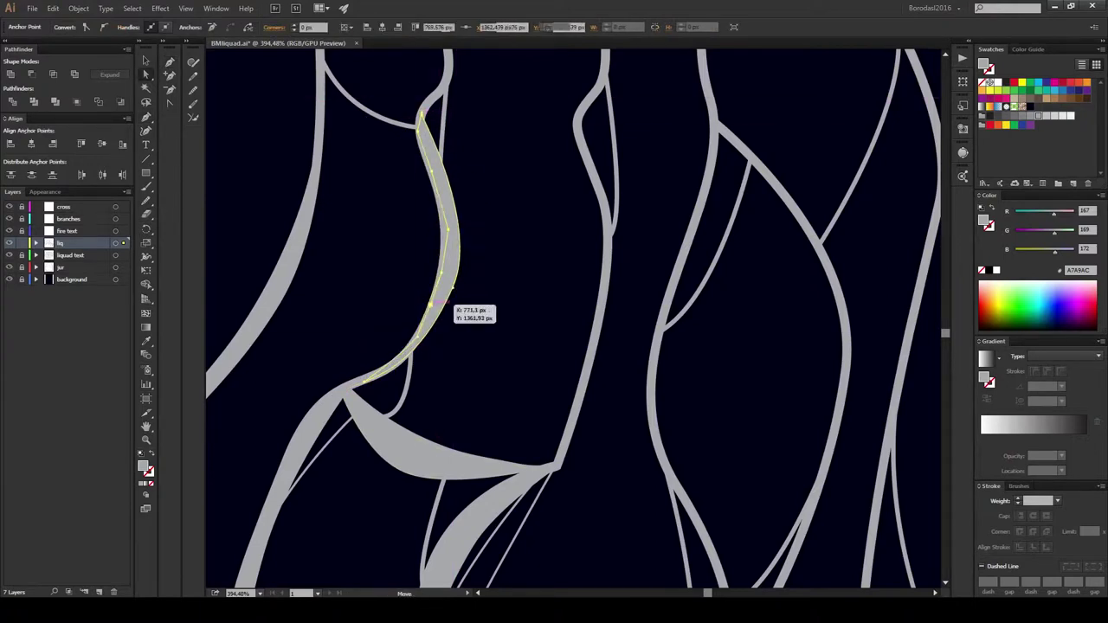
{"action": "key", "text": "ctrl+shift+a"}
Step: Fill the next strand with a tapered grey shape and reshape a crescent anchor
{"action": "left_click_drag", "start_coordinate": [616, 275], "coordinate": [608, 354]}
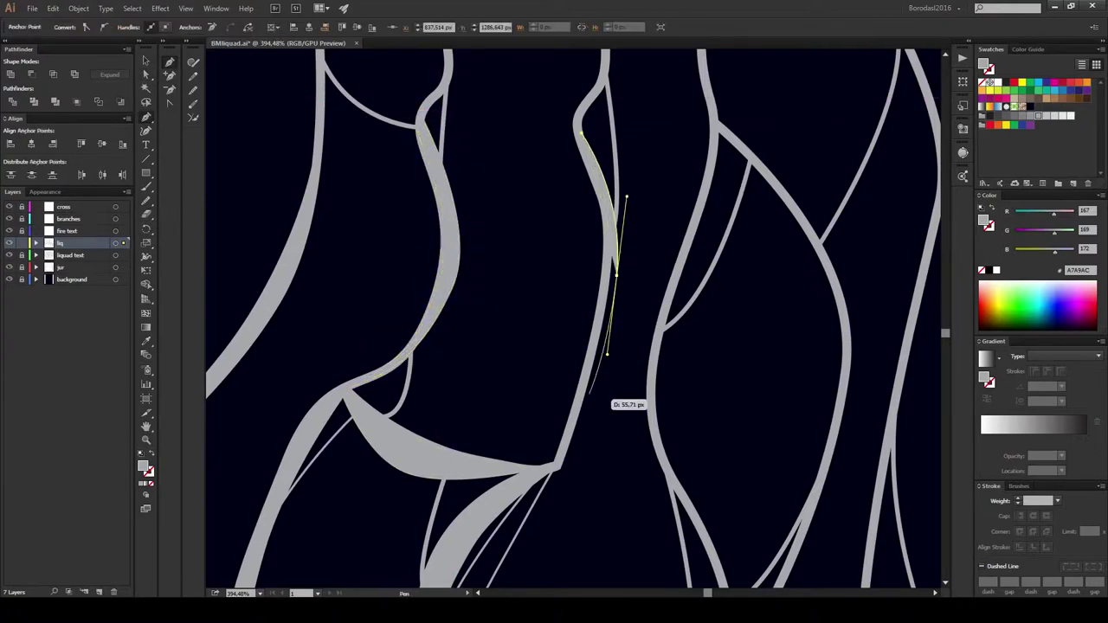
{"action": "left_click_drag", "start_coordinate": [557, 467], "coordinate": [594, 355]}
{"action": "key", "text": "ctrl+shift+a"}
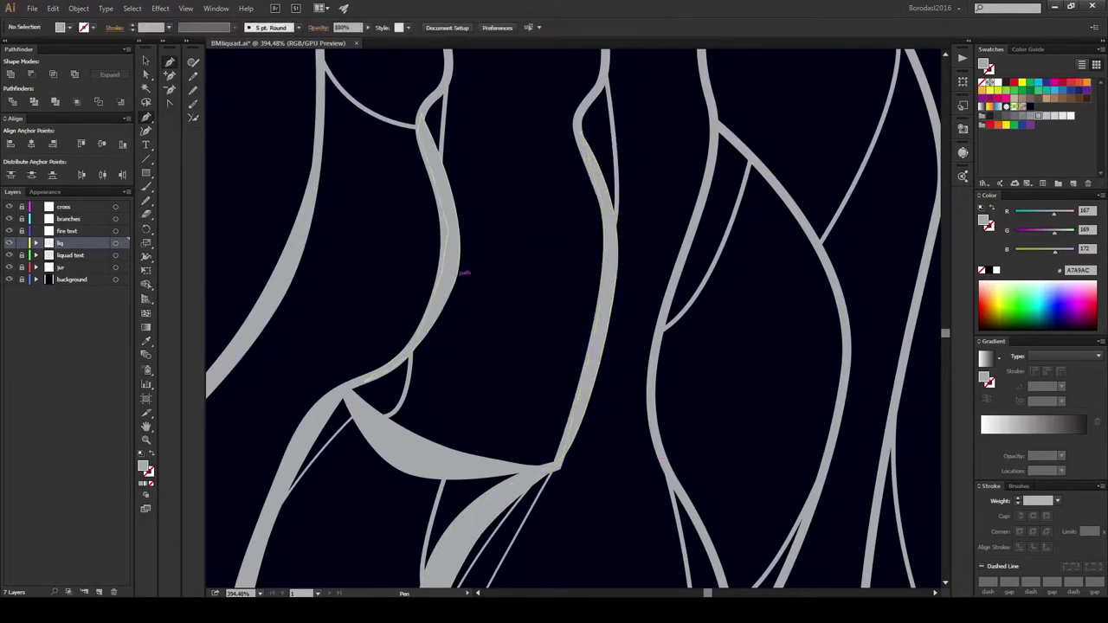
{"action": "key", "text": "a"}
{"action": "scroll", "coordinate": [571, 347], "scroll_direction": "down", "scroll_amount": 3}
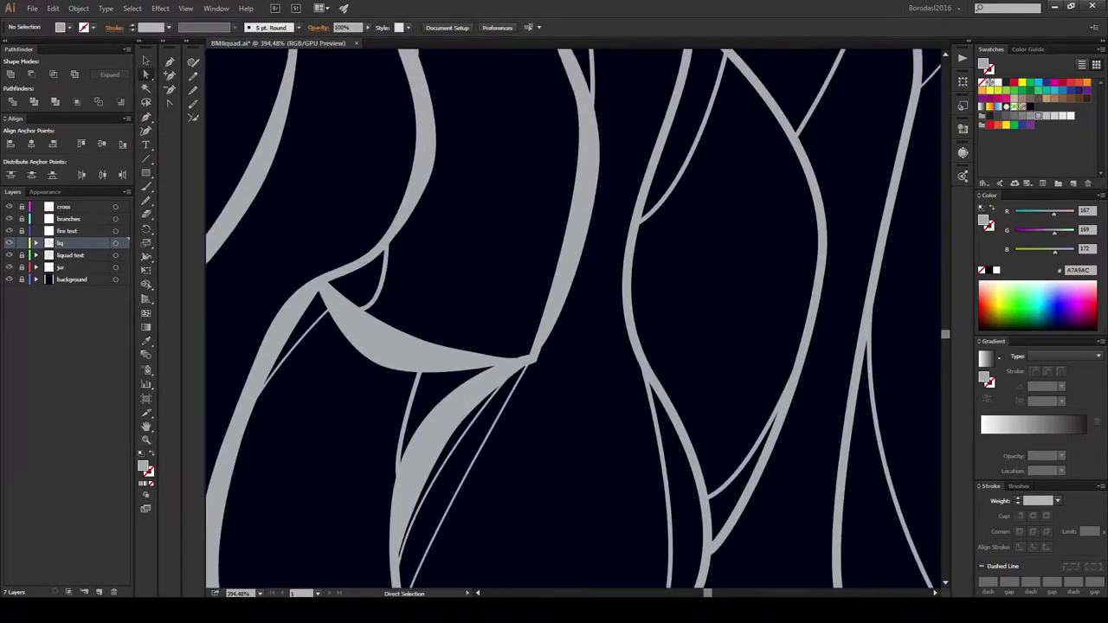
{"action": "left_click_drag", "start_coordinate": [379, 367], "coordinate": [389, 356]}
{"action": "key", "text": "ctrl+shift+a"}
Step: Draw a curved shape starting from another strand's top
{"action": "scroll", "coordinate": [571, 346], "scroll_direction": "down", "scroll_amount": 3}
{"action": "scroll", "coordinate": [571, 346], "scroll_direction": "down", "scroll_amount": 3}
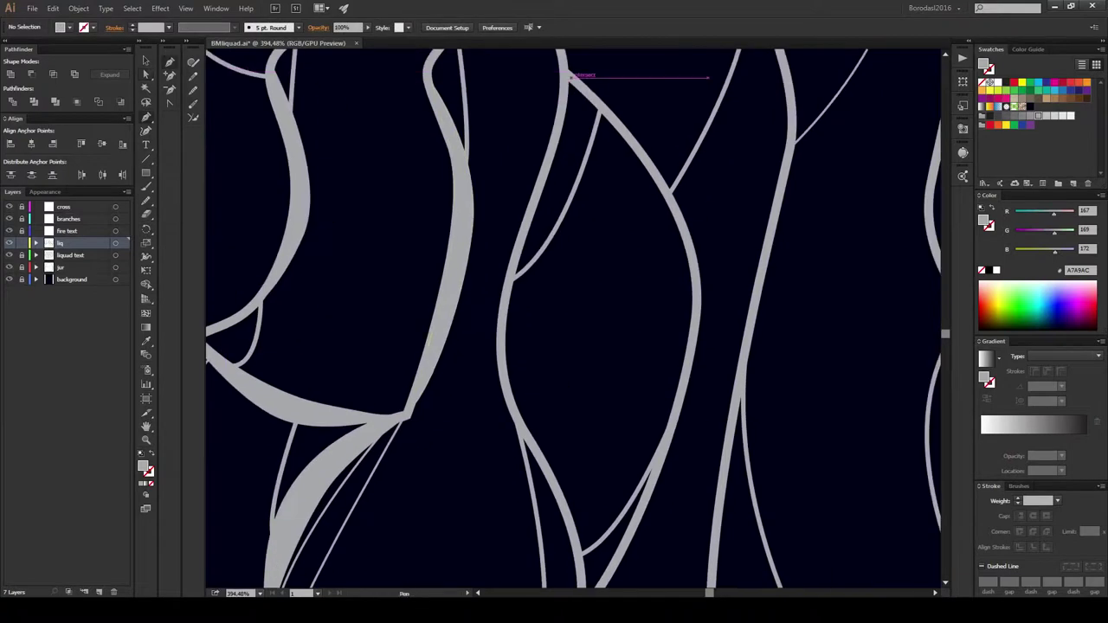
{"action": "key", "text": "p"}
{"action": "left_click", "coordinate": [567, 83]}
{"action": "left_click_drag", "start_coordinate": [530, 316], "coordinate": [529, 375]}
{"action": "scroll", "coordinate": [544, 327], "scroll_direction": "down", "scroll_amount": 3}
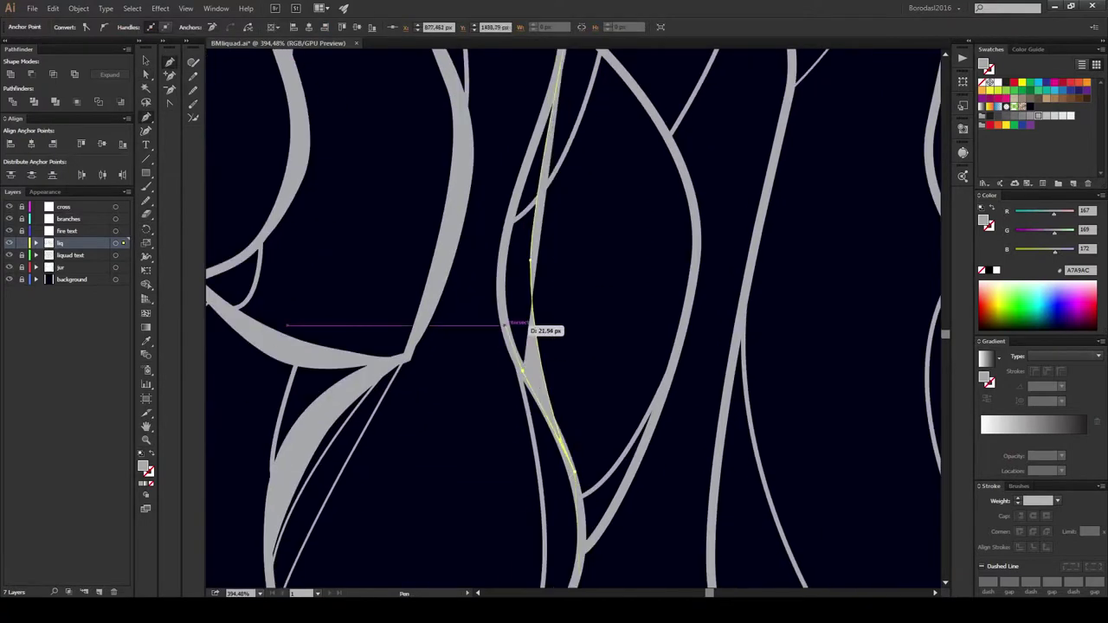
{"action": "scroll", "coordinate": [544, 327], "scroll_direction": "down", "scroll_amount": 3}
{"action": "scroll", "coordinate": [584, 324], "scroll_direction": "down", "scroll_amount": 2}
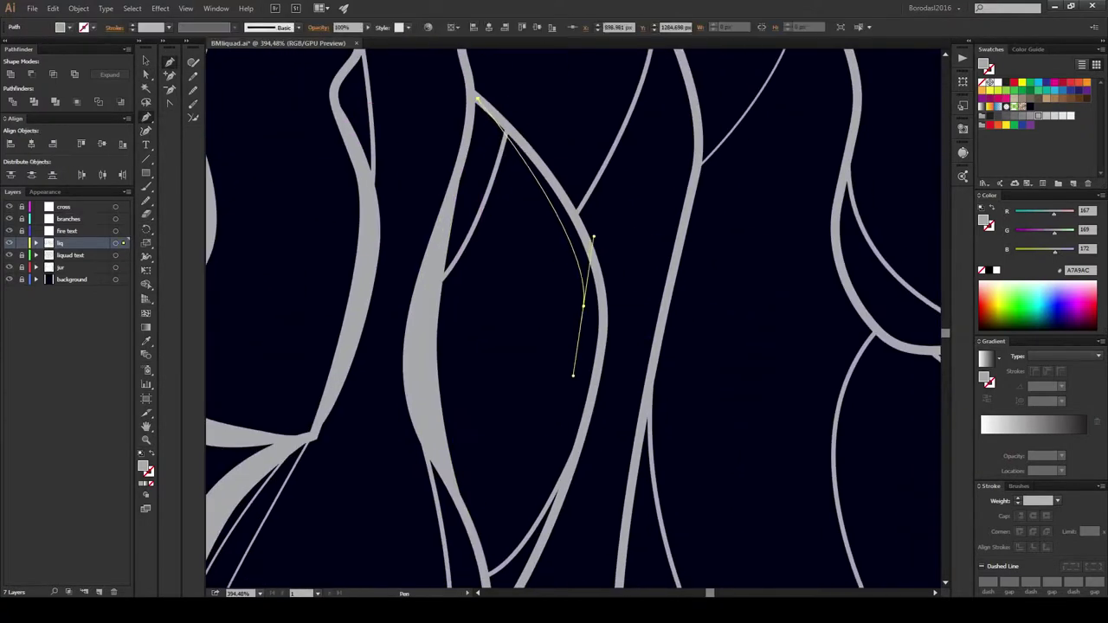
{"action": "left_click_drag", "start_coordinate": [527, 571], "coordinate": [520, 543]}
{"action": "left_click", "coordinate": [576, 298], "text": "ctrl"}
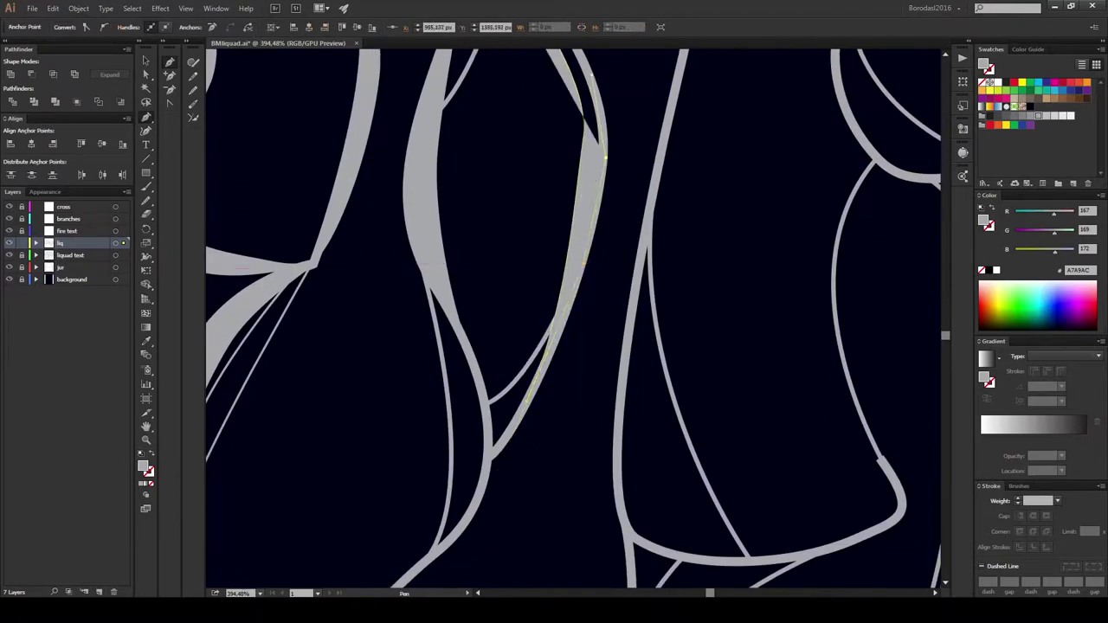
Step: Add a three-point tapered grey shape along a lower strand
{"action": "scroll", "coordinate": [572, 346], "scroll_direction": "down", "scroll_amount": 3}
{"action": "scroll", "coordinate": [571, 364], "scroll_direction": "down", "scroll_amount": 2}
{"action": "scroll", "coordinate": [564, 420], "scroll_direction": "up", "scroll_amount": 3}
{"action": "left_click", "coordinate": [564, 420]}
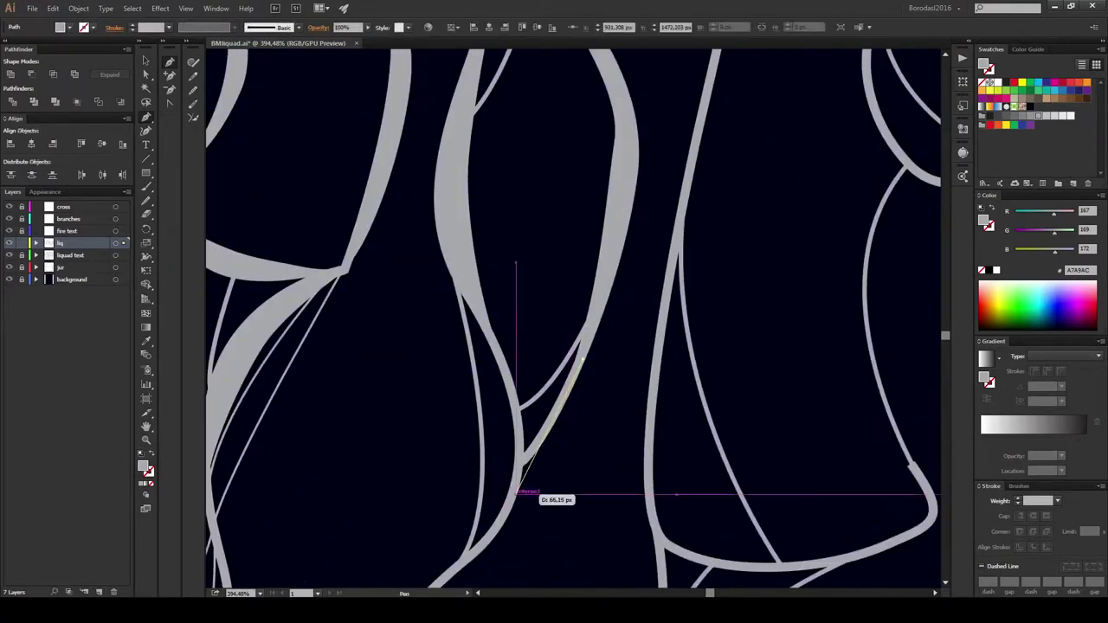
{"action": "left_click", "coordinate": [514, 491]}
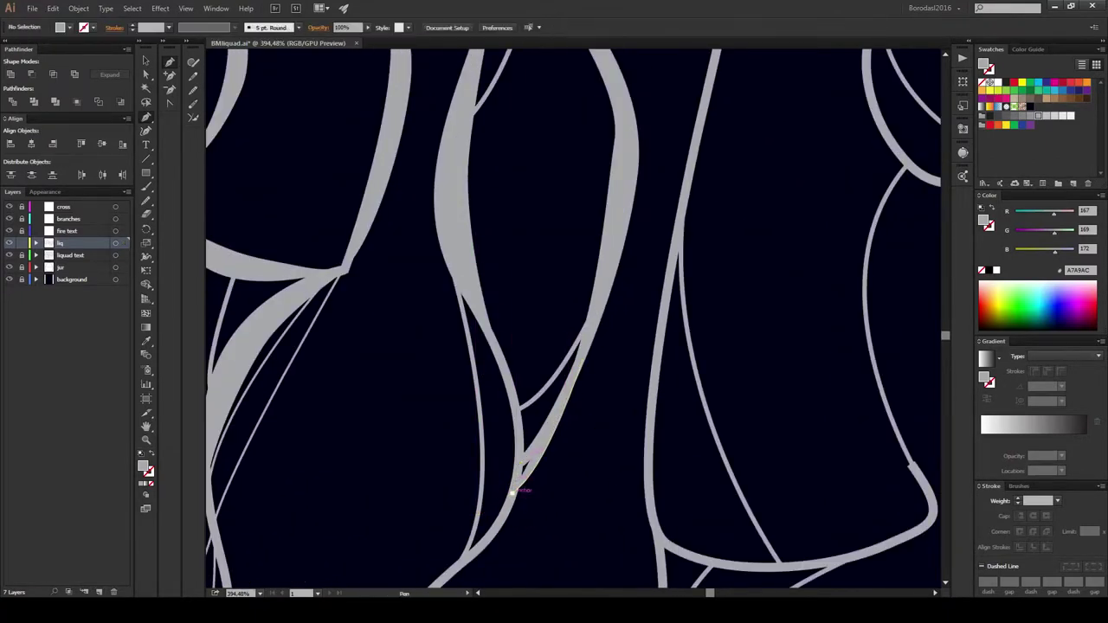
{"action": "left_click", "coordinate": [582, 357]}
Step: Draw a thick grey filled shape following the jar's curved base loop
{"action": "scroll", "coordinate": [581, 356], "scroll_direction": "right", "scroll_amount": 5}
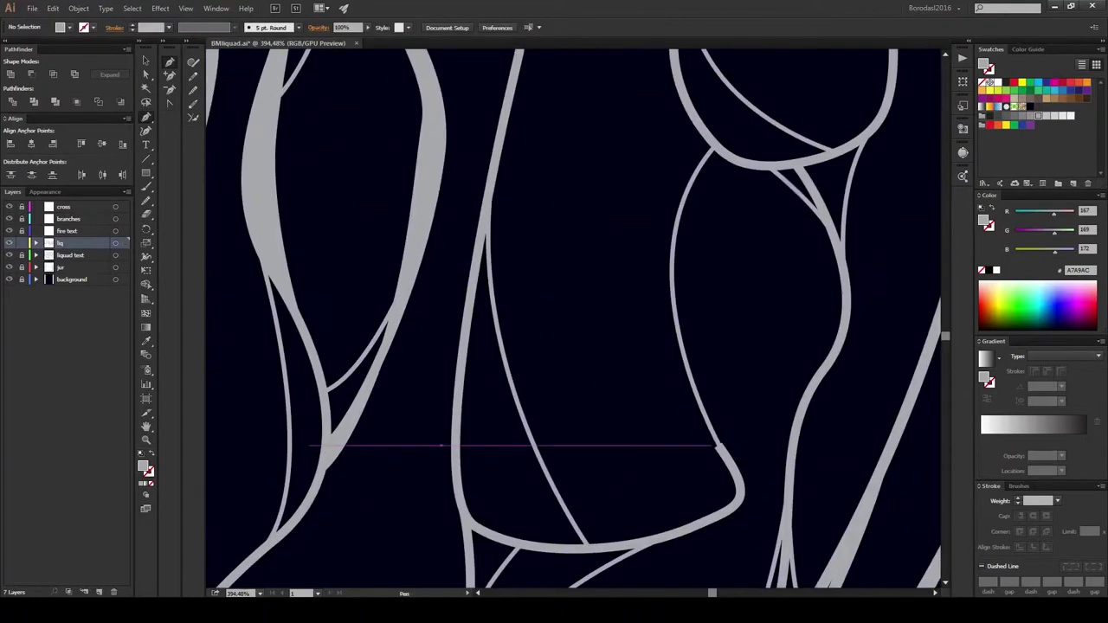
{"action": "left_click", "coordinate": [688, 359]}
{"action": "left_click", "coordinate": [712, 450]}
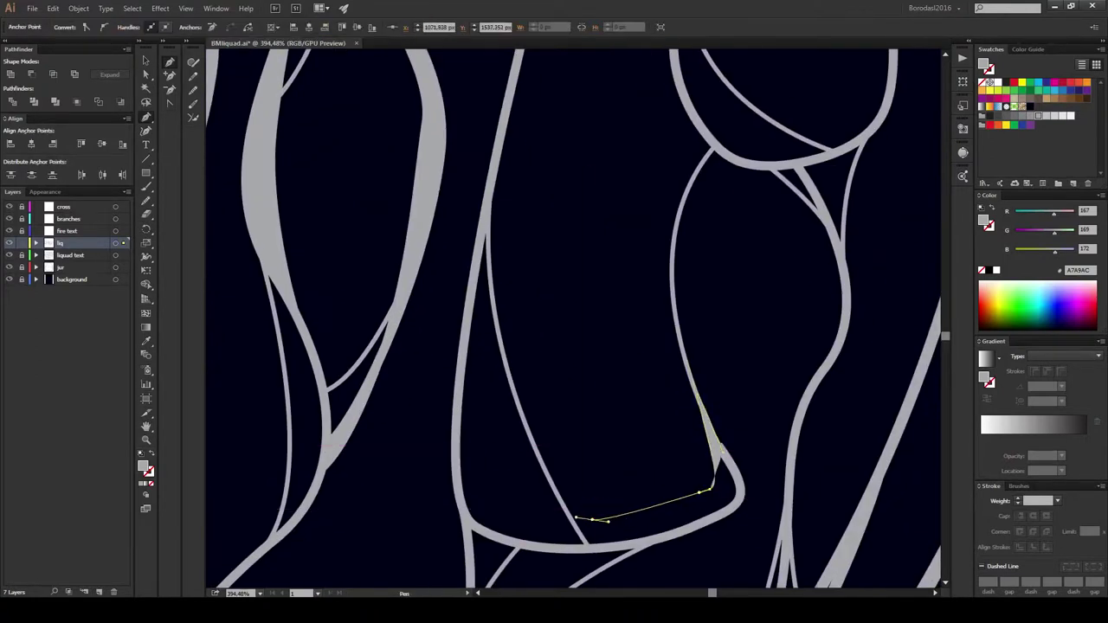
{"action": "left_click", "coordinate": [483, 500]}
{"action": "left_click", "coordinate": [458, 429]}
{"action": "left_click", "coordinate": [471, 522]}
{"action": "left_click", "coordinate": [553, 547]}
{"action": "left_click", "coordinate": [644, 545]}
{"action": "left_click", "coordinate": [740, 502]}
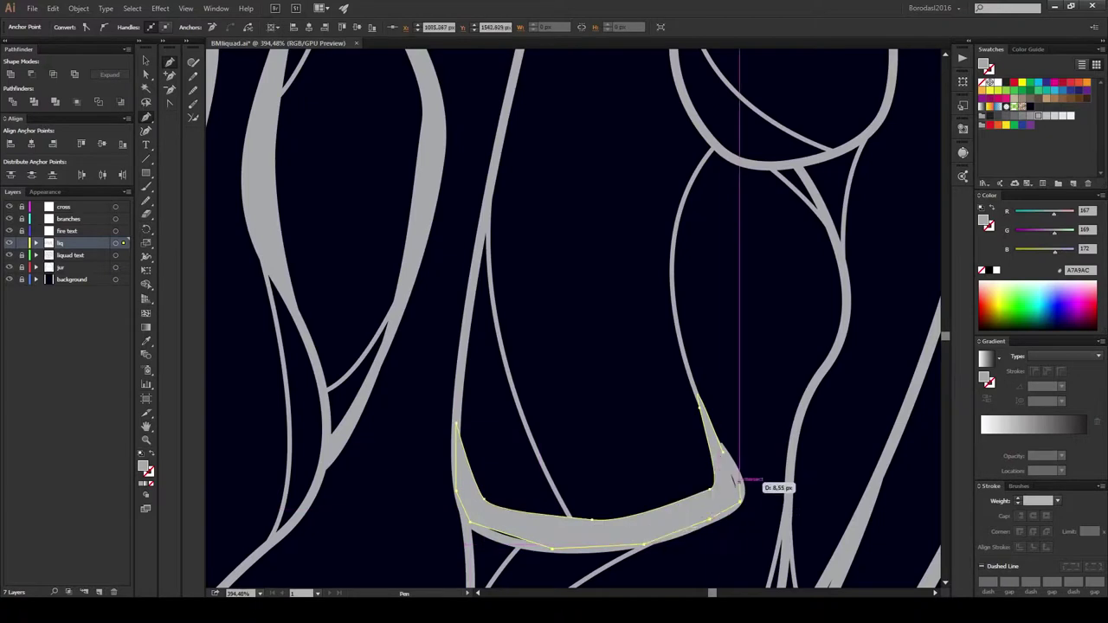
{"action": "left_click", "coordinate": [723, 450]}
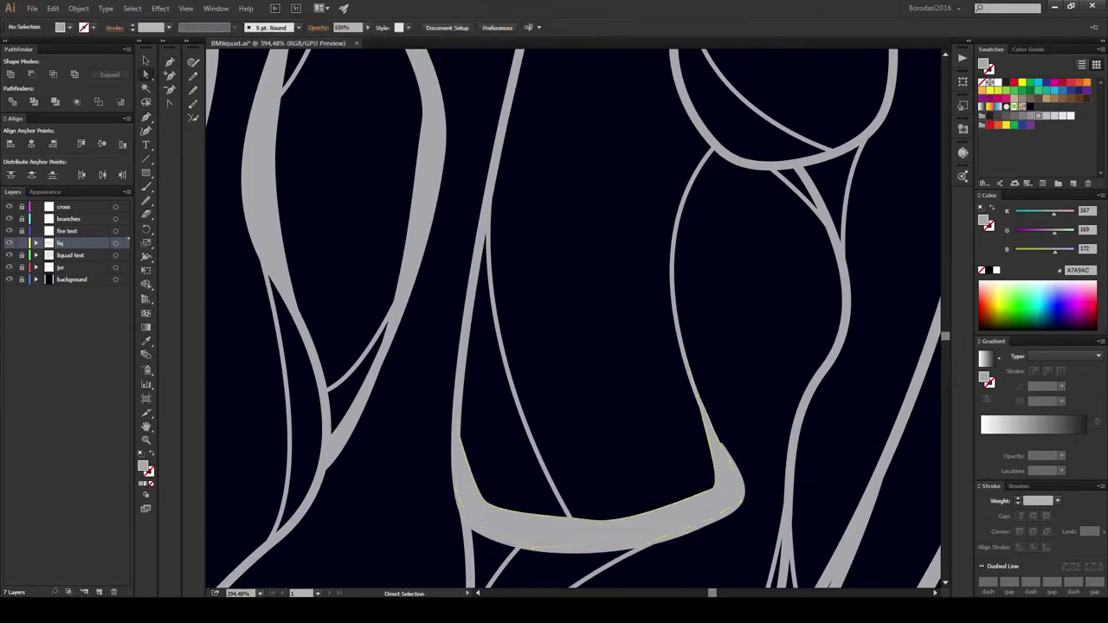
{"action": "left_click", "coordinate": [637, 521], "text": "ctrl"}
Step: Draw another tapered liquid shape and adjust its anchor and direction handle
{"action": "key", "text": "p"}
{"action": "scroll", "coordinate": [571, 346], "scroll_direction": "up", "scroll_amount": 5}
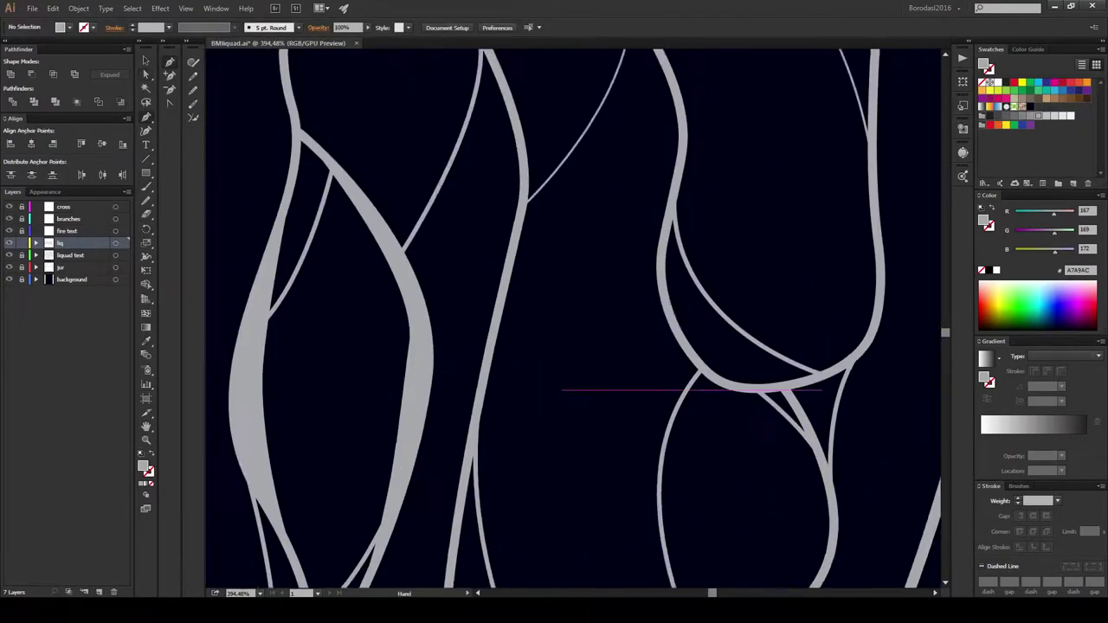
{"action": "left_click", "coordinate": [454, 138]}
{"action": "left_click", "coordinate": [481, 195]}
{"action": "mouse_move", "coordinate": [534, 372]}
{"action": "left_mouse_down"}
{"action": "mouse_move", "coordinate": [537, 453]}
{"action": "mouse_move", "coordinate": [572, 270]}
{"action": "left_mouse_up"}
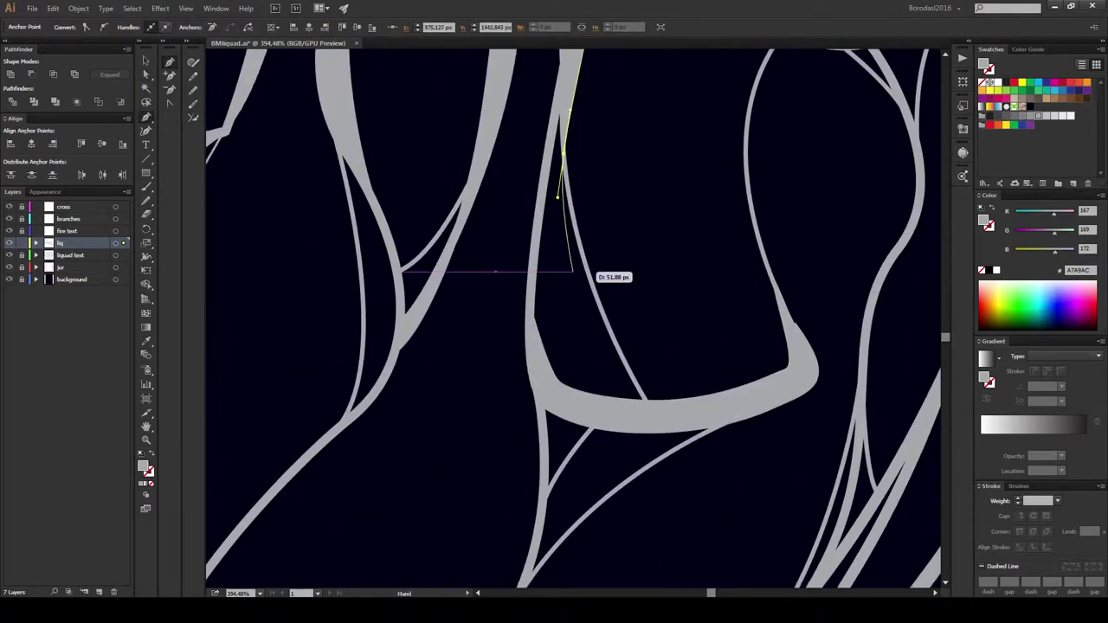
{"action": "scroll", "coordinate": [563, 286], "scroll_direction": "up", "scroll_amount": 10}
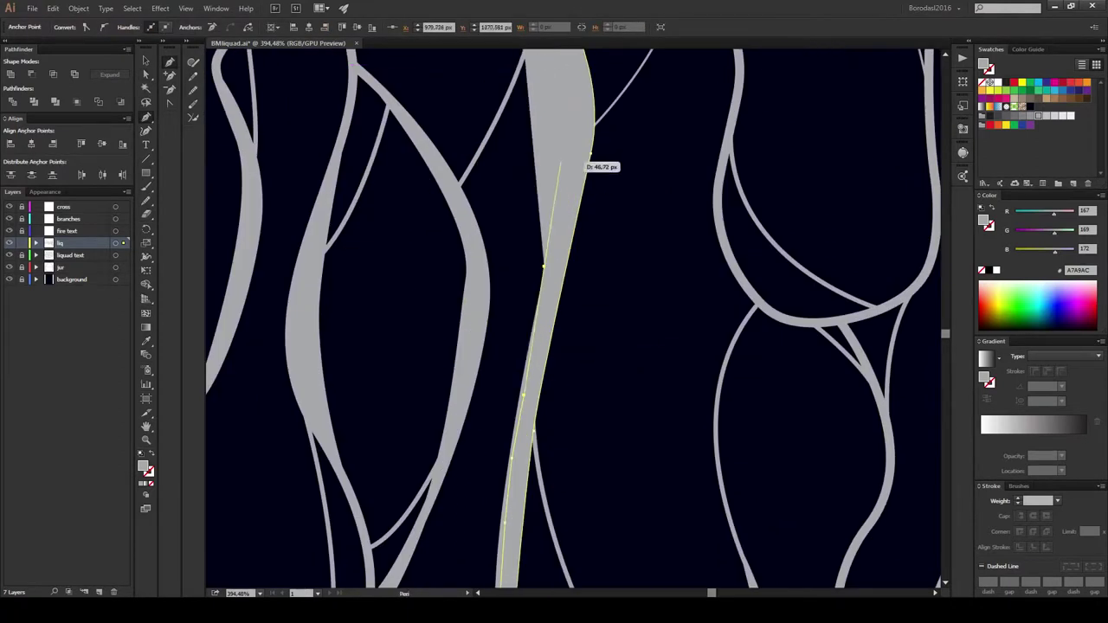
{"action": "left_click", "coordinate": [519, 178]}
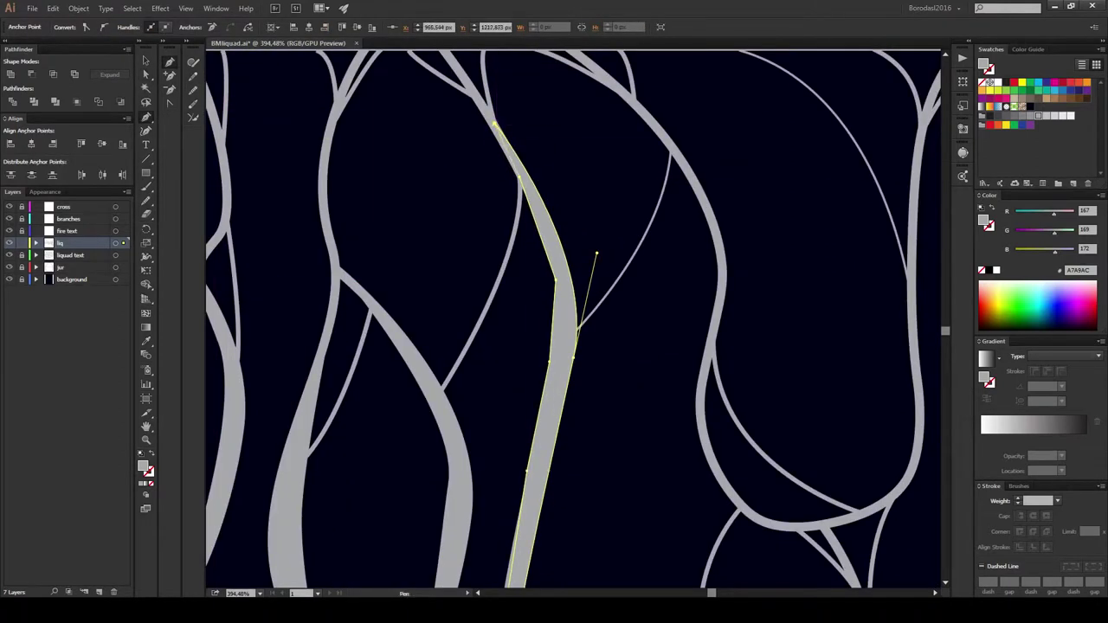
{"action": "left_click_drag", "start_coordinate": [595, 254], "coordinate": [561, 270]}
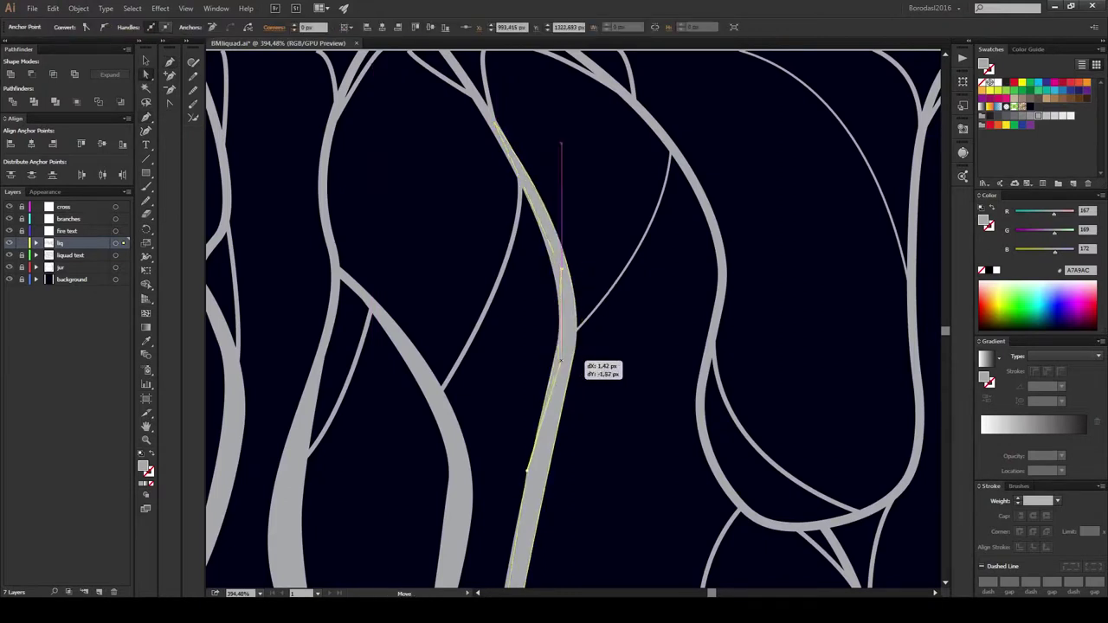
{"action": "scroll", "coordinate": [529, 470], "scroll_direction": "down", "scroll_amount": 5}
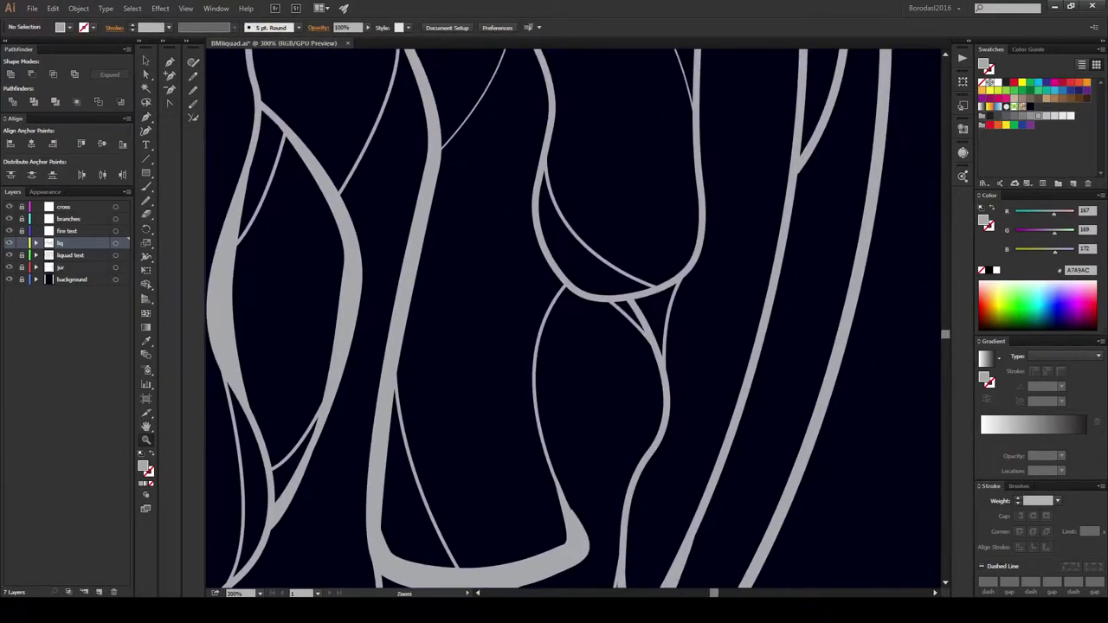
Step: Select the tapered shape at the bend and bring the next strand into view
{"action": "left_click", "coordinate": [563, 372]}
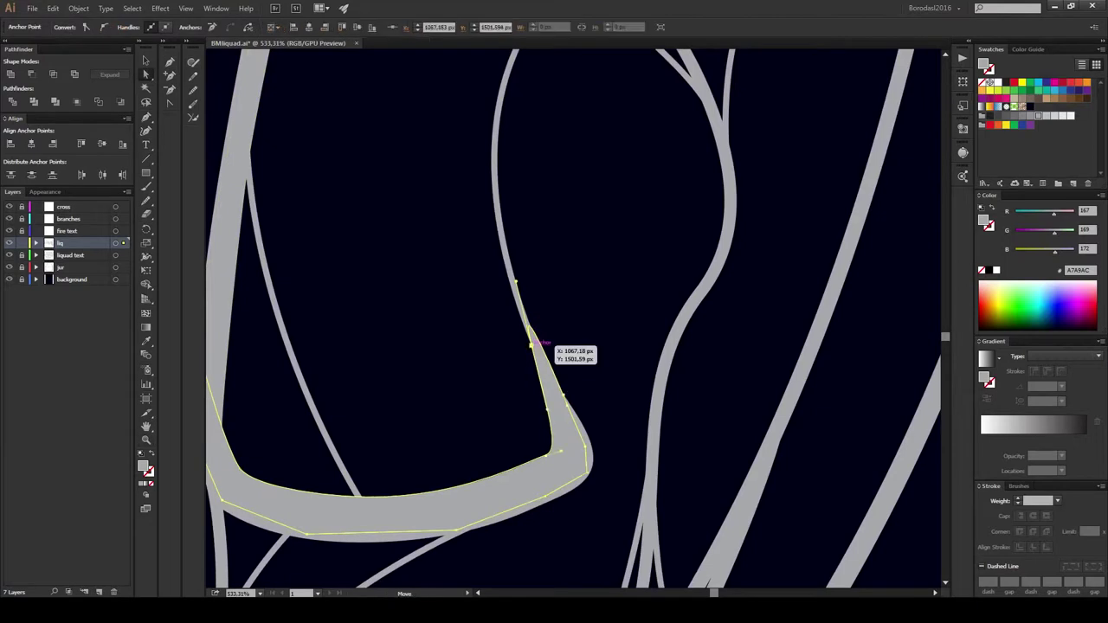
{"action": "left_click_drag", "start_coordinate": [613, 457], "coordinate": [549, 169]}
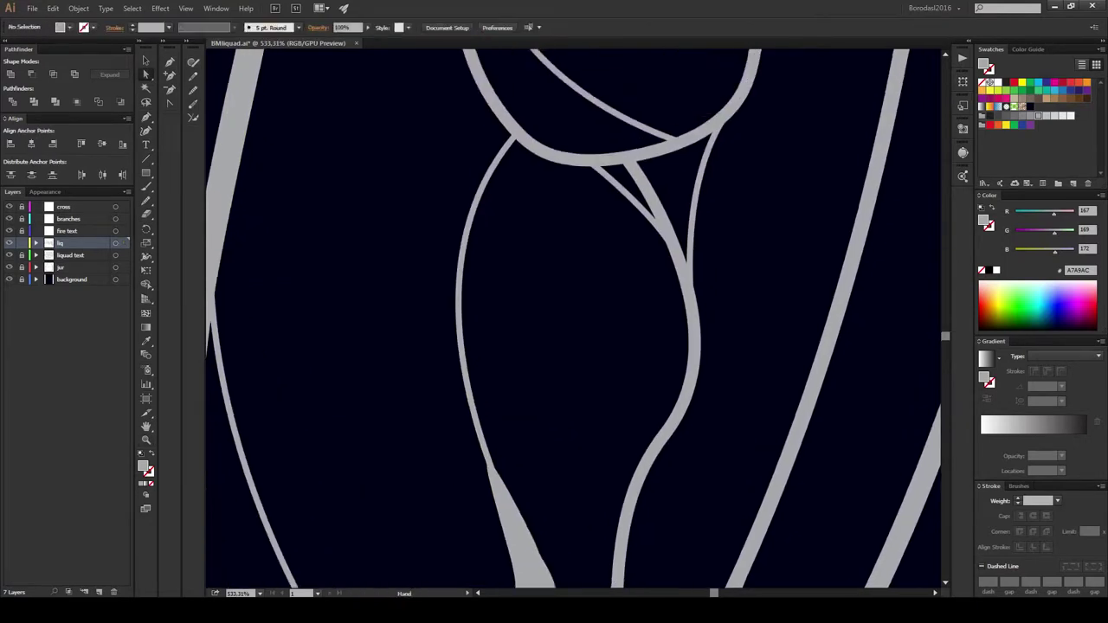
{"action": "scroll", "coordinate": [549, 168], "scroll_direction": "up", "scroll_amount": 4}
{"action": "left_click_drag", "start_coordinate": [472, 232], "coordinate": [498, 80]}
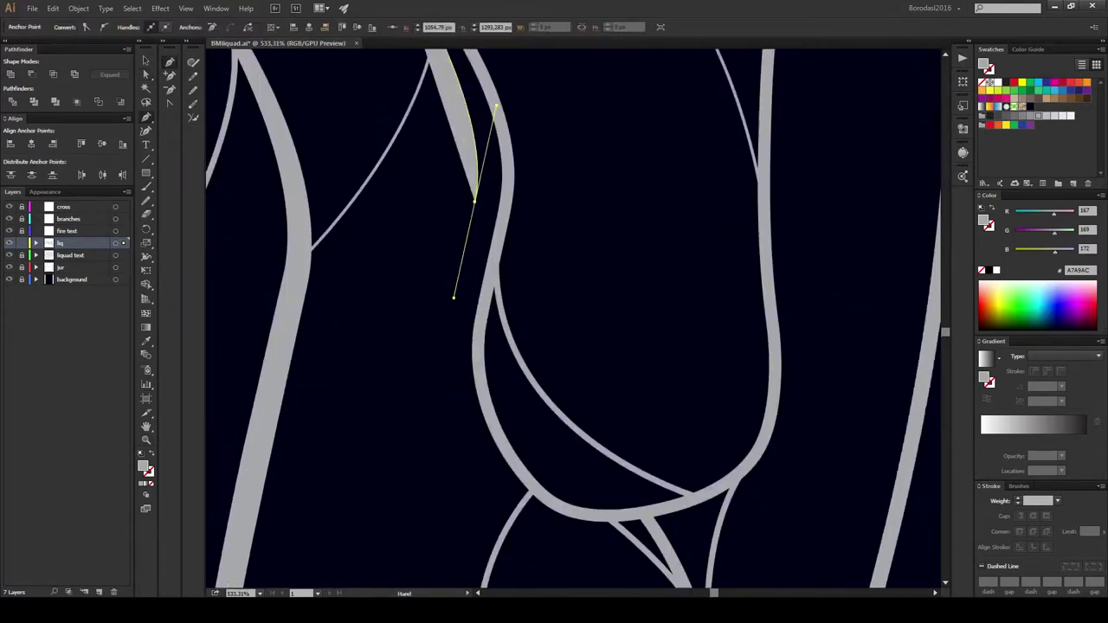
Step: Draw a thin grey band around the U-shaped bend and nudge its bottom-left anchor
{"action": "left_click_drag", "start_coordinate": [631, 538], "coordinate": [667, 528]}
{"action": "left_click_drag", "start_coordinate": [732, 497], "coordinate": [772, 468]}
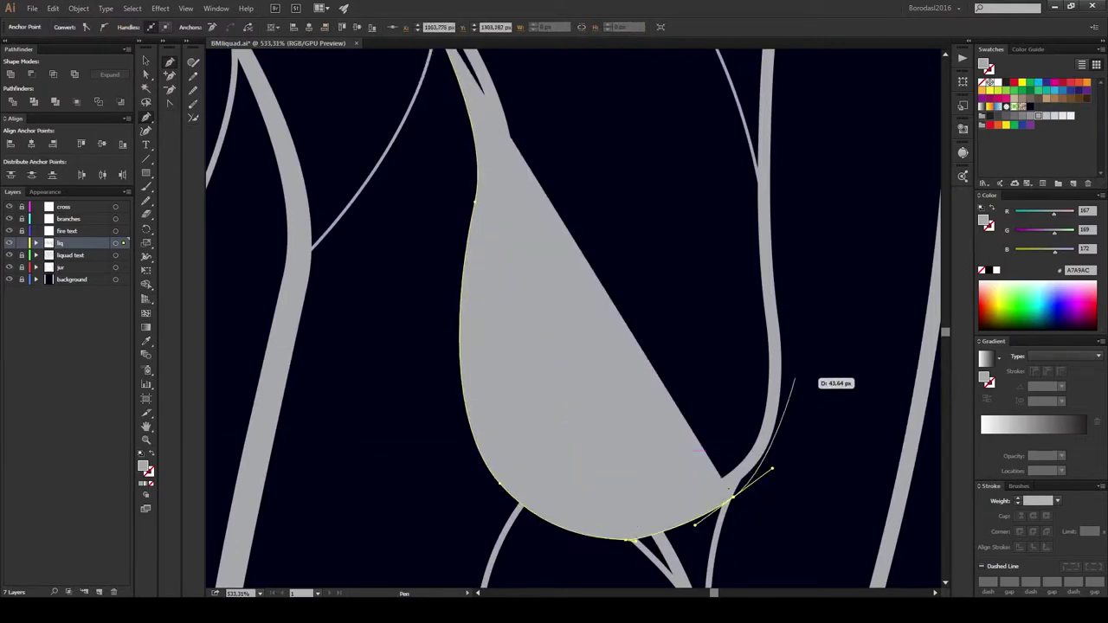
{"action": "left_click_drag", "start_coordinate": [776, 275], "coordinate": [791, 359]}
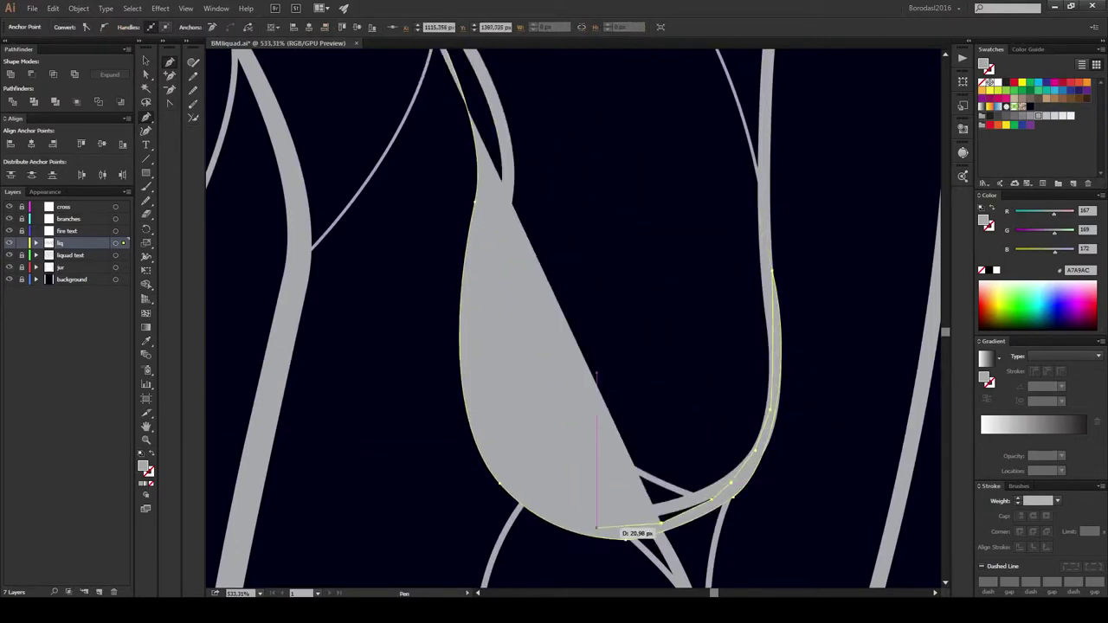
{"action": "left_click", "coordinate": [544, 485]}
{"action": "left_click", "coordinate": [527, 285]}
{"action": "scroll", "coordinate": [527, 285], "scroll_direction": "up", "scroll_amount": 10}
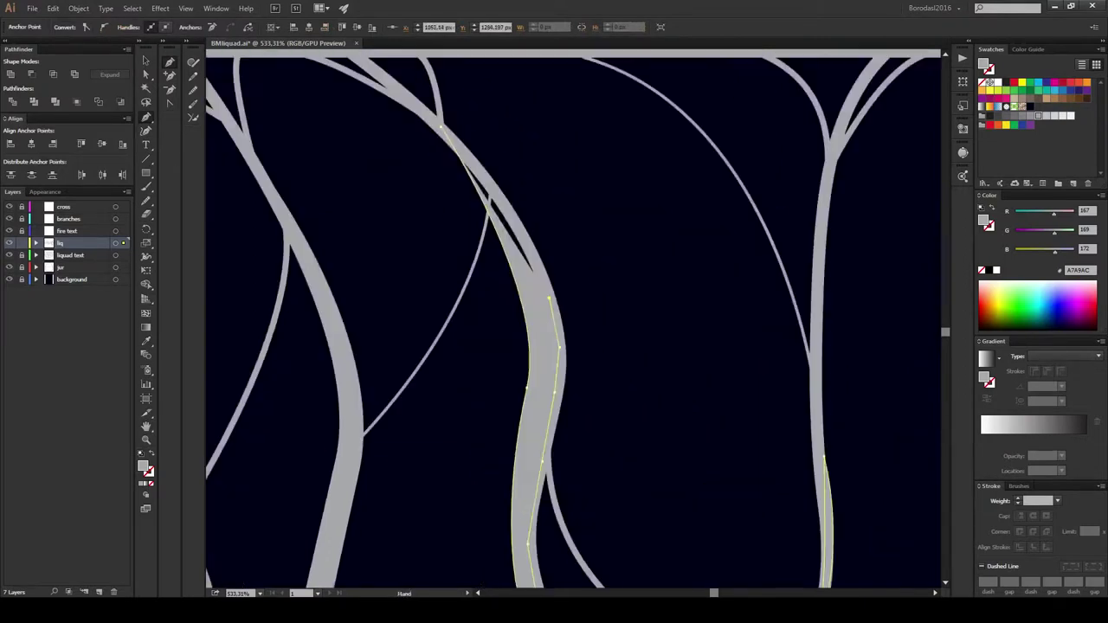
{"action": "left_click", "coordinate": [484, 274]}
{"action": "scroll", "coordinate": [520, 346], "scroll_direction": "down", "scroll_amount": 10}
{"action": "key", "text": "a"}
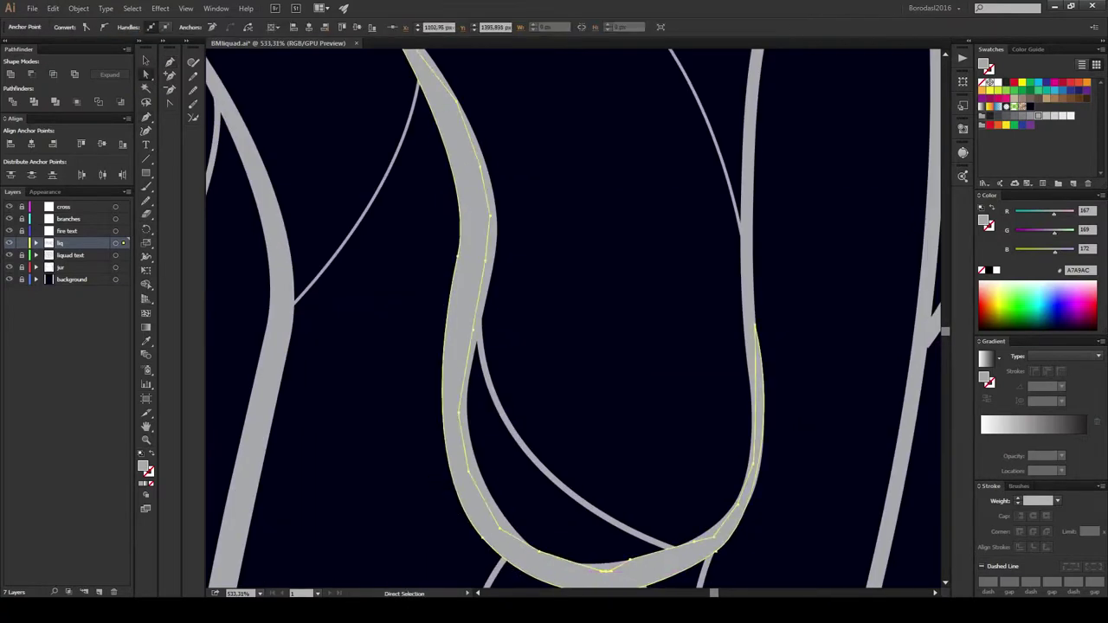
{"action": "left_click_drag", "start_coordinate": [538, 551], "coordinate": [542, 556]}
{"action": "scroll", "coordinate": [544, 548], "scroll_direction": "down", "scroll_amount": 5}
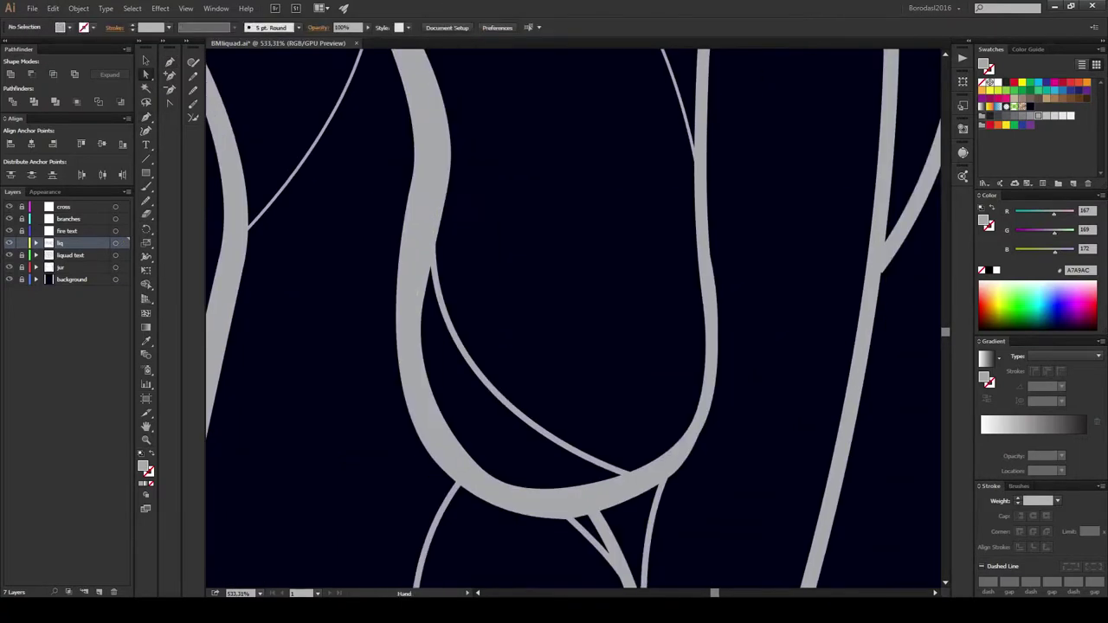
Step: Add a tapered grey fill along the loop's right stroke
{"action": "key", "text": "p"}
{"action": "left_click", "coordinate": [645, 173]}
{"action": "scroll", "coordinate": [645, 173], "scroll_direction": "up", "scroll_amount": 5}
{"action": "left_click_drag", "start_coordinate": [621, 397], "coordinate": [656, 486]}
{"action": "left_click", "coordinate": [604, 526]}
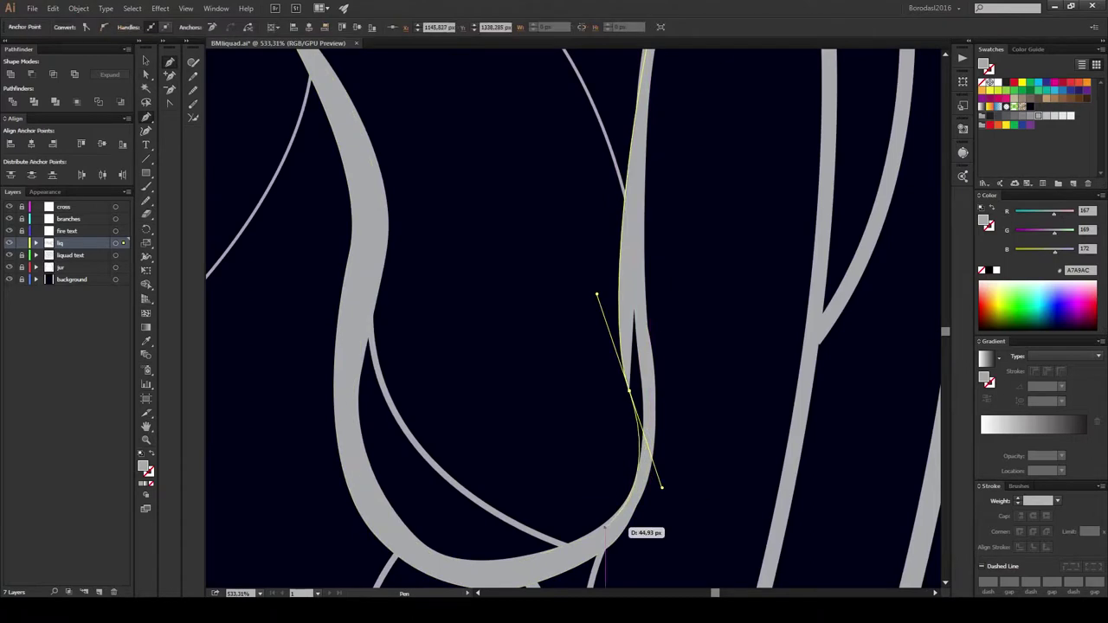
{"action": "scroll", "coordinate": [638, 206], "scroll_direction": "up", "scroll_amount": 5}
{"action": "scroll", "coordinate": [638, 205], "scroll_direction": "down", "scroll_amount": 5}
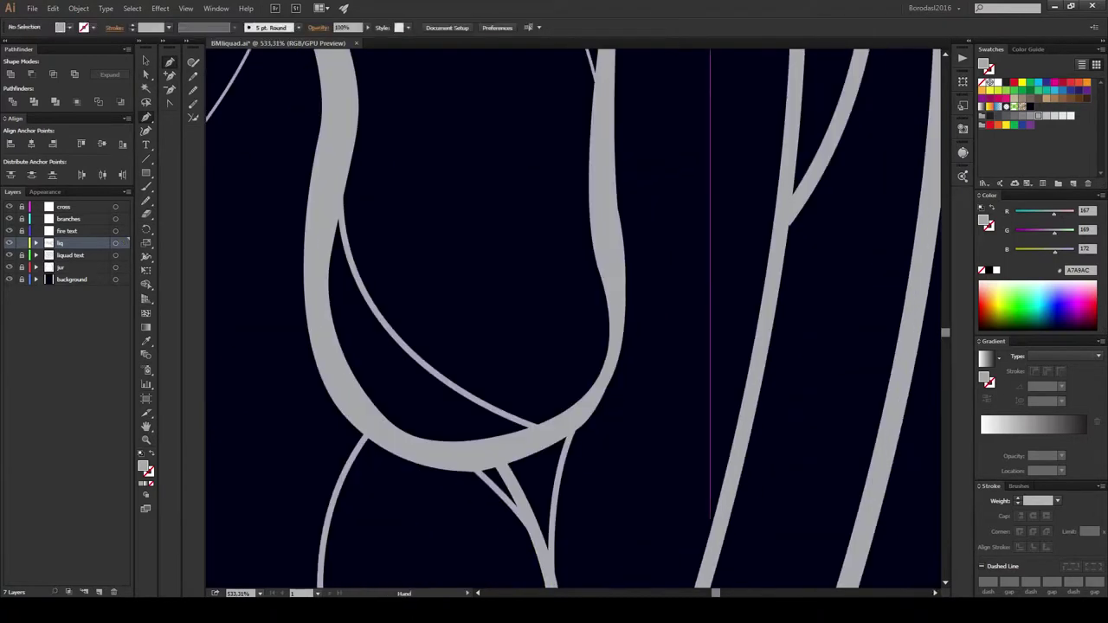
{"action": "scroll", "coordinate": [631, 199], "scroll_direction": "down", "scroll_amount": 3}
{"action": "scroll", "coordinate": [626, 195], "scroll_direction": "down", "scroll_amount": 5}
{"action": "left_click", "coordinate": [643, 342]}
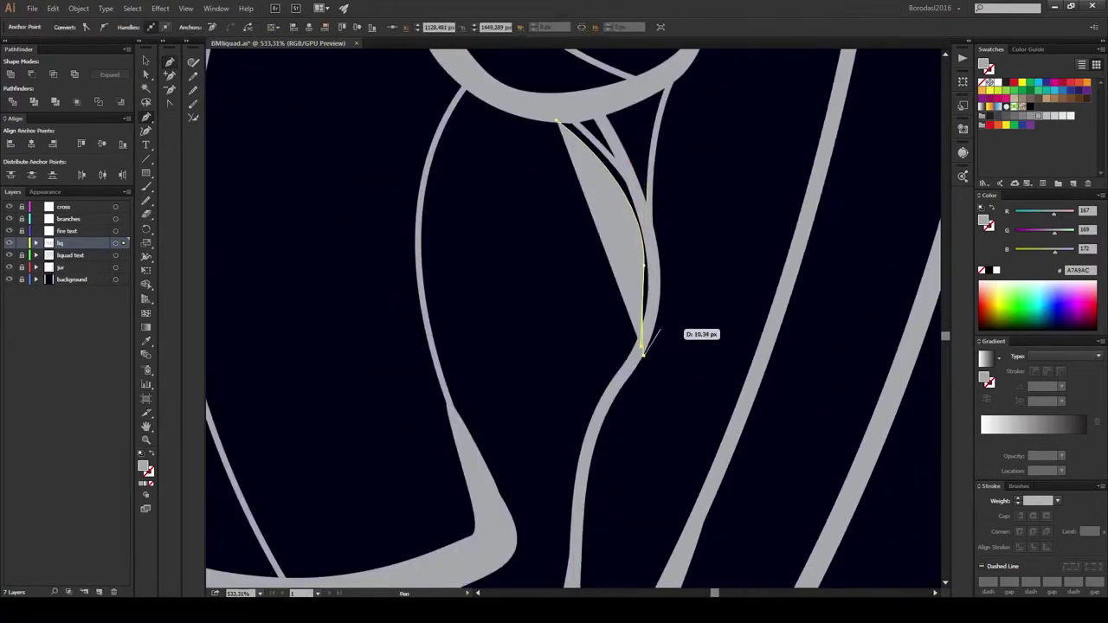
Step: Draw a tapered wedge on a strand fork, deselect, and zoom out
{"action": "scroll", "coordinate": [556, 118], "scroll_direction": "down", "scroll_amount": 3}
{"action": "scroll", "coordinate": [556, 118], "scroll_direction": "left", "scroll_amount": 3}
{"action": "left_click", "coordinate": [731, 138]}
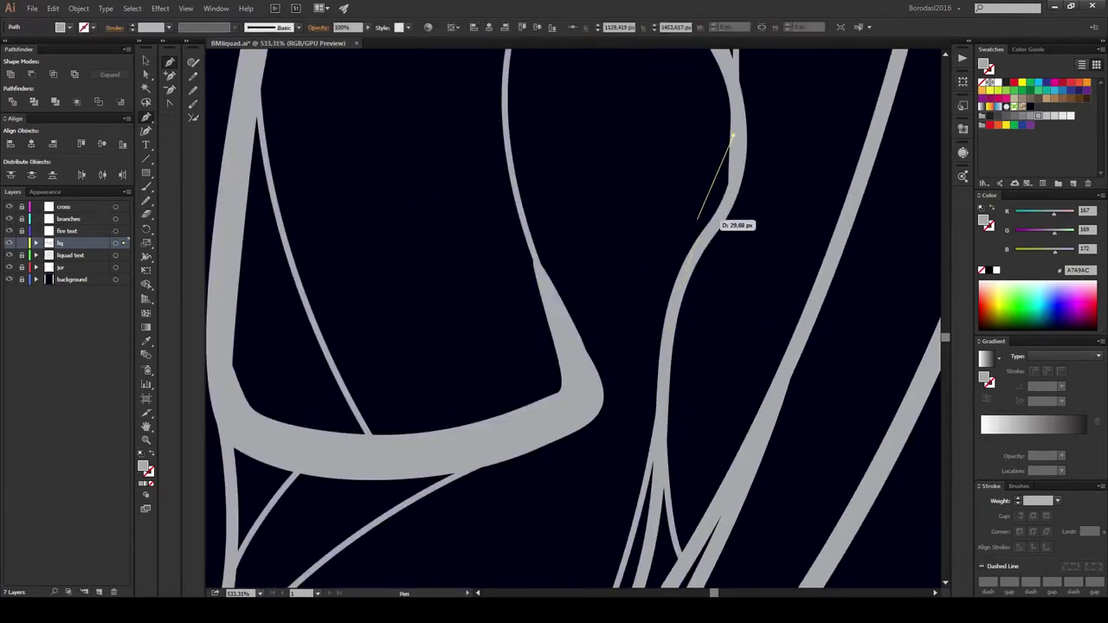
{"action": "left_click_drag", "start_coordinate": [703, 212], "coordinate": [677, 251]}
{"action": "left_click_drag", "start_coordinate": [656, 427], "coordinate": [681, 279]}
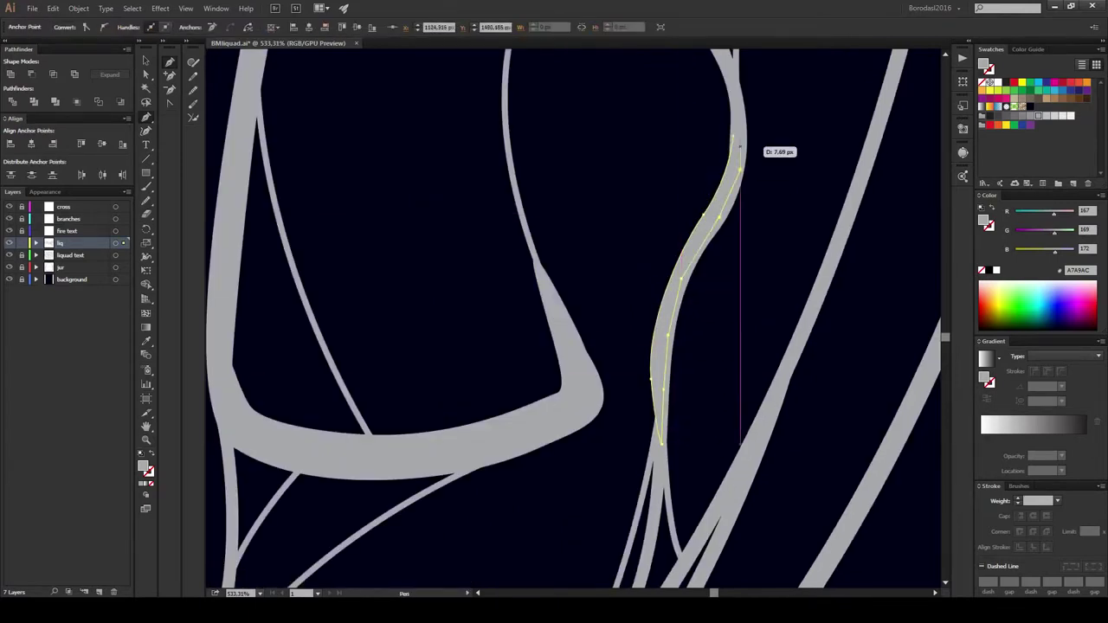
{"action": "key", "text": "ctrl+shift+a"}
{"action": "key", "text": "ctrl+minus"}
{"action": "key", "text": "ctrl+minus"}
{"action": "key", "text": "ctrl+minus"}
{"action": "key", "text": "ctrl+minus"}
{"action": "key", "text": "ctrl+minus"}
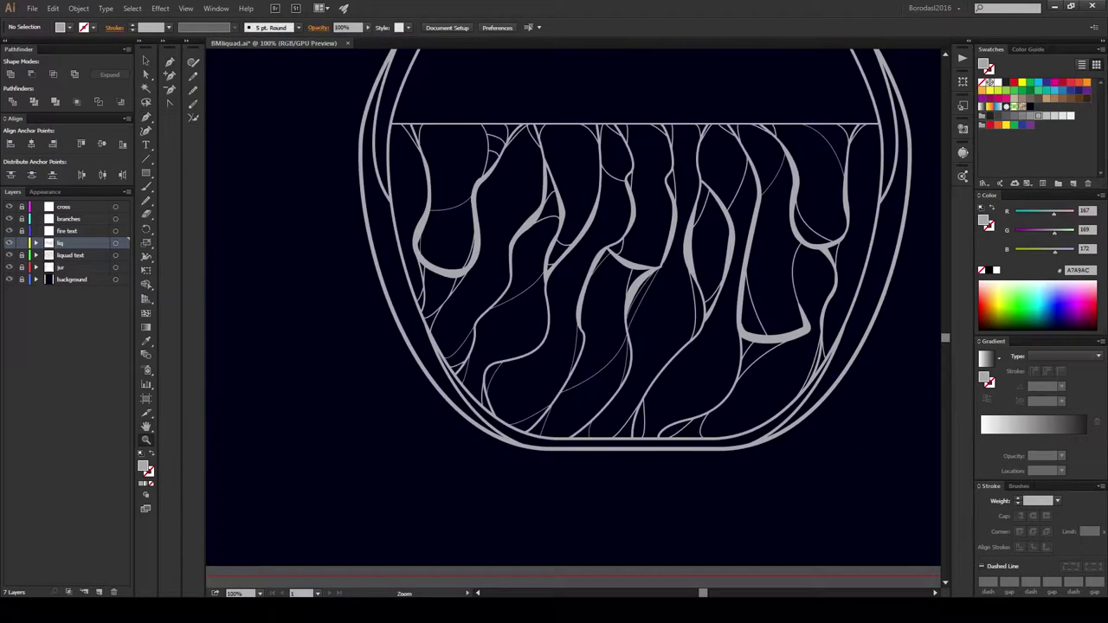
Step: Shift the U-shaped strand's inner bottom-left corner and smooth its lower inner edge
{"action": "left_click_drag", "start_coordinate": [645, 251], "coordinate": [693, 251]}
{"action": "key", "text": "a"}
{"action": "left_click", "coordinate": [773, 344]}
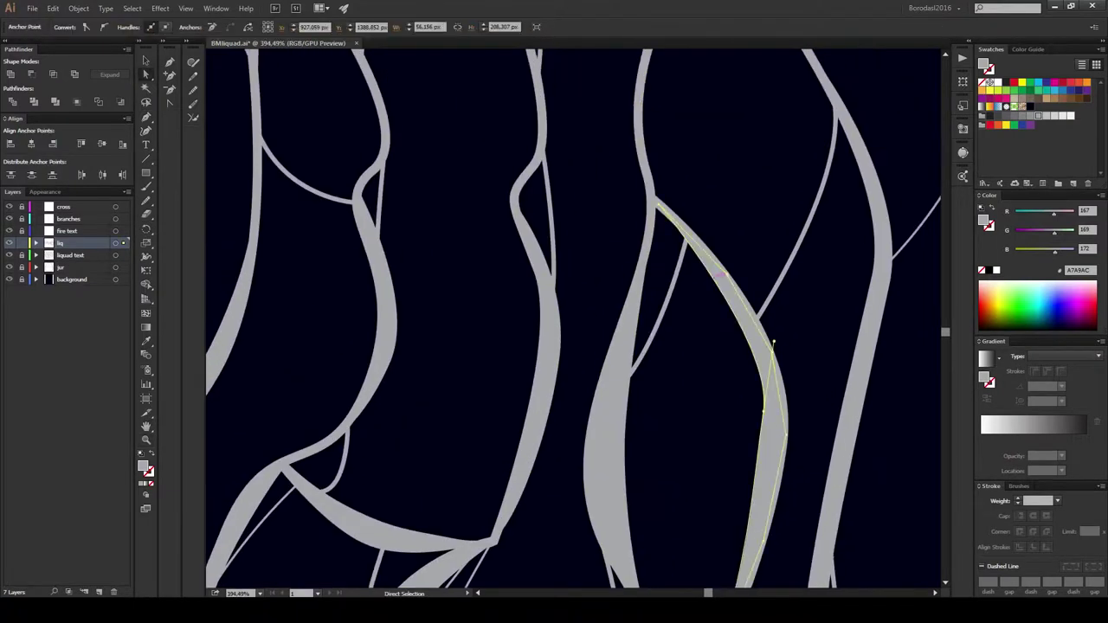
{"action": "scroll", "coordinate": [572, 320], "scroll_direction": "down", "scroll_amount": 3}
{"action": "scroll", "coordinate": [571, 320], "scroll_direction": "down", "scroll_amount": 3}
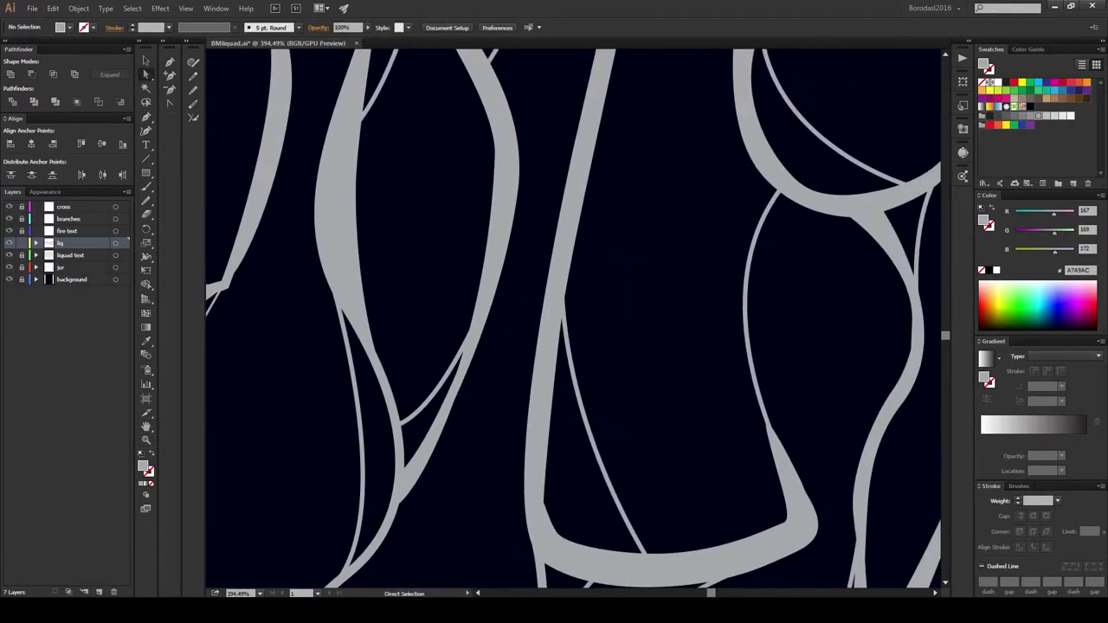
{"action": "left_click", "coordinate": [546, 500]}
{"action": "left_click_drag", "start_coordinate": [554, 500], "coordinate": [567, 500]}
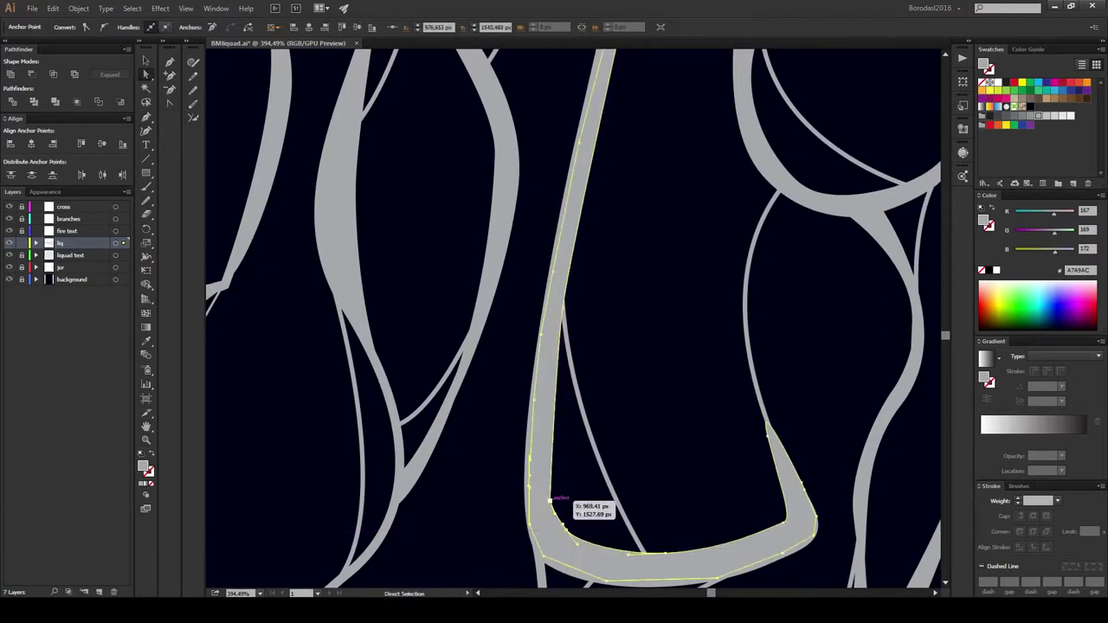
{"action": "left_click_drag", "start_coordinate": [693, 549], "coordinate": [779, 515]}
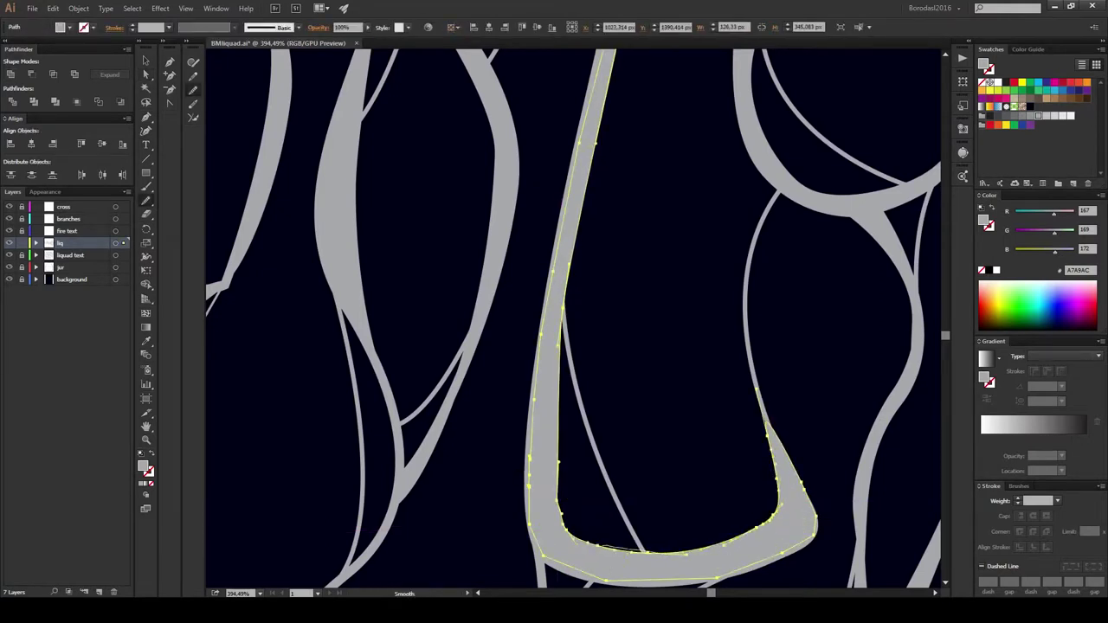
Step: Adjust an anchor on another strand, then begin a tapered shape on the U's right arm
{"action": "key", "text": "a"}
{"action": "scroll", "coordinate": [571, 320], "scroll_direction": "up", "scroll_amount": 5}
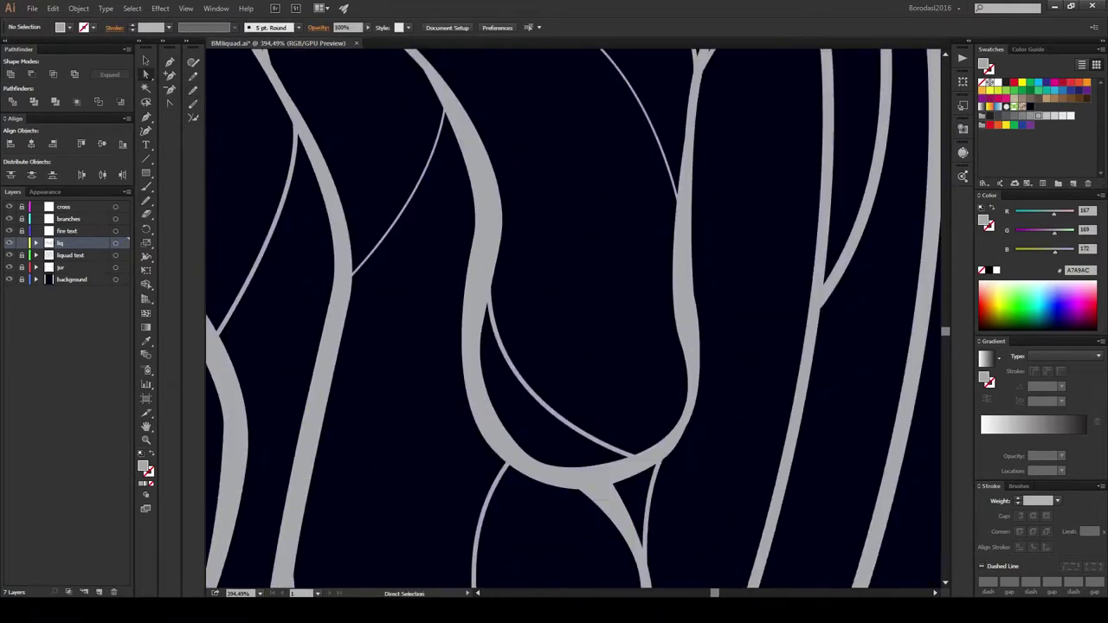
{"action": "mouse_move", "coordinate": [680, 404]}
{"action": "left_mouse_down"}
{"action": "mouse_move", "coordinate": [680, 378]}
{"action": "mouse_move", "coordinate": [685, 411]}
{"action": "left_mouse_up"}
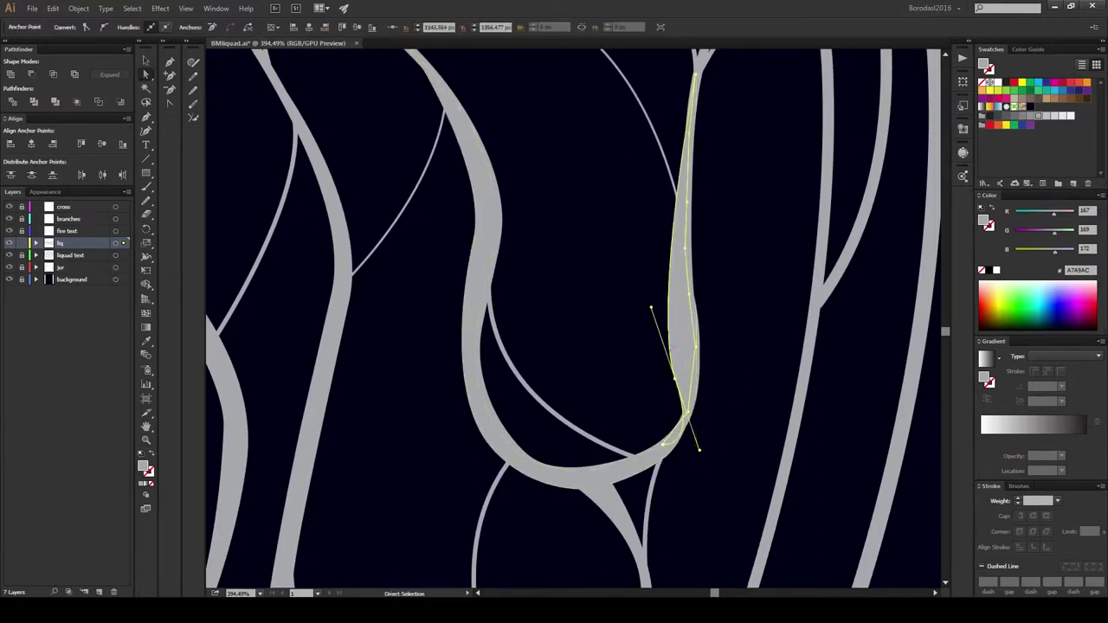
{"action": "key", "text": "ctrl+shift+a"}
{"action": "left_click_drag", "start_coordinate": [680, 363], "coordinate": [708, 355]}
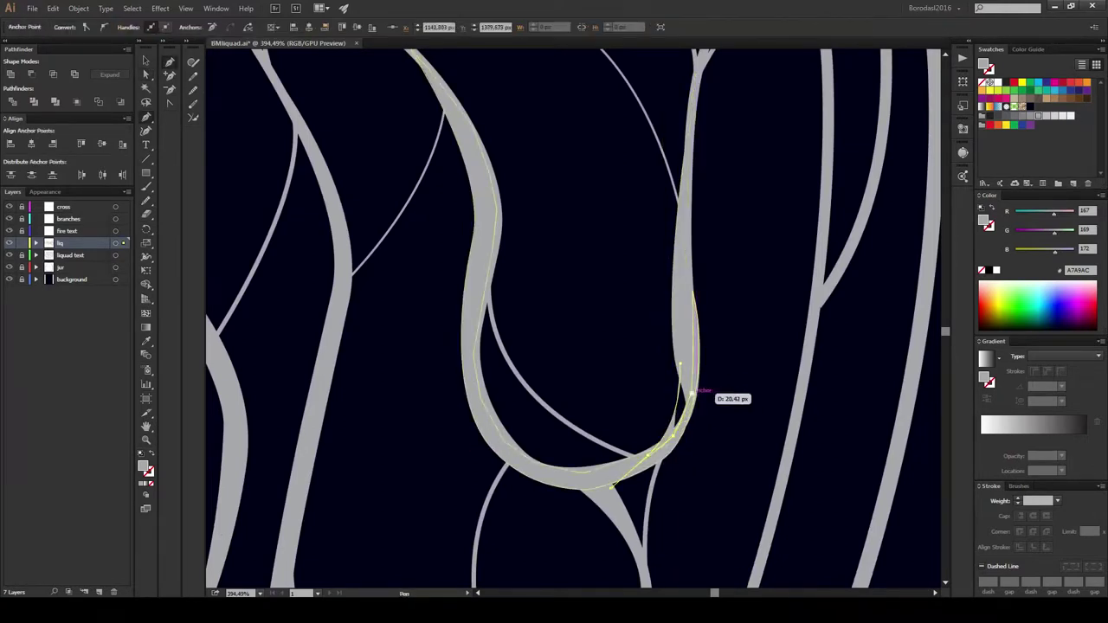
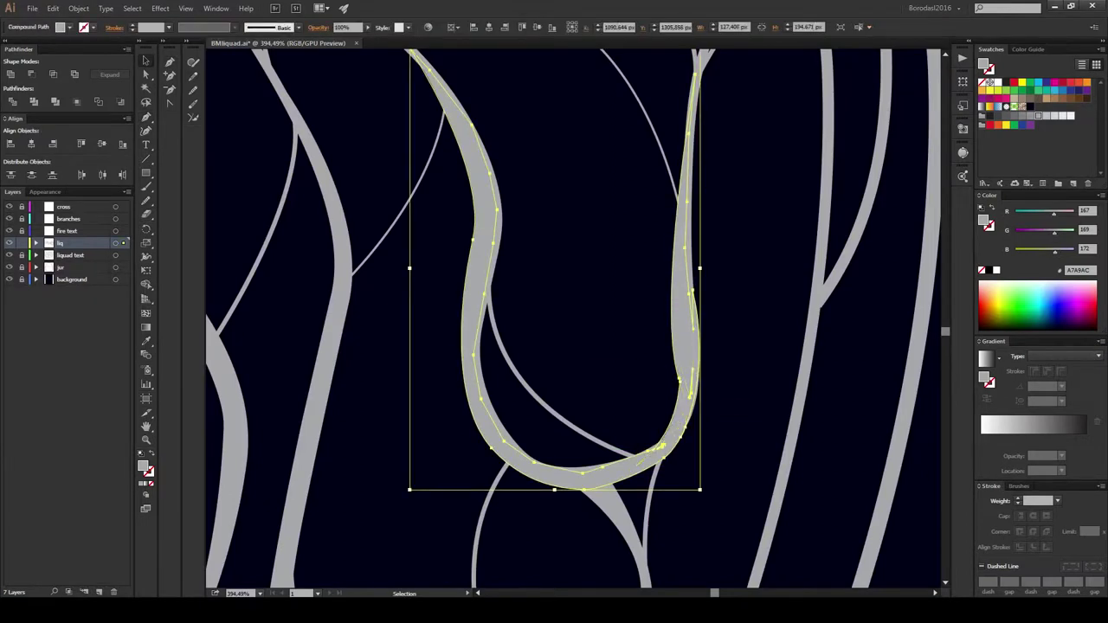
Step: Reshape the thin curved compound strand by moving one of its anchors
{"action": "key", "text": "ctrl+shift+a"}
{"action": "left_click", "coordinate": [679, 429]}
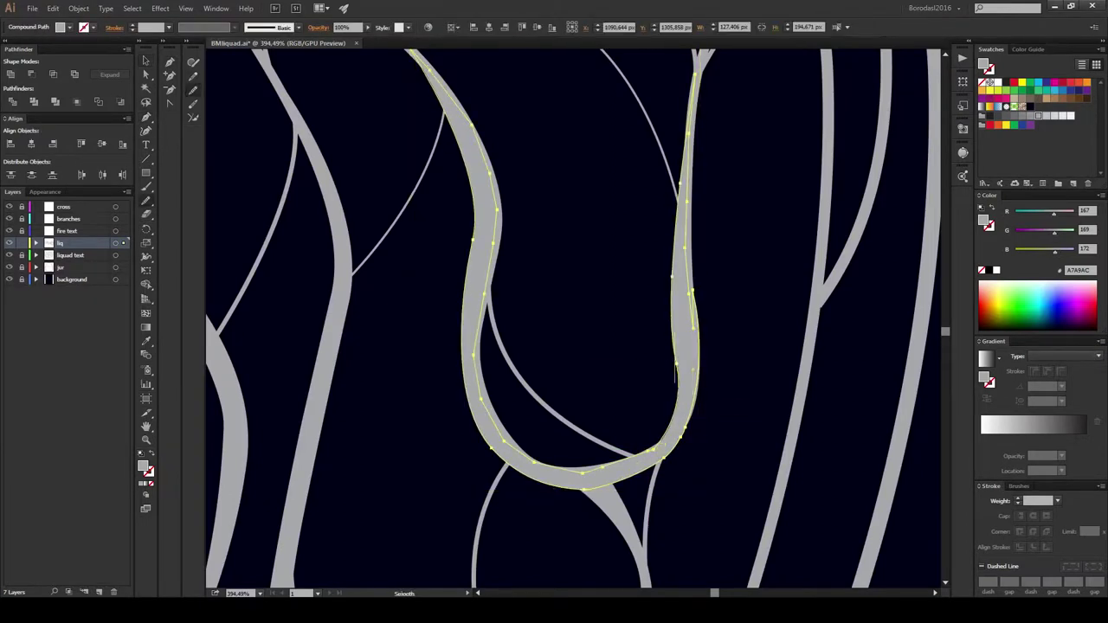
{"action": "scroll", "coordinate": [572, 320], "scroll_direction": "up", "scroll_amount": 5}
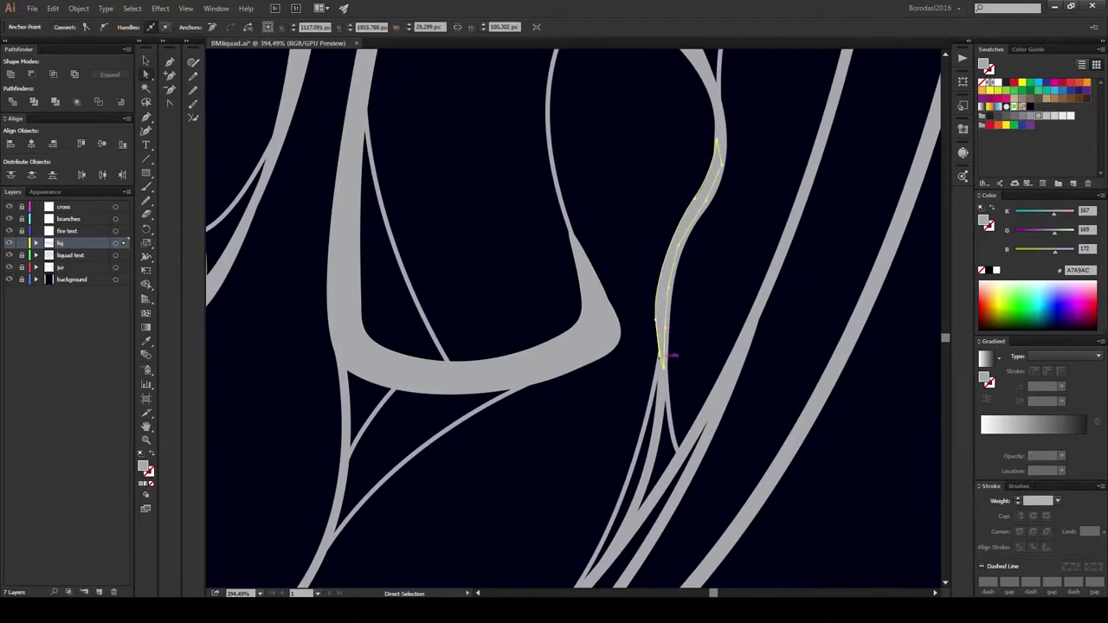
{"action": "left_click_drag", "start_coordinate": [664, 350], "coordinate": [659, 367]}
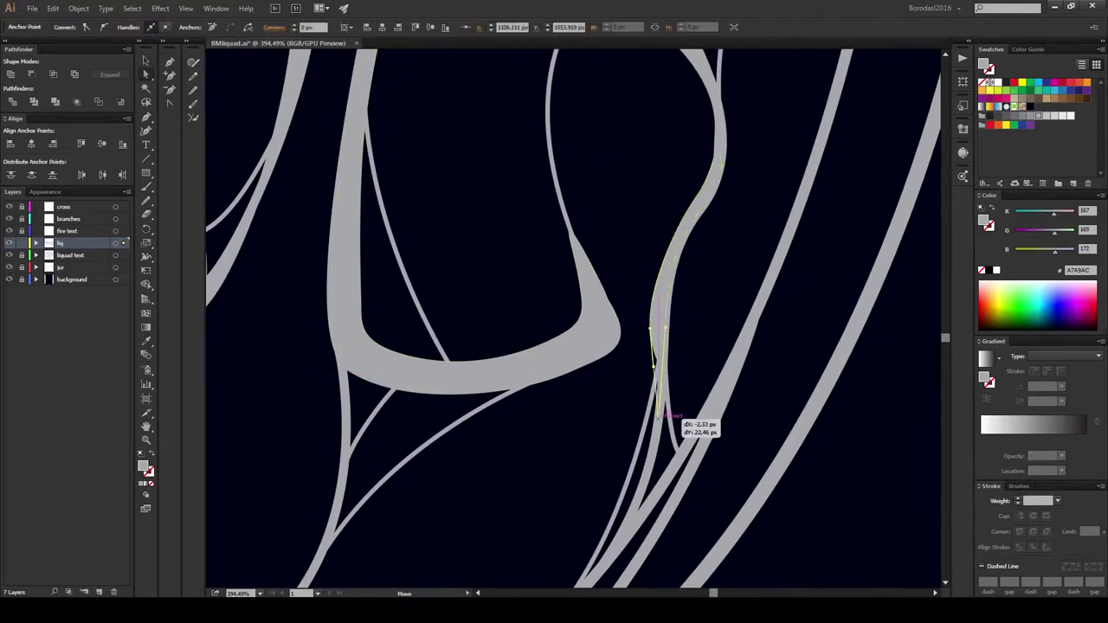
{"action": "left_click_drag", "start_coordinate": [662, 416], "coordinate": [662, 416]}
{"action": "scroll", "coordinate": [571, 321], "scroll_direction": "down", "scroll_amount": 5}
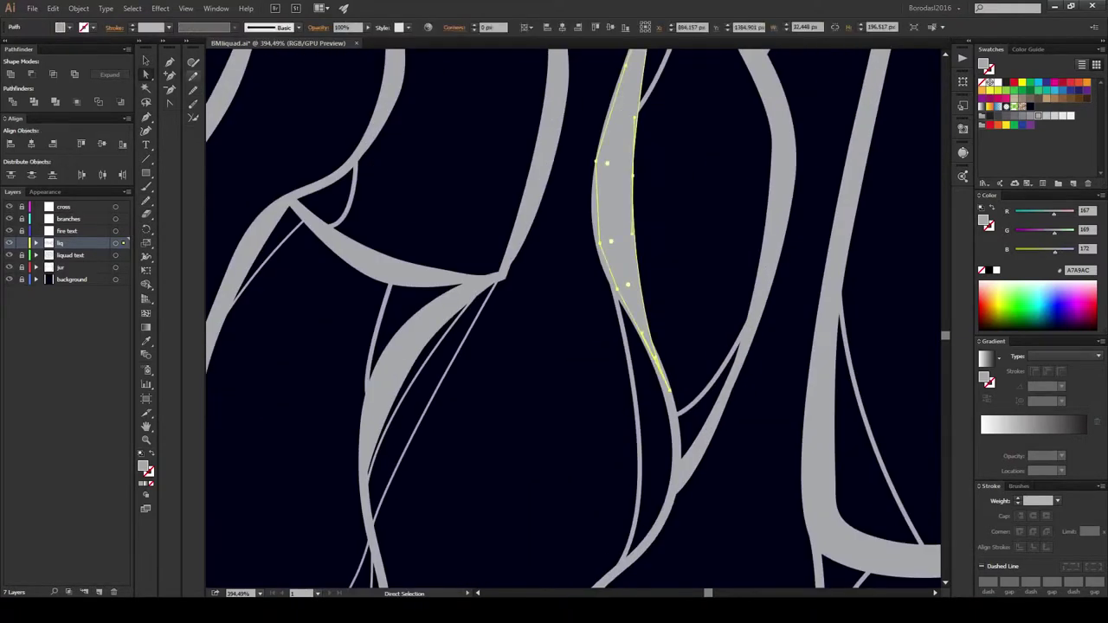
Step: Smooth the curve and lower bend at the strand junction, then view the whole jar at 100%
{"action": "left_click_drag", "start_coordinate": [519, 320], "coordinate": [771, 476]}
{"action": "left_click", "coordinate": [578, 347]}
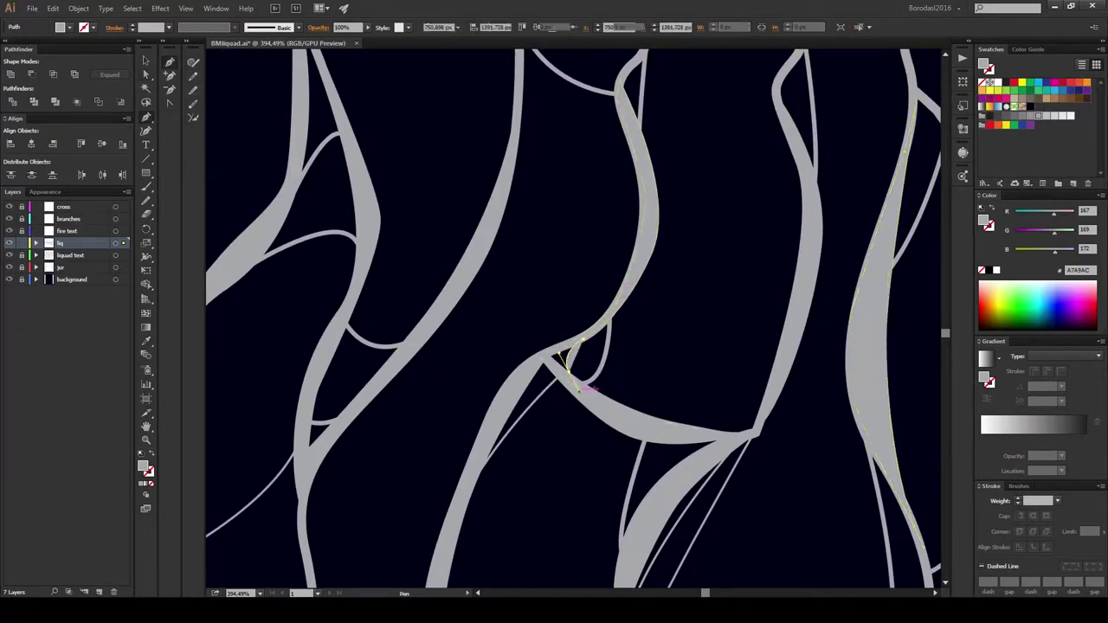
{"action": "left_click_drag", "start_coordinate": [765, 415], "coordinate": [749, 441]}
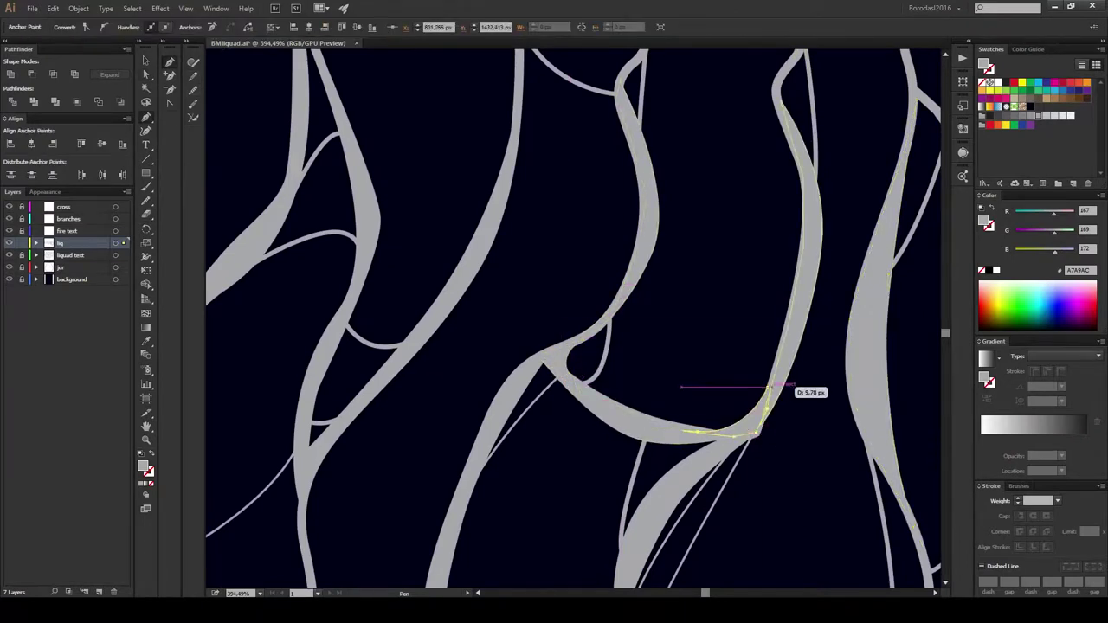
{"action": "left_click_drag", "start_coordinate": [767, 387], "coordinate": [768, 387]}
{"action": "scroll", "coordinate": [571, 320], "scroll_direction": "down", "scroll_amount": 5}
{"action": "left_click", "coordinate": [616, 243]}
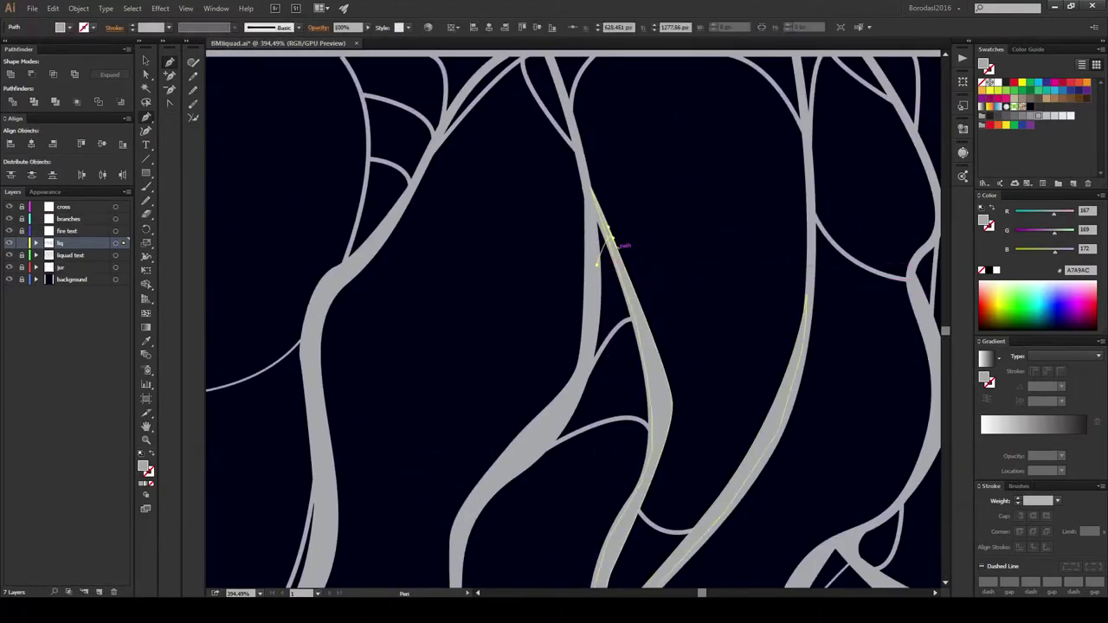
{"action": "key", "text": "ctrl+shift+a"}
{"action": "scroll", "coordinate": [606, 265], "scroll_direction": "down", "scroll_amount": 5}
{"action": "scroll", "coordinate": [767, 309], "scroll_direction": "up", "scroll_amount": 5}
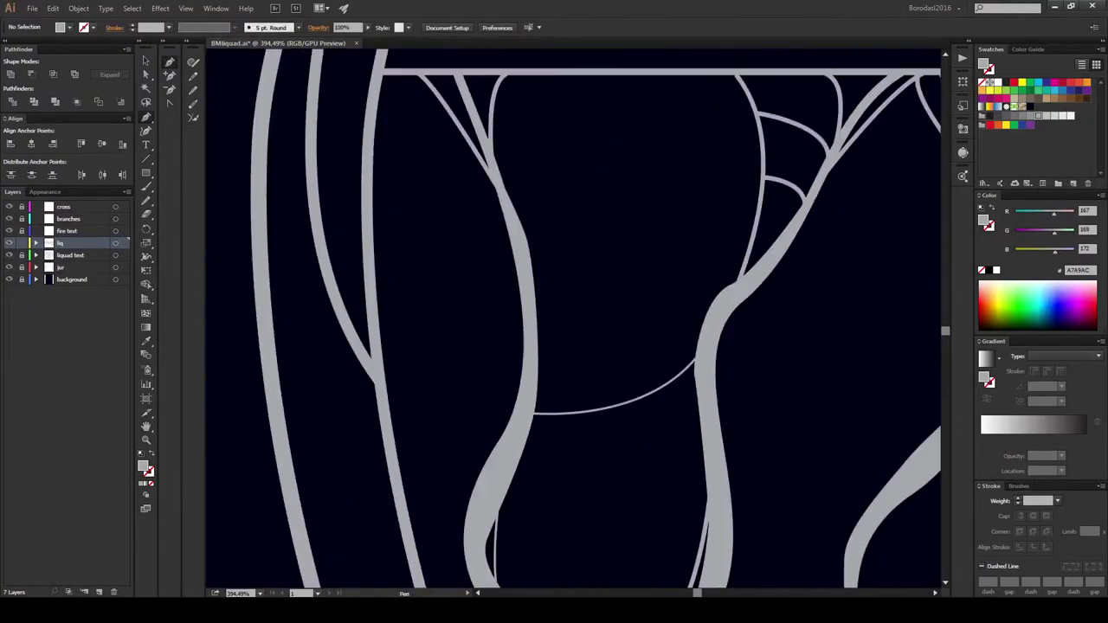
{"action": "key", "text": "ctrl+1"}
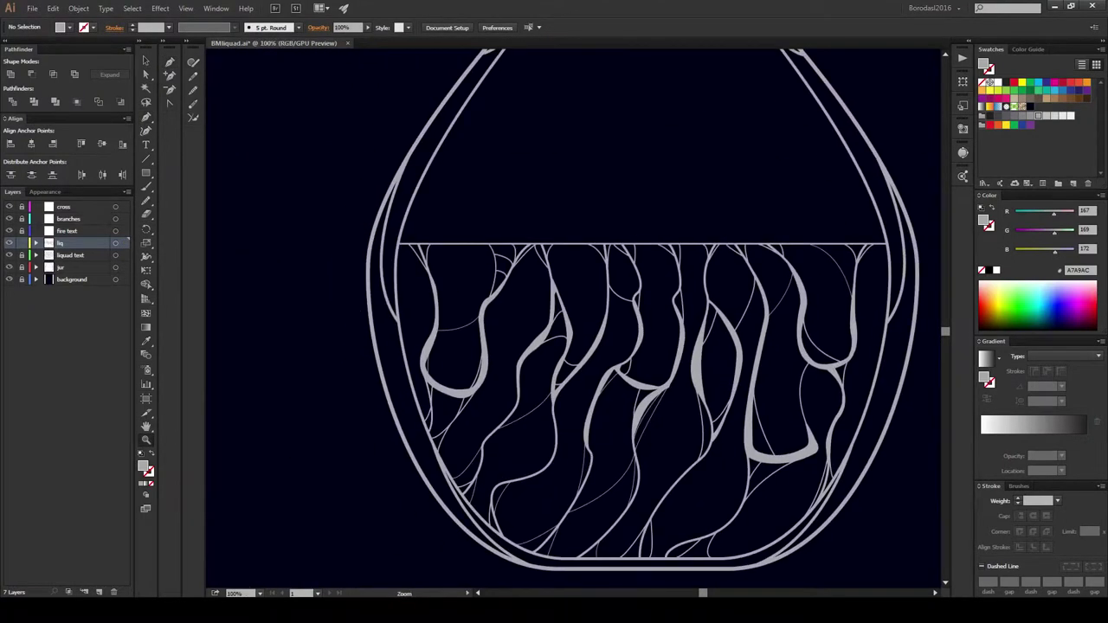
Step: Zoom in and draw a curved grey fill at the left branch junction under the top liquid line
{"action": "left_click_drag", "start_coordinate": [381, 229], "coordinate": [450, 277]}
{"action": "scroll", "coordinate": [571, 321], "scroll_direction": "left", "scroll_amount": 3}
{"action": "key", "text": "p"}
{"action": "left_click", "coordinate": [390, 257]}
{"action": "left_click_drag", "start_coordinate": [504, 333], "coordinate": [511, 342]}
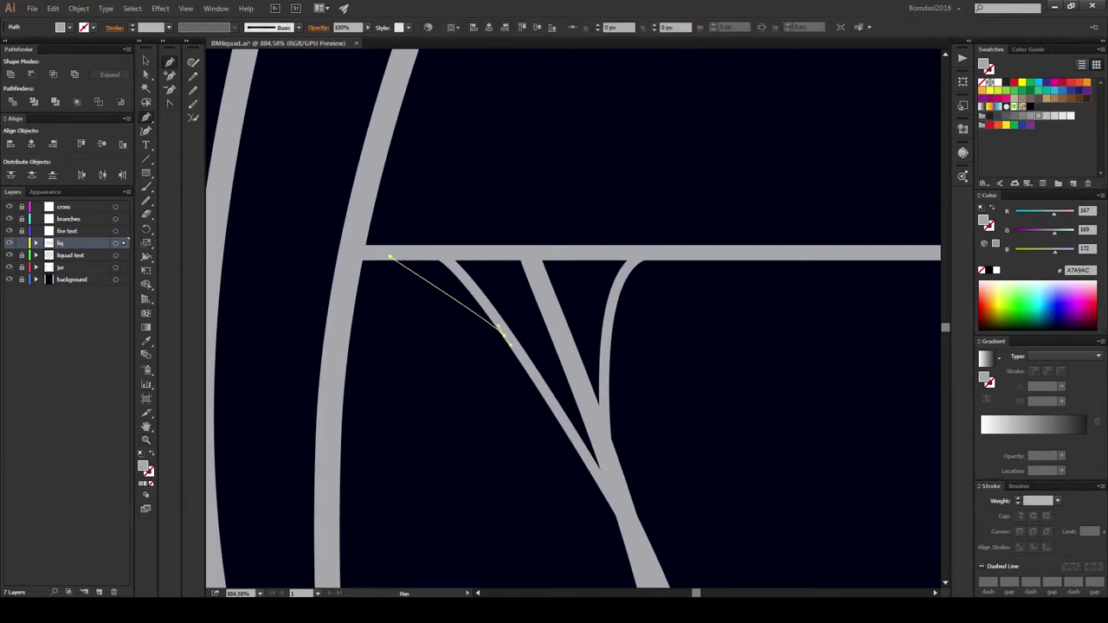
{"action": "left_click_drag", "start_coordinate": [490, 251], "coordinate": [511, 251]}
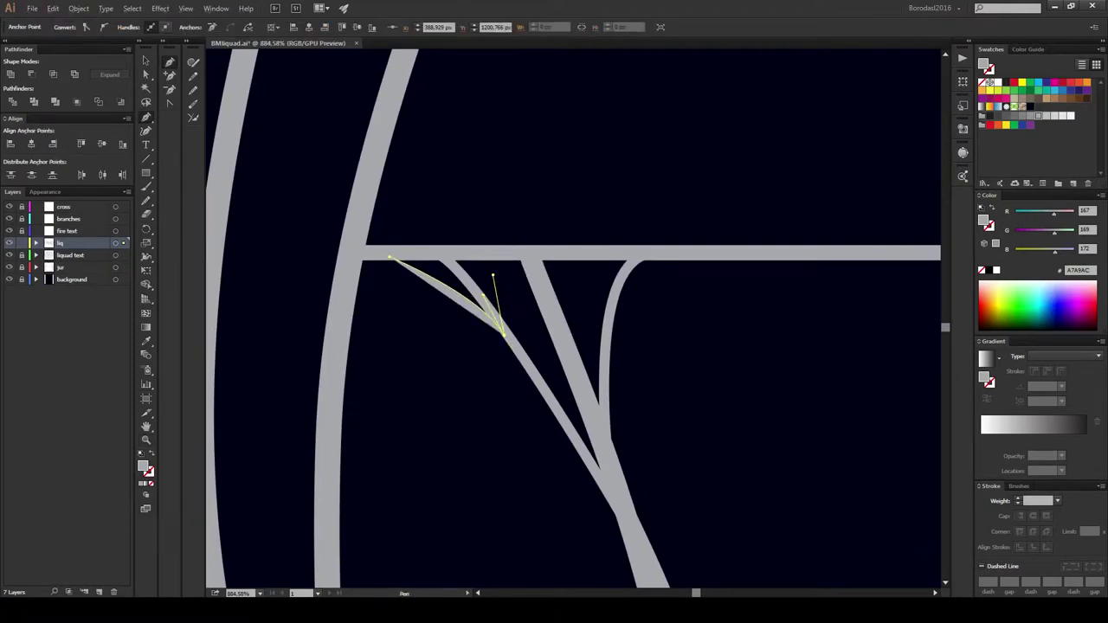
{"action": "left_click", "coordinate": [389, 257]}
Step: Draw the second curved junction fill and another fill shape along the branches
{"action": "left_click", "coordinate": [595, 260]}
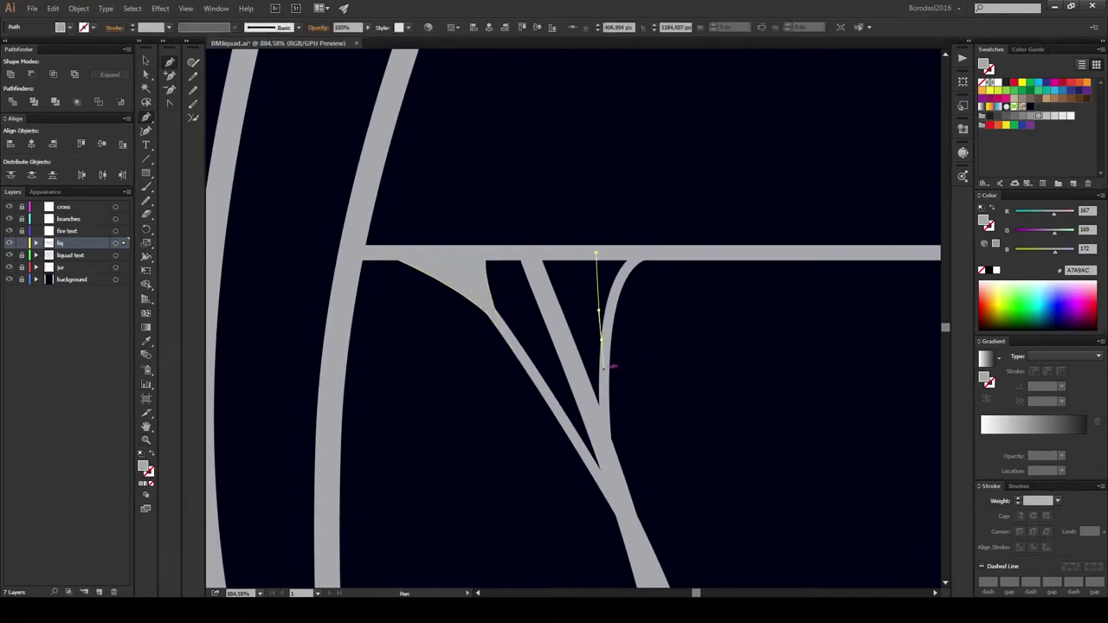
{"action": "mouse_move", "coordinate": [604, 338]}
{"action": "left_mouse_down"}
{"action": "mouse_move", "coordinate": [610, 394]}
{"action": "mouse_move", "coordinate": [554, 342]}
{"action": "left_mouse_up"}
{"action": "left_click", "coordinate": [595, 260]}
{"action": "left_click", "coordinate": [566, 249]}
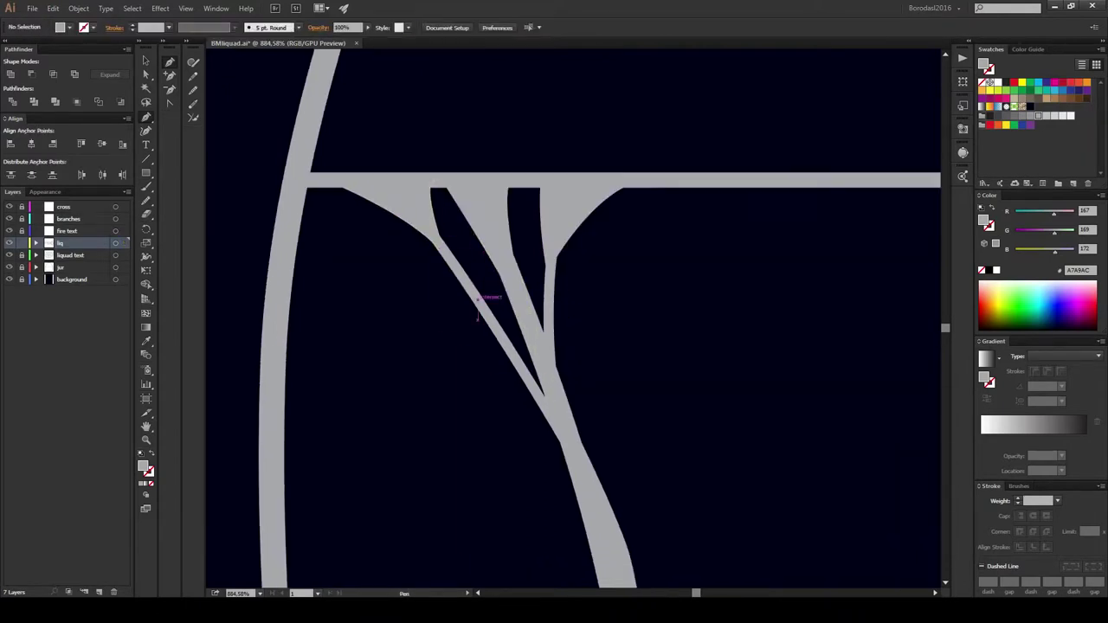
{"action": "left_click", "coordinate": [477, 300]}
{"action": "left_click", "coordinate": [543, 405]}
{"action": "left_click", "coordinate": [546, 368]}
{"action": "key", "text": "ctrl+shift+a"}
Step: Draw a curved wedge where the left branch meets the top liquid line
{"action": "left_click_drag", "start_coordinate": [532, 339], "coordinate": [384, 361]}
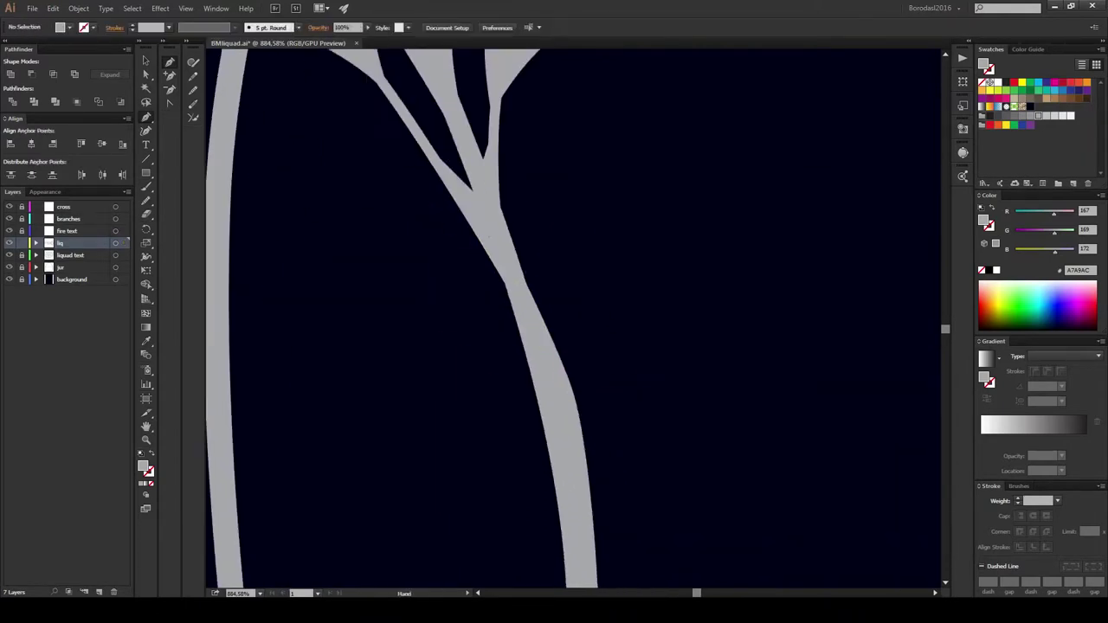
{"action": "key", "text": "ctrl+shift+a"}
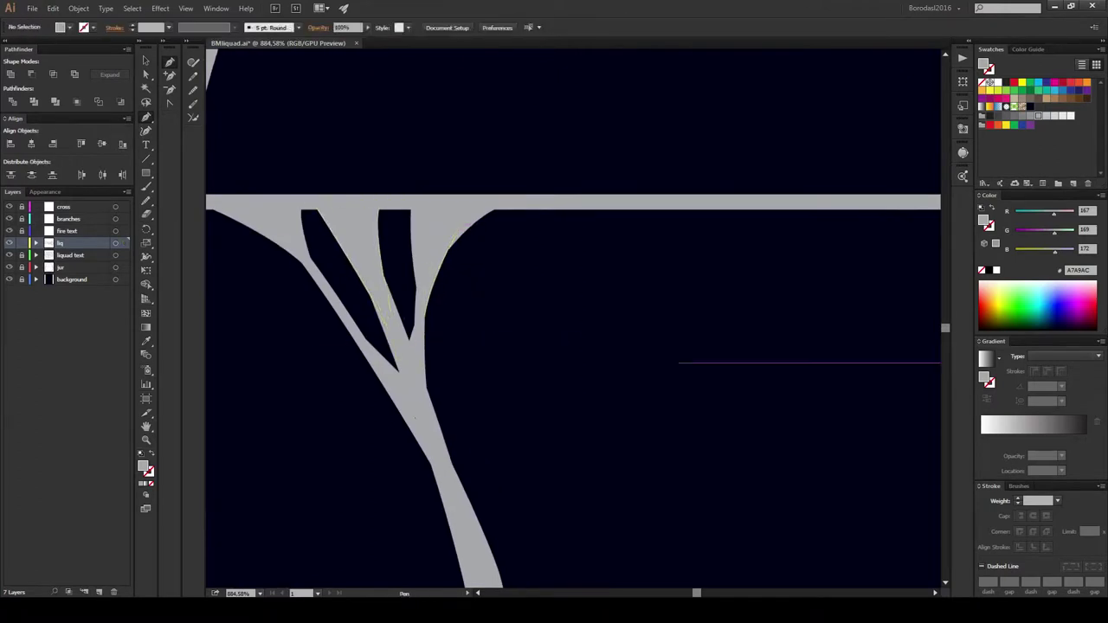
{"action": "left_click", "coordinate": [394, 341], "text": "ctrl"}
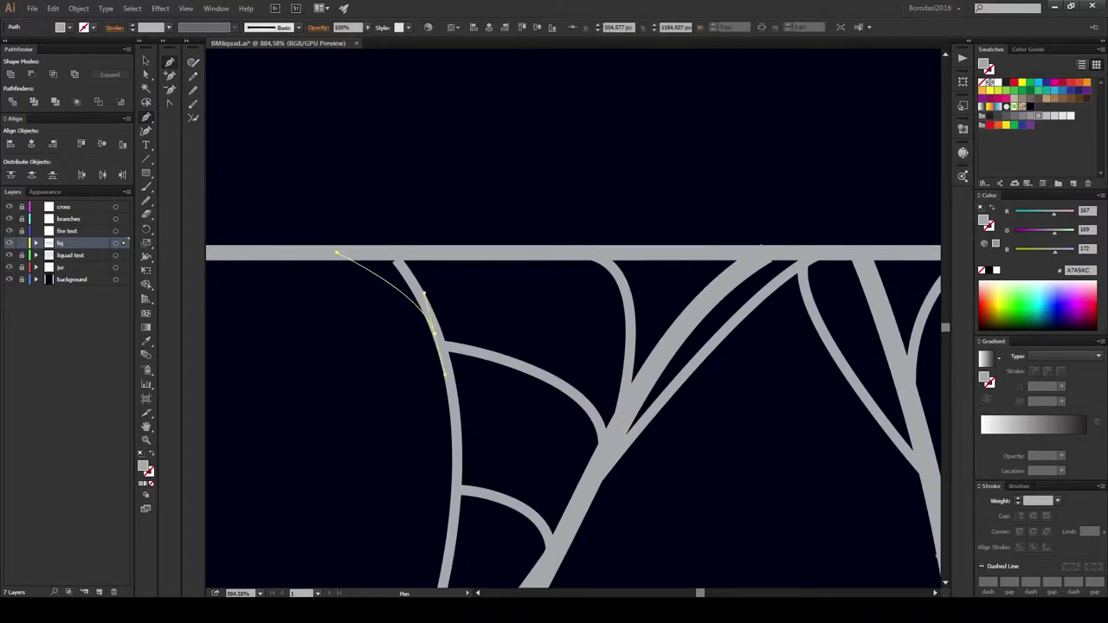
{"action": "left_click", "coordinate": [438, 256]}
{"action": "left_click", "coordinate": [628, 303]}
{"action": "left_click_drag", "start_coordinate": [563, 250], "coordinate": [660, 252]}
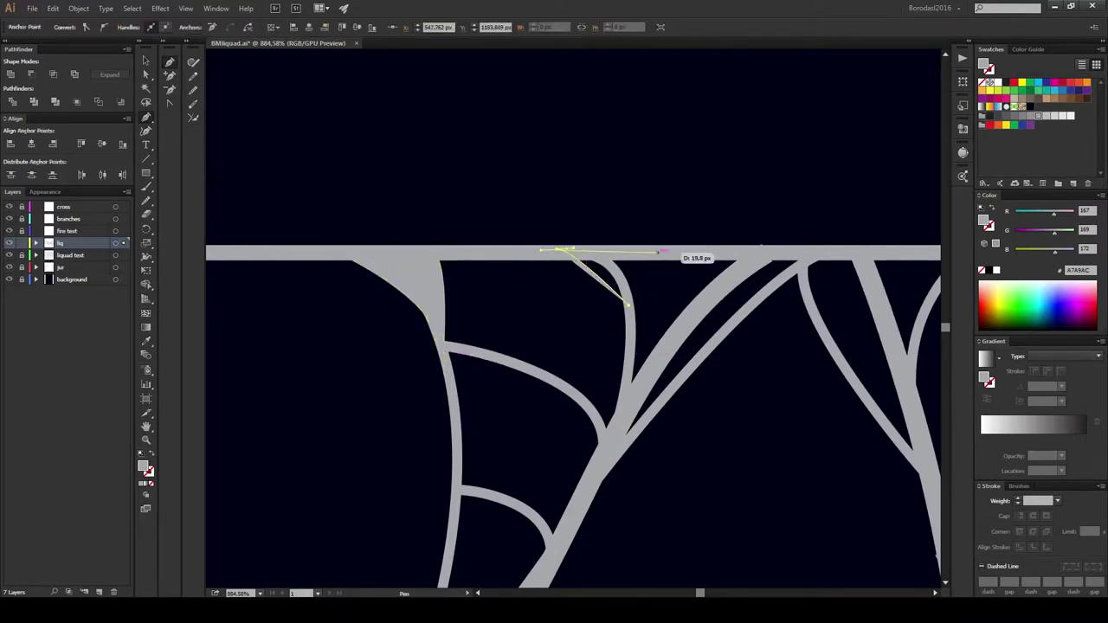
{"action": "left_click_drag", "start_coordinate": [630, 344], "coordinate": [534, 344]}
{"action": "left_click", "coordinate": [446, 249]}
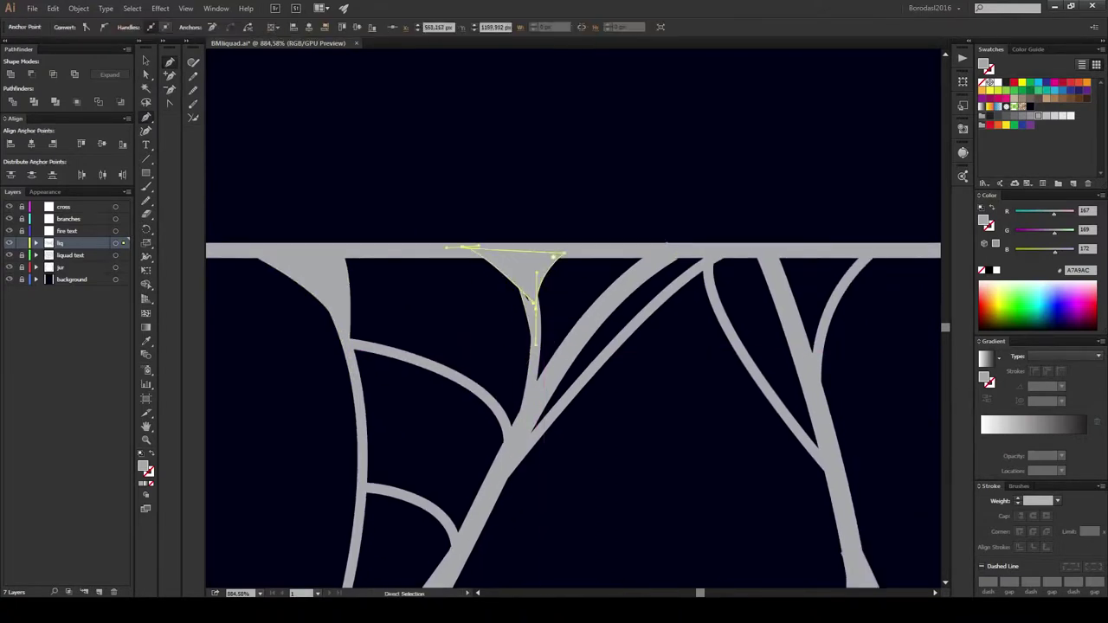
Step: Add a wedge at the middle branch, widening its curved edge along the top line
{"action": "left_click", "coordinate": [509, 278]}
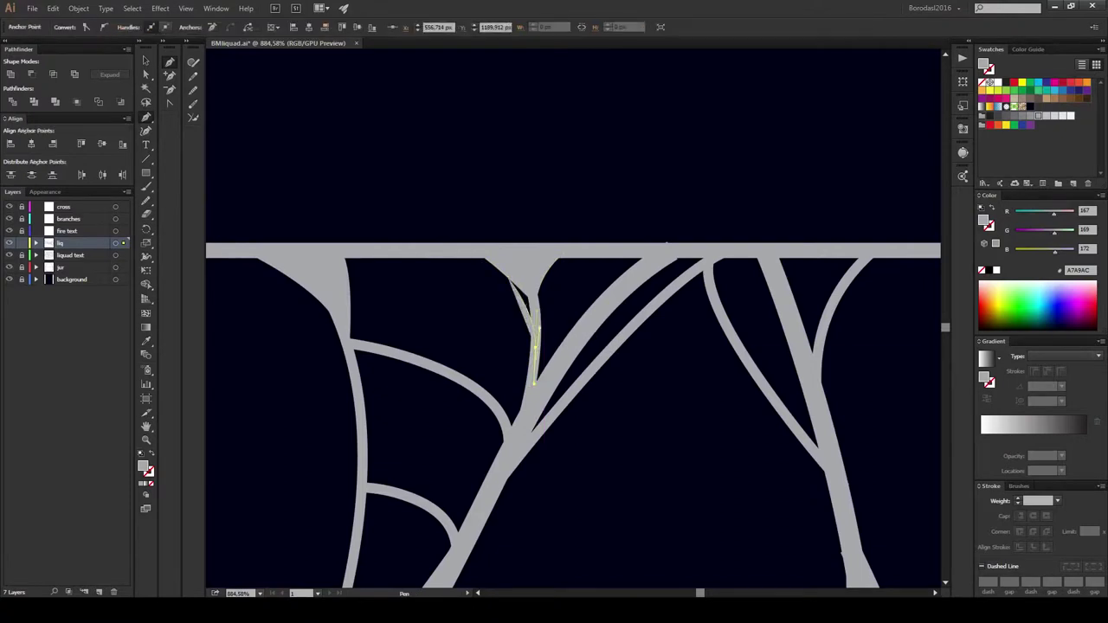
{"action": "left_click_drag", "start_coordinate": [594, 248], "coordinate": [438, 261]}
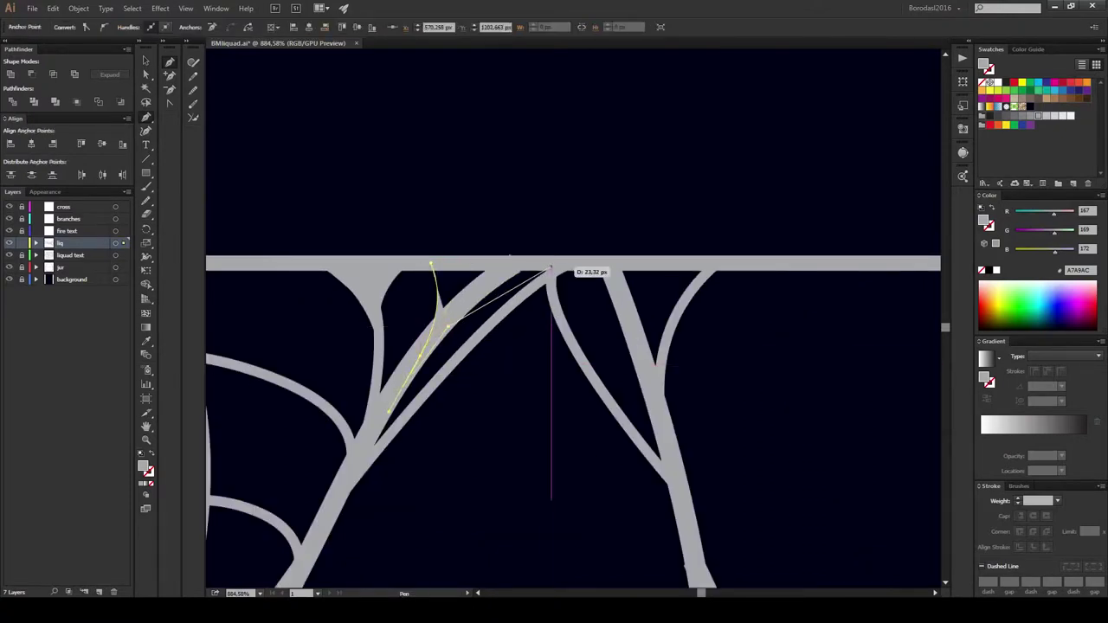
{"action": "left_click", "coordinate": [547, 271]}
{"action": "left_click", "coordinate": [599, 272]}
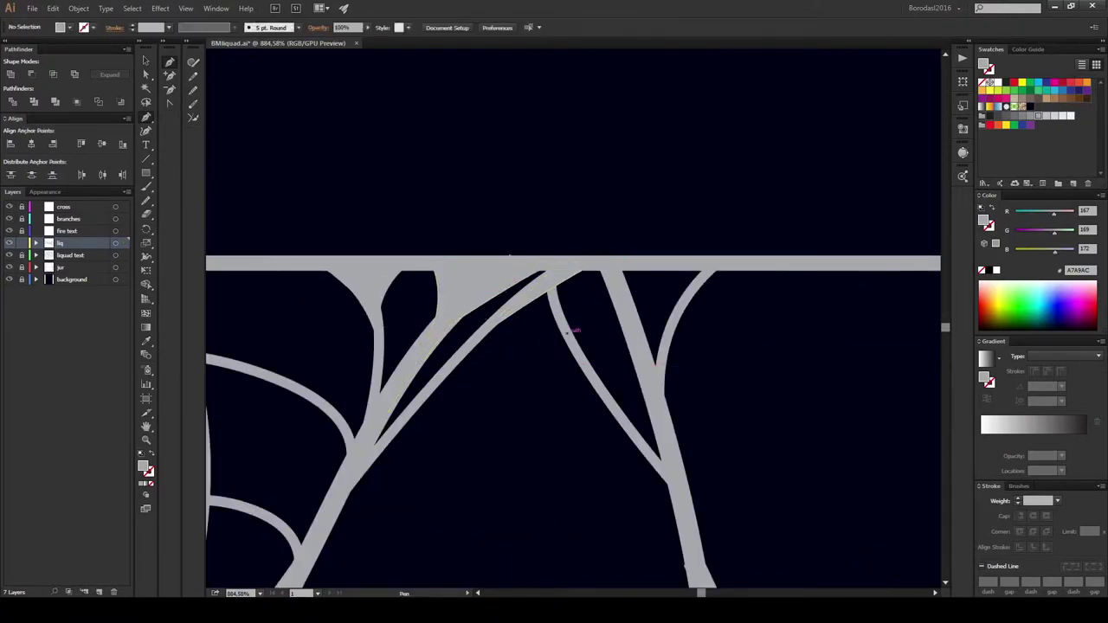
{"action": "key", "text": "ctrl+z"}
{"action": "left_click", "coordinate": [589, 270]}
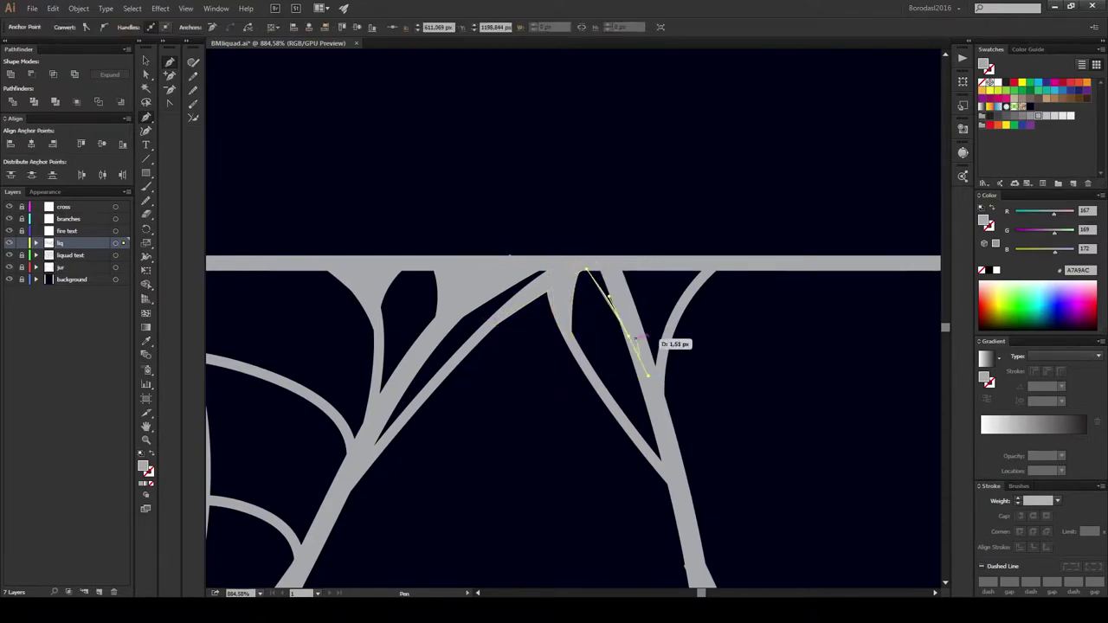
{"action": "left_click_drag", "start_coordinate": [729, 260], "coordinate": [779, 266]}
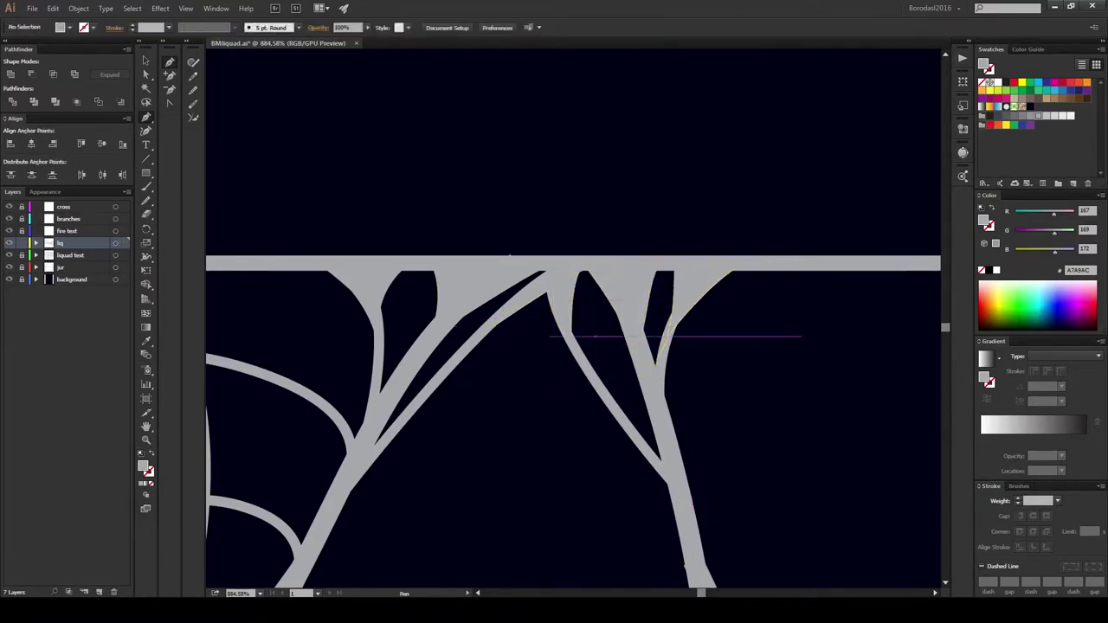
Step: Shape a wedge fill at the lower branch fork along the left branch
{"action": "left_click_drag", "start_coordinate": [658, 351], "coordinate": [468, 322]}
{"action": "left_click_drag", "start_coordinate": [483, 442], "coordinate": [475, 346]}
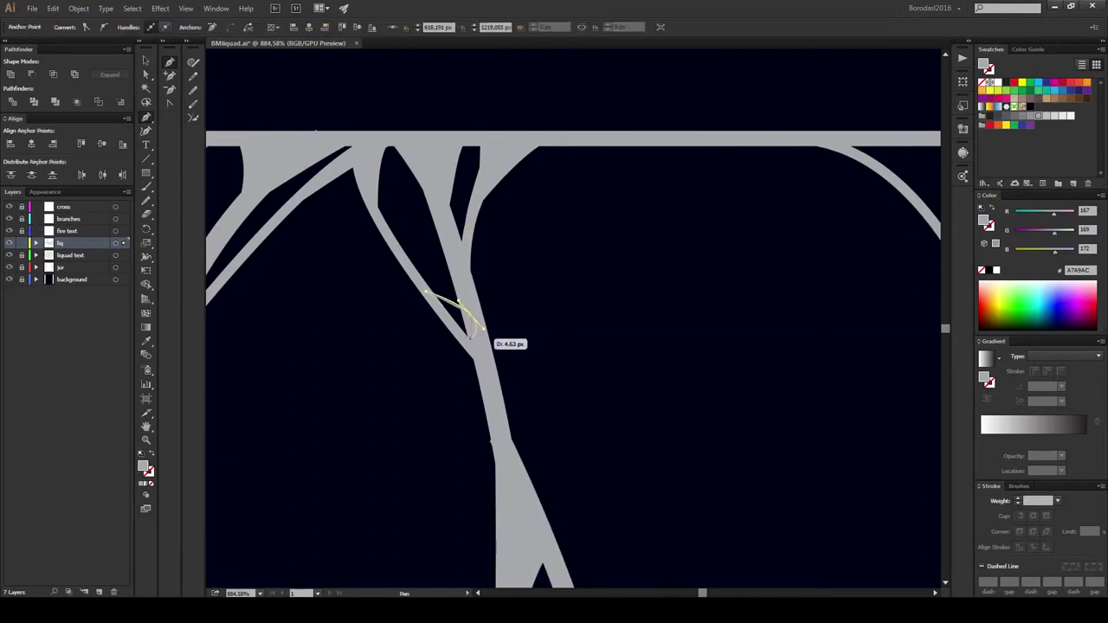
{"action": "left_click_drag", "start_coordinate": [476, 243], "coordinate": [606, 334]}
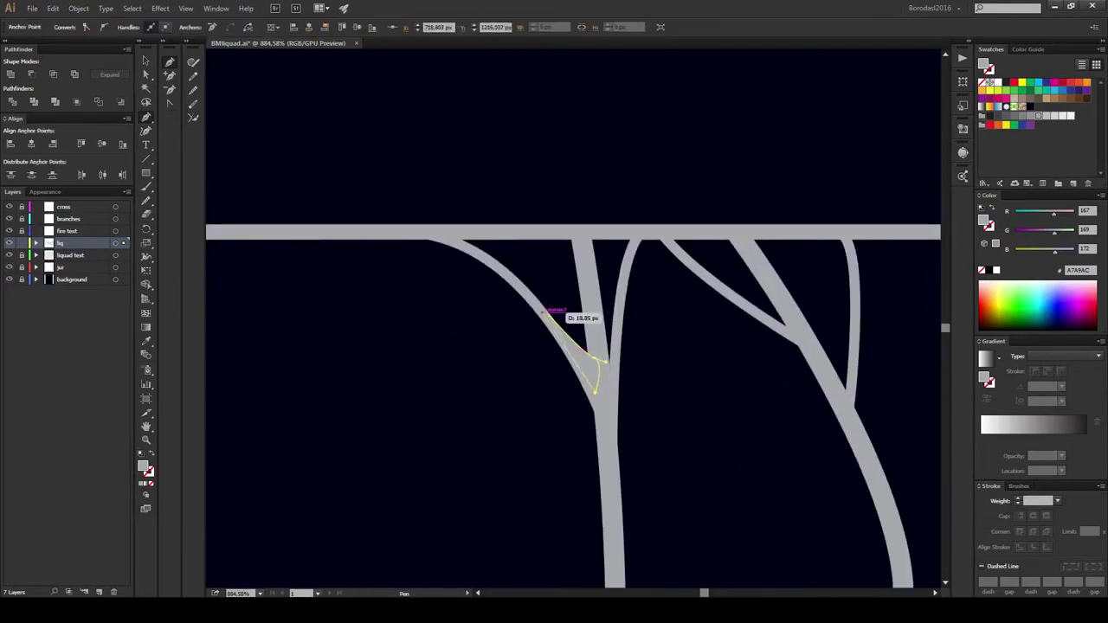
{"action": "left_click", "coordinate": [372, 232]}
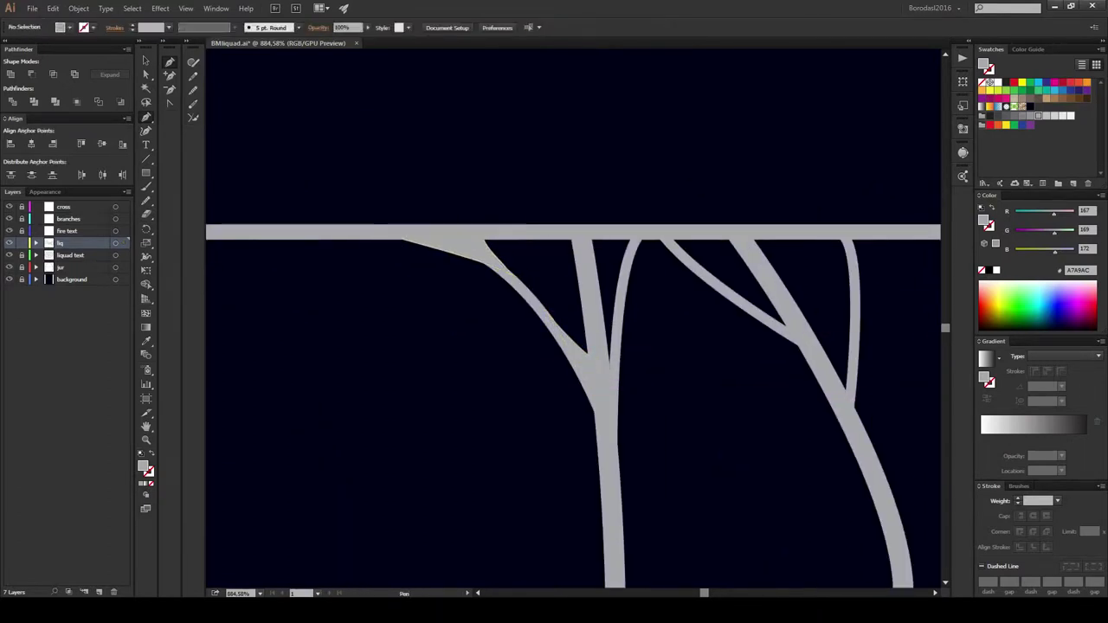
{"action": "left_click_drag", "start_coordinate": [597, 334], "coordinate": [472, 312]}
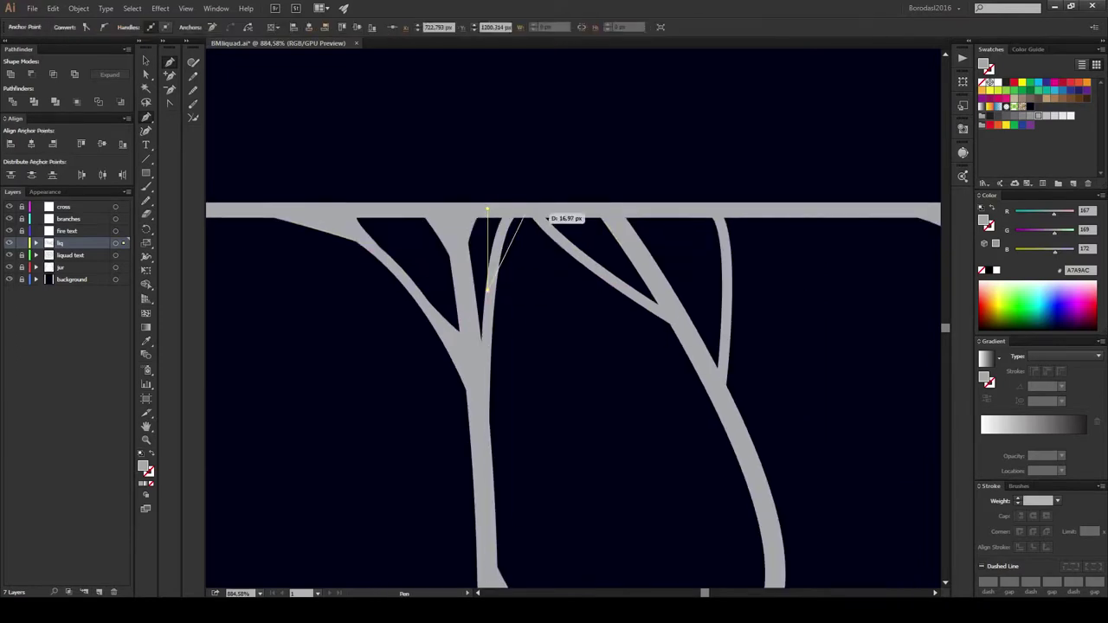
Step: Fill the gap between two branches with a curved grey wedge toward the top band
{"action": "left_click_drag", "start_coordinate": [598, 270], "coordinate": [442, 337]}
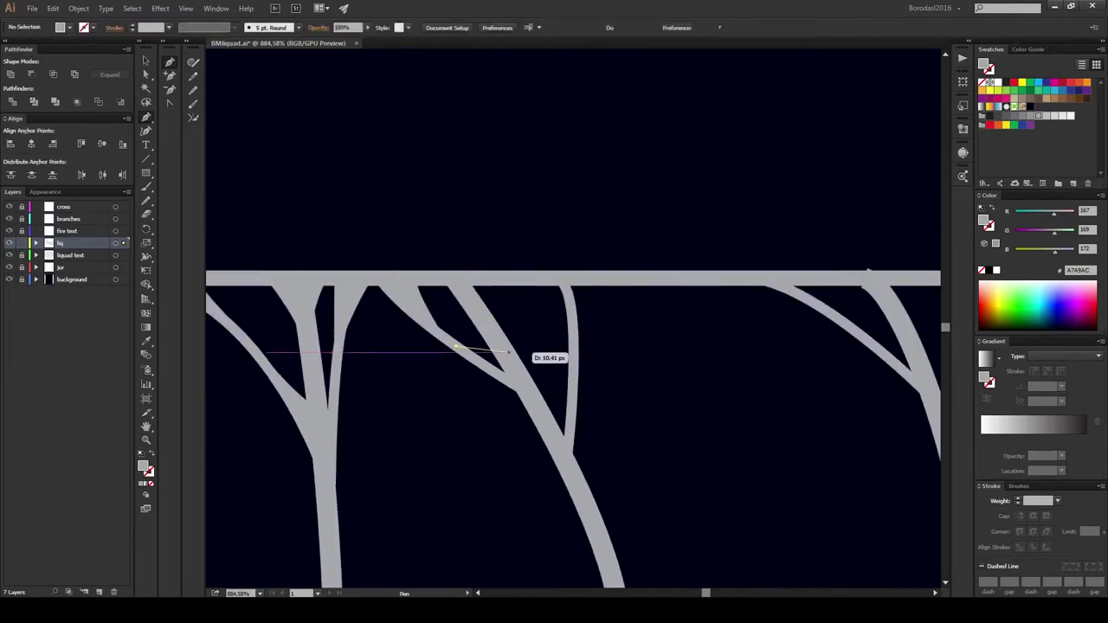
{"action": "left_click", "coordinate": [511, 377]}
{"action": "left_click", "coordinate": [522, 278]}
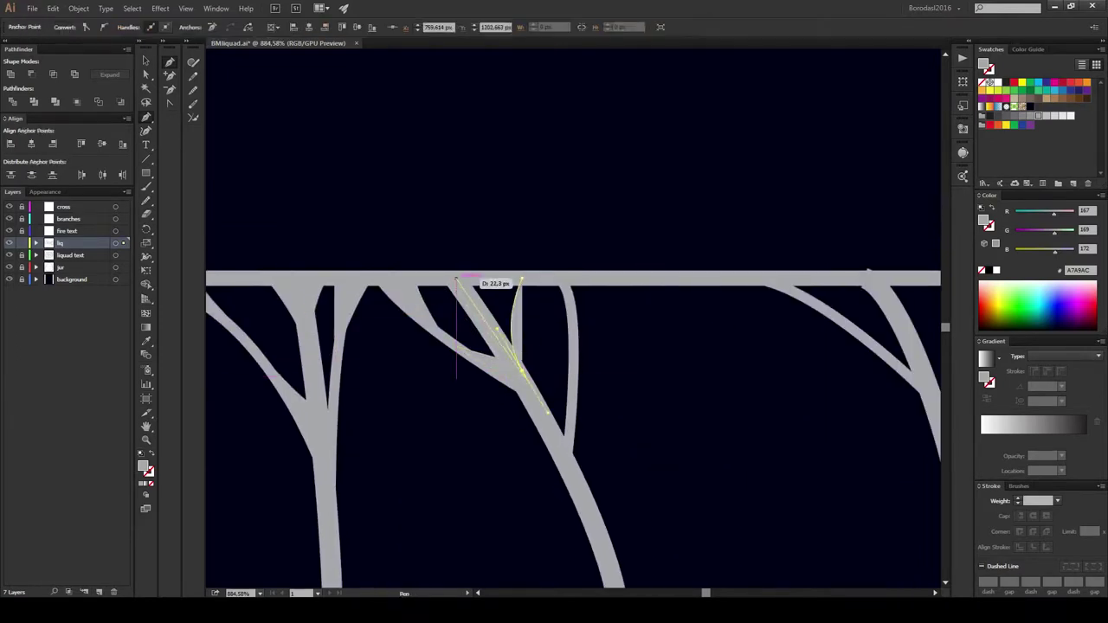
{"action": "left_click", "coordinate": [475, 280]}
{"action": "left_click", "coordinate": [543, 281]}
{"action": "left_click", "coordinate": [570, 374]}
{"action": "left_click_drag", "start_coordinate": [606, 277], "coordinate": [632, 276]}
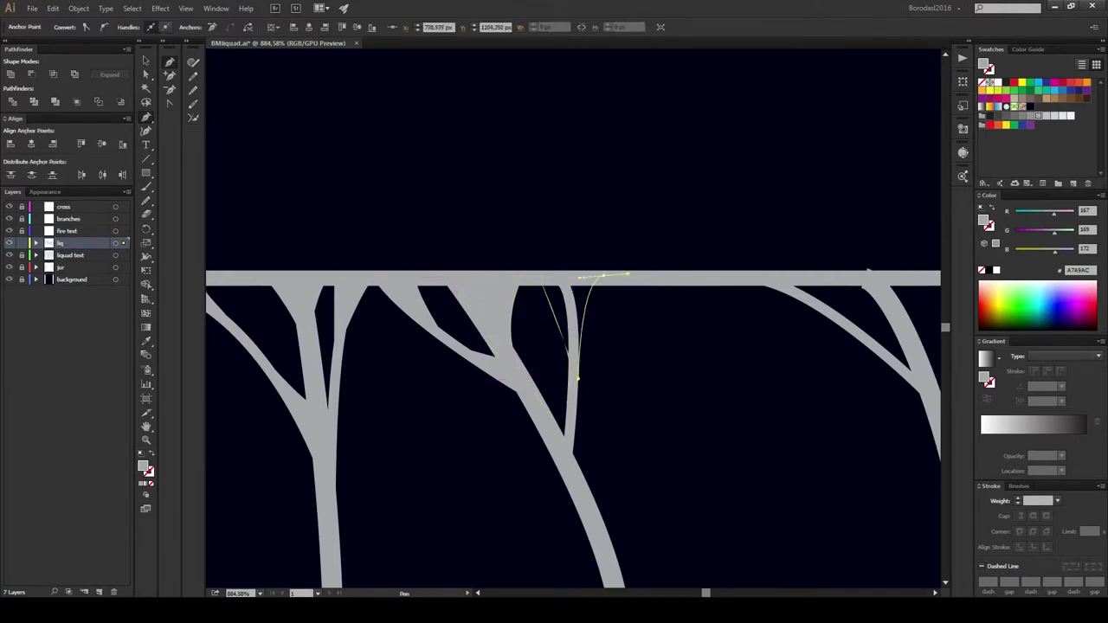
{"action": "left_click", "coordinate": [574, 383], "text": "ctrl"}
{"action": "left_click_drag", "start_coordinate": [606, 363], "coordinate": [606, 334]}
Step: Draw wedges from the top band down the left branch and at the left junction
{"action": "left_click", "coordinate": [449, 251]}
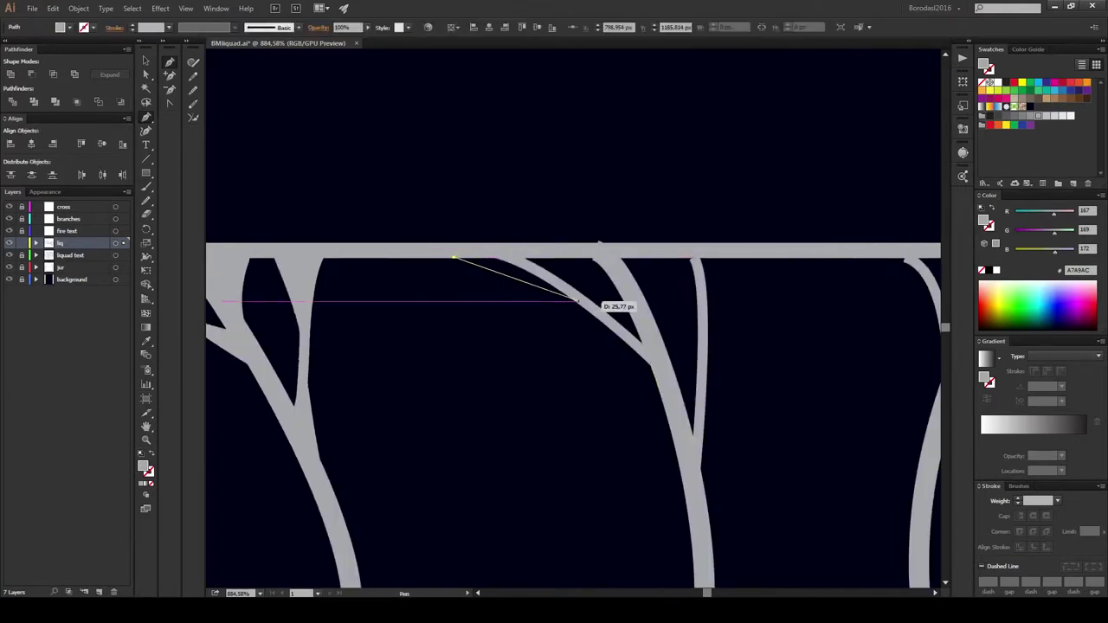
{"action": "mouse_move", "coordinate": [658, 251]}
{"action": "left_mouse_down"}
{"action": "mouse_move", "coordinate": [679, 250]}
{"action": "mouse_move", "coordinate": [519, 295]}
{"action": "mouse_move", "coordinate": [421, 232]}
{"action": "left_mouse_up"}
{"action": "mouse_move", "coordinate": [356, 517]}
{"action": "left_mouse_down"}
{"action": "mouse_move", "coordinate": [369, 478]}
{"action": "mouse_move", "coordinate": [187, 561]}
{"action": "left_mouse_up"}
{"action": "left_click", "coordinate": [368, 478], "text": "ctrl"}
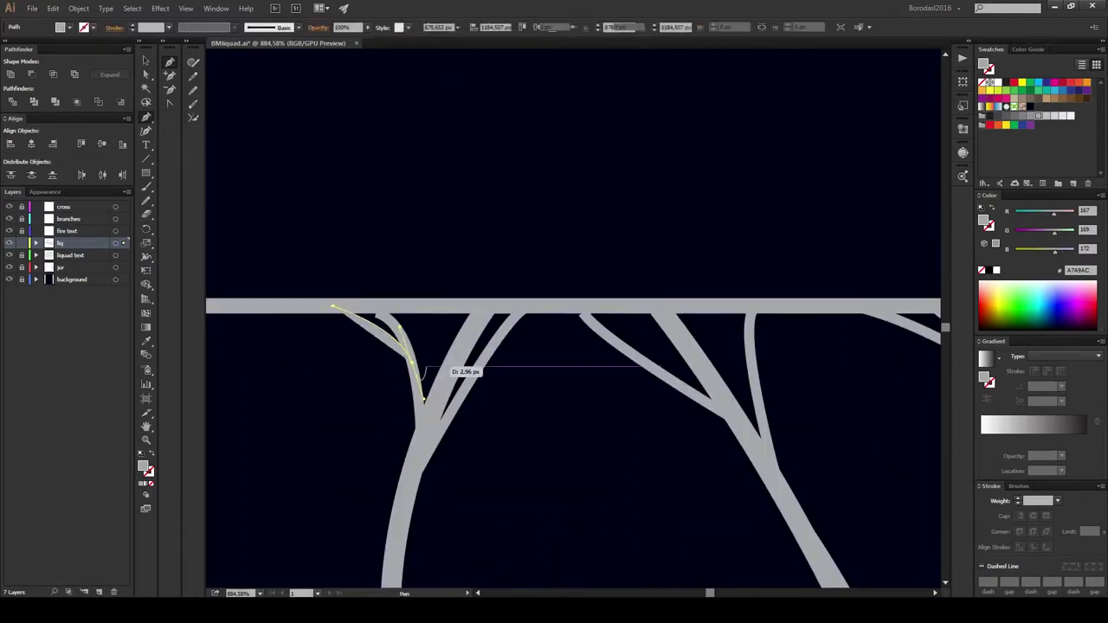
{"action": "left_click", "coordinate": [407, 306]}
{"action": "left_click", "coordinate": [332, 306]}
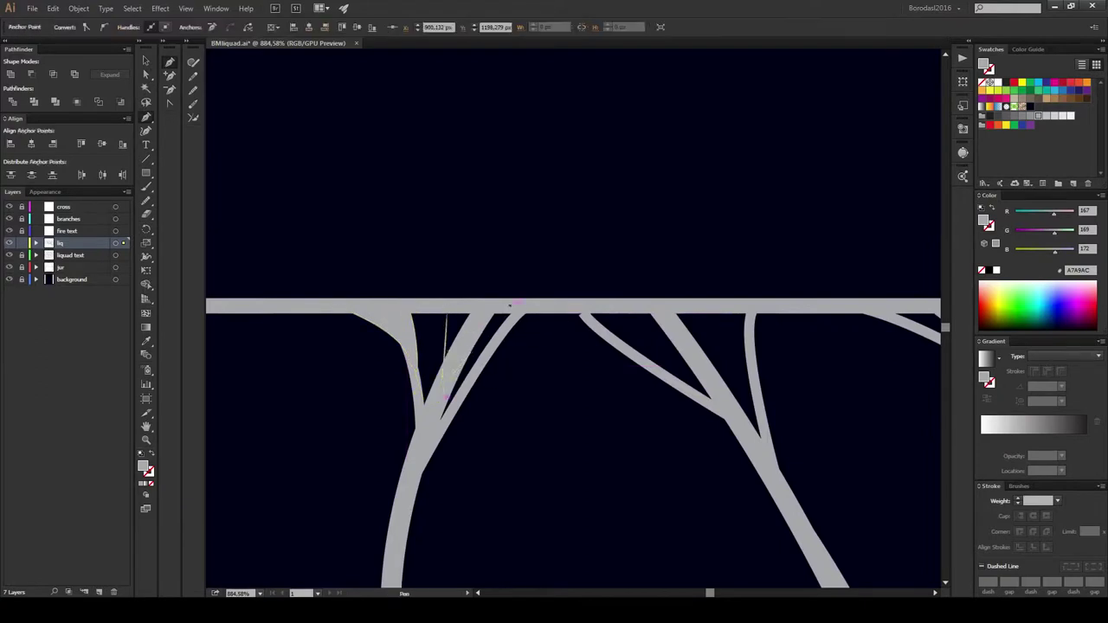
{"action": "left_click", "coordinate": [481, 362]}
Step: Add grey triangle fills at the right junction and between the branches
{"action": "left_click", "coordinate": [564, 307]}
{"action": "left_click", "coordinate": [517, 306]}
{"action": "left_click", "coordinate": [481, 362]}
{"action": "left_click_drag", "start_coordinate": [482, 360], "coordinate": [331, 342]}
{"action": "left_click", "coordinate": [495, 349]}
{"action": "left_click", "coordinate": [424, 291]}
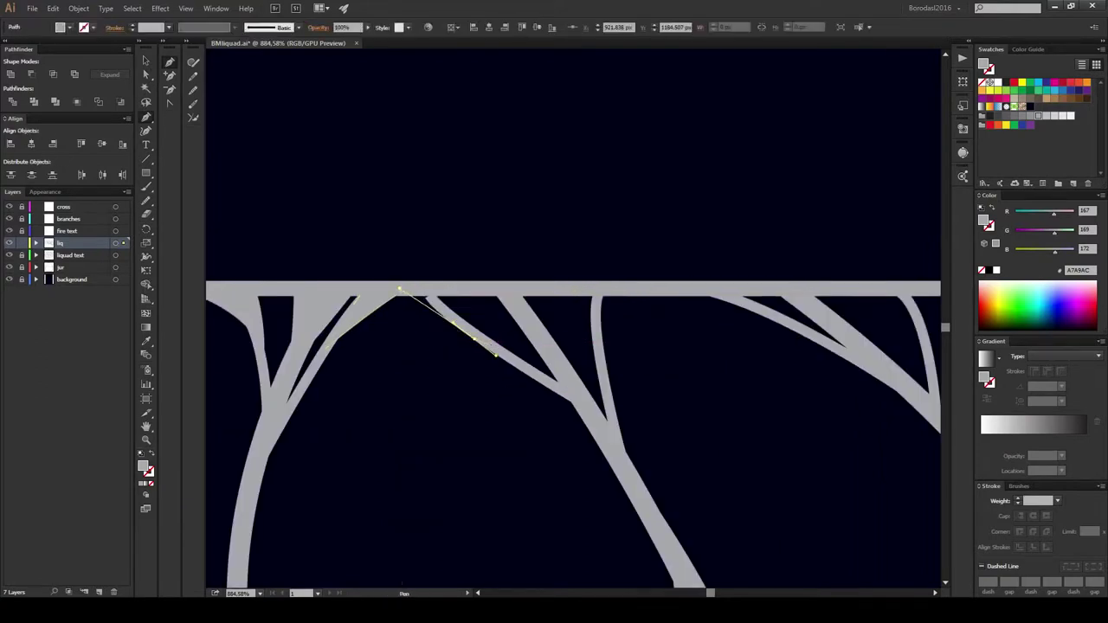
{"action": "left_click", "coordinate": [482, 287]}
{"action": "left_click", "coordinate": [494, 349]}
{"action": "left_click", "coordinate": [567, 361]}
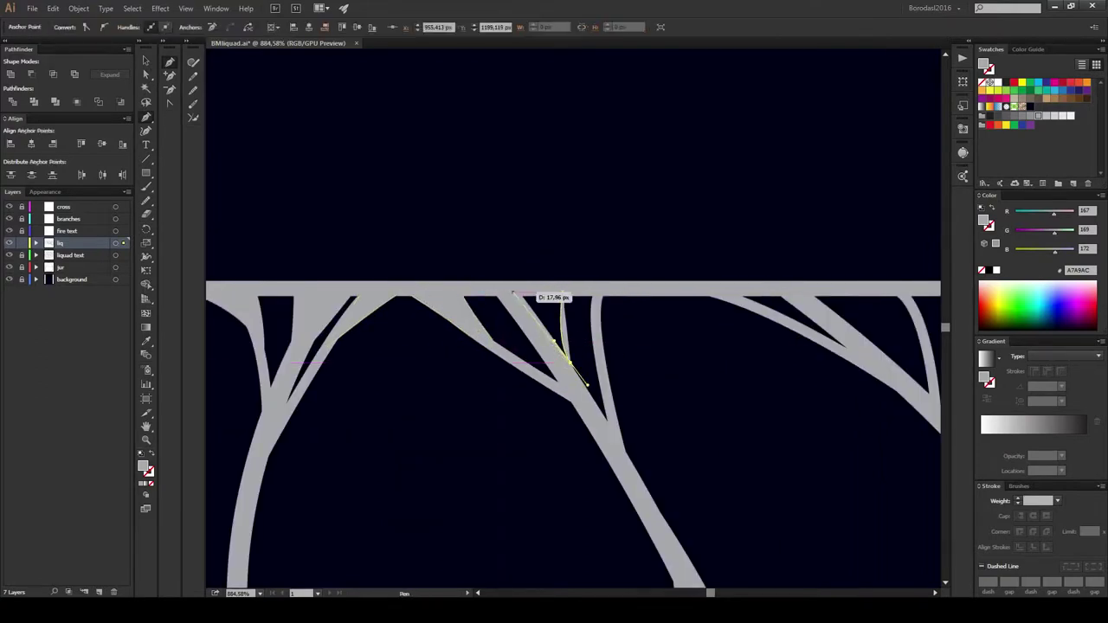
Step: Draw more curved wedges and triangles where branches meet the top band
{"action": "left_click_drag", "start_coordinate": [597, 295], "coordinate": [648, 288]}
{"action": "left_click", "coordinate": [606, 370]}
{"action": "left_click_drag", "start_coordinate": [606, 370], "coordinate": [417, 309]}
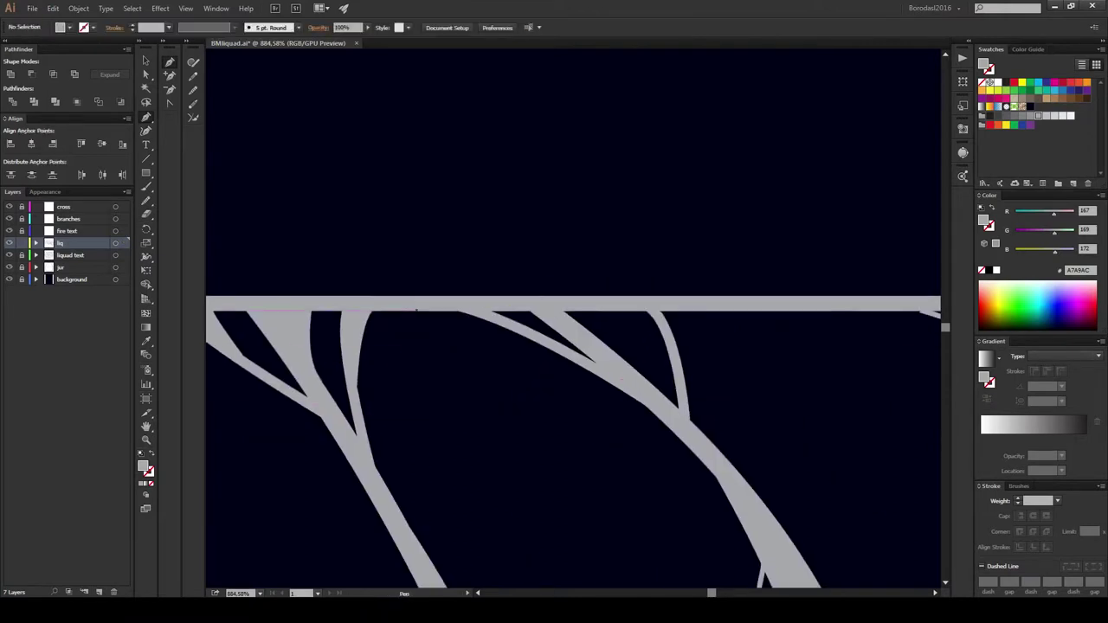
{"action": "left_click", "coordinate": [551, 347]}
{"action": "left_click", "coordinate": [417, 309]}
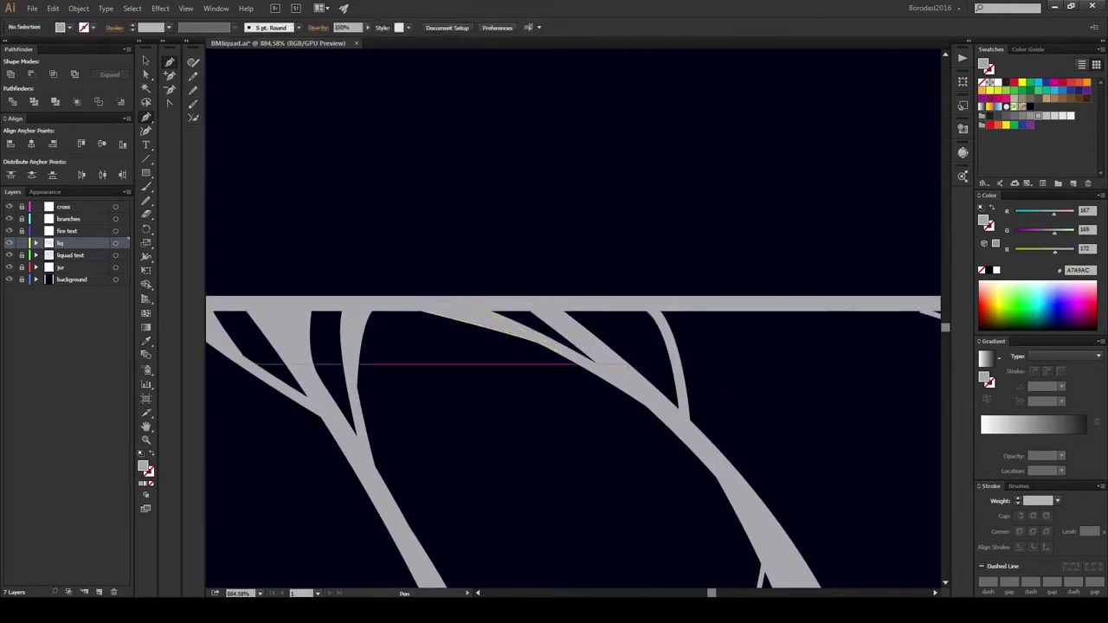
{"action": "left_click", "coordinate": [553, 305]}
{"action": "left_click", "coordinate": [633, 364]}
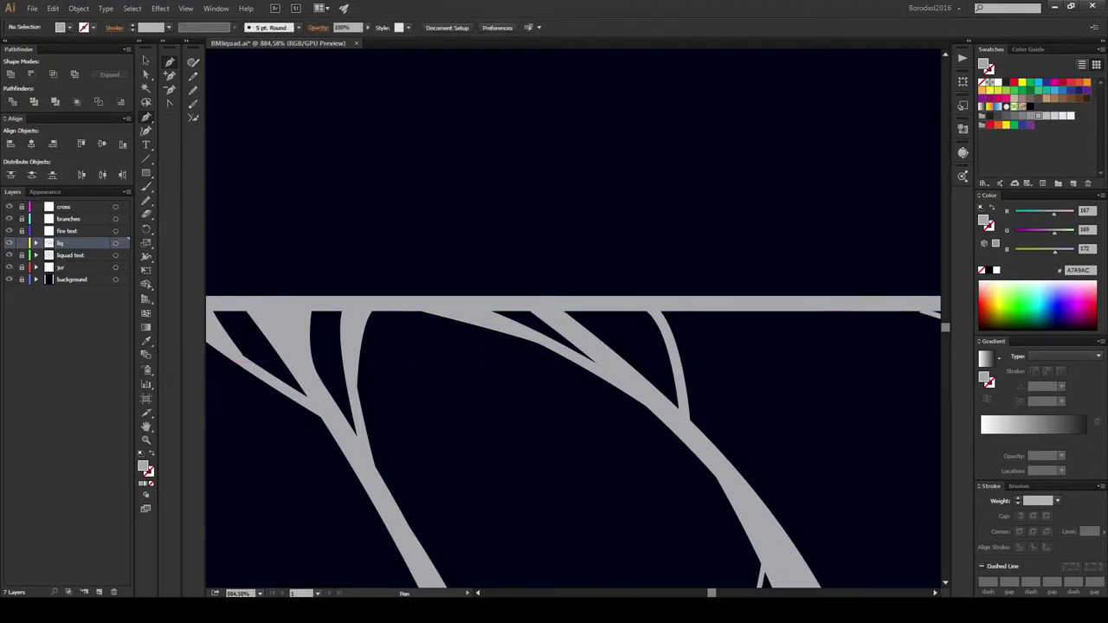
{"action": "left_click", "coordinate": [631, 367]}
Step: Fill the next junctions, including a left wedge curving from the top band into its branch
{"action": "left_click_drag", "start_coordinate": [631, 367], "coordinate": [488, 378]}
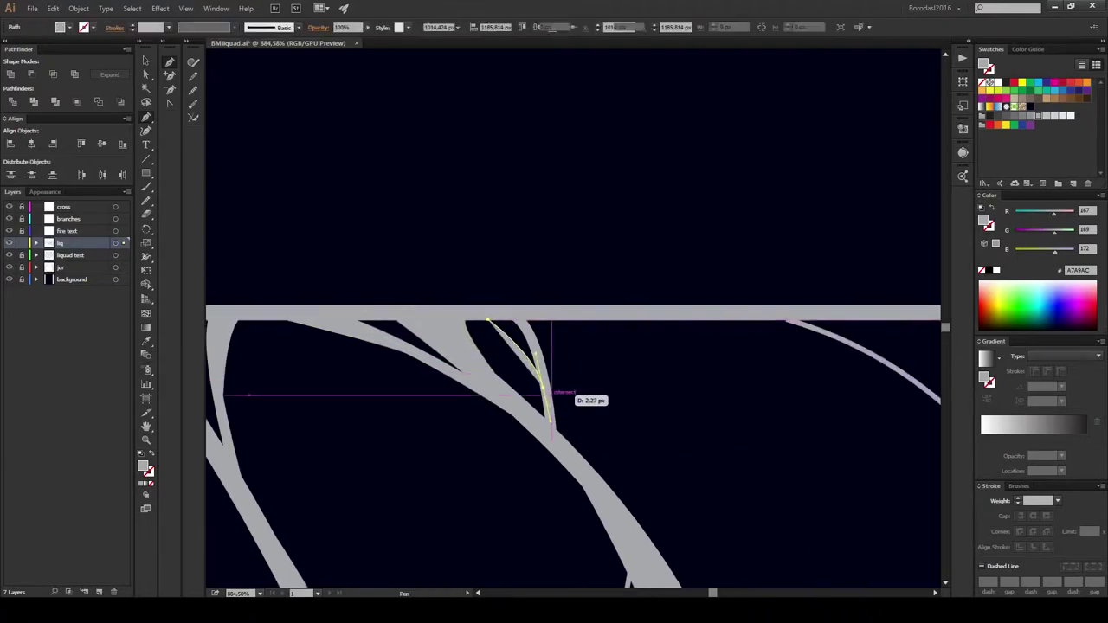
{"action": "left_click", "coordinate": [551, 422]}
{"action": "left_click", "coordinate": [537, 320]}
{"action": "left_click_drag", "start_coordinate": [537, 320], "coordinate": [251, 307]}
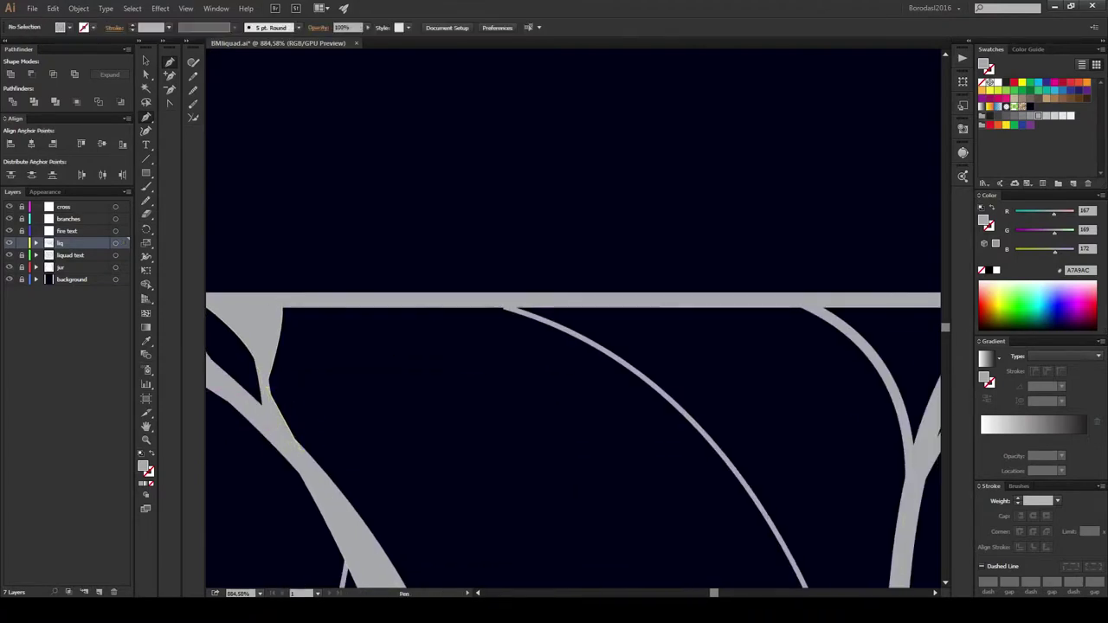
{"action": "left_click_drag", "start_coordinate": [494, 327], "coordinate": [468, 300]}
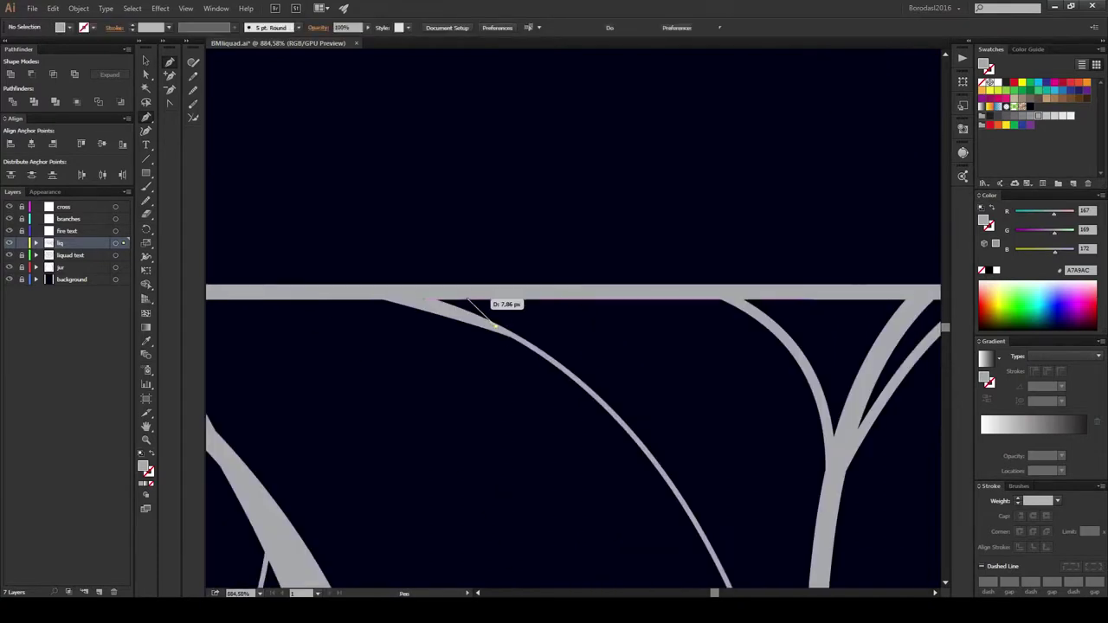
{"action": "left_click", "coordinate": [419, 288]}
{"action": "left_click_drag", "start_coordinate": [658, 346], "coordinate": [415, 346]}
{"action": "left_click", "coordinate": [422, 298]}
{"action": "left_click_drag", "start_coordinate": [546, 342], "coordinate": [549, 344]}
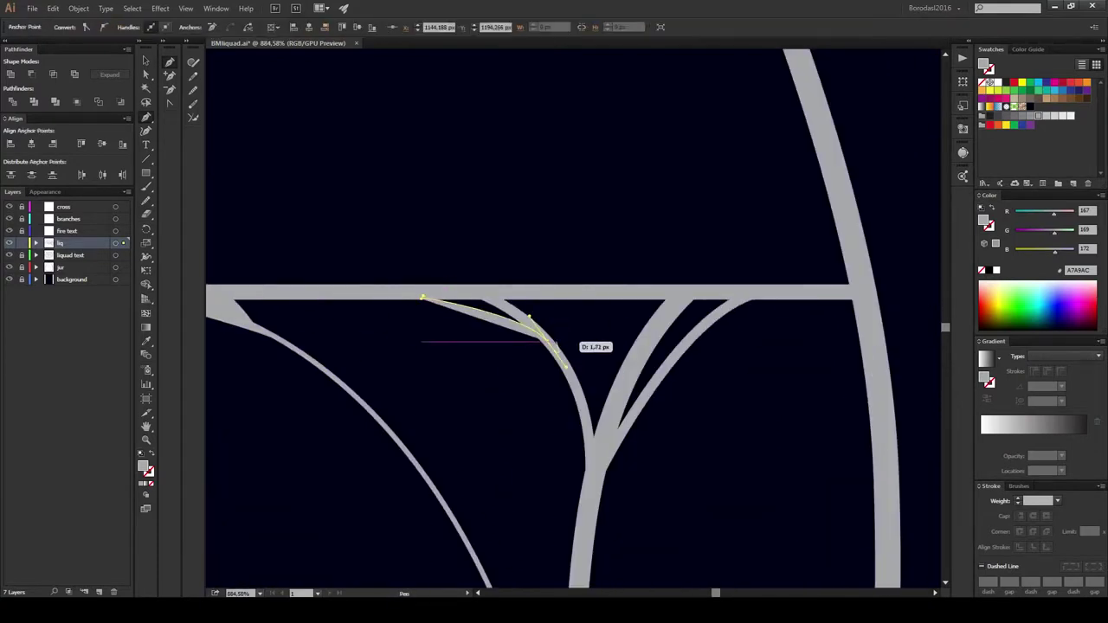
{"action": "left_click", "coordinate": [422, 297]}
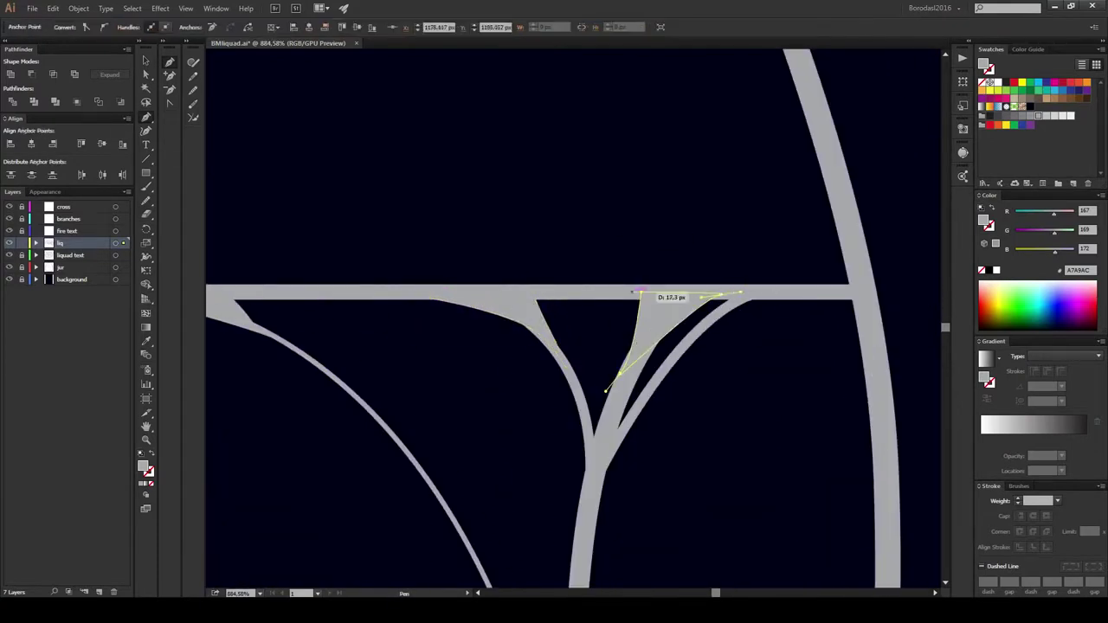
Step: Start a wedge on the right of the top band and extend its fill edge along the trunk
{"action": "left_click", "coordinate": [737, 293]}
{"action": "left_click_drag", "start_coordinate": [684, 347], "coordinate": [711, 342]}
{"action": "scroll", "coordinate": [629, 264], "scroll_direction": "down", "scroll_amount": 3}
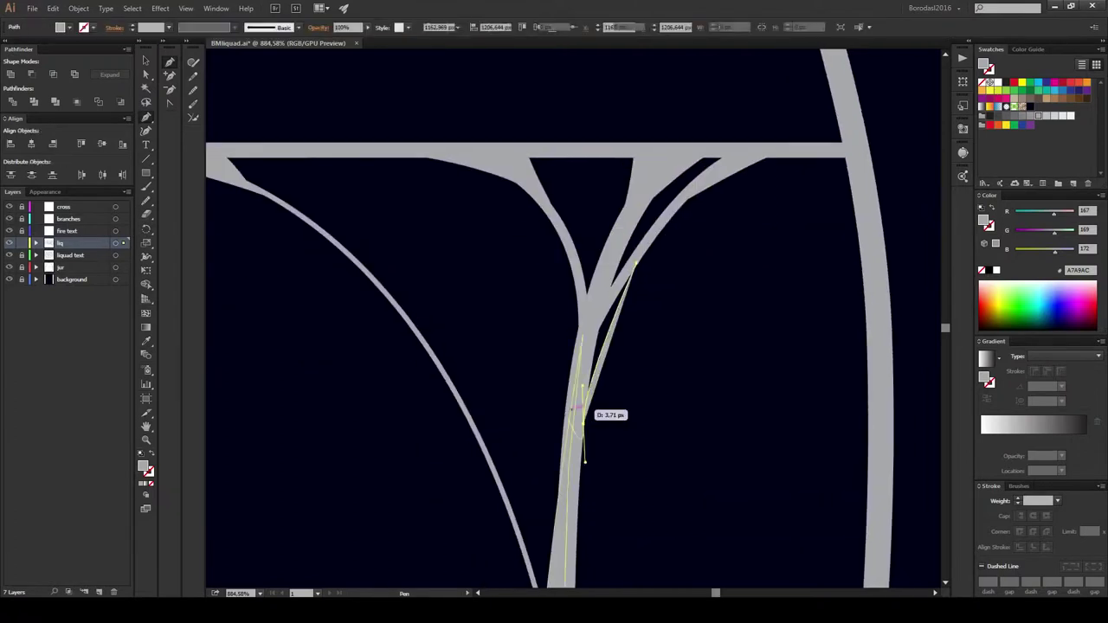
{"action": "left_click_drag", "start_coordinate": [585, 461], "coordinate": [585, 462]}
{"action": "scroll", "coordinate": [586, 309], "scroll_direction": "down", "scroll_amount": 5}
{"action": "left_click", "coordinate": [566, 275]}
{"action": "left_click", "coordinate": [578, 433]}
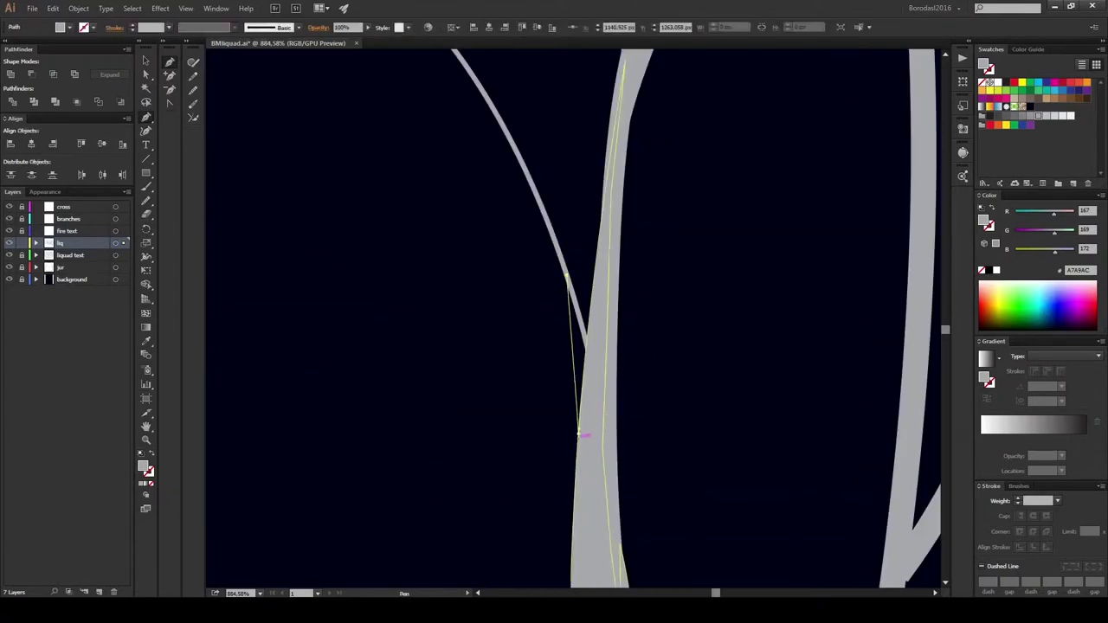
{"action": "key", "text": "ctrl+z"}
Step: Curve the fill down the trunk, close the branch shape, and check the trunk's points
{"action": "scroll", "coordinate": [635, 296], "scroll_direction": "down", "scroll_amount": 3}
{"action": "mouse_move", "coordinate": [656, 468]}
{"action": "left_mouse_down"}
{"action": "mouse_move", "coordinate": [658, 418]}
{"action": "mouse_move", "coordinate": [562, 184]}
{"action": "left_mouse_up"}
{"action": "left_click", "coordinate": [598, 285]}
{"action": "scroll", "coordinate": [638, 302], "scroll_direction": "down", "scroll_amount": 2}
{"action": "left_click", "coordinate": [607, 297]}
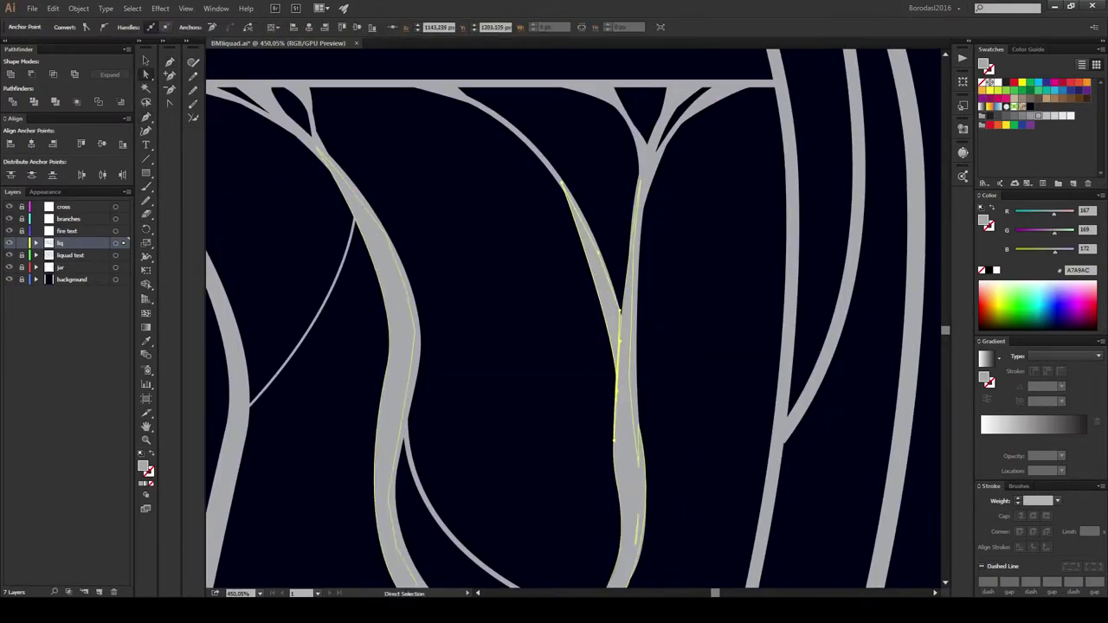
{"action": "scroll", "coordinate": [614, 442], "scroll_direction": "up", "scroll_amount": 3}
{"action": "scroll", "coordinate": [614, 441], "scroll_direction": "down", "scroll_amount": 3}
{"action": "key", "text": "ctrl+shift+a"}
{"action": "scroll", "coordinate": [614, 442], "scroll_direction": "up", "scroll_amount": 2}
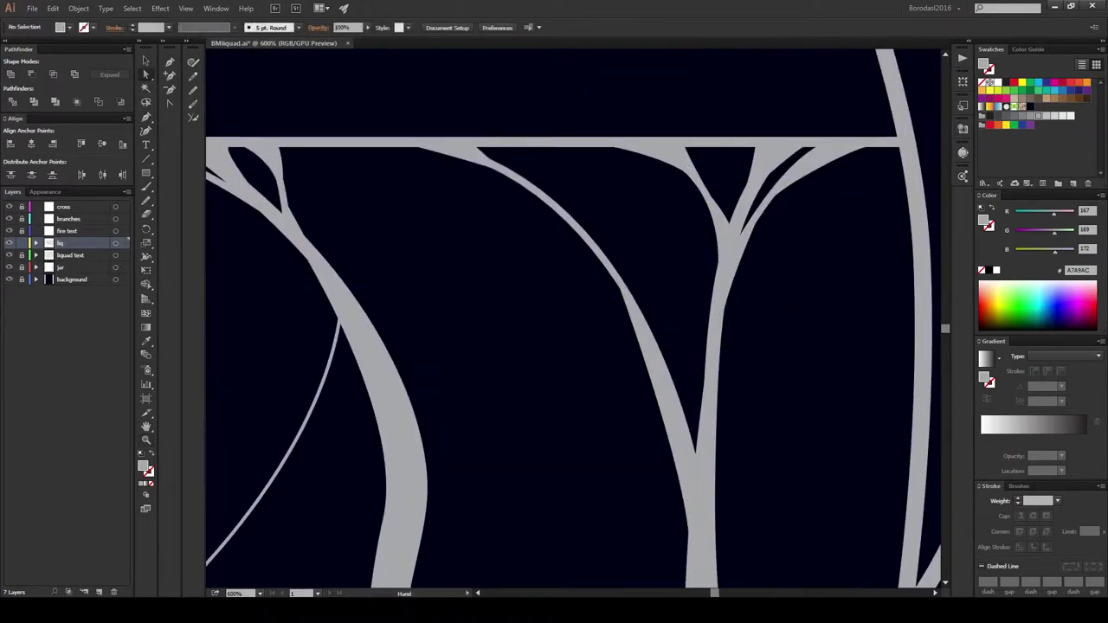
{"action": "left_click", "coordinate": [655, 381]}
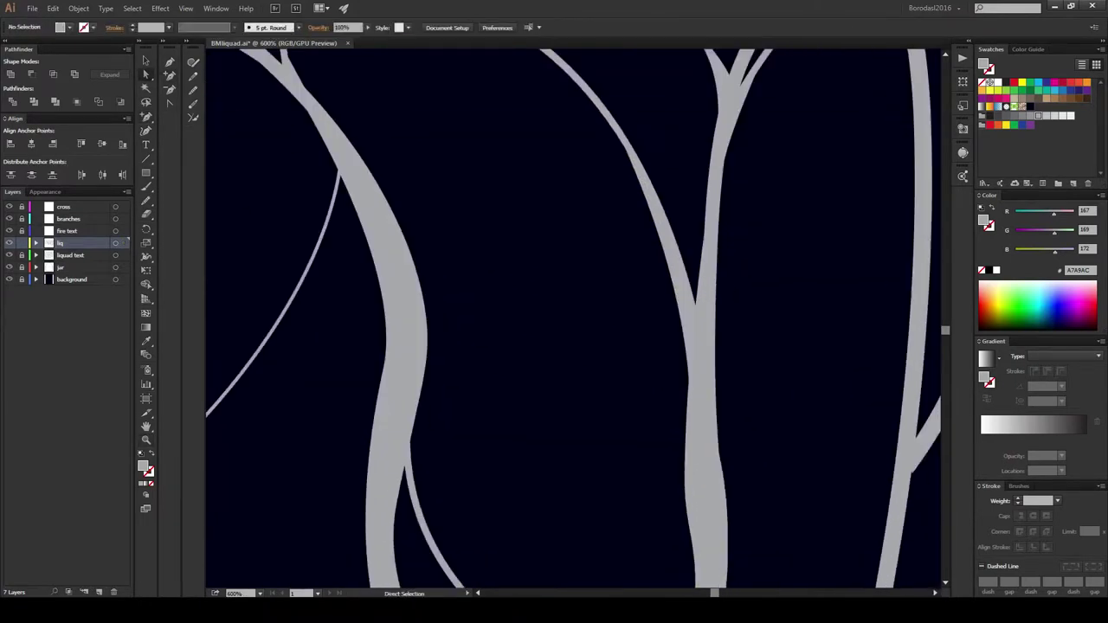
{"action": "mouse_move", "coordinate": [684, 405]}
{"action": "left_mouse_down"}
{"action": "mouse_move", "coordinate": [474, 63]}
{"action": "mouse_move", "coordinate": [494, 234]}
{"action": "mouse_move", "coordinate": [536, 361]}
{"action": "mouse_move", "coordinate": [611, 442]}
{"action": "mouse_move", "coordinate": [578, 414]}
{"action": "mouse_move", "coordinate": [589, 375]}
{"action": "mouse_move", "coordinate": [539, 314]}
{"action": "mouse_move", "coordinate": [514, 124]}
{"action": "mouse_move", "coordinate": [495, 141]}
{"action": "left_mouse_up"}
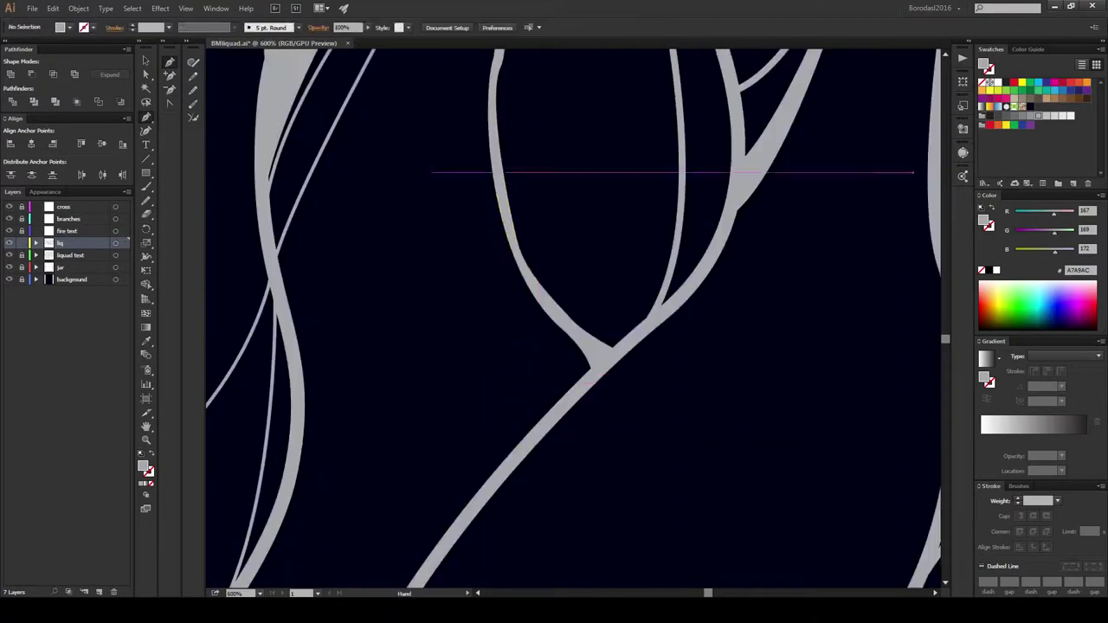
Step: Draw a grey wedge where strands meet the bottom band, then zoom out to 150%
{"action": "left_click_drag", "start_coordinate": [571, 381], "coordinate": [573, 378]}
{"action": "key", "text": "ctrl+minus"}
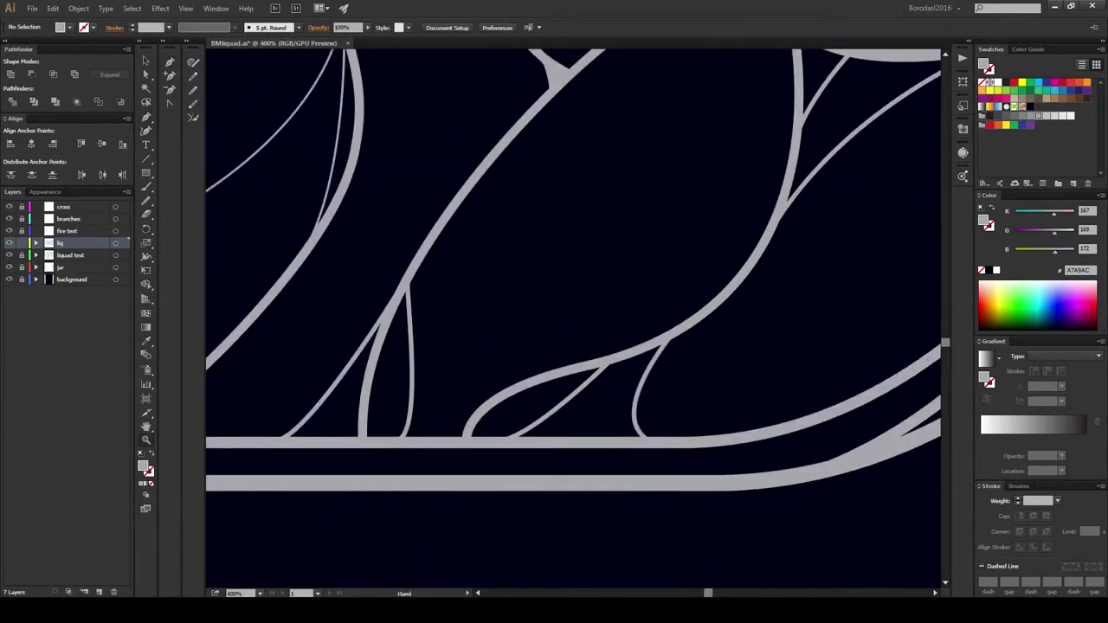
{"action": "left_click", "coordinate": [844, 302]}
{"action": "mouse_move", "coordinate": [564, 422]}
{"action": "left_mouse_down"}
{"action": "mouse_move", "coordinate": [538, 419]}
{"action": "mouse_move", "coordinate": [930, 407]}
{"action": "left_mouse_up"}
{"action": "left_click_drag", "start_coordinate": [554, 409], "coordinate": [516, 450]}
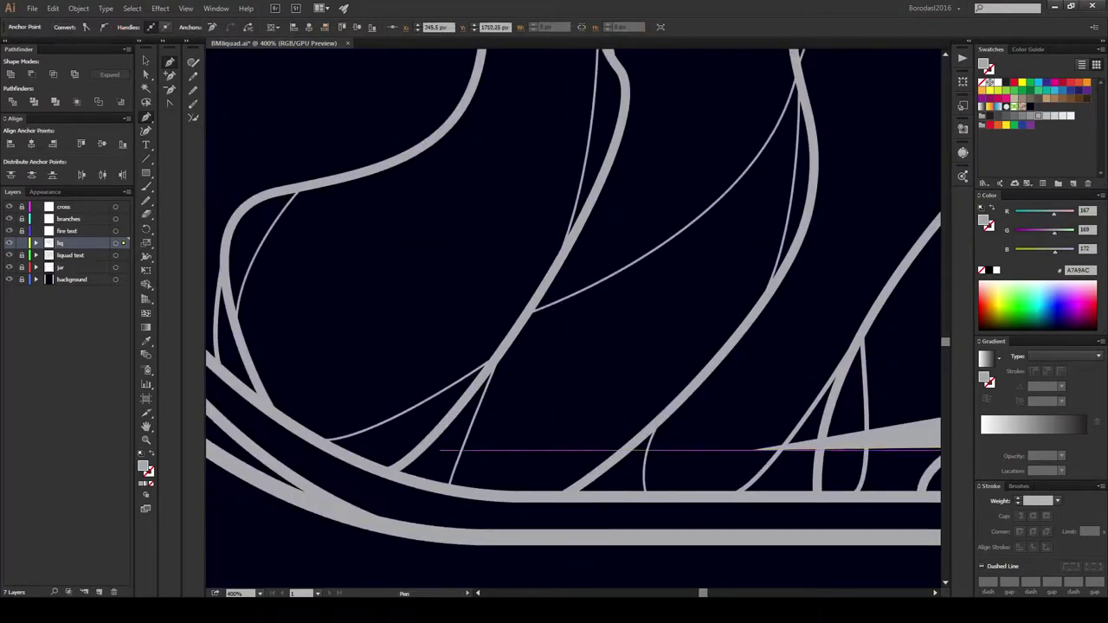
{"action": "left_click_drag", "start_coordinate": [440, 449], "coordinate": [225, 419]}
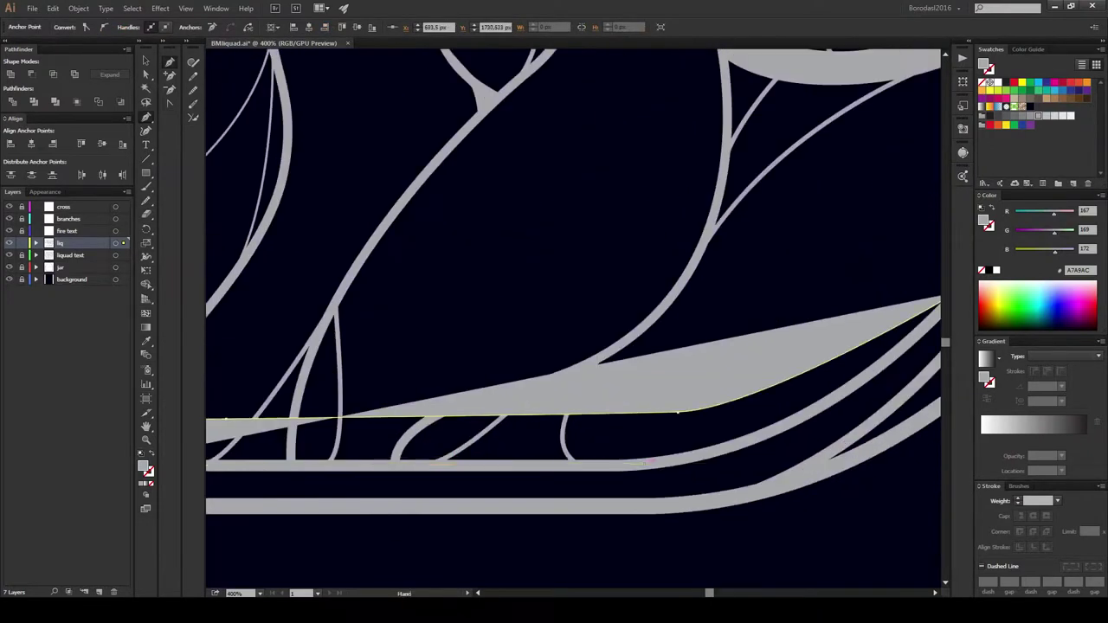
{"action": "key", "text": "ctrl+minus"}
{"action": "key", "text": "ctrl+minus"}
{"action": "key", "text": "ctrl+shift+a"}
{"action": "key", "text": "ctrl+minus"}
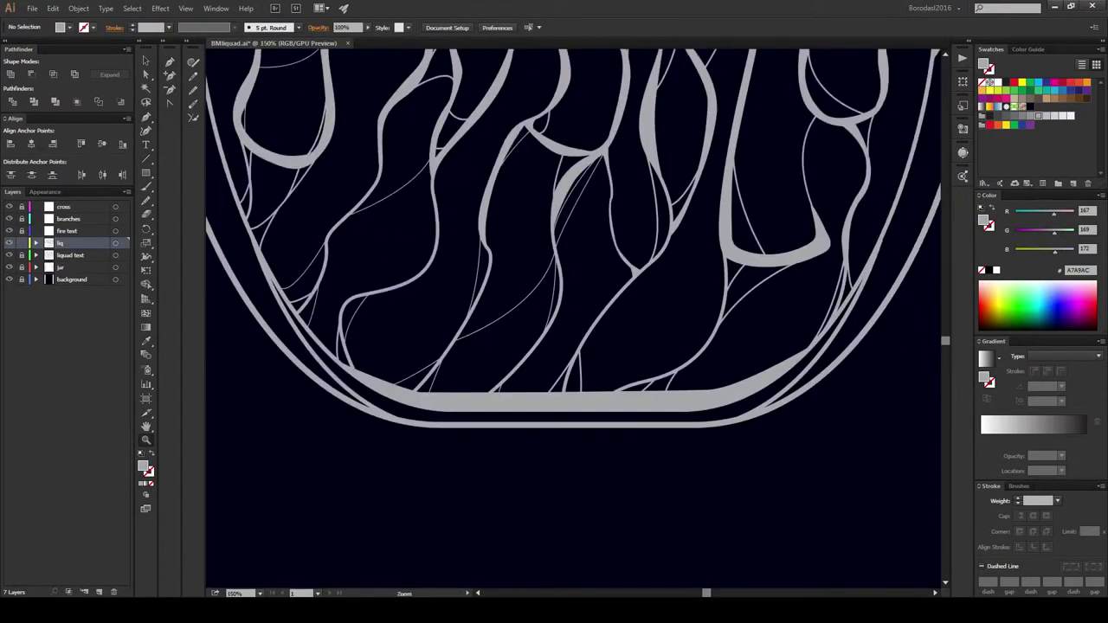
Step: Zoom in on the strand-band junctions and fill the lower-left wedge between two strands
{"action": "left_click_drag", "start_coordinate": [512, 330], "coordinate": [630, 410]}
{"action": "left_click", "coordinate": [599, 430]}
{"action": "left_click", "coordinate": [579, 256]}
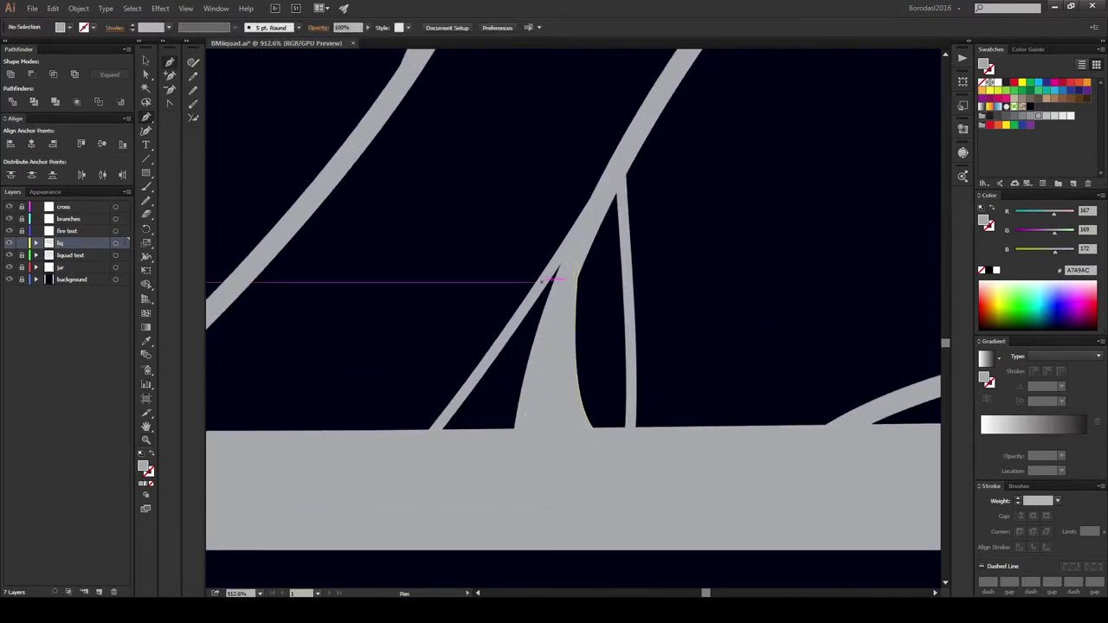
{"action": "left_click", "coordinate": [321, 431]}
Step: Draw a curved grey fill along the base of the vertical strand
{"action": "left_click", "coordinate": [515, 313]}
{"action": "scroll", "coordinate": [537, 347], "scroll_direction": "right", "scroll_amount": 3}
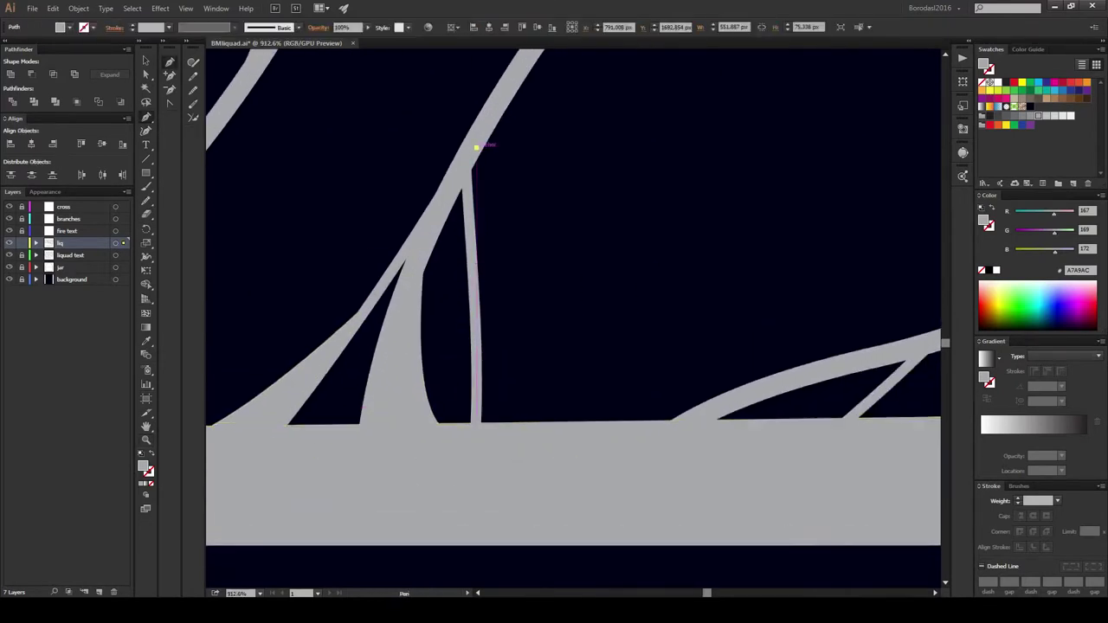
{"action": "left_click", "coordinate": [477, 149]}
{"action": "left_click_drag", "start_coordinate": [517, 424], "coordinate": [550, 458]}
{"action": "left_click", "coordinate": [477, 148]}
{"action": "scroll", "coordinate": [537, 346], "scroll_direction": "right", "scroll_amount": 3}
Step: Fill the junction corner with a grey wedge whose last edge is curved
{"action": "left_click", "coordinate": [389, 375]}
{"action": "left_click", "coordinate": [511, 375]}
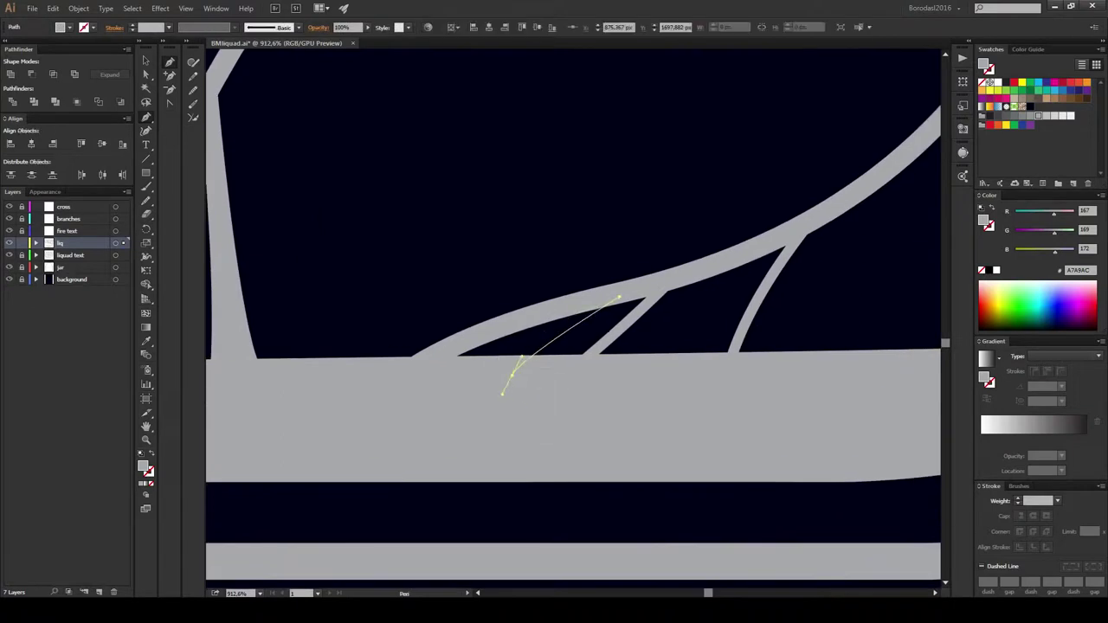
{"action": "left_click_drag", "start_coordinate": [618, 298], "coordinate": [632, 296]}
{"action": "left_click", "coordinate": [388, 375]}
{"action": "scroll", "coordinate": [537, 347], "scroll_direction": "right", "scroll_amount": 3}
Step: Add a wedge fill curving from the strand junction down to the lower strand
{"action": "left_click", "coordinate": [507, 314]}
{"action": "scroll", "coordinate": [537, 347], "scroll_direction": "right", "scroll_amount": 3}
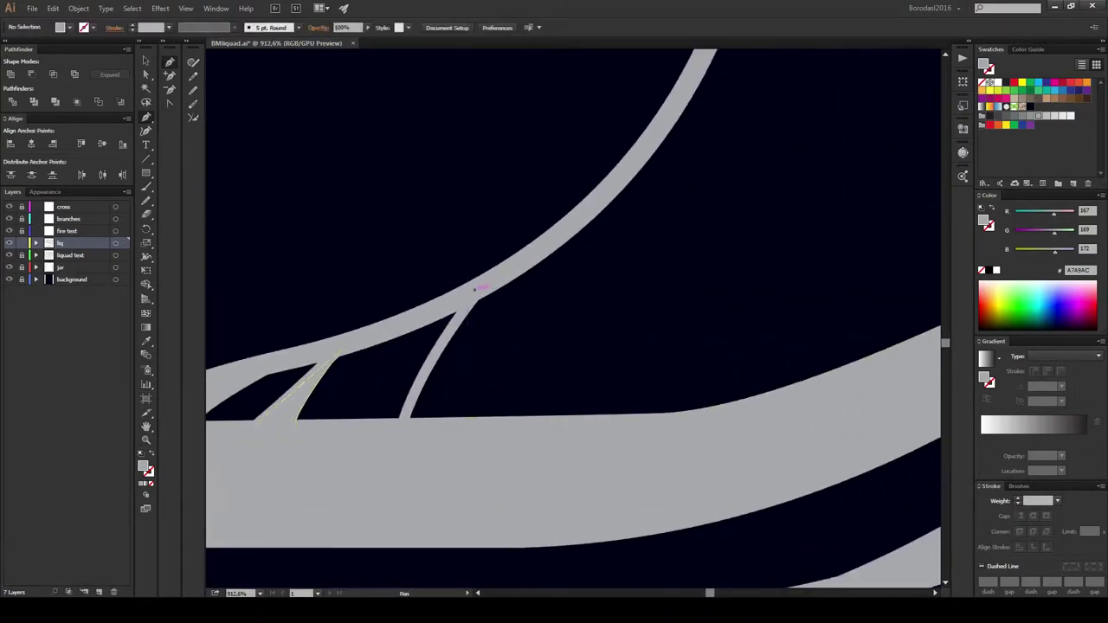
{"action": "left_click", "coordinate": [491, 279]}
{"action": "left_click_drag", "start_coordinate": [456, 444], "coordinate": [465, 455]}
{"action": "left_click", "coordinate": [495, 482]}
{"action": "scroll", "coordinate": [537, 347], "scroll_direction": "right", "scroll_amount": 3}
{"action": "scroll", "coordinate": [537, 347], "scroll_direction": "right", "scroll_amount": 3}
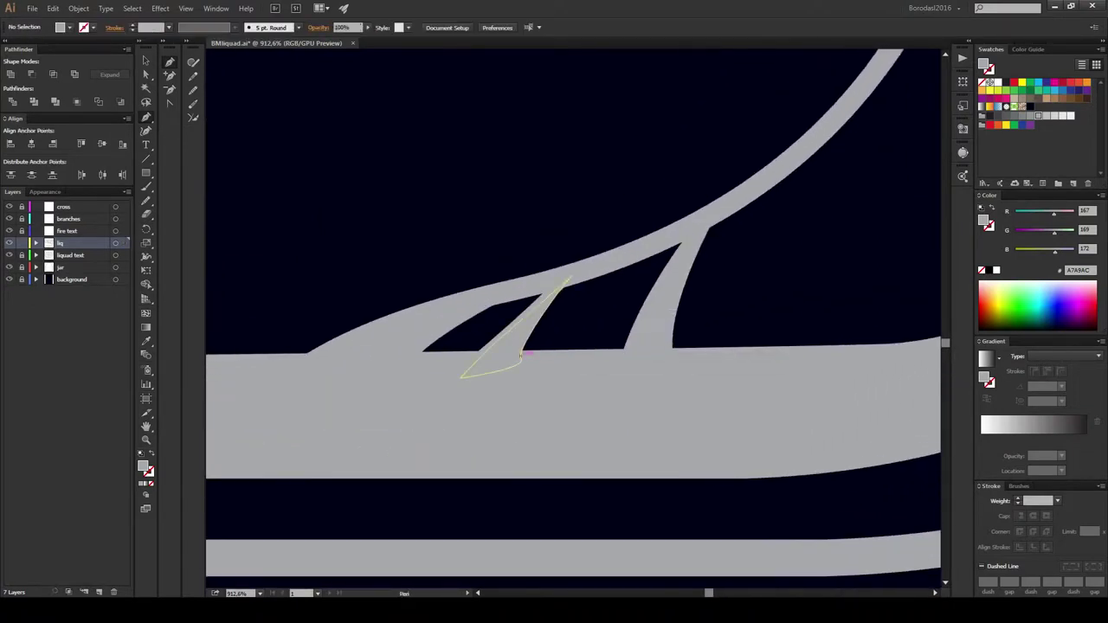
Step: Draw a smooth bump-shaped fill where the next strand meets the band
{"action": "left_click", "coordinate": [585, 339]}
{"action": "left_click_drag", "start_coordinate": [645, 361], "coordinate": [667, 363]}
{"action": "scroll", "coordinate": [536, 346], "scroll_direction": "right", "scroll_amount": 3}
{"action": "left_click", "coordinate": [532, 433]}
{"action": "left_click_drag", "start_coordinate": [693, 445], "coordinate": [708, 445]}
{"action": "scroll", "coordinate": [537, 347], "scroll_direction": "up", "scroll_amount": 3}
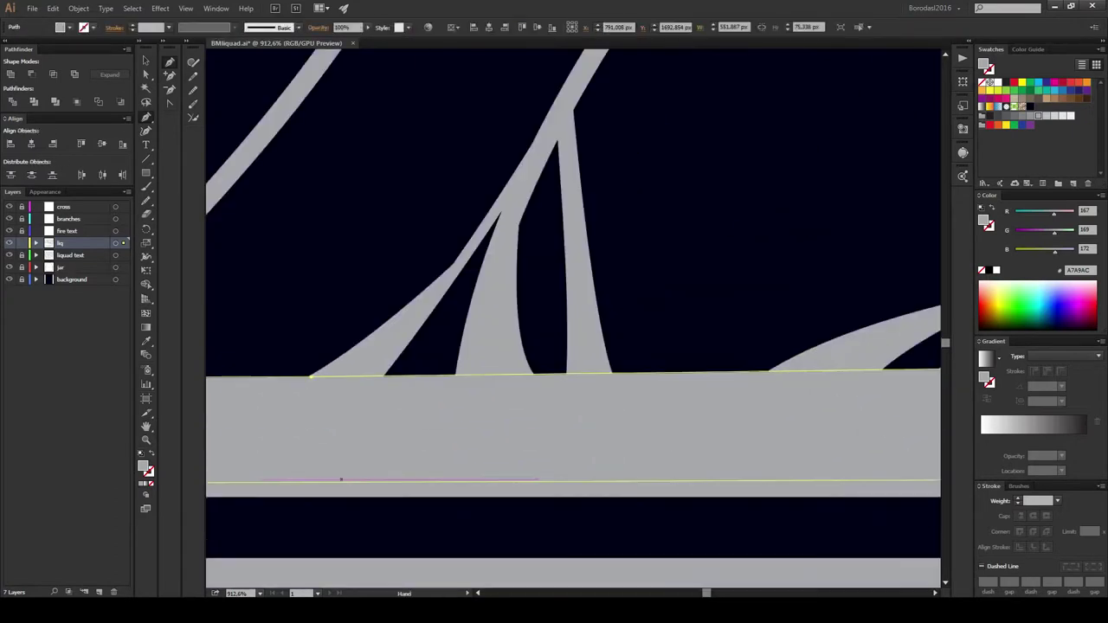
{"action": "left_click_drag", "start_coordinate": [811, 397], "coordinate": [824, 397]}
{"action": "scroll", "coordinate": [536, 346], "scroll_direction": "right", "scroll_amount": 3}
{"action": "scroll", "coordinate": [537, 346], "scroll_direction": "right", "scroll_amount": 3}
Step: Fill the base of a thin strand, curving up from the band's edge
{"action": "left_click", "coordinate": [483, 408]}
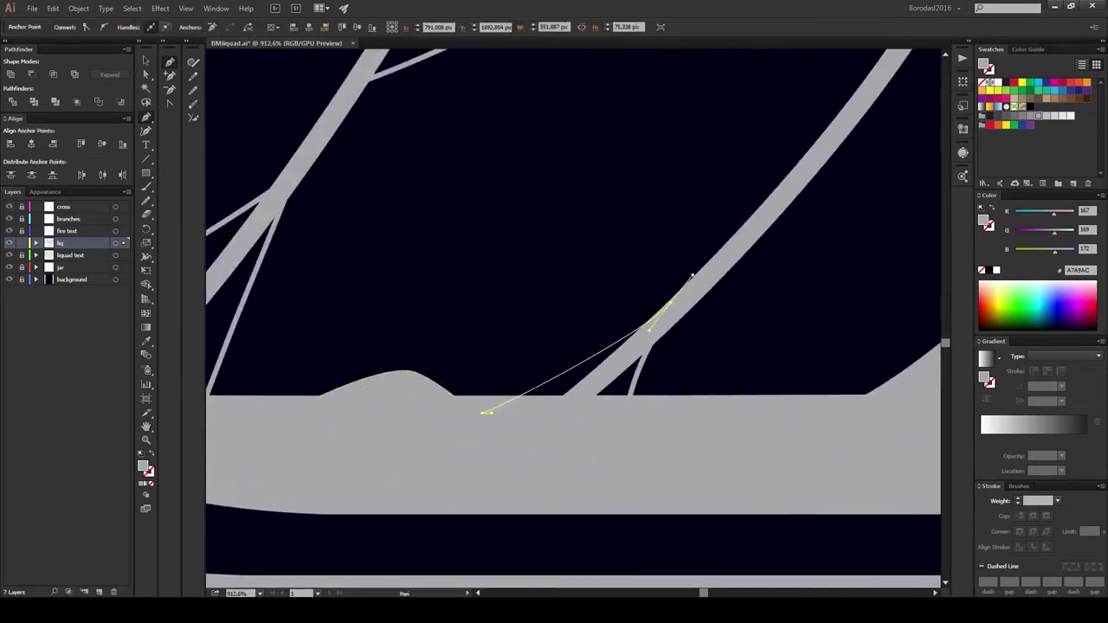
{"action": "left_click", "coordinate": [671, 303]}
{"action": "left_click_drag", "start_coordinate": [648, 321], "coordinate": [663, 396]}
{"action": "scroll", "coordinate": [571, 346], "scroll_direction": "left", "scroll_amount": 5}
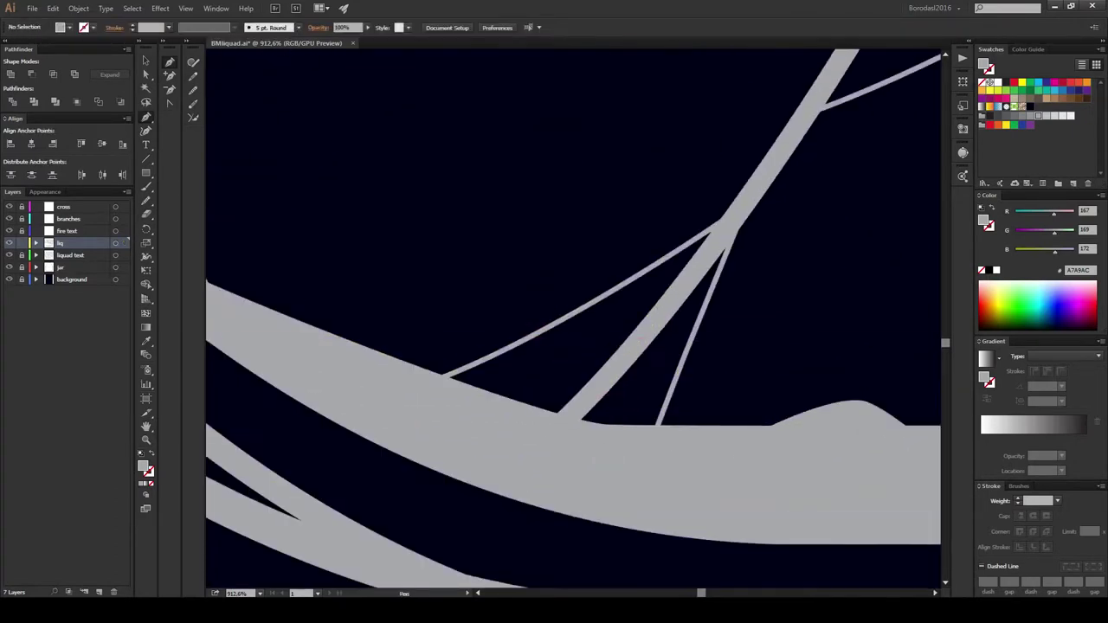
Step: Add a closed curved fillet at the next junction down into the band
{"action": "mouse_move", "coordinate": [744, 212]}
{"action": "left_mouse_down"}
{"action": "mouse_move", "coordinate": [678, 454]}
{"action": "mouse_move", "coordinate": [675, 441]}
{"action": "left_mouse_up"}
{"action": "scroll", "coordinate": [676, 347], "scroll_direction": "right", "scroll_amount": 3}
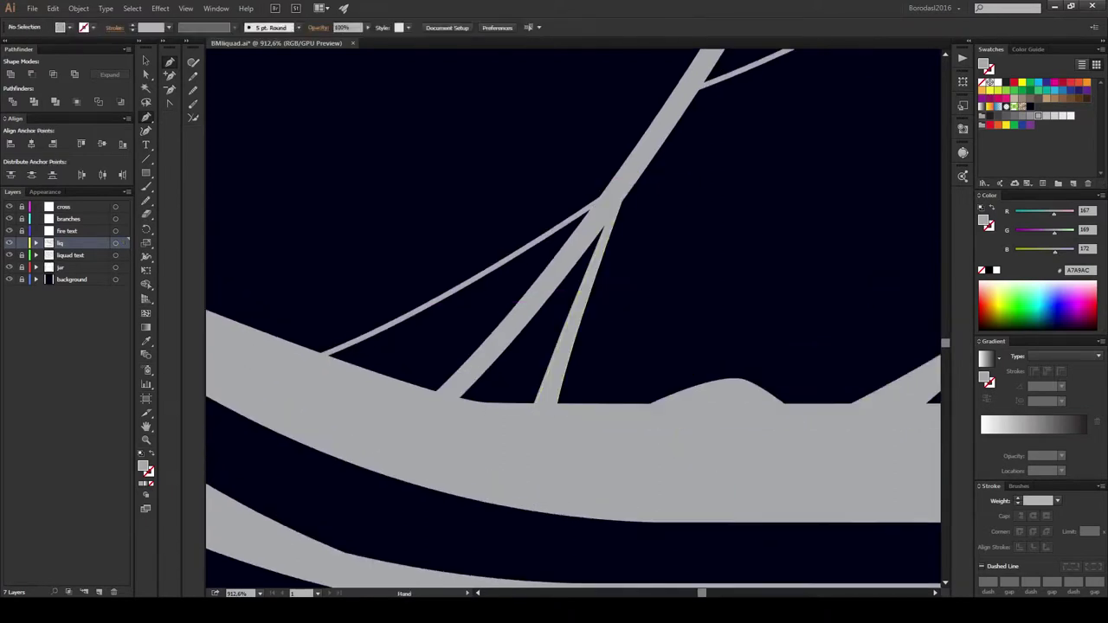
{"action": "left_click_drag", "start_coordinate": [583, 316], "coordinate": [586, 442]}
{"action": "left_click", "coordinate": [545, 450]}
{"action": "scroll", "coordinate": [606, 389], "scroll_direction": "left", "scroll_amount": 3}
Step: Draw a fill at the next strand base, rounding its lower edge into the band
{"action": "left_click", "coordinate": [638, 482]}
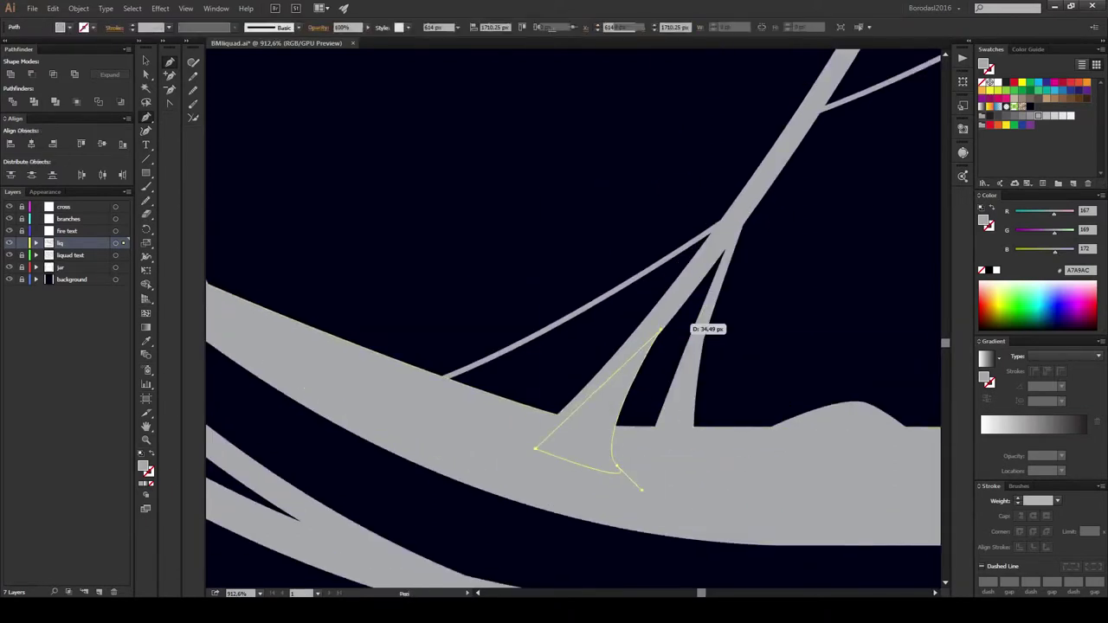
{"action": "scroll", "coordinate": [606, 390], "scroll_direction": "left", "scroll_amount": 3}
{"action": "mouse_move", "coordinate": [805, 254]}
{"action": "left_mouse_down"}
{"action": "mouse_move", "coordinate": [570, 401]}
{"action": "mouse_move", "coordinate": [624, 399]}
{"action": "left_mouse_up"}
{"action": "left_click_drag", "start_coordinate": [537, 397], "coordinate": [706, 323]}
Step: Close the previous fillet and draw a curved fill along the thin branching thread
{"action": "left_click", "coordinate": [820, 241]}
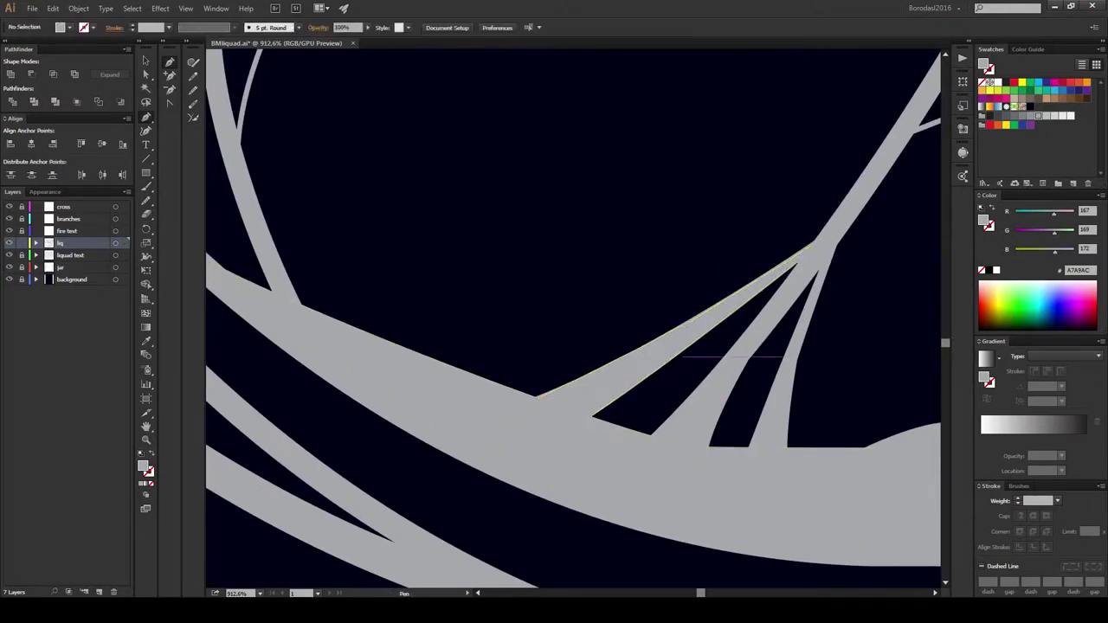
{"action": "left_click", "coordinate": [606, 444]}
{"action": "scroll", "coordinate": [606, 444], "scroll_direction": "down", "scroll_amount": 3}
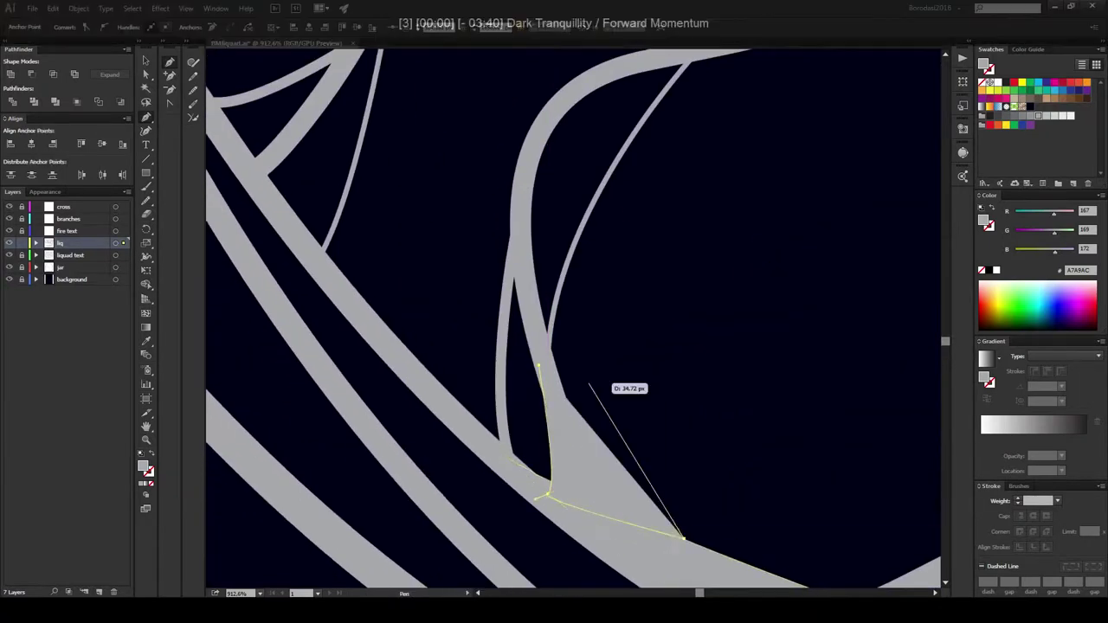
{"action": "left_click_drag", "start_coordinate": [557, 495], "coordinate": [543, 297]}
{"action": "scroll", "coordinate": [578, 350], "scroll_direction": "up", "scroll_amount": 3}
{"action": "left_click_drag", "start_coordinate": [741, 154], "coordinate": [622, 305]}
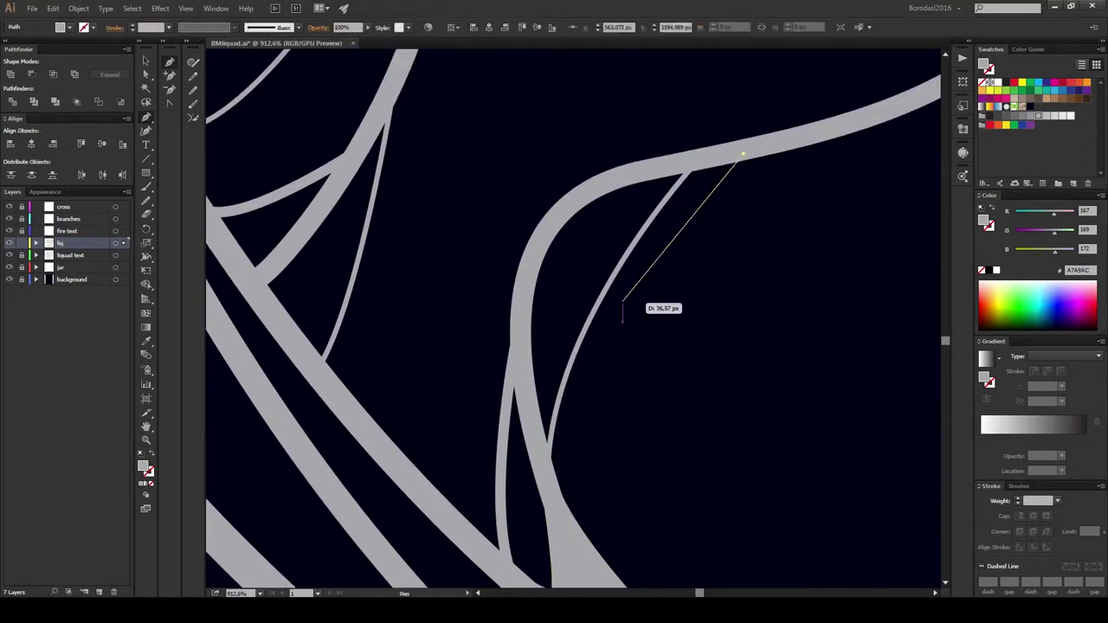
{"action": "scroll", "coordinate": [604, 327], "scroll_direction": "down", "scroll_amount": 2}
{"action": "left_click_drag", "start_coordinate": [541, 390], "coordinate": [606, 266]}
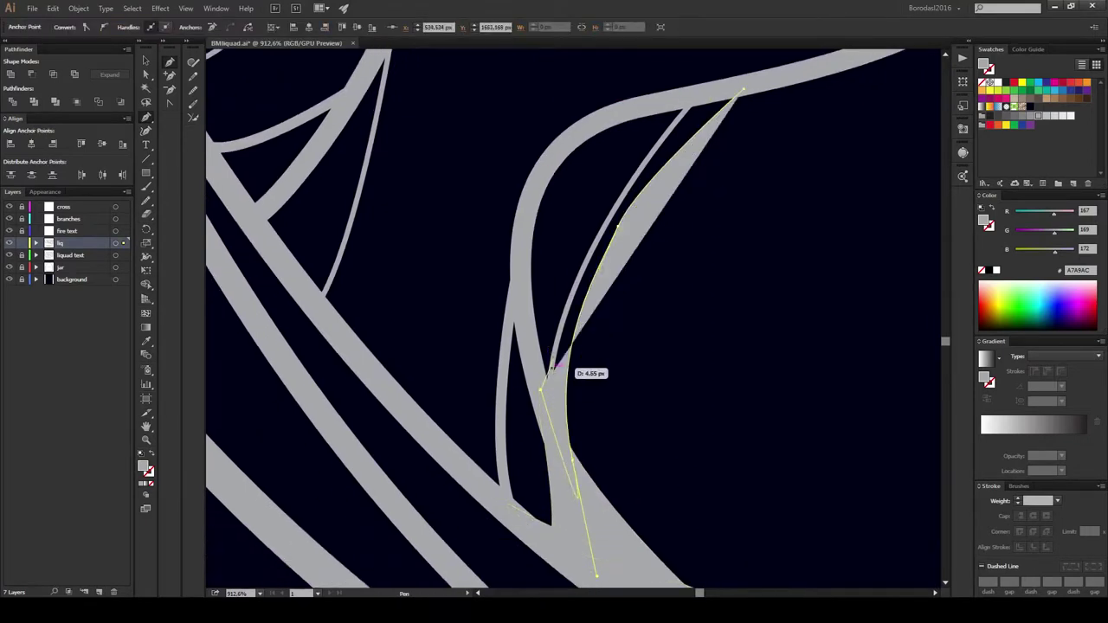
{"action": "left_click_drag", "start_coordinate": [623, 372], "coordinate": [673, 372]}
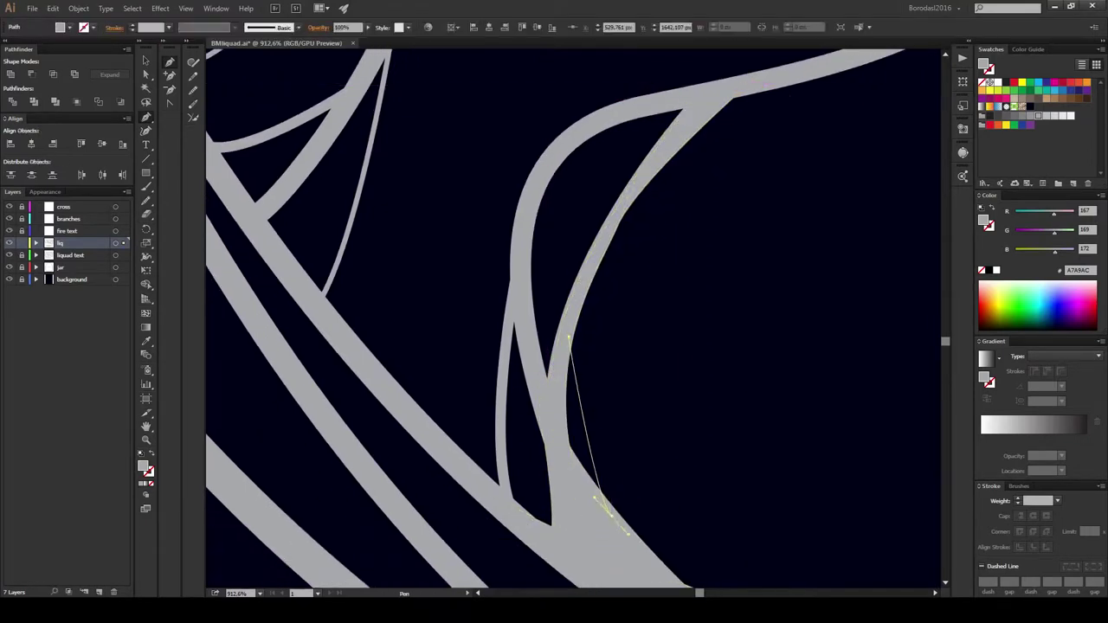
{"action": "left_click", "coordinate": [647, 538]}
Step: Add another curved fill at the branch split toward the strand
{"action": "left_click_drag", "start_coordinate": [572, 340], "coordinate": [613, 344]}
{"action": "scroll", "coordinate": [606, 346], "scroll_direction": "down", "scroll_amount": 2}
{"action": "left_click_drag", "start_coordinate": [603, 247], "coordinate": [653, 416]}
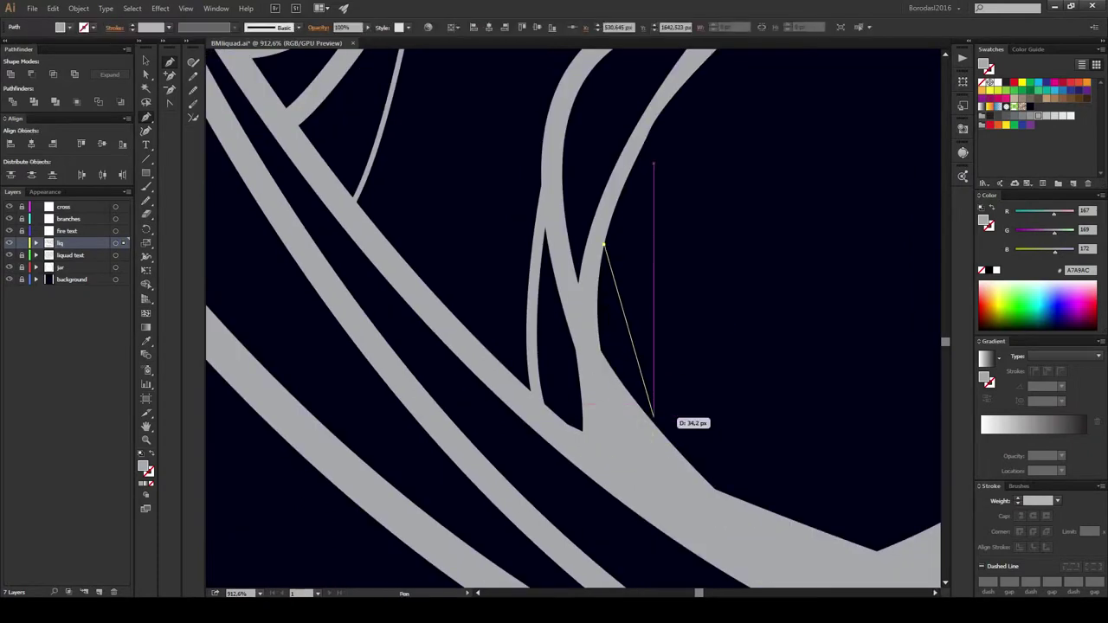
{"action": "left_click_drag", "start_coordinate": [707, 473], "coordinate": [773, 496]}
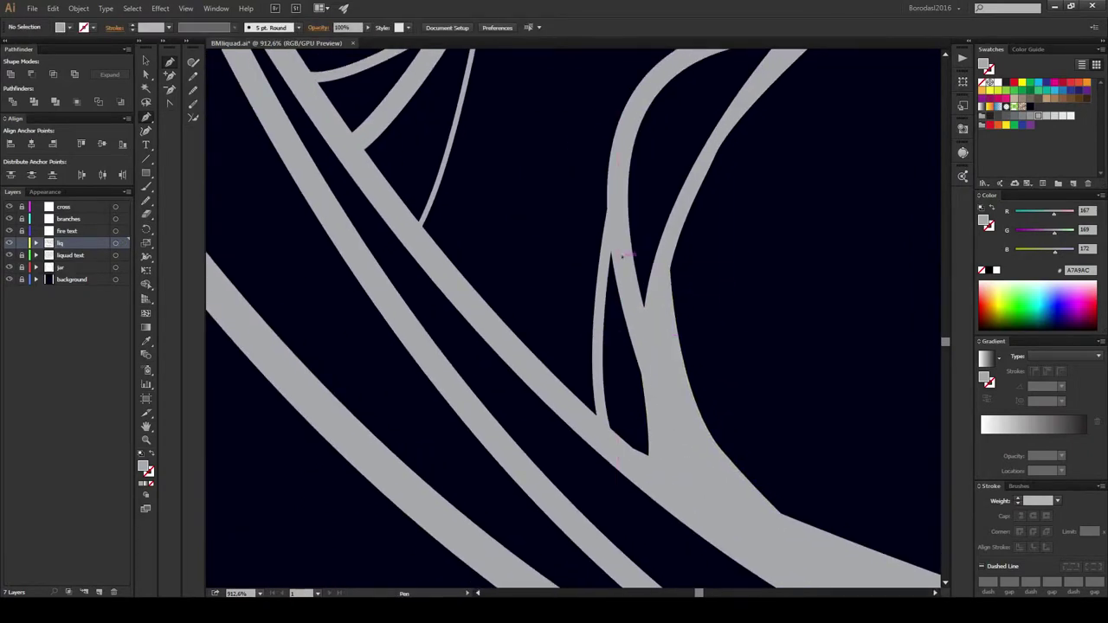
Step: Fill the narrow sliver between branches with a curved triangular shape
{"action": "left_click", "coordinate": [645, 452]}
{"action": "left_click", "coordinate": [611, 254]}
{"action": "mouse_move", "coordinate": [459, 161]}
{"action": "left_mouse_down"}
{"action": "mouse_move", "coordinate": [608, 269]}
{"action": "mouse_move", "coordinate": [682, 343]}
{"action": "left_mouse_up"}
{"action": "left_click", "coordinate": [650, 403]}
Step: Fill the next thin sliver with a closed shape, then deselect it
{"action": "left_click", "coordinate": [718, 222]}
{"action": "left_click_drag", "start_coordinate": [718, 222], "coordinate": [632, 214]}
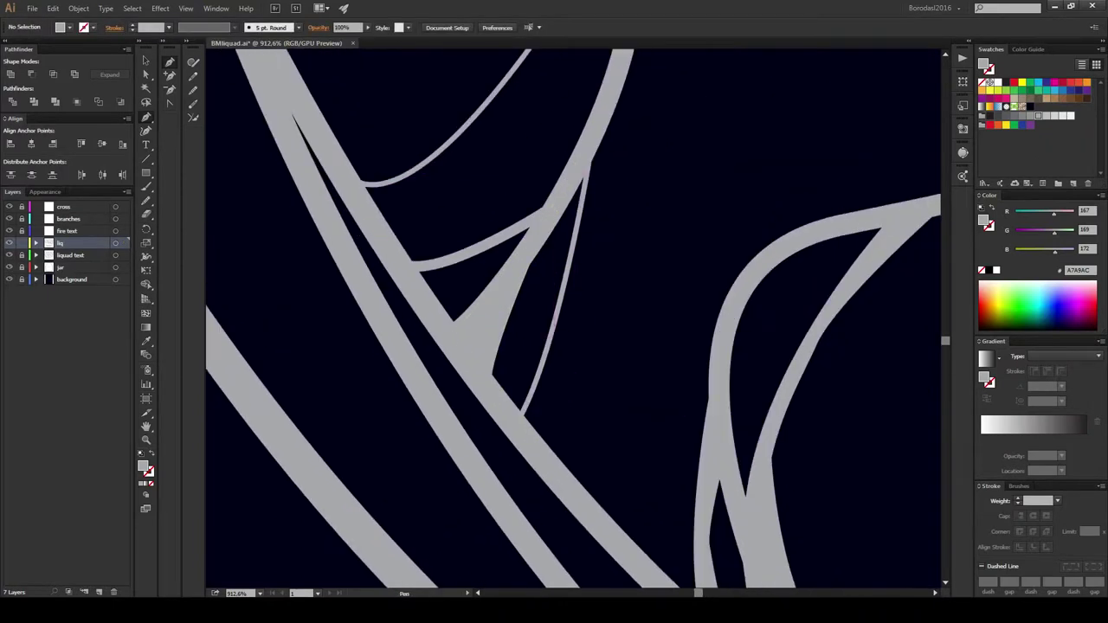
{"action": "left_click", "coordinate": [569, 186]}
{"action": "left_click", "coordinate": [498, 395]}
{"action": "left_click", "coordinate": [522, 412]}
{"action": "left_click", "coordinate": [584, 186]}
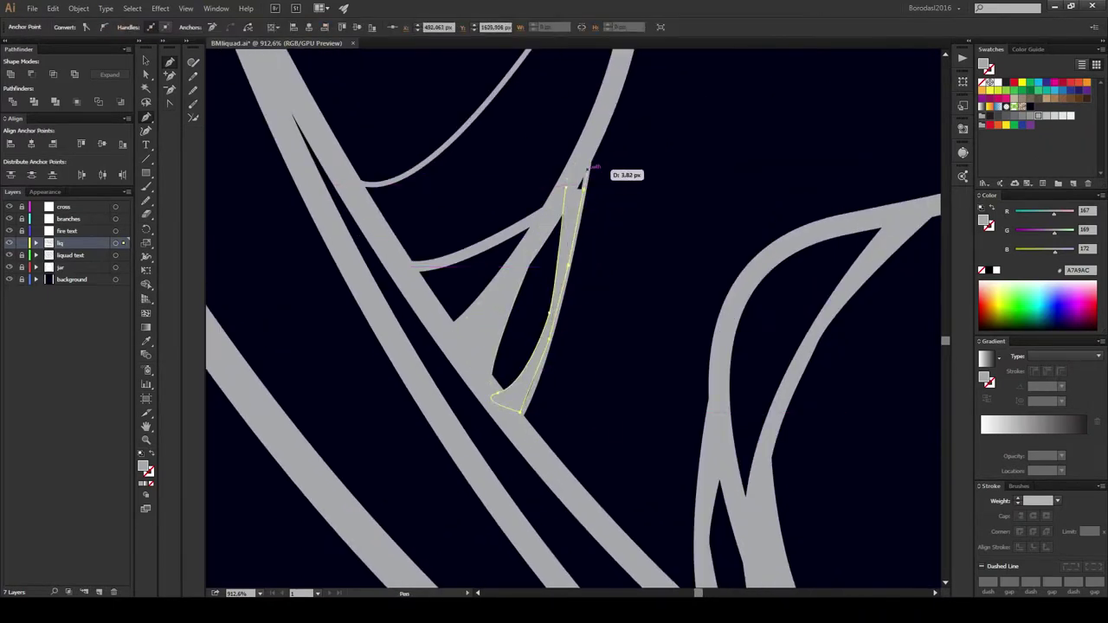
{"action": "key", "text": "ctrl+shift+a"}
Step: Move to the curved thread junction and fill it with a curved sliver shape
{"action": "left_click_drag", "start_coordinate": [571, 347], "coordinate": [658, 375]}
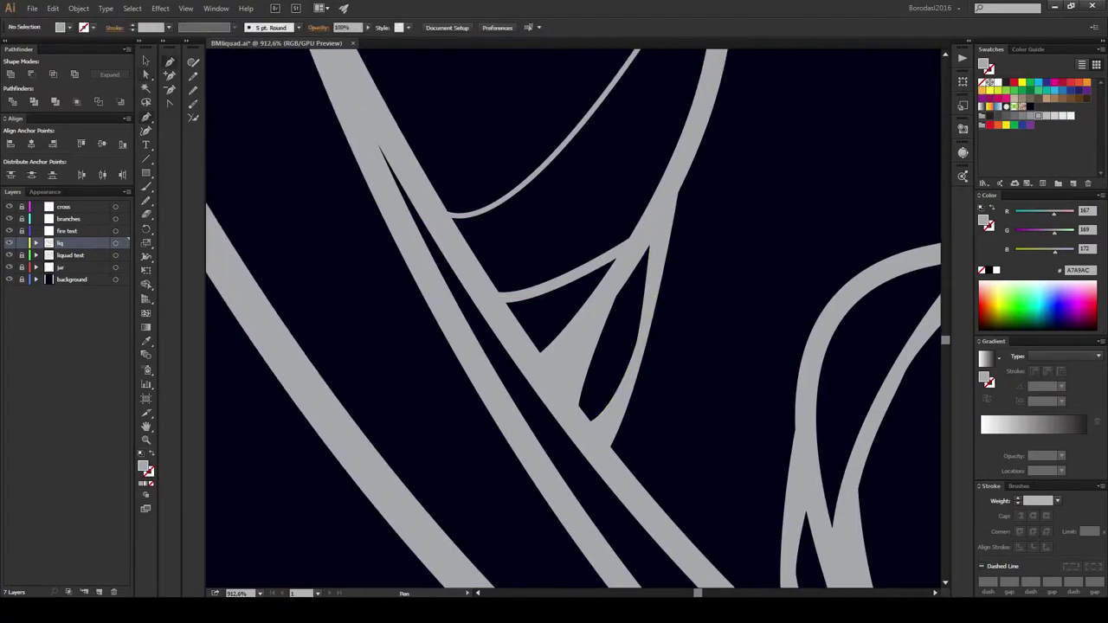
{"action": "left_click_drag", "start_coordinate": [643, 248], "coordinate": [674, 457]}
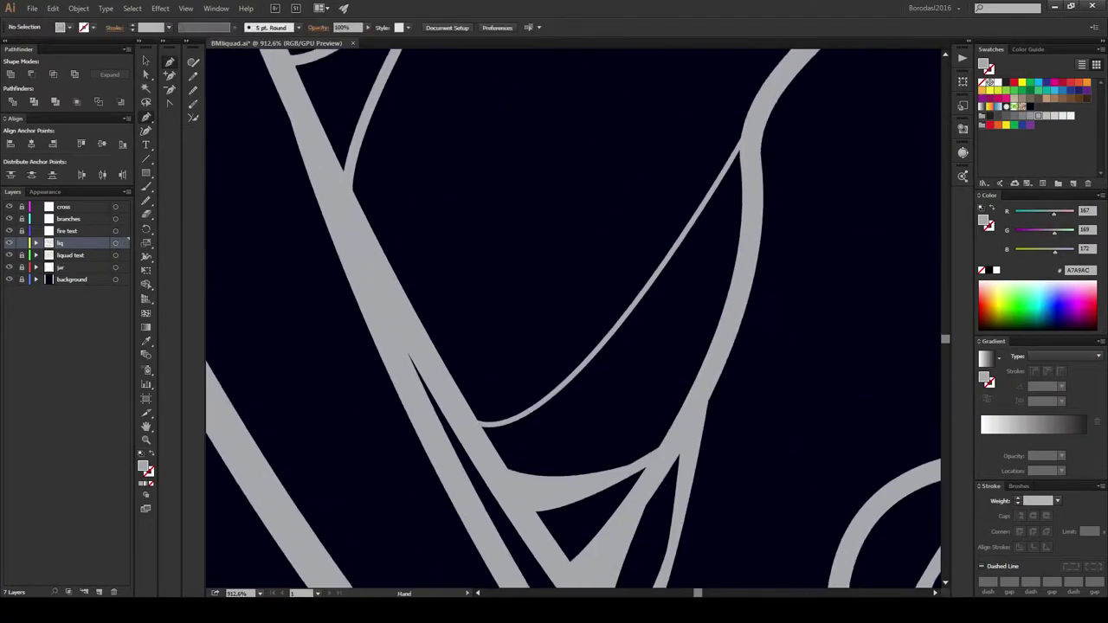
{"action": "left_click_drag", "start_coordinate": [554, 347], "coordinate": [624, 314]}
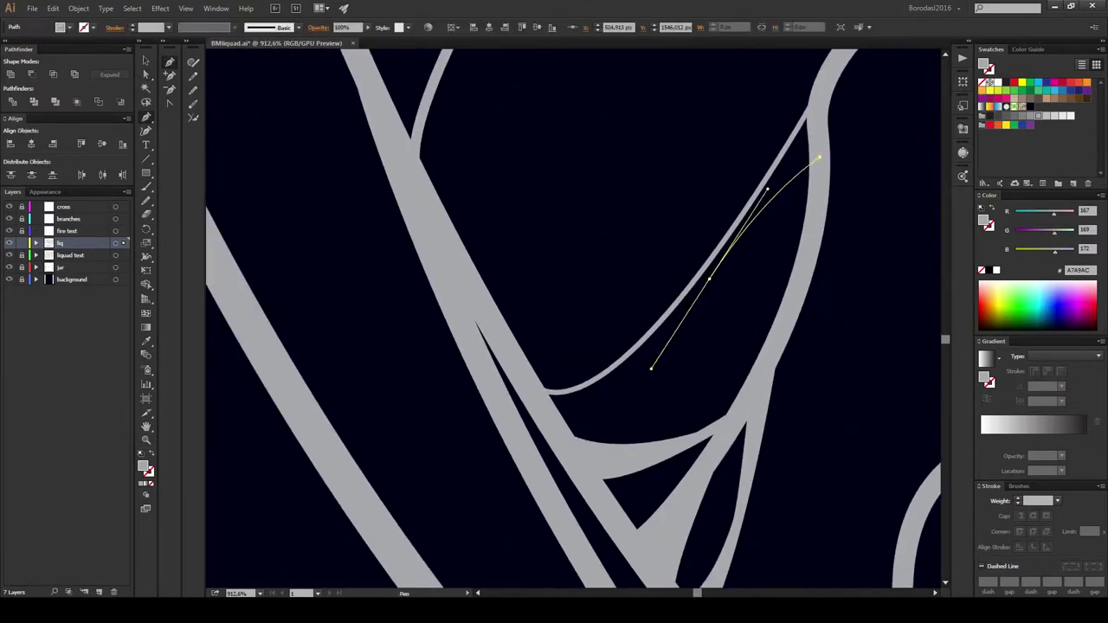
{"action": "left_click_drag", "start_coordinate": [541, 406], "coordinate": [559, 402]}
{"action": "left_click_drag", "start_coordinate": [589, 468], "coordinate": [618, 390]}
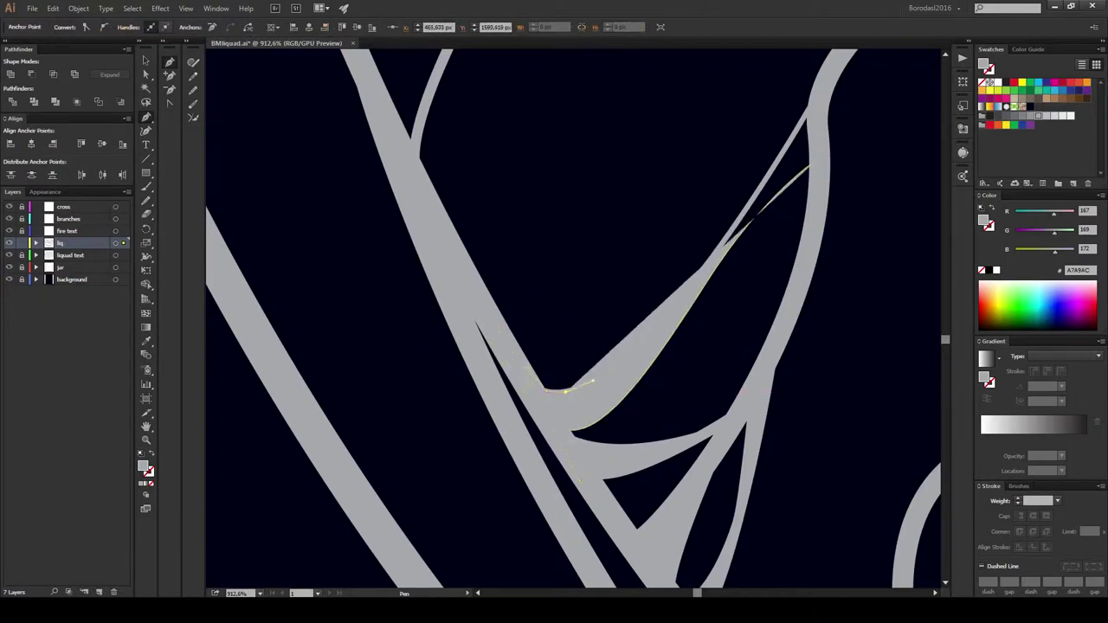
{"action": "left_click_drag", "start_coordinate": [669, 301], "coordinate": [674, 296]}
{"action": "left_click_drag", "start_coordinate": [809, 114], "coordinate": [817, 158]}
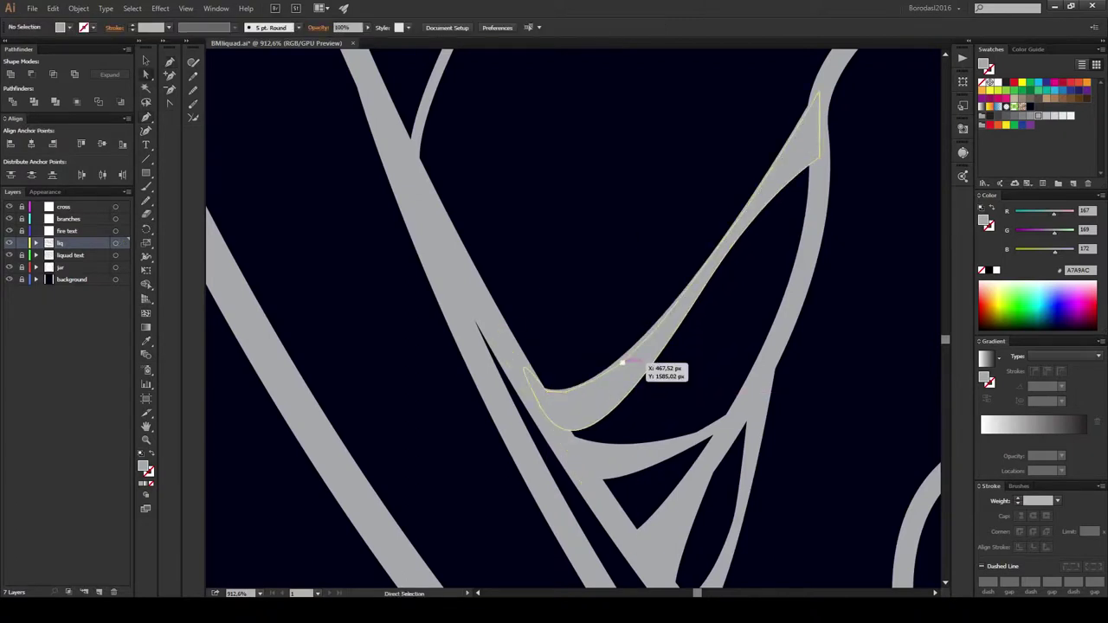
Step: Fill the fork between two splitting branches with a tall teardrop-shaped fill
{"action": "mouse_move", "coordinate": [649, 366]}
{"action": "left_mouse_down"}
{"action": "mouse_move", "coordinate": [562, 185]}
{"action": "mouse_move", "coordinate": [475, 262]}
{"action": "mouse_move", "coordinate": [439, 346]}
{"action": "mouse_move", "coordinate": [421, 358]}
{"action": "left_mouse_up"}
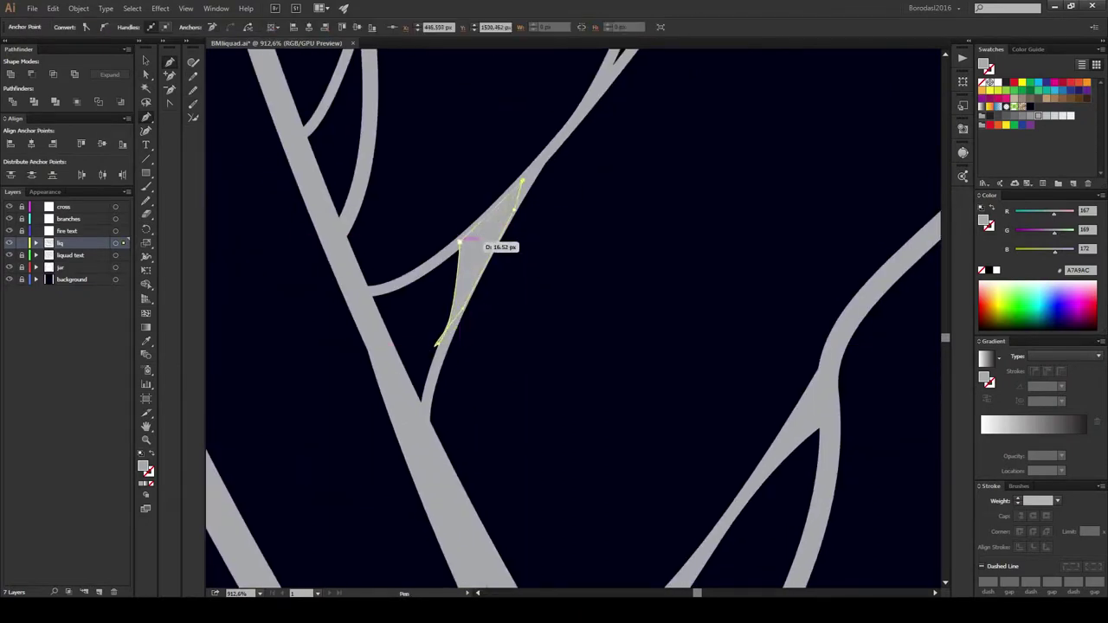
{"action": "scroll", "coordinate": [467, 303], "scroll_direction": "down", "scroll_amount": 3}
{"action": "left_click_drag", "start_coordinate": [462, 128], "coordinate": [439, 230]}
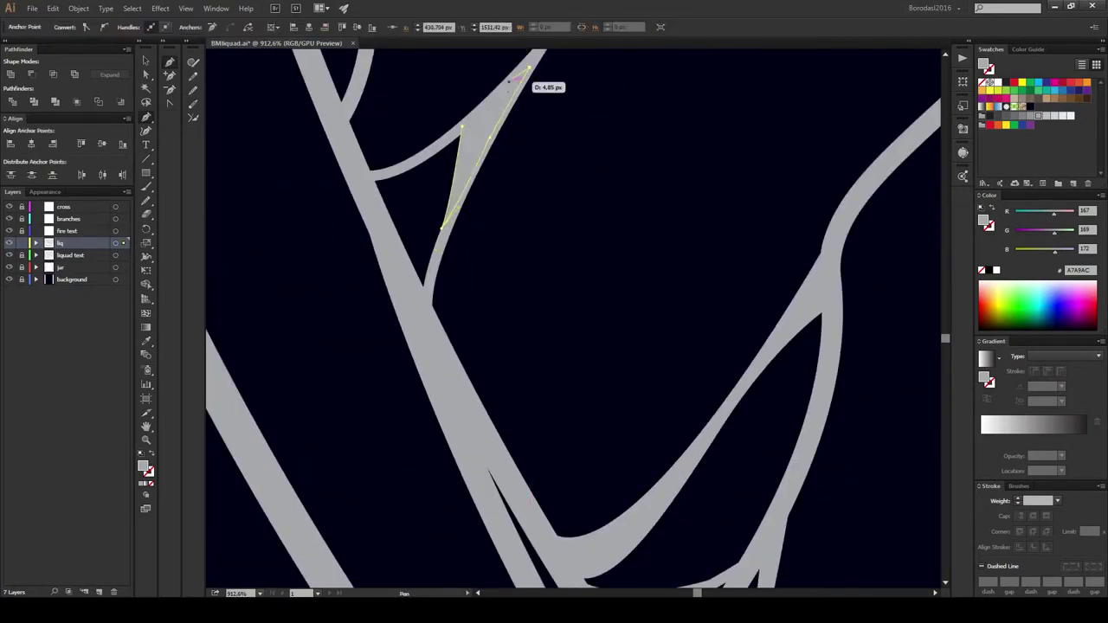
{"action": "mouse_move", "coordinate": [474, 171]}
{"action": "left_mouse_down"}
{"action": "mouse_move", "coordinate": [463, 362]}
{"action": "mouse_move", "coordinate": [494, 205]}
{"action": "left_mouse_up"}
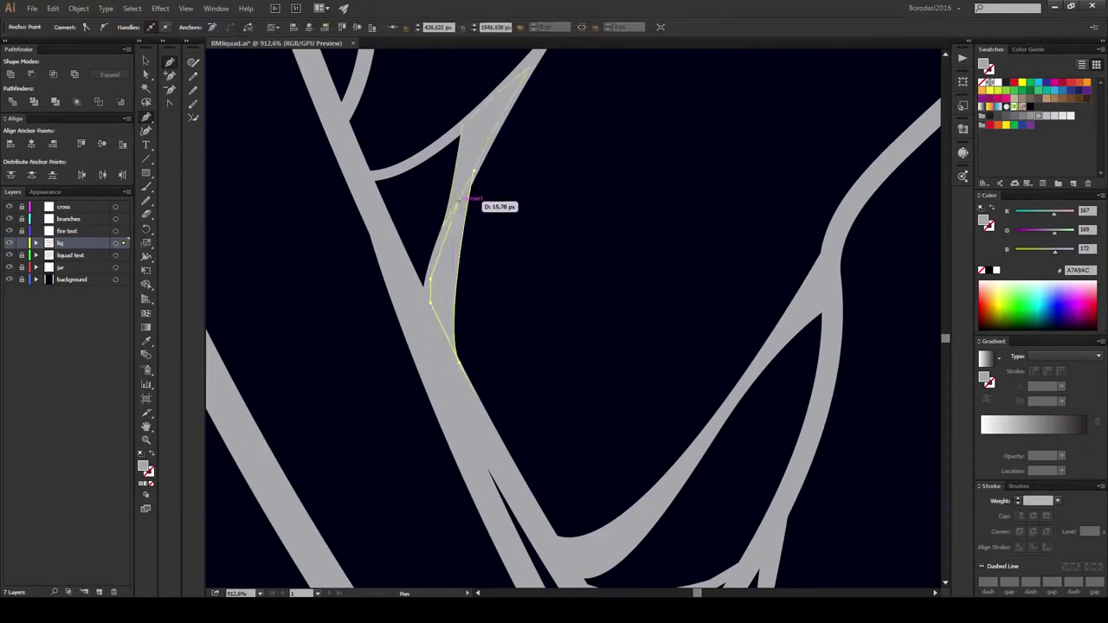
{"action": "scroll", "coordinate": [495, 259], "scroll_direction": "down", "scroll_amount": 3}
{"action": "left_click_drag", "start_coordinate": [516, 385], "coordinate": [633, 315]}
Step: Draw curved grey fills under the ring and a triangular fill along the thread junction
{"action": "scroll", "coordinate": [572, 321], "scroll_direction": "up", "scroll_amount": 5}
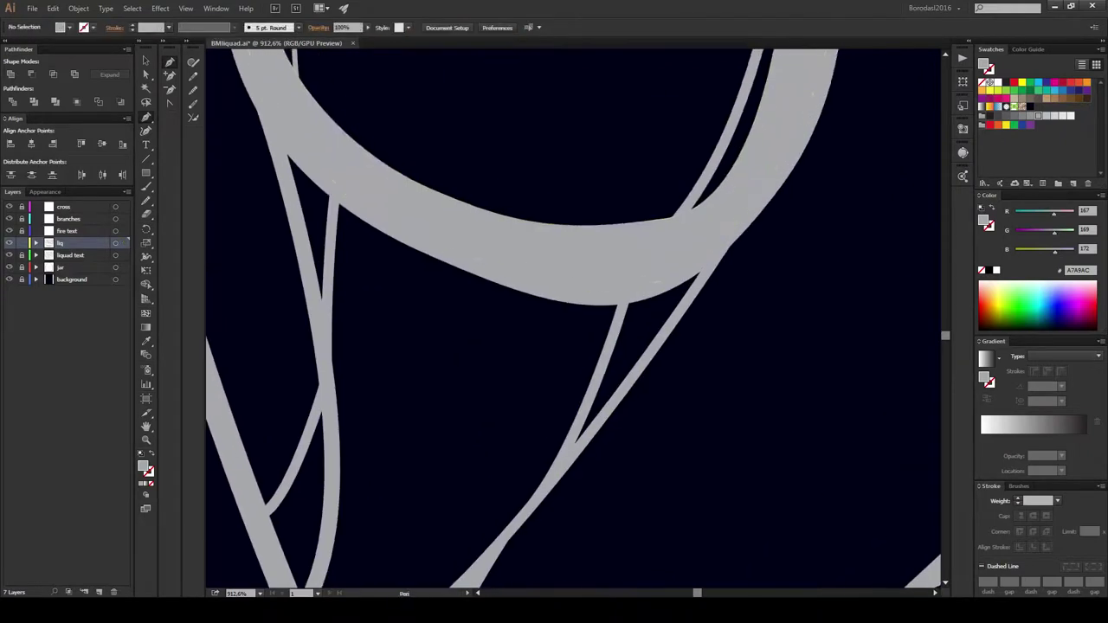
{"action": "left_click", "coordinate": [545, 277]}
{"action": "left_click_drag", "start_coordinate": [582, 423], "coordinate": [498, 543]}
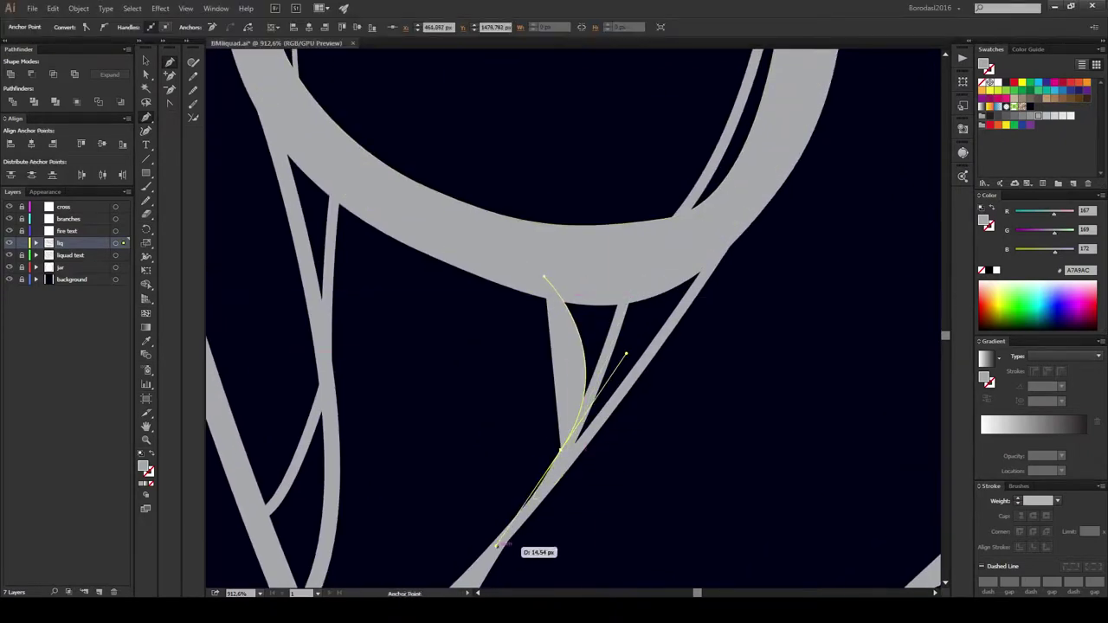
{"action": "left_click", "coordinate": [545, 277]}
{"action": "scroll", "coordinate": [563, 285], "scroll_direction": "down", "scroll_amount": 1}
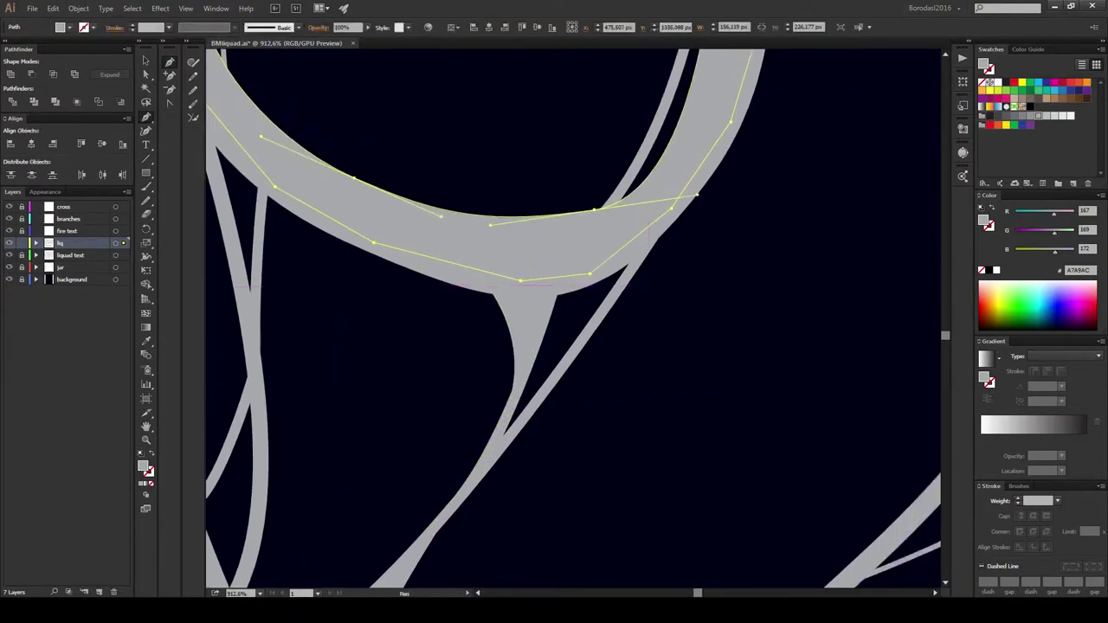
{"action": "left_click_drag", "start_coordinate": [595, 276], "coordinate": [548, 387]}
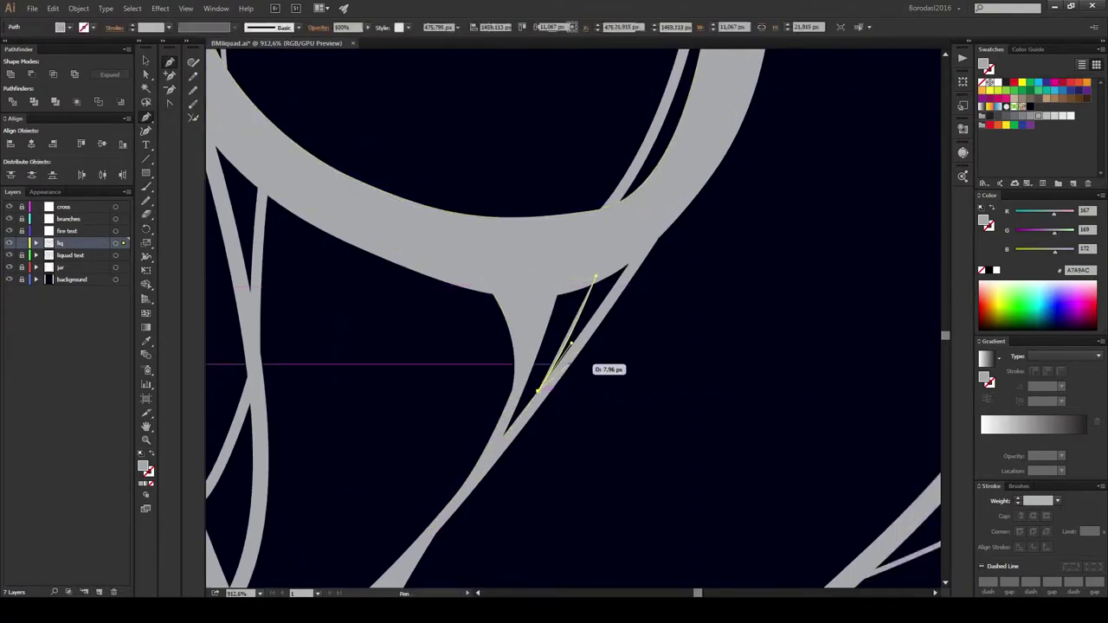
{"action": "left_click", "coordinate": [595, 276]}
Step: Close the fill joining the branch to the ring and start another ring-junction fill
{"action": "scroll", "coordinate": [595, 277], "scroll_direction": "left", "scroll_amount": 3}
{"action": "left_click", "coordinate": [603, 249]}
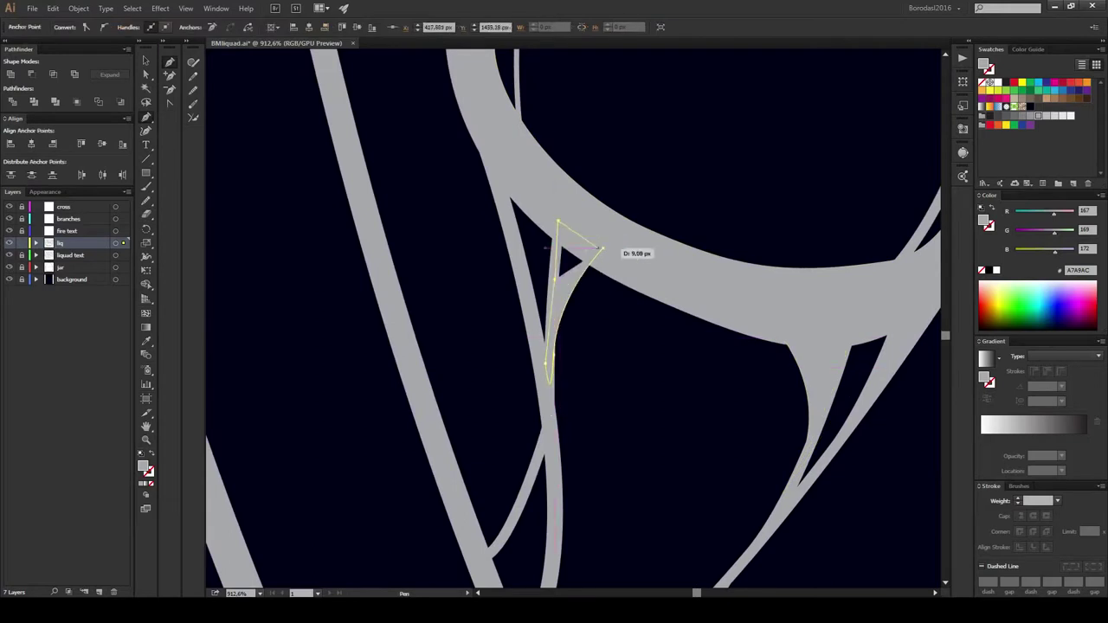
{"action": "left_click", "coordinate": [529, 206]}
{"action": "left_click", "coordinate": [529, 206]}
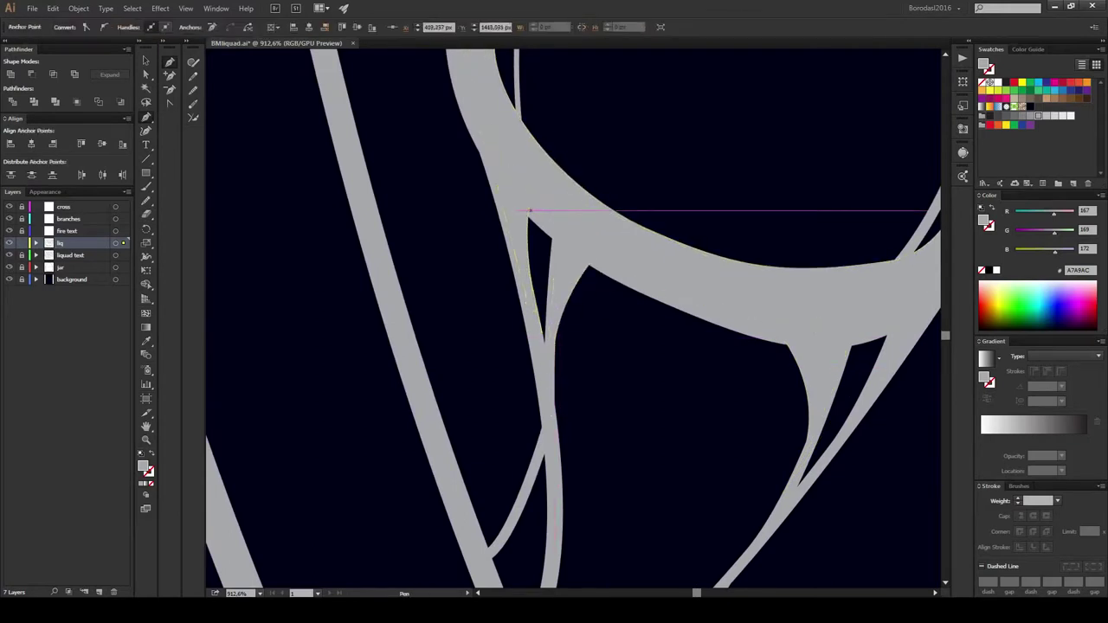
{"action": "scroll", "coordinate": [563, 303], "scroll_direction": "down", "scroll_amount": 5}
Step: Draw a junction fillet shape with a smooth arced edge
{"action": "left_click", "coordinate": [578, 210]}
{"action": "left_click", "coordinate": [529, 290]}
{"action": "left_click", "coordinate": [545, 344]}
{"action": "left_click_drag", "start_coordinate": [580, 259], "coordinate": [579, 209]}
Step: Outline and close a grey fillet where a strand meets the band
{"action": "scroll", "coordinate": [579, 211], "scroll_direction": "left", "scroll_amount": 3}
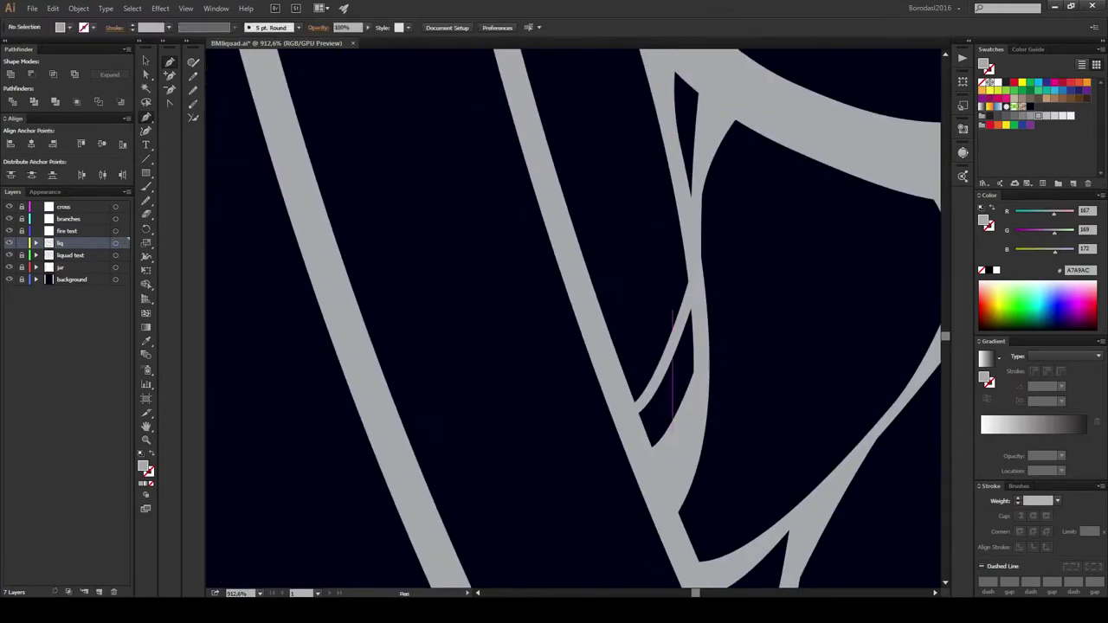
{"action": "left_click", "coordinate": [679, 217]}
{"action": "left_click", "coordinate": [664, 332]}
{"action": "left_click", "coordinate": [616, 365]}
{"action": "left_click", "coordinate": [629, 410]}
{"action": "left_click", "coordinate": [695, 275]}
{"action": "left_click", "coordinate": [679, 218]}
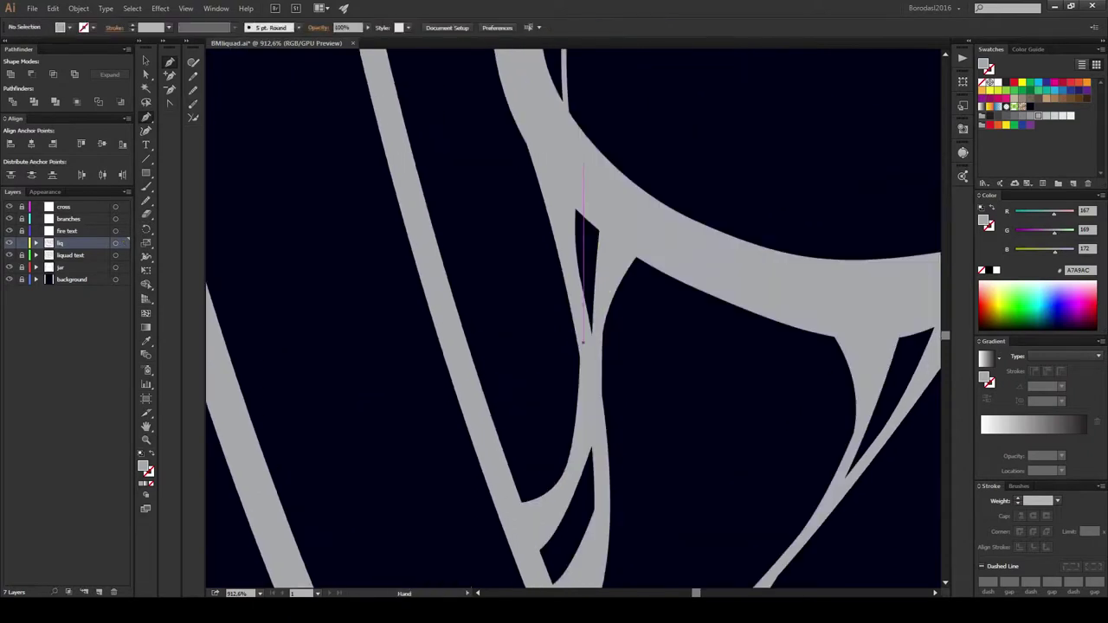
{"action": "scroll", "coordinate": [520, 329], "scroll_direction": "down", "scroll_amount": 5}
Step: Add a fillet at the ring junction and begin another fillet inside the ring
{"action": "left_click", "coordinate": [461, 284]}
{"action": "left_click", "coordinate": [475, 336]}
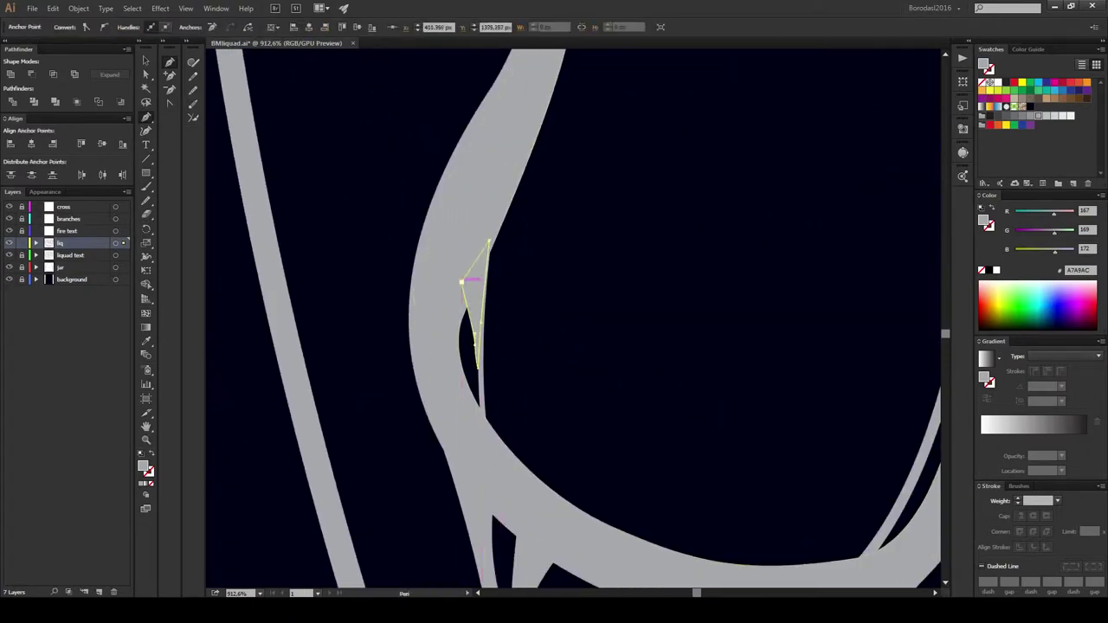
{"action": "left_click", "coordinate": [461, 281]}
{"action": "left_click", "coordinate": [474, 362]}
{"action": "left_click", "coordinate": [481, 411]}
{"action": "left_click", "coordinate": [517, 468]}
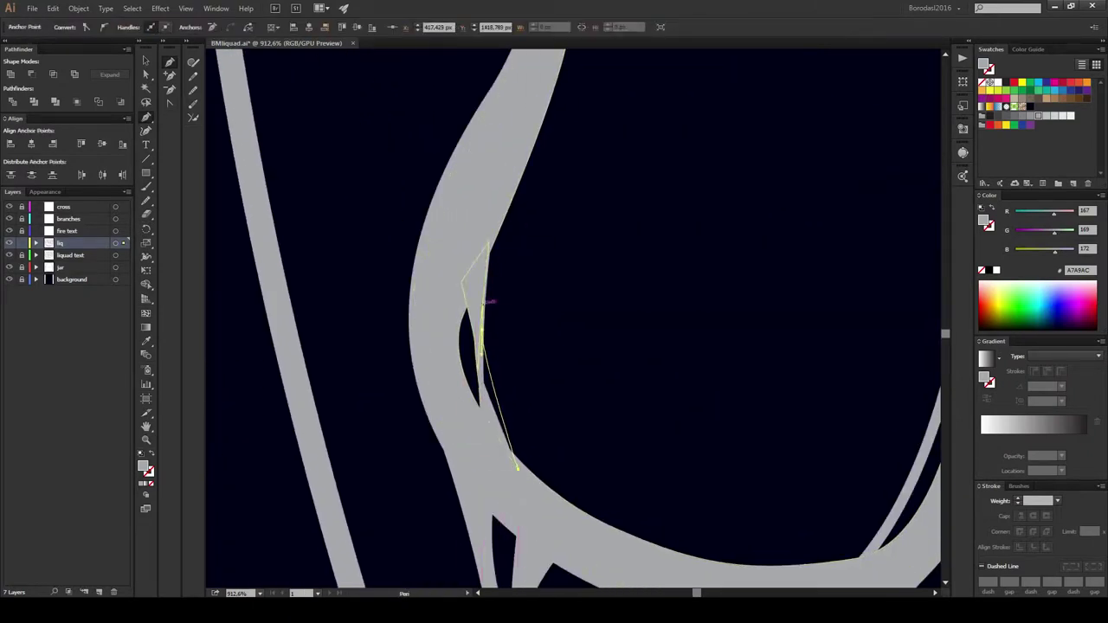
{"action": "scroll", "coordinate": [489, 302], "scroll_direction": "down", "scroll_amount": 3}
{"action": "scroll", "coordinate": [531, 346], "scroll_direction": "up", "scroll_amount": 5}
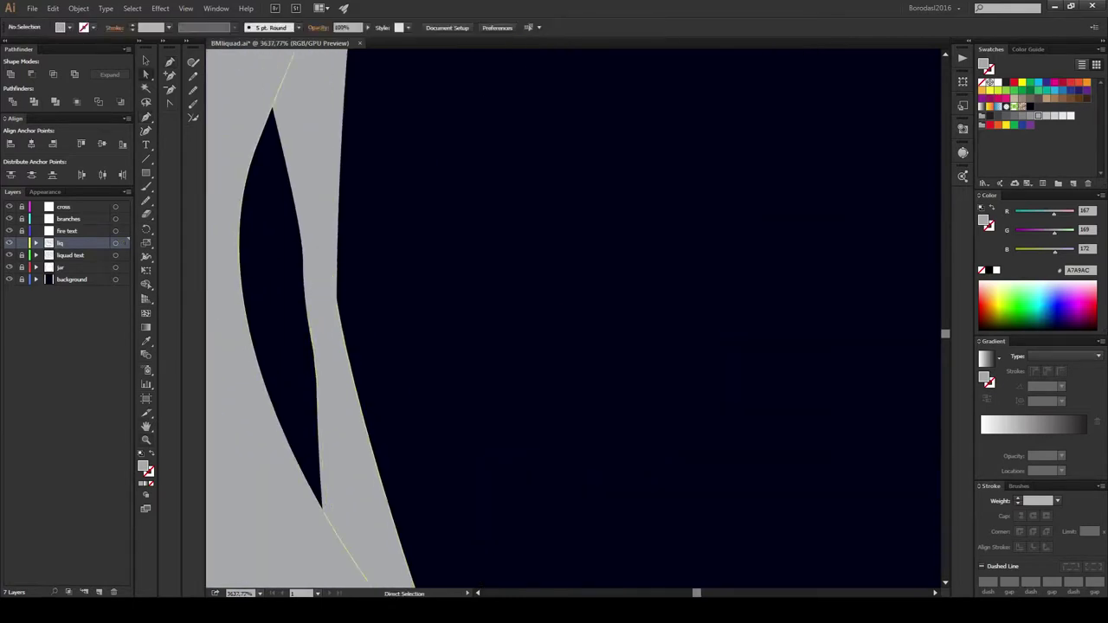
{"action": "scroll", "coordinate": [571, 320], "scroll_direction": "down", "scroll_amount": 3}
Step: Deselect the ring band, then fill the triangular junction between the thin curve and right band
{"action": "left_click", "coordinate": [727, 238], "text": "ctrl"}
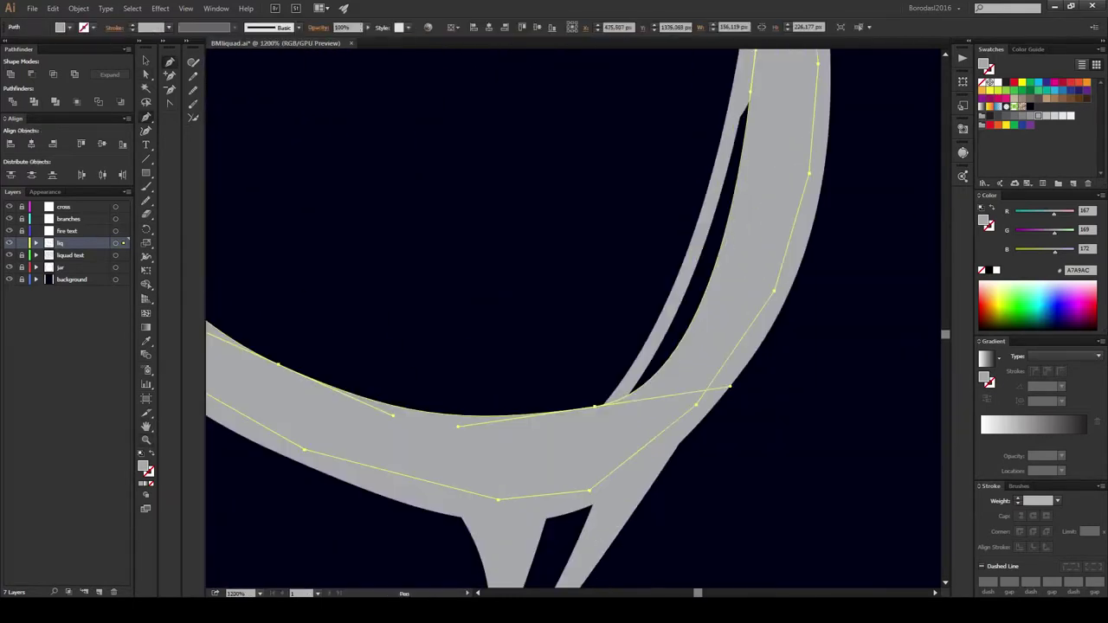
{"action": "key", "text": "ctrl+shift+a"}
{"action": "scroll", "coordinate": [571, 320], "scroll_direction": "up", "scroll_amount": 5}
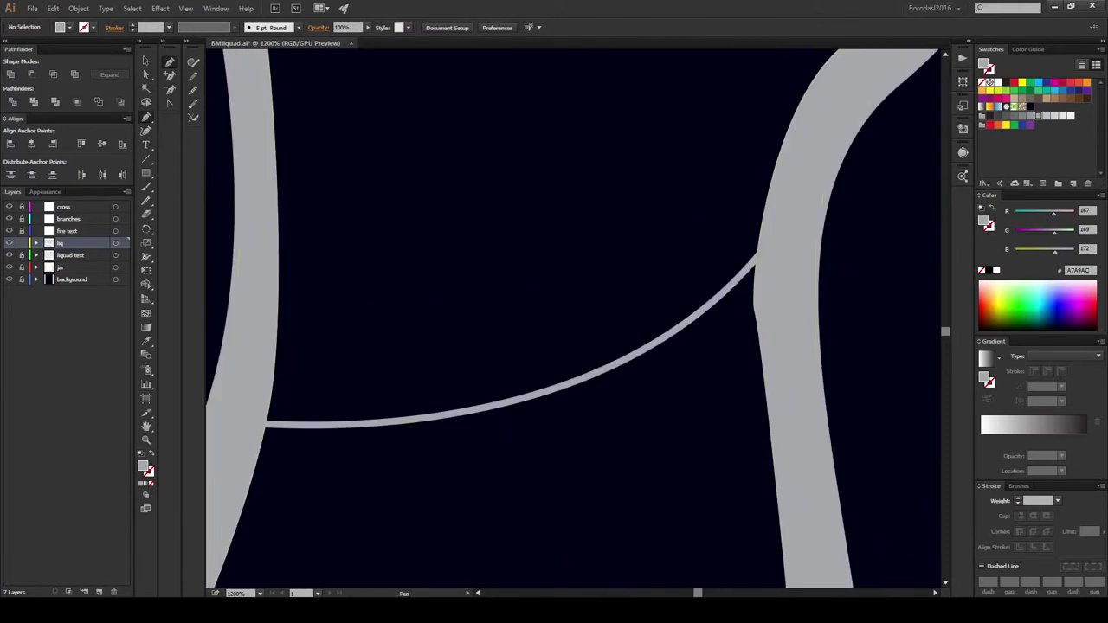
{"action": "left_click", "coordinate": [770, 328]}
{"action": "left_click", "coordinate": [638, 354]}
{"action": "left_click", "coordinate": [773, 244]}
{"action": "left_click", "coordinate": [769, 328]}
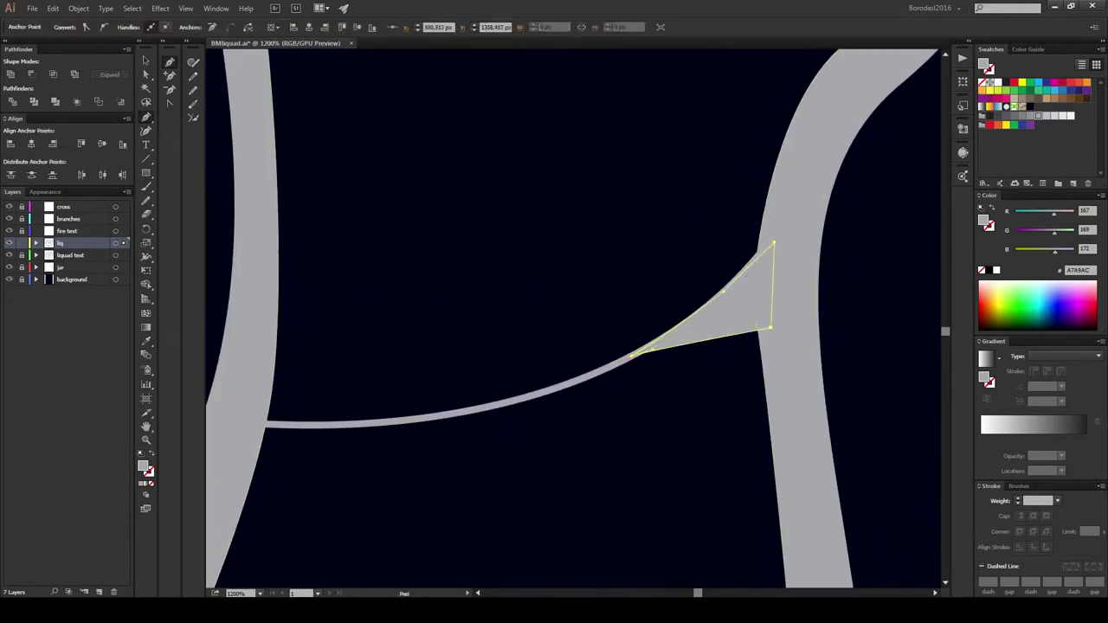
Step: Fill the junction where the thin curve joins the left band, plus a branch junction fillet
{"action": "scroll", "coordinate": [769, 328], "scroll_direction": "left", "scroll_amount": 3}
{"action": "left_click", "coordinate": [422, 452]}
{"action": "left_click_drag", "start_coordinate": [542, 373], "coordinate": [613, 367]}
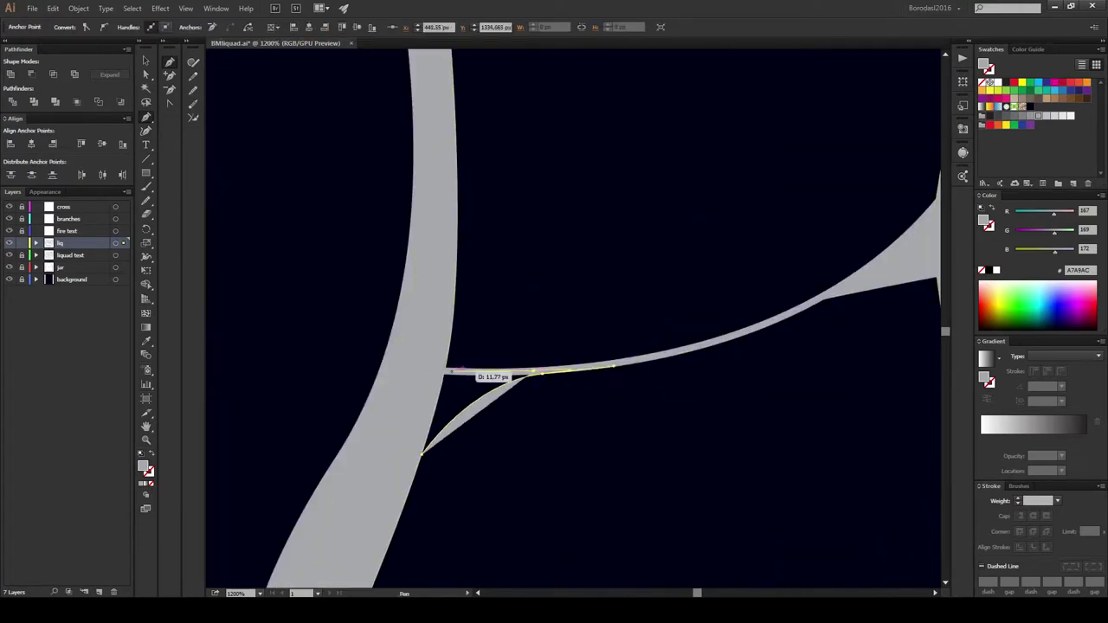
{"action": "left_click", "coordinate": [459, 370]}
{"action": "scroll", "coordinate": [459, 370], "scroll_direction": "down", "scroll_amount": 5}
{"action": "scroll", "coordinate": [519, 373], "scroll_direction": "down", "scroll_amount": 3}
{"action": "left_click", "coordinate": [617, 262]}
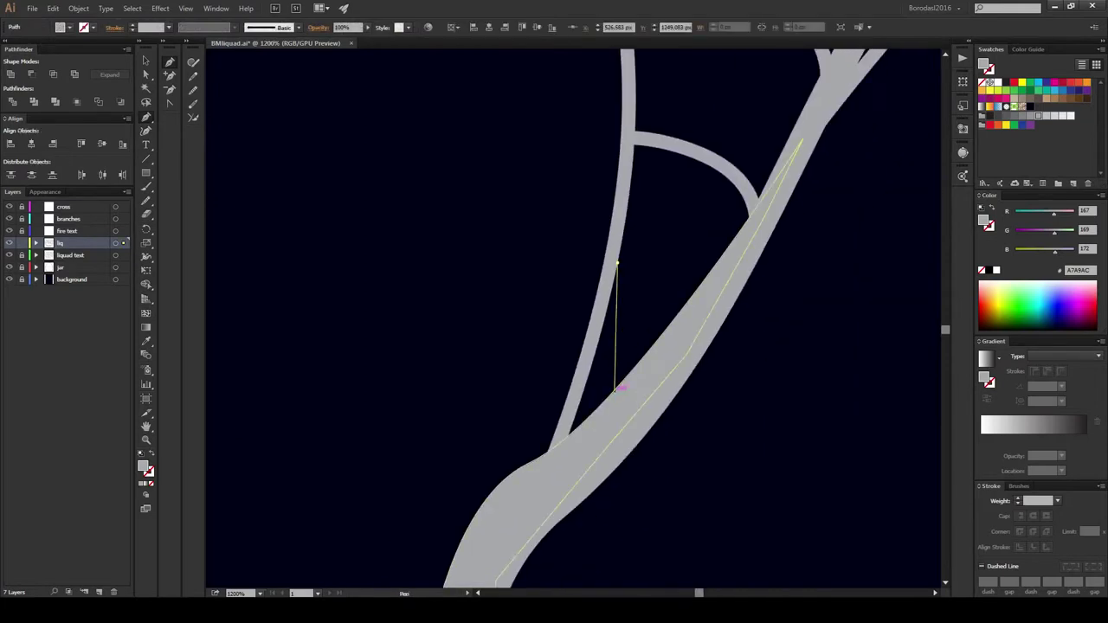
{"action": "left_click", "coordinate": [616, 390]}
{"action": "left_click", "coordinate": [617, 262]}
Step: Draw a curved fillet along the crossbar so it fills grey
{"action": "scroll", "coordinate": [606, 390], "scroll_direction": "up", "scroll_amount": 4}
{"action": "scroll", "coordinate": [605, 389], "scroll_direction": "right", "scroll_amount": 2}
{"action": "left_click", "coordinate": [525, 350]}
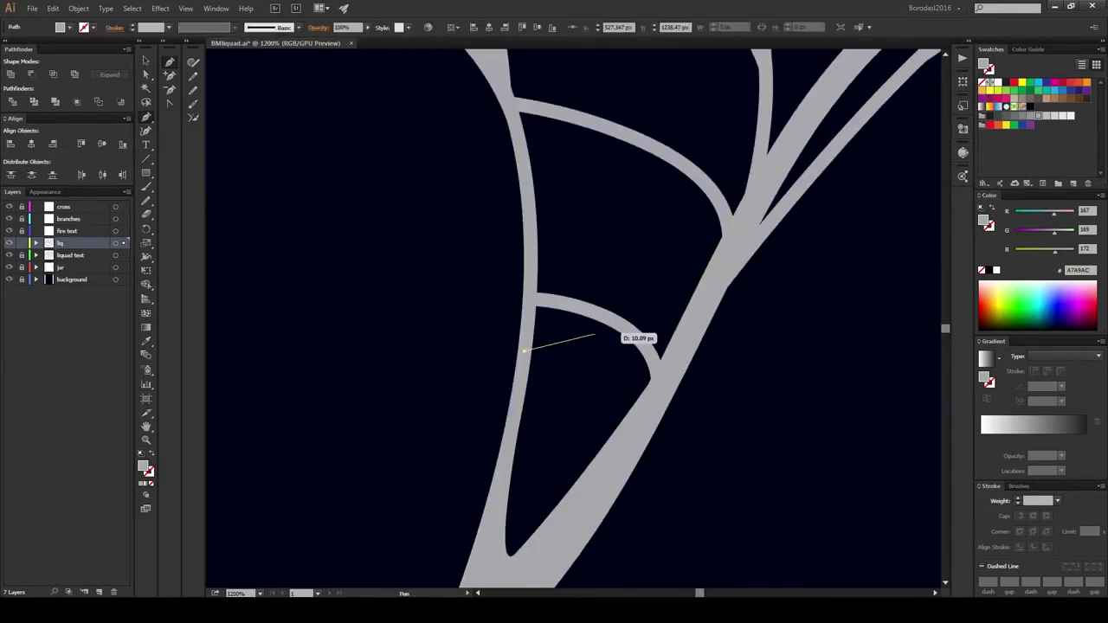
{"action": "left_click_drag", "start_coordinate": [604, 343], "coordinate": [620, 350]}
{"action": "left_click", "coordinate": [636, 404]}
{"action": "left_click", "coordinate": [527, 350]}
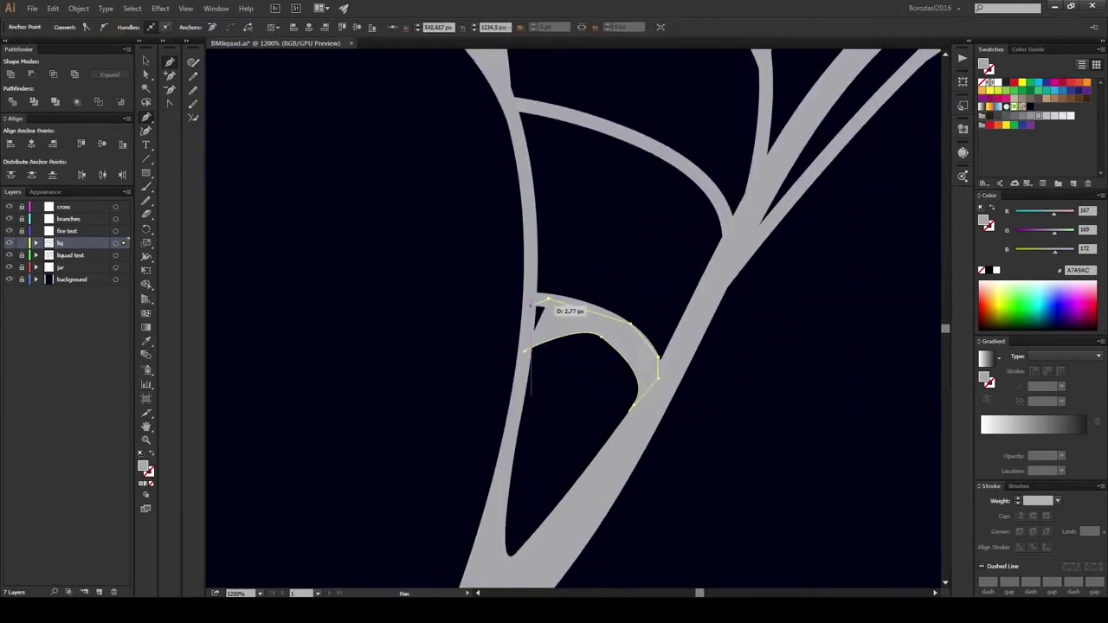
Step: Add a curved fillet where the crossbar meets the left and right strands, then view the whole jar
{"action": "scroll", "coordinate": [554, 329], "scroll_direction": "up", "scroll_amount": 5}
{"action": "scroll", "coordinate": [554, 329], "scroll_direction": "up", "scroll_amount": 1}
{"action": "left_click", "coordinate": [530, 292]}
{"action": "left_click_drag", "start_coordinate": [622, 278], "coordinate": [646, 287]}
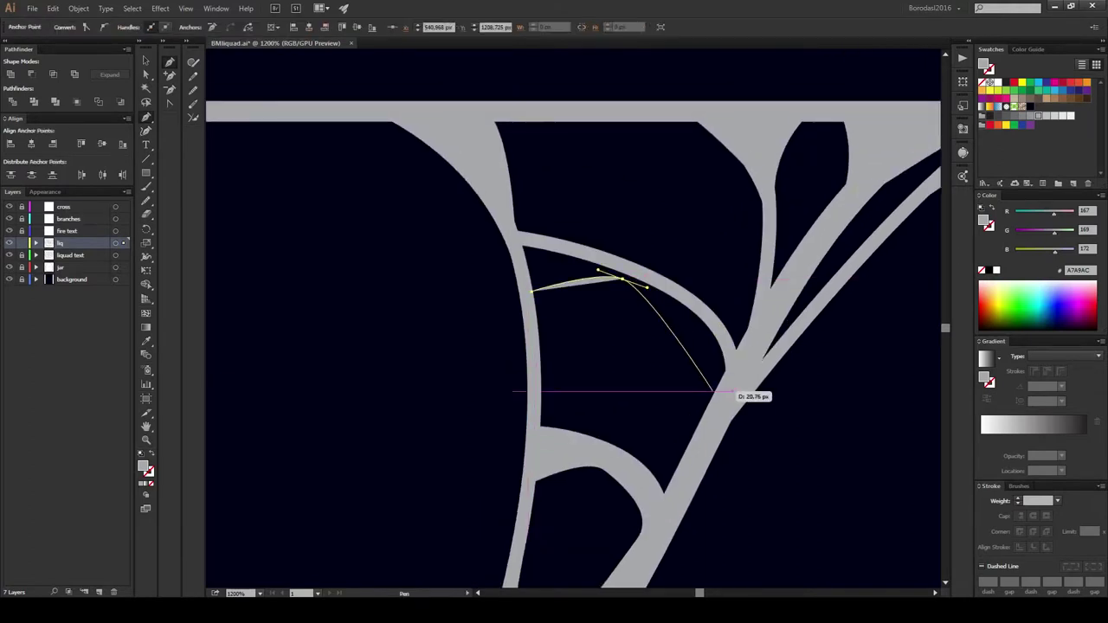
{"action": "left_click_drag", "start_coordinate": [696, 447], "coordinate": [700, 467]}
{"action": "left_click", "coordinate": [531, 291]}
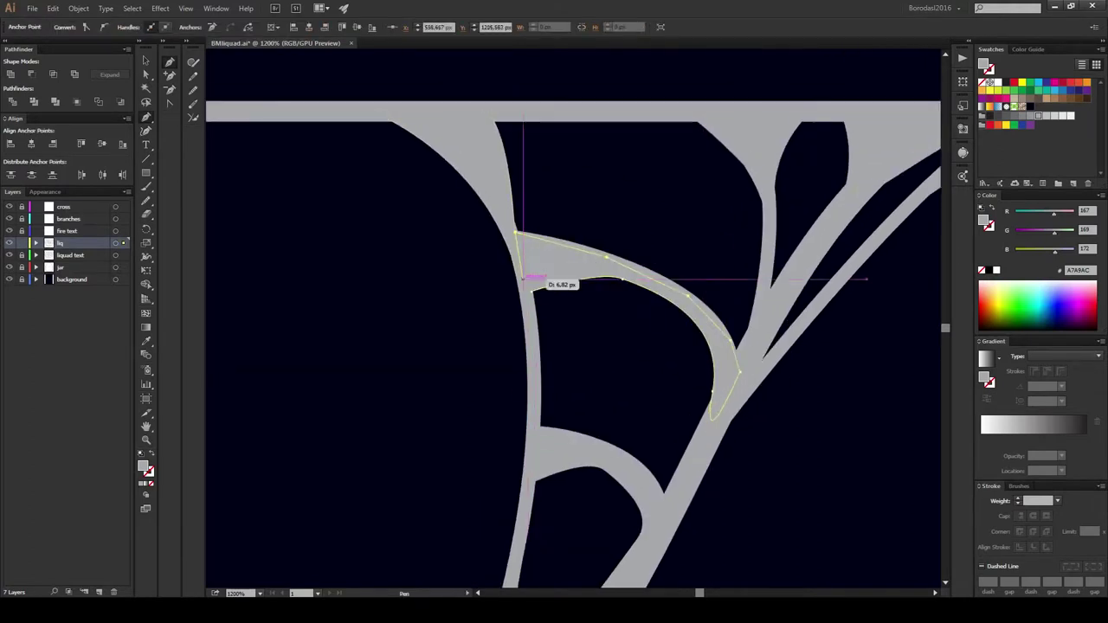
{"action": "key", "text": "ctrl+0"}
Step: Finish a connecting thread and draw another thin thread near the jar bottom
{"action": "left_click", "coordinate": [800, 454]}
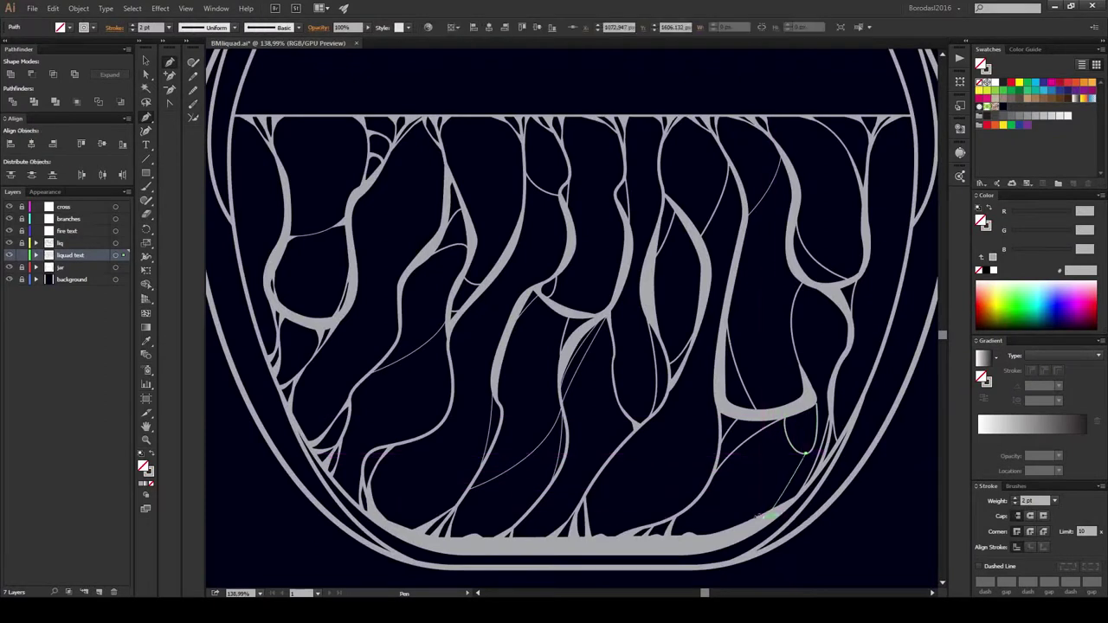
{"action": "left_click_drag", "start_coordinate": [691, 465], "coordinate": [724, 413]}
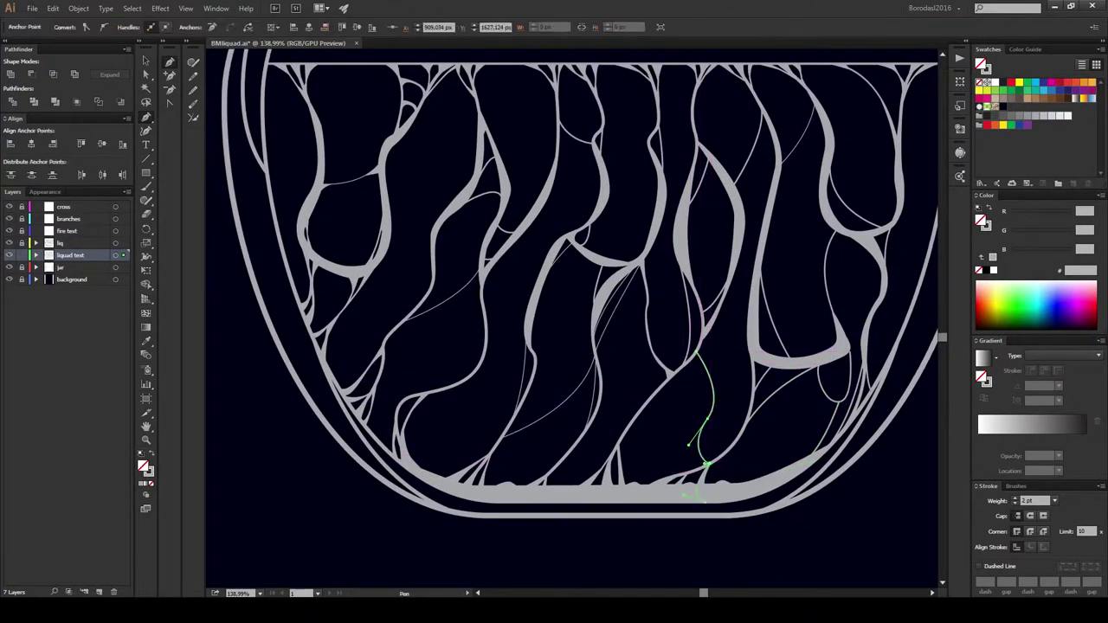
{"action": "left_click_drag", "start_coordinate": [705, 457], "coordinate": [767, 481]}
{"action": "left_click", "coordinate": [546, 373]}
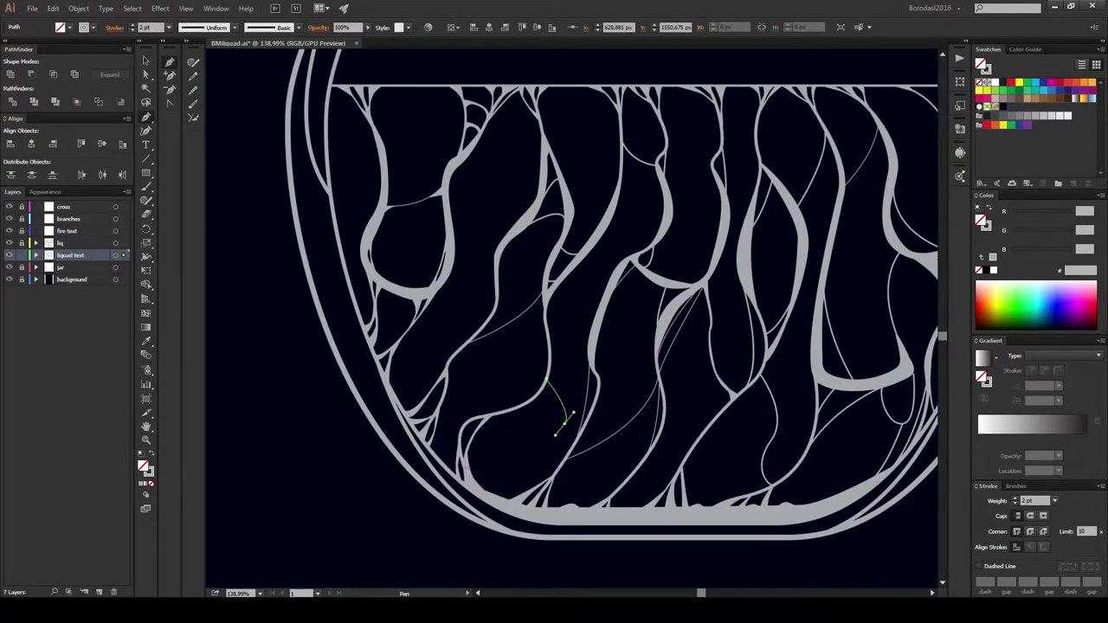
{"action": "left_click", "coordinate": [466, 469], "text": "ctrl"}
Step: Draw curved thin threads between strands and beside the right strand
{"action": "left_click_drag", "start_coordinate": [788, 337], "coordinate": [628, 398]}
{"action": "left_click_drag", "start_coordinate": [715, 355], "coordinate": [684, 283]}
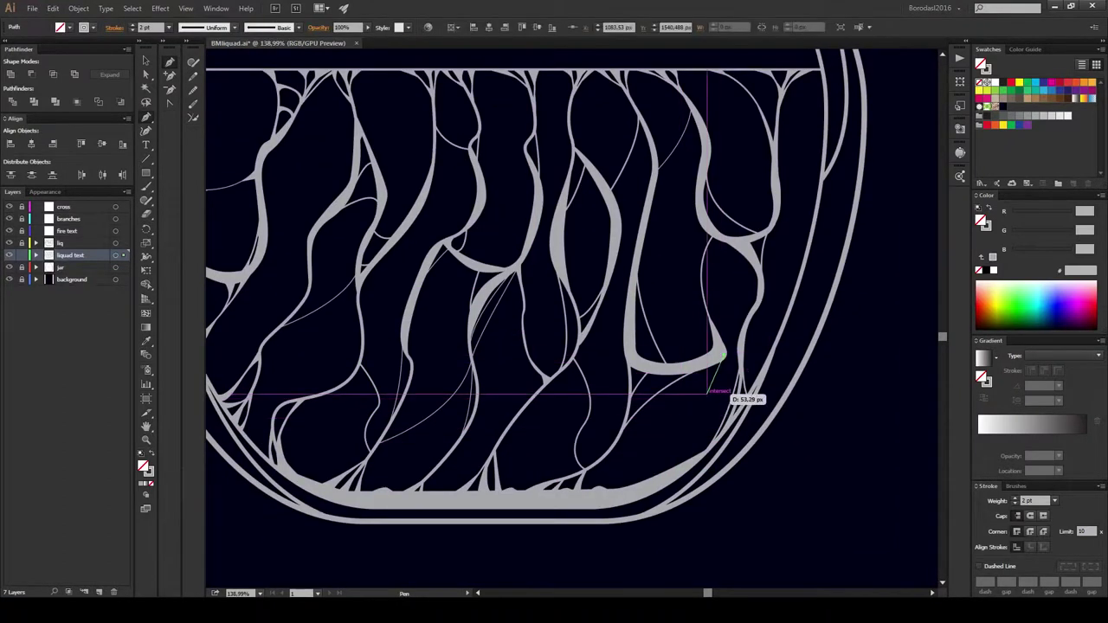
{"action": "left_click", "coordinate": [724, 355]}
{"action": "left_click_drag", "start_coordinate": [668, 421], "coordinate": [669, 441]}
{"action": "left_click", "coordinate": [665, 475], "text": "ctrl"}
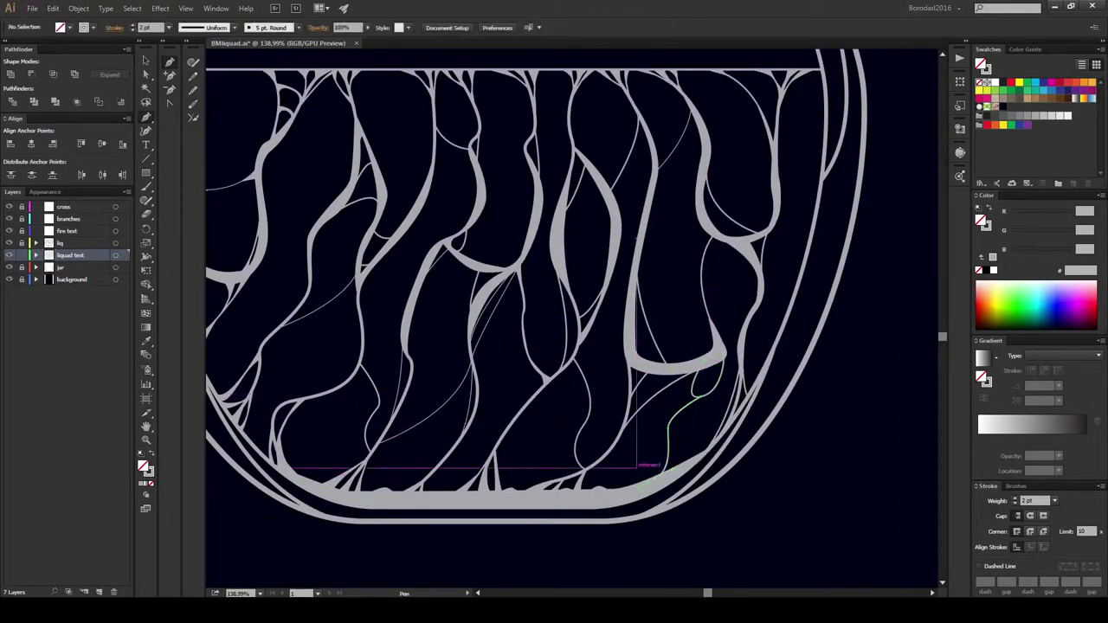
{"action": "left_click_drag", "start_coordinate": [807, 251], "coordinate": [800, 194]}
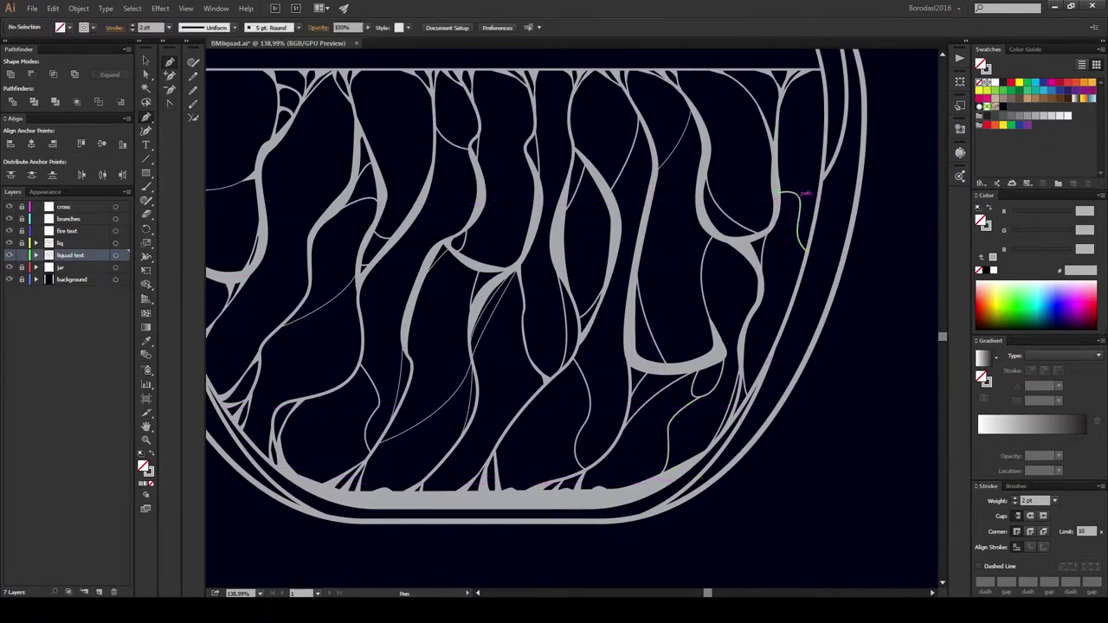
{"action": "left_click_drag", "start_coordinate": [777, 148], "coordinate": [789, 132]}
Step: Draw a thread curving down from the upper strands to a neighbouring strand
{"action": "scroll", "coordinate": [745, 217], "scroll_direction": "left", "scroll_amount": 2}
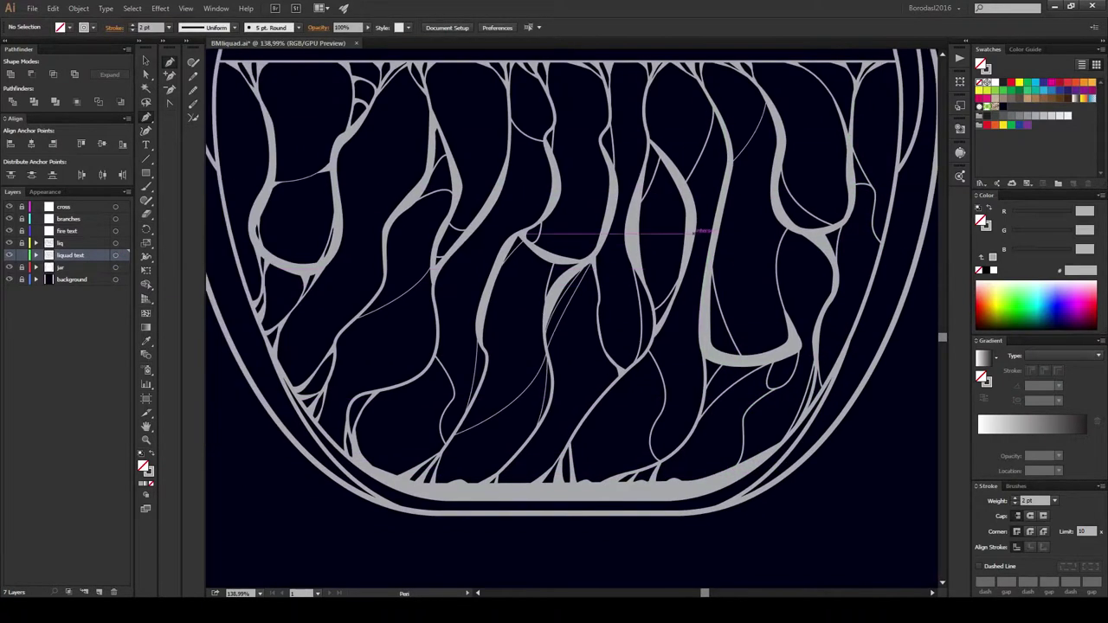
{"action": "left_click", "coordinate": [693, 232]}
{"action": "left_click_drag", "start_coordinate": [699, 309], "coordinate": [684, 375]}
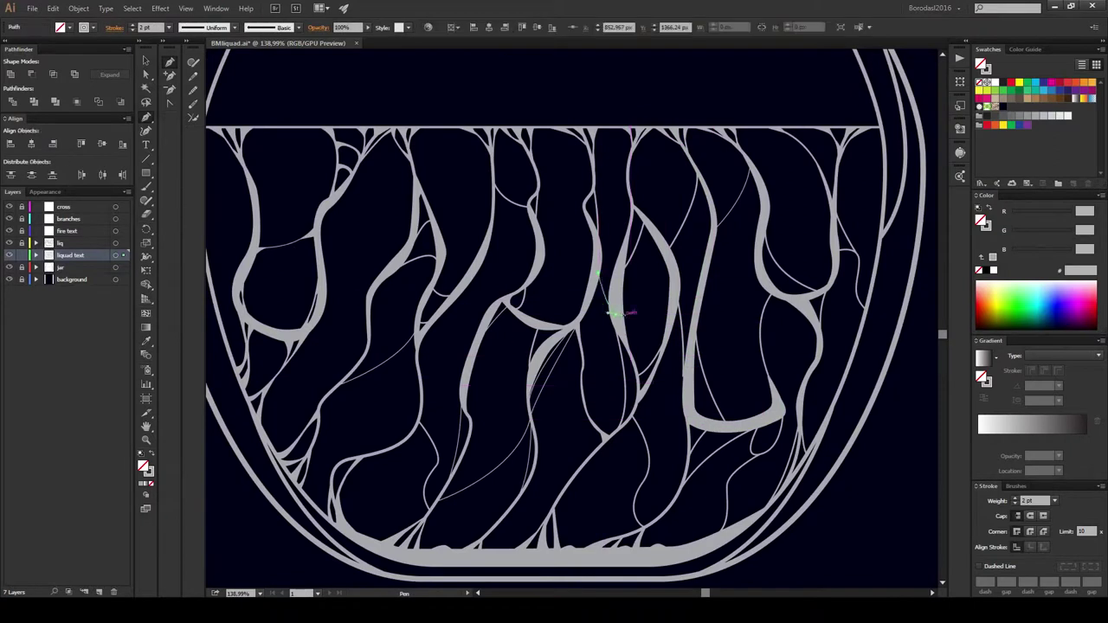
{"action": "left_click_drag", "start_coordinate": [504, 294], "coordinate": [660, 355]}
{"action": "left_click", "coordinate": [501, 191]}
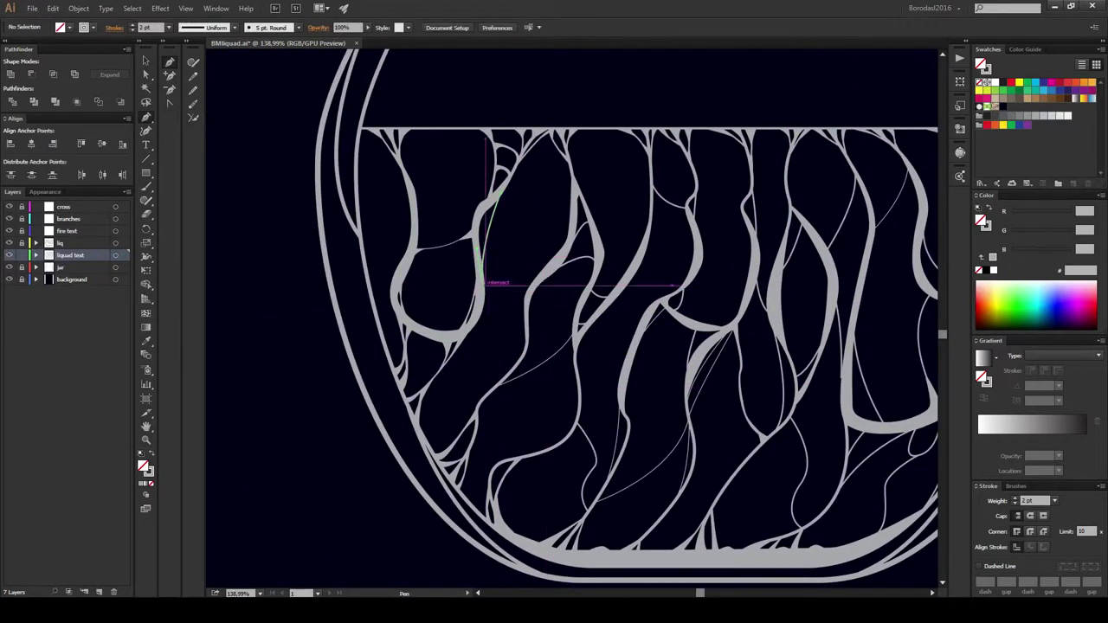
{"action": "left_click_drag", "start_coordinate": [523, 326], "coordinate": [565, 308]}
{"action": "left_click", "coordinate": [647, 232]}
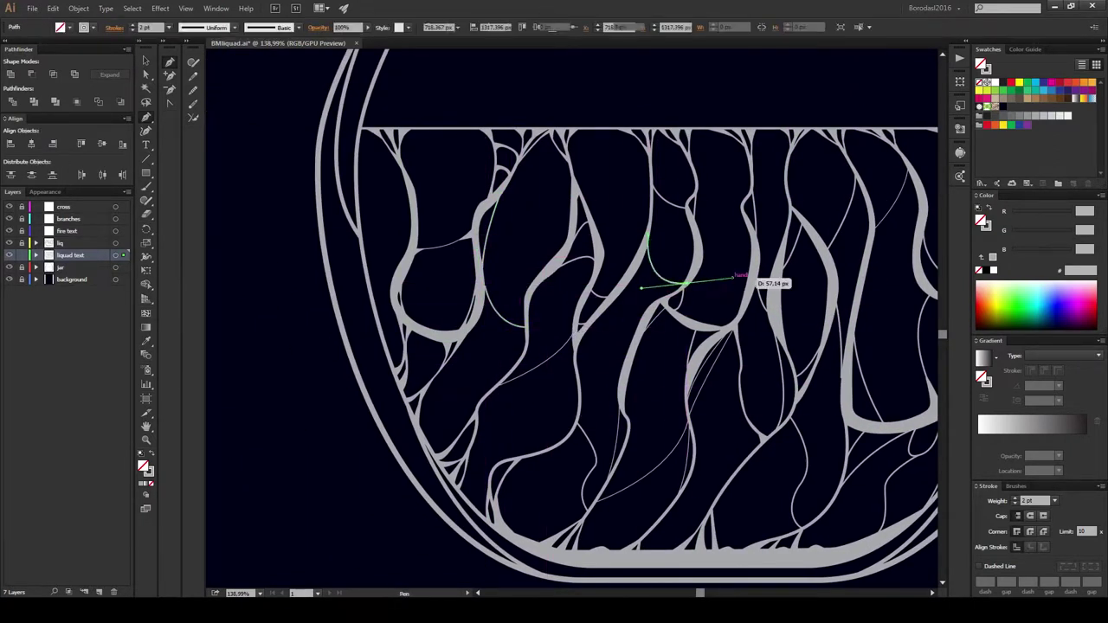
Step: Add curved threads running down from the liquid's top edge
{"action": "scroll", "coordinate": [734, 276], "scroll_direction": "down", "scroll_amount": 3}
{"action": "left_click_drag", "start_coordinate": [483, 227], "coordinate": [511, 322]}
{"action": "mouse_move", "coordinate": [499, 239]}
{"action": "left_mouse_down"}
{"action": "mouse_move", "coordinate": [494, 286]}
{"action": "mouse_move", "coordinate": [515, 320]}
{"action": "left_mouse_up"}
{"action": "left_click", "coordinate": [508, 336], "text": "ctrl"}
{"action": "left_click", "coordinate": [509, 314]}
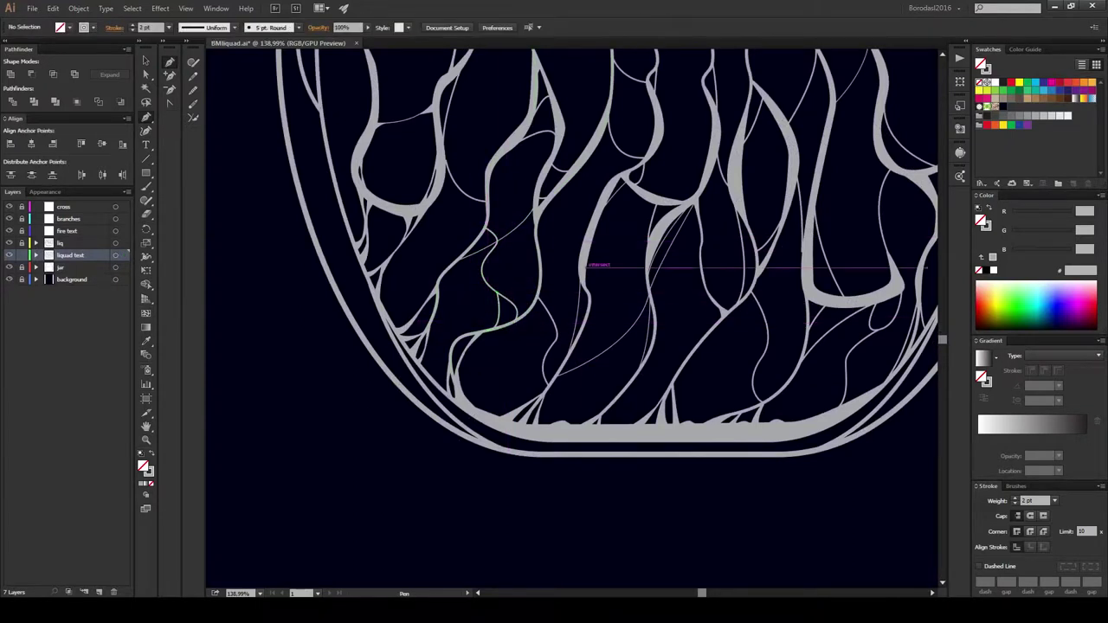
{"action": "scroll", "coordinate": [511, 317], "scroll_direction": "up", "scroll_amount": 3}
{"action": "scroll", "coordinate": [511, 317], "scroll_direction": "up", "scroll_amount": 3}
{"action": "left_click_drag", "start_coordinate": [489, 191], "coordinate": [511, 242]}
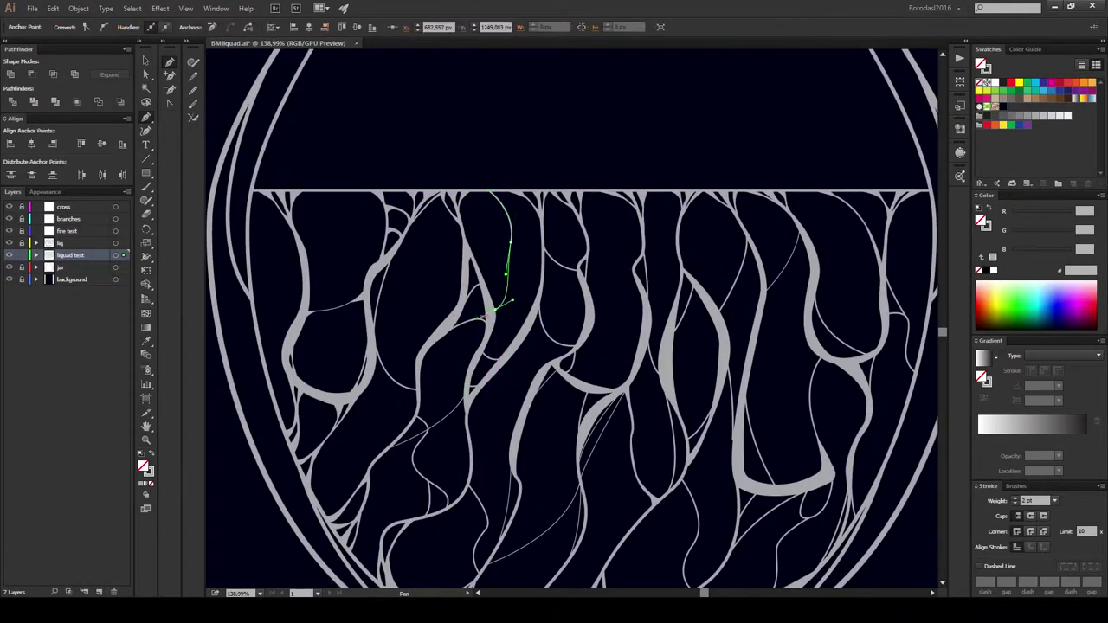
{"action": "left_click", "coordinate": [500, 311]}
{"action": "left_click", "coordinate": [651, 322], "text": "ctrl"}
Step: Draw curved threads on the left strand down from the top edge
{"action": "left_click", "coordinate": [249, 233]}
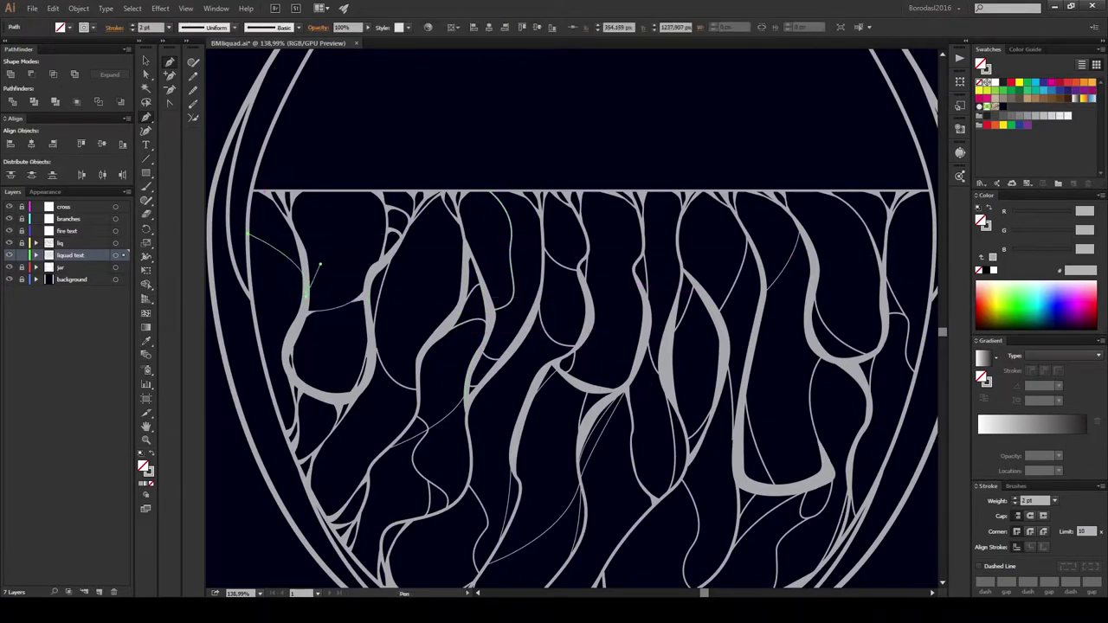
{"action": "mouse_move", "coordinate": [305, 300]}
{"action": "left_mouse_down"}
{"action": "mouse_move", "coordinate": [313, 355]}
{"action": "mouse_move", "coordinate": [303, 317]}
{"action": "left_mouse_up"}
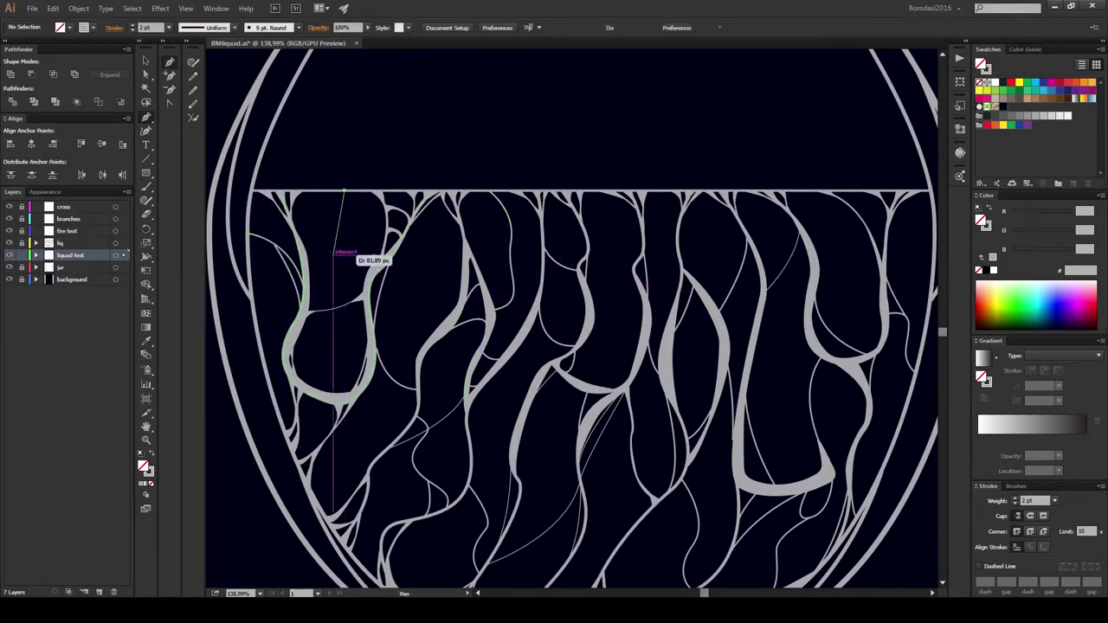
{"action": "left_click_drag", "start_coordinate": [338, 270], "coordinate": [316, 297]}
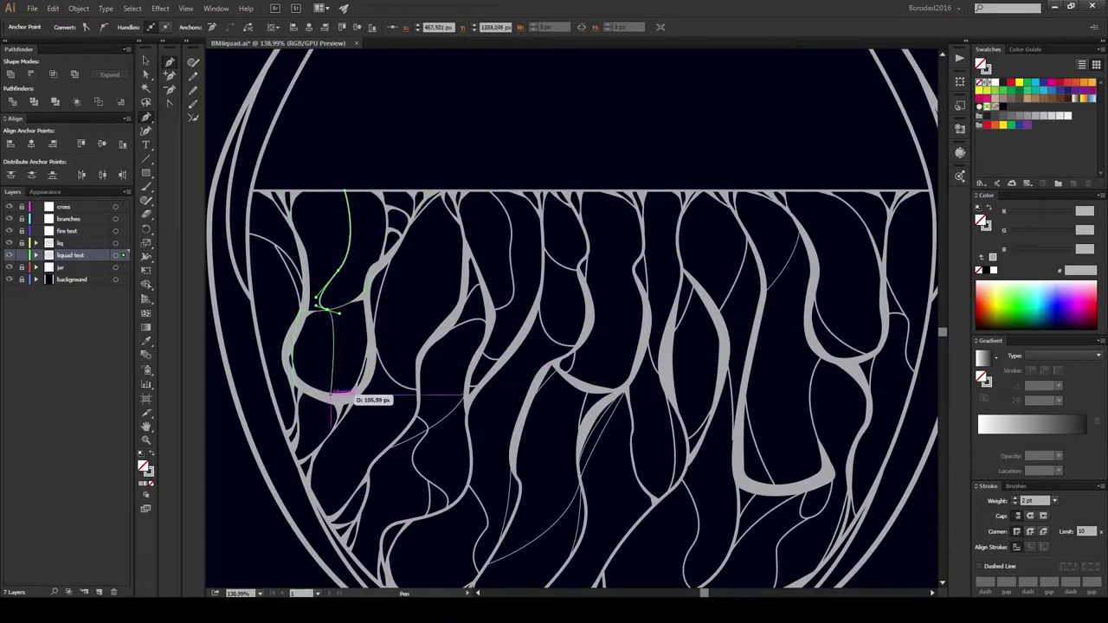
{"action": "key", "text": "Escape"}
{"action": "scroll", "coordinate": [555, 311], "scroll_direction": "down", "scroll_amount": 2}
{"action": "scroll", "coordinate": [554, 311], "scroll_direction": "right", "scroll_amount": 3}
Step: Draw a curved filler along the U-shaped strand's bend, start another, then zoom in
{"action": "left_click", "coordinate": [619, 246]}
{"action": "left_click_drag", "start_coordinate": [643, 318], "coordinate": [660, 283]}
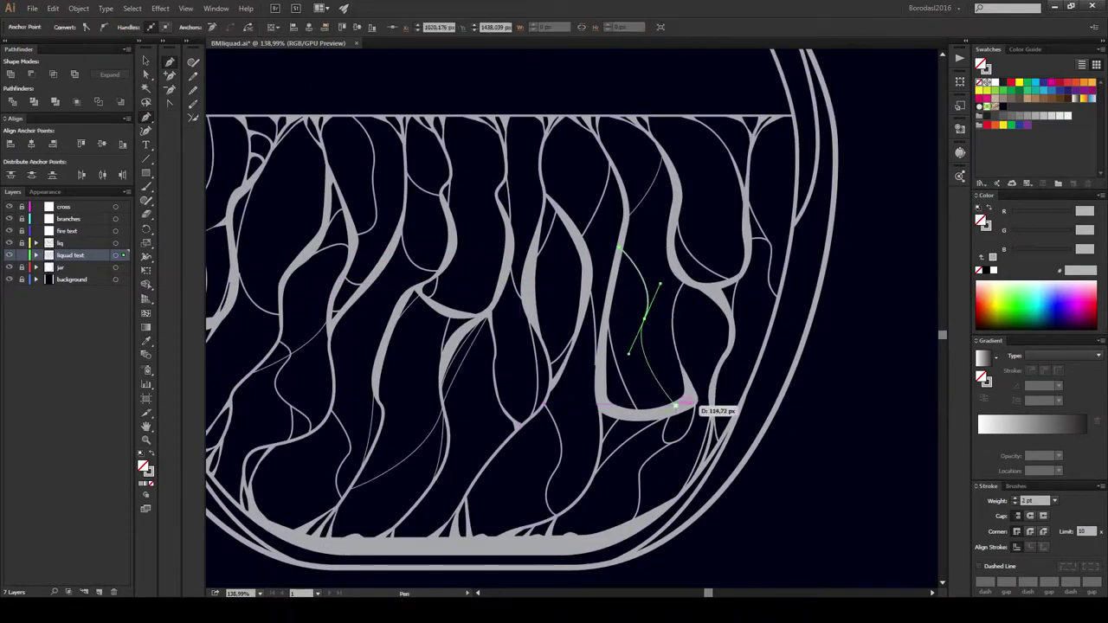
{"action": "left_click_drag", "start_coordinate": [692, 403], "coordinate": [693, 402]}
{"action": "key", "text": "Escape"}
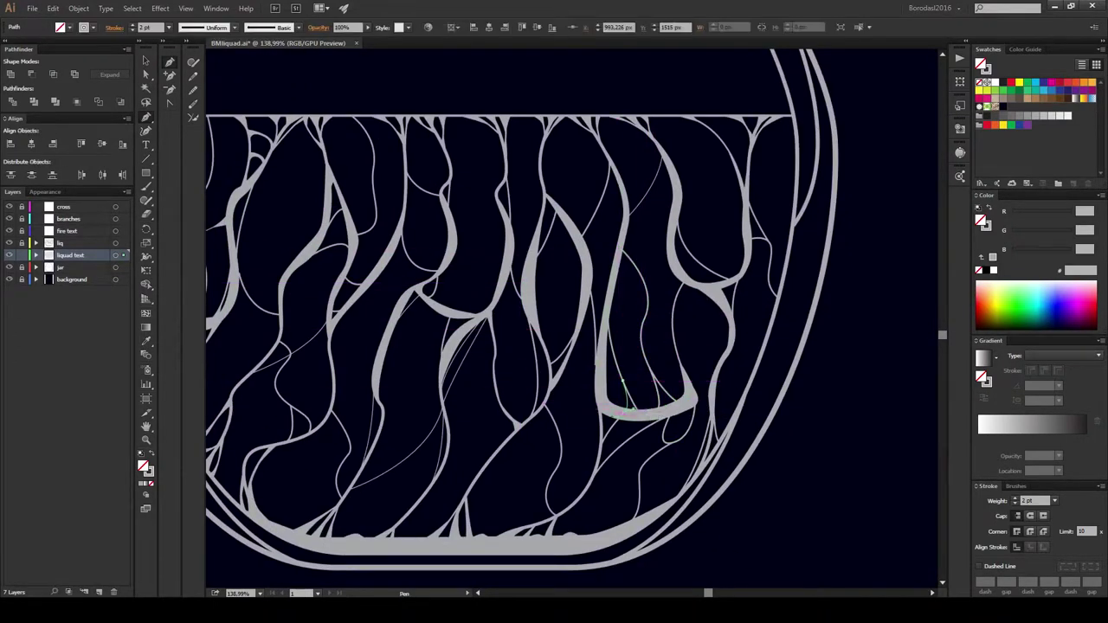
{"action": "scroll", "coordinate": [708, 271], "scroll_direction": "down", "scroll_amount": 2}
{"action": "scroll", "coordinate": [708, 271], "scroll_direction": "left", "scroll_amount": 2}
{"action": "left_click", "coordinate": [465, 212]}
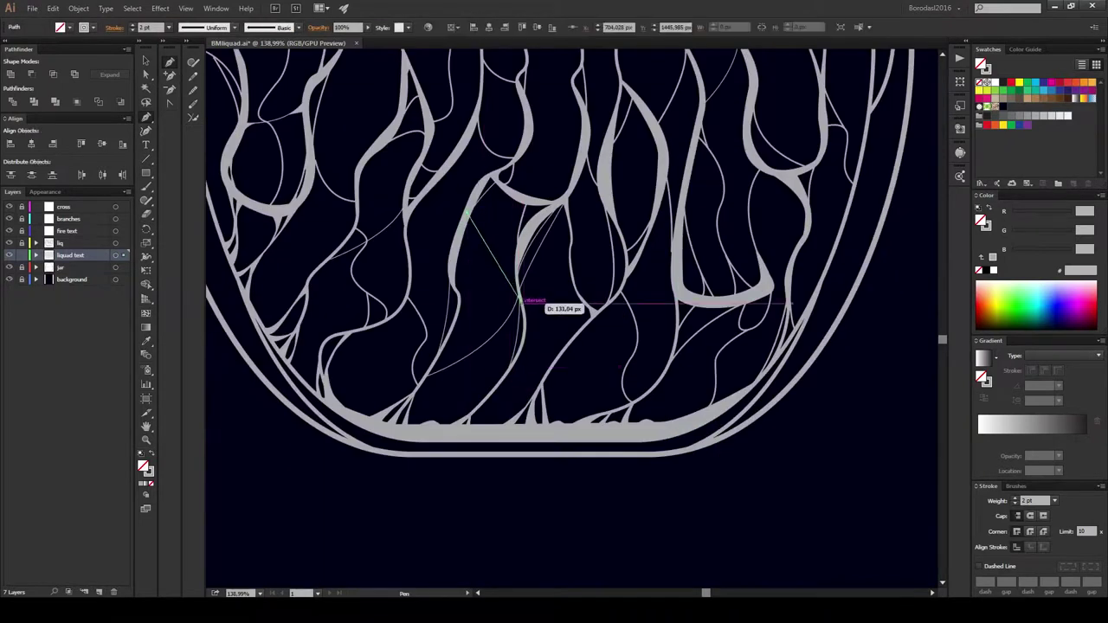
{"action": "key", "text": "Escape"}
{"action": "scroll", "coordinate": [580, 363], "scroll_direction": "up", "scroll_amount": 2}
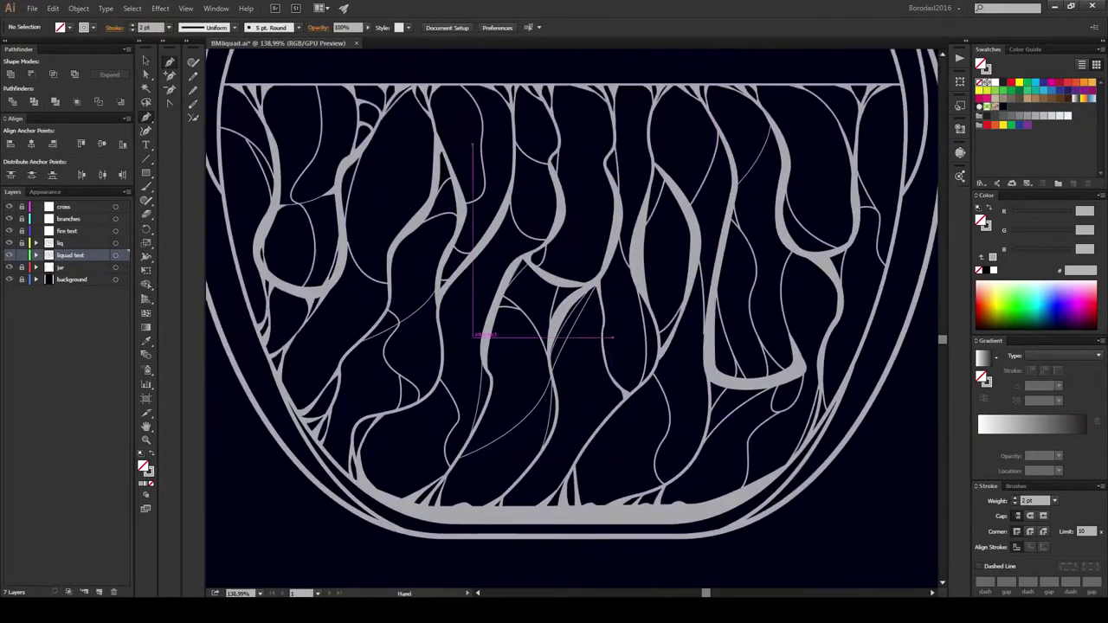
{"action": "scroll", "coordinate": [563, 286], "scroll_direction": "up", "scroll_amount": 5}
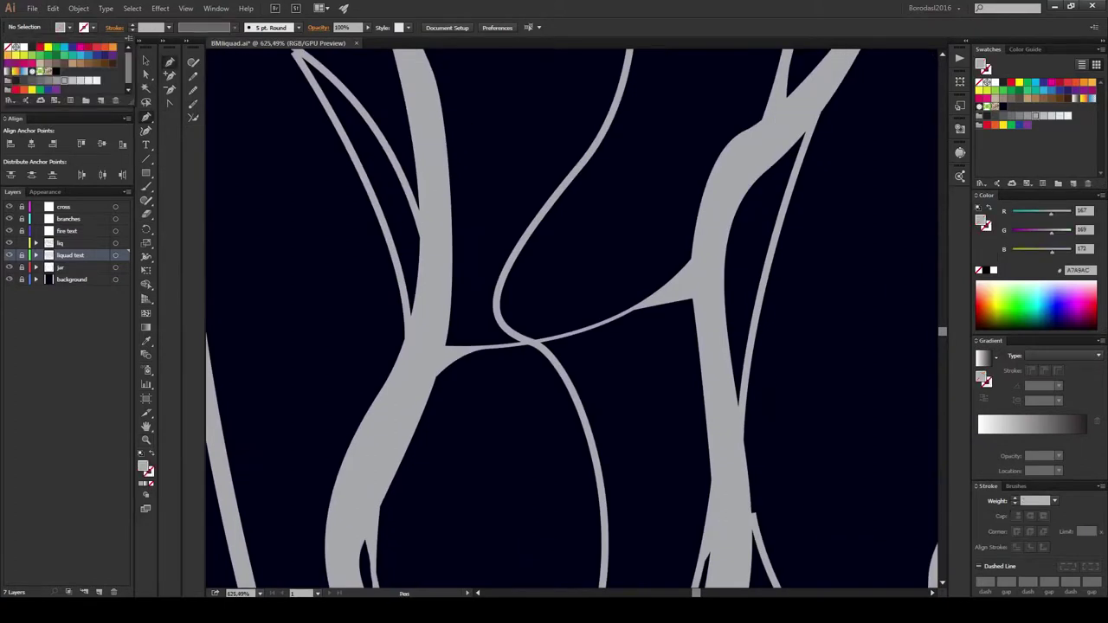
Step: Begin a curved grey filler at the strand junction, following the inner strand and ring edge
{"action": "left_click", "coordinate": [507, 285]}
{"action": "mouse_move", "coordinate": [499, 342]}
{"action": "left_mouse_down"}
{"action": "mouse_move", "coordinate": [540, 357]}
{"action": "mouse_move", "coordinate": [533, 338]}
{"action": "left_mouse_up"}
{"action": "scroll", "coordinate": [532, 287], "scroll_direction": "down", "scroll_amount": 3}
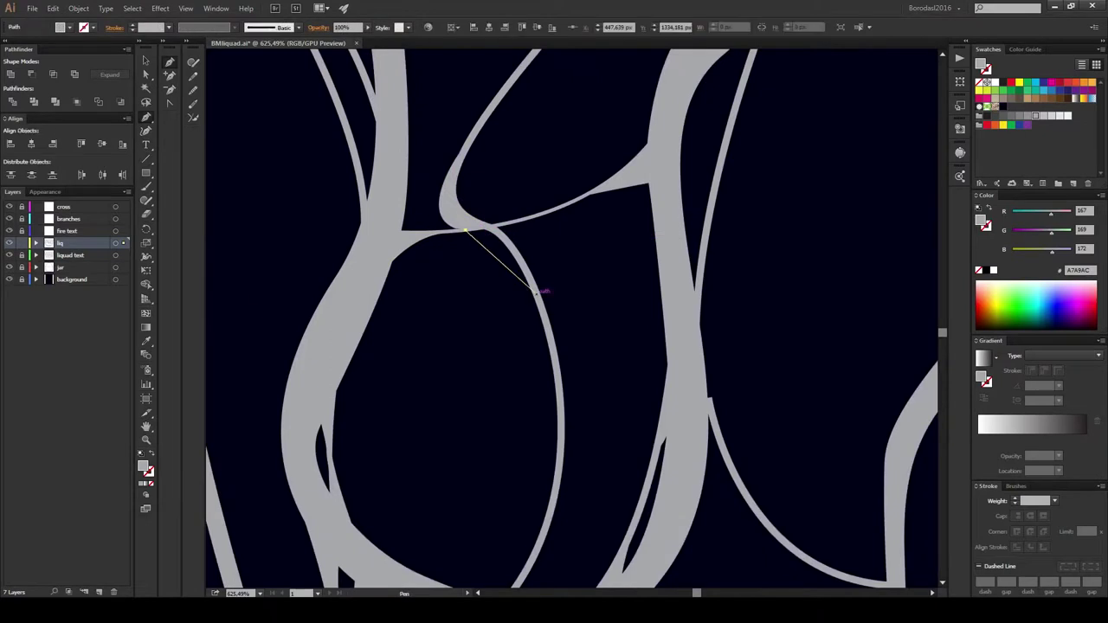
{"action": "left_click_drag", "start_coordinate": [536, 291], "coordinate": [522, 252]}
{"action": "scroll", "coordinate": [523, 252], "scroll_direction": "down", "scroll_amount": 5}
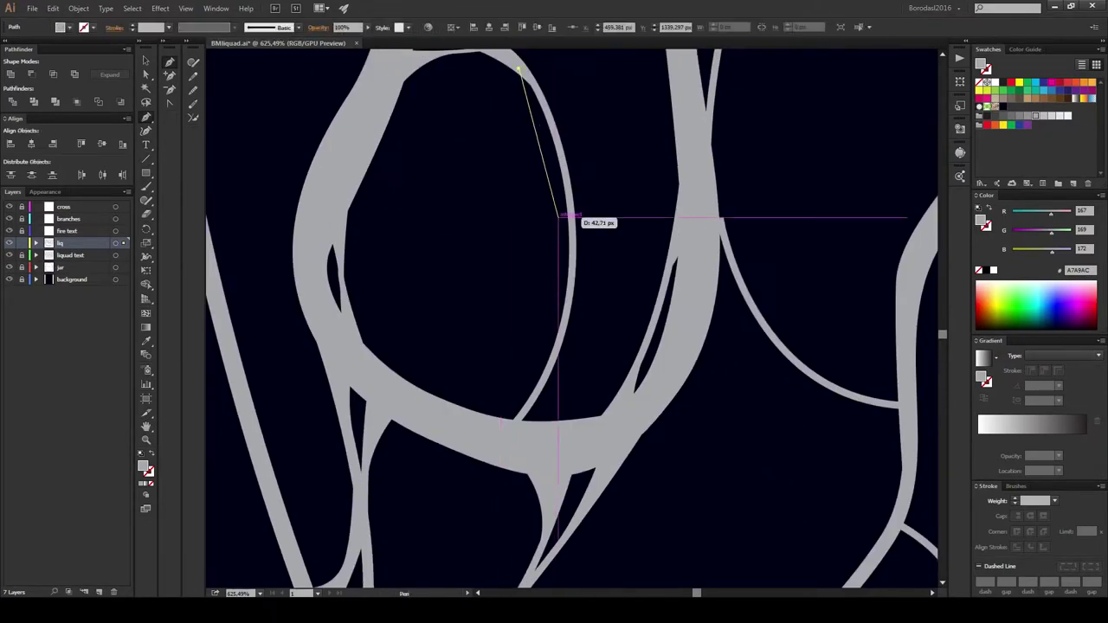
{"action": "left_click_drag", "start_coordinate": [557, 218], "coordinate": [558, 289]}
Step: Carry the filler across the ring's bottom and close it into a solid grey shape
{"action": "left_click", "coordinate": [530, 372]}
{"action": "left_click_drag", "start_coordinate": [460, 417], "coordinate": [532, 408]}
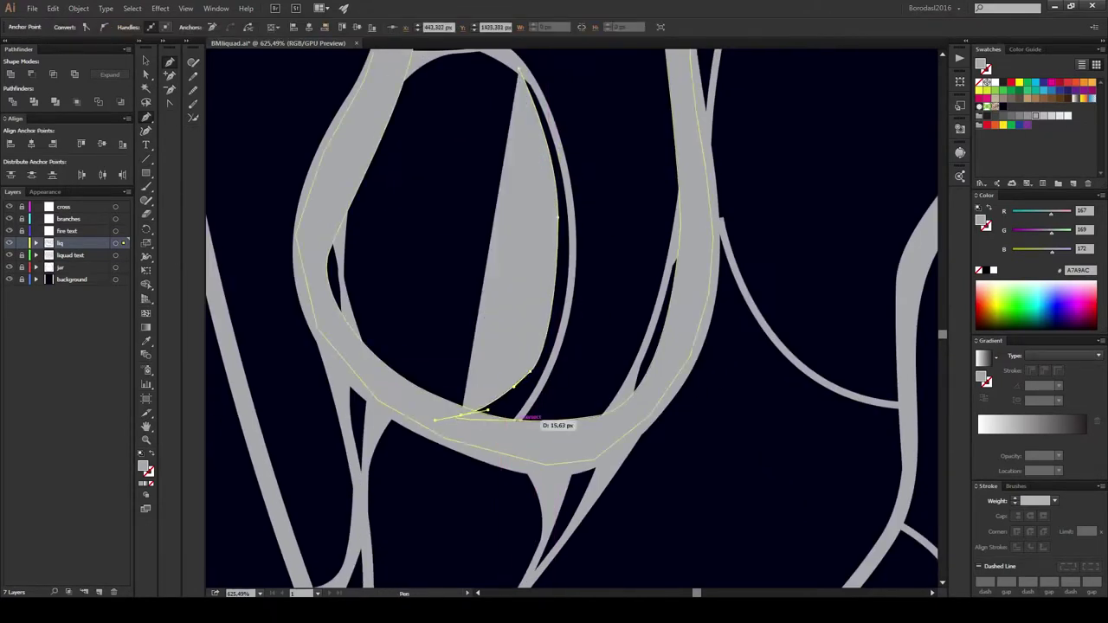
{"action": "left_click", "coordinate": [516, 419]}
{"action": "left_click", "coordinate": [572, 266]}
{"action": "left_click_drag", "start_coordinate": [518, 68], "coordinate": [554, 87]}
{"action": "scroll", "coordinate": [523, 346], "scroll_direction": "down", "scroll_amount": 3}
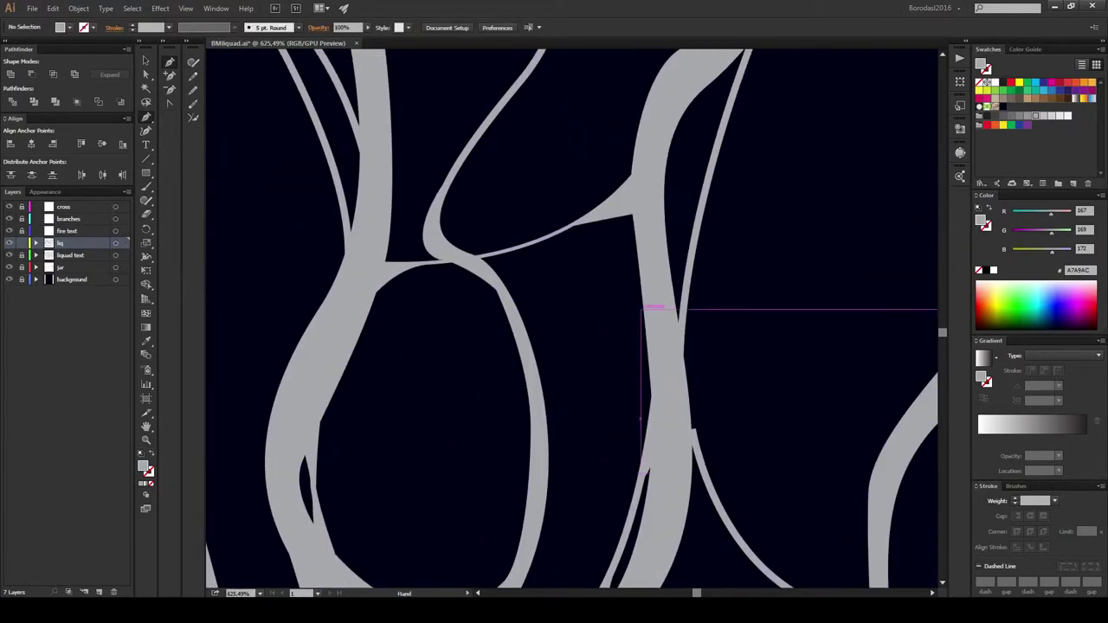
{"action": "left_click", "coordinate": [485, 347]}
{"action": "left_click", "coordinate": [523, 405]}
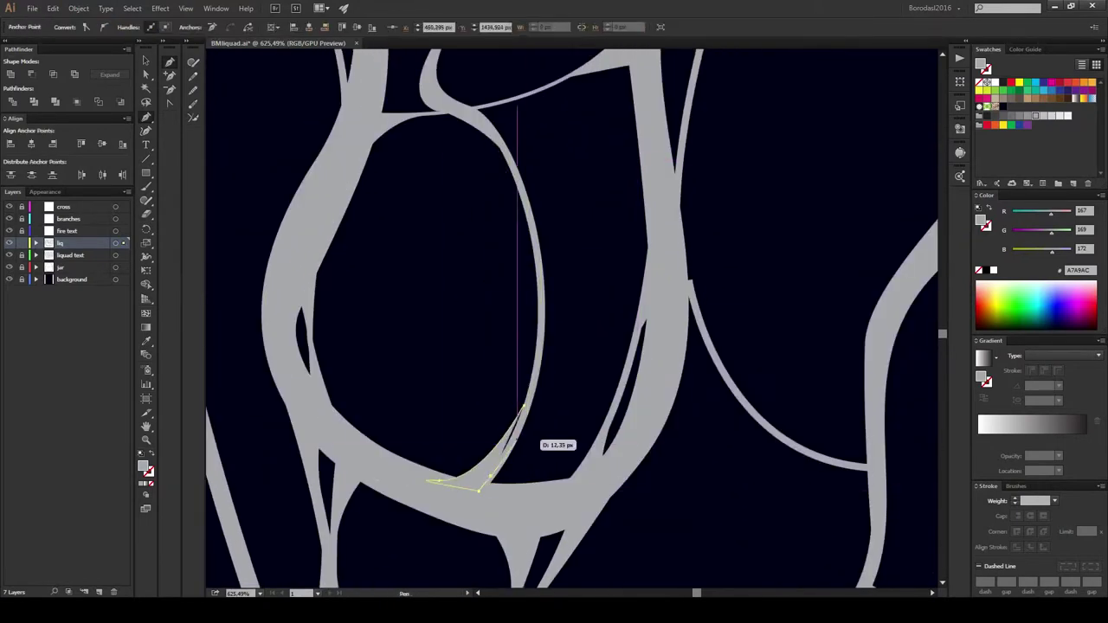
Step: Add a small triangular filler at the ring's bottom junction
{"action": "scroll", "coordinate": [524, 407], "scroll_direction": "down", "scroll_amount": 3}
{"action": "left_click", "coordinate": [470, 358]}
{"action": "left_click", "coordinate": [482, 424]}
{"action": "left_click", "coordinate": [470, 358]}
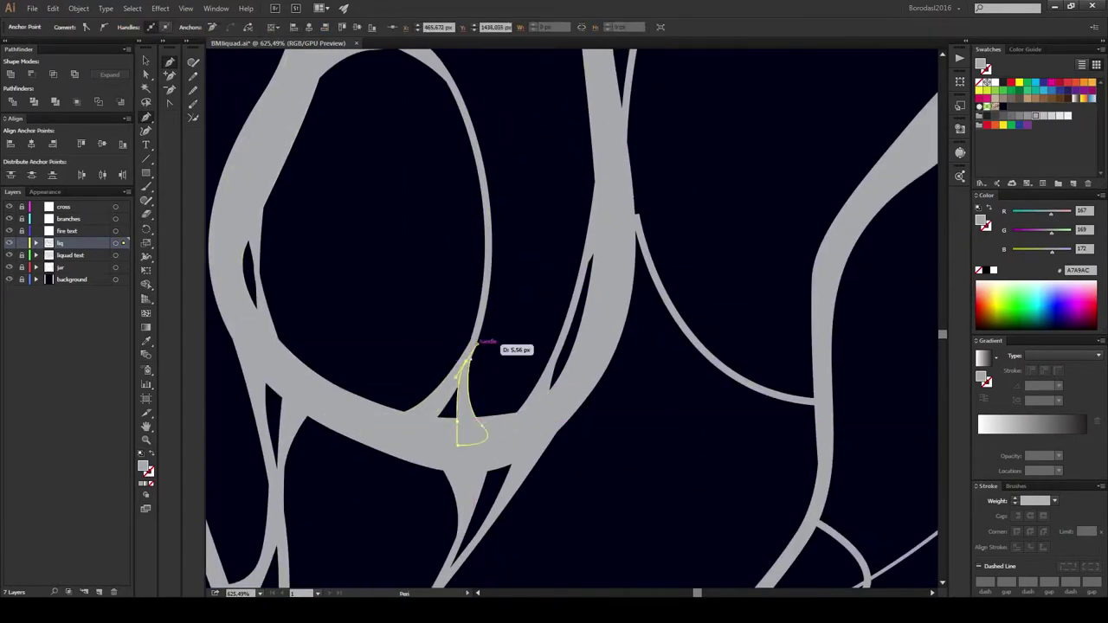
{"action": "scroll", "coordinate": [532, 371], "scroll_direction": "down", "scroll_amount": 5}
{"action": "scroll", "coordinate": [528, 365], "scroll_direction": "up", "scroll_amount": 5}
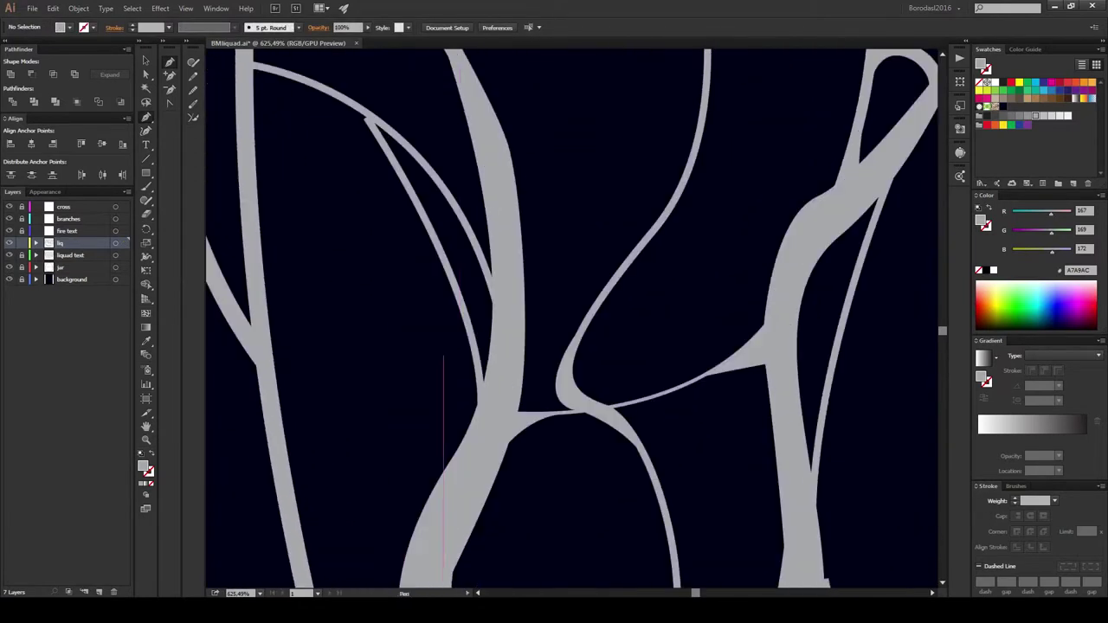
{"action": "left_click", "coordinate": [494, 368], "text": "ctrl"}
{"action": "scroll", "coordinate": [526, 305], "scroll_direction": "up", "scroll_amount": 2}
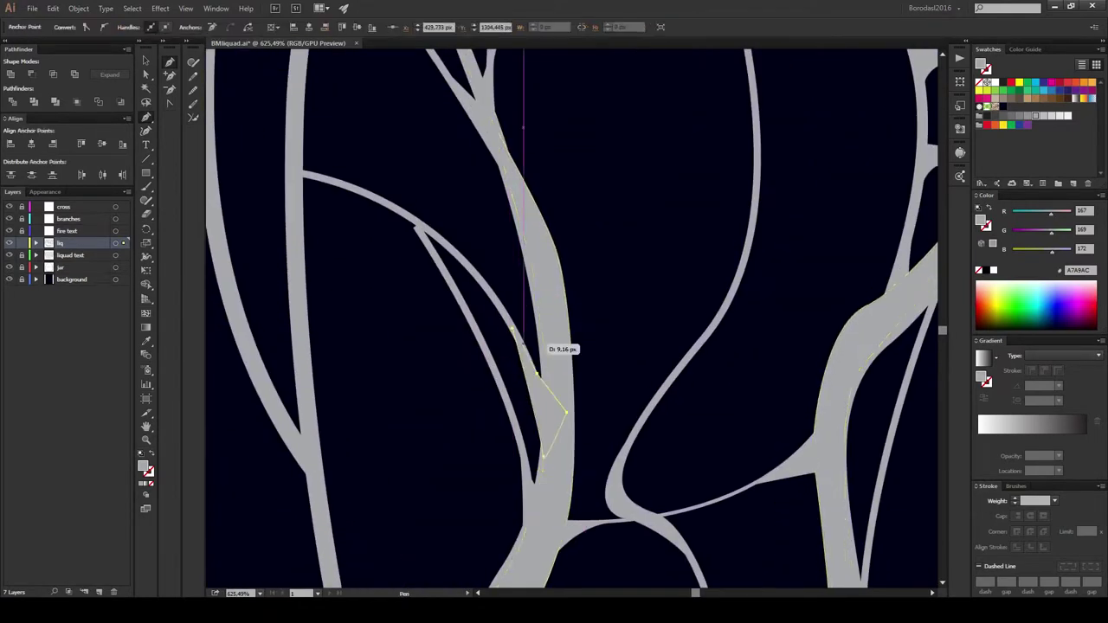
Step: Draw two thin sliver fillers along the branch and the thin branch
{"action": "left_click", "coordinate": [510, 330]}
{"action": "left_click", "coordinate": [540, 467]}
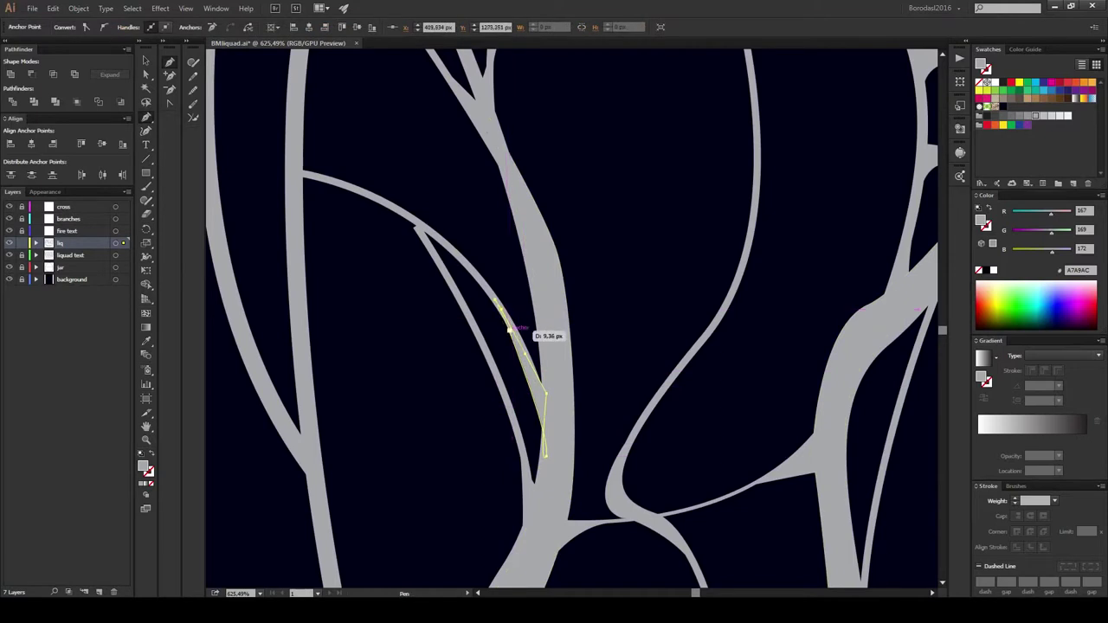
{"action": "left_click", "coordinate": [511, 331]}
{"action": "scroll", "coordinate": [511, 331], "scroll_direction": "up", "scroll_amount": 2}
{"action": "left_click", "coordinate": [541, 321]}
{"action": "left_click", "coordinate": [601, 385]}
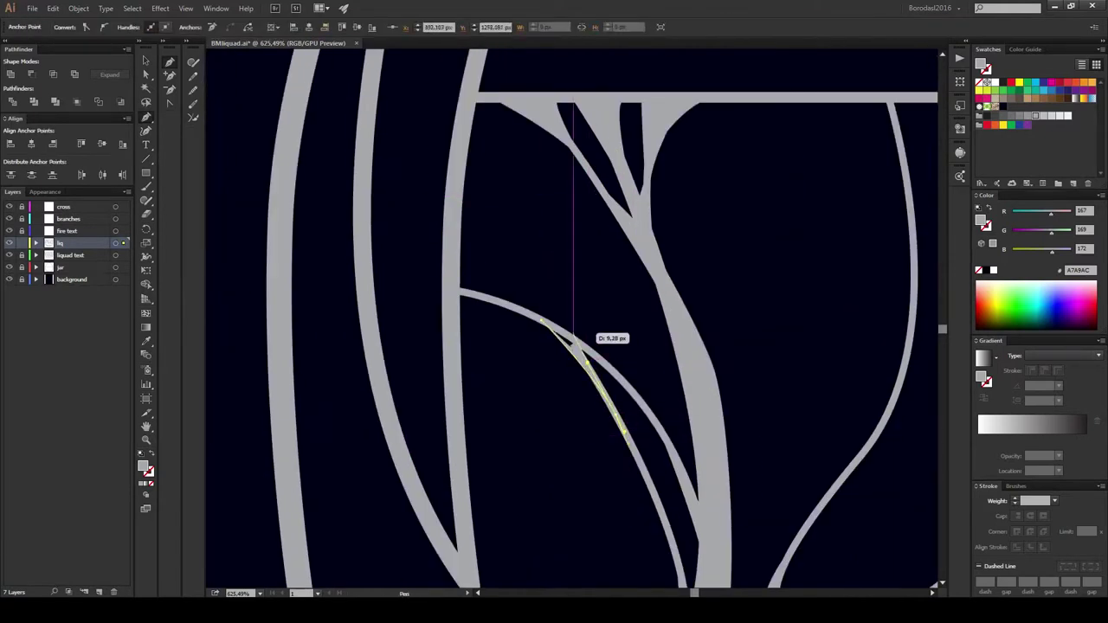
{"action": "left_click", "coordinate": [576, 336]}
{"action": "scroll", "coordinate": [576, 336], "scroll_direction": "up", "scroll_amount": 2}
Step: Draw a curved filler at the bottom of the branch
{"action": "left_click", "coordinate": [745, 467]}
{"action": "left_click", "coordinate": [680, 365]}
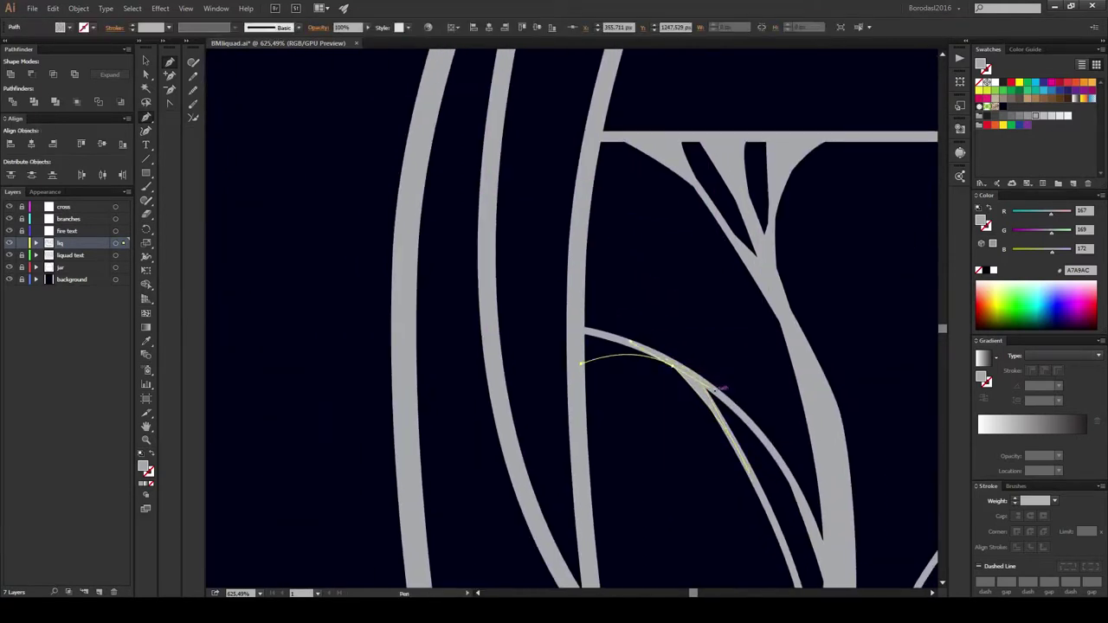
{"action": "left_click", "coordinate": [580, 362]}
{"action": "scroll", "coordinate": [584, 346], "scroll_direction": "up", "scroll_amount": 3}
{"action": "scroll", "coordinate": [583, 346], "scroll_direction": "up", "scroll_amount": 3}
{"action": "scroll", "coordinate": [583, 346], "scroll_direction": "up", "scroll_amount": 3}
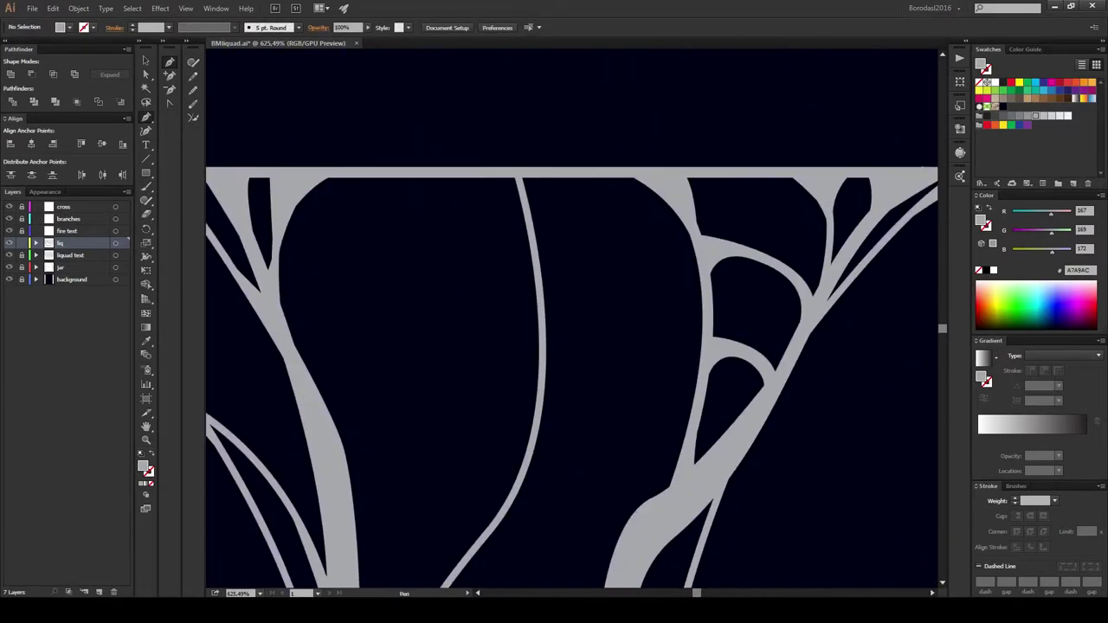
Step: Start a filler under the jar's top rim, then end the path
{"action": "left_click", "coordinate": [479, 173]}
{"action": "left_click", "coordinate": [534, 279]}
{"action": "key", "text": "Escape"}
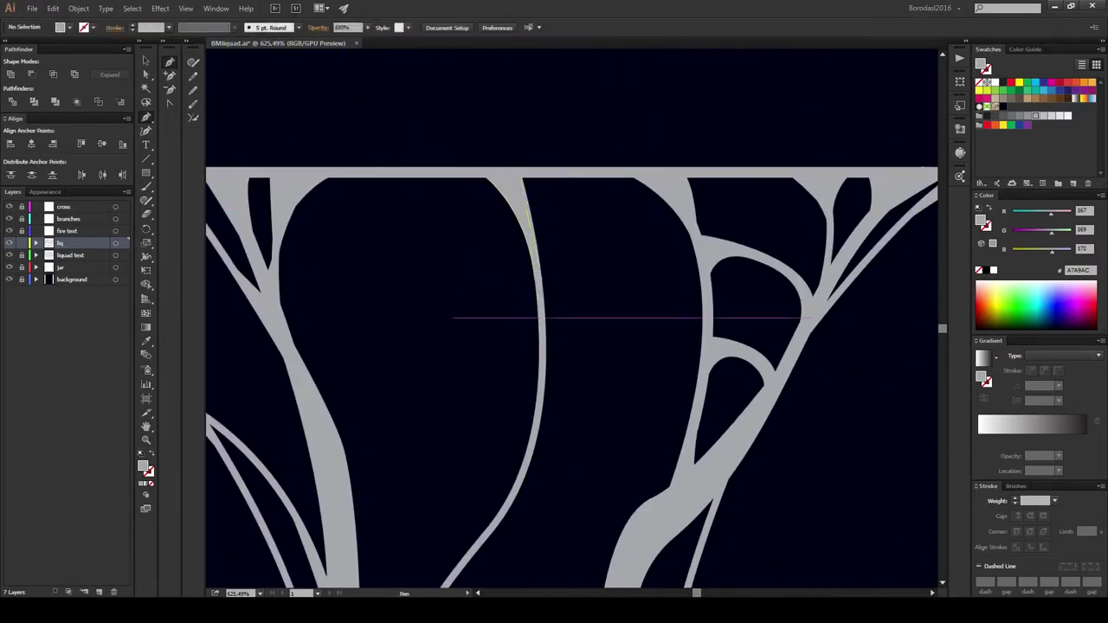
{"action": "scroll", "coordinate": [537, 346], "scroll_direction": "down", "scroll_amount": 5}
{"action": "scroll", "coordinate": [485, 355], "scroll_direction": "up", "scroll_amount": 2}
Step: Draw and close a small filler along the thick strand beside the branch
{"action": "left_click", "coordinate": [458, 350]}
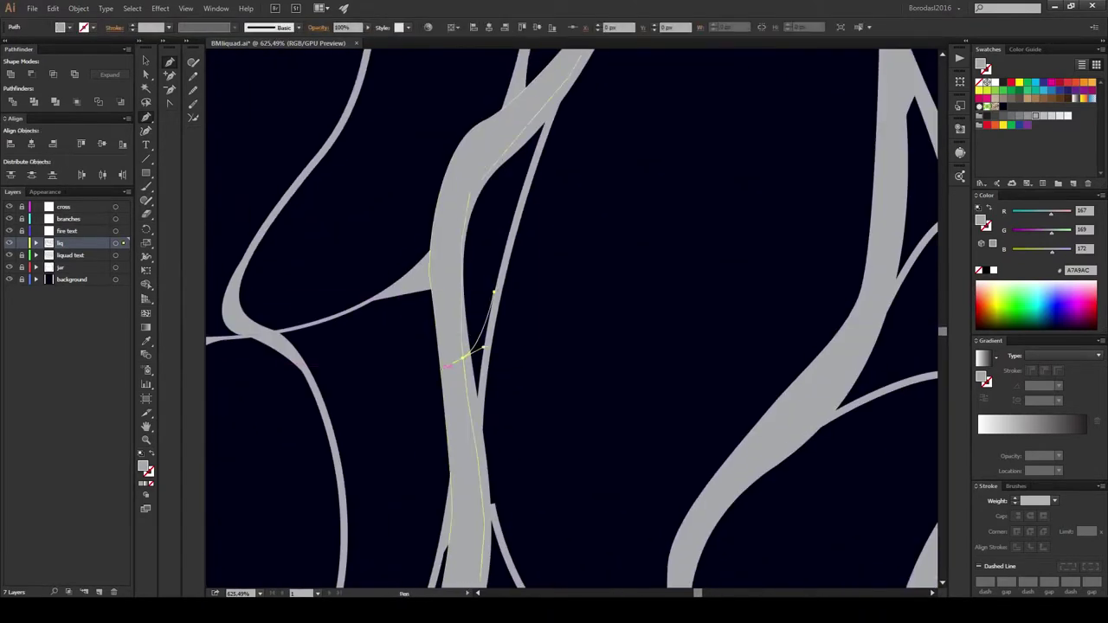
{"action": "scroll", "coordinate": [504, 303], "scroll_direction": "up", "scroll_amount": 3}
{"action": "left_click", "coordinate": [485, 294]}
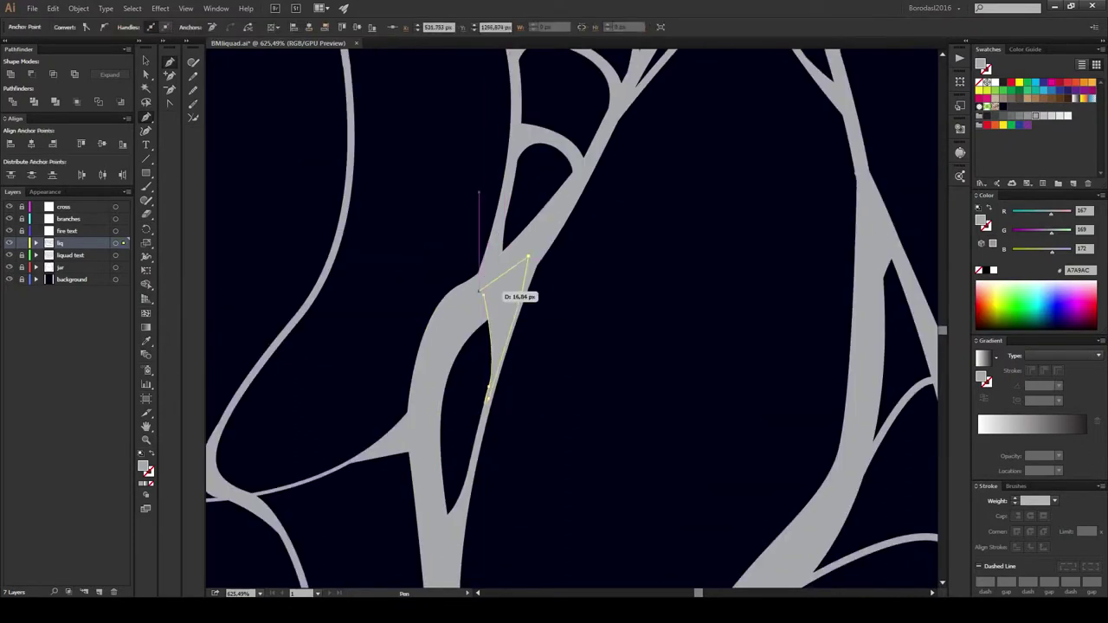
{"action": "scroll", "coordinate": [385, 251], "scroll_direction": "up", "scroll_amount": 3}
{"action": "left_click_drag", "start_coordinate": [452, 380], "coordinate": [407, 260]}
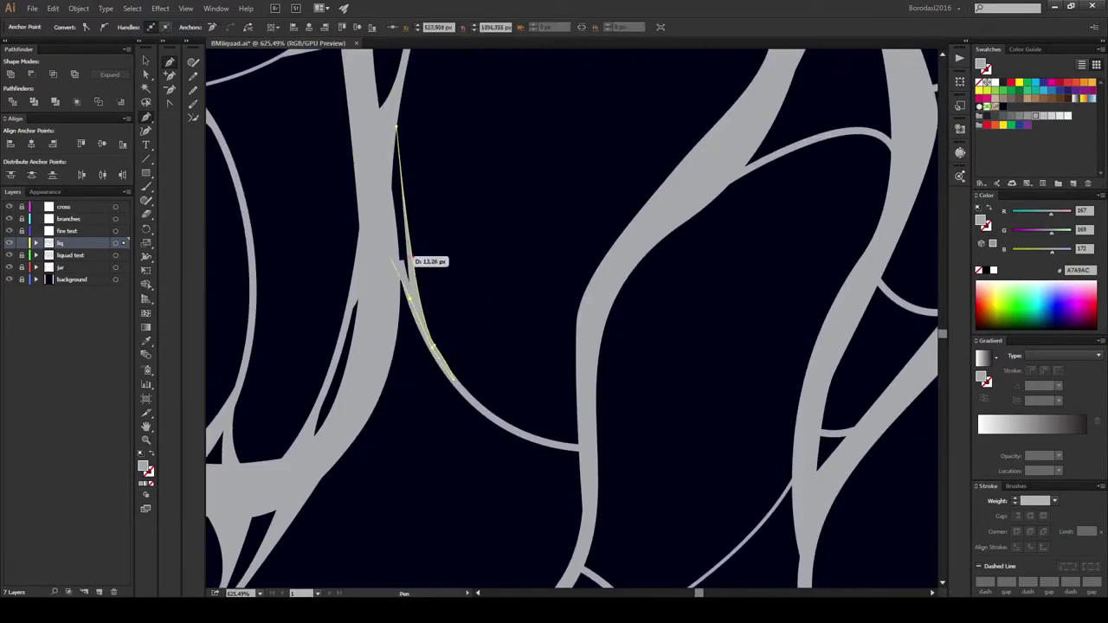
{"action": "scroll", "coordinate": [571, 320], "scroll_direction": "down", "scroll_amount": 3}
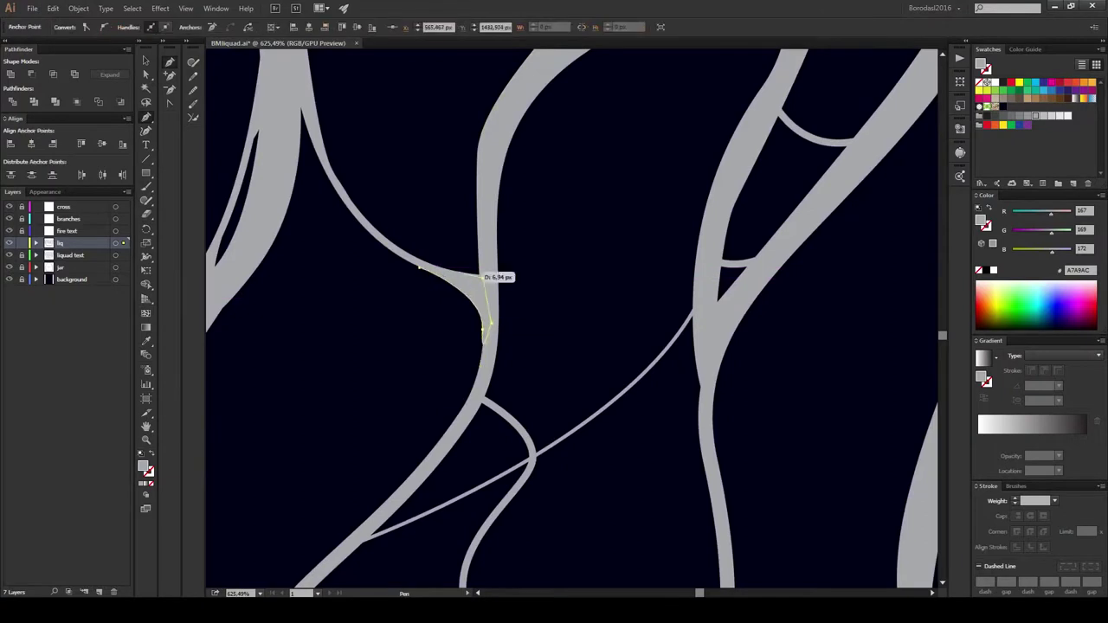
{"action": "scroll", "coordinate": [481, 270], "scroll_direction": "down", "scroll_amount": 3}
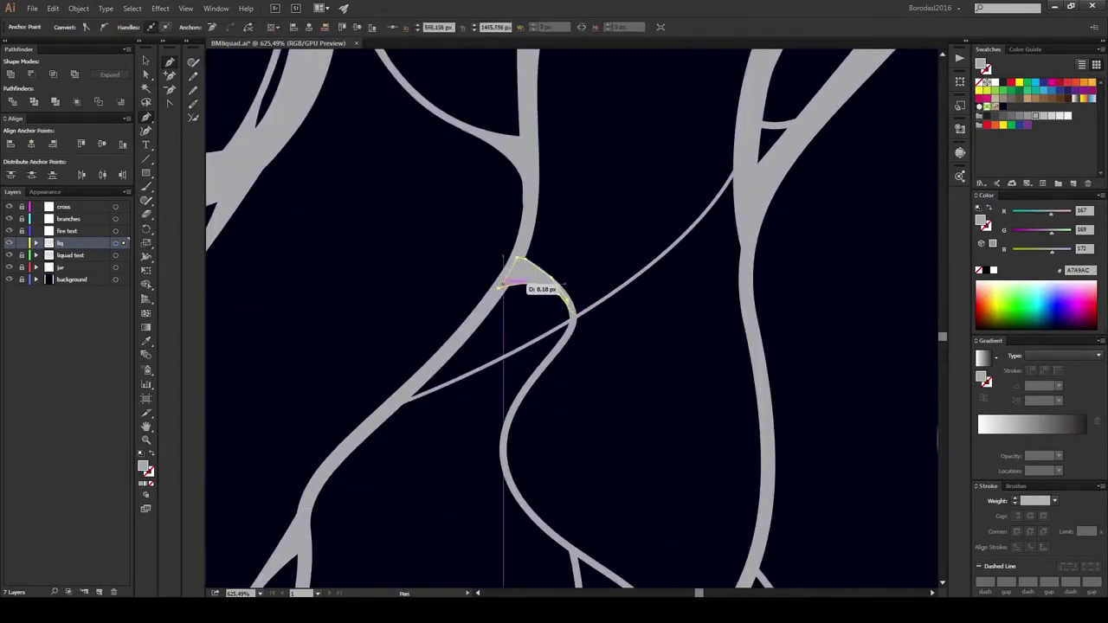
{"action": "left_click", "coordinate": [506, 286]}
Step: Draw a crescent filler where the thin thread meets the strand
{"action": "scroll", "coordinate": [506, 285], "scroll_direction": "left", "scroll_amount": 3}
{"action": "scroll", "coordinate": [631, 302], "scroll_direction": "up", "scroll_amount": 3}
{"action": "scroll", "coordinate": [631, 302], "scroll_direction": "right", "scroll_amount": 3}
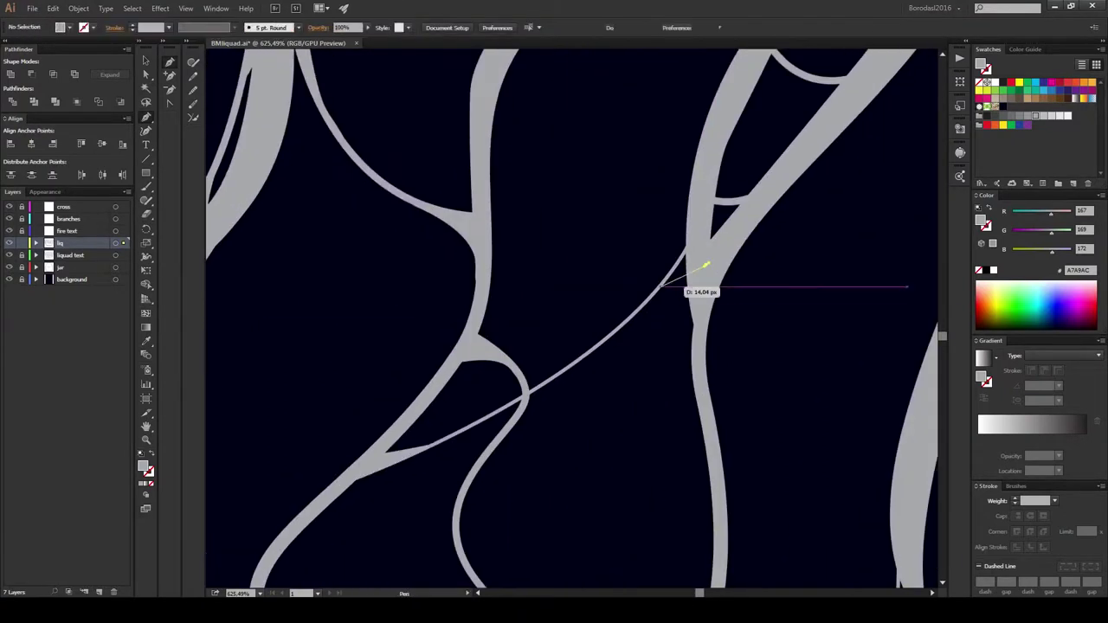
{"action": "left_click_drag", "start_coordinate": [640, 308], "coordinate": [705, 267]}
{"action": "left_click", "coordinate": [706, 265]}
{"action": "scroll", "coordinate": [706, 264], "scroll_direction": "down", "scroll_amount": 2}
{"action": "scroll", "coordinate": [705, 265], "scroll_direction": "right", "scroll_amount": 3}
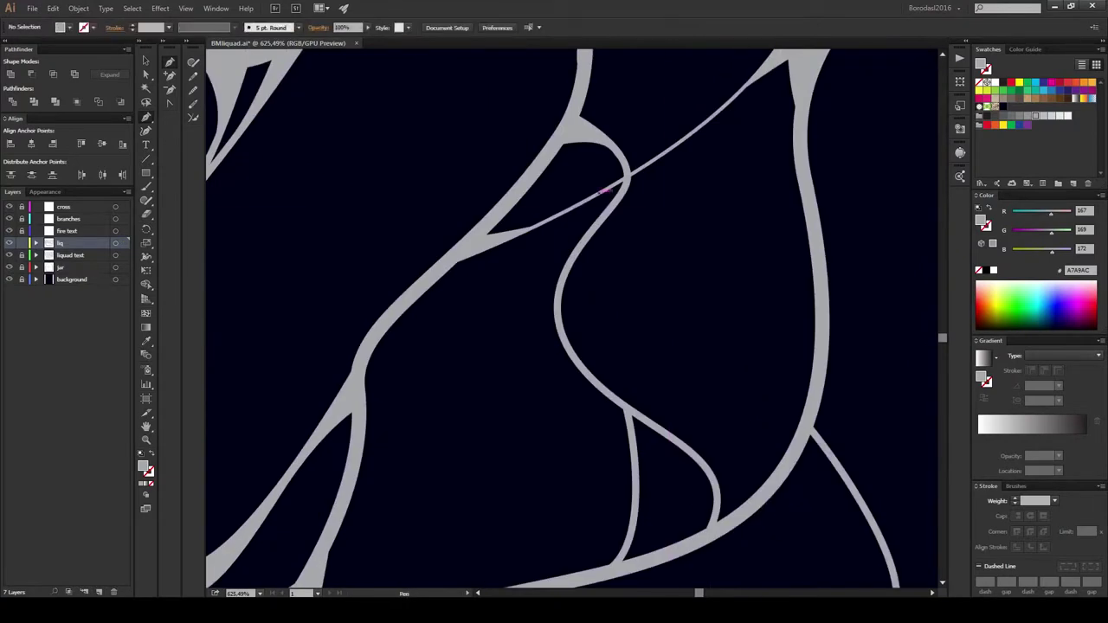
{"action": "left_click_drag", "start_coordinate": [568, 256], "coordinate": [591, 235]}
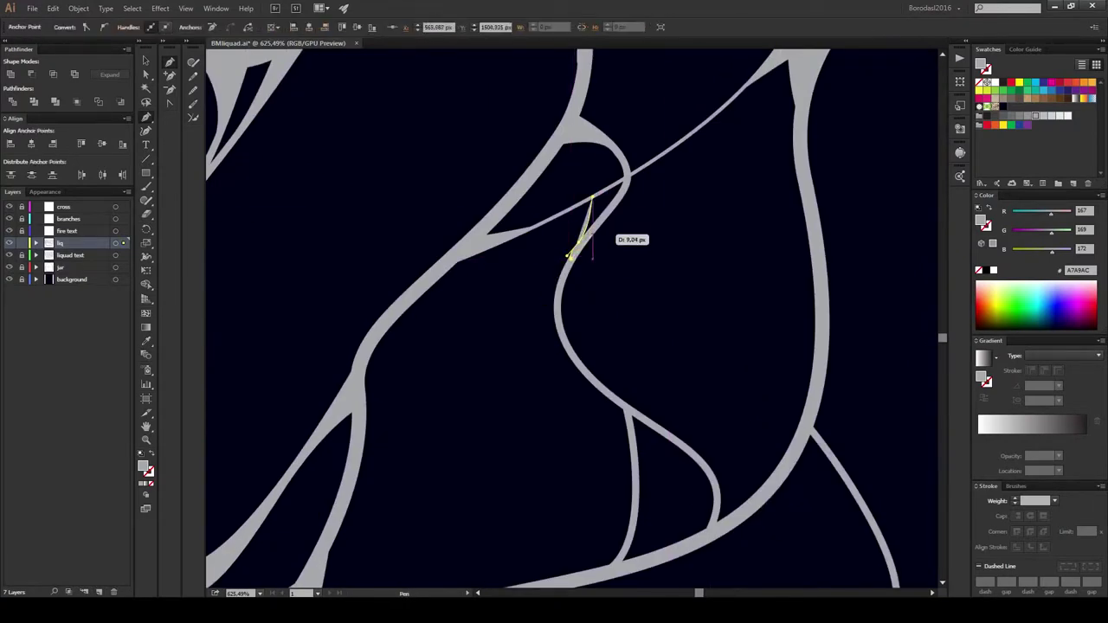
{"action": "scroll", "coordinate": [625, 178], "scroll_direction": "up", "scroll_amount": 3}
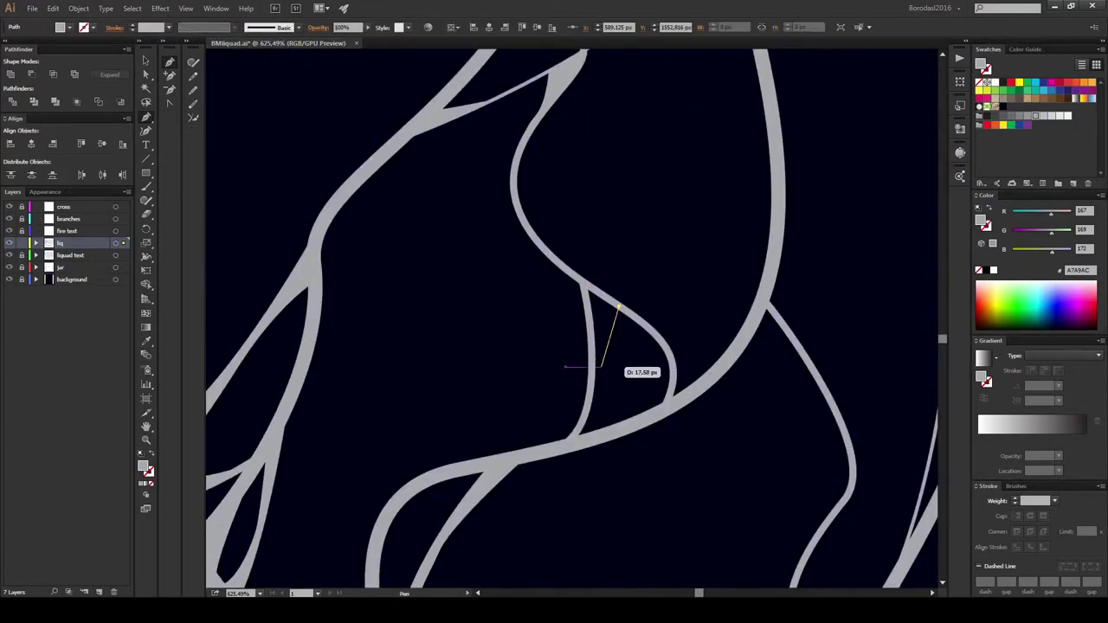
Step: Curve the crescent filler's bottom and reshape its upper anchor with Direct Selection
{"action": "left_click_drag", "start_coordinate": [611, 424], "coordinate": [629, 437]}
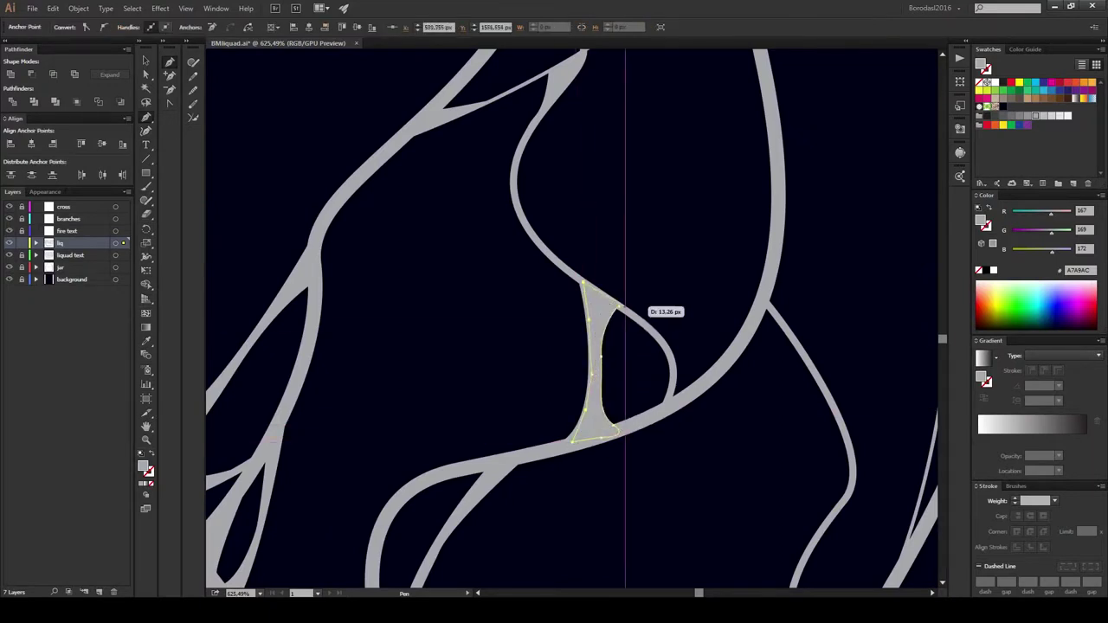
{"action": "scroll", "coordinate": [625, 309], "scroll_direction": "down", "scroll_amount": 2}
{"action": "key", "text": "a"}
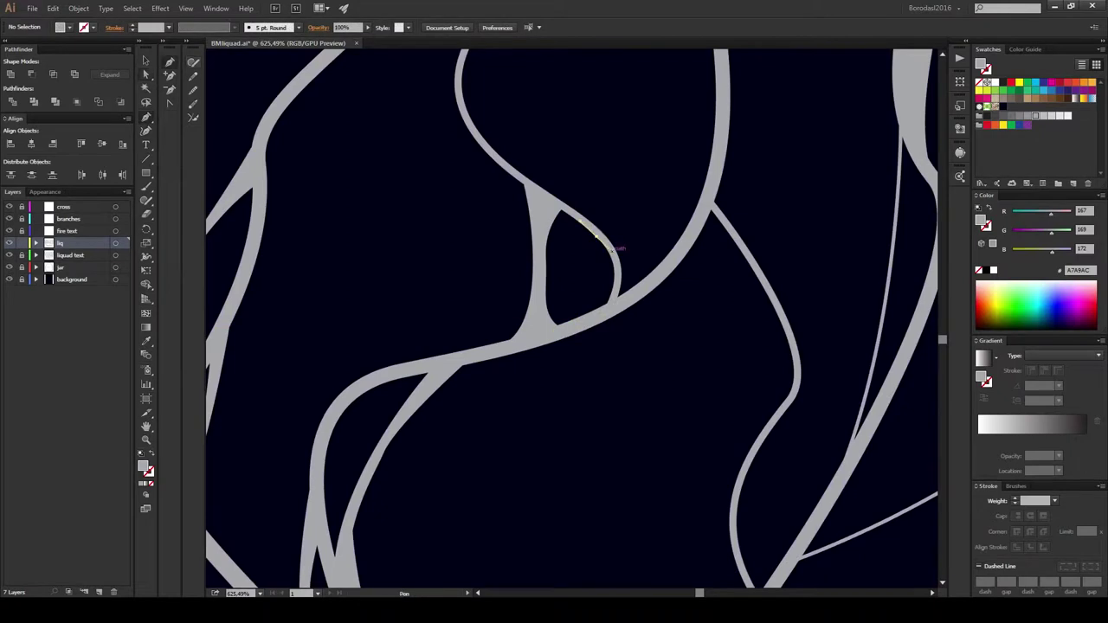
{"action": "mouse_move", "coordinate": [606, 272]}
{"action": "left_mouse_down"}
{"action": "mouse_move", "coordinate": [609, 232]}
{"action": "mouse_move", "coordinate": [610, 271]}
{"action": "left_mouse_up"}
{"action": "scroll", "coordinate": [572, 312], "scroll_direction": "right", "scroll_amount": 3}
Step: Draw and close another curved fill shape at a strand junction
{"action": "key", "text": "p"}
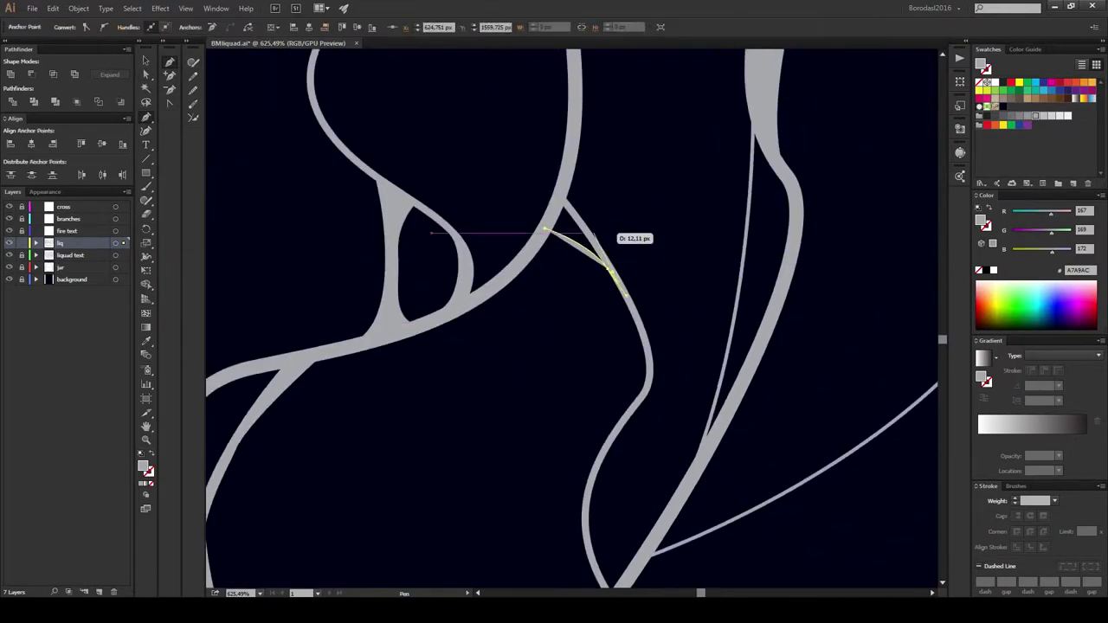
{"action": "scroll", "coordinate": [571, 320], "scroll_direction": "down", "scroll_amount": 5}
{"action": "left_click_drag", "start_coordinate": [552, 241], "coordinate": [586, 298]}
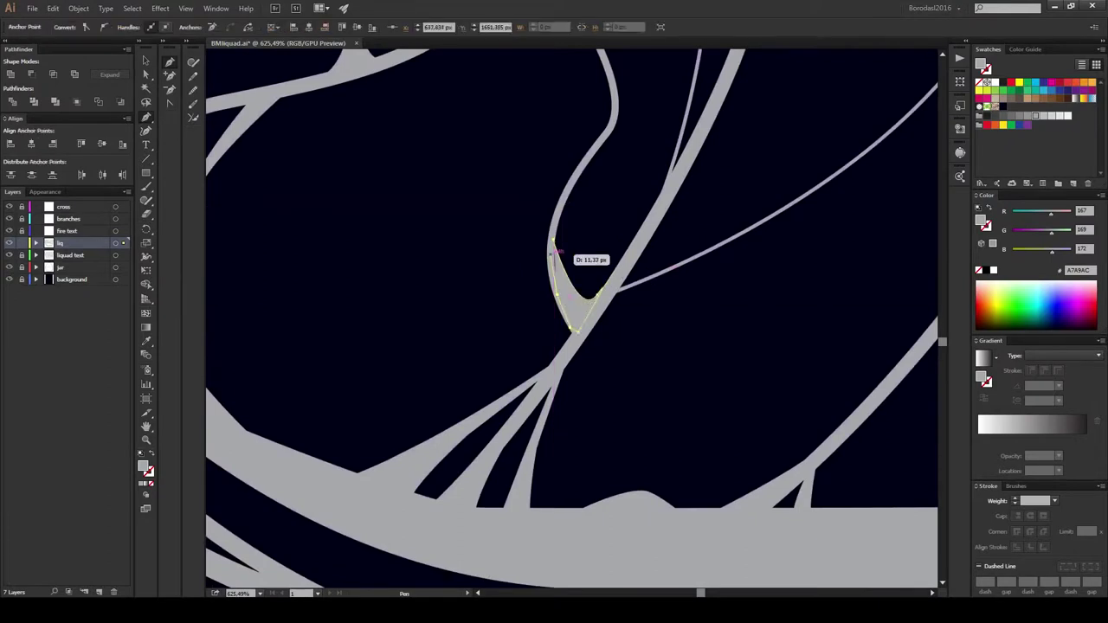
{"action": "scroll", "coordinate": [572, 320], "scroll_direction": "up", "scroll_amount": 7}
{"action": "left_click_drag", "start_coordinate": [589, 227], "coordinate": [555, 365]}
{"action": "scroll", "coordinate": [571, 320], "scroll_direction": "down", "scroll_amount": 3}
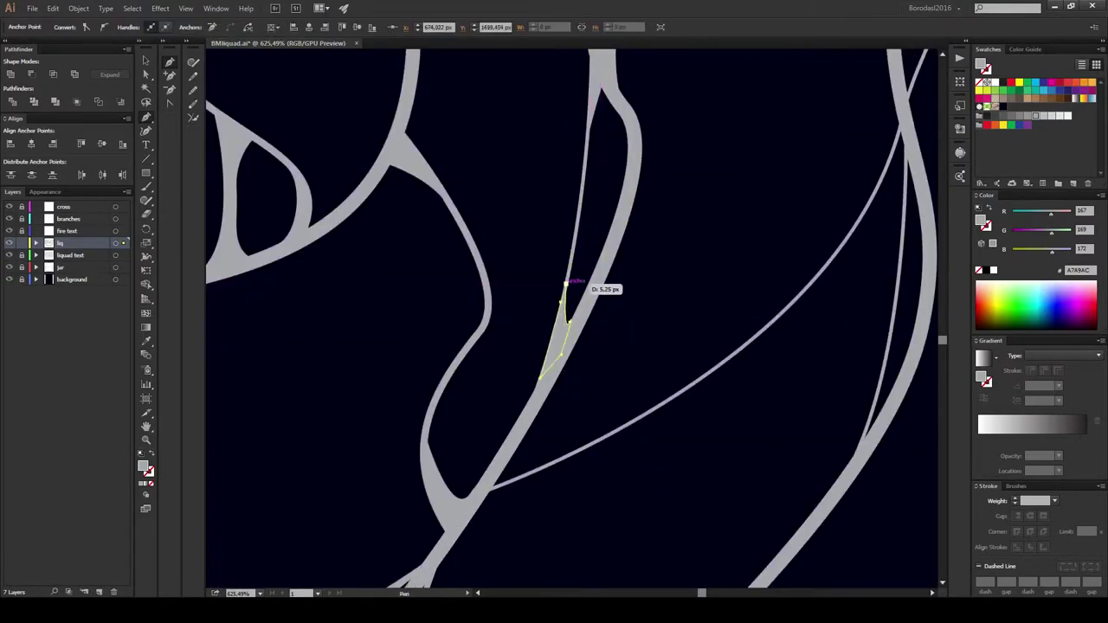
{"action": "scroll", "coordinate": [567, 284], "scroll_direction": "down", "scroll_amount": 4}
{"action": "left_click", "coordinate": [530, 274]}
{"action": "left_click", "coordinate": [456, 297]}
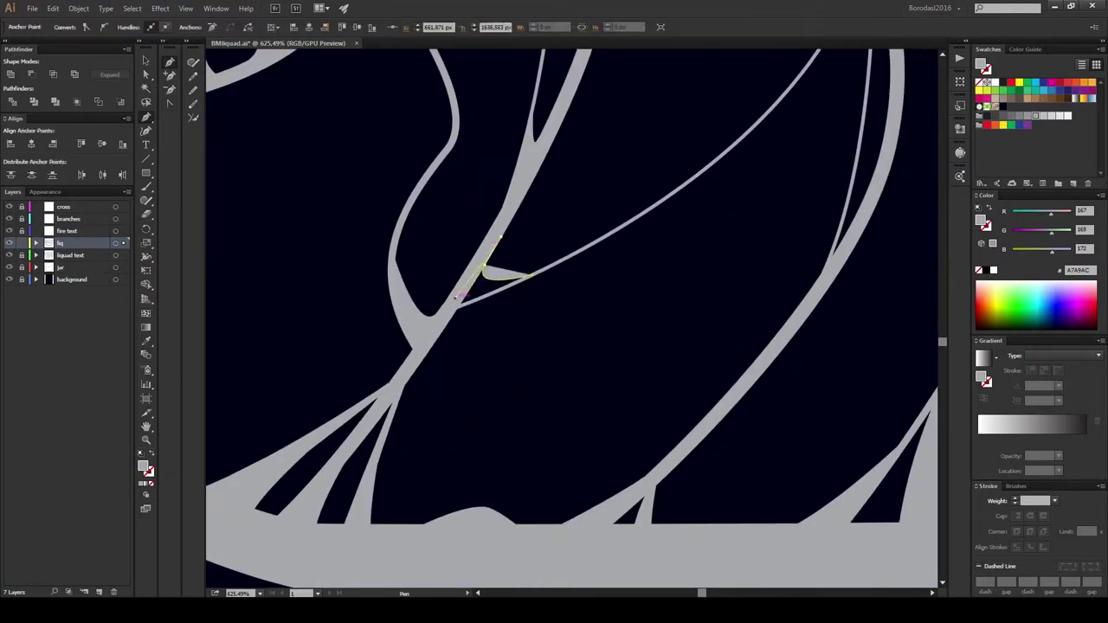
{"action": "scroll", "coordinate": [571, 320], "scroll_direction": "up", "scroll_amount": 6}
{"action": "scroll", "coordinate": [572, 321], "scroll_direction": "right", "scroll_amount": 5}
Step: Start a new junction fill with curved edge points
{"action": "left_click_drag", "start_coordinate": [587, 316], "coordinate": [589, 317]}
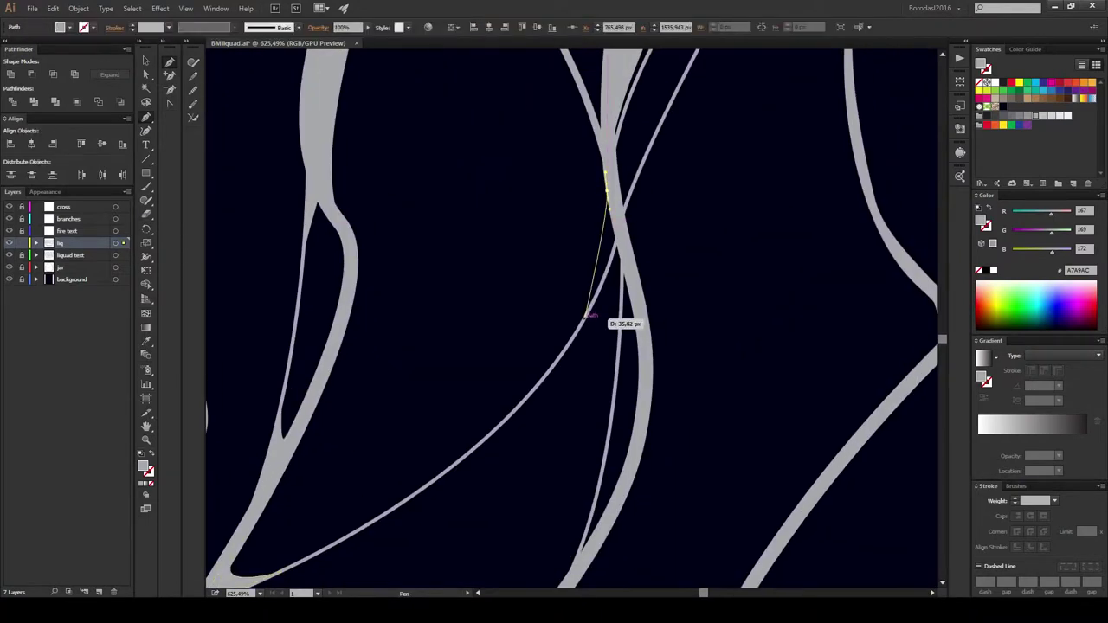
{"action": "left_click_drag", "start_coordinate": [611, 189], "coordinate": [611, 187]}
{"action": "scroll", "coordinate": [610, 187], "scroll_direction": "down", "scroll_amount": 4}
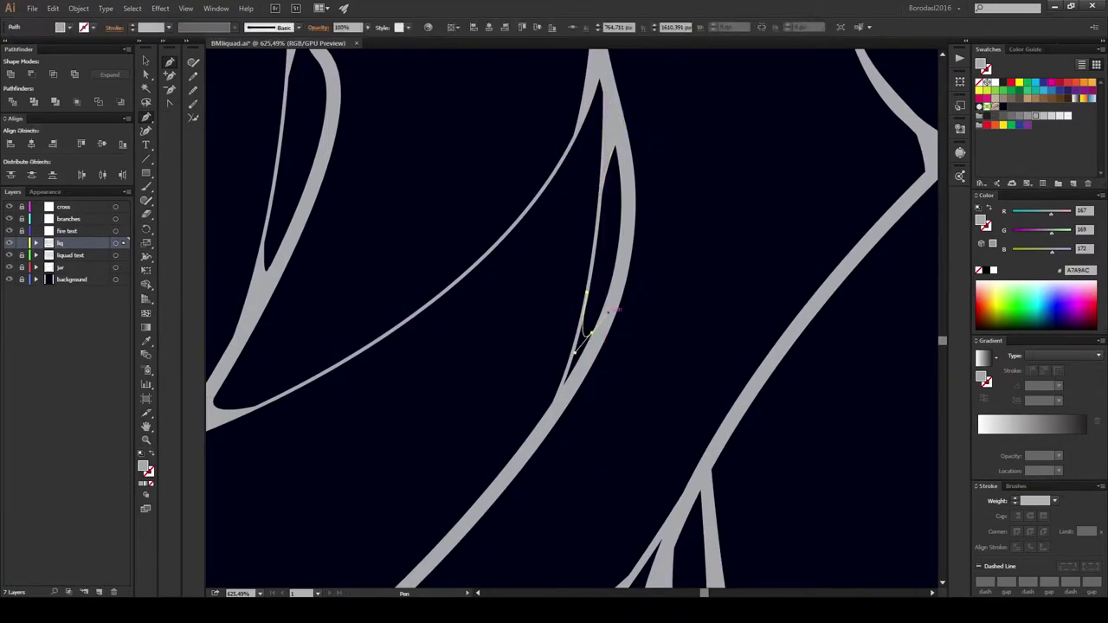
{"action": "left_click_drag", "start_coordinate": [562, 388], "coordinate": [564, 389]}
{"action": "left_click_drag", "start_coordinate": [587, 327], "coordinate": [580, 325]}
{"action": "scroll", "coordinate": [606, 440], "scroll_direction": "down", "scroll_amount": 5}
{"action": "scroll", "coordinate": [571, 338], "scroll_direction": "up", "scroll_amount": 2}
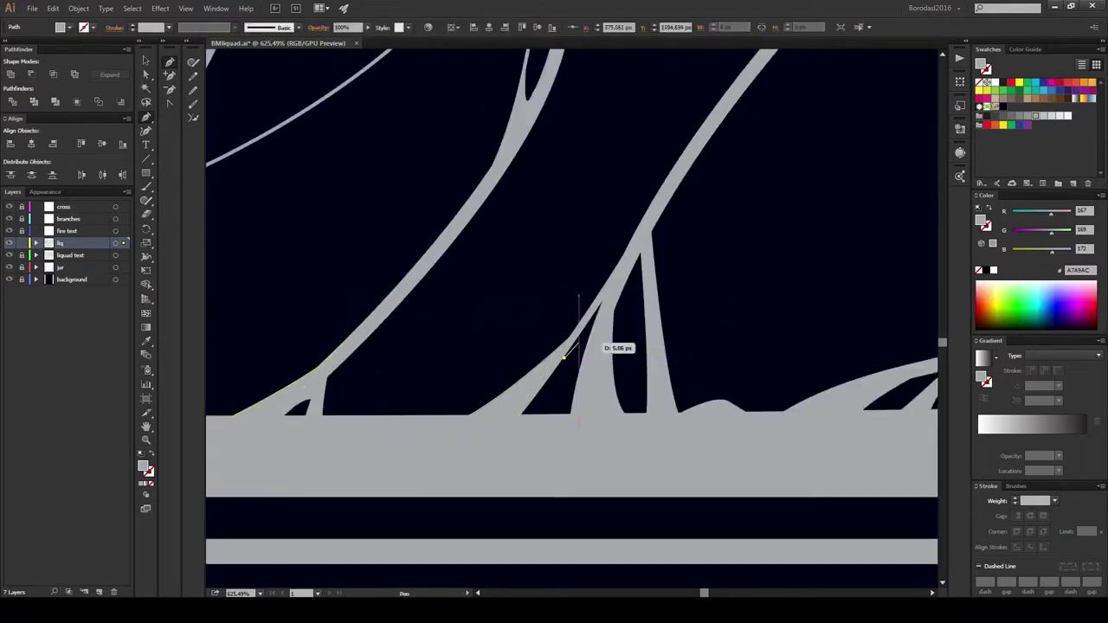
Step: Reshape the tall spike shape's edge near the surface
{"action": "left_click", "coordinate": [599, 334], "text": "ctrl"}
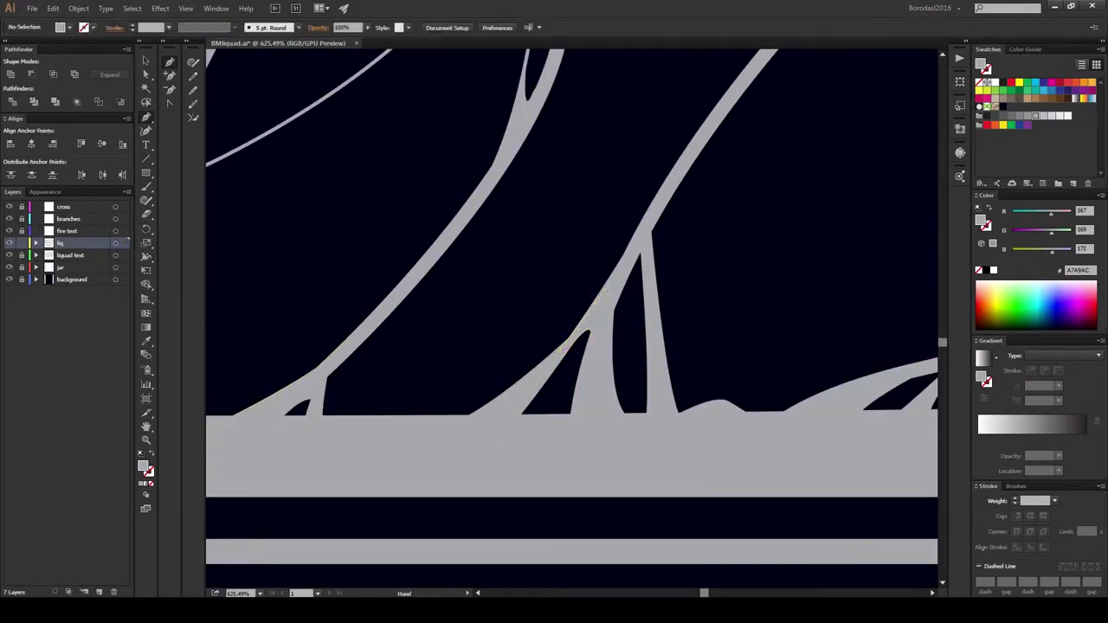
{"action": "left_click", "coordinate": [644, 291], "text": "ctrl"}
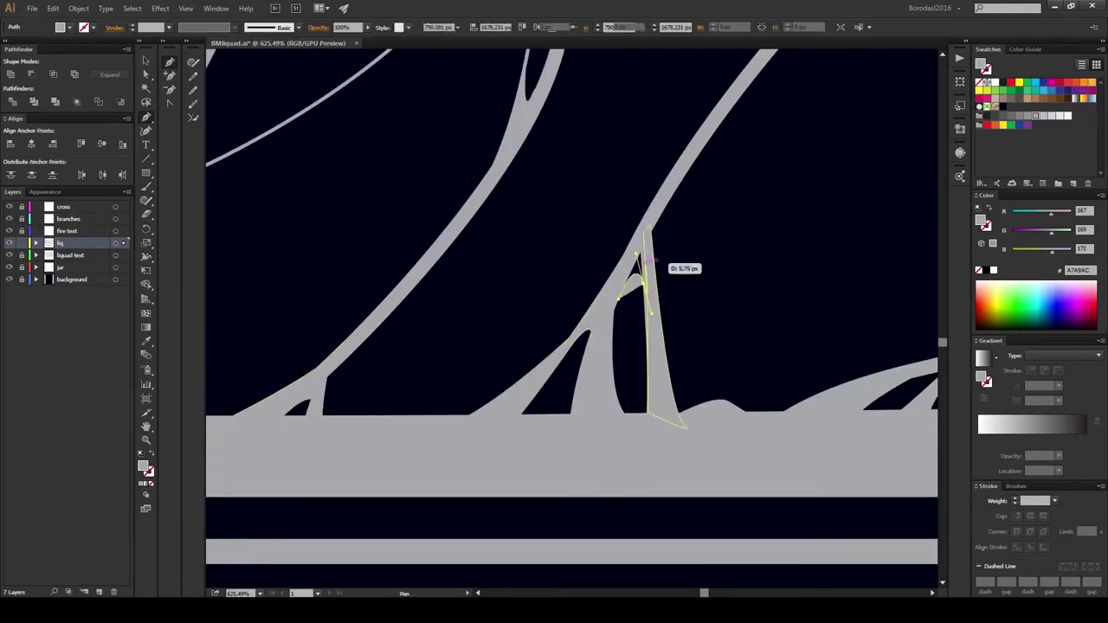
{"action": "left_click_drag", "start_coordinate": [651, 261], "coordinate": [651, 260]}
{"action": "left_click", "coordinate": [606, 217], "text": "ctrl"}
{"action": "scroll", "coordinate": [606, 216], "scroll_direction": "up", "scroll_amount": 5}
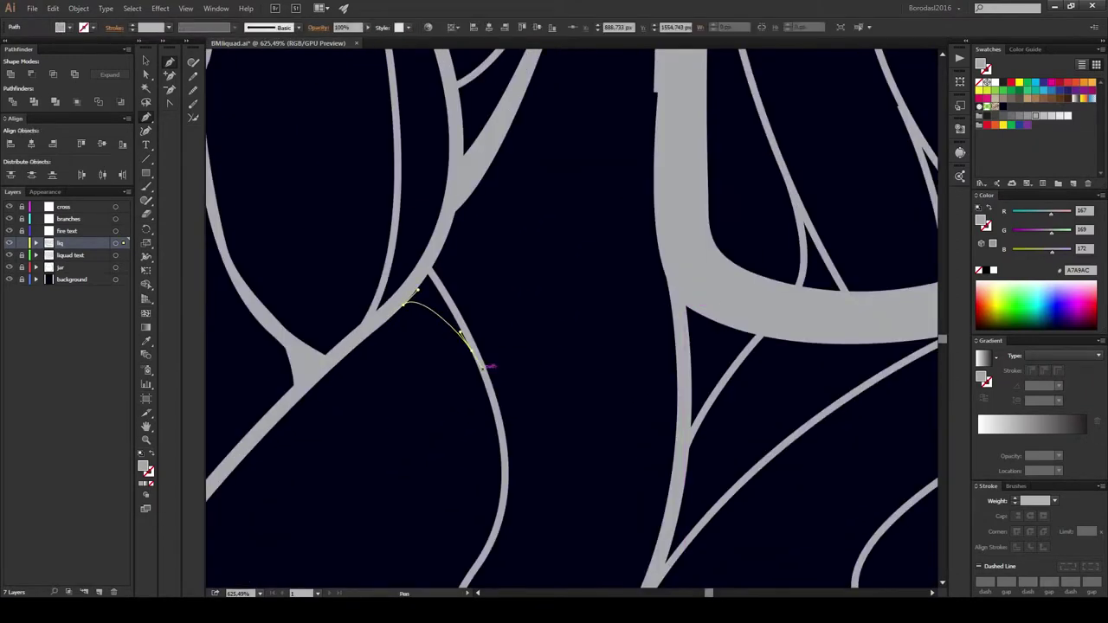
{"action": "scroll", "coordinate": [463, 407], "scroll_direction": "down", "scroll_amount": 5}
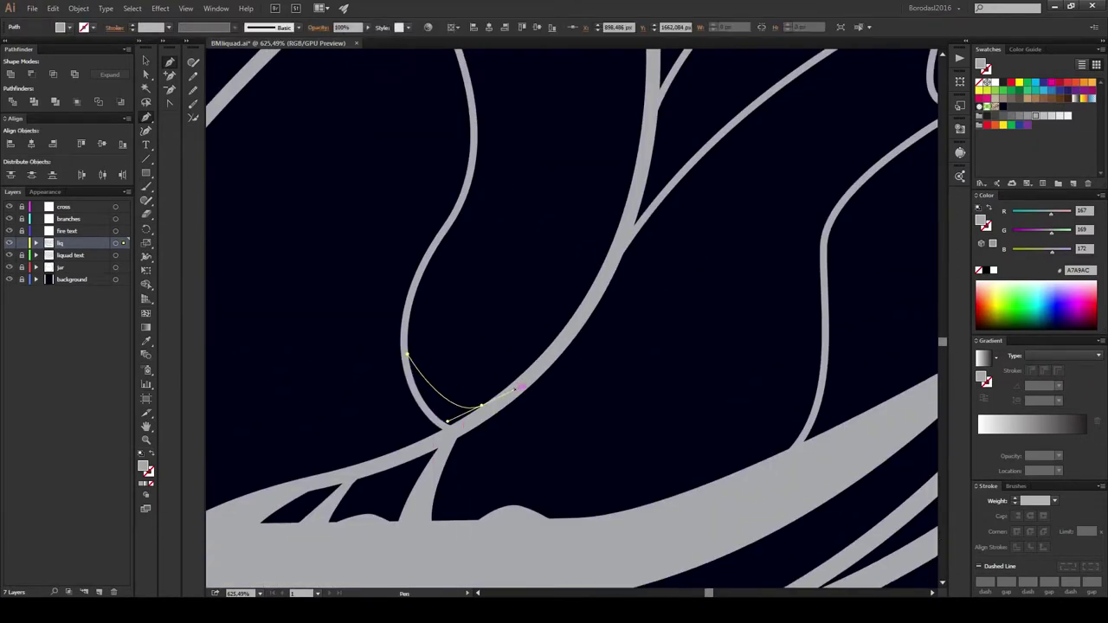
Step: Curve a junction fill's edge and begin a fill at the U-shaped junction
{"action": "left_click_drag", "start_coordinate": [446, 422], "coordinate": [446, 427]}
{"action": "scroll", "coordinate": [484, 364], "scroll_direction": "up", "scroll_amount": 10}
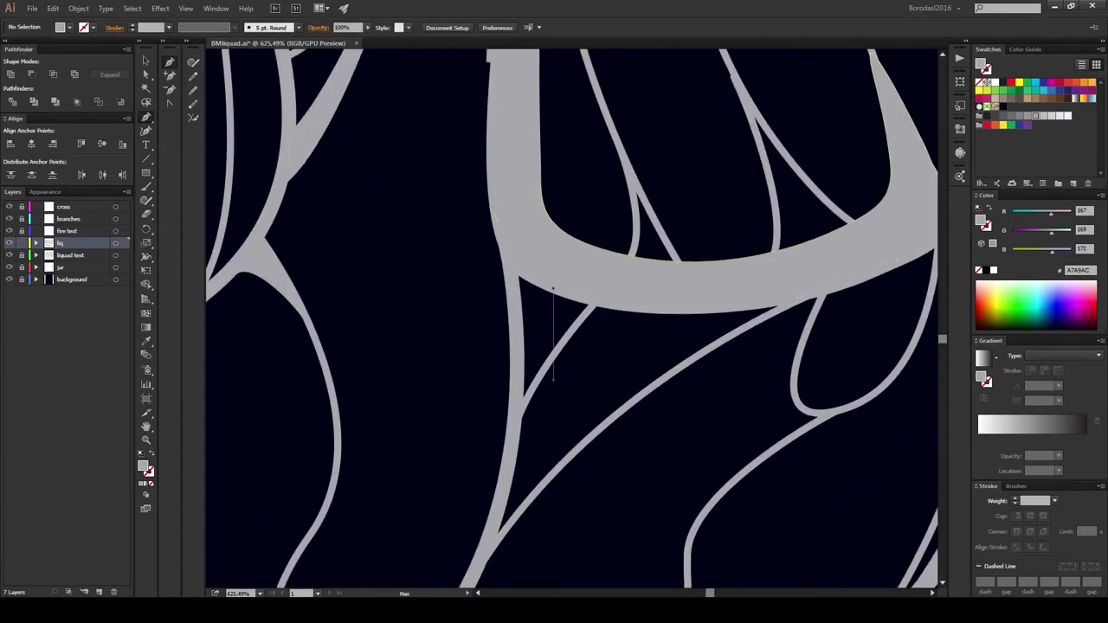
{"action": "left_click_drag", "start_coordinate": [548, 295], "coordinate": [525, 351]}
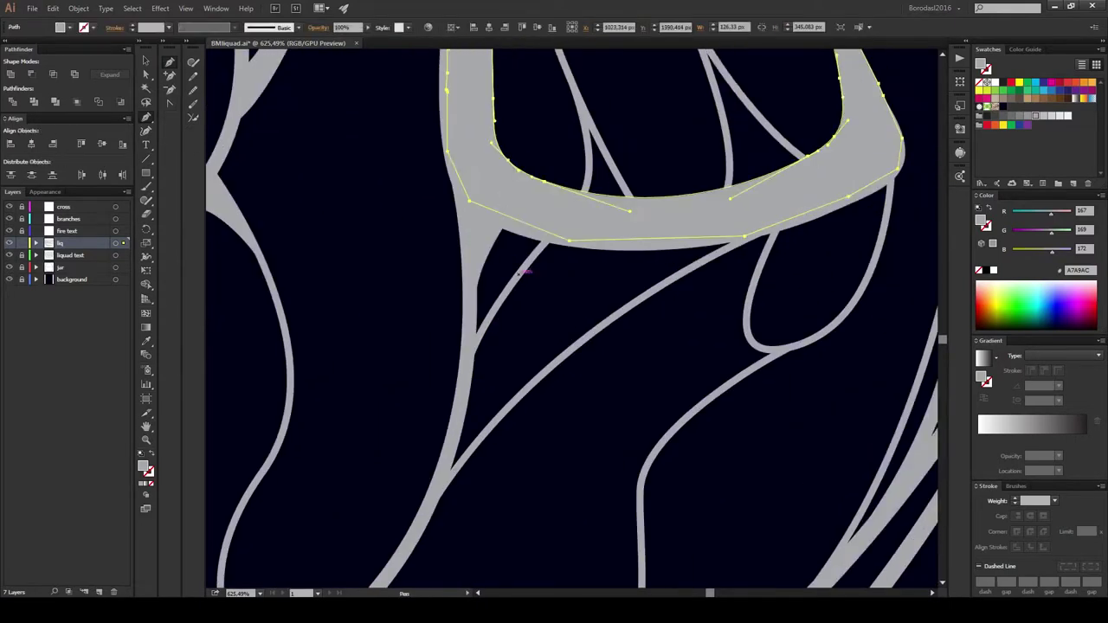
{"action": "scroll", "coordinate": [571, 321], "scroll_direction": "down", "scroll_amount": 3}
{"action": "left_click_drag", "start_coordinate": [517, 282], "coordinate": [530, 276]}
{"action": "scroll", "coordinate": [554, 346], "scroll_direction": "down", "scroll_amount": 5}
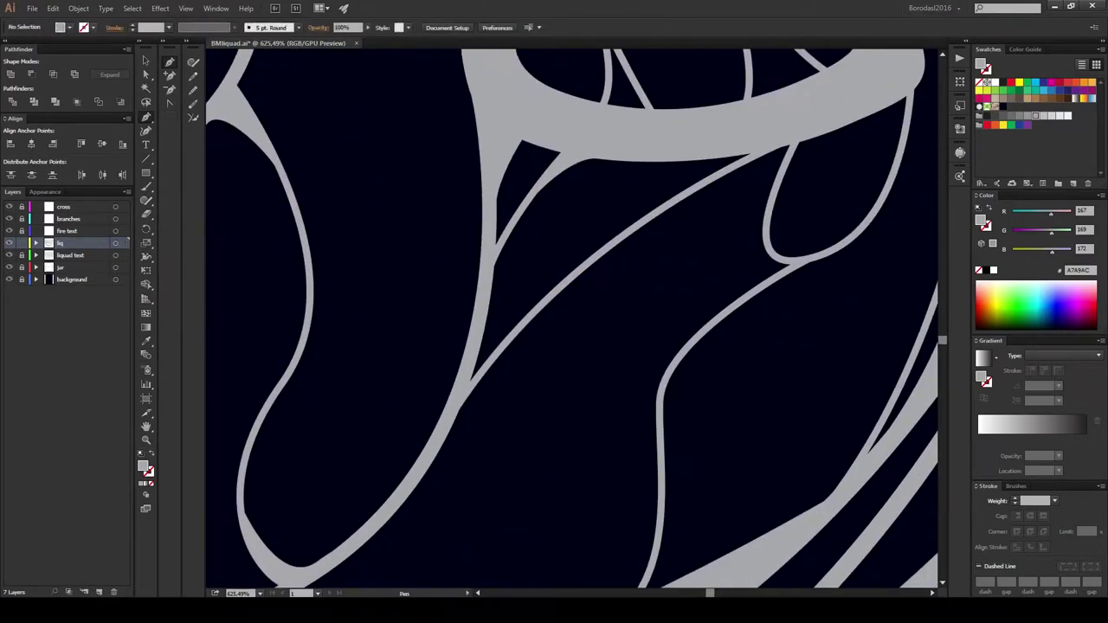
{"action": "scroll", "coordinate": [502, 240], "scroll_direction": "down", "scroll_amount": 4}
Step: Draw and close a curved fill shape at the top junction
{"action": "left_click", "coordinate": [494, 242]}
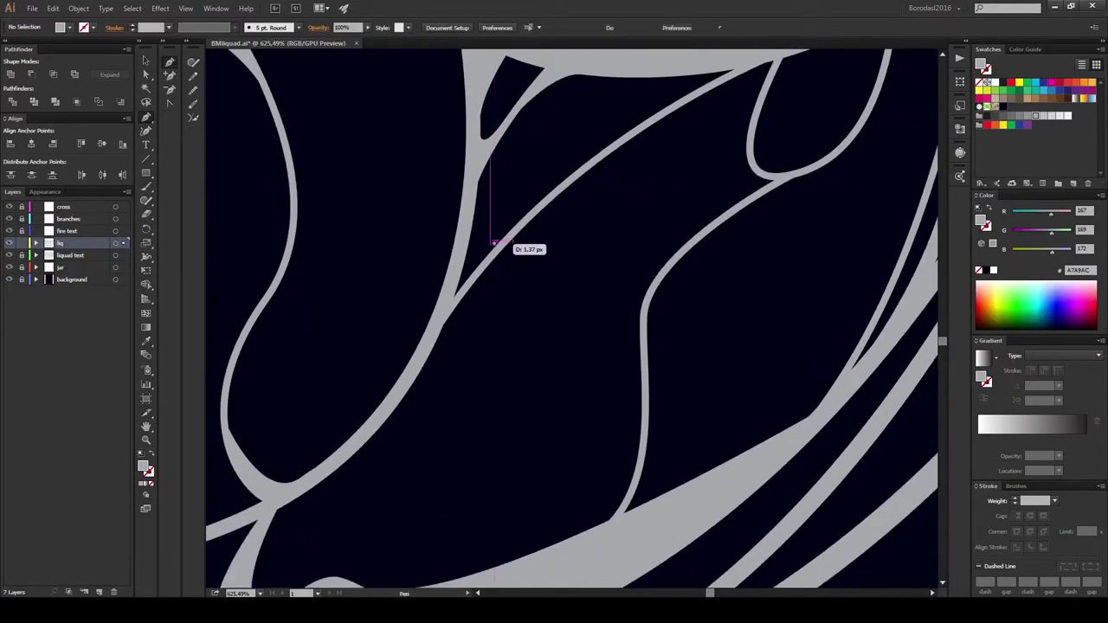
{"action": "left_click_drag", "start_coordinate": [494, 244], "coordinate": [499, 243]}
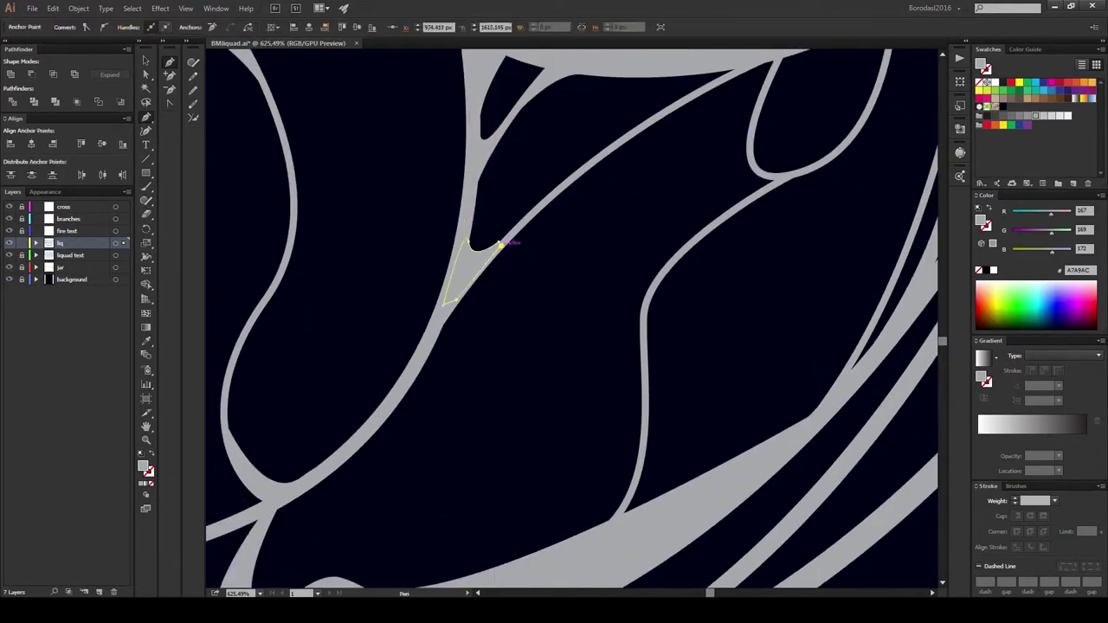
{"action": "scroll", "coordinate": [499, 243], "scroll_direction": "up", "scroll_amount": 8}
{"action": "left_click", "coordinate": [522, 235]}
{"action": "left_click_drag", "start_coordinate": [520, 271], "coordinate": [487, 296]}
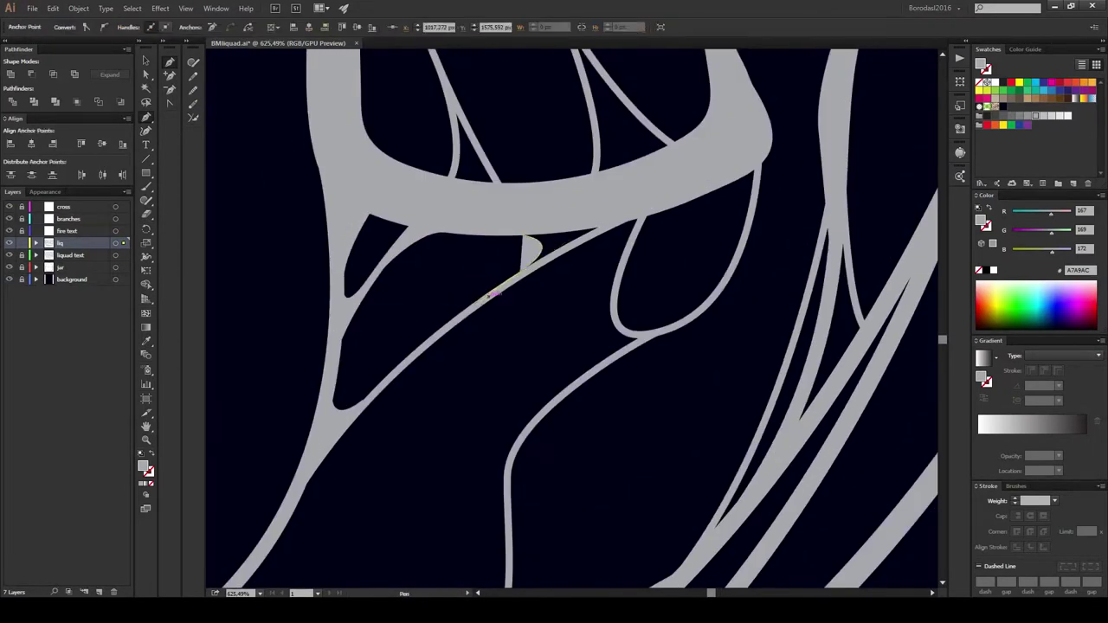
{"action": "left_click_drag", "start_coordinate": [603, 202], "coordinate": [443, 271]}
{"action": "key", "text": "ctrl+shift+a"}
Step: Fill the lower lobe with a closed curved shape and adjust a lobe point
{"action": "left_click", "coordinate": [471, 303]}
{"action": "left_click_drag", "start_coordinate": [487, 369], "coordinate": [514, 364]}
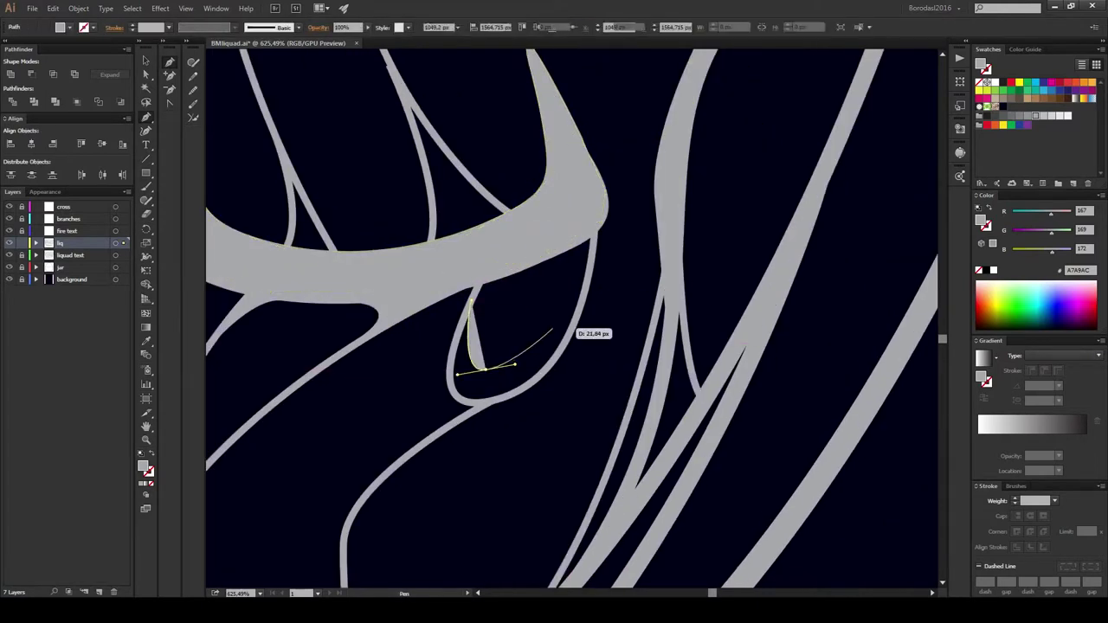
{"action": "left_click_drag", "start_coordinate": [558, 321], "coordinate": [575, 293]}
{"action": "left_click", "coordinate": [594, 254]}
{"action": "left_click", "coordinate": [471, 303]}
{"action": "key", "text": "ctrl+shift+a"}
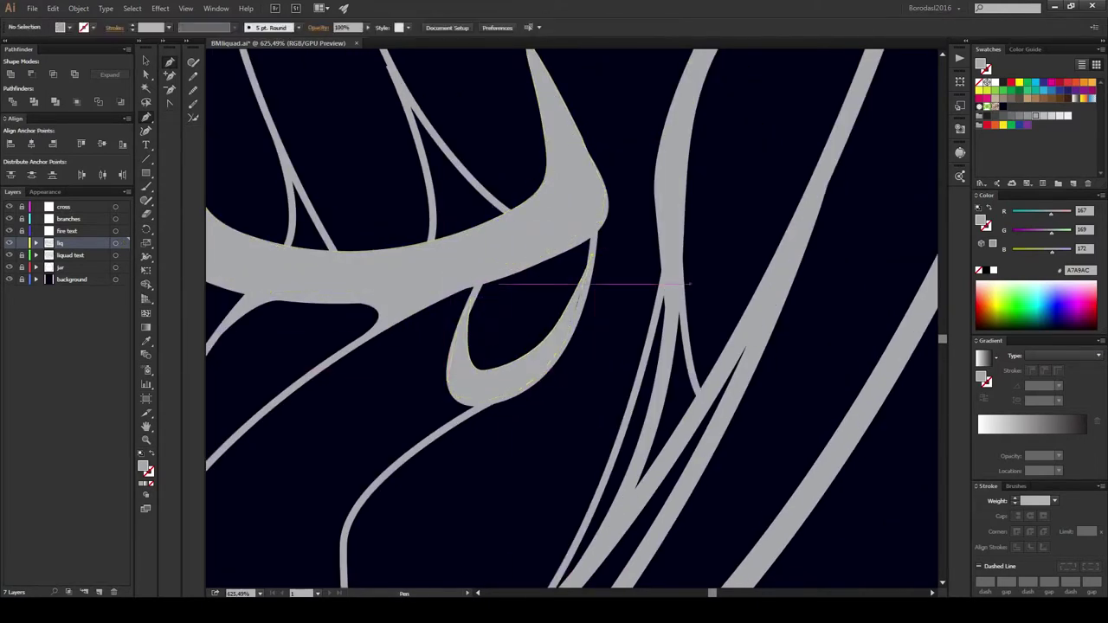
{"action": "left_click_drag", "start_coordinate": [574, 247], "coordinate": [584, 270]}
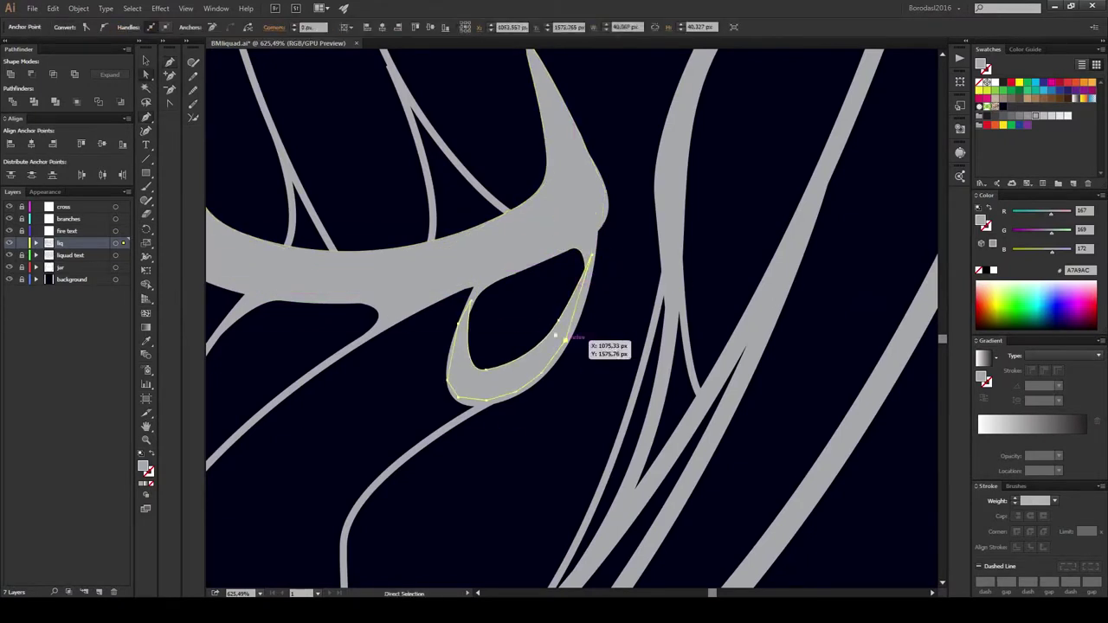
{"action": "key", "text": "ctrl+shift+a"}
{"action": "left_click_drag", "start_coordinate": [602, 347], "coordinate": [679, 160]}
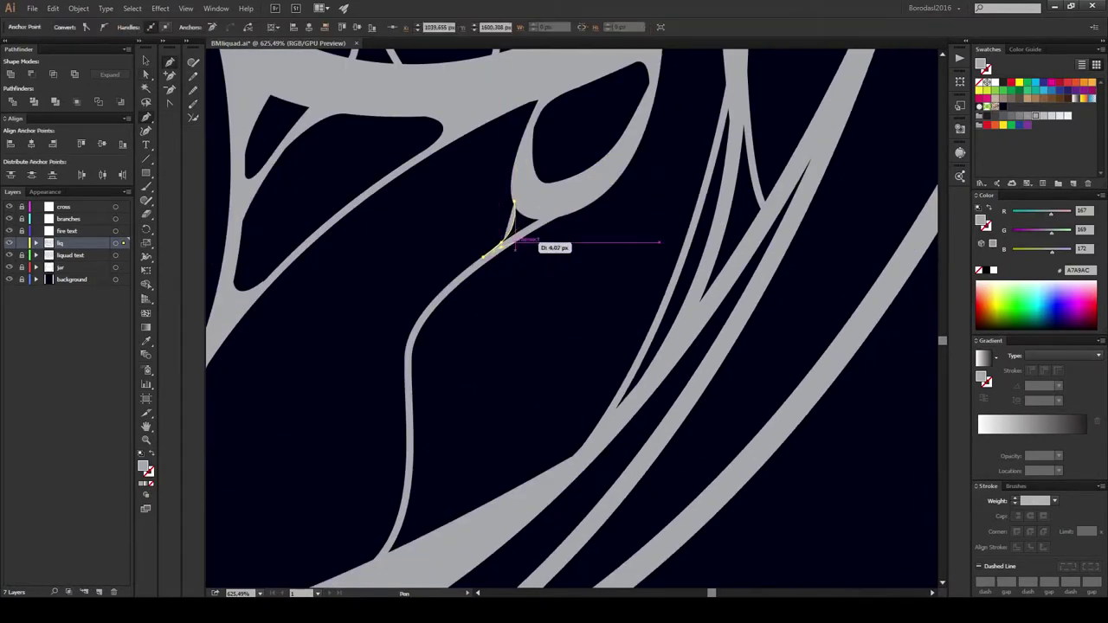
Step: Draw a junction fill with a curved top point and several corner points
{"action": "left_click_drag", "start_coordinate": [495, 248], "coordinate": [559, 65]}
{"action": "left_click", "coordinate": [477, 304]}
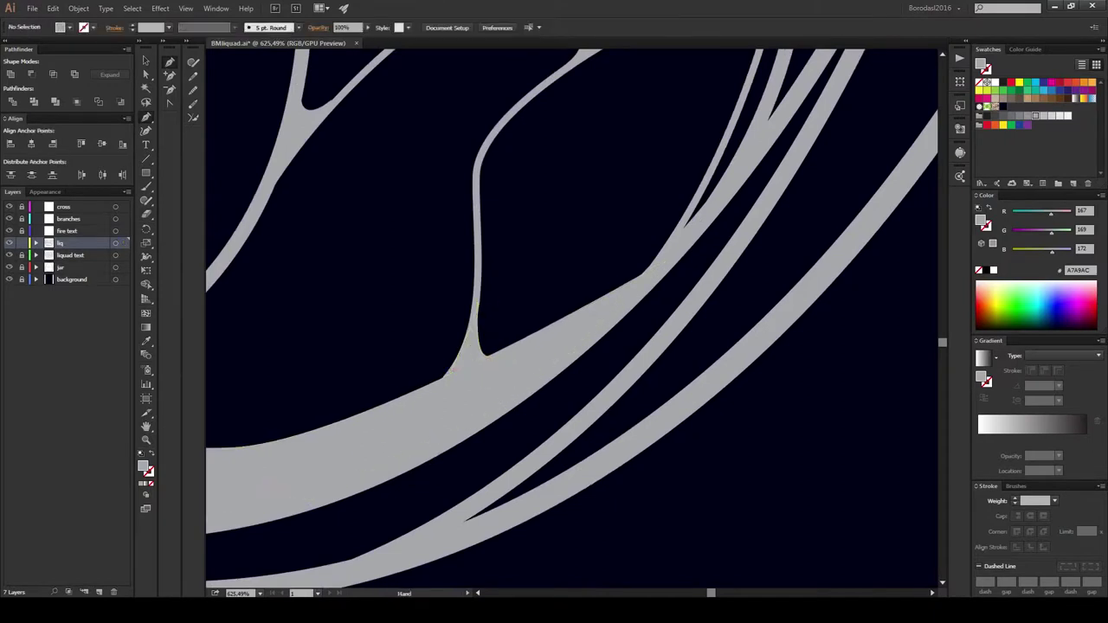
{"action": "mouse_move", "coordinate": [479, 374]}
{"action": "left_mouse_down"}
{"action": "mouse_move", "coordinate": [420, 397]}
{"action": "mouse_move", "coordinate": [534, 390]}
{"action": "left_mouse_up"}
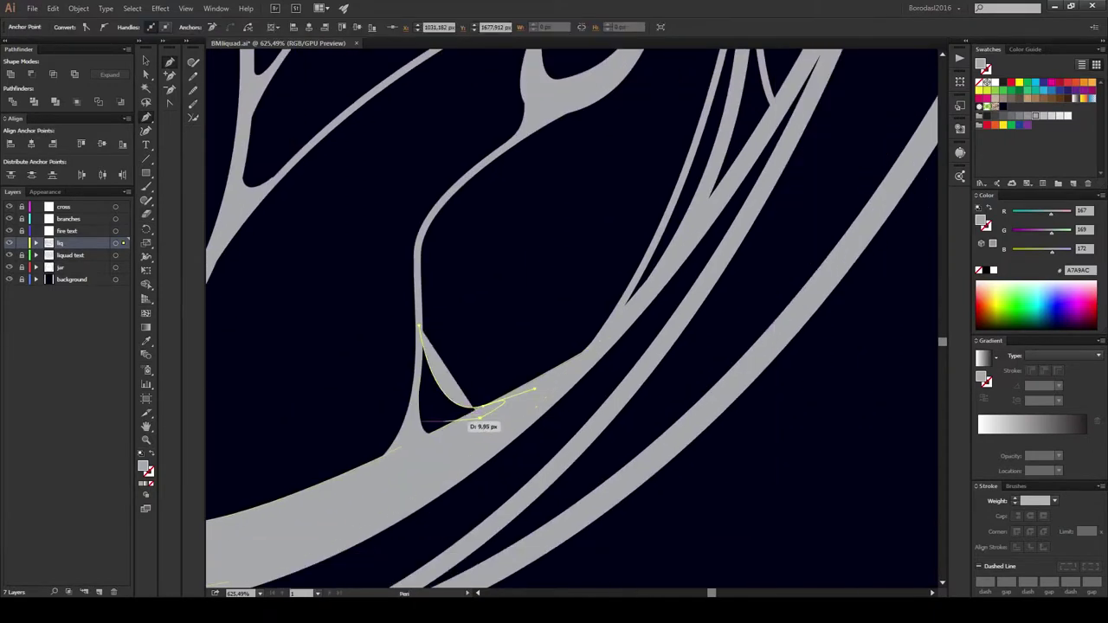
{"action": "left_click", "coordinate": [479, 417]}
{"action": "left_click", "coordinate": [439, 425]}
{"action": "scroll", "coordinate": [405, 317], "scroll_direction": "down", "scroll_amount": 5}
{"action": "scroll", "coordinate": [405, 317], "scroll_direction": "down", "scroll_amount": 2}
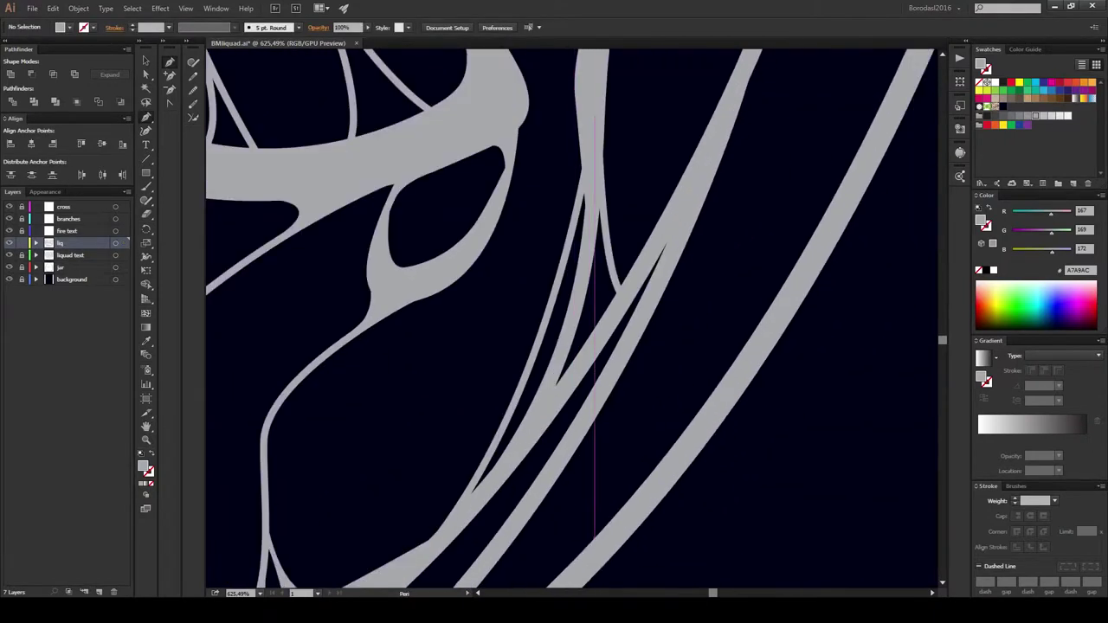
{"action": "scroll", "coordinate": [531, 396], "scroll_direction": "up", "scroll_amount": 2}
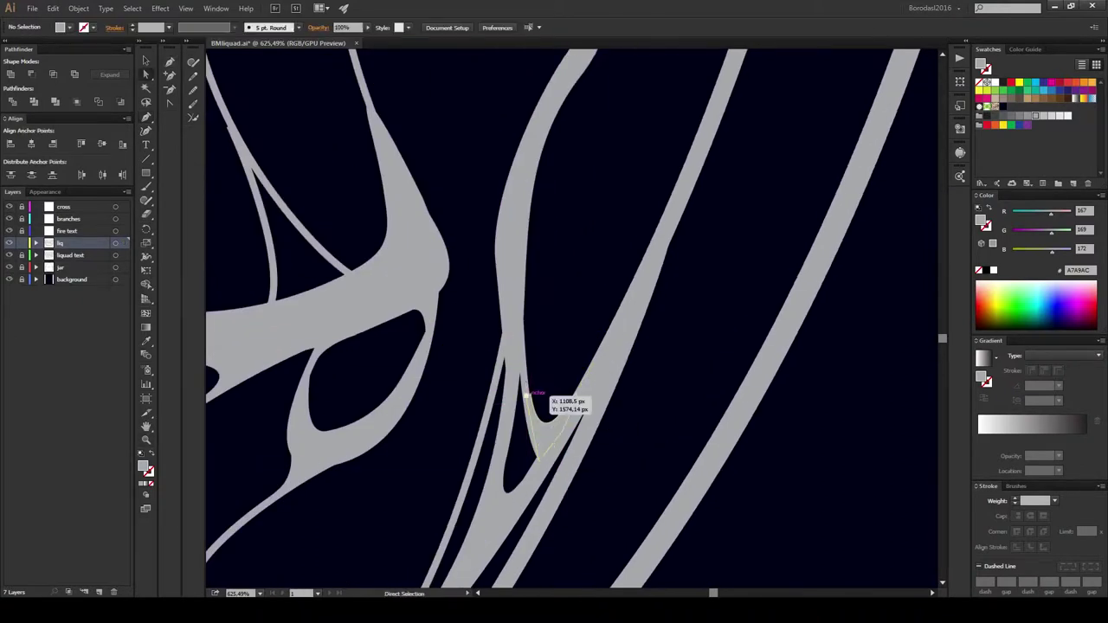
{"action": "scroll", "coordinate": [528, 396], "scroll_direction": "up", "scroll_amount": 5}
Step: Add small curved fills where the strands join
{"action": "left_click_drag", "start_coordinate": [457, 301], "coordinate": [473, 286]}
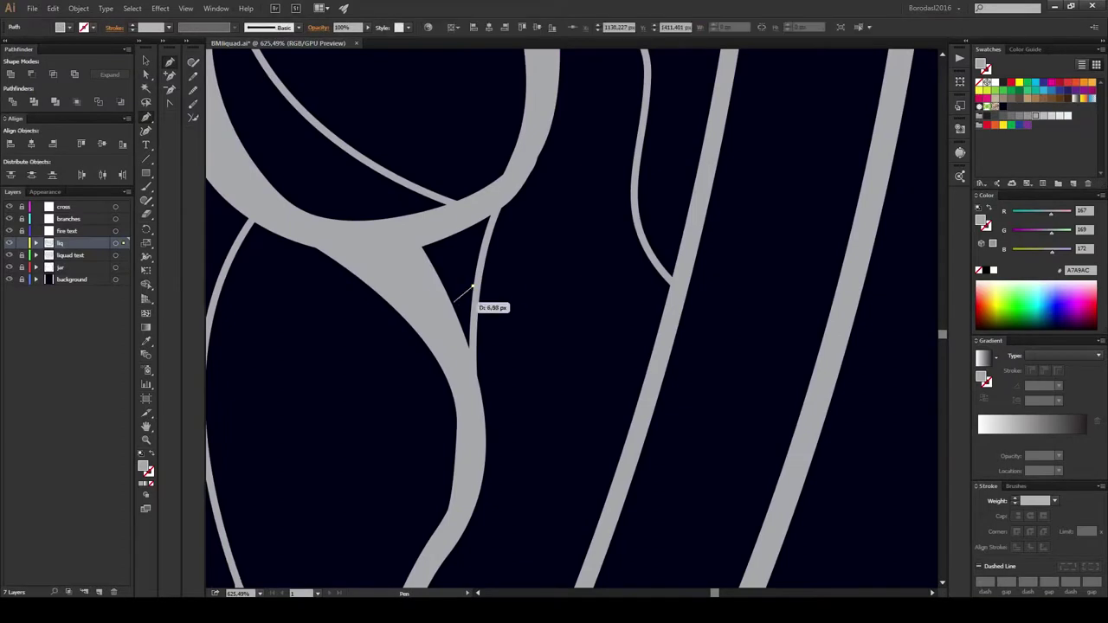
{"action": "left_click_drag", "start_coordinate": [468, 345], "coordinate": [518, 290]}
{"action": "scroll", "coordinate": [518, 290], "scroll_direction": "up", "scroll_amount": 3}
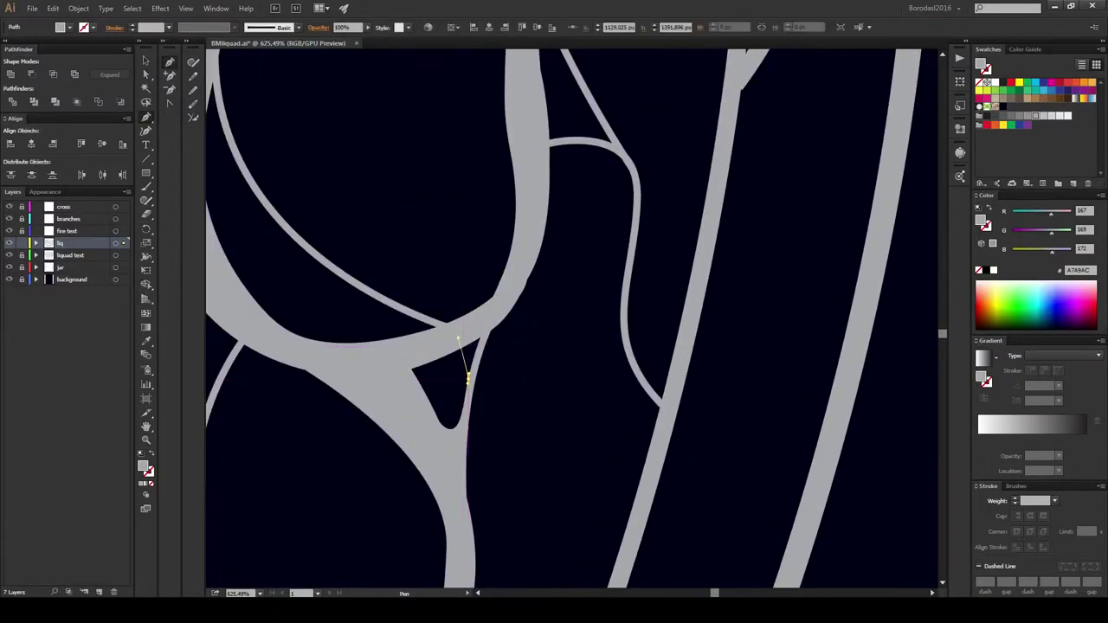
{"action": "mouse_move", "coordinate": [467, 386]}
{"action": "left_mouse_down"}
{"action": "mouse_move", "coordinate": [486, 339]}
{"action": "mouse_move", "coordinate": [530, 376]}
{"action": "left_mouse_up"}
{"action": "scroll", "coordinate": [486, 339], "scroll_direction": "up", "scroll_amount": 3}
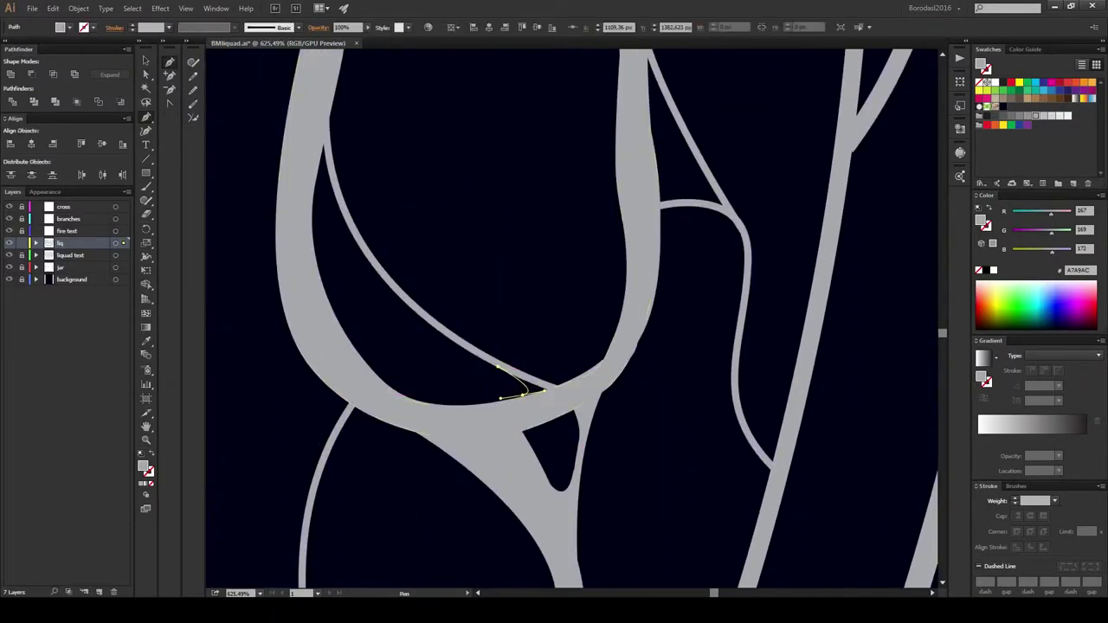
{"action": "scroll", "coordinate": [519, 394], "scroll_direction": "up", "scroll_amount": 3}
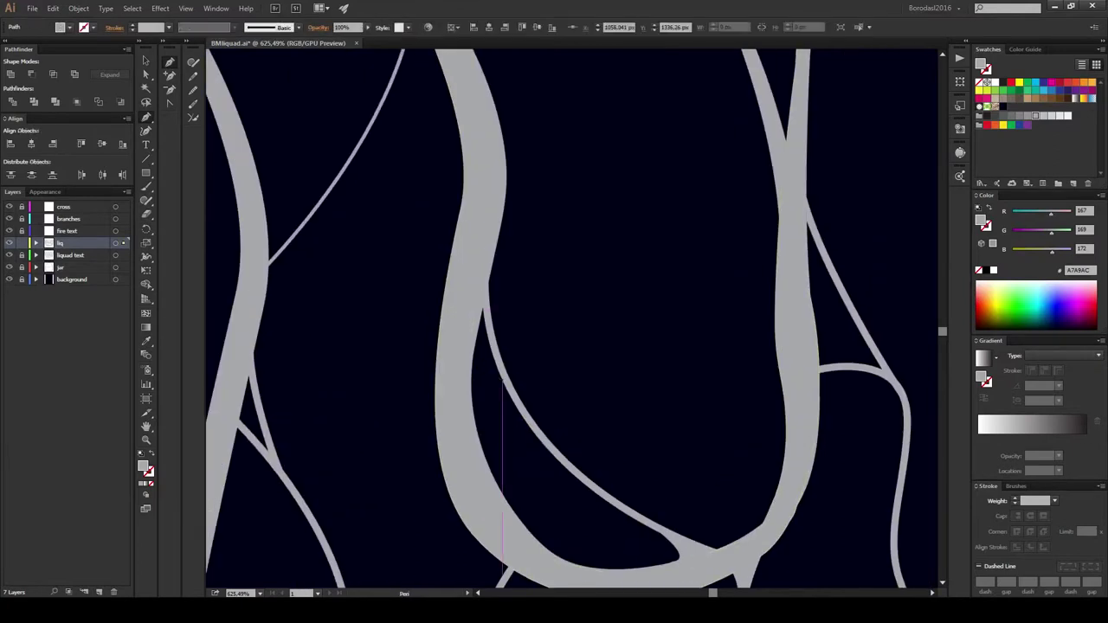
{"action": "left_click", "coordinate": [473, 362]}
{"action": "left_click_drag", "start_coordinate": [500, 379], "coordinate": [518, 412]}
{"action": "scroll", "coordinate": [485, 366], "scroll_direction": "right", "scroll_amount": 5}
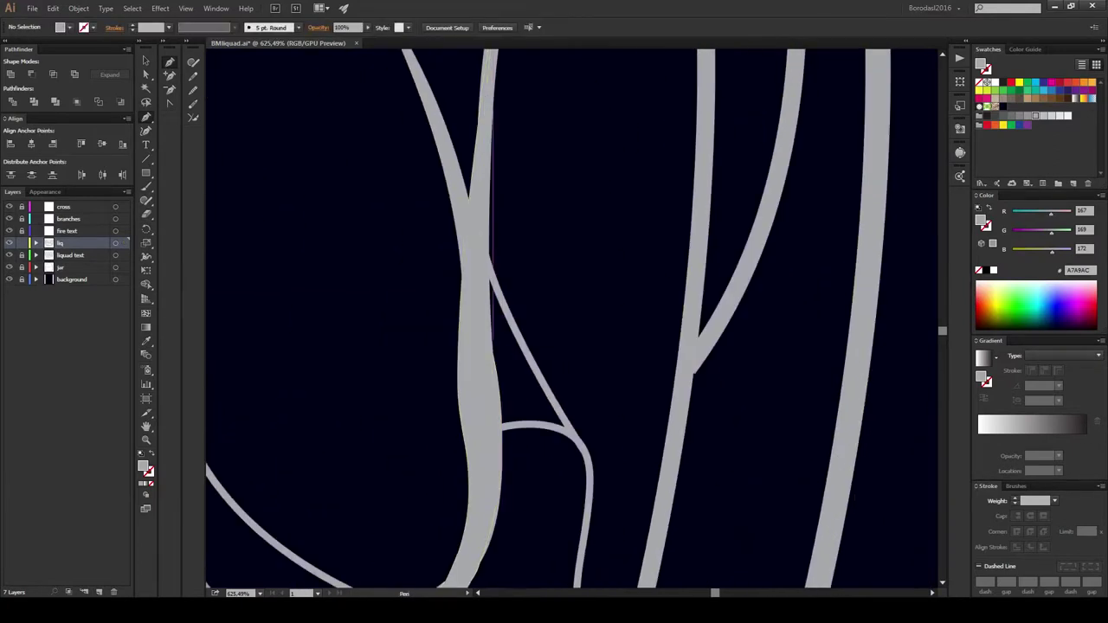
{"action": "left_click_drag", "start_coordinate": [492, 339], "coordinate": [514, 338]}
Step: Close the fill shape at the strand junction and set a curved point for the next fill
{"action": "scroll", "coordinate": [515, 334], "scroll_direction": "up", "scroll_amount": 3}
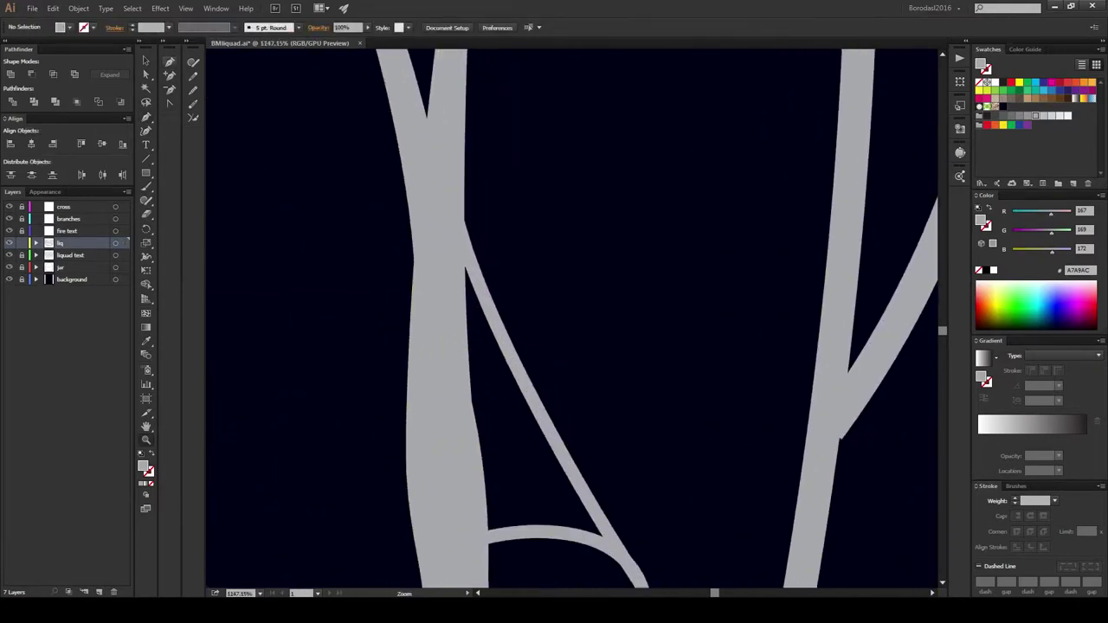
{"action": "left_click_drag", "start_coordinate": [544, 417], "coordinate": [544, 417]}
{"action": "scroll", "coordinate": [485, 380], "scroll_direction": "down", "scroll_amount": 2}
{"action": "scroll", "coordinate": [485, 381], "scroll_direction": "right", "scroll_amount": 2}
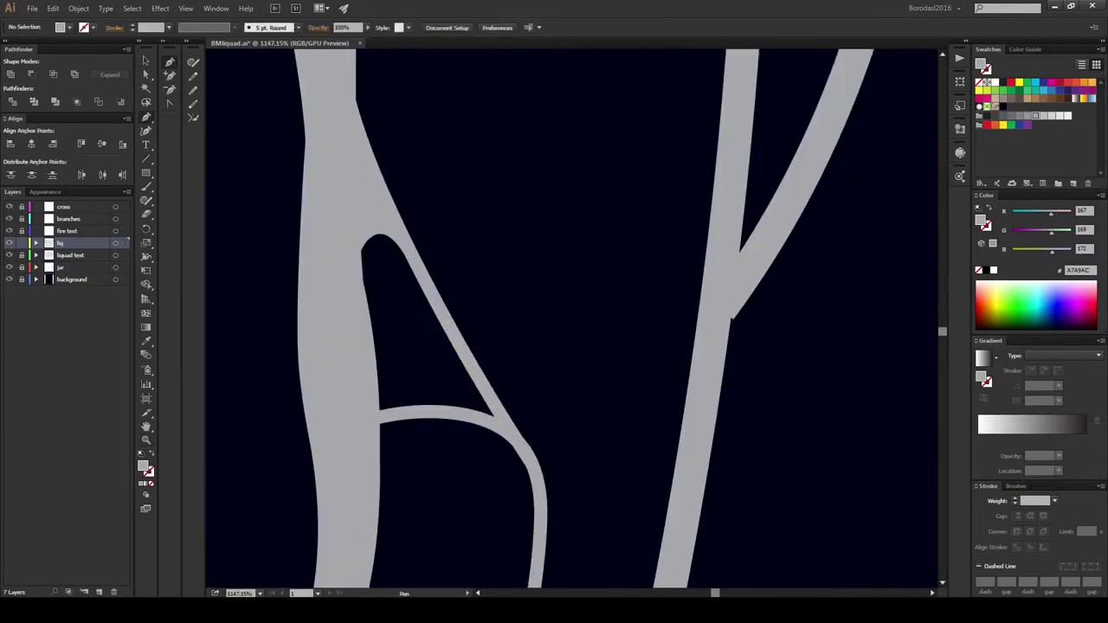
{"action": "scroll", "coordinate": [465, 346], "scroll_direction": "right", "scroll_amount": 2}
{"action": "scroll", "coordinate": [484, 303], "scroll_direction": "up", "scroll_amount": 2}
{"action": "left_click_drag", "start_coordinate": [489, 234], "coordinate": [540, 287]}
{"action": "scroll", "coordinate": [519, 329], "scroll_direction": "down", "scroll_amount": 2}
Step: Draw a curved fill in a strand fork, bending its edges along the thick strand
{"action": "left_click", "coordinate": [536, 139]}
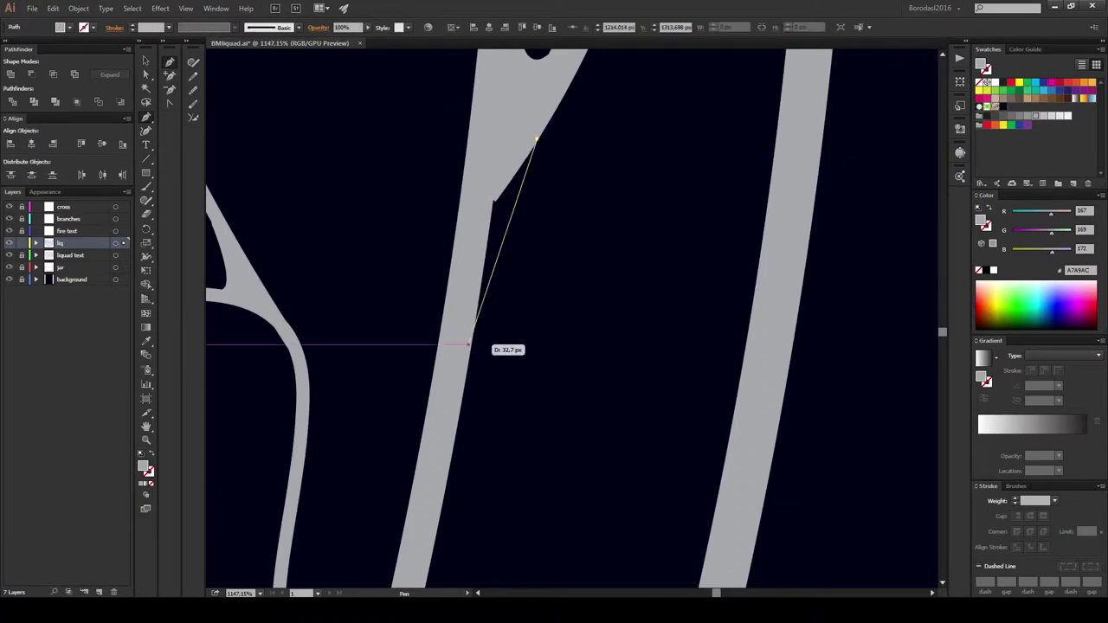
{"action": "mouse_move", "coordinate": [474, 332]}
{"action": "left_mouse_down"}
{"action": "mouse_move", "coordinate": [479, 318]}
{"action": "mouse_move", "coordinate": [520, 346]}
{"action": "mouse_move", "coordinate": [469, 374]}
{"action": "left_mouse_up"}
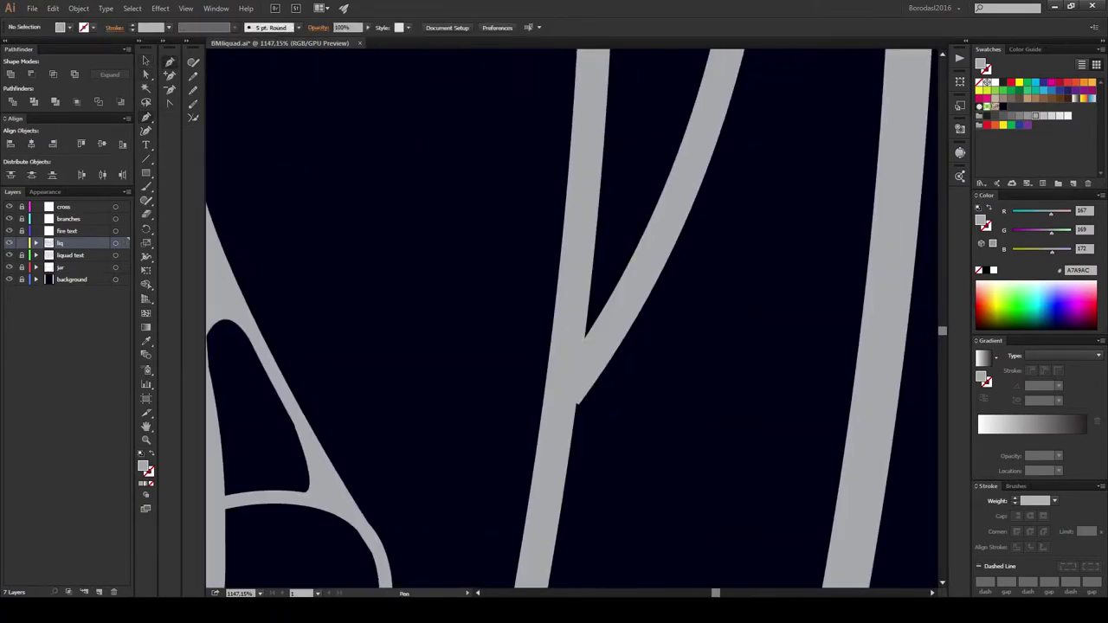
{"action": "scroll", "coordinate": [599, 374], "scroll_direction": "down", "scroll_amount": 3}
{"action": "scroll", "coordinate": [599, 374], "scroll_direction": "up", "scroll_amount": 2}
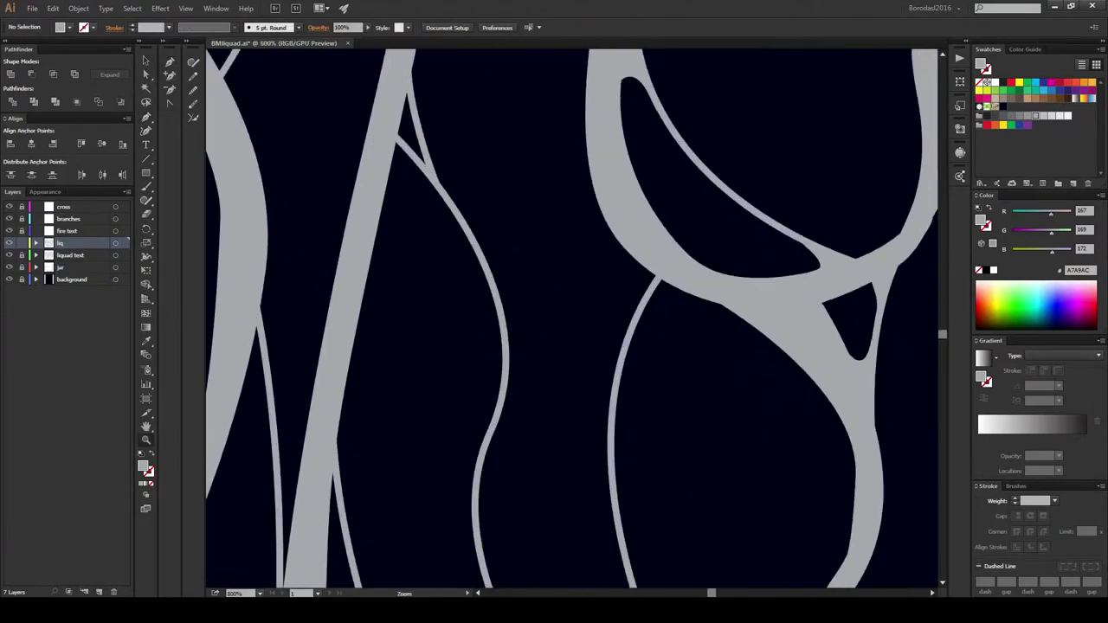
{"action": "mouse_move", "coordinate": [633, 326]}
{"action": "left_mouse_down"}
{"action": "mouse_move", "coordinate": [693, 285]}
{"action": "mouse_move", "coordinate": [645, 334]}
{"action": "left_mouse_up"}
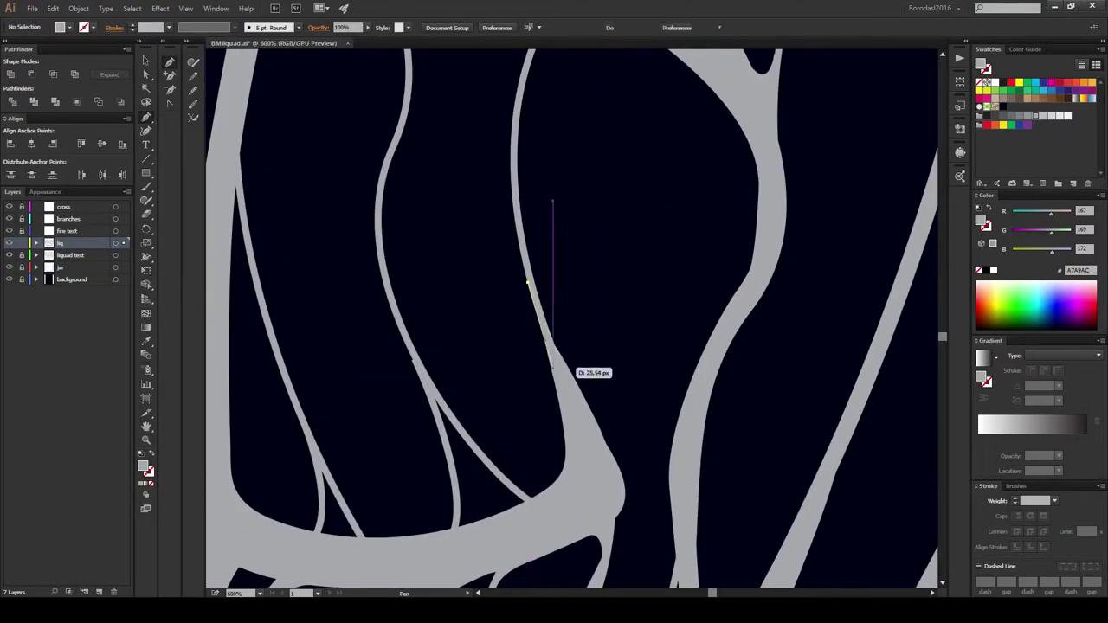
{"action": "left_click_drag", "start_coordinate": [552, 368], "coordinate": [539, 282]}
{"action": "scroll", "coordinate": [554, 347], "scroll_direction": "down", "scroll_amount": 3}
{"action": "left_click_drag", "start_coordinate": [541, 398], "coordinate": [530, 428]}
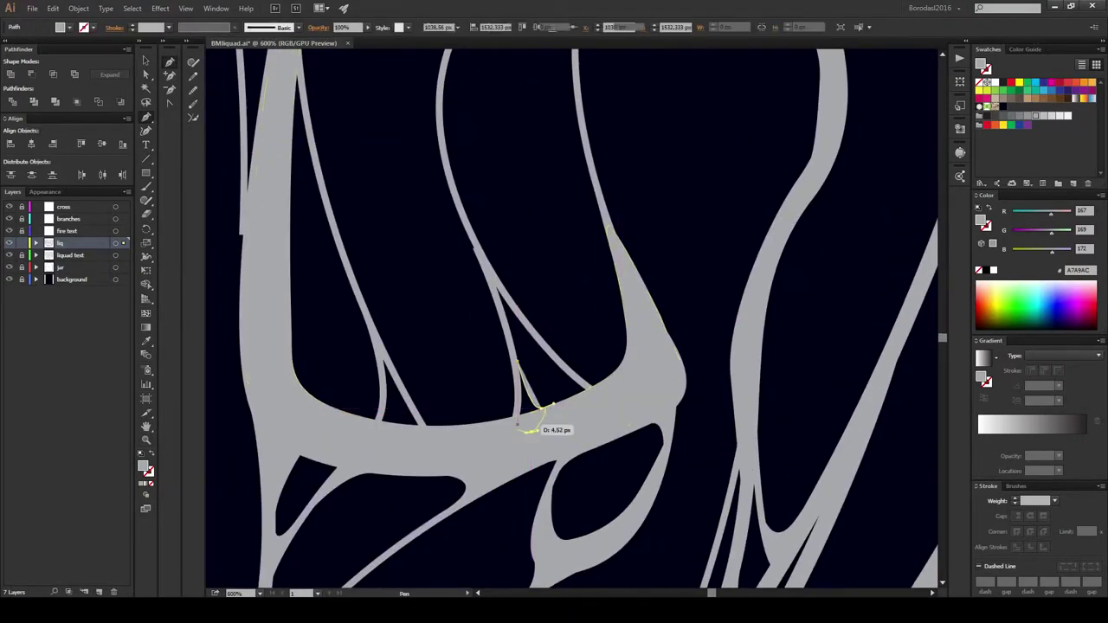
{"action": "left_click_drag", "start_coordinate": [592, 385], "coordinate": [509, 321]}
Step: Shape and tighten the edges of the next junction fill
{"action": "scroll", "coordinate": [554, 346], "scroll_direction": "left", "scroll_amount": 3}
{"action": "mouse_move", "coordinate": [461, 398]}
{"action": "left_mouse_down"}
{"action": "mouse_move", "coordinate": [432, 453]}
{"action": "mouse_move", "coordinate": [490, 442]}
{"action": "left_mouse_up"}
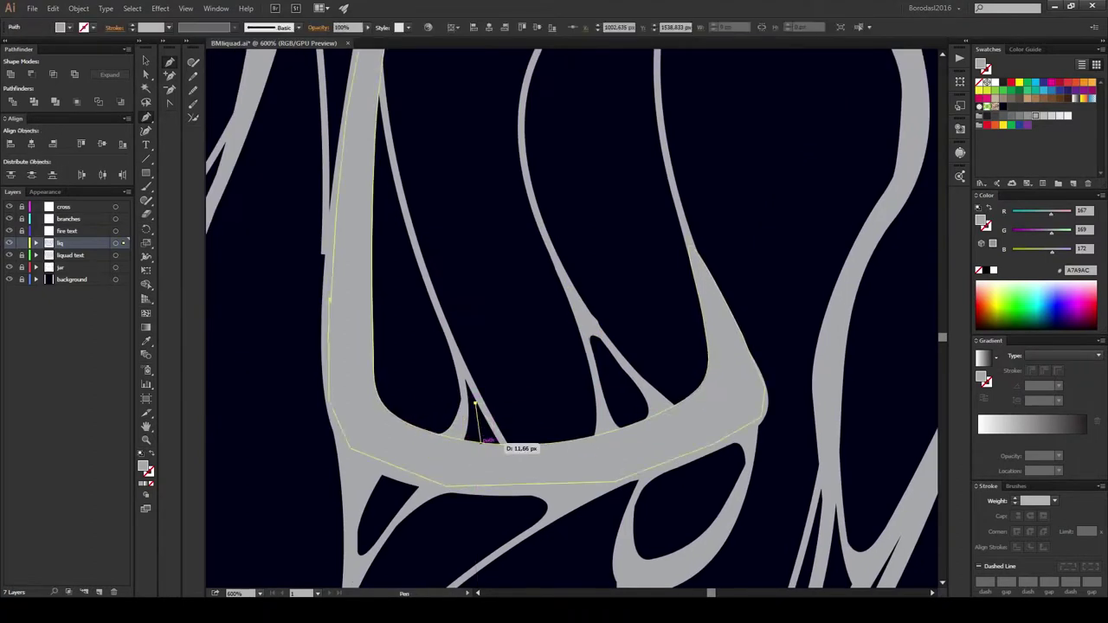
{"action": "mouse_move", "coordinate": [475, 404]}
{"action": "left_mouse_down"}
{"action": "mouse_move", "coordinate": [467, 378]}
{"action": "mouse_move", "coordinate": [461, 437]}
{"action": "left_mouse_up"}
{"action": "scroll", "coordinate": [571, 320], "scroll_direction": "left", "scroll_amount": 5}
{"action": "scroll", "coordinate": [571, 320], "scroll_direction": "up", "scroll_amount": 2}
Step: Draw a triangular fill at a thread base where another strand junction meets
{"action": "left_click", "coordinate": [450, 241]}
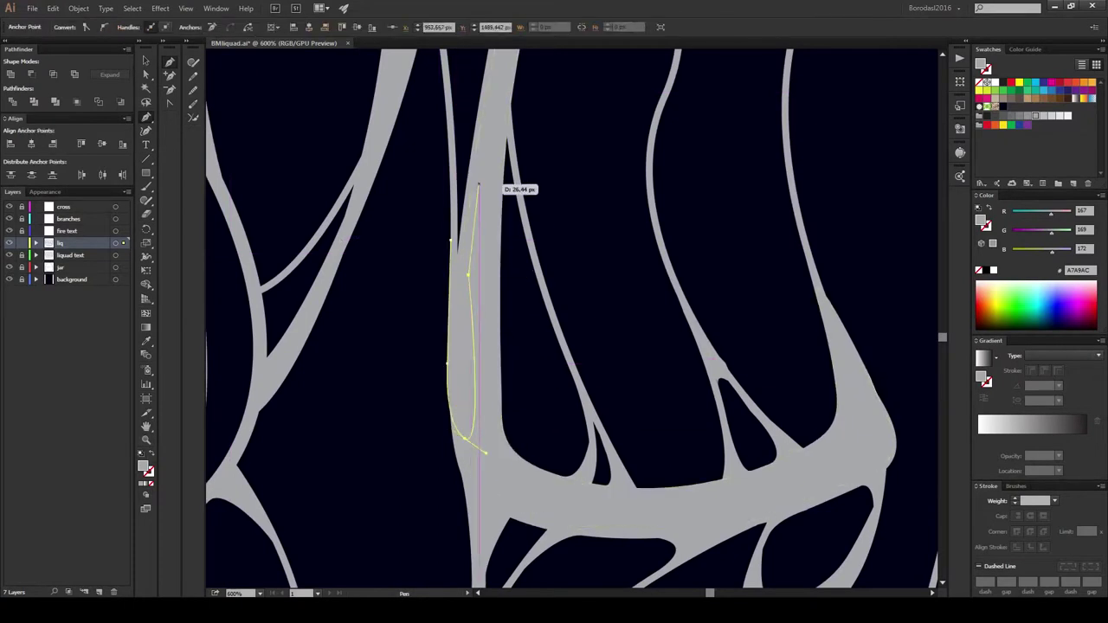
{"action": "left_click_drag", "start_coordinate": [356, 331], "coordinate": [556, 405]}
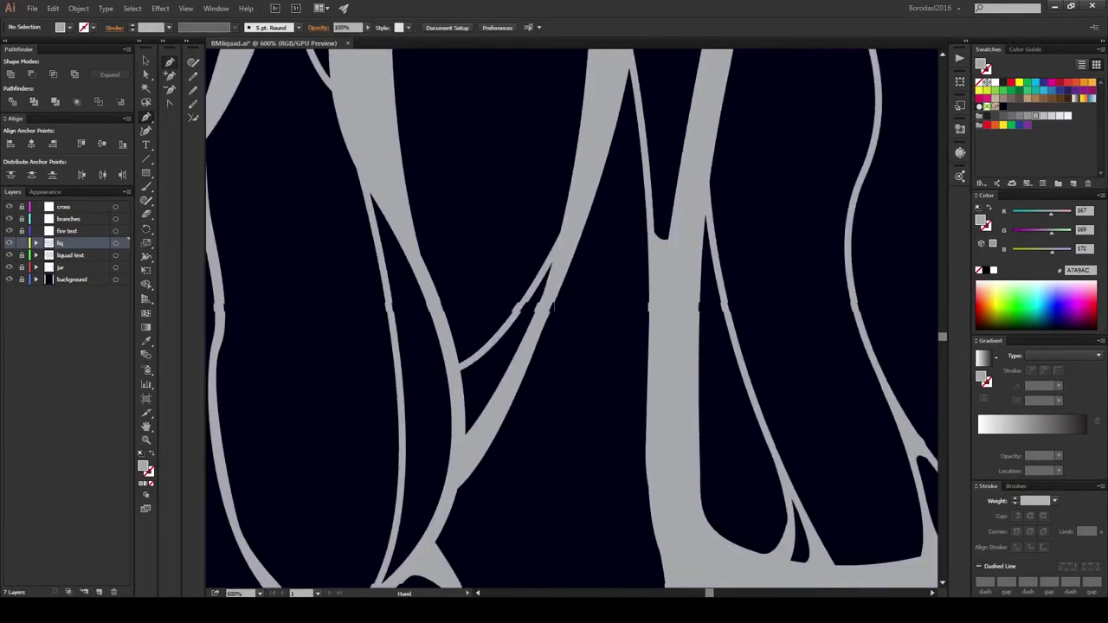
{"action": "left_click", "coordinate": [445, 317]}
{"action": "left_click_drag", "start_coordinate": [506, 323], "coordinate": [520, 317]}
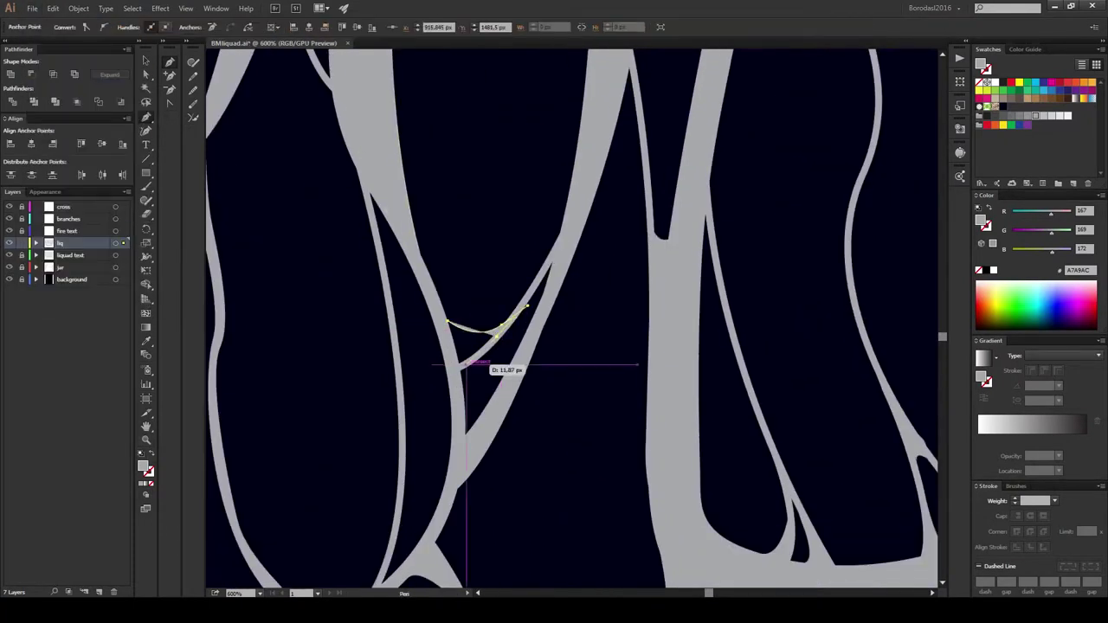
{"action": "left_click", "coordinate": [459, 371]}
{"action": "left_click", "coordinate": [443, 318]}
{"action": "left_click", "coordinate": [533, 287], "text": "ctrl"}
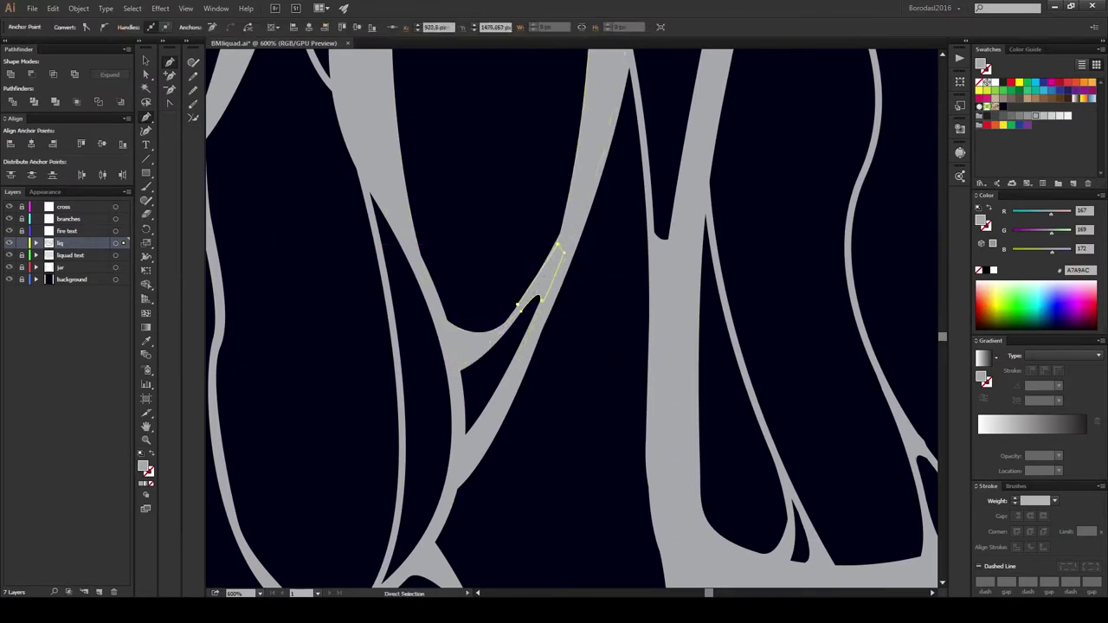
{"action": "left_click_drag", "start_coordinate": [461, 402], "coordinate": [496, 281]}
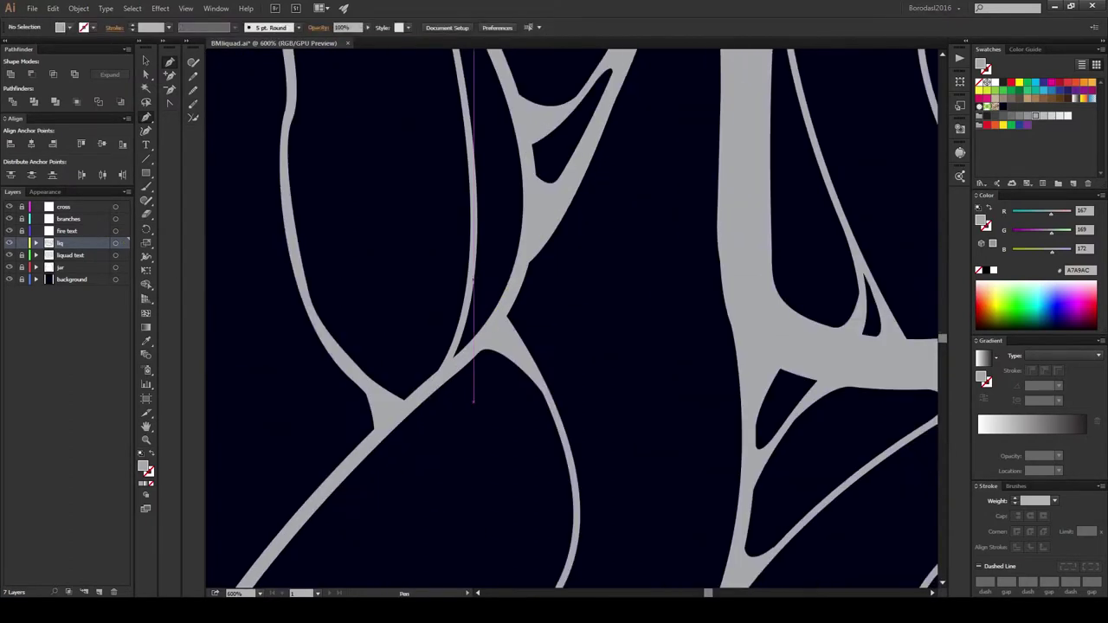
Step: Draw a closed curved fill that reaches into the next fork
{"action": "left_click_drag", "start_coordinate": [436, 470], "coordinate": [475, 371]}
{"action": "left_click", "coordinate": [473, 277]}
{"action": "left_click_drag", "start_coordinate": [485, 321], "coordinate": [502, 300]}
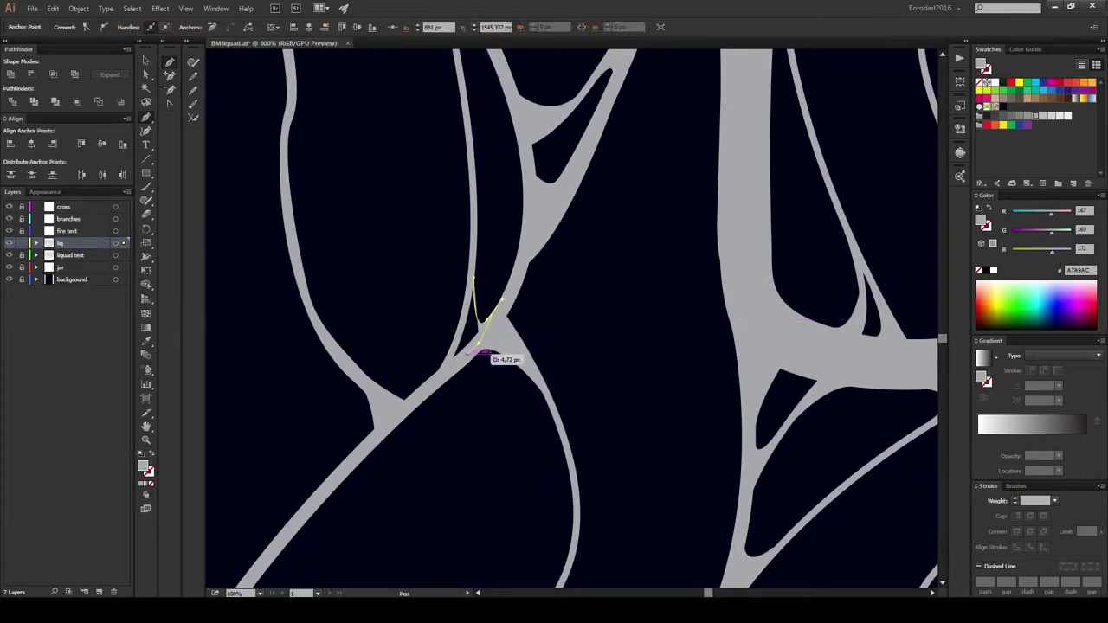
{"action": "left_click", "coordinate": [466, 246], "text": "ctrl"}
{"action": "left_click_drag", "start_coordinate": [466, 246], "coordinate": [530, 216]}
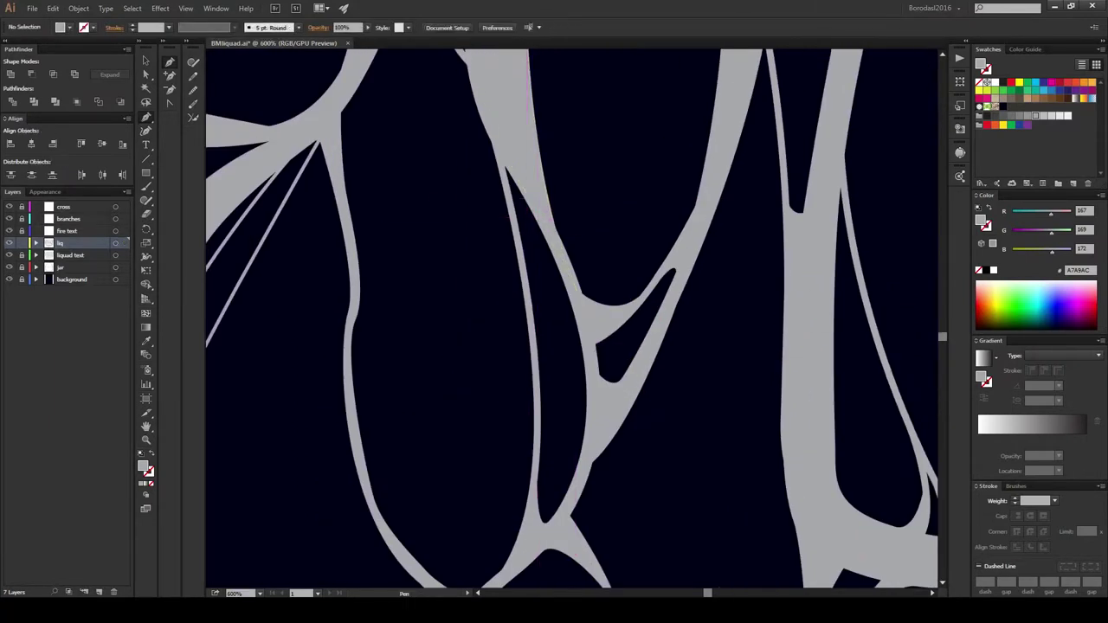
Step: Fill the next thread junction with a curve running down the strand into the fork
{"action": "left_click", "coordinate": [529, 207]}
{"action": "mouse_move", "coordinate": [519, 256]}
{"action": "left_mouse_down"}
{"action": "mouse_move", "coordinate": [618, 208]}
{"action": "mouse_move", "coordinate": [636, 251]}
{"action": "left_mouse_up"}
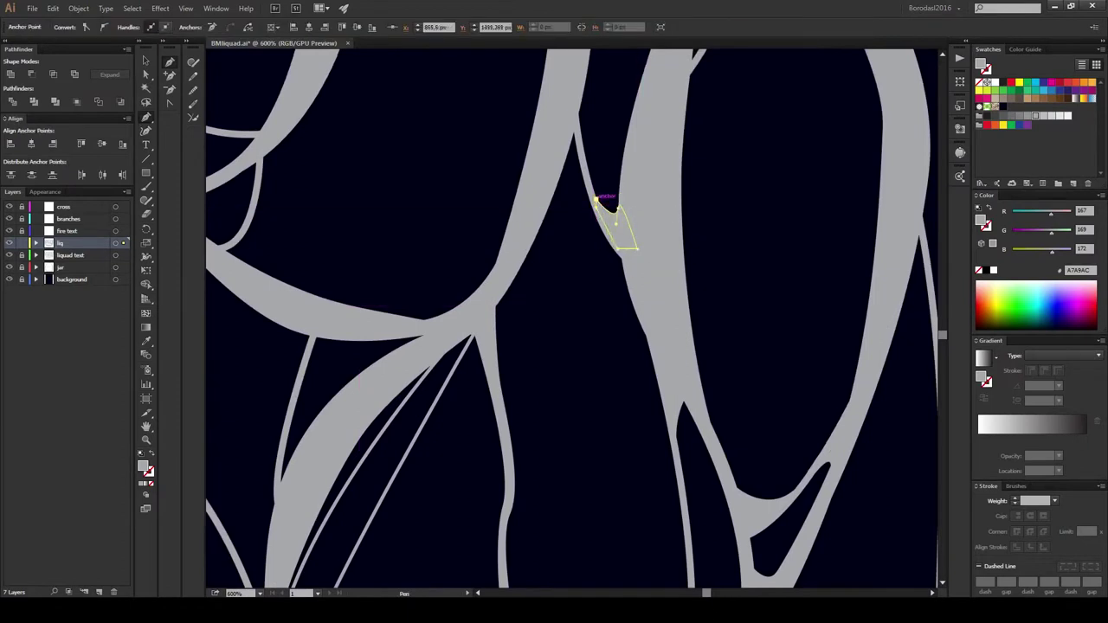
{"action": "left_click", "coordinate": [562, 168]}
{"action": "left_click_drag", "start_coordinate": [548, 179], "coordinate": [588, 88]}
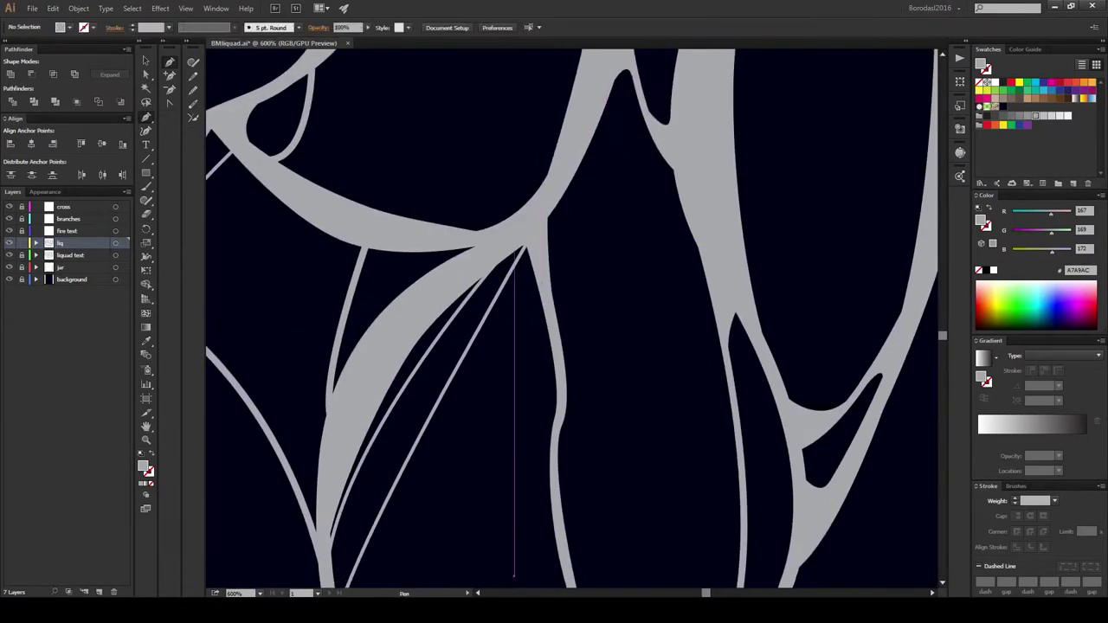
{"action": "mouse_move", "coordinate": [502, 275]}
{"action": "left_mouse_down"}
{"action": "mouse_move", "coordinate": [515, 249]}
{"action": "mouse_move", "coordinate": [616, 180]}
{"action": "mouse_move", "coordinate": [578, 224]}
{"action": "mouse_move", "coordinate": [578, 95]}
{"action": "mouse_move", "coordinate": [597, 86]}
{"action": "left_mouse_up"}
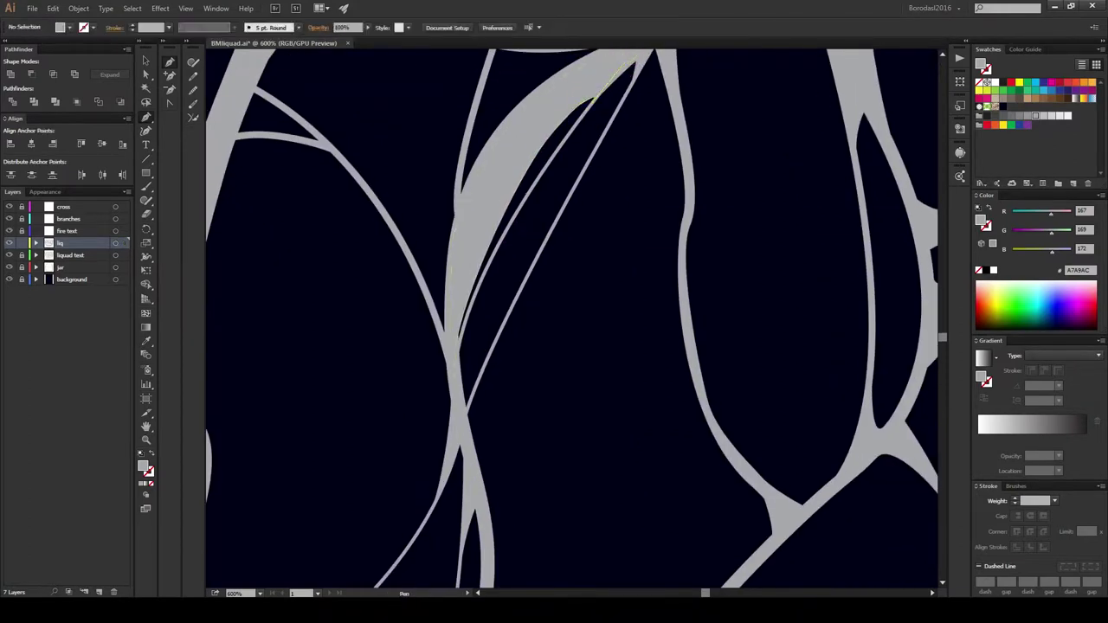
Step: Add a fill where a thin thread joins, curving along it, then deselect
{"action": "left_click_drag", "start_coordinate": [641, 55], "coordinate": [606, 216]}
{"action": "left_click_drag", "start_coordinate": [499, 394], "coordinate": [517, 351]}
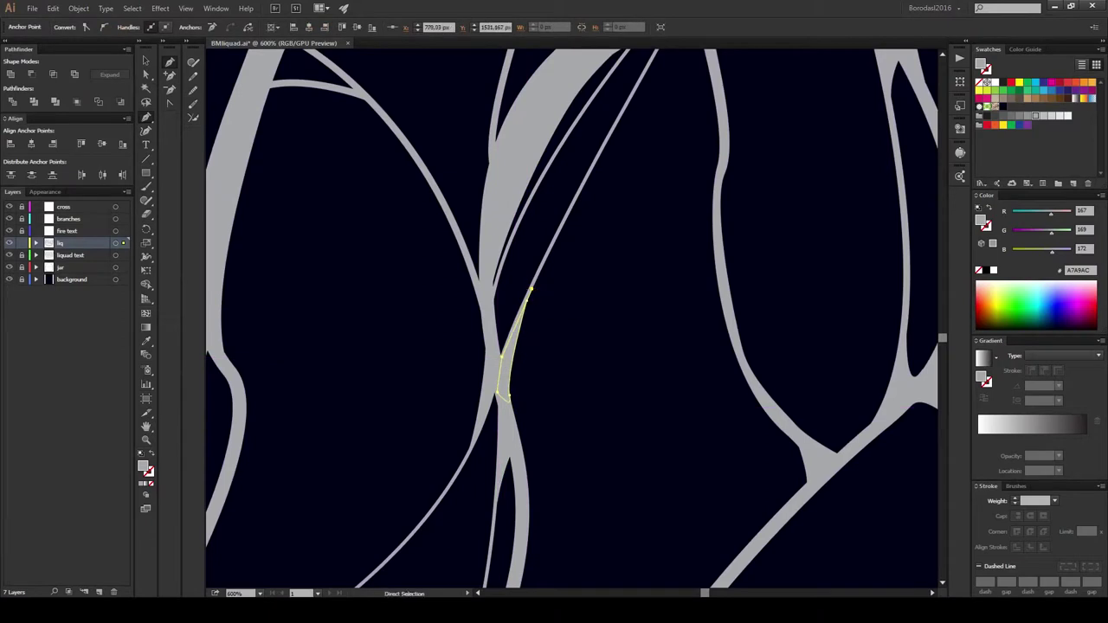
{"action": "key", "text": "ctrl+shift+a"}
{"action": "scroll", "coordinate": [502, 372], "scroll_direction": "up", "scroll_amount": 4}
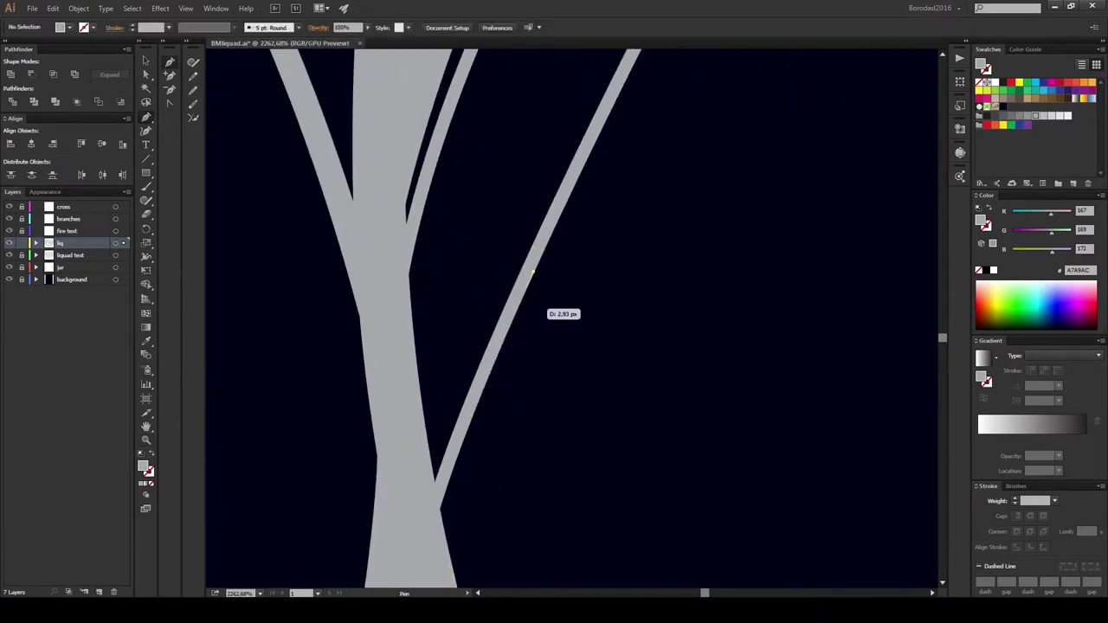
Step: Draw a fill along the branch edge and a curved fill in the strand fork
{"action": "left_click_drag", "start_coordinate": [532, 273], "coordinate": [507, 62]}
{"action": "left_click", "coordinate": [557, 92]}
{"action": "left_click_drag", "start_coordinate": [557, 92], "coordinate": [532, 307]}
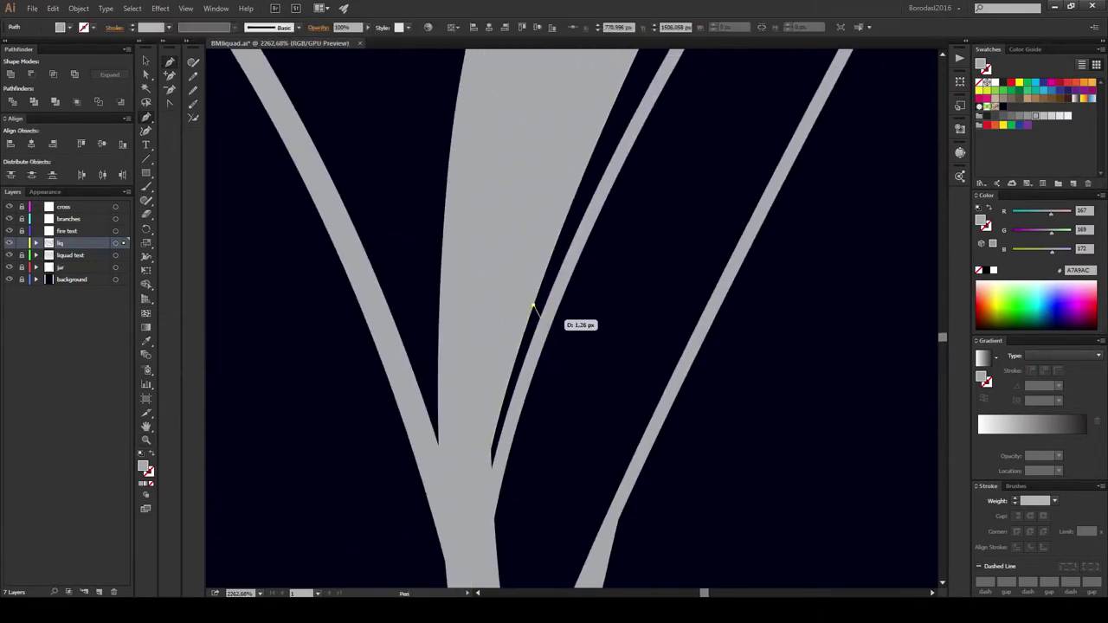
{"action": "left_click", "coordinate": [381, 288]}
{"action": "left_click_drag", "start_coordinate": [438, 329], "coordinate": [440, 268]}
{"action": "left_click_drag", "start_coordinate": [502, 320], "coordinate": [489, 408]}
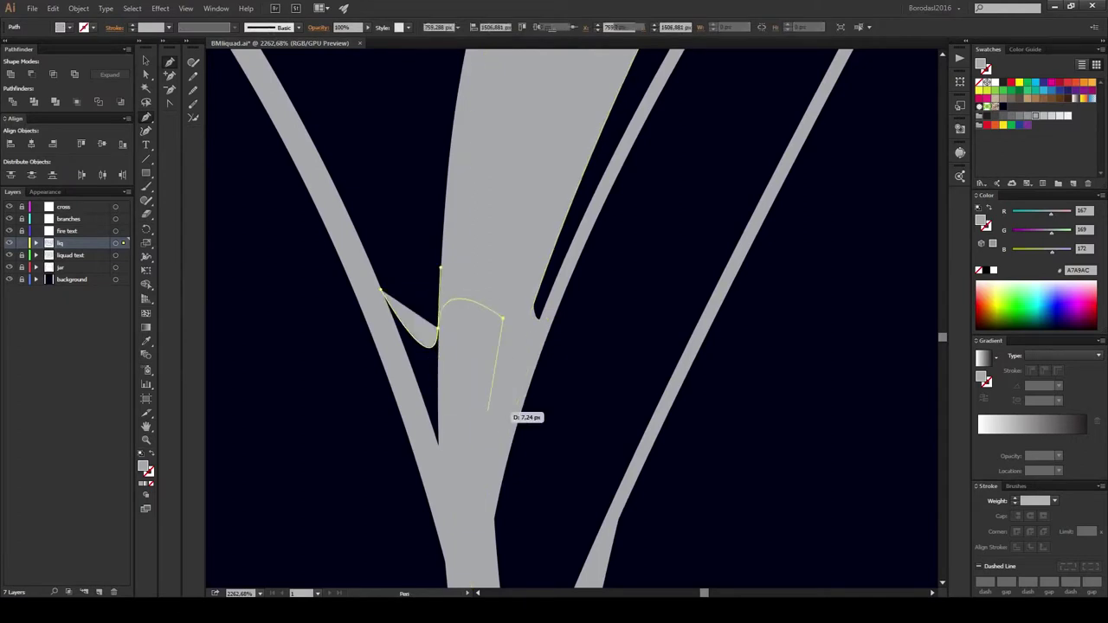
{"action": "key", "text": "ctrl+shift+a"}
Step: Close the branch-crotch fill and draw a curved fill into the next fork's crotch
{"action": "scroll", "coordinate": [571, 321], "scroll_direction": "down", "scroll_amount": 2}
{"action": "scroll", "coordinate": [571, 320], "scroll_direction": "up", "scroll_amount": 5}
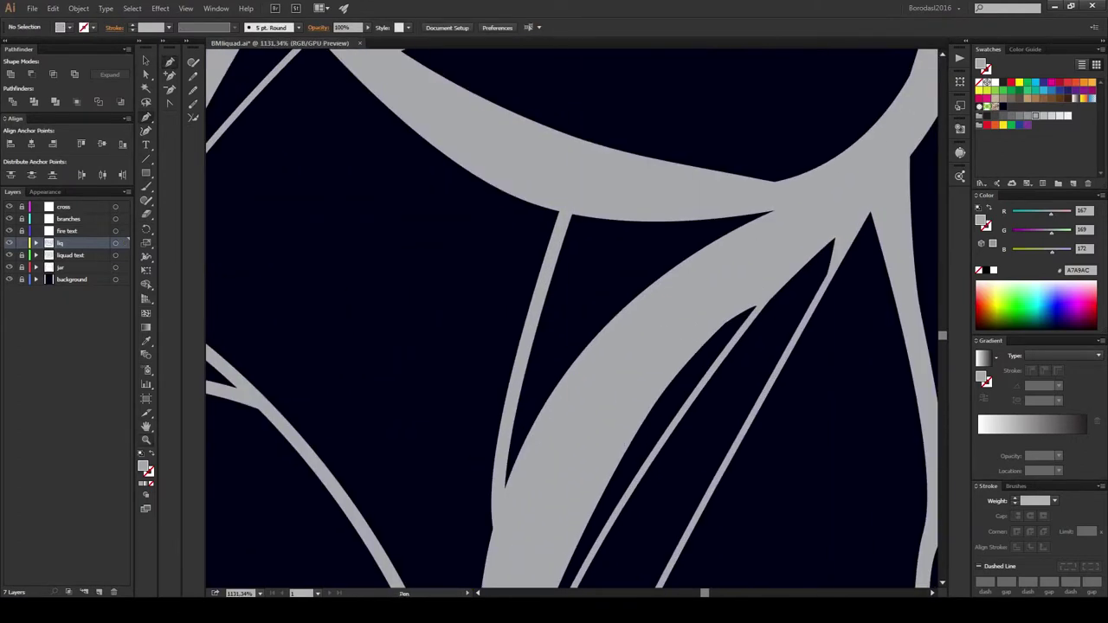
{"action": "left_click", "coordinate": [632, 219]}
{"action": "left_click", "coordinate": [545, 288]}
{"action": "left_click", "coordinate": [632, 220]}
{"action": "left_click_drag", "start_coordinate": [517, 404], "coordinate": [523, 437]}
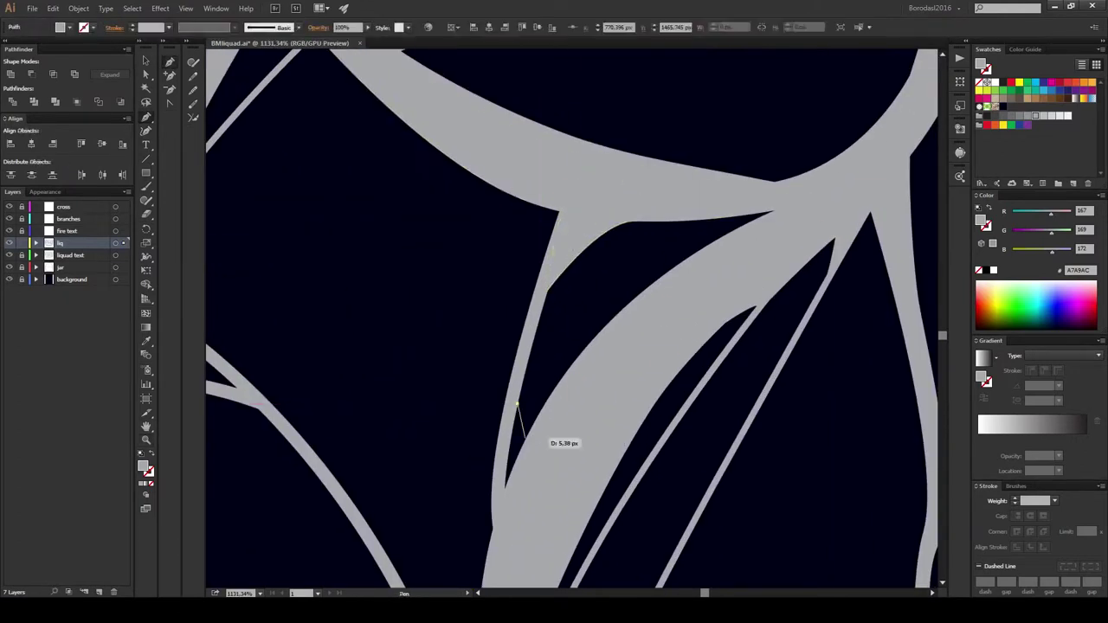
{"action": "scroll", "coordinate": [571, 347], "scroll_direction": "down", "scroll_amount": 5}
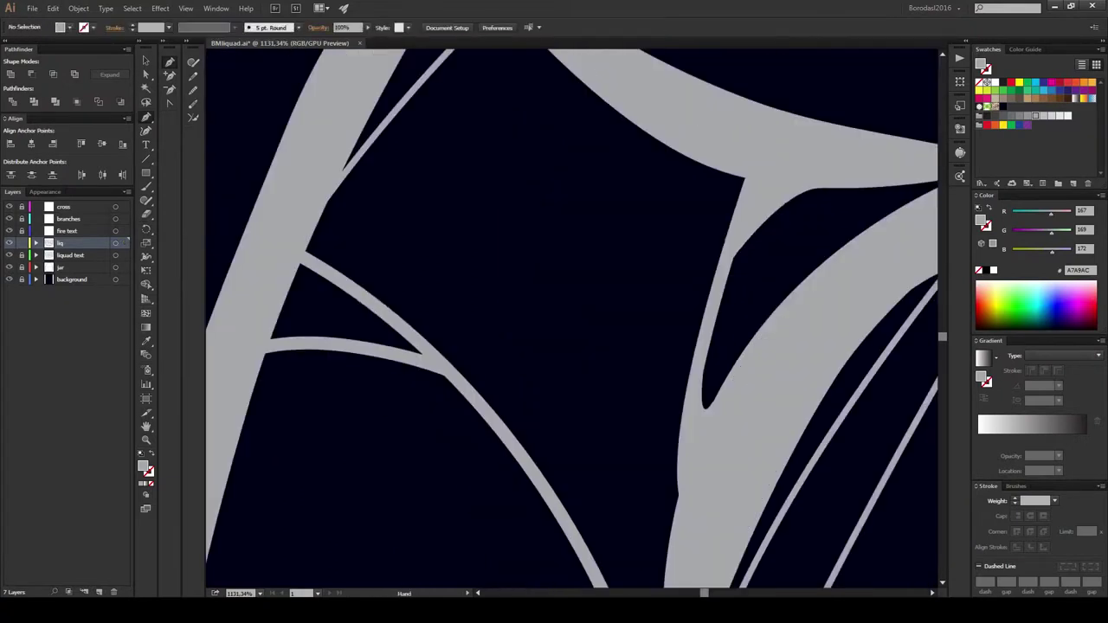
{"action": "mouse_move", "coordinate": [442, 297]}
{"action": "left_mouse_down"}
{"action": "mouse_move", "coordinate": [481, 378]}
{"action": "mouse_move", "coordinate": [407, 318]}
{"action": "left_mouse_up"}
{"action": "left_click", "coordinate": [417, 355]}
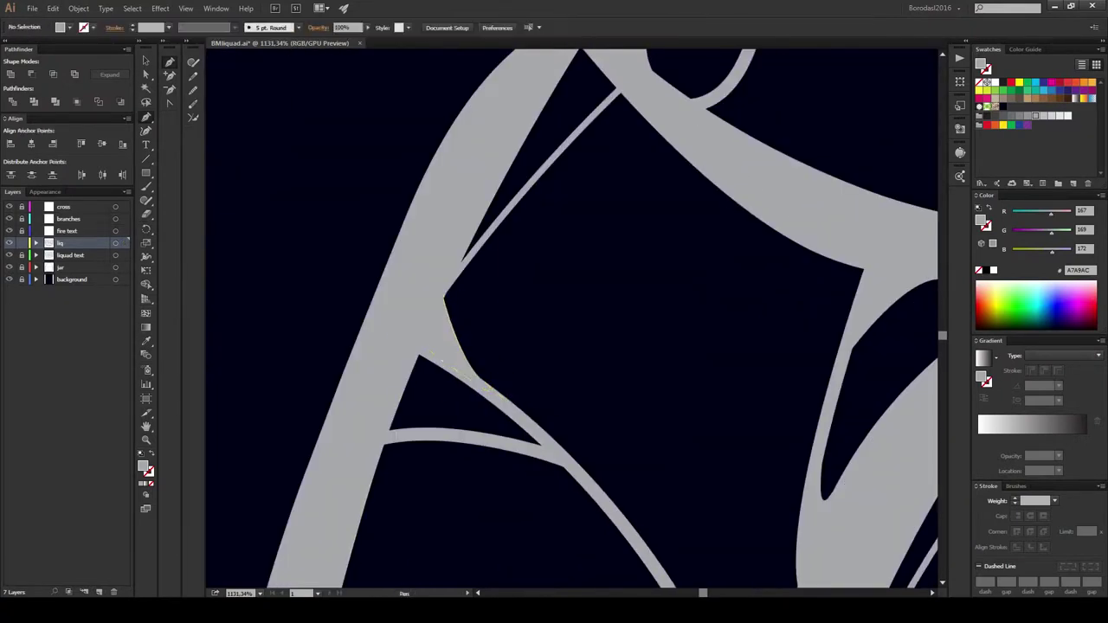
Step: Add curved fills at the lower junction and the next junction below
{"action": "left_click", "coordinate": [370, 485]}
{"action": "left_click", "coordinate": [361, 443]}
{"action": "left_click_drag", "start_coordinate": [443, 438], "coordinate": [447, 437]}
{"action": "scroll", "coordinate": [468, 390], "scroll_direction": "down", "scroll_amount": 3}
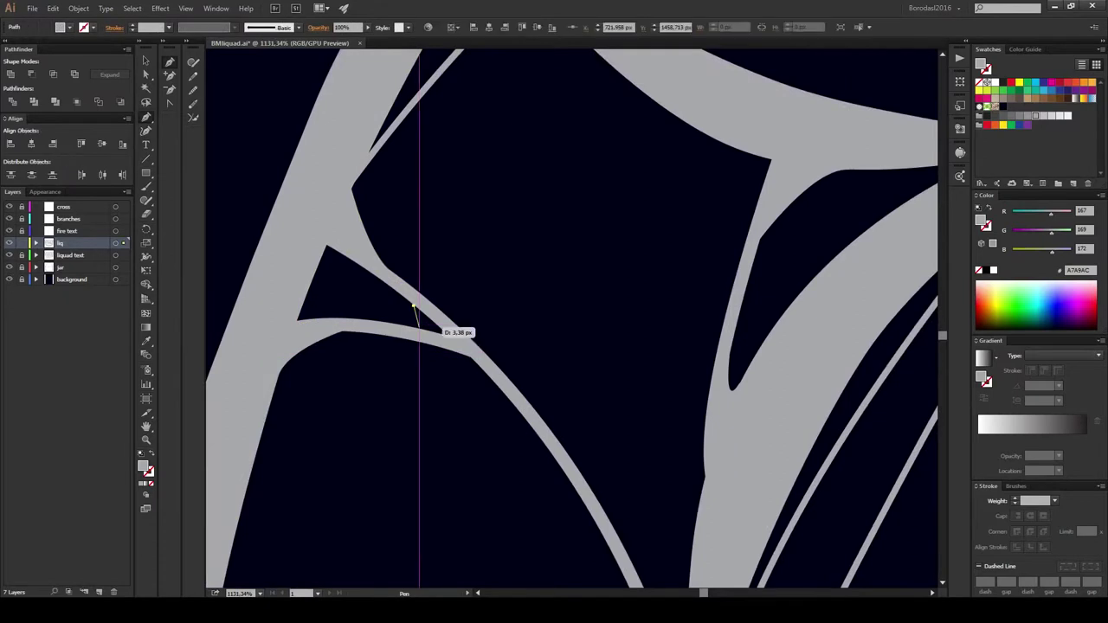
{"action": "left_click", "coordinate": [414, 305]}
{"action": "left_click_drag", "start_coordinate": [403, 325], "coordinate": [436, 341]}
{"action": "scroll", "coordinate": [424, 325], "scroll_direction": "down", "scroll_amount": 5}
Step: Draw a fillet along the branch edges in the crotch, then zoom to 100% to review the jar
{"action": "left_click", "coordinate": [511, 197]}
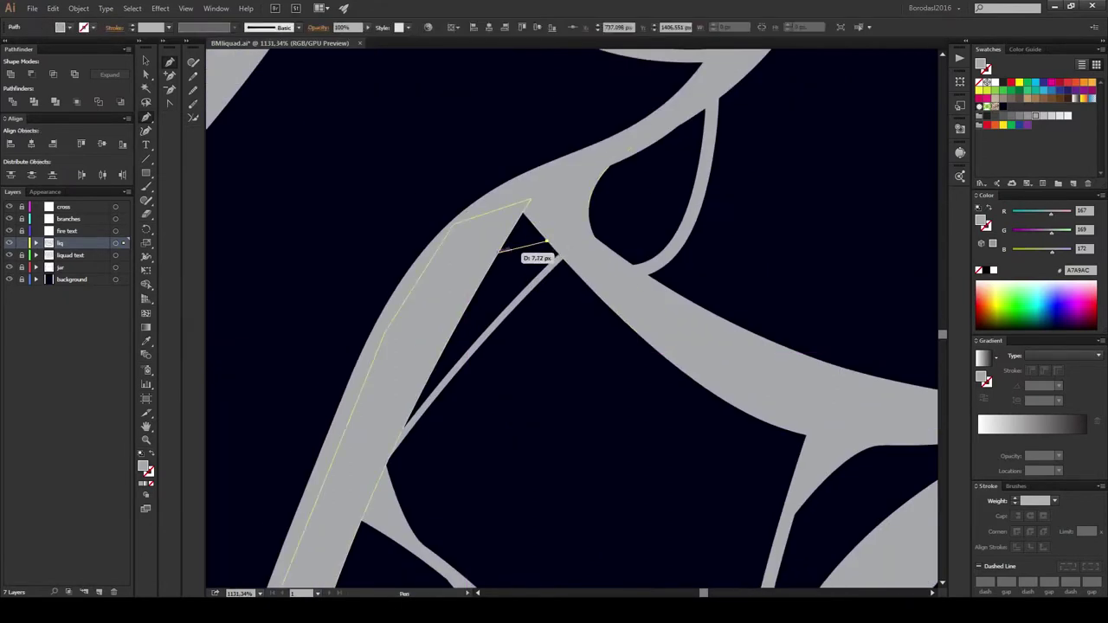
{"action": "left_click_drag", "start_coordinate": [519, 228], "coordinate": [595, 283]}
{"action": "left_click", "coordinate": [585, 258]}
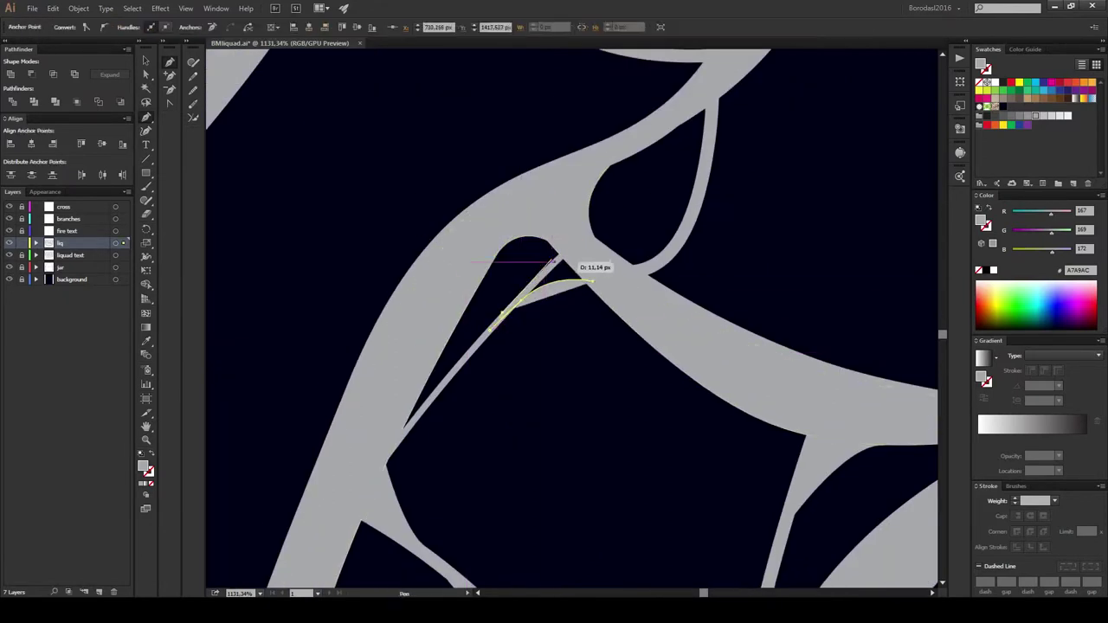
{"action": "left_click_drag", "start_coordinate": [433, 371], "coordinate": [437, 376]}
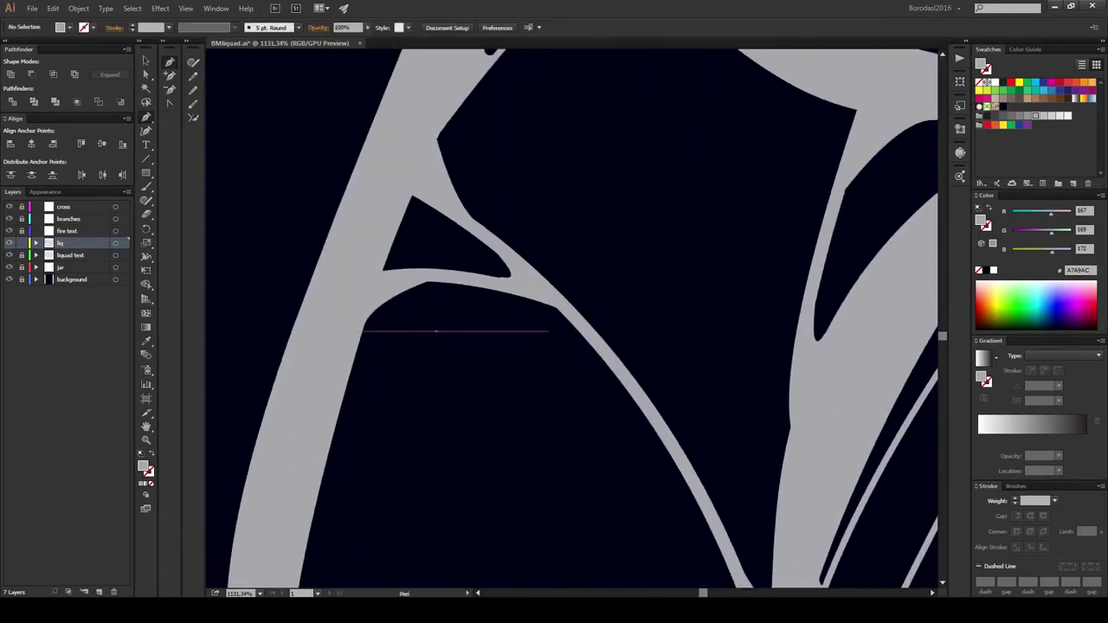
{"action": "scroll", "coordinate": [437, 376], "scroll_direction": "down", "scroll_amount": 10}
{"action": "key", "text": "ctrl+1"}
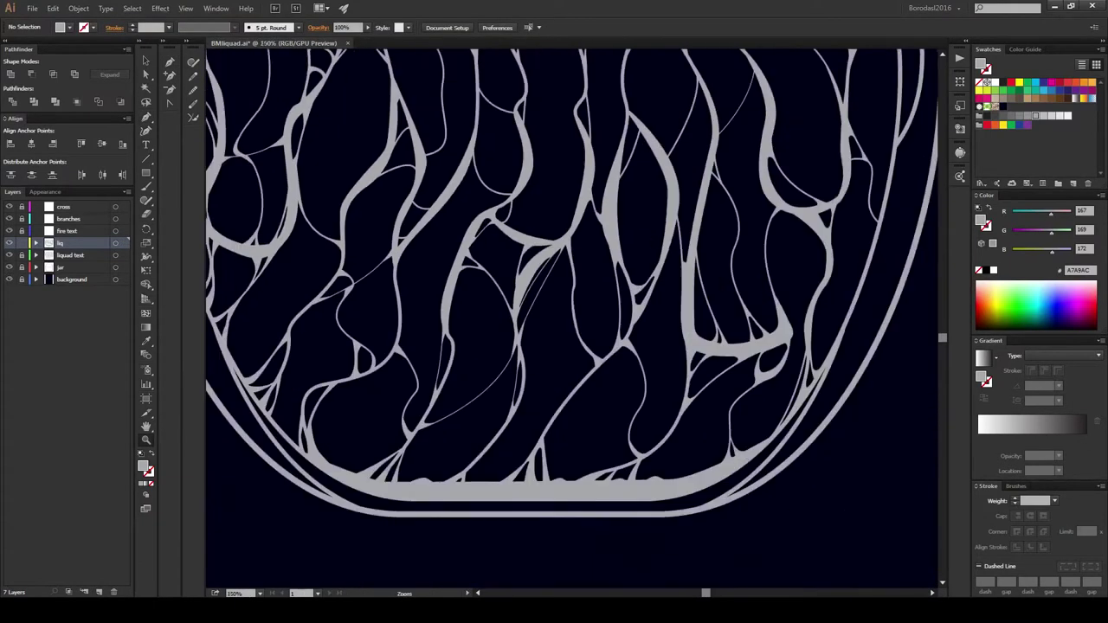
Step: Zoom in on the liquid's top edge and add a curved fillet at a branch corner
{"action": "left_click_drag", "start_coordinate": [485, 161], "coordinate": [573, 226]}
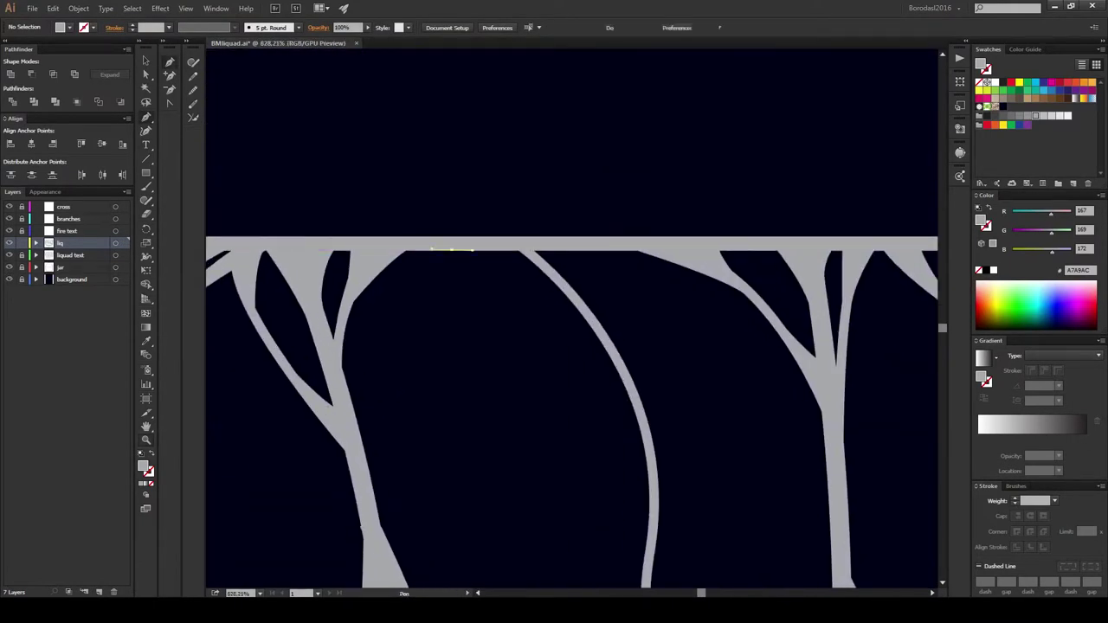
{"action": "left_click_drag", "start_coordinate": [609, 355], "coordinate": [618, 385]}
{"action": "scroll", "coordinate": [571, 346], "scroll_direction": "down", "scroll_amount": 10}
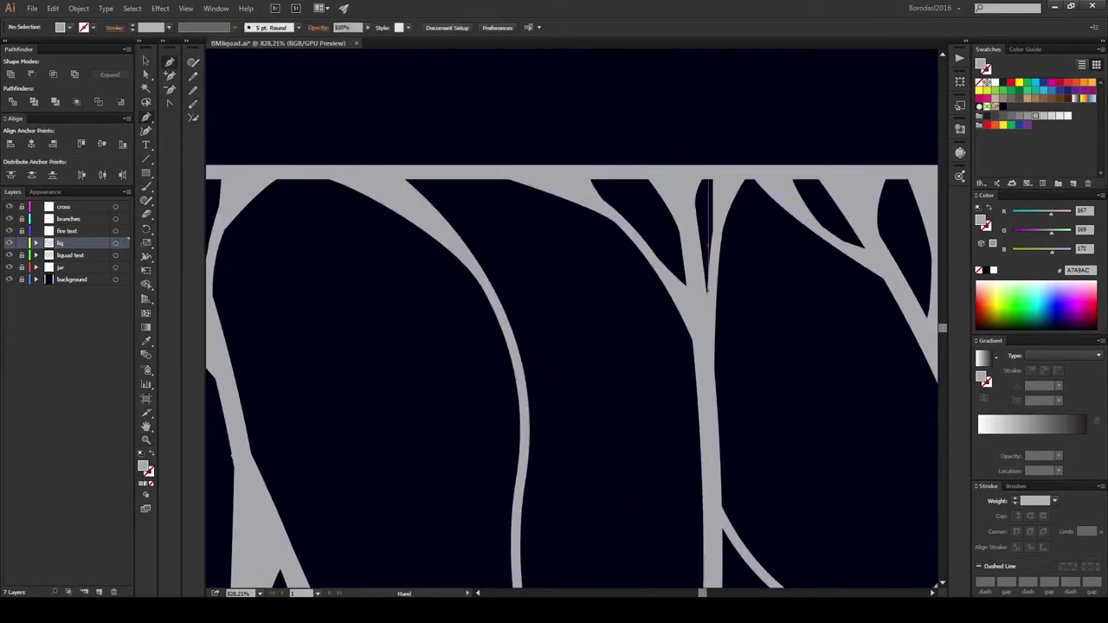
{"action": "left_click_drag", "start_coordinate": [490, 385], "coordinate": [459, 398]}
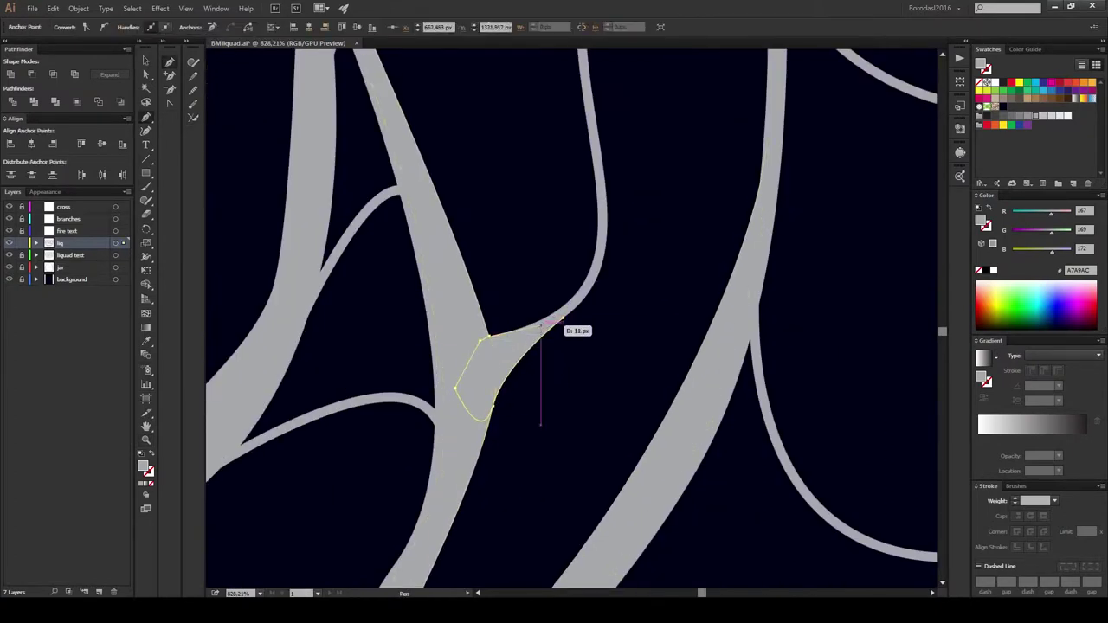
{"action": "scroll", "coordinate": [571, 321], "scroll_direction": "down", "scroll_amount": 10}
{"action": "left_click_drag", "start_coordinate": [390, 282], "coordinate": [387, 299]}
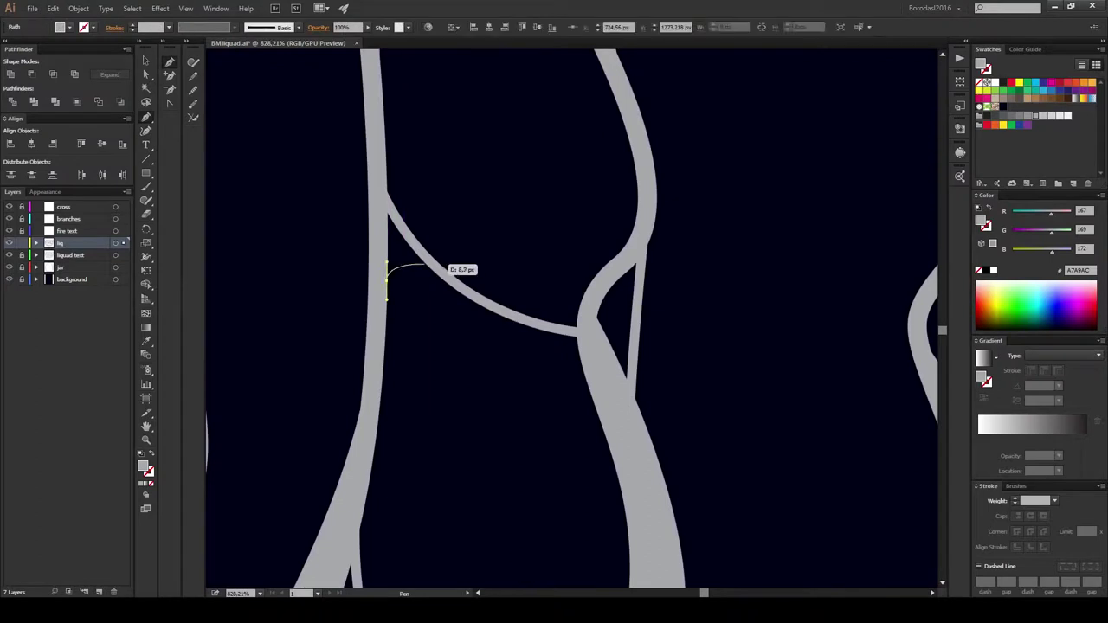
{"action": "left_click", "coordinate": [387, 281]}
Step: Add fillets at the next junction and at the top branch junction
{"action": "left_click", "coordinate": [528, 326]}
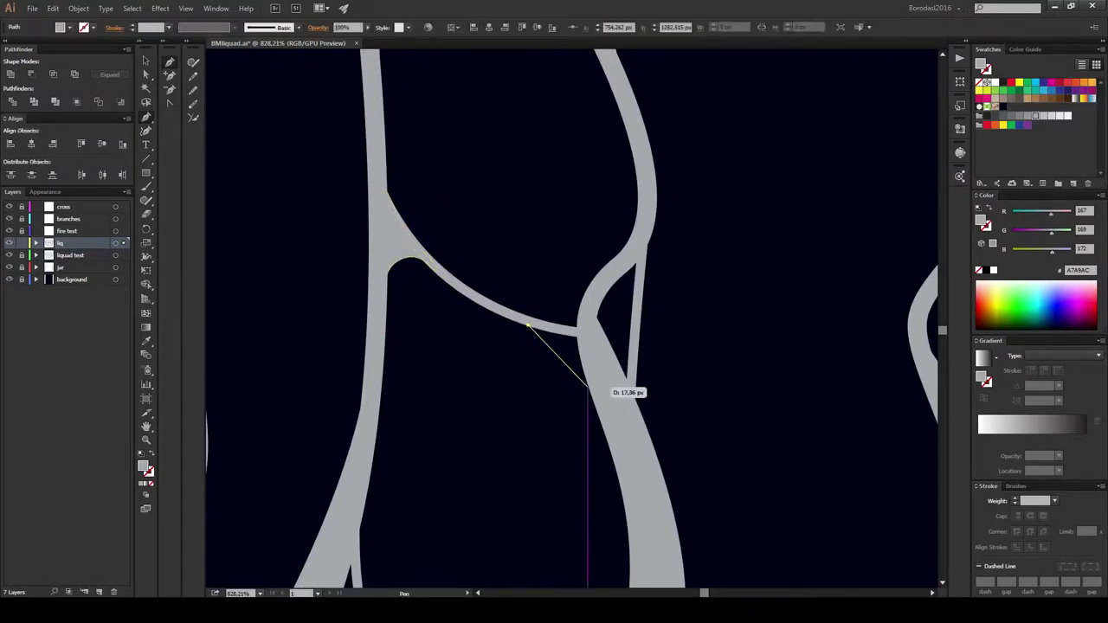
{"action": "left_click_drag", "start_coordinate": [596, 414], "coordinate": [597, 413]}
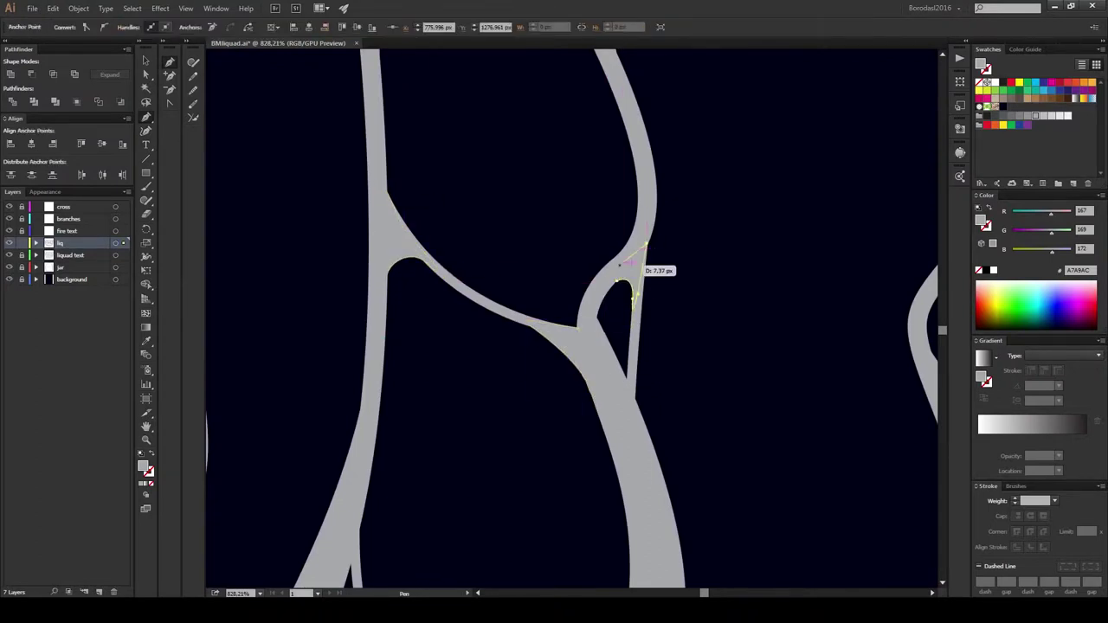
{"action": "scroll", "coordinate": [639, 403], "scroll_direction": "up", "scroll_amount": 5}
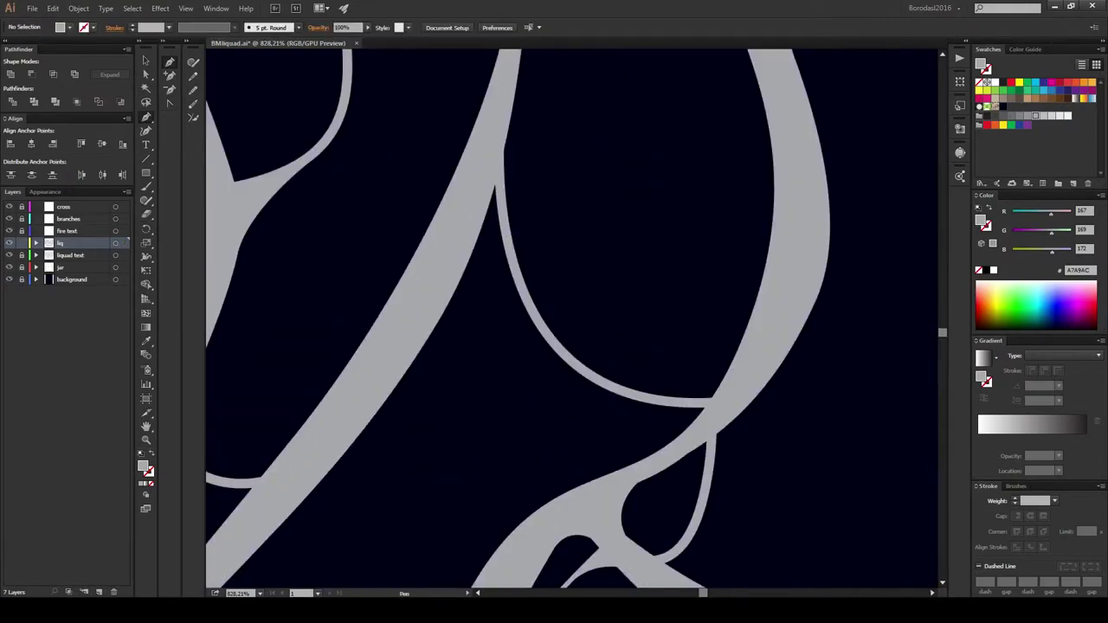
{"action": "left_click", "coordinate": [479, 235]}
{"action": "left_click", "coordinate": [514, 280]}
Step: Fill the lower junction with a closed fillet, then zoom out to survey the strands
{"action": "left_click", "coordinate": [650, 402]}
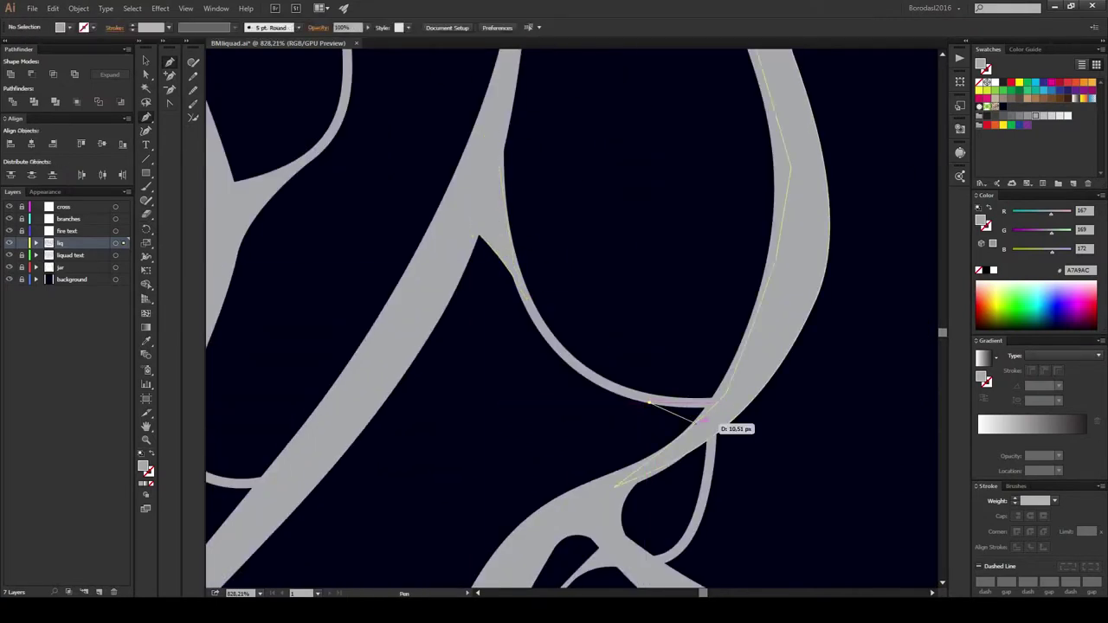
{"action": "left_click", "coordinate": [689, 424]}
{"action": "left_click", "coordinate": [725, 404]}
{"action": "scroll", "coordinate": [659, 230], "scroll_direction": "down", "scroll_amount": 5}
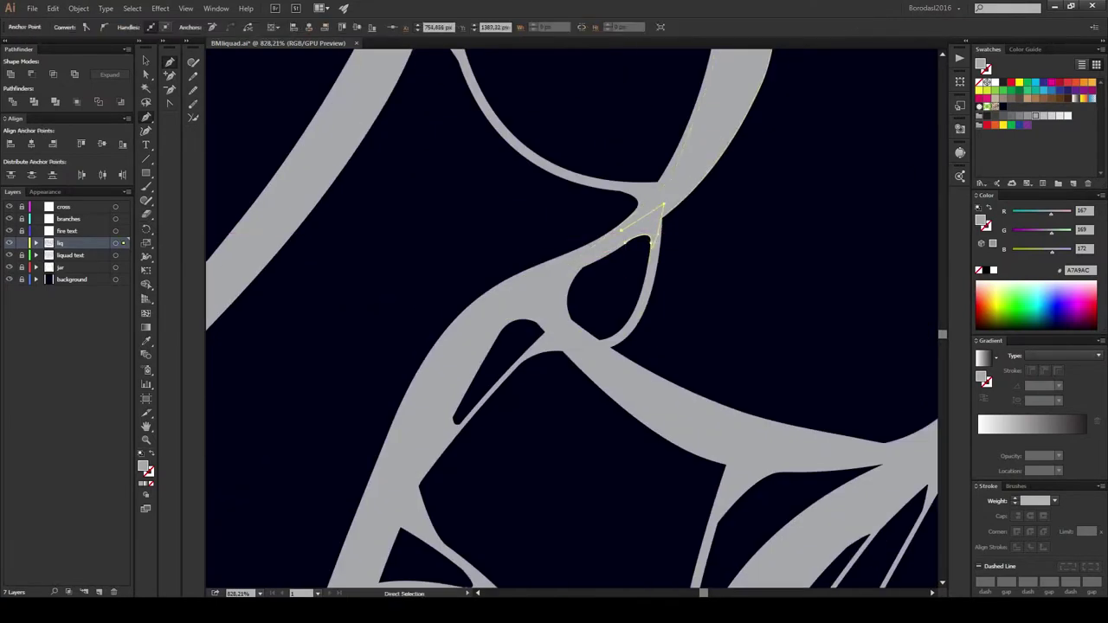
{"action": "scroll", "coordinate": [656, 233], "scroll_direction": "down", "scroll_amount": 3}
{"action": "left_click", "coordinate": [619, 270]}
{"action": "left_click", "coordinate": [549, 221]}
{"action": "key", "text": "ctrl+minus"}
{"action": "key", "text": "ctrl+minus"}
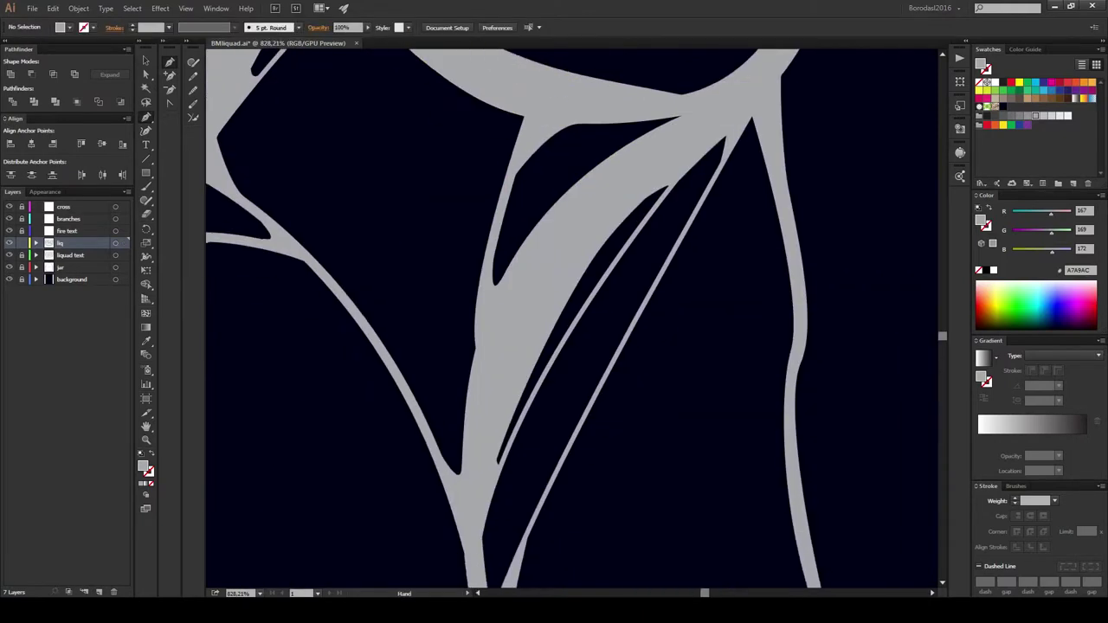
{"action": "scroll", "coordinate": [571, 312], "scroll_direction": "down", "scroll_amount": 3}
{"action": "key", "text": "ctrl+minus"}
{"action": "key", "text": "ctrl+minus"}
Step: Draw a closed junction fill with a curved closing edge along the branch
{"action": "scroll", "coordinate": [502, 286], "scroll_direction": "up", "scroll_amount": 3}
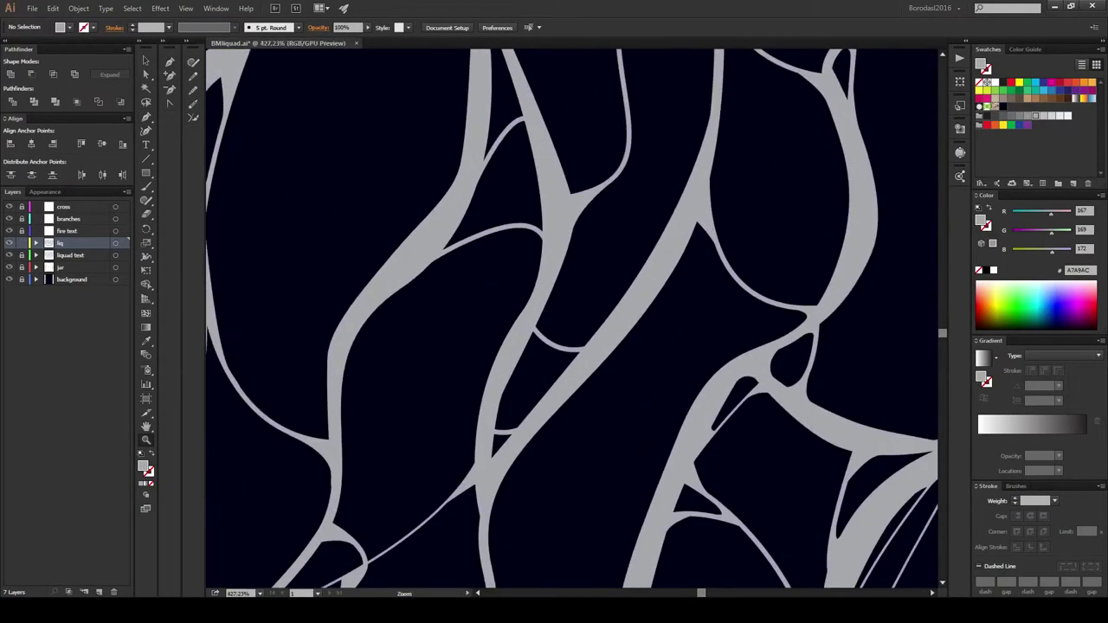
{"action": "scroll", "coordinate": [502, 285], "scroll_direction": "up", "scroll_amount": 3}
{"action": "left_click", "coordinate": [511, 328]}
{"action": "left_click", "coordinate": [492, 322]}
{"action": "left_click", "coordinate": [472, 288]}
{"action": "mouse_move", "coordinate": [502, 249]}
{"action": "left_mouse_down"}
{"action": "mouse_move", "coordinate": [516, 327]}
{"action": "mouse_move", "coordinate": [560, 337]}
{"action": "mouse_move", "coordinate": [637, 245]}
{"action": "left_mouse_up"}
{"action": "left_click", "coordinate": [482, 353]}
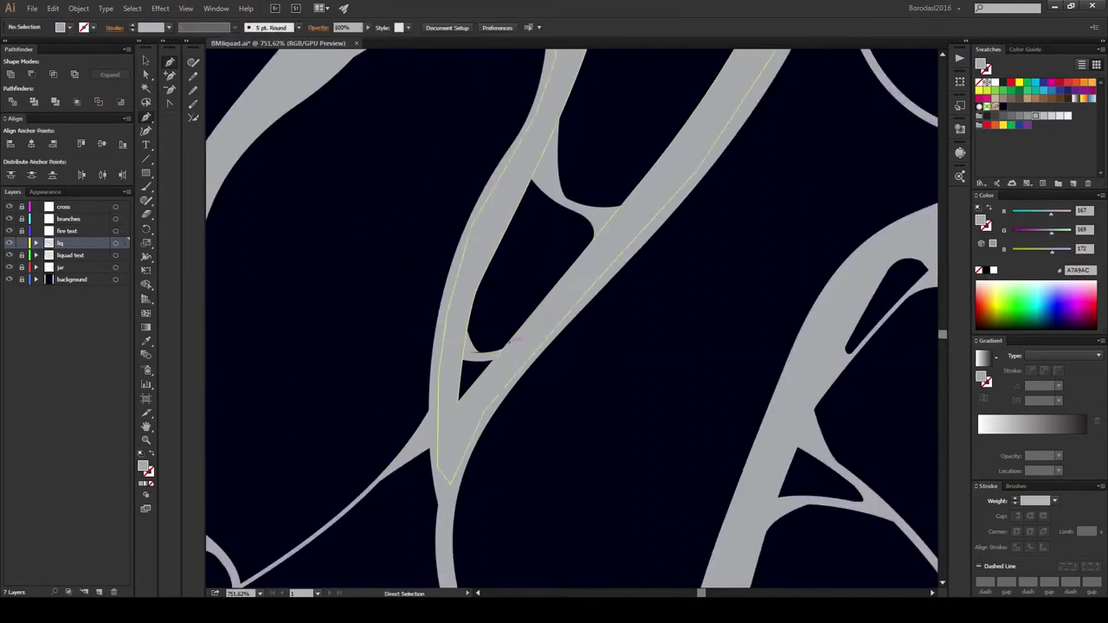
Step: Add a short curved fillet at the lower gap and close a fill at the right junction
{"action": "left_click", "coordinate": [460, 378]}
{"action": "left_click", "coordinate": [494, 376]}
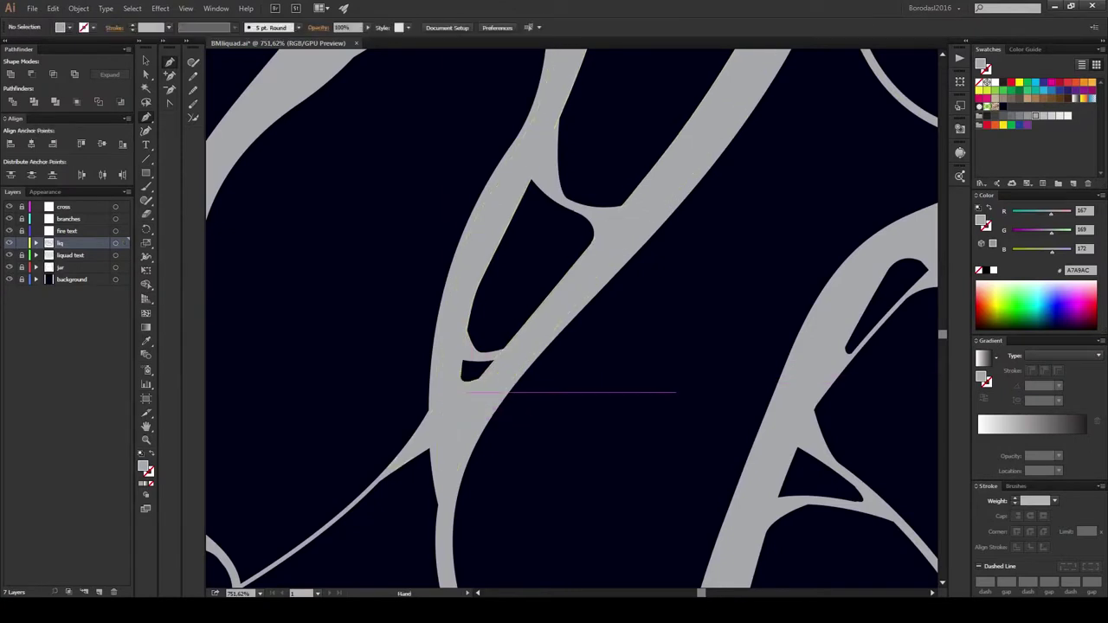
{"action": "scroll", "coordinate": [494, 375], "scroll_direction": "up", "scroll_amount": 5}
{"action": "left_click_drag", "start_coordinate": [489, 374], "coordinate": [484, 378]}
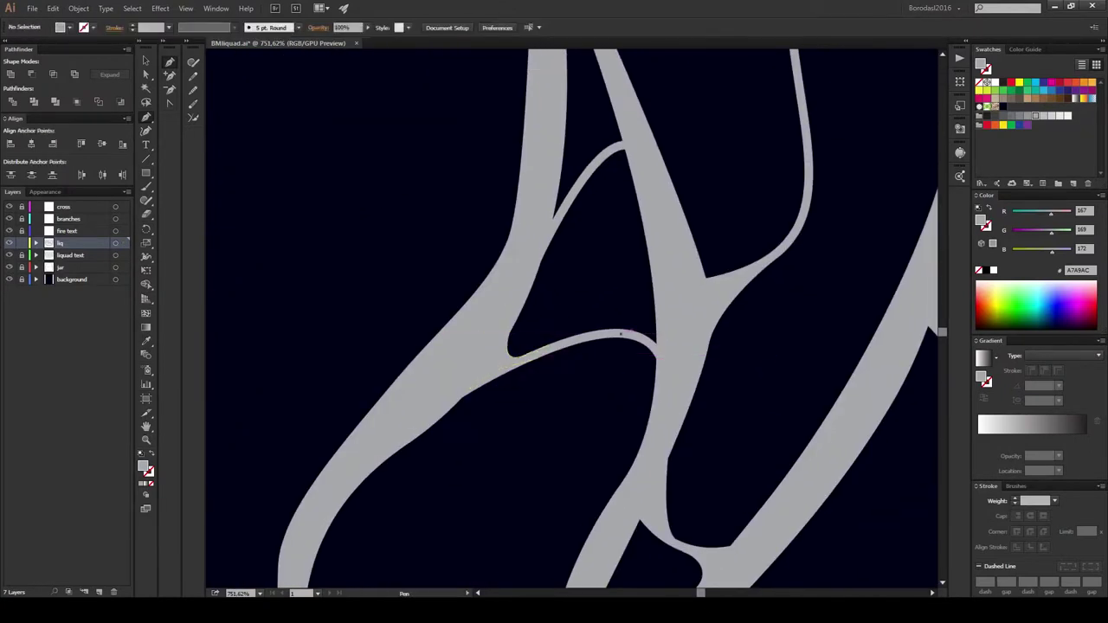
{"action": "left_click", "coordinate": [653, 394]}
{"action": "left_click", "coordinate": [638, 327]}
Step: Add a curved fillet at the inner left branch junction
{"action": "scroll", "coordinate": [572, 320], "scroll_direction": "up", "scroll_amount": 3}
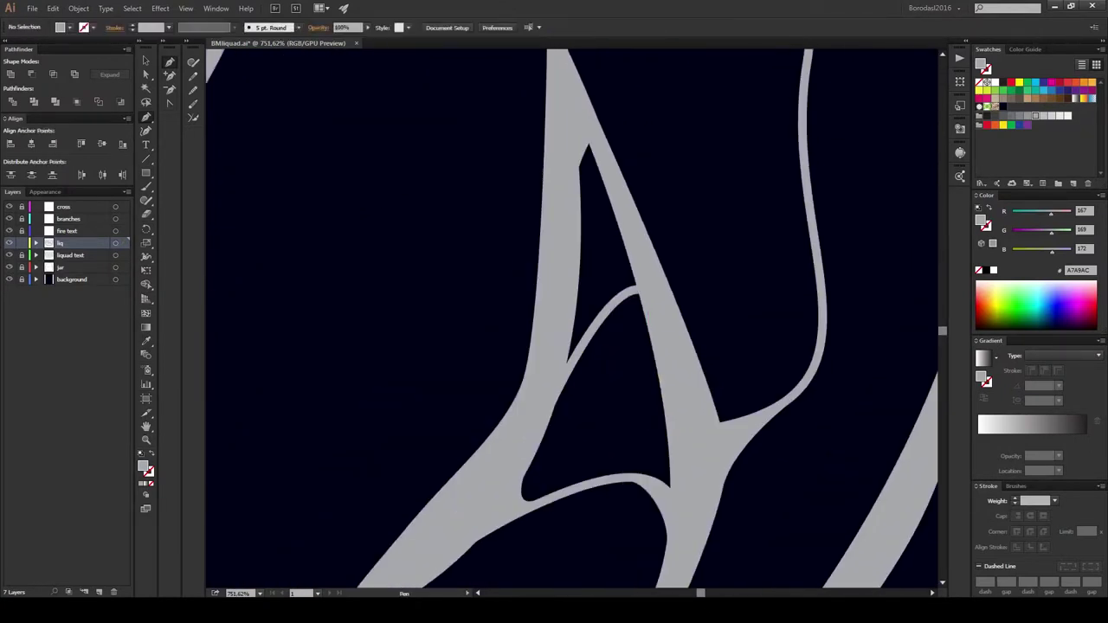
{"action": "left_click_drag", "start_coordinate": [604, 322], "coordinate": [589, 299]}
{"action": "left_click", "coordinate": [638, 291]}
{"action": "scroll", "coordinate": [571, 320], "scroll_direction": "up", "scroll_amount": 5}
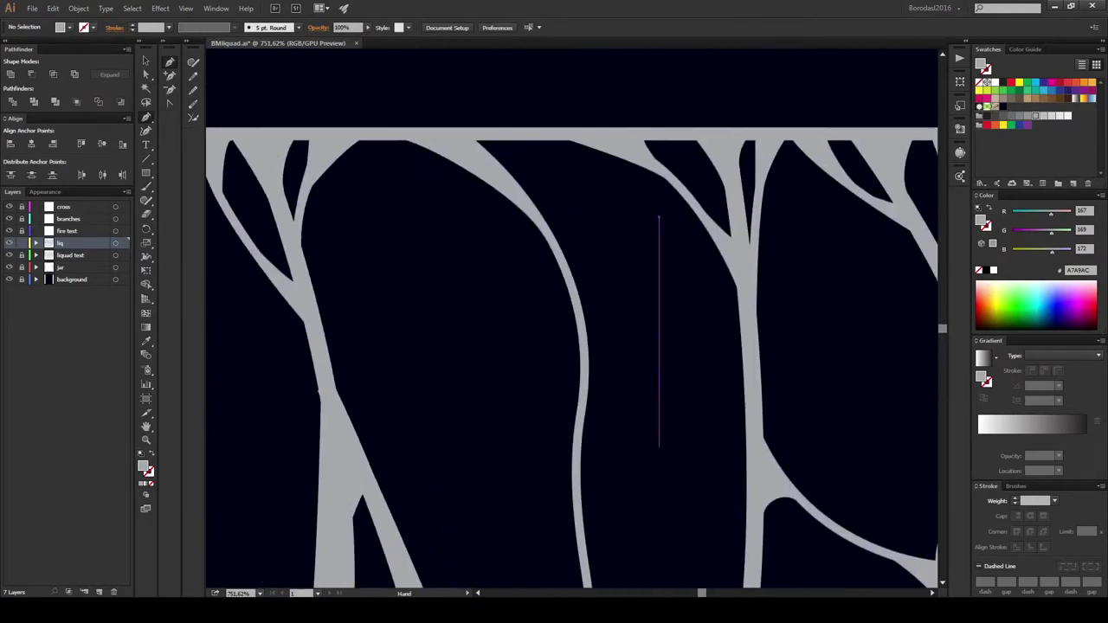
{"action": "scroll", "coordinate": [572, 321], "scroll_direction": "down", "scroll_amount": 3}
{"action": "scroll", "coordinate": [571, 321], "scroll_direction": "up", "scroll_amount": 3}
Step: Fill the narrow fork where a thin strand joins with a curved fillet
{"action": "key", "text": "a"}
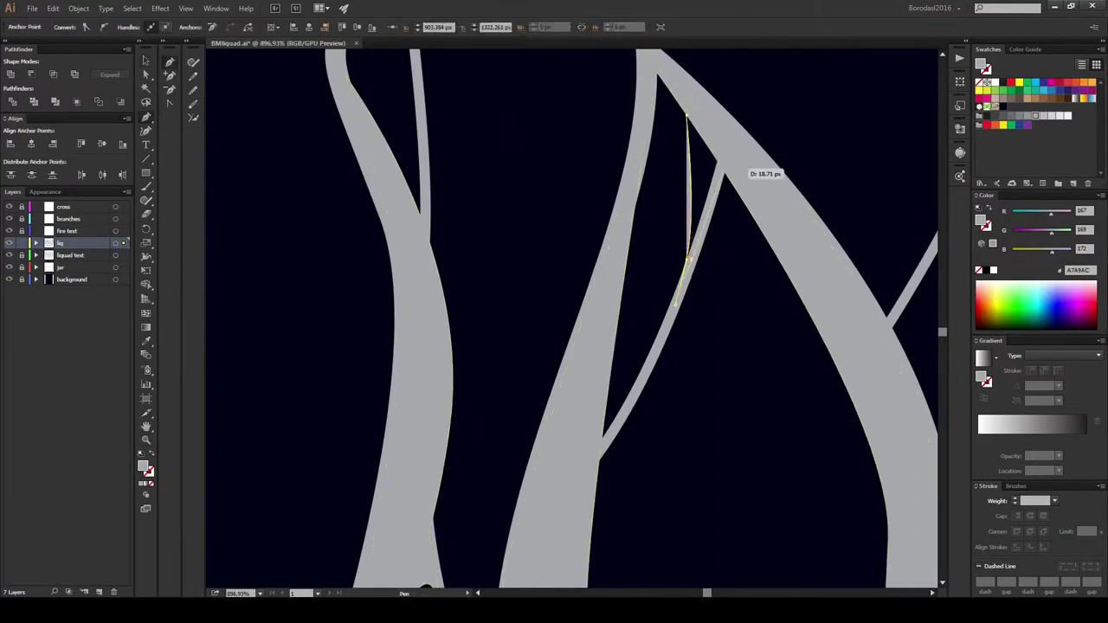
{"action": "scroll", "coordinate": [718, 217], "scroll_direction": "down", "scroll_amount": 3}
{"action": "left_click", "coordinate": [630, 202]}
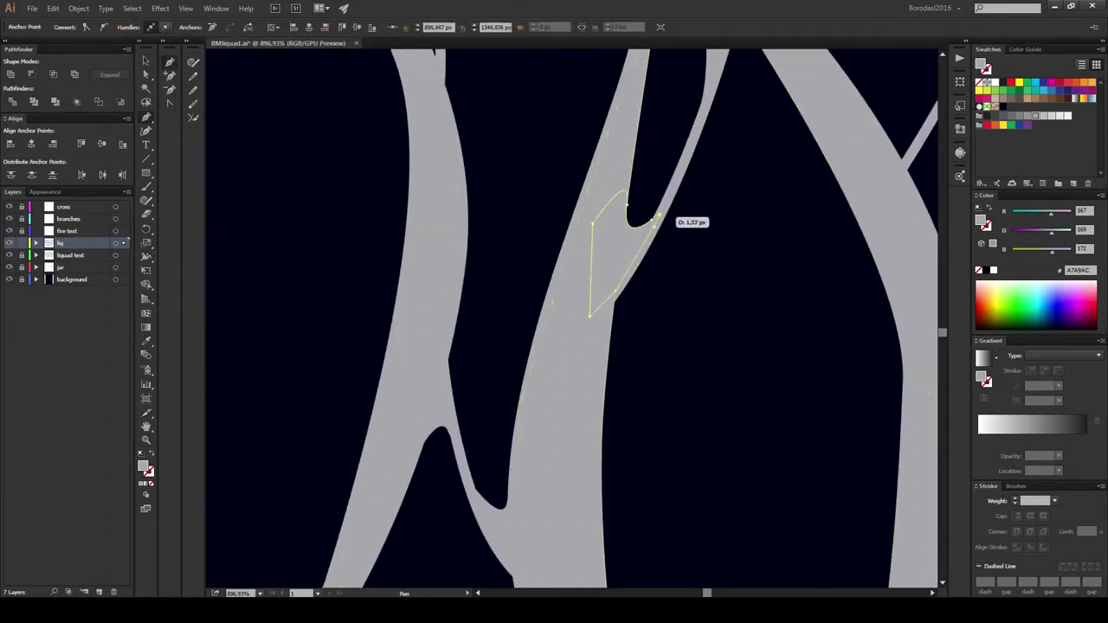
{"action": "scroll", "coordinate": [670, 214], "scroll_direction": "up", "scroll_amount": 3}
{"action": "mouse_move", "coordinate": [662, 288]}
{"action": "left_mouse_down"}
{"action": "mouse_move", "coordinate": [602, 329]}
{"action": "mouse_move", "coordinate": [613, 367]}
{"action": "mouse_move", "coordinate": [630, 352]}
{"action": "mouse_move", "coordinate": [651, 356]}
{"action": "left_mouse_up"}
{"action": "scroll", "coordinate": [618, 350], "scroll_direction": "down", "scroll_amount": 3}
{"action": "scroll", "coordinate": [618, 350], "scroll_direction": "down", "scroll_amount": 3}
{"action": "scroll", "coordinate": [629, 353], "scroll_direction": "up", "scroll_amount": 5}
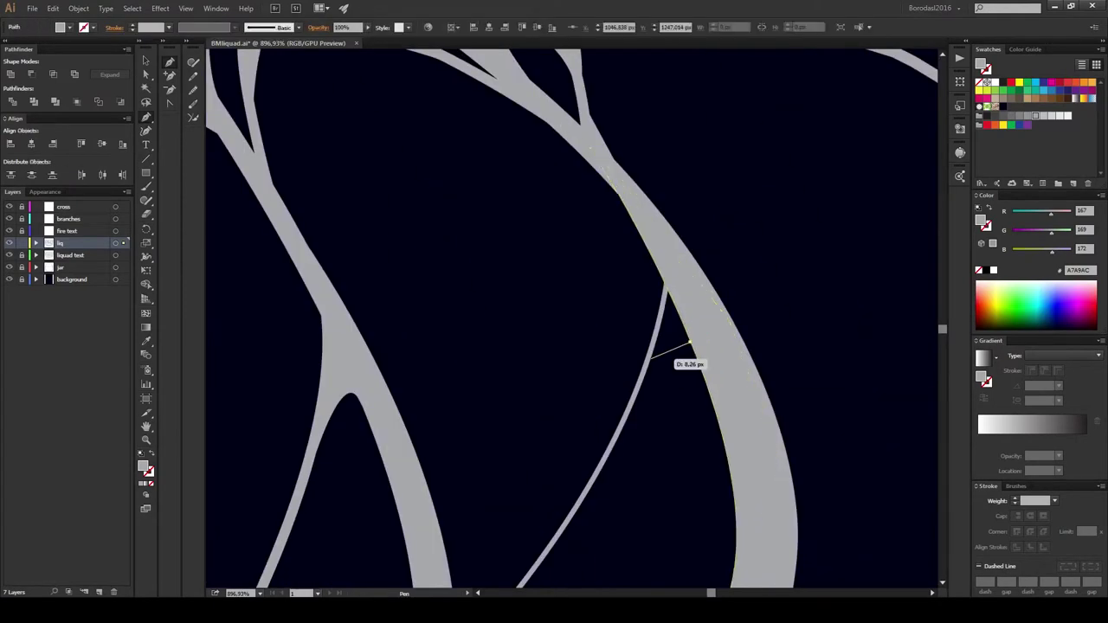
{"action": "scroll", "coordinate": [663, 332], "scroll_direction": "up", "scroll_amount": 5}
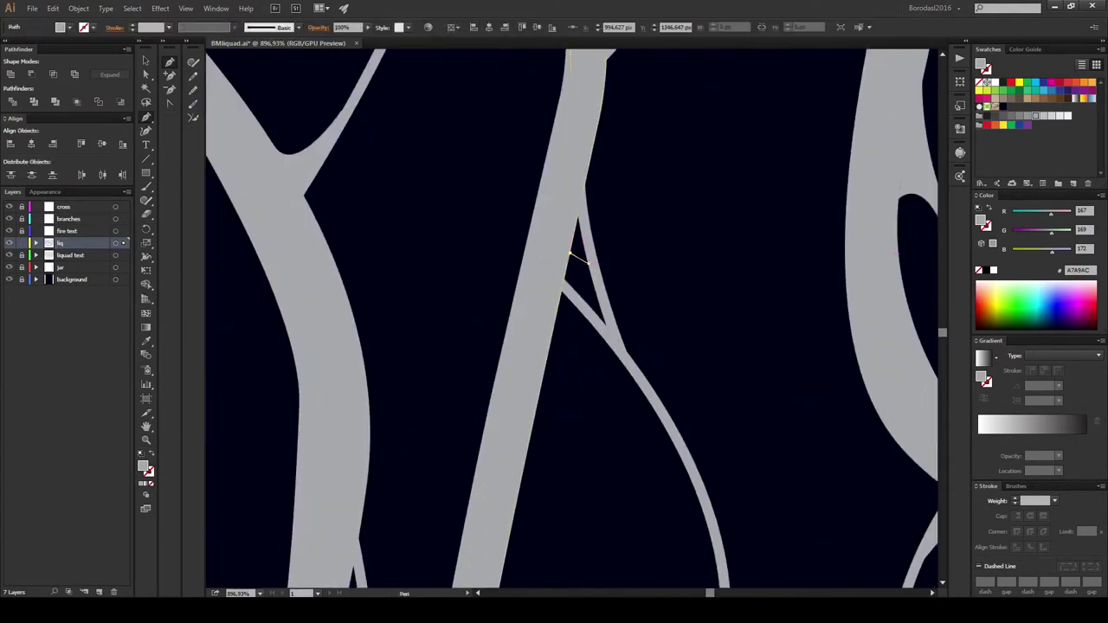
{"action": "left_click", "coordinate": [531, 371]}
{"action": "scroll", "coordinate": [571, 320], "scroll_direction": "up", "scroll_amount": 5}
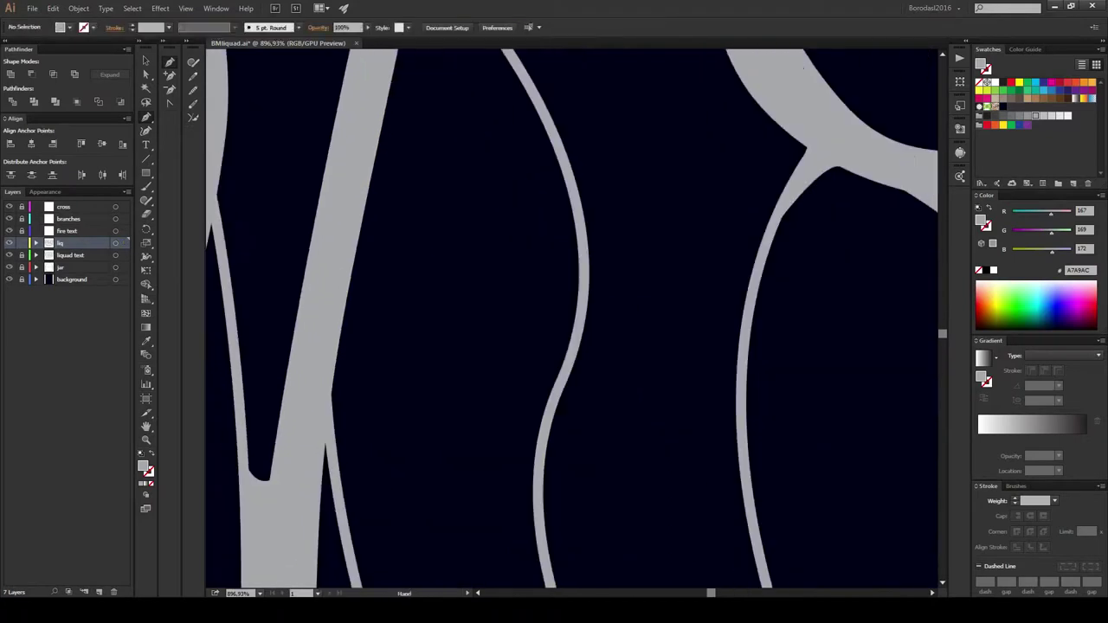
{"action": "scroll", "coordinate": [648, 421], "scroll_direction": "down", "scroll_amount": 5}
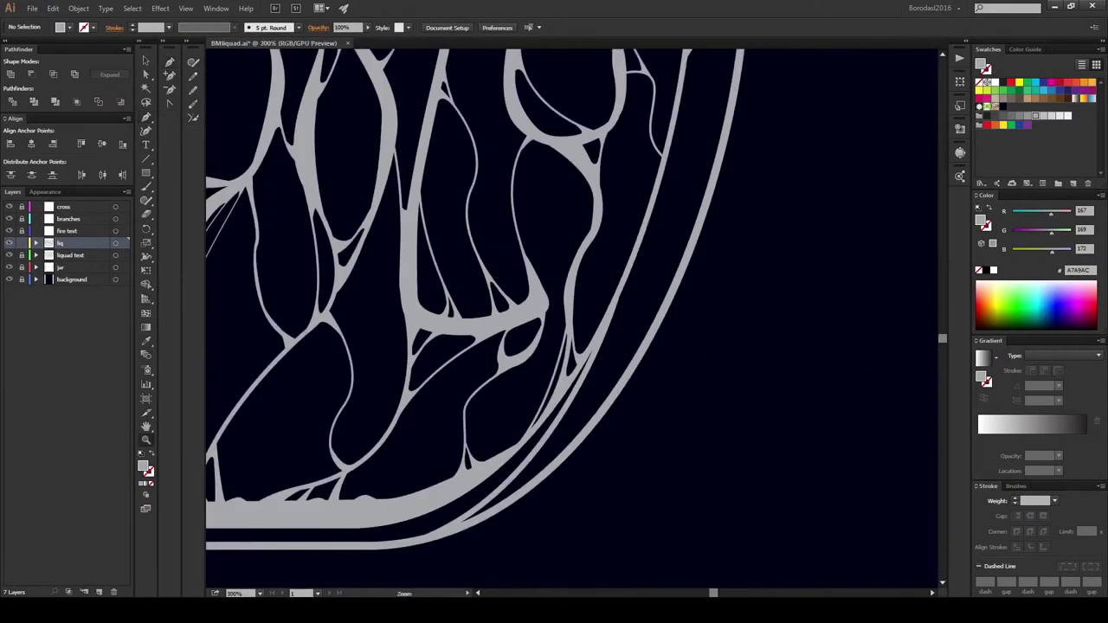
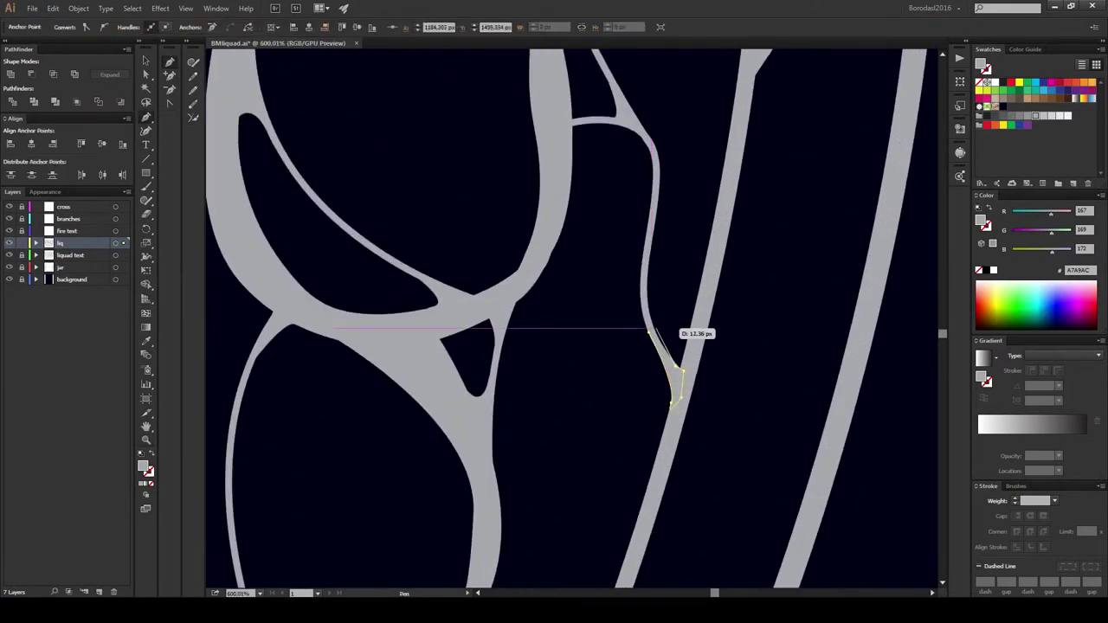
Step: Place the final anchor of the liquid-pattern branch, end the path, and zoom back out
{"action": "scroll", "coordinate": [681, 323], "scroll_direction": "up", "scroll_amount": 3}
{"action": "left_click", "coordinate": [642, 286]}
{"action": "key", "text": "Escape"}
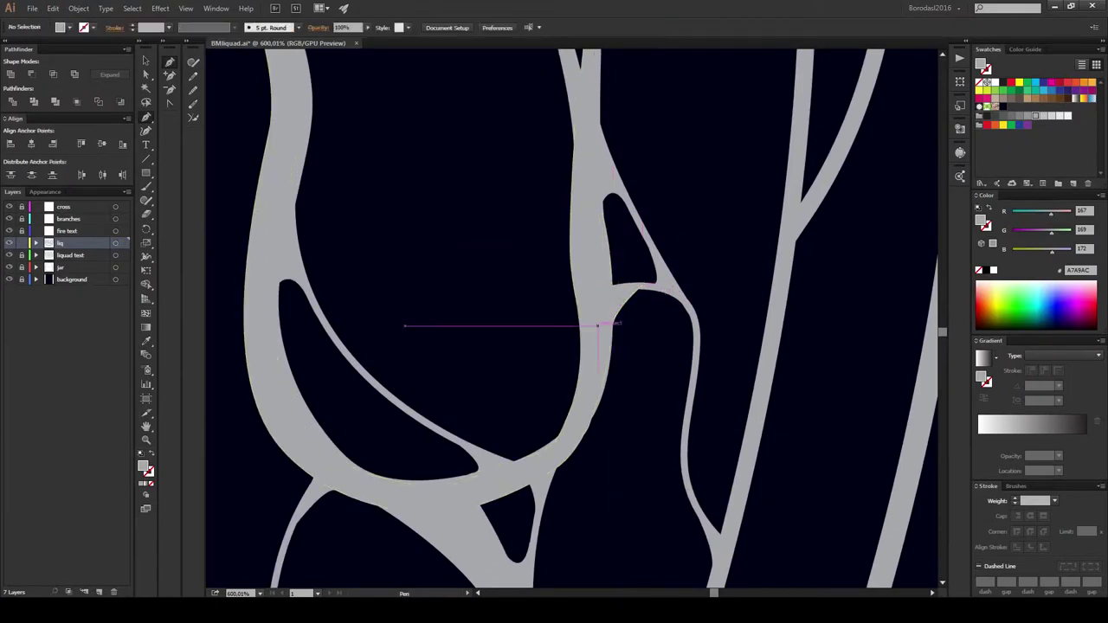
{"action": "scroll", "coordinate": [606, 322], "scroll_direction": "down", "scroll_amount": 3}
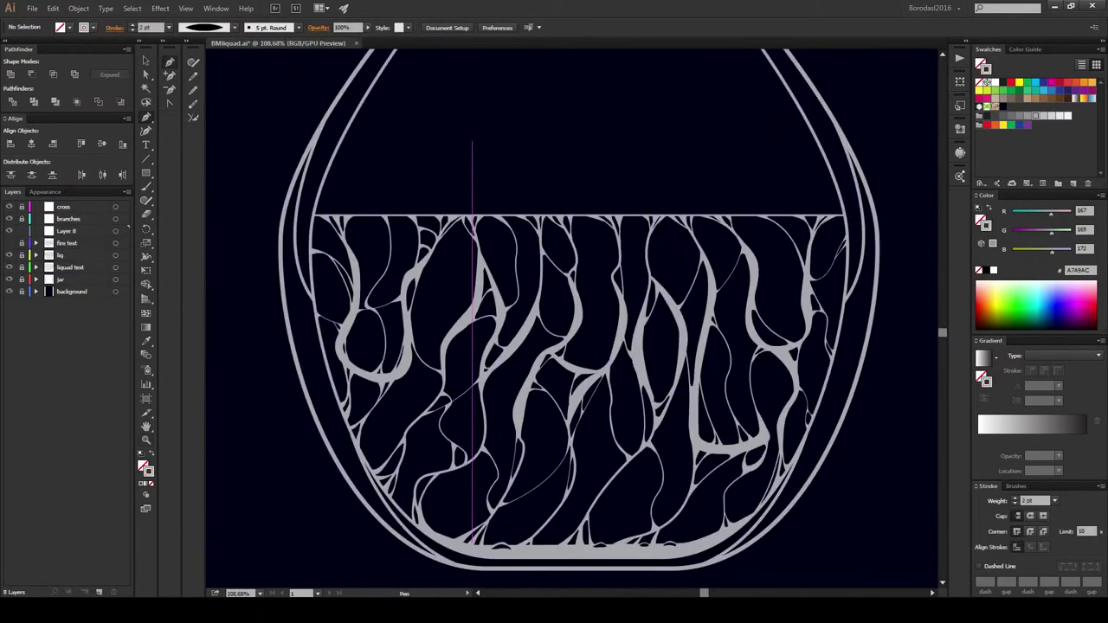
Step: Draw the first wavy vapour line above the jar's neck with the Pen tool
{"action": "scroll", "coordinate": [571, 320], "scroll_direction": "up", "scroll_amount": 2}
{"action": "scroll", "coordinate": [572, 320], "scroll_direction": "up", "scroll_amount": 5}
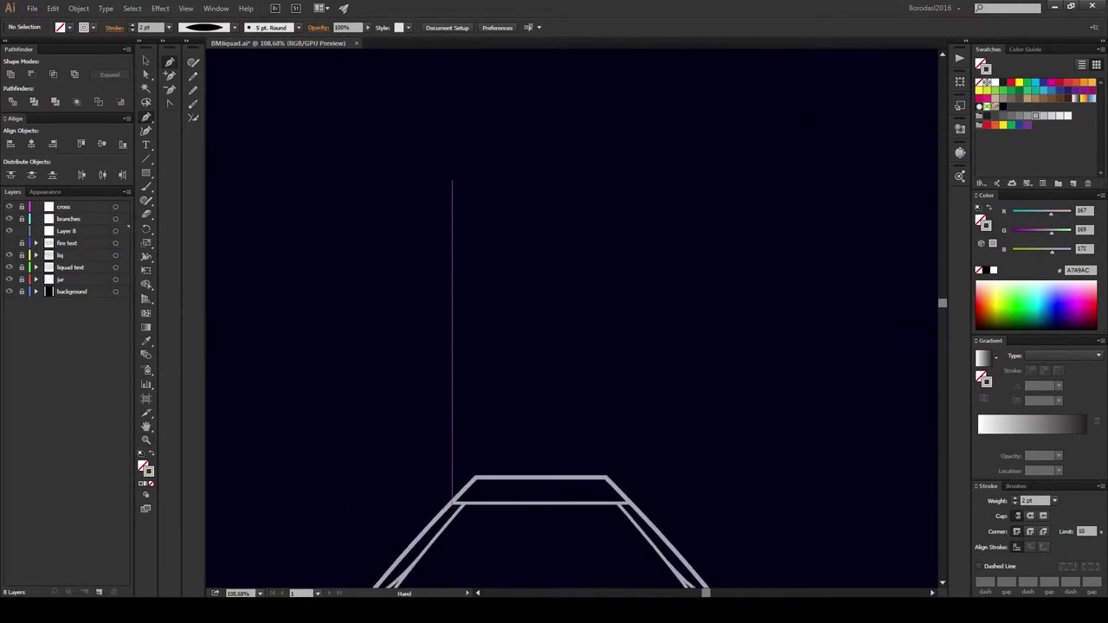
{"action": "scroll", "coordinate": [571, 320], "scroll_direction": "up", "scroll_amount": 1}
{"action": "left_click_drag", "start_coordinate": [398, 277], "coordinate": [358, 346]}
{"action": "scroll", "coordinate": [571, 321], "scroll_direction": "left", "scroll_amount": 3}
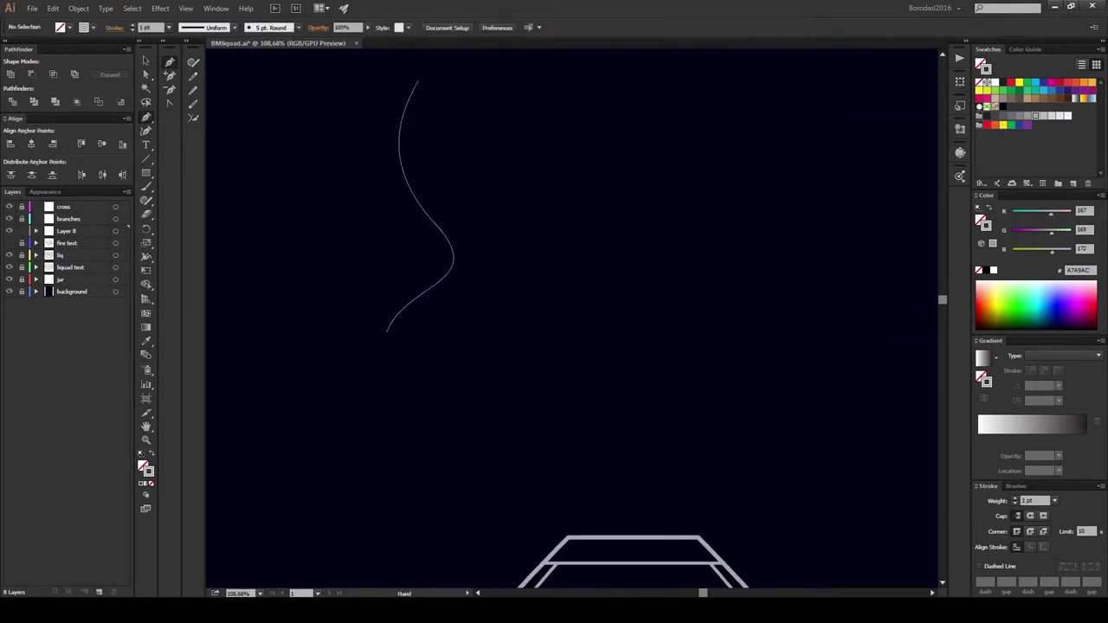
{"action": "scroll", "coordinate": [571, 320], "scroll_direction": "down", "scroll_amount": 2}
{"action": "left_click_drag", "start_coordinate": [459, 357], "coordinate": [478, 374]}
{"action": "key", "text": "ctrl+z"}
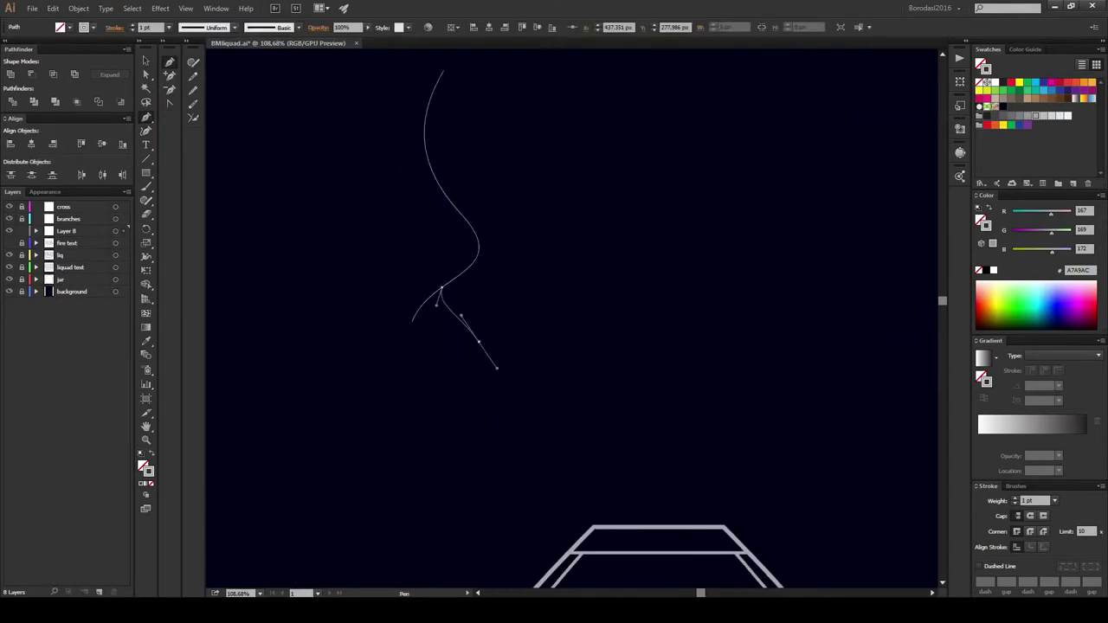
{"action": "left_click_drag", "start_coordinate": [364, 438], "coordinate": [328, 512]}
{"action": "key", "text": "ctrl+shift+a"}
Step: Reshape the line's upper curve and extend a second wavy line downward
{"action": "scroll", "coordinate": [571, 320], "scroll_direction": "up", "scroll_amount": 2}
{"action": "left_click_drag", "start_coordinate": [384, 177], "coordinate": [431, 307]}
{"action": "scroll", "coordinate": [571, 347], "scroll_direction": "down", "scroll_amount": 2}
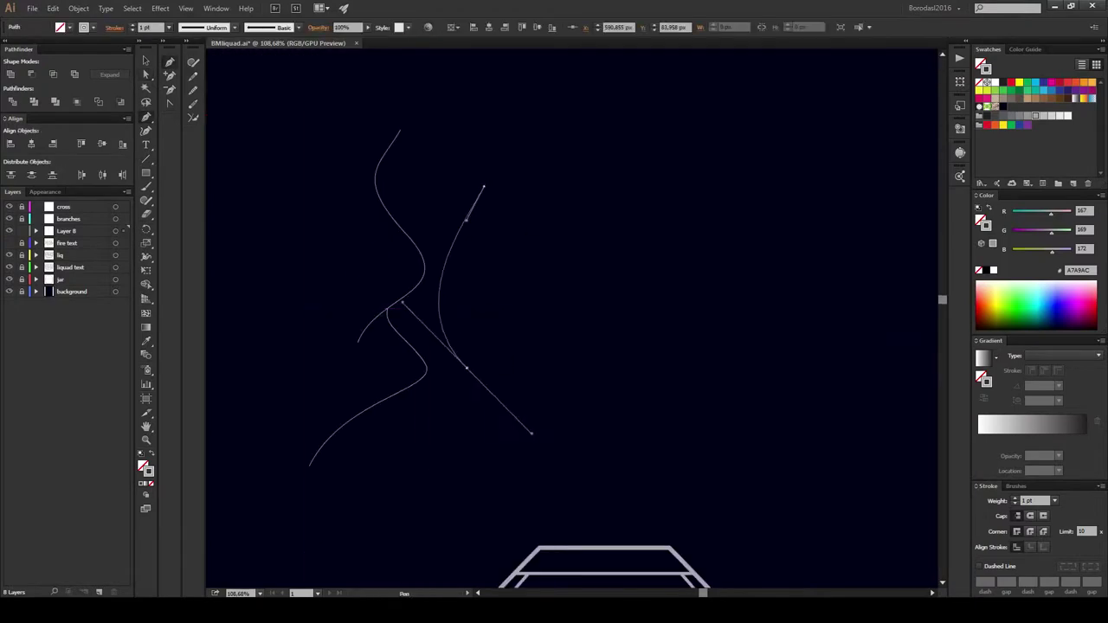
{"action": "left_click", "coordinate": [381, 524]}
{"action": "key", "text": "ctrl+shift+a"}
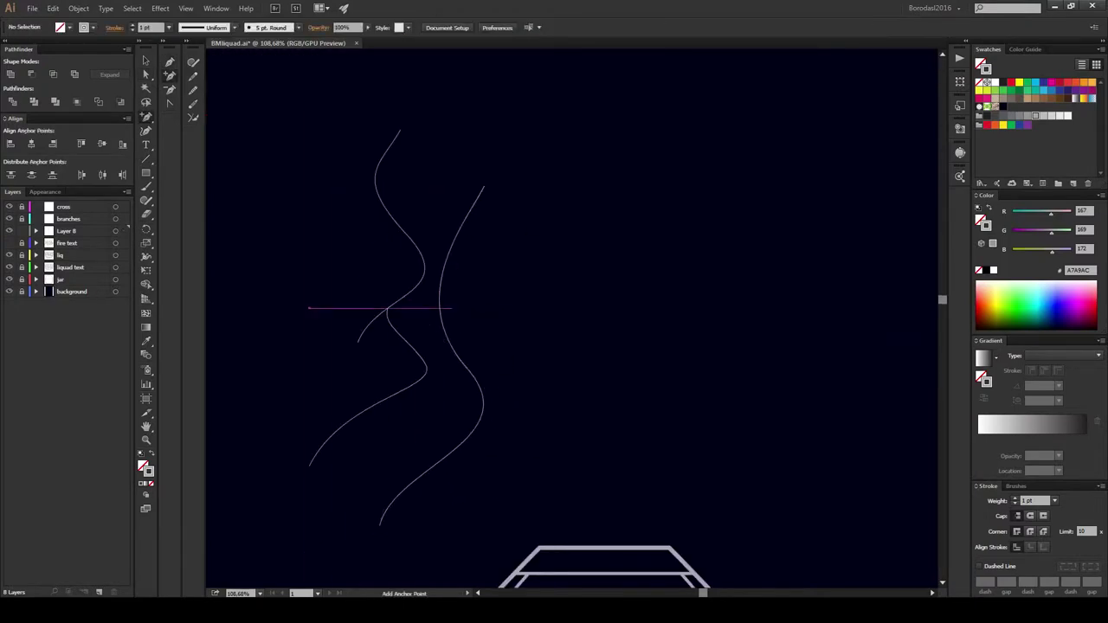
Step: Scale the right wavy curve slightly smaller
{"action": "left_click", "coordinate": [440, 308], "text": "ctrl"}
{"action": "key", "text": "ctrl+shift+a"}
{"action": "key", "text": "v"}
{"action": "left_click", "coordinate": [441, 307]}
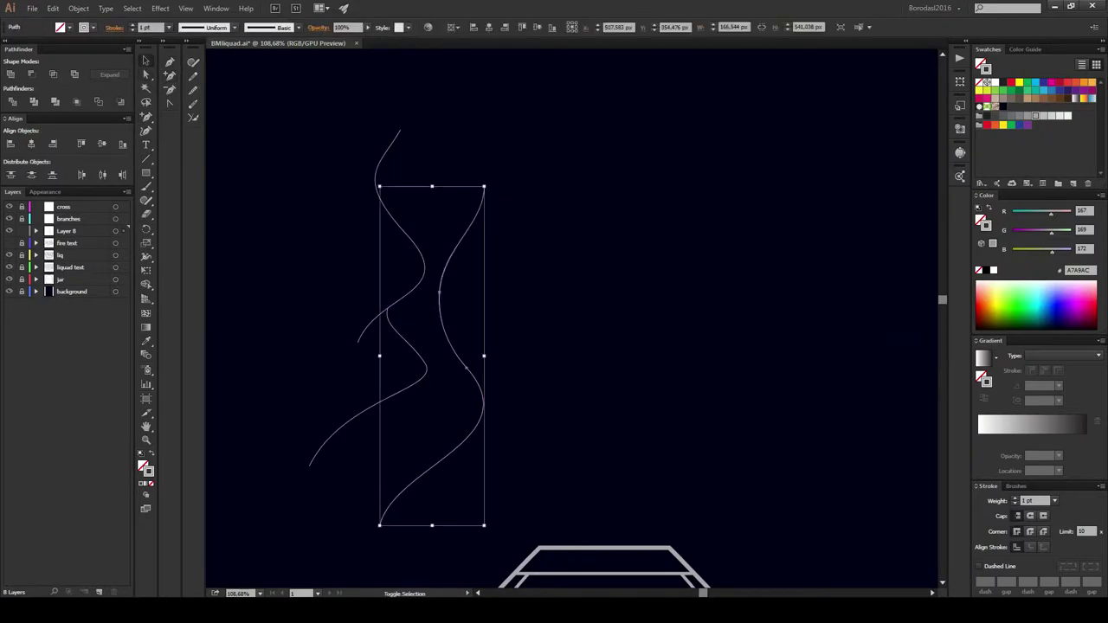
{"action": "left_click_drag", "start_coordinate": [487, 185], "coordinate": [475, 204]}
{"action": "key", "text": "ctrl+shift+a"}
Step: Duplicate the left wavy curve and place the copy beside the others
{"action": "left_click", "coordinate": [424, 260]}
{"action": "key", "text": "ctrl+c"}
{"action": "key", "text": "ctrl+v"}
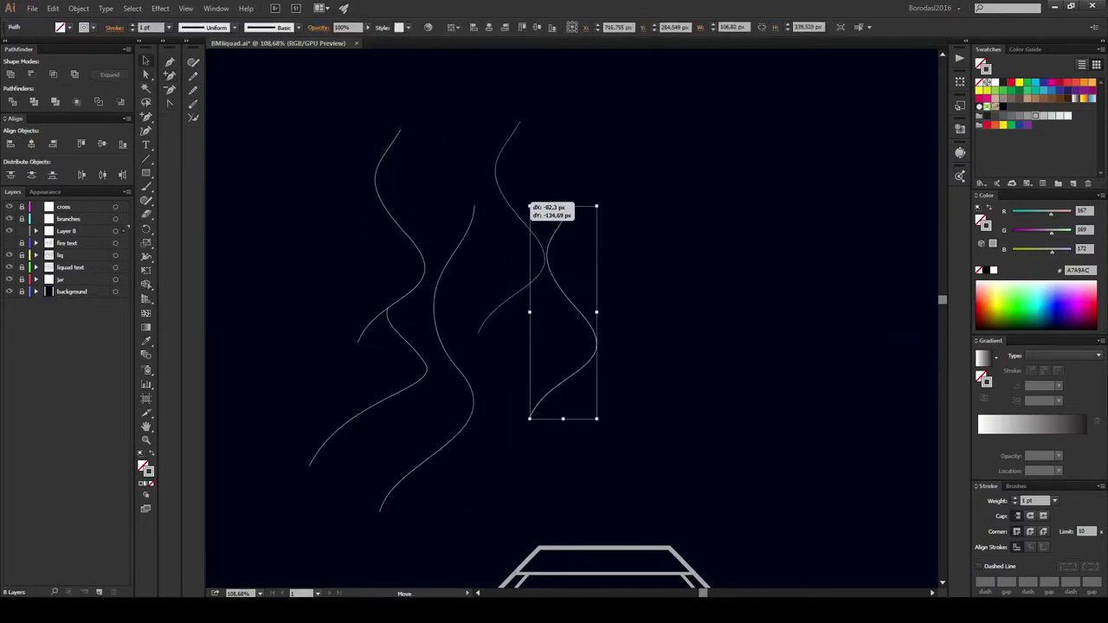
{"action": "left_click_drag", "start_coordinate": [562, 311], "coordinate": [515, 236]}
{"action": "key", "text": "ctrl+shift+a"}
{"action": "scroll", "coordinate": [571, 316], "scroll_direction": "down", "scroll_amount": 2}
Step: Draw another wavy vapour line with four anchors, bending its last curve
{"action": "key", "text": "p"}
{"action": "left_click", "coordinate": [502, 247]}
{"action": "left_click", "coordinate": [546, 327]}
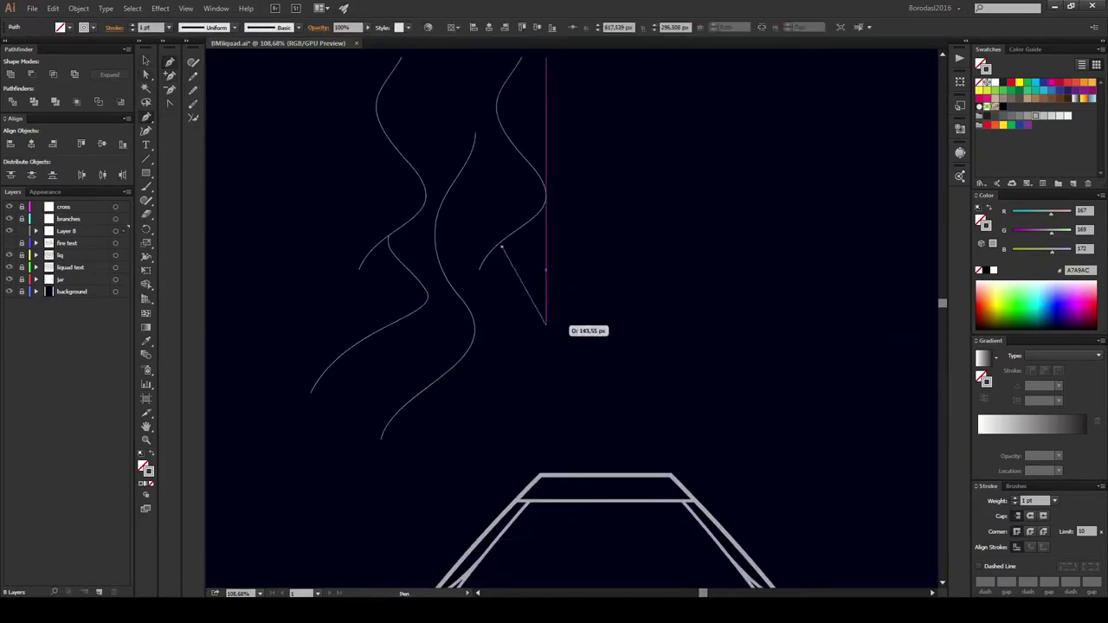
{"action": "left_click", "coordinate": [542, 372]}
{"action": "left_click_drag", "start_coordinate": [584, 440], "coordinate": [641, 454]}
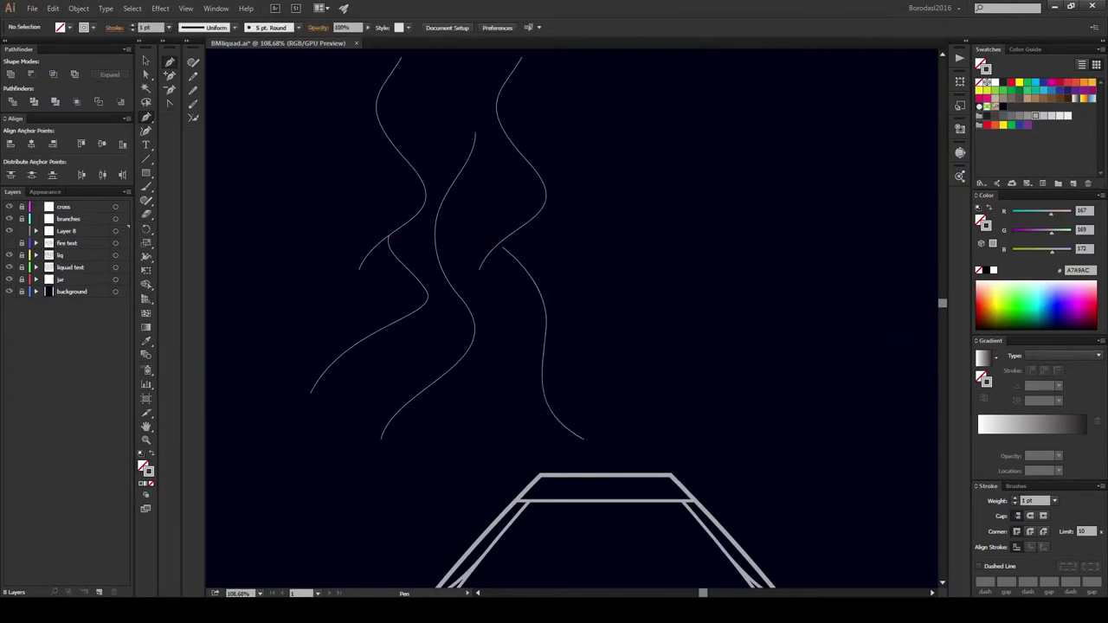
Step: Move the newest wavy curve right and down
{"action": "key", "text": "v"}
{"action": "left_click", "coordinate": [508, 235]}
{"action": "left_click_drag", "start_coordinate": [507, 234], "coordinate": [542, 286]}
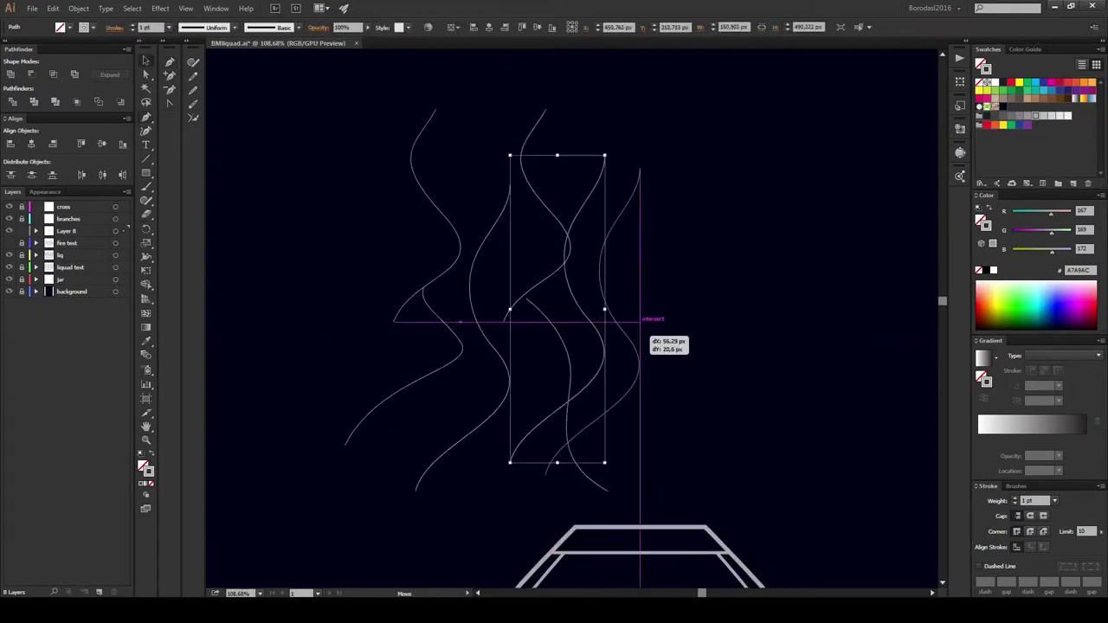
{"action": "left_click_drag", "start_coordinate": [593, 314], "coordinate": [615, 345]}
{"action": "key", "text": "ctrl+shift+a"}
Step: Pull the right curve's bottom end down and to the left
{"action": "left_click", "coordinate": [533, 493]}
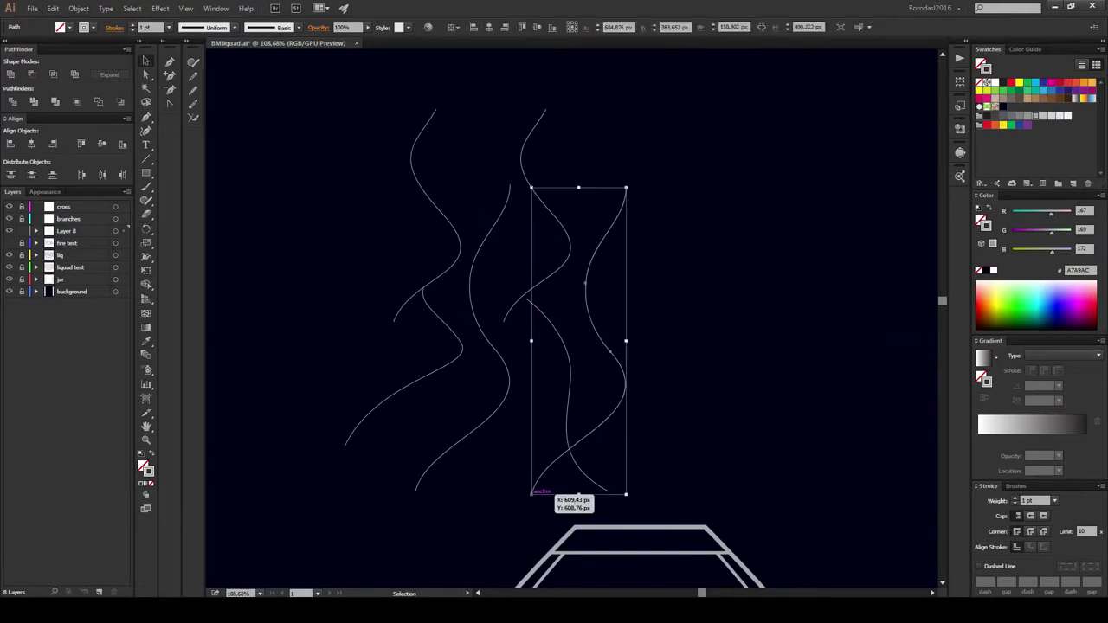
{"action": "left_click_drag", "start_coordinate": [531, 494], "coordinate": [496, 522]}
{"action": "key", "text": "ctrl+shift+a"}
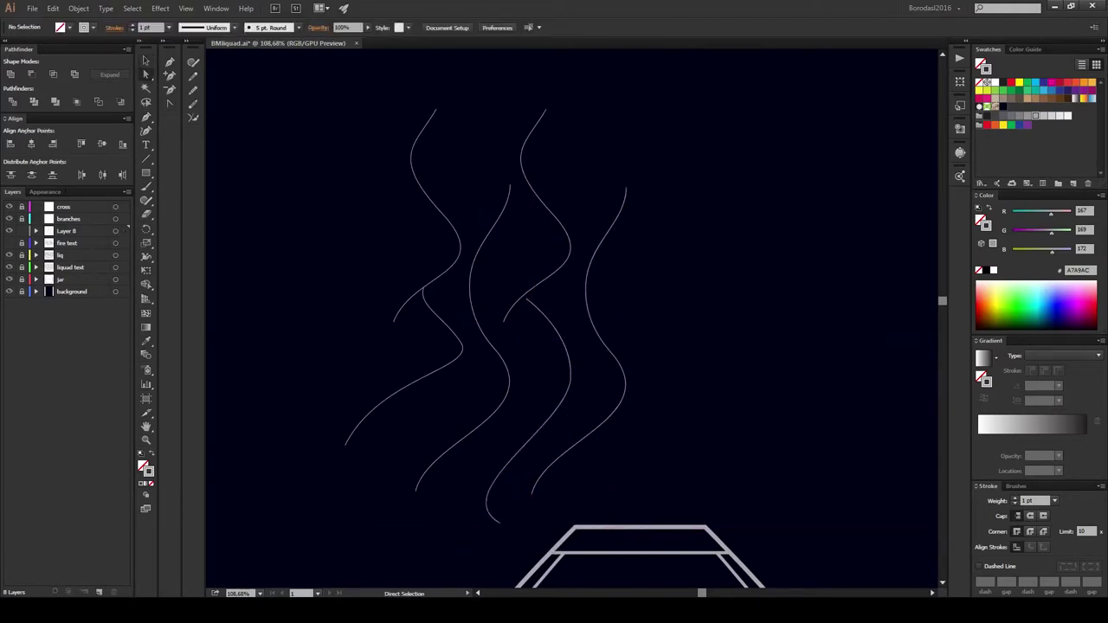
{"action": "left_click", "coordinate": [498, 522]}
{"action": "key", "text": "ctrl+shift+a"}
{"action": "key", "text": "p"}
{"action": "scroll", "coordinate": [571, 320], "scroll_direction": "up", "scroll_amount": 2}
{"action": "scroll", "coordinate": [572, 321], "scroll_direction": "right", "scroll_amount": 3}
Step: Draw a new wavy line starting at upper right and running downward
{"action": "left_click_drag", "start_coordinate": [556, 179], "coordinate": [533, 206]}
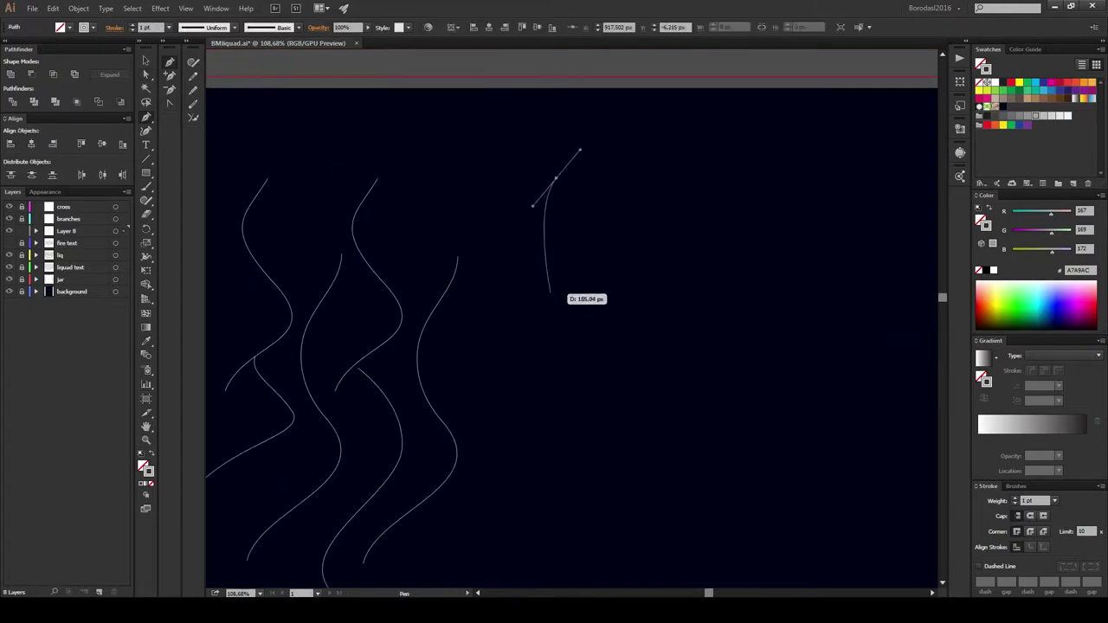
{"action": "left_click_drag", "start_coordinate": [550, 295], "coordinate": [588, 335]}
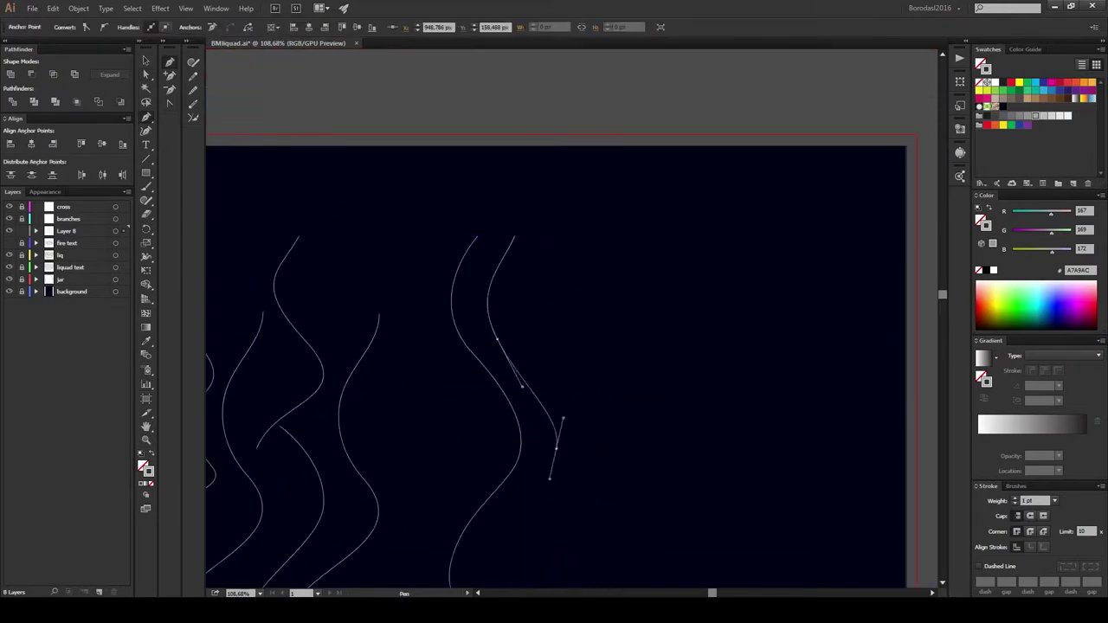
{"action": "left_click_drag", "start_coordinate": [540, 525], "coordinate": [530, 554]}
{"action": "scroll", "coordinate": [530, 554], "scroll_direction": "down", "scroll_amount": 1}
{"action": "key", "text": "ctrl+shift+a"}
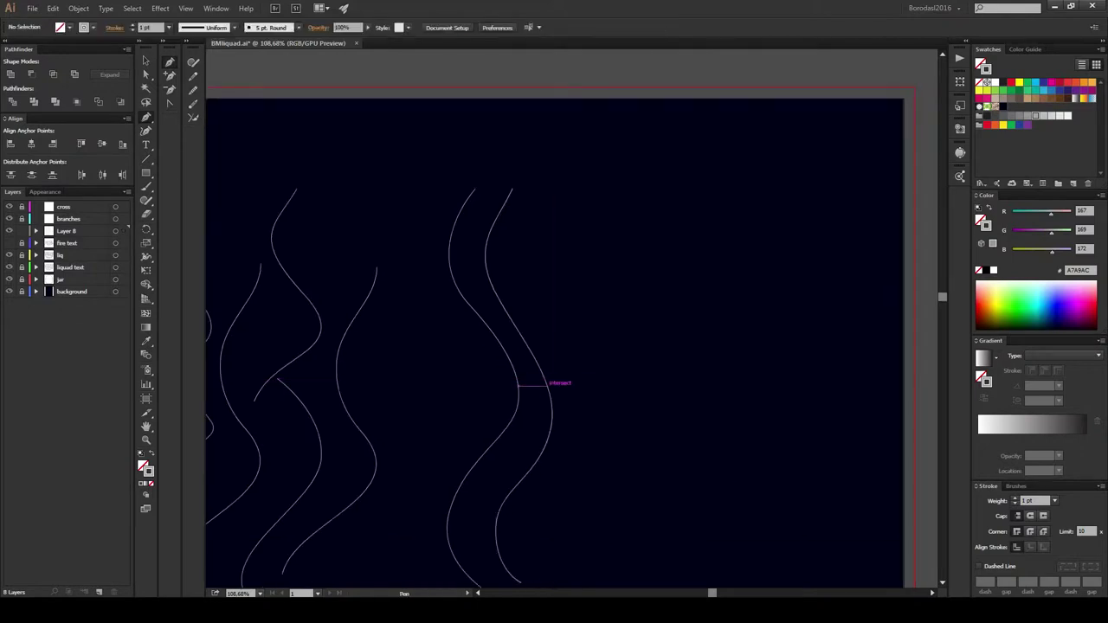
Step: Add a small wisp branching upward from the right line and shift it left and down
{"action": "left_click", "coordinate": [548, 384]}
{"action": "left_click_drag", "start_coordinate": [561, 272], "coordinate": [585, 264]}
{"action": "scroll", "coordinate": [483, 188], "scroll_direction": "up", "scroll_amount": 2}
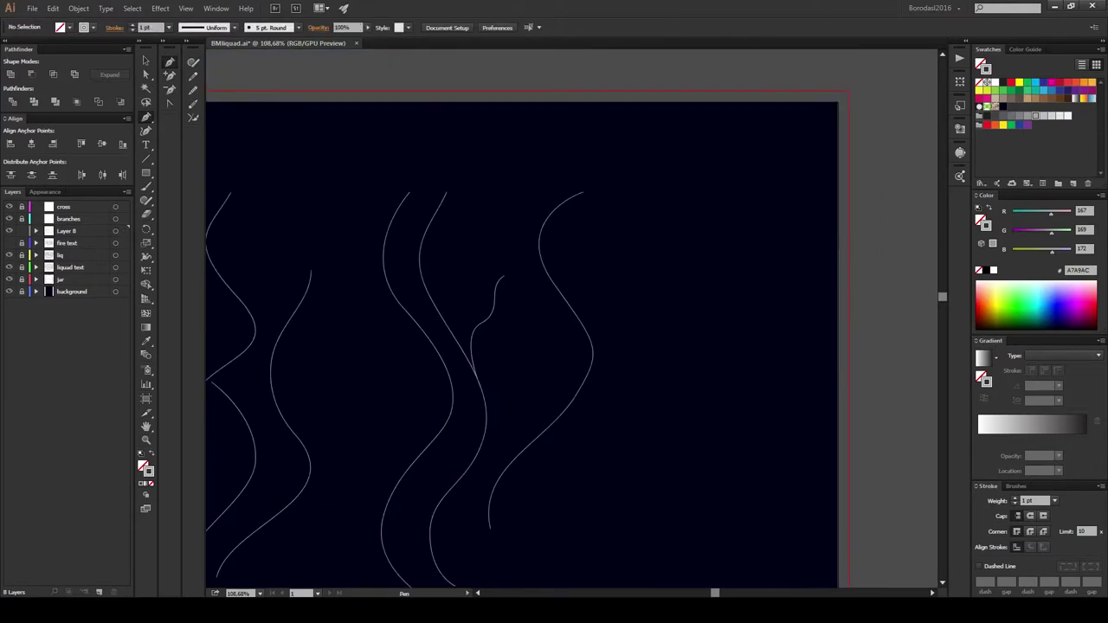
{"action": "key", "text": "v"}
{"action": "left_click", "coordinate": [592, 355]}
{"action": "left_click_drag", "start_coordinate": [592, 355], "coordinate": [575, 378]}
Step: Reshape the top end of the curve with Direct Selection
{"action": "key", "text": "a"}
{"action": "left_click", "coordinate": [535, 307]}
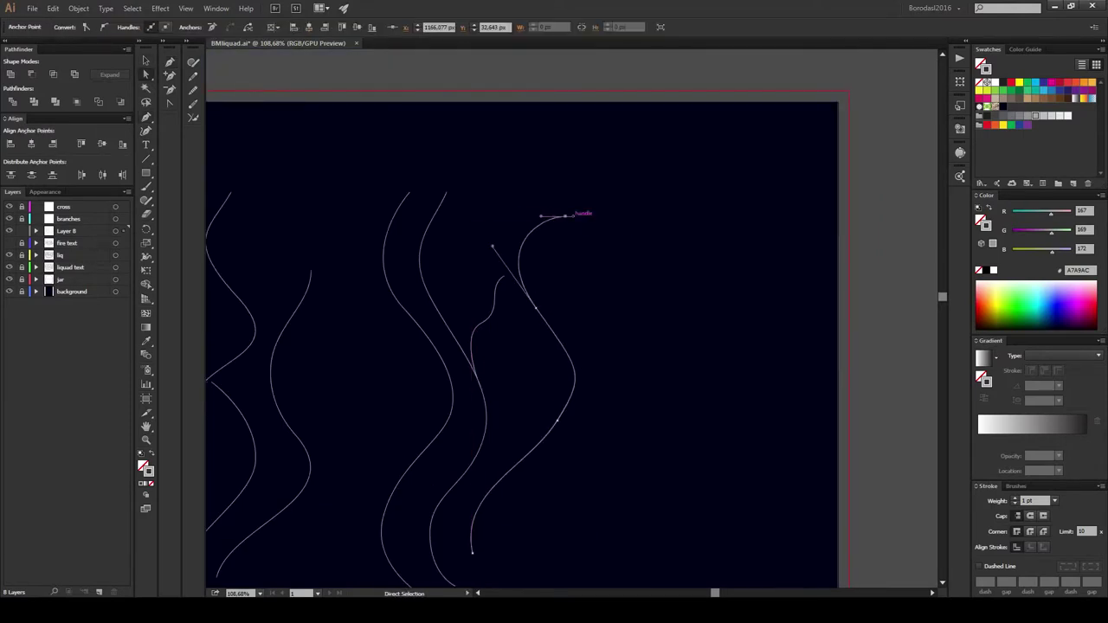
{"action": "left_click_drag", "start_coordinate": [576, 209], "coordinate": [600, 200]}
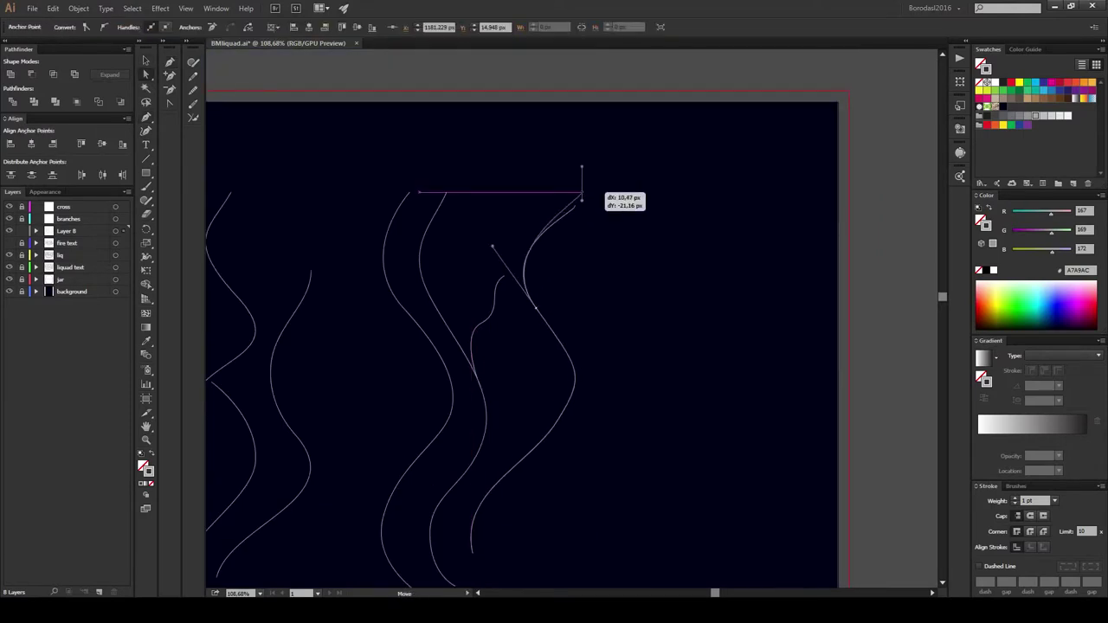
{"action": "key", "text": "ctrl+shift+a"}
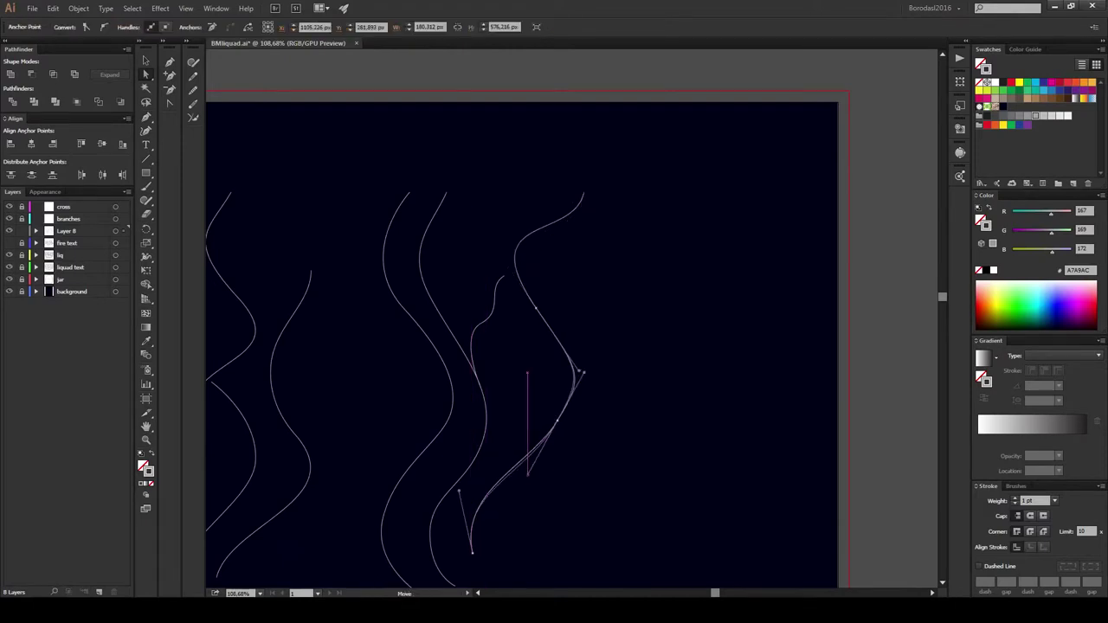
Step: Pull a long handle from the curve's end and draw a sweeping curve at lower right
{"action": "left_click_drag", "start_coordinate": [607, 198], "coordinate": [603, 386]}
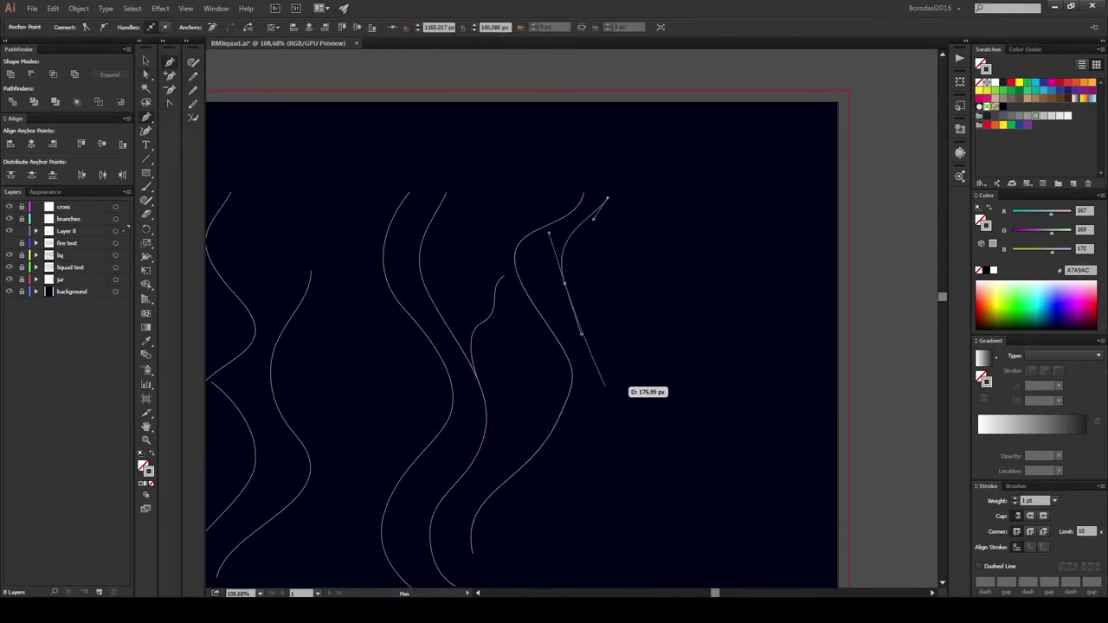
{"action": "key", "text": "ctrl+shift+a"}
{"action": "left_click_drag", "start_coordinate": [636, 443], "coordinate": [693, 445]}
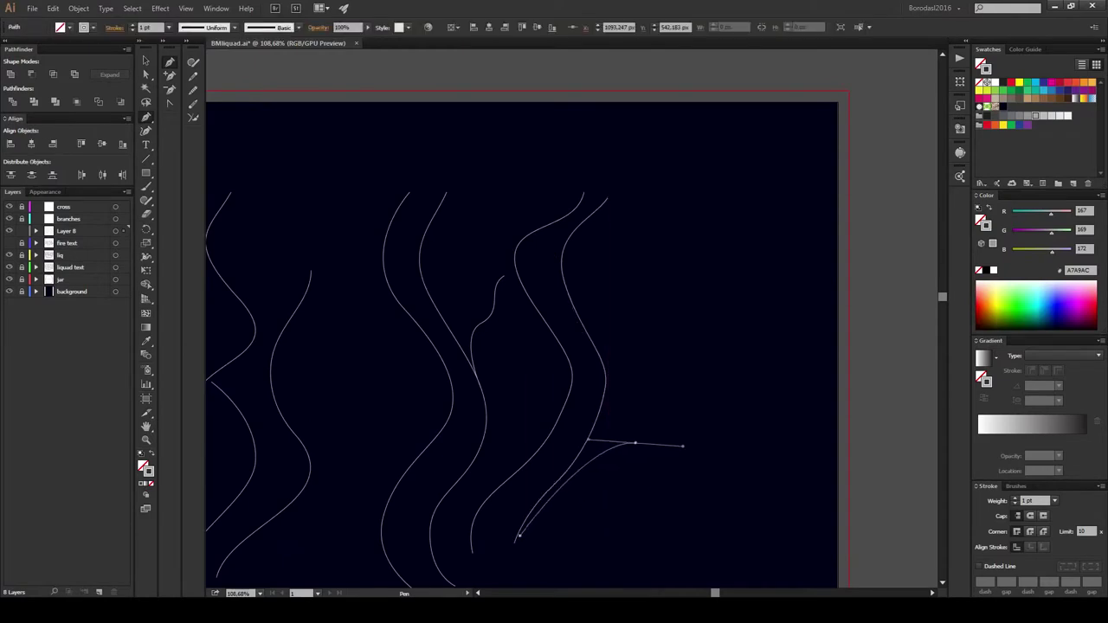
{"action": "left_click", "coordinate": [705, 385]}
{"action": "key", "text": "ctrl+shift+a"}
Step: Select the right-hand vapour paths and shift them left
{"action": "left_click_drag", "start_coordinate": [519, 346], "coordinate": [680, 310]}
{"action": "key", "text": "v"}
{"action": "left_click", "coordinate": [453, 398]}
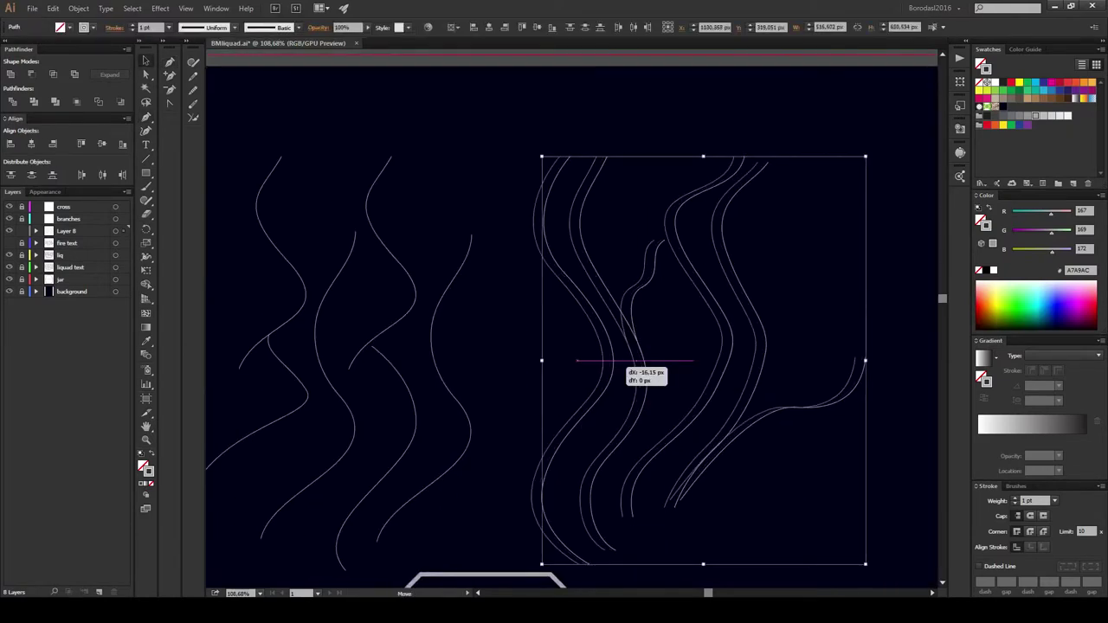
{"action": "mouse_move", "coordinate": [641, 363]}
{"action": "left_mouse_down"}
{"action": "mouse_move", "coordinate": [606, 363]}
{"action": "mouse_move", "coordinate": [664, 340]}
{"action": "left_mouse_up"}
Step: Give all vapour curves a 10 pt stroke with a tapered width profile
{"action": "left_click_drag", "start_coordinate": [649, 299], "coordinate": [641, 284]}
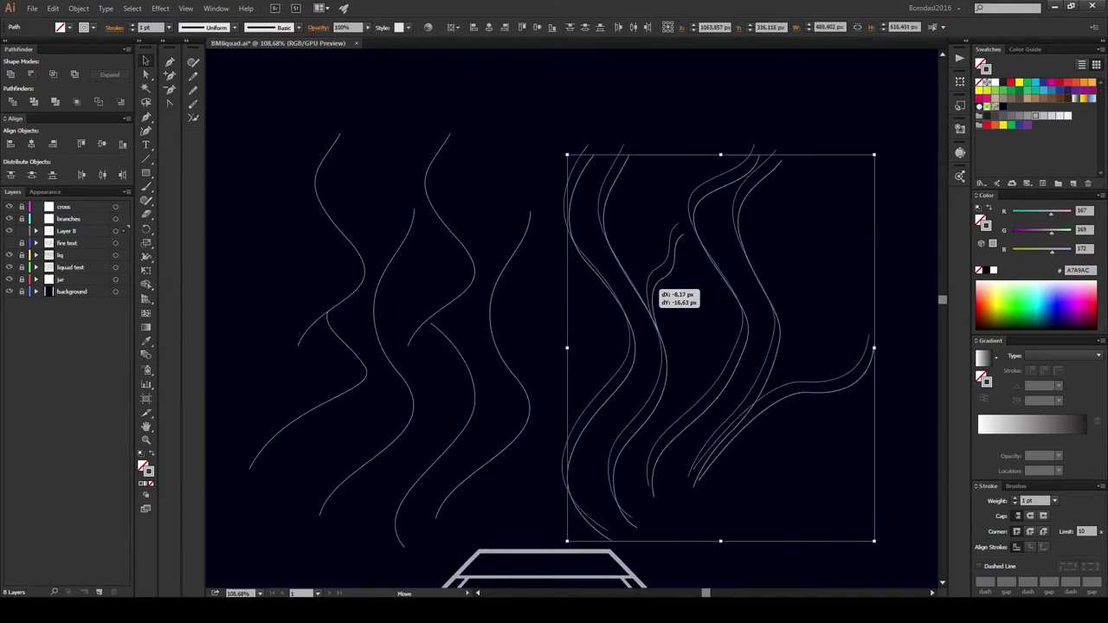
{"action": "key", "text": "ctrl+shift+a"}
{"action": "key", "text": "ctrl+a"}
{"action": "left_click", "coordinate": [169, 27]}
{"action": "left_click", "coordinate": [184, 192]}
{"action": "left_click", "coordinate": [234, 27]}
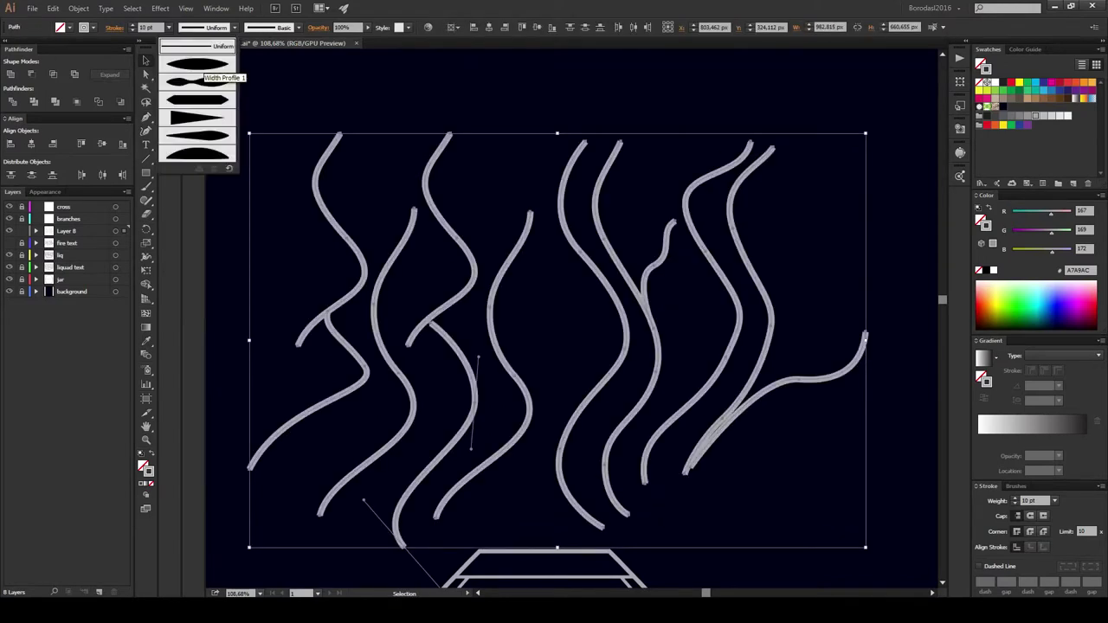
{"action": "left_click", "coordinate": [216, 77]}
{"action": "key", "text": "ctrl+shift+a"}
Step: Rotate the last wisp about 13 degrees and reshape its lower curve
{"action": "left_click", "coordinate": [658, 307]}
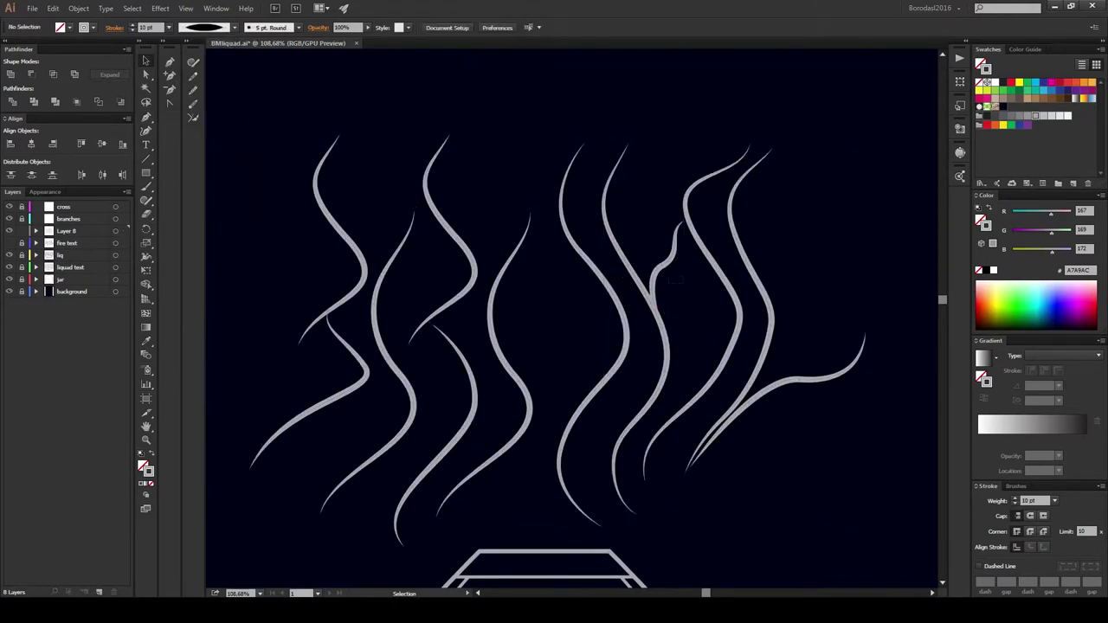
{"action": "left_click", "coordinate": [666, 317]}
{"action": "key", "text": "a"}
{"action": "left_click", "coordinate": [679, 223]}
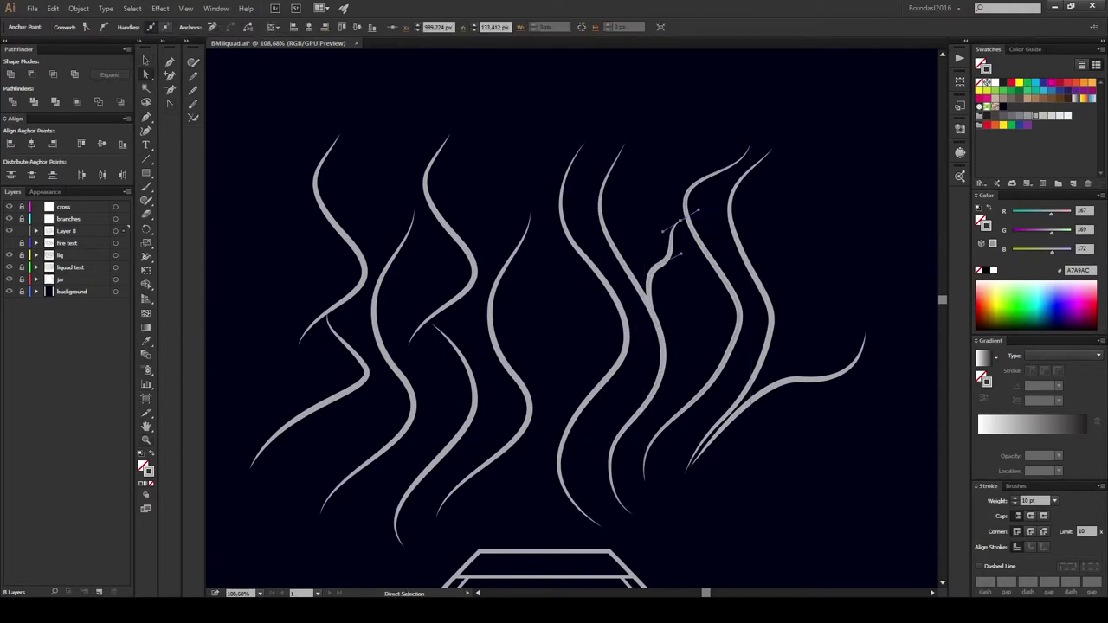
{"action": "key", "text": "v"}
{"action": "left_click_drag", "start_coordinate": [683, 218], "coordinate": [769, 230]}
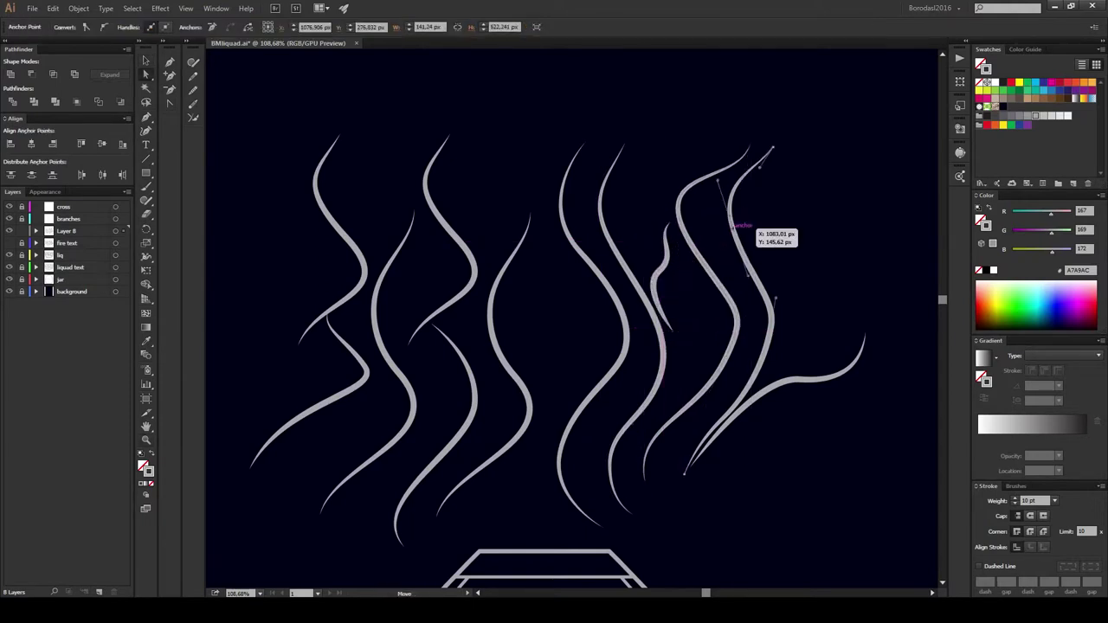
{"action": "left_click", "coordinate": [758, 378]}
{"action": "left_click", "coordinate": [844, 389]}
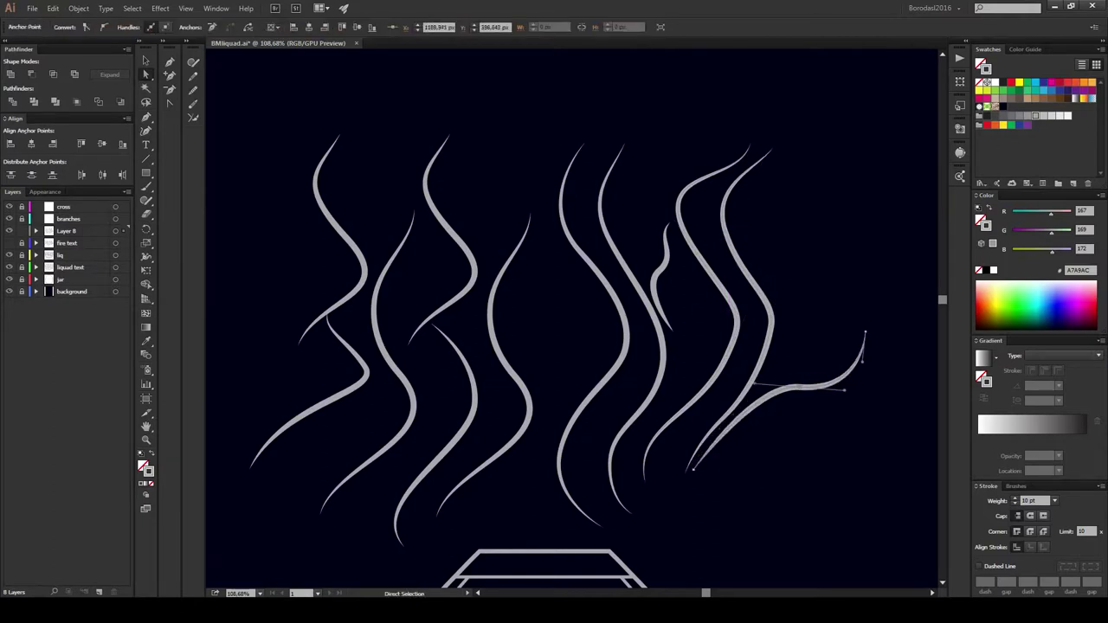
Step: Zoom out to the jar and select all the vapour wisp strokes
{"action": "key", "text": "ctrl+1"}
{"action": "key", "text": "ctrl+minus"}
{"action": "mouse_move", "coordinate": [358, 371]}
{"action": "left_mouse_down"}
{"action": "mouse_move", "coordinate": [618, 240]}
{"action": "mouse_move", "coordinate": [688, 310]}
{"action": "left_mouse_up"}
Step: Simplify the wisp paths with Object > Path > Simplify
{"action": "scroll", "coordinate": [633, 392], "scroll_direction": "up", "scroll_amount": 3}
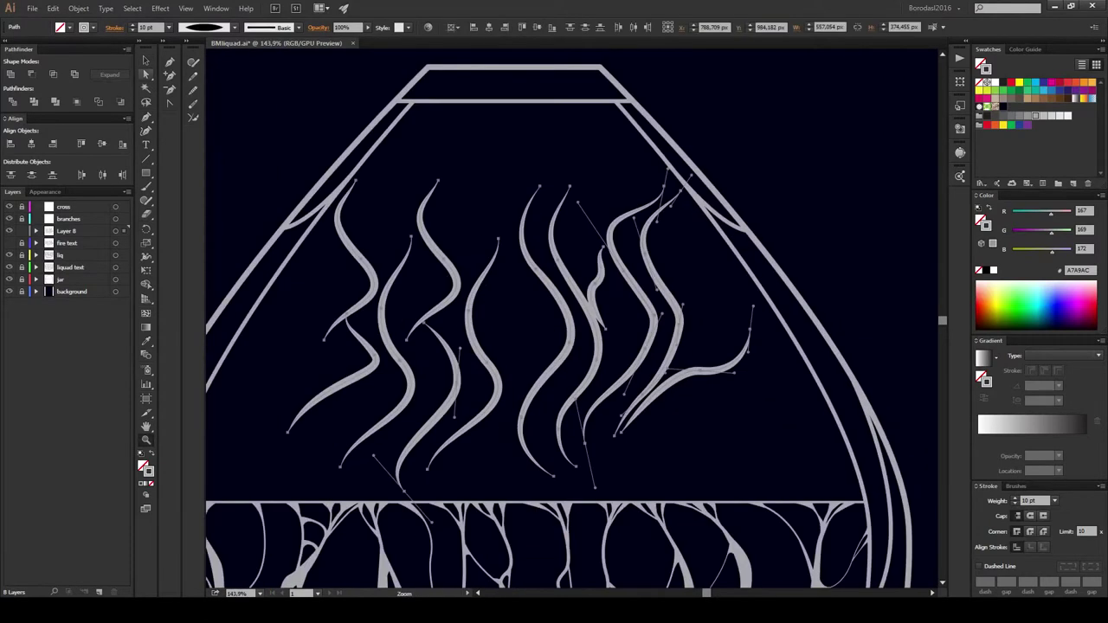
{"action": "left_click", "coordinate": [78, 8]}
{"action": "left_click", "coordinate": [194, 247]}
{"action": "left_click", "coordinate": [317, 425]}
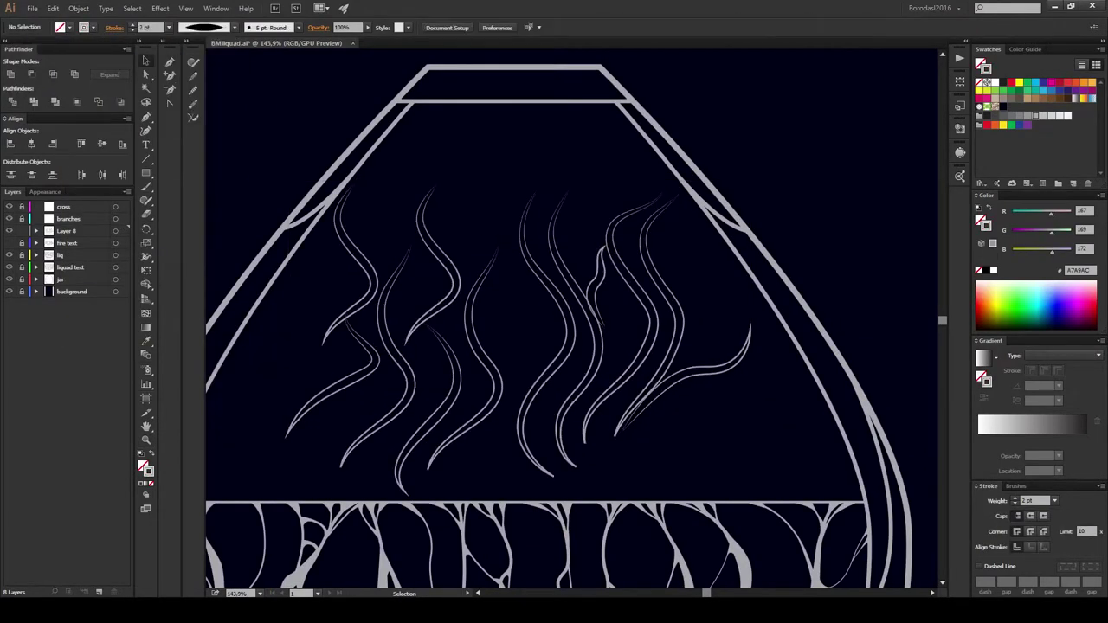
Step: Zoom in on the wisps and adjust an anchor point, including the small S-shaped wisp
{"action": "key", "text": "z"}
{"action": "left_click_drag", "start_coordinate": [292, 182], "coordinate": [722, 433]}
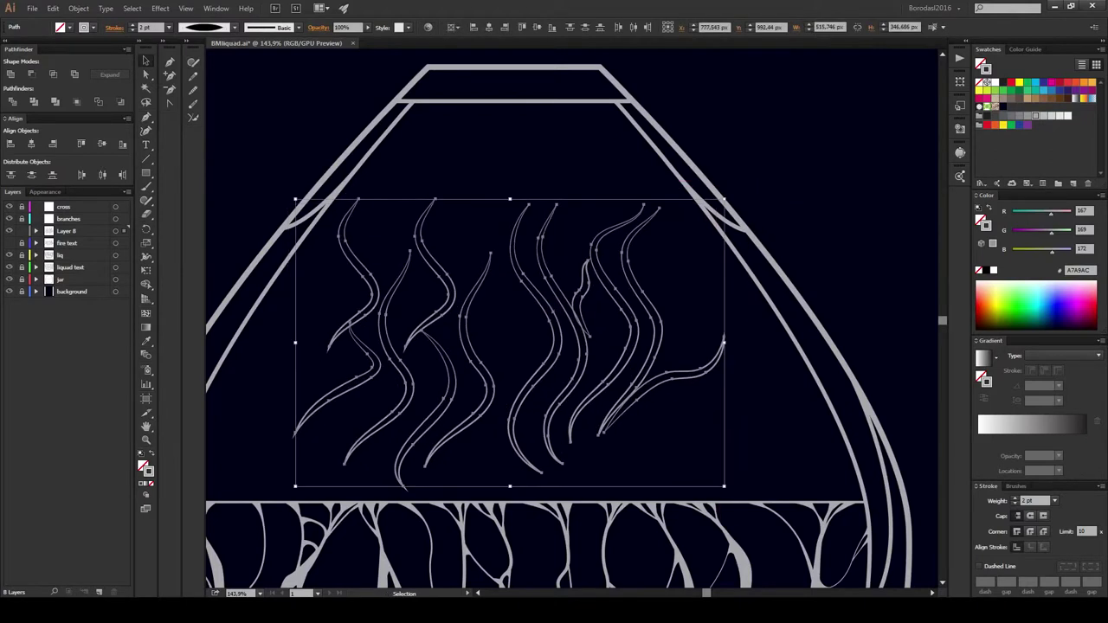
{"action": "scroll", "coordinate": [571, 364], "scroll_direction": "up", "scroll_amount": 2}
{"action": "key", "text": "a"}
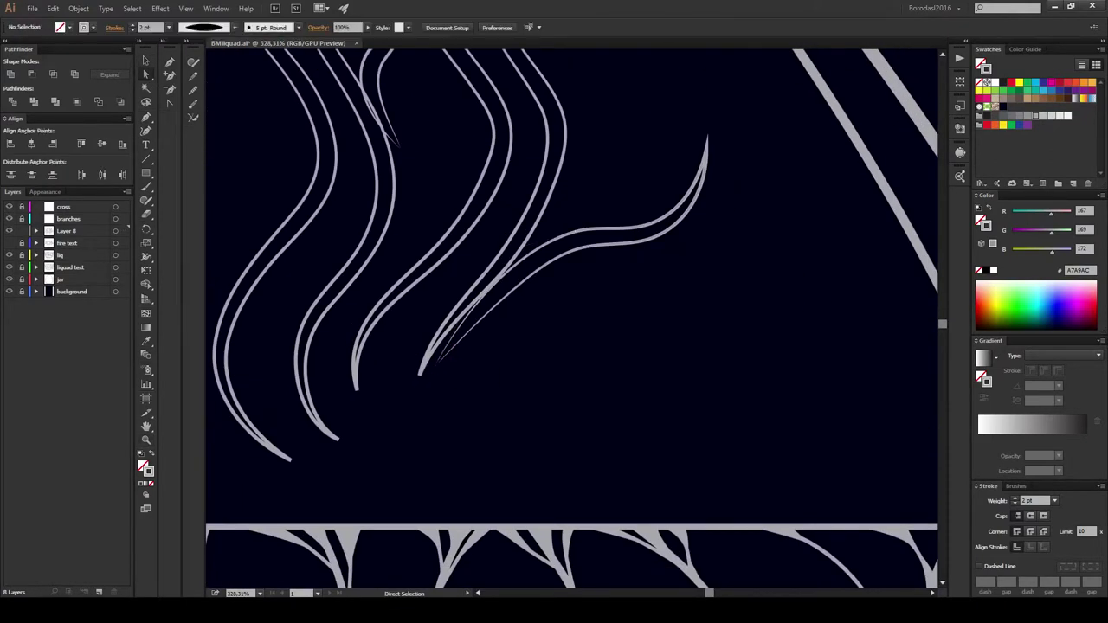
{"action": "mouse_move", "coordinate": [440, 370]}
{"action": "left_mouse_down"}
{"action": "mouse_move", "coordinate": [589, 233]}
{"action": "mouse_move", "coordinate": [653, 315]}
{"action": "left_mouse_up"}
{"action": "left_click_drag", "start_coordinate": [571, 260], "coordinate": [639, 366]}
{"action": "left_click", "coordinate": [530, 208], "text": "ctrl"}
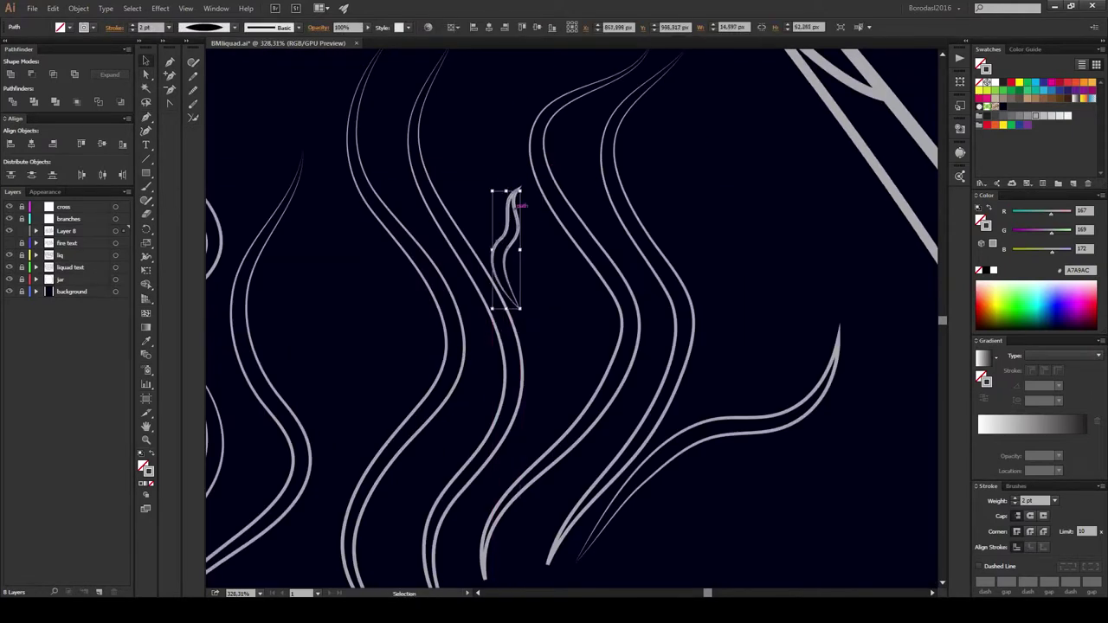
{"action": "key", "text": "ctrl+shift+a"}
Step: Move two wisp tips precisely with Transform > Move
{"action": "key", "text": "z"}
{"action": "left_click", "coordinate": [632, 251], "text": "alt"}
{"action": "left_click", "coordinate": [632, 251], "text": "alt"}
{"action": "left_click", "coordinate": [632, 251], "text": "alt"}
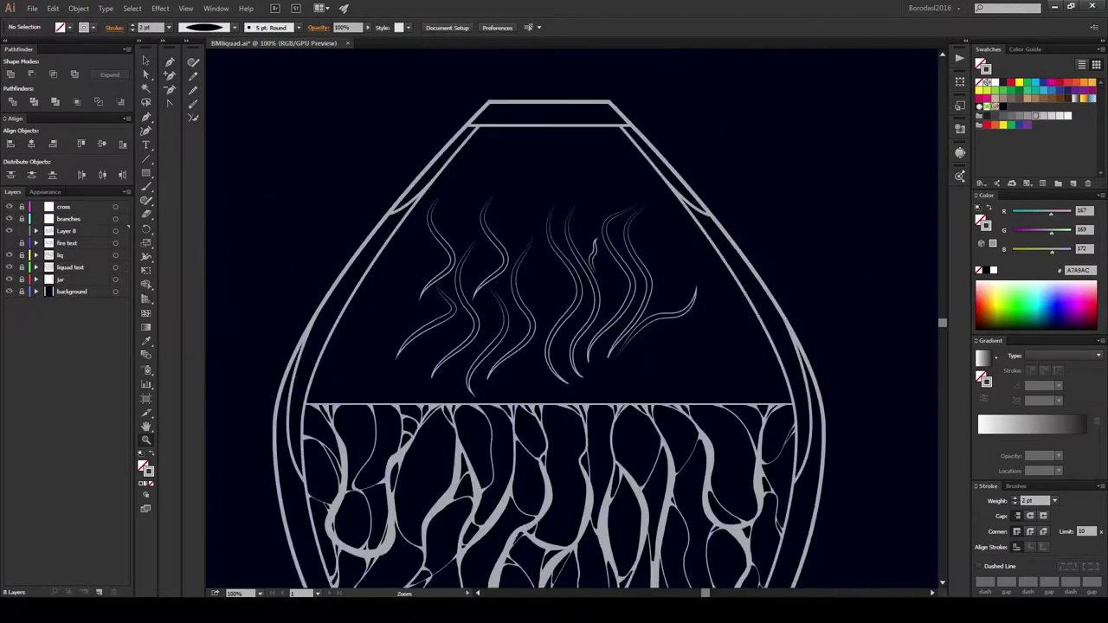
{"action": "left_click_drag", "start_coordinate": [385, 160], "coordinate": [642, 348]}
{"action": "key", "text": "a"}
{"action": "left_click", "coordinate": [744, 395]}
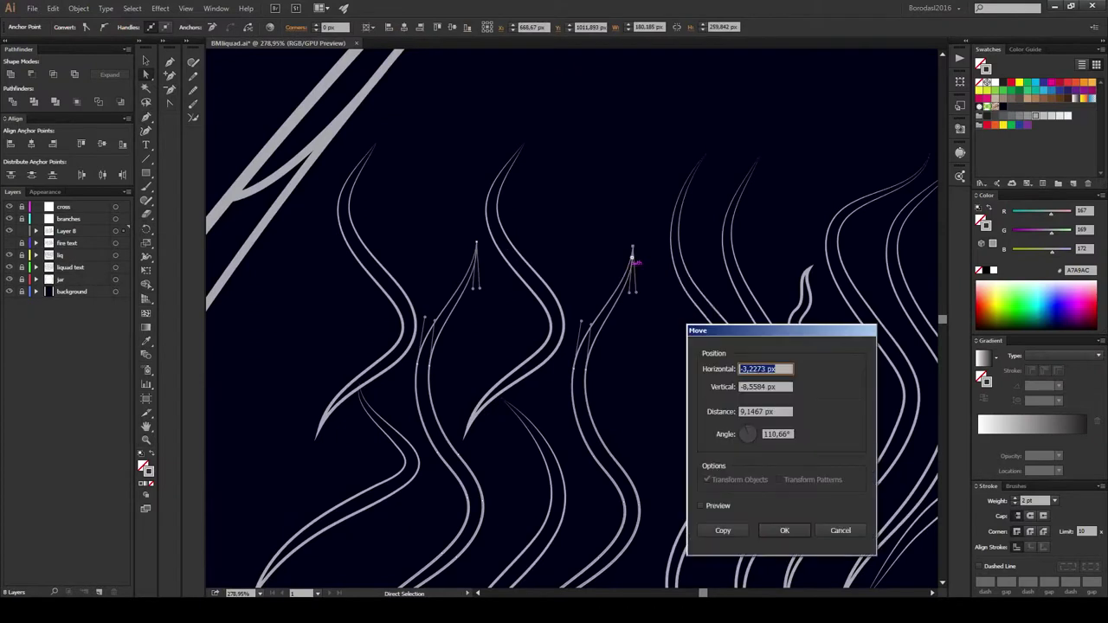
{"action": "key", "text": "Return"}
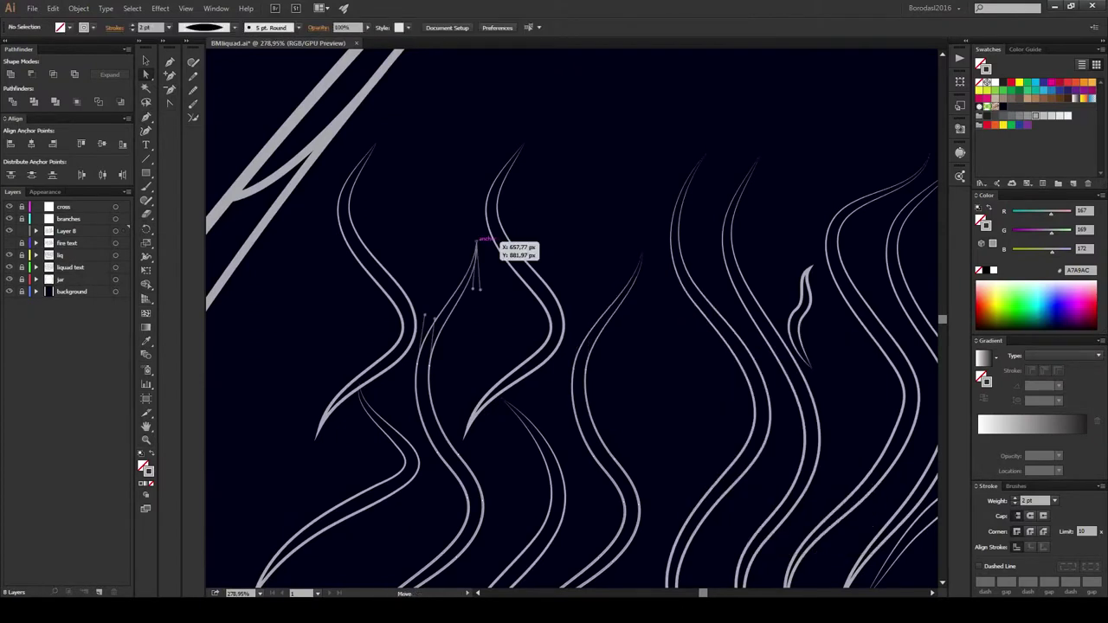
{"action": "right_click", "coordinate": [482, 240]}
{"action": "left_click", "coordinate": [655, 380]}
{"action": "key", "text": "Return"}
Step: Zoom out to check the wisps sitting inside the jar
{"action": "key", "text": "ctrl+minus"}
{"action": "scroll", "coordinate": [571, 320], "scroll_direction": "down", "scroll_amount": 3}
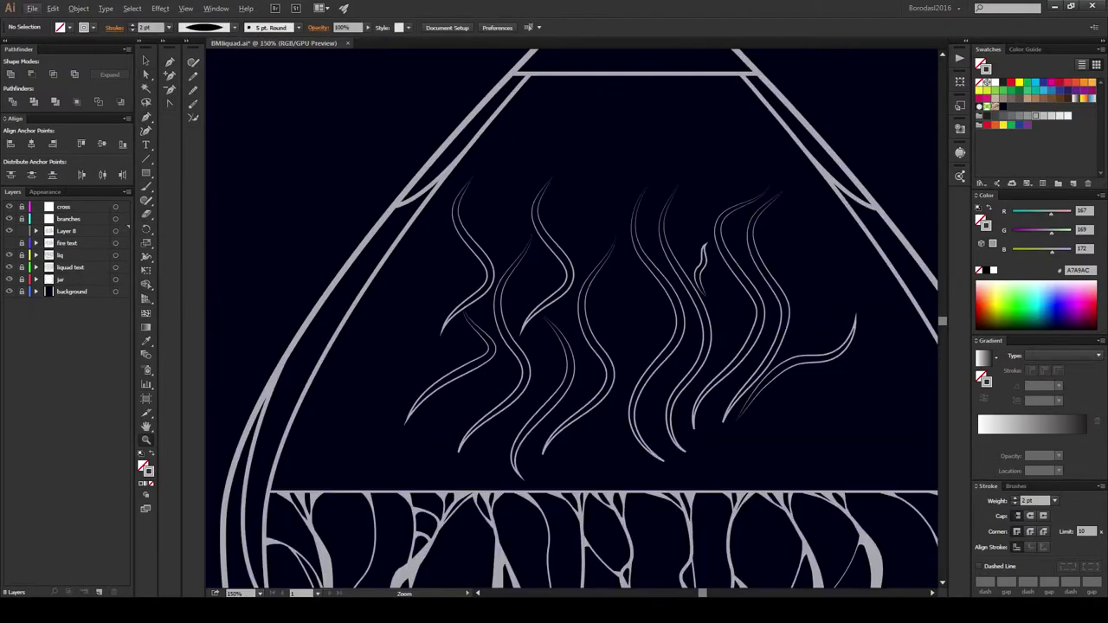
{"action": "scroll", "coordinate": [571, 320], "scroll_direction": "up", "scroll_amount": 3}
{"action": "scroll", "coordinate": [571, 321], "scroll_direction": "down", "scroll_amount": 3}
{"action": "scroll", "coordinate": [571, 320], "scroll_direction": "up", "scroll_amount": 1}
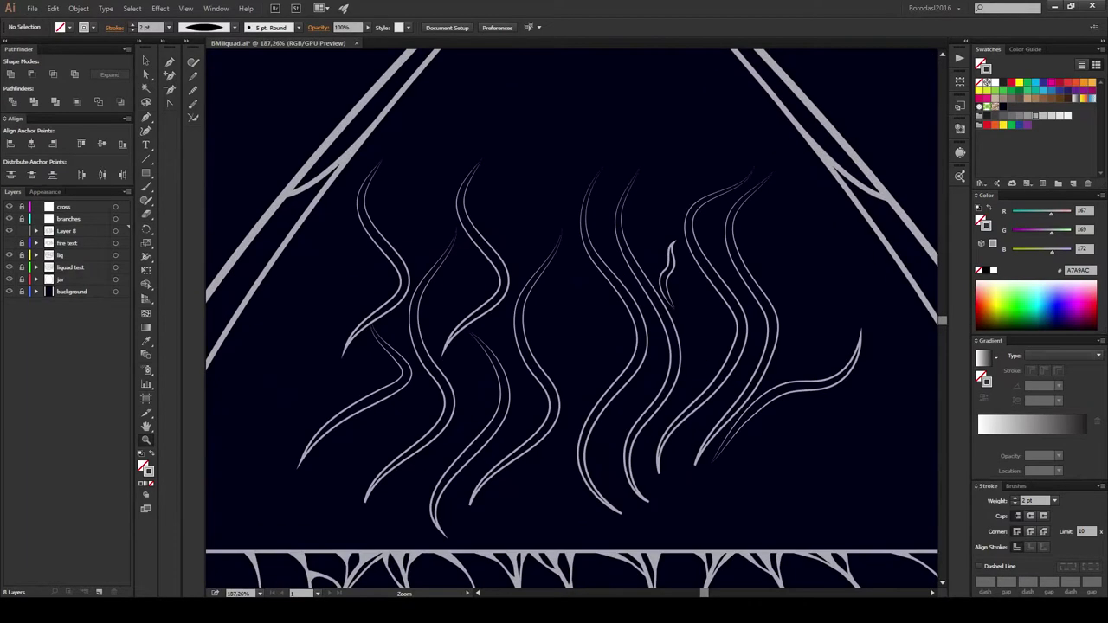
{"action": "key", "text": "ctrl+minus"}
Step: Draw a looping Pen stroke along the right part of the jar's neck band
{"action": "scroll", "coordinate": [570, 131], "scroll_direction": "up", "scroll_amount": 5}
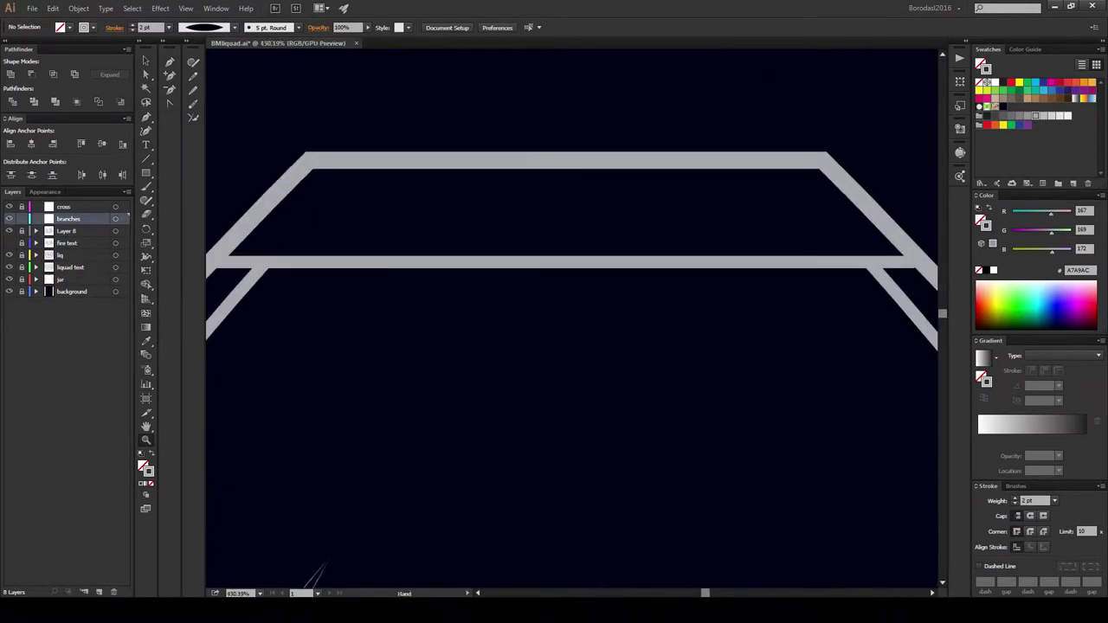
{"action": "key", "text": "p"}
{"action": "left_click", "coordinate": [835, 180]}
{"action": "left_click_drag", "start_coordinate": [667, 280], "coordinate": [537, 280]}
{"action": "left_click", "coordinate": [686, 180]}
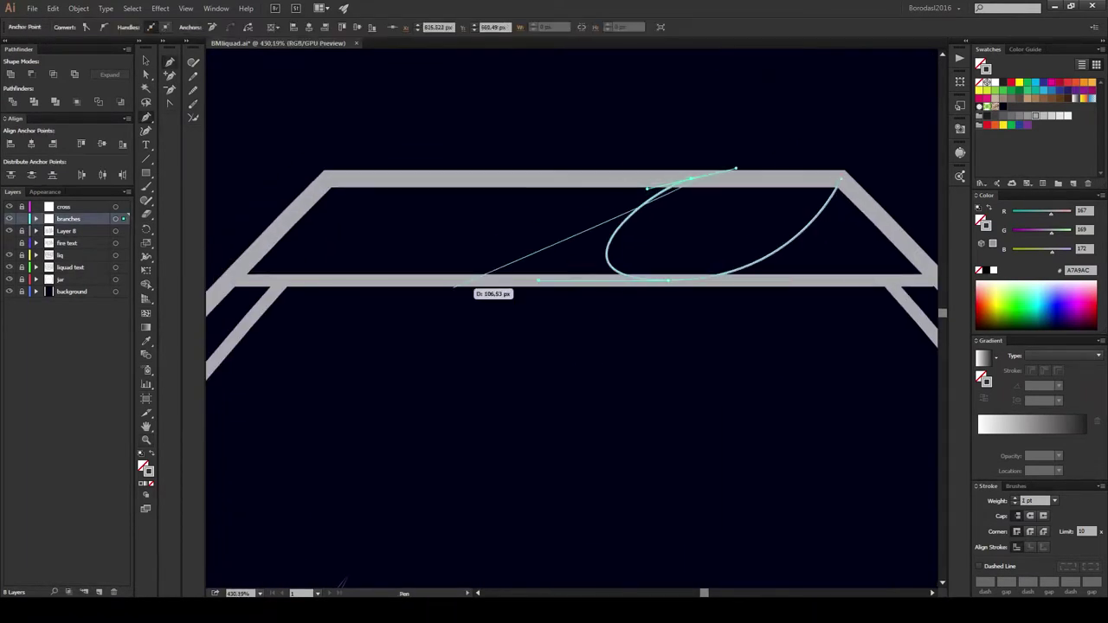
{"action": "key", "text": "Escape"}
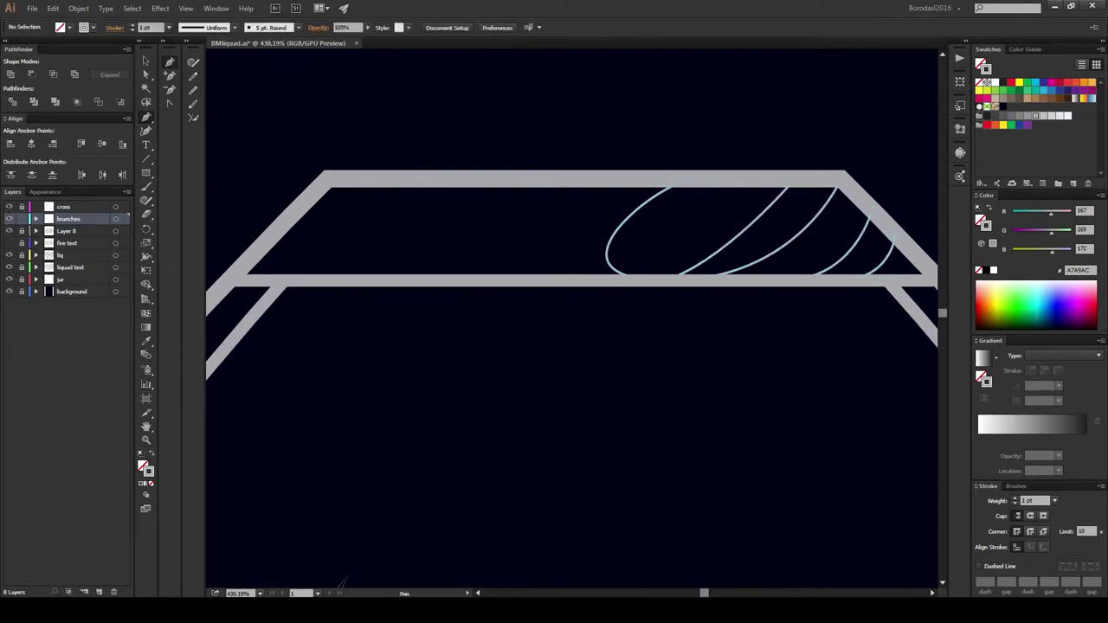
Step: Fit the loops to the neck band and give them a uniform 3 pt stroke
{"action": "scroll", "coordinate": [571, 346], "scroll_direction": "right", "scroll_amount": 5}
{"action": "left_click", "coordinate": [606, 225]}
{"action": "left_click_drag", "start_coordinate": [468, 168], "coordinate": [623, 279]}
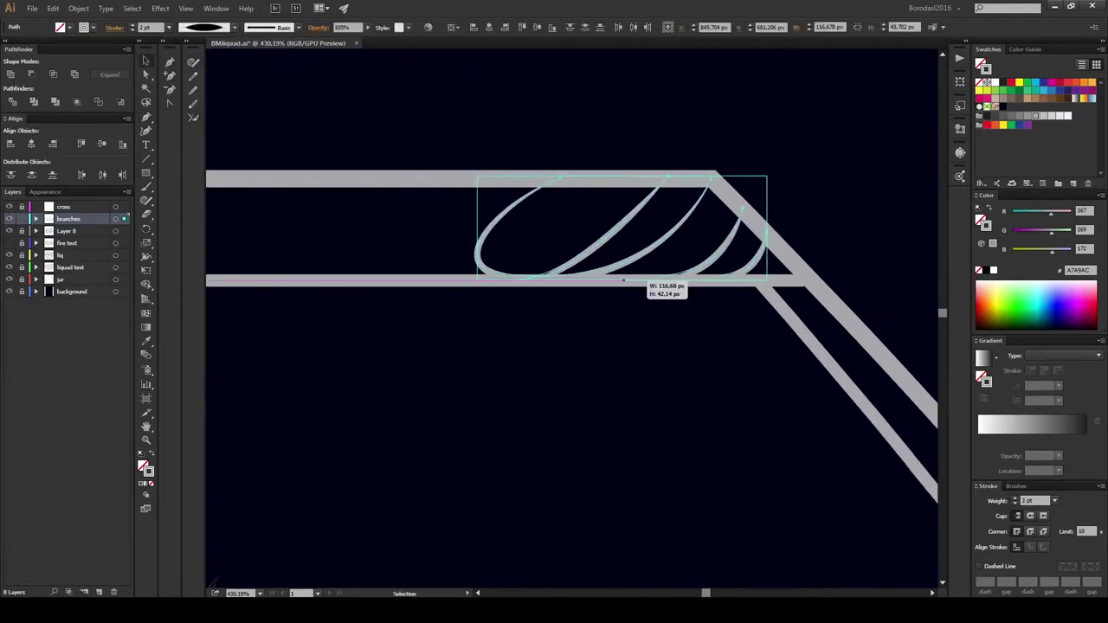
{"action": "scroll", "coordinate": [572, 346], "scroll_direction": "right", "scroll_amount": 1}
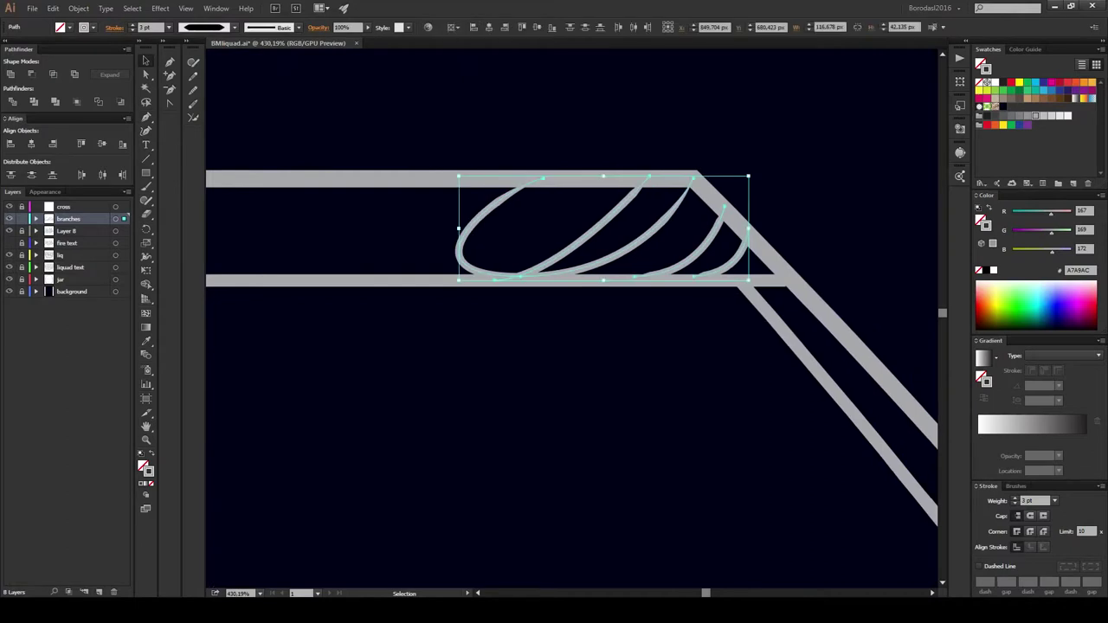
{"action": "left_click", "coordinate": [234, 27]}
{"action": "left_click", "coordinate": [199, 47]}
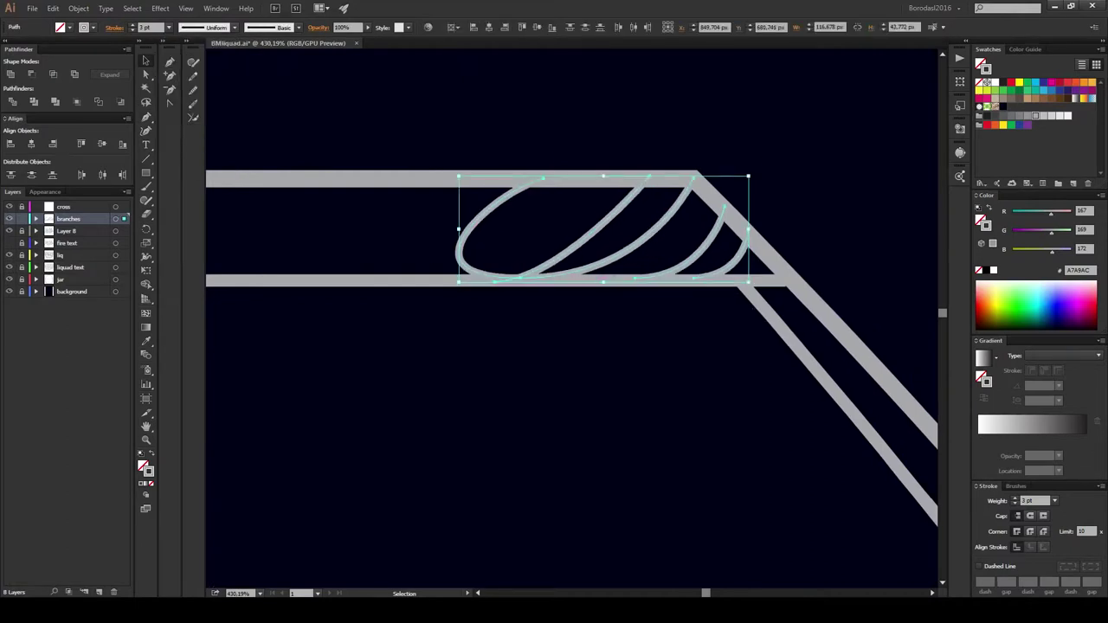
Step: Reflect a copy of the loops onto the left side of the band
{"action": "right_click", "coordinate": [636, 227]}
{"action": "left_click", "coordinate": [767, 361]}
{"action": "mouse_move", "coordinate": [511, 229]}
{"action": "left_mouse_down"}
{"action": "mouse_move", "coordinate": [468, 345]}
{"action": "mouse_move", "coordinate": [403, 334]}
{"action": "left_mouse_up"}
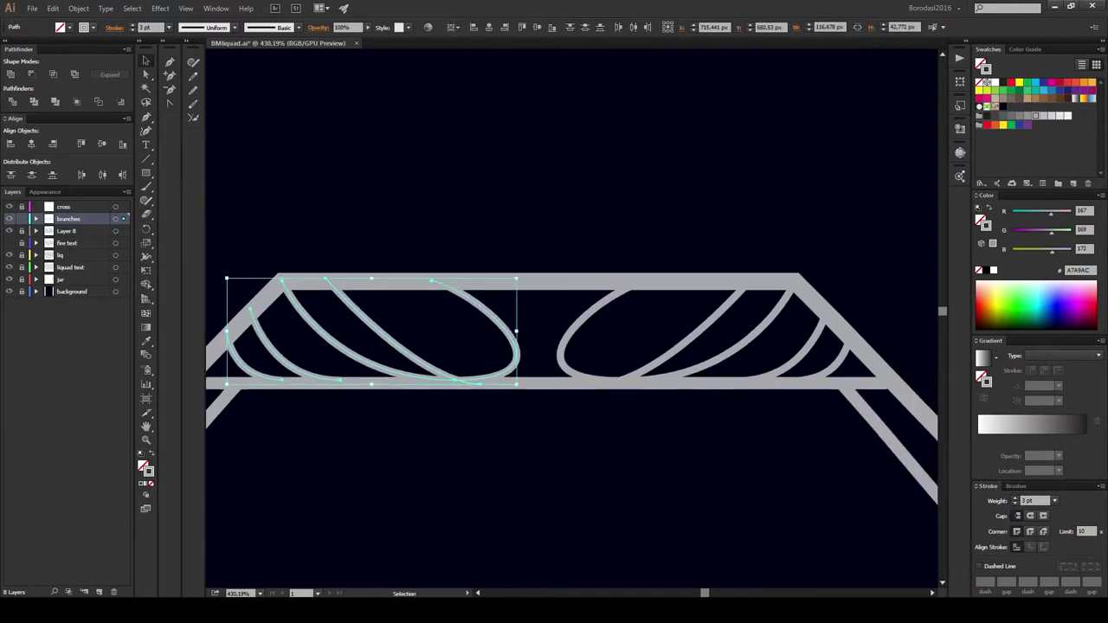
{"action": "key", "text": "ctrl+shift+a"}
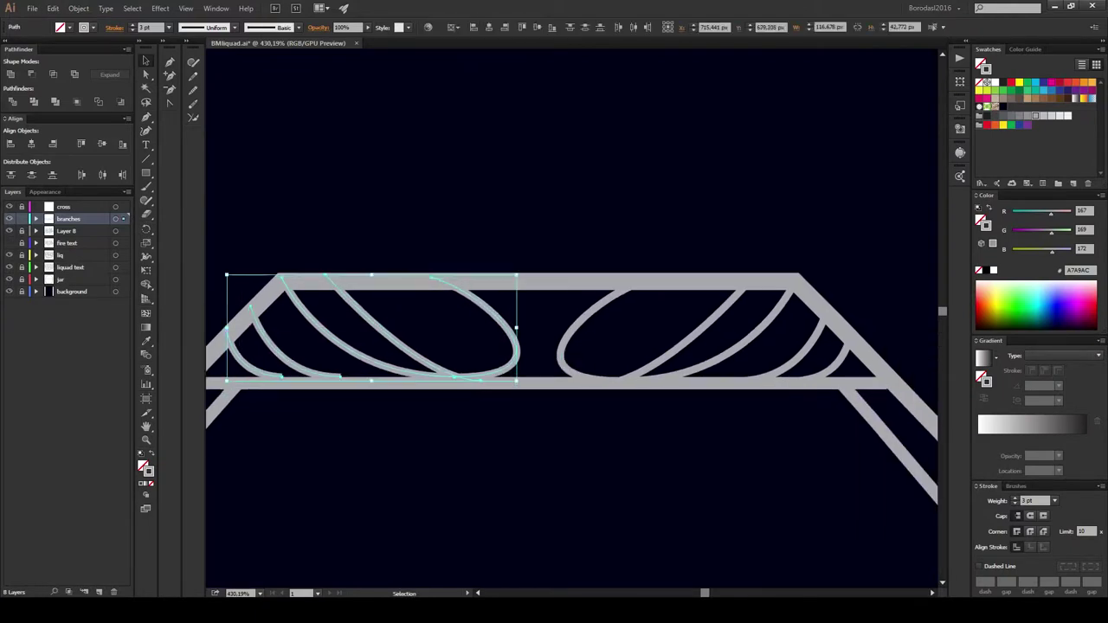
Step: Draw a vertical bar down the centre of the neck band
{"action": "scroll", "coordinate": [495, 514], "scroll_direction": "up", "scroll_amount": 2, "text": "alt"}
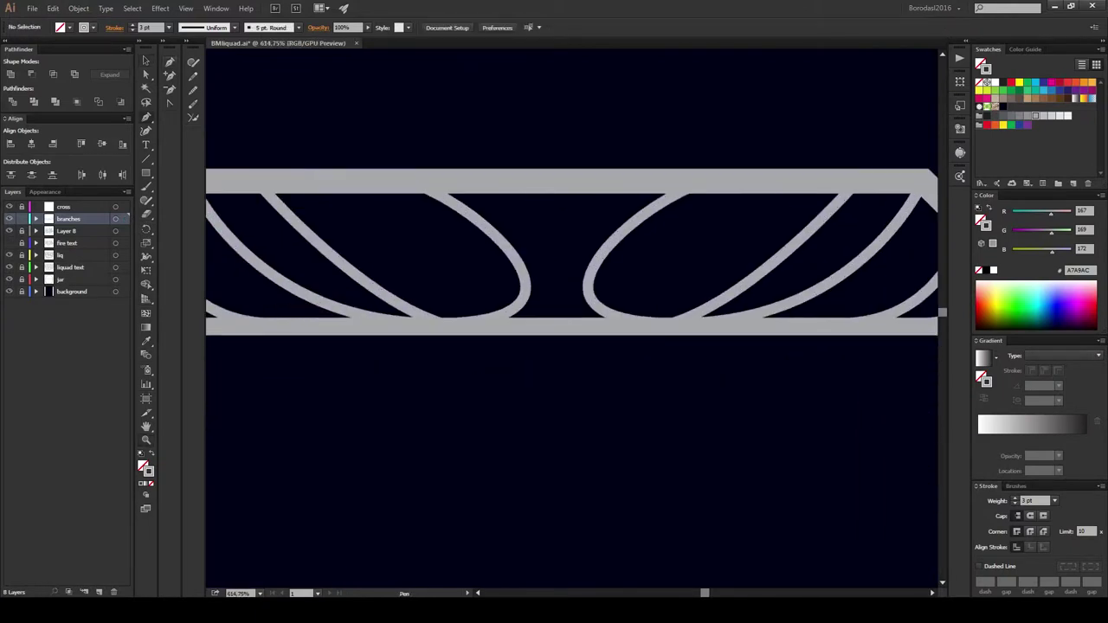
{"action": "key", "text": "p"}
{"action": "left_click", "coordinate": [556, 177]}
{"action": "left_click", "coordinate": [556, 332]}
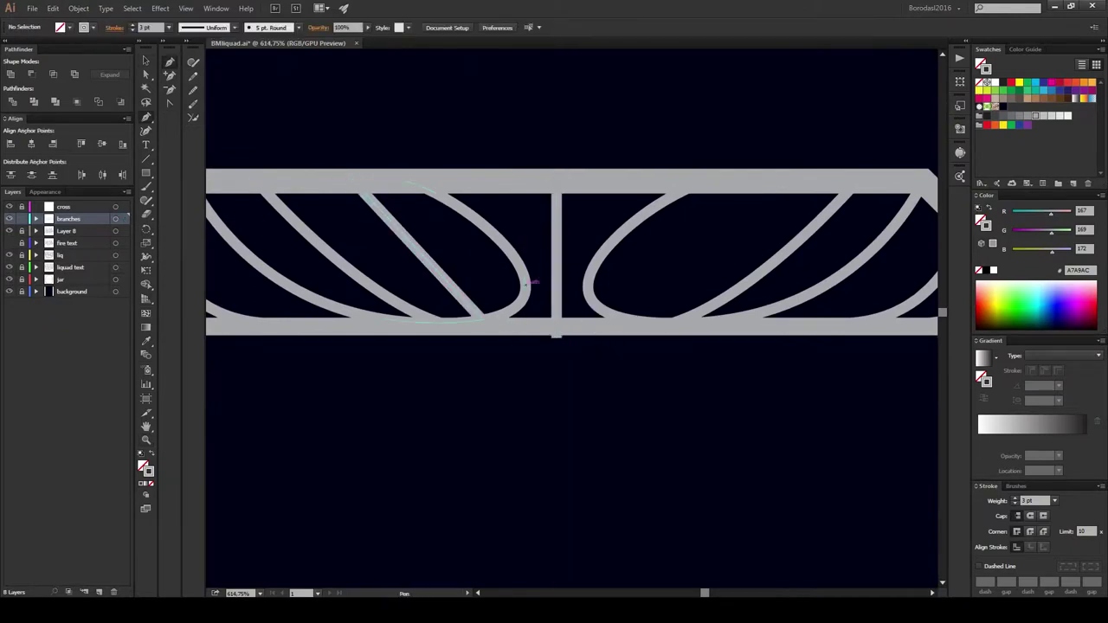
{"action": "key", "text": "Escape"}
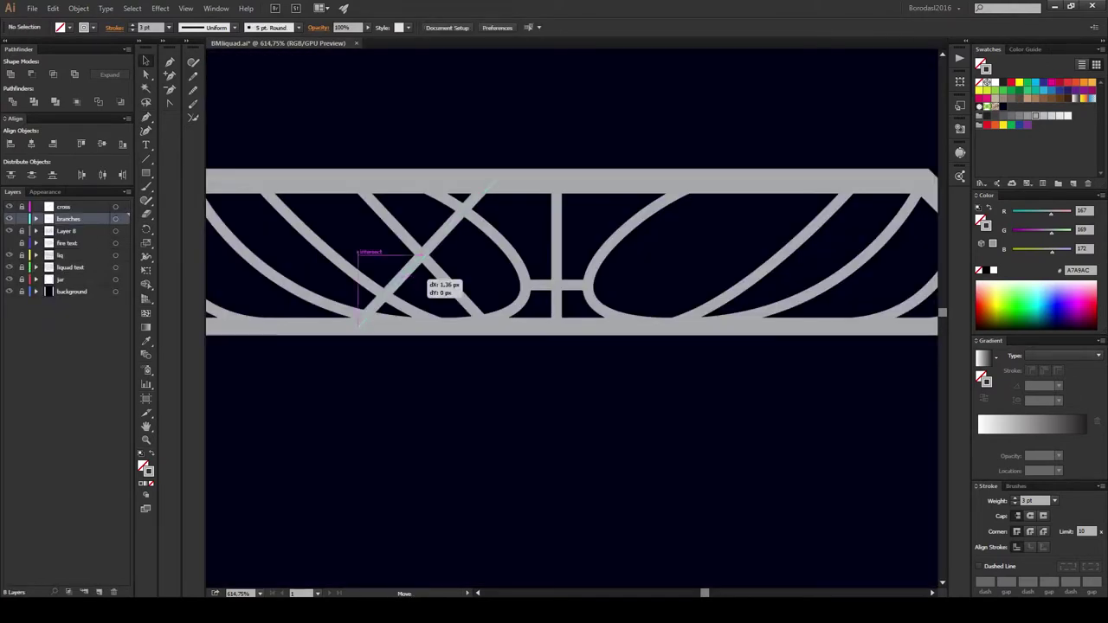
Step: Move the diagonal copy into the right loop and zoom out to review the neck
{"action": "left_click_drag", "start_coordinate": [401, 278], "coordinate": [666, 283]}
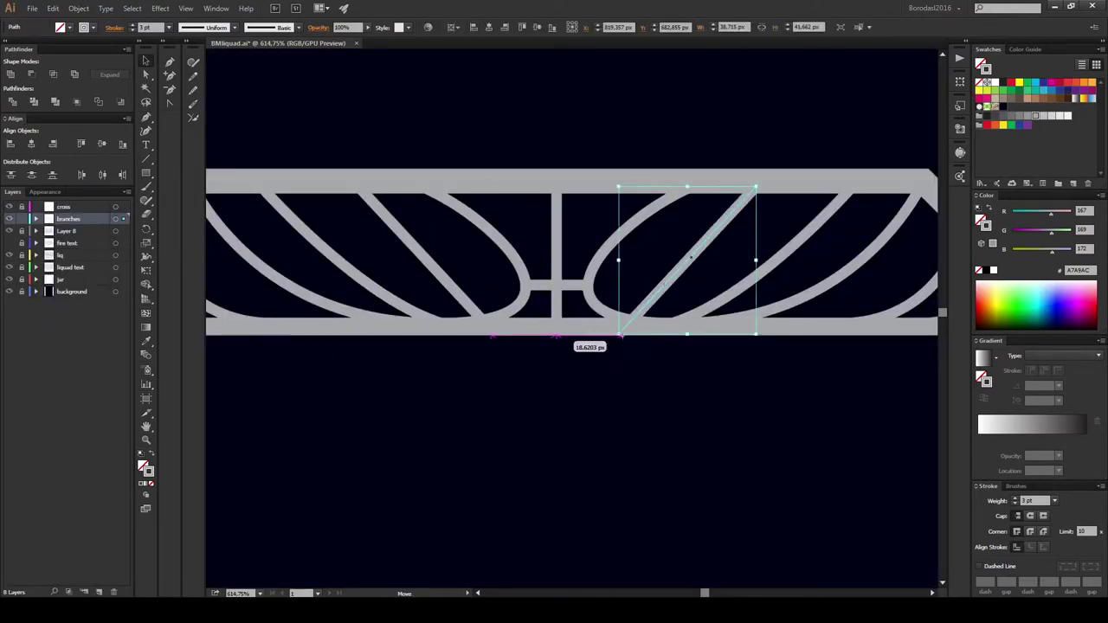
{"action": "key", "text": "ctrl+shift+a"}
{"action": "key", "text": "z"}
{"action": "left_click_drag", "start_coordinate": [550, 497], "coordinate": [290, 497]}
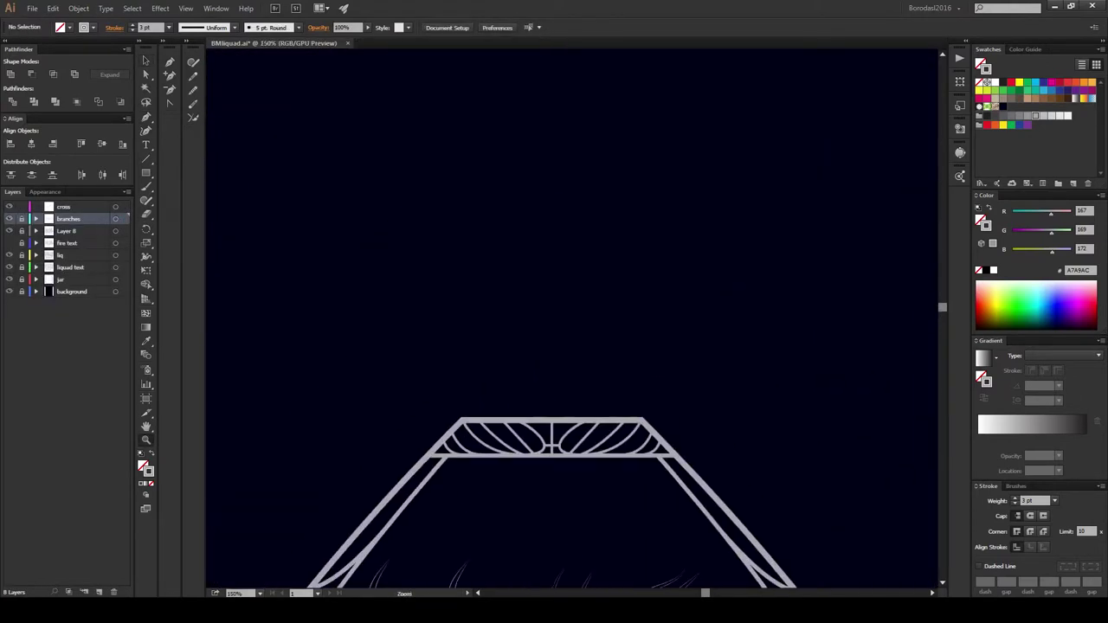
Step: Draw a curved stopper side rising from the jar's neck
{"action": "left_click_drag", "start_coordinate": [679, 536], "coordinate": [735, 536]}
{"action": "left_click", "coordinate": [381, 375]}
{"action": "left_click_drag", "start_coordinate": [469, 224], "coordinate": [474, 153]}
{"action": "left_click_drag", "start_coordinate": [368, 94], "coordinate": [433, 199]}
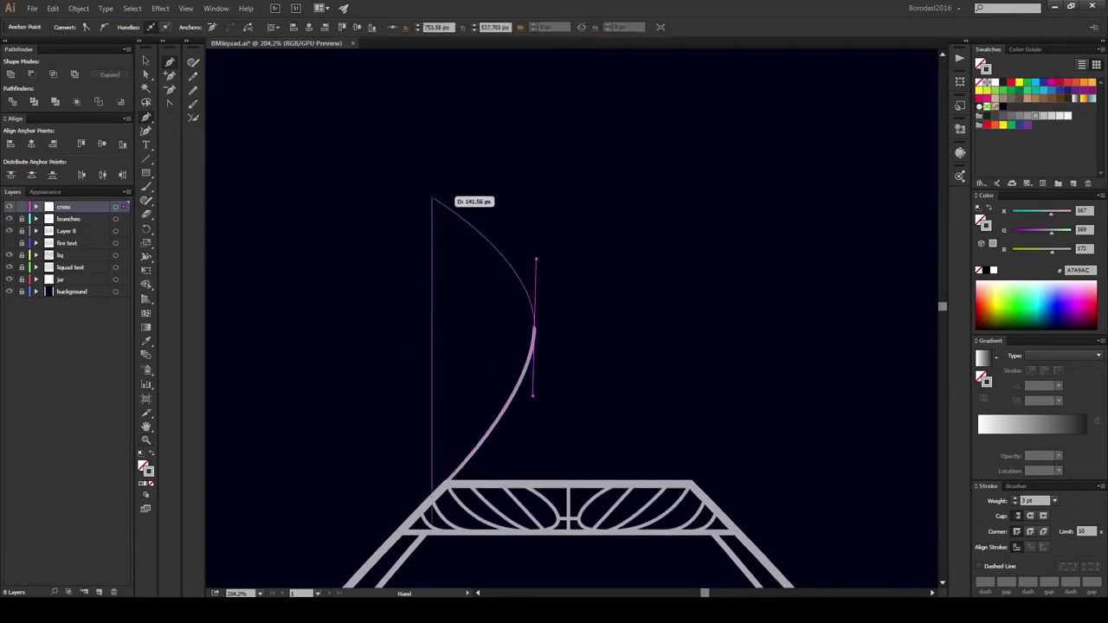
{"action": "key", "text": "v"}
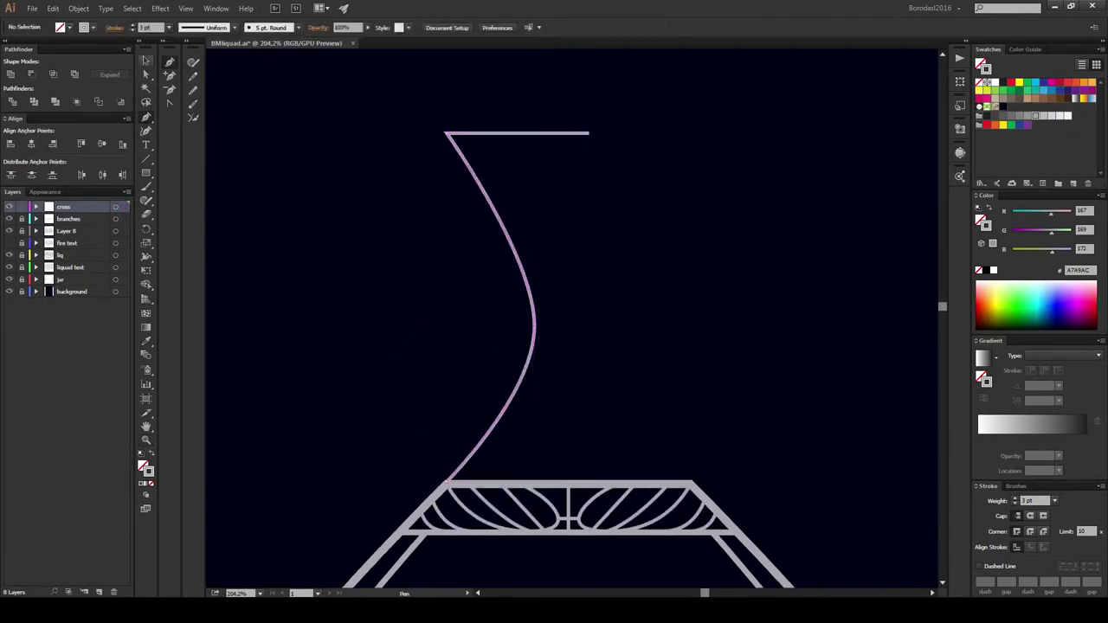
Step: Reflect a copy of the curve to form the stopper's right edge
{"action": "right_click", "coordinate": [528, 317]}
{"action": "left_click", "coordinate": [658, 475]}
{"action": "left_click", "coordinate": [595, 463]}
{"action": "left_click_drag", "start_coordinate": [554, 208], "coordinate": [658, 207]}
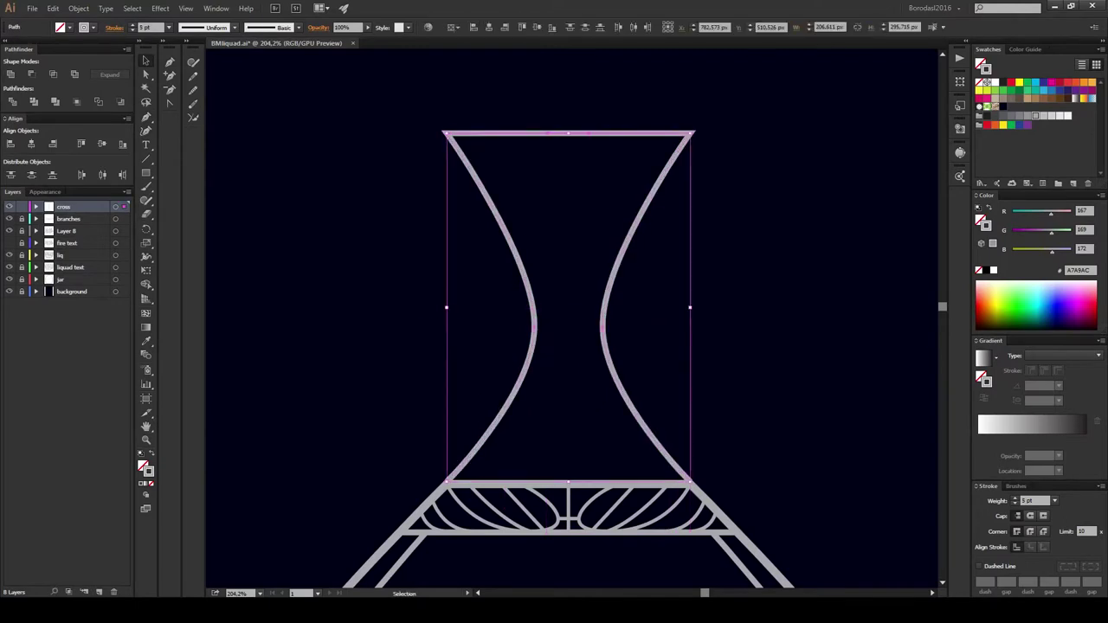
{"action": "scroll", "coordinate": [448, 475], "scroll_direction": "up", "scroll_amount": 10}
{"action": "left_click_drag", "start_coordinate": [554, 367], "coordinate": [581, 390]}
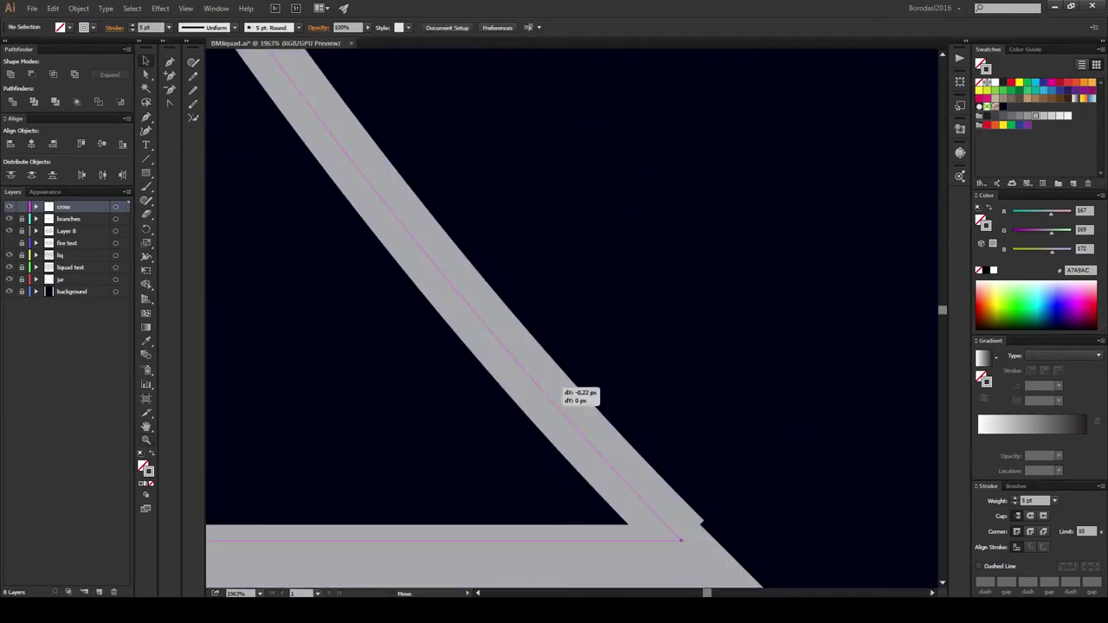
Step: Adjust the neck's top corner anchor and move the copied neck outline above the jar
{"action": "double_click", "coordinate": [606, 453]}
{"action": "key", "text": "Escape"}
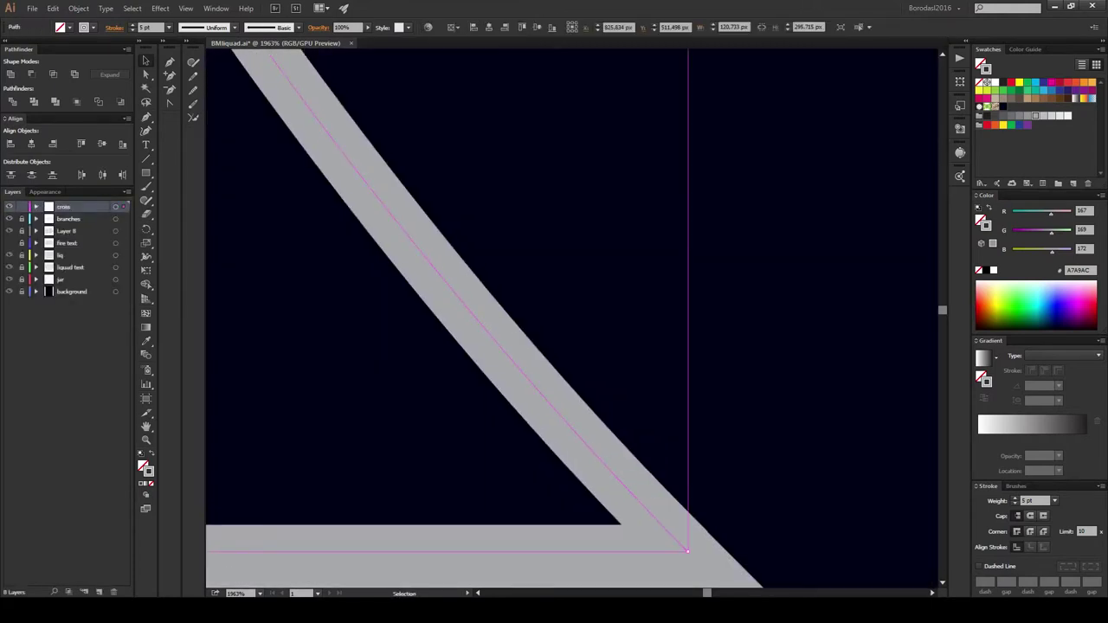
{"action": "double_click", "coordinate": [146, 440]}
{"action": "left_click_drag", "start_coordinate": [568, 233], "coordinate": [658, 234]}
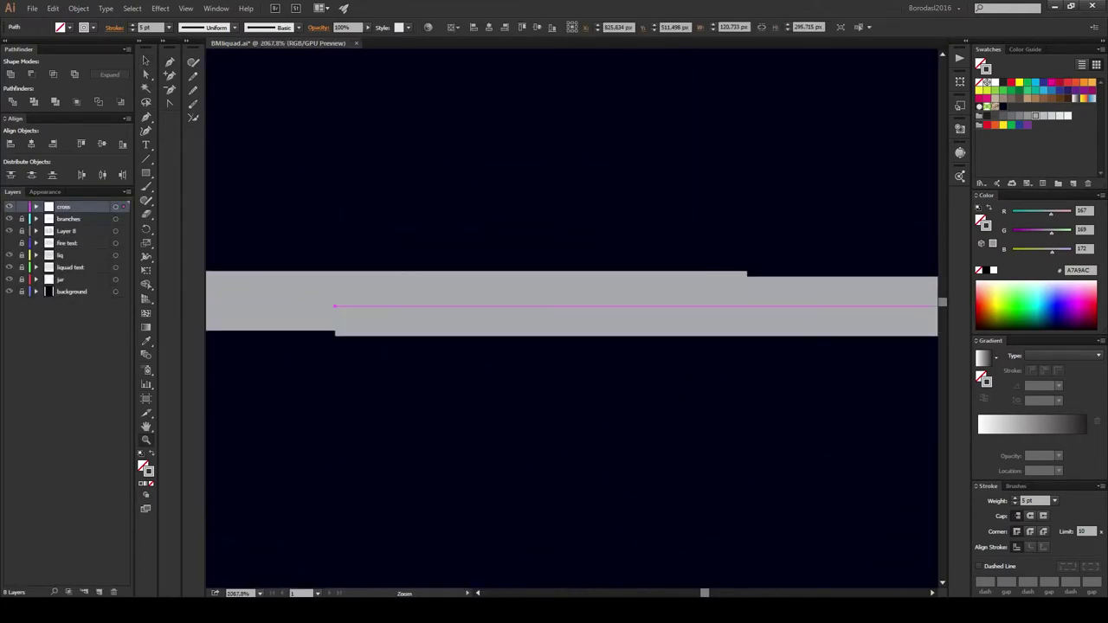
{"action": "left_click_drag", "start_coordinate": [334, 302], "coordinate": [334, 301]}
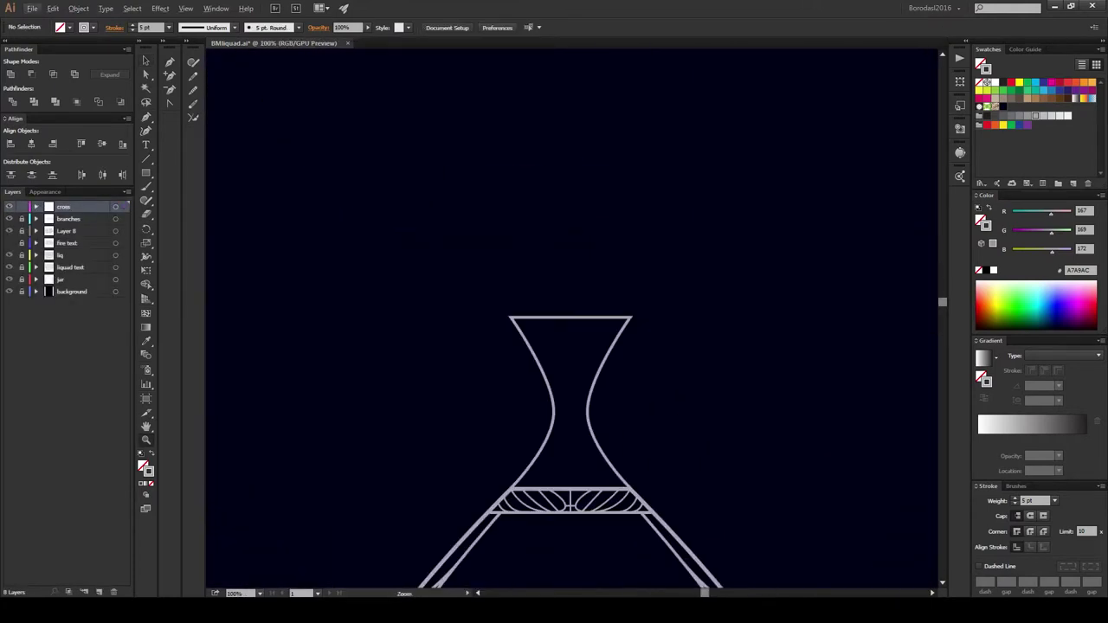
{"action": "key", "text": "ctrl+z"}
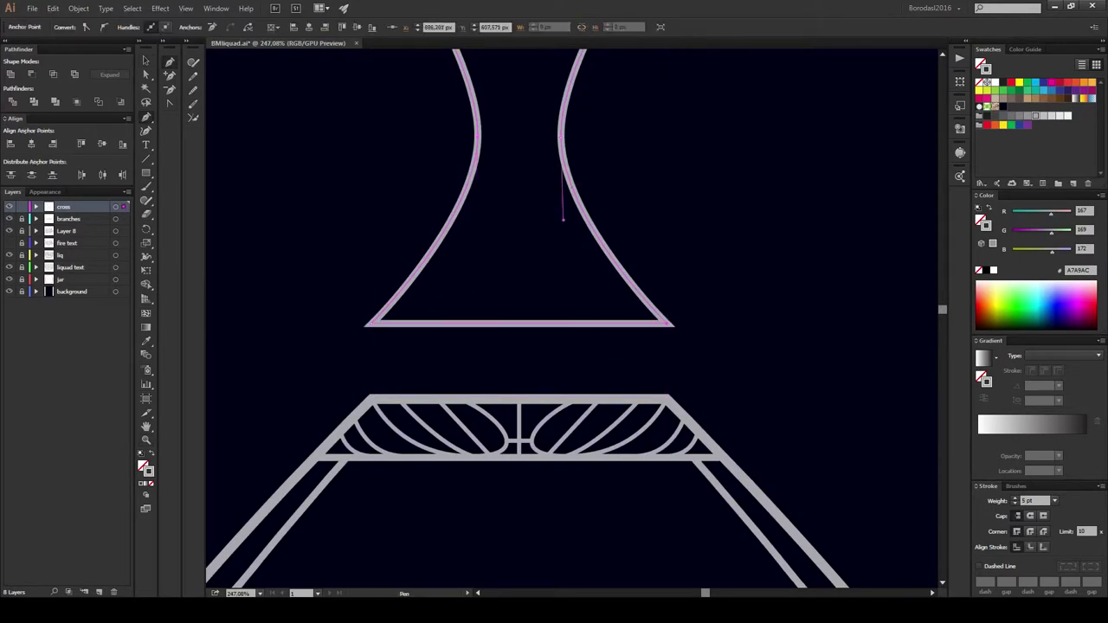
{"action": "left_click_drag", "start_coordinate": [511, 322], "coordinate": [511, 453]}
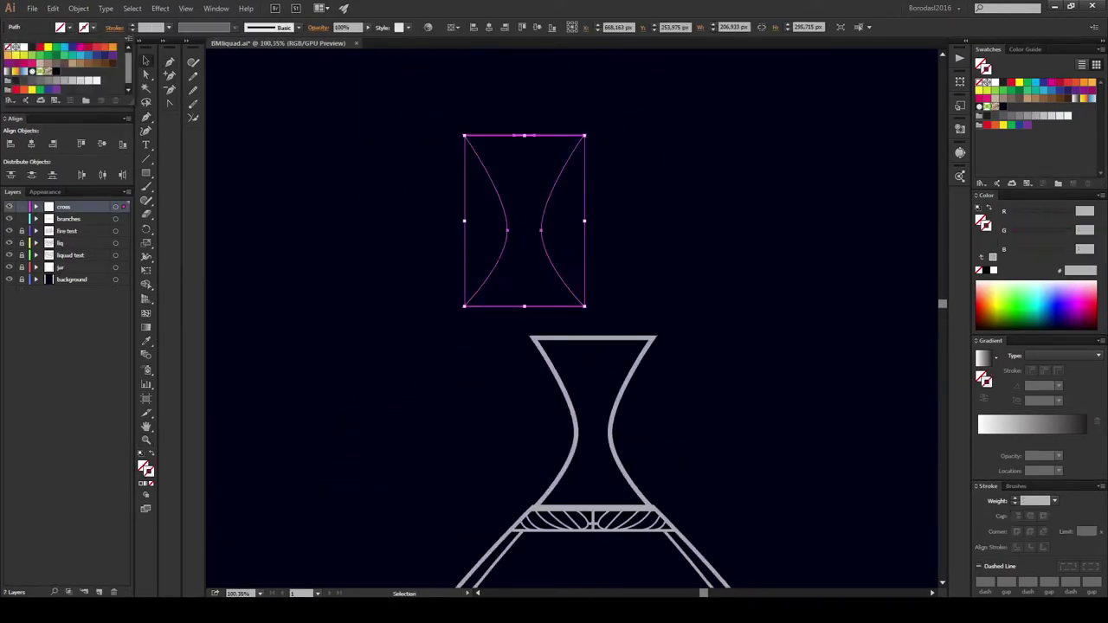
Step: Fill the hourglass copy grey and trim off its lower half with a rectangle, leaving a trapezoid
{"action": "key", "text": "shift+x"}
{"action": "left_click_drag", "start_coordinate": [525, 221], "coordinate": [344, 228]}
{"action": "key", "text": "m"}
{"action": "left_click_drag", "start_coordinate": [249, 221], "coordinate": [452, 370]}
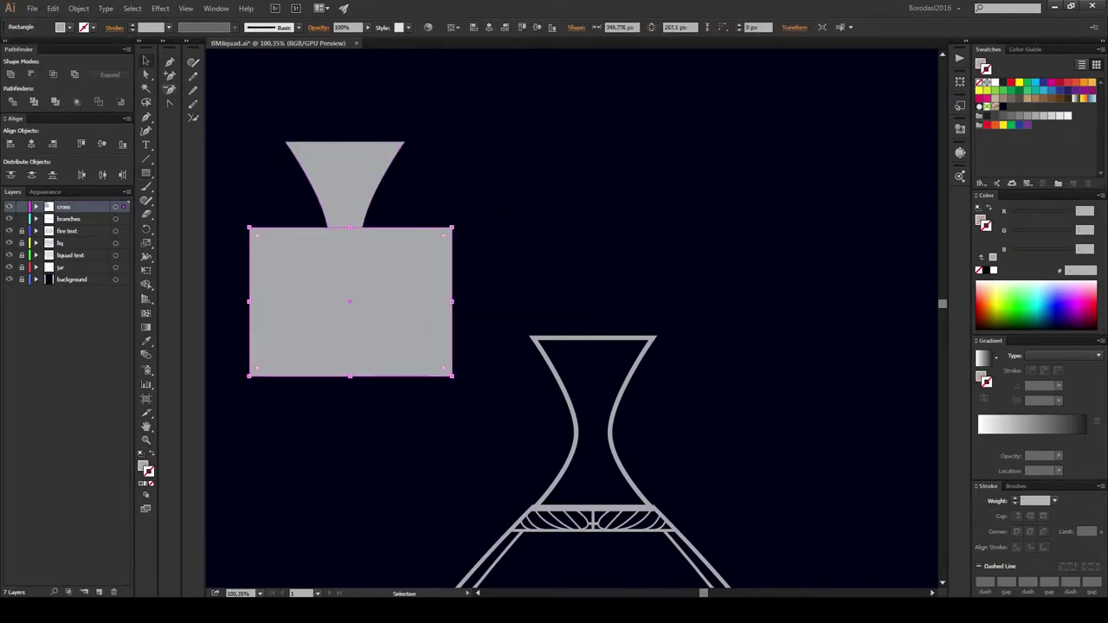
{"action": "key", "text": "ctrl+z"}
Step: Reflect a flipped copy of the trapezoid and join it to the top to form an hourglass
{"action": "right_click", "coordinate": [378, 190]}
{"action": "left_click", "coordinate": [484, 353]}
{"action": "left_click", "coordinate": [525, 331]}
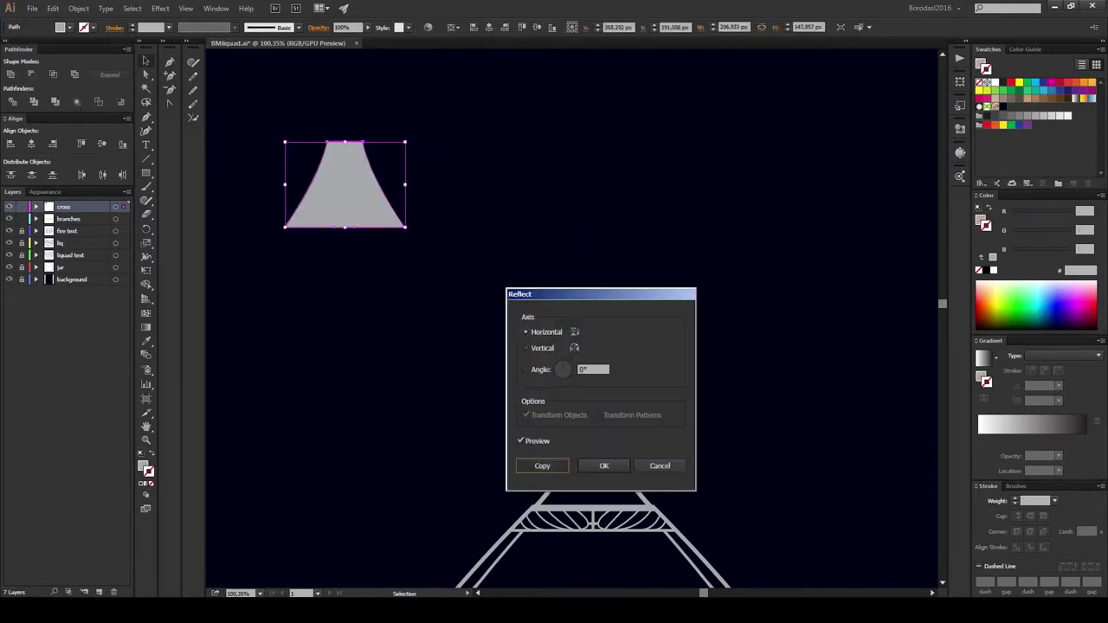
{"action": "left_click", "coordinate": [542, 466]}
{"action": "scroll", "coordinate": [344, 227], "scroll_direction": "up", "scroll_amount": 5}
{"action": "left_click_drag", "start_coordinate": [346, 450], "coordinate": [347, 416]}
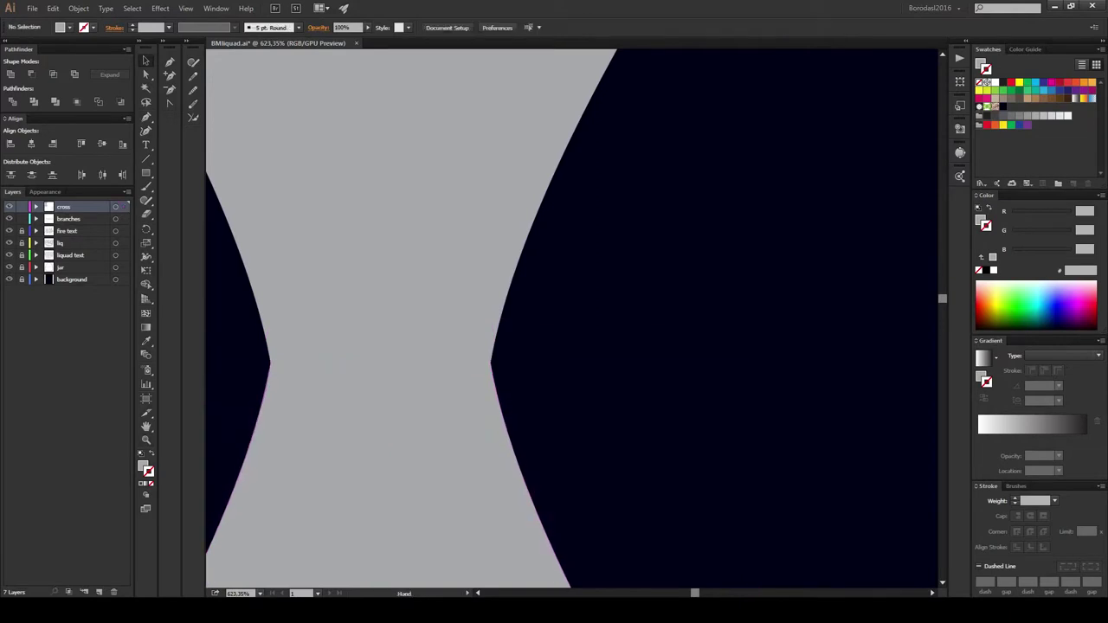
{"action": "left_click_drag", "start_coordinate": [752, 356], "coordinate": [816, 355]}
{"action": "key", "text": "ctrl+minus"}
{"action": "key", "text": "ctrl+minus"}
{"action": "key", "text": "ctrl+minus"}
Step: Turn the hourglass into a grey outline and lay a 90°-rotated copy across it
{"action": "key", "text": "v"}
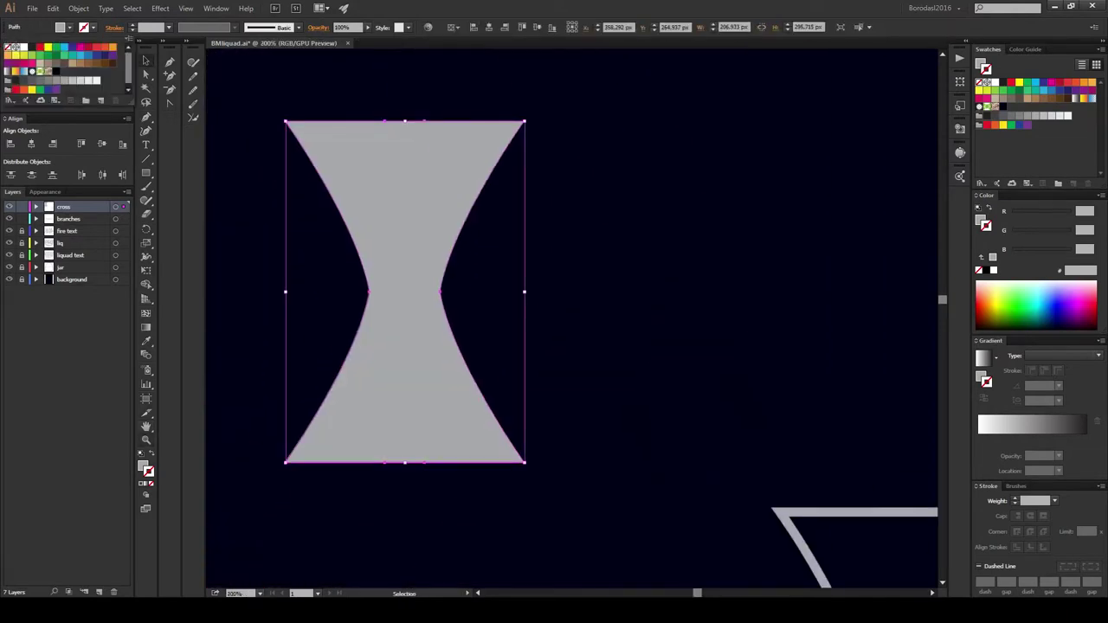
{"action": "key", "text": "shift+x"}
{"action": "right_click", "coordinate": [511, 132]}
{"action": "left_click", "coordinate": [632, 299]}
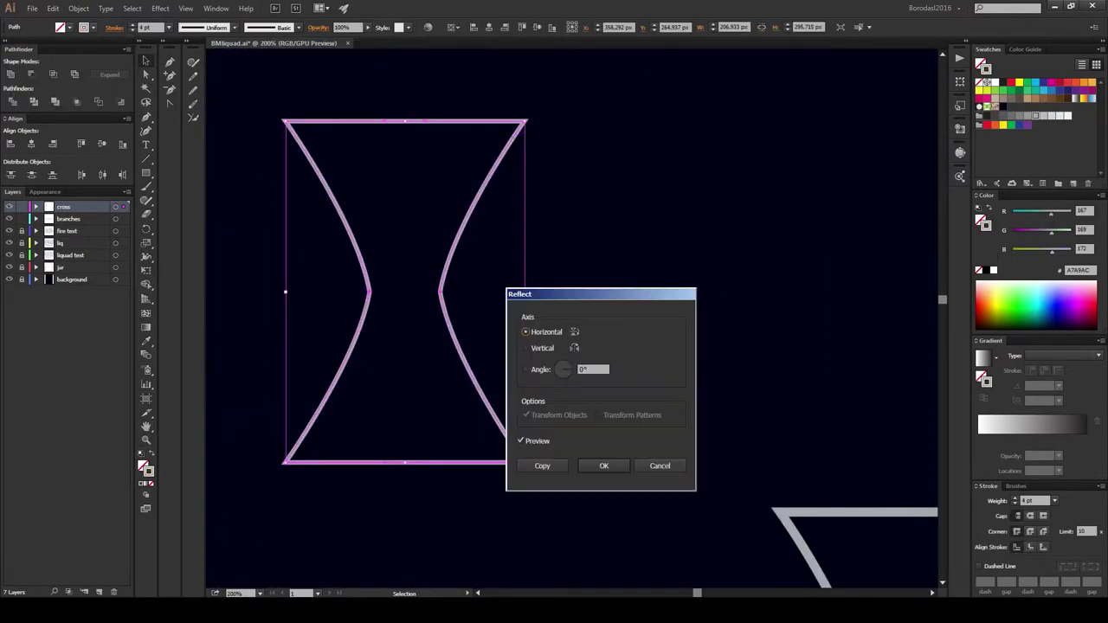
{"action": "left_click", "coordinate": [659, 466]}
{"action": "left_click", "coordinate": [621, 344]}
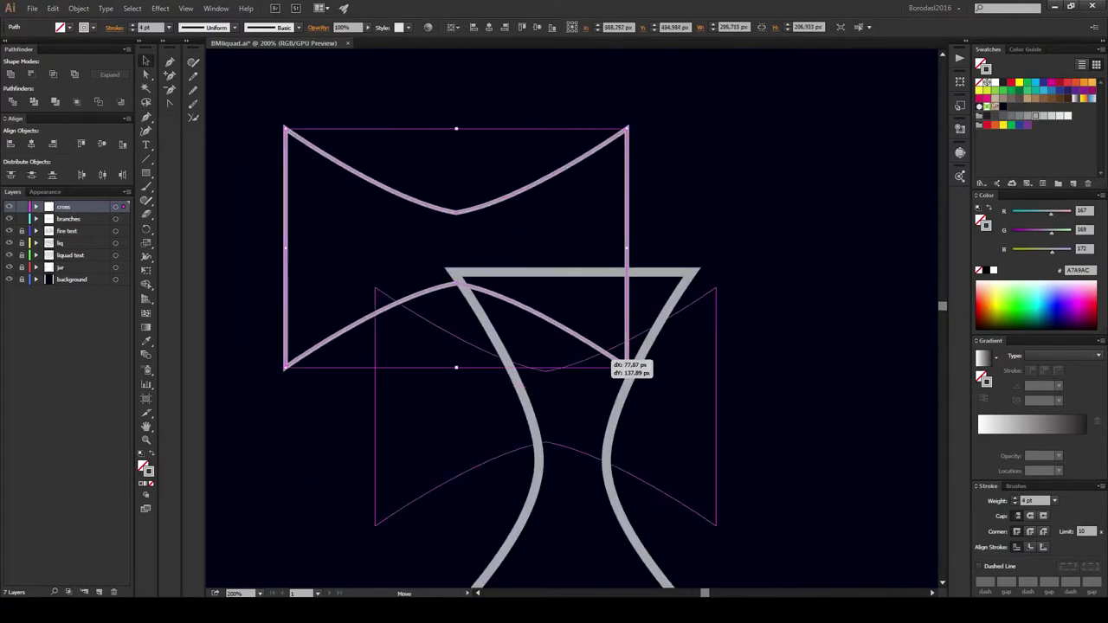
{"action": "left_click_drag", "start_coordinate": [606, 286], "coordinate": [644, 407]}
Step: Merge the two crossing hourglasses into one cross with the Shape Builder
{"action": "scroll", "coordinate": [570, 381], "scroll_direction": "down", "scroll_amount": 2}
{"action": "key", "text": "ctrl+shift+a"}
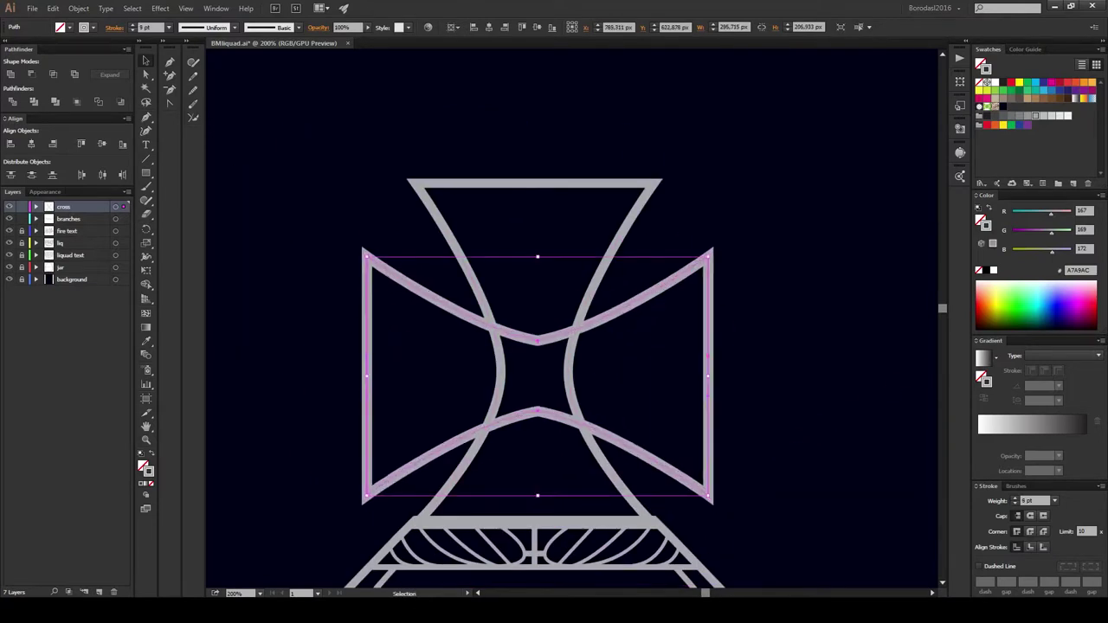
{"action": "key", "text": "ctrl+a"}
{"action": "key", "text": "shift+m"}
{"action": "left_click_drag", "start_coordinate": [536, 372], "coordinate": [658, 372]}
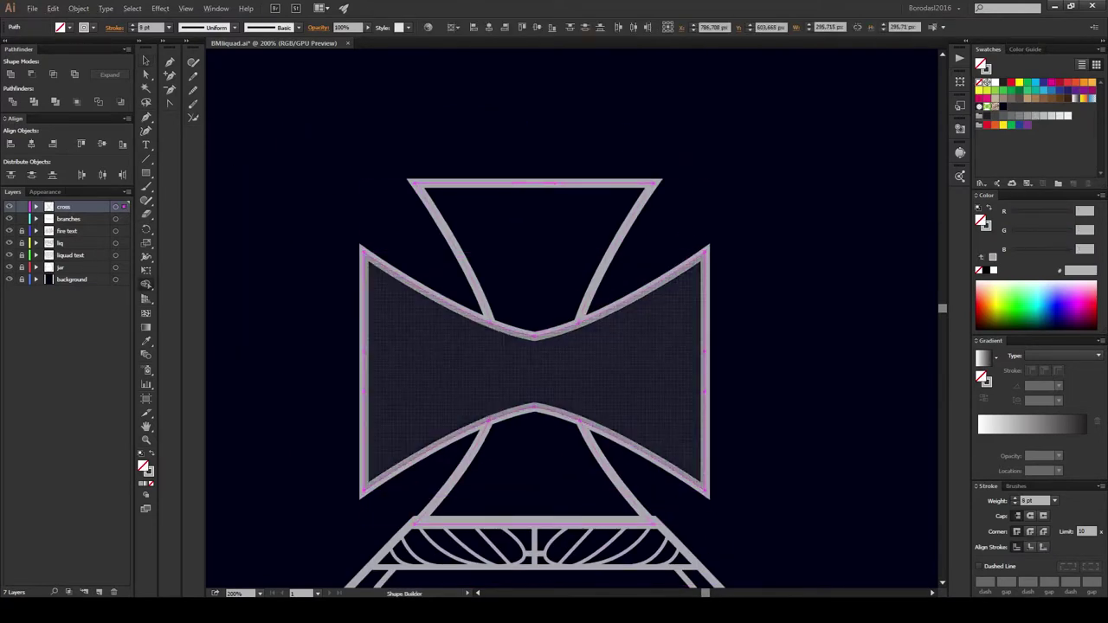
Step: Stretch the cross's vertical piece upward
{"action": "key", "text": "v"}
{"action": "key", "text": "ctrl+minus"}
{"action": "key", "text": "ctrl+minus"}
{"action": "key", "text": "ctrl+minus"}
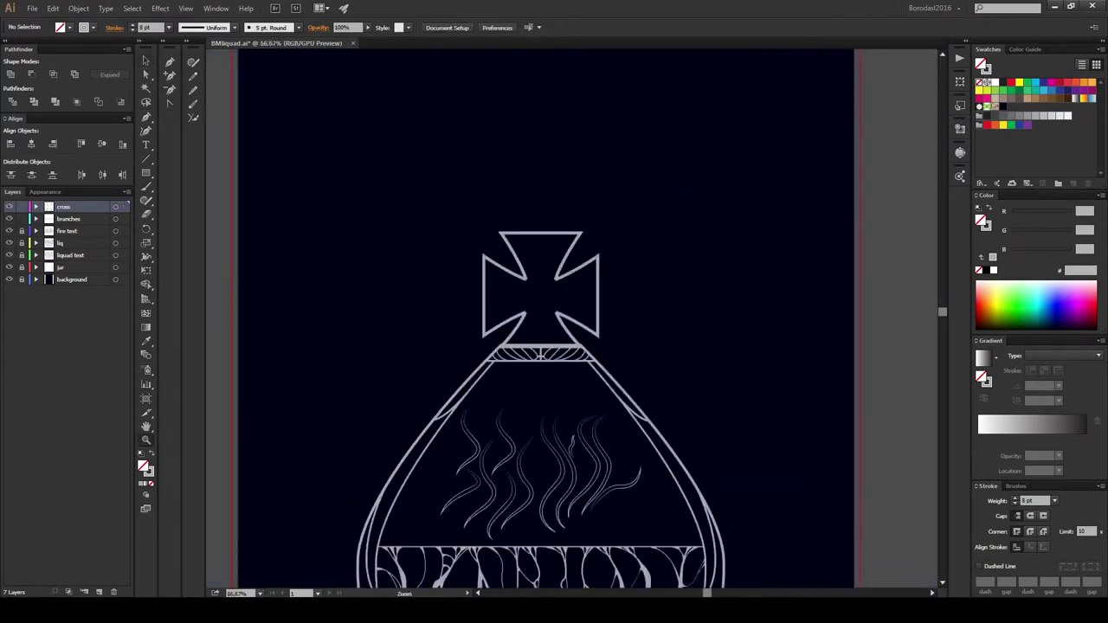
{"action": "key", "text": "ctrl+minus"}
{"action": "scroll", "coordinate": [509, 346], "scroll_direction": "up", "scroll_amount": 5}
{"action": "left_click", "coordinate": [576, 286]}
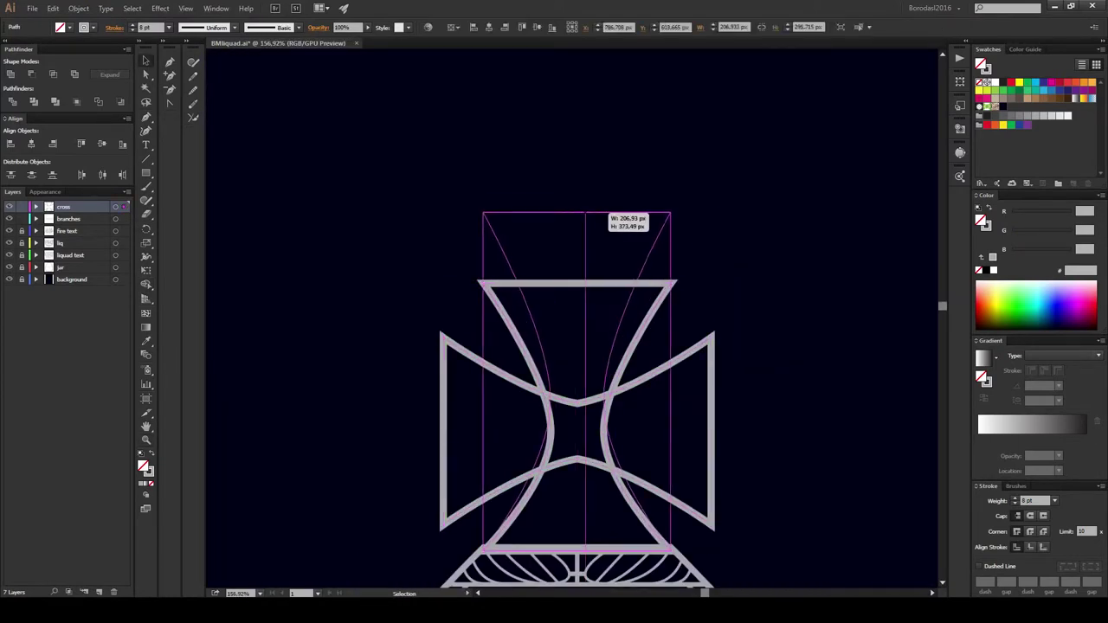
{"action": "left_click_drag", "start_coordinate": [576, 280], "coordinate": [576, 183]}
Step: Widen the cross's horizontal piece and raise it higher on the vertical
{"action": "left_click", "coordinate": [444, 398]}
{"action": "left_click_drag", "start_coordinate": [442, 430], "coordinate": [365, 430]}
{"action": "left_click_drag", "start_coordinate": [519, 386], "coordinate": [519, 346]}
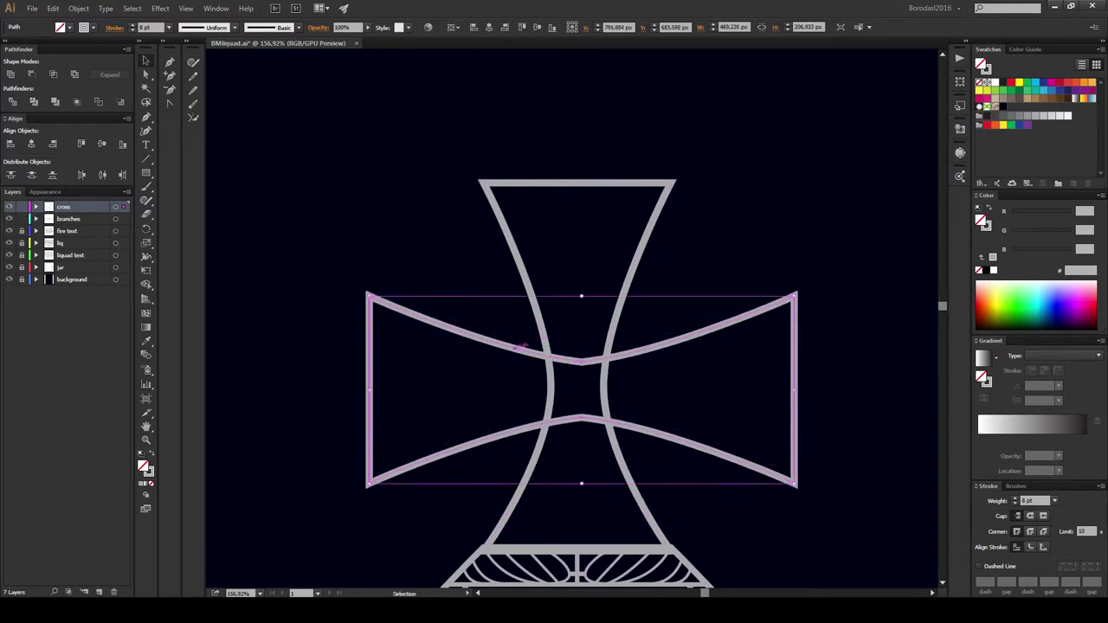
{"action": "left_click_drag", "start_coordinate": [611, 360], "coordinate": [610, 362]}
{"action": "key", "text": "ctrl+shift+a"}
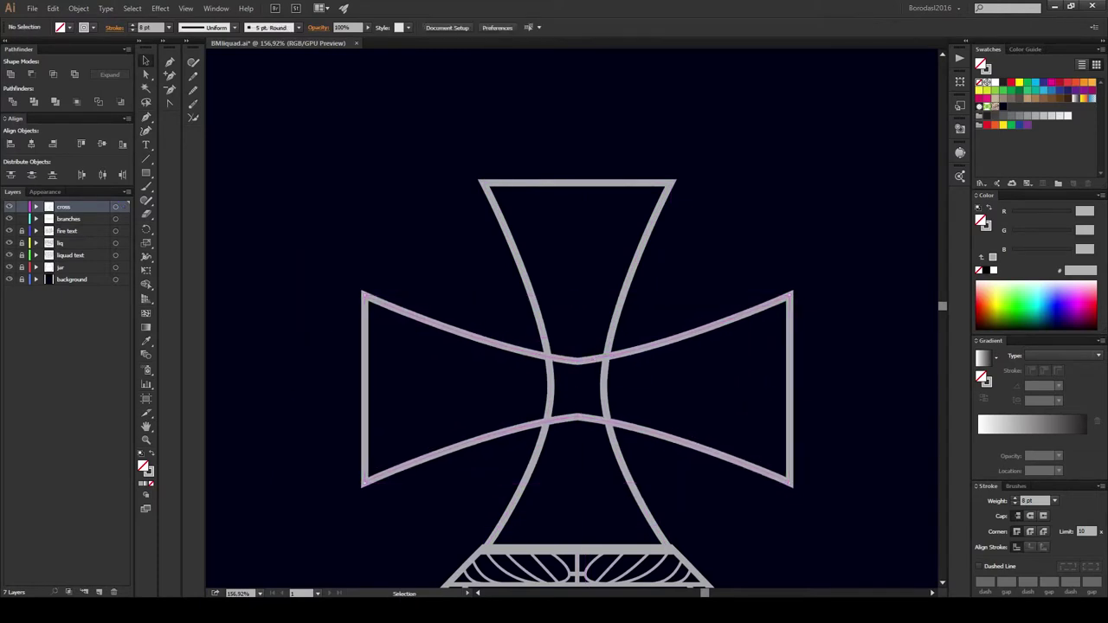
{"action": "key", "text": "ctrl+minus"}
{"action": "key", "text": "ctrl+minus"}
{"action": "key", "text": "ctrl+minus"}
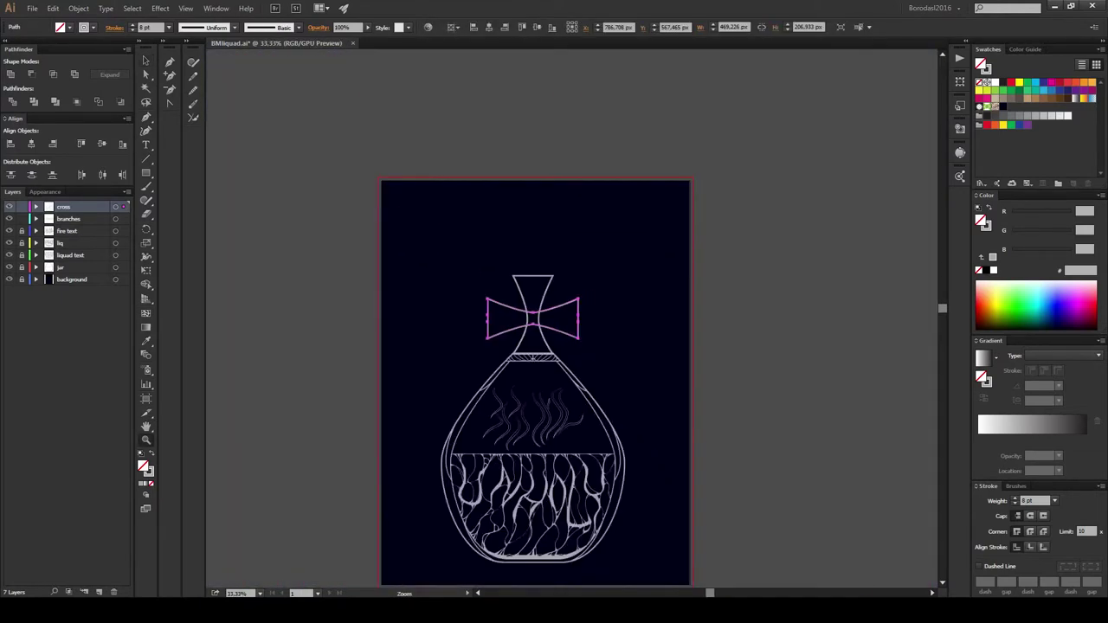
{"action": "left_click_drag", "start_coordinate": [523, 285], "coordinate": [598, 285]}
{"action": "left_click_drag", "start_coordinate": [446, 368], "coordinate": [446, 368]}
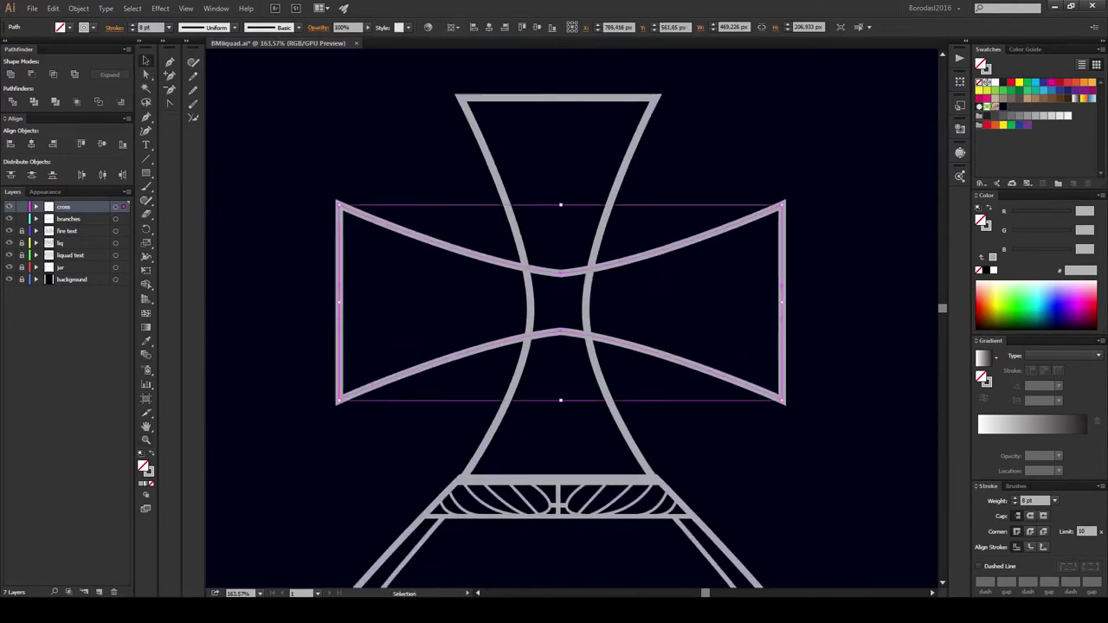
Step: Merge all the cross paths into a single outline with the Shape Builder
{"action": "left_click_drag", "start_coordinate": [554, 407], "coordinate": [623, 407]}
{"action": "key", "text": "ctrl+minus"}
{"action": "key", "text": "ctrl+minus"}
{"action": "key", "text": "ctrl+minus"}
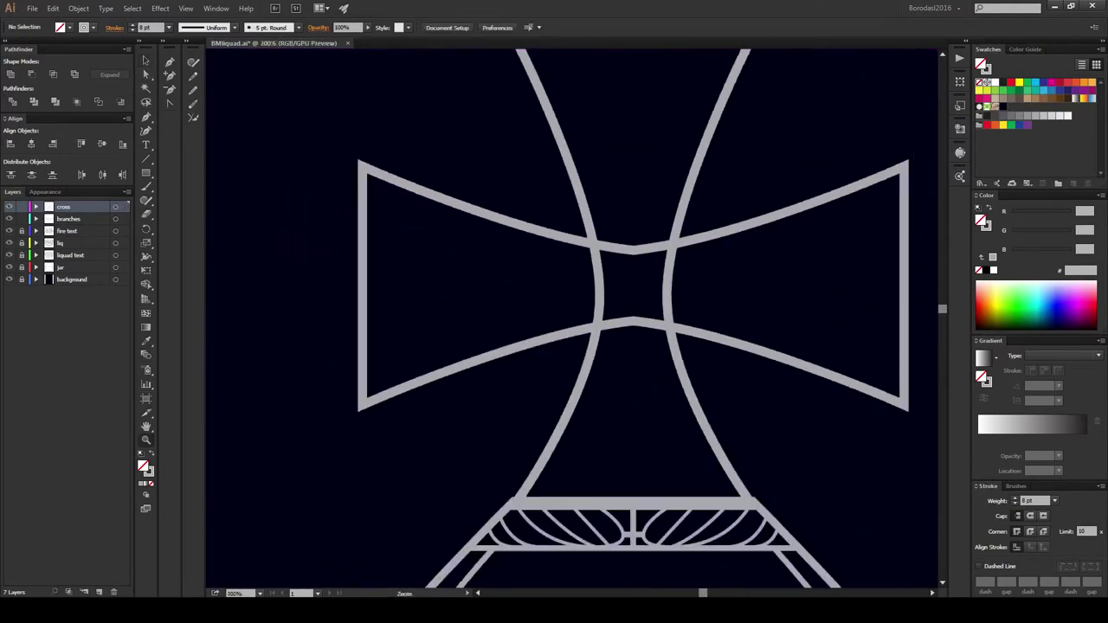
{"action": "key", "text": "ctrl+a"}
{"action": "key", "text": "shift+m"}
{"action": "key", "text": "v"}
{"action": "key", "text": "ctrl+shift+a"}
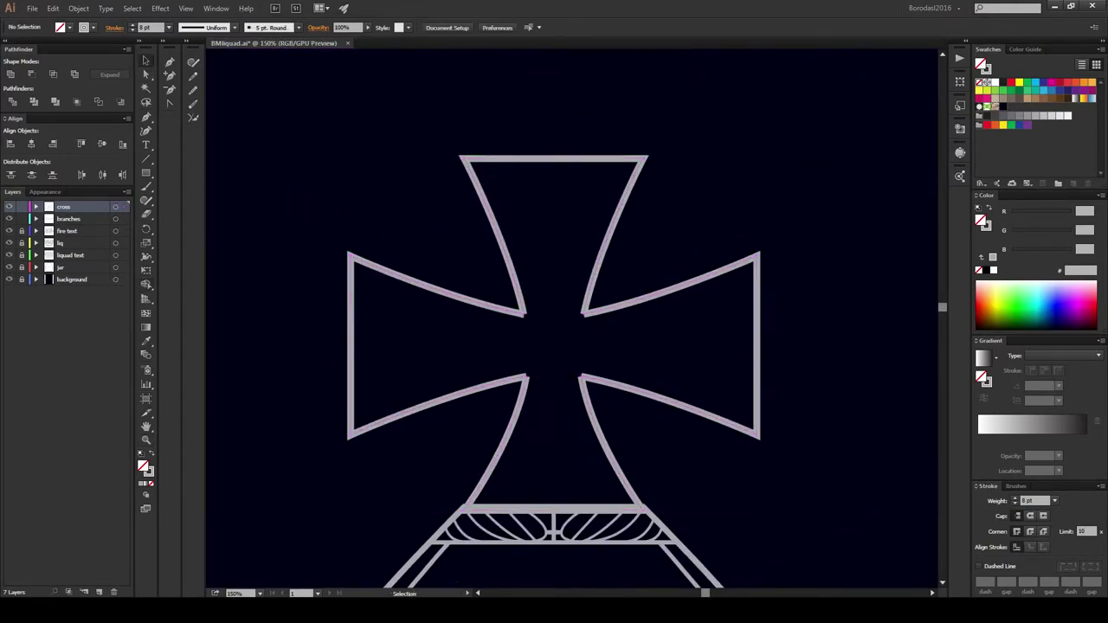
Step: Draw a curved inner line along the left arm's outer end
{"action": "left_click", "coordinate": [360, 260]}
{"action": "left_click_drag", "start_coordinate": [365, 423], "coordinate": [345, 443]}
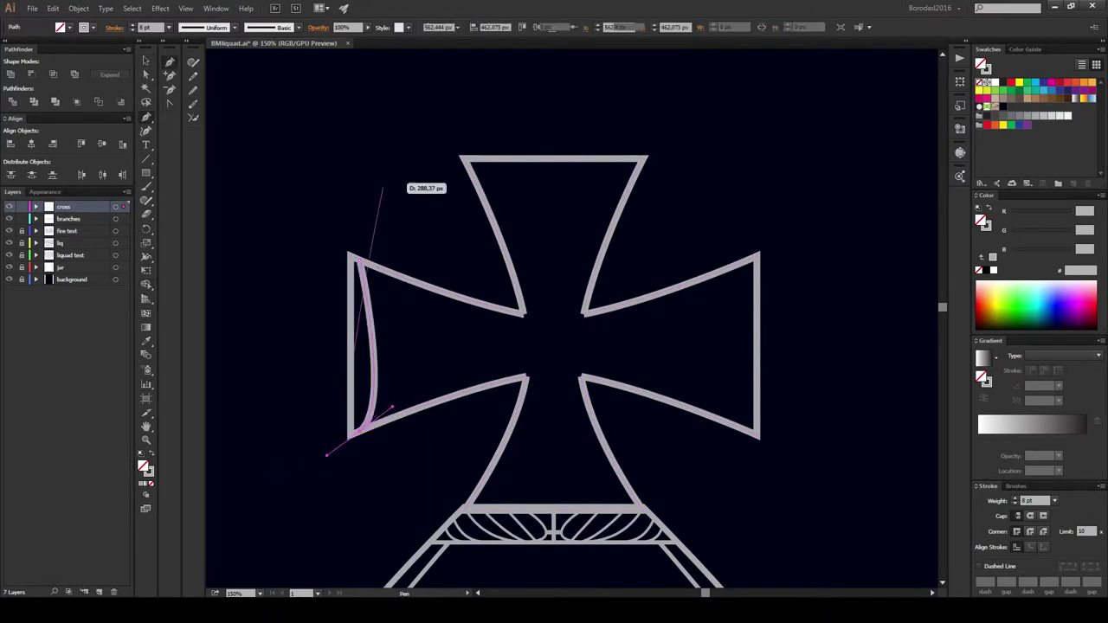
{"action": "key", "text": "v"}
Step: Reflect a copy of the curve and fit it into the right arm's end
{"action": "right_click", "coordinate": [372, 322]}
{"action": "right_click", "coordinate": [375, 356]}
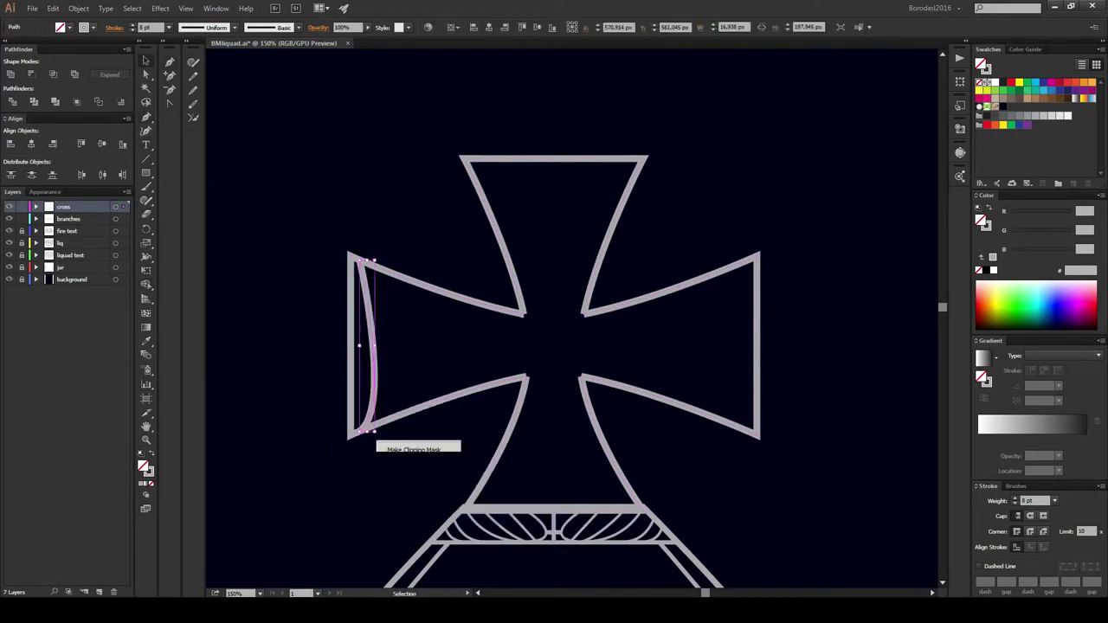
{"action": "left_click", "coordinate": [543, 465]}
{"action": "left_click_drag", "start_coordinate": [368, 346], "coordinate": [741, 342]}
{"action": "scroll", "coordinate": [746, 264], "scroll_direction": "up", "scroll_amount": 10}
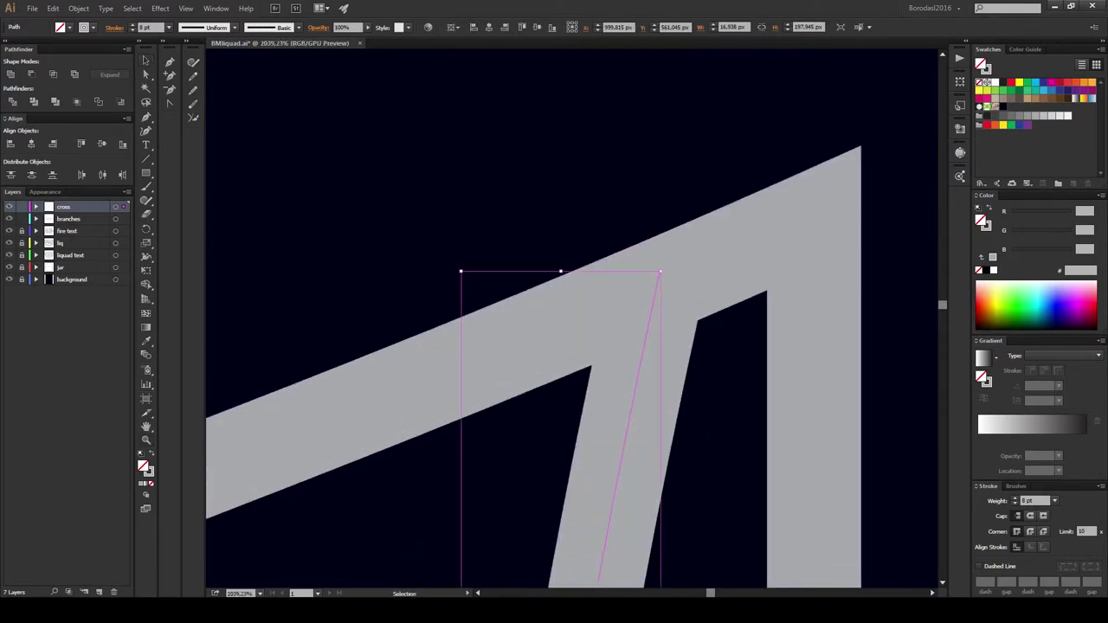
{"action": "left_click_drag", "start_coordinate": [622, 442], "coordinate": [633, 441]}
{"action": "scroll", "coordinate": [632, 441], "scroll_direction": "down", "scroll_amount": 8}
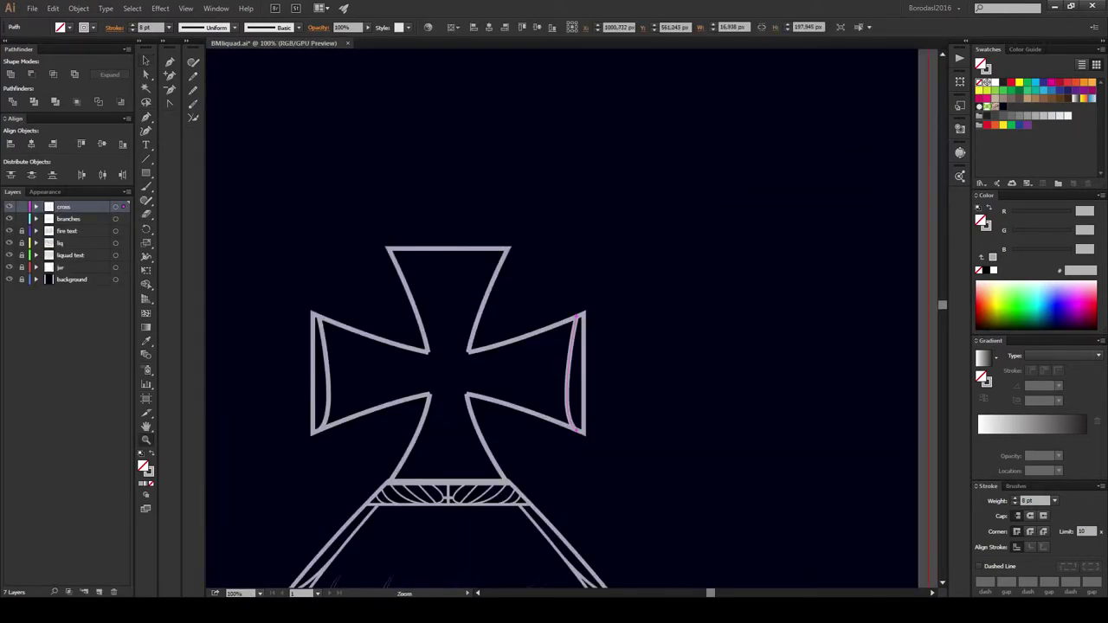
{"action": "key", "text": "ctrl+shift+a"}
{"action": "scroll", "coordinate": [623, 329], "scroll_direction": "up", "scroll_amount": 7}
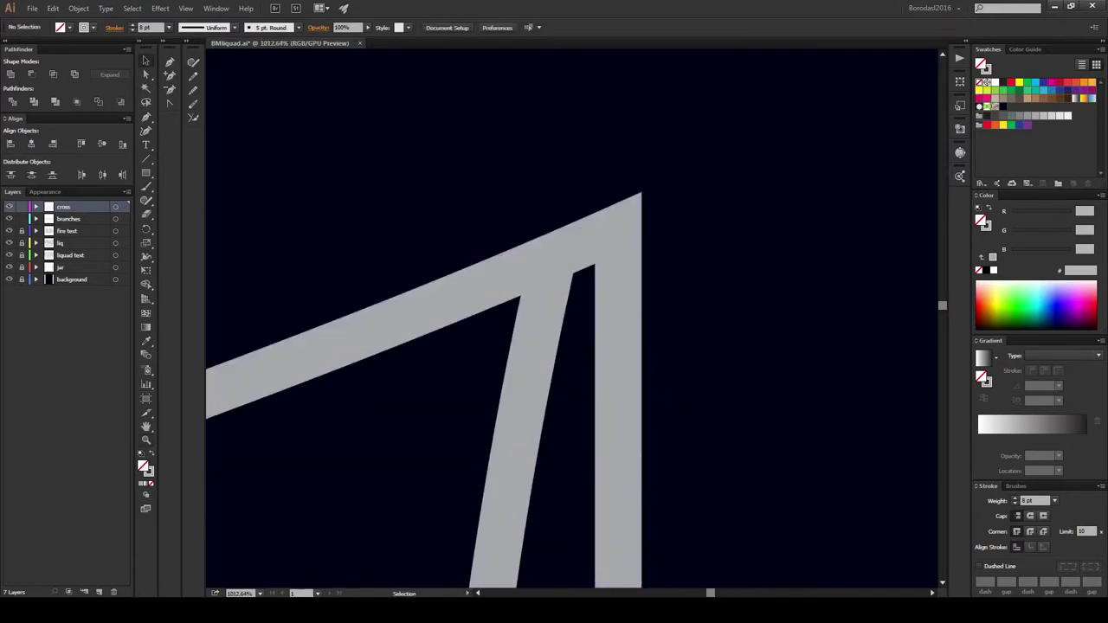
{"action": "scroll", "coordinate": [666, 313], "scroll_direction": "down", "scroll_amount": 7}
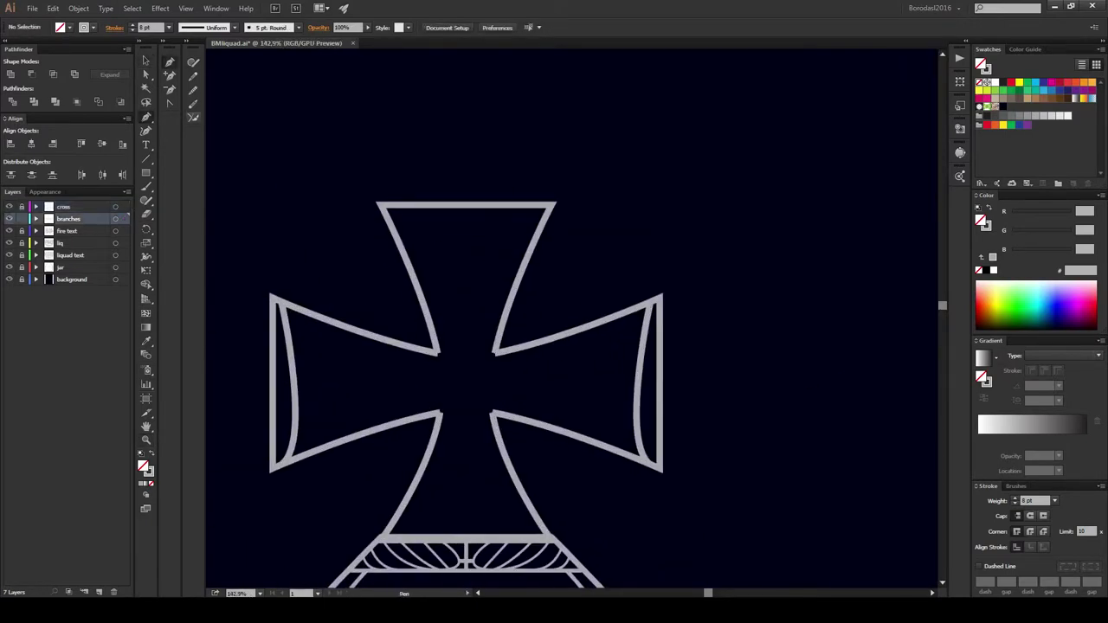
Step: Draw crack branches inside the right arm and up from the lower stem
{"action": "left_click_drag", "start_coordinate": [604, 327], "coordinate": [597, 342]}
{"action": "left_click_drag", "start_coordinate": [591, 433], "coordinate": [571, 407]}
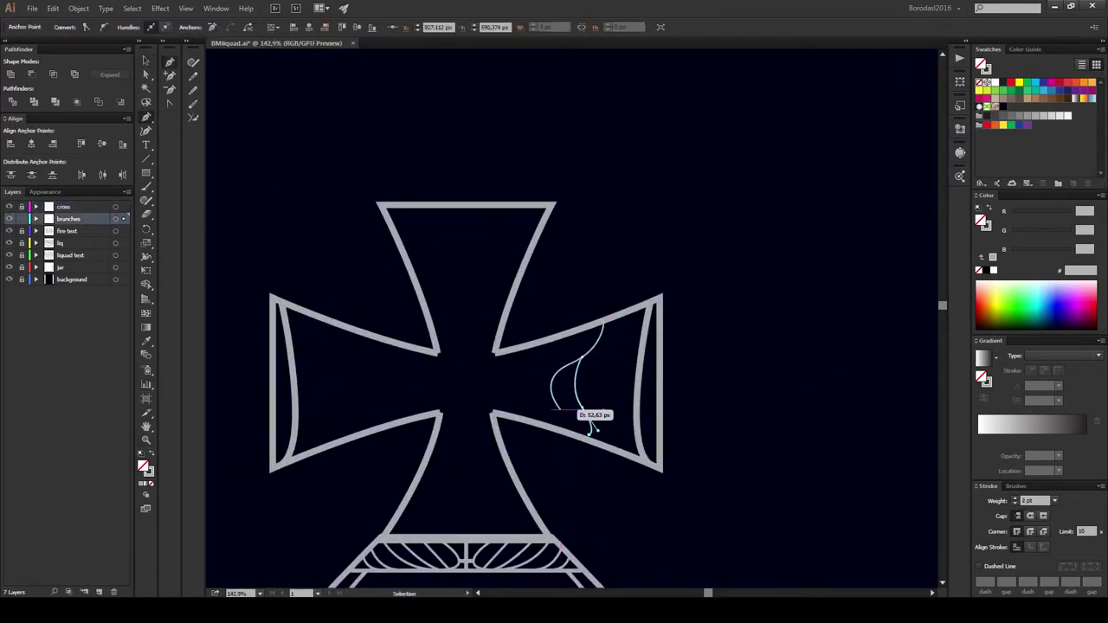
{"action": "left_click_drag", "start_coordinate": [543, 358], "coordinate": [519, 394]}
{"action": "left_click", "coordinate": [493, 395]}
{"action": "key", "text": "ctrl+shift+a"}
{"action": "left_click_drag", "start_coordinate": [450, 500], "coordinate": [455, 502]}
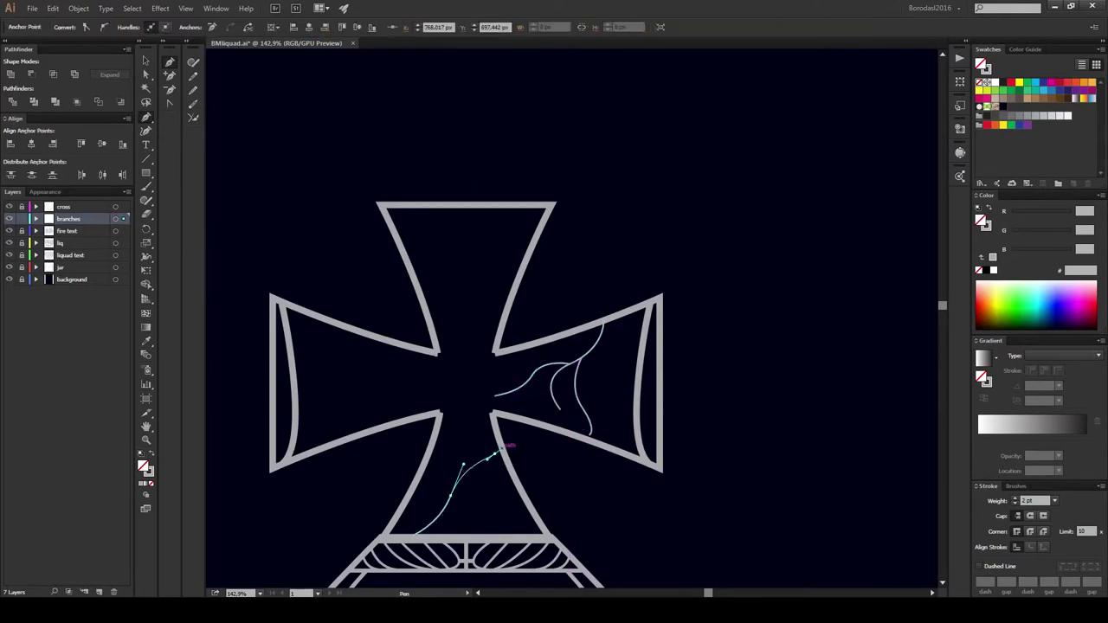
{"action": "left_click_drag", "start_coordinate": [493, 446], "coordinate": [504, 476]}
{"action": "key", "text": "ctrl+shift+a"}
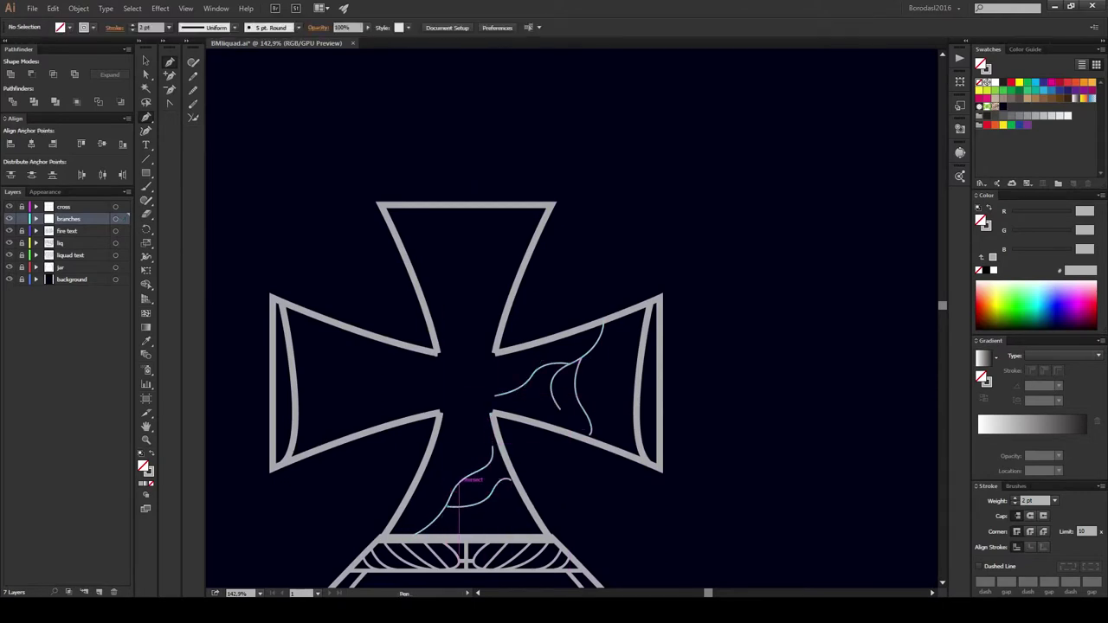
Step: Add curled branches and side shoots reaching into the cross's top arm
{"action": "left_click", "coordinate": [330, 322]}
{"action": "left_click_drag", "start_coordinate": [379, 406], "coordinate": [354, 426]}
{"action": "left_click_drag", "start_coordinate": [408, 402], "coordinate": [417, 397]}
{"action": "key", "text": "ctrl+shift+a"}
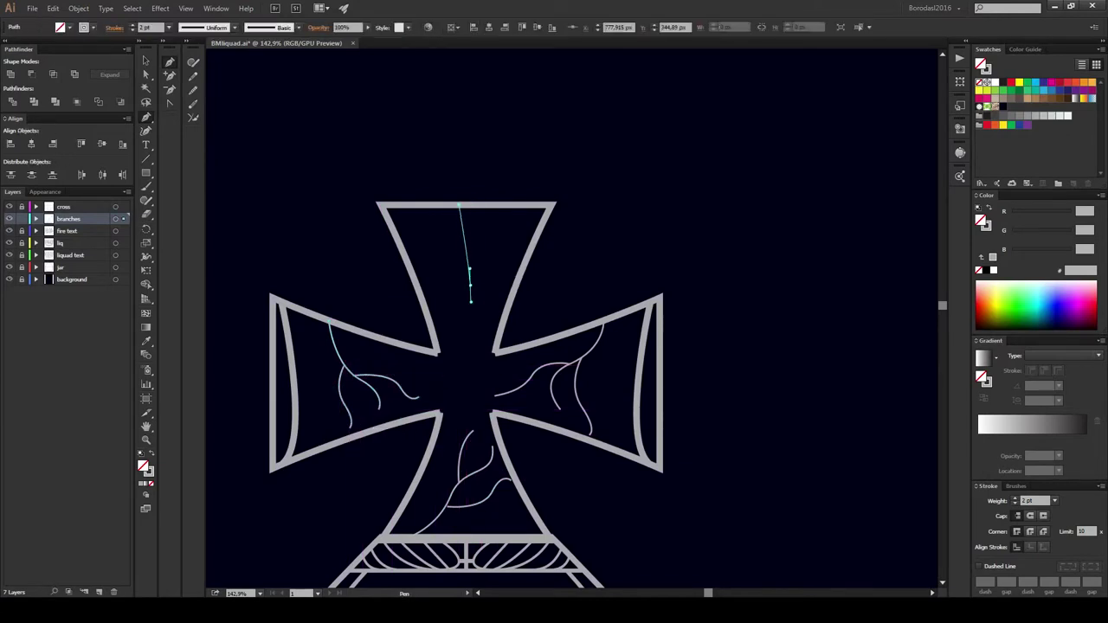
{"action": "left_click_drag", "start_coordinate": [467, 331], "coordinate": [474, 335]}
{"action": "key", "text": "ctrl+shift+a"}
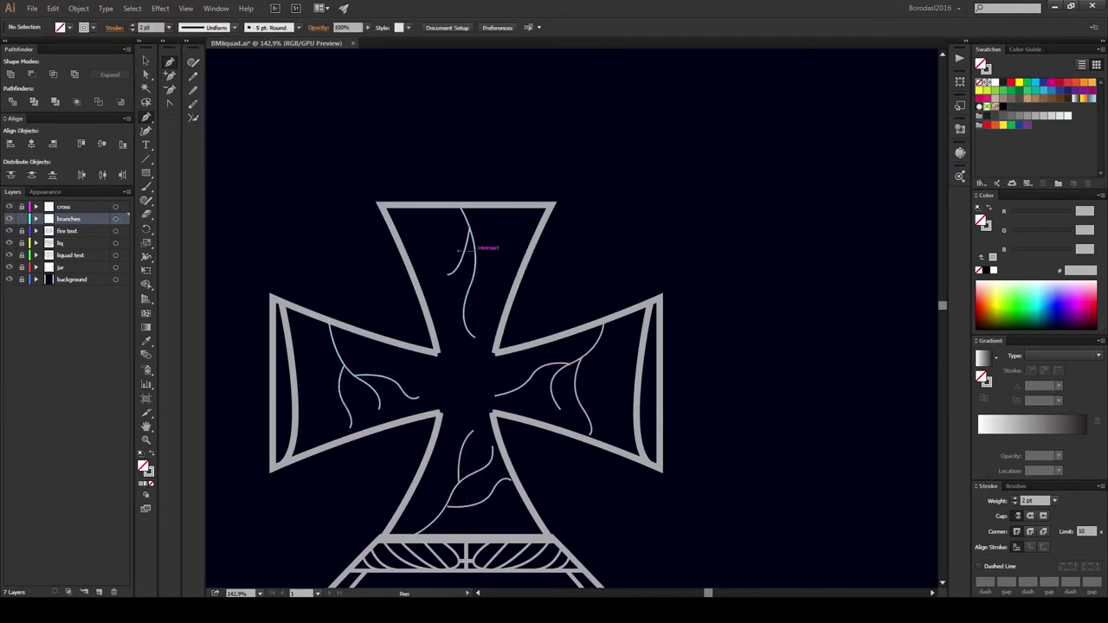
{"action": "left_click_drag", "start_coordinate": [487, 297], "coordinate": [495, 300]}
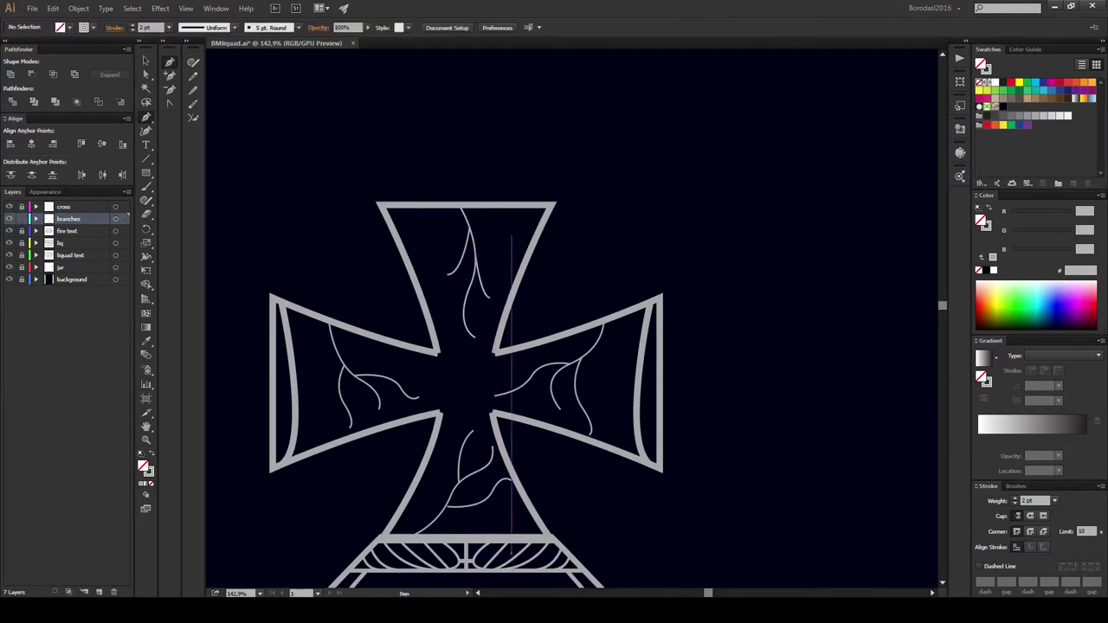
{"action": "key", "text": "ctrl+shift+a"}
{"action": "left_click_drag", "start_coordinate": [494, 258], "coordinate": [443, 246]}
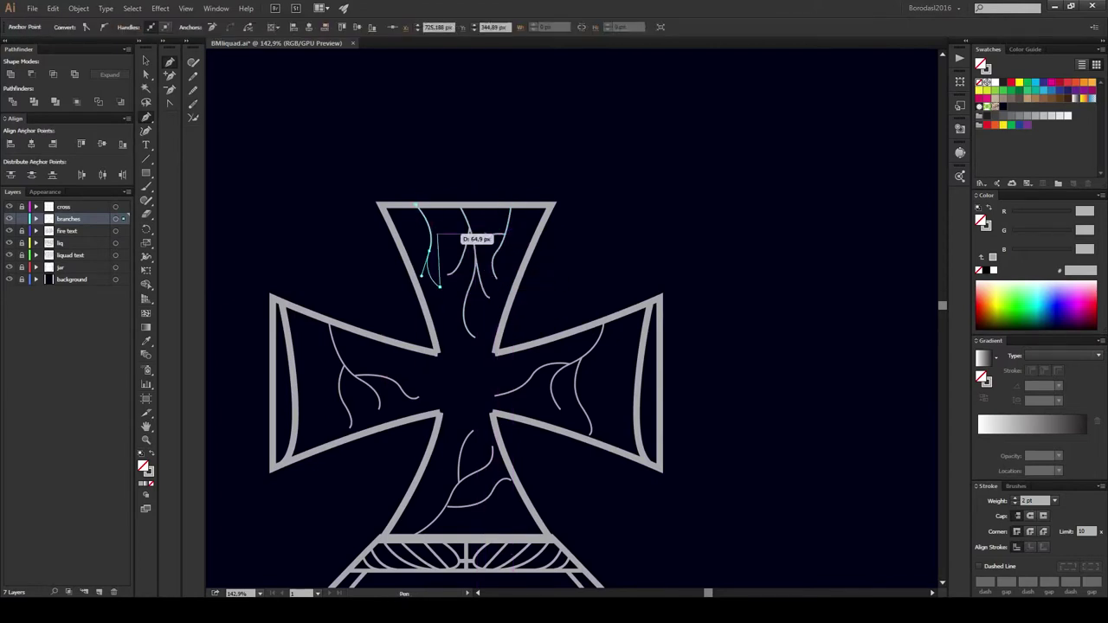
Step: Give all the crack branches a tapered 8 pt width profile
{"action": "left_click", "coordinate": [115, 218]}
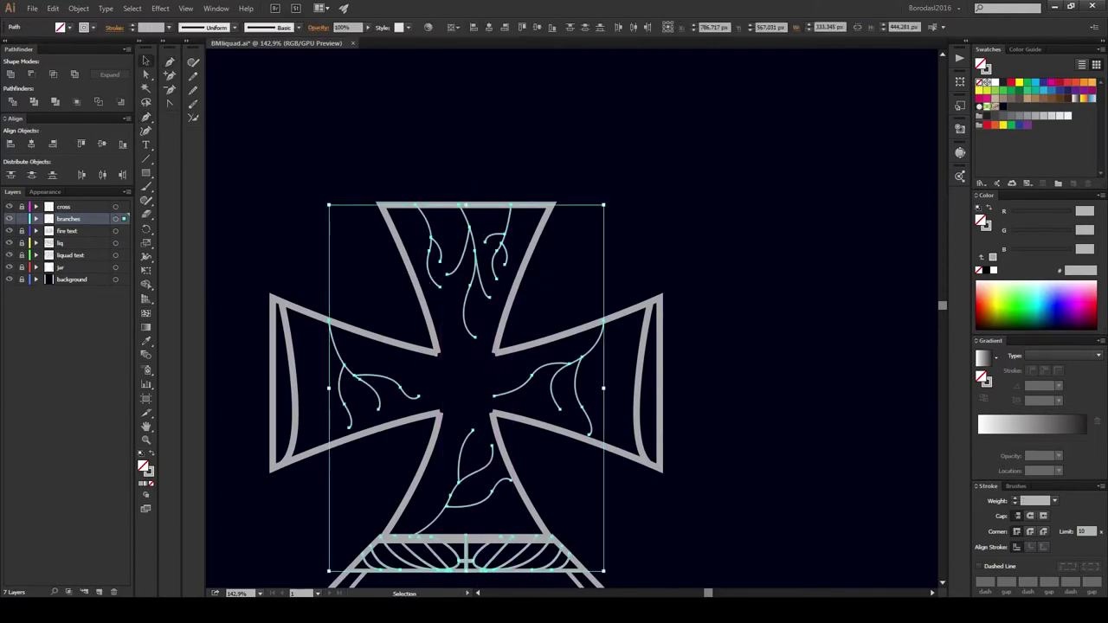
{"action": "left_click", "coordinate": [233, 27]}
{"action": "left_click", "coordinate": [197, 117]}
{"action": "key", "text": "ctrl+shift+a"}
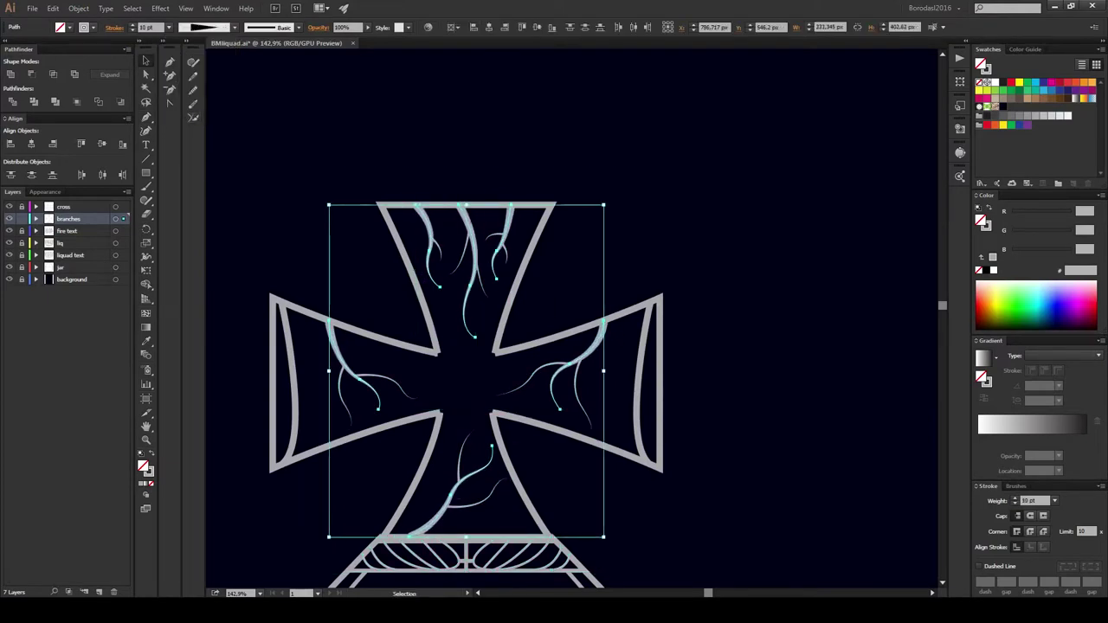
{"action": "key", "text": "ctrl+shift+a"}
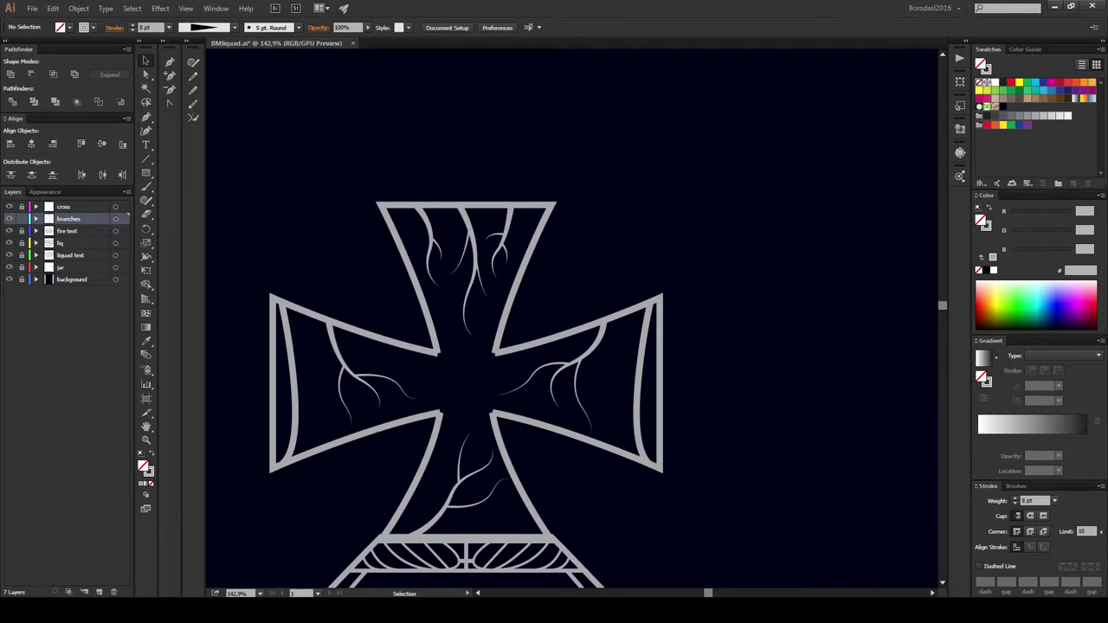
Step: Zoom in and pen new crack branches in the left arm, centre and right arm
{"action": "left_click", "coordinate": [315, 448]}
{"action": "key", "text": "p"}
{"action": "left_click", "coordinate": [305, 452]}
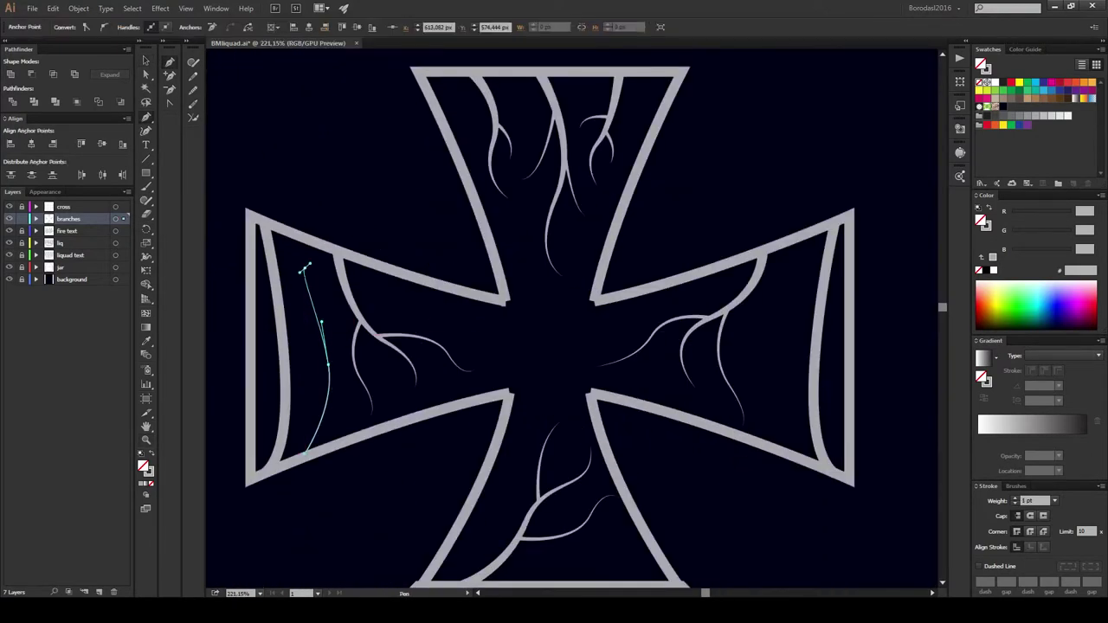
{"action": "left_click_drag", "start_coordinate": [303, 270], "coordinate": [329, 364]}
{"action": "left_click_drag", "start_coordinate": [492, 380], "coordinate": [458, 306]}
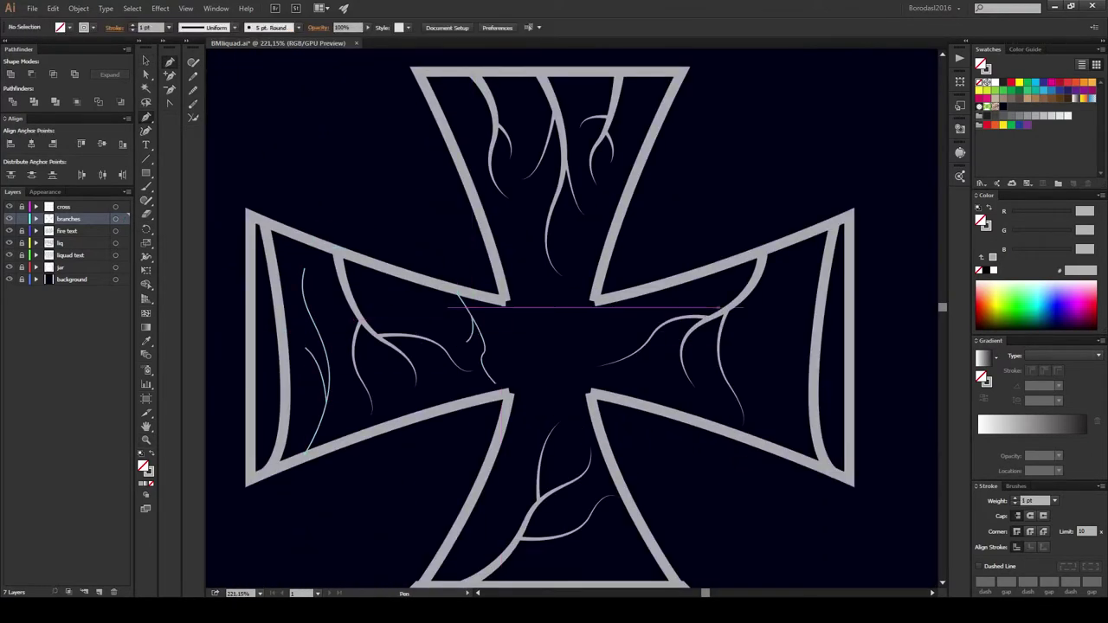
{"action": "left_click_drag", "start_coordinate": [651, 287], "coordinate": [606, 358]}
{"action": "left_click", "coordinate": [790, 241]}
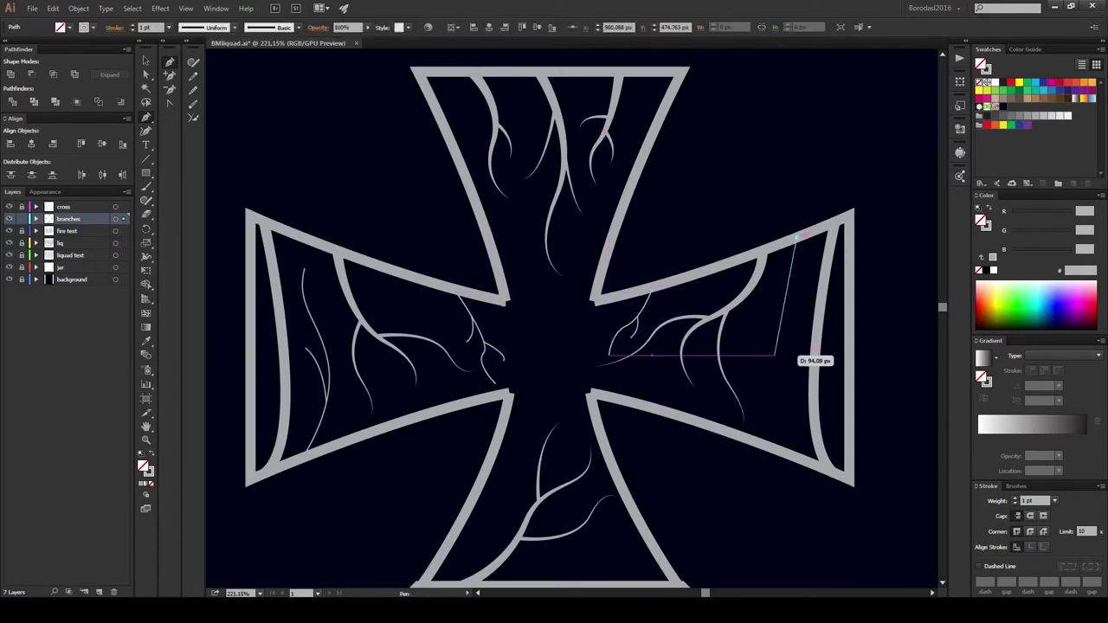
{"action": "left_click_drag", "start_coordinate": [762, 347], "coordinate": [784, 422]}
{"action": "left_click", "coordinate": [814, 380], "text": "ctrl"}
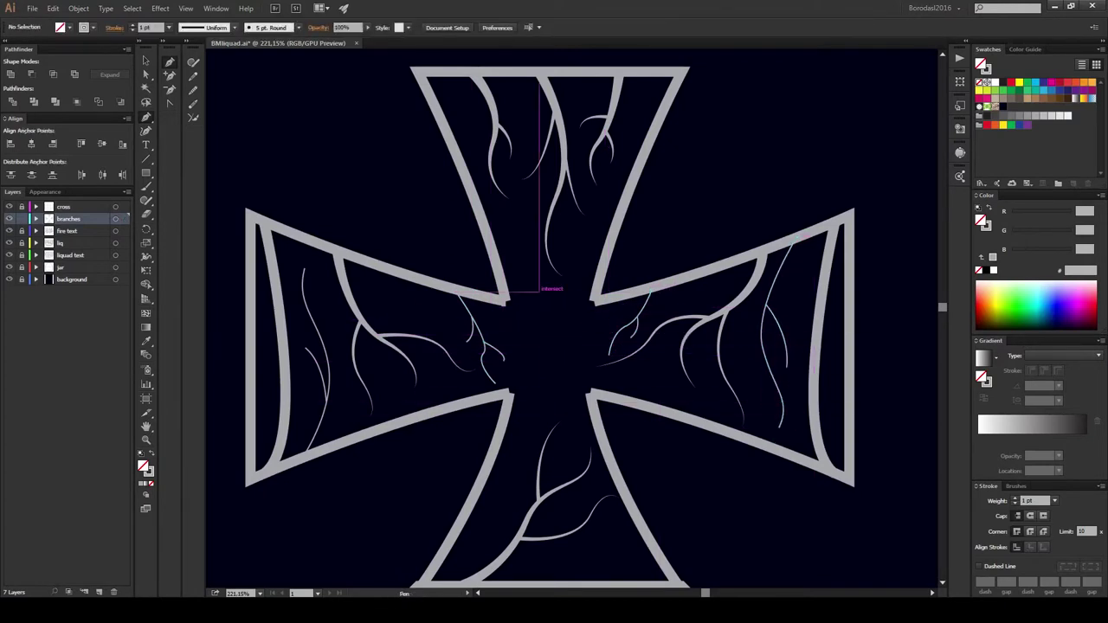
Step: Add a hooked curl to the lower crack branch
{"action": "scroll", "coordinate": [519, 303], "scroll_direction": "down", "scroll_amount": 3}
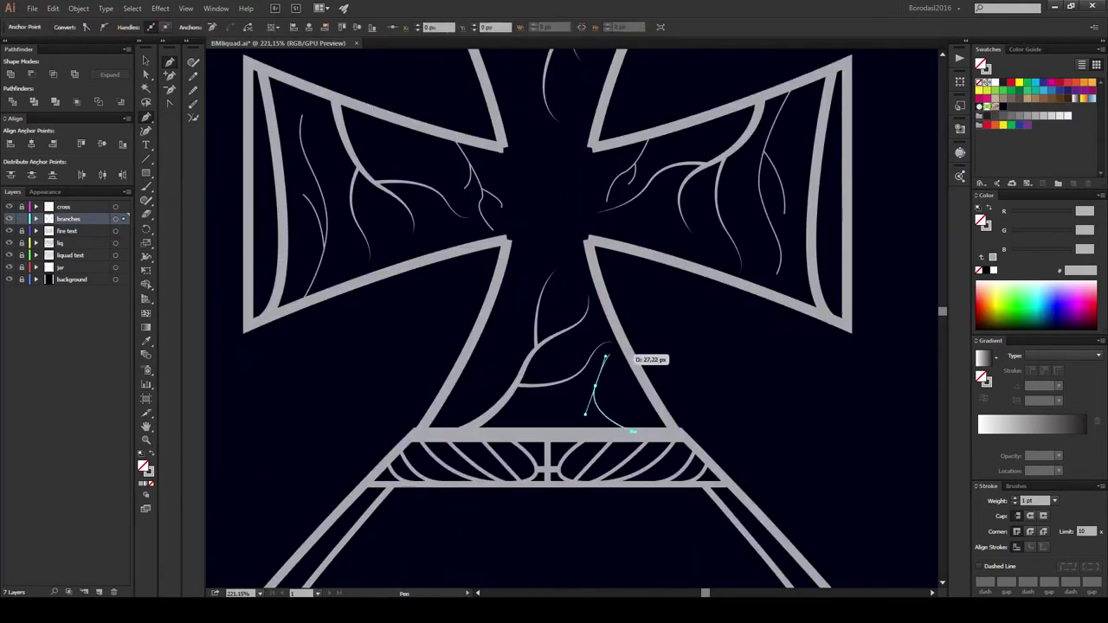
{"action": "mouse_move", "coordinate": [595, 386]}
{"action": "left_mouse_down"}
{"action": "mouse_move", "coordinate": [618, 424]}
{"action": "mouse_move", "coordinate": [577, 400]}
{"action": "left_mouse_up"}
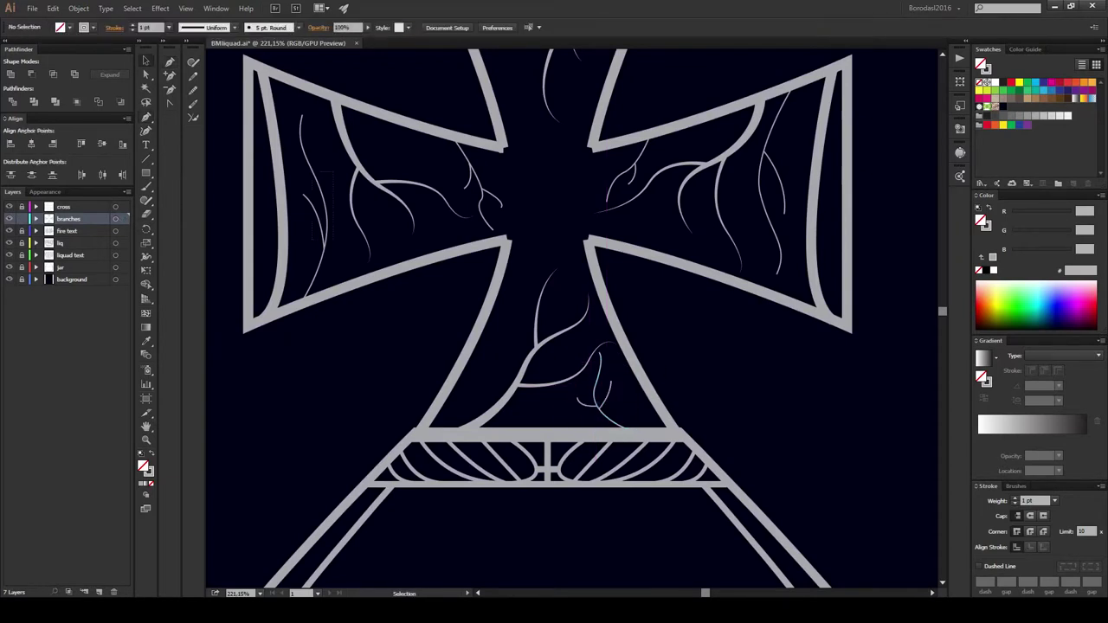
{"action": "left_click", "coordinate": [324, 217], "text": "ctrl"}
{"action": "key", "text": "ctrl+a"}
{"action": "scroll", "coordinate": [572, 320], "scroll_direction": "up", "scroll_amount": 3}
Step: Apply a tapered width profile to the new thin branches and centre curls
{"action": "left_click", "coordinate": [226, 27]}
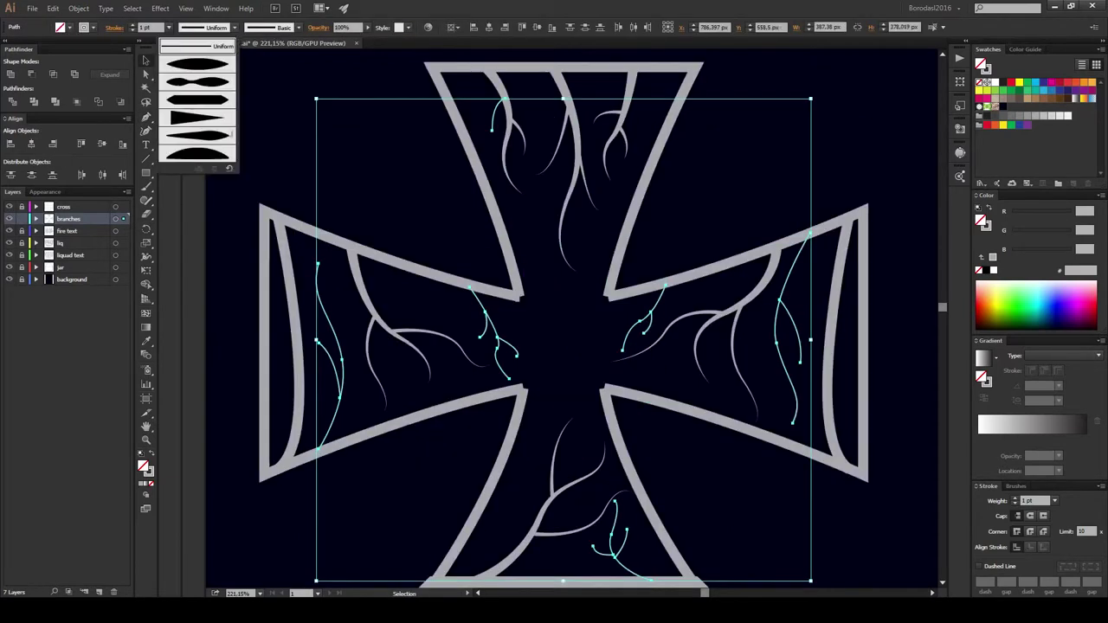
{"action": "left_click", "coordinate": [198, 139]}
{"action": "left_click", "coordinate": [563, 363]}
{"action": "left_click", "coordinate": [338, 381]}
{"action": "left_click", "coordinate": [797, 363], "text": "shift"}
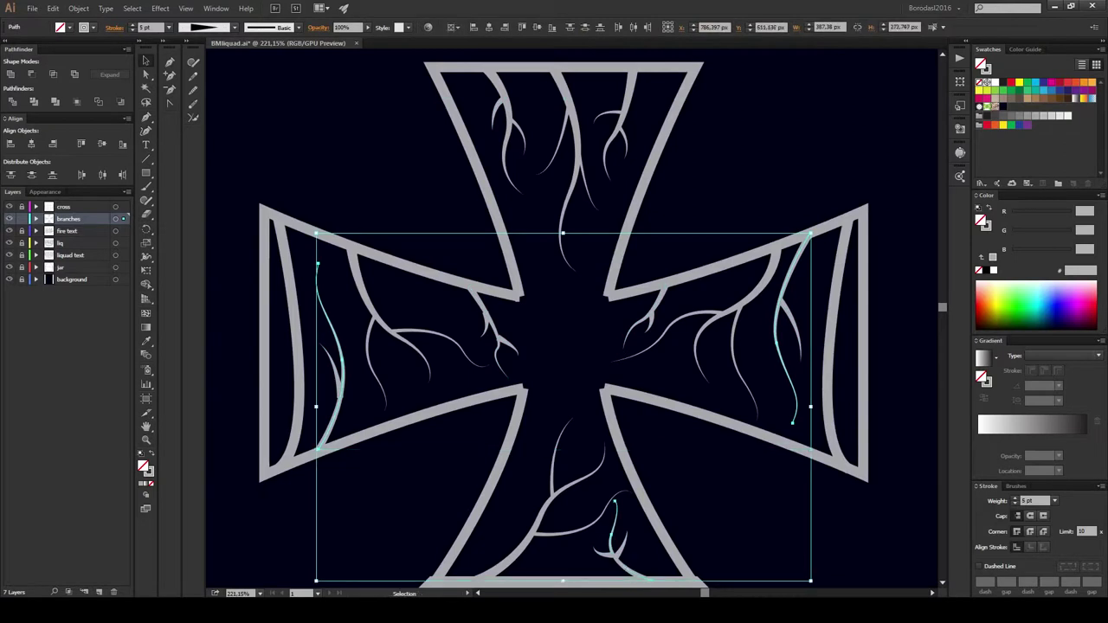
{"action": "scroll", "coordinate": [571, 320], "scroll_direction": "down", "scroll_amount": 4}
{"action": "left_click", "coordinate": [444, 208]}
{"action": "left_click", "coordinate": [591, 192], "text": "shift"}
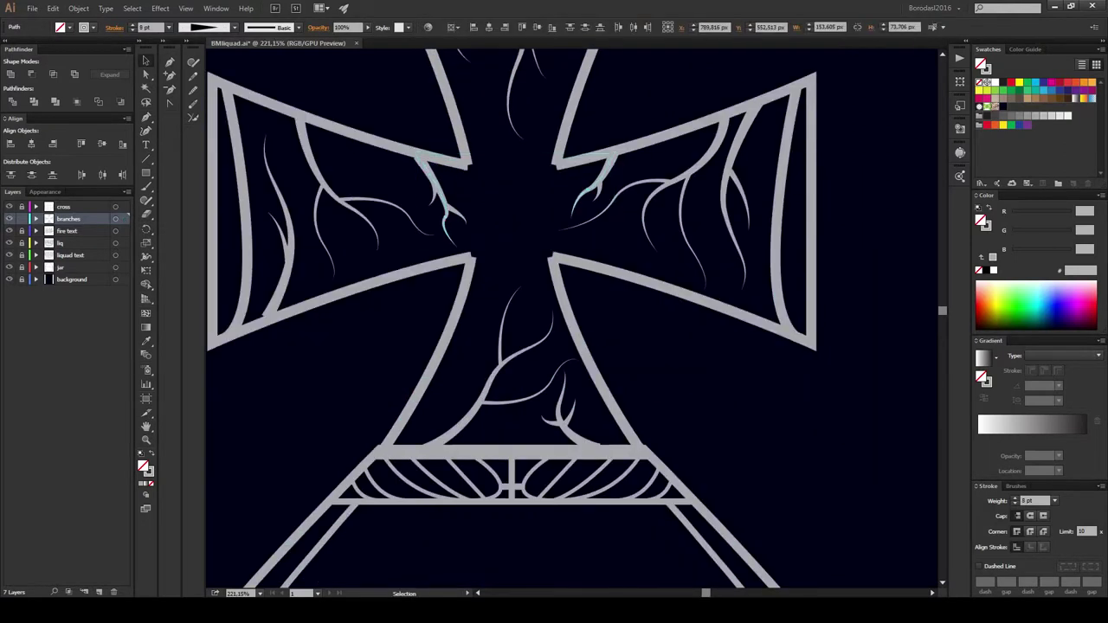
Step: Draw a thin branch in the lower stem, taper it, then zoom out
{"action": "left_click_drag", "start_coordinate": [459, 424], "coordinate": [481, 312]}
{"action": "key", "text": "ctrl+z"}
{"action": "left_click_drag", "start_coordinate": [448, 435], "coordinate": [481, 318]}
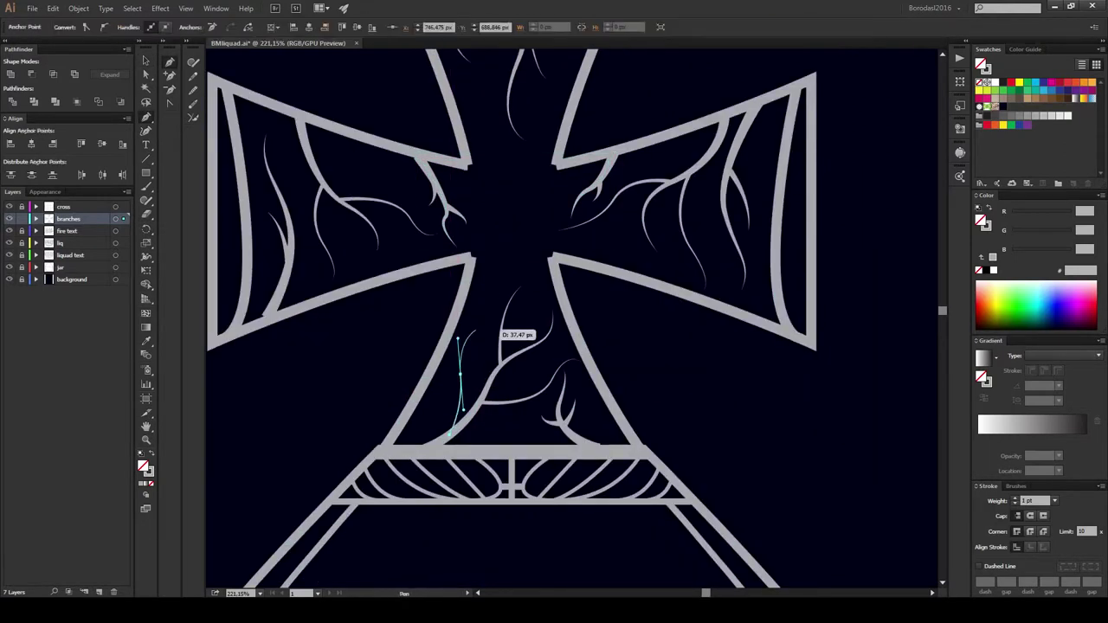
{"action": "left_click", "coordinate": [465, 372]}
{"action": "left_click", "coordinate": [208, 27]}
{"action": "left_click", "coordinate": [214, 128]}
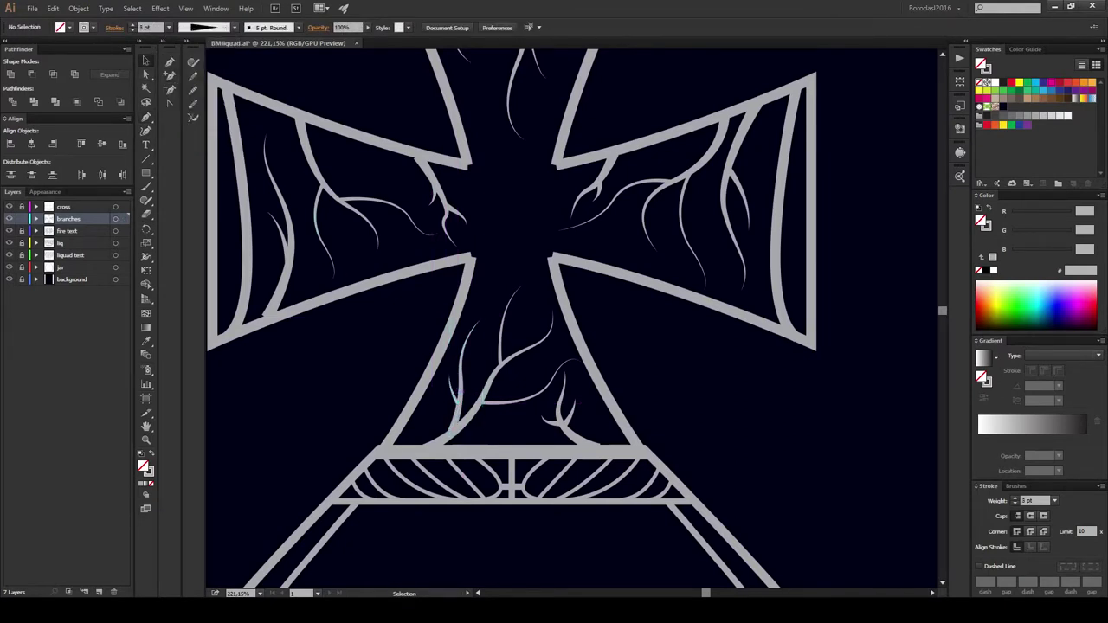
{"action": "key", "text": "ctrl+shift+a"}
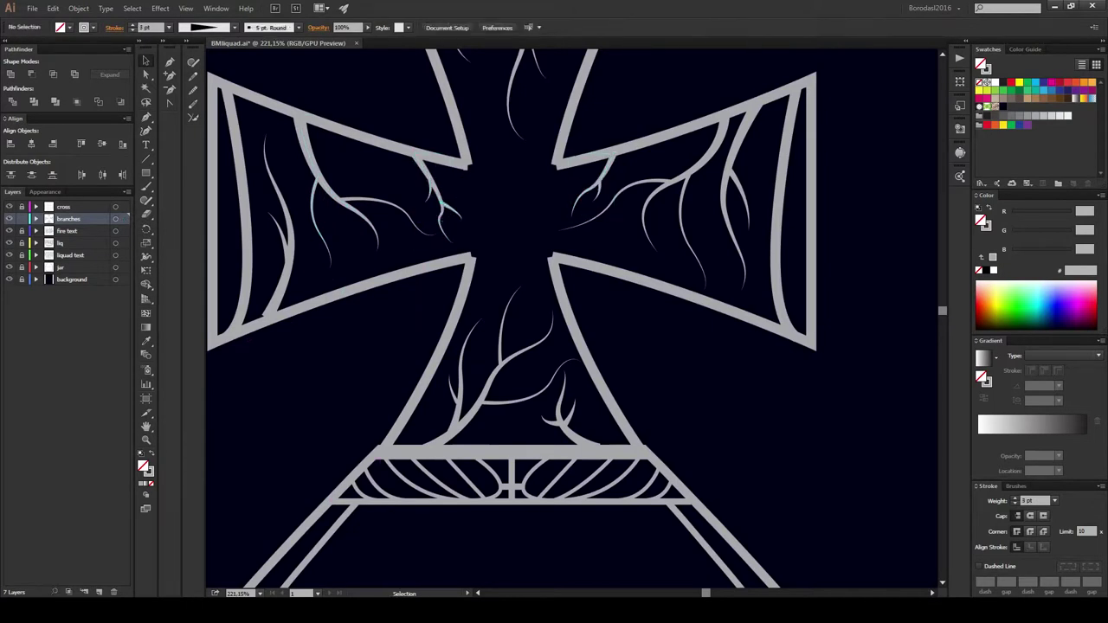
{"action": "key", "text": "z"}
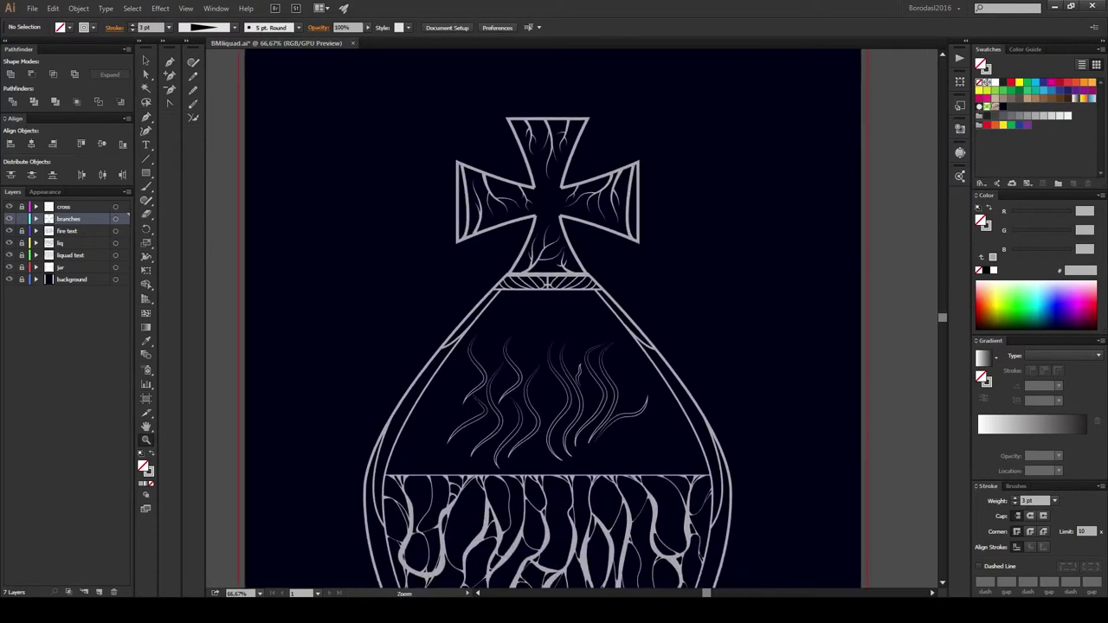
Step: Delete the existing branch strokes and zoom closer on the cross's left arm
{"action": "left_click", "coordinate": [545, 170]}
{"action": "key", "text": "ctrl+a"}
{"action": "key", "text": "Delete"}
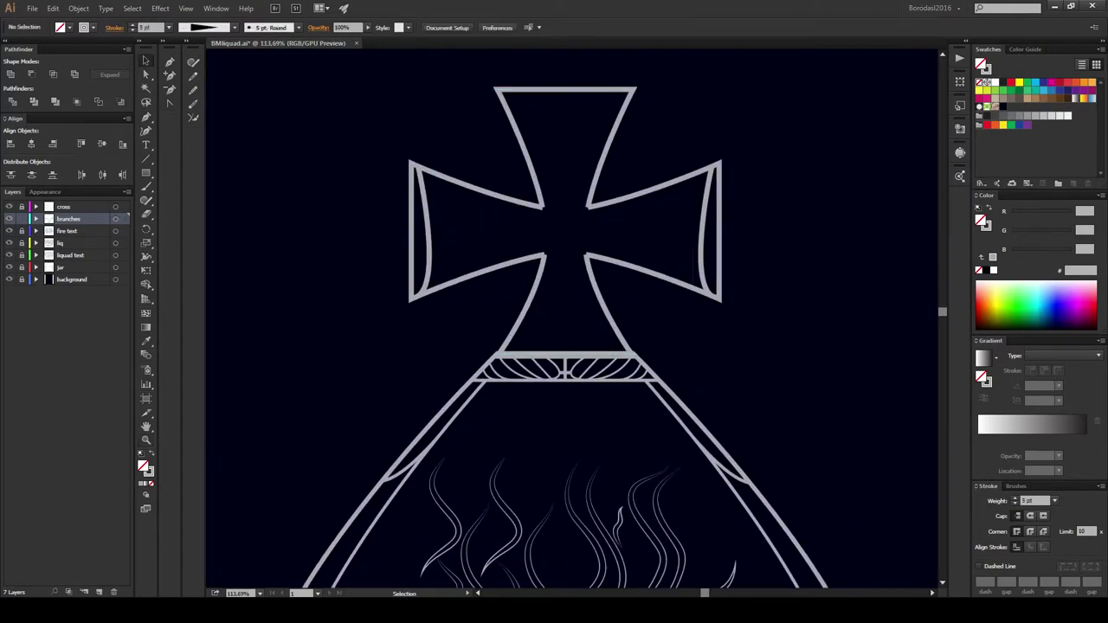
{"action": "left_click_drag", "start_coordinate": [454, 179], "coordinate": [520, 179]}
{"action": "key", "text": "p"}
Step: Pen several new curved crack branches across the cross's left arm
{"action": "left_click", "coordinate": [384, 155]}
{"action": "left_click", "coordinate": [455, 303]}
{"action": "left_click", "coordinate": [504, 385]}
{"action": "left_click", "coordinate": [504, 193]}
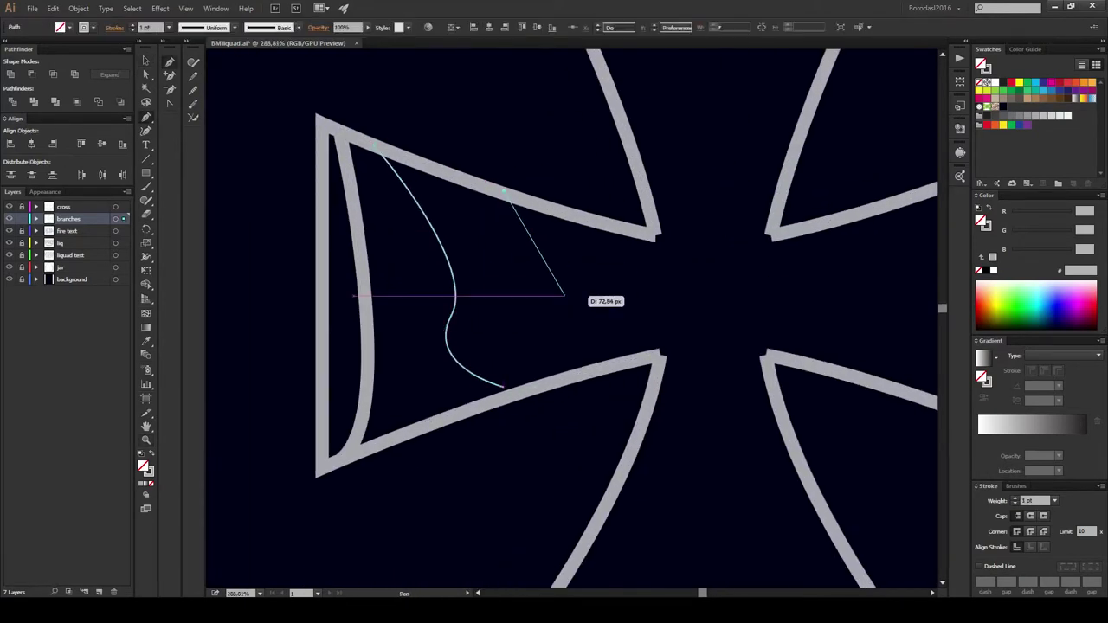
{"action": "left_click_drag", "start_coordinate": [562, 294], "coordinate": [632, 332]}
{"action": "left_click", "coordinate": [590, 367]}
{"action": "left_click", "coordinate": [630, 351]}
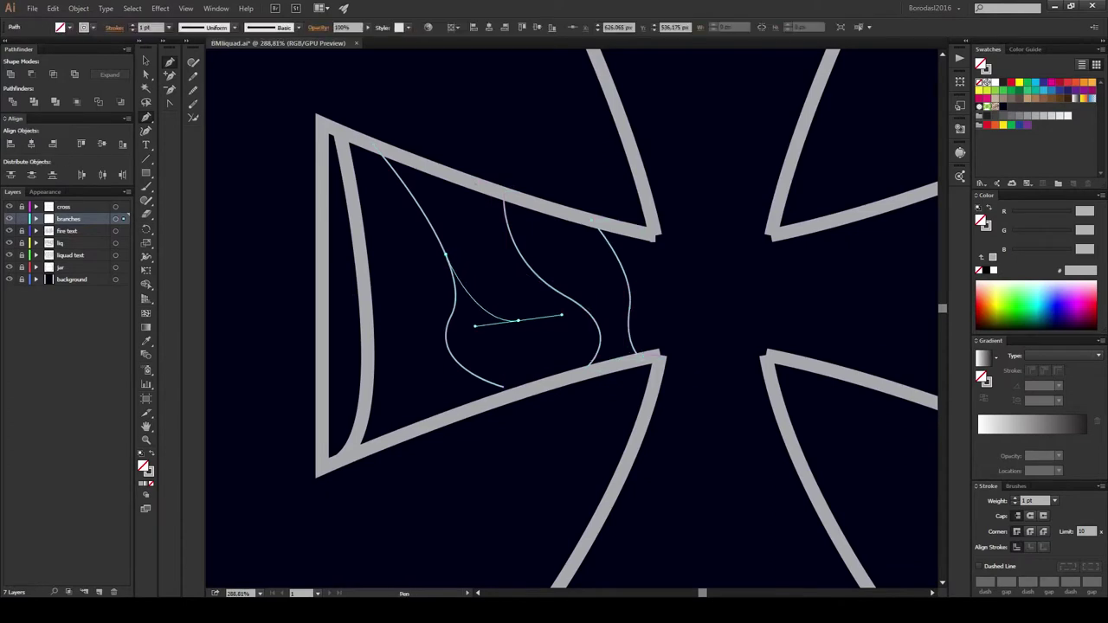
{"action": "left_click", "coordinate": [398, 405]}
{"action": "left_click", "coordinate": [399, 433], "text": "ctrl"}
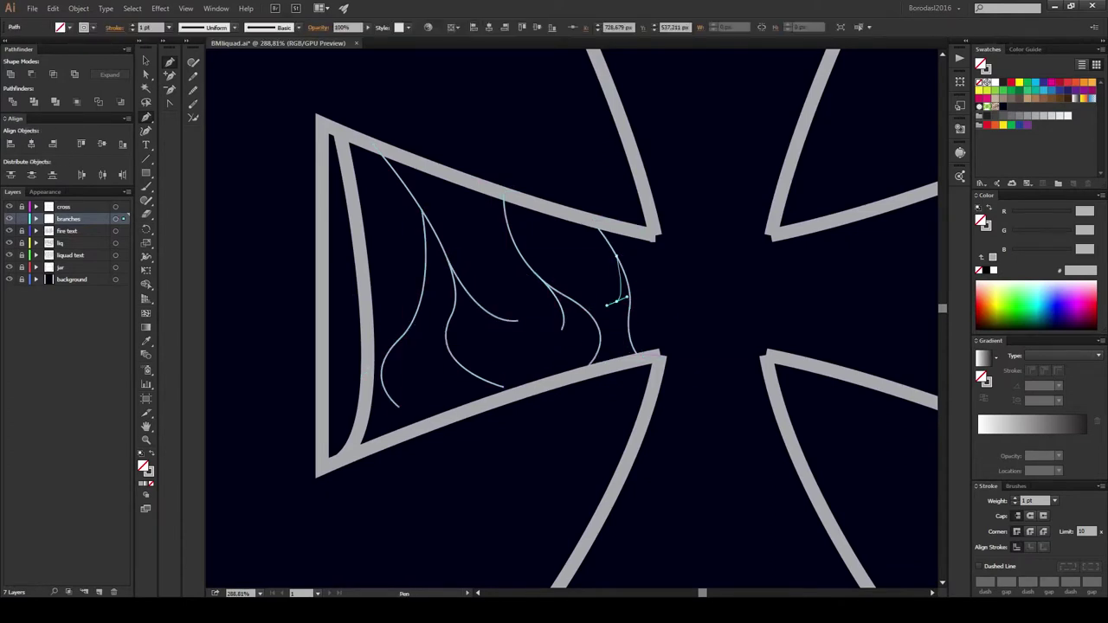
{"action": "left_click", "coordinate": [645, 325]}
Step: Give the left-arm branches a tapered width profile and heavier stroke
{"action": "key", "text": "v"}
{"action": "key", "text": "ctrl+a"}
{"action": "left_click", "coordinate": [232, 27]}
{"action": "left_click", "coordinate": [204, 130]}
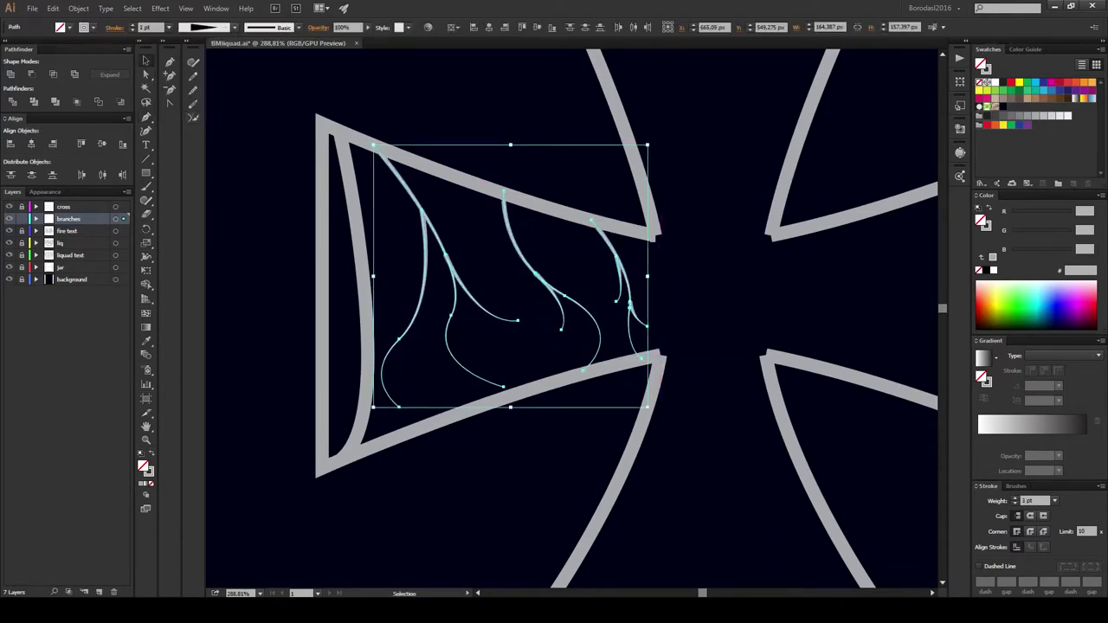
{"action": "left_click", "coordinate": [606, 251]}
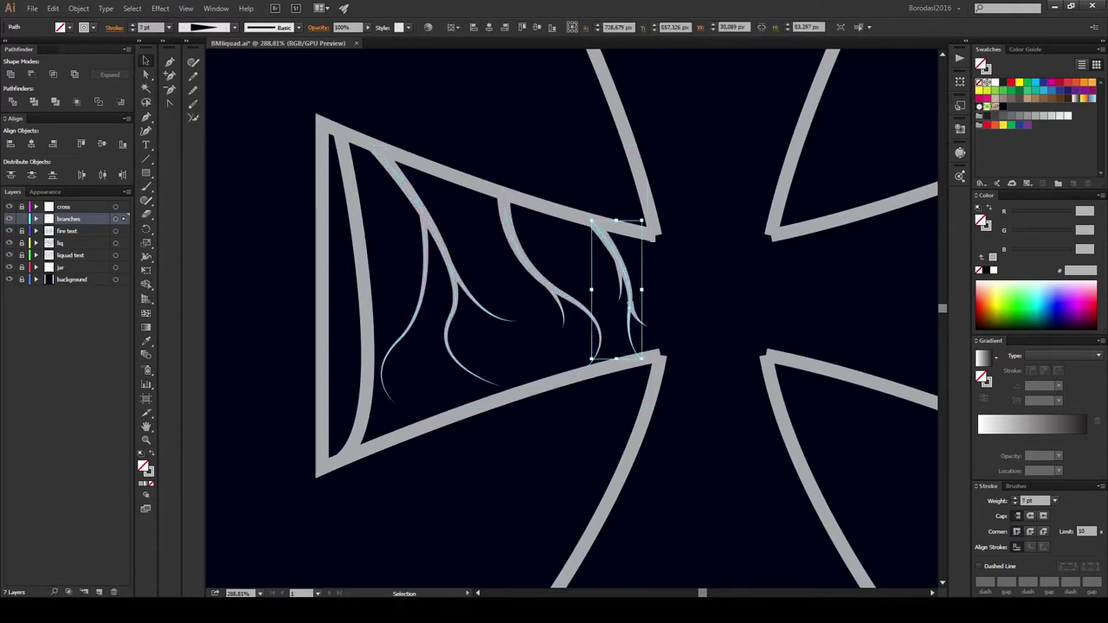
{"action": "key", "text": "shift+ctrl+a"}
{"action": "scroll", "coordinate": [474, 194], "scroll_direction": "down", "scroll_amount": 3}
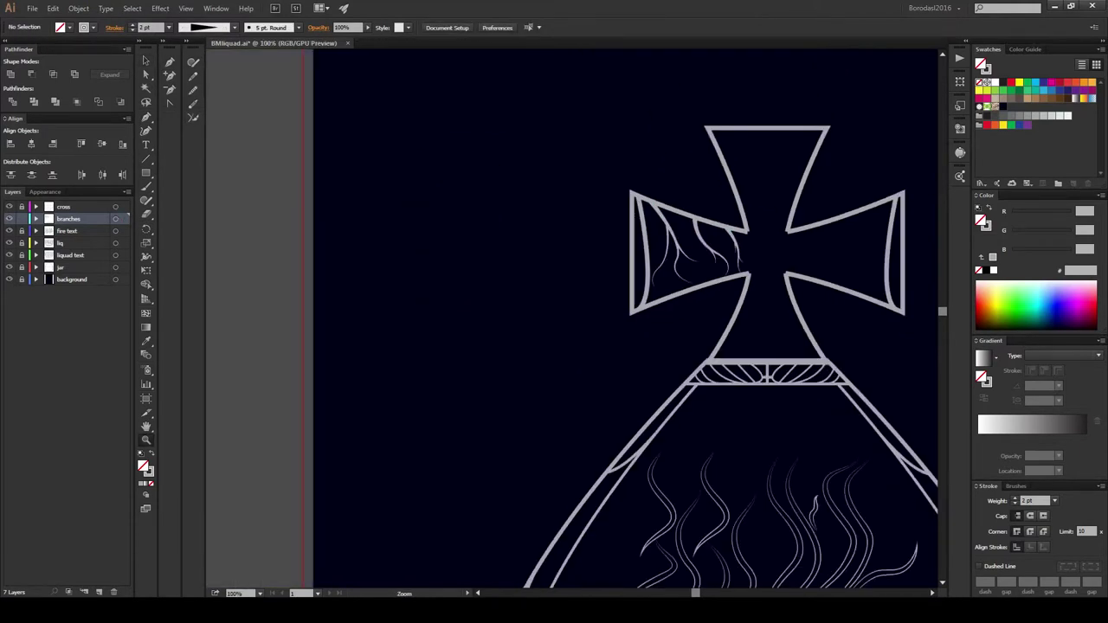
{"action": "scroll", "coordinate": [474, 194], "scroll_direction": "up", "scroll_amount": 4}
Step: Draw more thin curved branches on the left and off the rightmost crack
{"action": "key", "text": "p"}
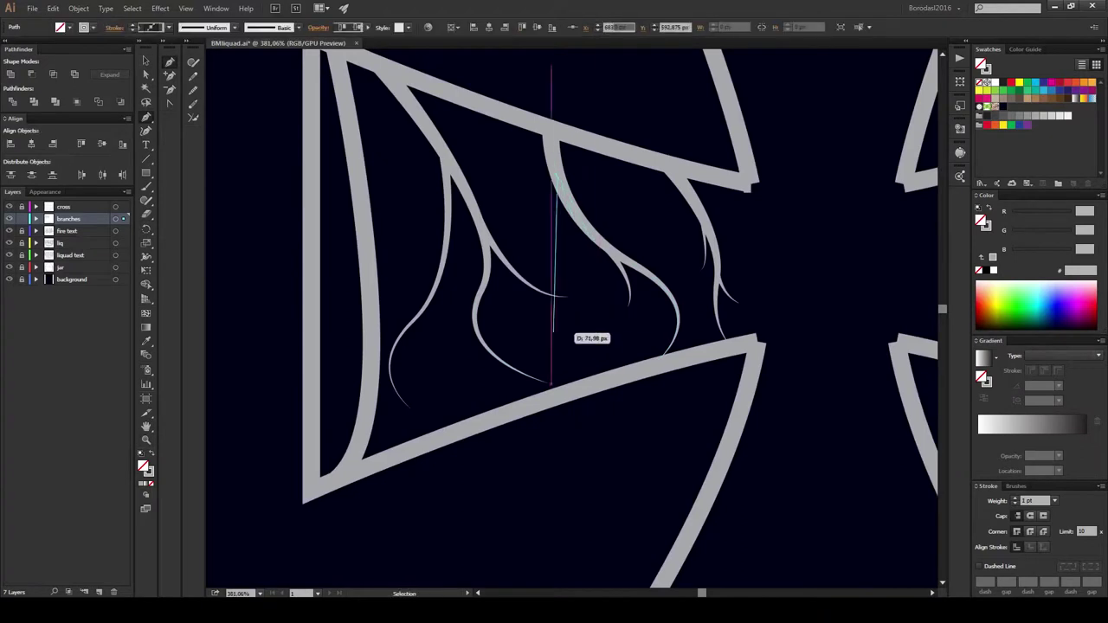
{"action": "key", "text": "shift+ctrl+a"}
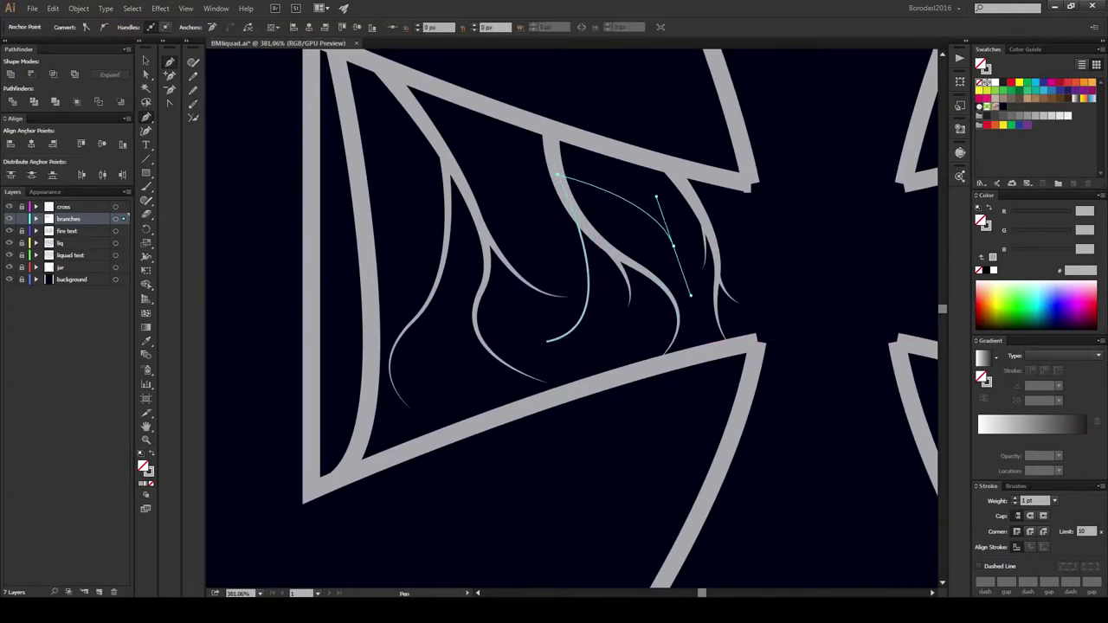
{"action": "left_click", "coordinate": [561, 166]}
{"action": "left_click_drag", "start_coordinate": [681, 265], "coordinate": [640, 217]}
{"action": "left_click", "coordinate": [431, 125]}
{"action": "left_click_drag", "start_coordinate": [541, 210], "coordinate": [519, 184]}
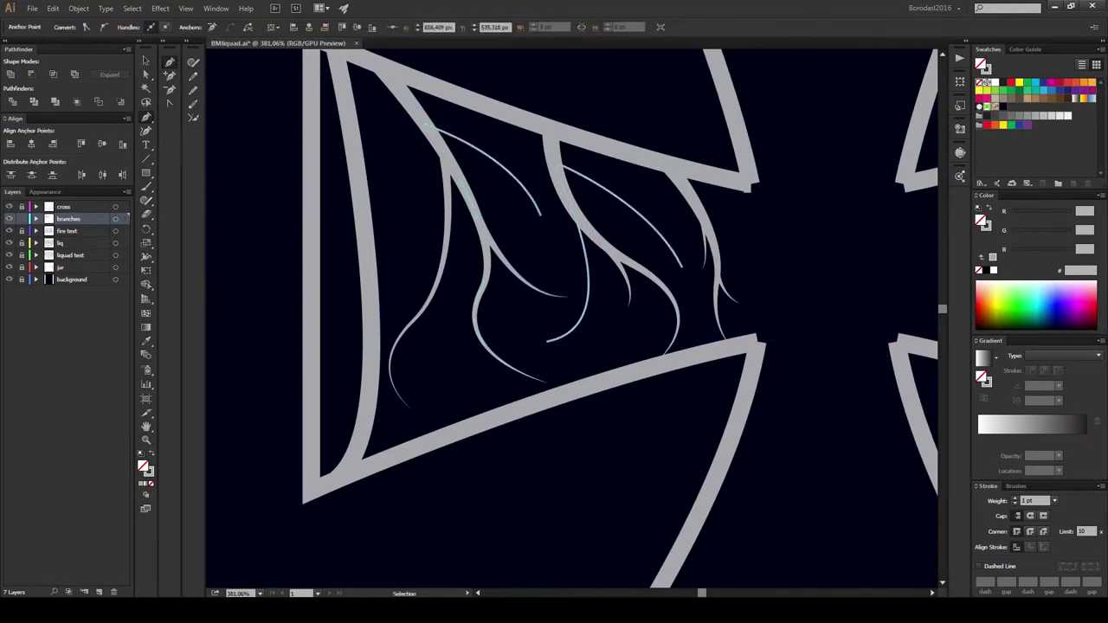
{"action": "left_click", "coordinate": [403, 101]}
{"action": "left_click_drag", "start_coordinate": [389, 251], "coordinate": [395, 248]}
{"action": "key", "text": "shift+ctrl+a"}
{"action": "scroll", "coordinate": [571, 321], "scroll_direction": "up", "scroll_amount": 2}
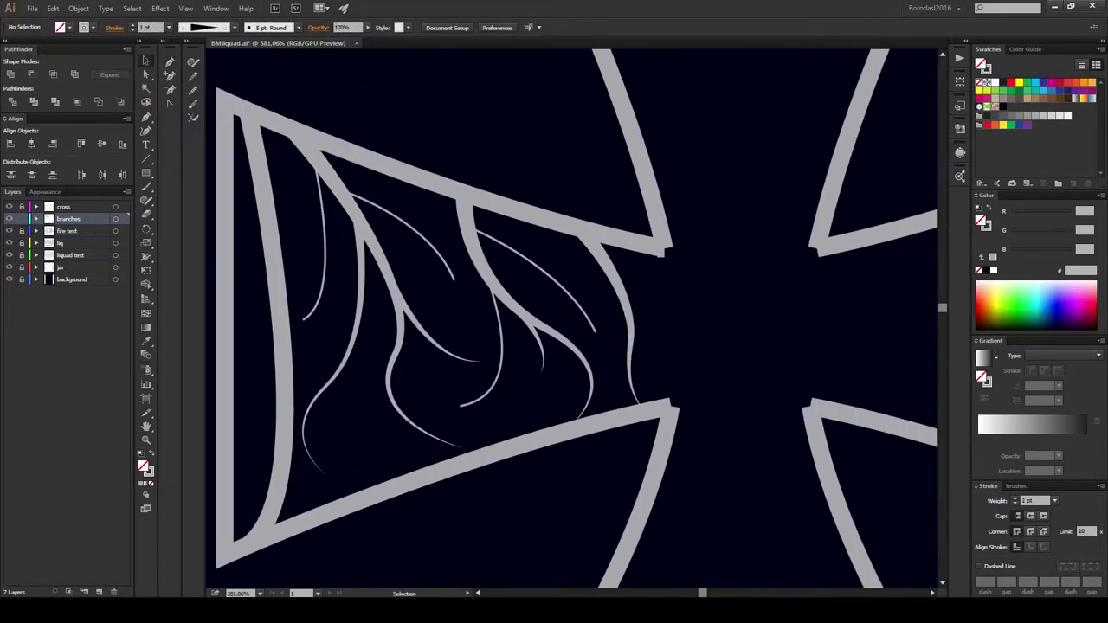
{"action": "left_click_drag", "start_coordinate": [608, 264], "coordinate": [645, 393]}
{"action": "left_click_drag", "start_coordinate": [655, 353], "coordinate": [662, 303]}
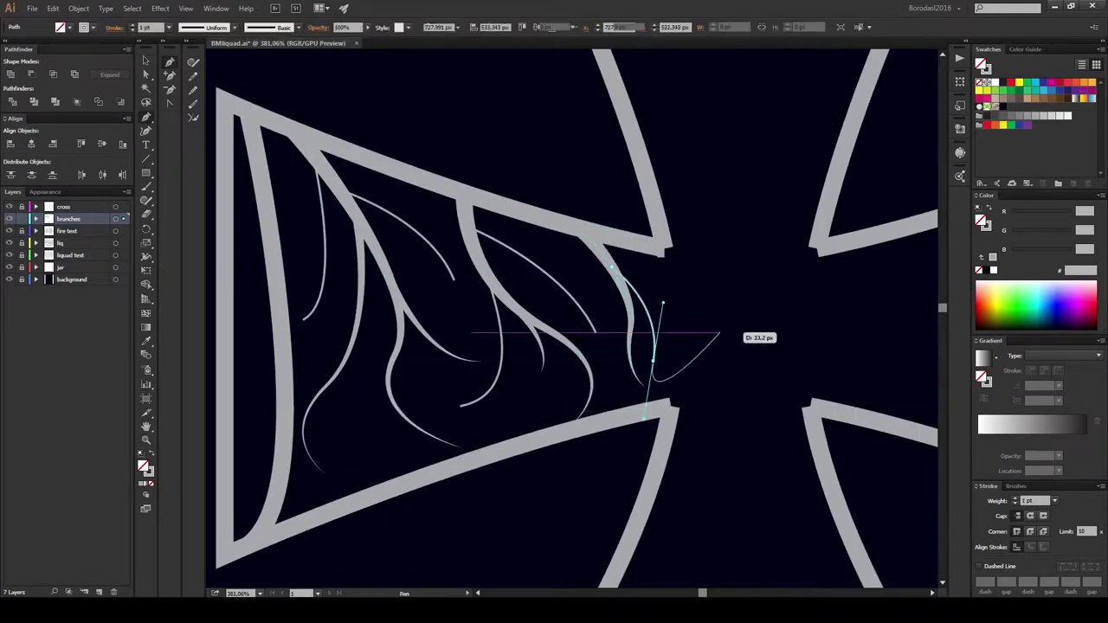
{"action": "key", "text": "ctrl+shift+a"}
Step: Apply the tapered width profile to the newly drawn branches
{"action": "key", "text": "v"}
{"action": "left_click", "coordinate": [320, 225]}
{"action": "left_click", "coordinate": [536, 286], "text": "shift"}
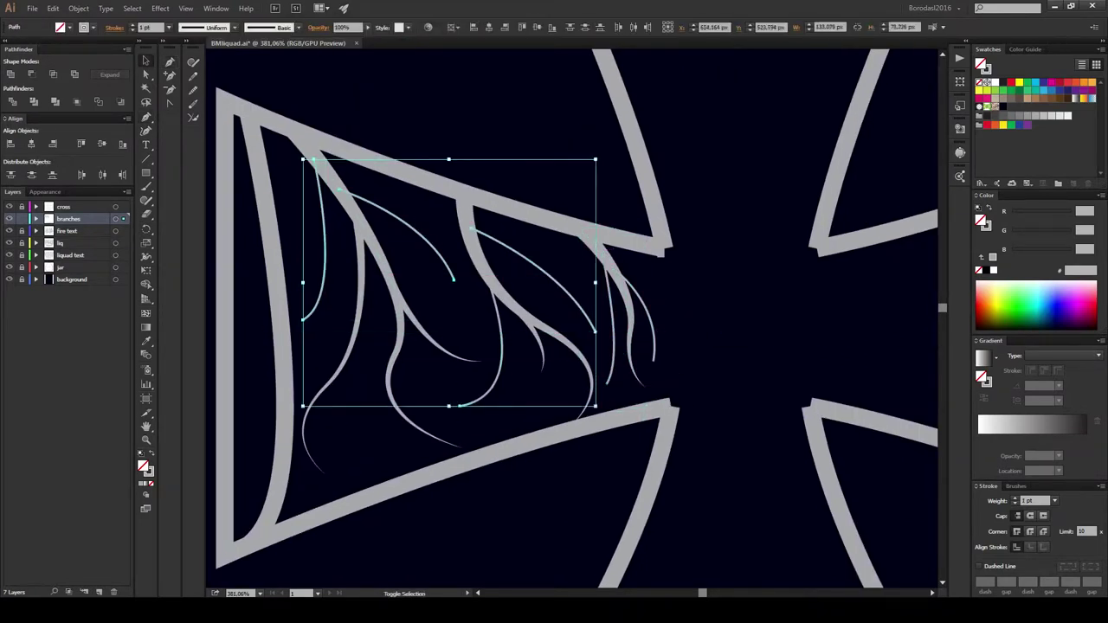
{"action": "left_click", "coordinate": [234, 26]}
{"action": "left_click", "coordinate": [208, 125]}
Step: Replace the thick middle branch and a stray branch with a thin curved middle branch
{"action": "left_click", "coordinate": [497, 346]}
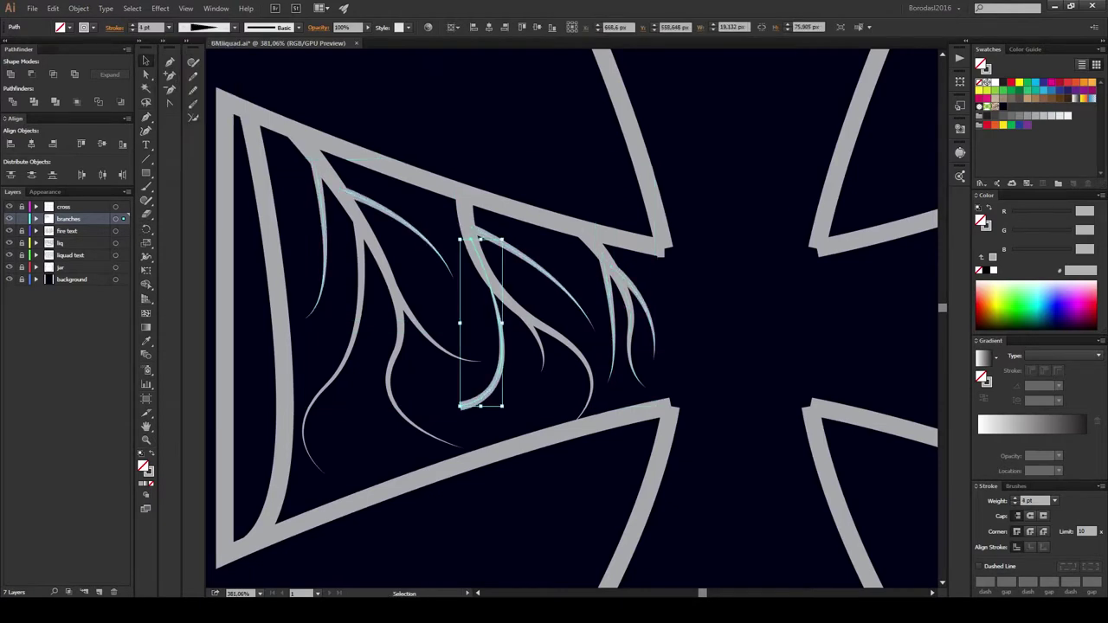
{"action": "key", "text": "Delete"}
{"action": "left_click", "coordinate": [614, 311]}
{"action": "key", "text": "Delete"}
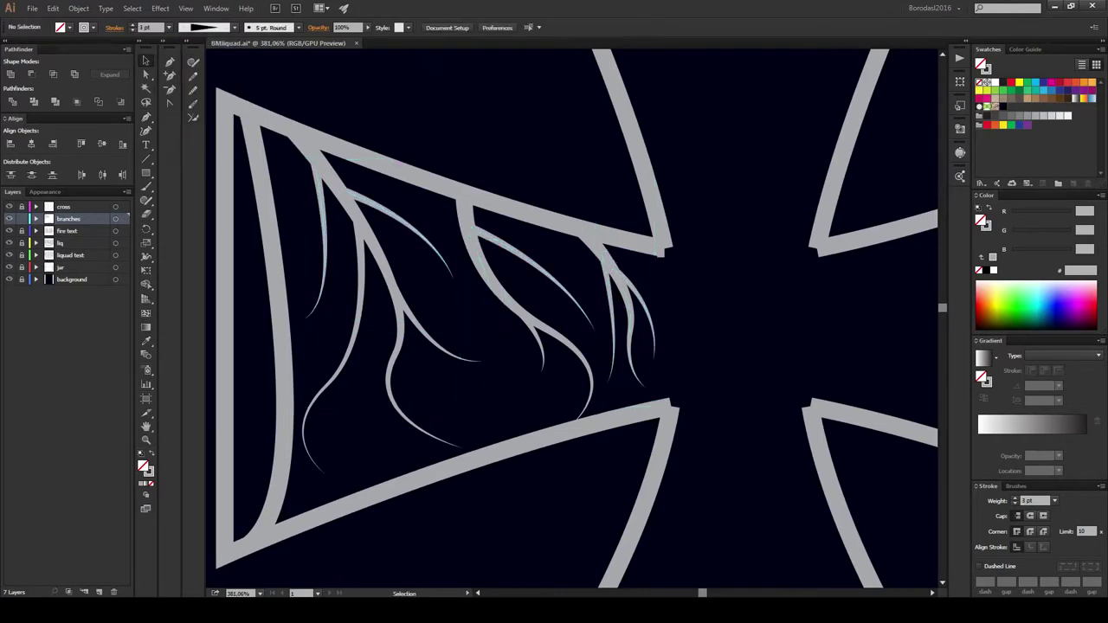
{"action": "left_click", "coordinate": [477, 251]}
{"action": "left_click_drag", "start_coordinate": [499, 416], "coordinate": [554, 385]}
{"action": "key", "text": "v"}
{"action": "left_click", "coordinate": [500, 346]}
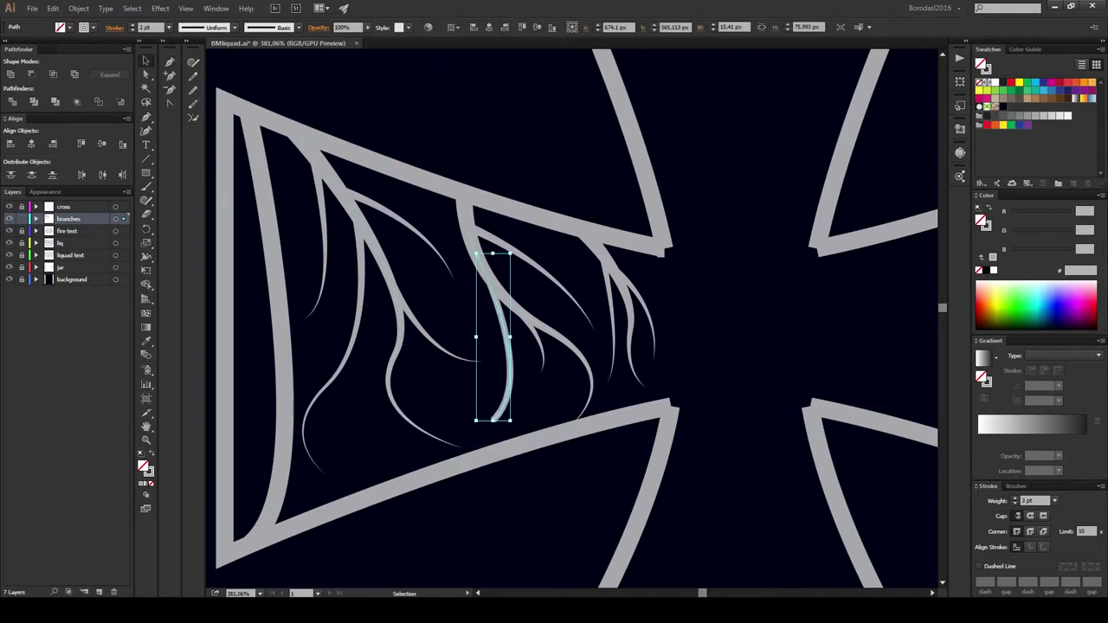
{"action": "key", "text": "ctrl+shift+a"}
{"action": "left_click", "coordinate": [505, 327]}
{"action": "scroll", "coordinate": [502, 346], "scroll_direction": "up", "scroll_amount": 1}
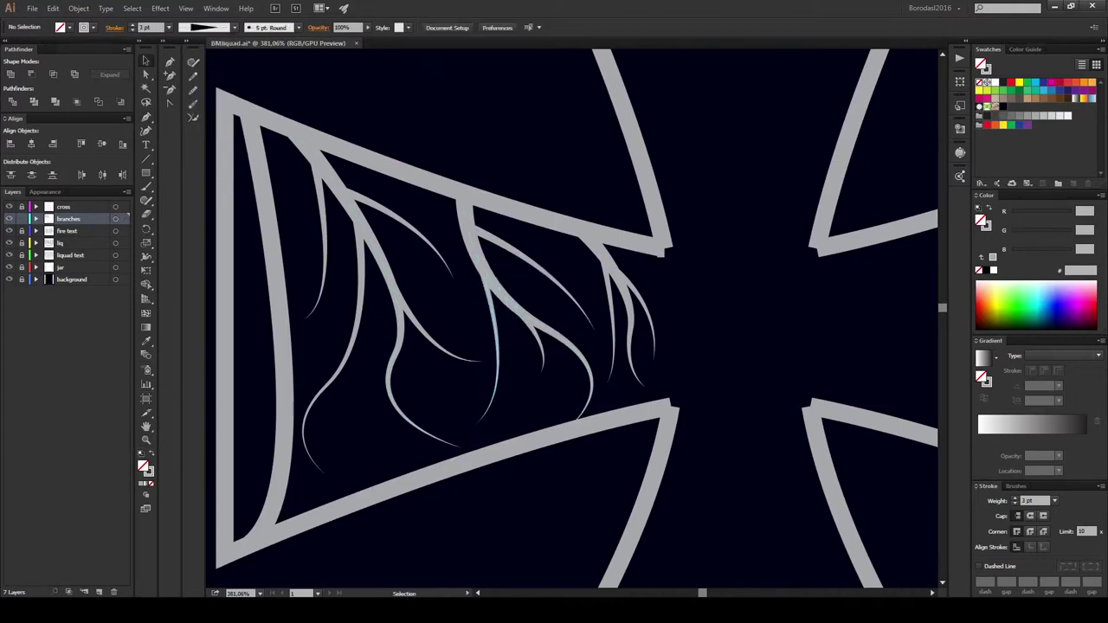
{"action": "scroll", "coordinate": [502, 347], "scroll_direction": "up", "scroll_amount": 1}
Step: Make a vertically reflected copy of all the crack branches
{"action": "key", "text": "ctrl+a"}
{"action": "right_click", "coordinate": [439, 321]}
{"action": "left_click", "coordinate": [541, 469]}
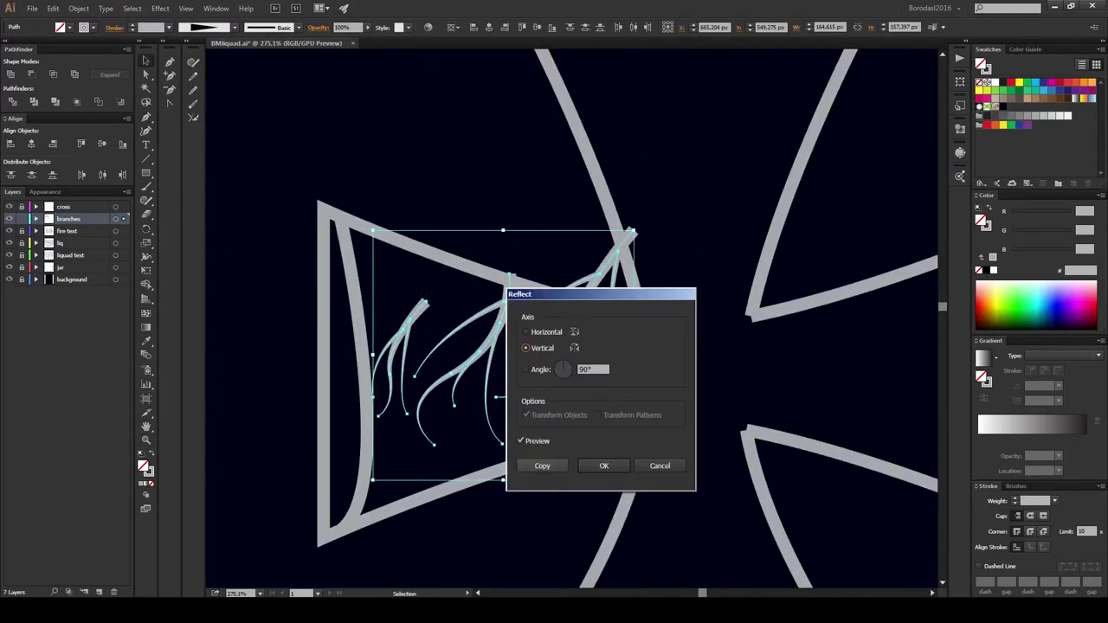
{"action": "left_click", "coordinate": [542, 463]}
{"action": "left_click_drag", "start_coordinate": [606, 346], "coordinate": [389, 363]}
Step: Move the mirrored copy horizontally into the cross's right arm with the Move dialog
{"action": "right_click", "coordinate": [322, 275]}
{"action": "left_click", "coordinate": [519, 419]}
{"action": "type", "text": "100"}
{"action": "key", "text": "Tab"}
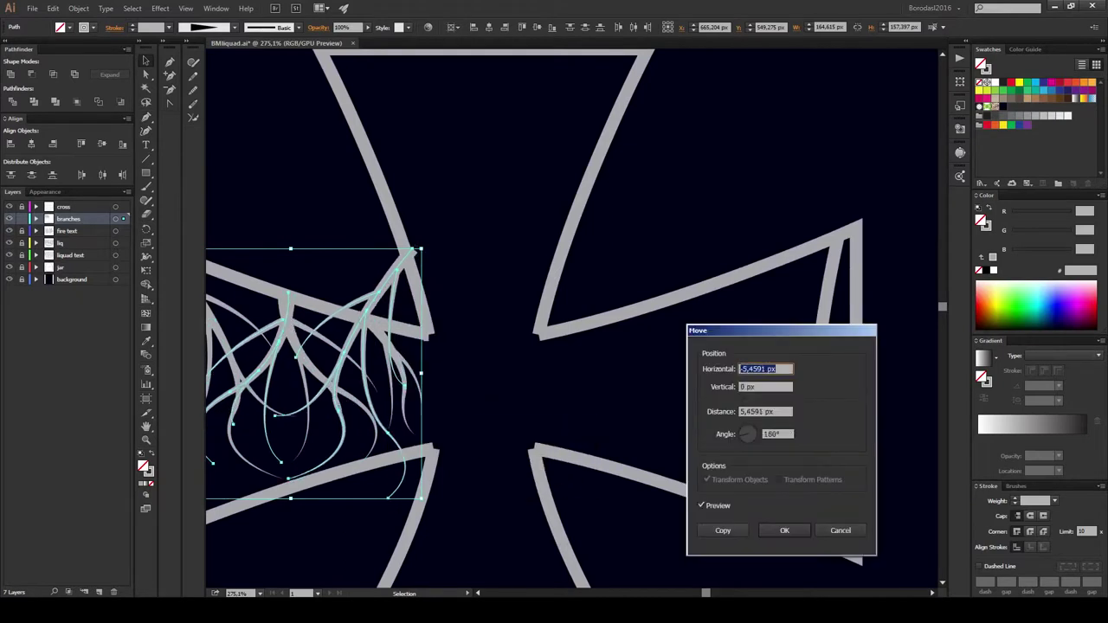
{"action": "type", "text": "0"}
{"action": "type", "text": "240"}
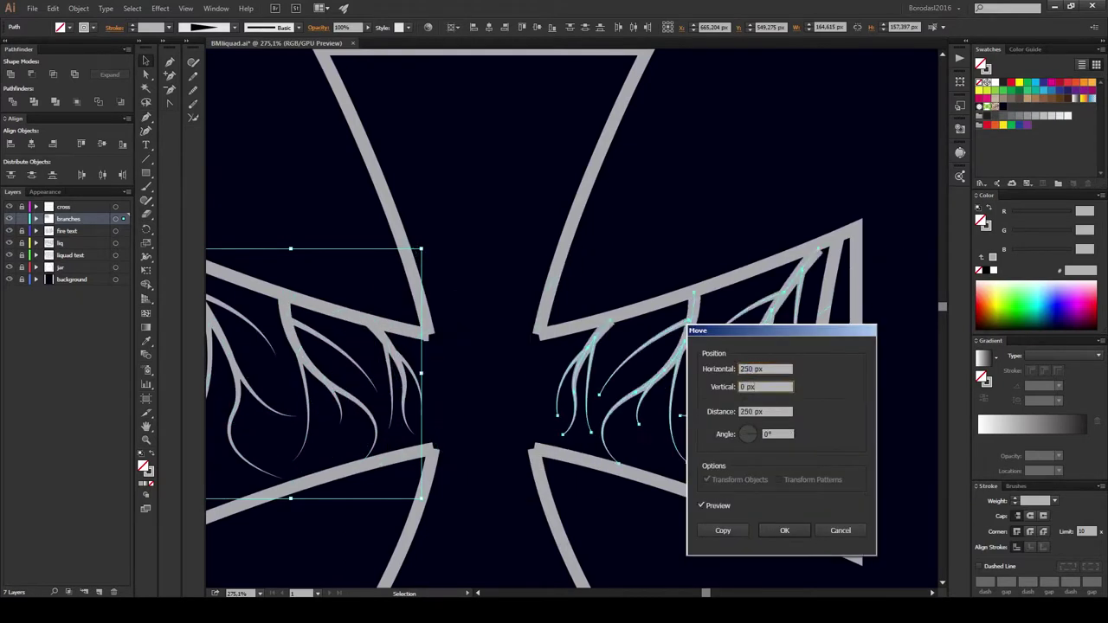
{"action": "key", "text": "Return"}
{"action": "key", "text": "ctrl+shift+a"}
{"action": "scroll", "coordinate": [571, 311], "scroll_direction": "down", "scroll_amount": 2}
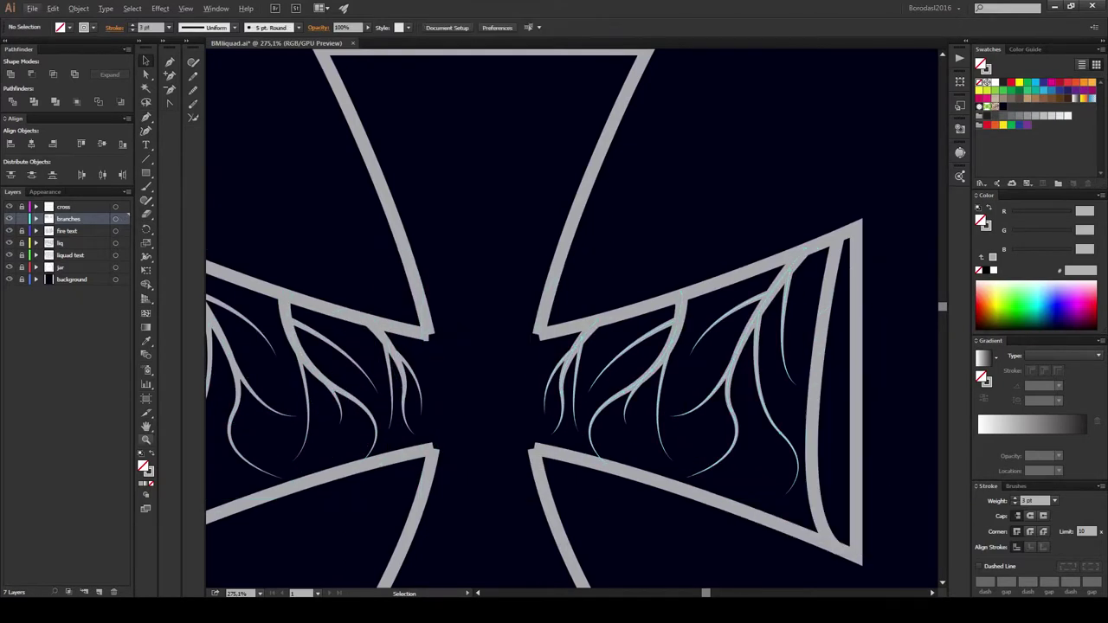
{"action": "scroll", "coordinate": [571, 311], "scroll_direction": "down", "scroll_amount": 2}
{"action": "scroll", "coordinate": [572, 311], "scroll_direction": "down", "scroll_amount": 2}
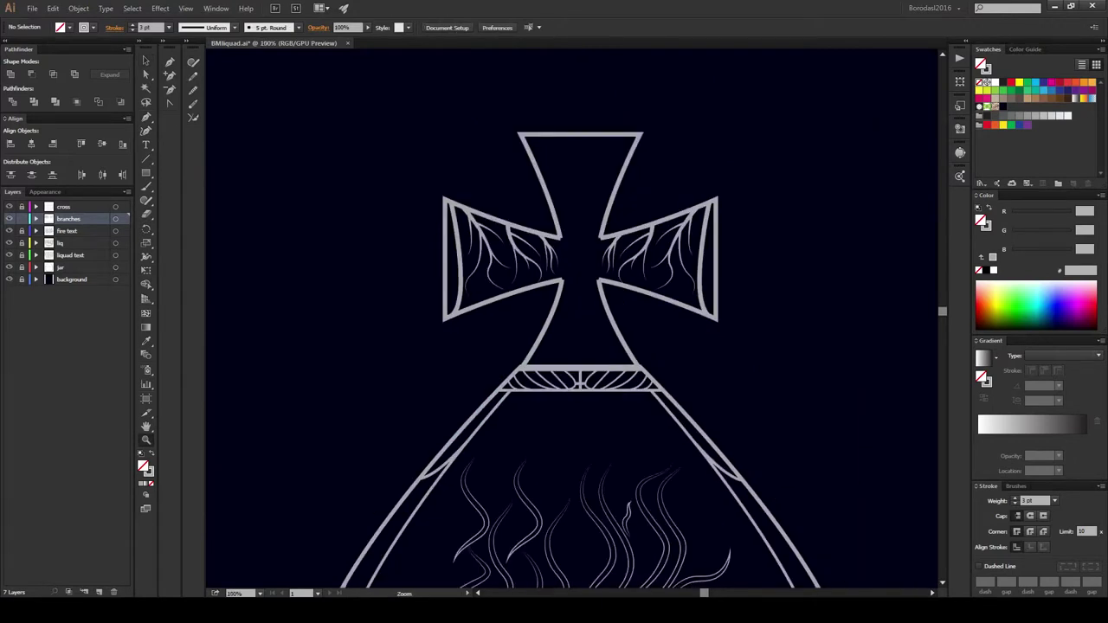
Step: On the fire text layer, draw two new wavy vapor wisps inside the jar
{"action": "left_click", "coordinate": [66, 231]}
{"action": "scroll", "coordinate": [485, 416], "scroll_direction": "up", "scroll_amount": 2}
{"action": "scroll", "coordinate": [485, 415], "scroll_direction": "up", "scroll_amount": 1}
{"action": "key", "text": "n"}
{"action": "left_click_drag", "start_coordinate": [424, 185], "coordinate": [316, 418]}
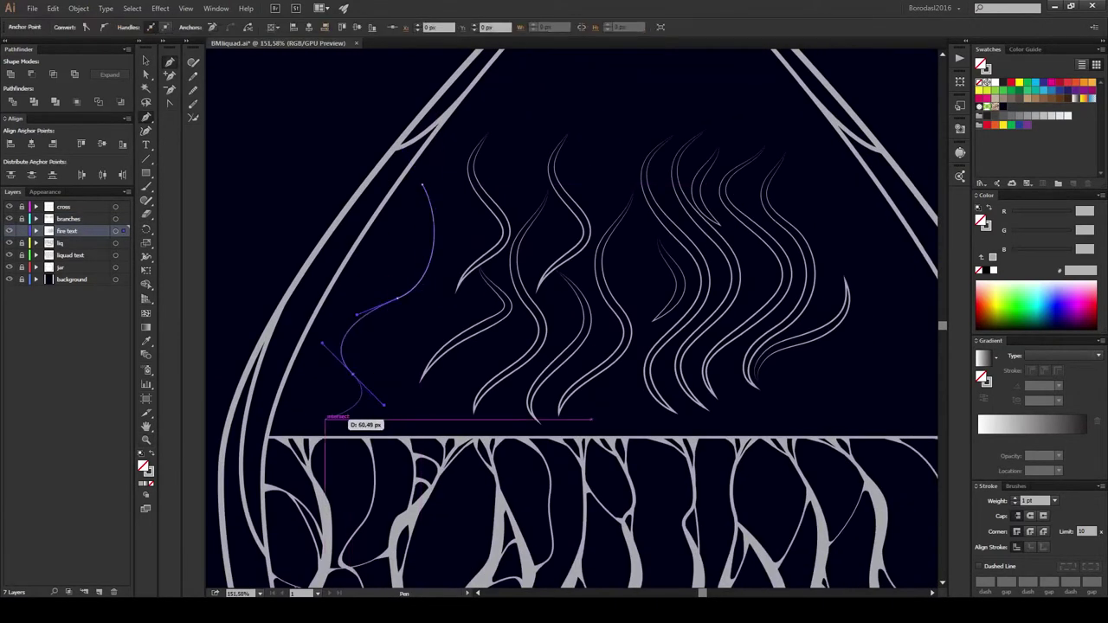
{"action": "left_click_drag", "start_coordinate": [433, 295], "coordinate": [480, 416]}
{"action": "key", "text": "ctrl+z"}
{"action": "scroll", "coordinate": [571, 311], "scroll_direction": "up", "scroll_amount": 4}
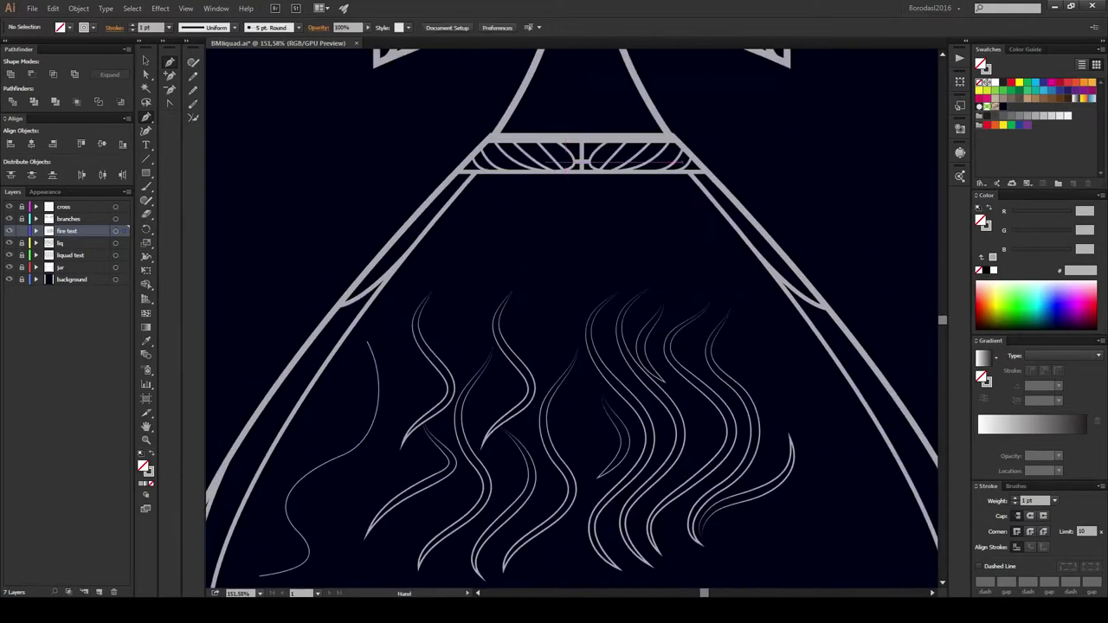
{"action": "left_click_drag", "start_coordinate": [565, 198], "coordinate": [443, 317]}
{"action": "key", "text": "ctrl+shift+a"}
Step: Give the two wisps a 10 pt stroke, simplify them, and set fill to None
{"action": "left_click", "coordinate": [519, 208]}
{"action": "left_click", "coordinate": [374, 390], "text": "shift"}
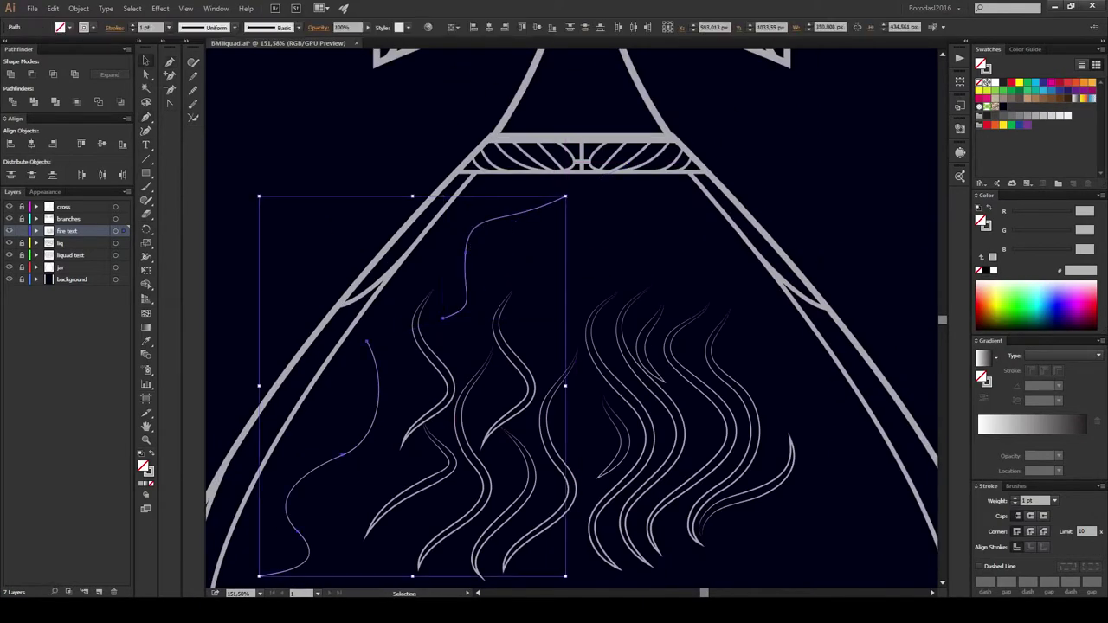
{"action": "left_click", "coordinate": [169, 27]}
{"action": "left_click", "coordinate": [180, 194]}
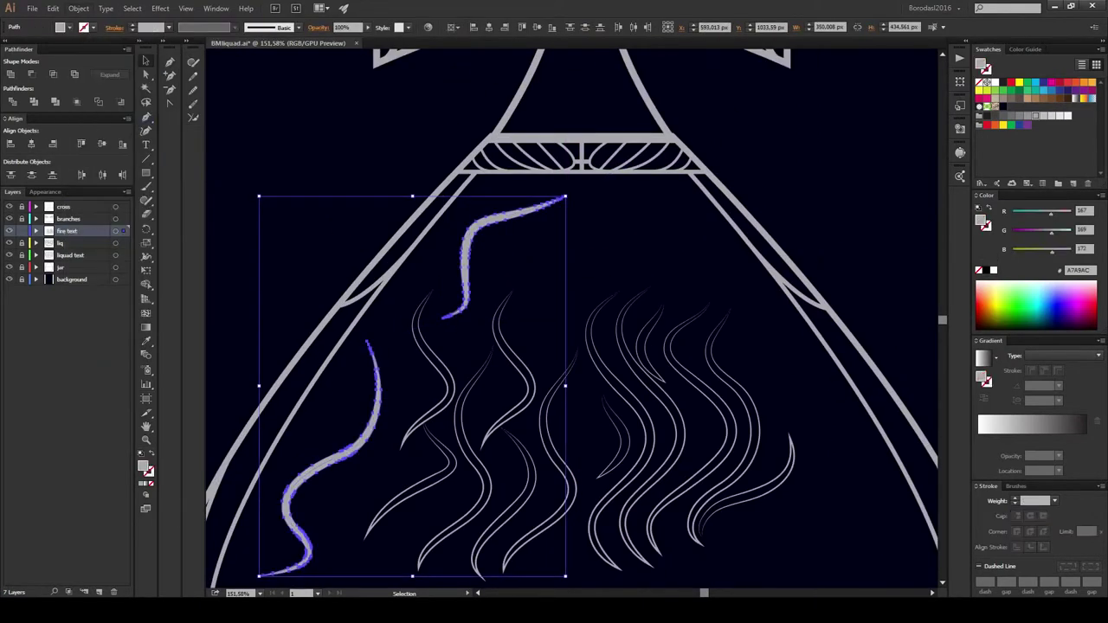
{"action": "left_click", "coordinate": [79, 8]}
{"action": "left_click", "coordinate": [198, 230]}
{"action": "left_click", "coordinate": [317, 425]}
{"action": "left_click", "coordinate": [69, 27]}
{"action": "left_click", "coordinate": [15, 46]}
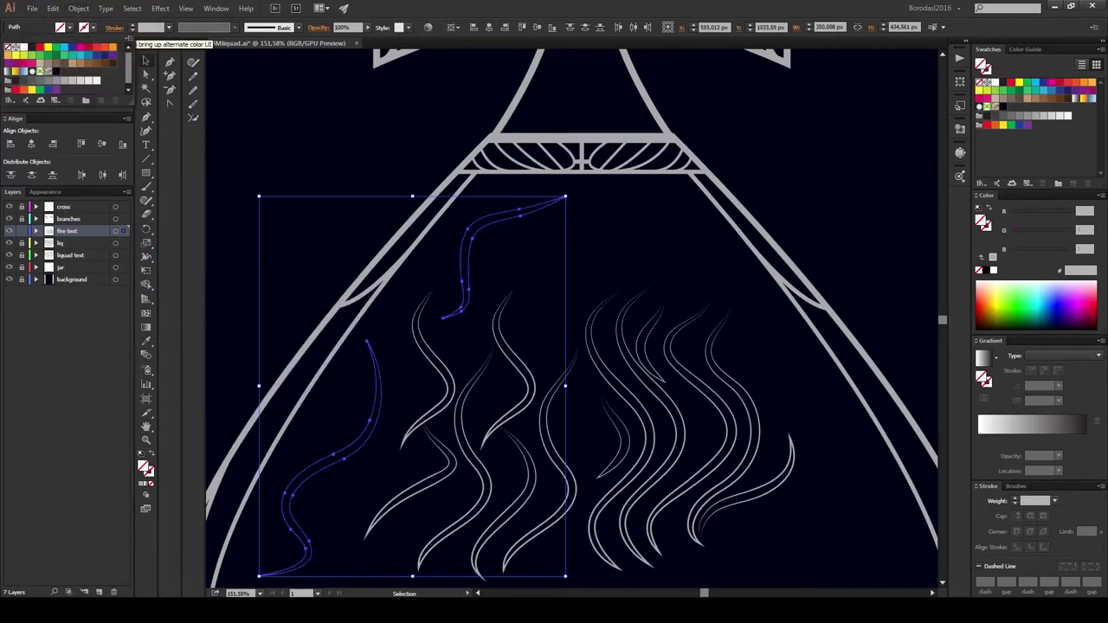
{"action": "key", "text": "Escape"}
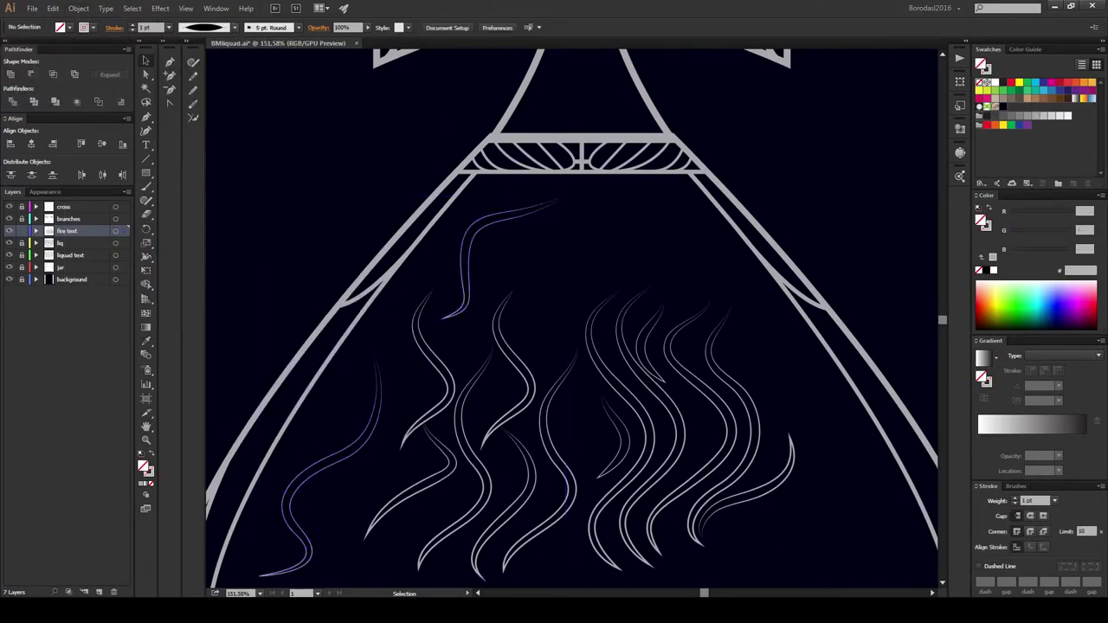
Step: Reflect copies of the wisps and position them on the right side of centre
{"action": "right_click", "coordinate": [470, 254]}
{"action": "left_click", "coordinate": [606, 413]}
{"action": "left_click", "coordinate": [537, 462]}
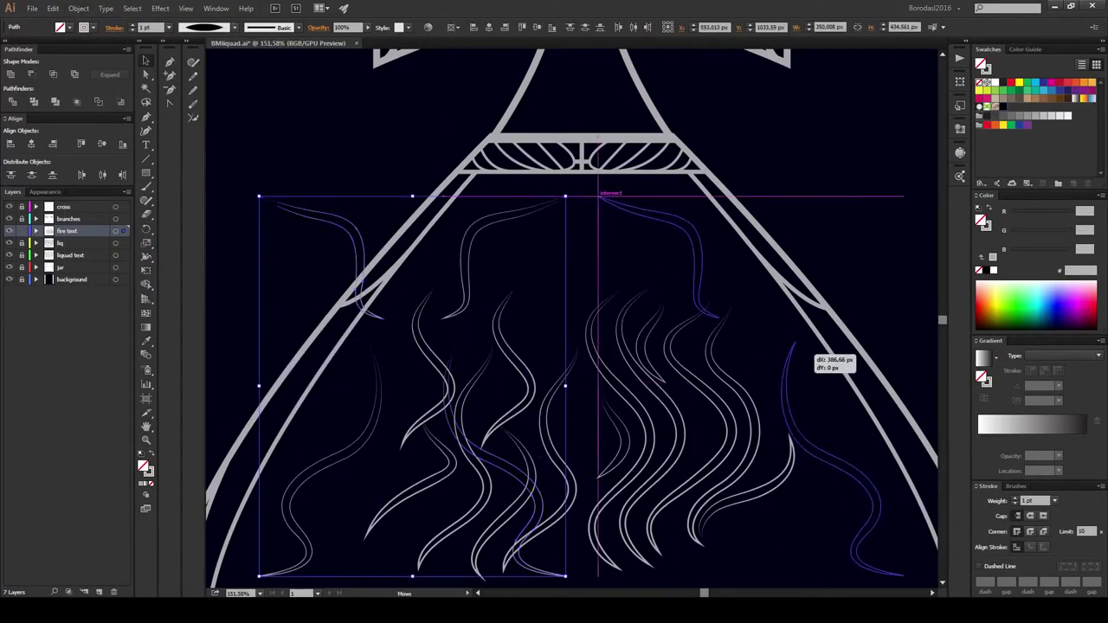
{"action": "left_click_drag", "start_coordinate": [394, 346], "coordinate": [805, 346]}
{"action": "scroll", "coordinate": [806, 347], "scroll_direction": "down", "scroll_amount": 3}
{"action": "key", "text": "ctrl+shift+a"}
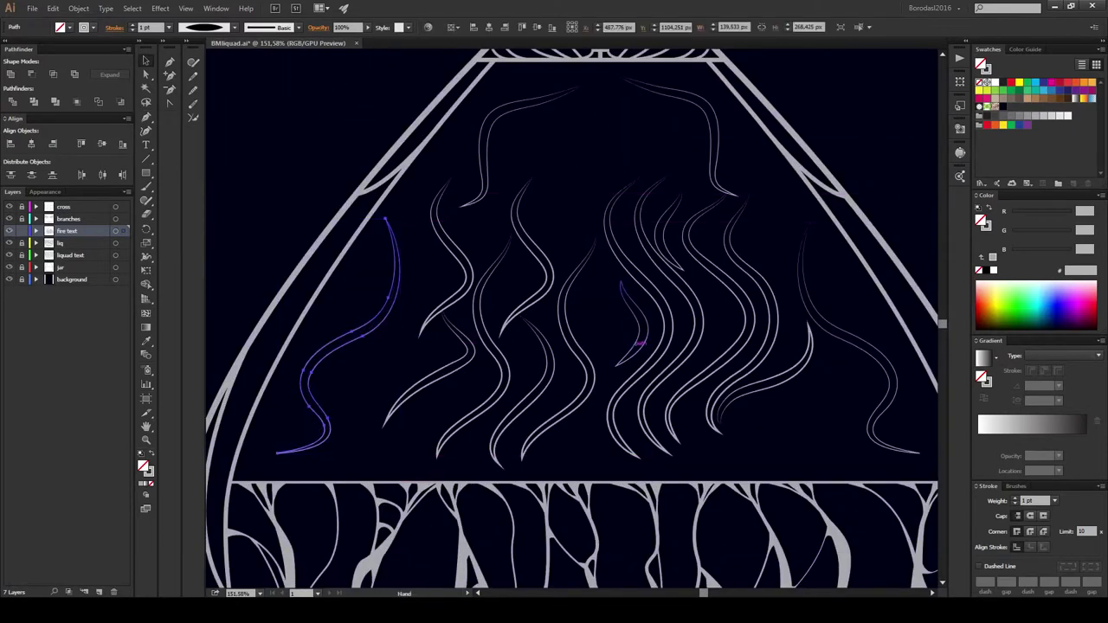
{"action": "left_click", "coordinate": [809, 295]}
{"action": "scroll", "coordinate": [571, 320], "scroll_direction": "up", "scroll_amount": 5}
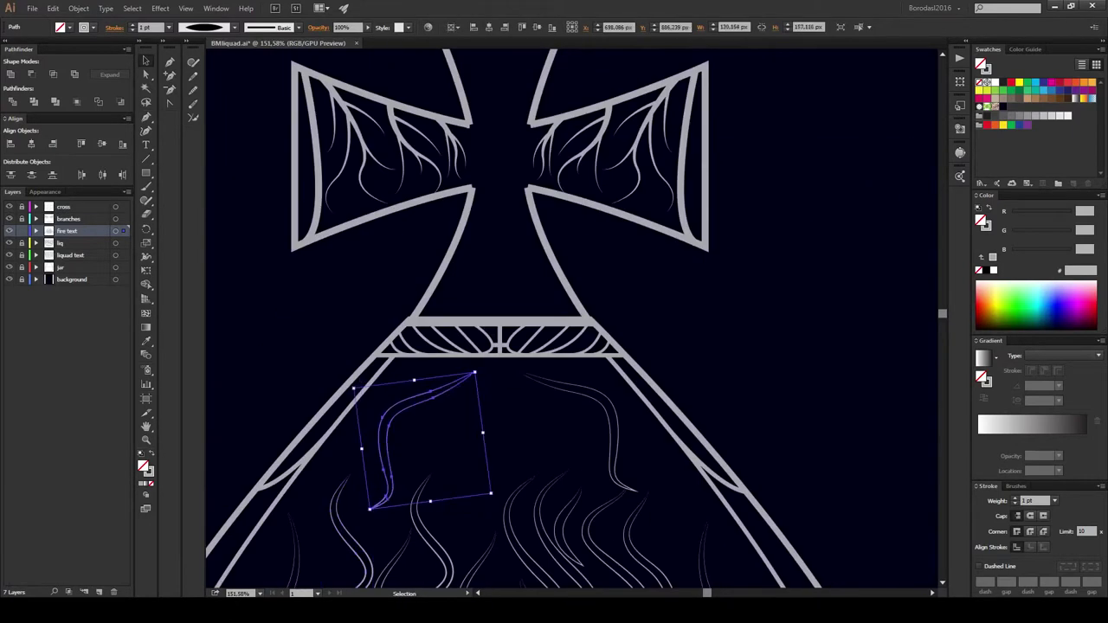
{"action": "mouse_move", "coordinate": [390, 433]}
{"action": "left_mouse_down"}
{"action": "mouse_move", "coordinate": [462, 405]}
{"action": "mouse_move", "coordinate": [589, 431]}
{"action": "left_mouse_up"}
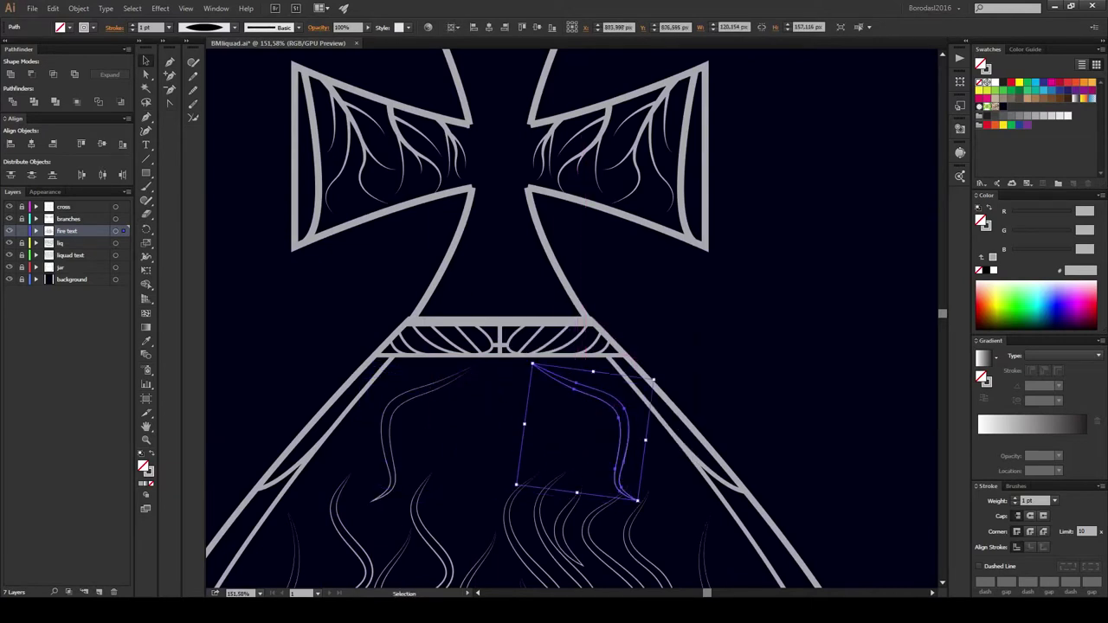
{"action": "key", "text": "ctrl+shift+a"}
{"action": "scroll", "coordinate": [571, 320], "scroll_direction": "down", "scroll_amount": 5}
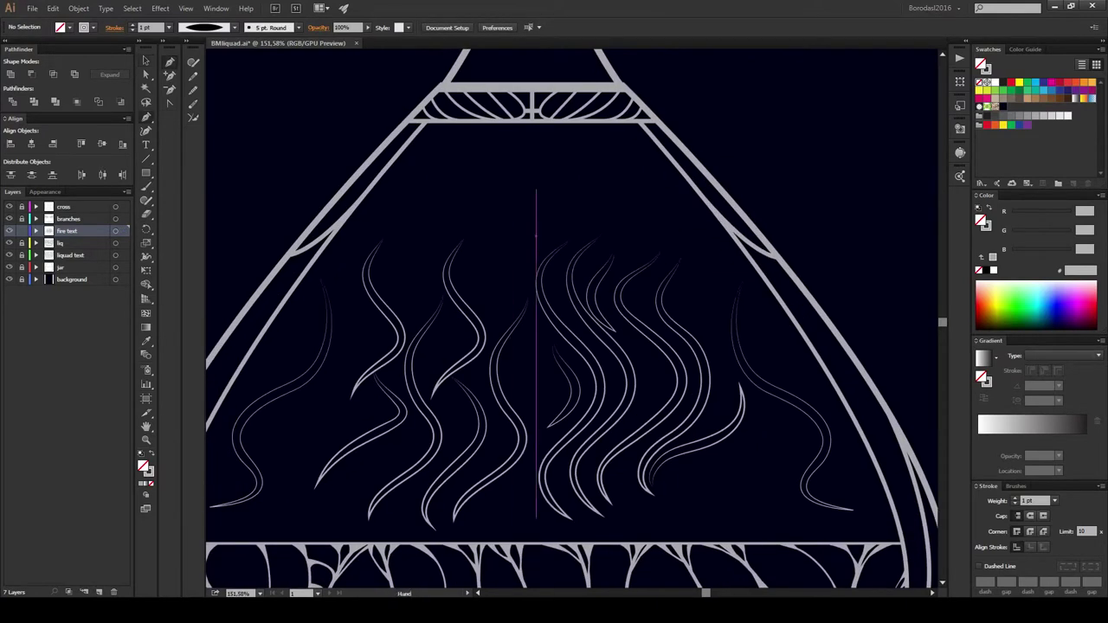
Step: Finish and mirror the neck curl, simplify both curls, remove their fill, and apply a tapered width profile
{"action": "left_click_drag", "start_coordinate": [583, 311], "coordinate": [582, 311]}
{"action": "key", "text": "v"}
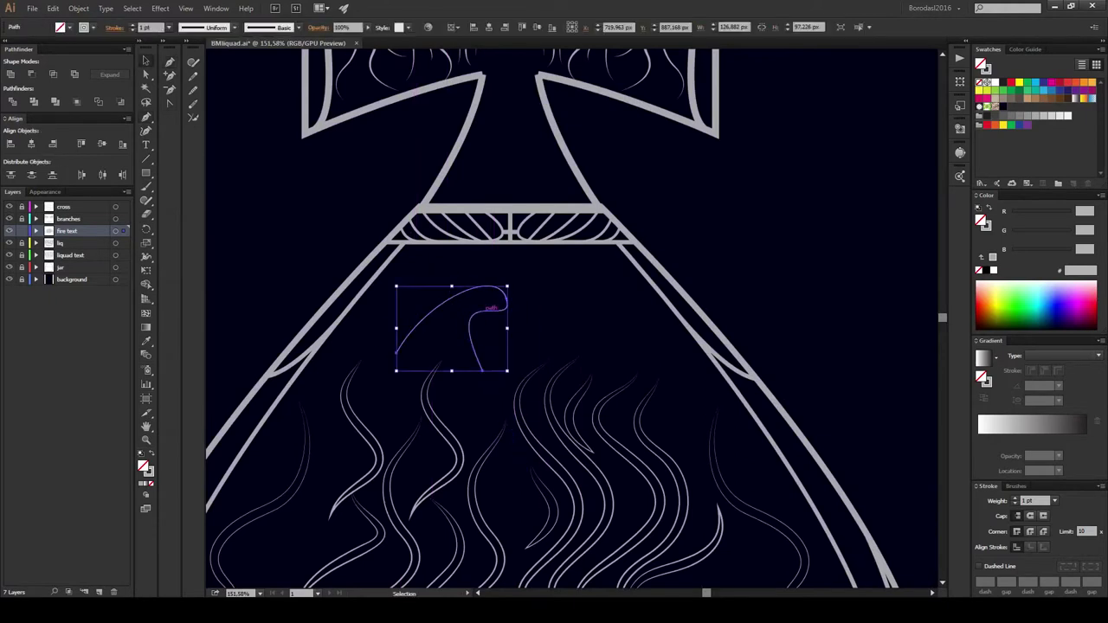
{"action": "key", "text": "alt+Return"}
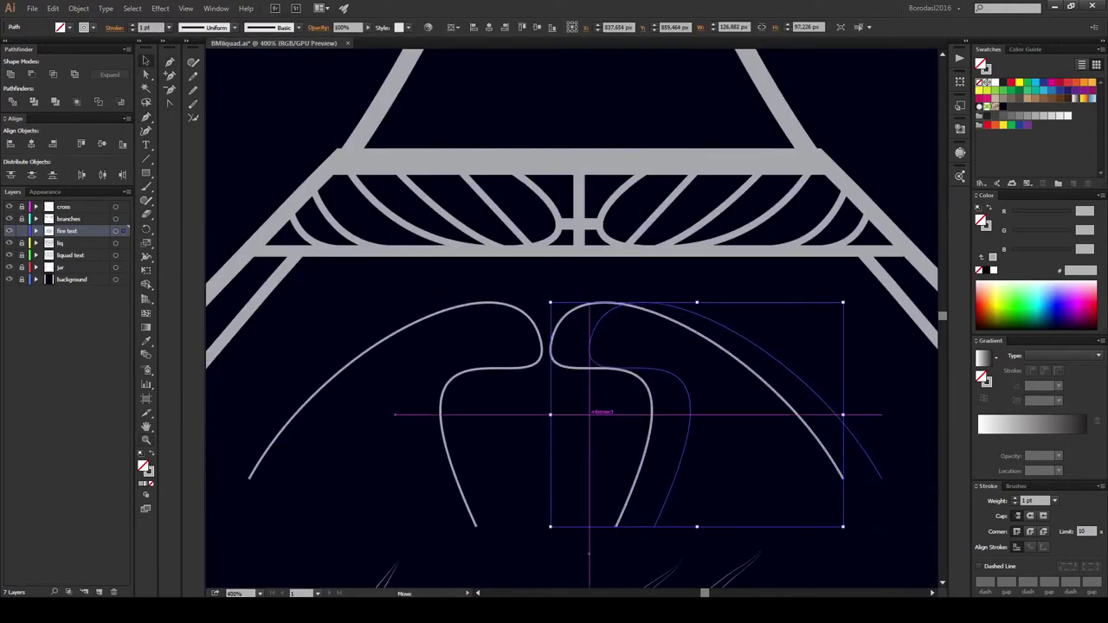
{"action": "left_click", "coordinate": [207, 27]}
{"action": "left_click", "coordinate": [208, 52]}
{"action": "left_click", "coordinate": [78, 8]}
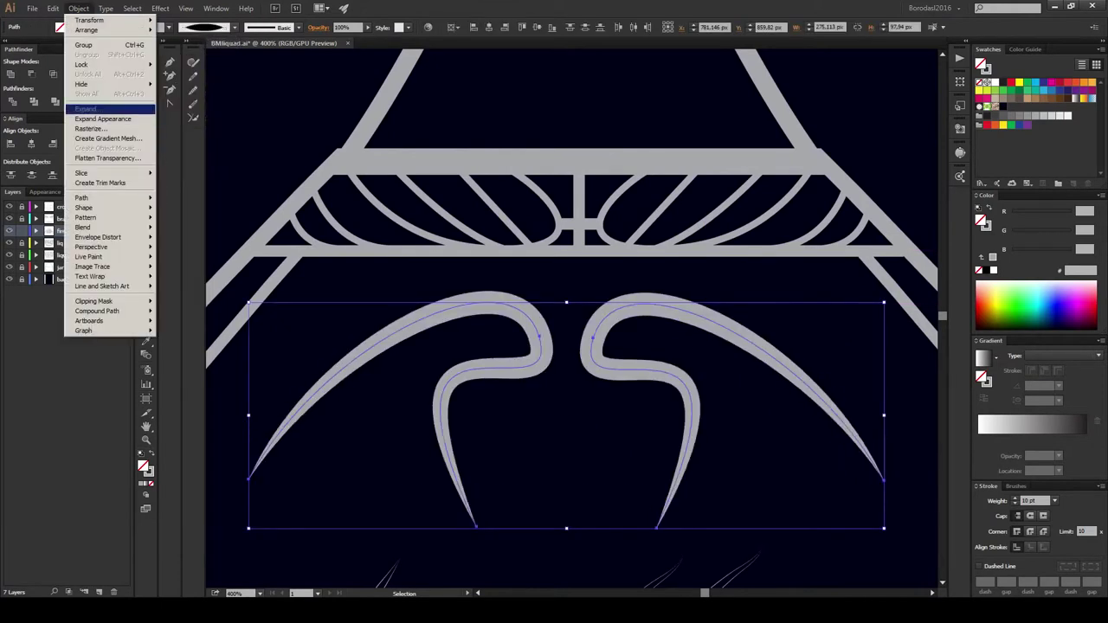
{"action": "left_click", "coordinate": [177, 247]}
{"action": "key", "text": "Return"}
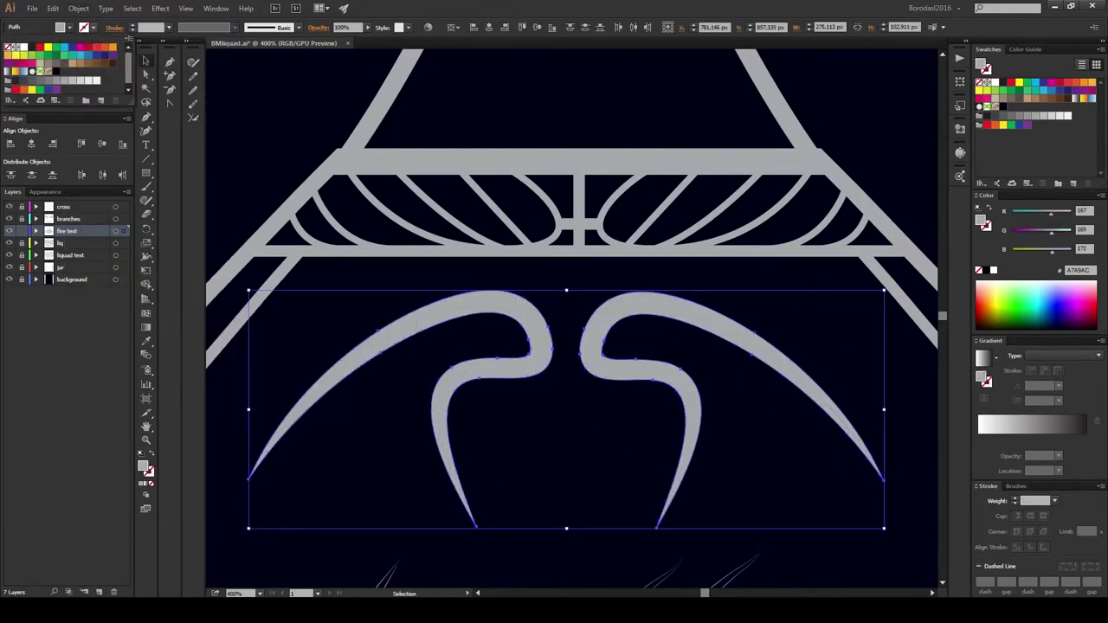
{"action": "key", "text": "slash"}
{"action": "left_click", "coordinate": [204, 27]}
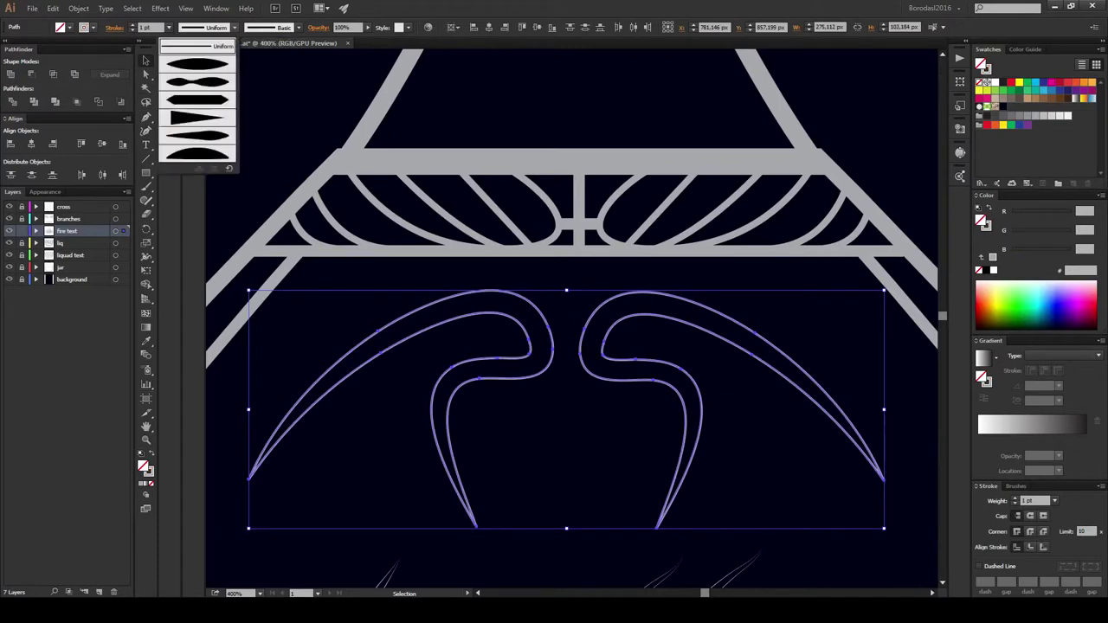
{"action": "left_click", "coordinate": [204, 104]}
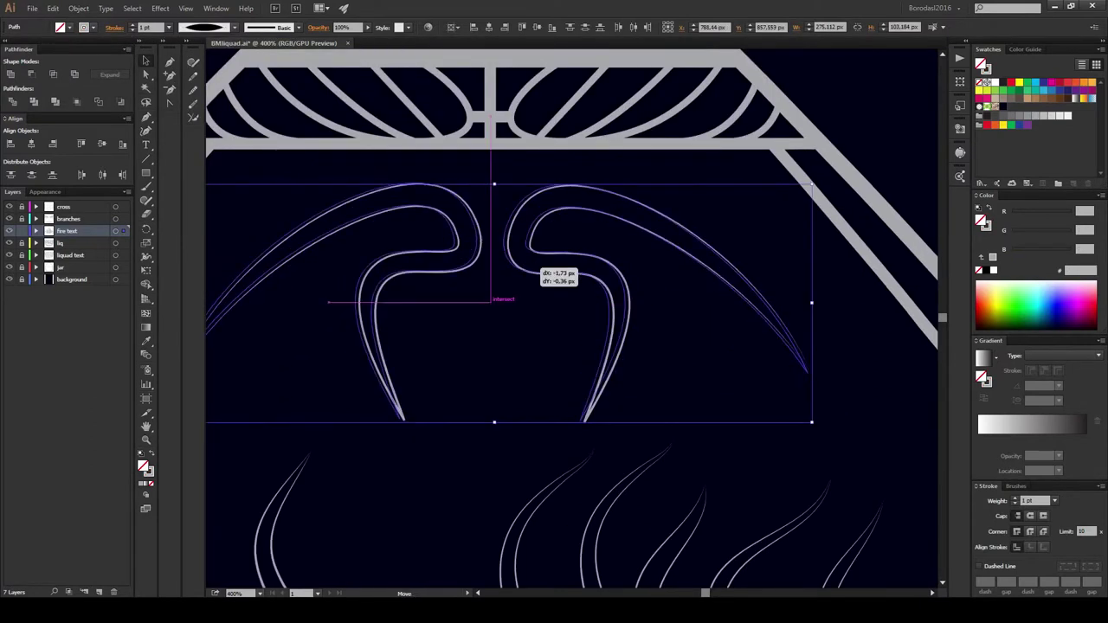
Step: Nest a smaller rotated copy inside the left curl and shift the left curl group slightly
{"action": "key", "text": "z"}
{"action": "key", "text": "ctrl+0"}
{"action": "left_click_drag", "start_coordinate": [506, 147], "coordinate": [640, 251]}
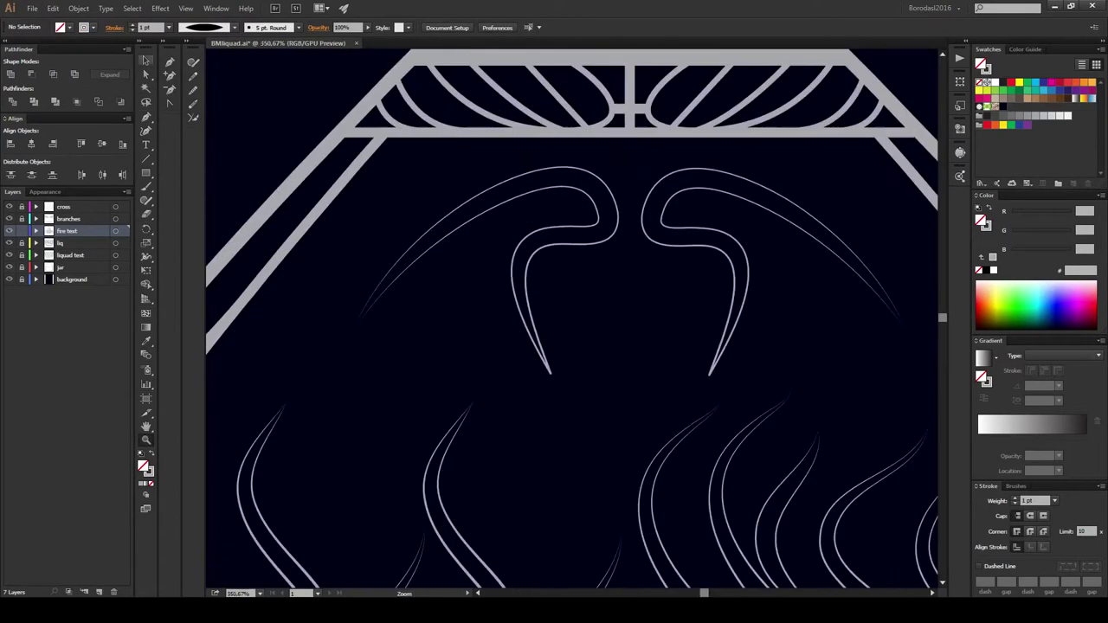
{"action": "key", "text": "v"}
{"action": "left_click", "coordinate": [531, 248]}
{"action": "mouse_move", "coordinate": [704, 228]}
{"action": "left_mouse_down"}
{"action": "mouse_move", "coordinate": [618, 297]}
{"action": "mouse_move", "coordinate": [512, 267]}
{"action": "mouse_move", "coordinate": [498, 251]}
{"action": "left_mouse_up"}
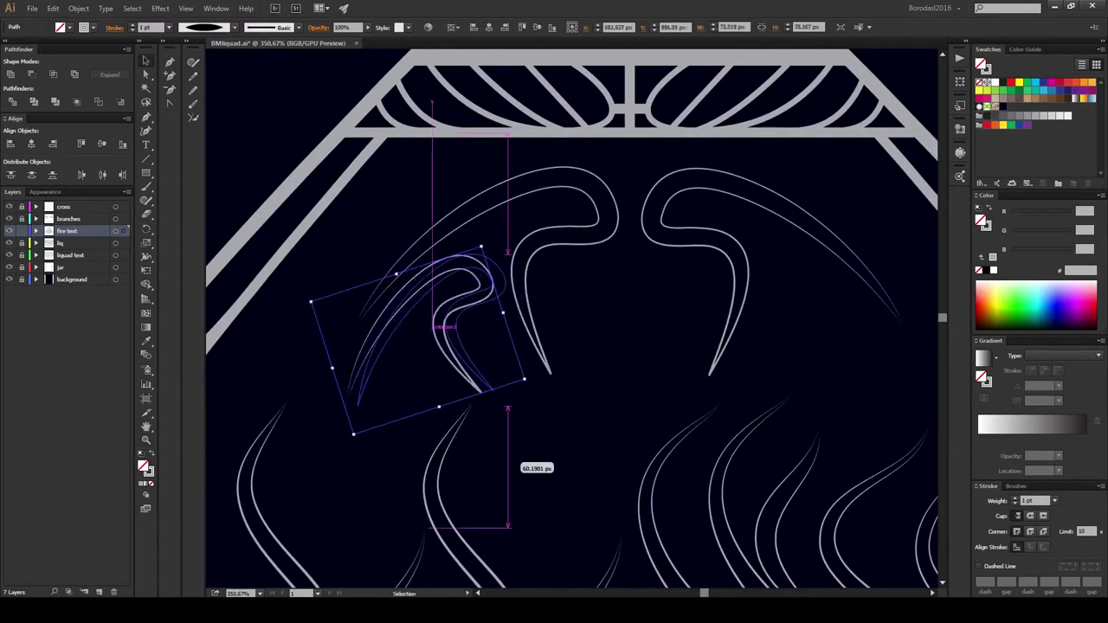
{"action": "left_click", "coordinate": [571, 346]}
{"action": "left_click", "coordinate": [563, 169]}
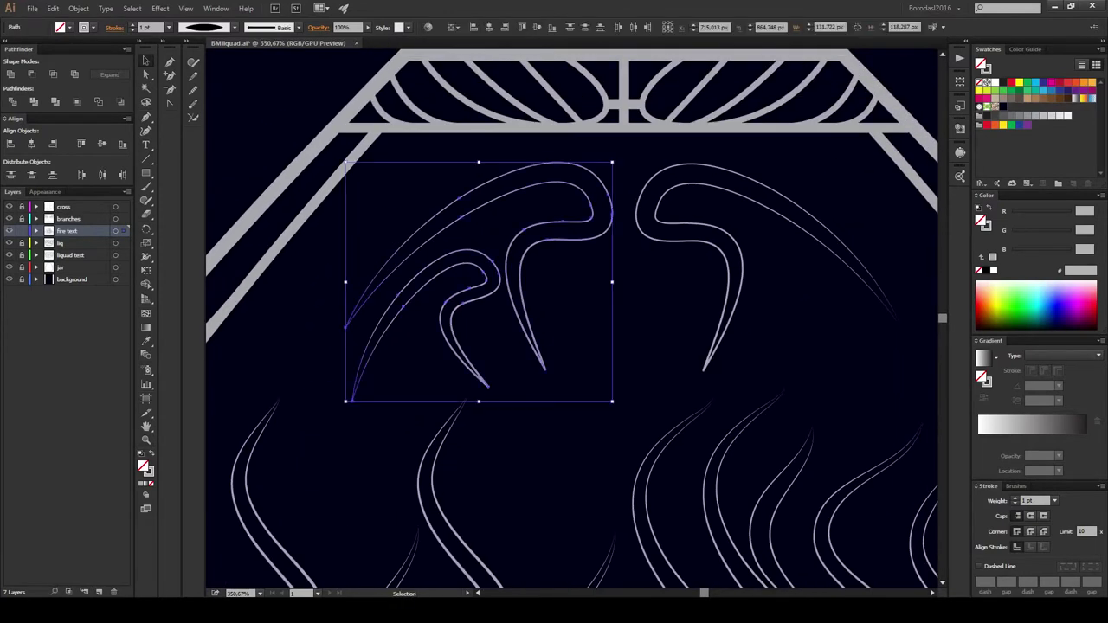
{"action": "left_click_drag", "start_coordinate": [571, 311], "coordinate": [551, 339]}
Step: Move the middle curl's tip anchor slightly to the right
{"action": "scroll", "coordinate": [457, 363], "scroll_direction": "up", "scroll_amount": 3}
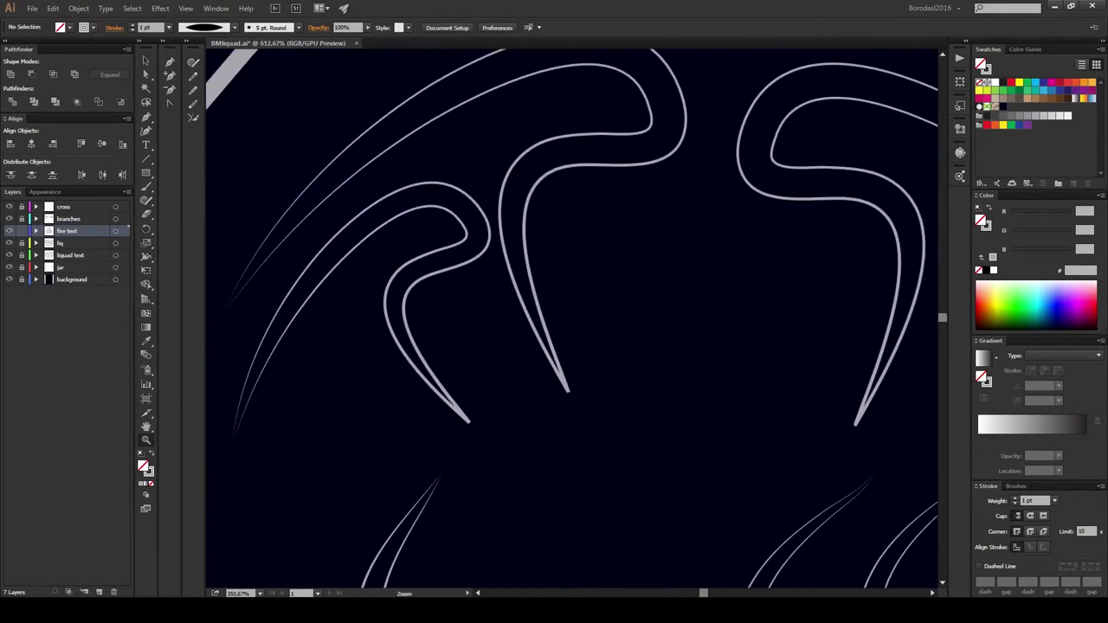
{"action": "key", "text": "a"}
{"action": "left_click", "coordinate": [563, 387]}
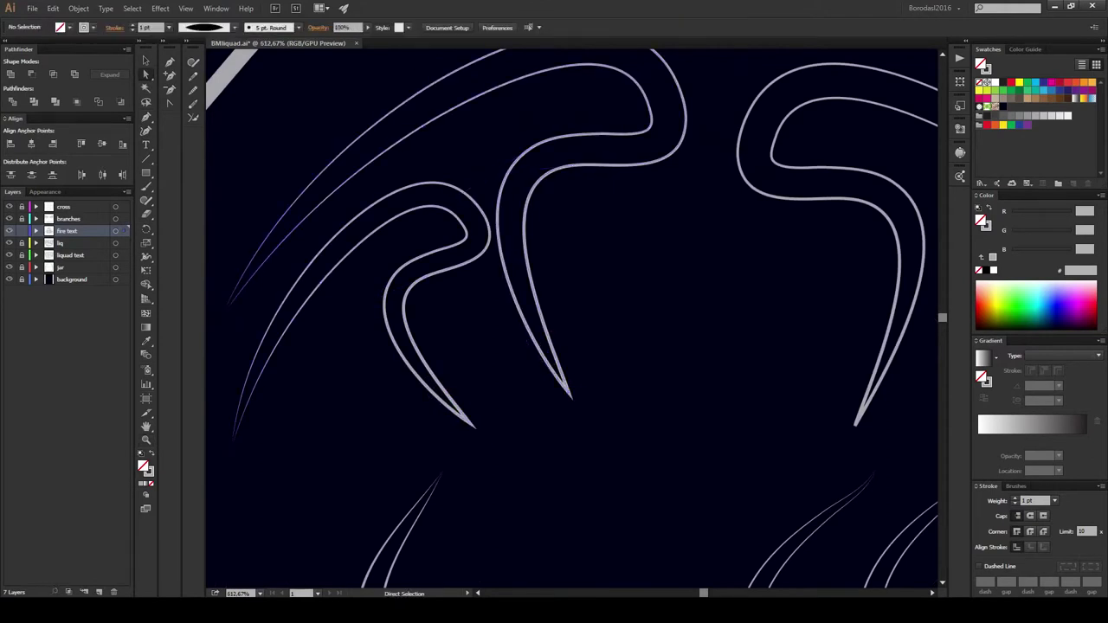
{"action": "mouse_move", "coordinate": [562, 390]}
{"action": "left_mouse_down"}
{"action": "mouse_move", "coordinate": [594, 391]}
{"action": "mouse_move", "coordinate": [509, 463]}
{"action": "left_mouse_up"}
{"action": "key", "text": "ctrl+shift+a"}
{"action": "scroll", "coordinate": [571, 320], "scroll_direction": "up", "scroll_amount": 3}
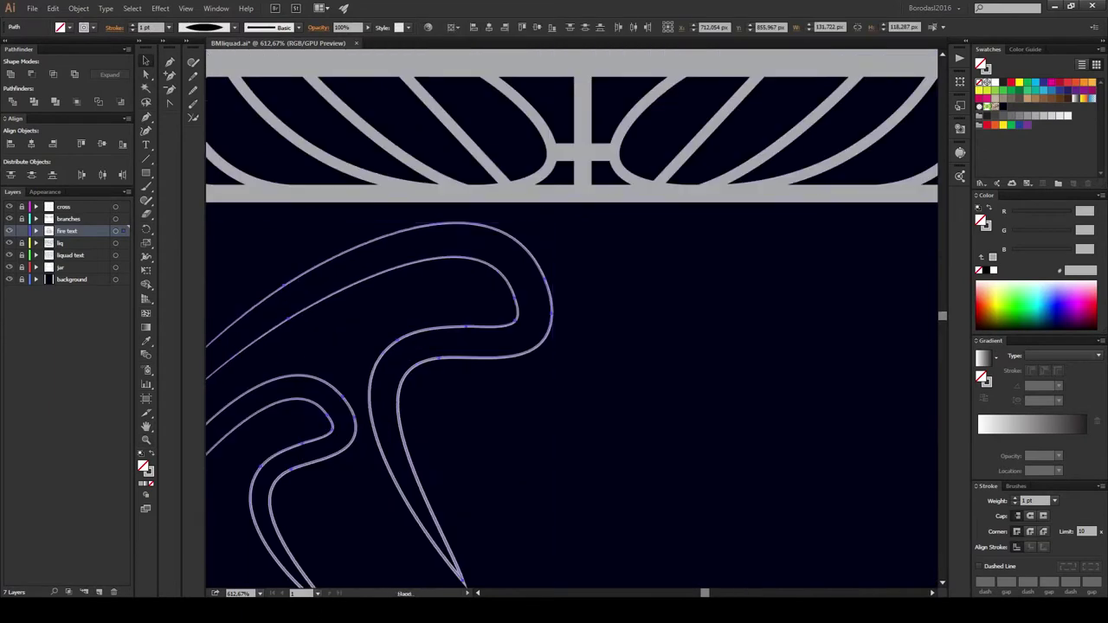
Step: Reflect a copy of the curl onto the right side of the neck and position it
{"action": "right_click", "coordinate": [352, 410]}
{"action": "left_click", "coordinate": [468, 537]}
{"action": "left_click", "coordinate": [536, 462]}
{"action": "mouse_move", "coordinate": [612, 279]}
{"action": "left_mouse_down"}
{"action": "mouse_move", "coordinate": [723, 281]}
{"action": "mouse_move", "coordinate": [779, 267]}
{"action": "left_mouse_up"}
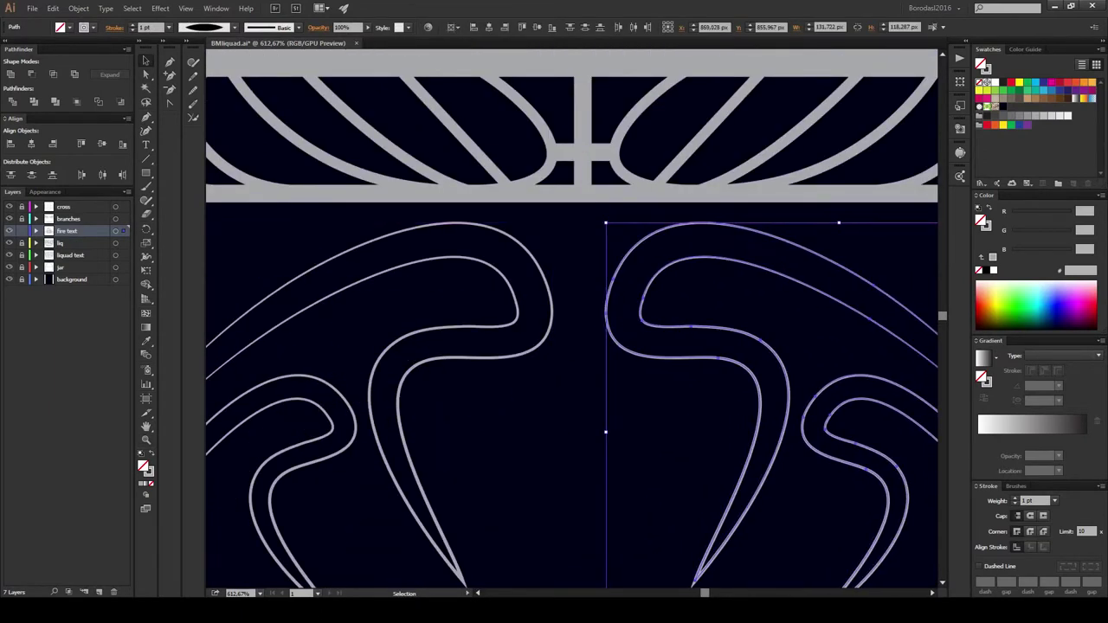
{"action": "key", "text": "ctrl+shift+a"}
{"action": "left_click", "coordinate": [506, 294]}
{"action": "mouse_move", "coordinate": [670, 322]}
{"action": "left_mouse_down"}
{"action": "mouse_move", "coordinate": [507, 294]}
{"action": "mouse_move", "coordinate": [762, 49]}
{"action": "left_mouse_up"}
{"action": "key", "text": "ctrl+shift+a"}
{"action": "scroll", "coordinate": [509, 297], "scroll_direction": "down", "scroll_amount": 5}
Step: Move the left flame curve to the right and check the neighbouring flames
{"action": "key", "text": "v"}
{"action": "left_click", "coordinate": [424, 329]}
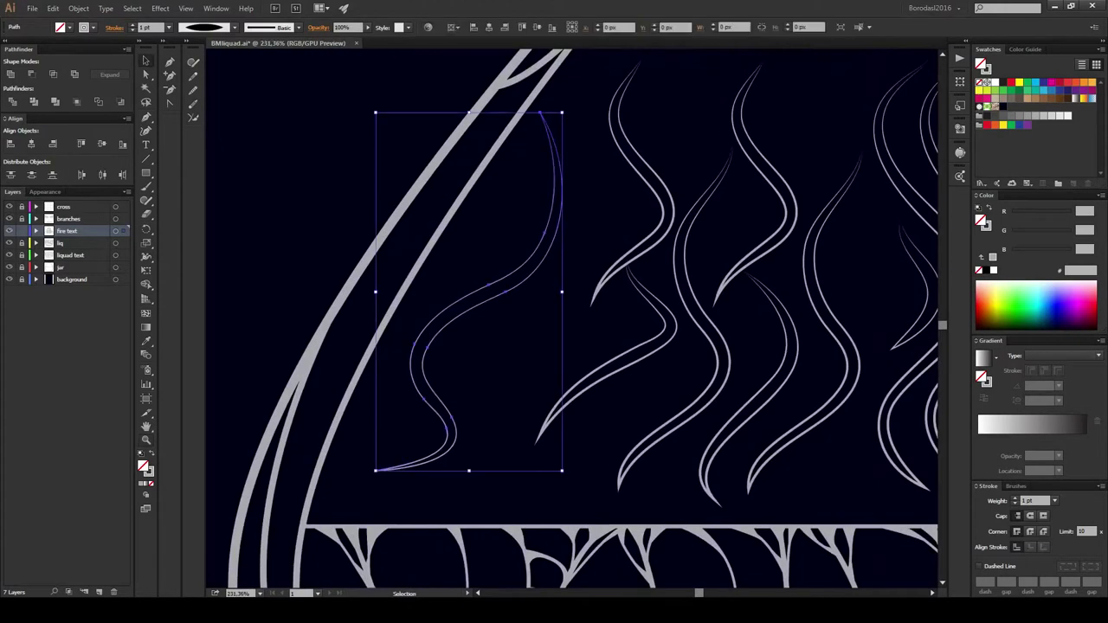
{"action": "mouse_move", "coordinate": [424, 329]}
{"action": "left_mouse_down"}
{"action": "mouse_move", "coordinate": [489, 339]}
{"action": "mouse_move", "coordinate": [420, 329]}
{"action": "mouse_move", "coordinate": [353, 351]}
{"action": "left_mouse_up"}
{"action": "key", "text": "ctrl+shift+a"}
{"action": "left_click_drag", "start_coordinate": [779, 329], "coordinate": [216, 329]}
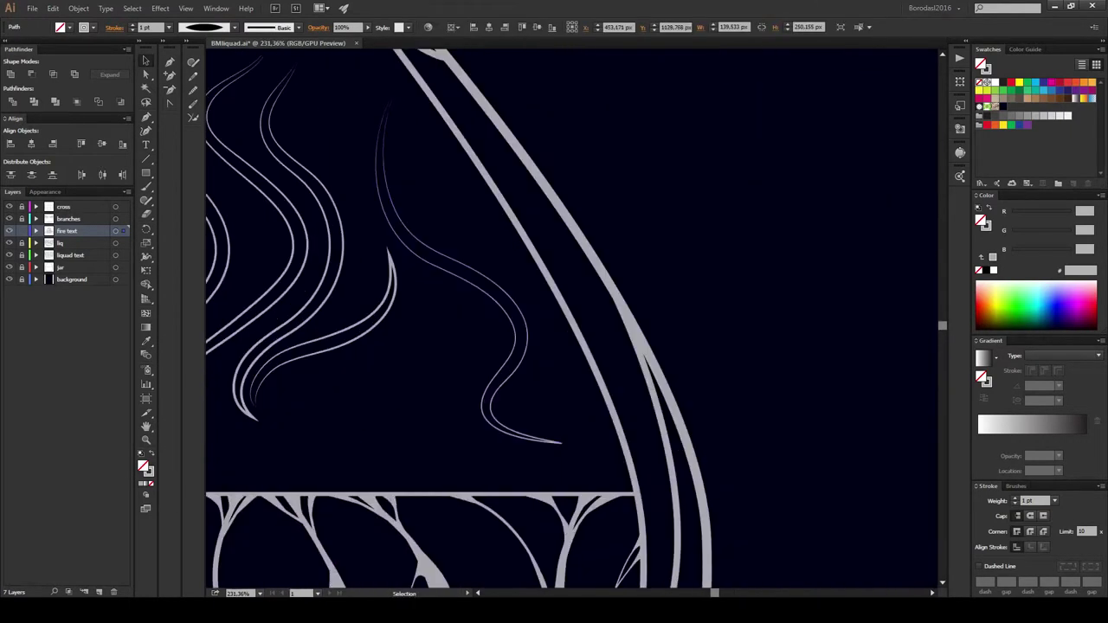
{"action": "left_click", "coordinate": [457, 248]}
{"action": "key", "text": "ctrl+shift+a"}
{"action": "key", "text": "ctrl+minus"}
{"action": "key", "text": "ctrl+minus"}
{"action": "key", "text": "ctrl+minus"}
Step: Change the weight and width profile of an existing flame stroke
{"action": "left_click_drag", "start_coordinate": [641, 328], "coordinate": [546, 394]}
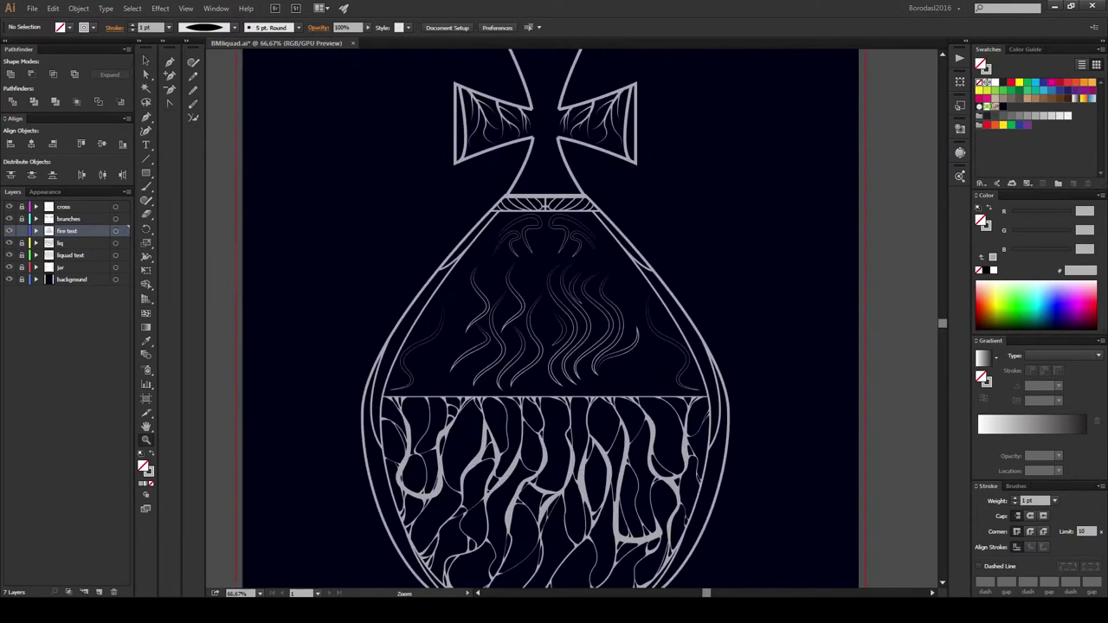
{"action": "key", "text": "ctrl+a"}
{"action": "left_click", "coordinate": [576, 279]}
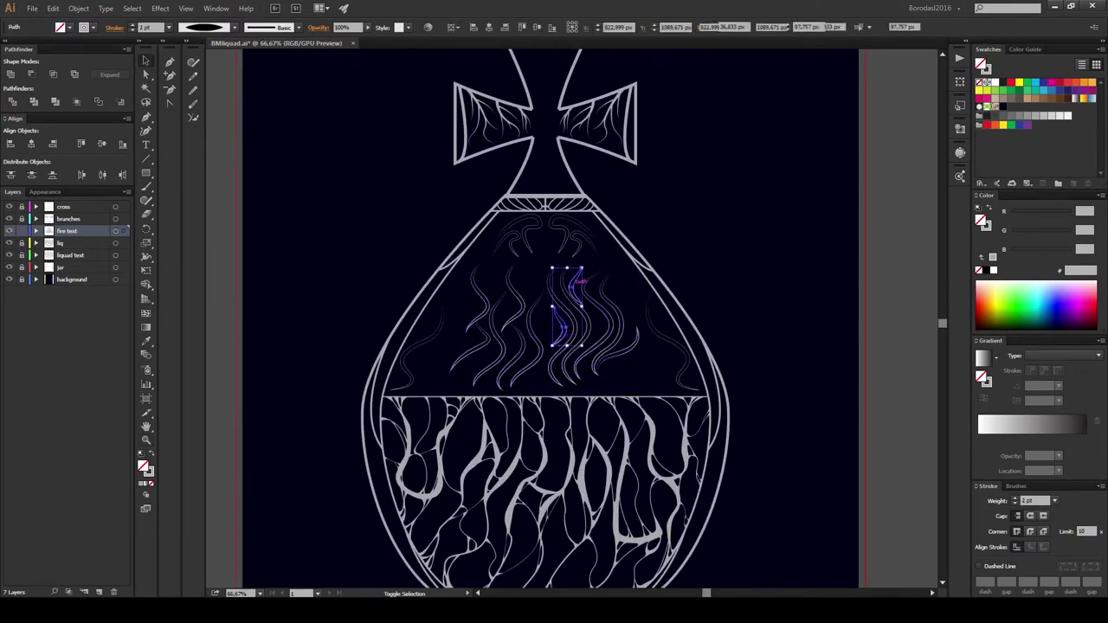
{"action": "left_click", "coordinate": [485, 260]}
{"action": "left_click", "coordinate": [566, 294]}
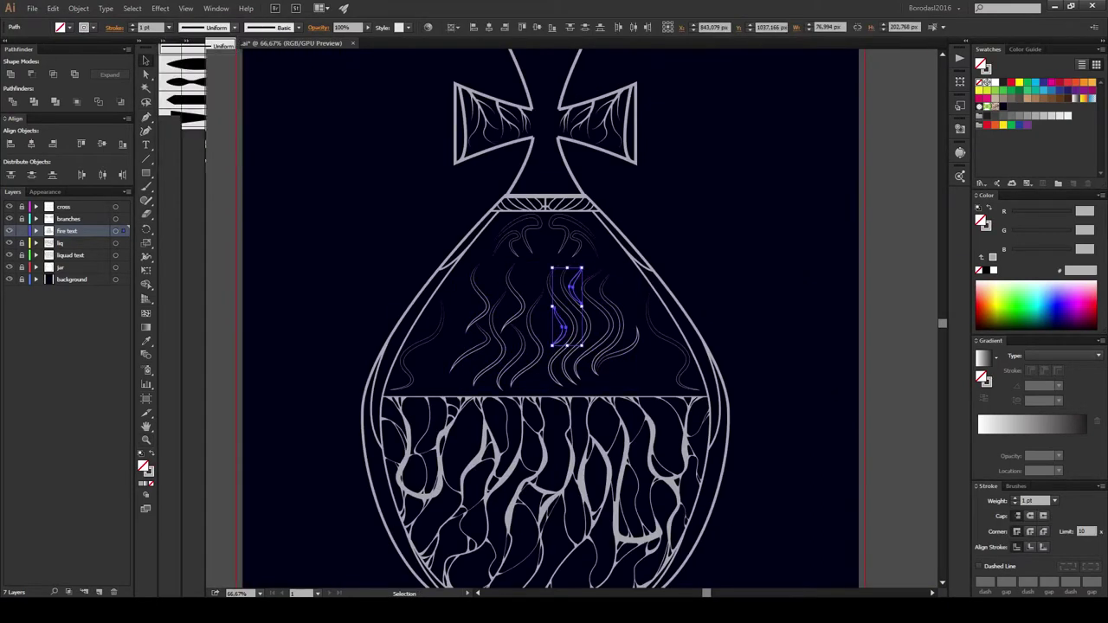
{"action": "left_click", "coordinate": [424, 294]}
Step: Draw a new flame curve with an 8 pt tapered stroke and reshape its bottom curve
{"action": "key", "text": "p"}
{"action": "scroll", "coordinate": [511, 291], "scroll_direction": "up", "scroll_amount": 5}
{"action": "left_click_drag", "start_coordinate": [520, 321], "coordinate": [549, 354]}
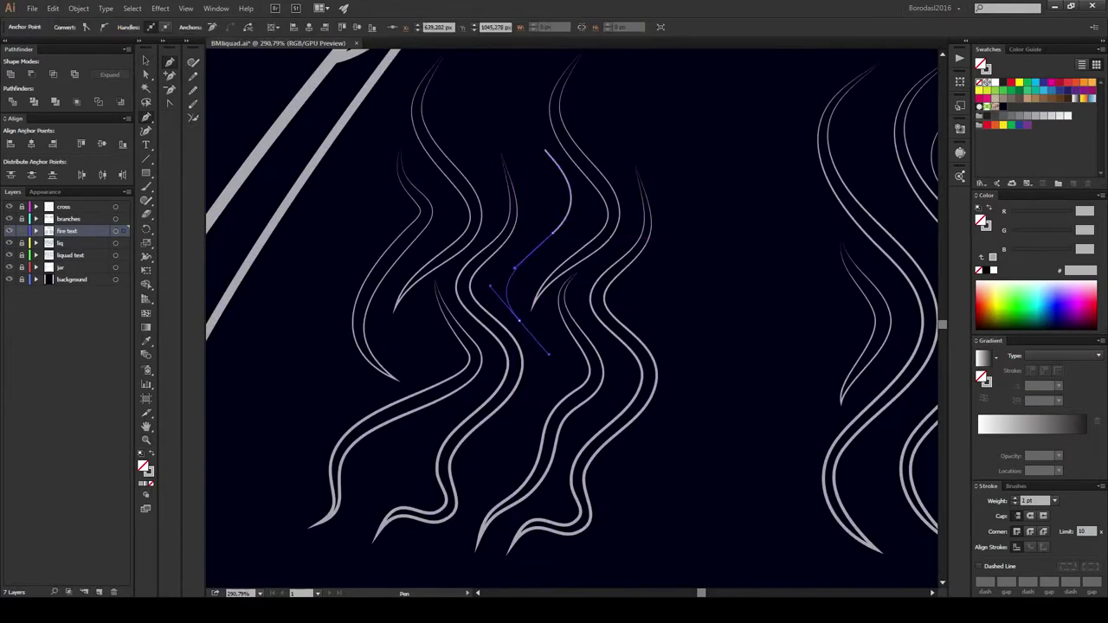
{"action": "key", "text": "Escape"}
{"action": "left_click", "coordinate": [520, 285], "text": "ctrl"}
{"action": "left_click", "coordinate": [147, 27]}
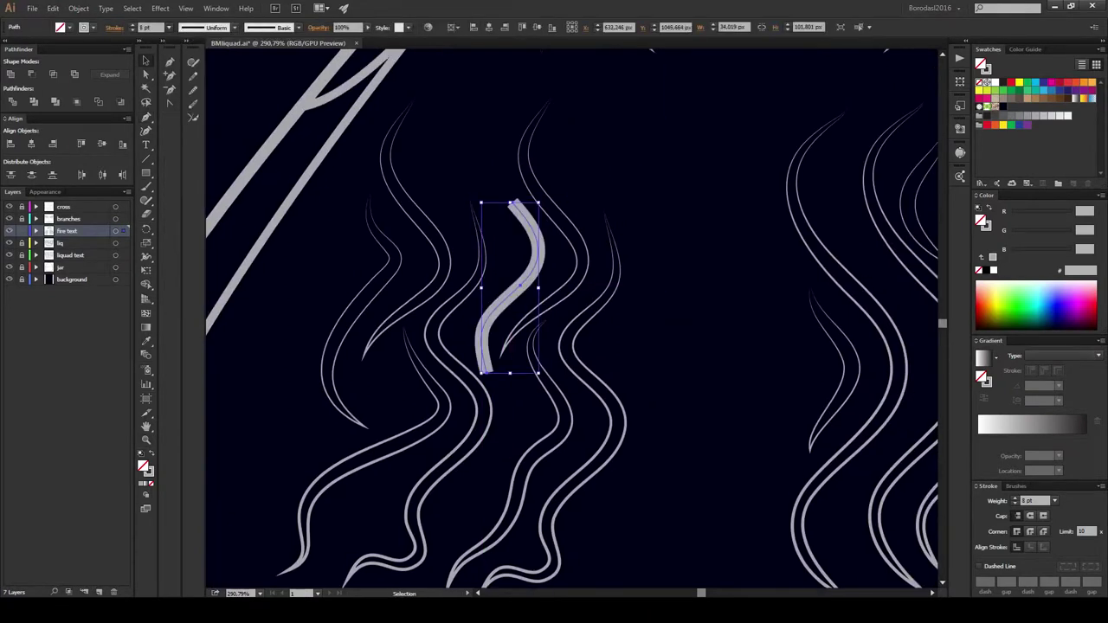
{"action": "left_click", "coordinate": [149, 130]}
{"action": "left_click", "coordinate": [485, 373]}
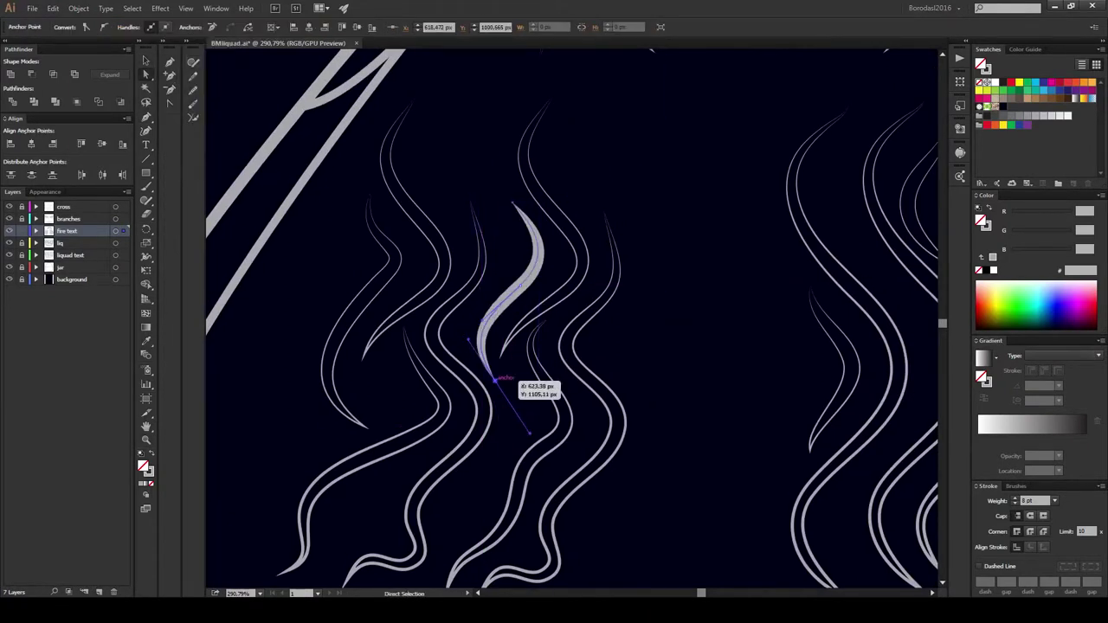
{"action": "left_click_drag", "start_coordinate": [494, 379], "coordinate": [547, 427]}
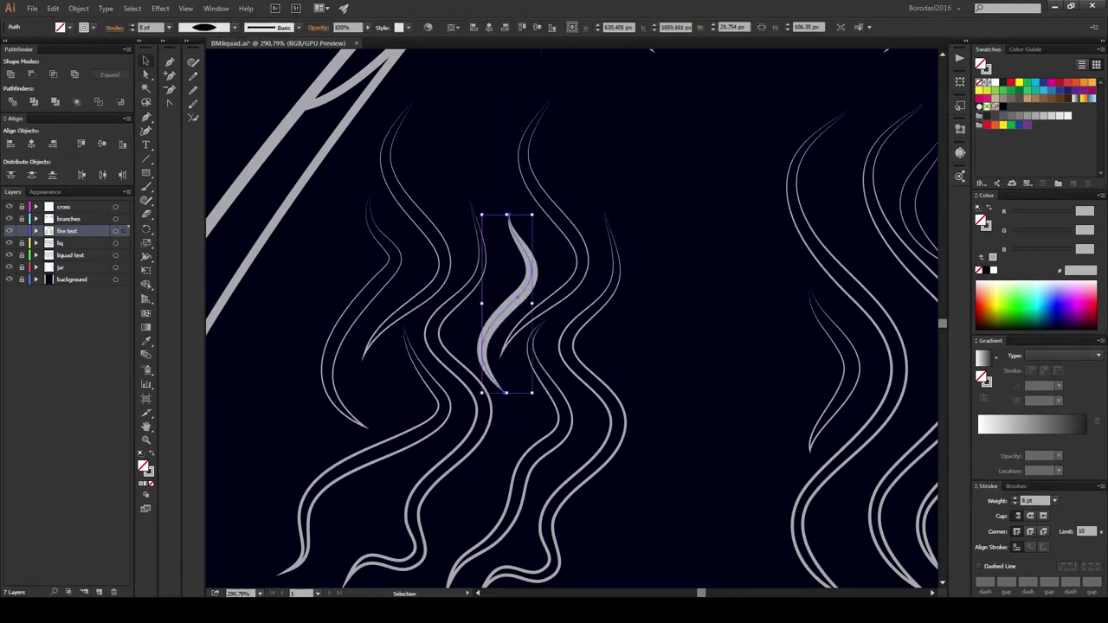
Step: Outline and simplify the new flame, give it a thin tapered stroke, and move it right
{"action": "left_click", "coordinate": [537, 258], "text": "ctrl"}
{"action": "left_click", "coordinate": [79, 8]}
{"action": "left_click", "coordinate": [190, 228]}
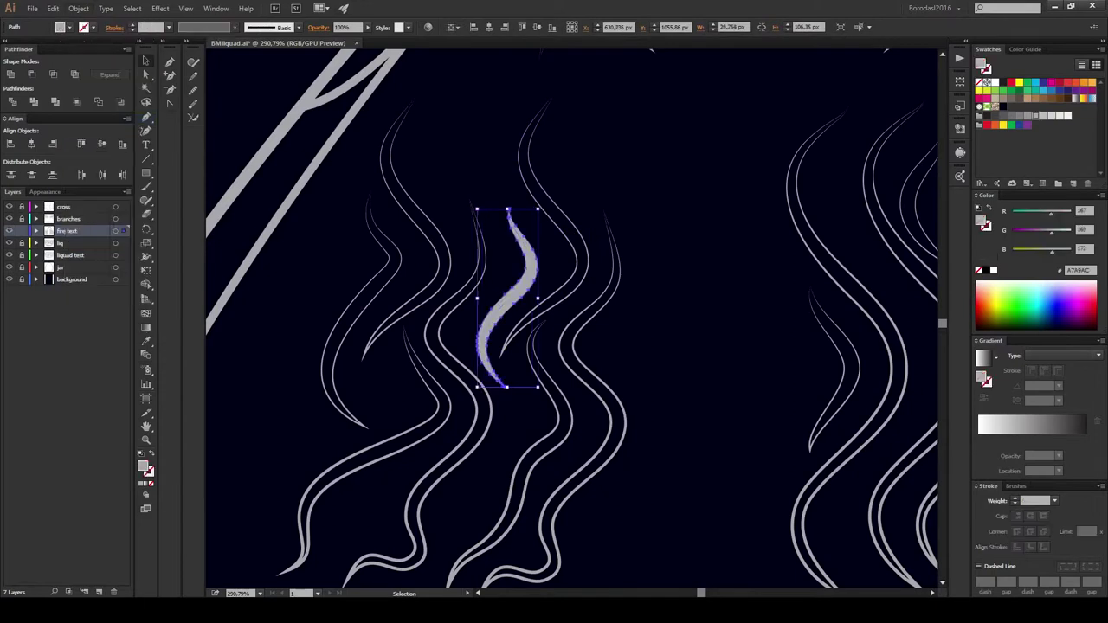
{"action": "left_click", "coordinate": [78, 8]}
{"action": "left_click", "coordinate": [191, 260]}
{"action": "left_click", "coordinate": [320, 425]}
{"action": "left_click", "coordinate": [221, 27]}
{"action": "left_click", "coordinate": [203, 86]}
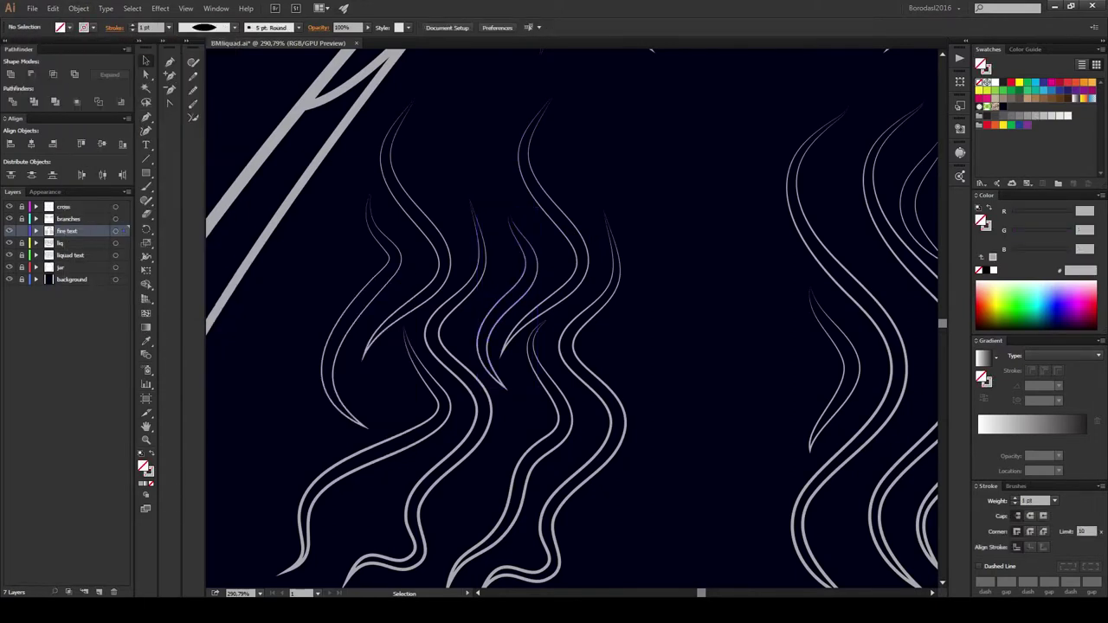
{"action": "left_click_drag", "start_coordinate": [520, 312], "coordinate": [649, 329]}
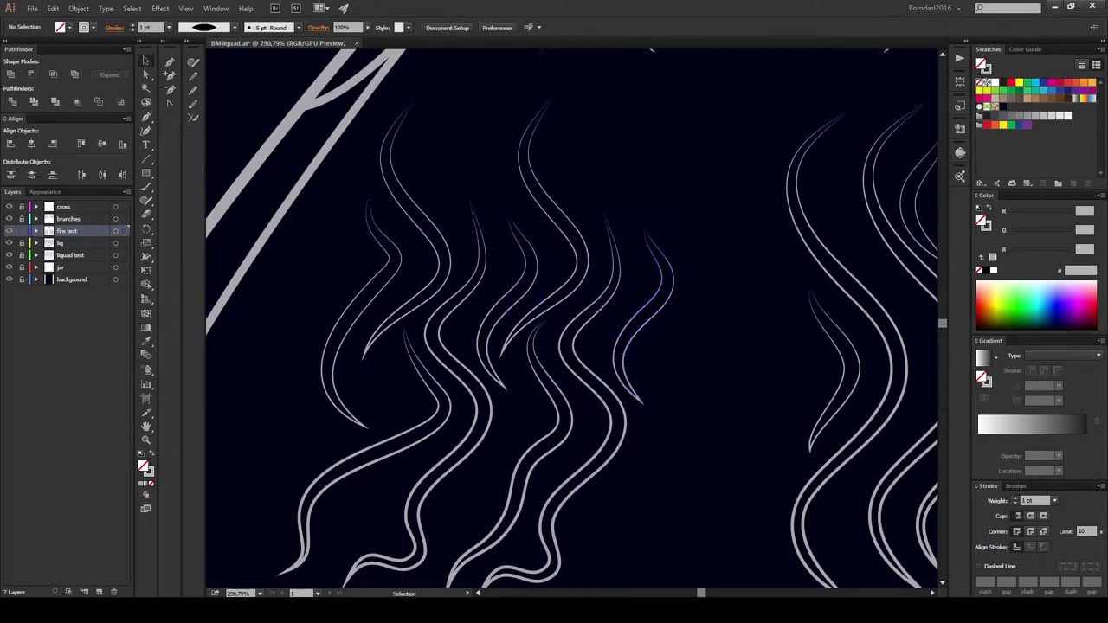
Step: Rotate one of the left flame strokes slightly, undoing an accidental move
{"action": "key", "text": "ctrl+minus"}
{"action": "key", "text": "ctrl+minus"}
{"action": "left_click_drag", "start_coordinate": [448, 138], "coordinate": [537, 138]}
{"action": "key", "text": "v"}
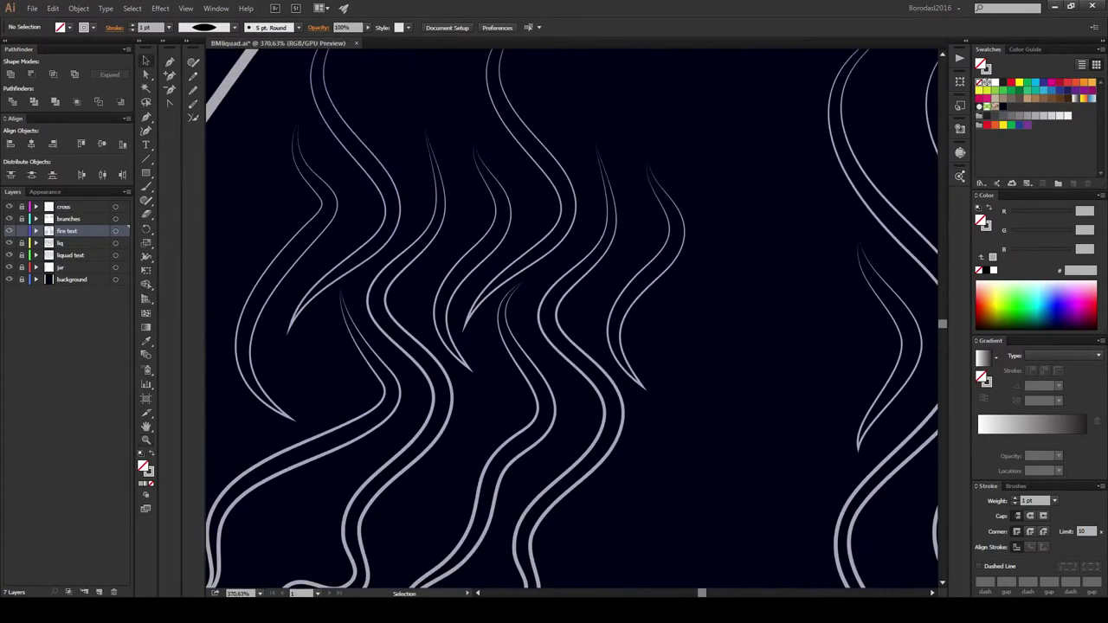
{"action": "left_click", "coordinate": [472, 242]}
{"action": "left_click_drag", "start_coordinate": [474, 243], "coordinate": [472, 421]}
{"action": "key", "text": "ctrl+z"}
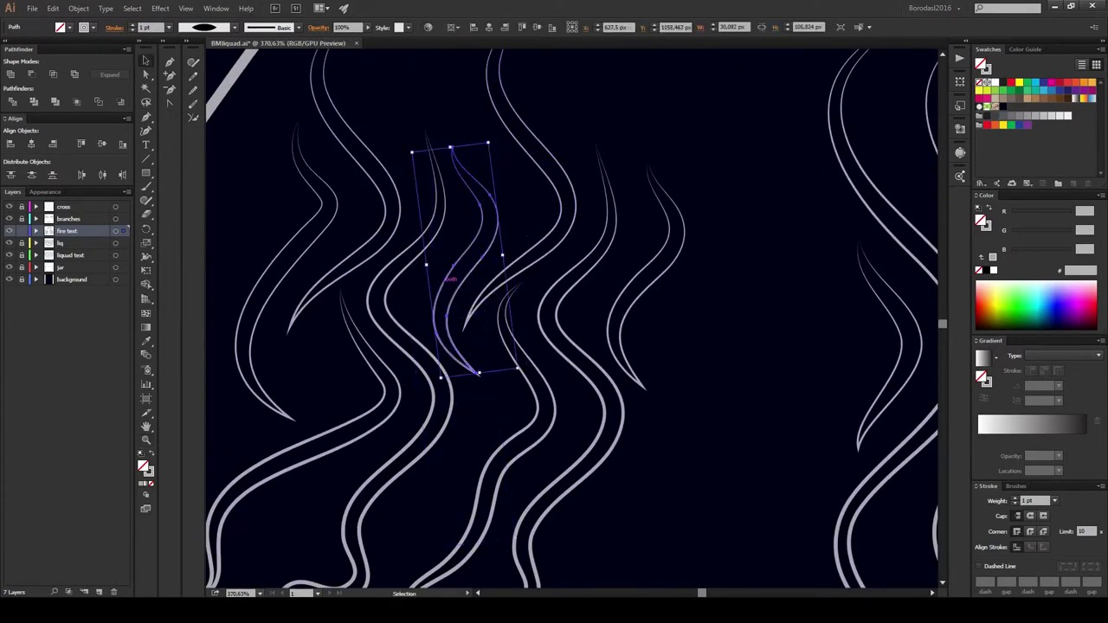
{"action": "left_click_drag", "start_coordinate": [688, 164], "coordinate": [667, 208]}
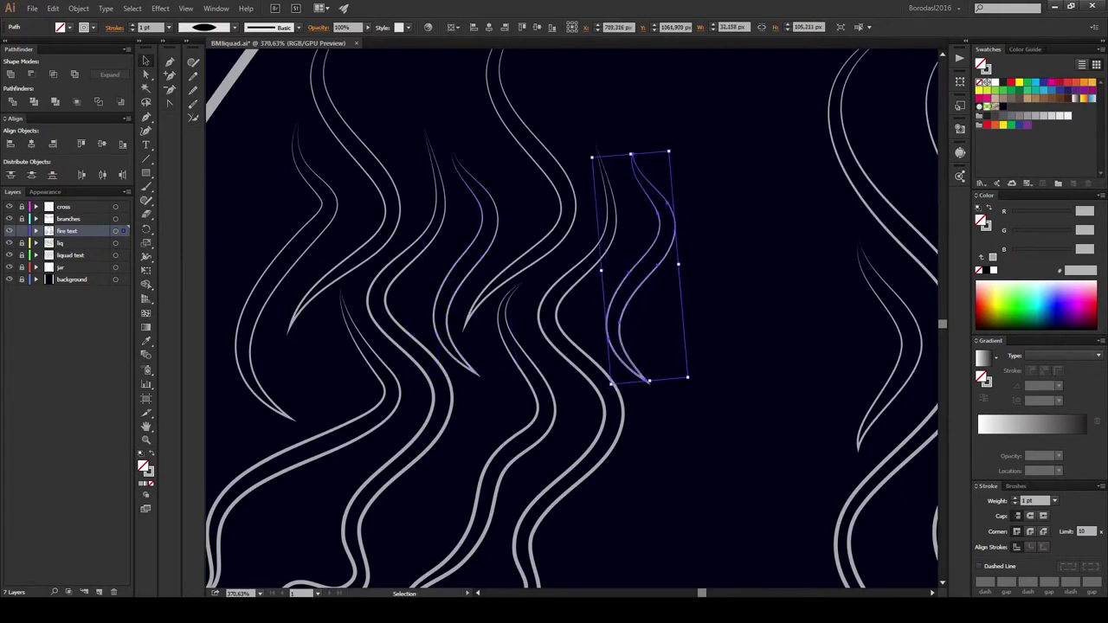
{"action": "left_click", "coordinate": [779, 433]}
Step: Select a pair of strokes in the left flame group and zoom in on them
{"action": "left_click_drag", "start_coordinate": [606, 346], "coordinate": [550, 363]}
{"action": "key", "text": "ctrl+minus"}
{"action": "key", "text": "ctrl+minus"}
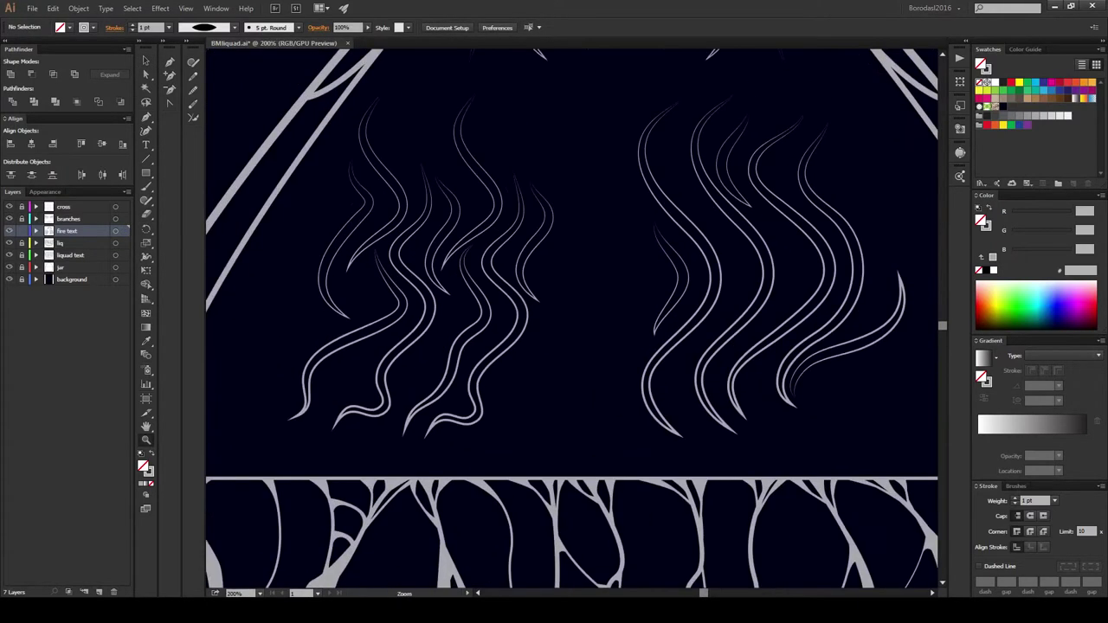
{"action": "left_click", "coordinate": [381, 155]}
{"action": "left_click", "coordinate": [598, 191]}
{"action": "left_click", "coordinate": [541, 216]}
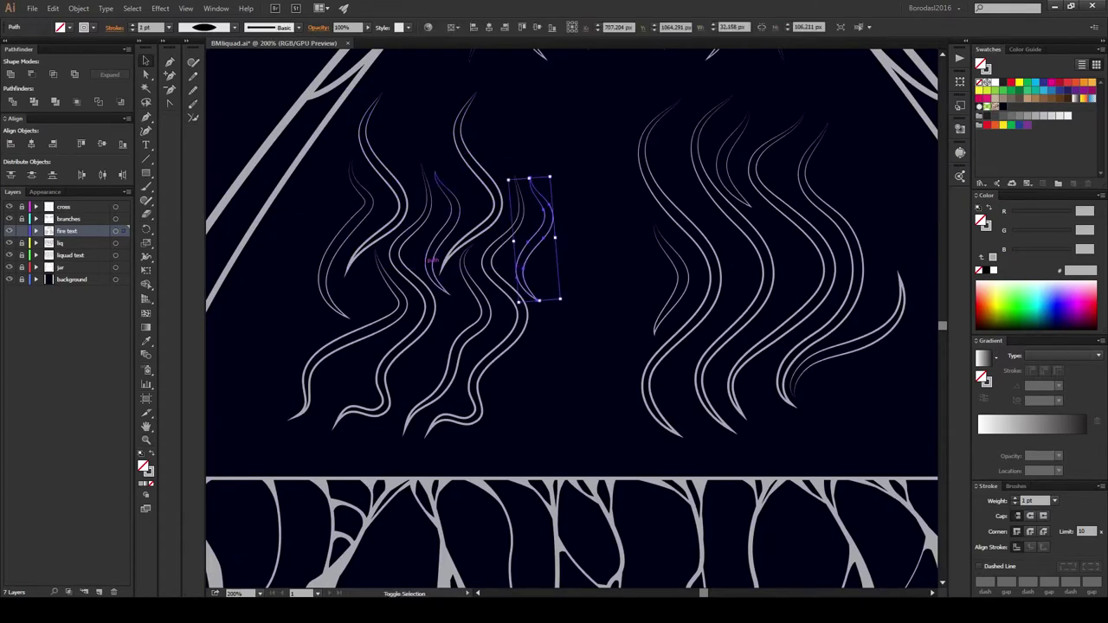
{"action": "left_click", "coordinate": [438, 216], "text": "shift"}
{"action": "key", "text": "z"}
{"action": "left_click", "coordinate": [442, 221]}
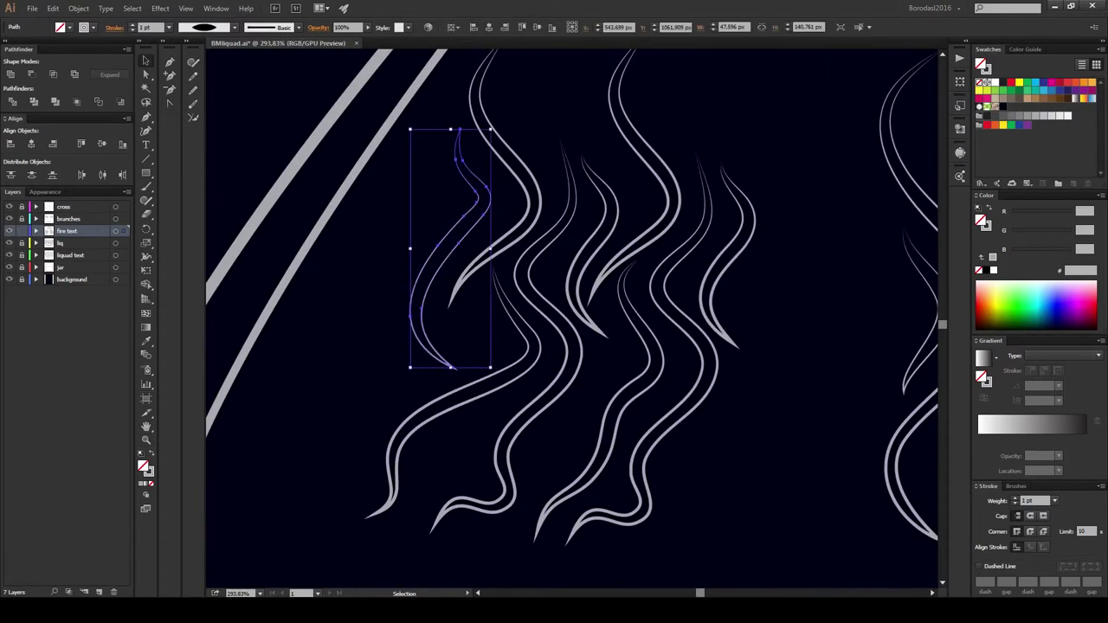
{"action": "key", "text": "ctrl+minus"}
{"action": "key", "text": "ctrl+minus"}
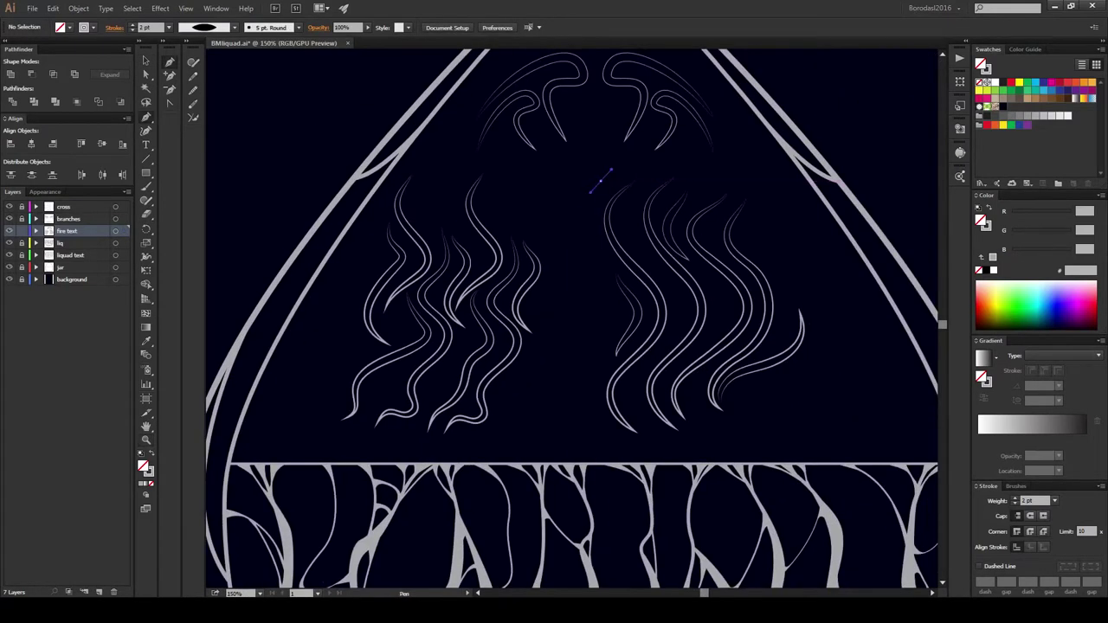
Step: Move the wavy flame path toward the centre, simplify it, and taper its stroke
{"action": "left_click_drag", "start_coordinate": [589, 250], "coordinate": [609, 280]}
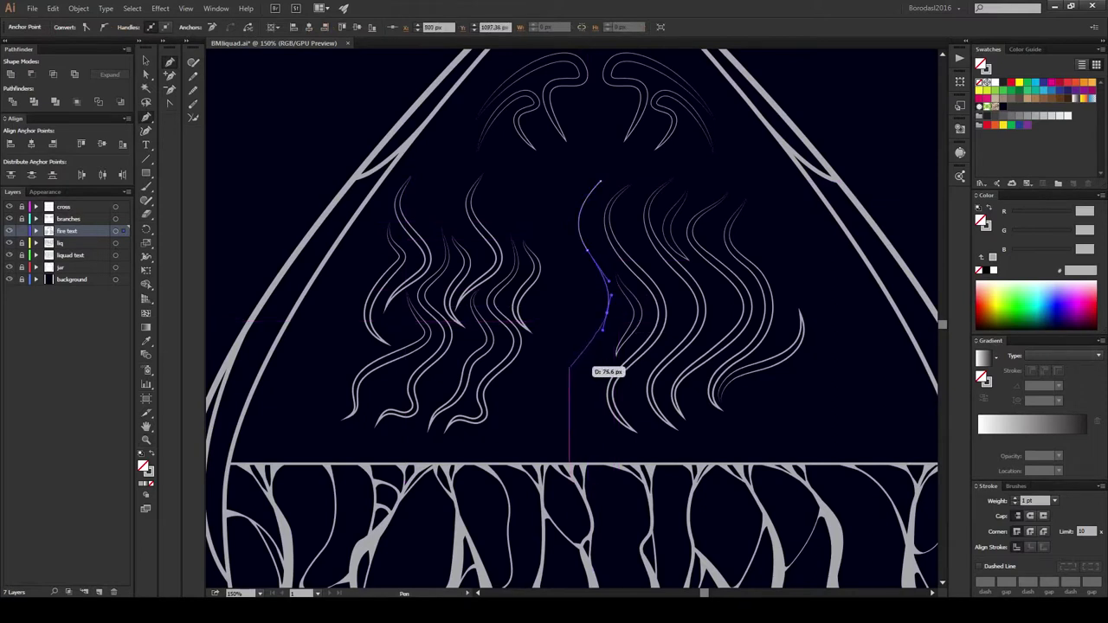
{"action": "left_click", "coordinate": [530, 443], "text": "ctrl"}
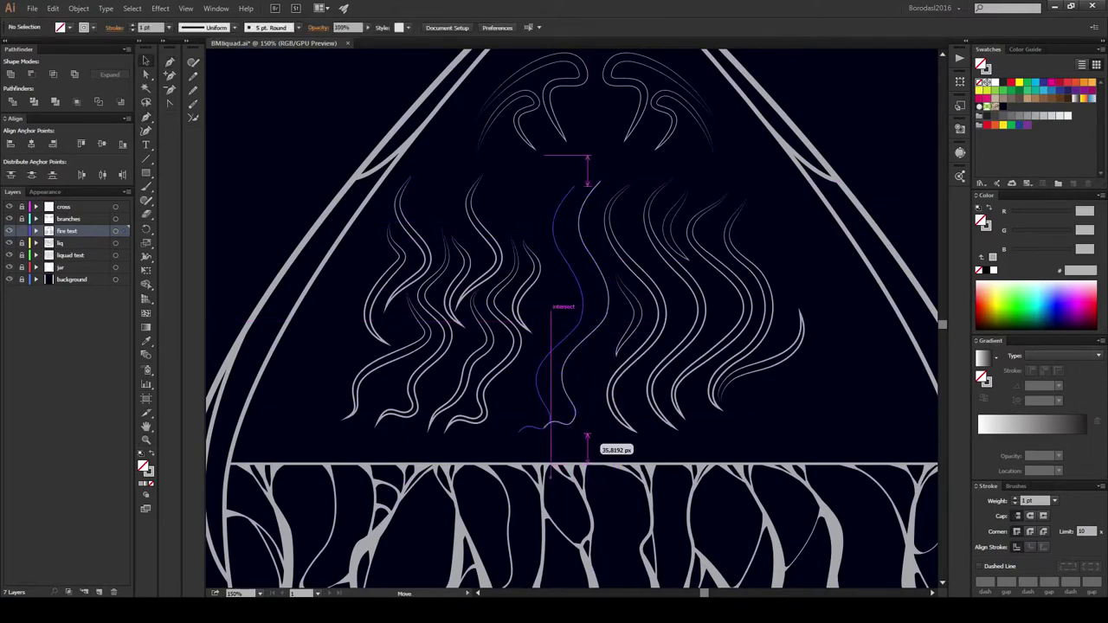
{"action": "left_click_drag", "start_coordinate": [554, 305], "coordinate": [554, 304]}
{"action": "left_click", "coordinate": [78, 8]}
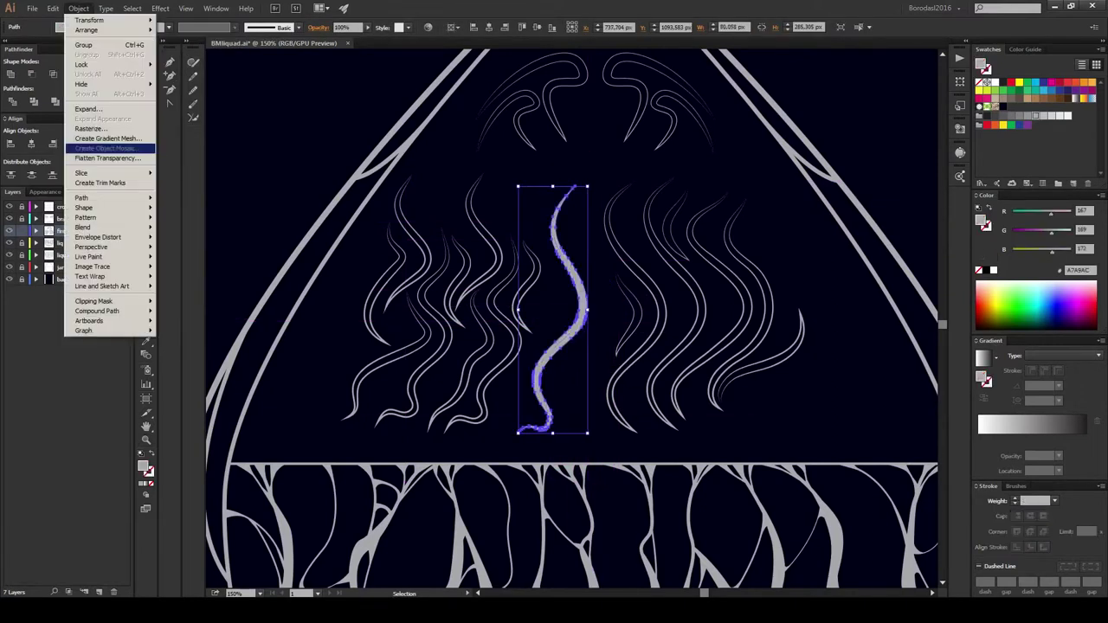
{"action": "left_click", "coordinate": [186, 247]}
{"action": "left_click", "coordinate": [372, 425]}
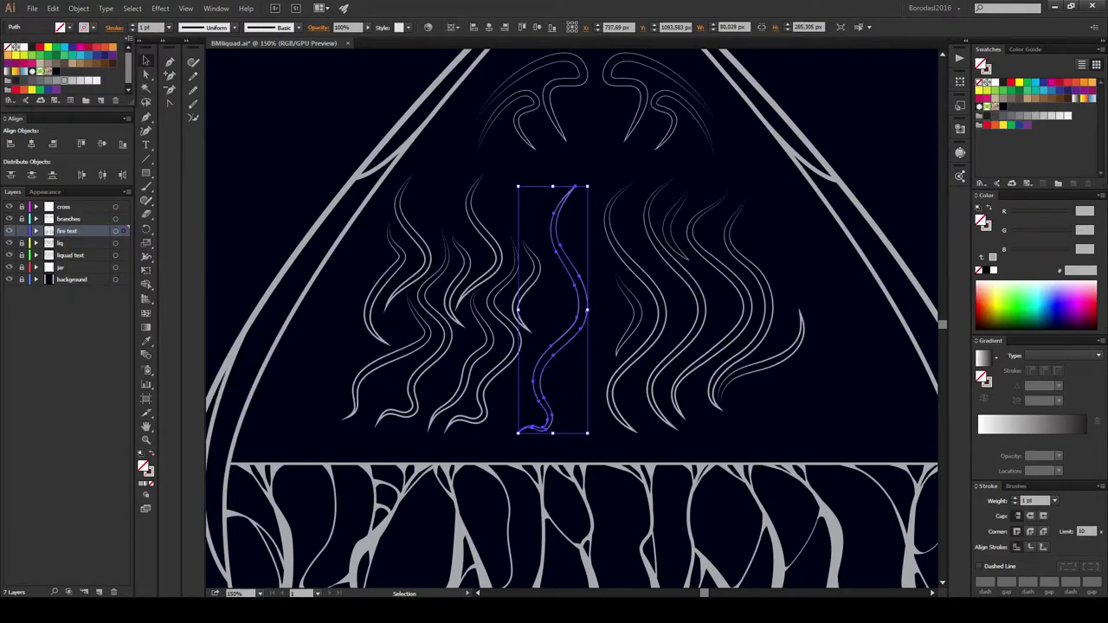
{"action": "left_click", "coordinate": [239, 27]}
{"action": "left_click", "coordinate": [210, 49]}
Step: Reposition a flame strand, then draw a new wavy vapor line down the centre
{"action": "double_click", "coordinate": [629, 312]}
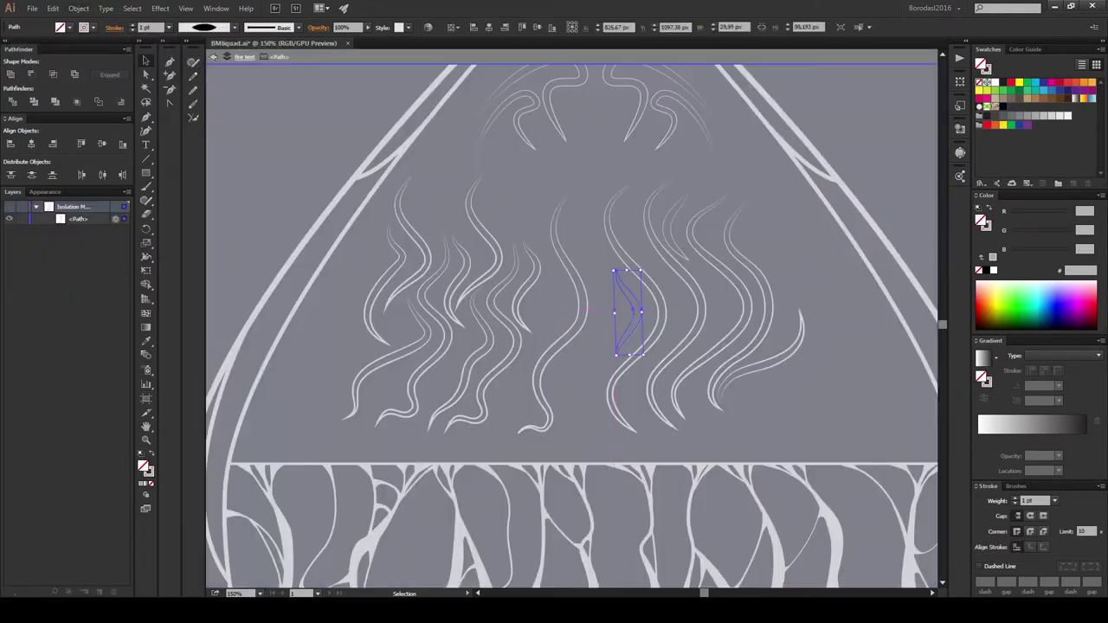
{"action": "key", "text": "Escape"}
{"action": "left_click_drag", "start_coordinate": [561, 297], "coordinate": [558, 286]}
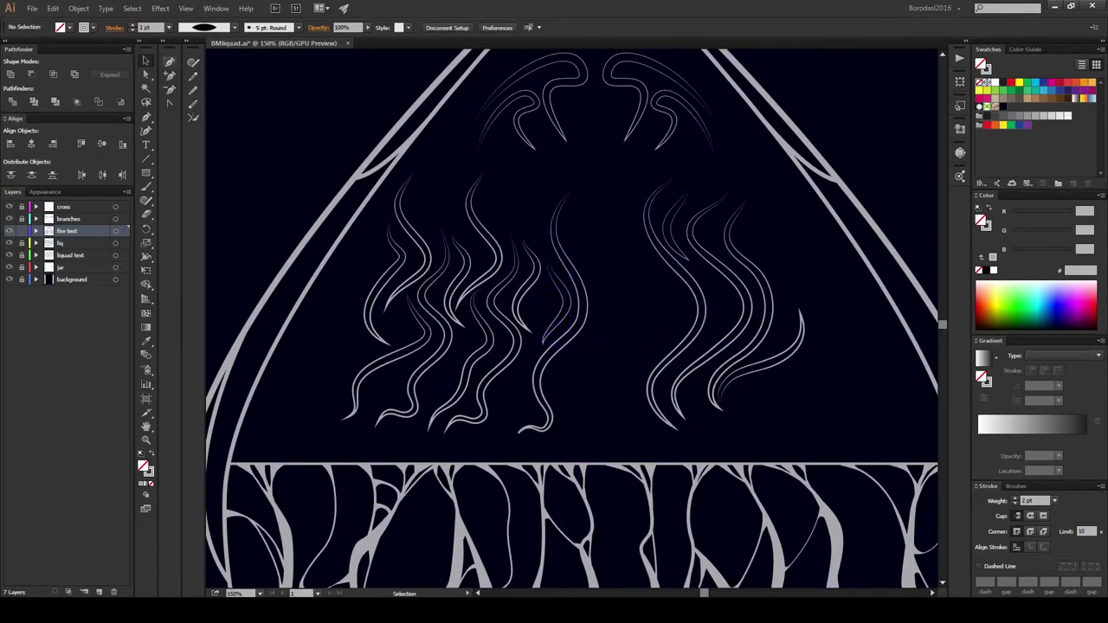
{"action": "left_click", "coordinate": [592, 190]}
{"action": "left_click_drag", "start_coordinate": [628, 290], "coordinate": [656, 311]}
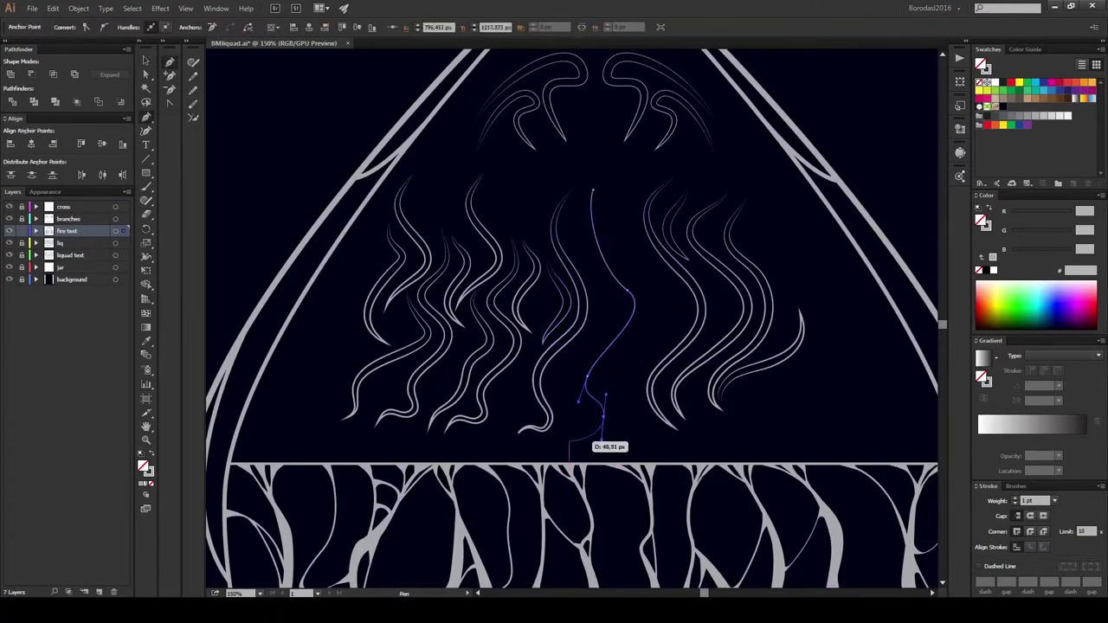
{"action": "left_click_drag", "start_coordinate": [619, 394], "coordinate": [619, 394]}
{"action": "left_click", "coordinate": [619, 394], "text": "ctrl"}
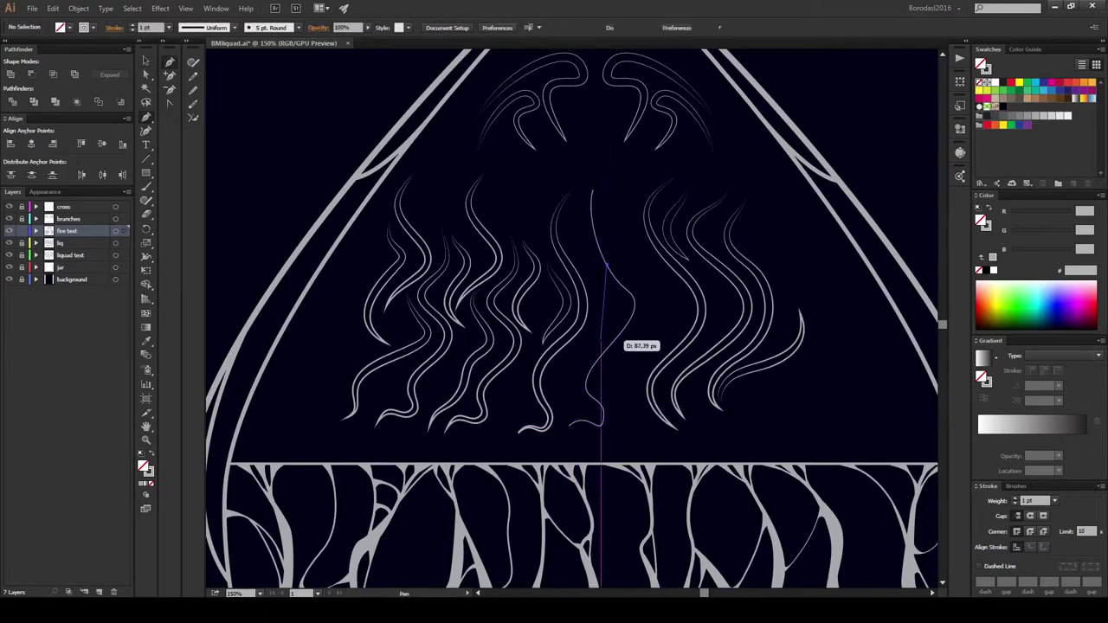
{"action": "scroll", "coordinate": [604, 338], "scroll_direction": "up", "scroll_amount": 5, "text": "alt"}
Step: Rotate the short path about 19° and give both strokes 10 pt tapered width profiles
{"action": "key", "text": "v"}
{"action": "mouse_move", "coordinate": [645, 259]}
{"action": "left_mouse_down"}
{"action": "mouse_move", "coordinate": [623, 276]}
{"action": "mouse_move", "coordinate": [637, 161]}
{"action": "left_mouse_up"}
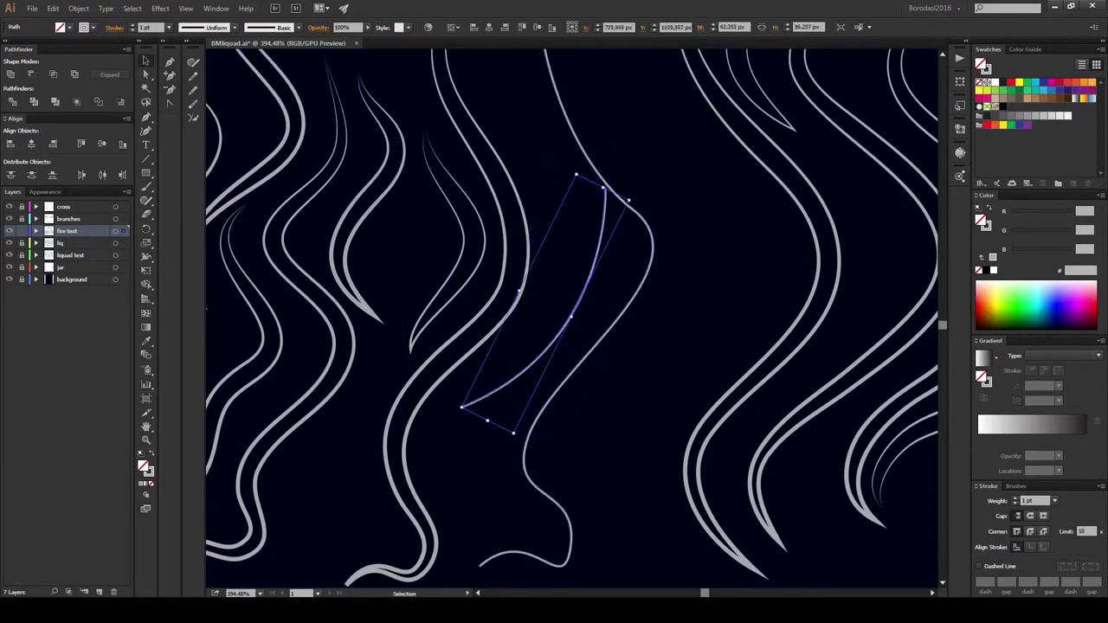
{"action": "left_click", "coordinate": [554, 112], "text": "shift"}
{"action": "left_click", "coordinate": [168, 27]}
{"action": "left_click", "coordinate": [156, 194]}
{"action": "left_click", "coordinate": [234, 27]}
{"action": "left_click", "coordinate": [203, 61]}
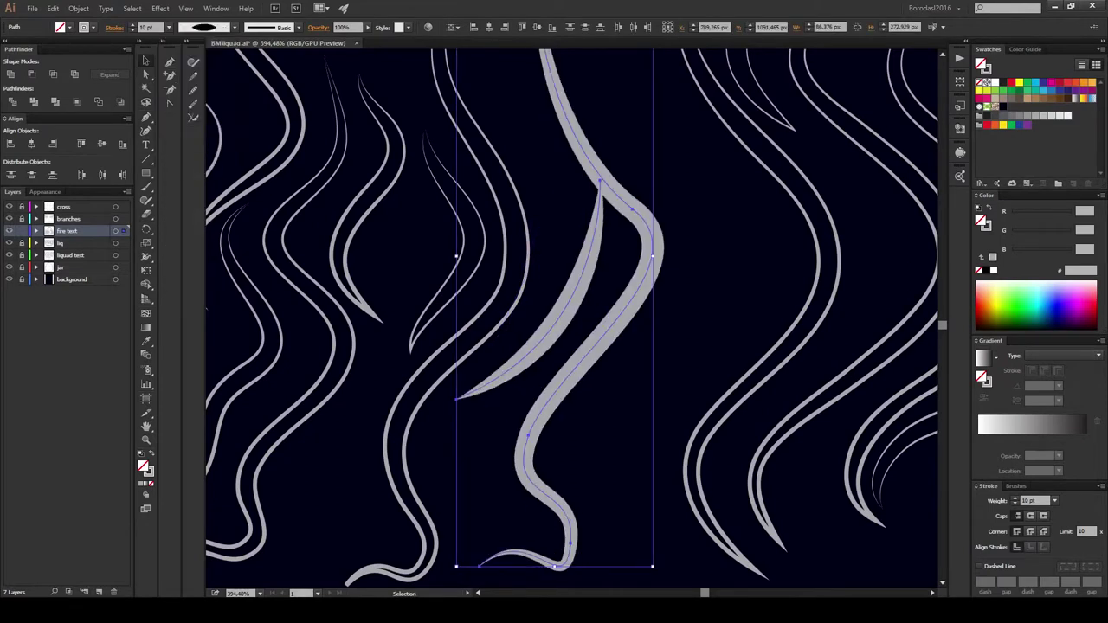
{"action": "left_click", "coordinate": [78, 7]}
{"action": "left_click", "coordinate": [77, 8]}
{"action": "left_click", "coordinate": [199, 223]}
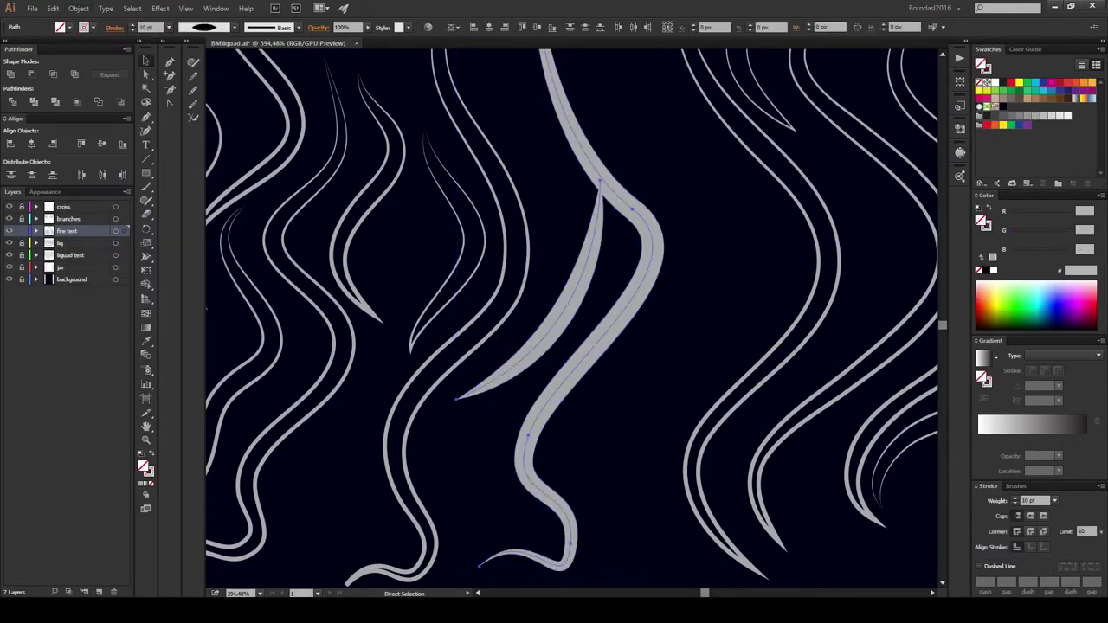
Step: Reshape the sliver's anchors so its top joins the thick stroke, then reselect the thick flame
{"action": "key", "text": "ctrl+shift+a"}
{"action": "left_click", "coordinate": [456, 400]}
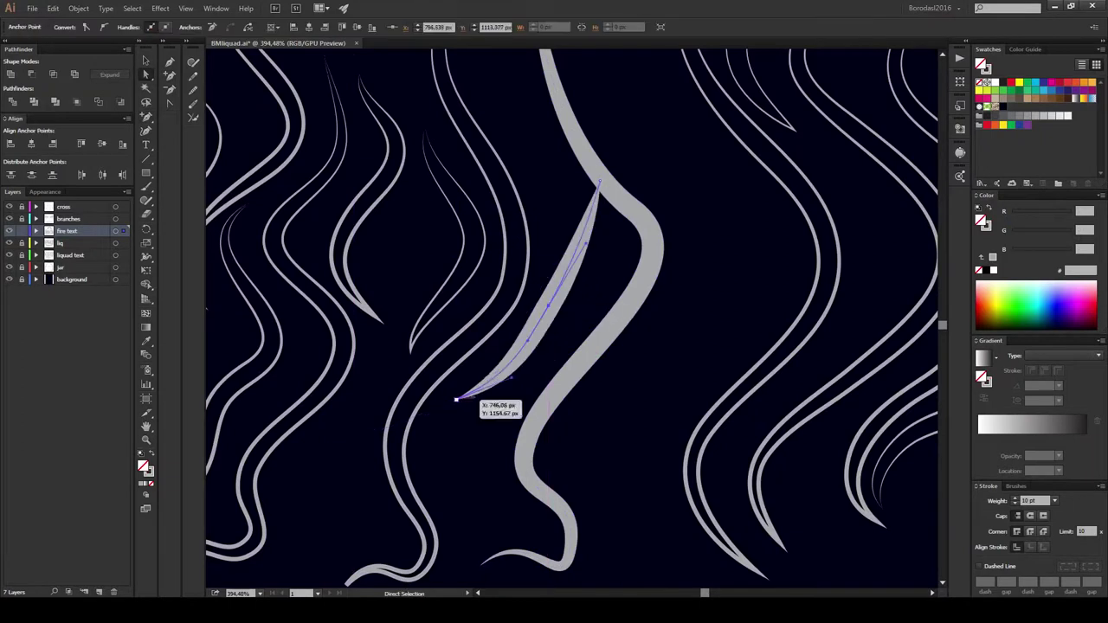
{"action": "left_click_drag", "start_coordinate": [457, 400], "coordinate": [441, 413]}
{"action": "left_click_drag", "start_coordinate": [597, 182], "coordinate": [627, 213]}
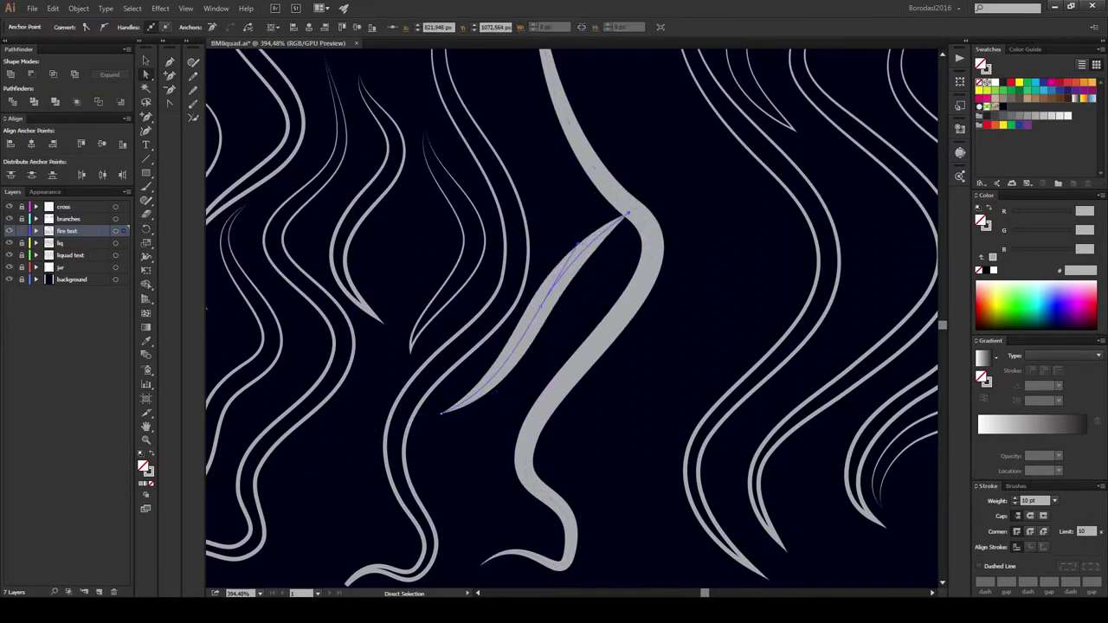
{"action": "left_click", "coordinate": [442, 413]}
{"action": "key", "text": "ctrl+shift+a"}
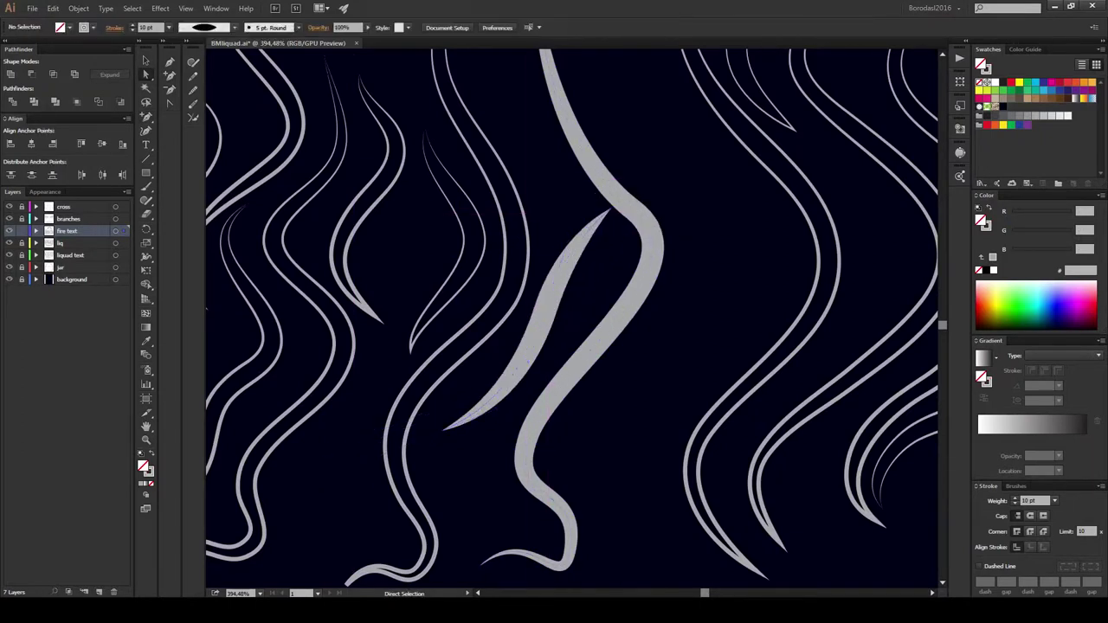
{"action": "key", "text": "ctrl+minus"}
{"action": "key", "text": "ctrl+minus"}
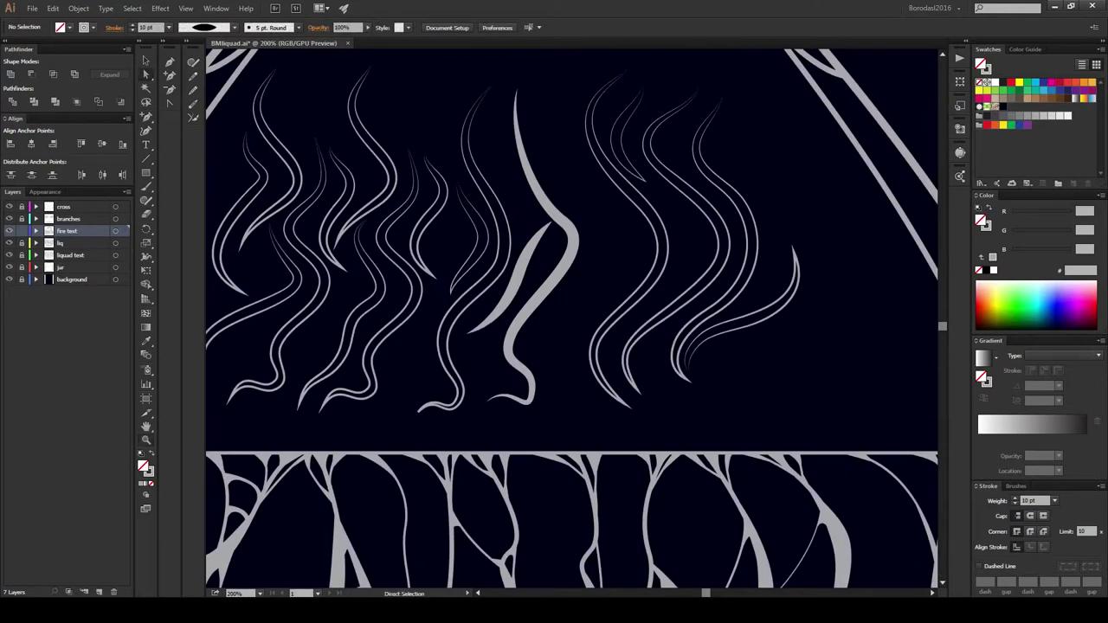
{"action": "left_click", "coordinate": [523, 301]}
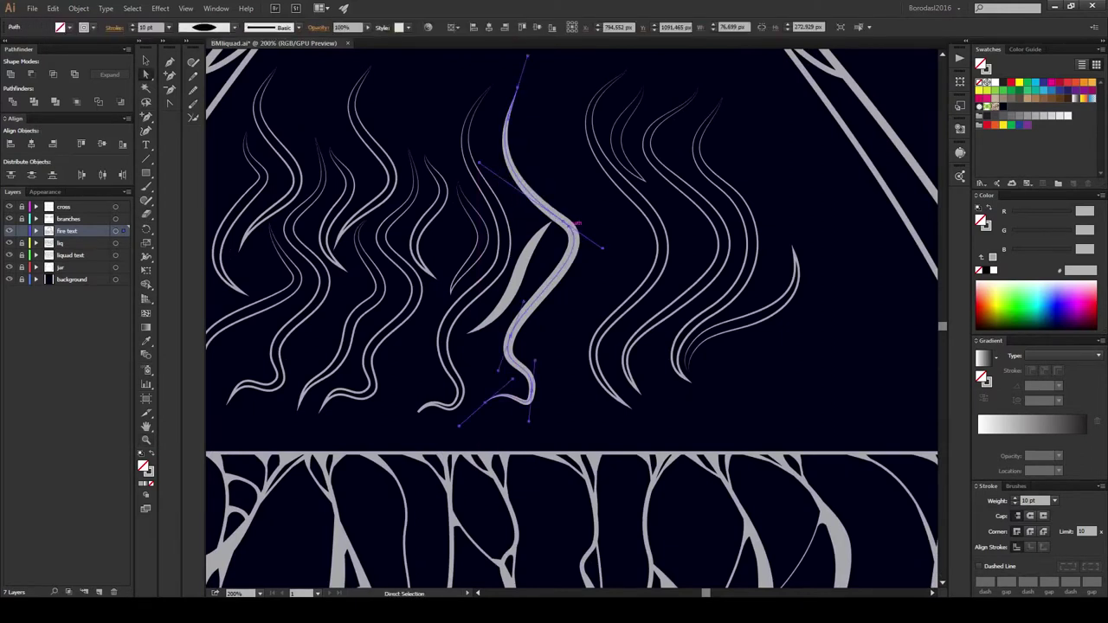
{"action": "left_click", "coordinate": [550, 223]}
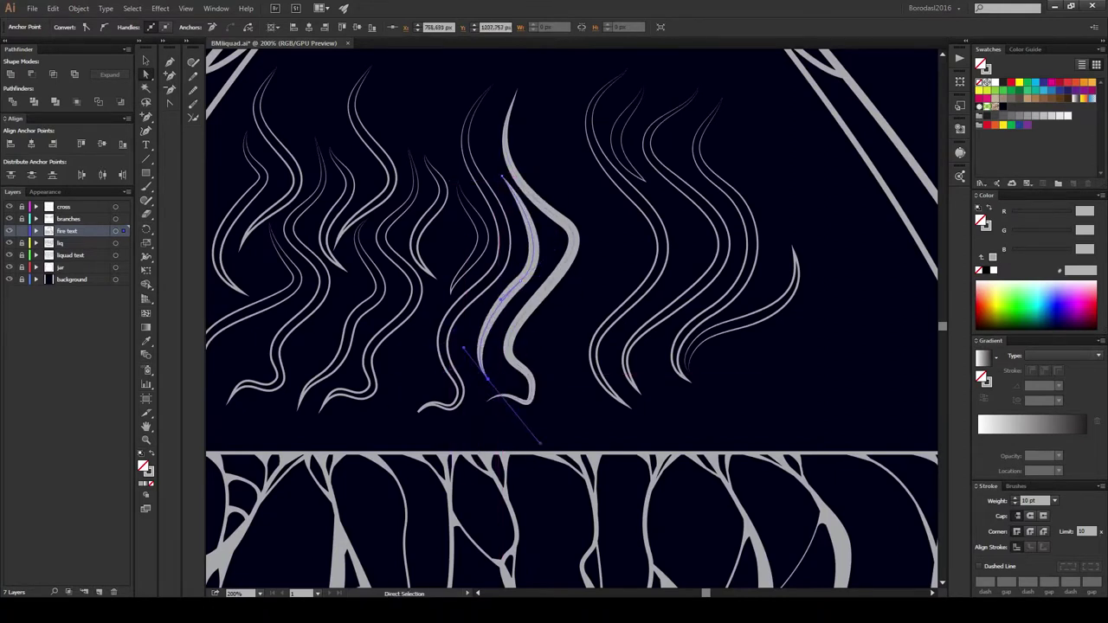
{"action": "key", "text": "ctrl+shift+a"}
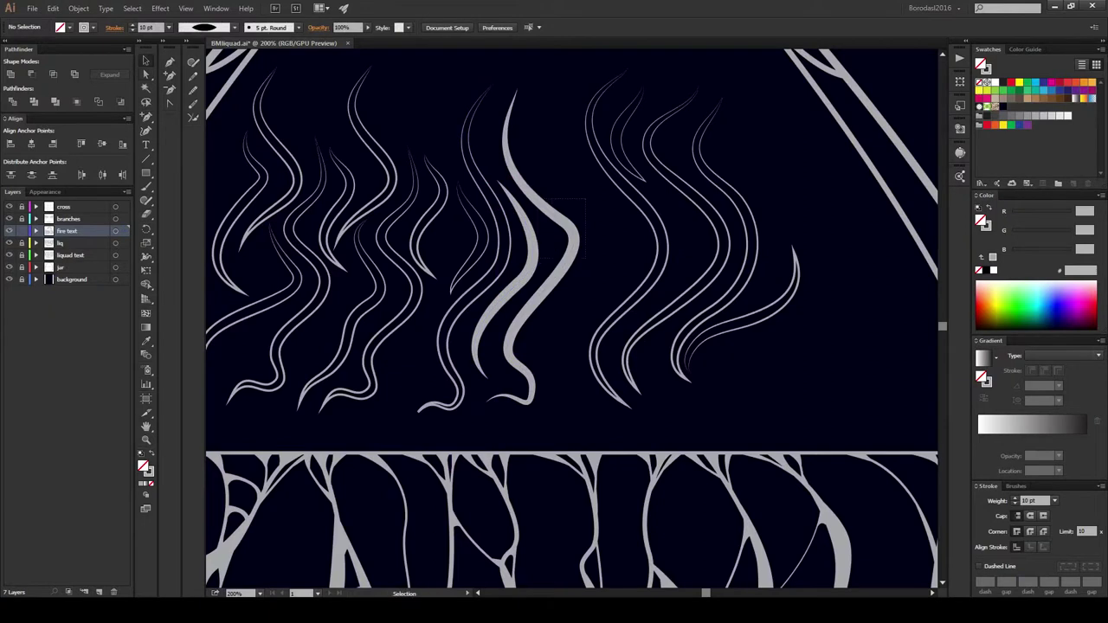
{"action": "left_click", "coordinate": [545, 259]}
Step: Simplify the thick central flame and swap its fill and stroke into a thin outline
{"action": "left_click", "coordinate": [79, 8]}
{"action": "left_click", "coordinate": [195, 253]}
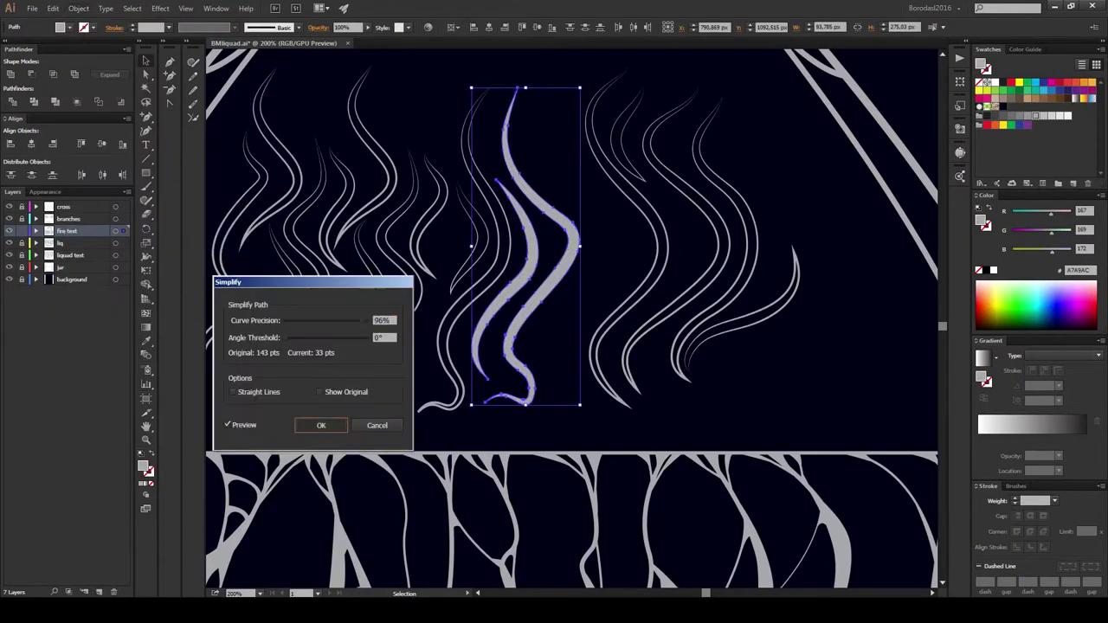
{"action": "key", "text": "Return"}
{"action": "key", "text": "shift+x"}
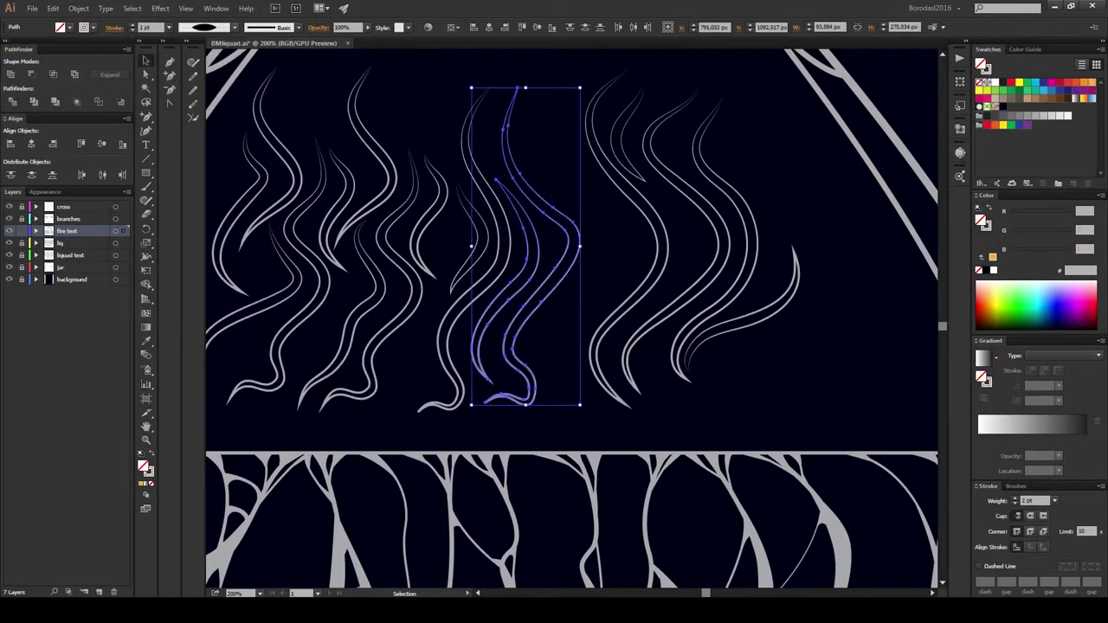
{"action": "key", "text": "ctrl+shift+a"}
Step: Remove a right-hand flame strand from the vapor cluster
{"action": "key", "text": "ctrl+minus"}
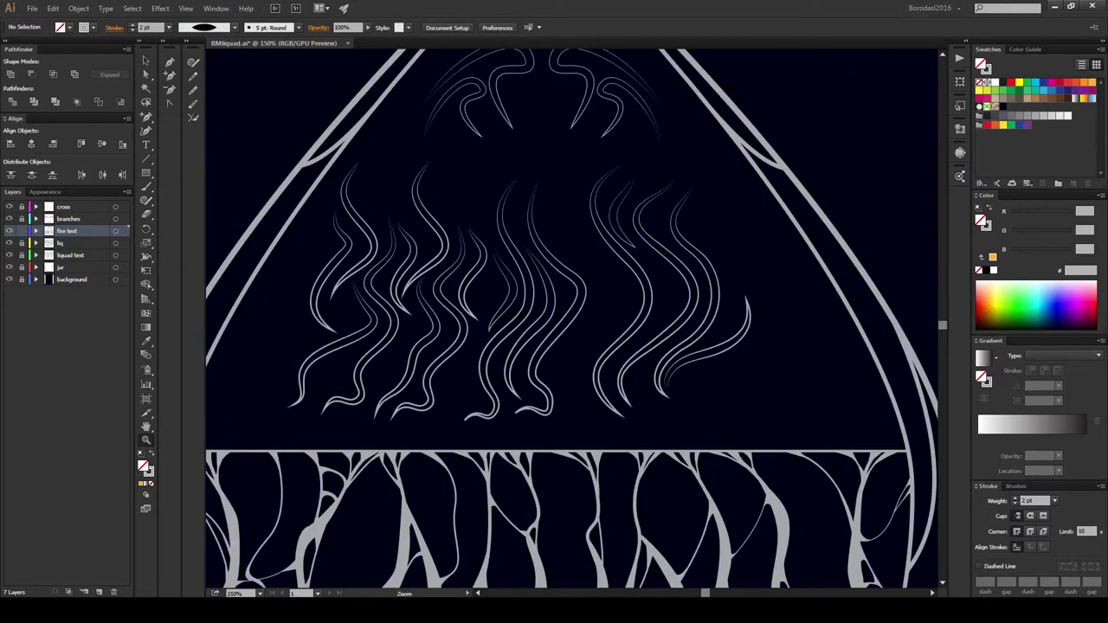
{"action": "key", "text": "ctrl+z"}
{"action": "left_click", "coordinate": [664, 250]}
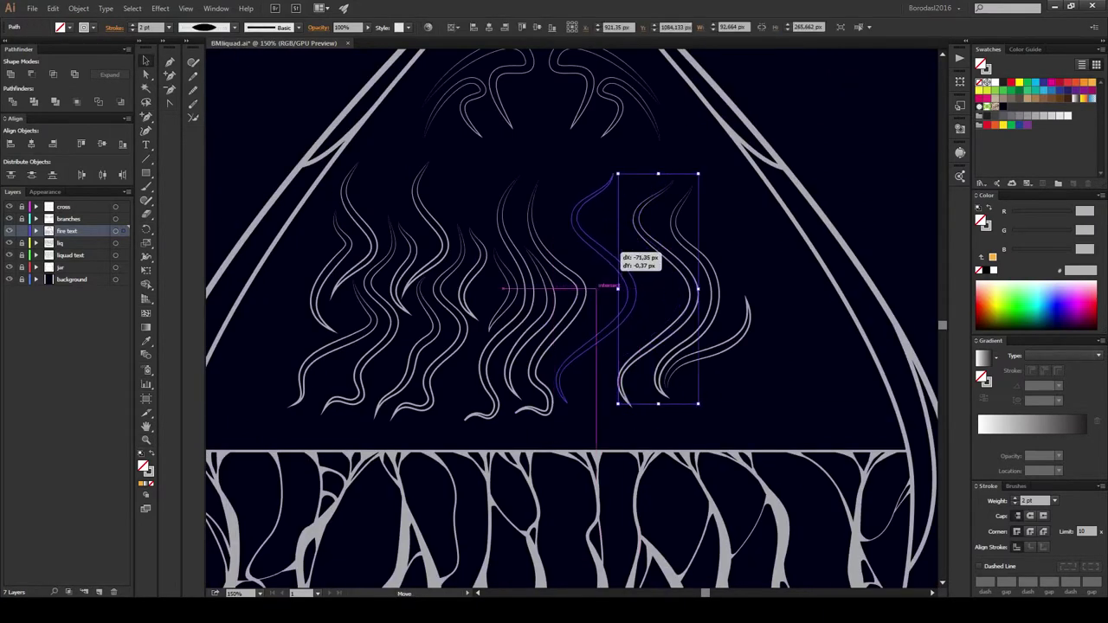
{"action": "key", "text": "Delete"}
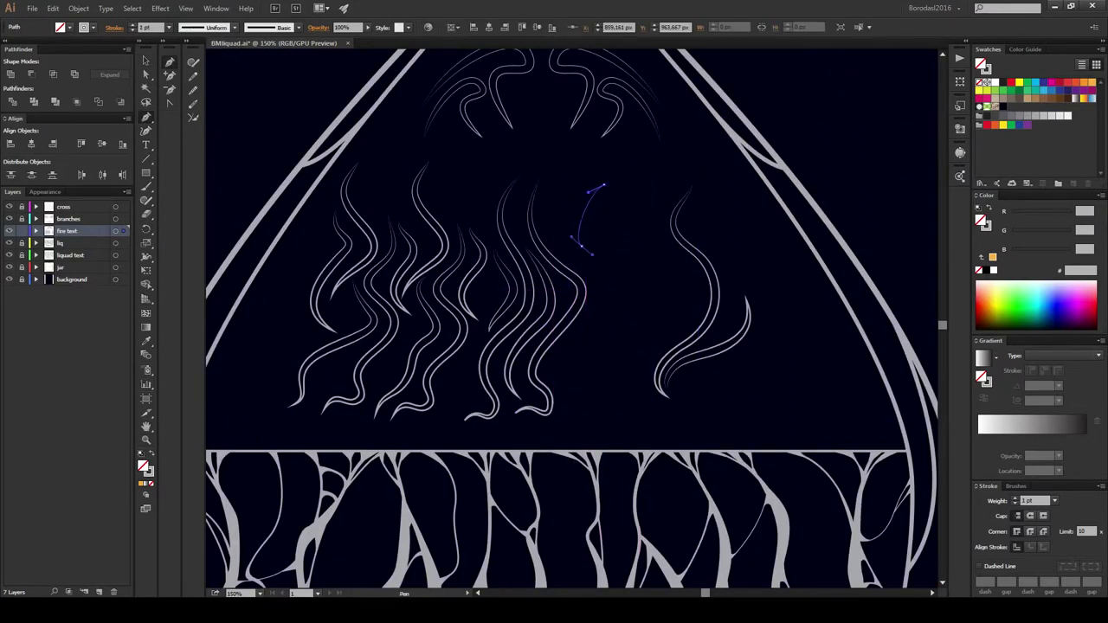
Step: Draw a new long wavy S-curve Pen path down into the gap
{"action": "left_click_drag", "start_coordinate": [600, 326], "coordinate": [568, 352]}
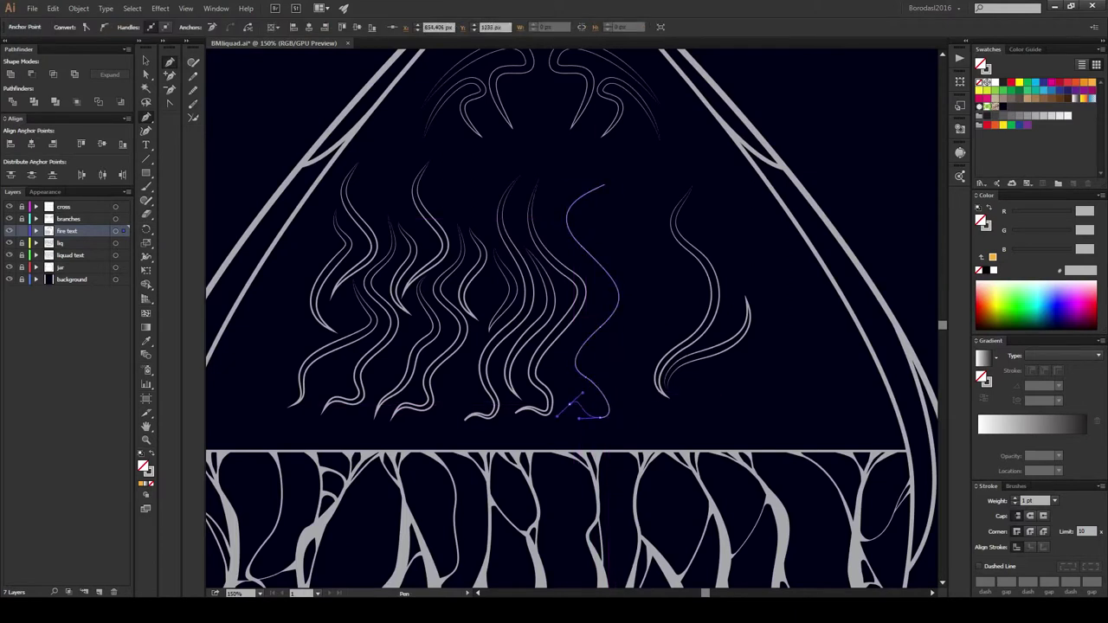
{"action": "key", "text": "Escape"}
{"action": "left_click_drag", "start_coordinate": [571, 404], "coordinate": [567, 406]}
{"action": "left_click", "coordinate": [145, 74]}
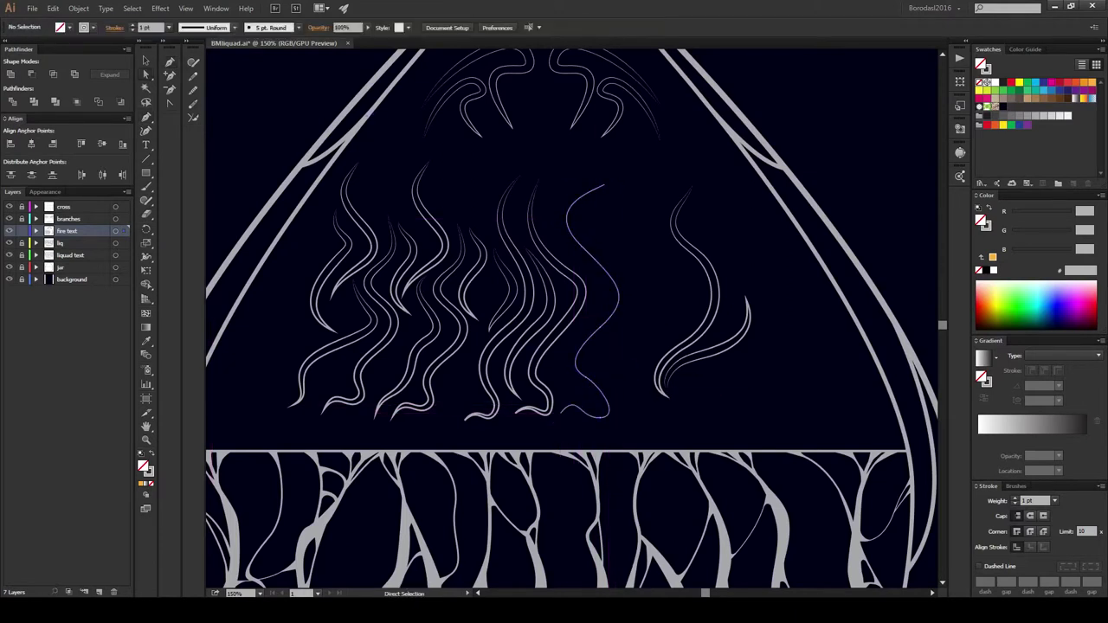
{"action": "left_click", "coordinate": [603, 184]}
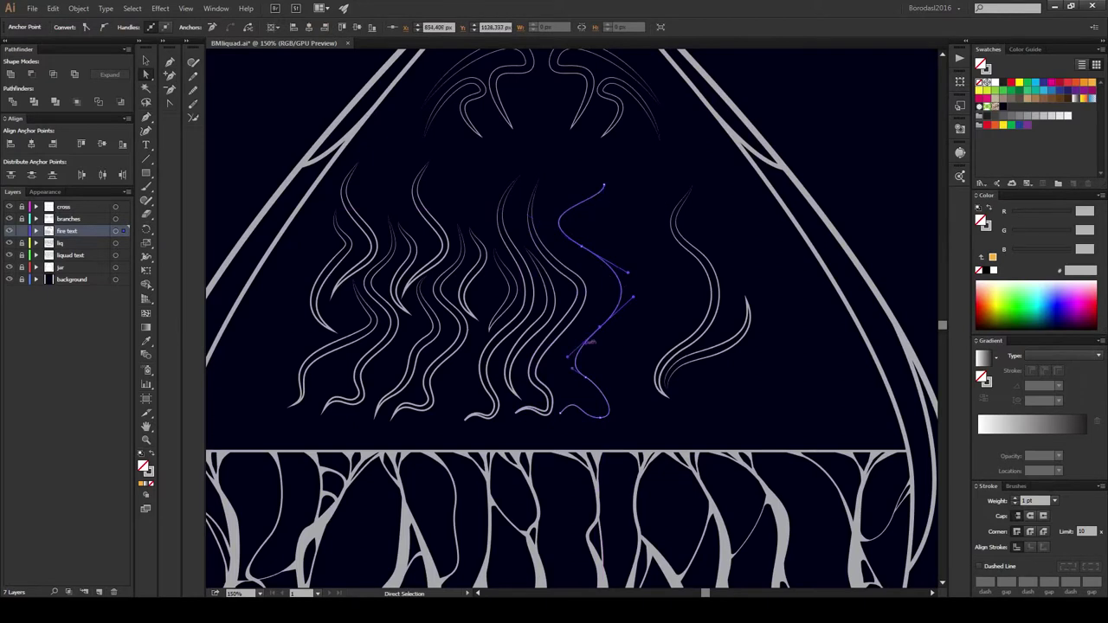
{"action": "key", "text": "v"}
Step: Give the new strand a tapered width profile, outline it, and set a 1 pt stroke
{"action": "left_click", "coordinate": [204, 27]}
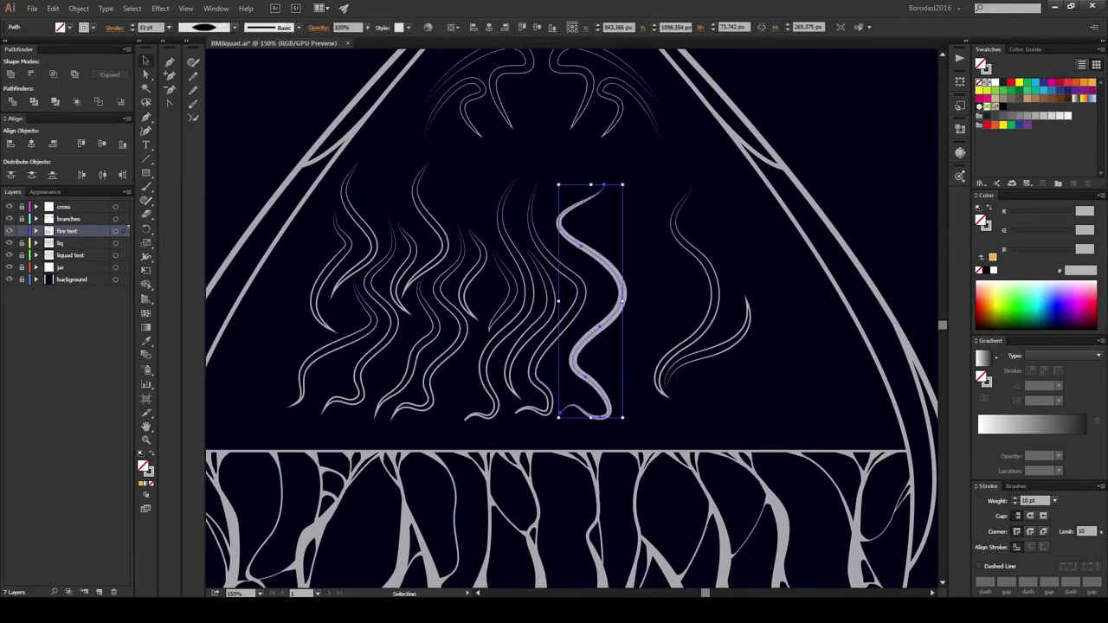
{"action": "left_click", "coordinate": [77, 7]}
{"action": "left_click", "coordinate": [186, 218]}
{"action": "left_click", "coordinate": [70, 27]}
{"action": "left_click", "coordinate": [9, 46]}
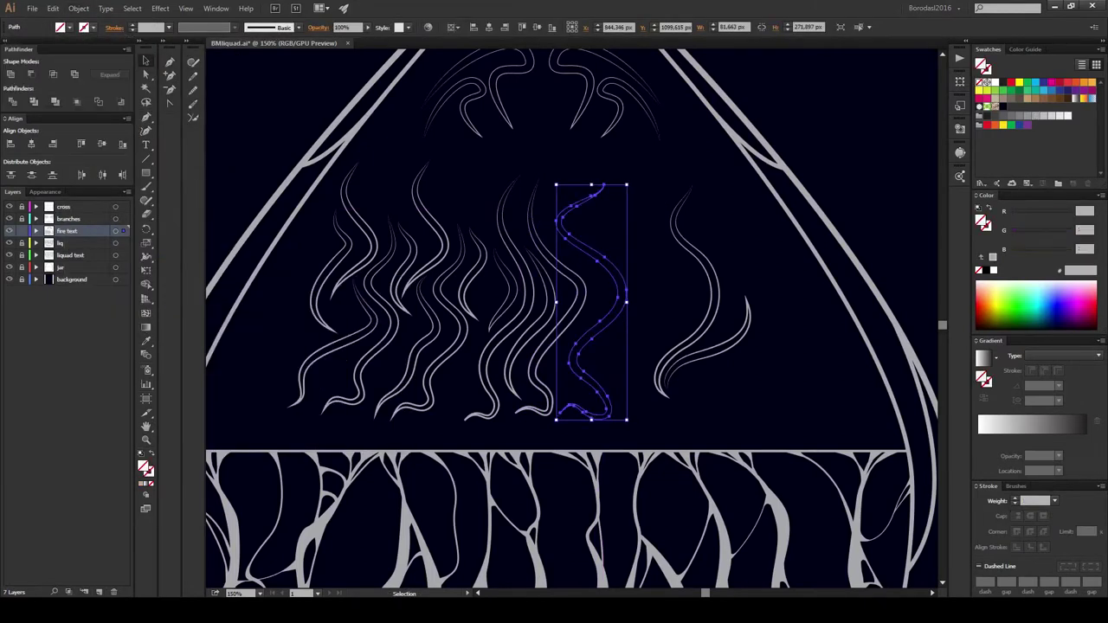
{"action": "left_click", "coordinate": [93, 27]}
{"action": "key", "text": "Escape"}
{"action": "key", "text": "ctrl+shift+a"}
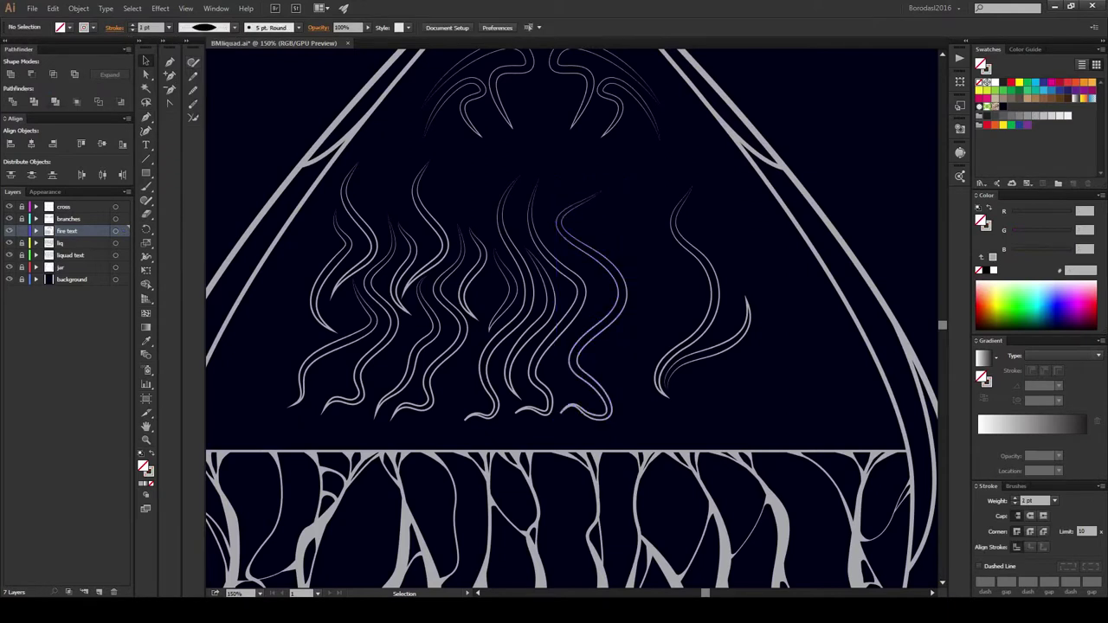
Step: Drag the lower tip anchors of several vapor strokes down-left into longer, sharper points
{"action": "scroll", "coordinate": [537, 380], "scroll_direction": "up", "scroll_amount": 5}
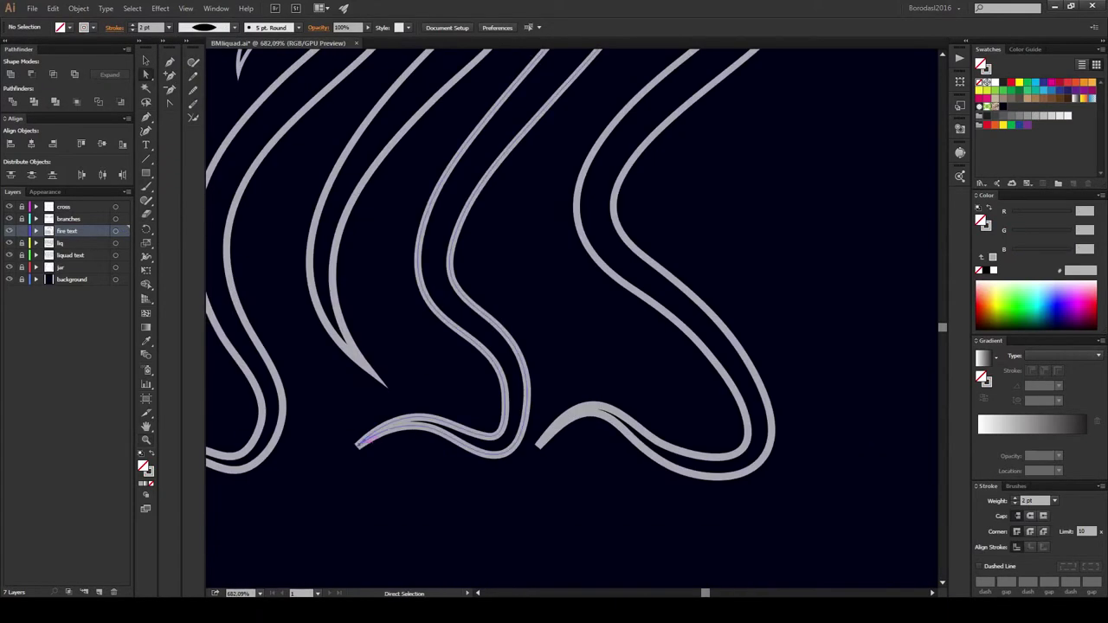
{"action": "left_click", "coordinate": [359, 446]}
{"action": "left_click_drag", "start_coordinate": [433, 417], "coordinate": [433, 411]}
{"action": "left_click", "coordinate": [361, 446]}
{"action": "left_click", "coordinate": [539, 444]}
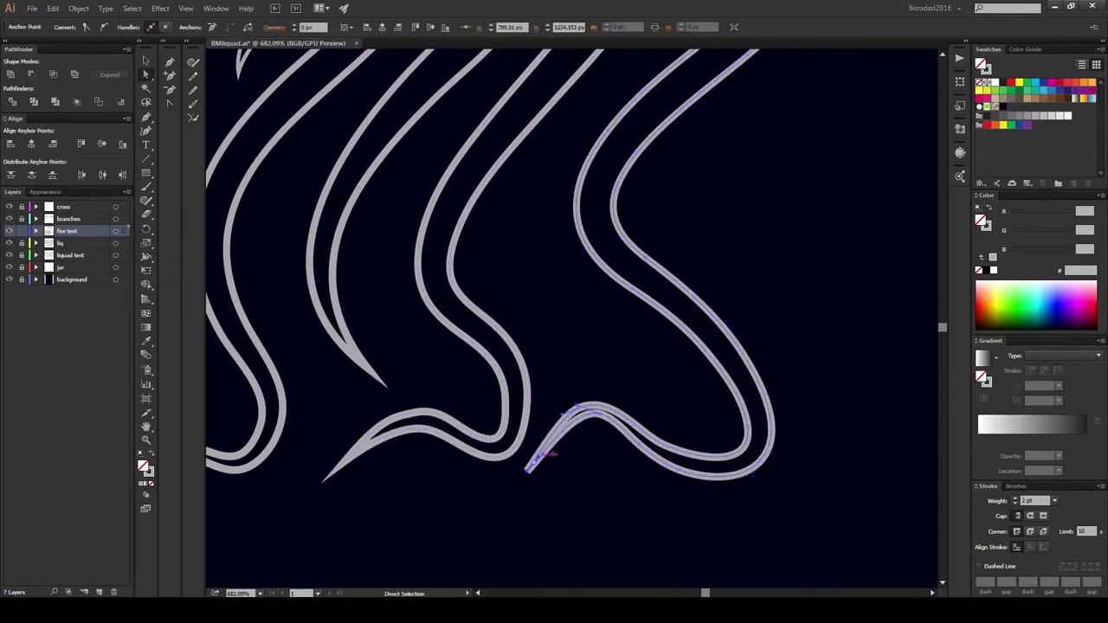
{"action": "left_click_drag", "start_coordinate": [593, 405], "coordinate": [588, 399]}
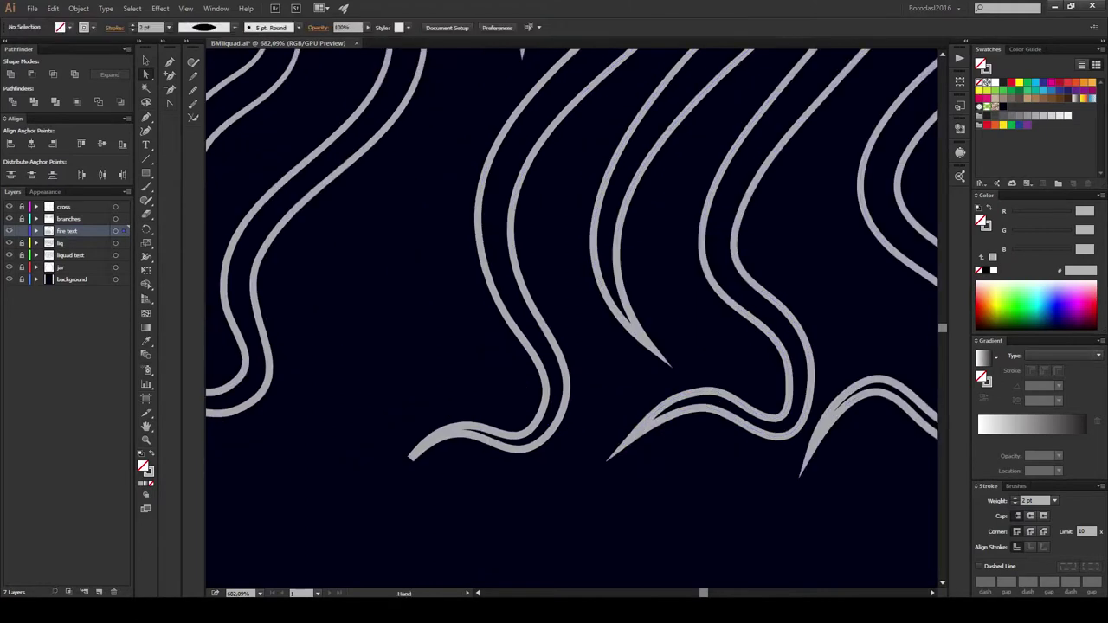
{"action": "left_click_drag", "start_coordinate": [346, 346], "coordinate": [702, 316]}
{"action": "left_click", "coordinate": [490, 428]}
{"action": "left_click_drag", "start_coordinate": [478, 448], "coordinate": [467, 465]}
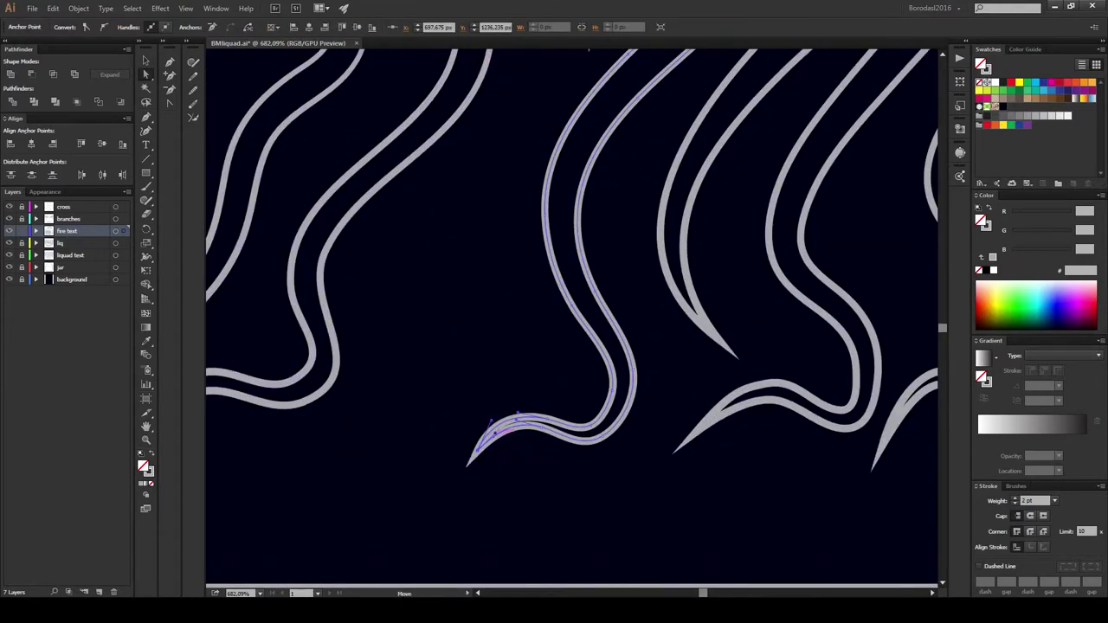
{"action": "scroll", "coordinate": [571, 311], "scroll_direction": "down", "scroll_amount": 5}
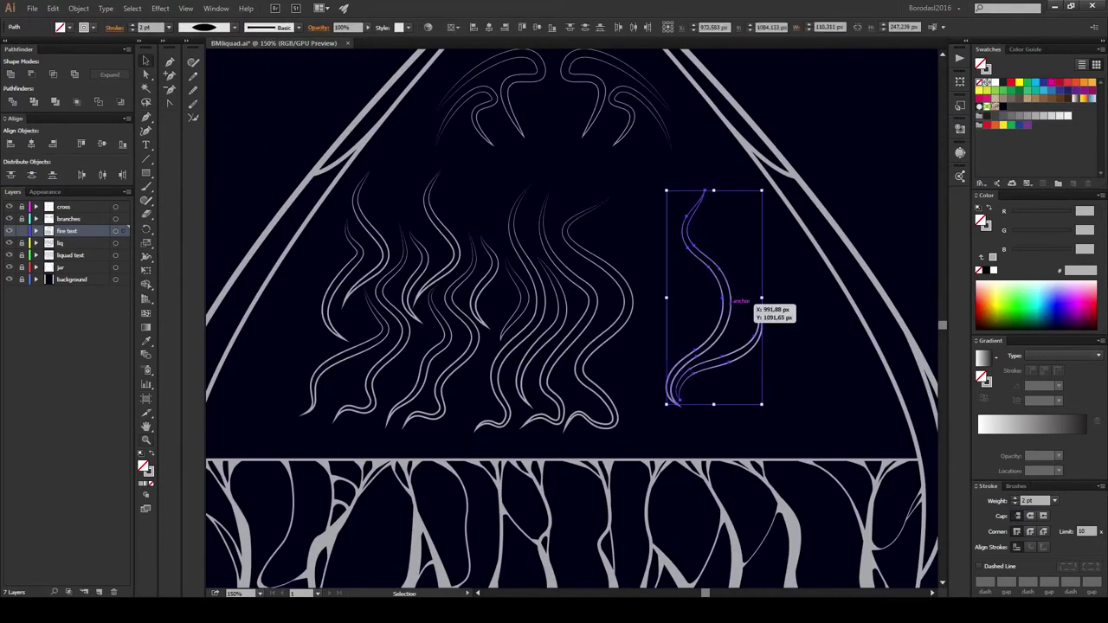
Step: Move one vapor stroke left, then shift all strokes about 73 px right and nudge them down
{"action": "left_click_drag", "start_coordinate": [744, 308], "coordinate": [684, 296]}
{"action": "key", "text": "ctrl+shift+a"}
{"action": "key", "text": "ctrl+a"}
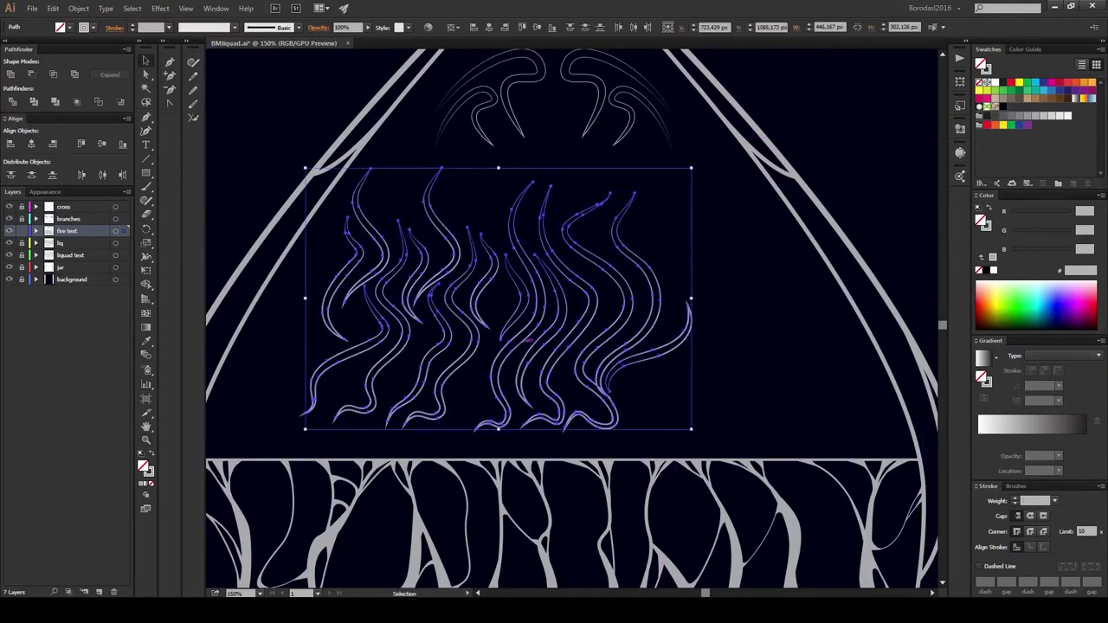
{"action": "left_click_drag", "start_coordinate": [567, 352], "coordinate": [631, 345]}
{"action": "key", "text": "ctrl+shift+a"}
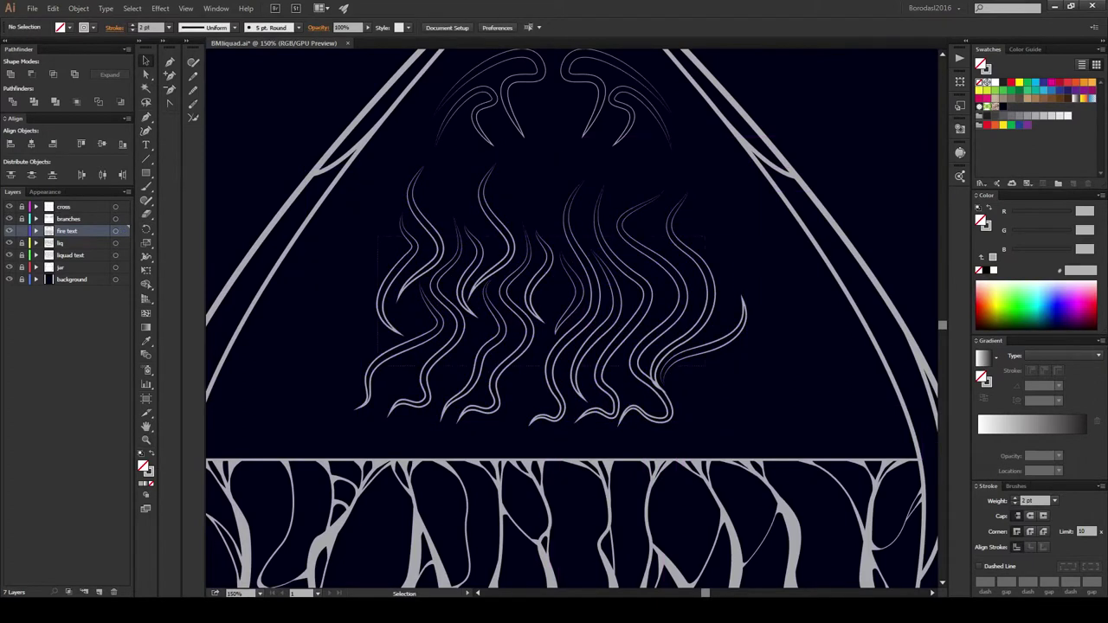
{"action": "key", "text": "ctrl+a"}
{"action": "key", "text": "shift+Down"}
{"action": "key", "text": "ctrl+shift+a"}
{"action": "key", "text": "ctrl+0"}
Step: Nudge the vapor strokes further down and zoom out to view the whole jar
{"action": "left_click", "coordinate": [554, 260], "text": "ctrl+space"}
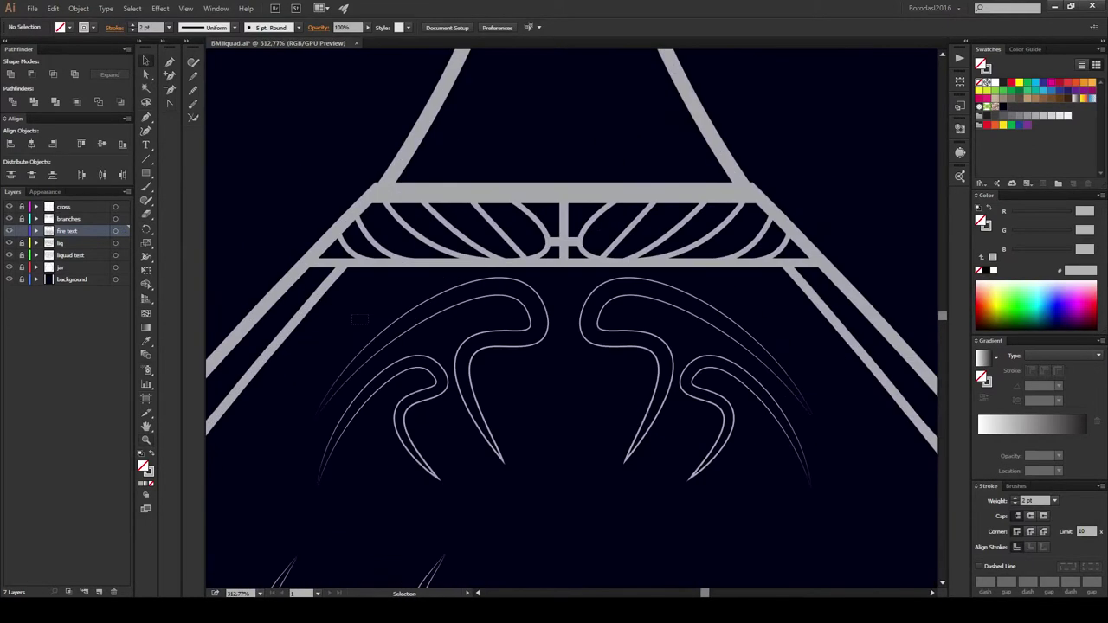
{"action": "key", "text": "ctrl+a"}
{"action": "key", "text": "shift+Down"}
{"action": "key", "text": "ctrl+1"}
{"action": "key", "text": "ctrl+shift+a"}
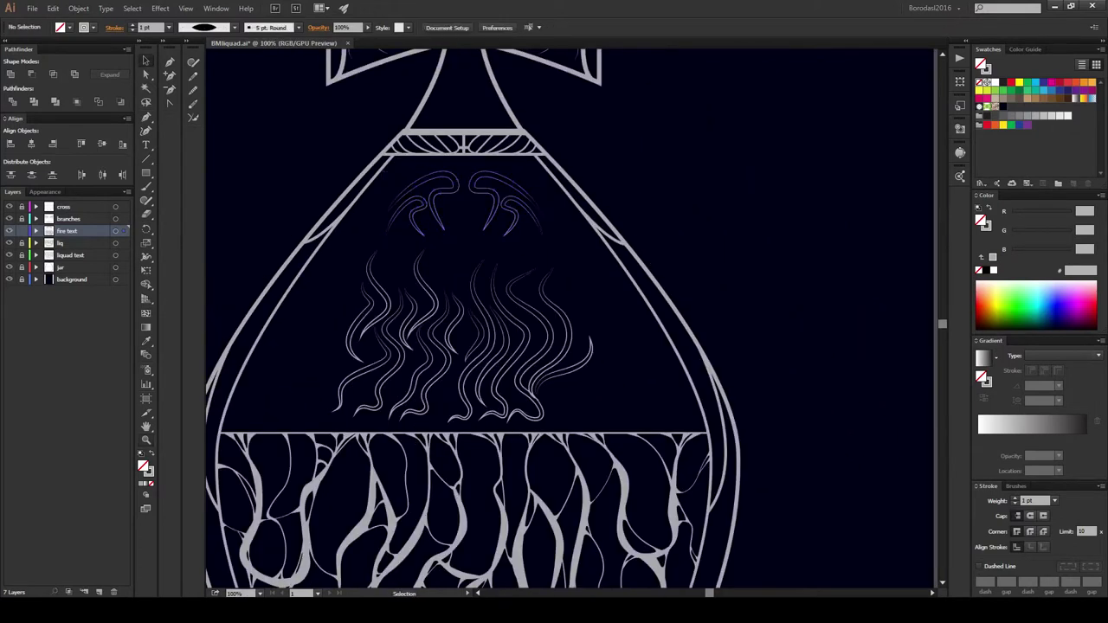
{"action": "key", "text": "ctrl+shift+a"}
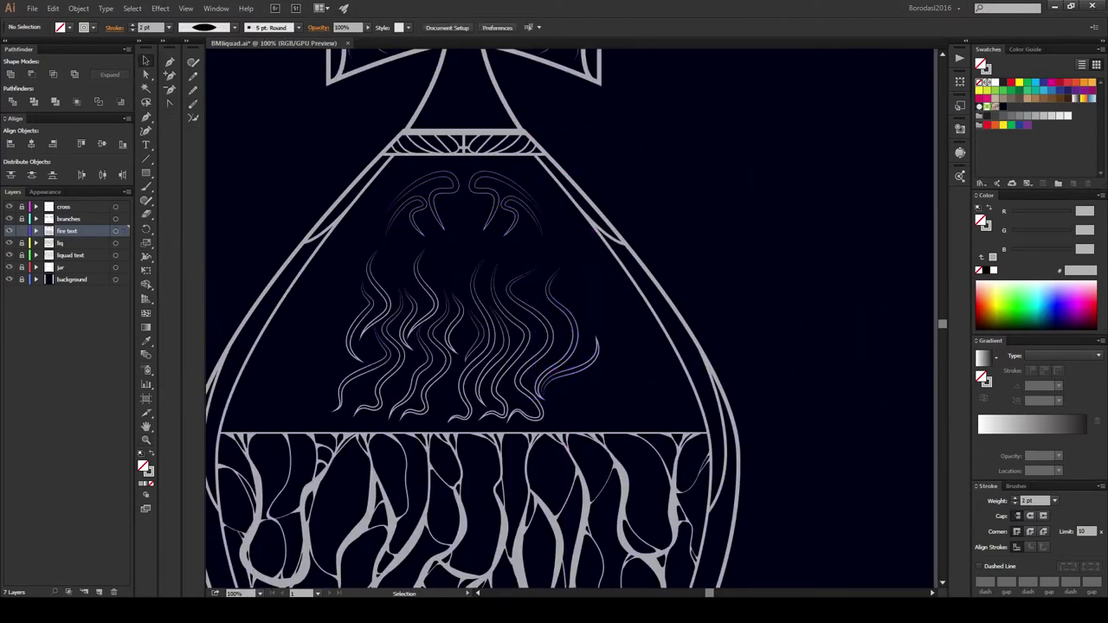
{"action": "left_click_drag", "start_coordinate": [554, 329], "coordinate": [594, 328]}
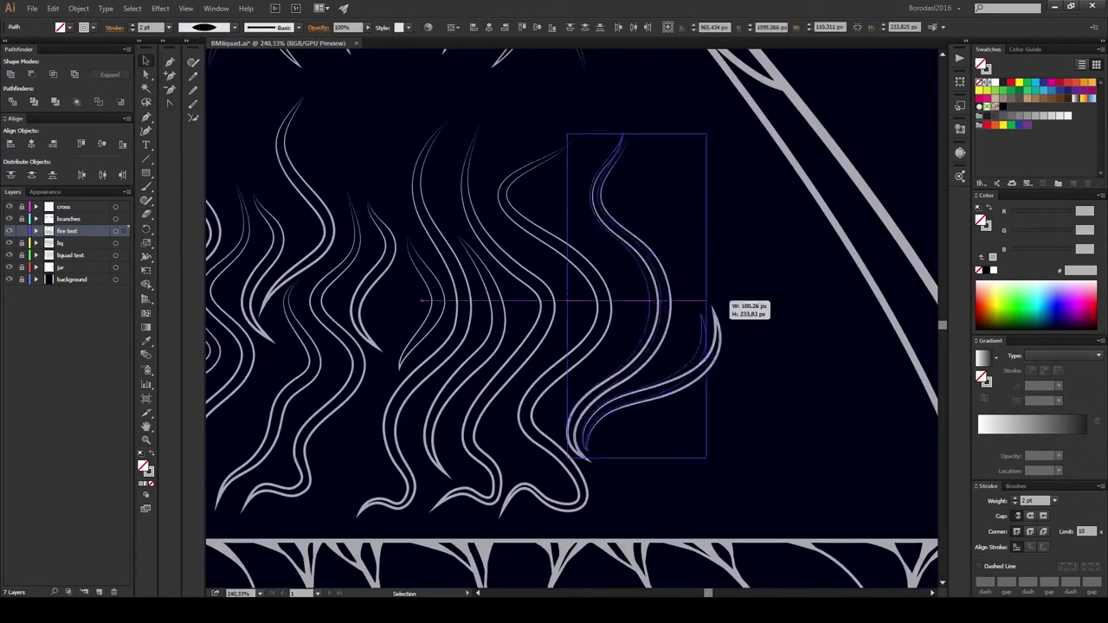
{"action": "key", "text": "z"}
{"action": "key", "text": "ctrl+1"}
{"action": "key", "text": "v"}
{"action": "key", "text": "ctrl+a"}
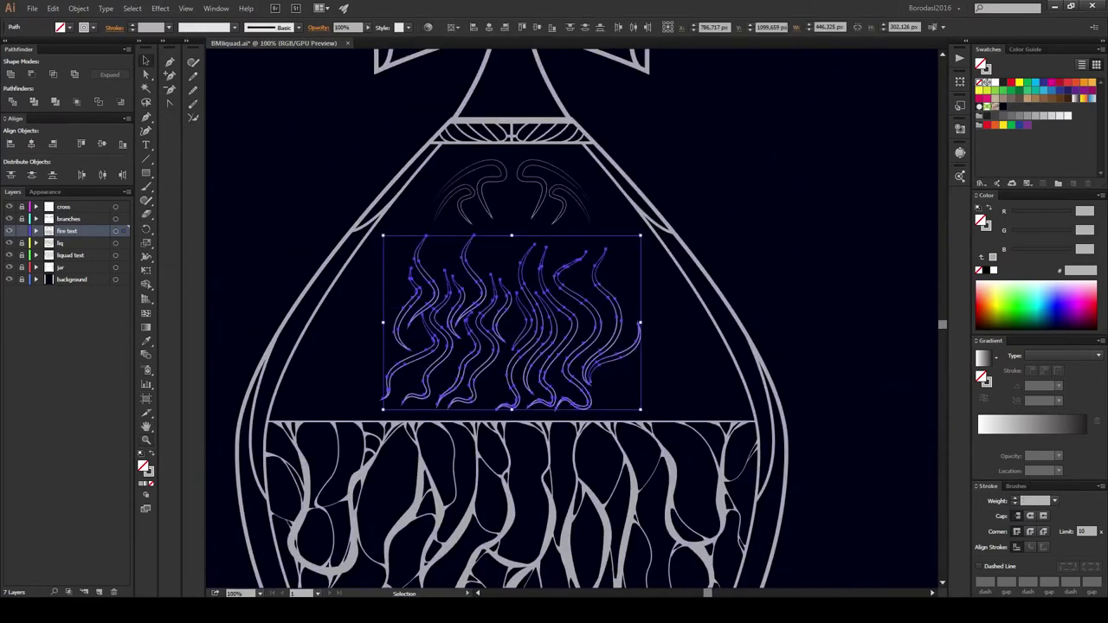
{"action": "key", "text": "ctrl+shift+a"}
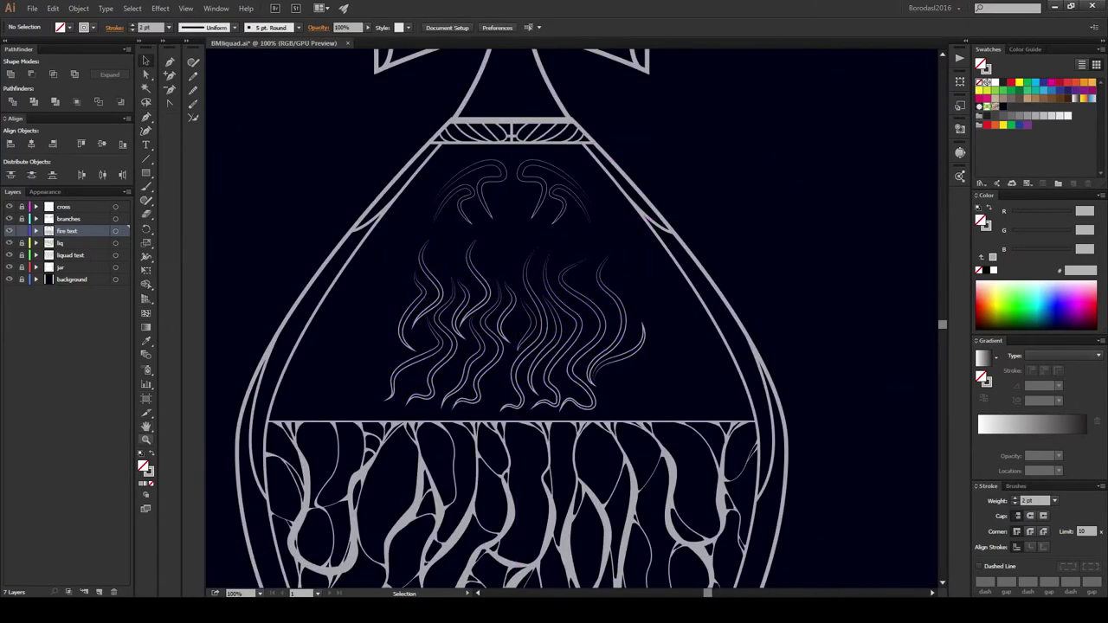
Step: Scale the vapor strokes to 523×349 px and set their stroke weight to 3 pt
{"action": "left_click_drag", "start_coordinate": [377, 255], "coordinate": [575, 426]}
{"action": "left_click_drag", "start_coordinate": [645, 247], "coordinate": [703, 222]}
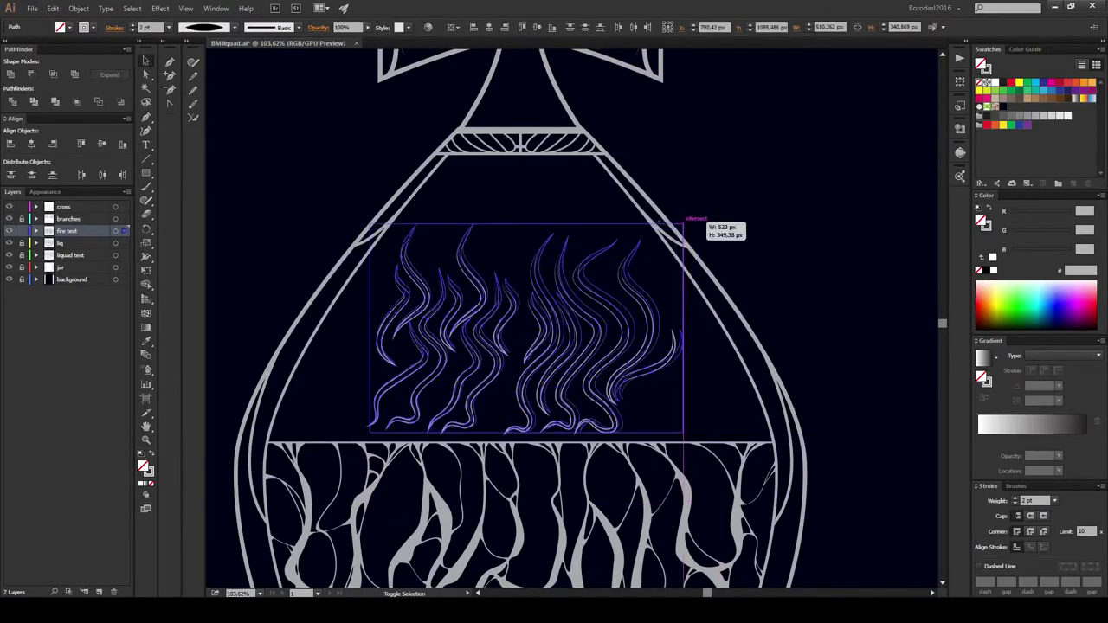
{"action": "left_click", "coordinate": [606, 329]}
{"action": "key", "text": "ctrl+shift+a"}
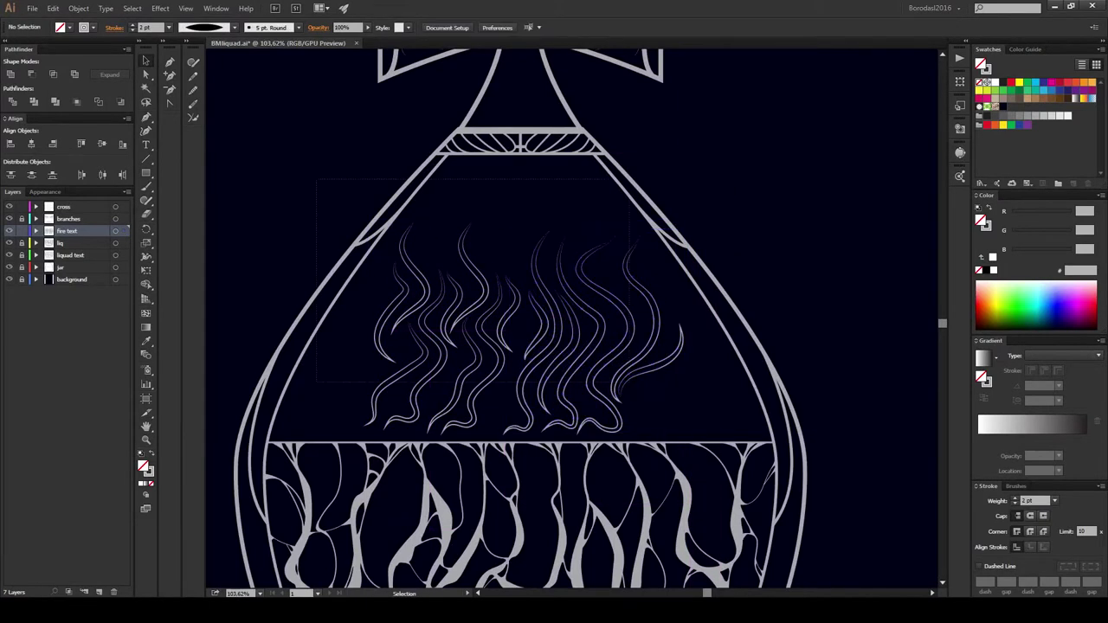
{"action": "left_click", "coordinate": [407, 294]}
{"action": "left_click", "coordinate": [1017, 498]}
{"action": "key", "text": "ctrl+shift+a"}
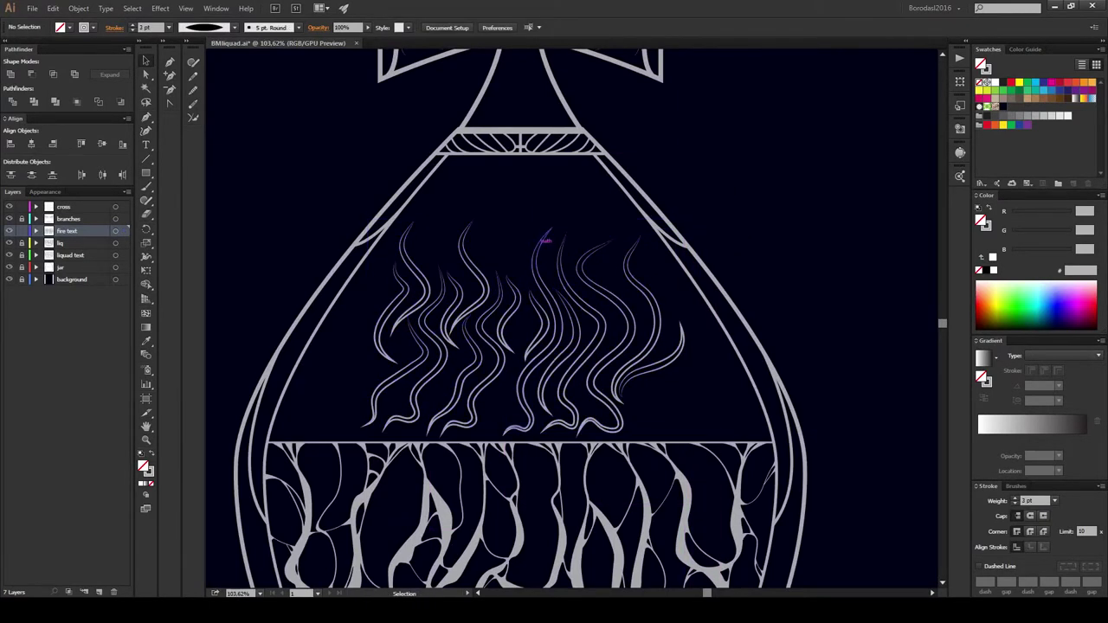
Step: Stretch the cross stopper's top arm upward
{"action": "scroll", "coordinate": [541, 259], "scroll_direction": "up", "scroll_amount": 10}
{"action": "left_click", "coordinate": [511, 378]}
{"action": "left_click_drag", "start_coordinate": [512, 377], "coordinate": [554, 216]}
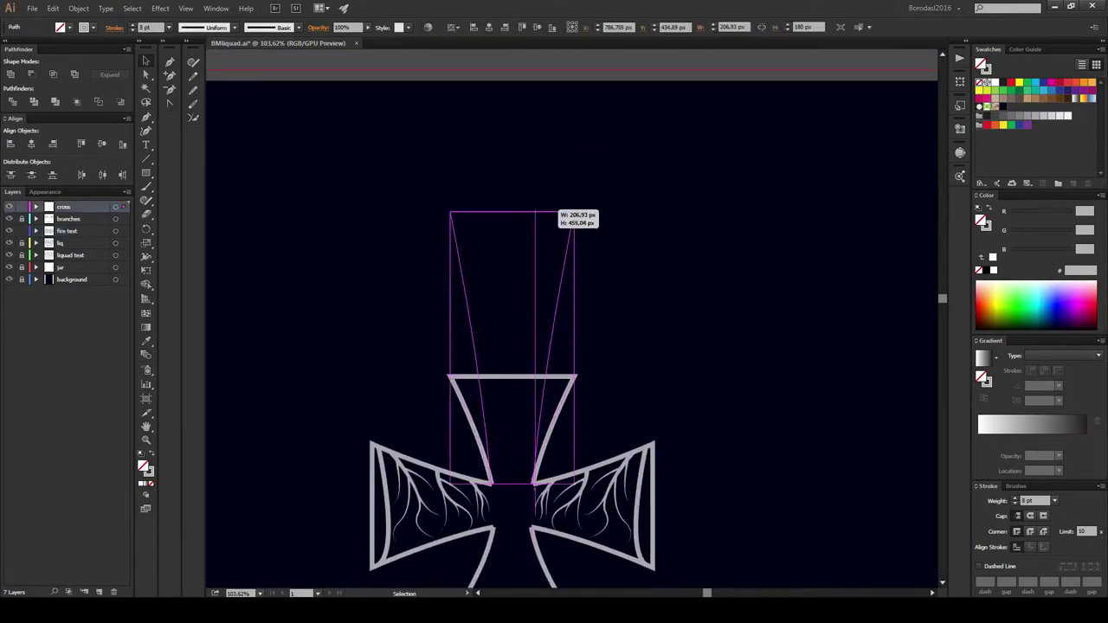
Step: Draw the main crack line down the cross's top arm and taper it toward the bottom
{"action": "key", "text": "ctrl+shift+a"}
{"action": "scroll", "coordinate": [541, 320], "scroll_direction": "down", "scroll_amount": 3}
{"action": "scroll", "coordinate": [541, 320], "scroll_direction": "up", "scroll_amount": 1}
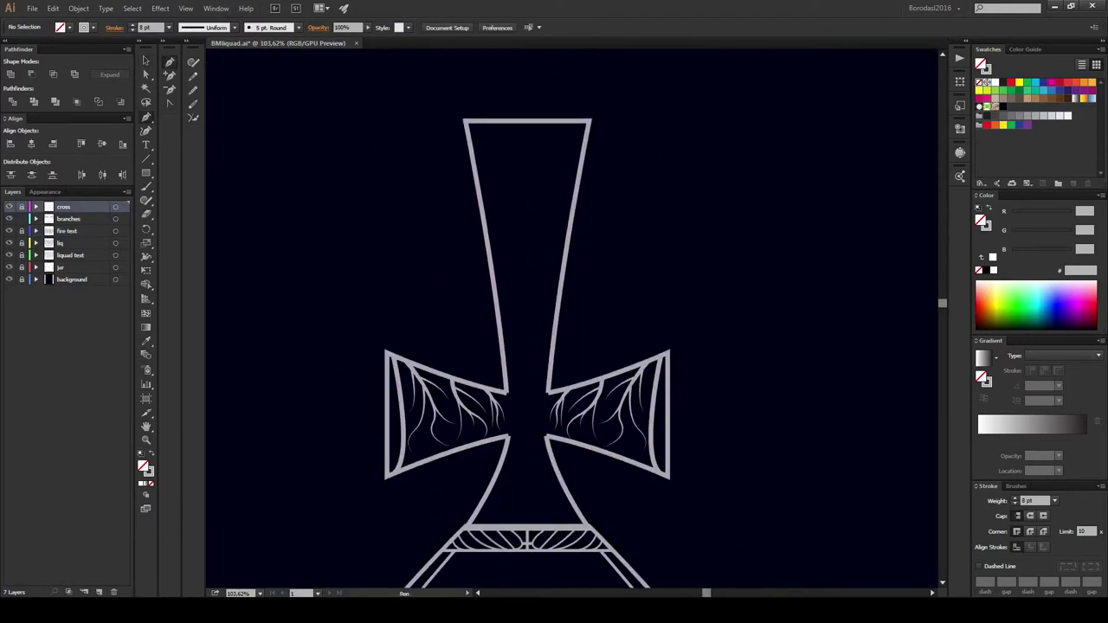
{"action": "left_click", "coordinate": [522, 121]}
{"action": "mouse_move", "coordinate": [525, 241]}
{"action": "left_mouse_down"}
{"action": "mouse_move", "coordinate": [557, 292]}
{"action": "mouse_move", "coordinate": [520, 334]}
{"action": "left_mouse_up"}
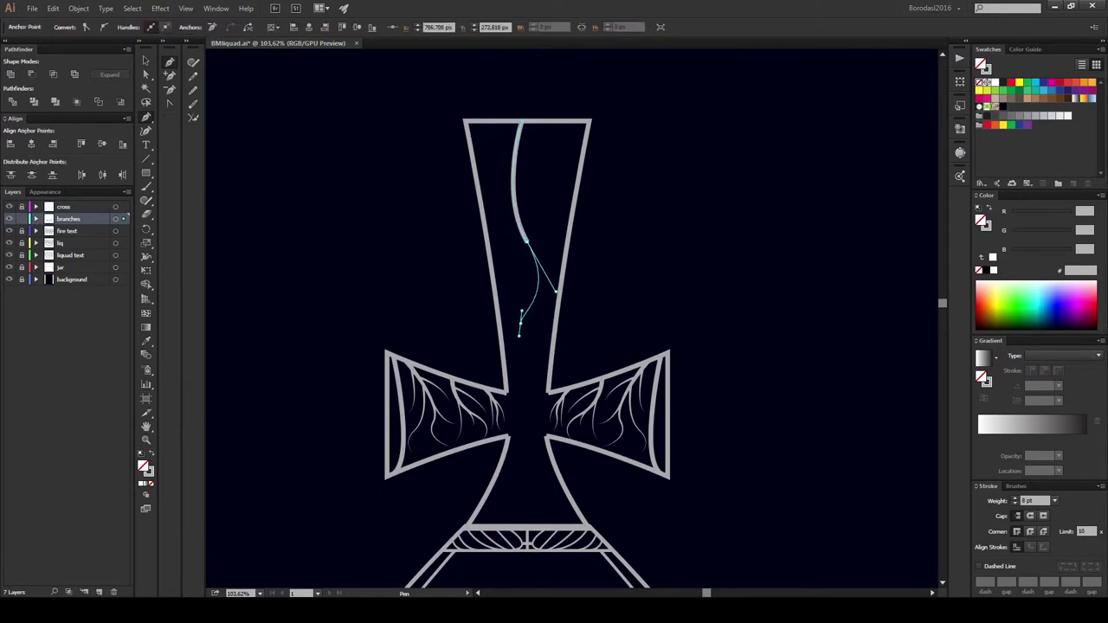
{"action": "key", "text": "Escape"}
{"action": "scroll", "coordinate": [645, 279], "scroll_direction": "up", "scroll_amount": 1}
{"action": "key", "text": "v"}
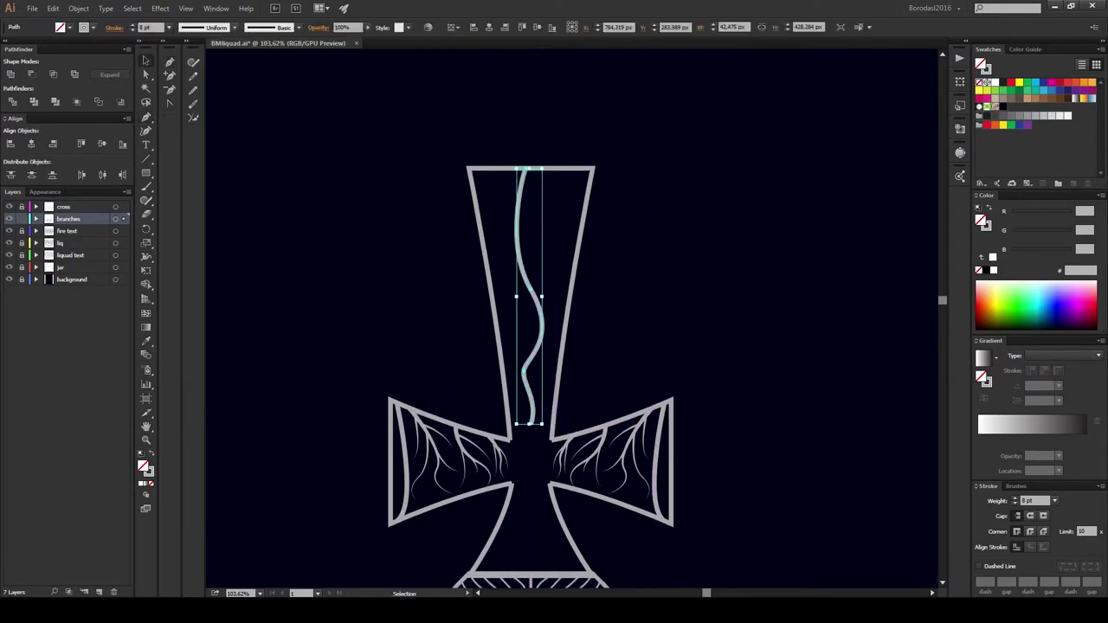
{"action": "left_click", "coordinate": [208, 27]}
{"action": "left_click", "coordinate": [199, 125]}
{"action": "key", "text": "ctrl+shift+a"}
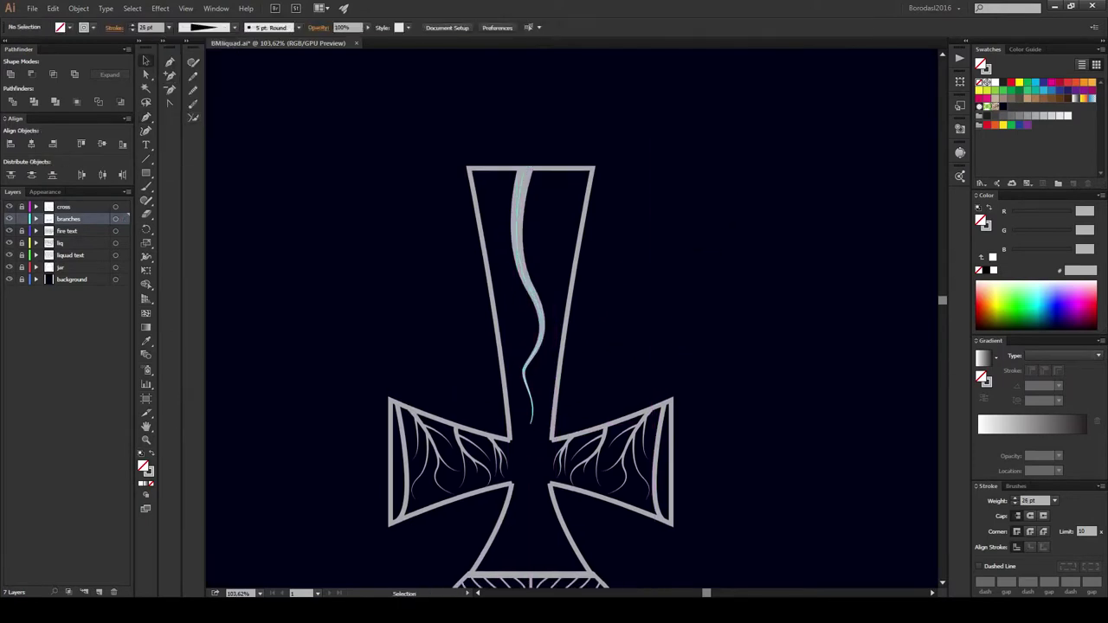
Step: Add short crack branches on the right and left of the main crack
{"action": "key", "text": "p"}
{"action": "left_click_drag", "start_coordinate": [526, 195], "coordinate": [548, 237]}
{"action": "left_click", "coordinate": [535, 214]}
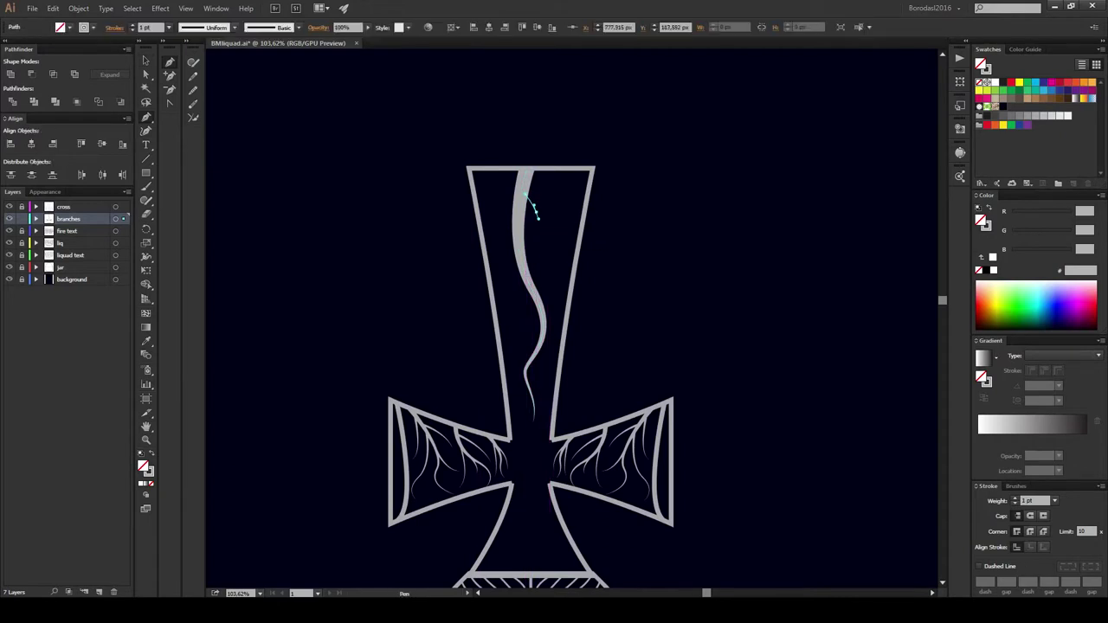
{"action": "left_click", "coordinate": [535, 238]}
{"action": "left_click", "coordinate": [533, 227]}
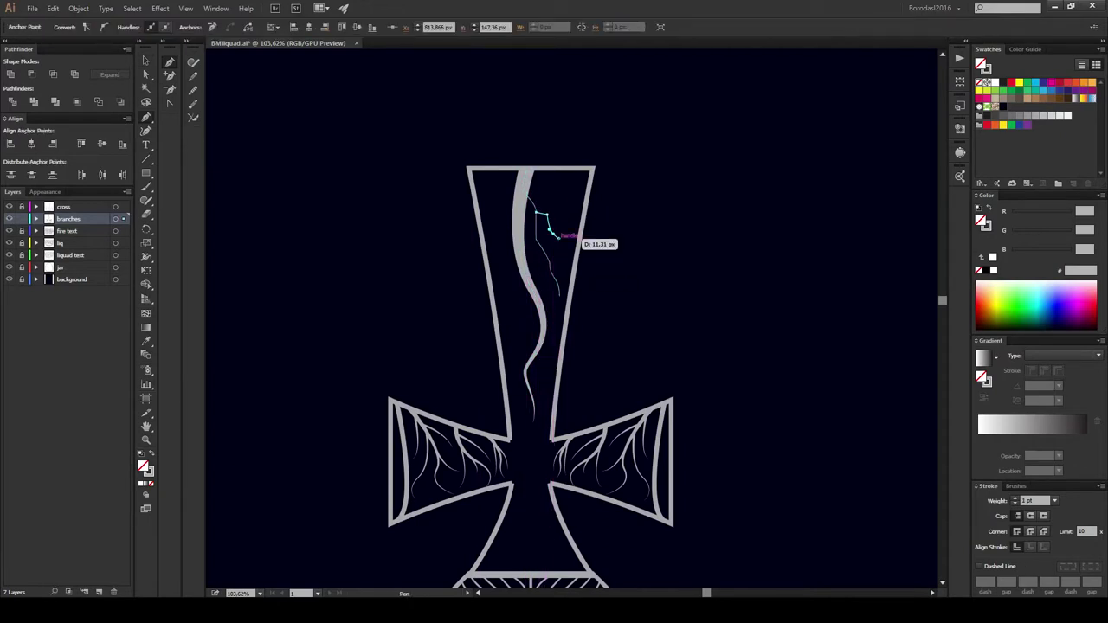
{"action": "left_click", "coordinate": [533, 254]}
{"action": "key", "text": "ctrl+shift+a"}
{"action": "left_click", "coordinate": [520, 186]}
{"action": "left_click", "coordinate": [499, 212]}
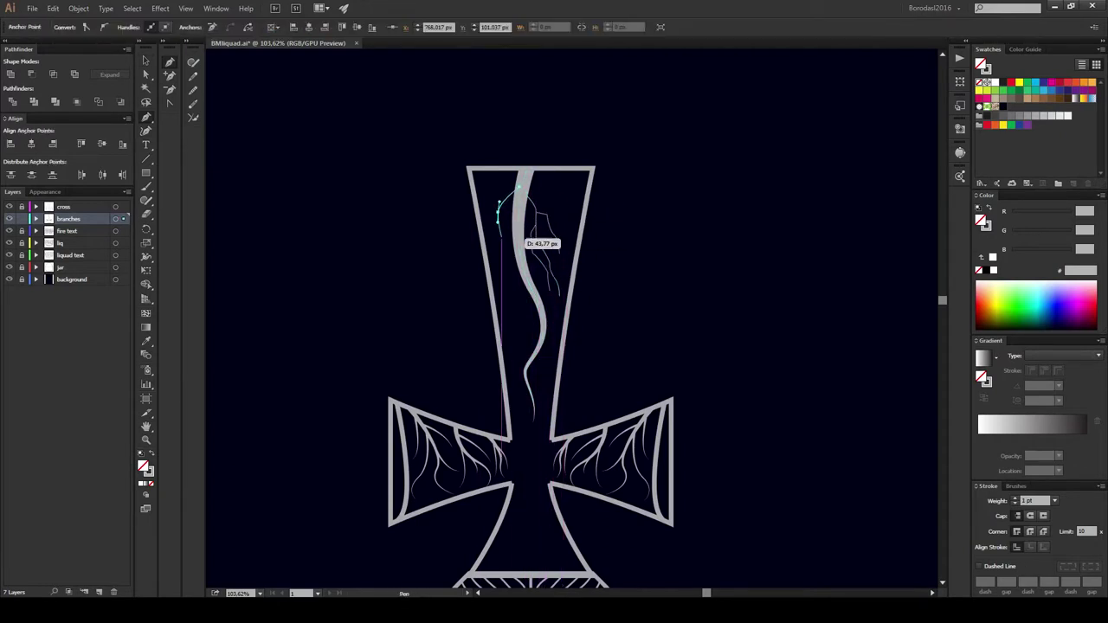
{"action": "key", "text": "ctrl+shift+a"}
Step: Add more small branches on the upper left and one near the middle of the arm
{"action": "left_click", "coordinate": [490, 195]}
{"action": "left_click", "coordinate": [505, 199]}
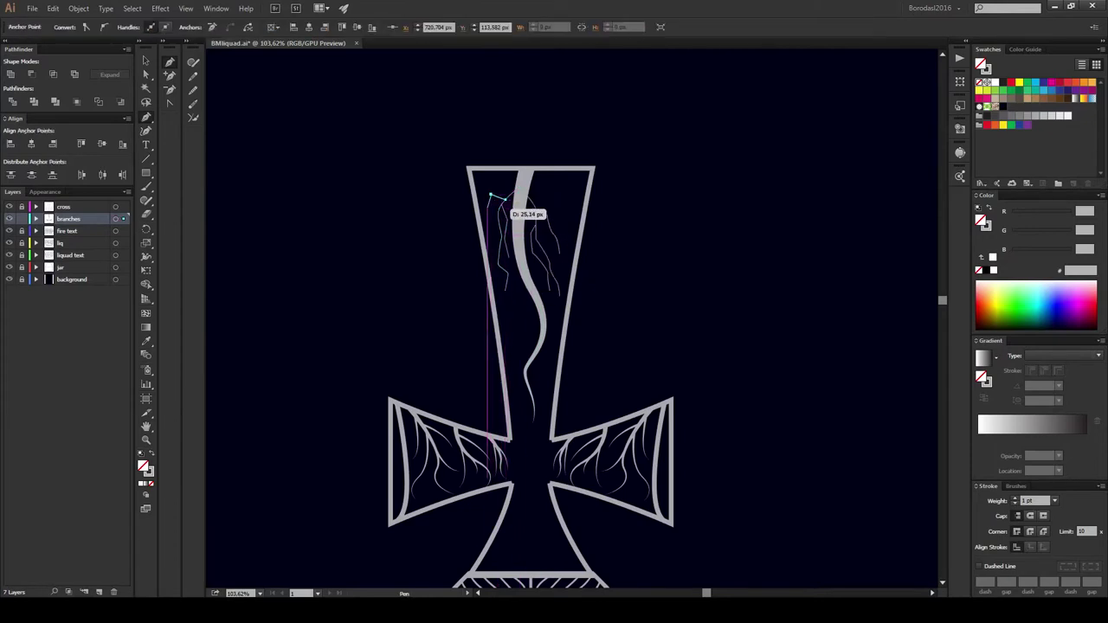
{"action": "left_click", "coordinate": [480, 174]}
{"action": "left_click", "coordinate": [502, 194]}
{"action": "key", "text": "ctrl+shift+a"}
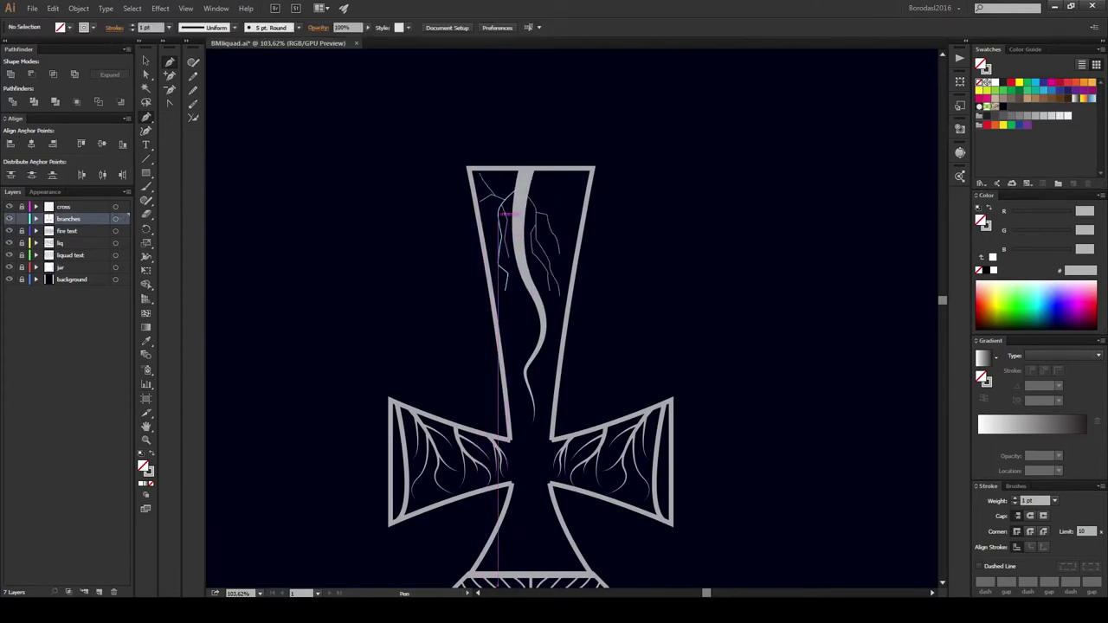
{"action": "left_click", "coordinate": [491, 215]}
{"action": "left_click", "coordinate": [493, 238]}
{"action": "key", "text": "ctrl+shift+a"}
{"action": "left_click", "coordinate": [519, 272]}
{"action": "left_click", "coordinate": [518, 303]}
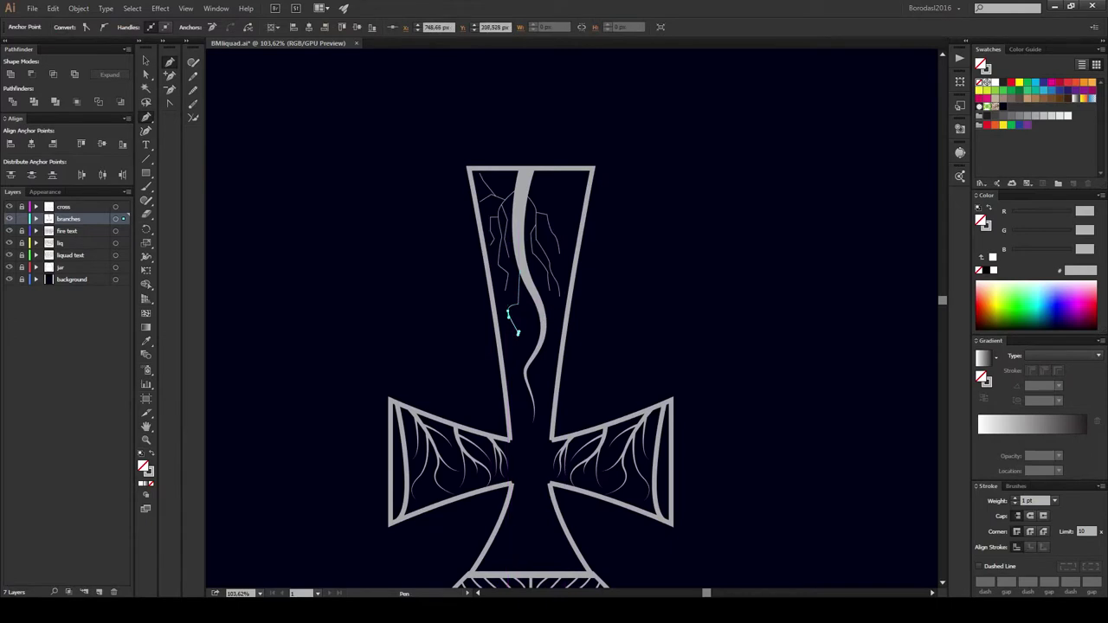
{"action": "key", "text": "ctrl+shift+a"}
Step: Add short crack branches lower down the stem and on its right side
{"action": "left_click", "coordinate": [528, 331]}
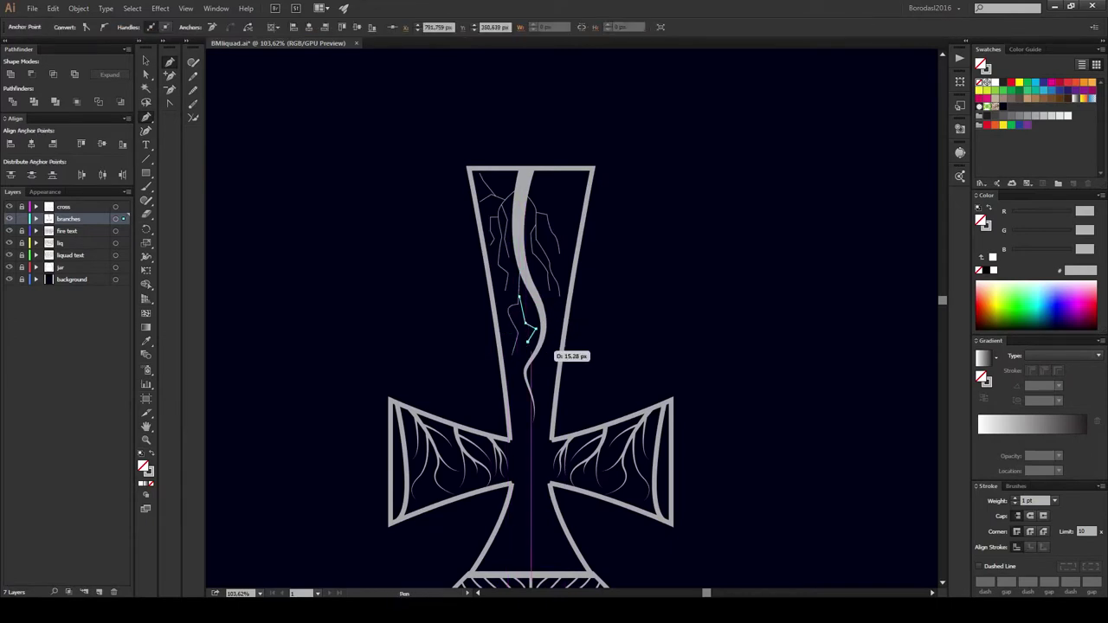
{"action": "left_click", "coordinate": [535, 352]}
{"action": "key", "text": "ctrl+shift+a"}
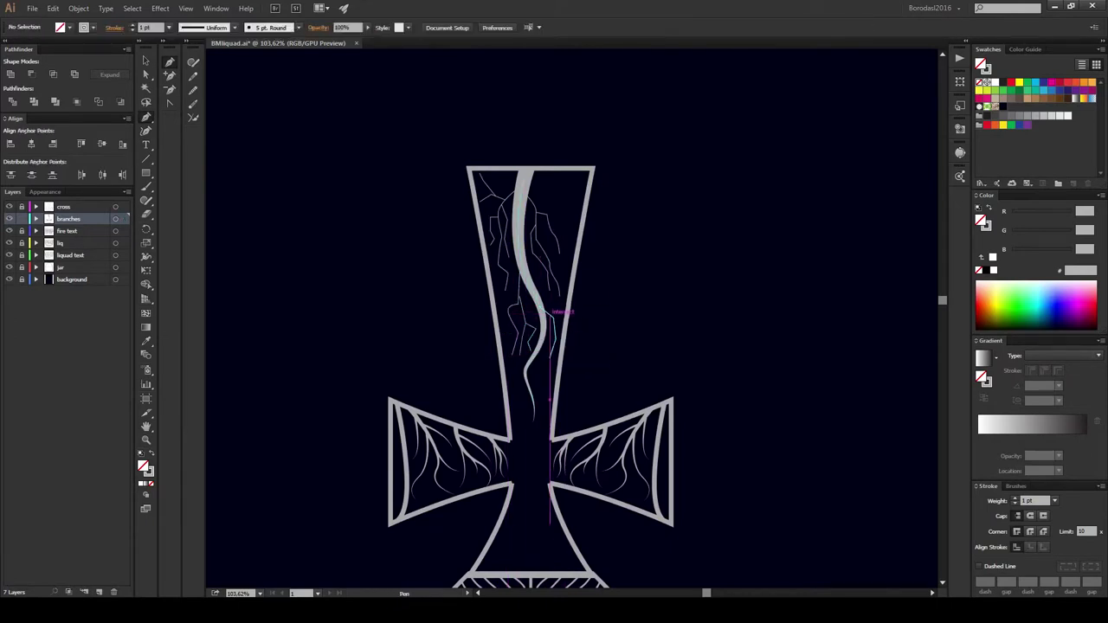
{"action": "left_click", "coordinate": [554, 333]}
{"action": "key", "text": "ctrl+shift+a"}
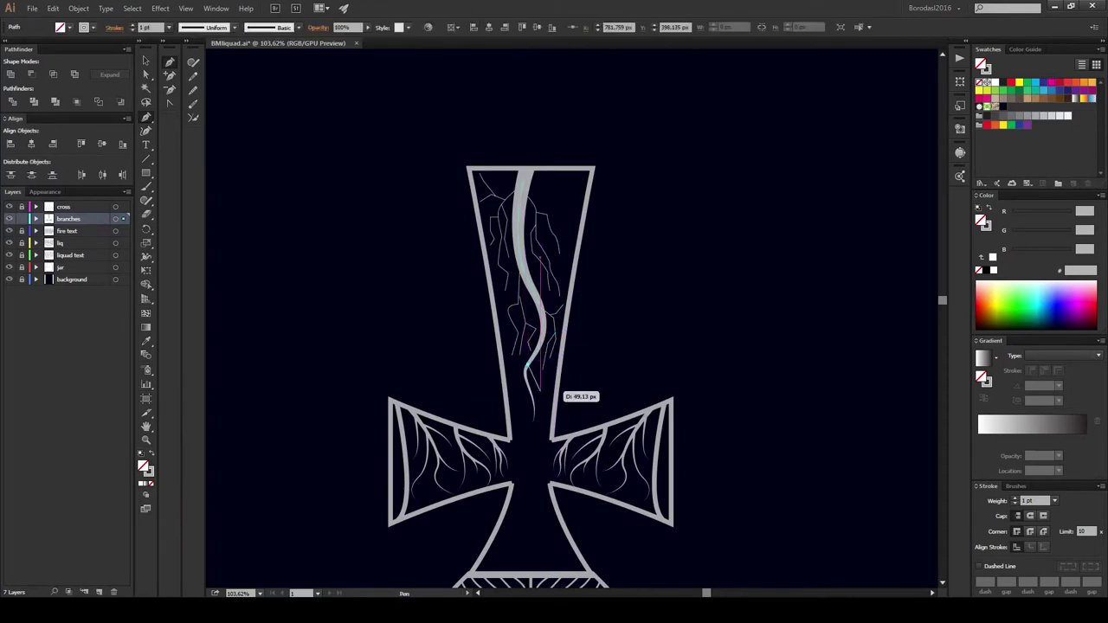
{"action": "left_click", "coordinate": [530, 348]}
{"action": "left_click", "coordinate": [520, 391]}
{"action": "key", "text": "ctrl+shift+a"}
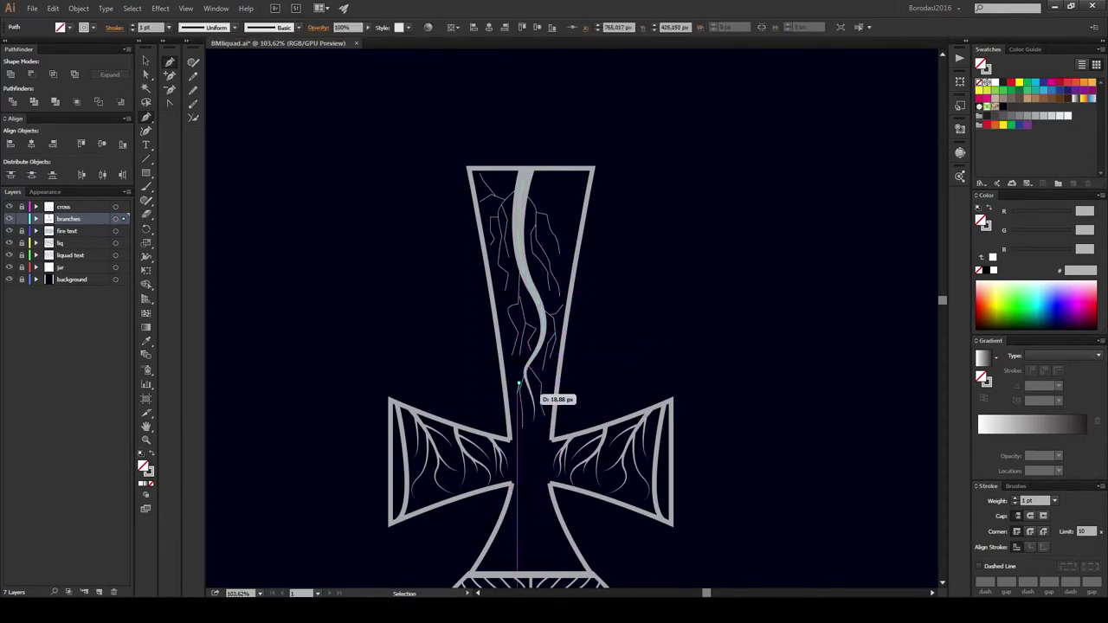
{"action": "key", "text": "ctrl+plus"}
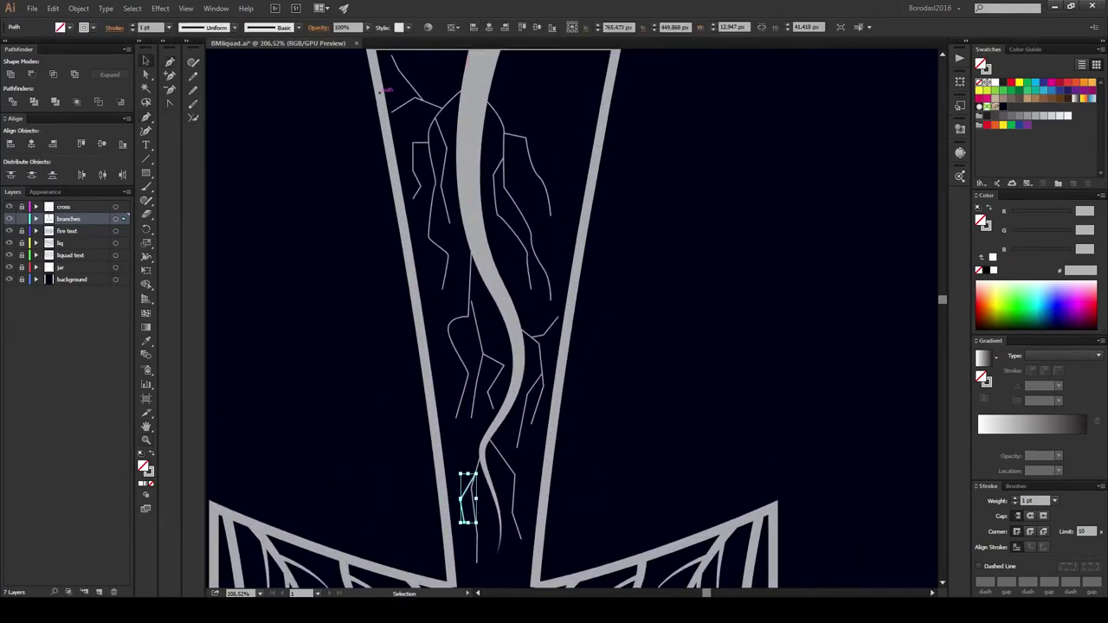
Step: Set all crack branches to 7 pt and vary the weights of individual branches
{"action": "key", "text": "ctrl+a"}
{"action": "type", "text": "v7"}
{"action": "key", "text": "Return"}
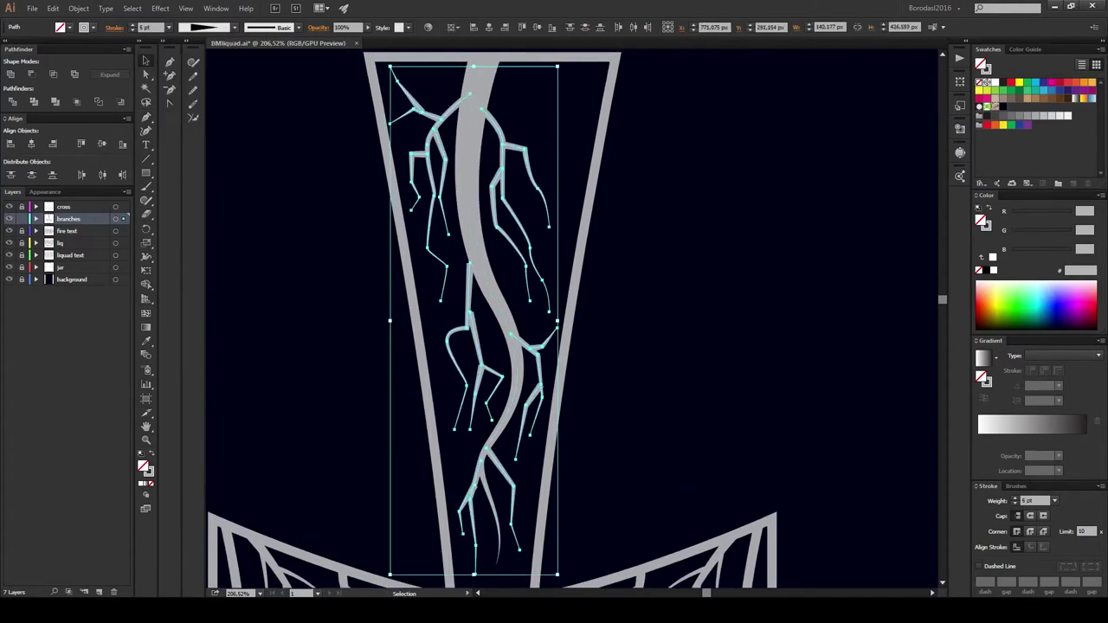
{"action": "left_click", "coordinate": [472, 511]}
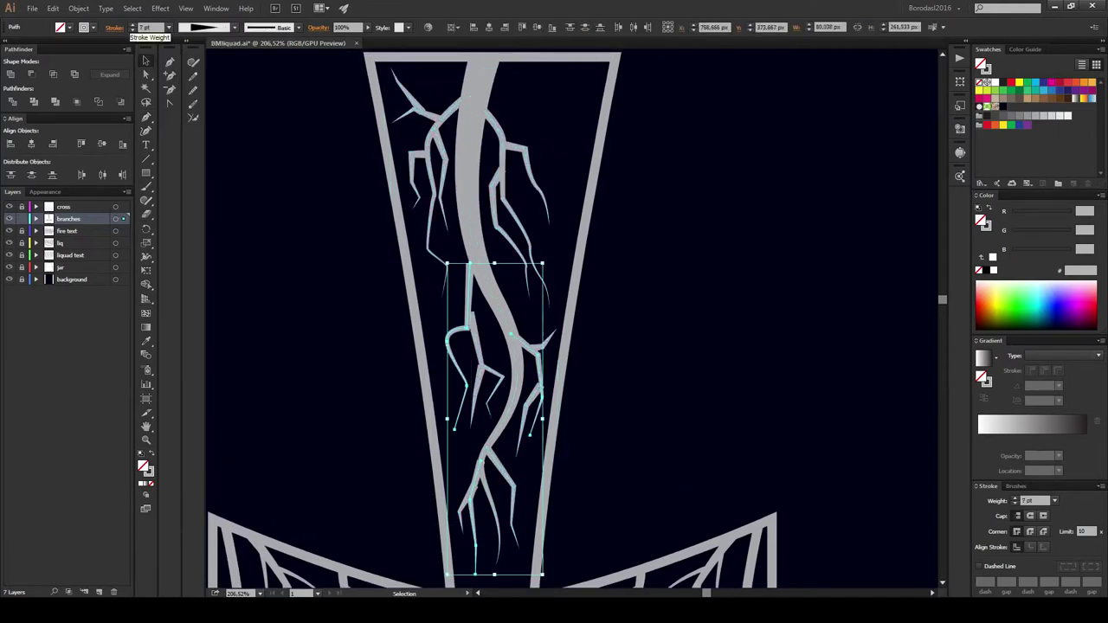
{"action": "left_click", "coordinate": [500, 173]}
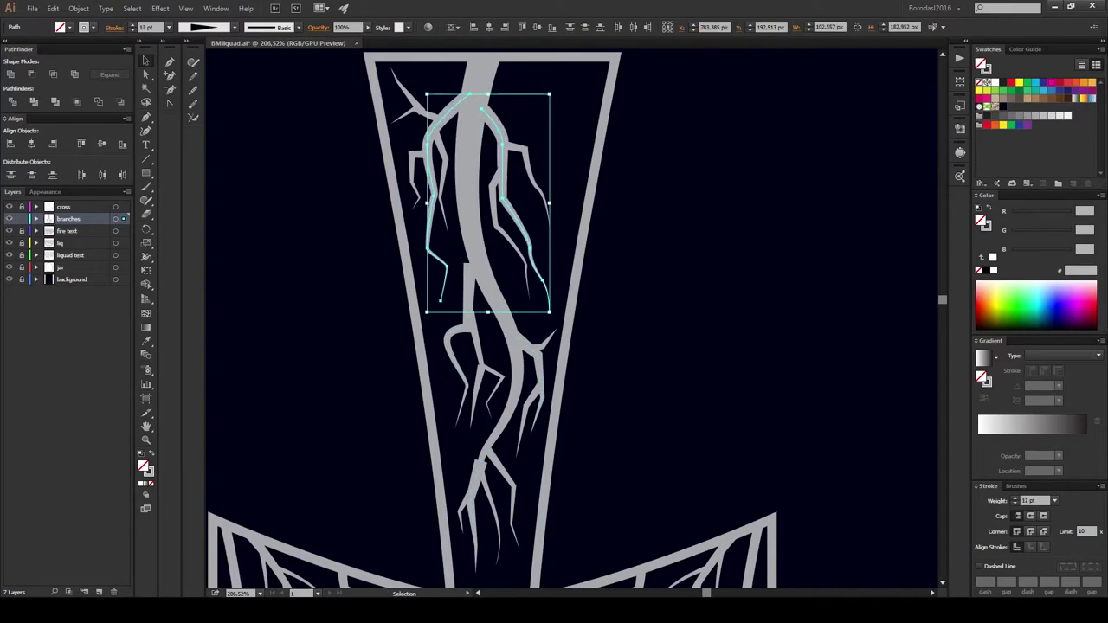
{"action": "left_click", "coordinate": [412, 109]}
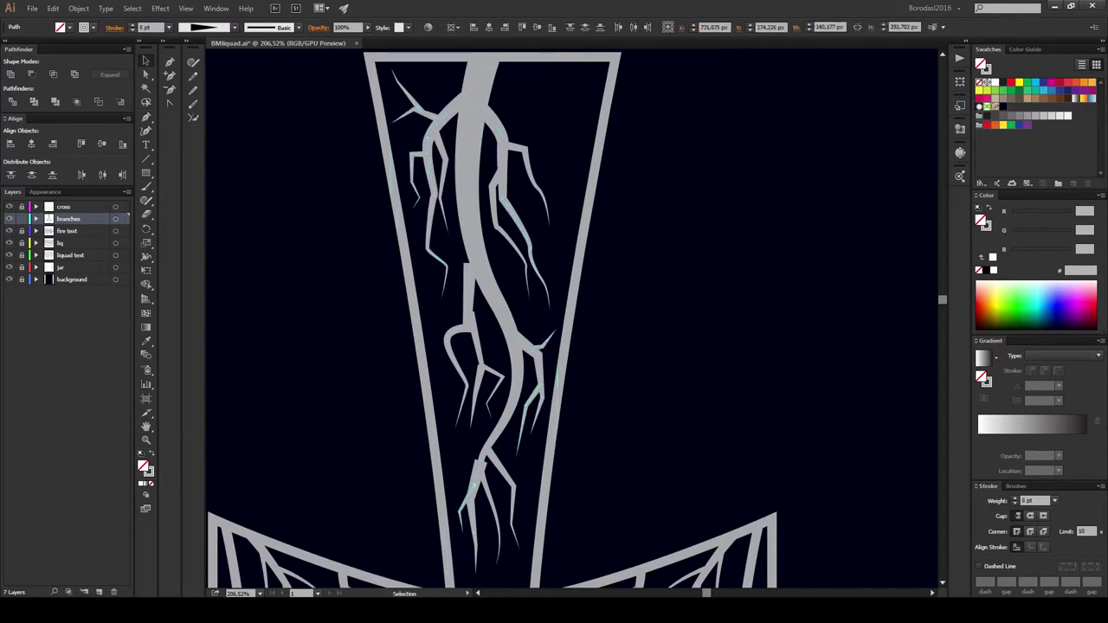
{"action": "left_click", "coordinate": [474, 507]}
{"action": "key", "text": "ctrl+shift+a"}
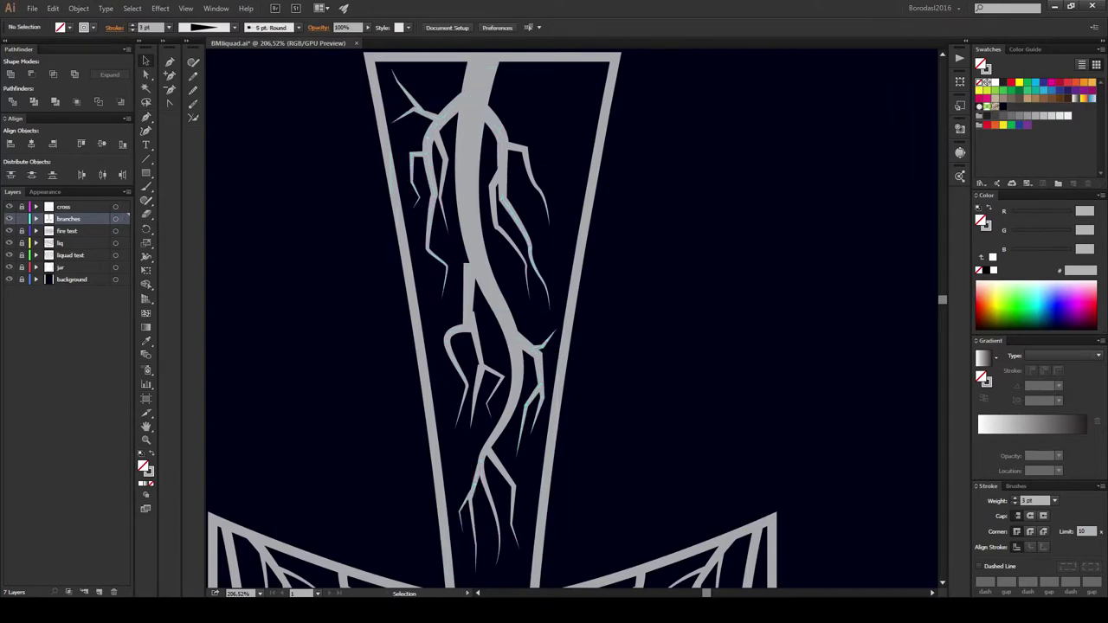
{"action": "left_click", "coordinate": [468, 311]}
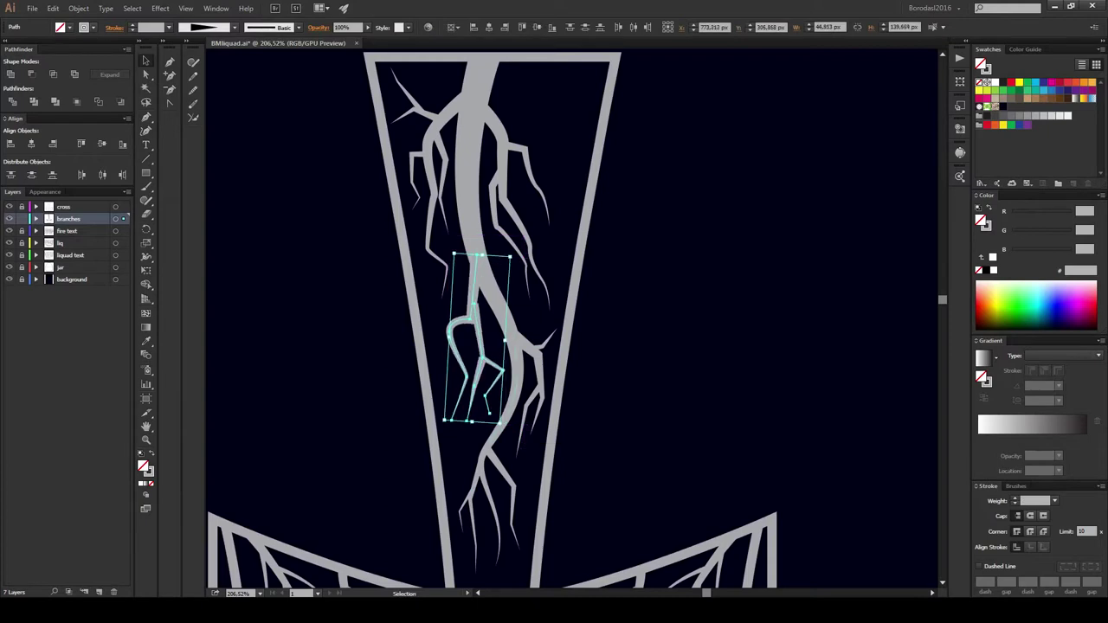
{"action": "left_click", "coordinate": [485, 381]}
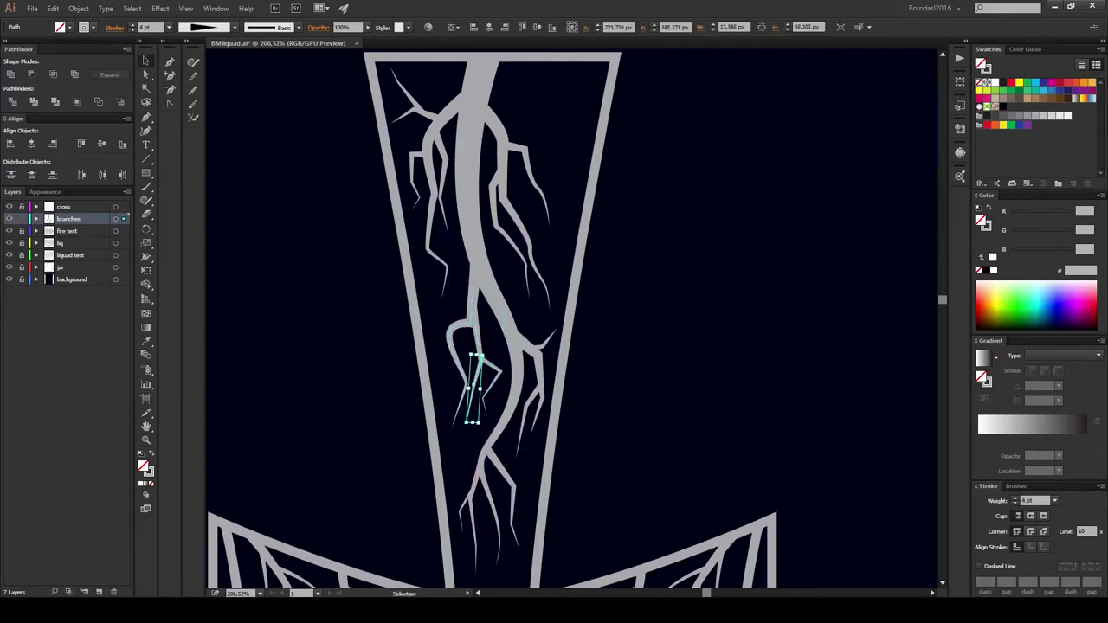
{"action": "key", "text": "ctrl+shift+a"}
Step: Drag the central branch's anchor up to extend it to the top edge
{"action": "key", "text": "plus"}
{"action": "left_click", "coordinate": [473, 221]}
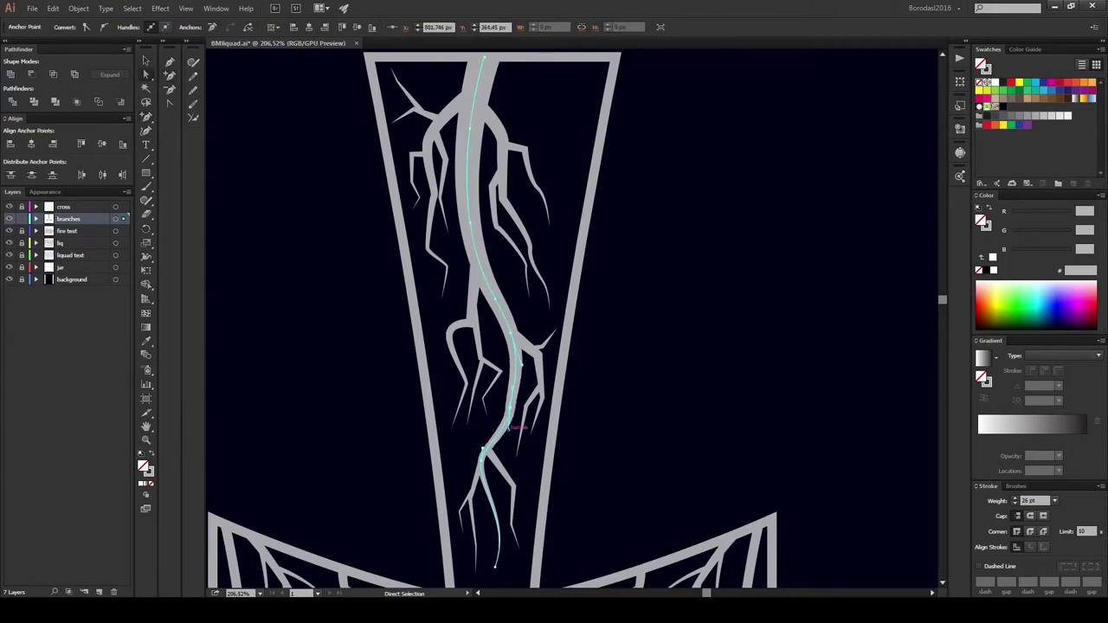
{"action": "left_click_drag", "start_coordinate": [475, 156], "coordinate": [489, 167]}
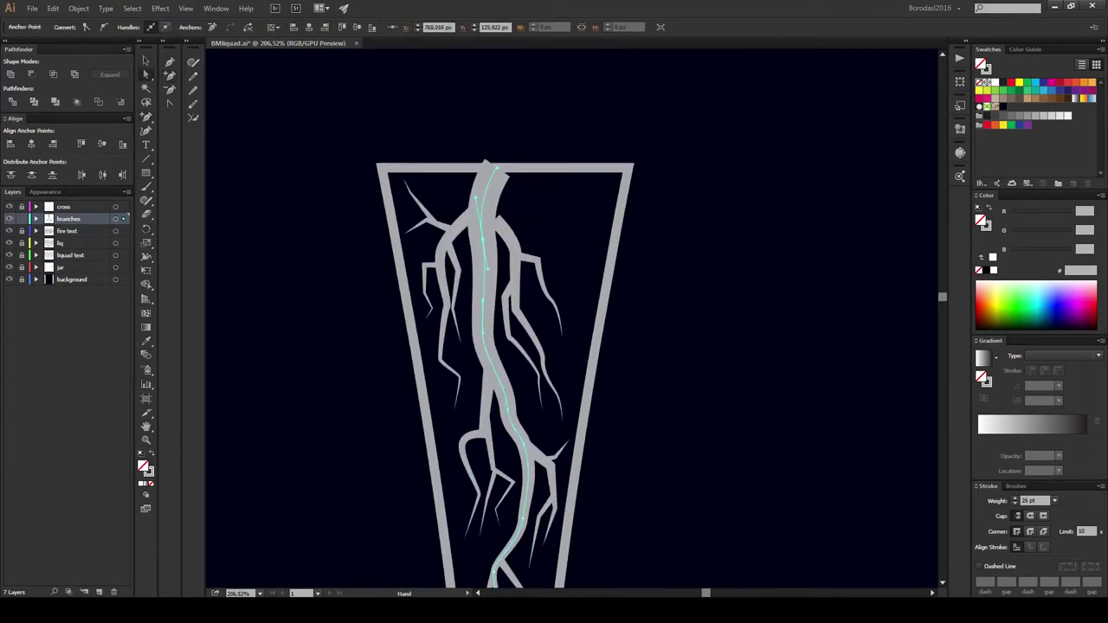
{"action": "left_click_drag", "start_coordinate": [497, 221], "coordinate": [488, 213]}
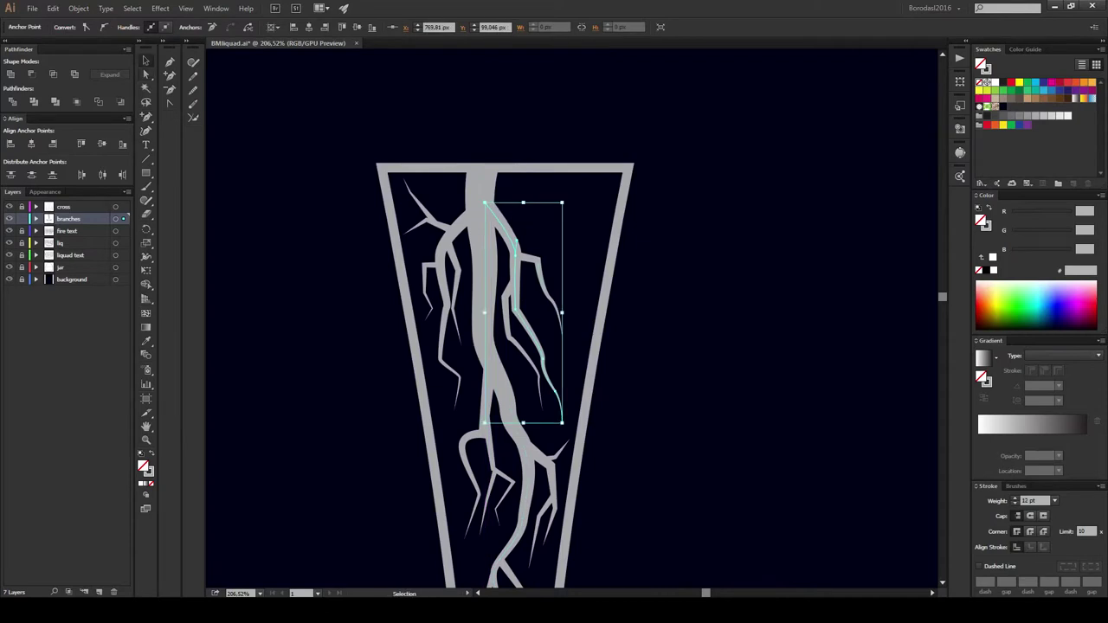
{"action": "key", "text": "ctrl+shift+a"}
{"action": "key", "text": "ctrl+1"}
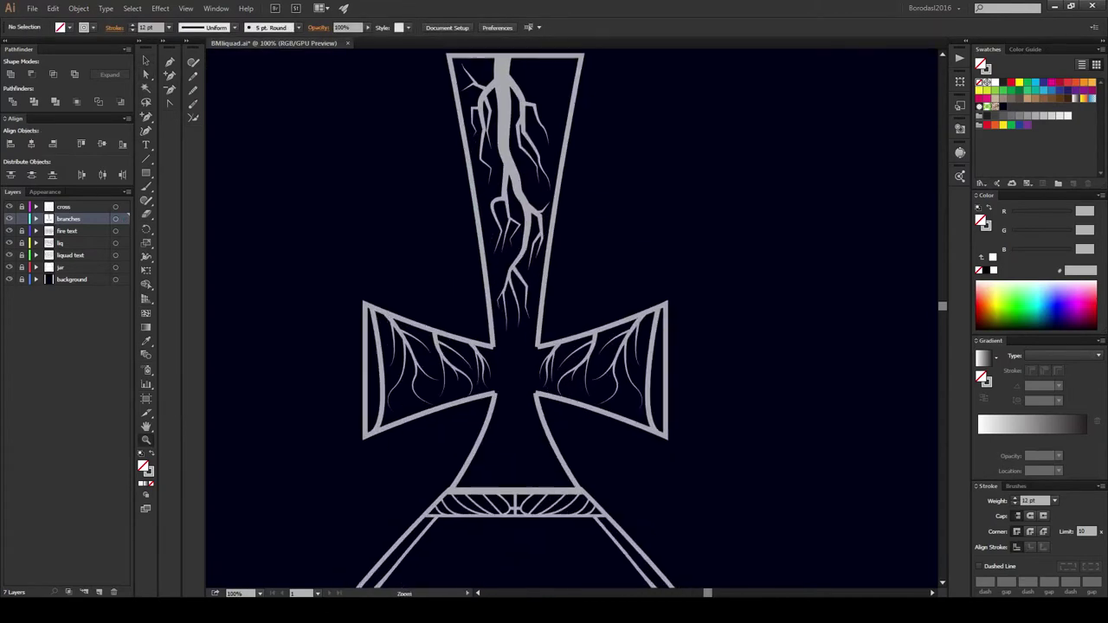
Step: Adjust the left crack branch's anchors in the upper stem
{"action": "left_click_drag", "start_coordinate": [504, 251], "coordinate": [571, 251]}
{"action": "key", "text": "a"}
{"action": "left_click", "coordinate": [474, 219]}
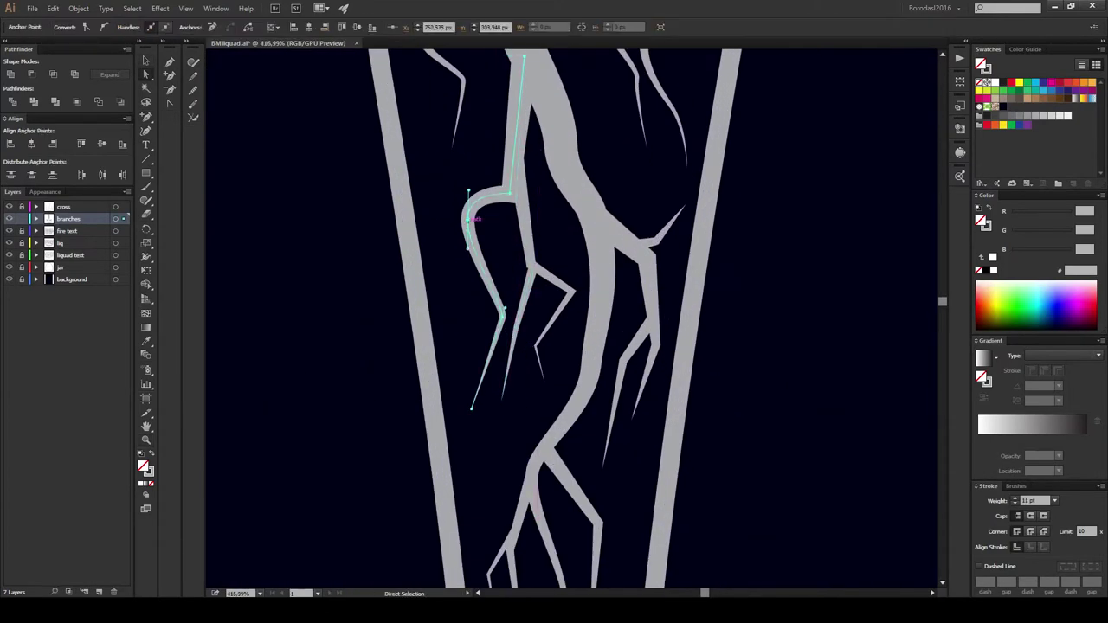
{"action": "key", "text": "ctrl+shift+a"}
{"action": "scroll", "coordinate": [502, 313], "scroll_direction": "up", "scroll_amount": 3}
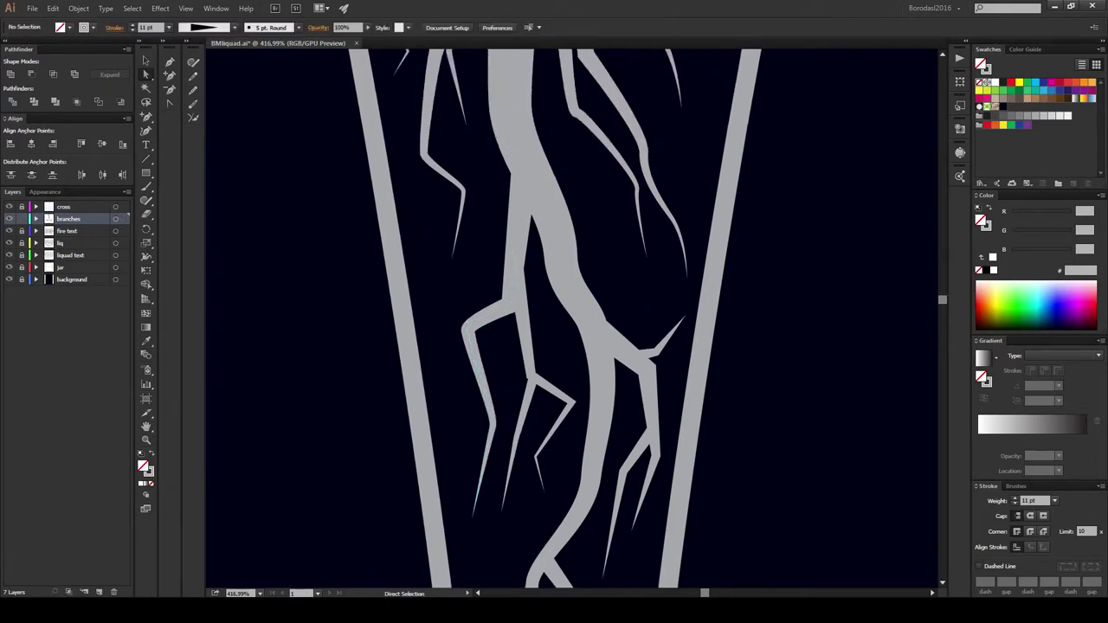
Step: Draw a new spiky offshoot beside the left branch with the Pen tool
{"action": "left_click", "coordinate": [415, 303]}
{"action": "left_click", "coordinate": [437, 331]}
{"action": "left_click", "coordinate": [446, 400]}
{"action": "left_click", "coordinate": [468, 441]}
{"action": "left_click", "coordinate": [466, 327]}
{"action": "key", "text": "v"}
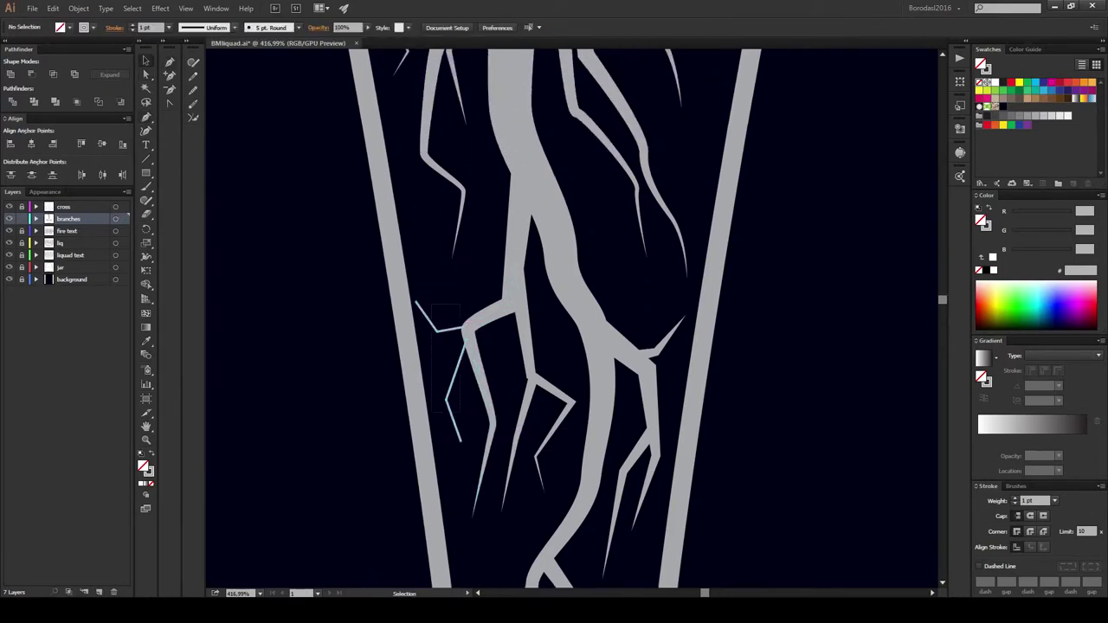
{"action": "key", "text": "ctrl+shift+a"}
{"action": "scroll", "coordinate": [572, 319], "scroll_direction": "up", "scroll_amount": 5}
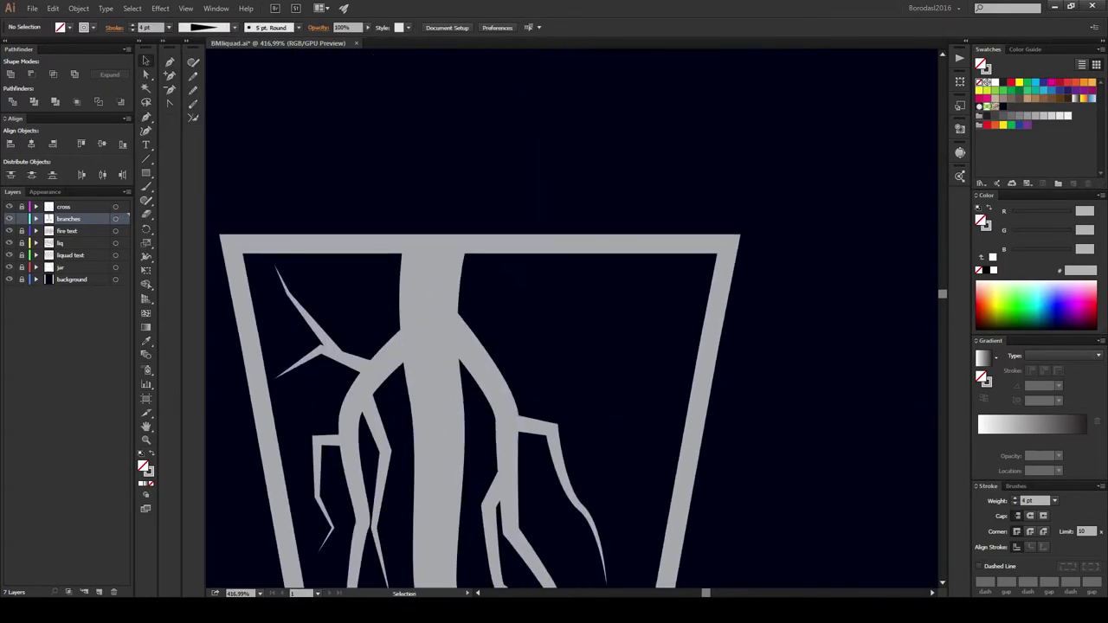
Step: Draw a zig-zag crack from the top rim down the right side of the cross's upper stem
{"action": "key", "text": "p"}
{"action": "left_click", "coordinate": [580, 252]}
{"action": "left_click", "coordinate": [594, 285]}
{"action": "left_click", "coordinate": [622, 355]}
{"action": "left_click", "coordinate": [586, 431]}
{"action": "left_click", "coordinate": [645, 467]}
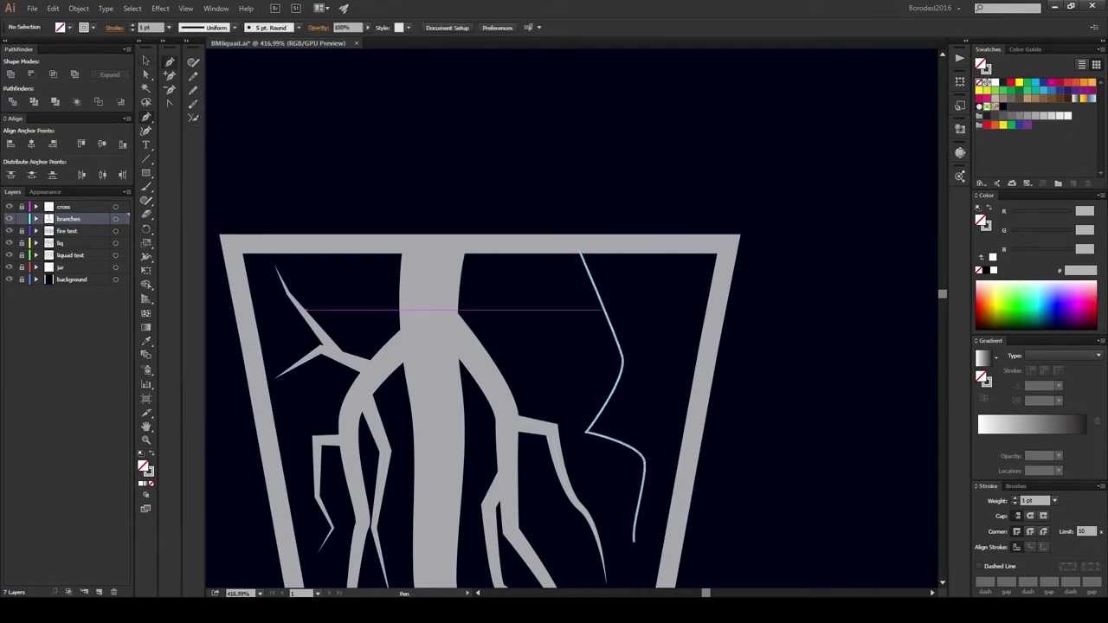
{"action": "left_click", "coordinate": [558, 387]}
{"action": "left_click", "coordinate": [528, 405]}
Step: Add four smaller zig-zag branches off the right crack, near the top and lower down
{"action": "left_click", "coordinate": [527, 307]}
{"action": "left_click", "coordinate": [568, 313]}
{"action": "left_click", "coordinate": [663, 320]}
{"action": "left_click", "coordinate": [676, 407]}
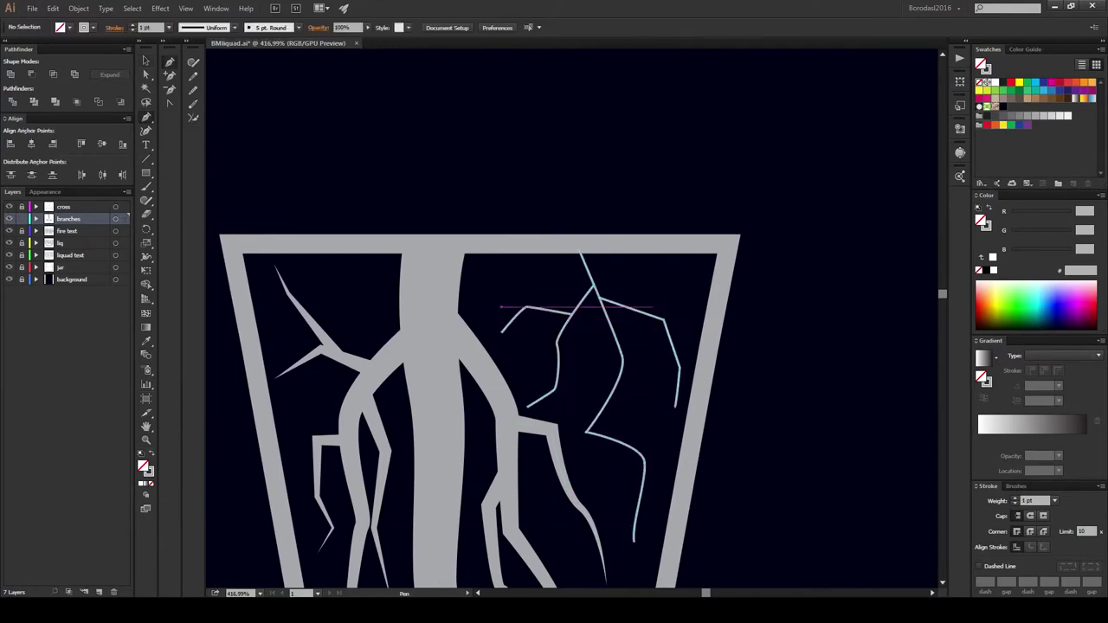
{"action": "left_click", "coordinate": [666, 334]}
{"action": "left_click", "coordinate": [650, 358]}
{"action": "left_click", "coordinate": [649, 421]}
{"action": "left_click", "coordinate": [621, 444]}
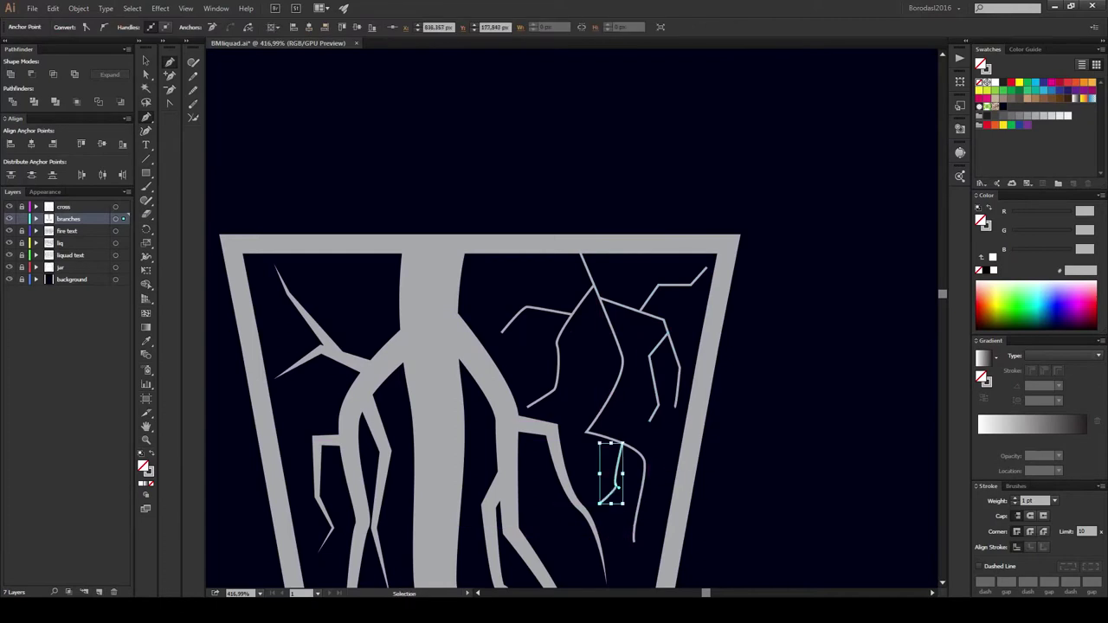
{"action": "left_click", "coordinate": [616, 483]}
{"action": "left_click", "coordinate": [601, 502]}
Step: Give the main right crack and the new branches a tapered width profile
{"action": "key", "text": "v"}
{"action": "left_click", "coordinate": [622, 355]}
{"action": "left_click", "coordinate": [232, 27]}
{"action": "left_click", "coordinate": [199, 96]}
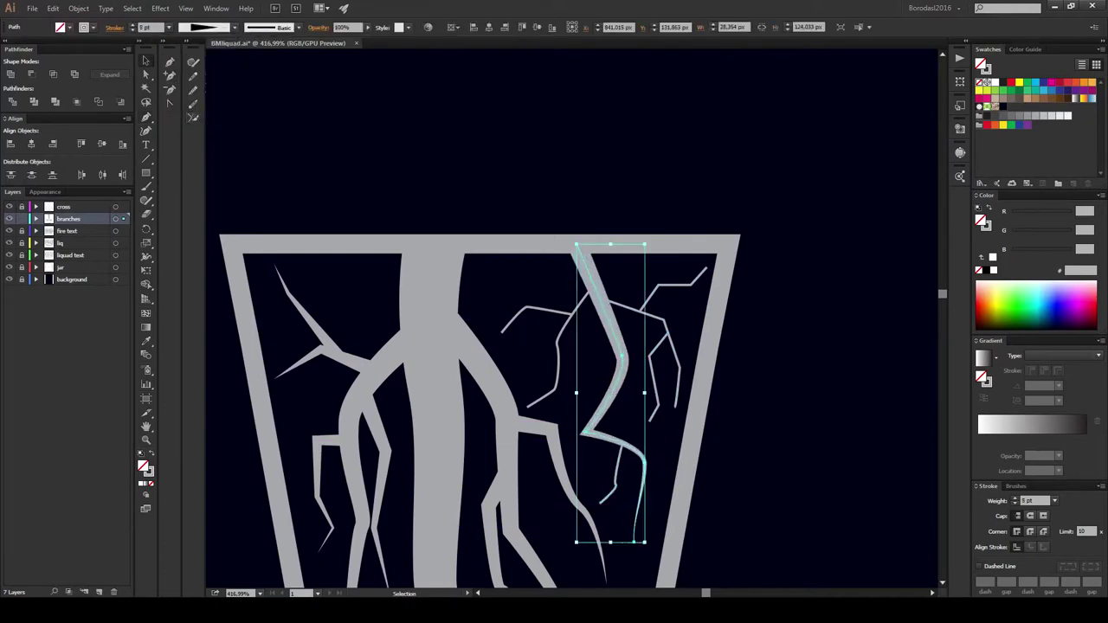
{"action": "left_click", "coordinate": [592, 290]}
{"action": "left_click", "coordinate": [232, 27]}
{"action": "left_click", "coordinate": [199, 95]}
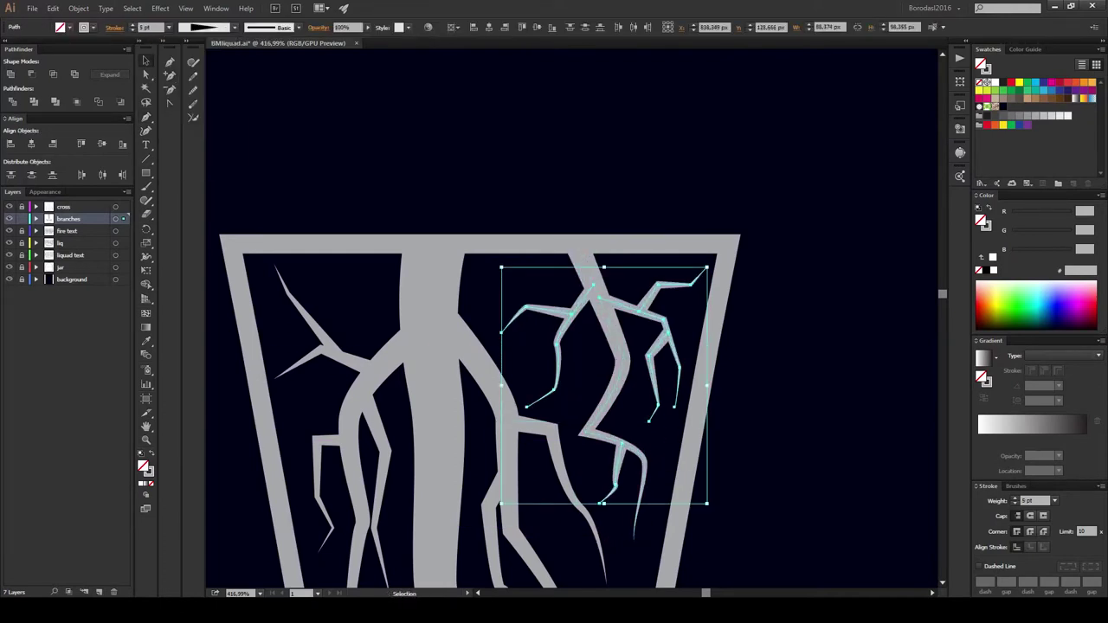
Step: Check the individual branches and the right crack's anchor points, then zoom out
{"action": "left_click", "coordinate": [592, 290]}
{"action": "left_click", "coordinate": [710, 433]}
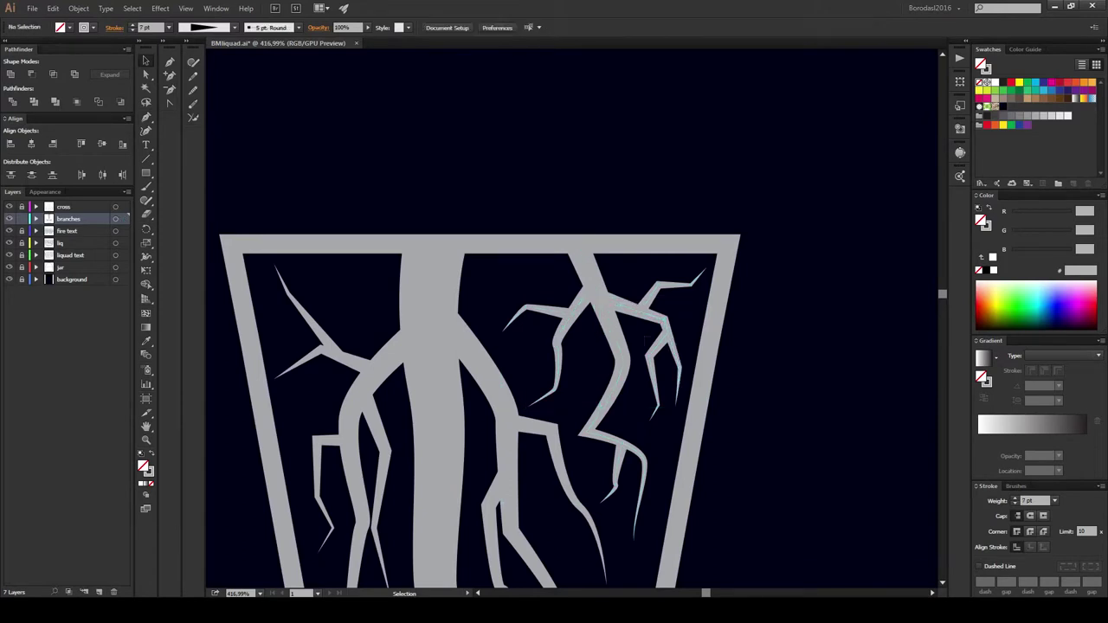
{"action": "left_click", "coordinate": [667, 364]}
{"action": "left_click", "coordinate": [611, 467]}
{"action": "left_click", "coordinate": [662, 472]}
{"action": "left_click_drag", "start_coordinate": [645, 457], "coordinate": [630, 363]}
{"action": "left_click", "coordinate": [630, 359]}
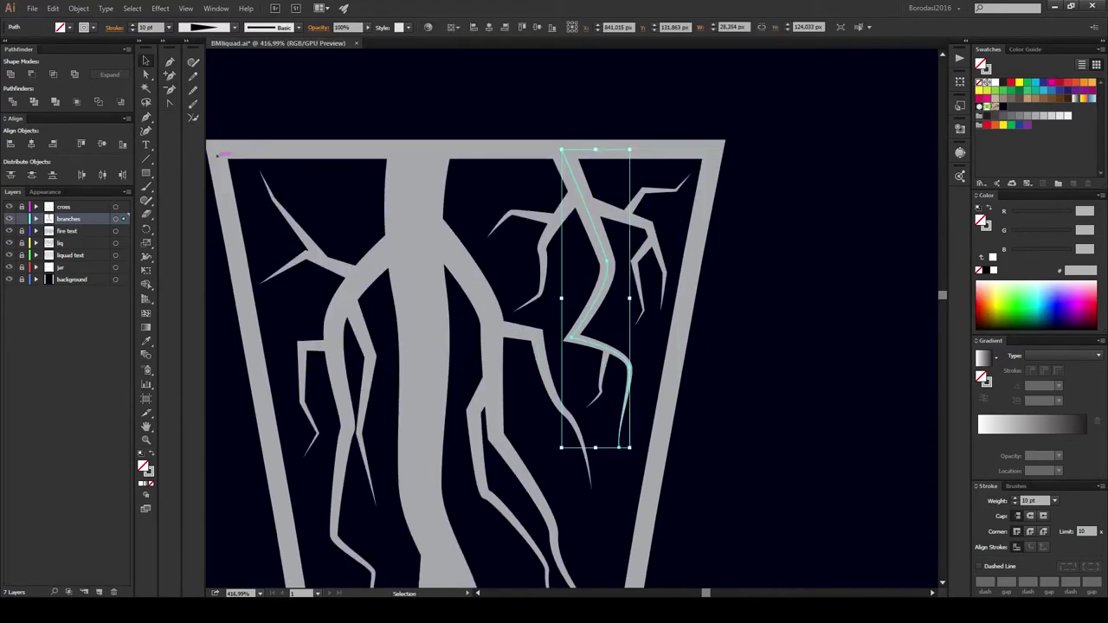
{"action": "key", "text": "a"}
{"action": "key", "text": "ctrl+shift+a"}
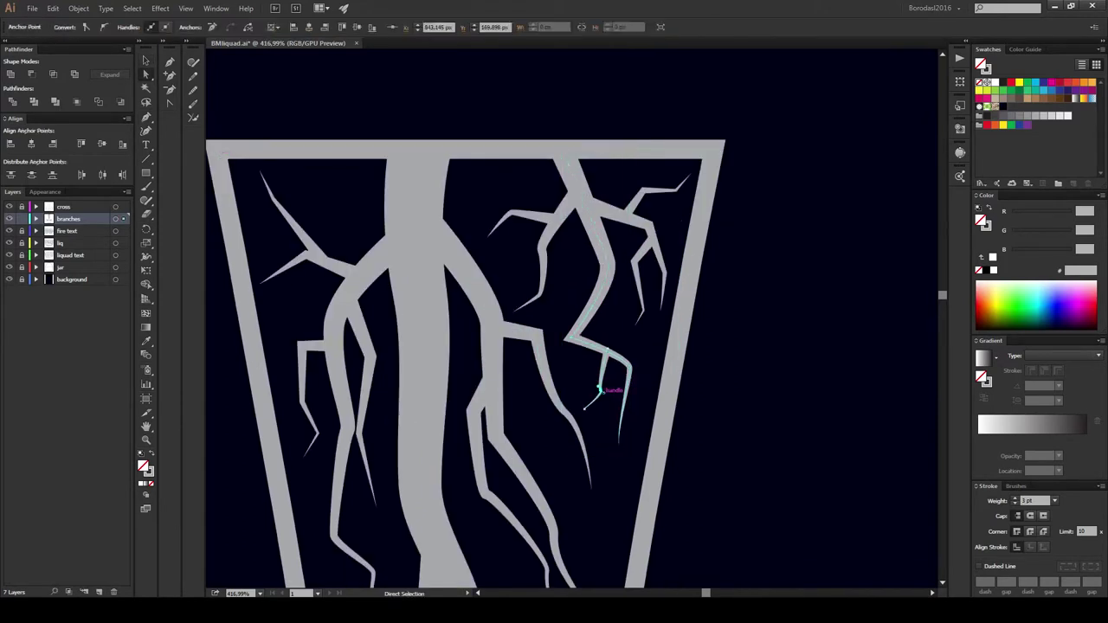
{"action": "scroll", "coordinate": [651, 201], "scroll_direction": "down", "scroll_amount": 4}
{"action": "scroll", "coordinate": [486, 61], "scroll_direction": "down", "scroll_amount": 2}
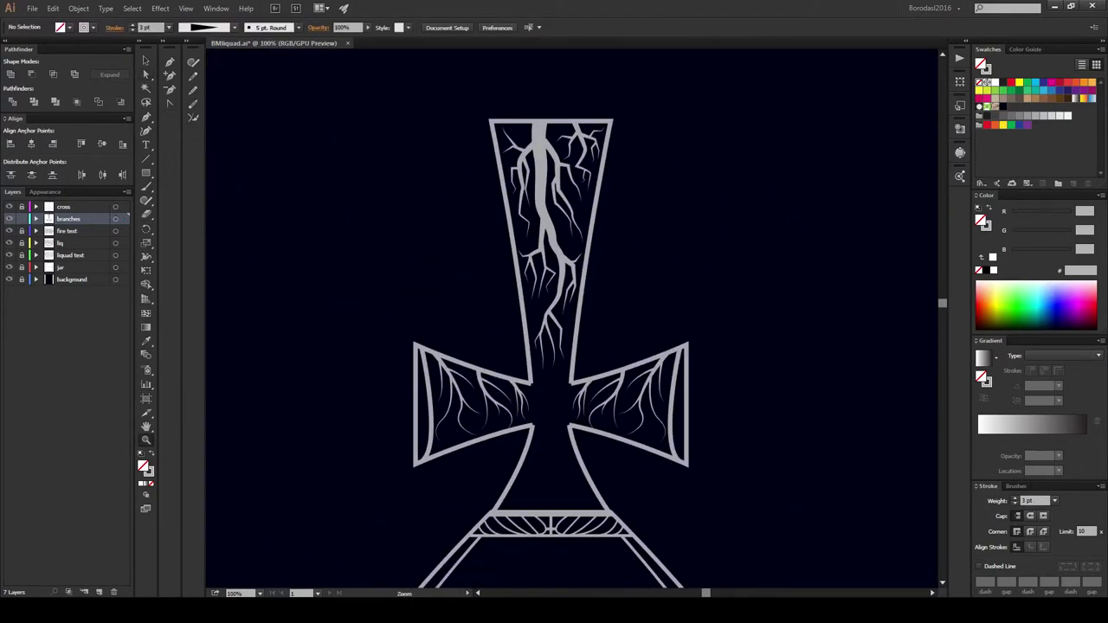
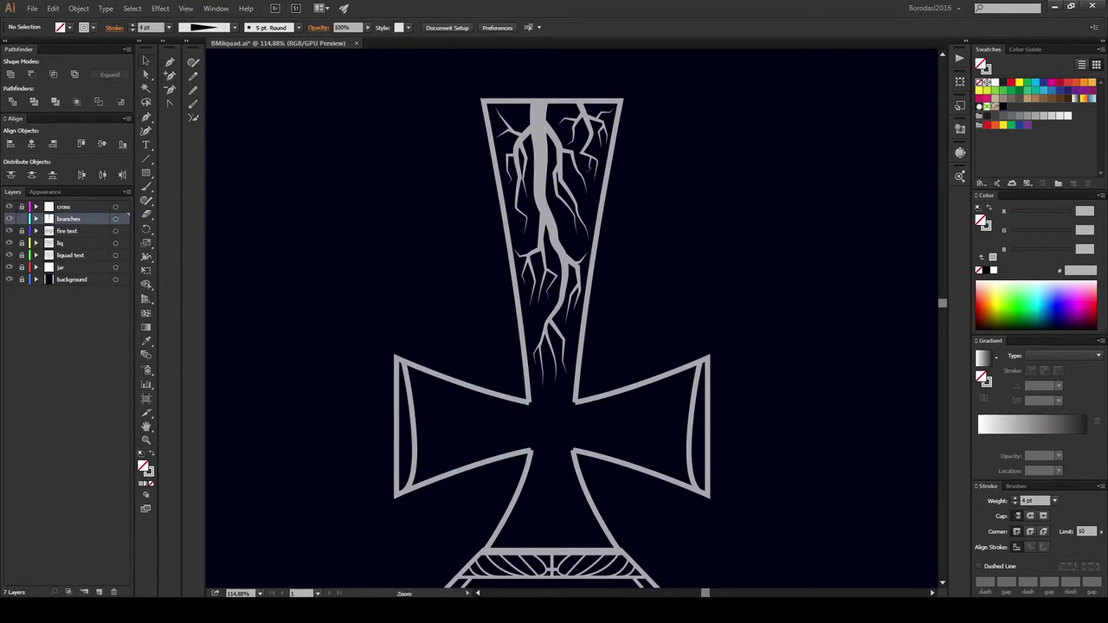
Step: Draw a zigzag strut path with the Pen along the left arm's outer edge
{"action": "scroll", "coordinate": [398, 472], "scroll_direction": "up", "scroll_amount": 4}
{"action": "left_click", "coordinate": [397, 216]}
{"action": "left_click_drag", "start_coordinate": [426, 271], "coordinate": [446, 283]}
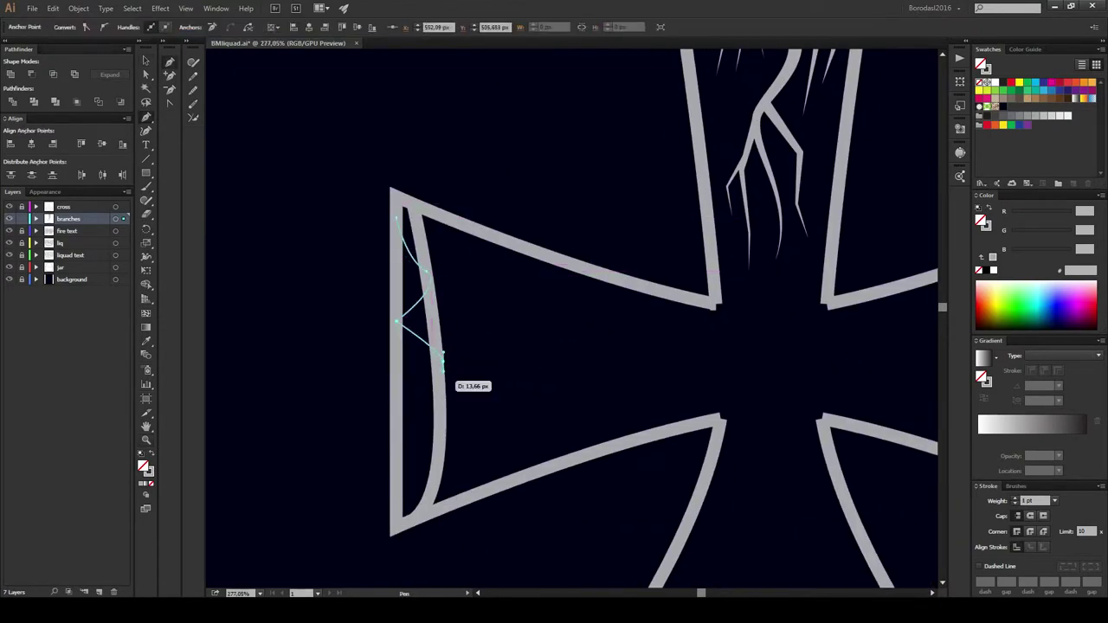
{"action": "key", "text": "v"}
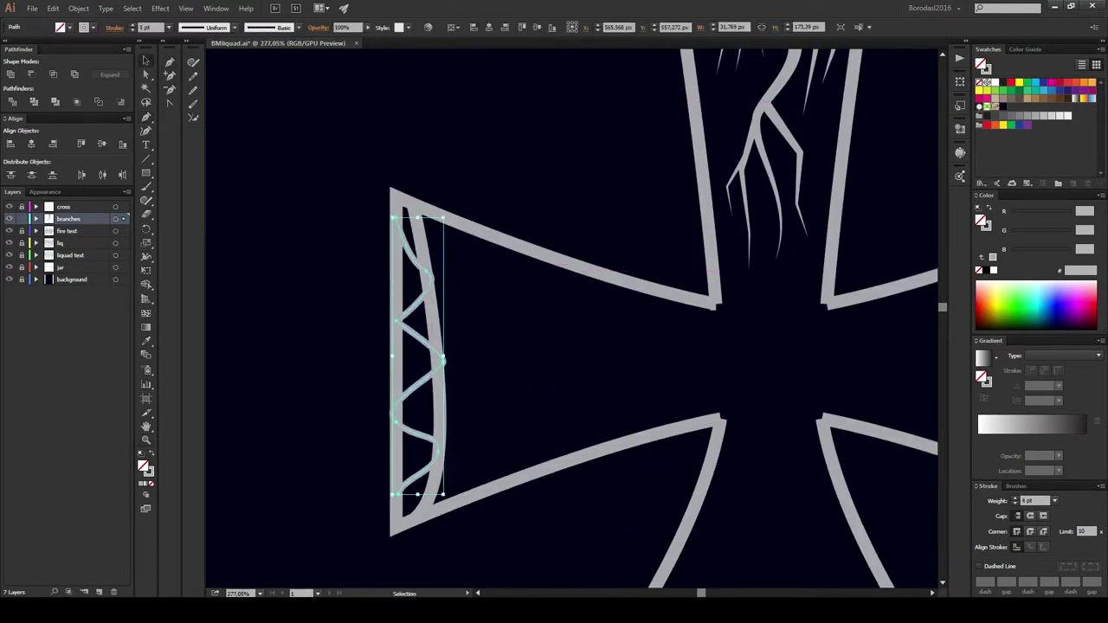
{"action": "key", "text": "ctrl+shift+a"}
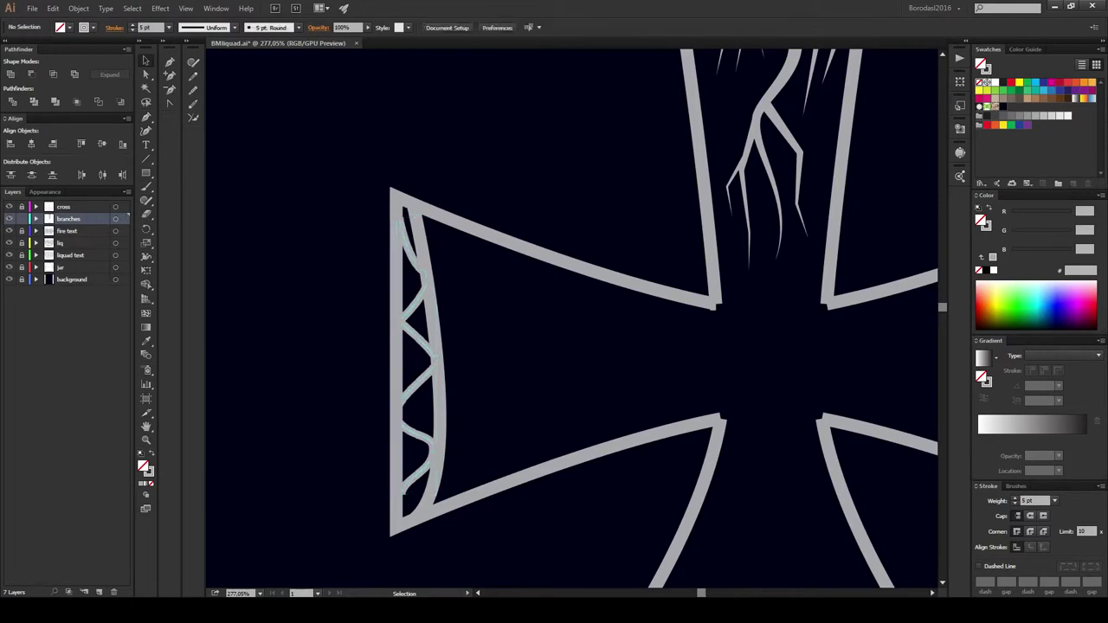
Step: Reflect a vertical copy of the struts and position it inside the right arm
{"action": "scroll", "coordinate": [281, 341], "scroll_direction": "down", "scroll_amount": 2}
{"action": "right_click", "coordinate": [359, 341]}
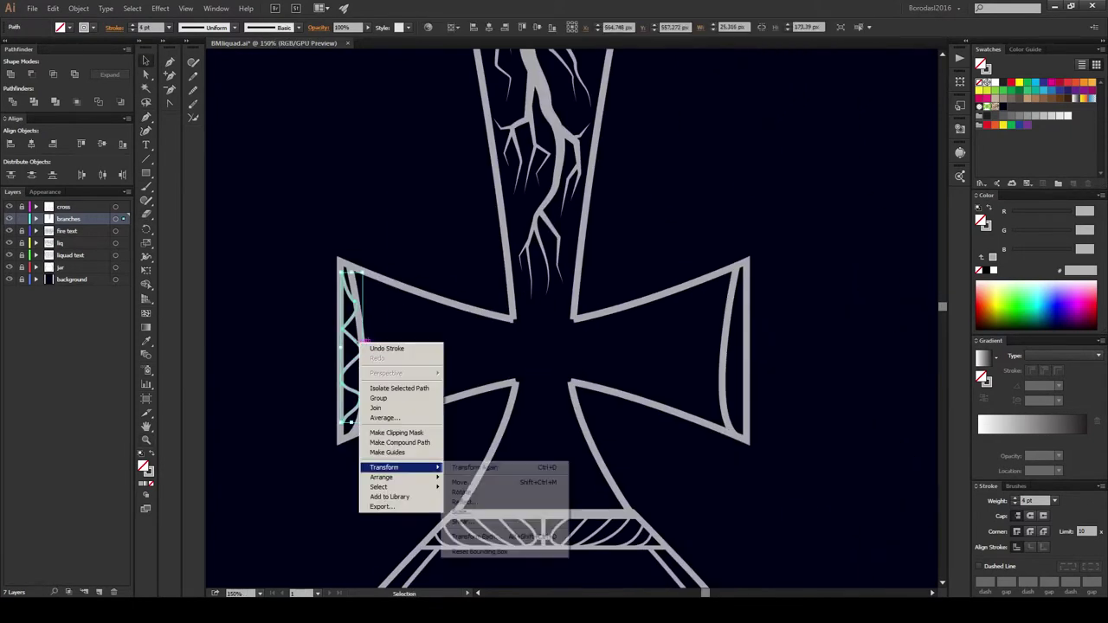
{"action": "left_click", "coordinate": [460, 502]}
{"action": "left_click", "coordinate": [540, 460]}
{"action": "left_click_drag", "start_coordinate": [731, 348], "coordinate": [732, 349]}
{"action": "key", "text": "ctrl+shift+a"}
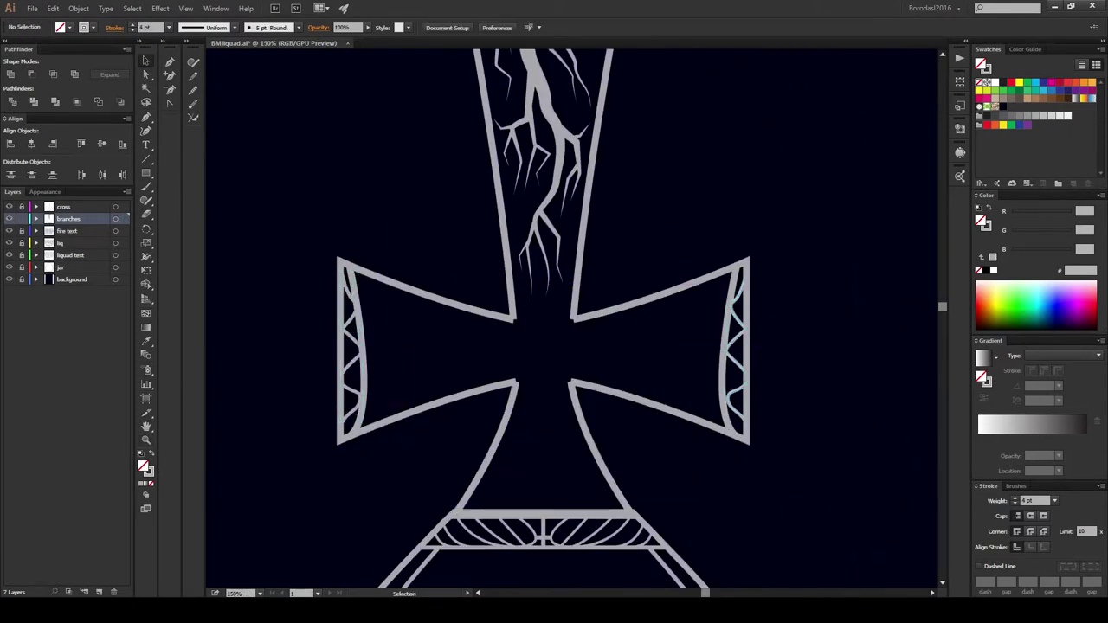
{"action": "left_click_drag", "start_coordinate": [746, 261], "coordinate": [746, 262]}
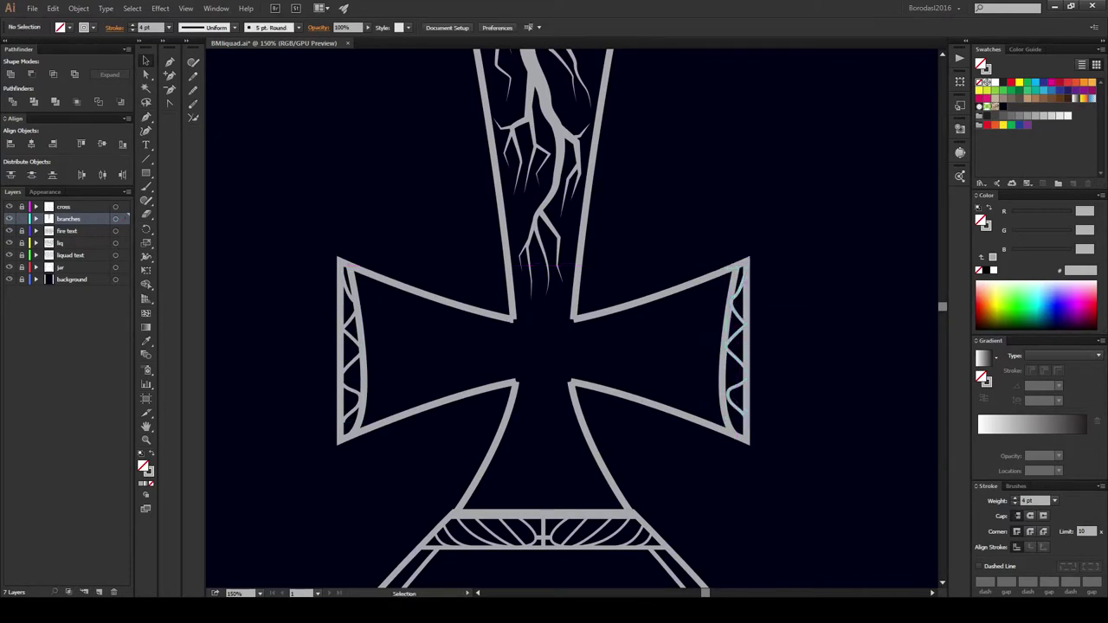
{"action": "left_click_drag", "start_coordinate": [775, 400], "coordinate": [813, 400]}
{"action": "left_click_drag", "start_coordinate": [632, 333], "coordinate": [597, 225]}
{"action": "key", "text": "ctrl+minus"}
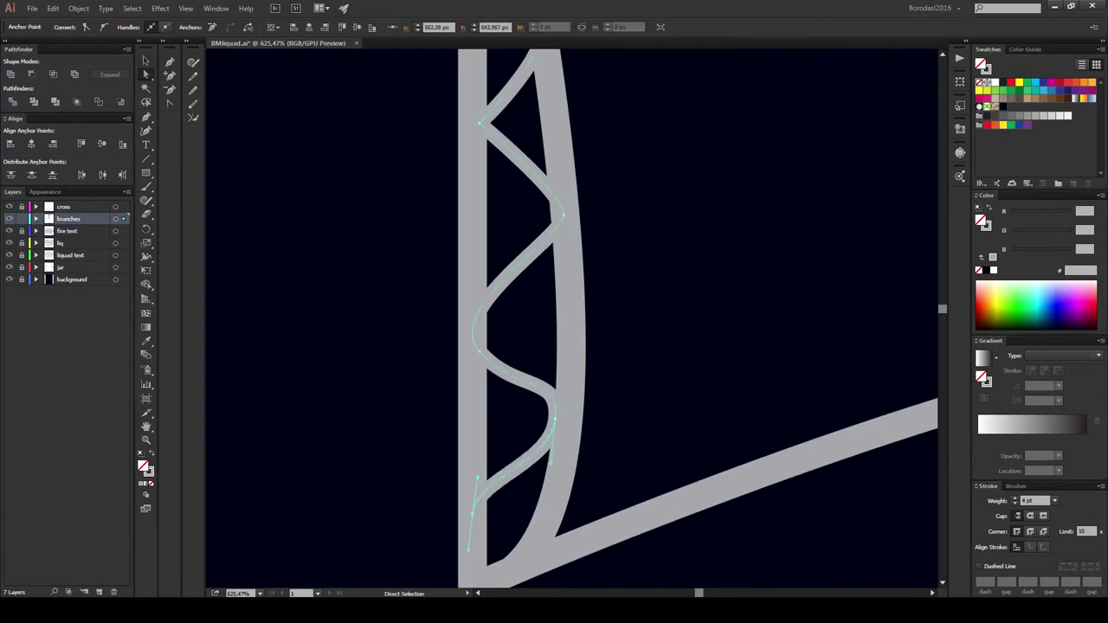
Step: Draw a zigzag crack from the left arm's top edge down into the arm
{"action": "left_click_drag", "start_coordinate": [519, 216], "coordinate": [554, 415]}
{"action": "key", "text": "p"}
{"action": "left_click", "coordinate": [451, 141]}
{"action": "left_click", "coordinate": [509, 245]}
{"action": "left_click", "coordinate": [481, 329]}
{"action": "left_click", "coordinate": [570, 382]}
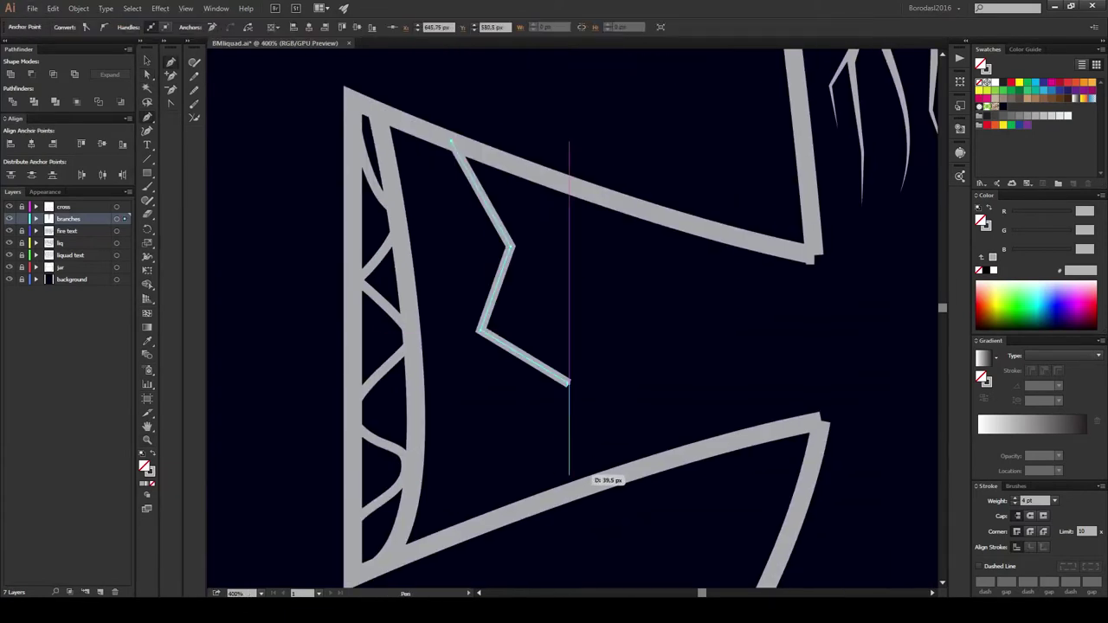
{"action": "left_click", "coordinate": [570, 474]}
Step: Add a second crack branch and a third zigzag crack, then select the cracks
{"action": "left_click", "coordinate": [493, 204]}
{"action": "left_click", "coordinate": [571, 274]}
{"action": "left_click", "coordinate": [444, 253]}
{"action": "left_click", "coordinate": [438, 316]}
{"action": "left_click", "coordinate": [474, 377]}
{"action": "left_click", "coordinate": [443, 458]}
{"action": "key", "text": "Escape"}
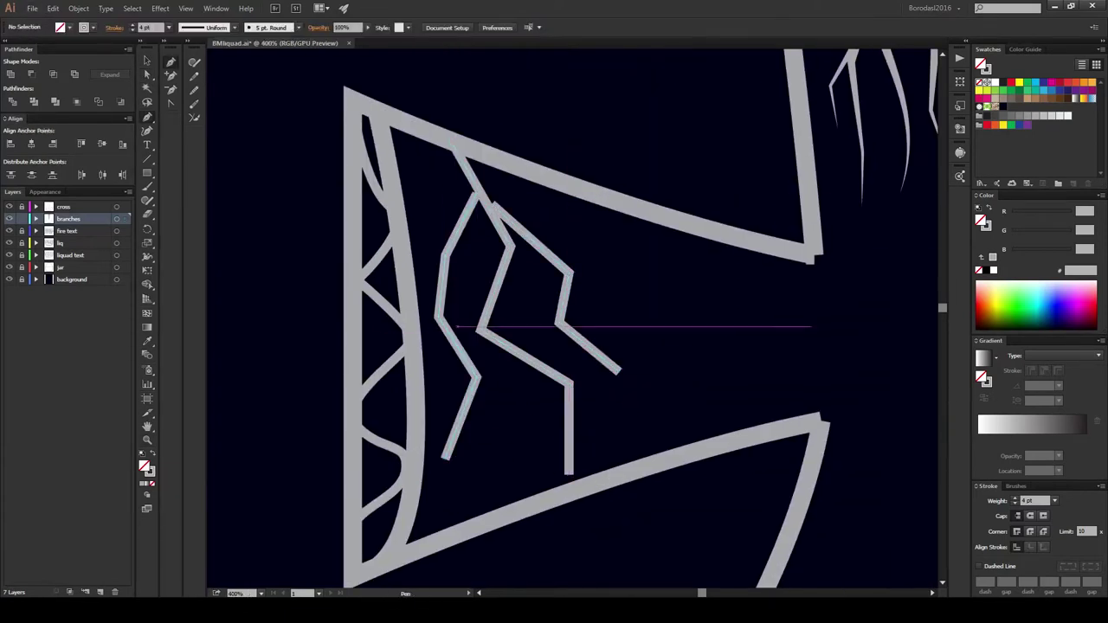
{"action": "key", "text": "ctrl+a"}
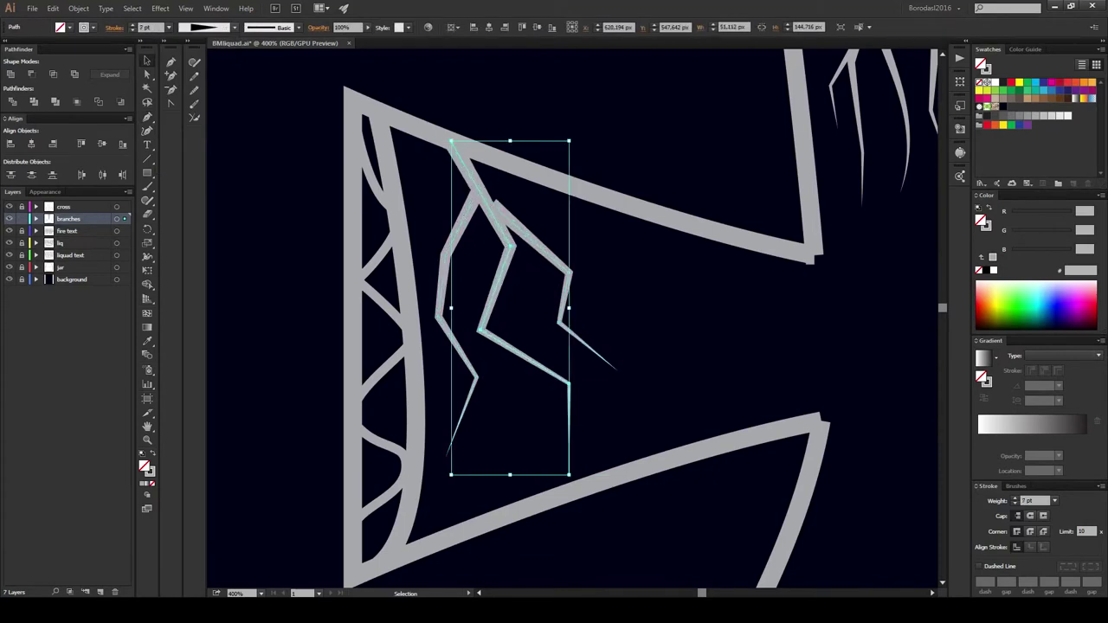
Step: Draw two more thin zigzag cracks with a rightward branch further right in the arm
{"action": "left_click", "coordinate": [523, 186]}
{"action": "left_click", "coordinate": [557, 227]}
{"action": "left_click", "coordinate": [585, 316]}
{"action": "left_click", "coordinate": [637, 420]}
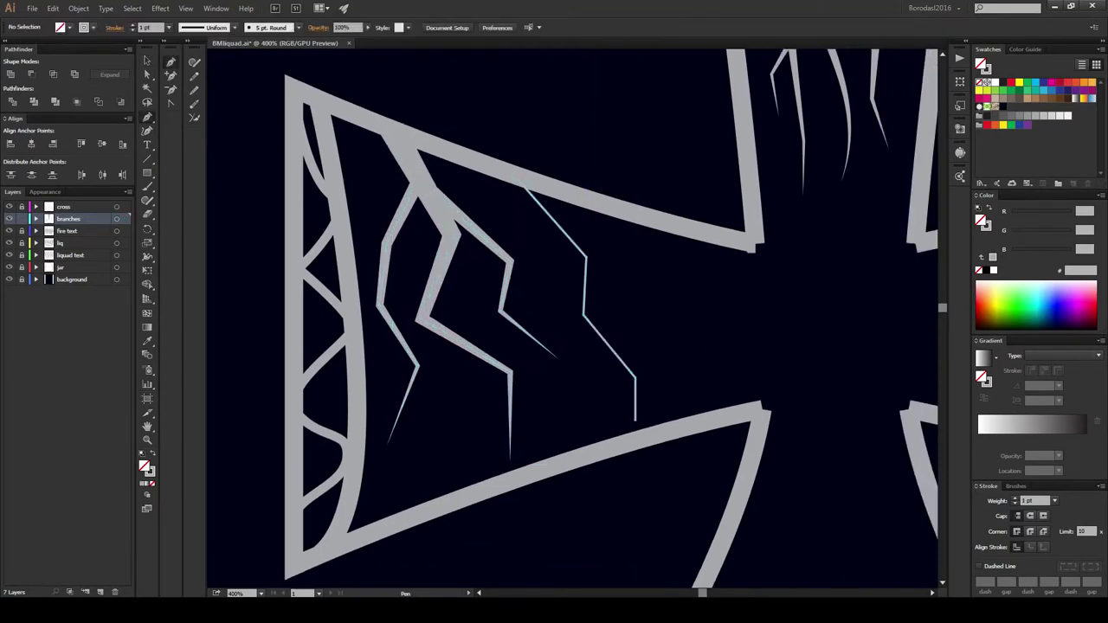
{"action": "left_click", "coordinate": [536, 258]}
{"action": "left_click", "coordinate": [555, 334]}
{"action": "left_click", "coordinate": [586, 260]}
{"action": "left_click", "coordinate": [641, 277]}
Step: Add another zigzag branch and give the thin cracks a tapered width profile
{"action": "left_click", "coordinate": [658, 334]}
{"action": "left_click", "coordinate": [695, 355]}
{"action": "left_click", "coordinate": [591, 329]}
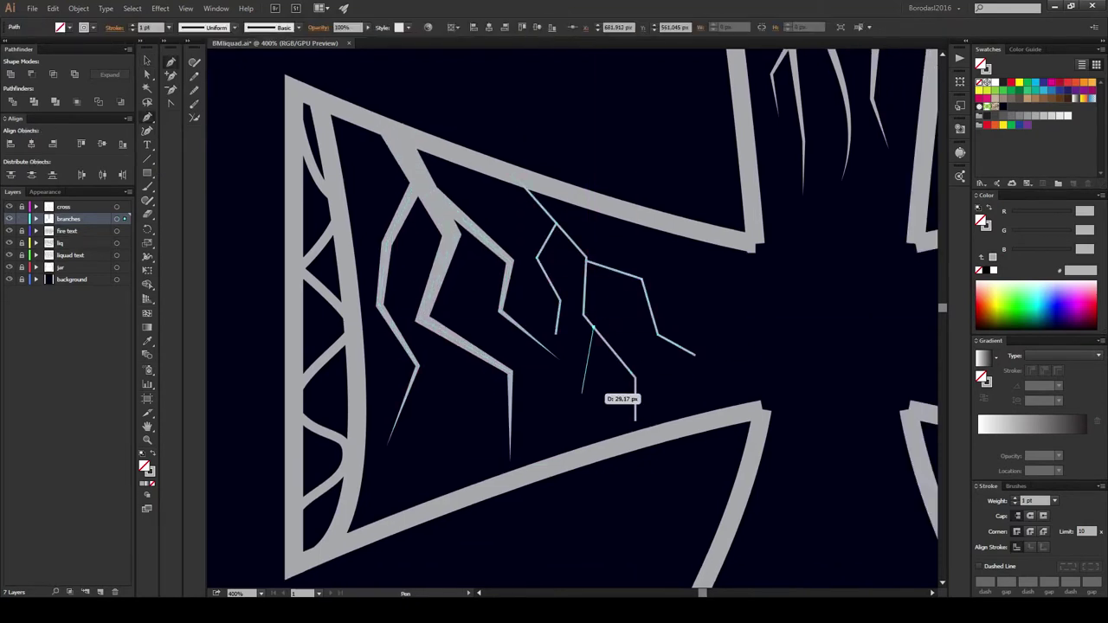
{"action": "left_click", "coordinate": [604, 414]}
{"action": "left_click", "coordinate": [208, 27]}
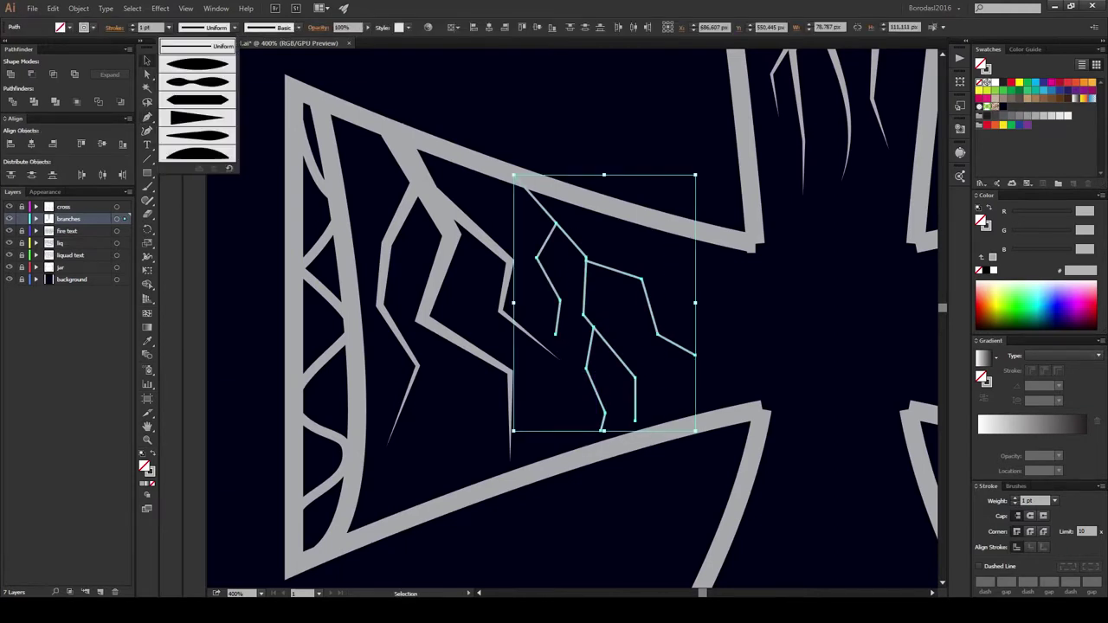
{"action": "left_click", "coordinate": [199, 116]}
{"action": "key", "text": "ctrl+shift+a"}
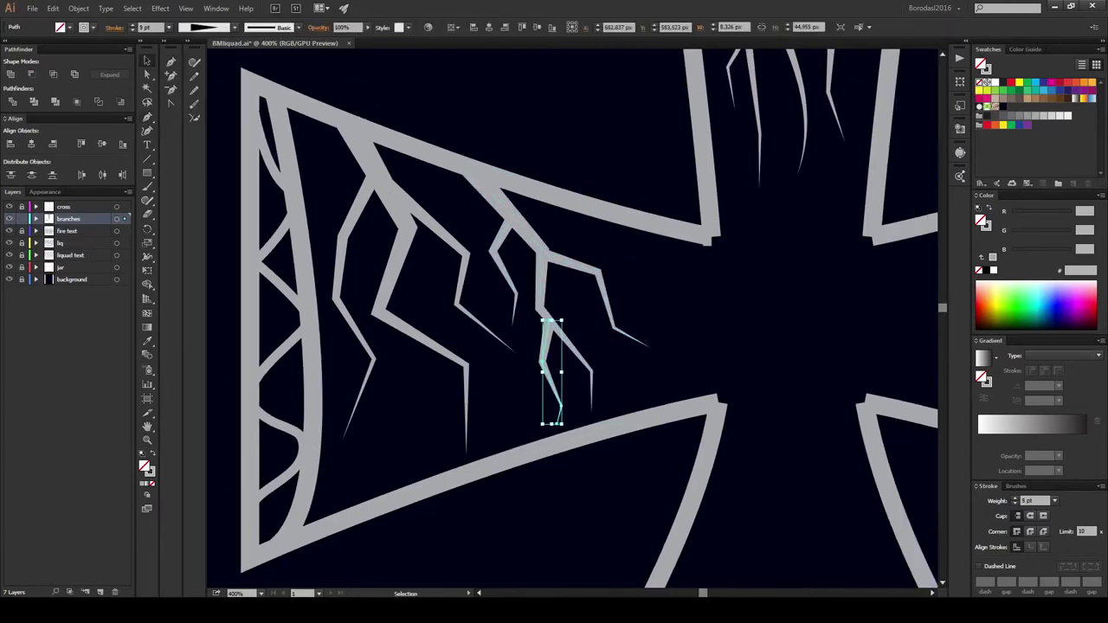
Step: Add a small lower crack and central branches, taper them, and set strokes to 4 pt
{"action": "left_click", "coordinate": [347, 358]}
{"action": "left_click", "coordinate": [372, 443]}
{"action": "left_click", "coordinate": [345, 492]}
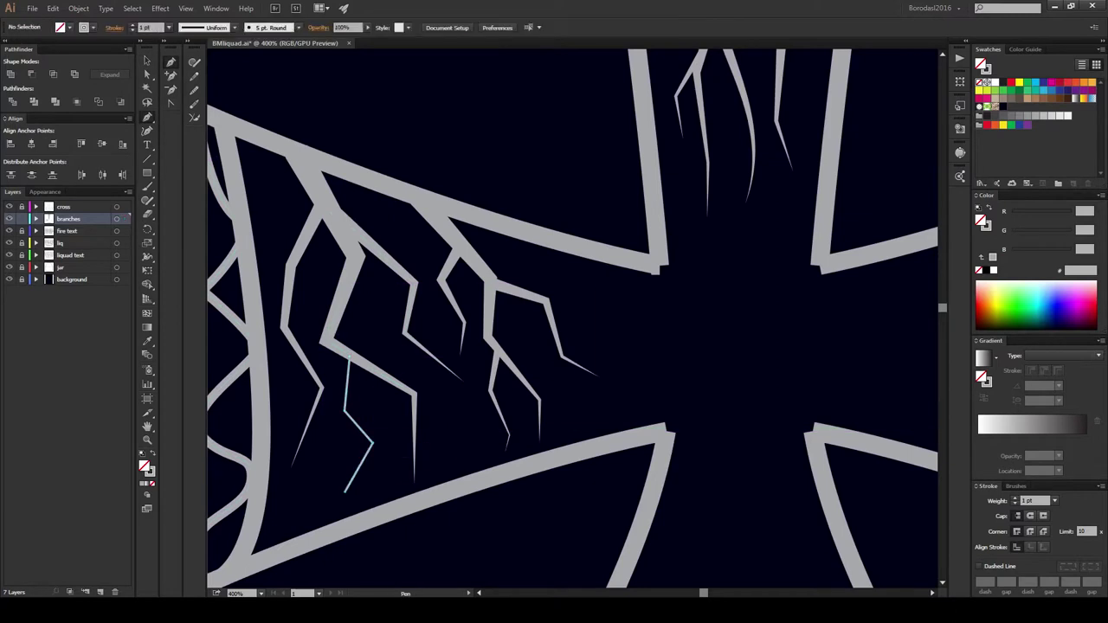
{"action": "left_click", "coordinate": [612, 350]}
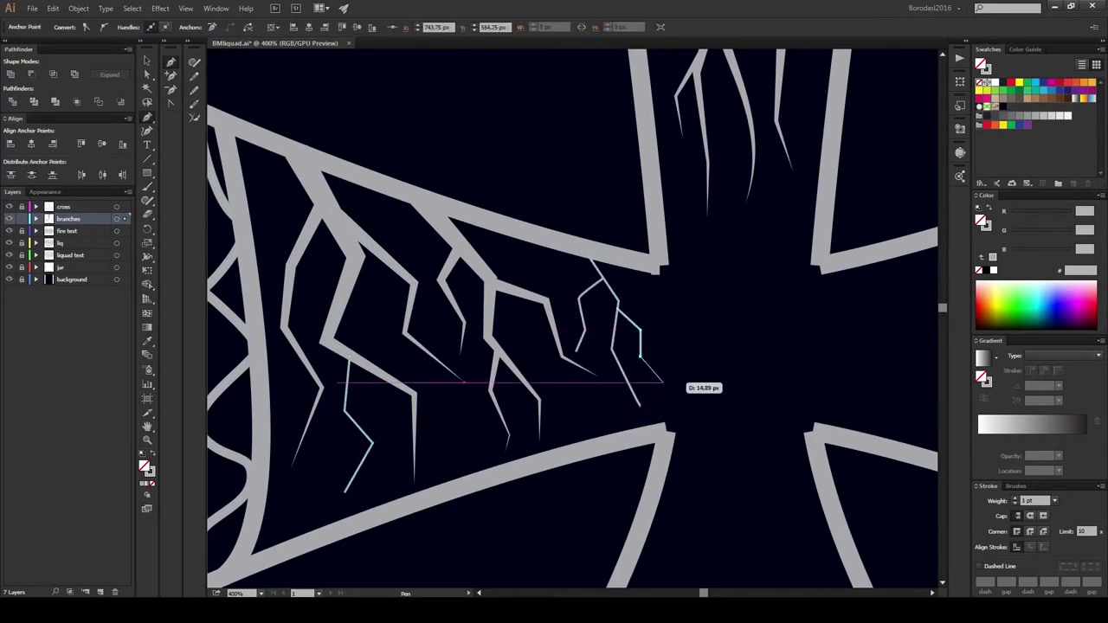
{"action": "left_click", "coordinate": [641, 404]}
{"action": "left_click", "coordinate": [618, 312]}
{"action": "left_click", "coordinate": [359, 415], "text": "shift"}
{"action": "left_click", "coordinate": [236, 27]}
{"action": "left_click", "coordinate": [204, 114]}
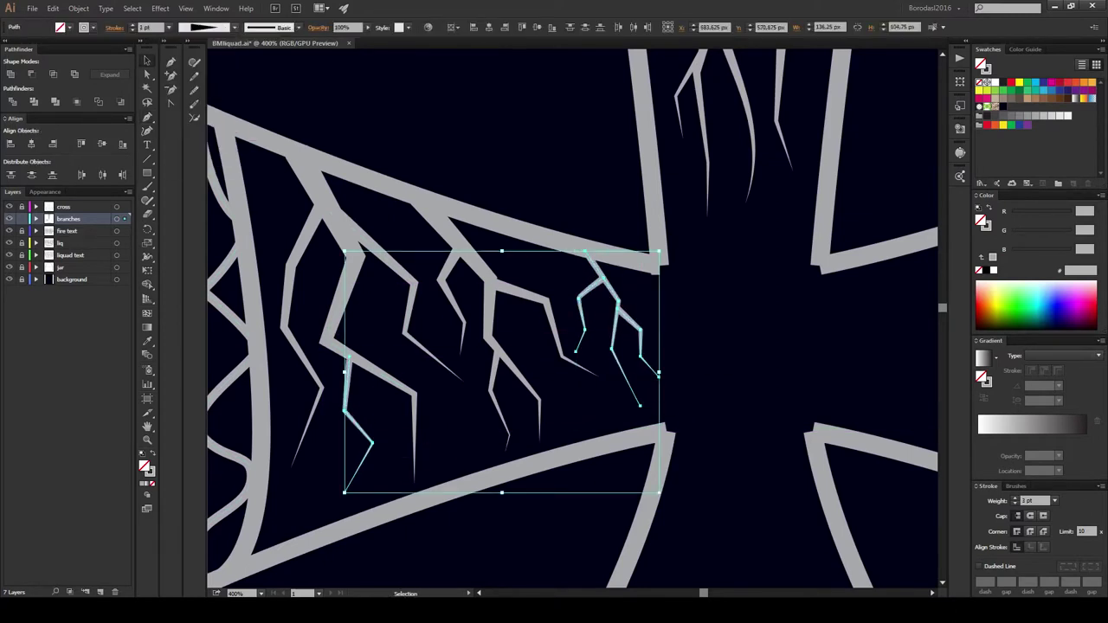
{"action": "left_click", "coordinate": [616, 346]}
Step: Select all crack paths, then undo the accidental nudge and recent edits
{"action": "left_click", "coordinate": [148, 61]}
{"action": "key", "text": "ctrl+a"}
{"action": "left_click_drag", "start_coordinate": [358, 230], "coordinate": [354, 225]}
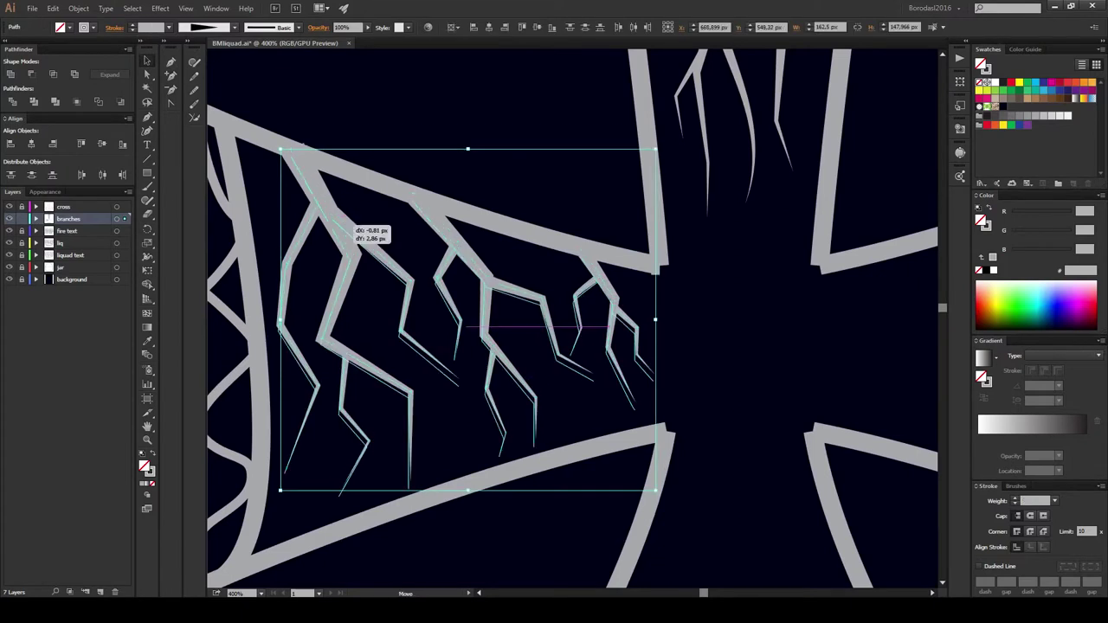
{"action": "key", "text": "ctrl+shift+a"}
{"action": "key", "text": "a"}
{"action": "key", "text": "ctrl+z"}
{"action": "key", "text": "ctrl+z"}
{"action": "key", "text": "ctrl+z"}
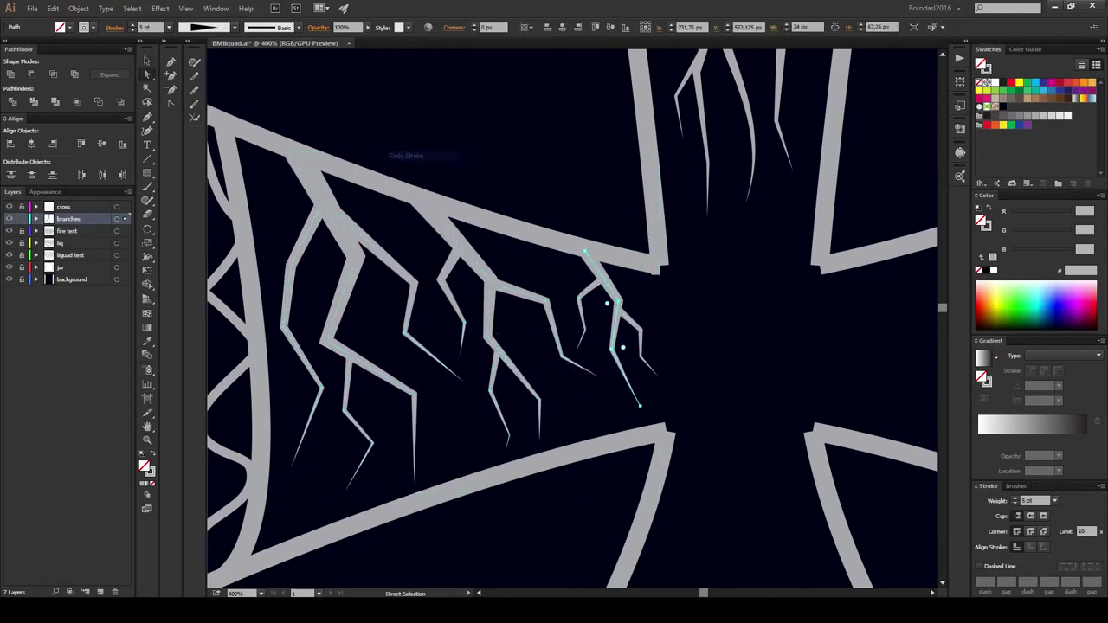
{"action": "key", "text": "ctrl+z"}
{"action": "key", "text": "v"}
{"action": "key", "text": "ctrl+z"}
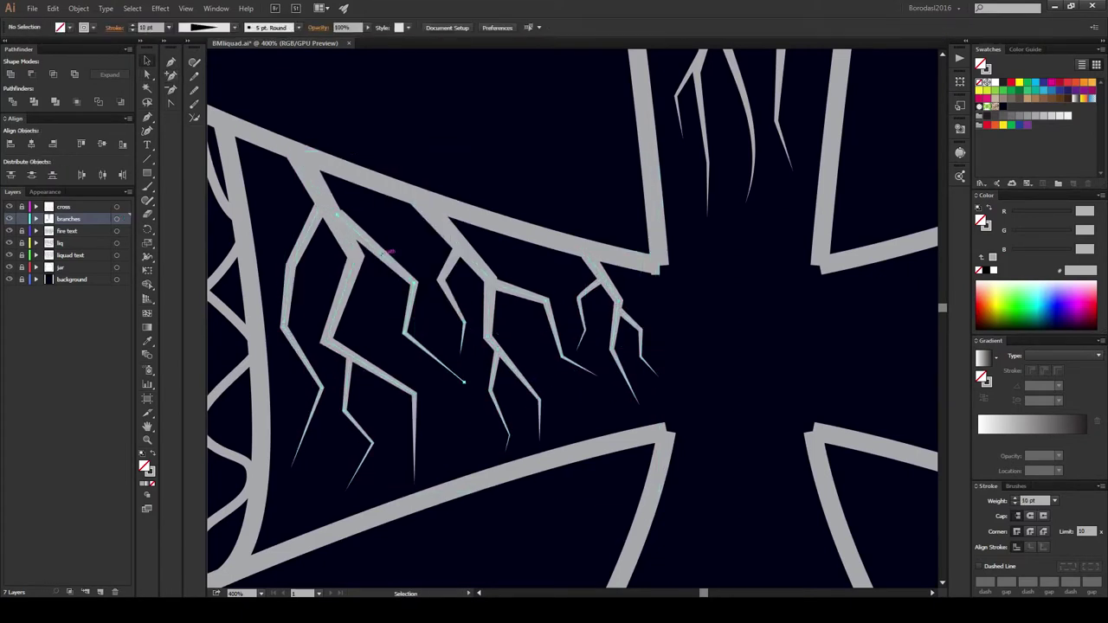
{"action": "key", "text": "ctrl+z"}
Step: Reflect a copy of the left-arm cracks into the right arm and view the whole cross
{"action": "left_click", "coordinate": [407, 285]}
{"action": "right_click", "coordinate": [507, 346]}
{"action": "left_click", "coordinate": [638, 473]}
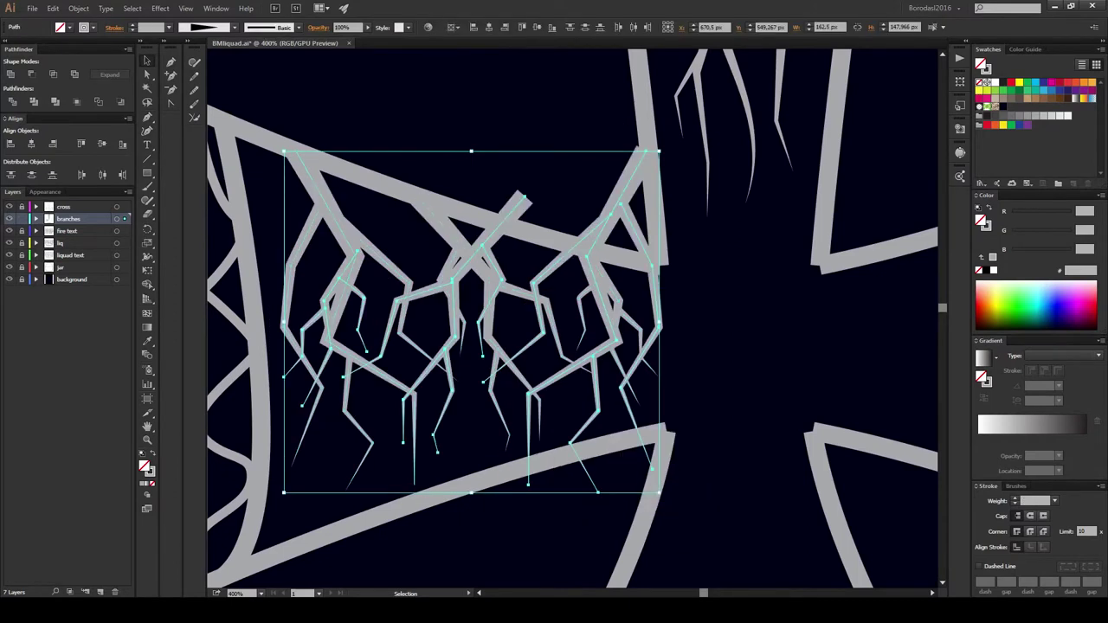
{"action": "mouse_move", "coordinate": [640, 554]}
{"action": "left_mouse_down"}
{"action": "mouse_move", "coordinate": [658, 571]}
{"action": "mouse_move", "coordinate": [768, 552]}
{"action": "mouse_move", "coordinate": [890, 483]}
{"action": "left_mouse_up"}
{"action": "key", "text": "ctrl+0"}
{"action": "key", "text": "ctrl+shift+a"}
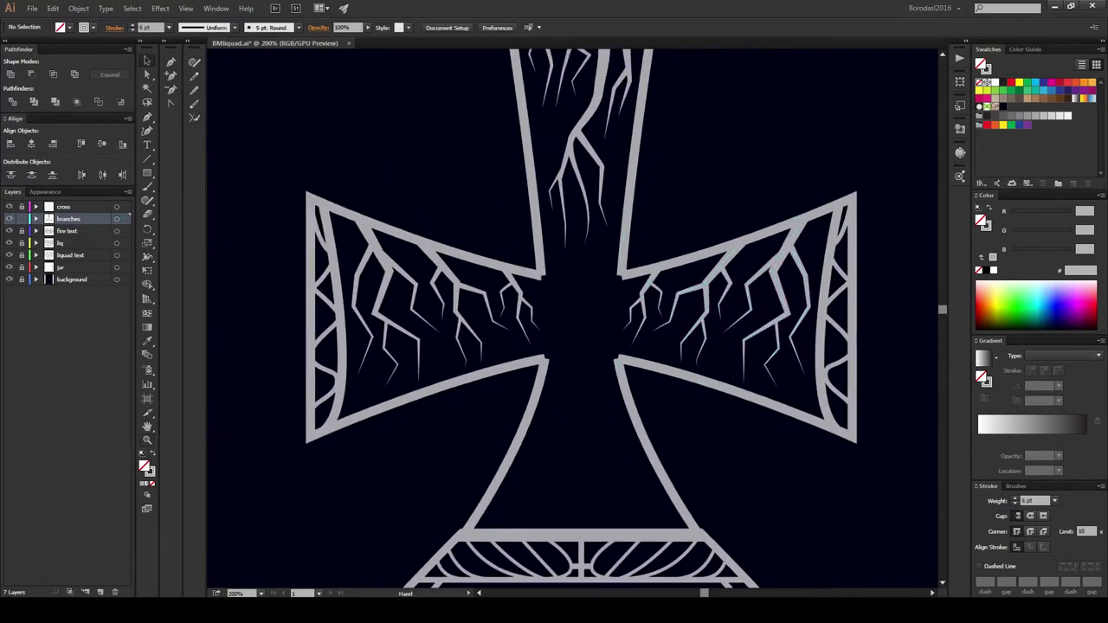
{"action": "scroll", "coordinate": [554, 311], "scroll_direction": "up", "scroll_amount": 5}
Step: Draw the wavy liquid surface shape across the base of the vessel neck
{"action": "key", "text": "ctrl+l"}
{"action": "key", "text": "p"}
{"action": "left_click", "coordinate": [421, 433]}
{"action": "left_click", "coordinate": [518, 430]}
{"action": "left_click_drag", "start_coordinate": [584, 431], "coordinate": [598, 448]}
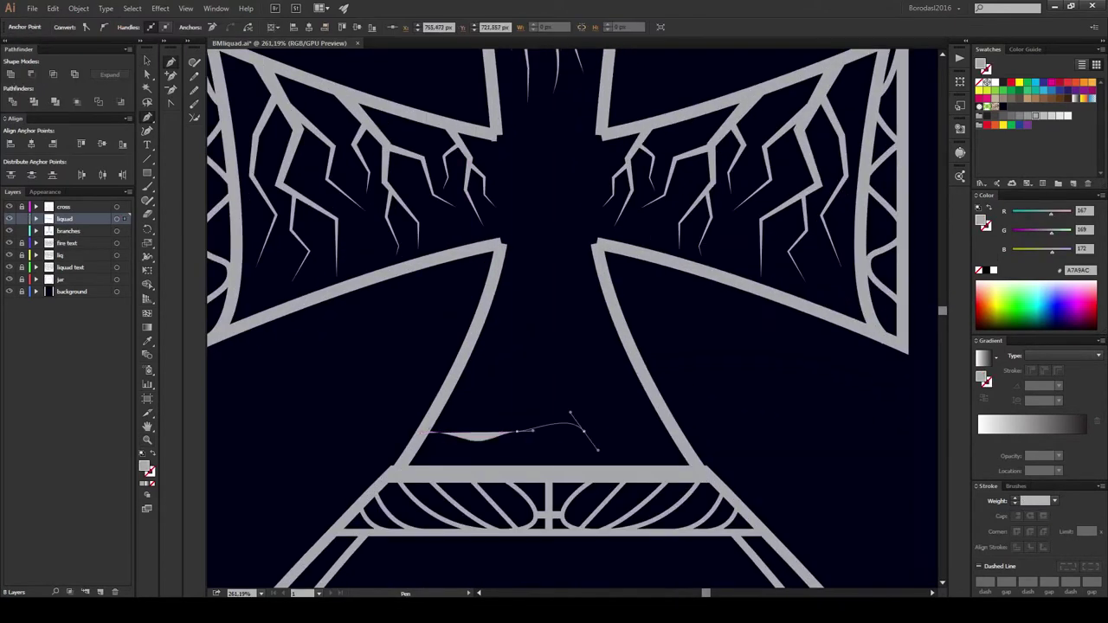
{"action": "left_click", "coordinate": [683, 437]}
{"action": "left_click", "coordinate": [690, 471]}
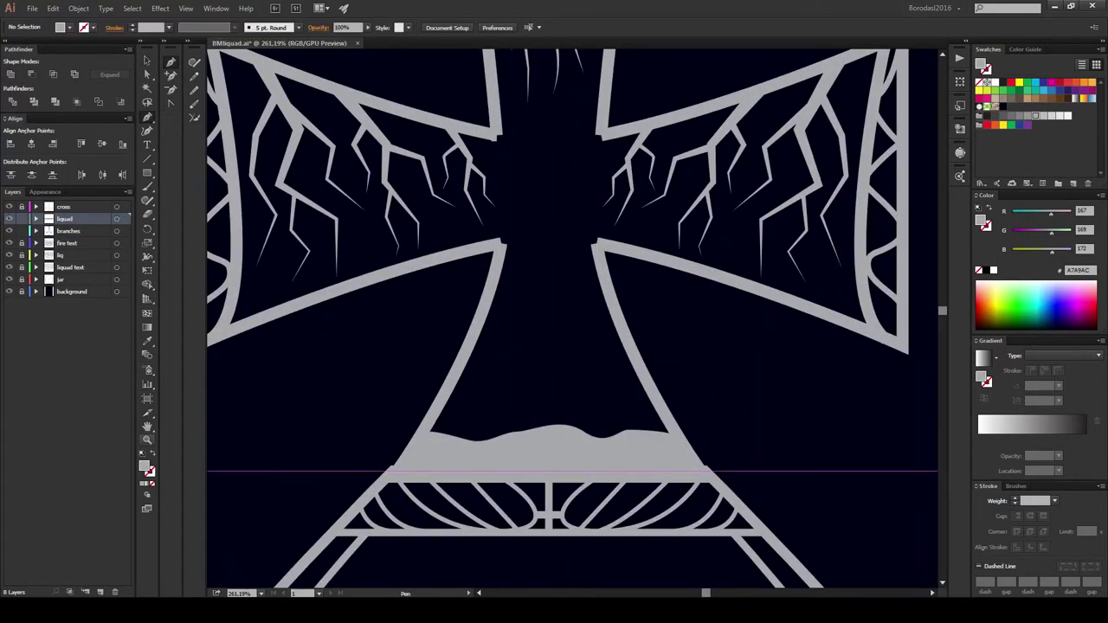
{"action": "key", "text": "ctrl+shift+a"}
Step: Curve the wave ends, close the shape, and compound it with the ovals to cut three holes
{"action": "scroll", "coordinate": [545, 471], "scroll_direction": "up", "scroll_amount": 3}
{"action": "left_click_drag", "start_coordinate": [568, 377], "coordinate": [607, 404]}
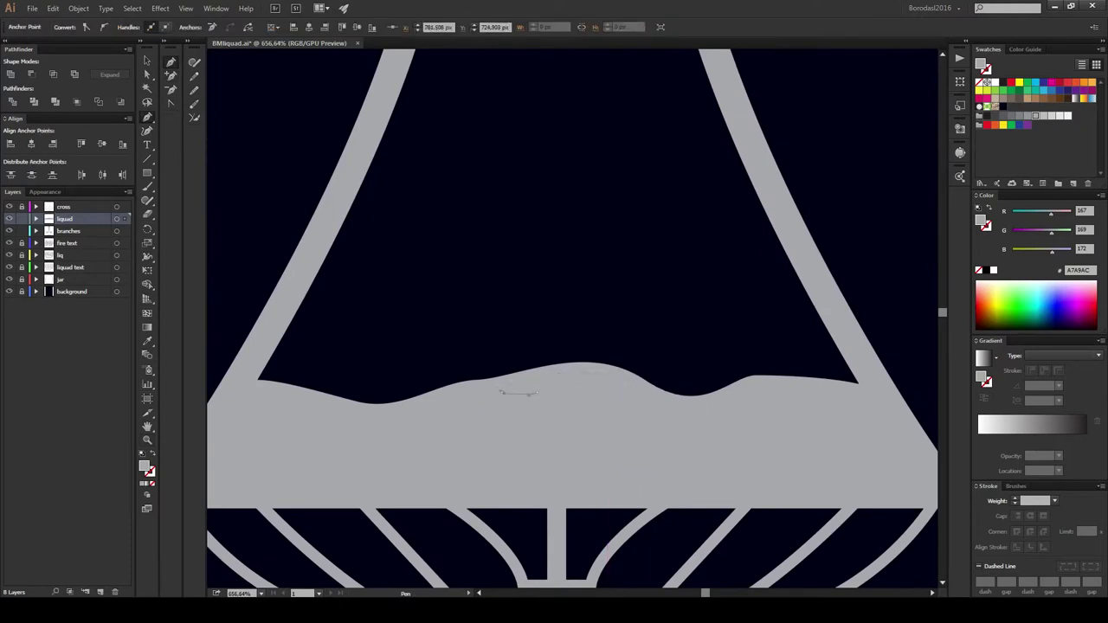
{"action": "left_click_drag", "start_coordinate": [857, 382], "coordinate": [858, 398]}
{"action": "left_click", "coordinate": [751, 382]}
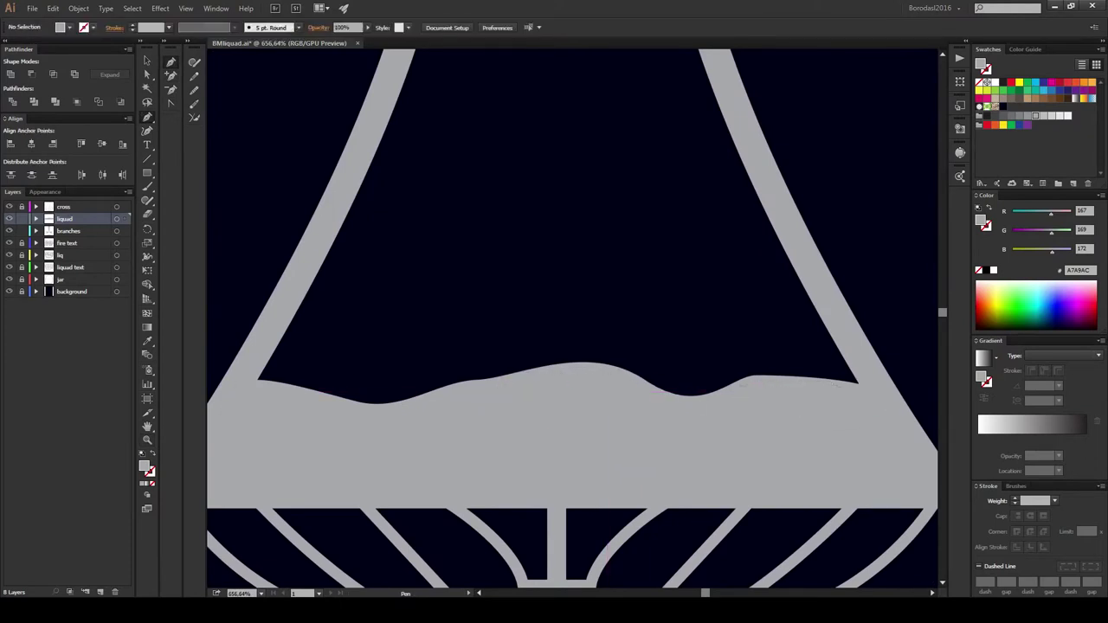
{"action": "key", "text": "v"}
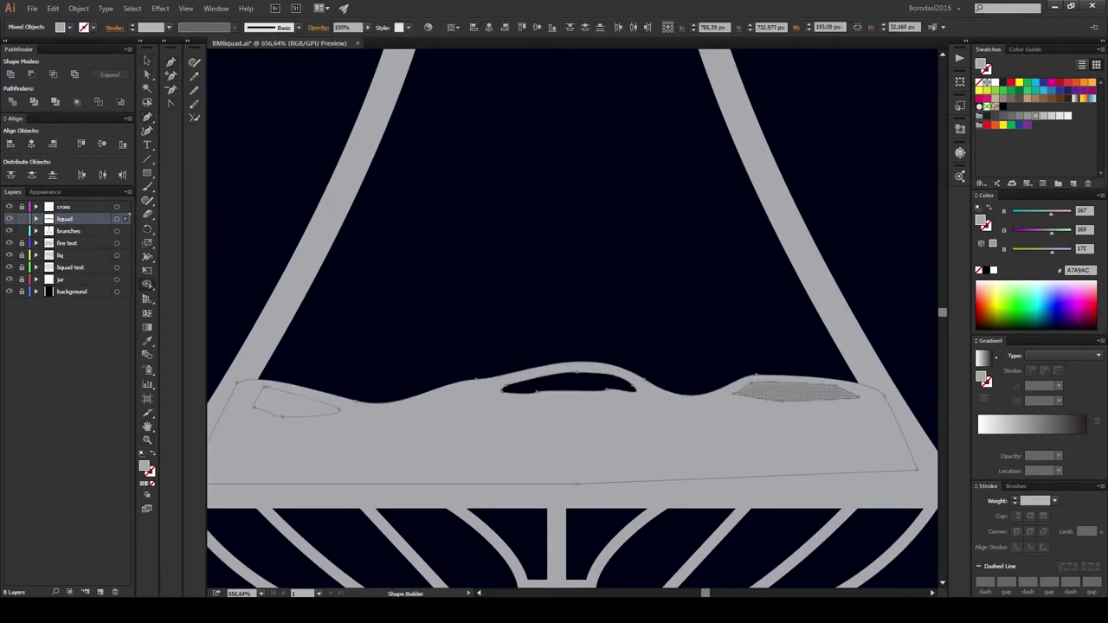
{"action": "key", "text": "ctrl+8"}
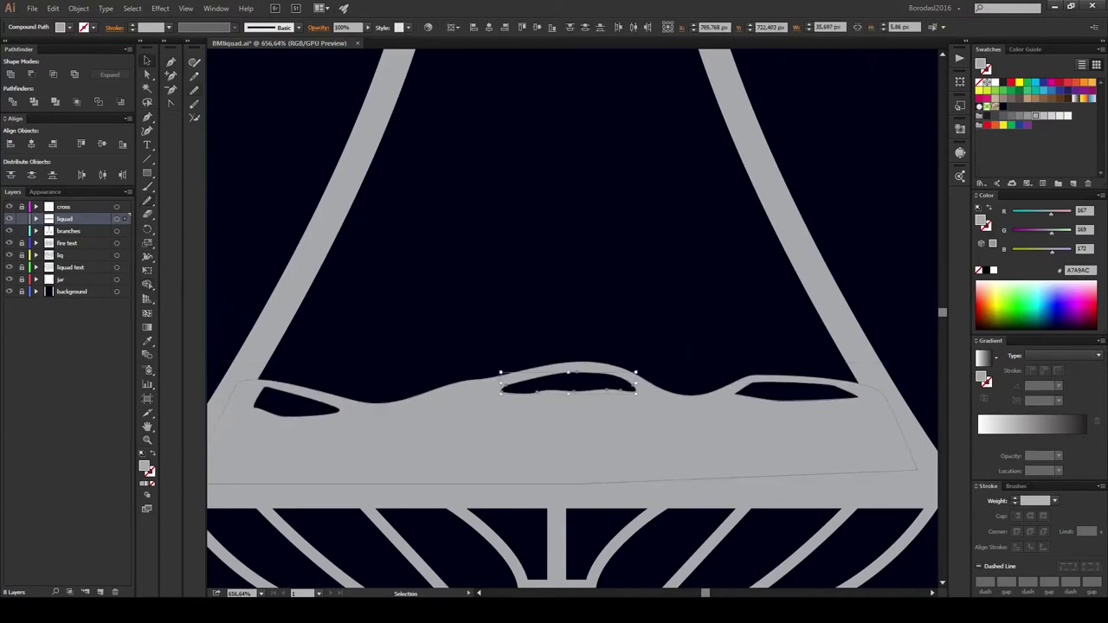
Step: Check the right oval hole, deselect, zoom out, and set the Pen fill to None
{"action": "left_click", "coordinate": [796, 398]}
{"action": "key", "text": "ctrl+shift+a"}
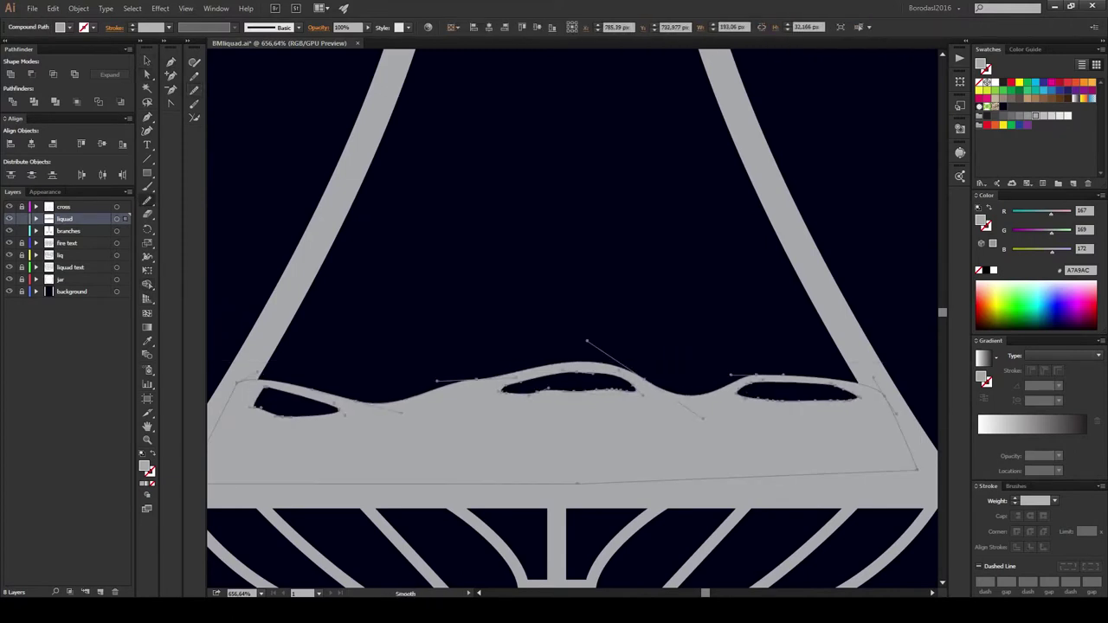
{"action": "key", "text": "ctrl+minus"}
{"action": "key", "text": "ctrl+minus"}
{"action": "key", "text": "p"}
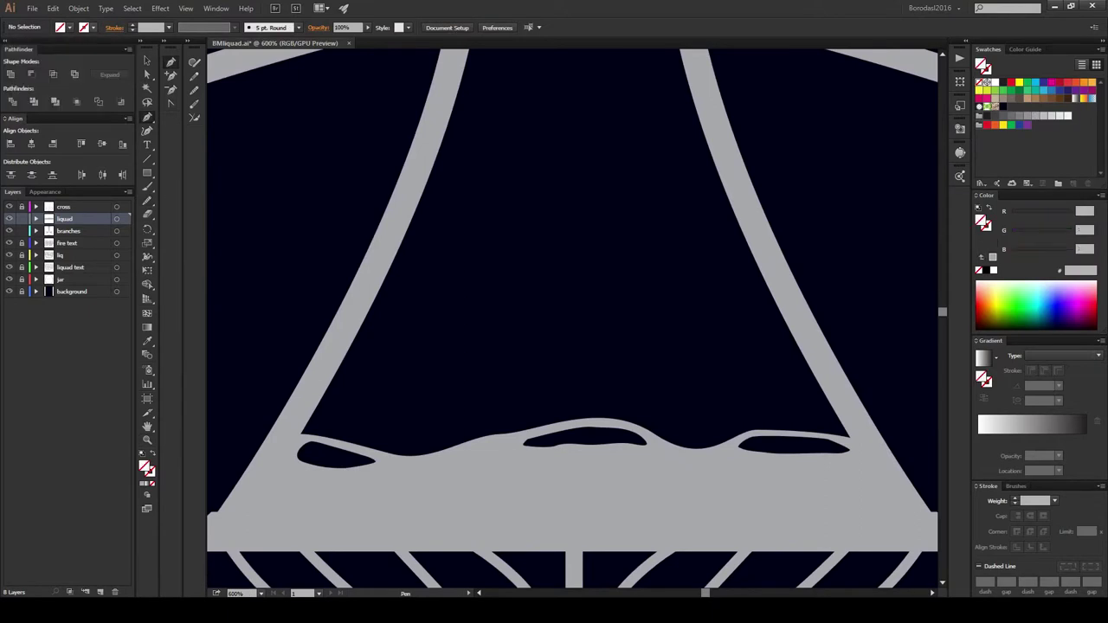
{"action": "key", "text": "slash"}
Step: Draw a thin 2 pt curved liquid stroke down to the liquid surface
{"action": "left_click_drag", "start_coordinate": [457, 444], "coordinate": [456, 457]}
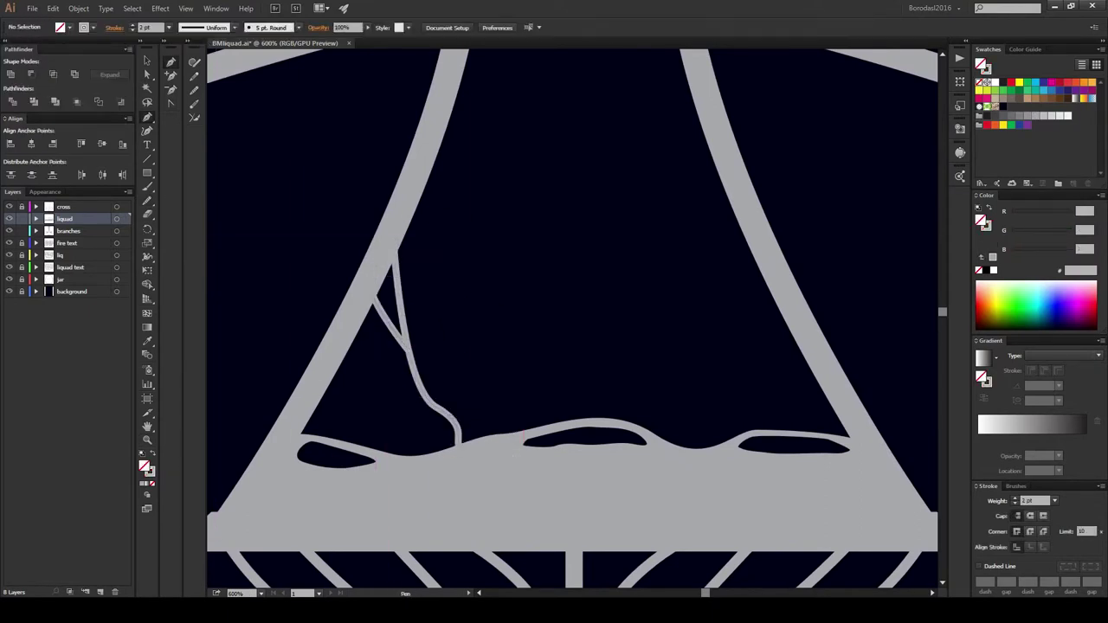
{"action": "mouse_move", "coordinate": [381, 258]}
{"action": "left_mouse_down"}
{"action": "mouse_move", "coordinate": [402, 372]}
{"action": "mouse_move", "coordinate": [395, 344]}
{"action": "left_mouse_up"}
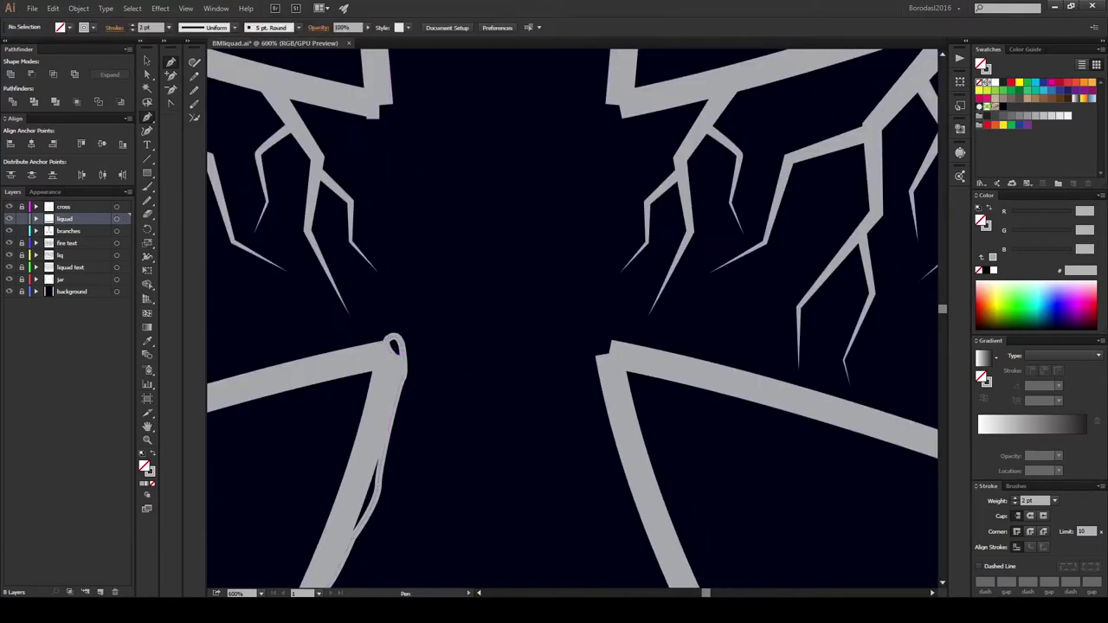
{"action": "scroll", "coordinate": [398, 363], "scroll_direction": "down", "scroll_amount": 5}
{"action": "scroll", "coordinate": [398, 363], "scroll_direction": "down", "scroll_amount": 5}
{"action": "mouse_move", "coordinate": [481, 319]}
{"action": "left_mouse_down"}
{"action": "mouse_move", "coordinate": [440, 404]}
{"action": "mouse_move", "coordinate": [514, 435]}
{"action": "left_mouse_up"}
{"action": "scroll", "coordinate": [514, 436], "scroll_direction": "up", "scroll_amount": 3}
Step: Draw another curved liquid stroke inside the neck down to the surface
{"action": "left_click", "coordinate": [382, 356]}
{"action": "left_click_drag", "start_coordinate": [377, 472], "coordinate": [377, 474]}
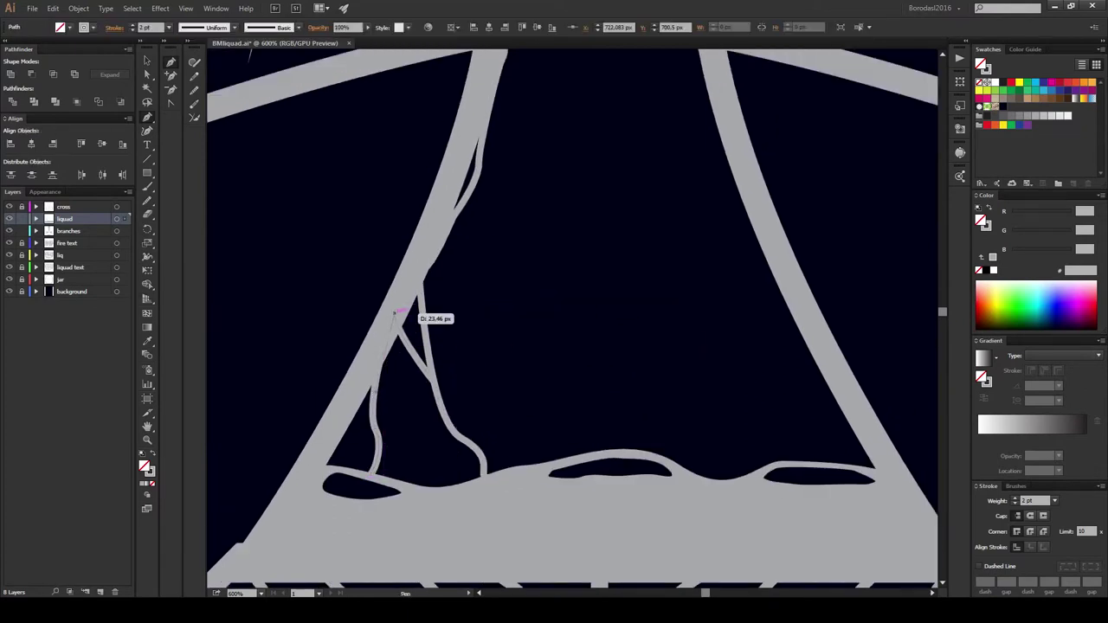
{"action": "scroll", "coordinate": [618, 450], "scroll_direction": "right", "scroll_amount": 5}
{"action": "left_click_drag", "start_coordinate": [593, 290], "coordinate": [595, 296]}
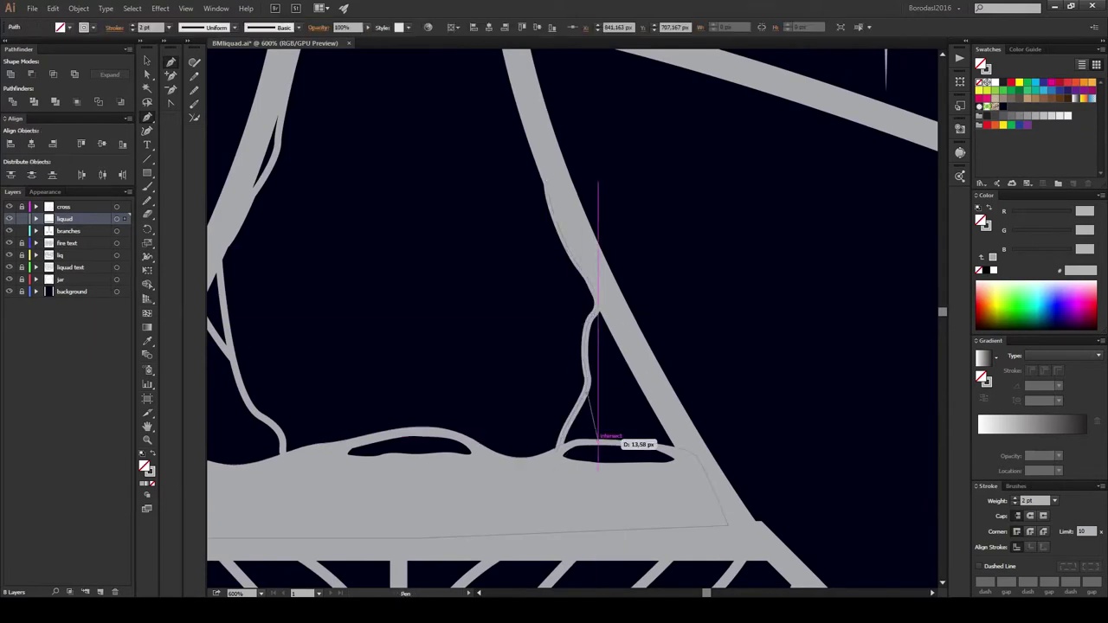
{"action": "left_click_drag", "start_coordinate": [557, 463], "coordinate": [605, 550]}
{"action": "left_click_drag", "start_coordinate": [545, 115], "coordinate": [571, 206]}
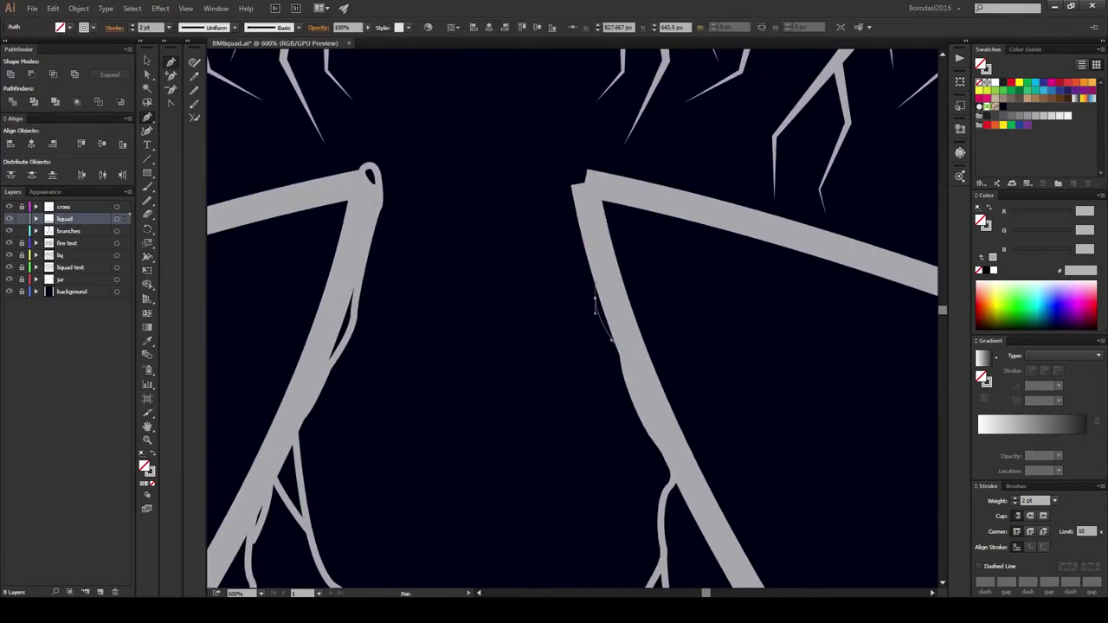
Step: Draw a long thin stroke along the right neck wall and up the trunk
{"action": "left_click", "coordinate": [571, 206]}
{"action": "scroll", "coordinate": [572, 320], "scroll_direction": "up", "scroll_amount": 5}
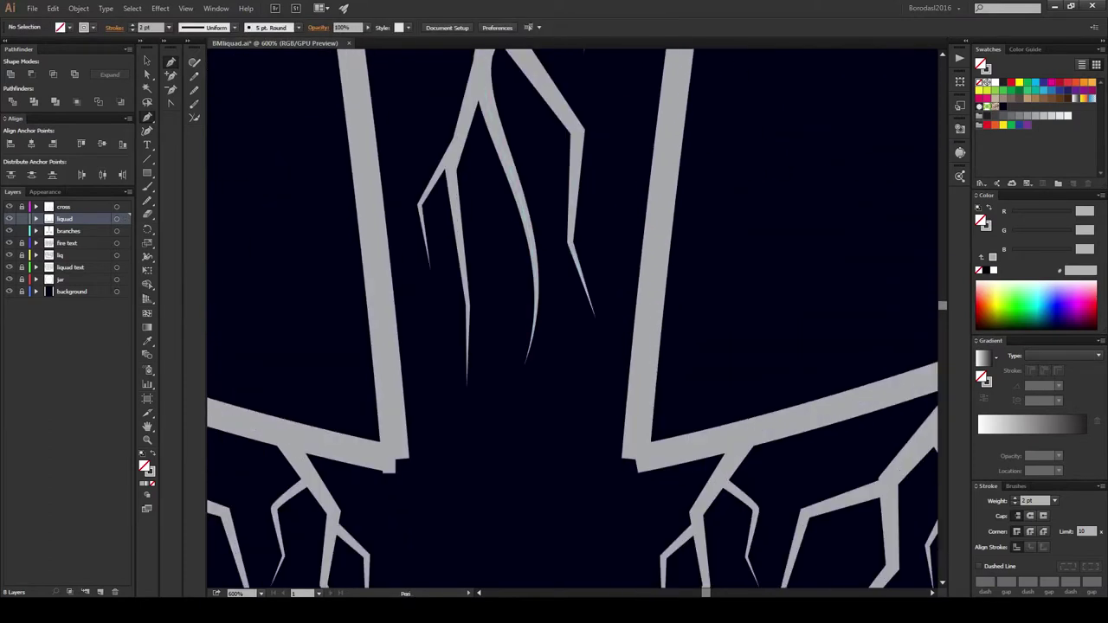
{"action": "scroll", "coordinate": [559, 420], "scroll_direction": "down", "scroll_amount": 2}
{"action": "left_click_drag", "start_coordinate": [571, 386], "coordinate": [597, 418]}
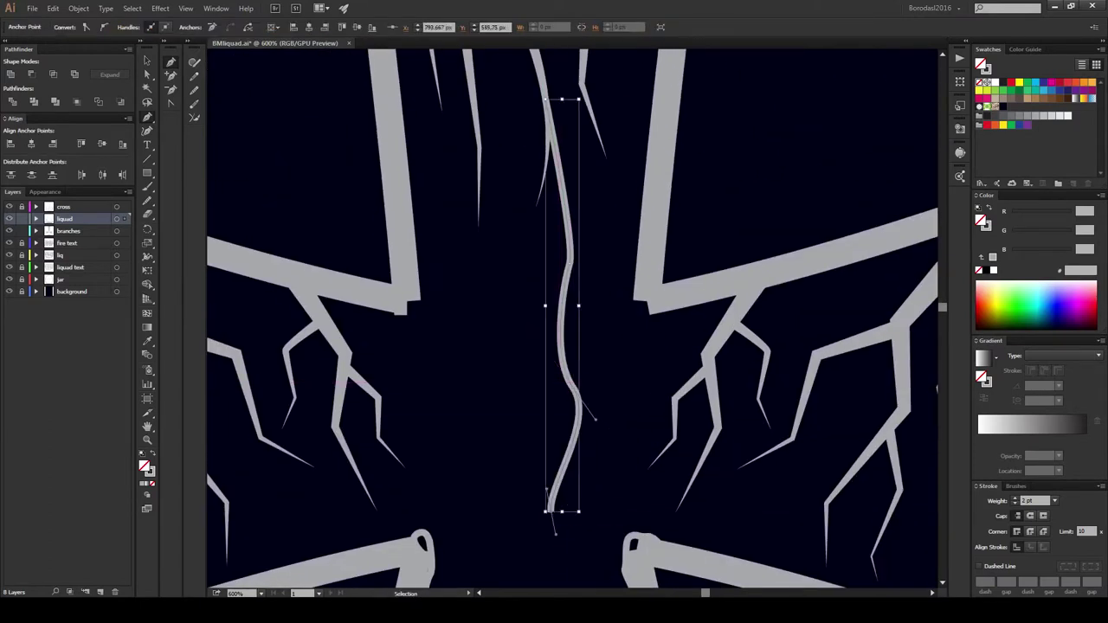
{"action": "left_click_drag", "start_coordinate": [502, 64], "coordinate": [606, 228]}
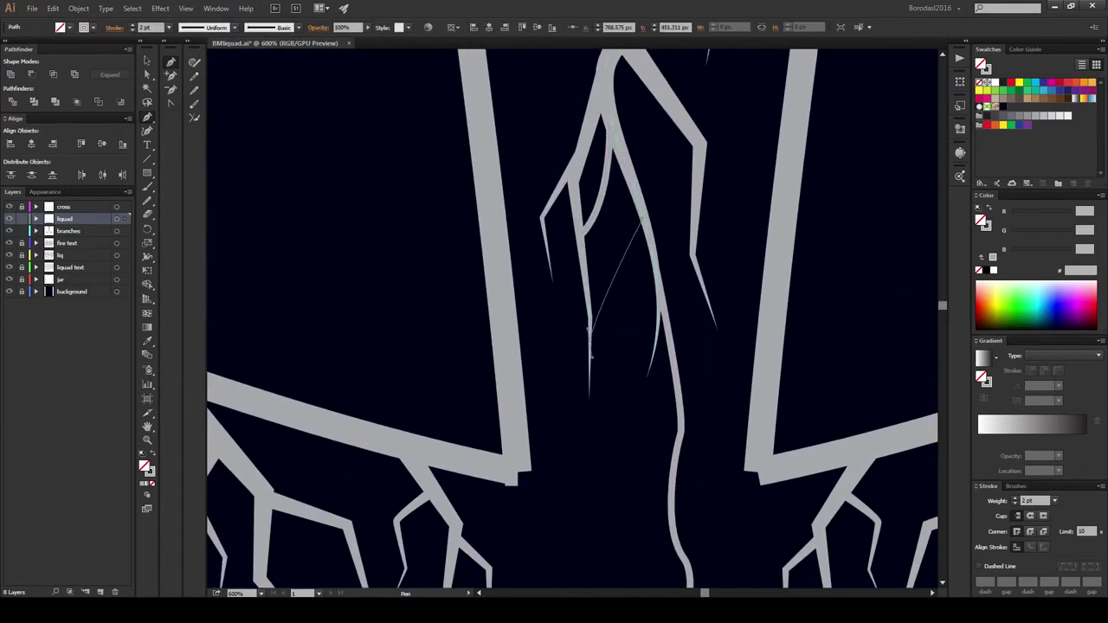
{"action": "left_click_drag", "start_coordinate": [588, 329], "coordinate": [558, 401]}
{"action": "left_click_drag", "start_coordinate": [623, 277], "coordinate": [684, 494]}
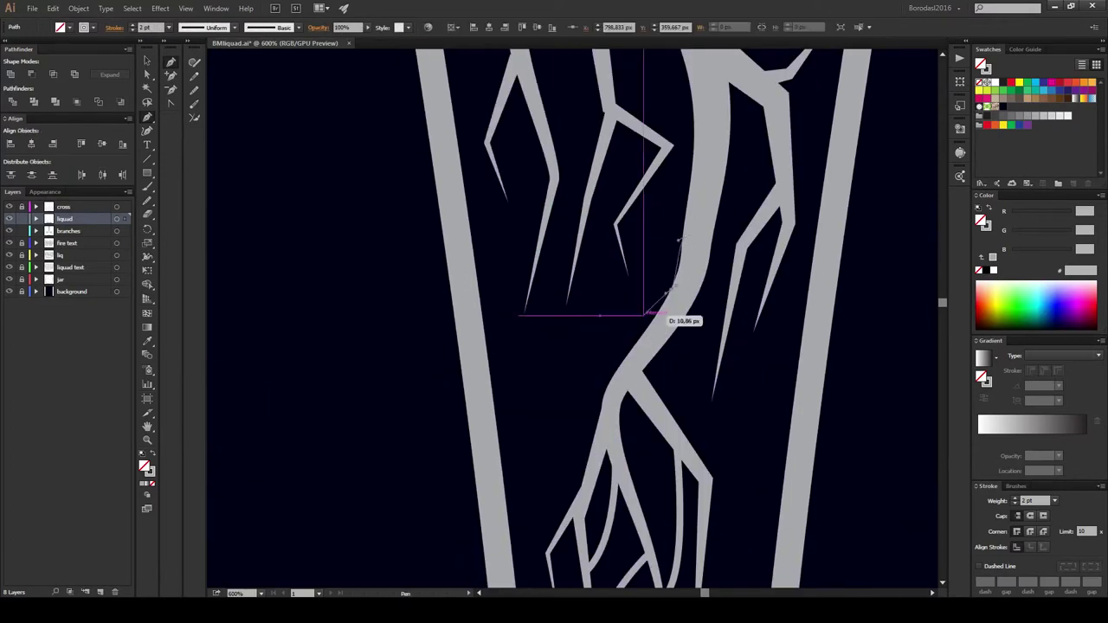
{"action": "left_click", "coordinate": [579, 504]}
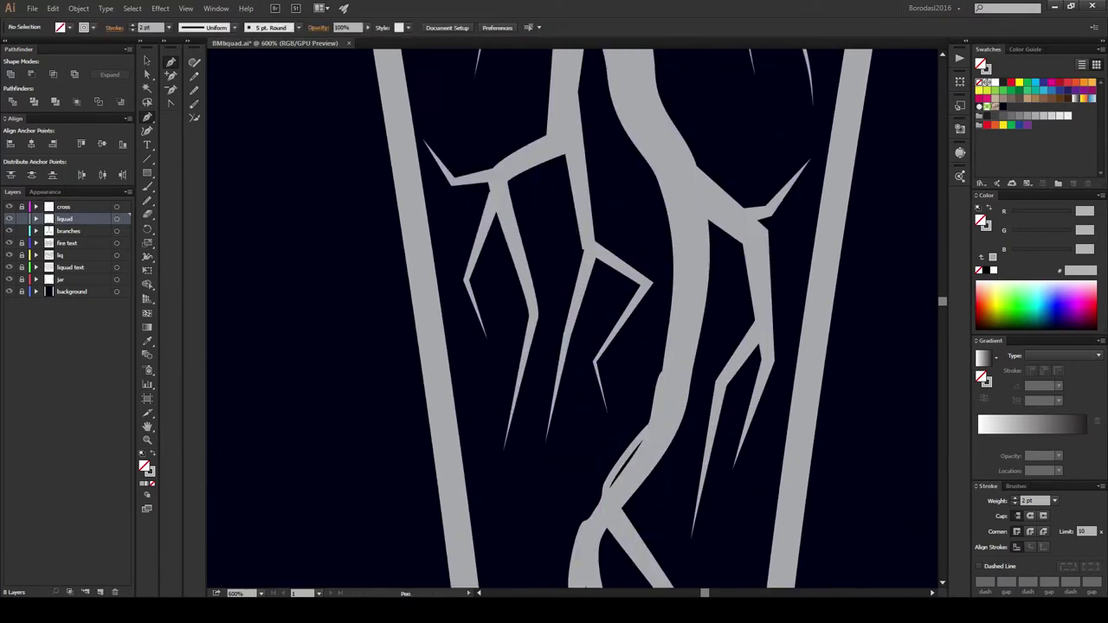
{"action": "left_click_drag", "start_coordinate": [643, 345], "coordinate": [673, 461]}
{"action": "left_click_drag", "start_coordinate": [625, 394], "coordinate": [625, 551]}
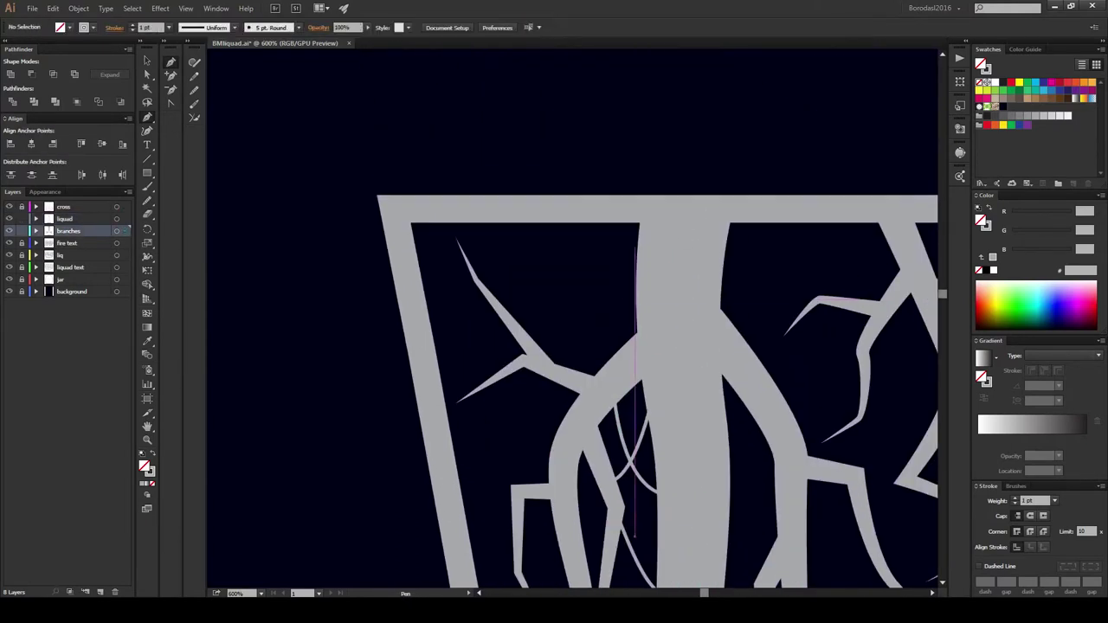
{"action": "key", "text": "Escape"}
Step: Start another curved trunk stroke and scroll through the stem to review it
{"action": "scroll", "coordinate": [572, 346], "scroll_direction": "down", "scroll_amount": 3}
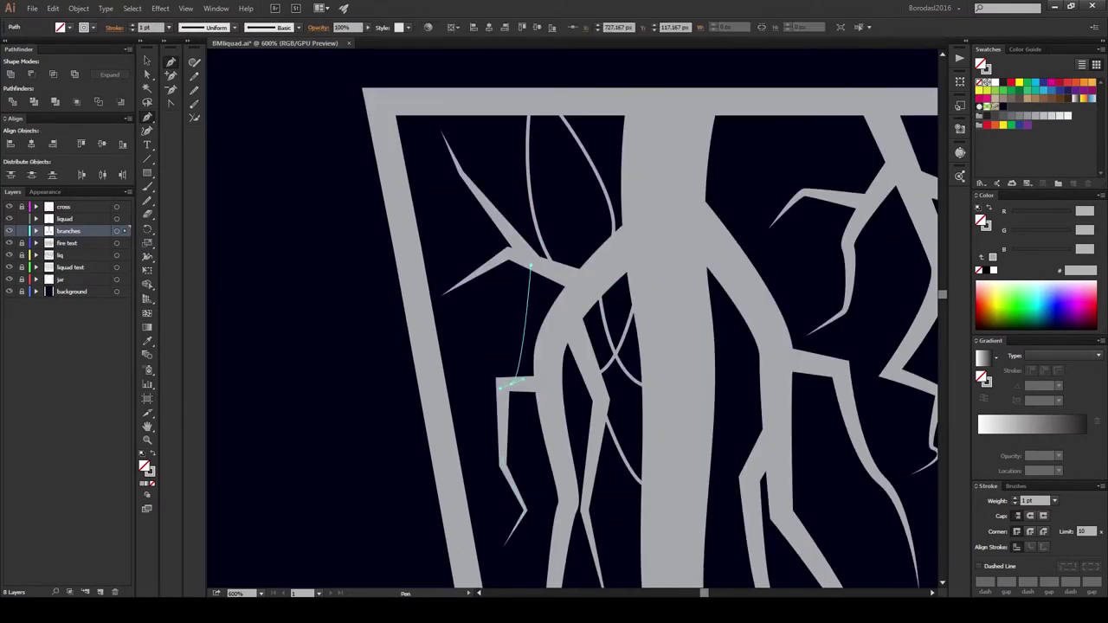
{"action": "scroll", "coordinate": [571, 346], "scroll_direction": "right", "scroll_amount": 5}
{"action": "left_click_drag", "start_coordinate": [472, 362], "coordinate": [467, 401]}
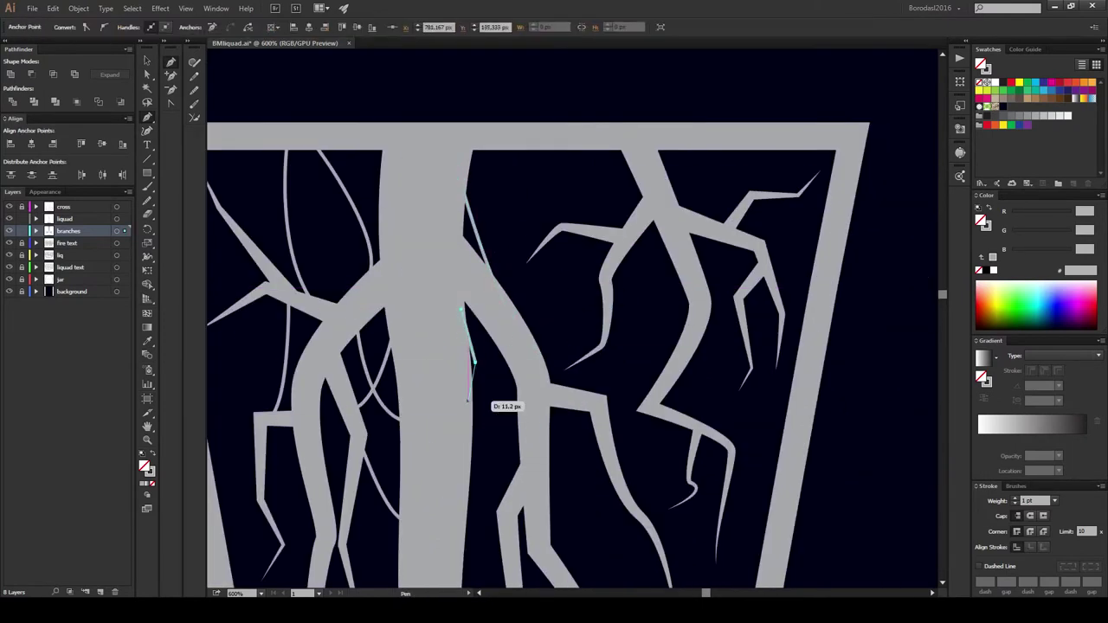
{"action": "scroll", "coordinate": [513, 490], "scroll_direction": "down", "scroll_amount": 3}
{"action": "scroll", "coordinate": [511, 367], "scroll_direction": "down", "scroll_amount": 2}
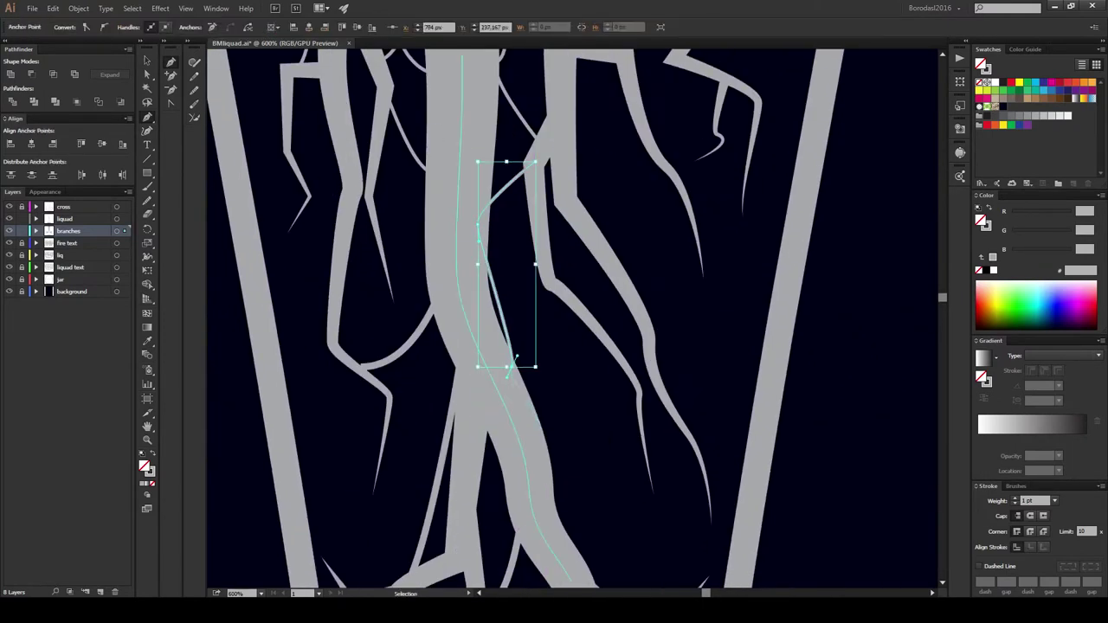
{"action": "scroll", "coordinate": [513, 364], "scroll_direction": "down", "scroll_amount": 5}
{"action": "scroll", "coordinate": [626, 450], "scroll_direction": "down", "scroll_amount": 2}
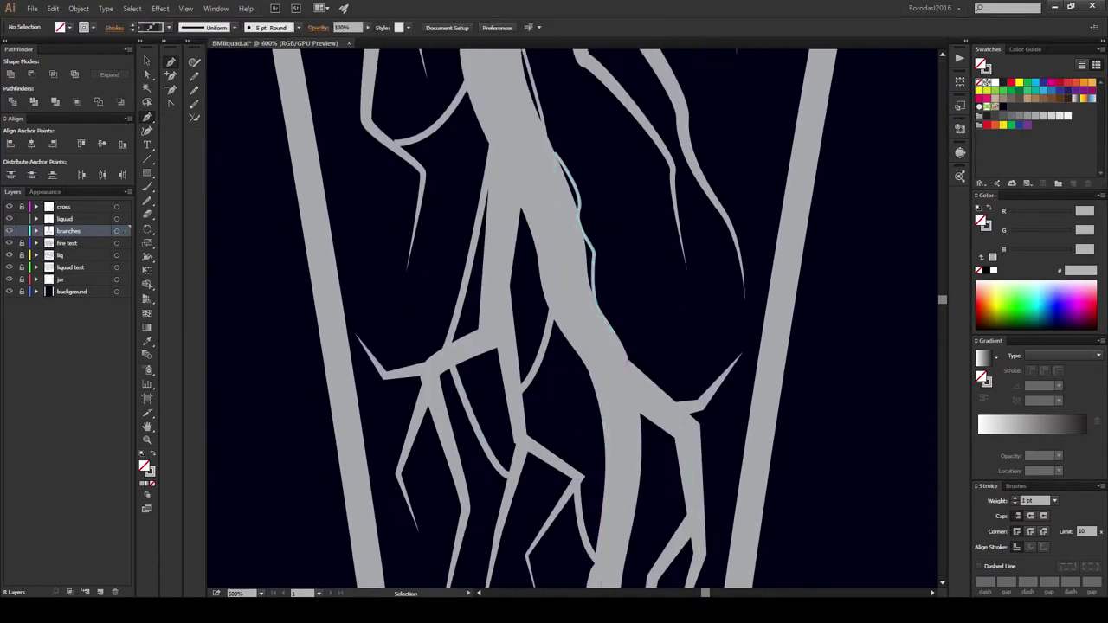
{"action": "scroll", "coordinate": [565, 459], "scroll_direction": "up", "scroll_amount": 5}
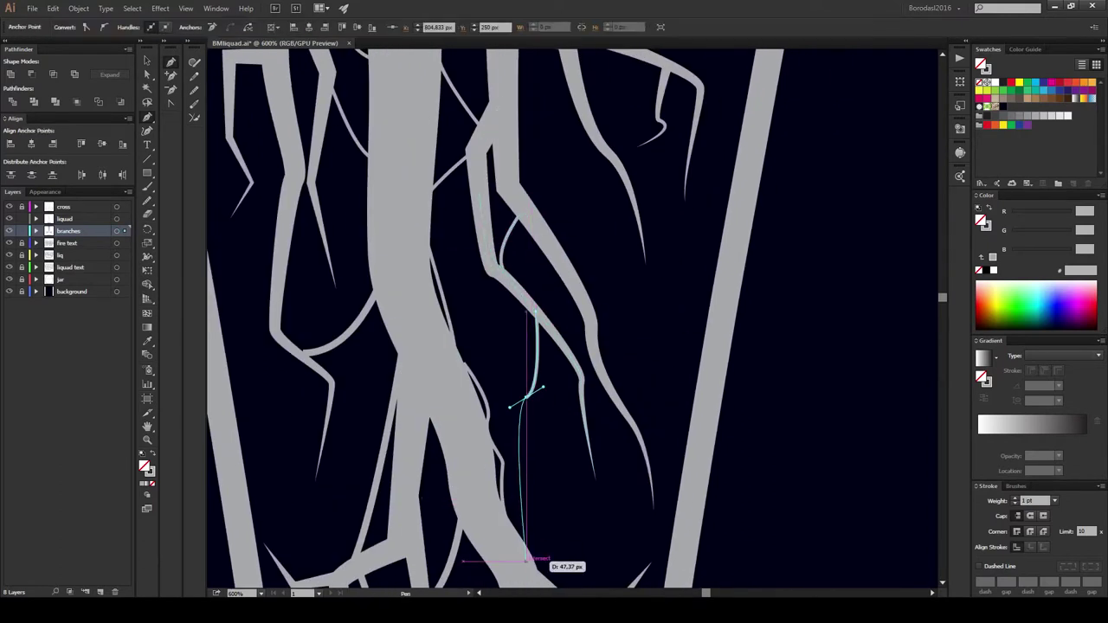
{"action": "scroll", "coordinate": [519, 433], "scroll_direction": "left", "scroll_amount": 1}
{"action": "scroll", "coordinate": [572, 320], "scroll_direction": "up", "scroll_amount": 5}
{"action": "scroll", "coordinate": [571, 320], "scroll_direction": "up", "scroll_amount": 2}
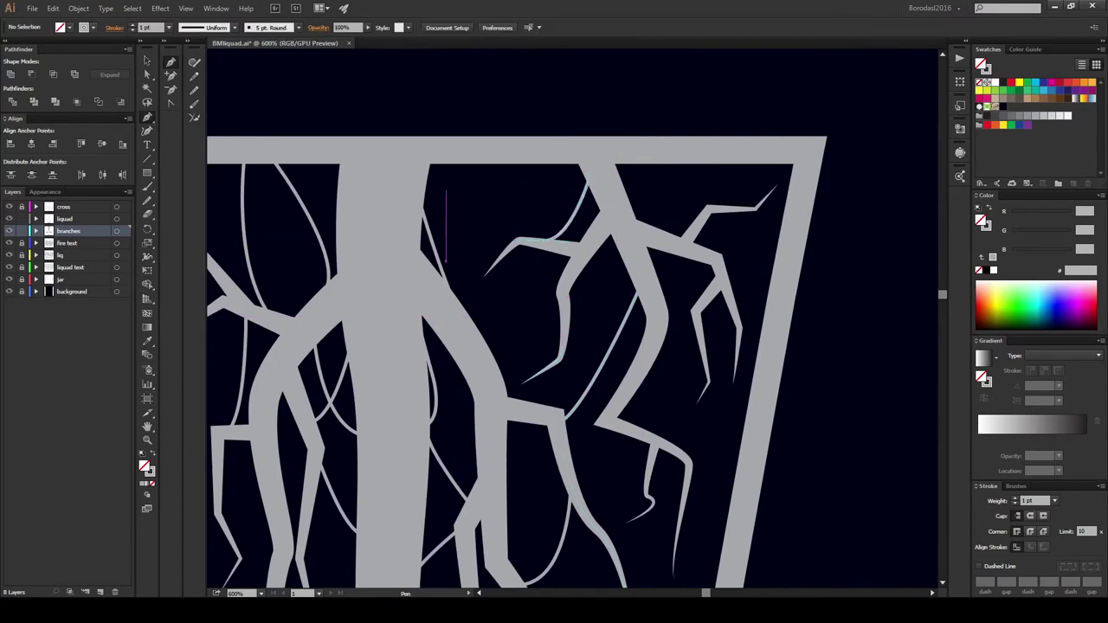
{"action": "scroll", "coordinate": [571, 320], "scroll_direction": "down", "scroll_amount": 3}
{"action": "scroll", "coordinate": [571, 320], "scroll_direction": "down", "scroll_amount": 2}
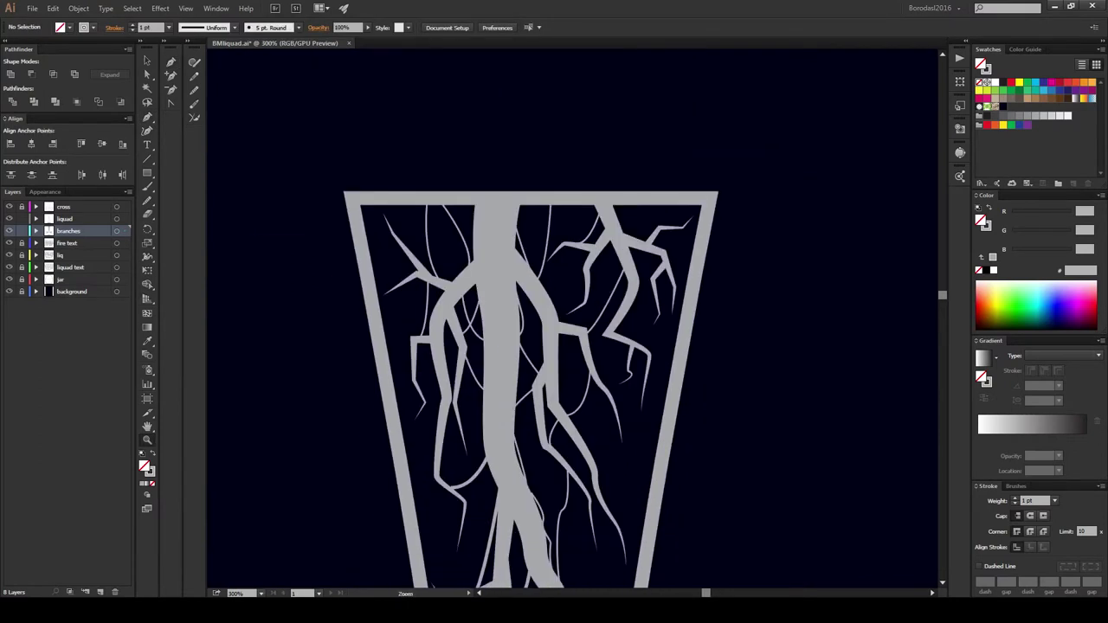
Step: Select the liquid layer's path, zoom out to check the cross, then zoom into the upper stem
{"action": "key", "text": "v"}
{"action": "left_click", "coordinate": [116, 218]}
{"action": "scroll", "coordinate": [519, 320], "scroll_direction": "up", "scroll_amount": 2}
{"action": "key", "text": "ctrl+shift+a"}
{"action": "scroll", "coordinate": [571, 320], "scroll_direction": "down", "scroll_amount": 3}
{"action": "scroll", "coordinate": [571, 320], "scroll_direction": "up", "scroll_amount": 1}
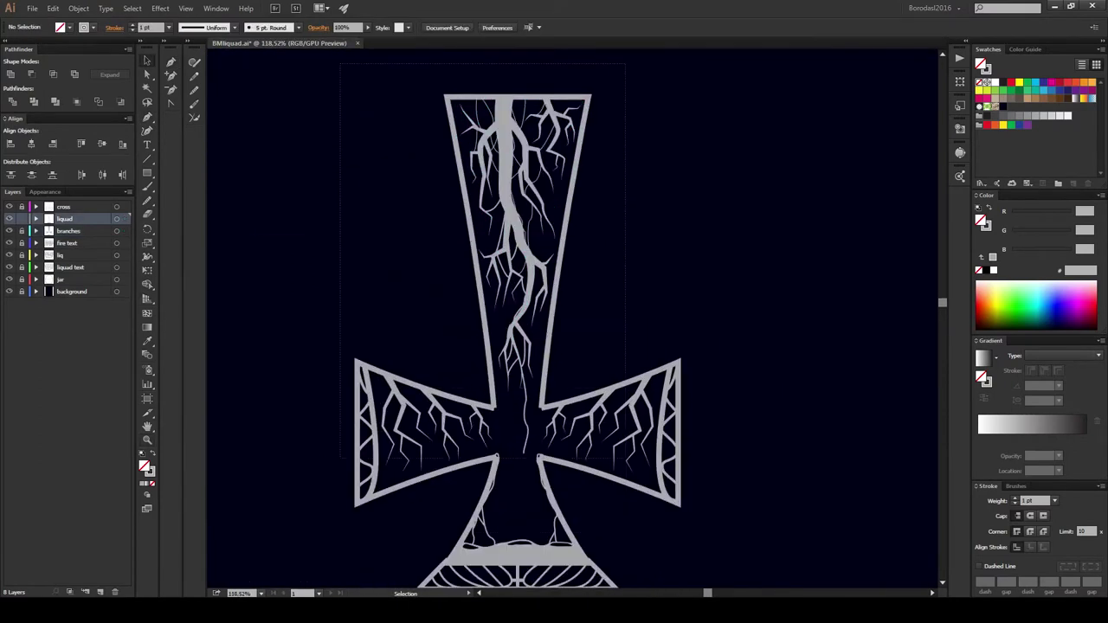
{"action": "key", "text": "ctrl+shift+a"}
{"action": "key", "text": "z"}
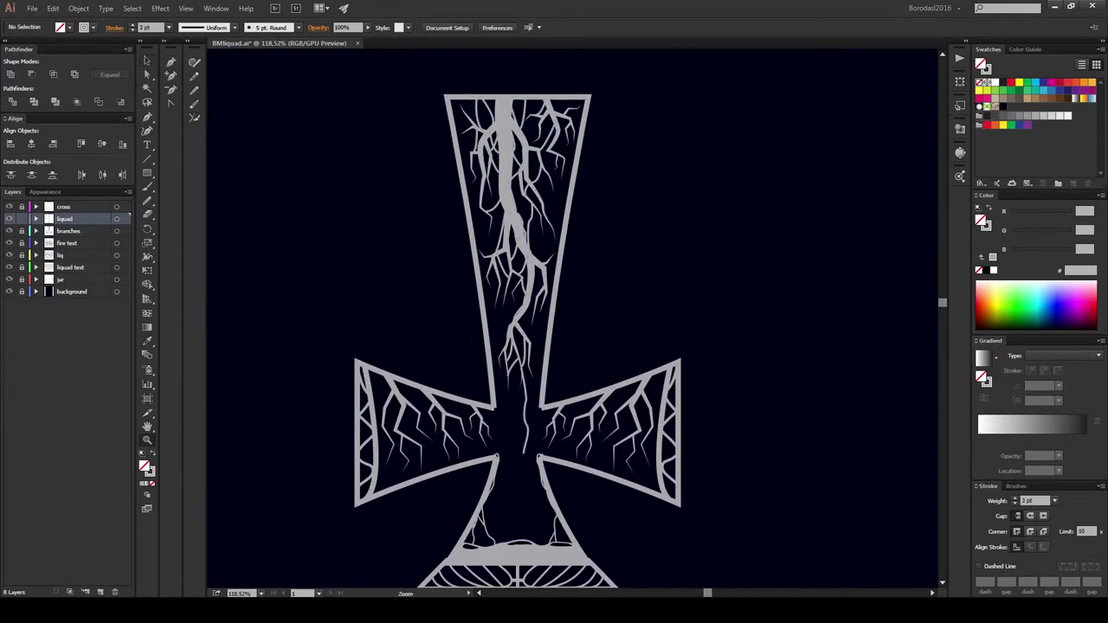
{"action": "scroll", "coordinate": [519, 199], "scroll_direction": "up", "scroll_amount": 5}
Step: Select thin branch paths and bring the top of the upper arm into view
{"action": "scroll", "coordinate": [571, 320], "scroll_direction": "down", "scroll_amount": 3}
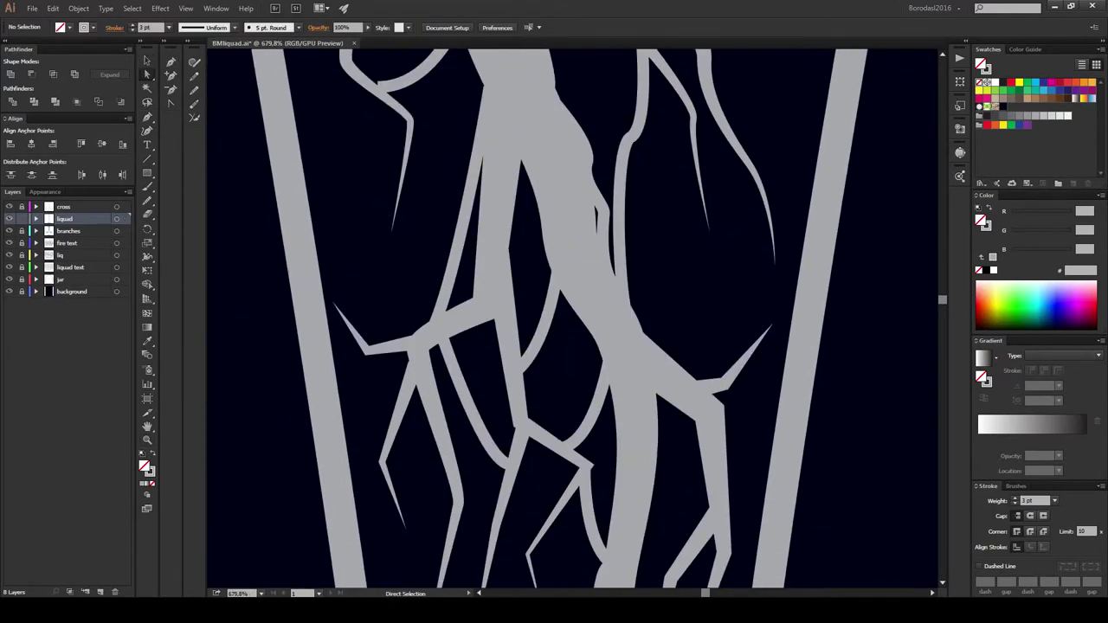
{"action": "key", "text": "v"}
{"action": "left_click", "coordinate": [533, 364]}
{"action": "scroll", "coordinate": [571, 320], "scroll_direction": "up", "scroll_amount": 4}
{"action": "left_click", "coordinate": [450, 327]}
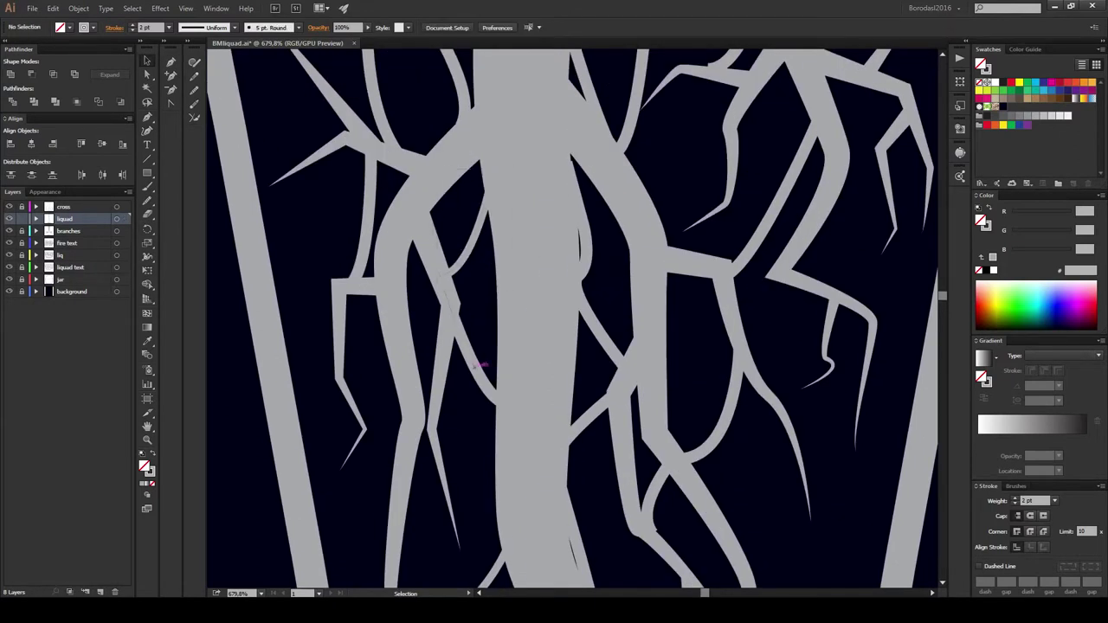
{"action": "left_click_drag", "start_coordinate": [450, 327], "coordinate": [467, 259]}
Step: Drag the upper-left spike's anchors to angle it into a pointed twig
{"action": "left_click", "coordinate": [303, 325]}
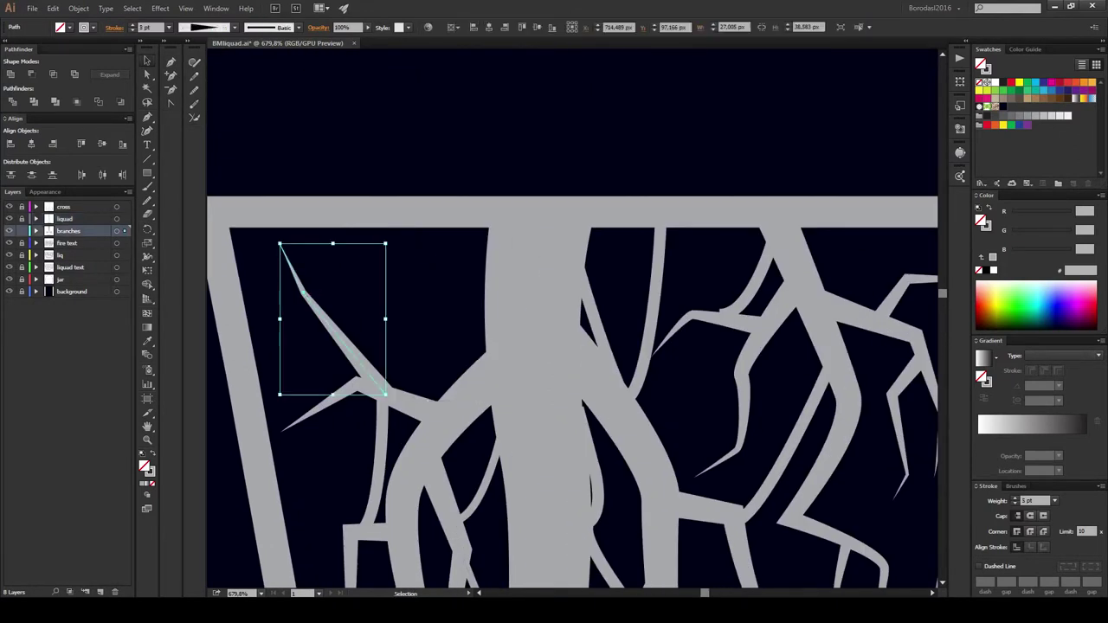
{"action": "key", "text": "a"}
{"action": "left_click_drag", "start_coordinate": [280, 244], "coordinate": [324, 268]}
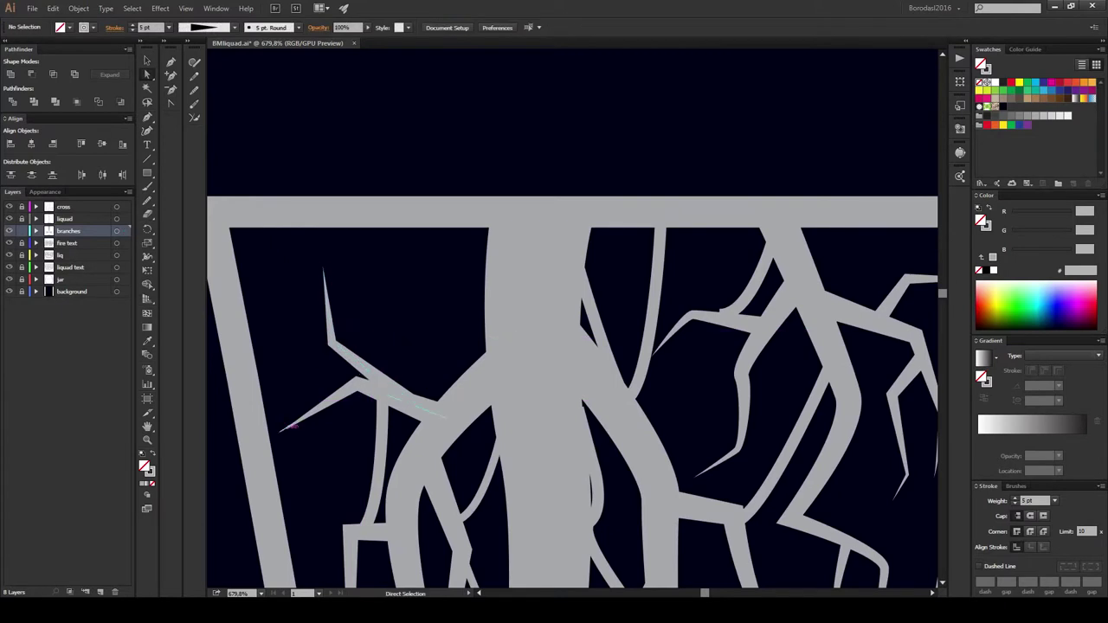
{"action": "left_click_drag", "start_coordinate": [281, 430], "coordinate": [281, 405]}
{"action": "left_click_drag", "start_coordinate": [331, 343], "coordinate": [405, 345]}
{"action": "key", "text": "ctrl+shift+a"}
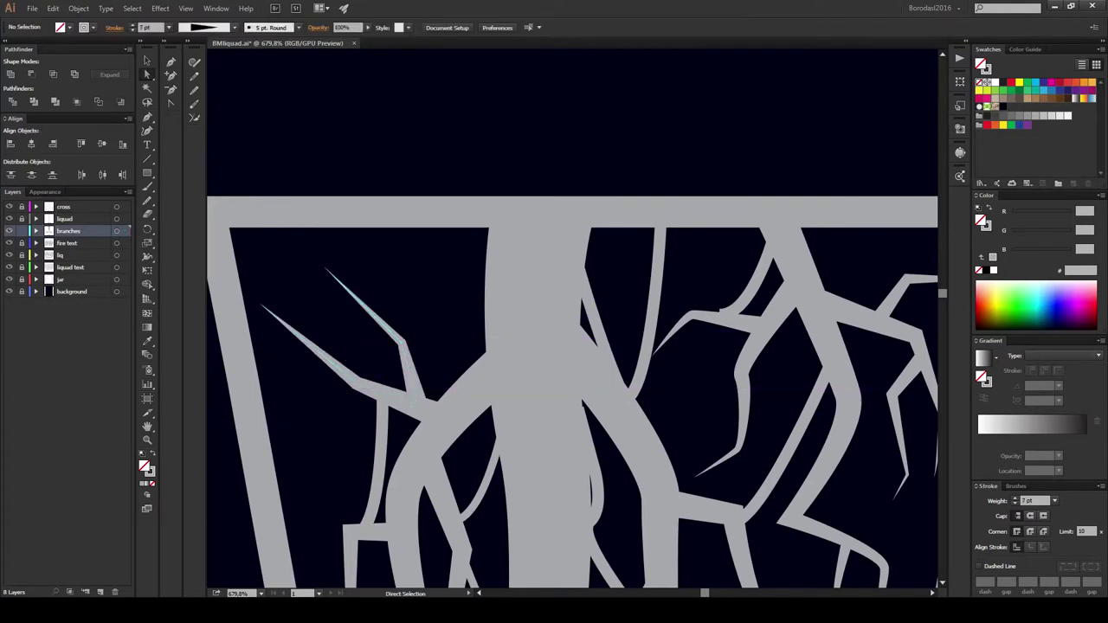
{"action": "scroll", "coordinate": [571, 346], "scroll_direction": "down", "scroll_amount": 2}
{"action": "scroll", "coordinate": [571, 346], "scroll_direction": "right", "scroll_amount": 2}
{"action": "key", "text": "v"}
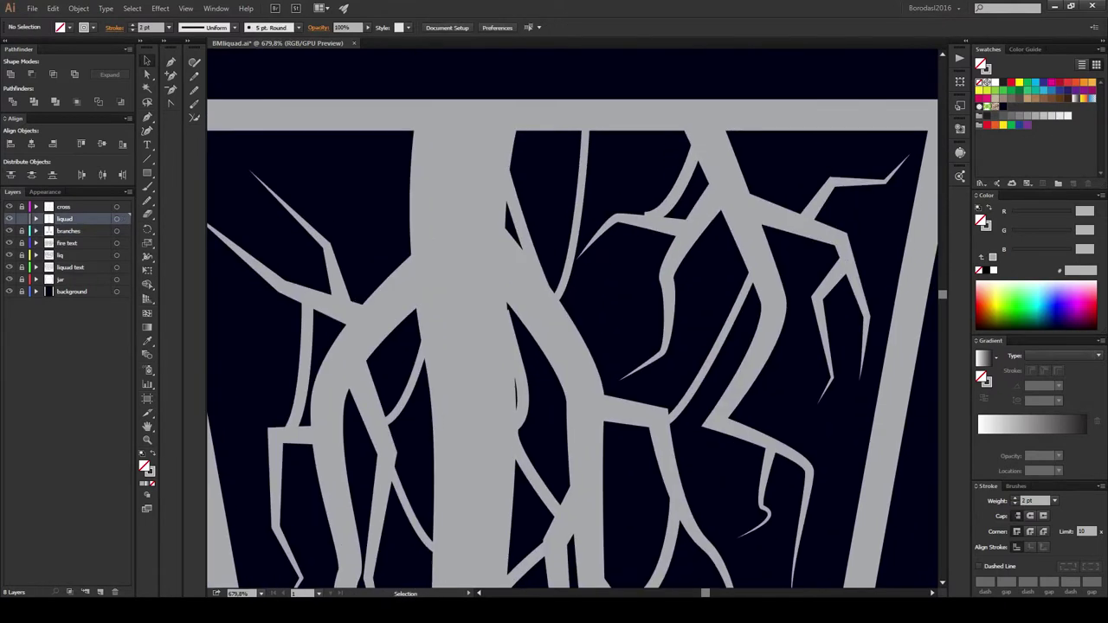
{"action": "key", "text": "p"}
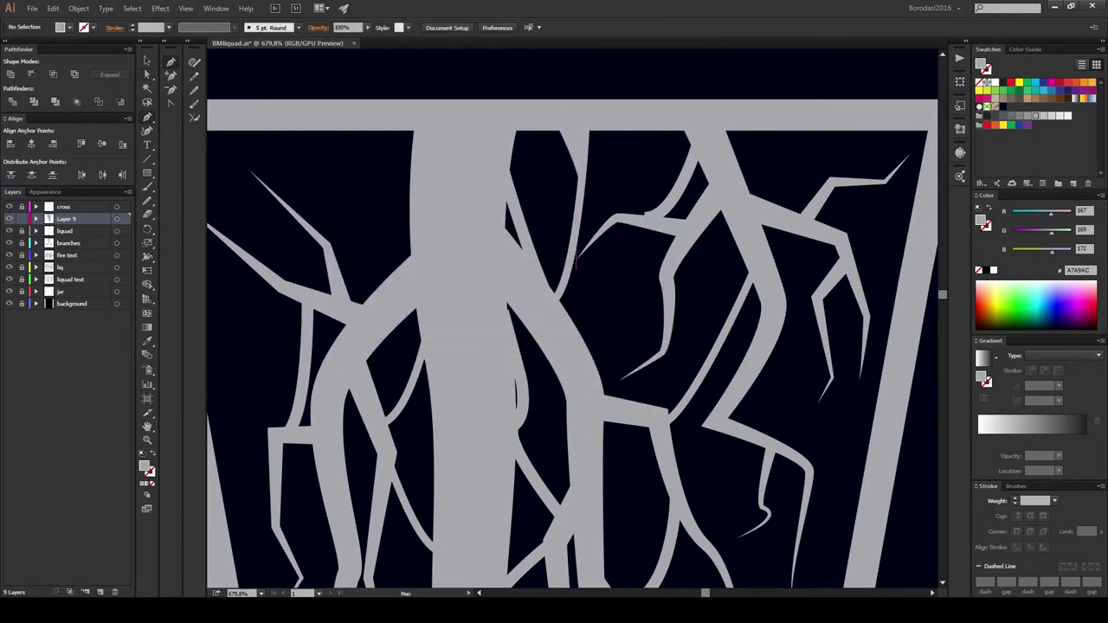
Step: On new Layer 9, draw a curved grey fill shape at a branch join
{"action": "left_click", "coordinate": [569, 260]}
{"action": "left_click", "coordinate": [547, 322]}
{"action": "scroll", "coordinate": [584, 341], "scroll_direction": "right", "scroll_amount": 3}
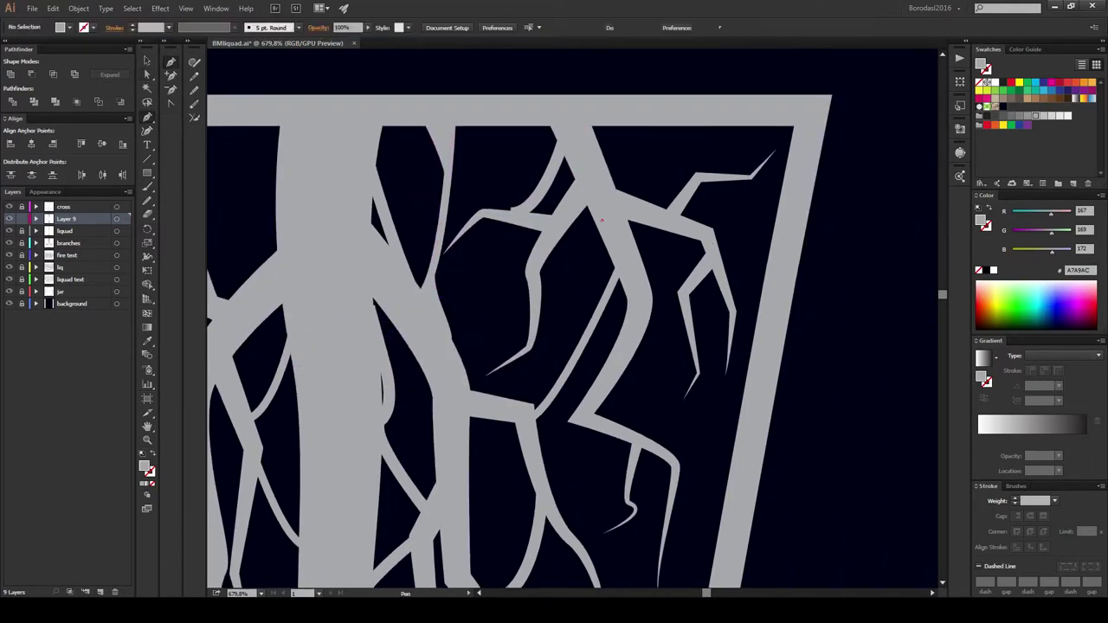
{"action": "scroll", "coordinate": [589, 337], "scroll_direction": "down", "scroll_amount": 3}
{"action": "left_click_drag", "start_coordinate": [568, 301], "coordinate": [588, 343]}
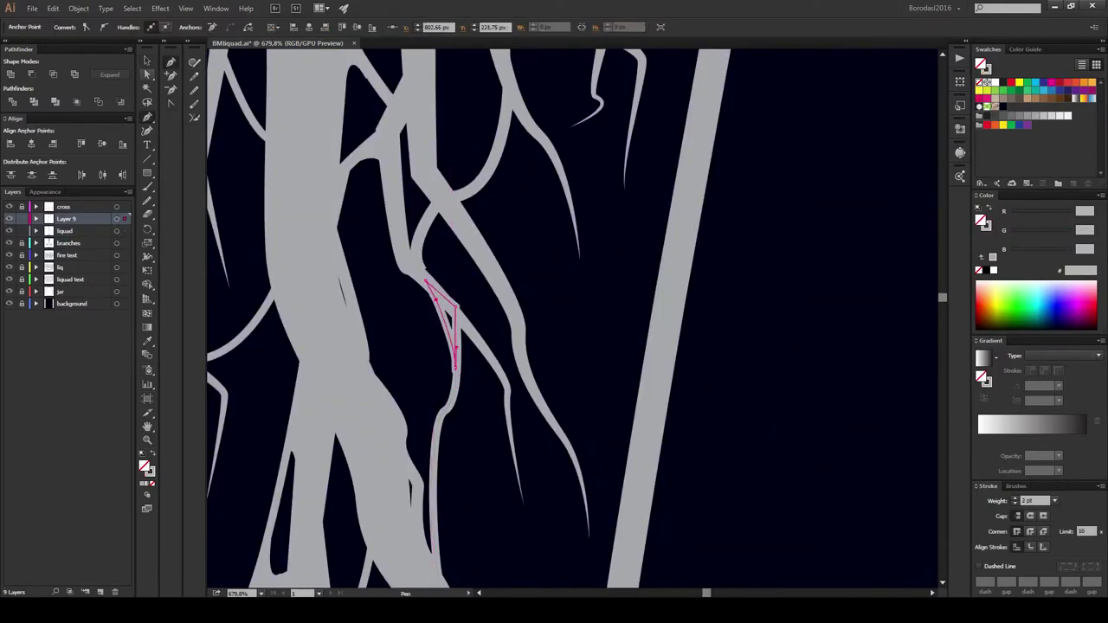
{"action": "key", "text": "v"}
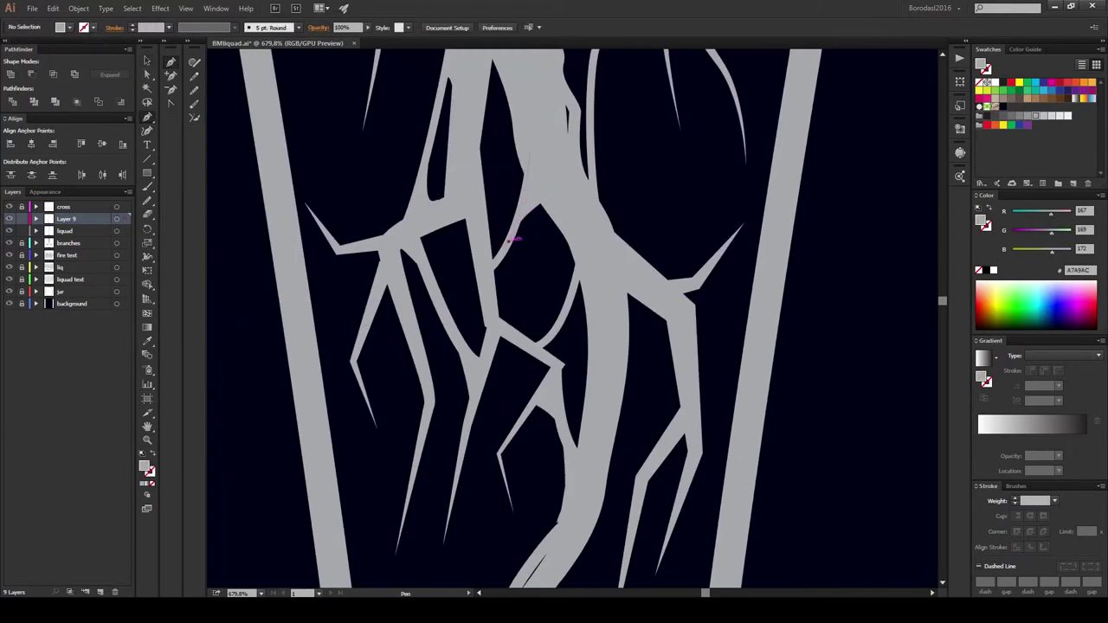
Step: Draw a fill shape at a branch fork, undoing and restoring it
{"action": "left_click", "coordinate": [513, 239]}
{"action": "scroll", "coordinate": [513, 239], "scroll_direction": "down", "scroll_amount": 2}
{"action": "left_click_drag", "start_coordinate": [532, 251], "coordinate": [519, 281]}
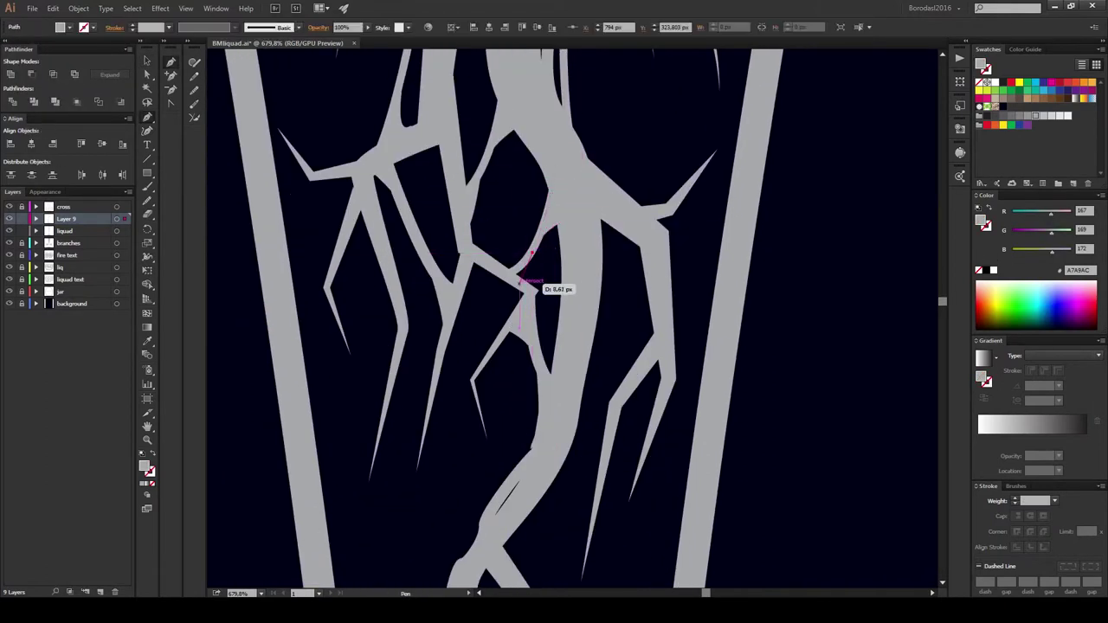
{"action": "key", "text": "ctrl+z"}
{"action": "key", "text": "ctrl+shift+z"}
{"action": "key", "text": "ctrl+z"}
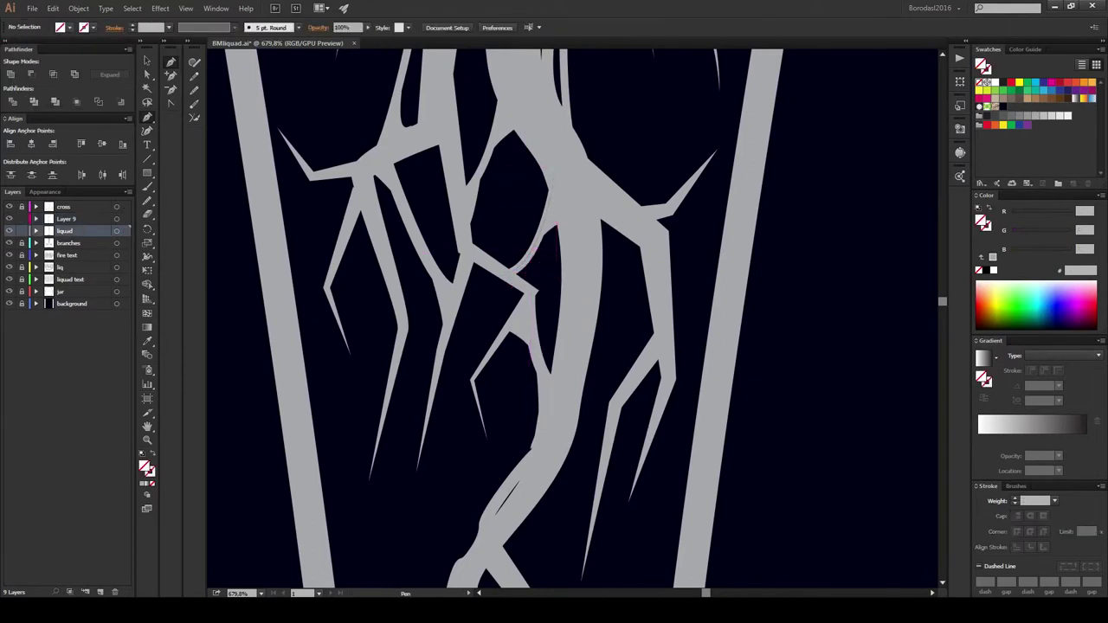
{"action": "key", "text": "ctrl+shift+z"}
{"action": "scroll", "coordinate": [491, 393], "scroll_direction": "down", "scroll_amount": 2}
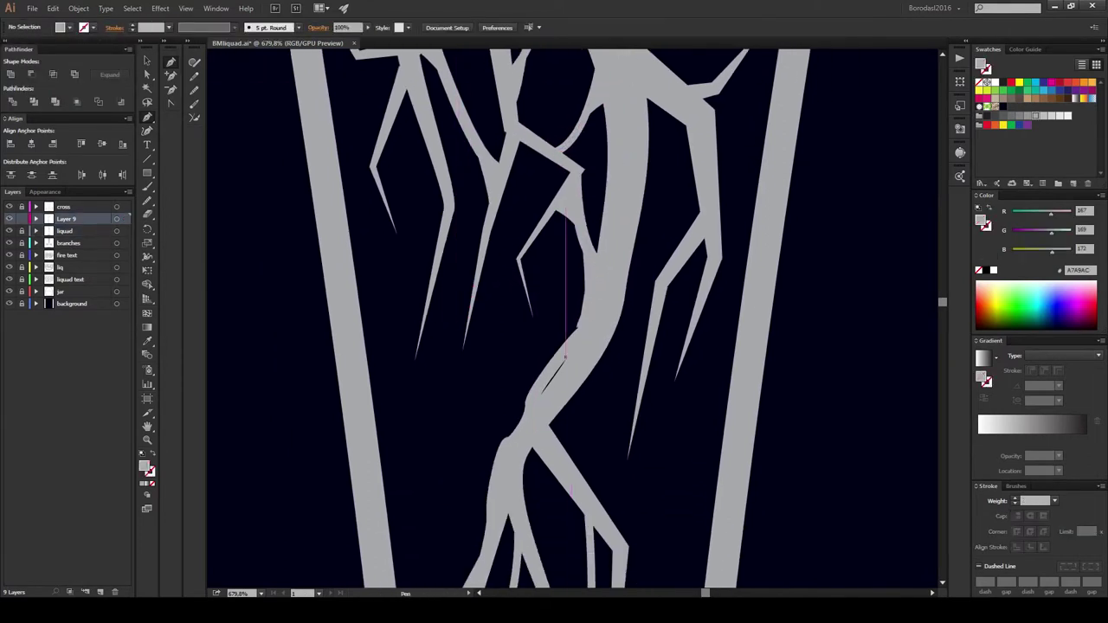
{"action": "scroll", "coordinate": [491, 393], "scroll_direction": "down", "scroll_amount": 3}
Step: Draw a closed teardrop drip at a branch end
{"action": "left_click", "coordinate": [495, 445]}
{"action": "left_click_drag", "start_coordinate": [494, 445], "coordinate": [504, 393]}
{"action": "left_click", "coordinate": [511, 407], "text": "ctrl"}
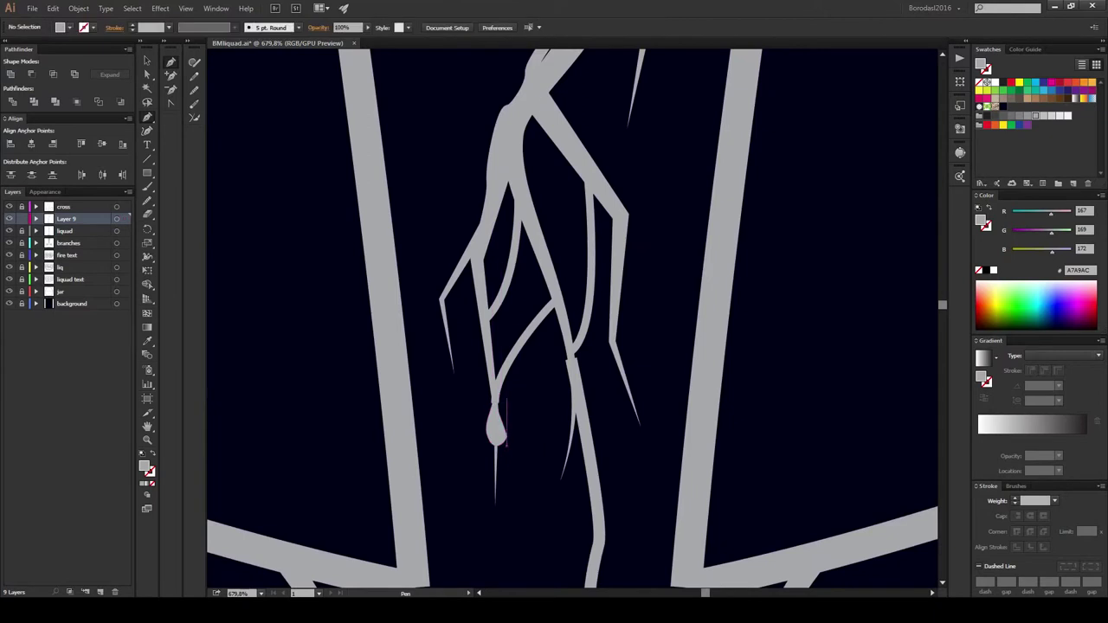
{"action": "scroll", "coordinate": [511, 424], "scroll_direction": "up", "scroll_amount": 2}
{"action": "scroll", "coordinate": [468, 433], "scroll_direction": "up", "scroll_amount": 2}
{"action": "scroll", "coordinate": [360, 487], "scroll_direction": "down", "scroll_amount": 2}
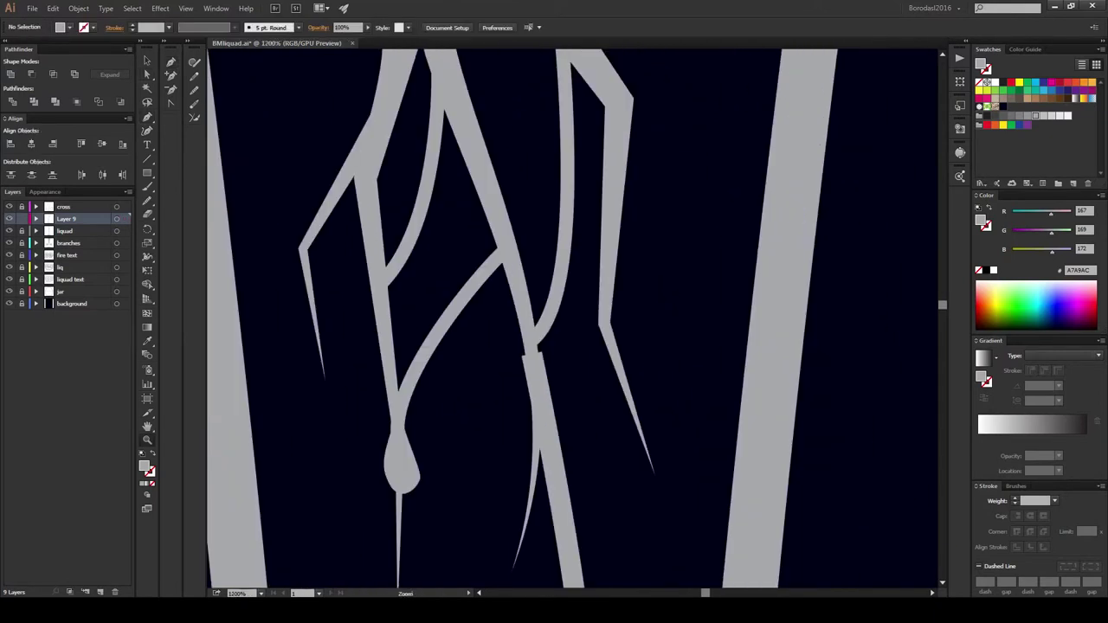
Step: Add a bulge above the drip and a smoothing shape where two branches meet
{"action": "left_click_drag", "start_coordinate": [394, 339], "coordinate": [411, 322]}
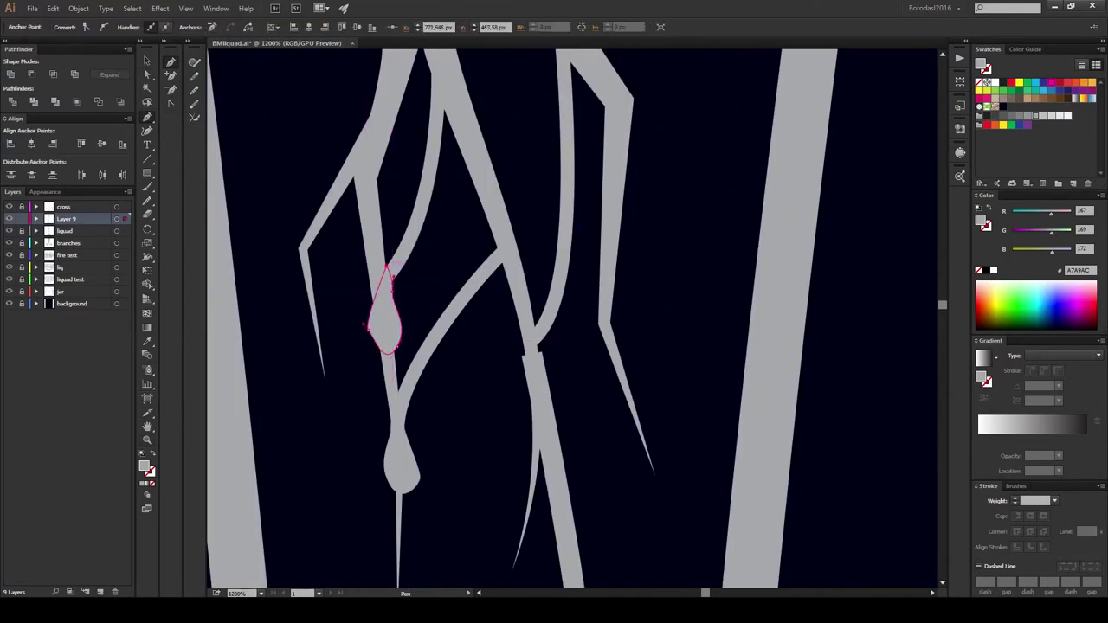
{"action": "left_click", "coordinate": [491, 316], "text": "ctrl"}
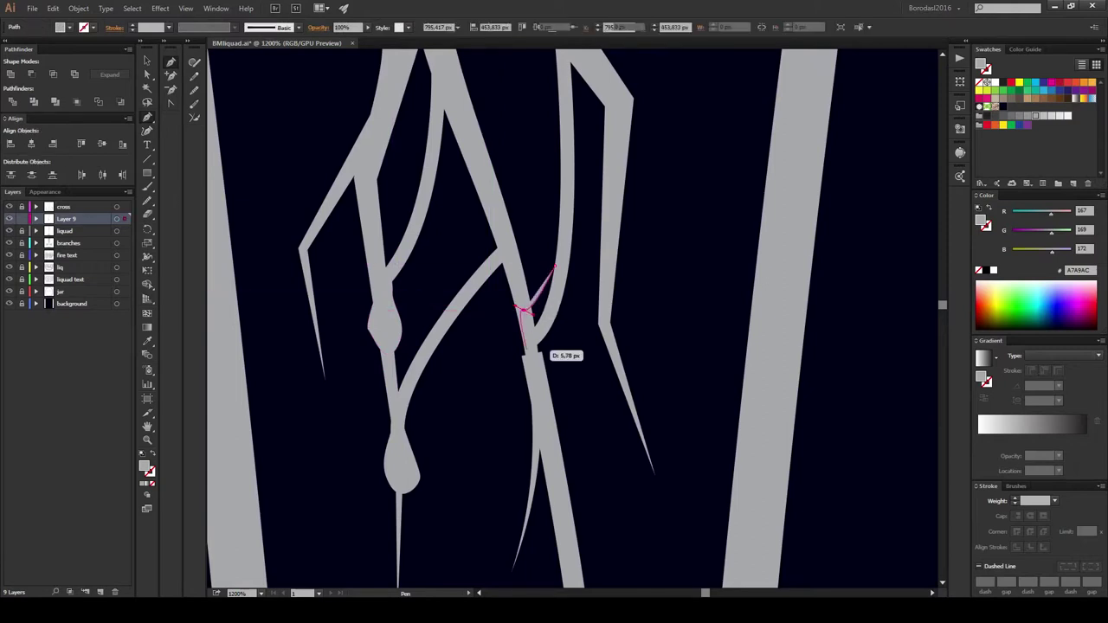
{"action": "left_click_drag", "start_coordinate": [531, 370], "coordinate": [555, 496]}
{"action": "left_click_drag", "start_coordinate": [569, 117], "coordinate": [606, 242]}
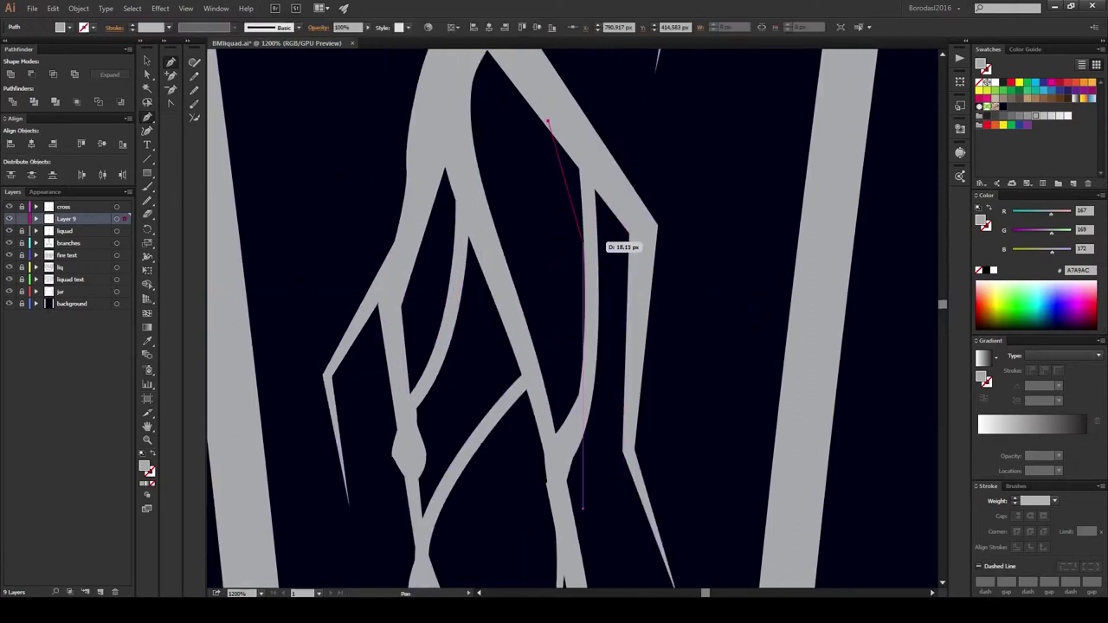
{"action": "left_click", "coordinate": [557, 364], "text": "ctrl"}
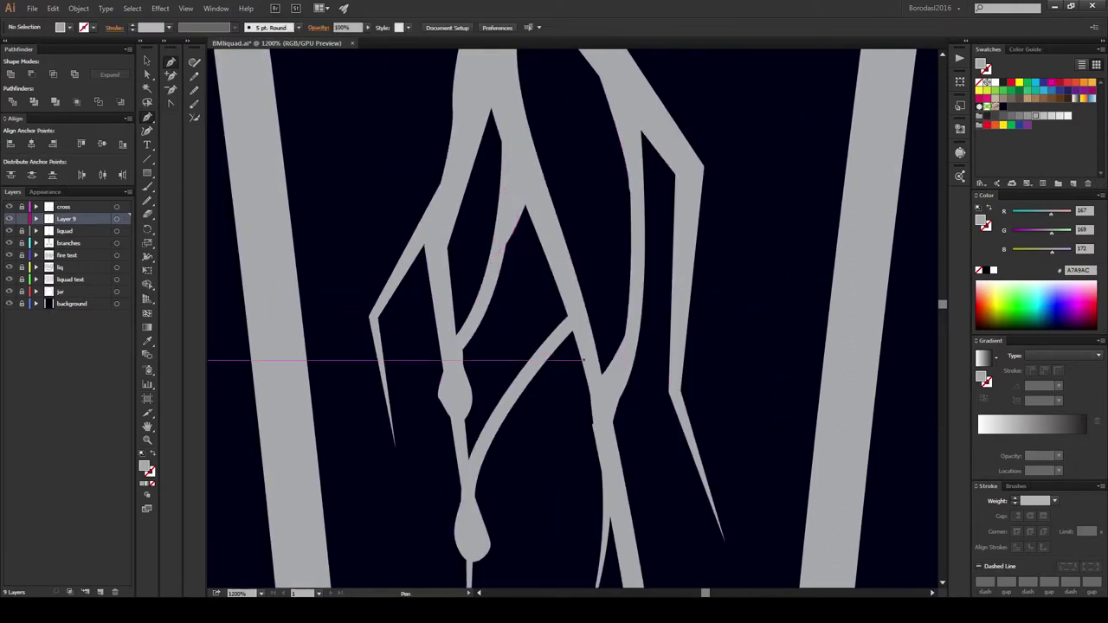
{"action": "mouse_move", "coordinate": [557, 364]}
{"action": "left_mouse_down"}
{"action": "mouse_move", "coordinate": [578, 186]}
{"action": "mouse_move", "coordinate": [554, 217]}
{"action": "left_mouse_up"}
{"action": "scroll", "coordinate": [554, 216], "scroll_direction": "down", "scroll_amount": 2}
Step: Fill the cross arm's rounded end with grey on Layer 9
{"action": "scroll", "coordinate": [554, 217], "scroll_direction": "down", "scroll_amount": 5}
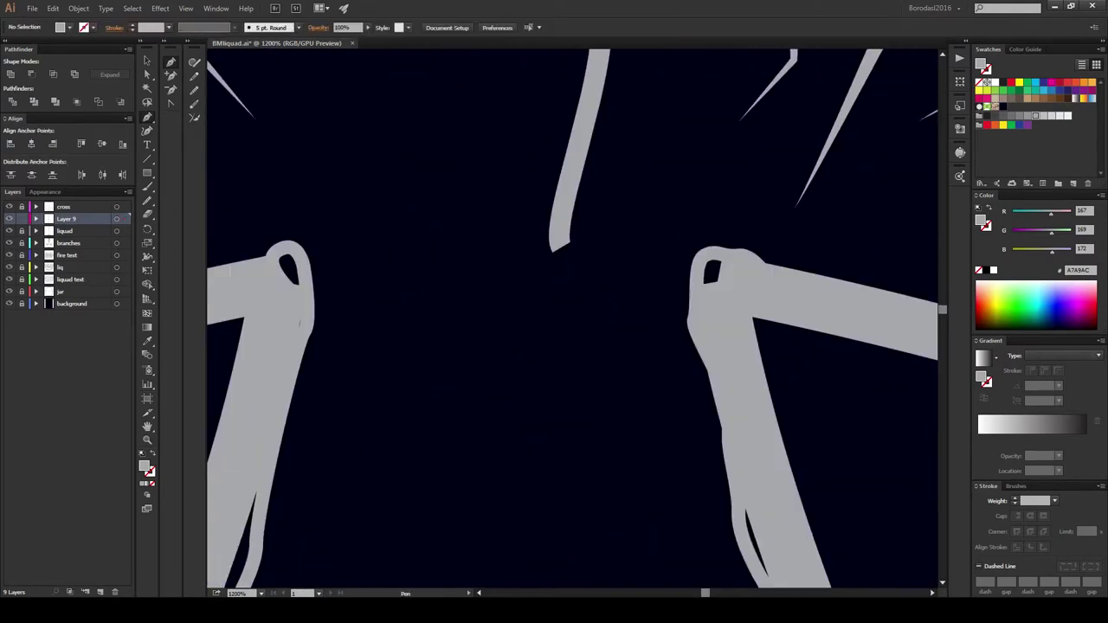
{"action": "left_click_drag", "start_coordinate": [564, 295], "coordinate": [585, 280]}
{"action": "scroll", "coordinate": [572, 319], "scroll_direction": "down", "scroll_amount": 5}
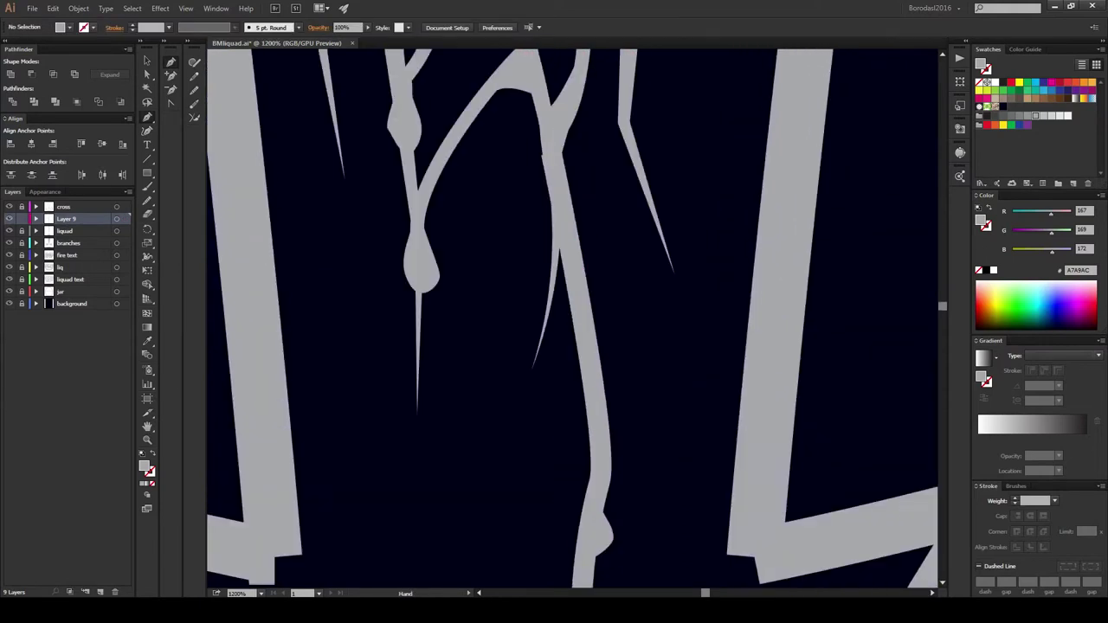
{"action": "scroll", "coordinate": [571, 319], "scroll_direction": "up", "scroll_amount": 2}
{"action": "scroll", "coordinate": [571, 319], "scroll_direction": "down", "scroll_amount": 2}
{"action": "left_click", "coordinate": [520, 389]}
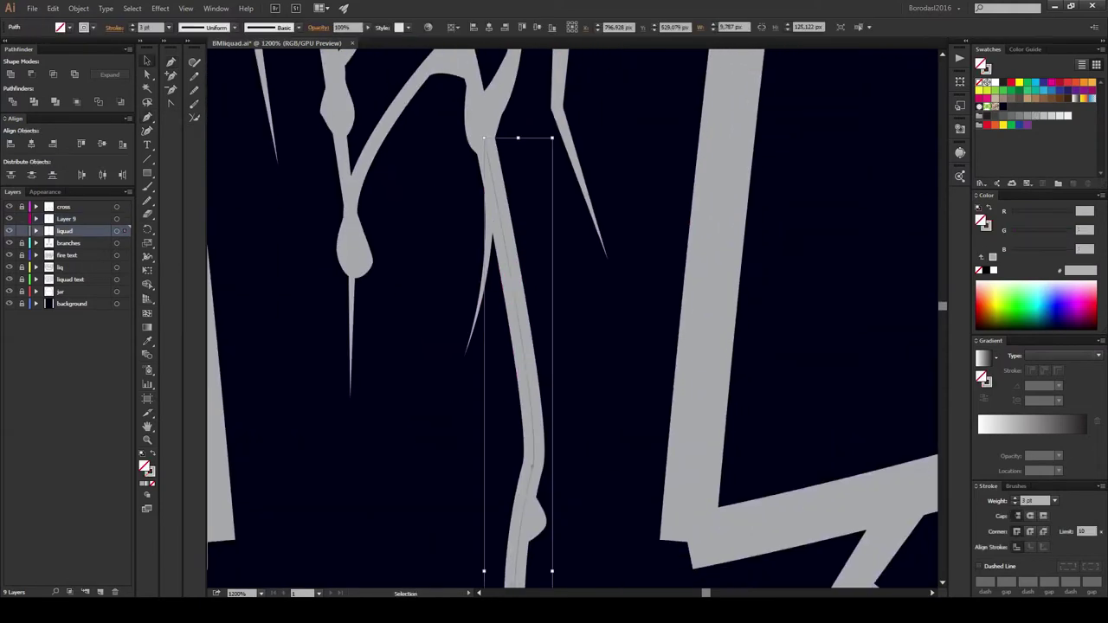
{"action": "scroll", "coordinate": [520, 390], "scroll_direction": "down", "scroll_amount": 6}
{"action": "scroll", "coordinate": [542, 383], "scroll_direction": "up", "scroll_amount": 5}
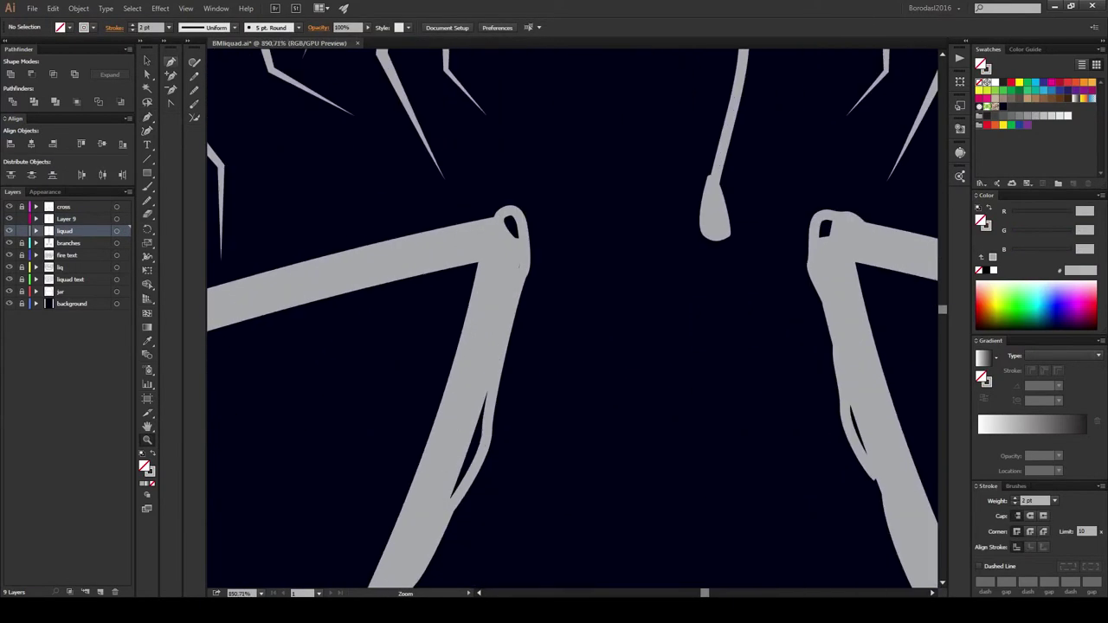
{"action": "left_click", "coordinate": [66, 219]}
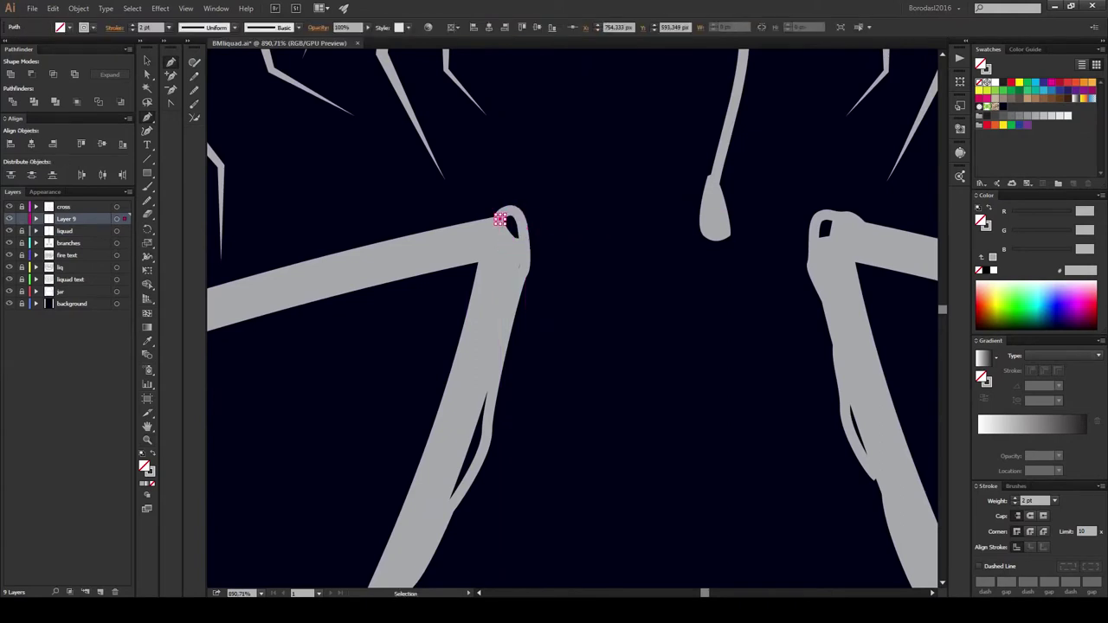
{"action": "left_click", "coordinate": [69, 27]}
{"action": "left_click_drag", "start_coordinate": [511, 211], "coordinate": [532, 243]}
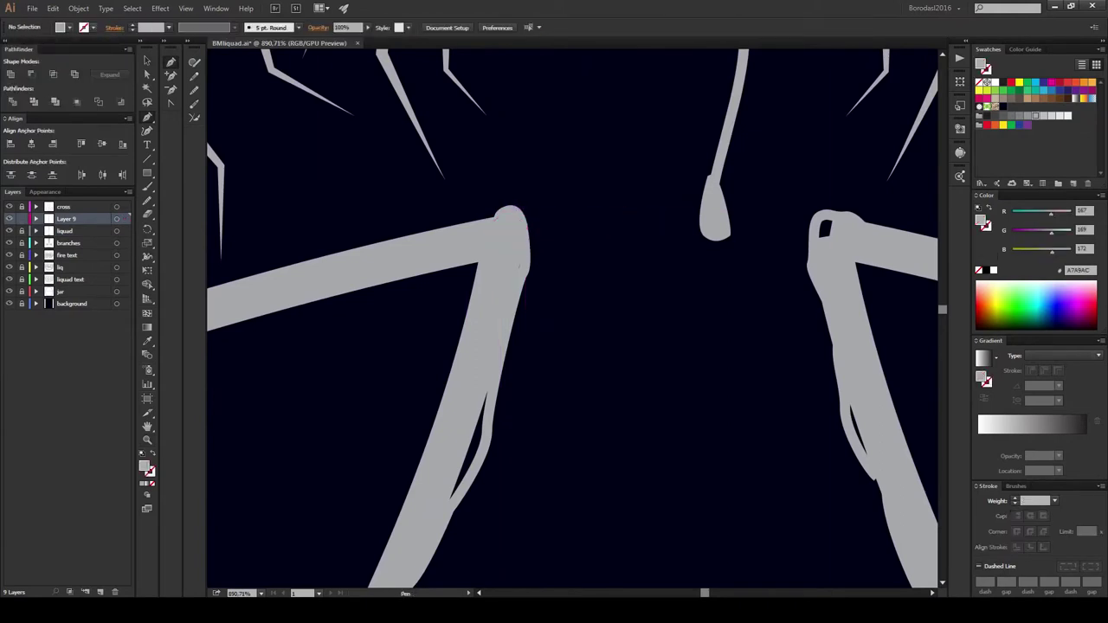
Step: Draw grey smoothing shapes beside the trunk and where it meets the liquid
{"action": "scroll", "coordinate": [825, 220], "scroll_direction": "down", "scroll_amount": 5}
{"action": "left_click", "coordinate": [717, 317]}
{"action": "left_click", "coordinate": [693, 217]}
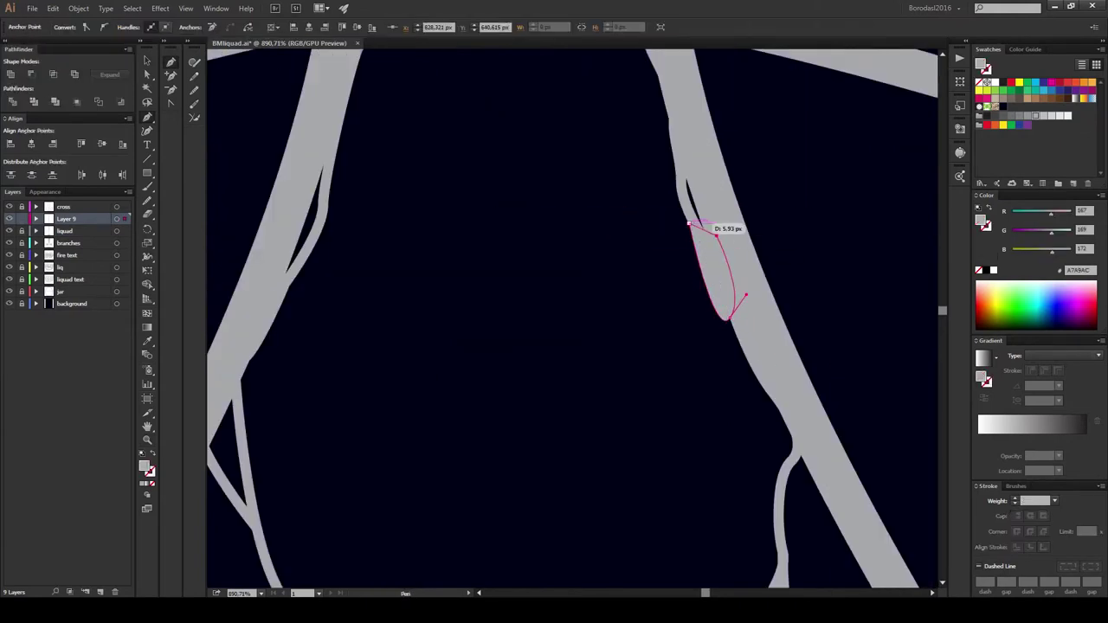
{"action": "scroll", "coordinate": [718, 317], "scroll_direction": "down", "scroll_amount": 5}
{"action": "scroll", "coordinate": [572, 319], "scroll_direction": "down", "scroll_amount": 5}
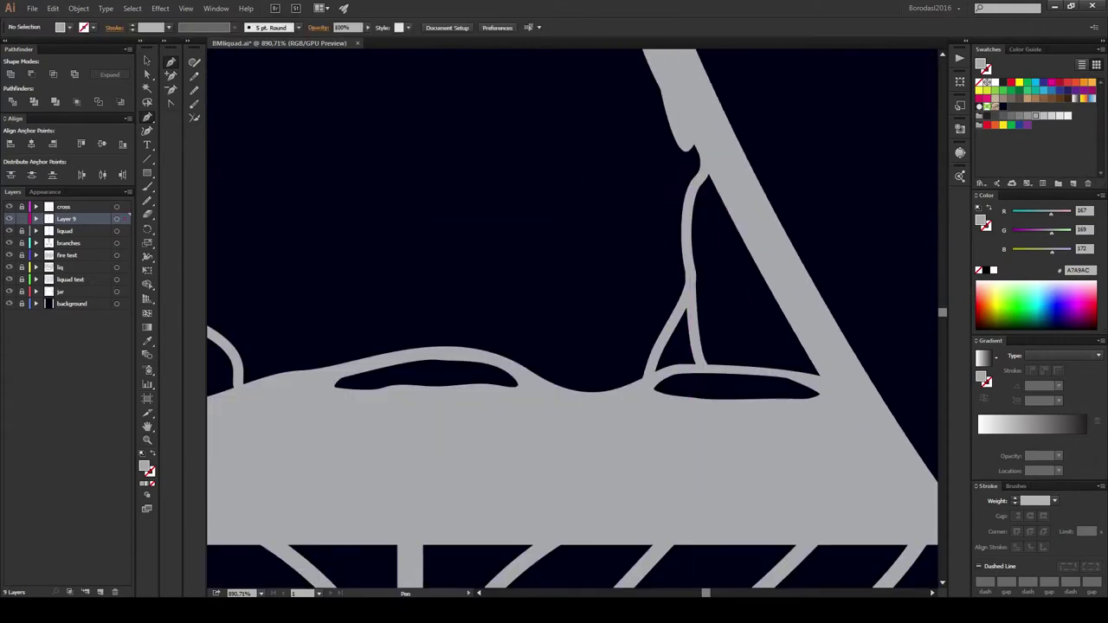
{"action": "left_click", "coordinate": [666, 344]}
{"action": "left_click", "coordinate": [600, 390]}
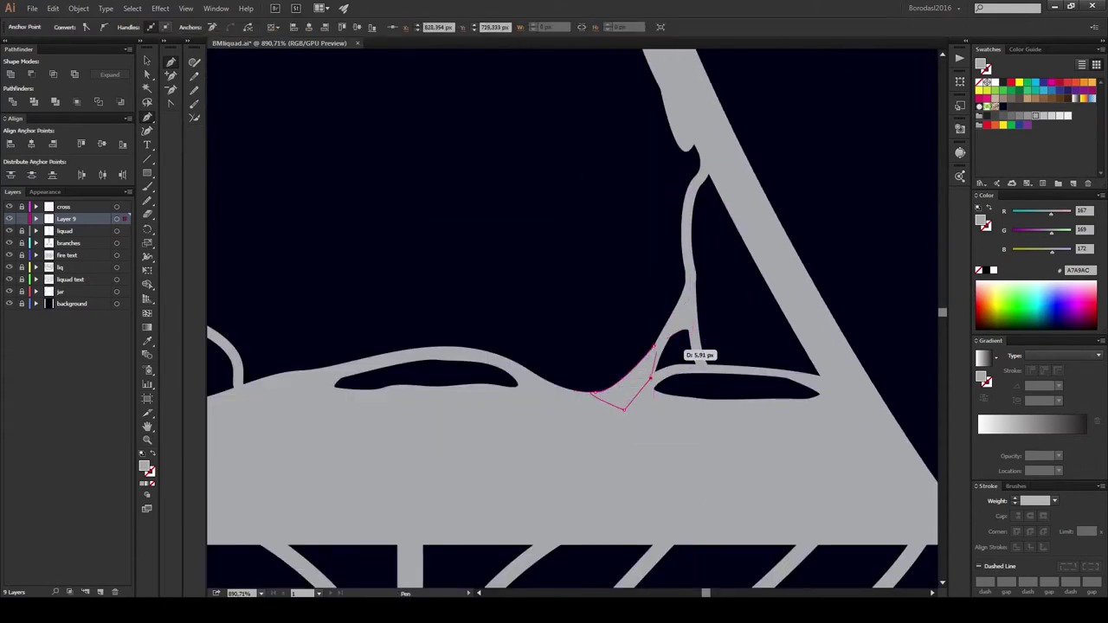
{"action": "scroll", "coordinate": [563, 389], "scroll_direction": "right", "scroll_amount": 5}
{"action": "scroll", "coordinate": [563, 390], "scroll_direction": "up", "scroll_amount": 2}
Step: Add join fills where the thin stroke meets the liquid and along the trunk edge
{"action": "left_click", "coordinate": [566, 419]}
{"action": "scroll", "coordinate": [557, 383], "scroll_direction": "left", "scroll_amount": 5}
{"action": "scroll", "coordinate": [557, 384], "scroll_direction": "up", "scroll_amount": 2}
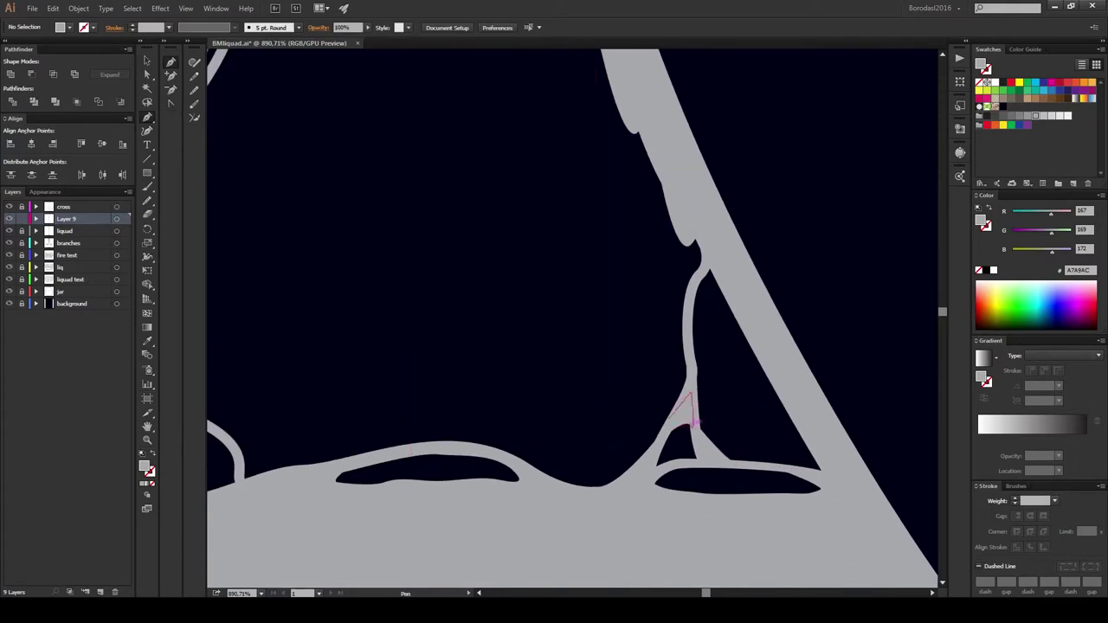
{"action": "left_click", "coordinate": [683, 422]}
{"action": "left_click", "coordinate": [683, 423]}
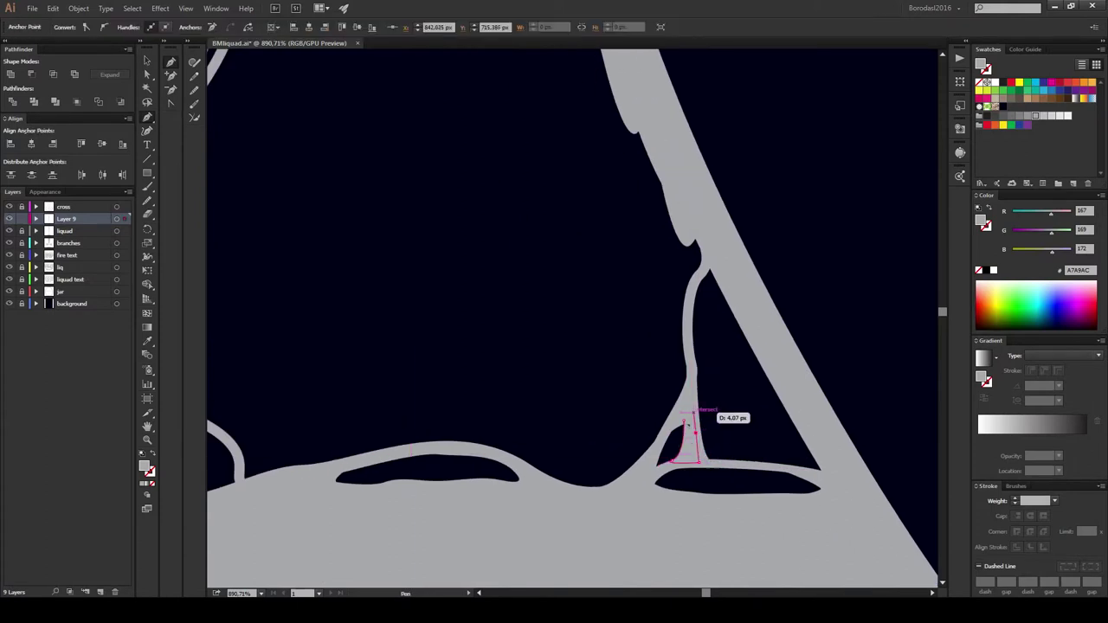
{"action": "scroll", "coordinate": [606, 390], "scroll_direction": "left", "scroll_amount": 5}
{"action": "scroll", "coordinate": [563, 346], "scroll_direction": "up", "scroll_amount": 3}
{"action": "left_click", "coordinate": [544, 234]}
{"action": "left_click", "coordinate": [524, 289]}
{"action": "scroll", "coordinate": [554, 346], "scroll_direction": "down", "scroll_amount": 3}
{"action": "scroll", "coordinate": [554, 347], "scroll_direction": "left", "scroll_amount": 3}
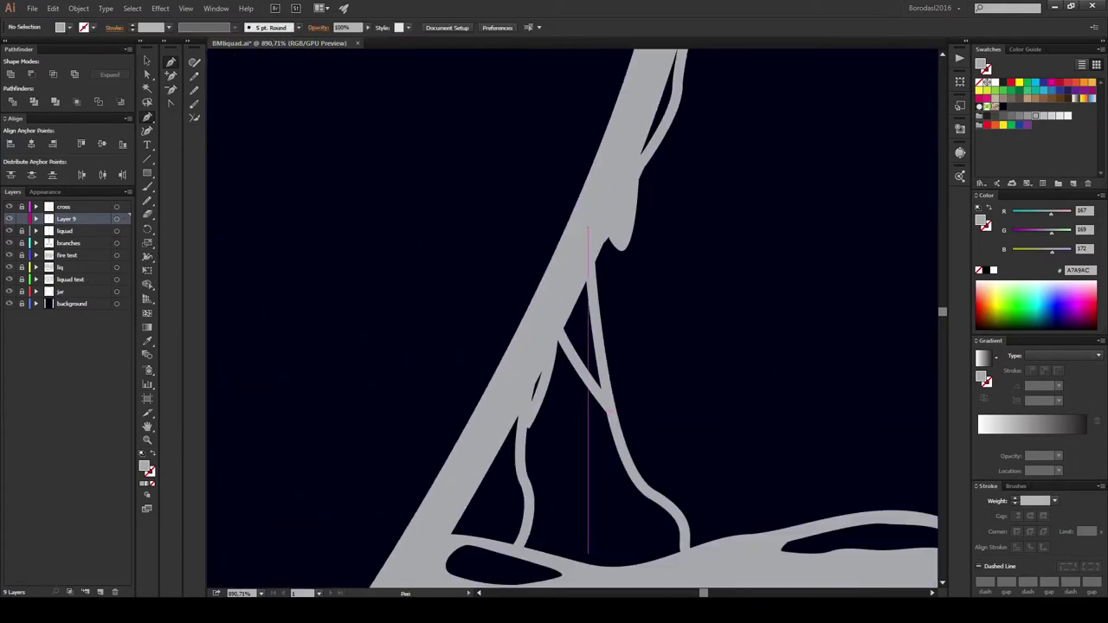
Step: Draw a drip near the fork and a fill at the stroke's base
{"action": "left_click", "coordinate": [581, 291]}
{"action": "left_click", "coordinate": [566, 245]}
{"action": "scroll", "coordinate": [606, 363], "scroll_direction": "down", "scroll_amount": 1}
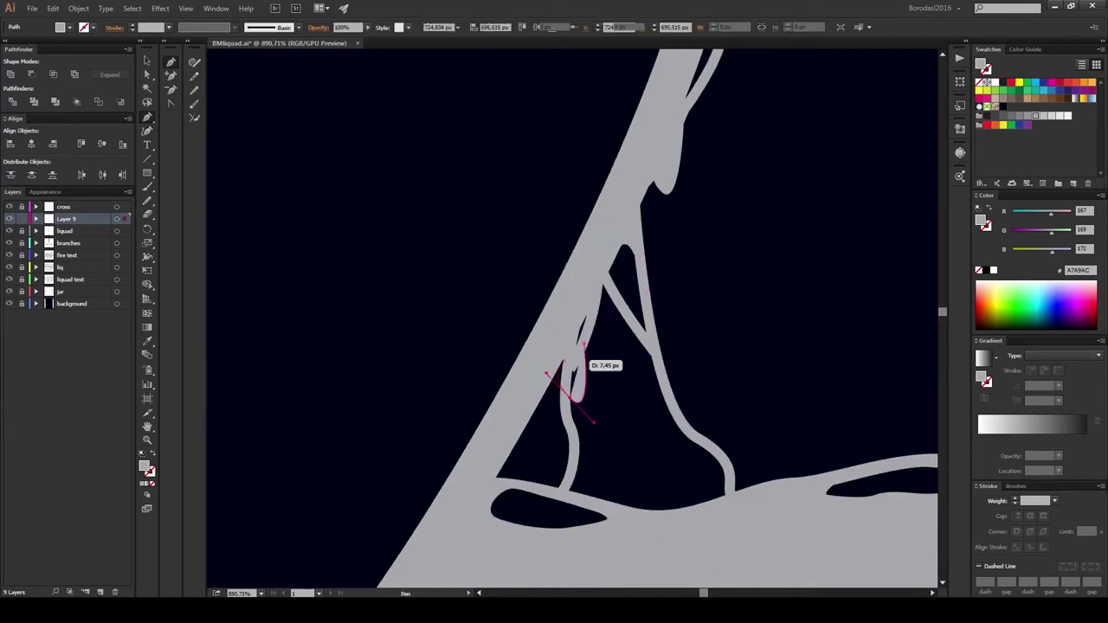
{"action": "left_click_drag", "start_coordinate": [594, 423], "coordinate": [594, 423]}
{"action": "scroll", "coordinate": [594, 422], "scroll_direction": "down", "scroll_amount": 2}
{"action": "left_click", "coordinate": [569, 381]}
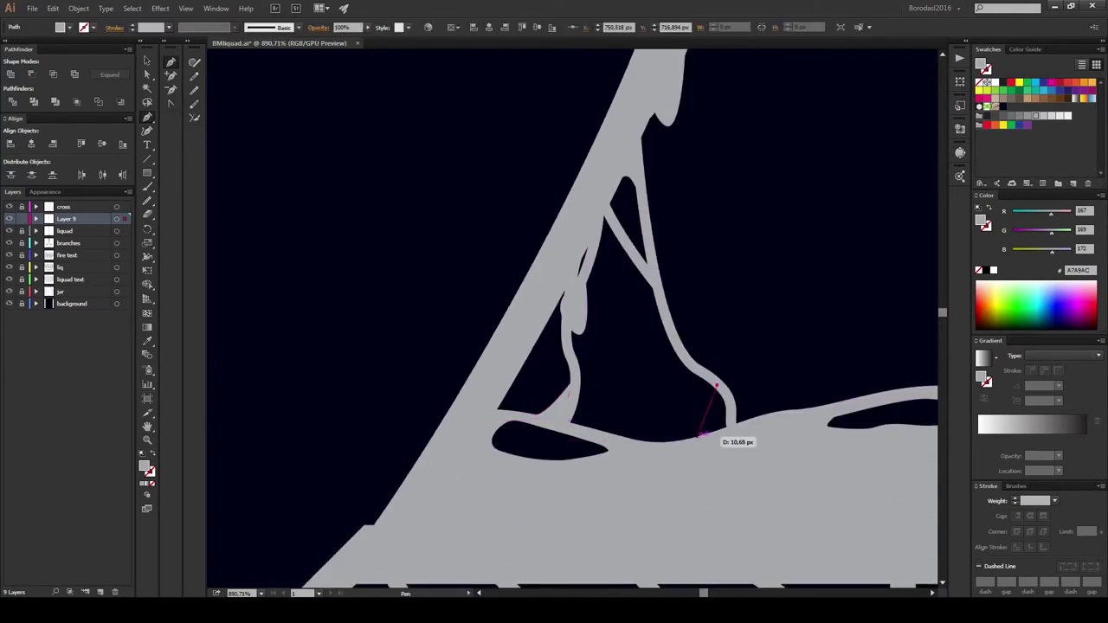
{"action": "left_click", "coordinate": [723, 433]}
Step: Add a drip hanging from the cross arm, then zoom out to the whole cross
{"action": "scroll", "coordinate": [571, 320], "scroll_direction": "up", "scroll_amount": 5}
{"action": "left_click", "coordinate": [574, 448]}
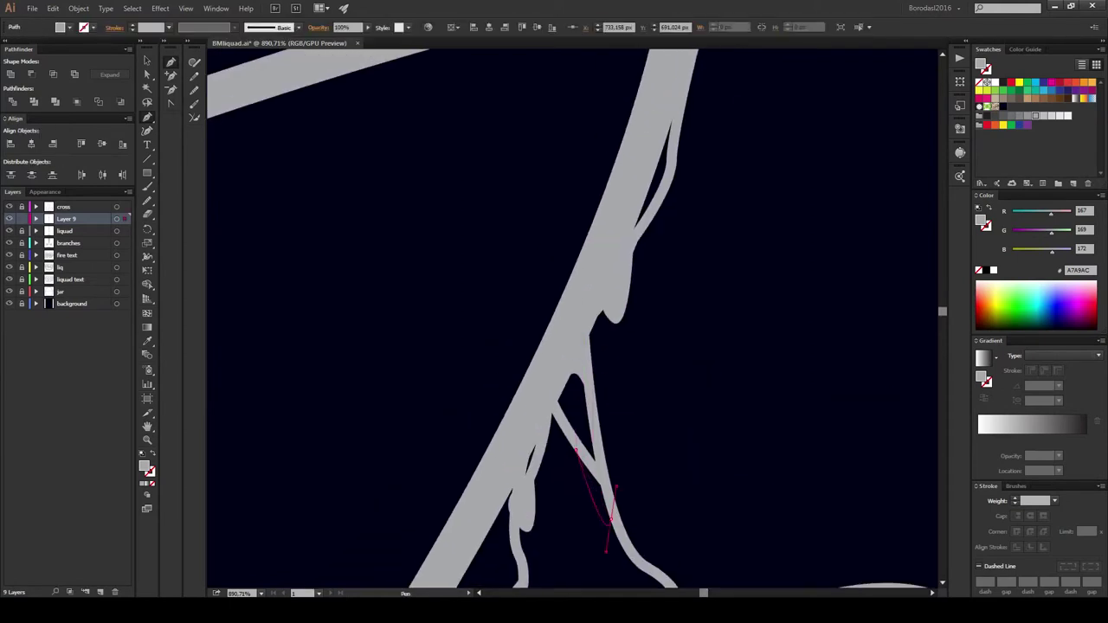
{"action": "scroll", "coordinate": [606, 346], "scroll_direction": "up", "scroll_amount": 5}
{"action": "left_click", "coordinate": [612, 180]}
{"action": "left_click_drag", "start_coordinate": [612, 275], "coordinate": [637, 285]}
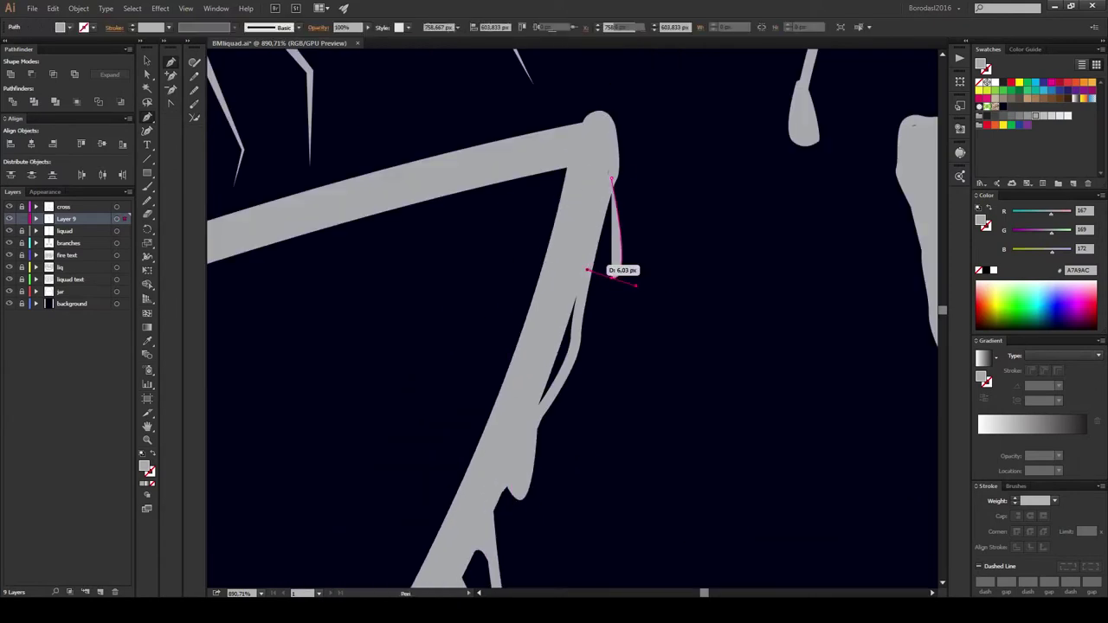
{"action": "key", "text": "ctrl+shift+a"}
{"action": "scroll", "coordinate": [571, 320], "scroll_direction": "down", "scroll_amount": 2}
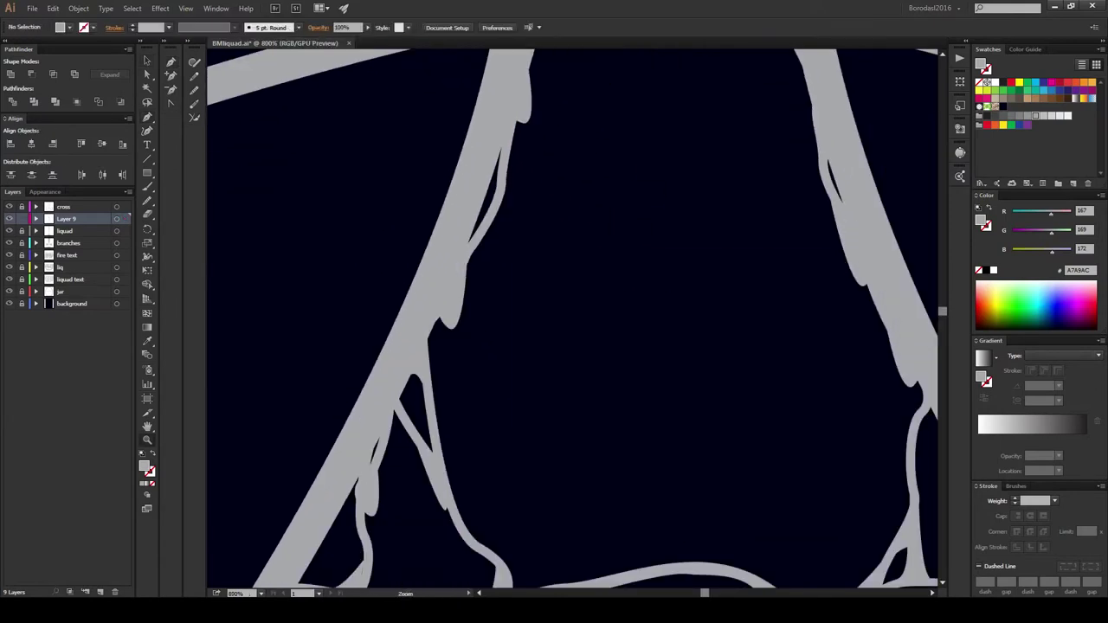
{"action": "scroll", "coordinate": [571, 321], "scroll_direction": "down", "scroll_amount": 2}
{"action": "scroll", "coordinate": [571, 320], "scroll_direction": "down", "scroll_amount": 1}
{"action": "scroll", "coordinate": [571, 320], "scroll_direction": "up", "scroll_amount": 5}
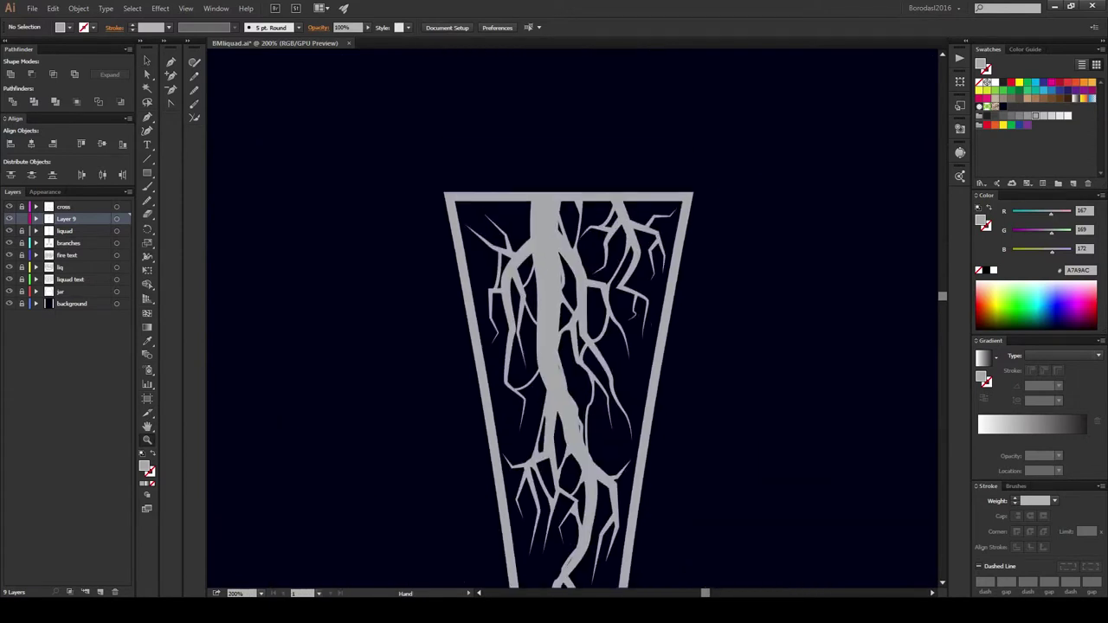
{"action": "scroll", "coordinate": [571, 321], "scroll_direction": "down", "scroll_amount": 3}
{"action": "scroll", "coordinate": [571, 320], "scroll_direction": "up", "scroll_amount": 3}
{"action": "scroll", "coordinate": [572, 321], "scroll_direction": "down", "scroll_amount": 1}
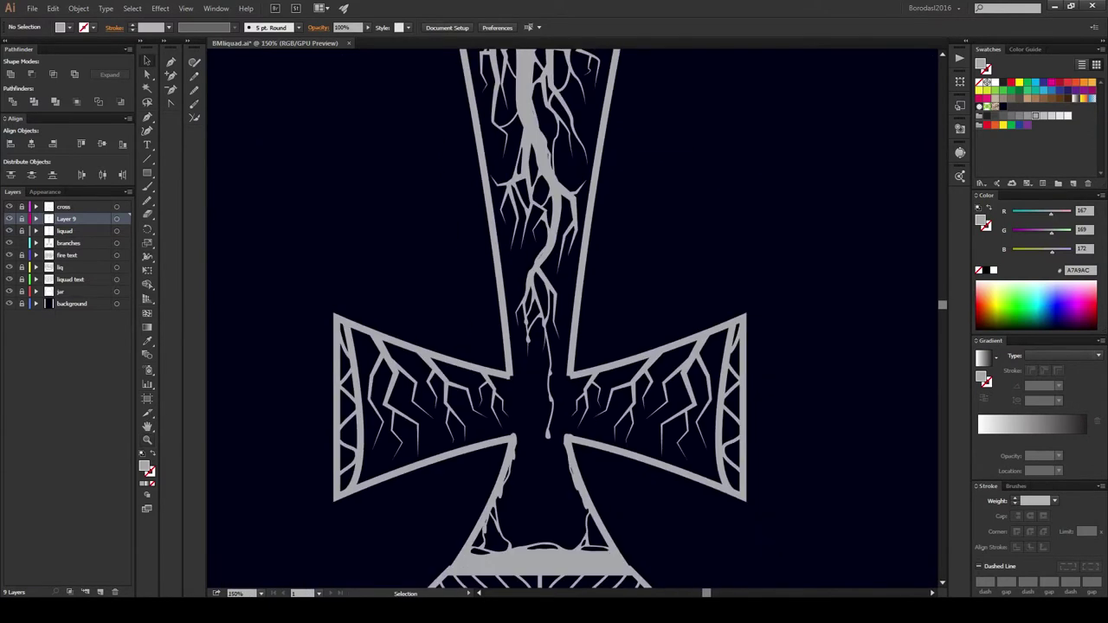
Step: On the branches layer, pen-draw thin curved arcs inside the cross's left arm
{"action": "left_click", "coordinate": [68, 243]}
{"action": "left_click", "coordinate": [63, 207]}
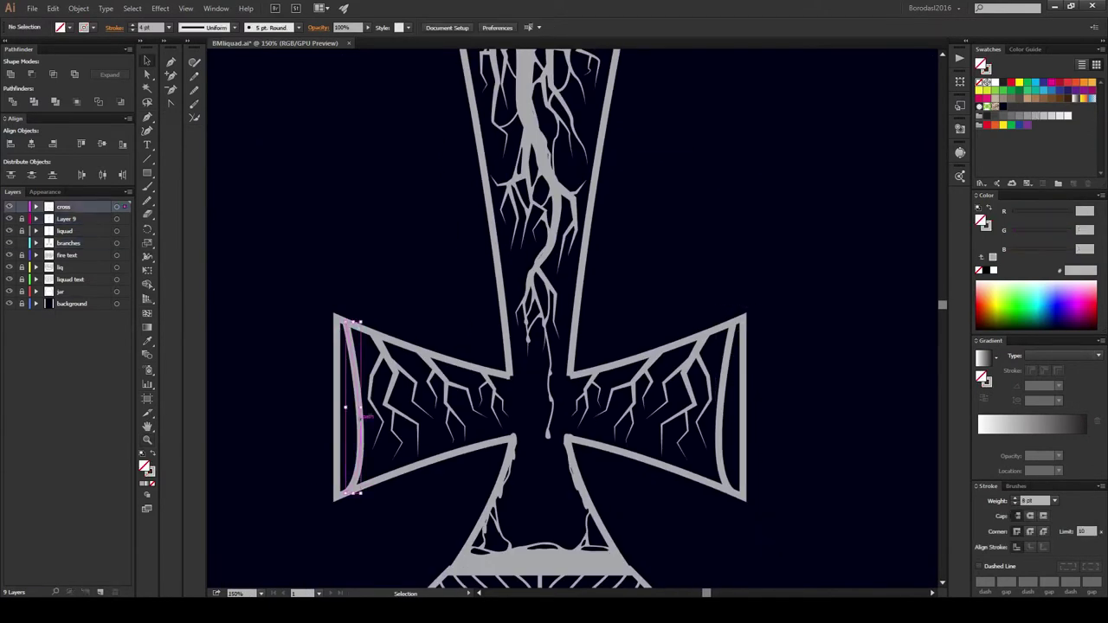
{"action": "left_click", "coordinate": [68, 243]}
{"action": "left_click", "coordinate": [338, 382]}
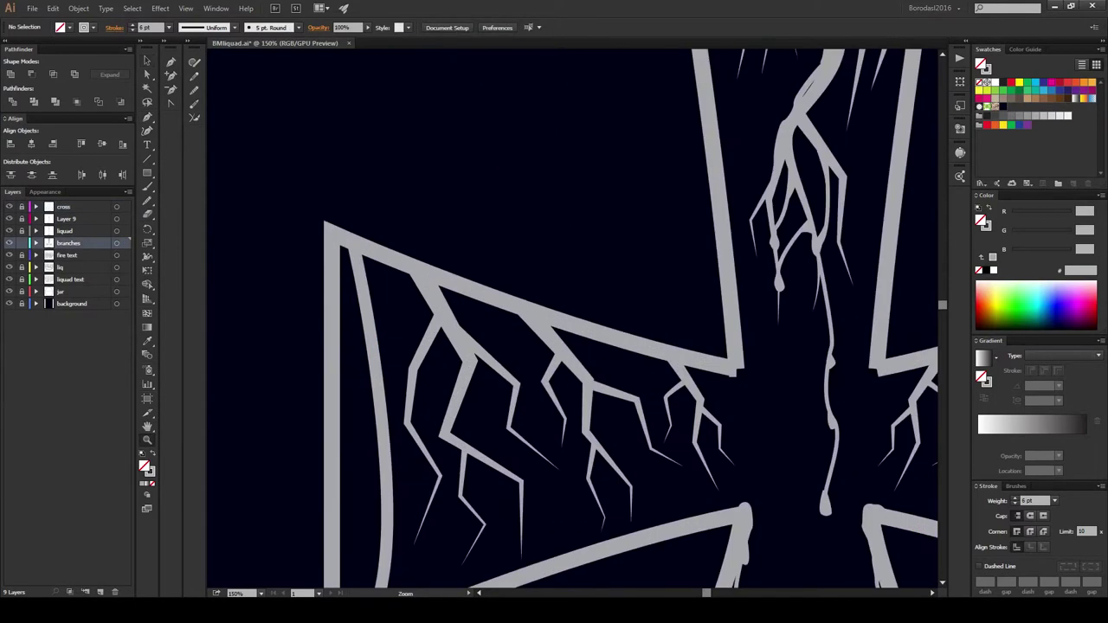
{"action": "left_click_drag", "start_coordinate": [332, 268], "coordinate": [395, 370]}
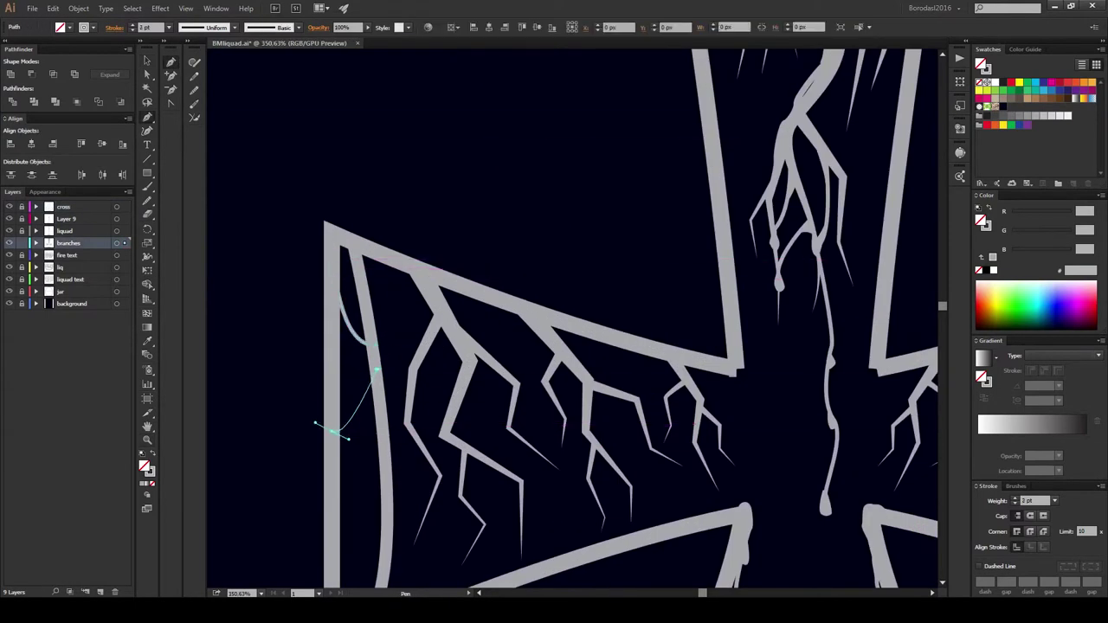
{"action": "scroll", "coordinate": [519, 347], "scroll_direction": "down", "scroll_amount": 5}
{"action": "left_click_drag", "start_coordinate": [394, 208], "coordinate": [390, 173]}
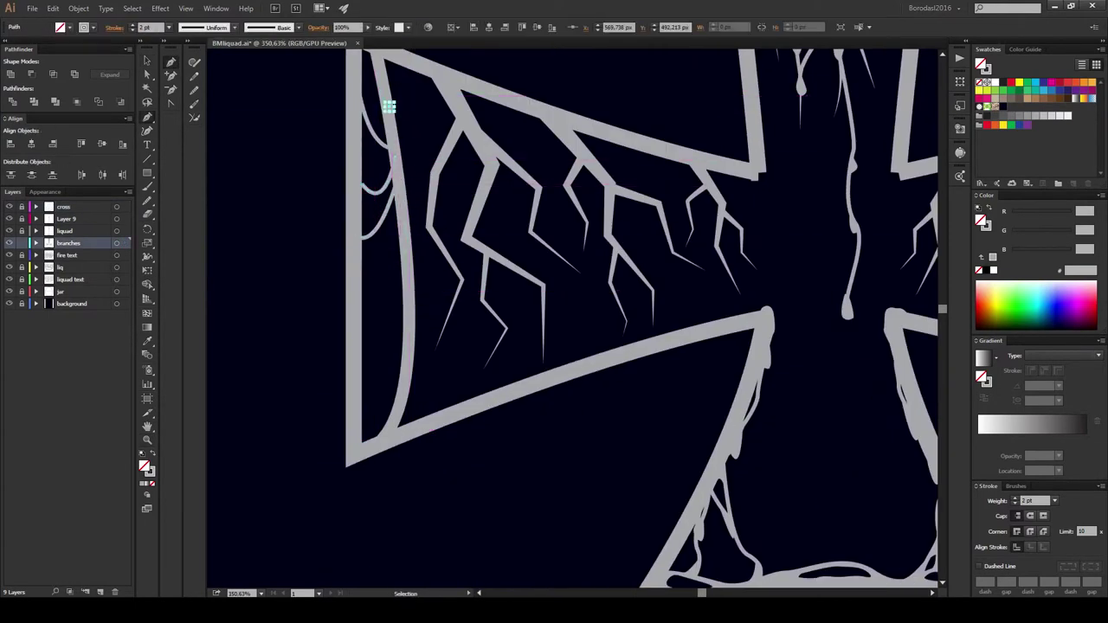
{"action": "left_click_drag", "start_coordinate": [387, 100], "coordinate": [338, 63]}
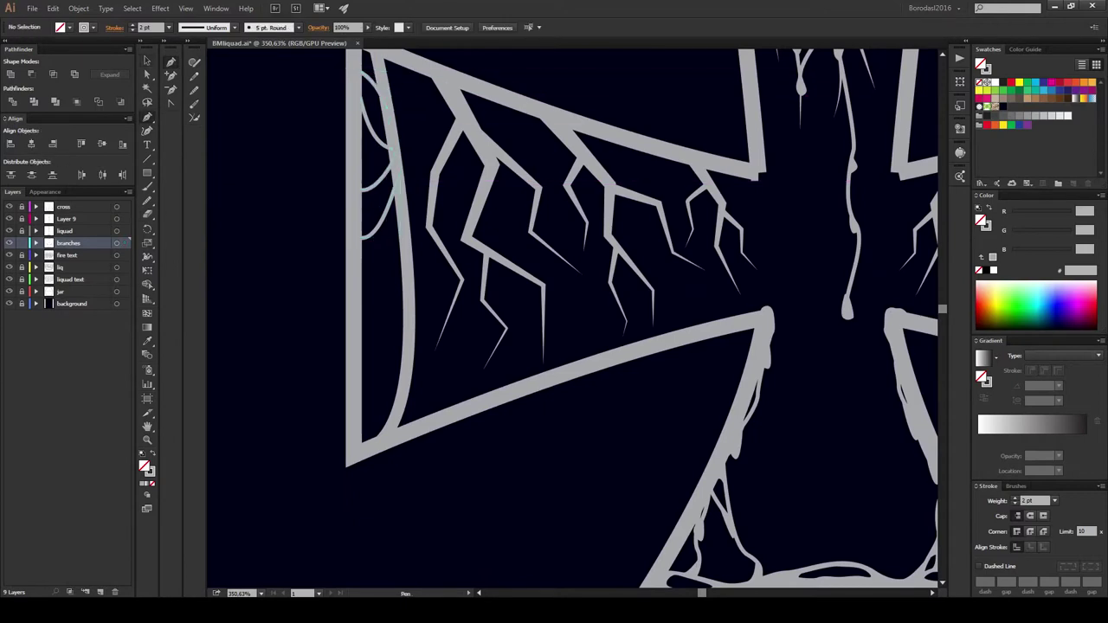
{"action": "mouse_move", "coordinate": [403, 286]}
{"action": "left_mouse_down"}
{"action": "mouse_move", "coordinate": [347, 320]}
{"action": "mouse_move", "coordinate": [363, 381]}
{"action": "left_mouse_up"}
Step: Reflect a copy of the arcs and place it inside the right arm, then zoom out
{"action": "key", "text": "v"}
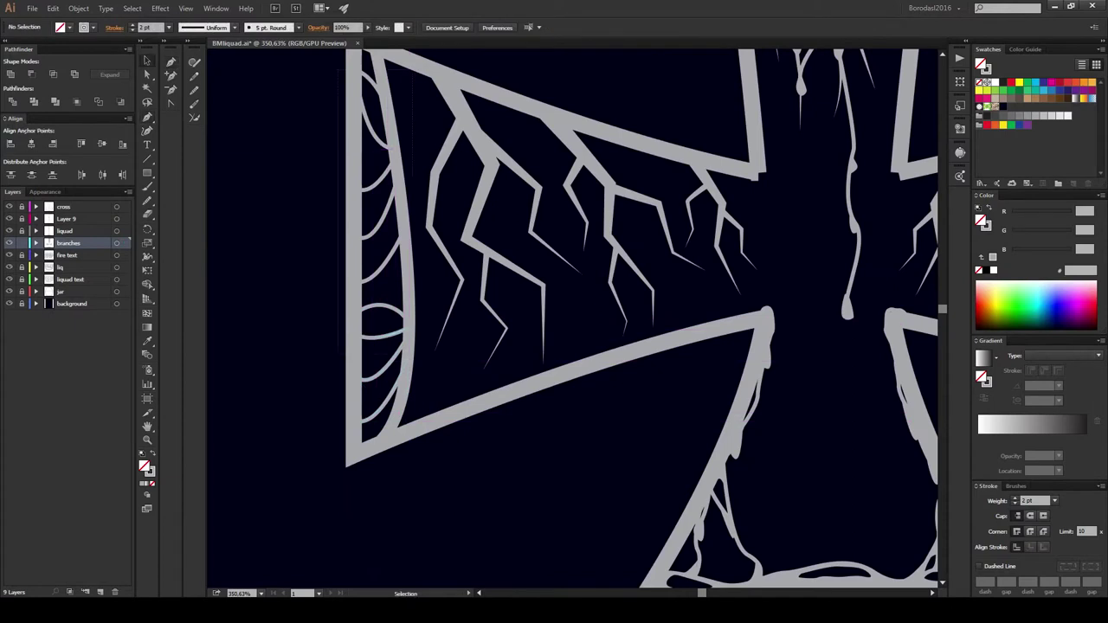
{"action": "right_click", "coordinate": [390, 300]}
{"action": "left_click", "coordinate": [493, 449]}
{"action": "key", "text": "Return"}
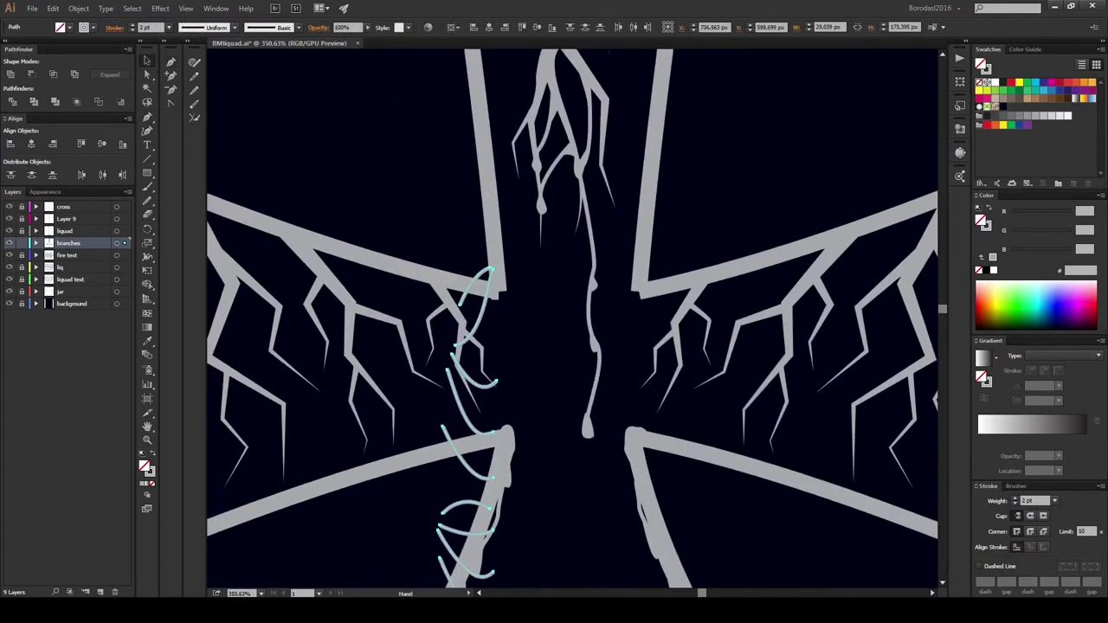
{"action": "left_click_drag", "start_coordinate": [232, 299], "coordinate": [788, 216]}
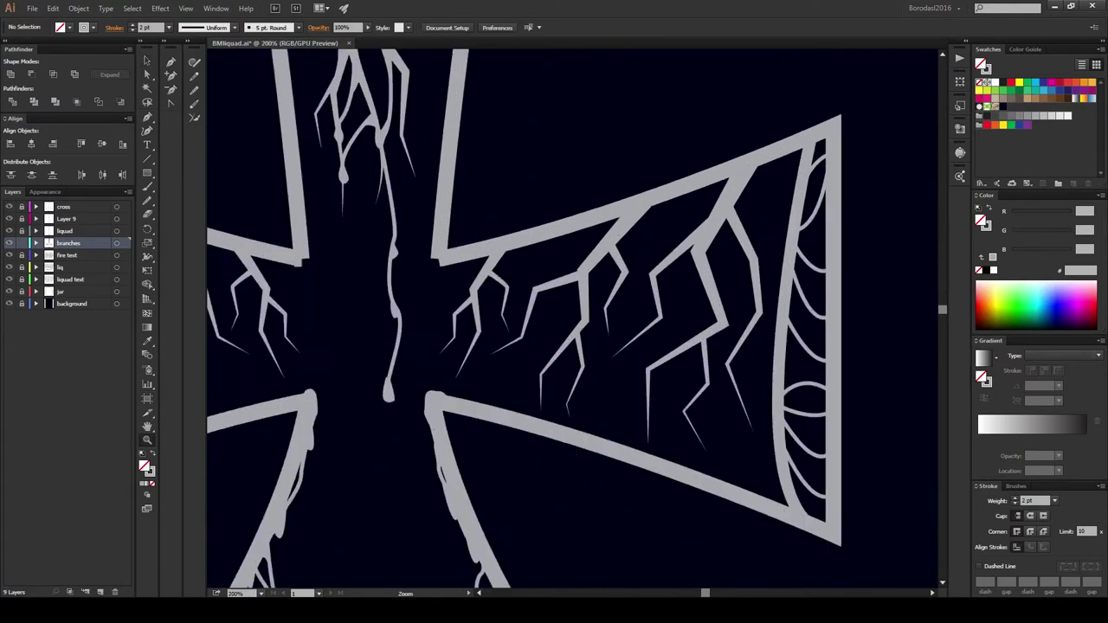
{"action": "left_click_drag", "start_coordinate": [831, 148], "coordinate": [837, 158]}
{"action": "key", "text": "ctrl+shift+a"}
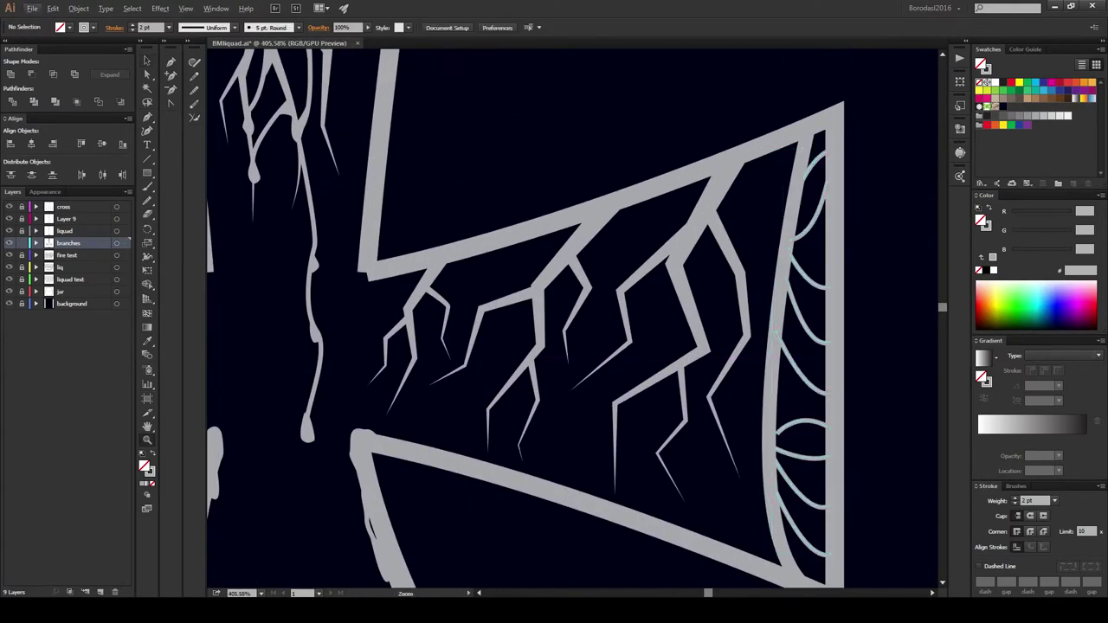
{"action": "key", "text": "z"}
{"action": "key", "text": "ctrl+1"}
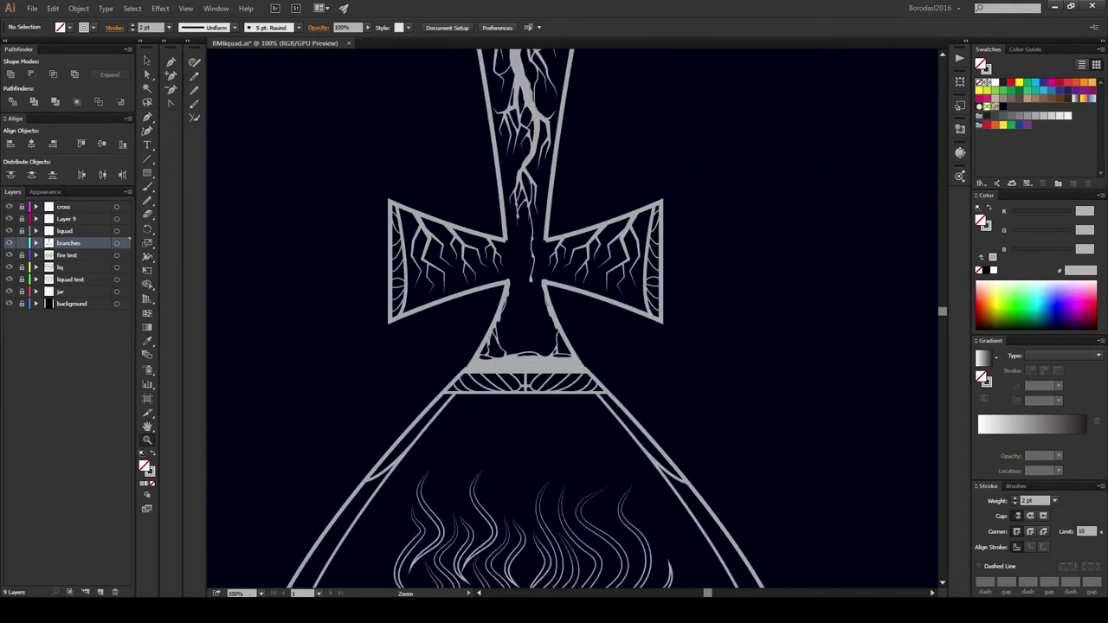
{"action": "scroll", "coordinate": [571, 321], "scroll_direction": "up", "scroll_amount": 3}
Step: Add straight angular twig segments on the tree's left and right, then select all branches
{"action": "scroll", "coordinate": [544, 52], "scroll_direction": "up", "scroll_amount": 5}
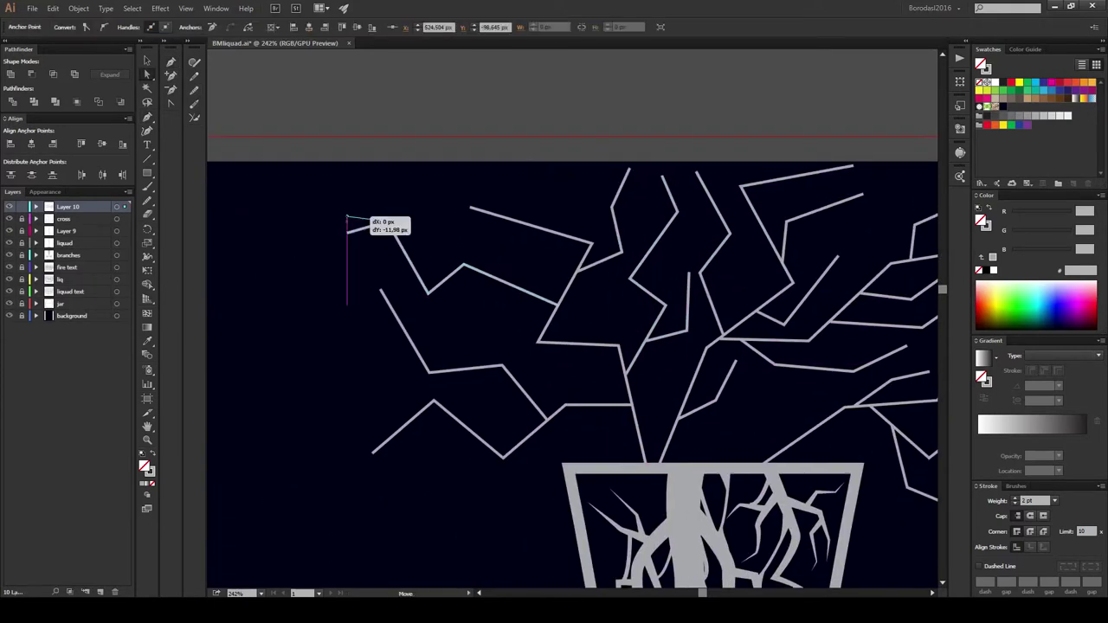
{"action": "left_click", "coordinate": [520, 472]}
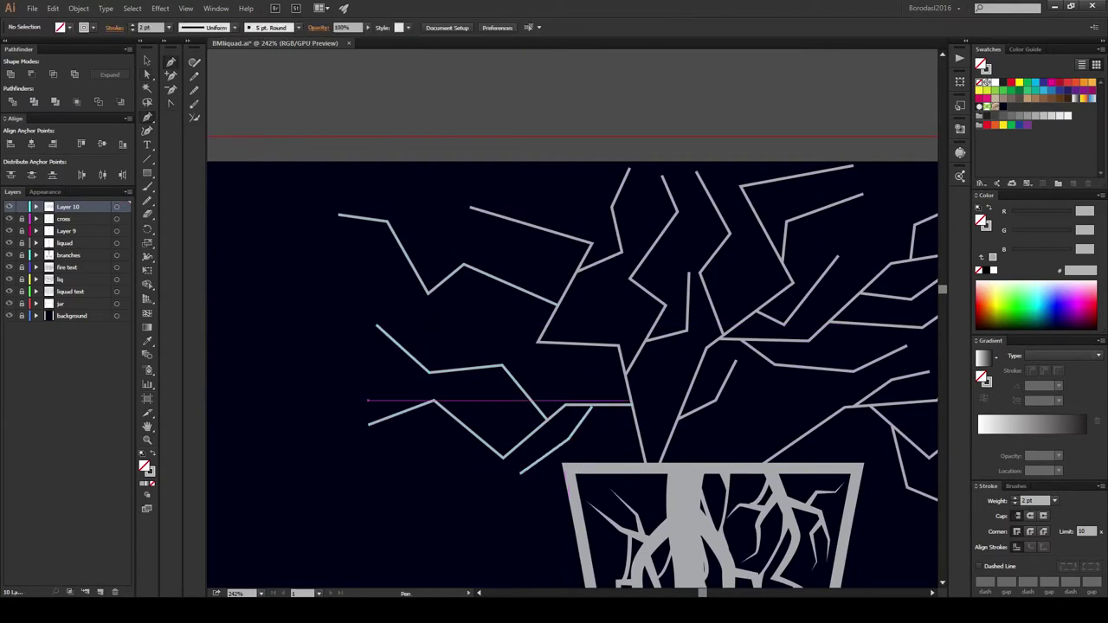
{"action": "left_click", "coordinate": [417, 425]}
{"action": "left_click", "coordinate": [440, 458]}
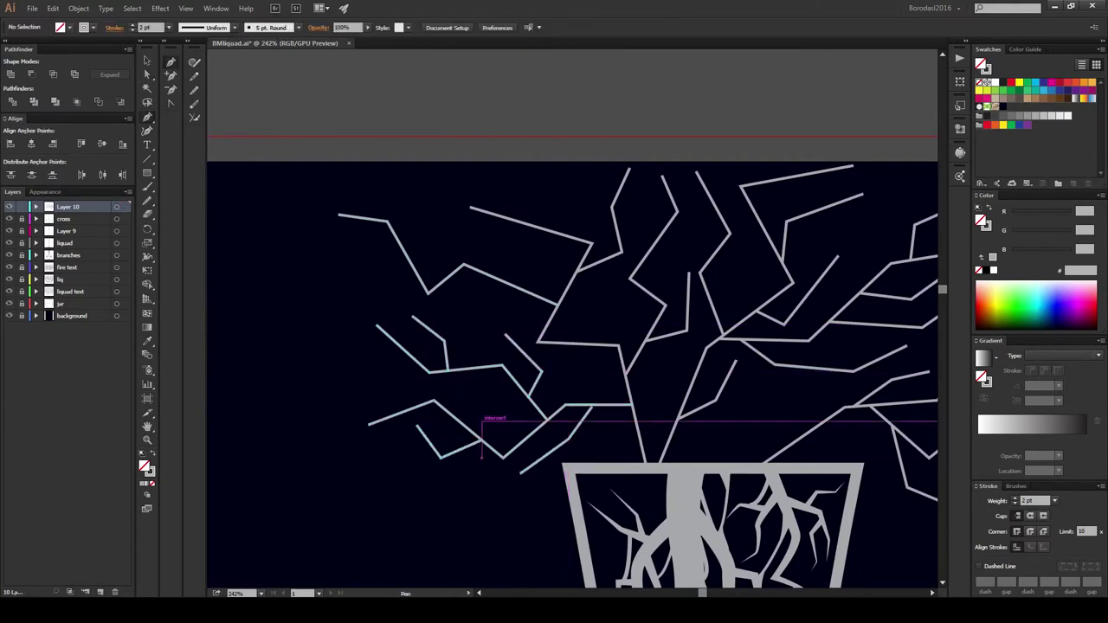
{"action": "key", "text": "ctrl+shift+a"}
{"action": "key", "text": "ctrl+minus"}
{"action": "key", "text": "ctrl+minus"}
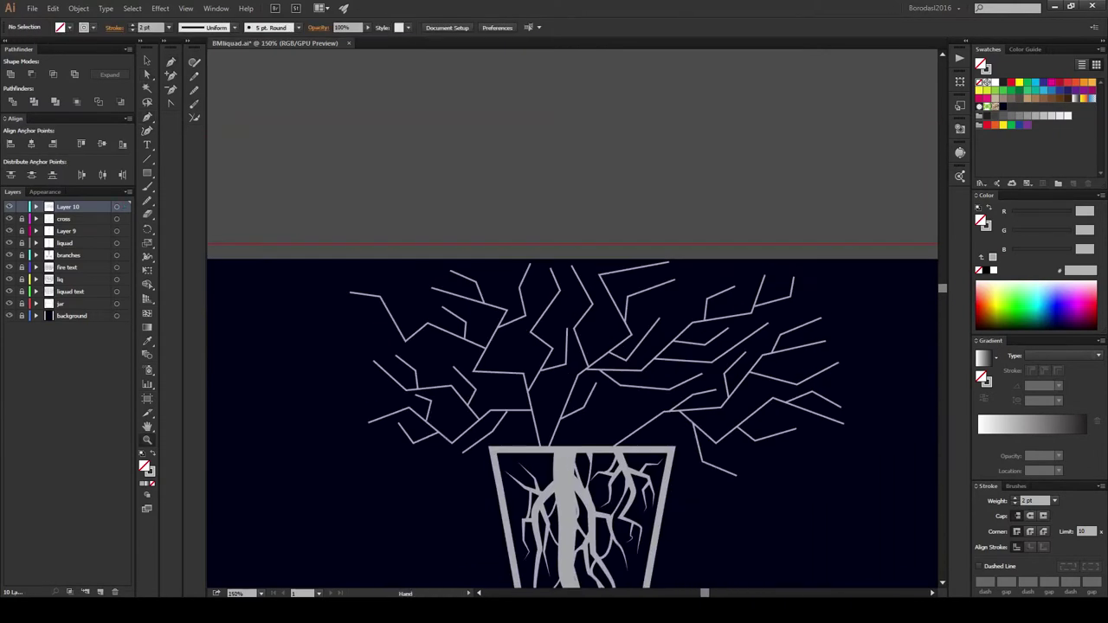
{"action": "left_click", "coordinate": [612, 385]}
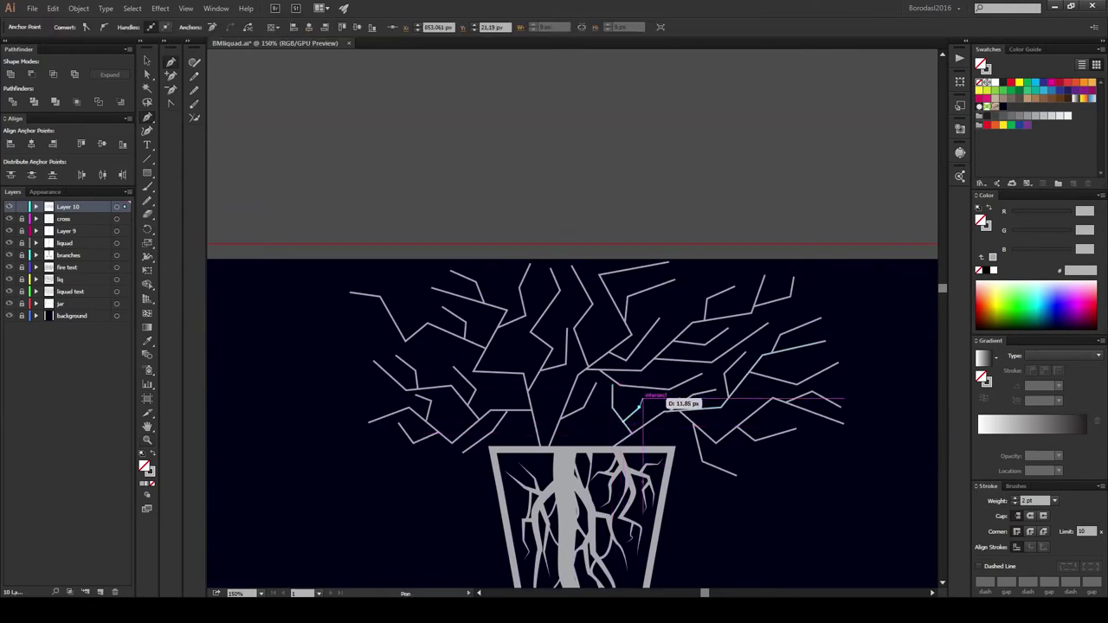
{"action": "left_click", "coordinate": [630, 430]}
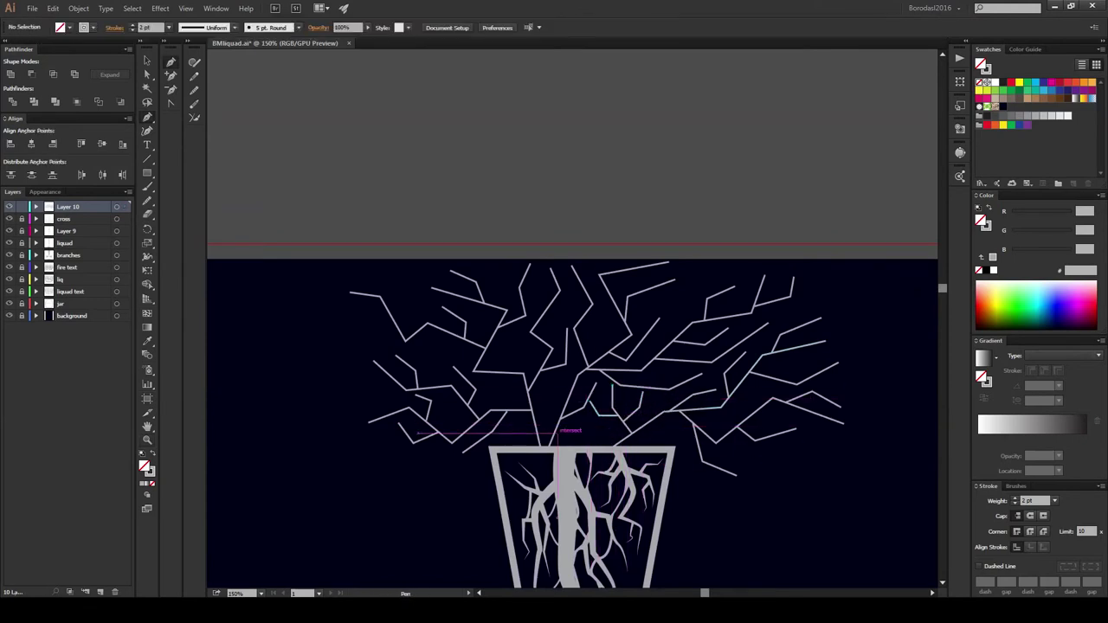
{"action": "key", "text": "v"}
{"action": "key", "text": "ctrl+a"}
Step: Apply a tapered width profile, thicken the strokes, and adjust a branch's base anchor
{"action": "left_click", "coordinate": [201, 108]}
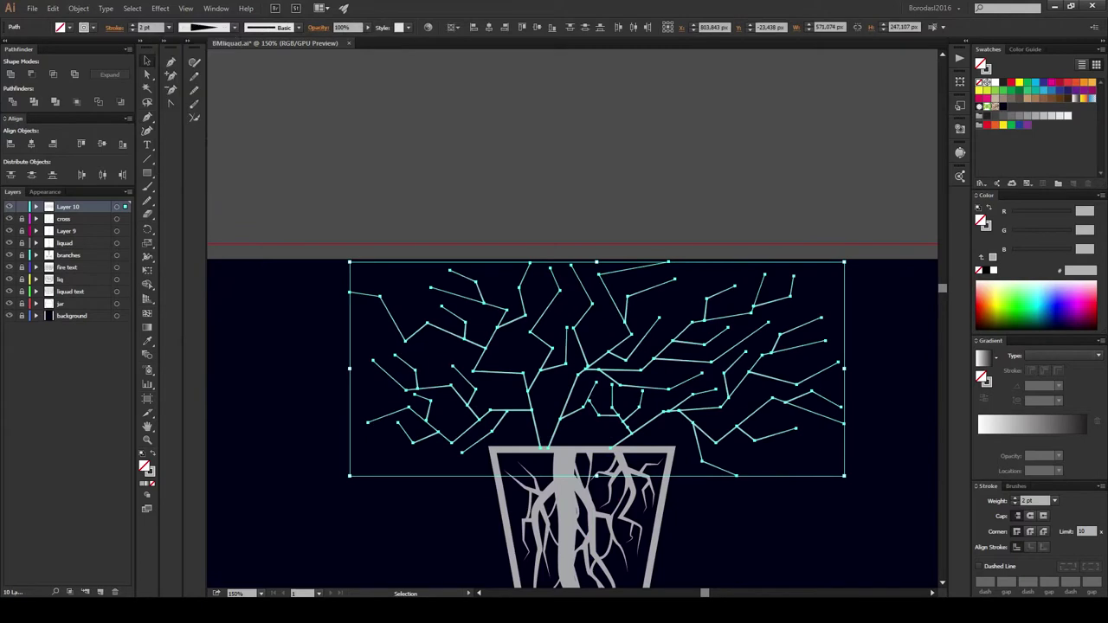
{"action": "key", "text": "Up"}
{"action": "key", "text": "Up"}
{"action": "key", "text": "Up"}
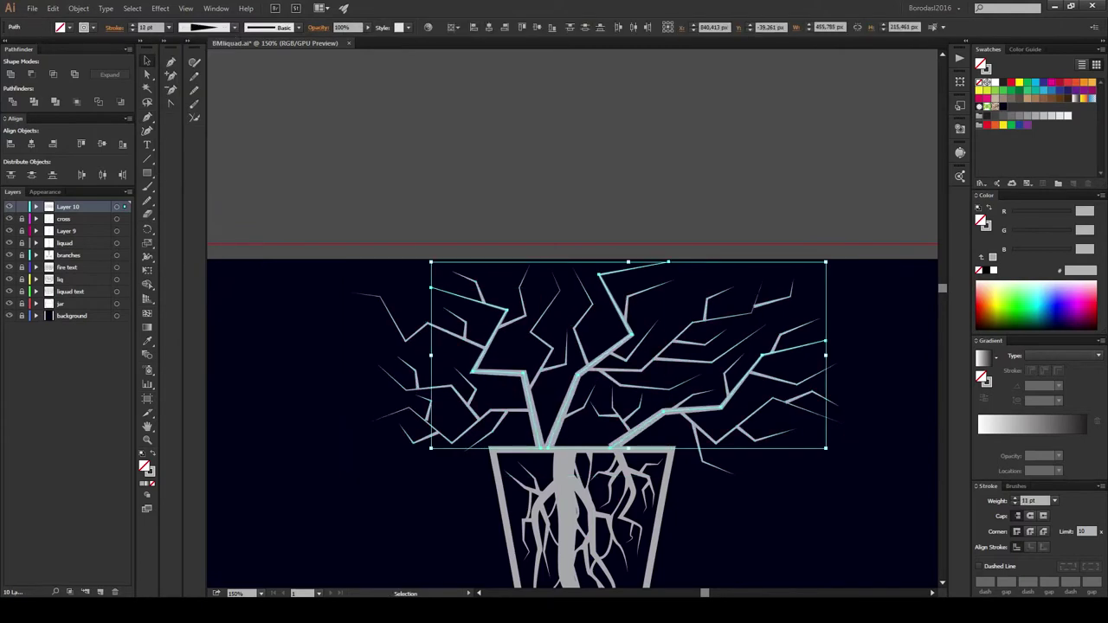
{"action": "key", "text": "ctrl+shift+a"}
{"action": "key", "text": "a"}
{"action": "left_click", "coordinate": [612, 448]}
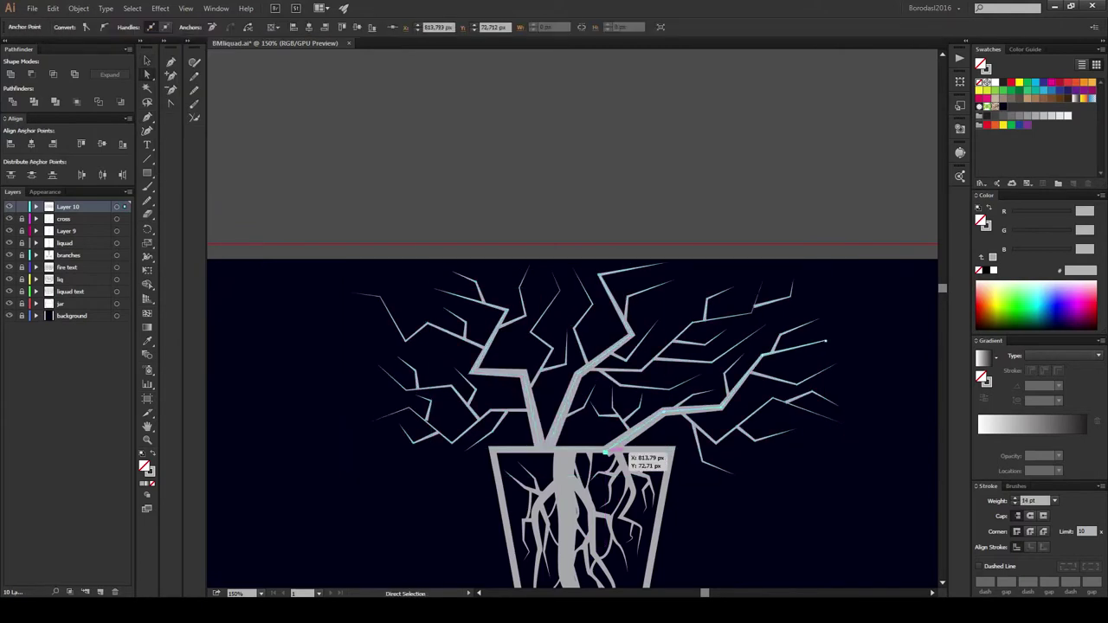
{"action": "key", "text": "ctrl+shift+a"}
{"action": "key", "text": "v"}
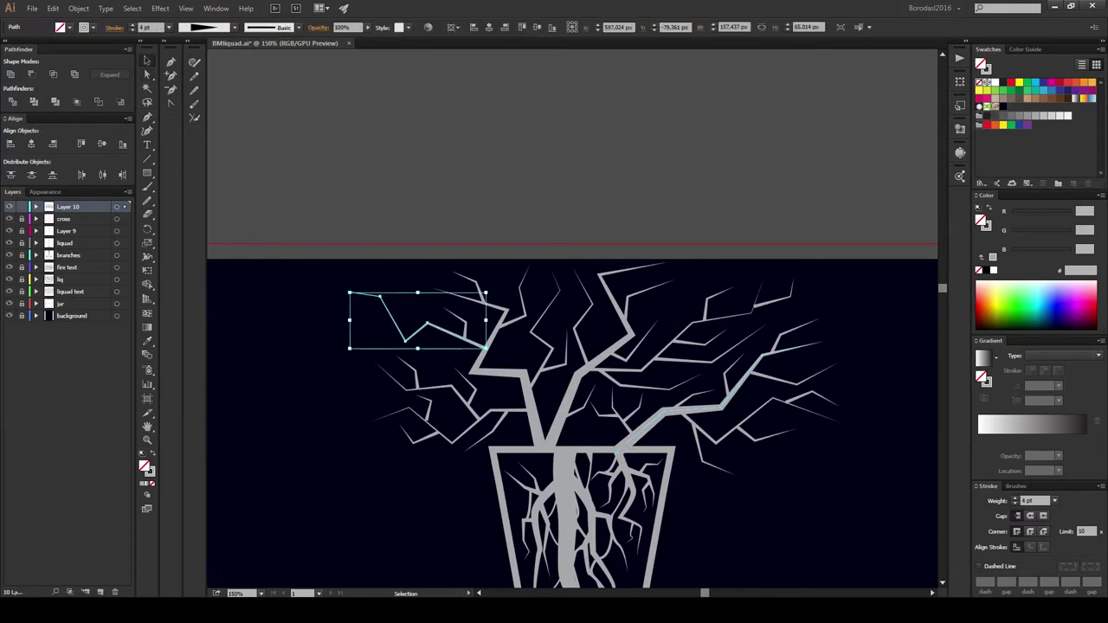
Step: Select individual branches to reweight them, then fit the artboard in view
{"action": "left_click", "coordinate": [539, 339]}
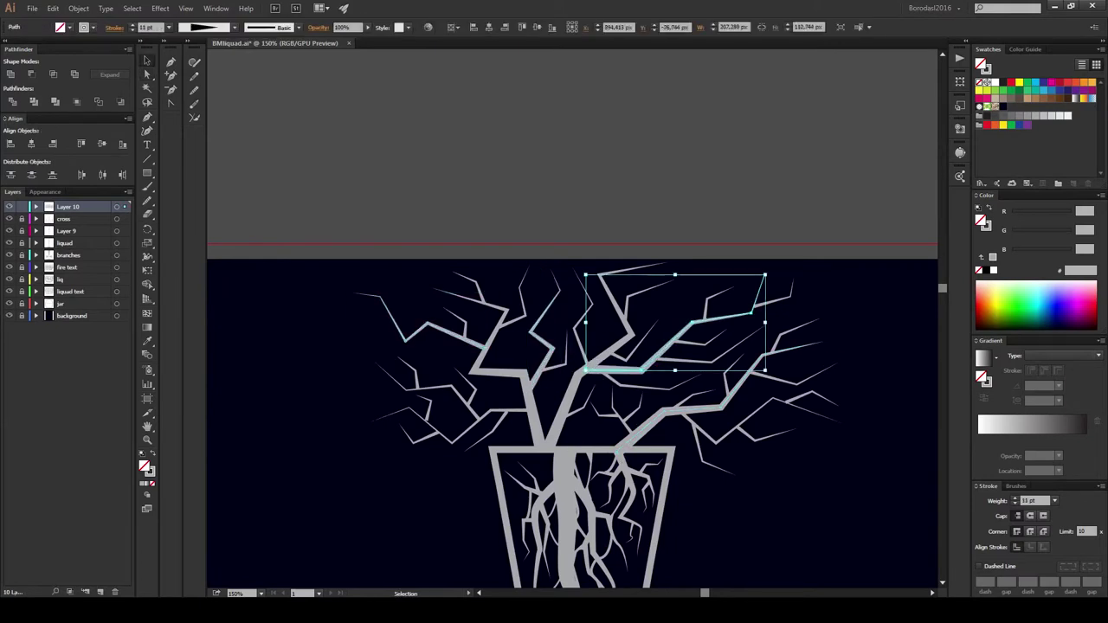
{"action": "left_click", "coordinate": [736, 425]}
{"action": "key", "text": "ctrl+shift+a"}
{"action": "left_click", "coordinate": [511, 412]}
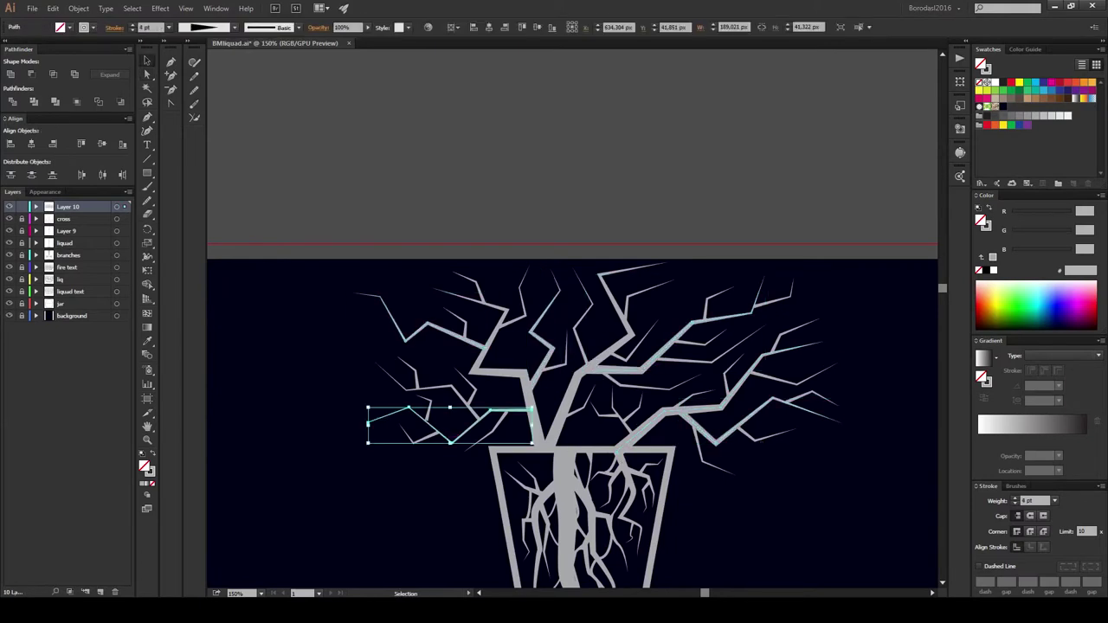
{"action": "key", "text": "ctrl+shift+a"}
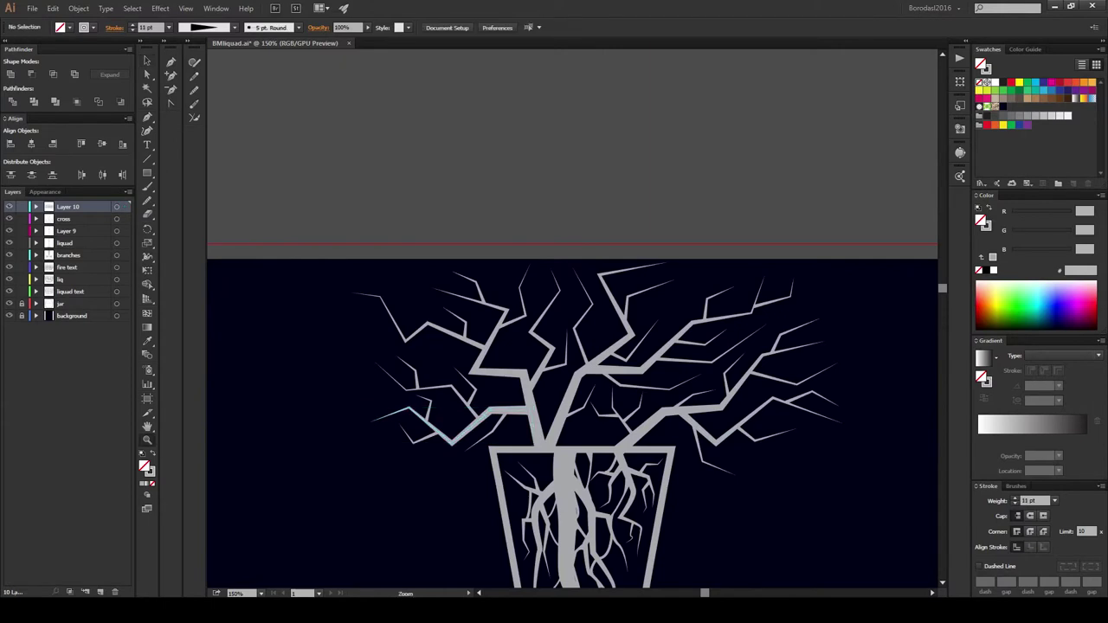
{"action": "key", "text": "ctrl+0"}
{"action": "scroll", "coordinate": [562, 346], "scroll_direction": "up", "scroll_amount": 5, "text": "alt"}
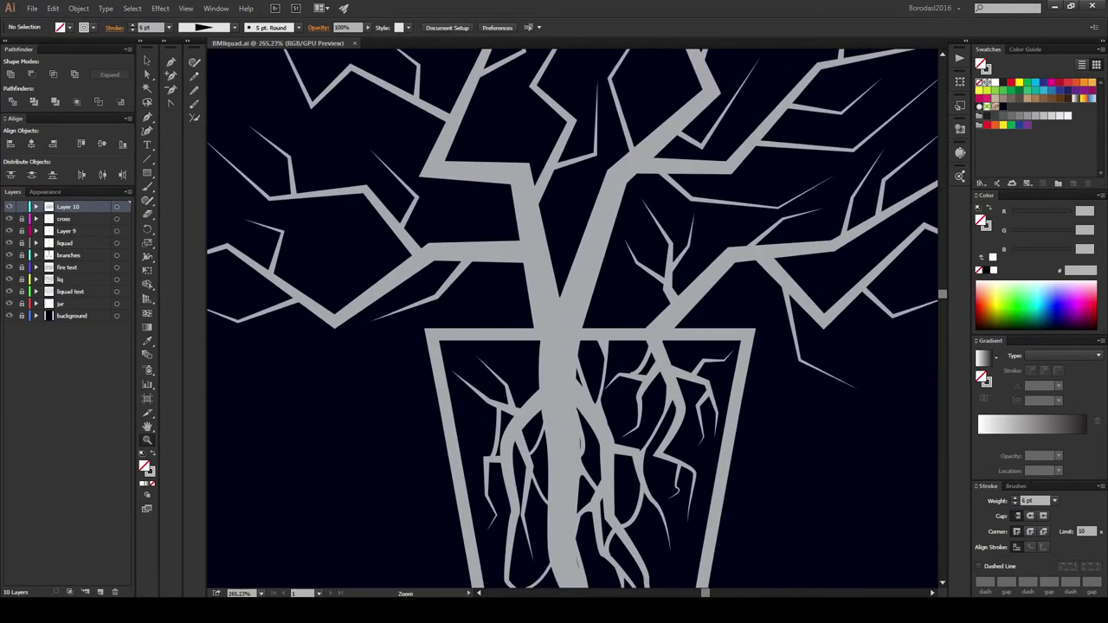
Step: Pen-draw a small triangular fill shape at a root joint inside the jar
{"action": "left_click", "coordinate": [511, 326]}
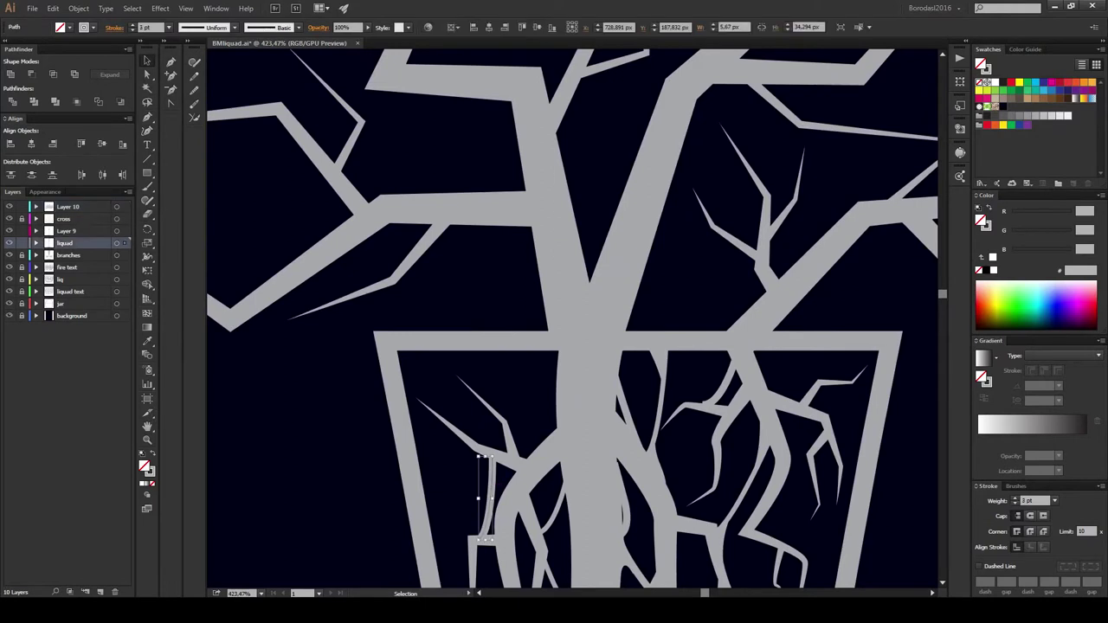
{"action": "key", "text": "ctrl+z"}
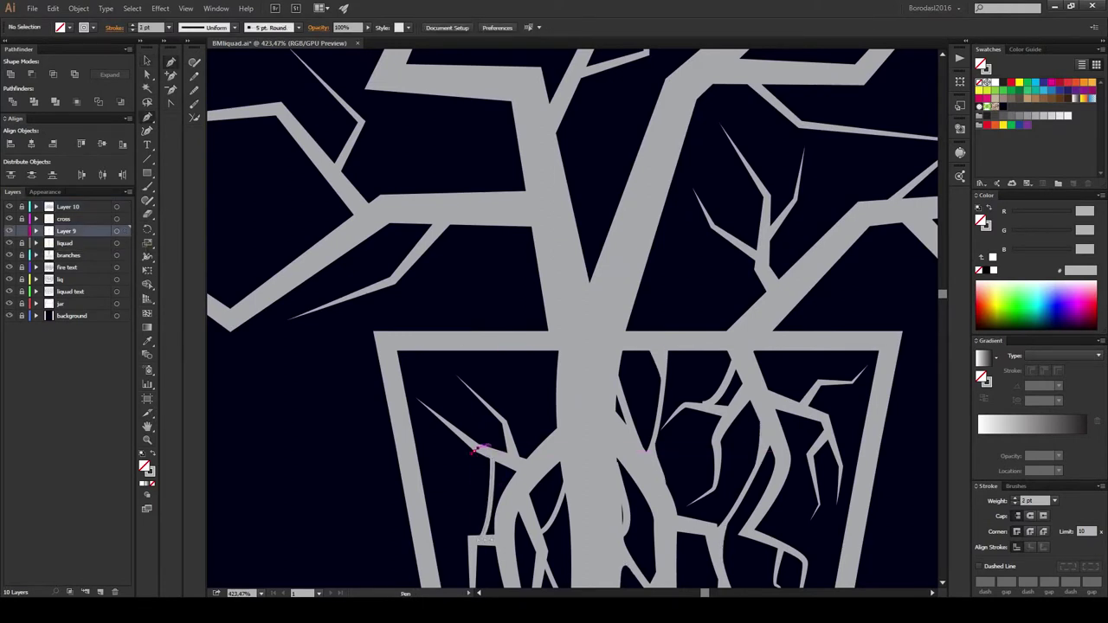
{"action": "left_click", "coordinate": [495, 458]}
{"action": "left_click", "coordinate": [488, 490]}
{"action": "left_click", "coordinate": [475, 448]}
{"action": "key", "text": "v"}
Step: Set the new shape's fill to grey A7A9AC
{"action": "left_click", "coordinate": [67, 27]}
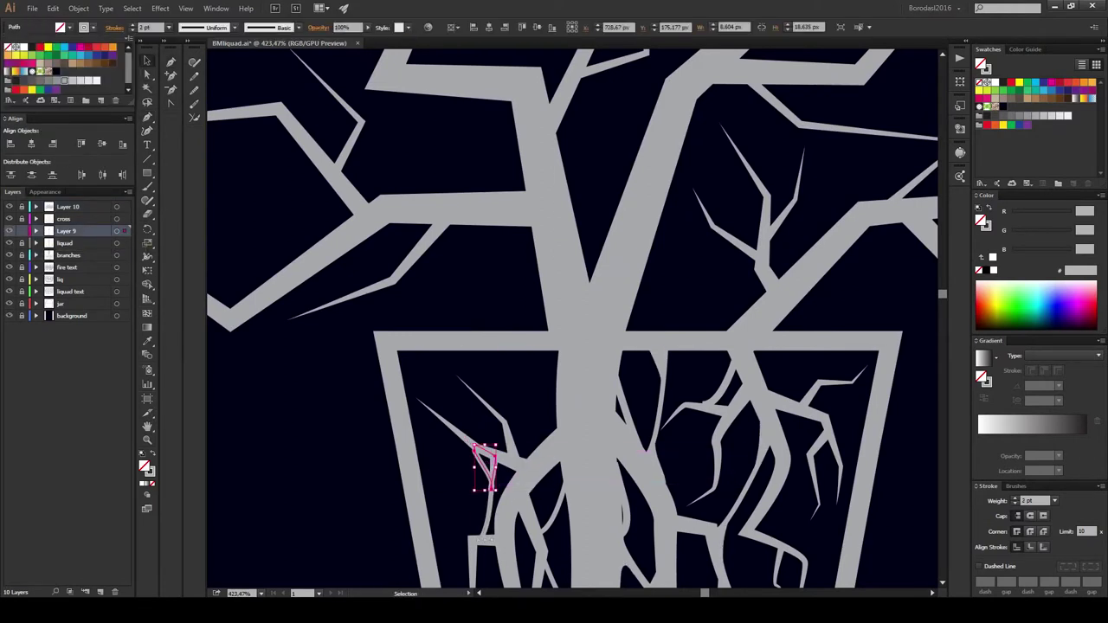
{"action": "left_click", "coordinate": [986, 82]}
Step: Draw a curved grey fill where the root meets the trunk, then make the liquid layer stroke-only
{"action": "key", "text": "ctrl+shift+a"}
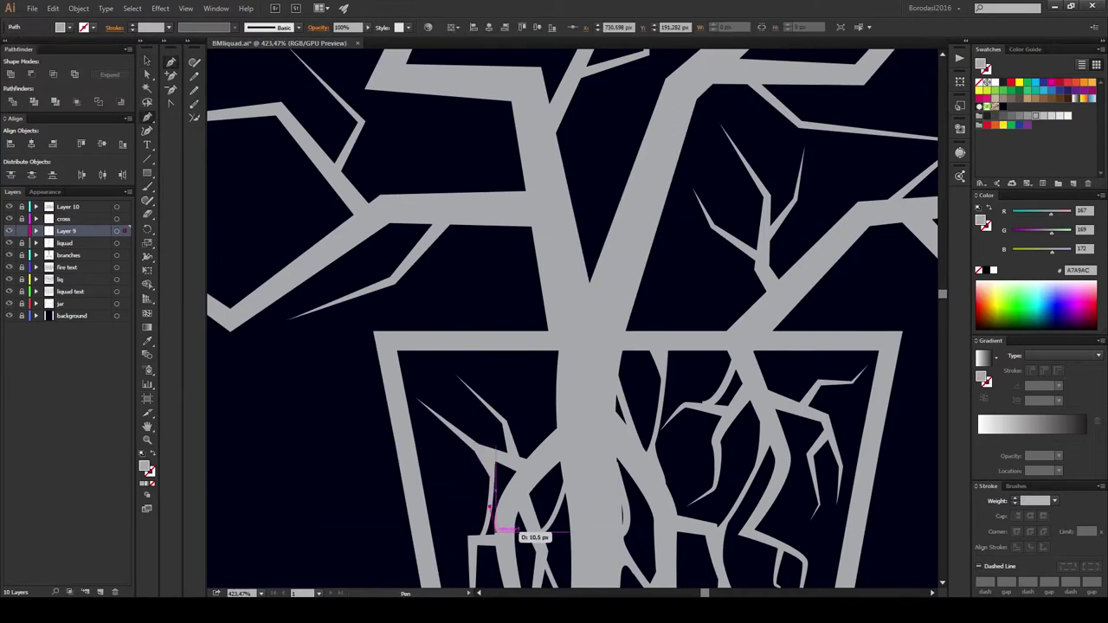
{"action": "key", "text": "p"}
{"action": "scroll", "coordinate": [571, 321], "scroll_direction": "right", "scroll_amount": 3}
{"action": "left_click", "coordinate": [446, 350]}
{"action": "left_click_drag", "start_coordinate": [454, 470], "coordinate": [472, 486]}
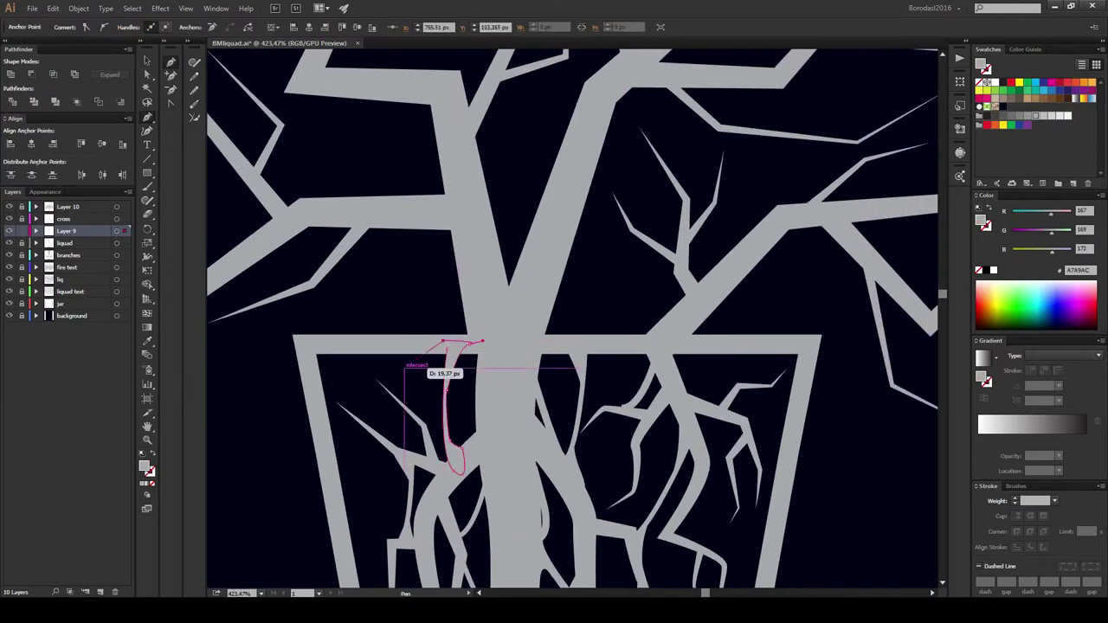
{"action": "key", "text": "ctrl+shift+a"}
{"action": "left_click_drag", "start_coordinate": [495, 376], "coordinate": [521, 364]}
{"action": "left_click", "coordinate": [65, 243]}
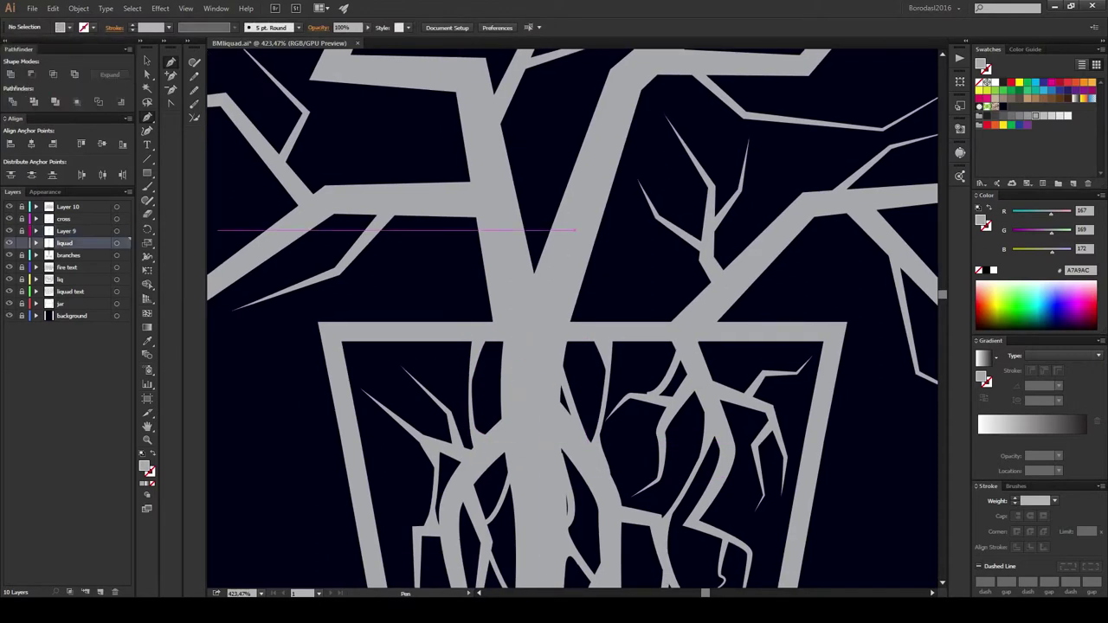
{"action": "key", "text": "shift+x"}
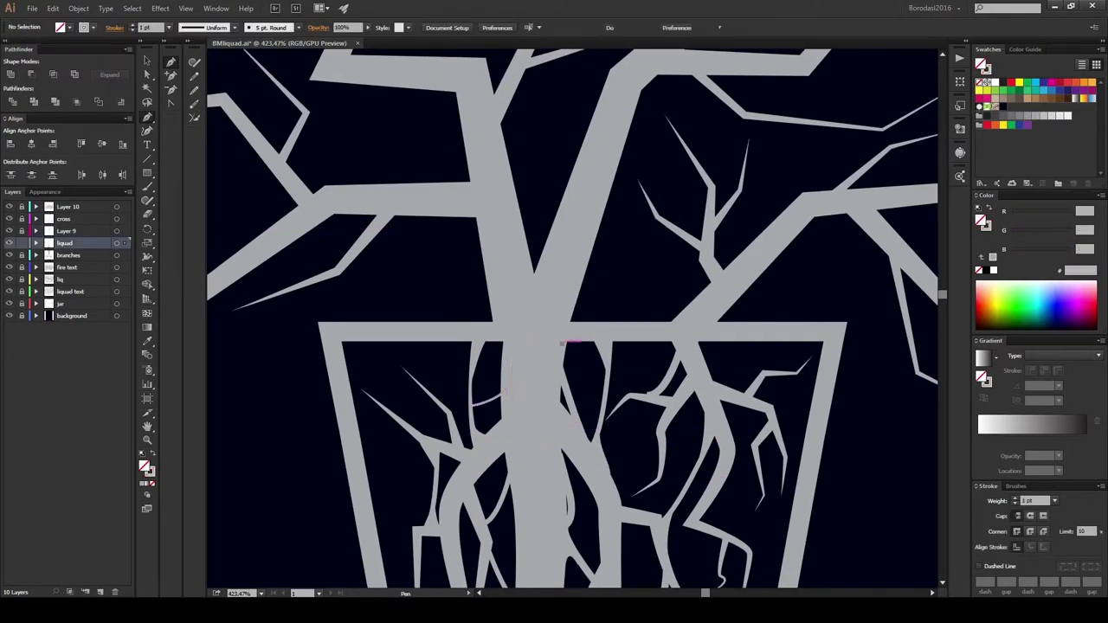
Step: Draw a thin curved liquid line across the jar, ending on a root
{"action": "left_click", "coordinate": [618, 337]}
{"action": "left_click_drag", "start_coordinate": [554, 405], "coordinate": [466, 435]}
{"action": "left_click_drag", "start_coordinate": [588, 405], "coordinate": [606, 407]}
{"action": "left_click", "coordinate": [675, 381]}
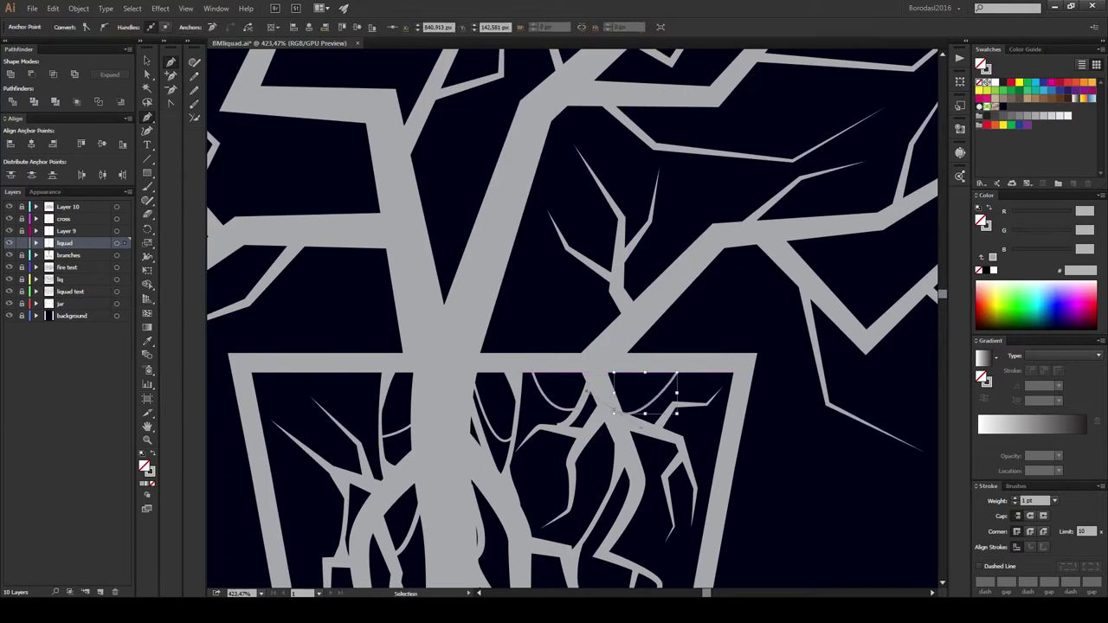
{"action": "key", "text": "Escape"}
{"action": "scroll", "coordinate": [675, 409], "scroll_direction": "left", "scroll_amount": 4}
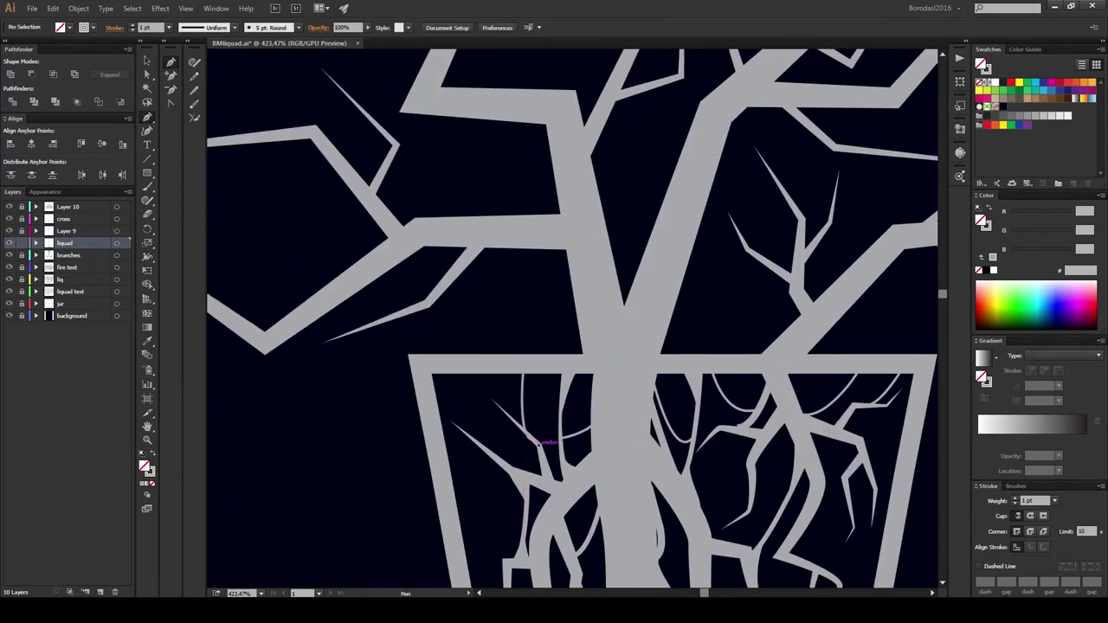
Step: Draw another thin liquid curve starting from the jar's top edge
{"action": "left_click", "coordinate": [463, 370]}
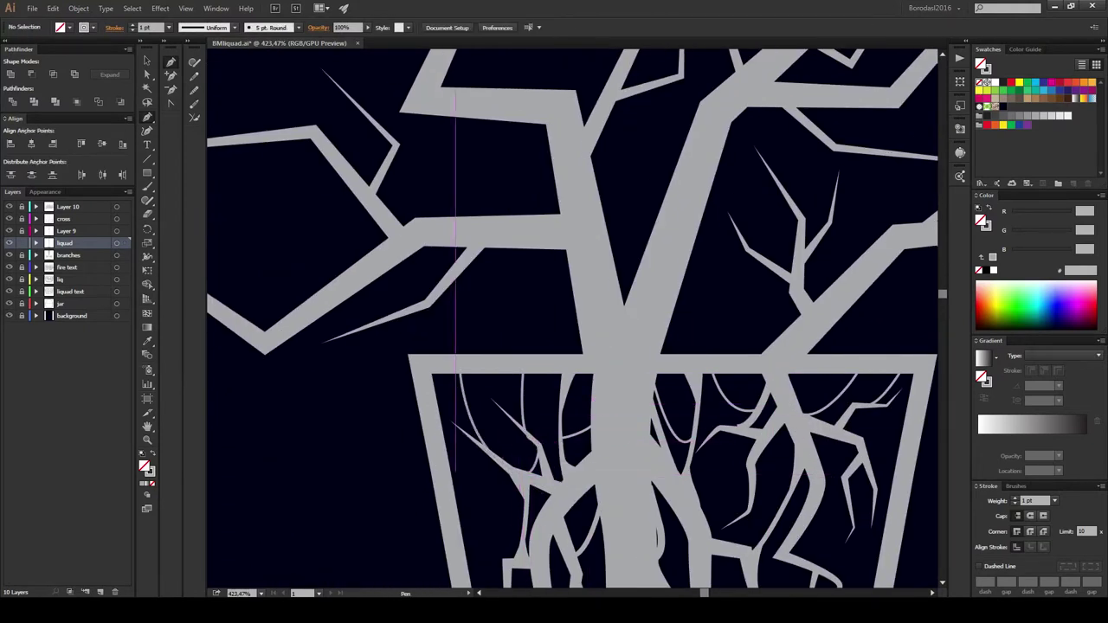
{"action": "scroll", "coordinate": [571, 319], "scroll_direction": "down", "scroll_amount": 2}
{"action": "scroll", "coordinate": [788, 371], "scroll_direction": "down", "scroll_amount": 3}
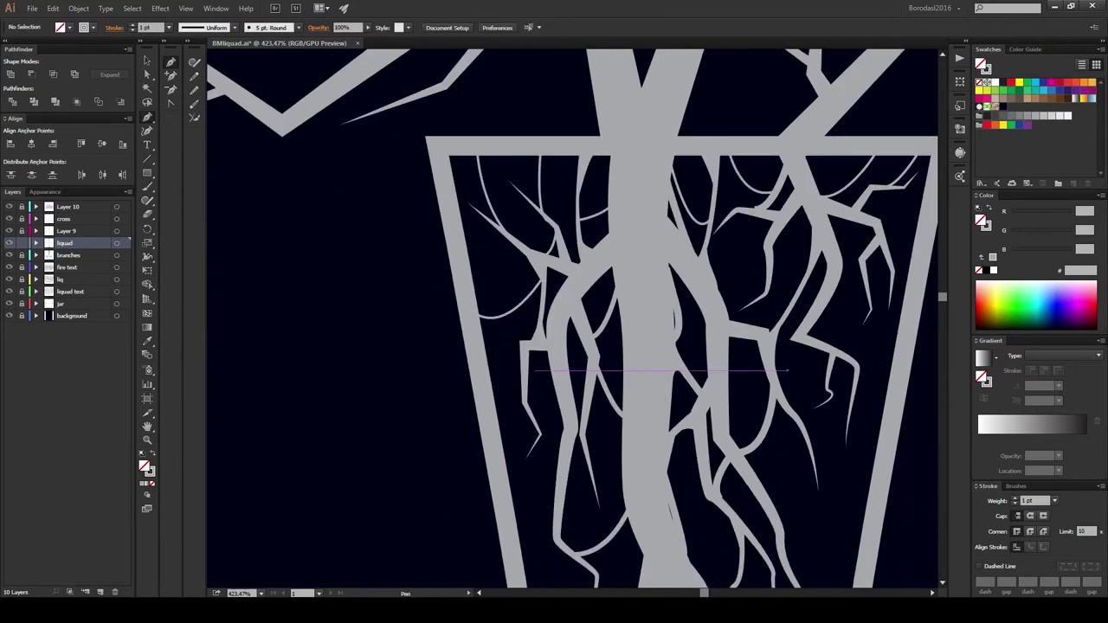
{"action": "scroll", "coordinate": [655, 332], "scroll_direction": "right", "scroll_amount": 1}
{"action": "scroll", "coordinate": [655, 332], "scroll_direction": "right", "scroll_amount": 1}
{"action": "scroll", "coordinate": [655, 331], "scroll_direction": "right", "scroll_amount": 2}
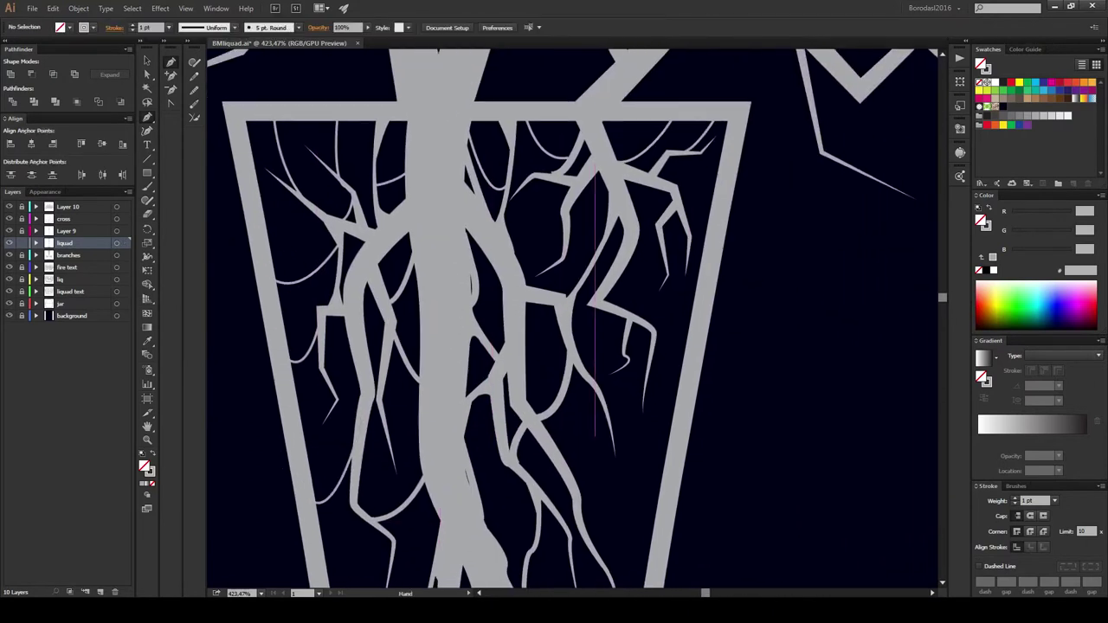
{"action": "scroll", "coordinate": [655, 332], "scroll_direction": "down", "scroll_amount": 2}
{"action": "scroll", "coordinate": [615, 379], "scroll_direction": "down", "scroll_amount": 1}
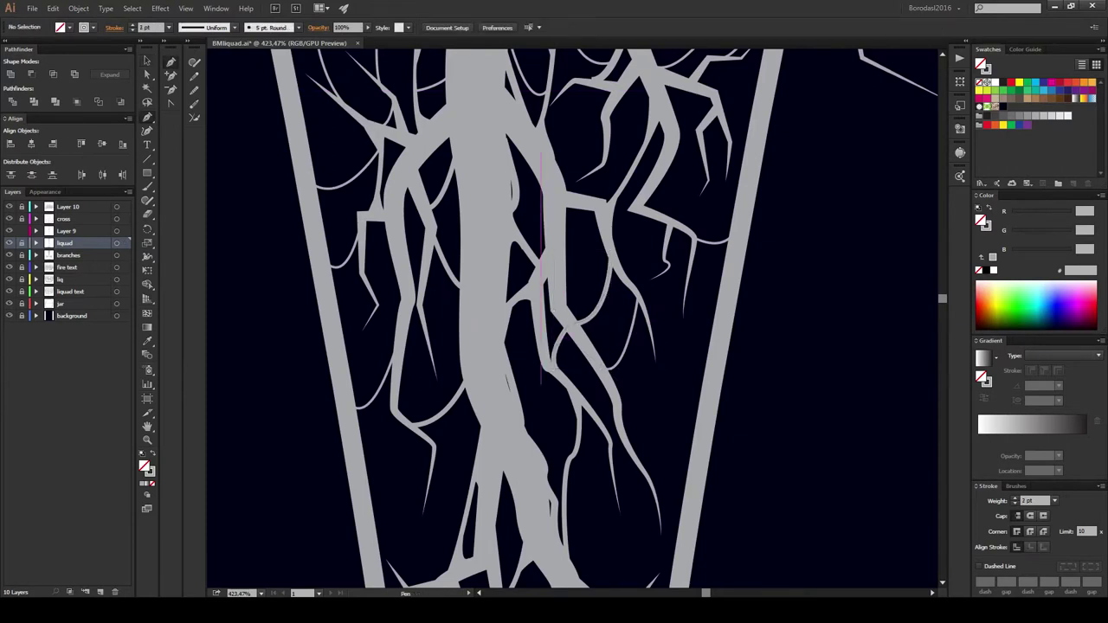
{"action": "left_click_drag", "start_coordinate": [468, 397], "coordinate": [472, 360]}
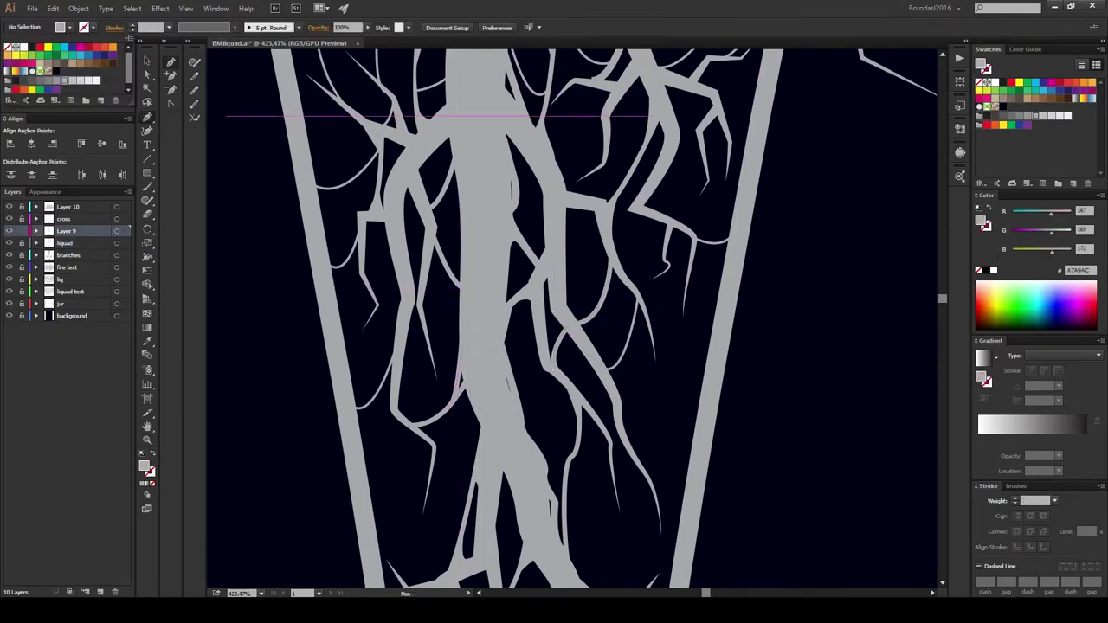
Step: Add a small curved grey fill smoothing a root join
{"action": "left_click", "coordinate": [470, 370]}
{"action": "left_click", "coordinate": [459, 385]}
{"action": "scroll", "coordinate": [485, 381], "scroll_direction": "up", "scroll_amount": 2}
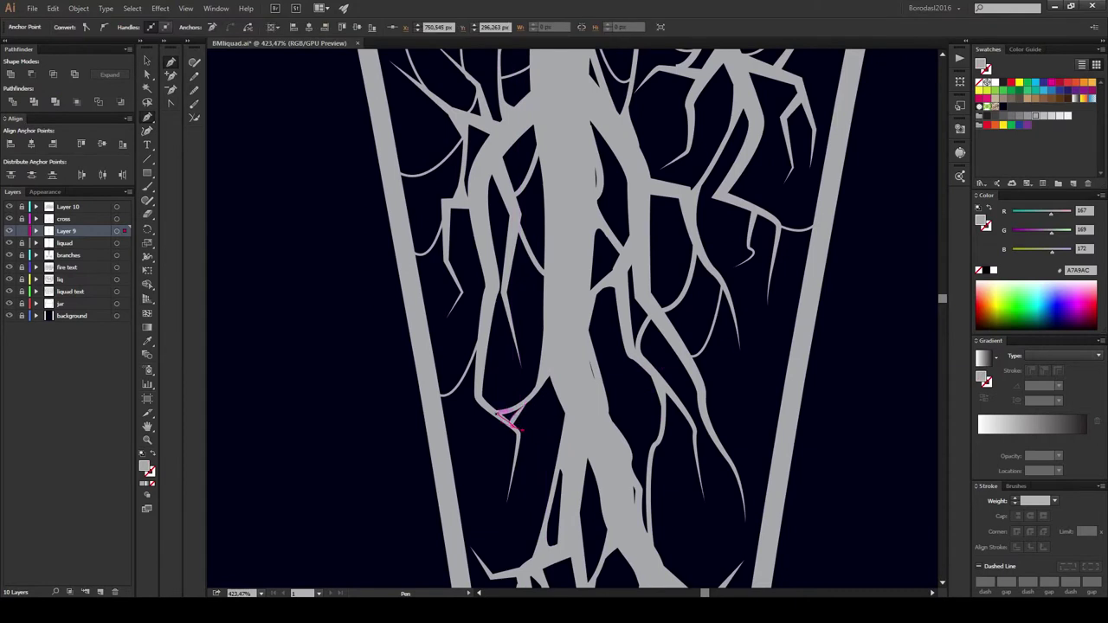
{"action": "scroll", "coordinate": [506, 417], "scroll_direction": "up", "scroll_amount": 3}
{"action": "scroll", "coordinate": [513, 429], "scroll_direction": "up", "scroll_amount": 3}
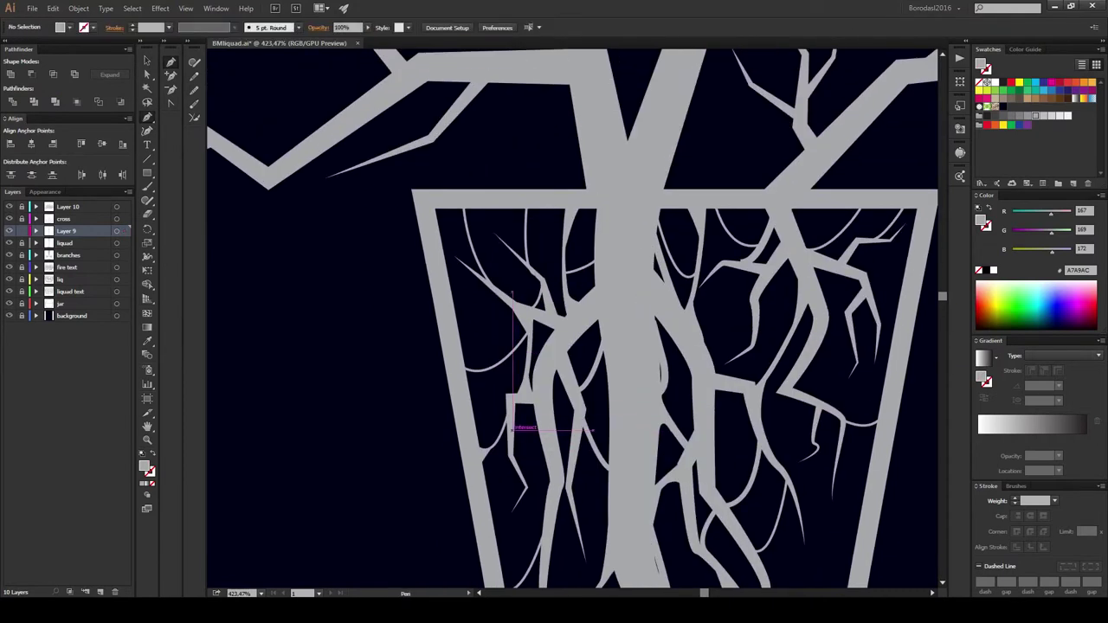
{"action": "scroll", "coordinate": [510, 415], "scroll_direction": "up", "scroll_amount": 3}
{"action": "left_click_drag", "start_coordinate": [574, 391], "coordinate": [502, 419]}
{"action": "scroll", "coordinate": [520, 372], "scroll_direction": "up", "scroll_amount": 3}
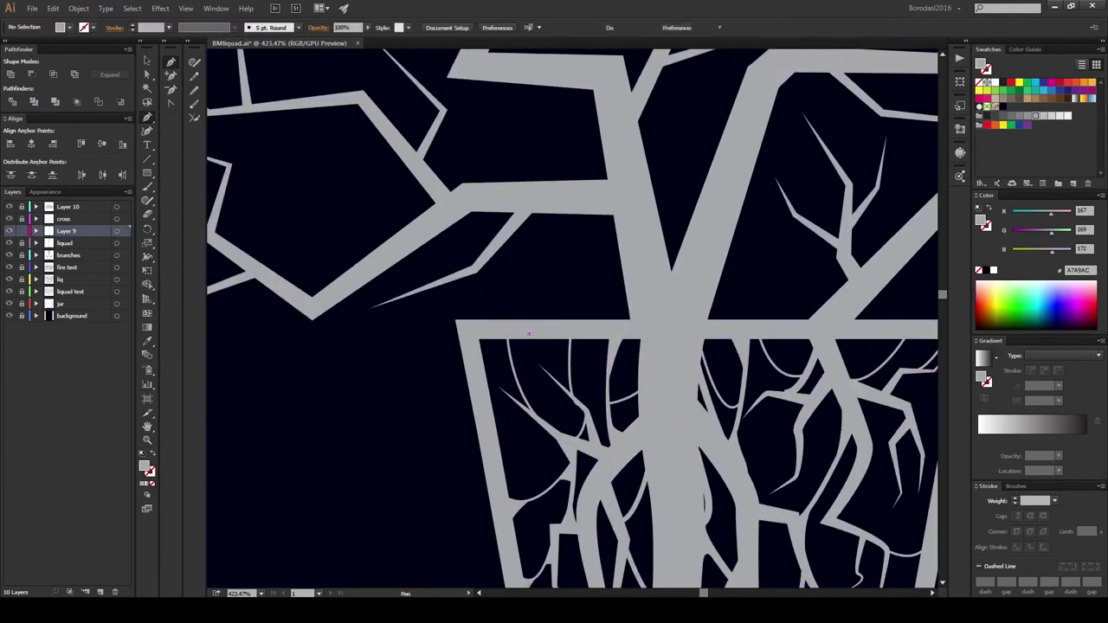
{"action": "left_click_drag", "start_coordinate": [518, 340], "coordinate": [520, 339]}
Step: Add grey fills at the jar's left edge and where the trunk meets the jar top
{"action": "left_click_drag", "start_coordinate": [507, 396], "coordinate": [554, 414]}
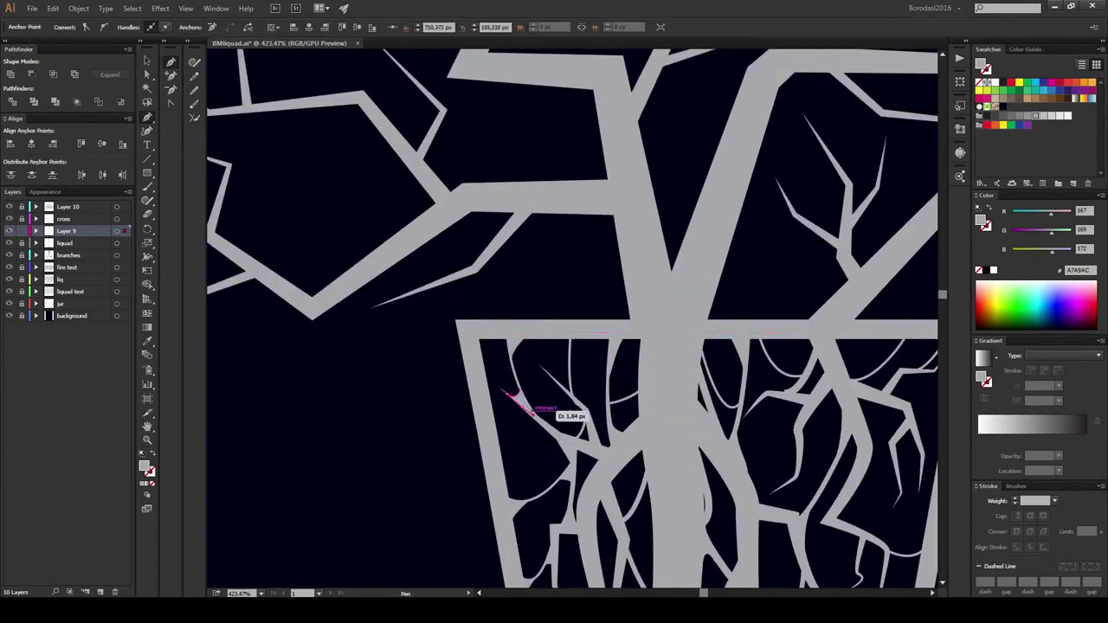
{"action": "left_click_drag", "start_coordinate": [652, 344], "coordinate": [623, 348]}
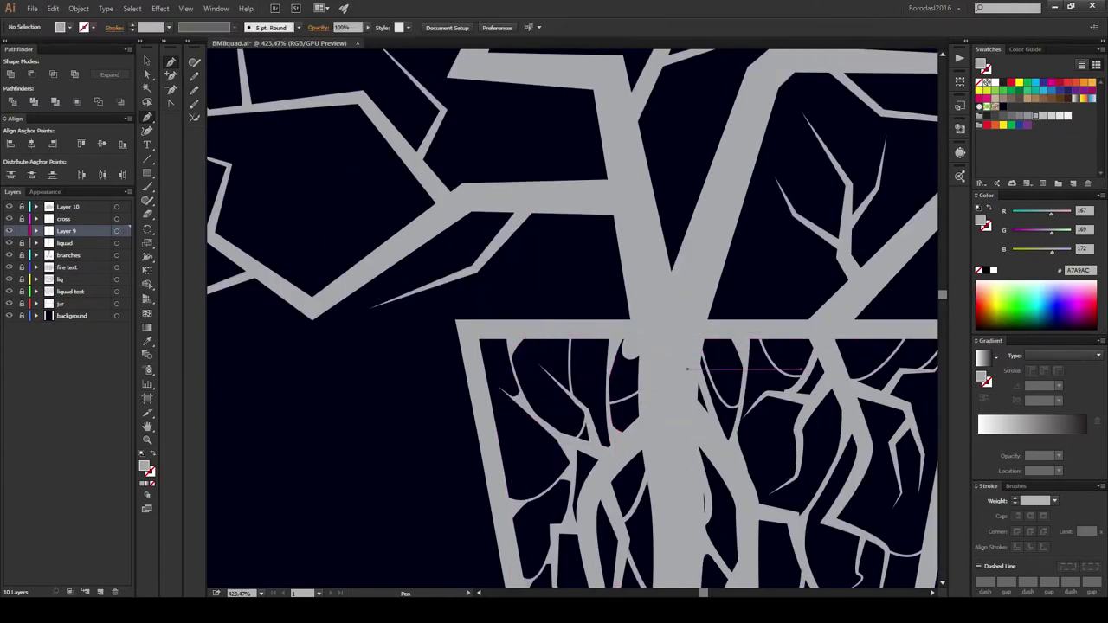
{"action": "mouse_move", "coordinate": [660, 398]}
{"action": "left_mouse_down"}
{"action": "mouse_move", "coordinate": [618, 370]}
{"action": "mouse_move", "coordinate": [630, 396]}
{"action": "left_mouse_up"}
{"action": "mouse_move", "coordinate": [699, 344]}
{"action": "left_mouse_down"}
{"action": "mouse_move", "coordinate": [630, 387]}
{"action": "mouse_move", "coordinate": [649, 384]}
{"action": "left_mouse_up"}
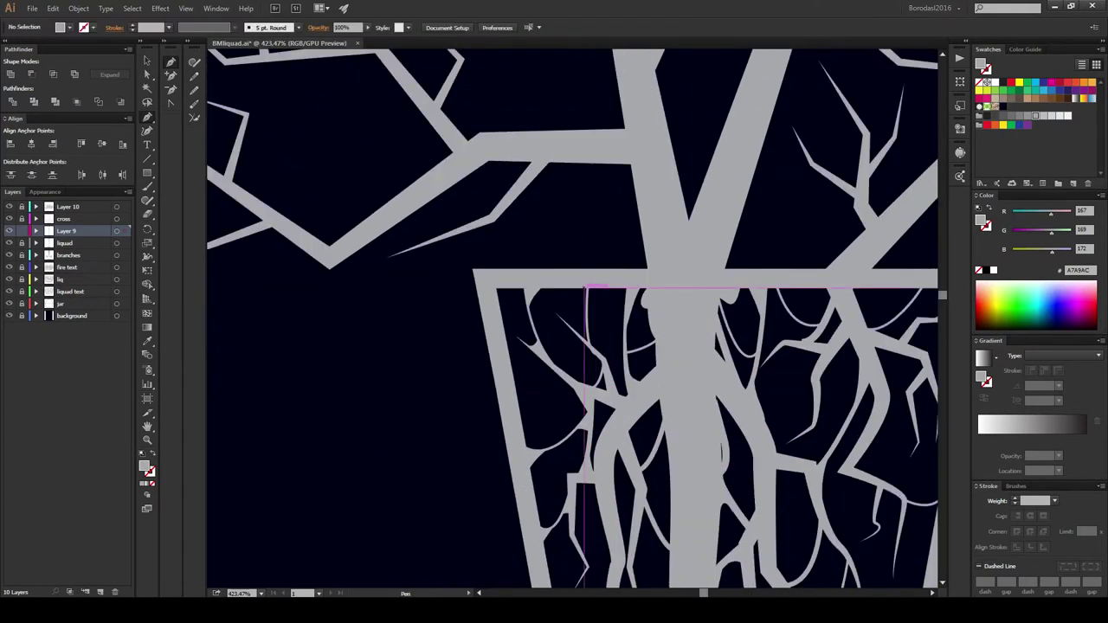
Step: Draw wavy, drip-edged grey fills along the jar's top inner edge
{"action": "left_click_drag", "start_coordinate": [525, 389], "coordinate": [638, 282]}
{"action": "mouse_move", "coordinate": [573, 297]}
{"action": "left_mouse_down"}
{"action": "mouse_move", "coordinate": [542, 295]}
{"action": "mouse_move", "coordinate": [537, 381]}
{"action": "left_mouse_up"}
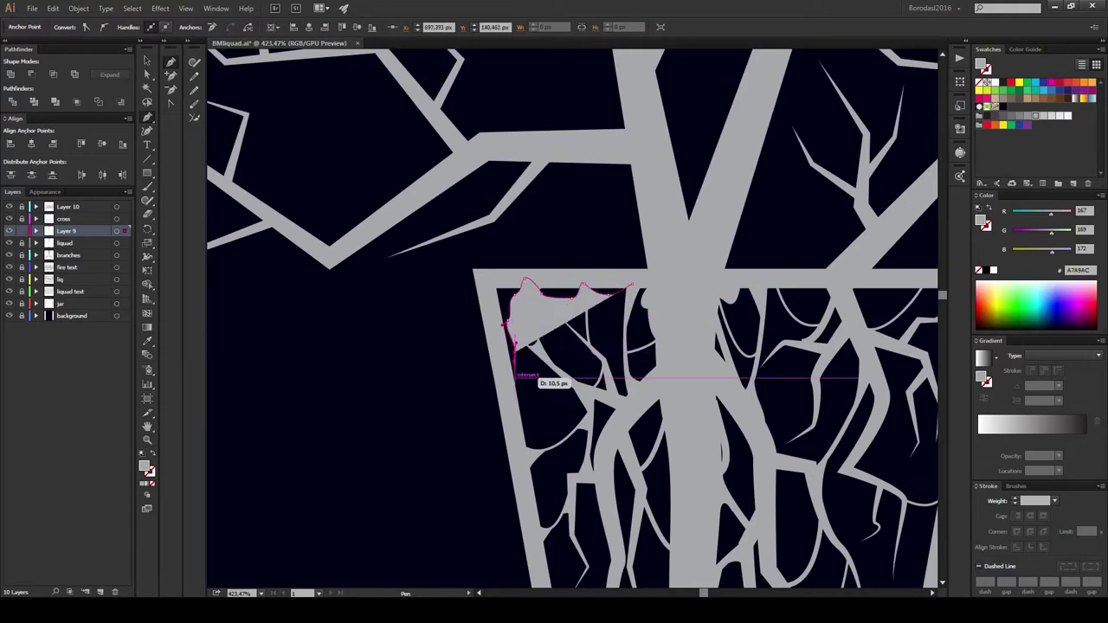
{"action": "left_click_drag", "start_coordinate": [655, 292], "coordinate": [316, 340]}
{"action": "left_click_drag", "start_coordinate": [394, 351], "coordinate": [445, 351]}
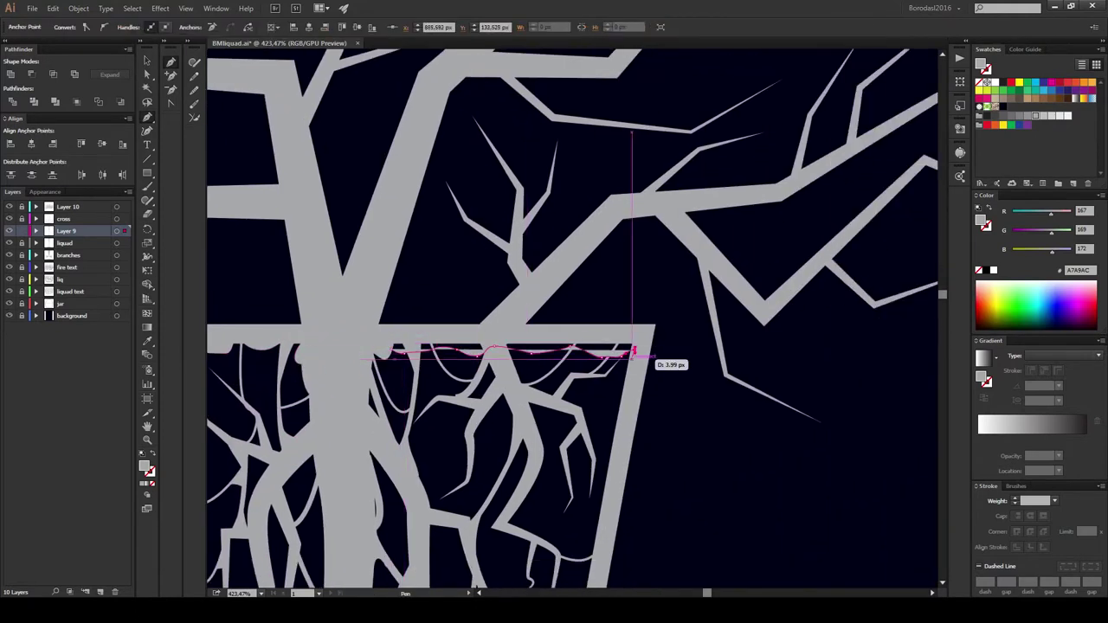
{"action": "left_click", "coordinate": [374, 351]}
{"action": "left_click_drag", "start_coordinate": [251, 554], "coordinate": [357, 392]}
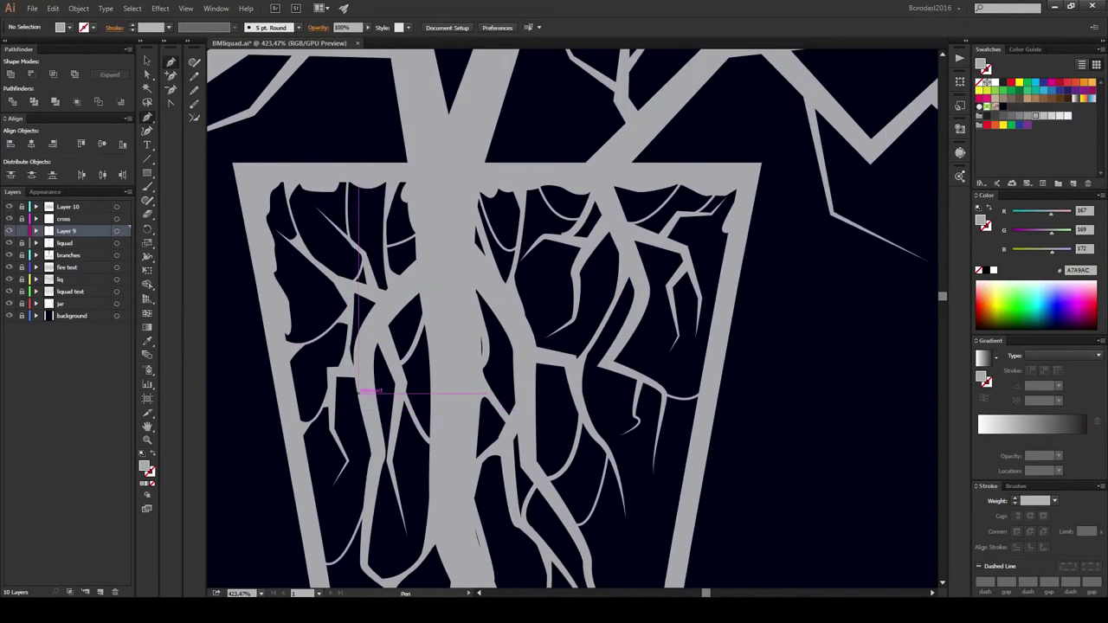
Step: Add curved grey fills down the jar's left and right inner edges
{"action": "left_click", "coordinate": [294, 352]}
{"action": "left_click_drag", "start_coordinate": [314, 472], "coordinate": [332, 487]}
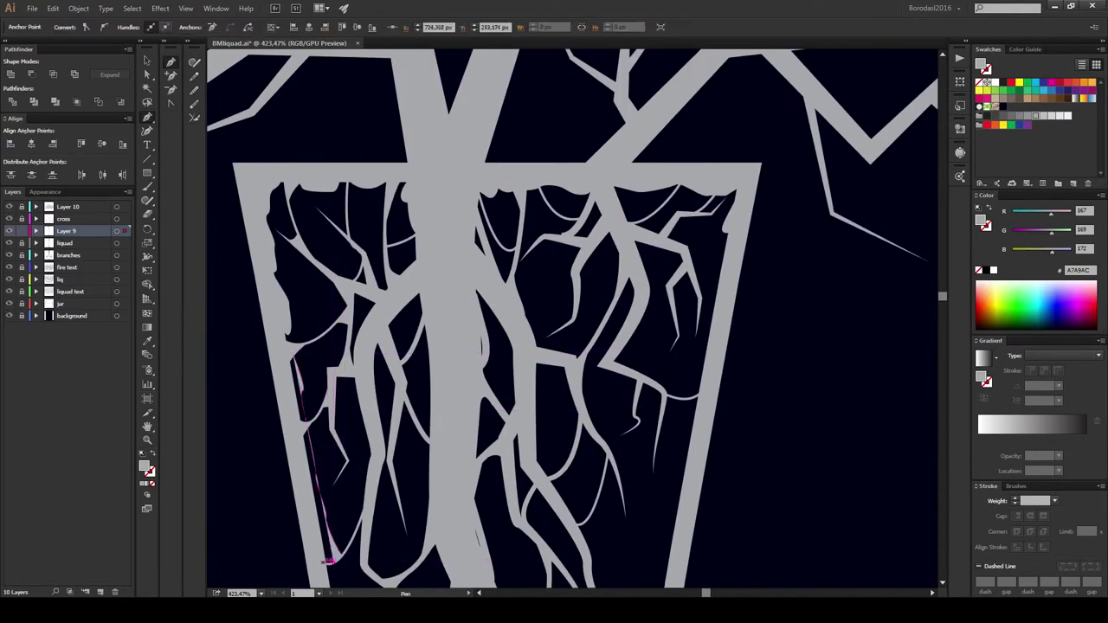
{"action": "left_click_drag", "start_coordinate": [328, 561], "coordinate": [164, 548]}
{"action": "left_click", "coordinate": [565, 184]}
{"action": "left_click_drag", "start_coordinate": [550, 251], "coordinate": [543, 297]}
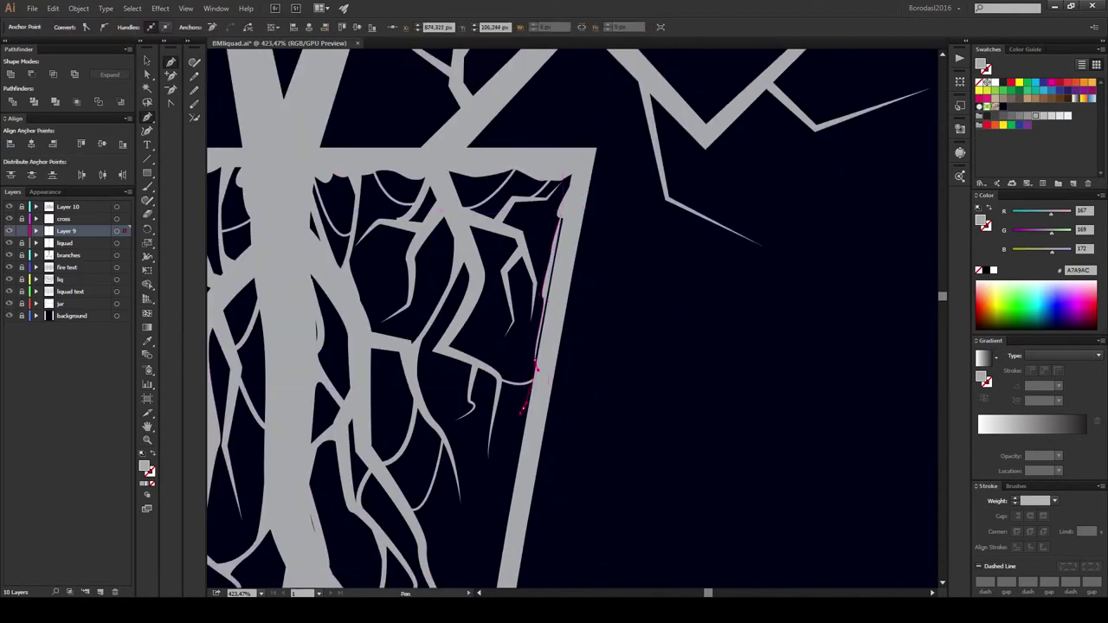
{"action": "left_click_drag", "start_coordinate": [522, 410], "coordinate": [528, 364]}
Step: Add grey fills at a branch-trunk join and higher up a branch
{"action": "left_click_drag", "start_coordinate": [528, 468], "coordinate": [539, 462]}
{"action": "left_click_drag", "start_coordinate": [372, 519], "coordinate": [464, 359]}
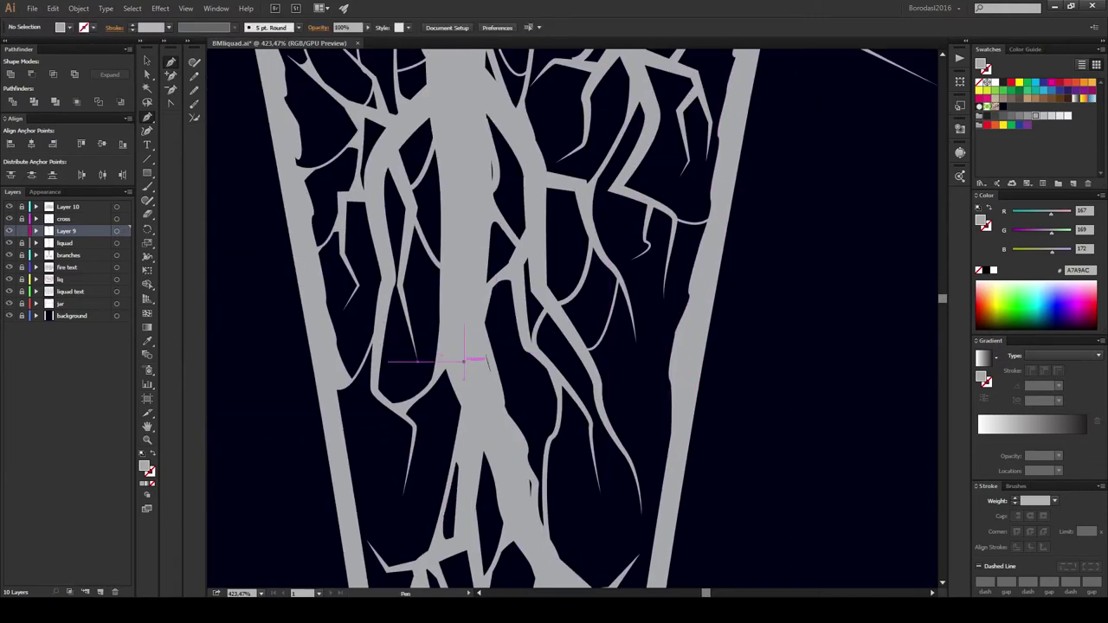
{"action": "left_click_drag", "start_coordinate": [457, 248], "coordinate": [496, 429]}
{"action": "left_click_drag", "start_coordinate": [458, 344], "coordinate": [444, 364]}
{"action": "mouse_move", "coordinate": [467, 296]}
{"action": "left_mouse_down"}
{"action": "mouse_move", "coordinate": [476, 318]}
{"action": "mouse_move", "coordinate": [457, 273]}
{"action": "left_mouse_up"}
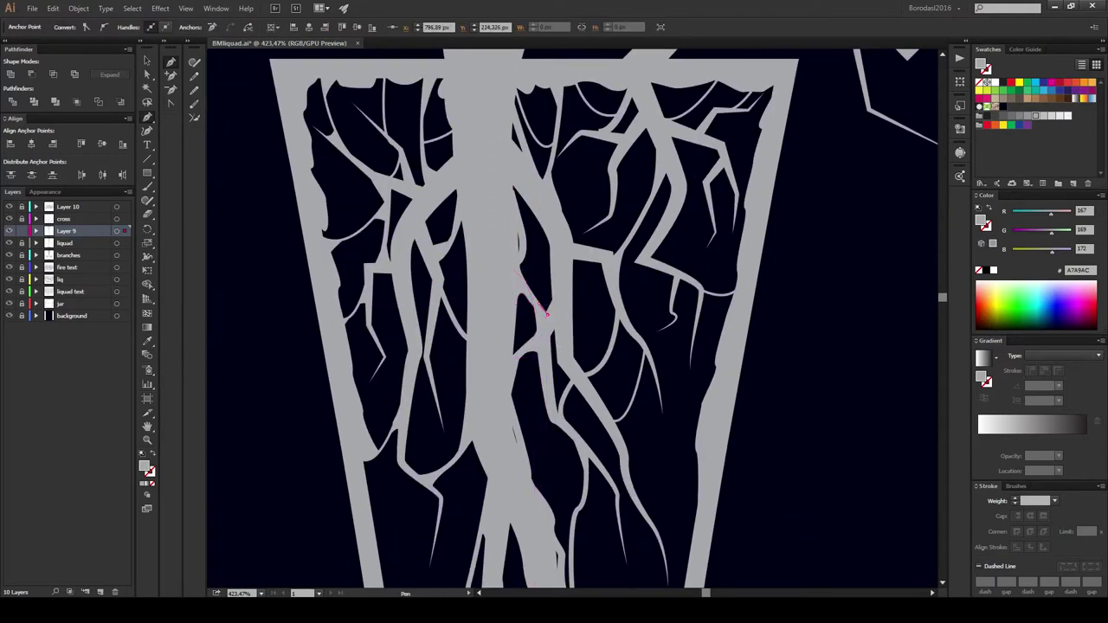
{"action": "left_click_drag", "start_coordinate": [519, 341], "coordinate": [545, 339]}
Step: Draw a curved grey fill along a branch edge, then zoom out to the whole jar
{"action": "scroll", "coordinate": [455, 212], "scroll_direction": "up", "scroll_amount": 5}
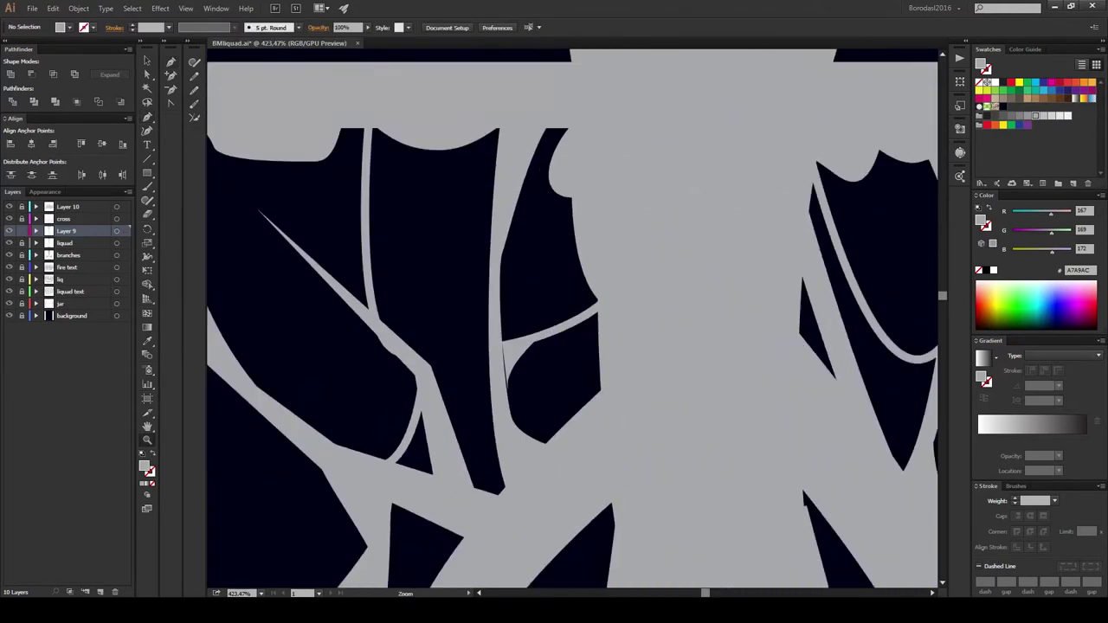
{"action": "left_click_drag", "start_coordinate": [501, 362], "coordinate": [580, 348]}
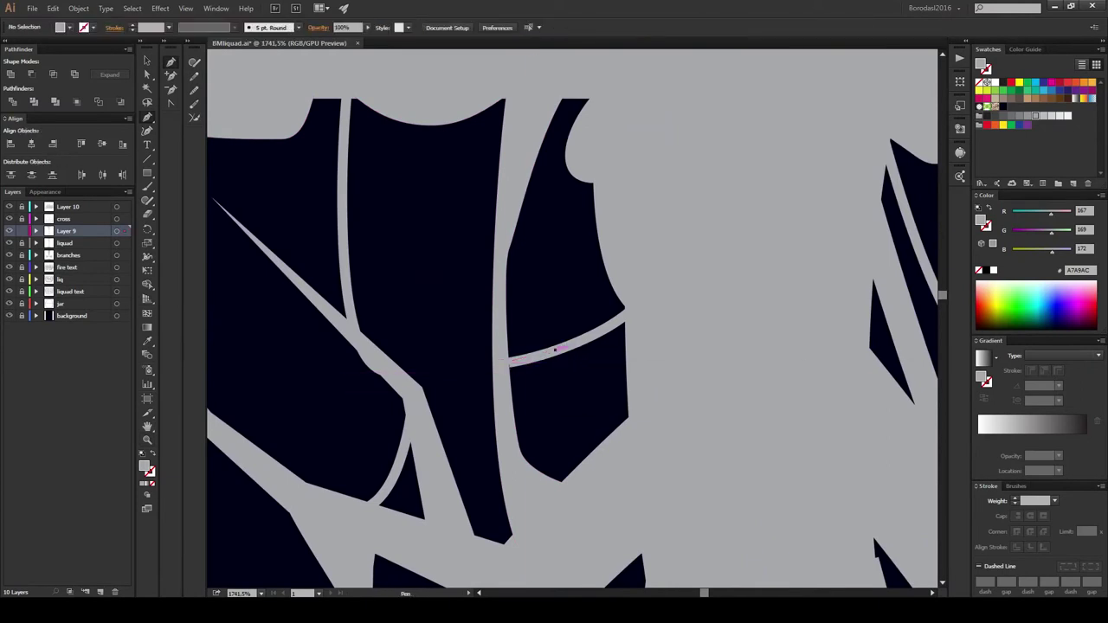
{"action": "left_click_drag", "start_coordinate": [604, 286], "coordinate": [610, 328]}
{"action": "left_click_drag", "start_coordinate": [347, 164], "coordinate": [532, 204]}
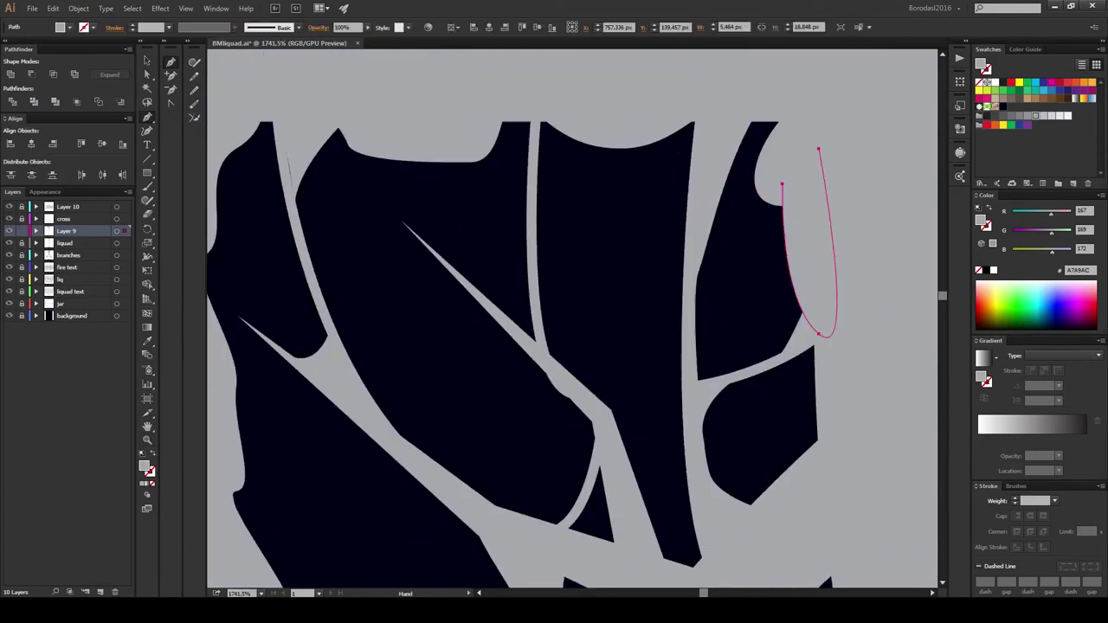
{"action": "left_click_drag", "start_coordinate": [497, 102], "coordinate": [529, 204]}
{"action": "left_click_drag", "start_coordinate": [519, 326], "coordinate": [613, 214]}
{"action": "key", "text": "Escape"}
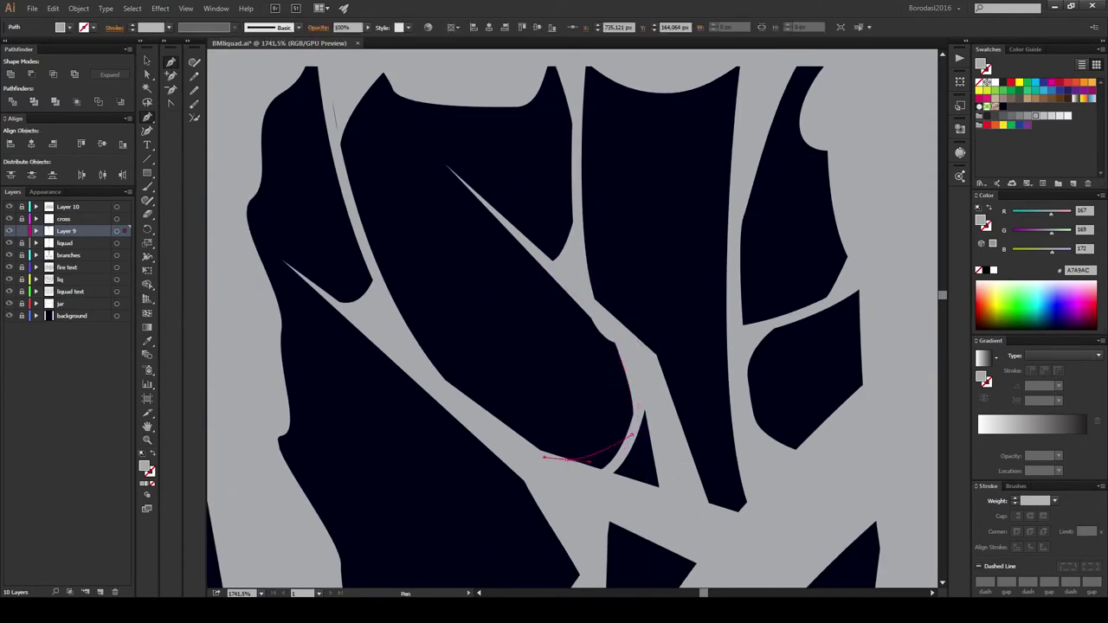
{"action": "key", "text": "ctrl+minus"}
{"action": "key", "text": "ctrl+minus"}
{"action": "key", "text": "ctrl+minus"}
{"action": "key", "text": "ctrl+minus"}
{"action": "key", "text": "ctrl+minus"}
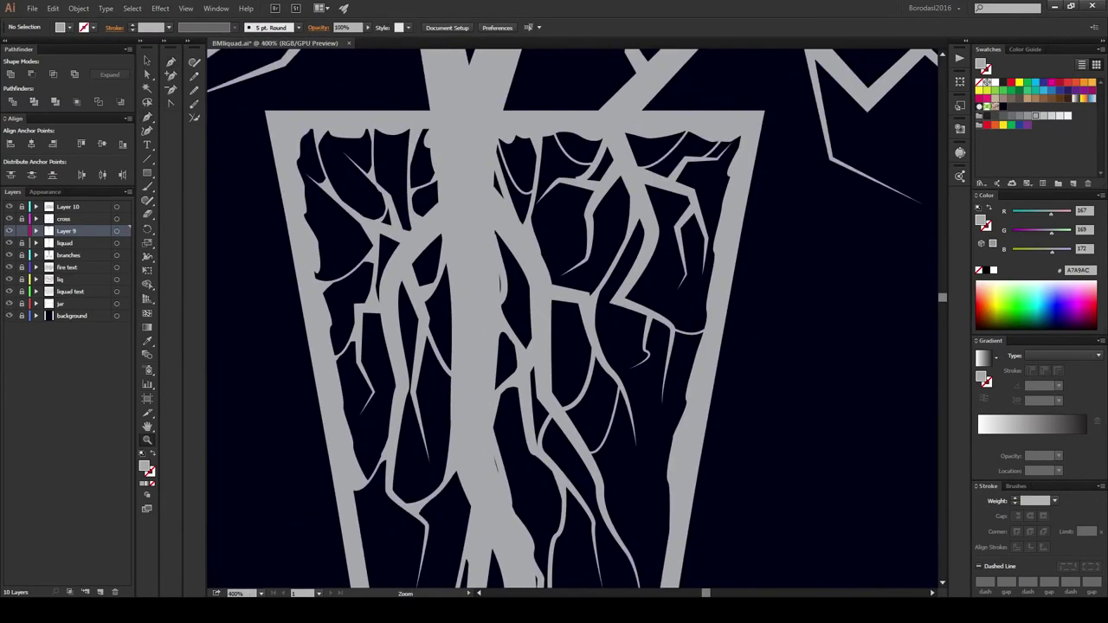
{"action": "scroll", "coordinate": [519, 179], "scroll_direction": "up", "scroll_amount": 3}
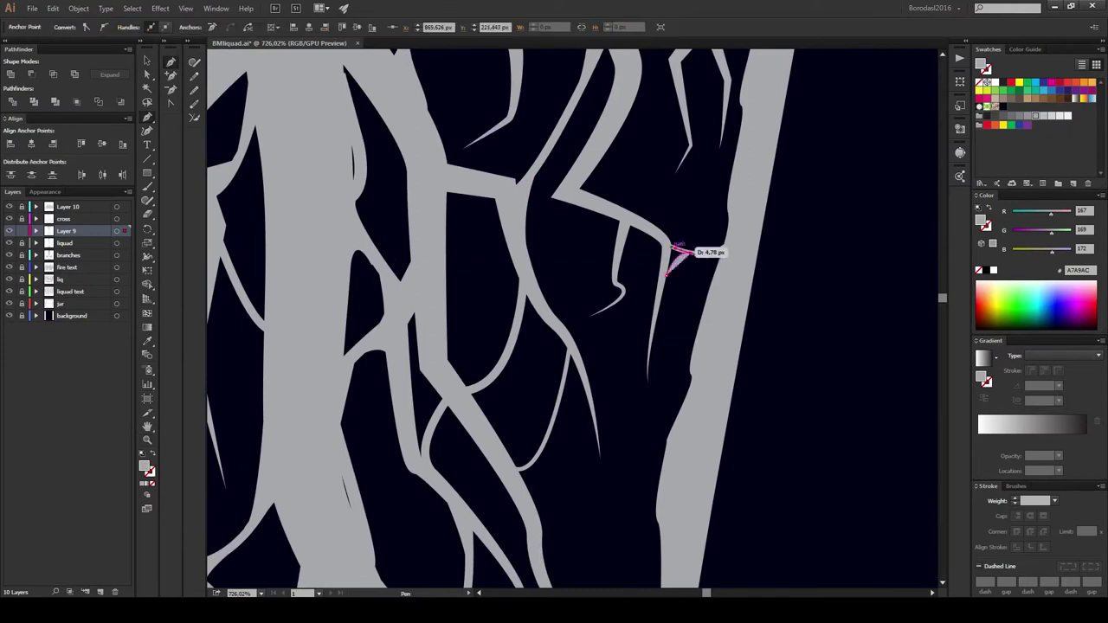
Step: Reshape the trunk outline where it meets a branch
{"action": "left_click", "coordinate": [708, 251], "text": "ctrl"}
{"action": "left_click_drag", "start_coordinate": [725, 256], "coordinate": [725, 257]}
{"action": "left_click", "coordinate": [556, 293], "text": "ctrl"}
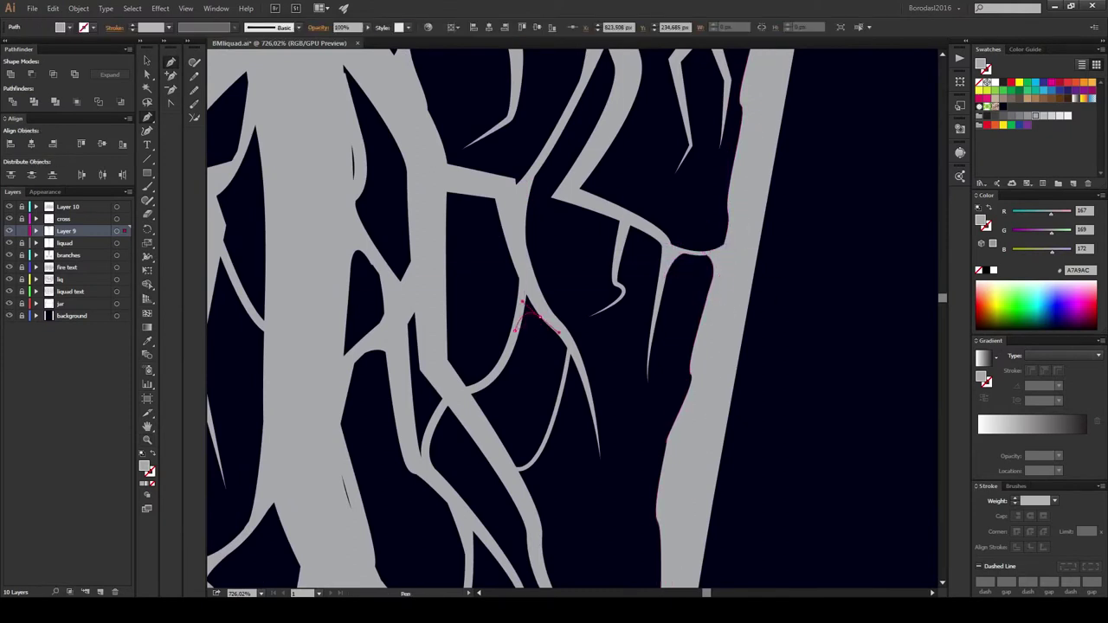
{"action": "left_click", "coordinate": [472, 375], "text": "ctrl"}
Step: Add small grey filler shapes at branch joins and the branch fork
{"action": "left_click_drag", "start_coordinate": [495, 432], "coordinate": [503, 419]}
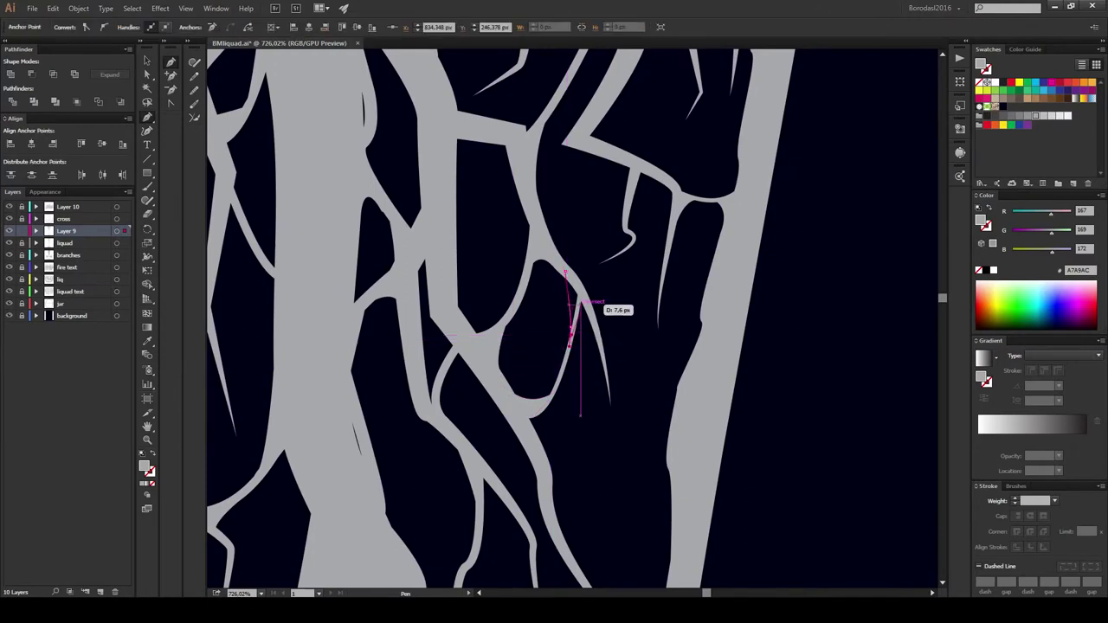
{"action": "left_click", "coordinate": [451, 390], "text": "ctrl"}
{"action": "left_click", "coordinate": [458, 430], "text": "ctrl"}
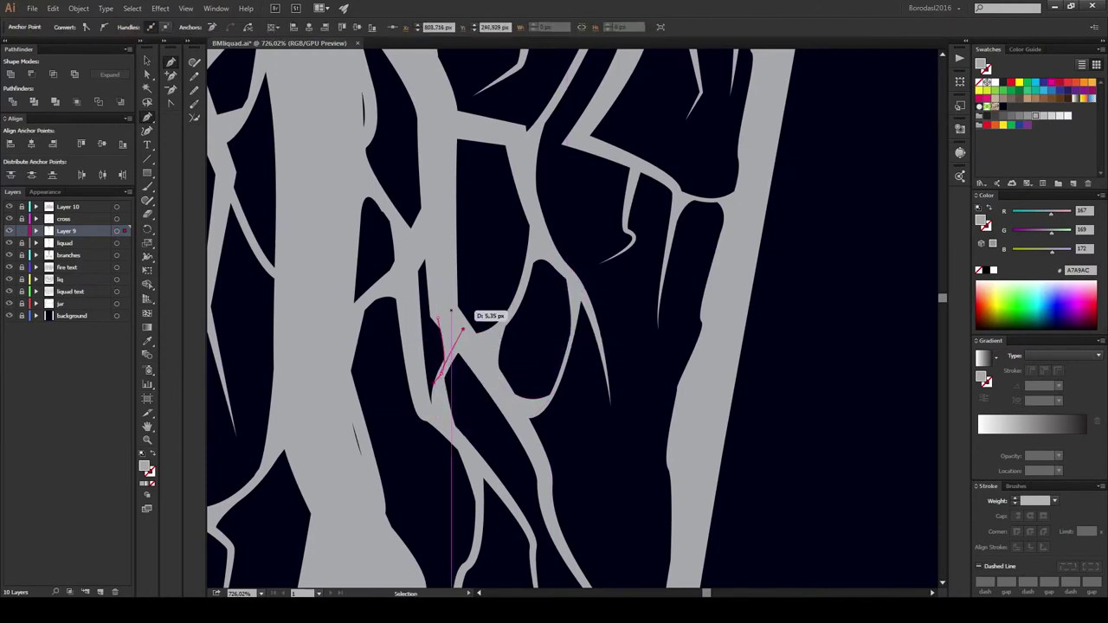
{"action": "mouse_move", "coordinate": [444, 357]}
{"action": "left_mouse_down"}
{"action": "mouse_move", "coordinate": [548, 435]}
{"action": "mouse_move", "coordinate": [624, 190]}
{"action": "left_mouse_up"}
{"action": "left_click", "coordinate": [576, 308]}
{"action": "left_click", "coordinate": [554, 406], "text": "ctrl"}
{"action": "left_click_drag", "start_coordinate": [554, 407], "coordinate": [577, 394]}
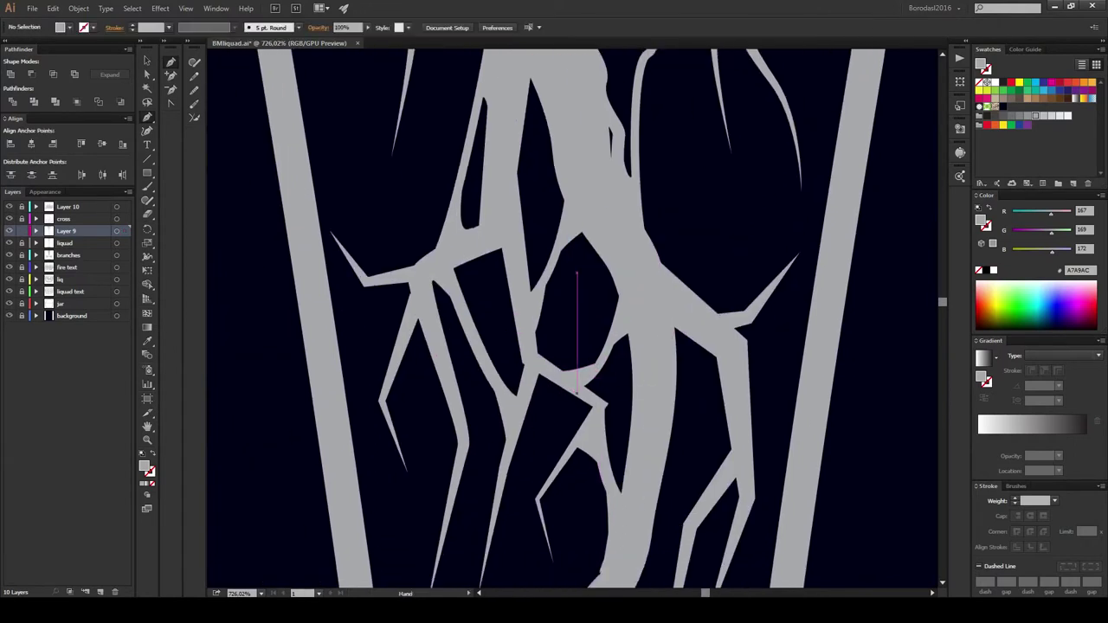
{"action": "scroll", "coordinate": [576, 394], "scroll_direction": "down", "scroll_amount": 3}
{"action": "scroll", "coordinate": [520, 366], "scroll_direction": "down", "scroll_amount": 5}
{"action": "scroll", "coordinate": [571, 353], "scroll_direction": "up", "scroll_amount": 10}
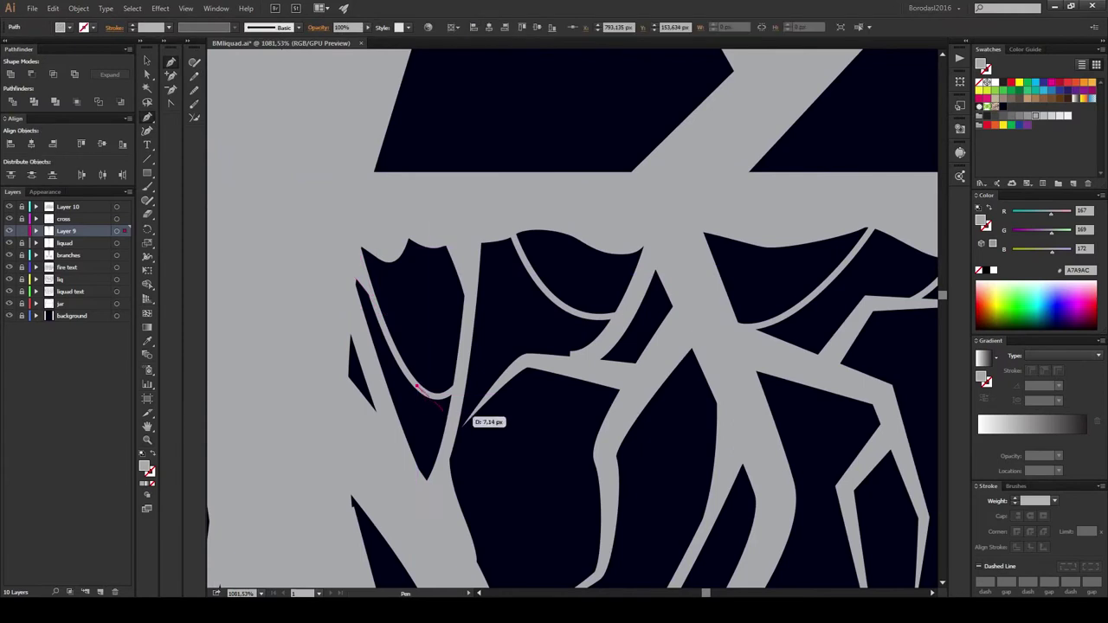
Step: Draw a grey filler path along the curved crescent-shaped branch edge
{"action": "left_click", "coordinate": [731, 286], "text": "ctrl"}
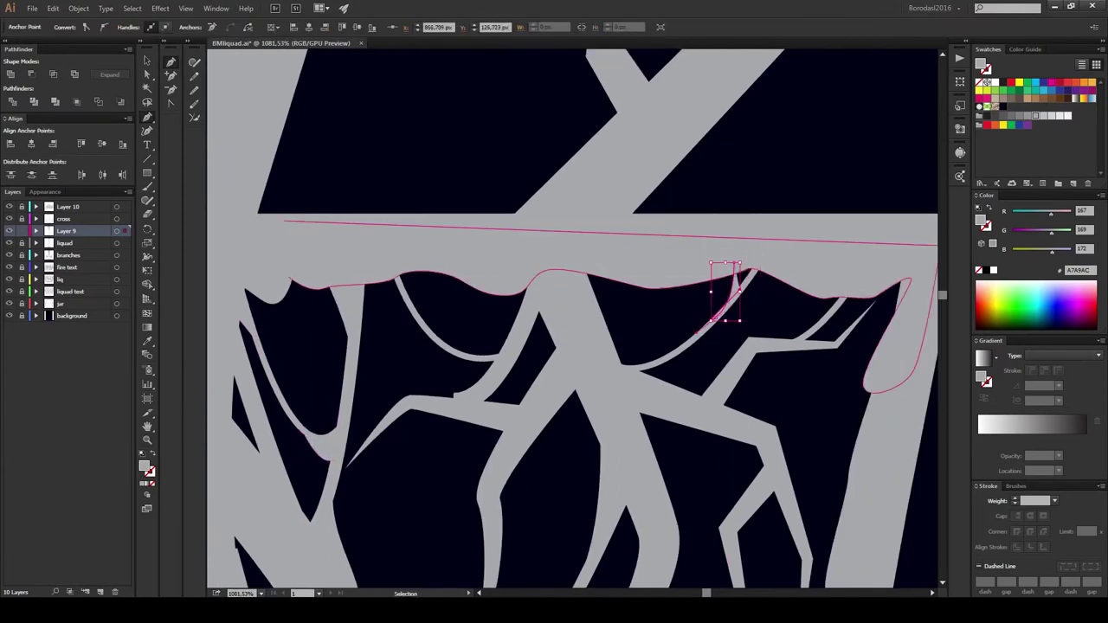
{"action": "left_click", "coordinate": [667, 357]}
{"action": "scroll", "coordinate": [667, 357], "scroll_direction": "down", "scroll_amount": 3}
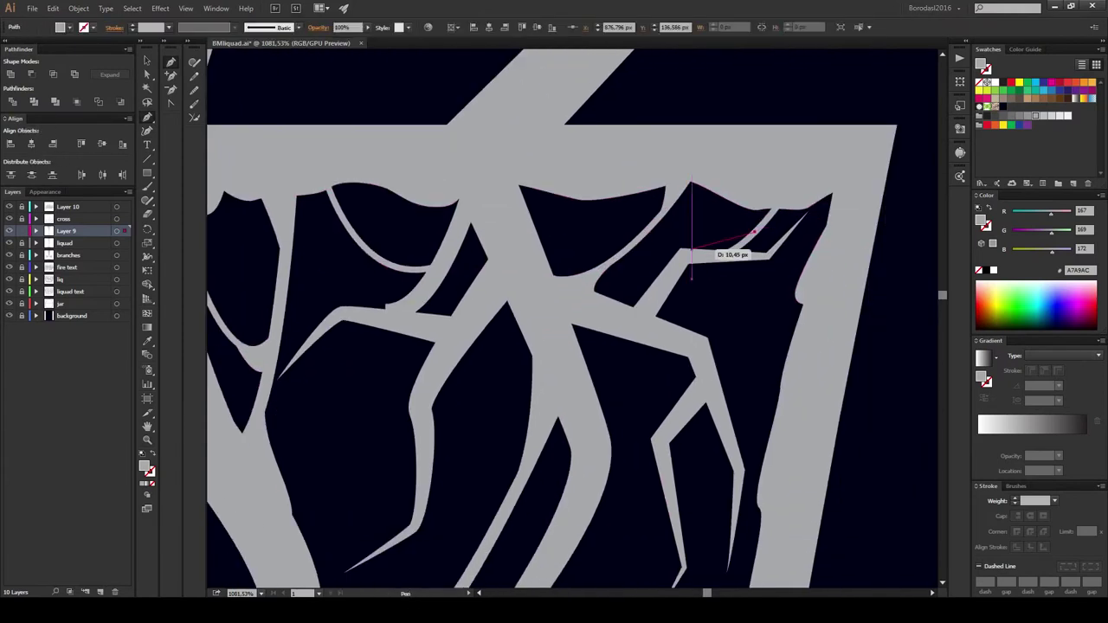
{"action": "mouse_move", "coordinate": [697, 254]}
{"action": "left_mouse_down"}
{"action": "mouse_move", "coordinate": [742, 251]}
{"action": "mouse_move", "coordinate": [812, 212]}
{"action": "left_mouse_up"}
{"action": "left_click_drag", "start_coordinate": [458, 371], "coordinate": [441, 248]}
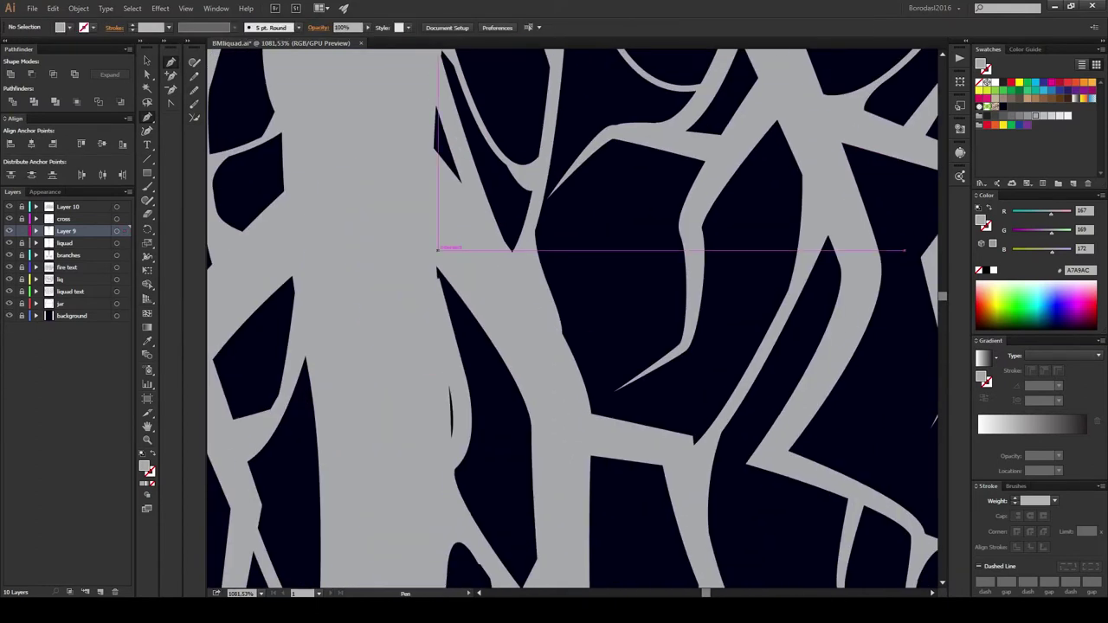
{"action": "left_click", "coordinate": [446, 251]}
{"action": "scroll", "coordinate": [450, 325], "scroll_direction": "down", "scroll_amount": 5}
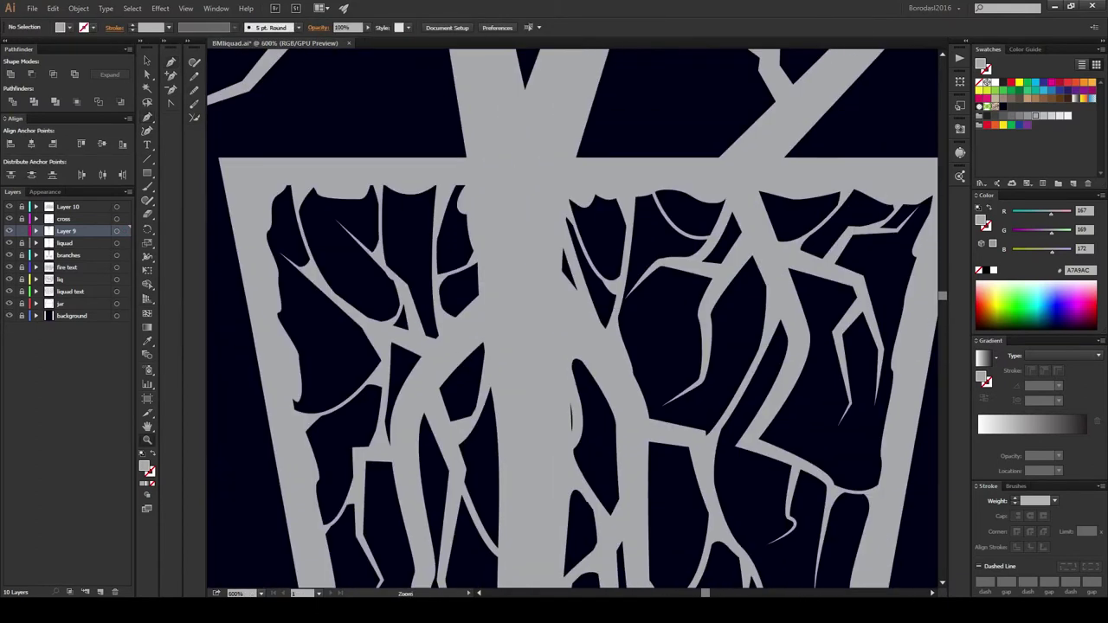
{"action": "scroll", "coordinate": [554, 221], "scroll_direction": "up", "scroll_amount": 8}
{"action": "left_click_drag", "start_coordinate": [570, 183], "coordinate": [545, 177]}
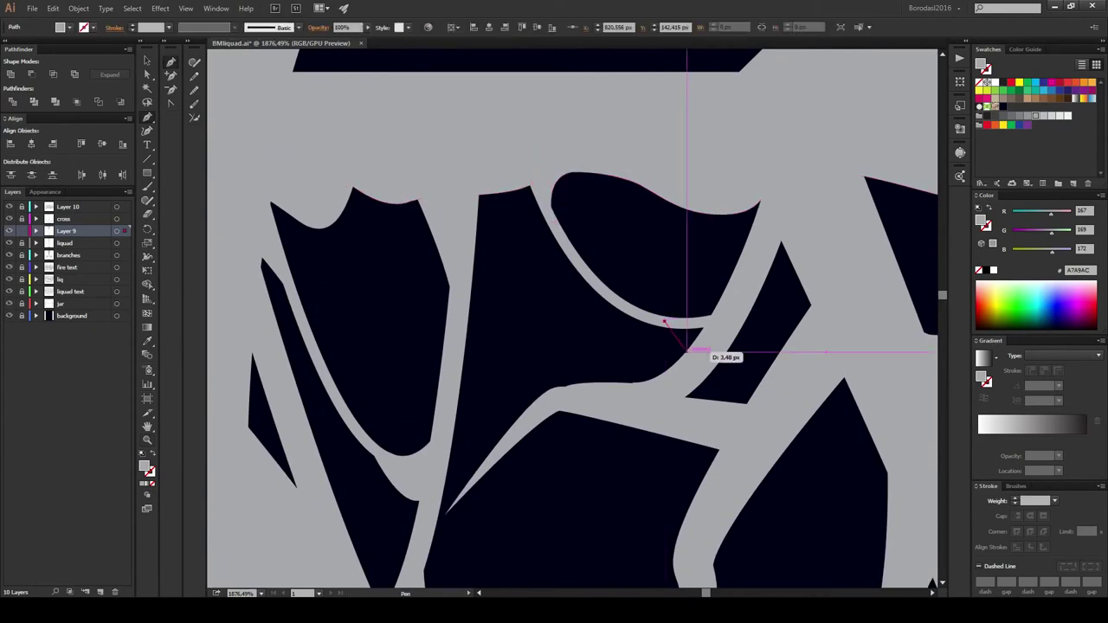
{"action": "left_click", "coordinate": [688, 346]}
{"action": "scroll", "coordinate": [571, 321], "scroll_direction": "down", "scroll_amount": 5}
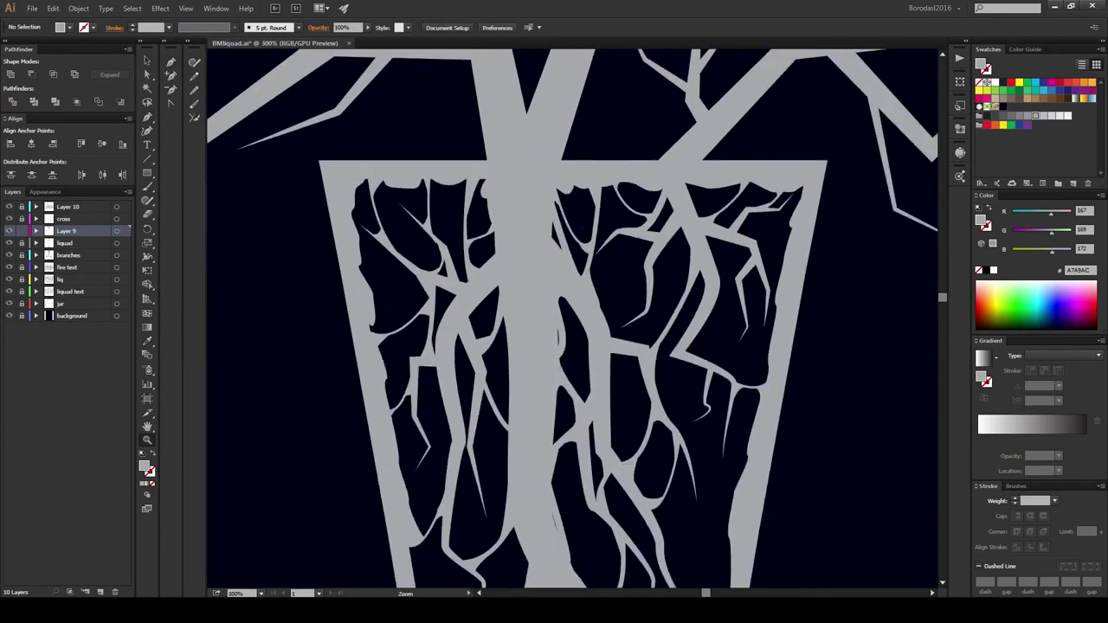
{"action": "scroll", "coordinate": [450, 290], "scroll_direction": "up", "scroll_amount": 6}
Step: Move anchors on the grey edge path with Direct Selection to smooth its curve
{"action": "key", "text": "a"}
{"action": "left_click", "coordinate": [452, 290]}
{"action": "left_click_drag", "start_coordinate": [452, 289], "coordinate": [415, 260]}
{"action": "key", "text": "ctrl+shift+a"}
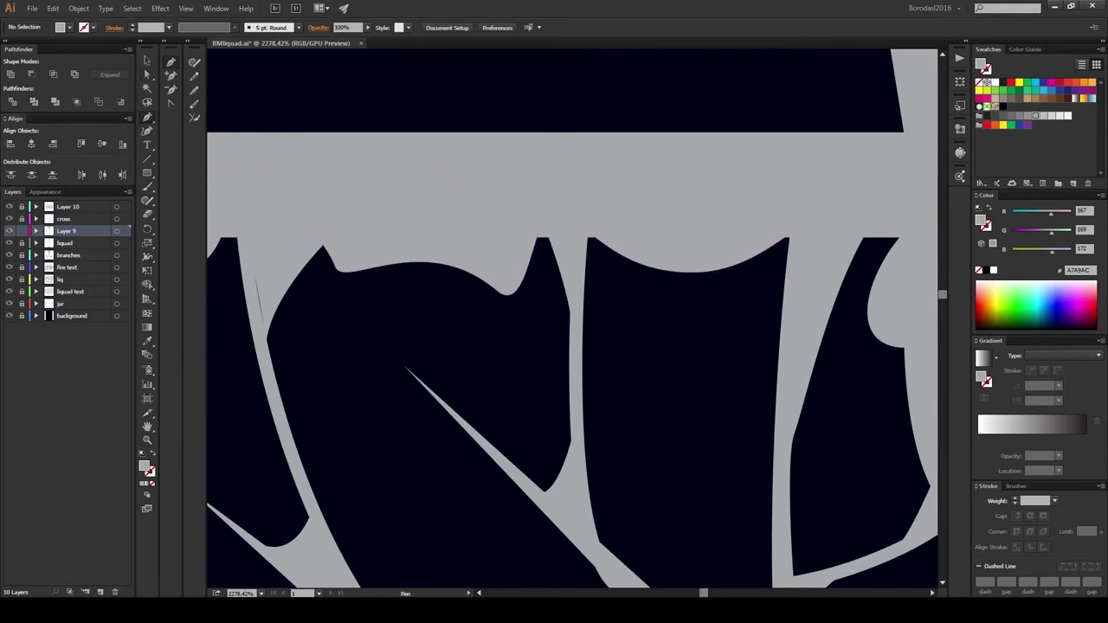
{"action": "left_click_drag", "start_coordinate": [548, 344], "coordinate": [564, 350]}
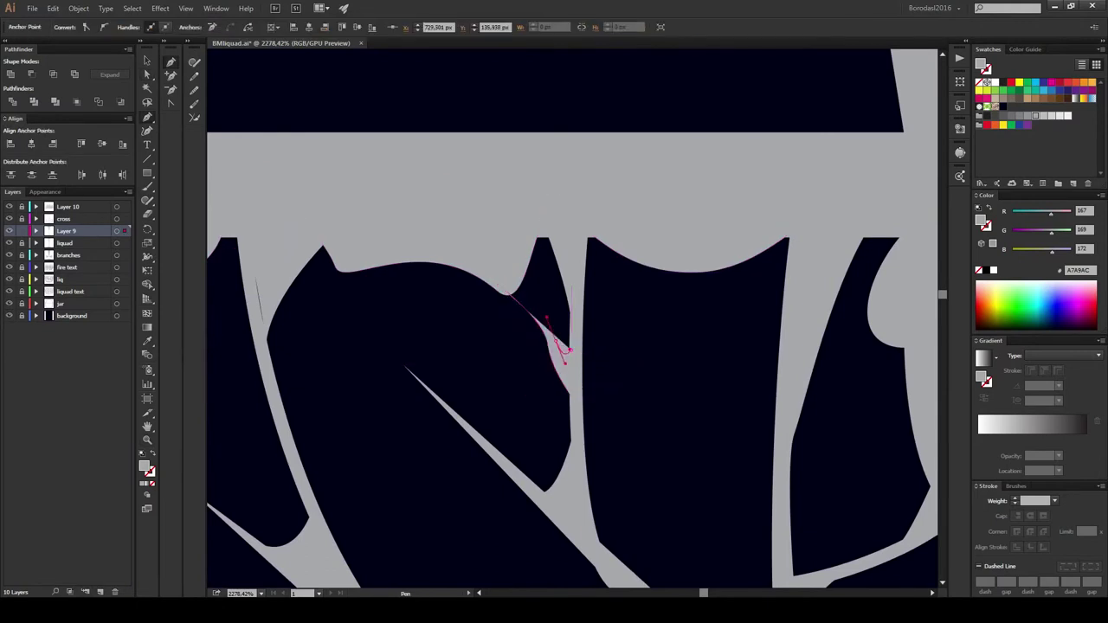
{"action": "key", "text": "ctrl+shift+a"}
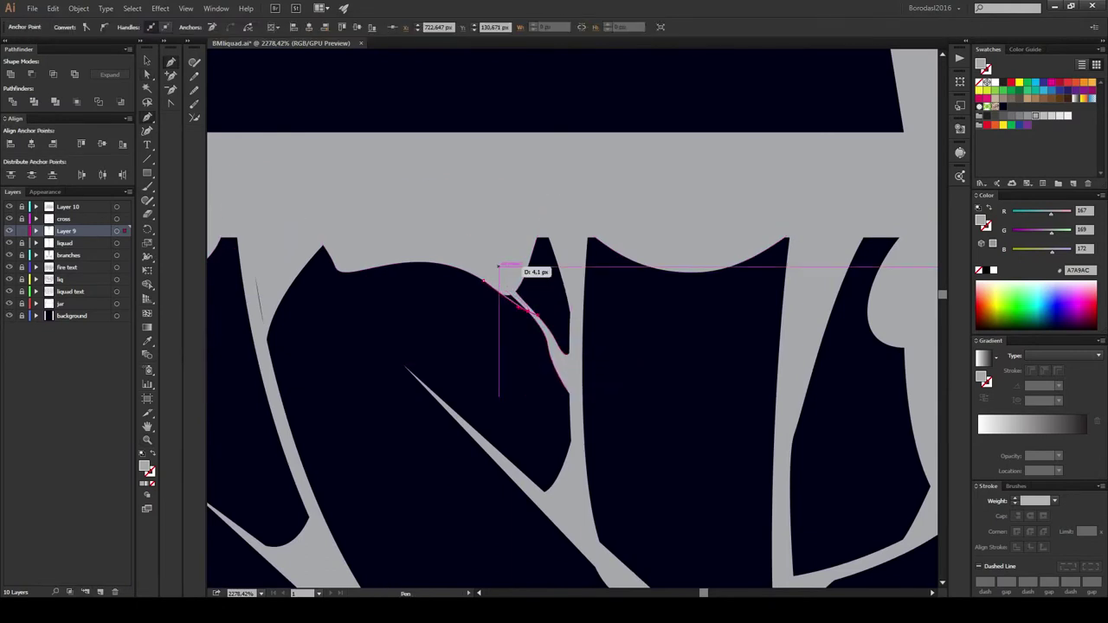
{"action": "left_click_drag", "start_coordinate": [507, 285], "coordinate": [613, 285]}
{"action": "scroll", "coordinate": [396, 321], "scroll_direction": "down", "scroll_amount": 8}
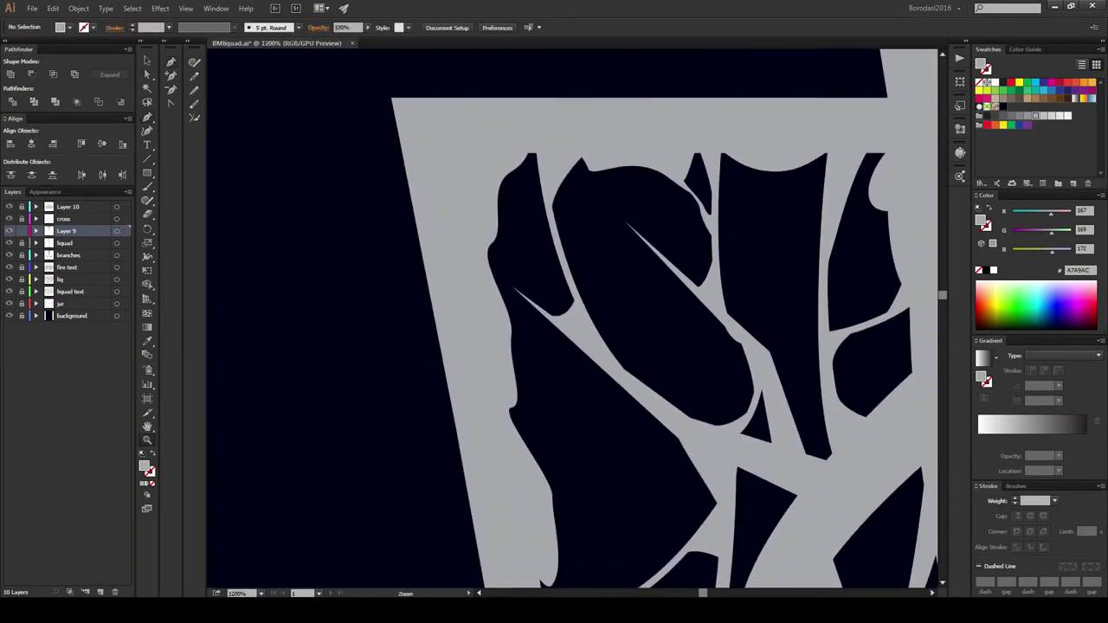
{"action": "scroll", "coordinate": [412, 91], "scroll_direction": "down", "scroll_amount": 2}
Step: Move the small drip blob lower on the cross's stem
{"action": "scroll", "coordinate": [532, 285], "scroll_direction": "down", "scroll_amount": 2}
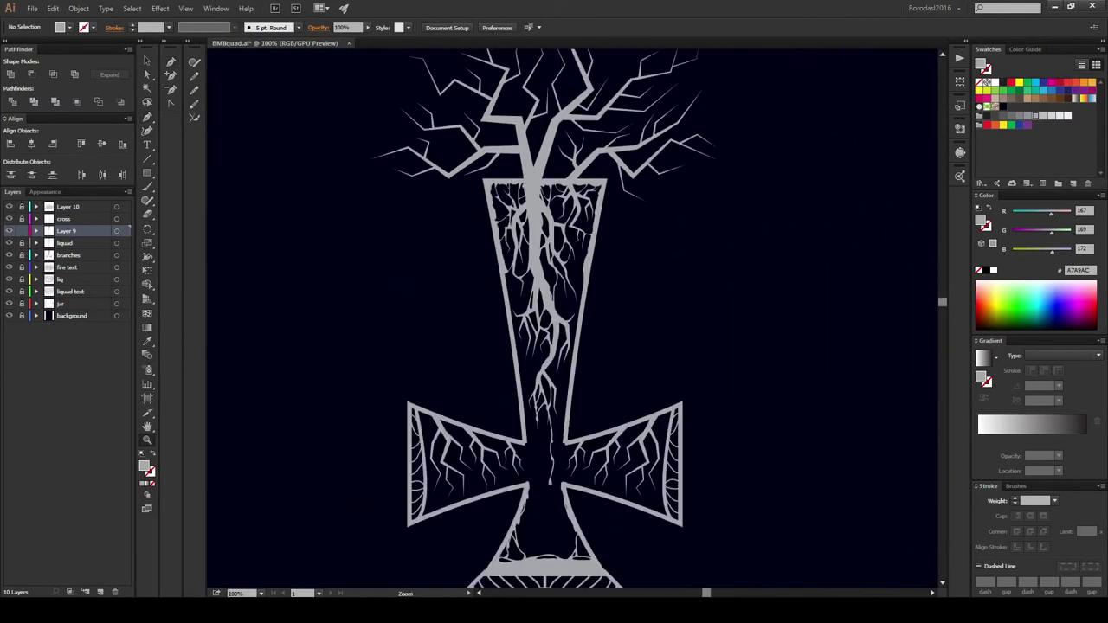
{"action": "scroll", "coordinate": [531, 286], "scroll_direction": "up", "scroll_amount": 3}
{"action": "scroll", "coordinate": [531, 286], "scroll_direction": "up", "scroll_amount": 2}
{"action": "key", "text": "v"}
{"action": "left_click", "coordinate": [530, 279]}
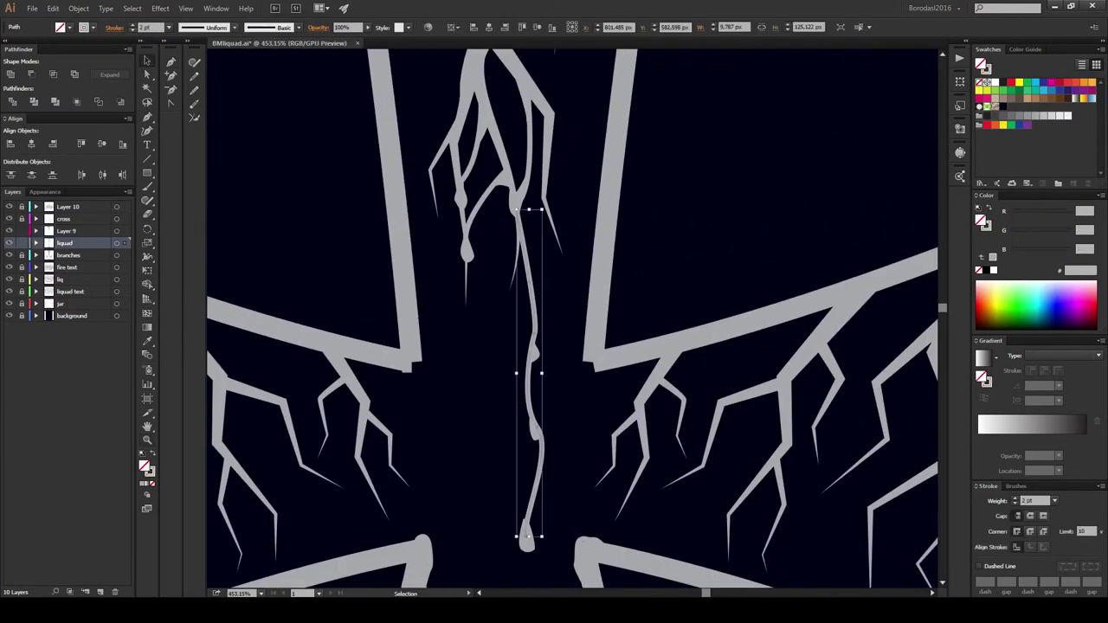
{"action": "left_click", "coordinate": [532, 353]}
{"action": "scroll", "coordinate": [471, 359], "scroll_direction": "up", "scroll_amount": 4}
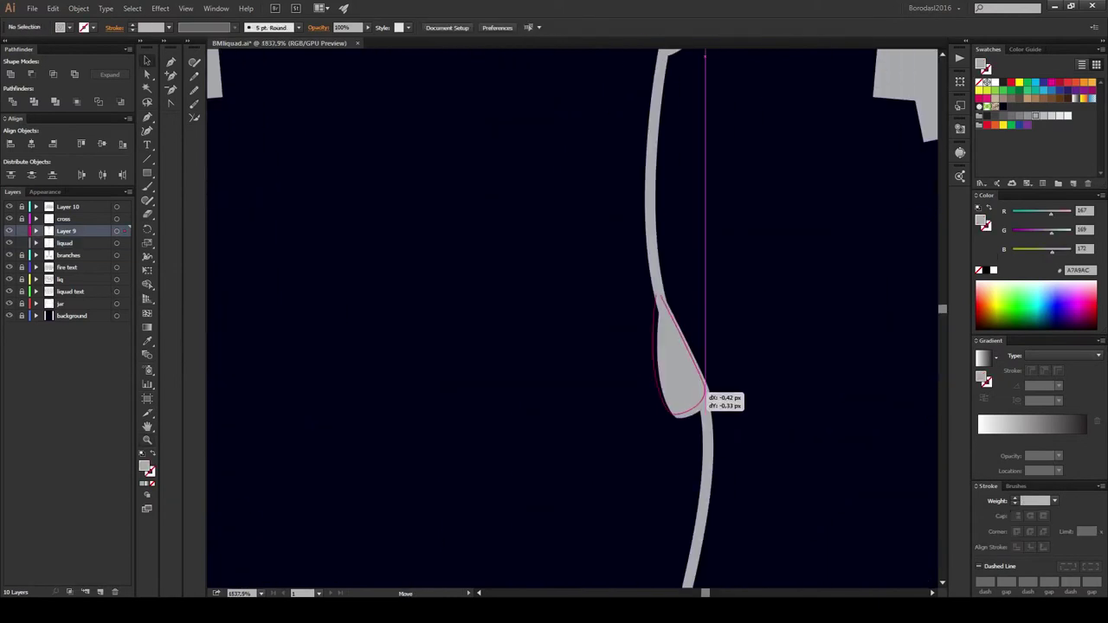
{"action": "left_click_drag", "start_coordinate": [742, 294], "coordinate": [673, 383]}
Step: Draw an unfilled curved liquid stroke below the cross centre
{"action": "key", "text": "ctrl+0"}
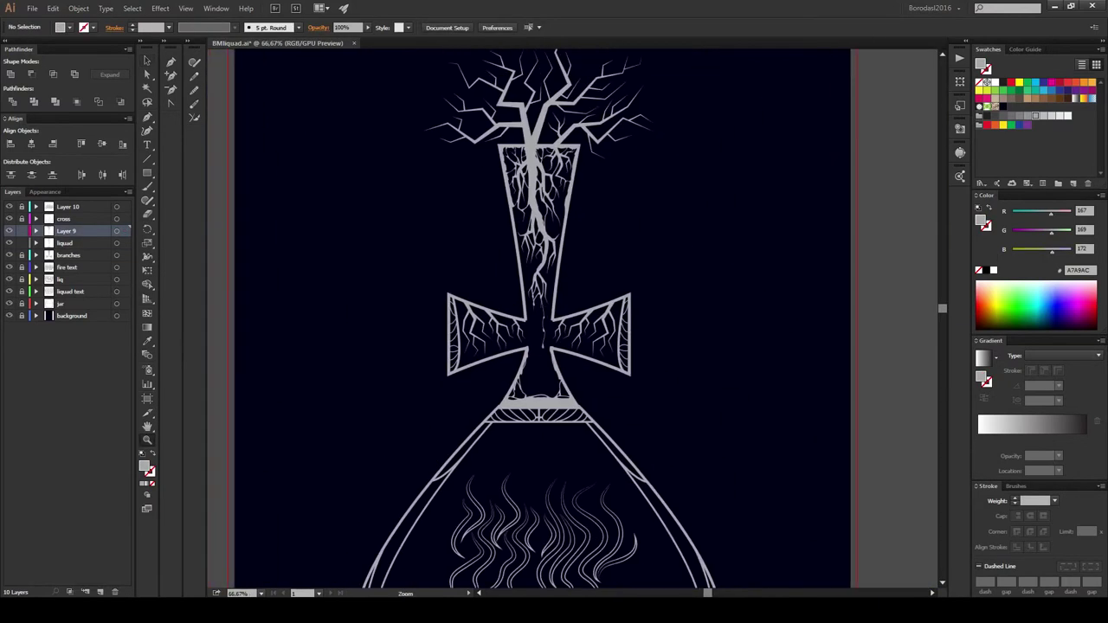
{"action": "scroll", "coordinate": [554, 311], "scroll_direction": "up", "scroll_amount": 5}
{"action": "key", "text": "p"}
{"action": "left_click", "coordinate": [69, 27]}
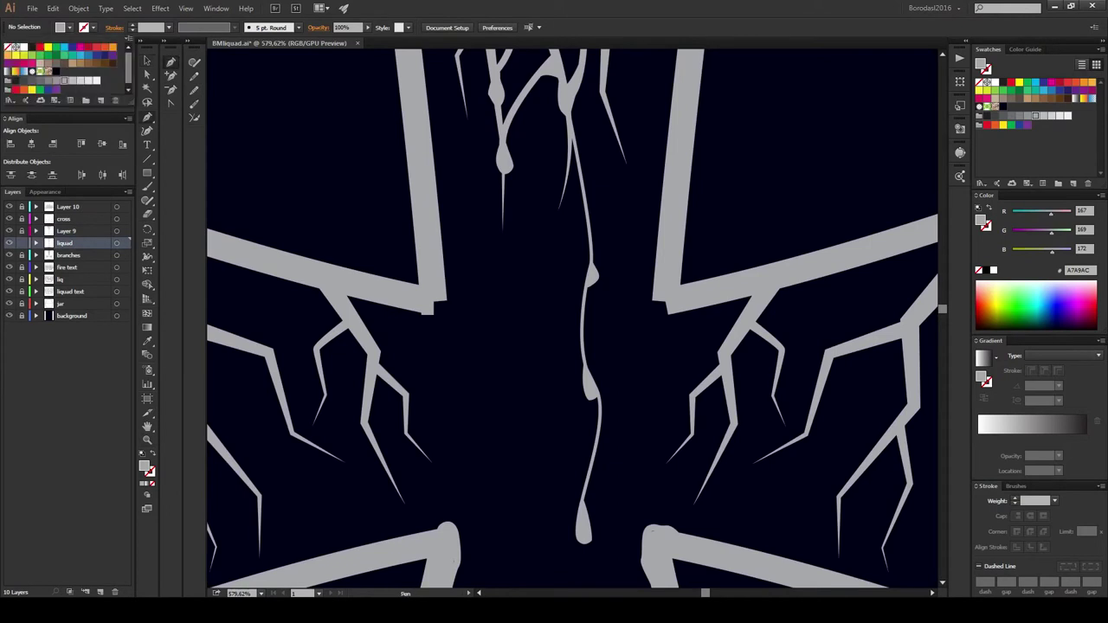
{"action": "left_click_drag", "start_coordinate": [457, 251], "coordinate": [457, 533]}
{"action": "left_click_drag", "start_coordinate": [582, 320], "coordinate": [637, 183]}
{"action": "scroll", "coordinate": [637, 225], "scroll_direction": "up", "scroll_amount": 2}
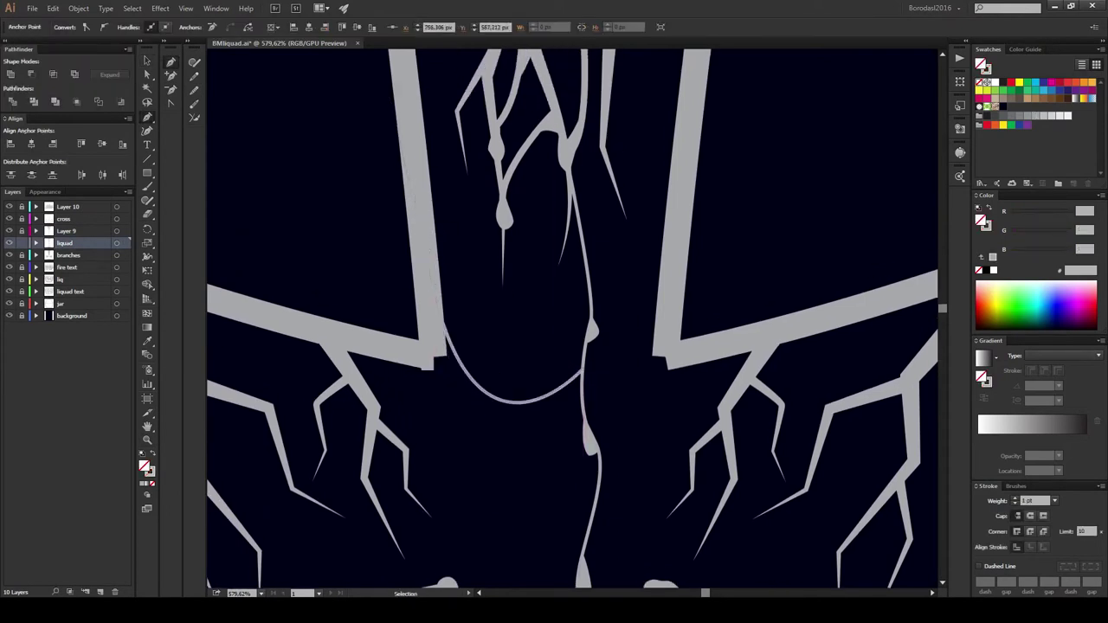
{"action": "scroll", "coordinate": [649, 281], "scroll_direction": "up", "scroll_amount": 2}
{"action": "scroll", "coordinate": [606, 294], "scroll_direction": "up", "scroll_amount": 2}
{"action": "scroll", "coordinate": [519, 286], "scroll_direction": "up", "scroll_amount": 2}
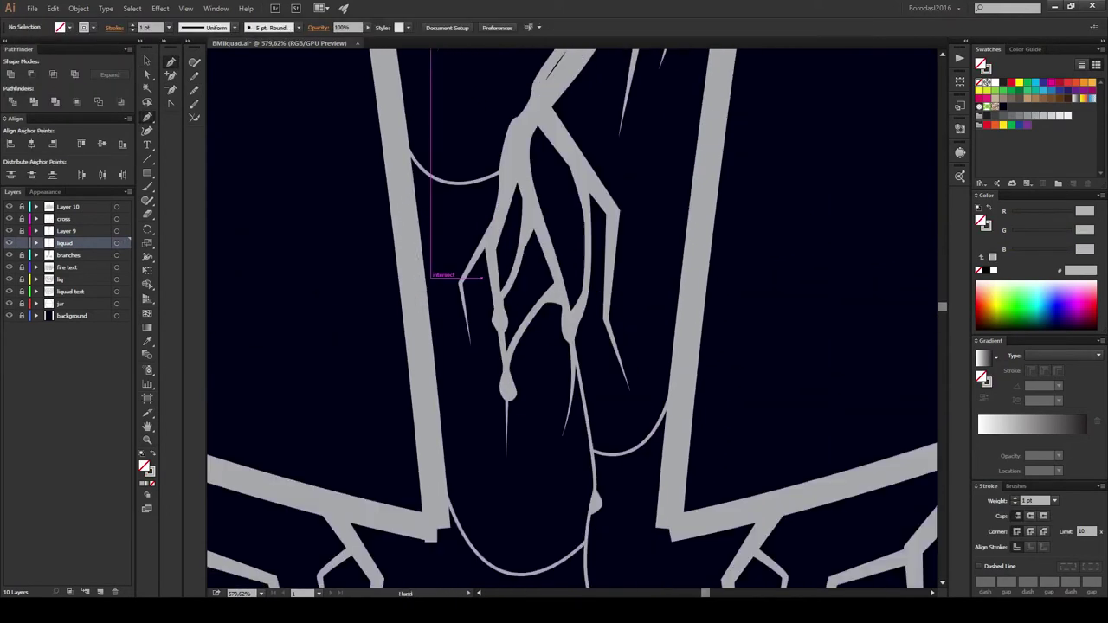
{"action": "scroll", "coordinate": [519, 346], "scroll_direction": "up", "scroll_amount": 2}
Step: Curve the liquid stroke past the right bar, delete a stray path, and extend it downward
{"action": "left_click_drag", "start_coordinate": [576, 403], "coordinate": [606, 381]}
{"action": "left_click_drag", "start_coordinate": [364, 260], "coordinate": [492, 320]}
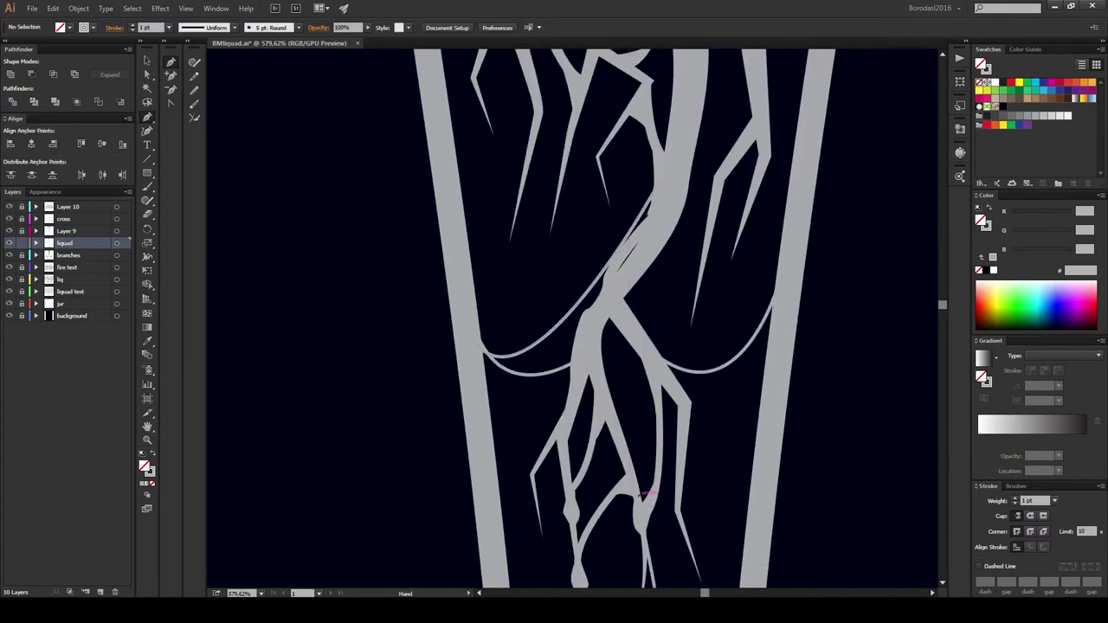
{"action": "scroll", "coordinate": [498, 225], "scroll_direction": "down", "scroll_amount": 3}
{"action": "key", "text": "Delete"}
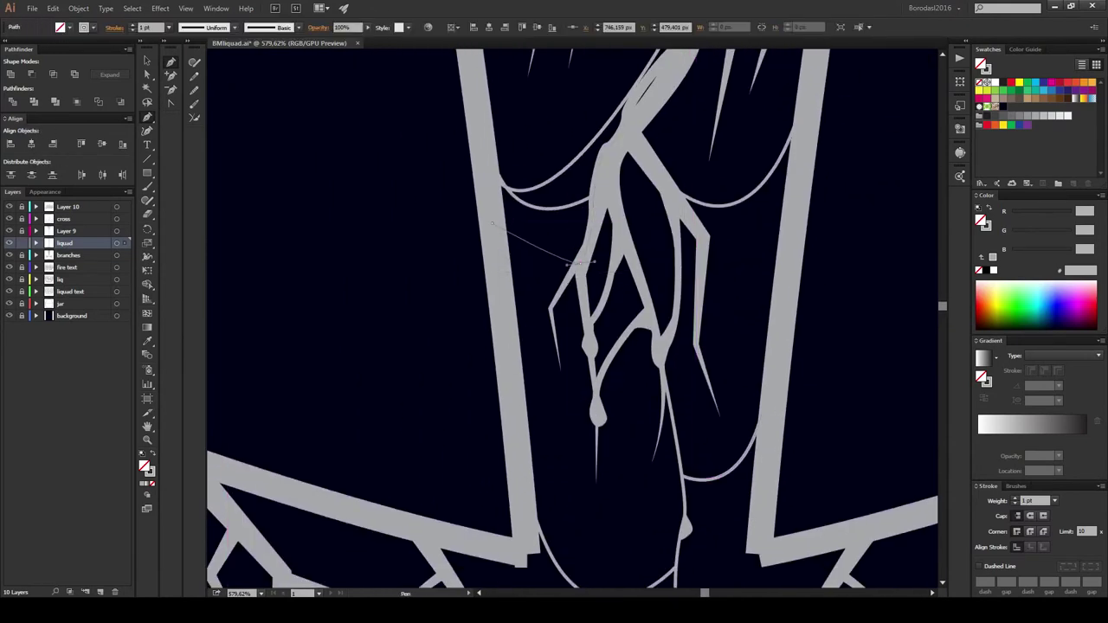
{"action": "left_click_drag", "start_coordinate": [625, 260], "coordinate": [577, 267]}
{"action": "scroll", "coordinate": [572, 321], "scroll_direction": "up", "scroll_amount": 5}
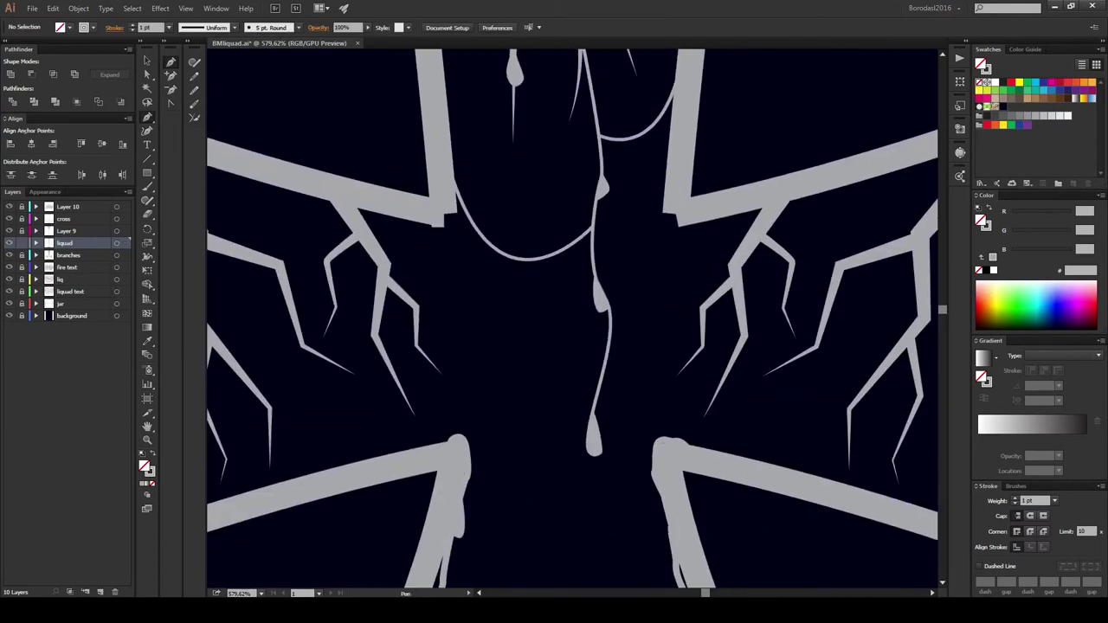
{"action": "scroll", "coordinate": [508, 371], "scroll_direction": "down", "scroll_amount": 5}
{"action": "left_click", "coordinate": [606, 346]}
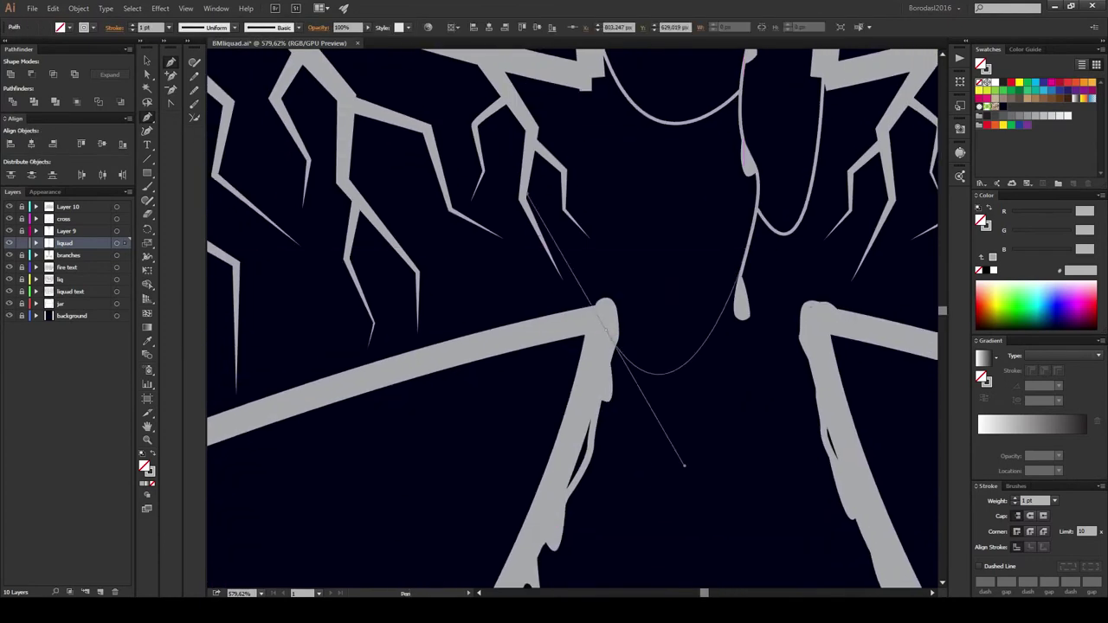
Step: Carry the liquid curve across between the two posts of the cross
{"action": "scroll", "coordinate": [680, 457], "scroll_direction": "up", "scroll_amount": 5}
{"action": "scroll", "coordinate": [445, 383], "scroll_direction": "down", "scroll_amount": 5}
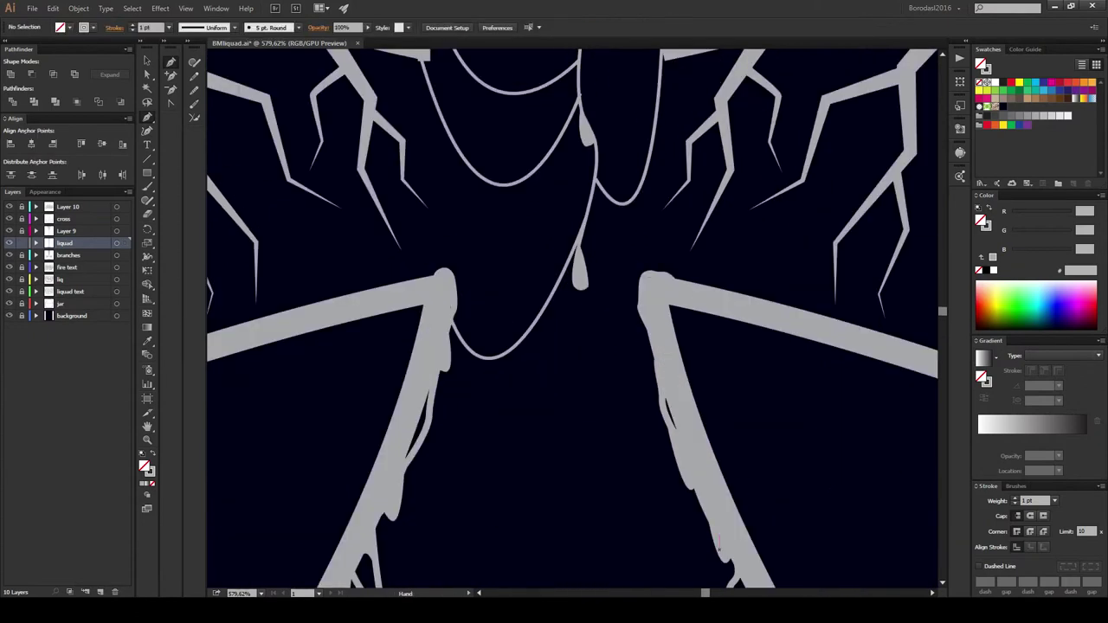
{"action": "left_click", "coordinate": [444, 384]}
{"action": "scroll", "coordinate": [606, 519], "scroll_direction": "down", "scroll_amount": 5}
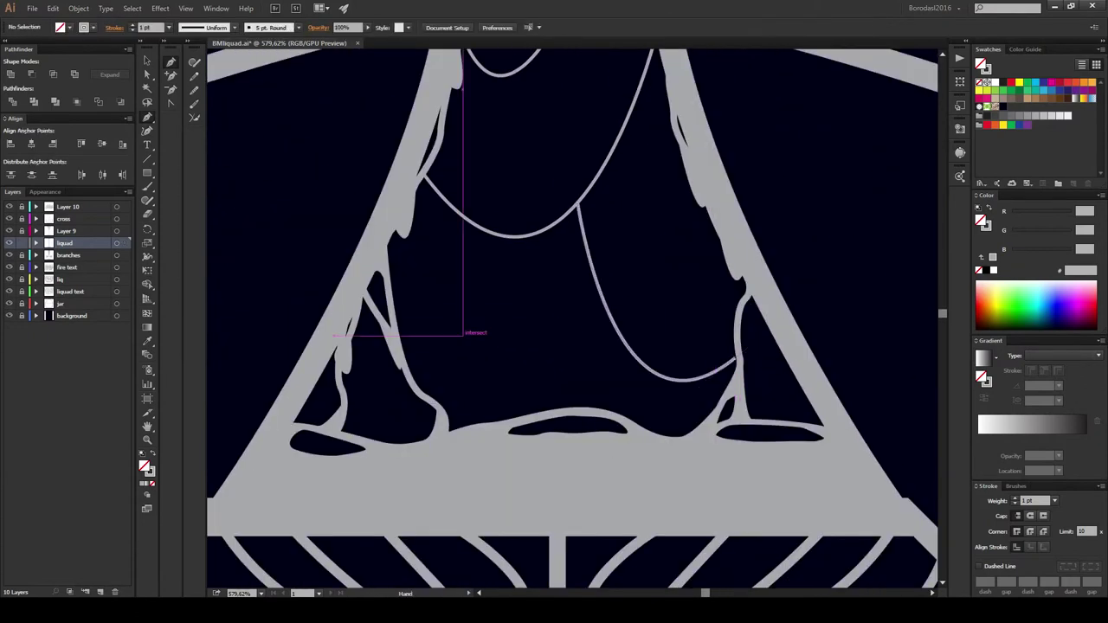
{"action": "scroll", "coordinate": [519, 390], "scroll_direction": "up", "scroll_amount": 3}
{"action": "left_click_drag", "start_coordinate": [574, 467], "coordinate": [617, 500]}
{"action": "scroll", "coordinate": [651, 275], "scroll_direction": "up", "scroll_amount": 3}
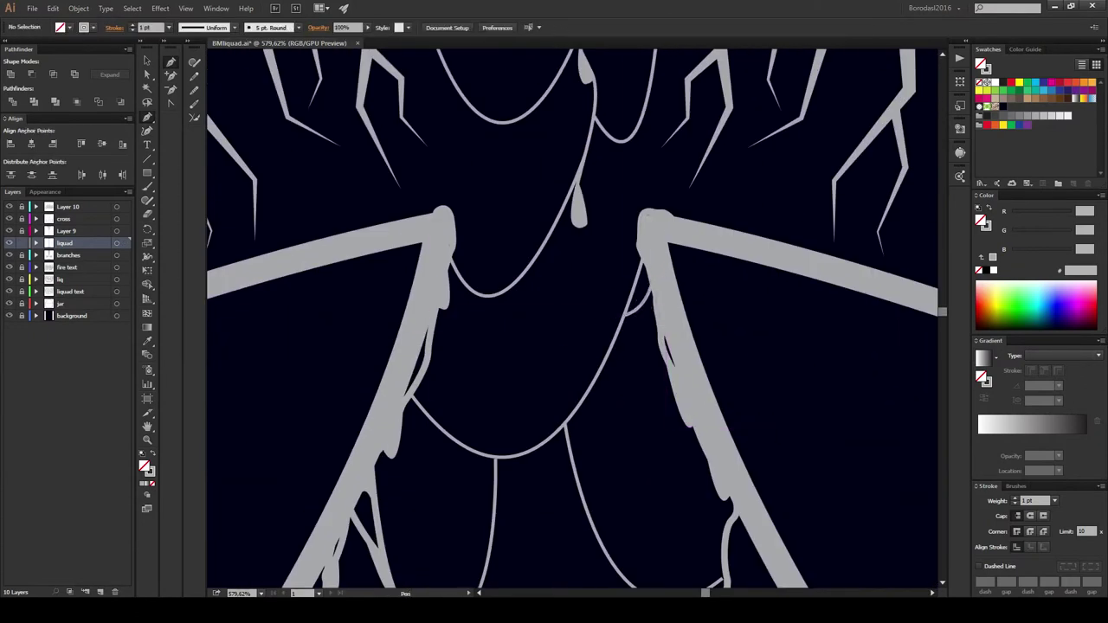
Step: Draw small grey join shapes where the strands meet the band, then zoom out
{"action": "left_click_drag", "start_coordinate": [405, 426], "coordinate": [385, 430]}
{"action": "left_click", "coordinate": [431, 416]}
{"action": "scroll", "coordinate": [431, 416], "scroll_direction": "down", "scroll_amount": 4}
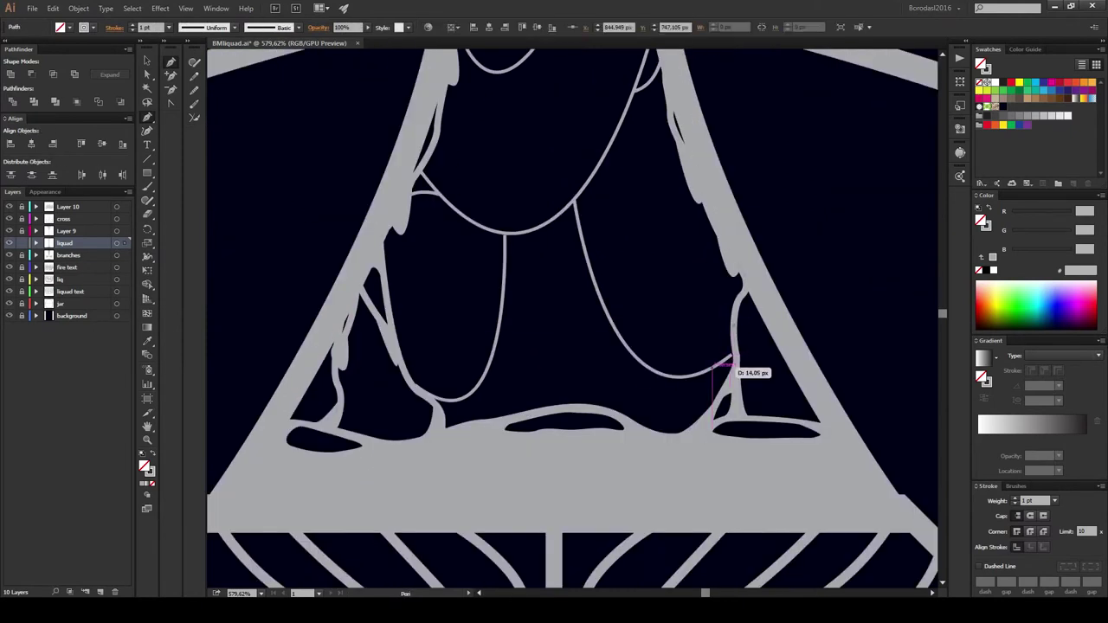
{"action": "left_click", "coordinate": [733, 353], "text": "ctrl"}
{"action": "left_click", "coordinate": [730, 353], "text": "ctrl"}
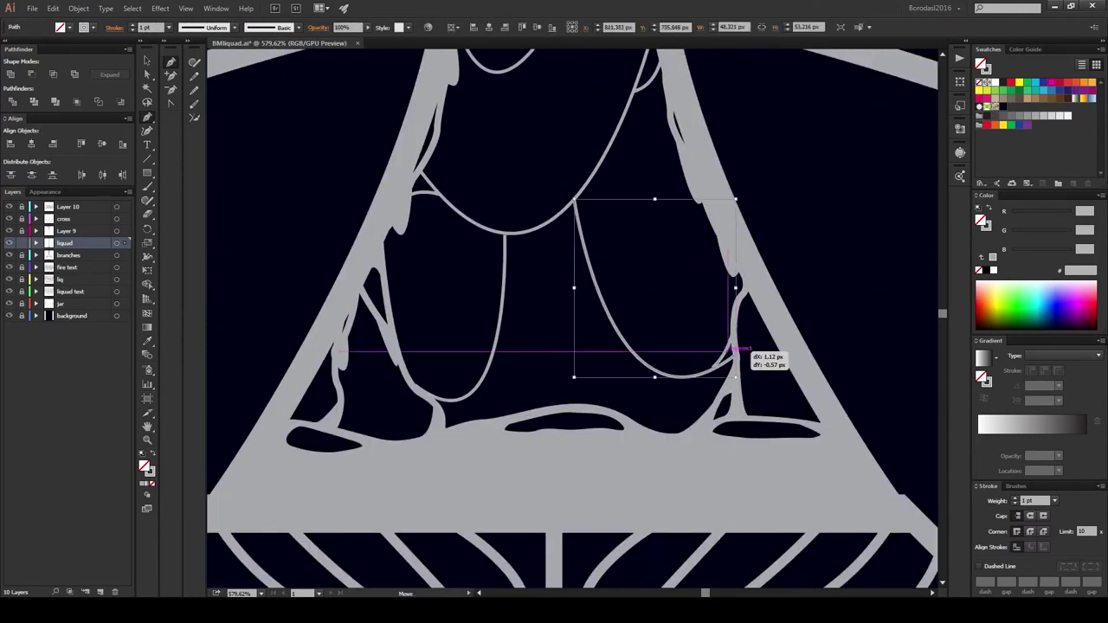
{"action": "left_click", "coordinate": [727, 355], "text": "ctrl"}
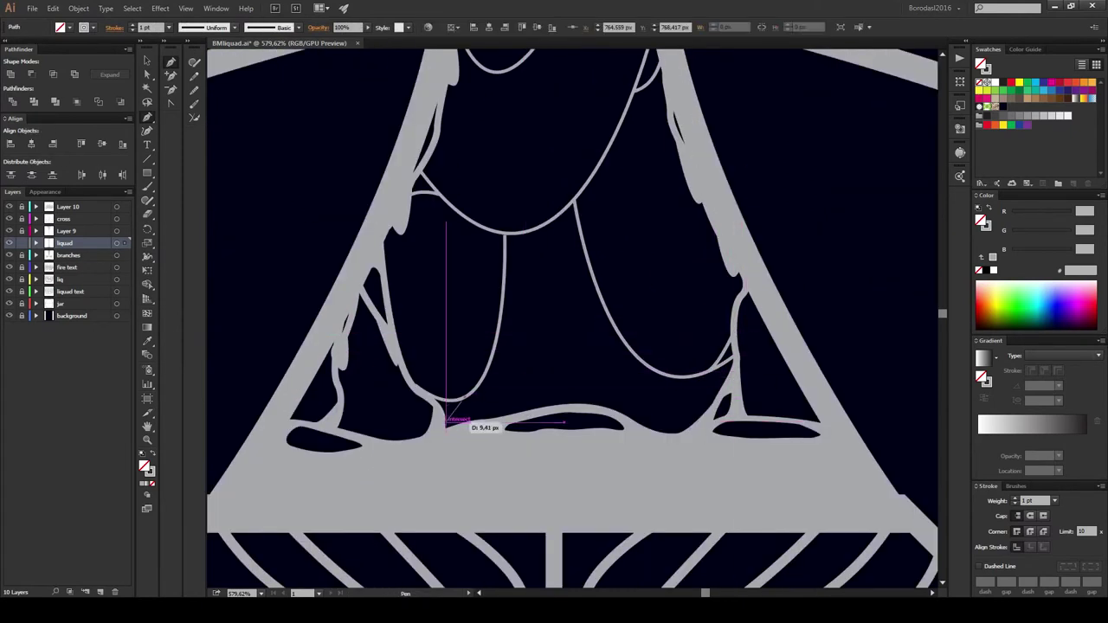
{"action": "key", "text": "z"}
{"action": "key", "text": "ctrl+minus"}
{"action": "key", "text": "ctrl+minus"}
{"action": "key", "text": "ctrl+minus"}
Step: Set a grey fill and trace anchors down the upright's left inner edge
{"action": "left_click_drag", "start_coordinate": [572, 312], "coordinate": [619, 511]}
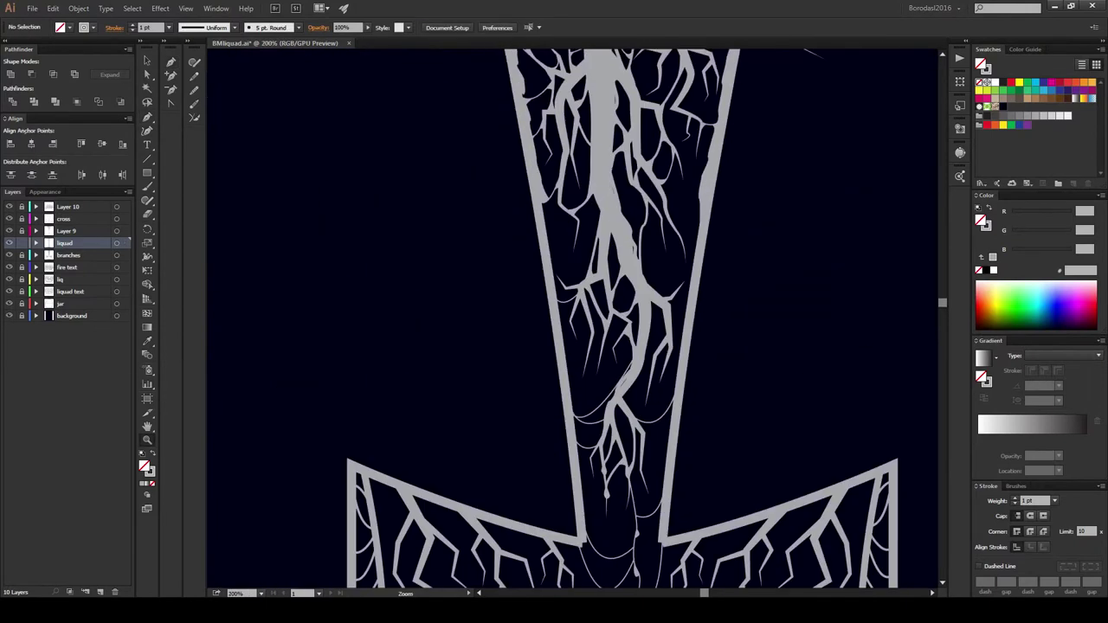
{"action": "left_click_drag", "start_coordinate": [603, 204], "coordinate": [693, 205]}
{"action": "key", "text": "p"}
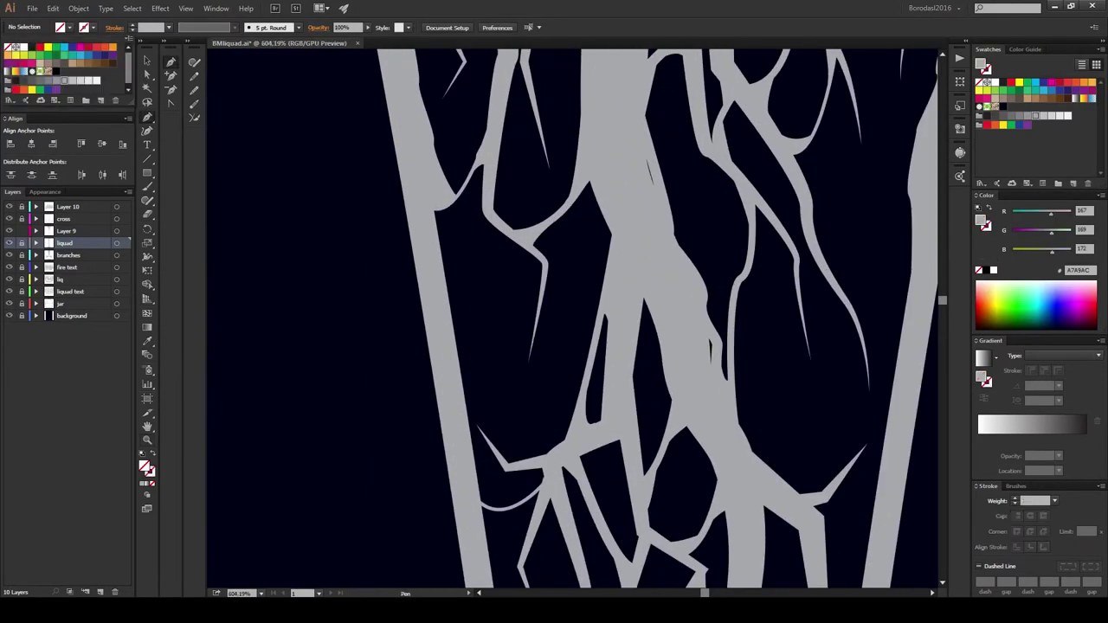
{"action": "key", "text": "shift+x"}
{"action": "left_click", "coordinate": [66, 231]}
{"action": "left_click", "coordinate": [452, 260]}
{"action": "left_click", "coordinate": [468, 380]}
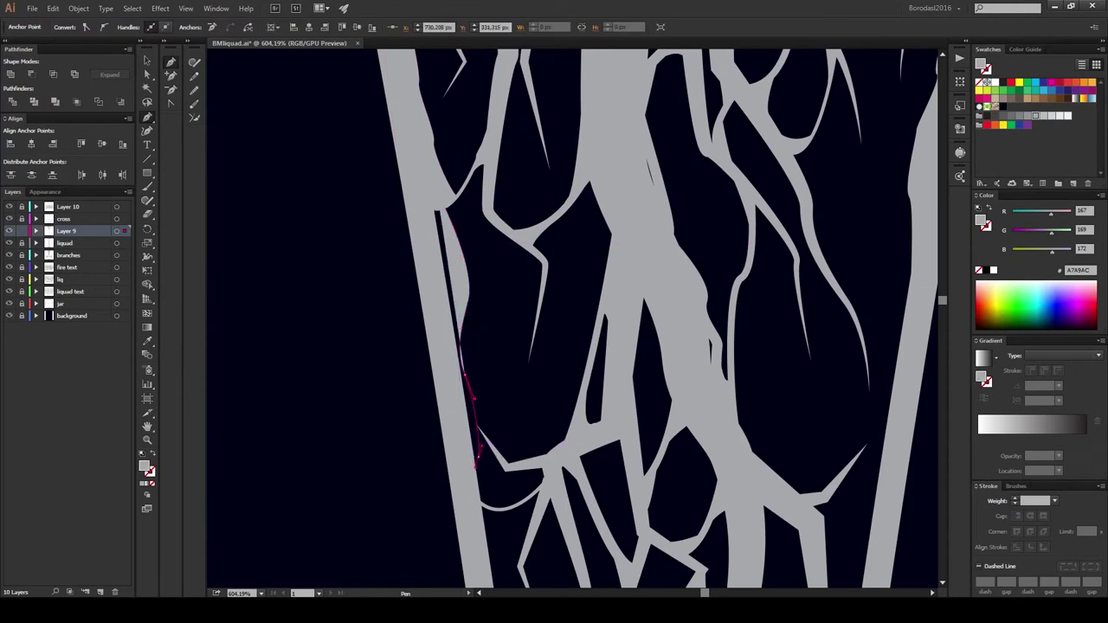
{"action": "scroll", "coordinate": [467, 381], "scroll_direction": "down", "scroll_amount": 5}
{"action": "left_click", "coordinate": [482, 404]}
{"action": "scroll", "coordinate": [502, 380], "scroll_direction": "down", "scroll_amount": 5}
{"action": "left_click", "coordinate": [494, 437]}
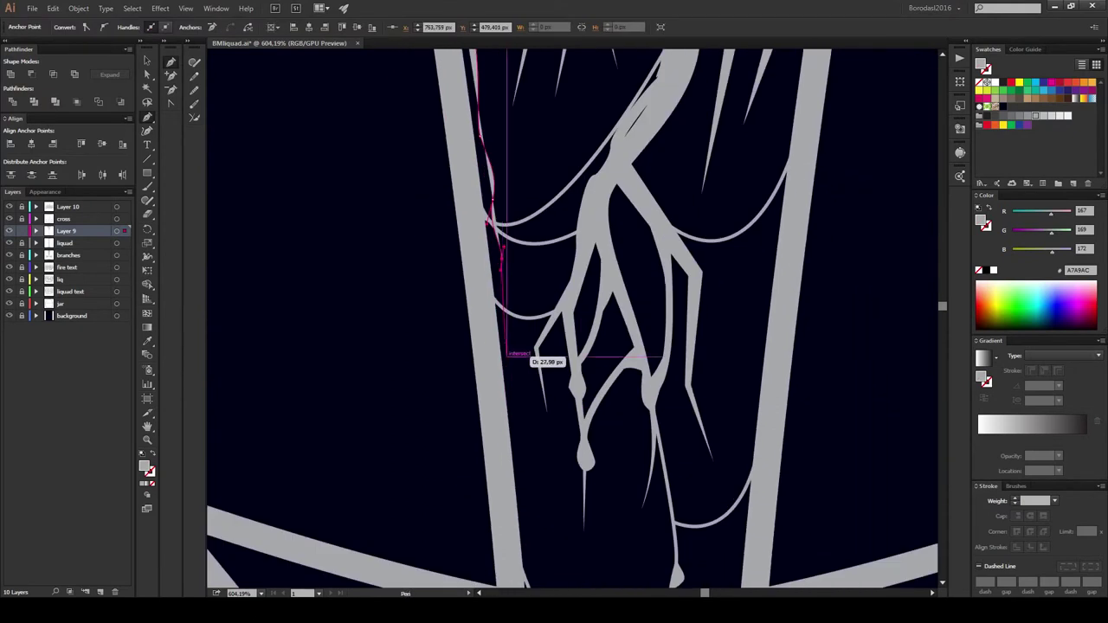
Step: Continue the shape down the trunk and add curved anchors along the right inner edge
{"action": "scroll", "coordinate": [544, 358], "scroll_direction": "down", "scroll_amount": 5}
{"action": "left_click_drag", "start_coordinate": [530, 445], "coordinate": [523, 500]}
{"action": "scroll", "coordinate": [523, 500], "scroll_direction": "down", "scroll_amount": 5}
{"action": "left_click_drag", "start_coordinate": [523, 346], "coordinate": [521, 367]}
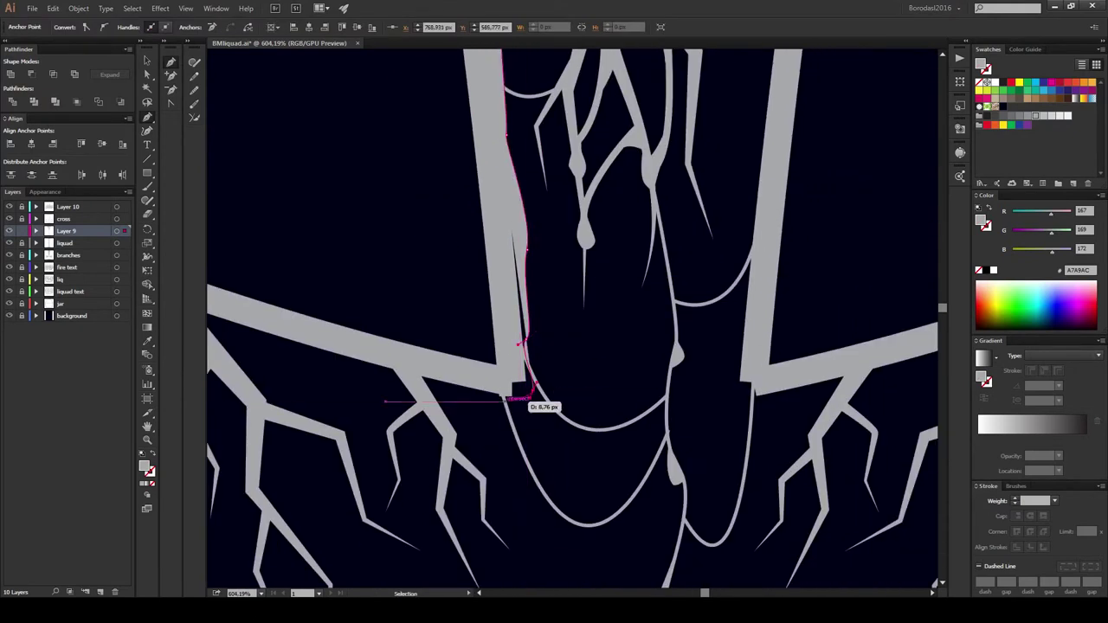
{"action": "scroll", "coordinate": [519, 368], "scroll_direction": "up", "scroll_amount": 5}
{"action": "scroll", "coordinate": [507, 277], "scroll_direction": "up", "scroll_amount": 5}
{"action": "scroll", "coordinate": [531, 240], "scroll_direction": "up", "scroll_amount": 5}
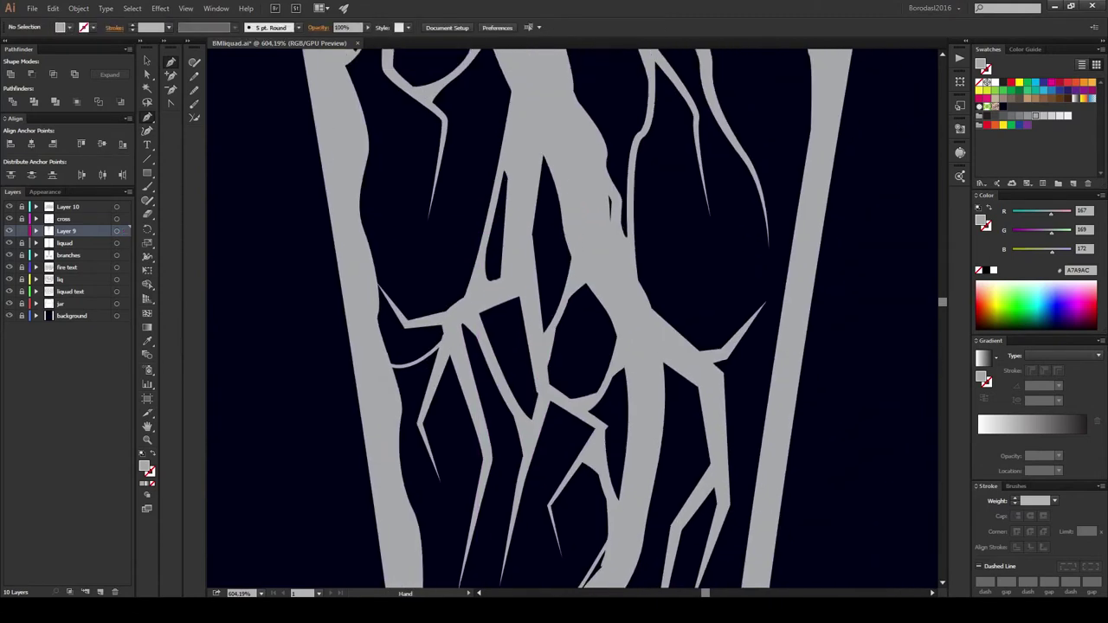
{"action": "scroll", "coordinate": [531, 260], "scroll_direction": "right", "scroll_amount": 3}
{"action": "scroll", "coordinate": [695, 389], "scroll_direction": "down", "scroll_amount": 5}
{"action": "left_click_drag", "start_coordinate": [675, 451], "coordinate": [682, 480]}
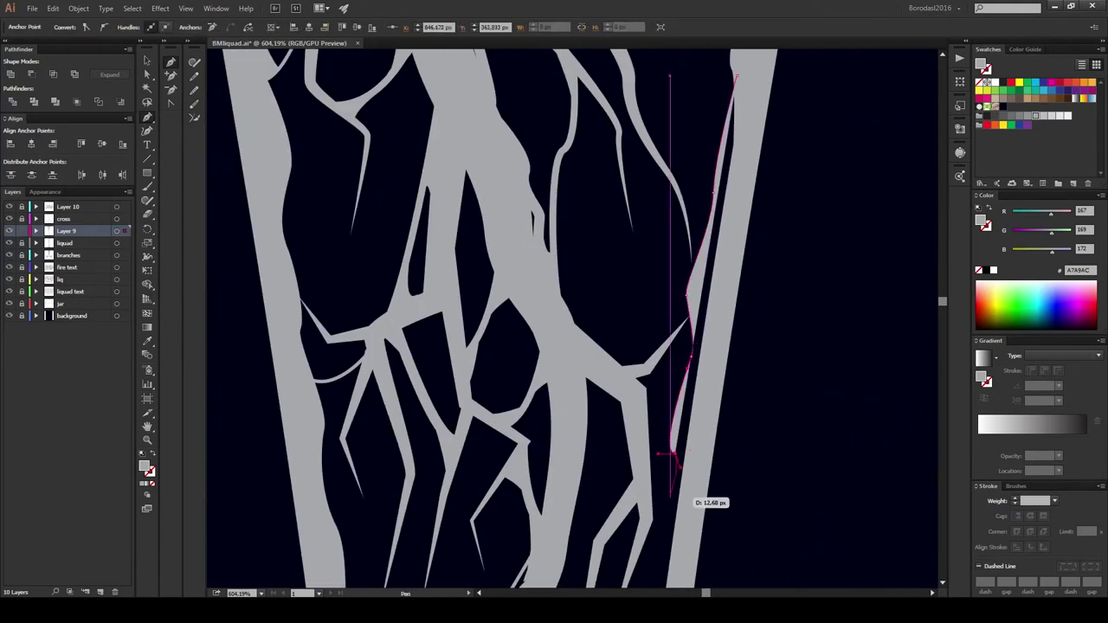
{"action": "scroll", "coordinate": [682, 467], "scroll_direction": "down", "scroll_amount": 5}
{"action": "scroll", "coordinate": [667, 490], "scroll_direction": "down", "scroll_amount": 5}
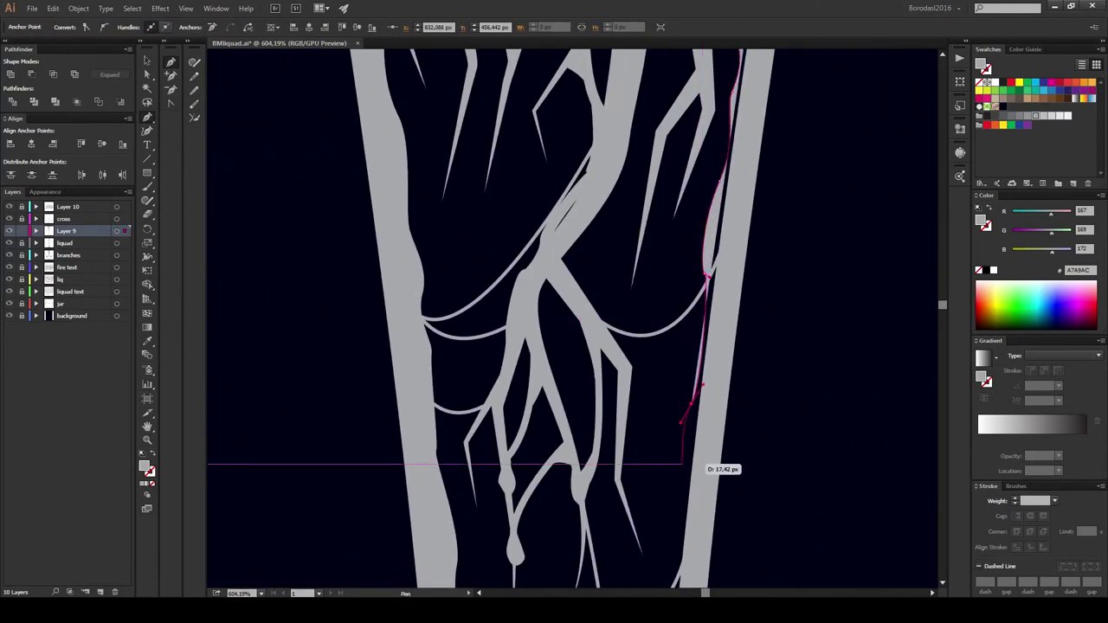
{"action": "scroll", "coordinate": [697, 381], "scroll_direction": "down", "scroll_amount": 5}
{"action": "left_click_drag", "start_coordinate": [677, 519], "coordinate": [703, 523]}
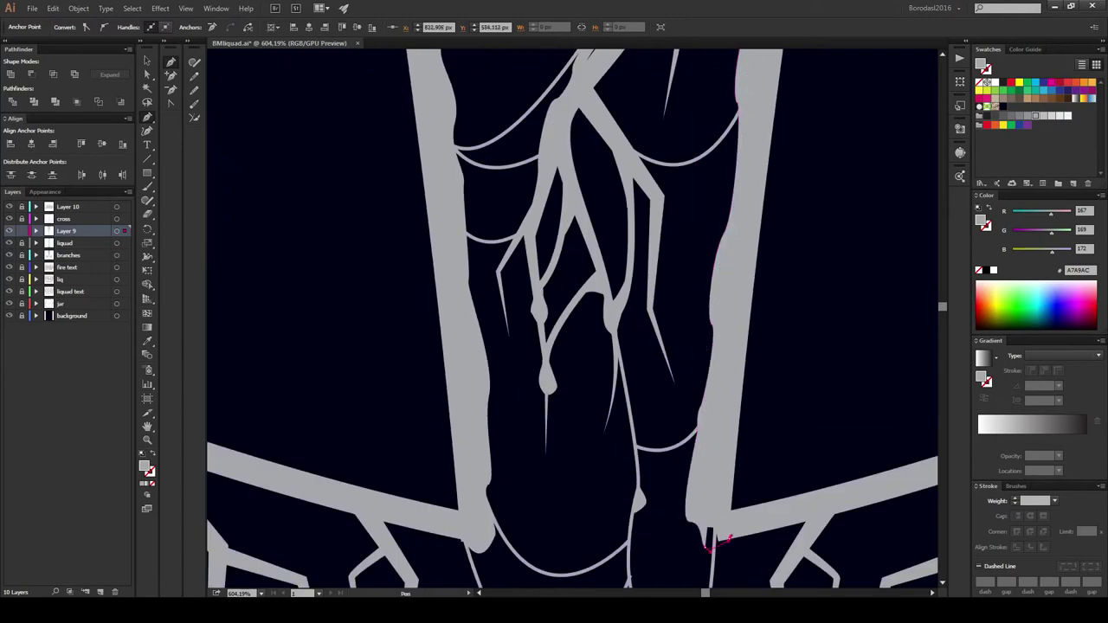
Step: Zoom in closely on a strand junction and pick the path there
{"action": "scroll", "coordinate": [728, 539], "scroll_direction": "up", "scroll_amount": 5}
{"action": "scroll", "coordinate": [727, 520], "scroll_direction": "up", "scroll_amount": 5}
{"action": "scroll", "coordinate": [727, 390], "scroll_direction": "down", "scroll_amount": 15}
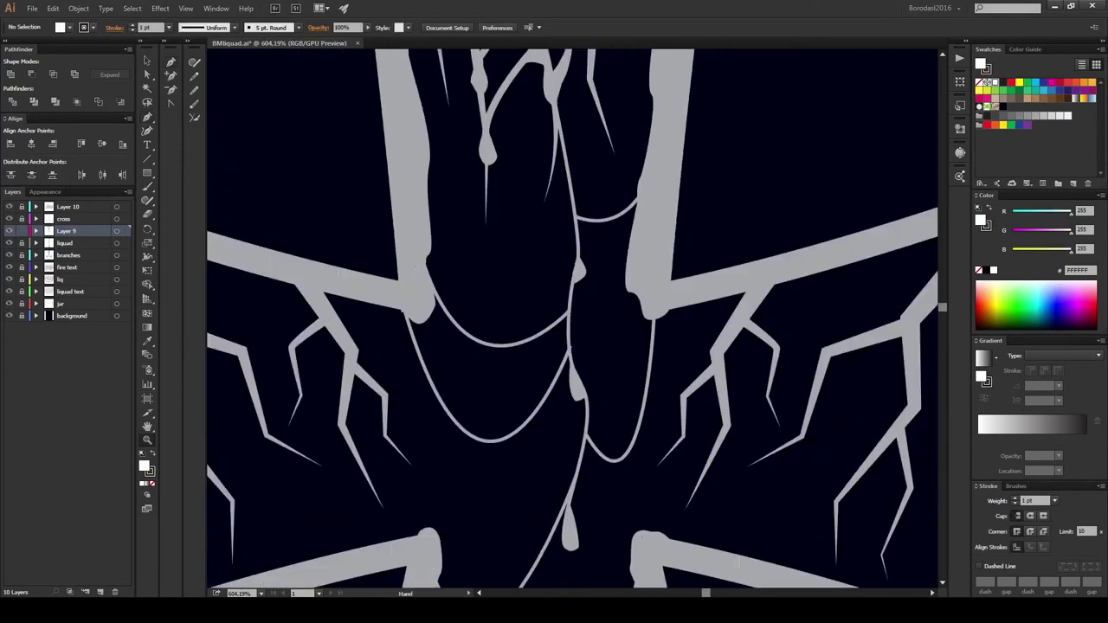
{"action": "scroll", "coordinate": [572, 346], "scroll_direction": "down", "scroll_amount": 1}
{"action": "left_click_drag", "start_coordinate": [428, 282], "coordinate": [485, 282]}
{"action": "left_click", "coordinate": [381, 320], "text": "ctrl"}
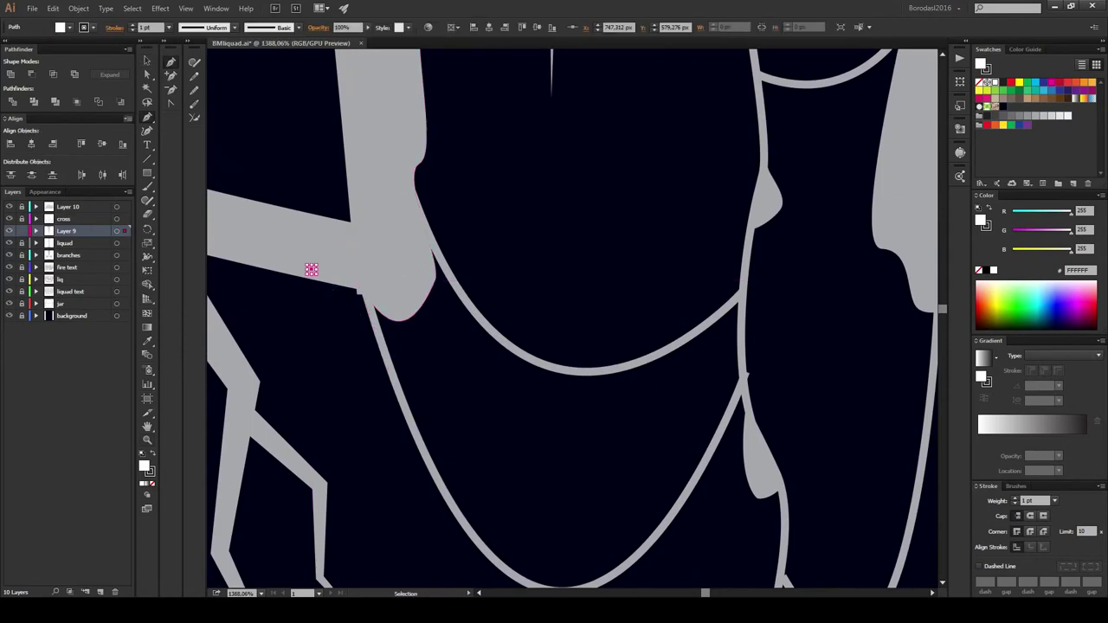
Step: Draw a curved grey join shape from the strand junction down under the U-curve
{"action": "left_click", "coordinate": [284, 255]}
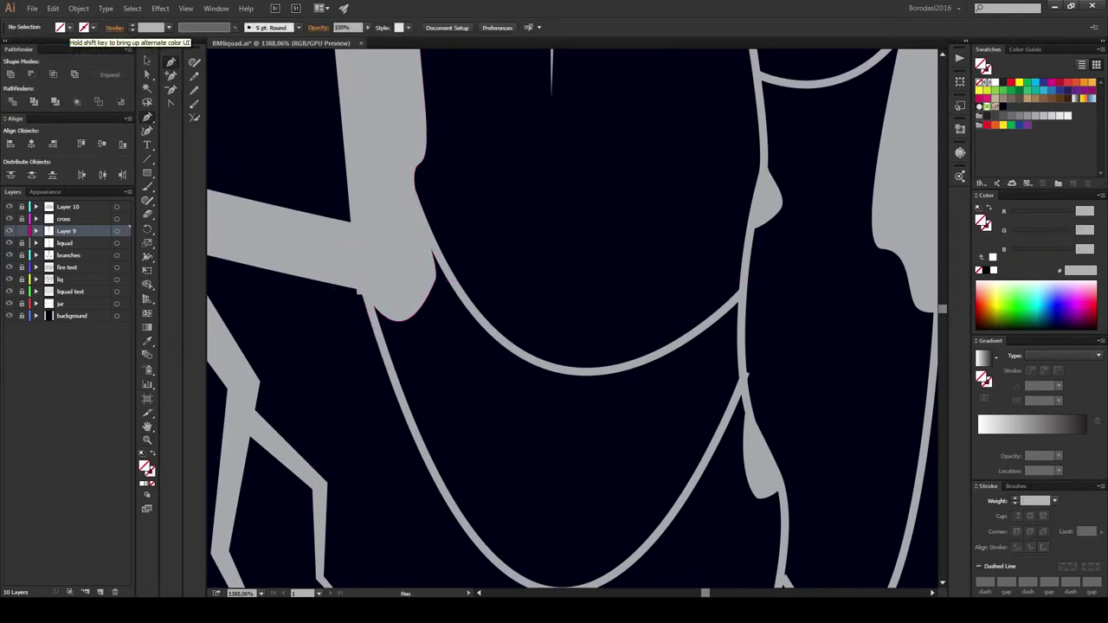
{"action": "scroll", "coordinate": [374, 345], "scroll_direction": "down", "scroll_amount": 3}
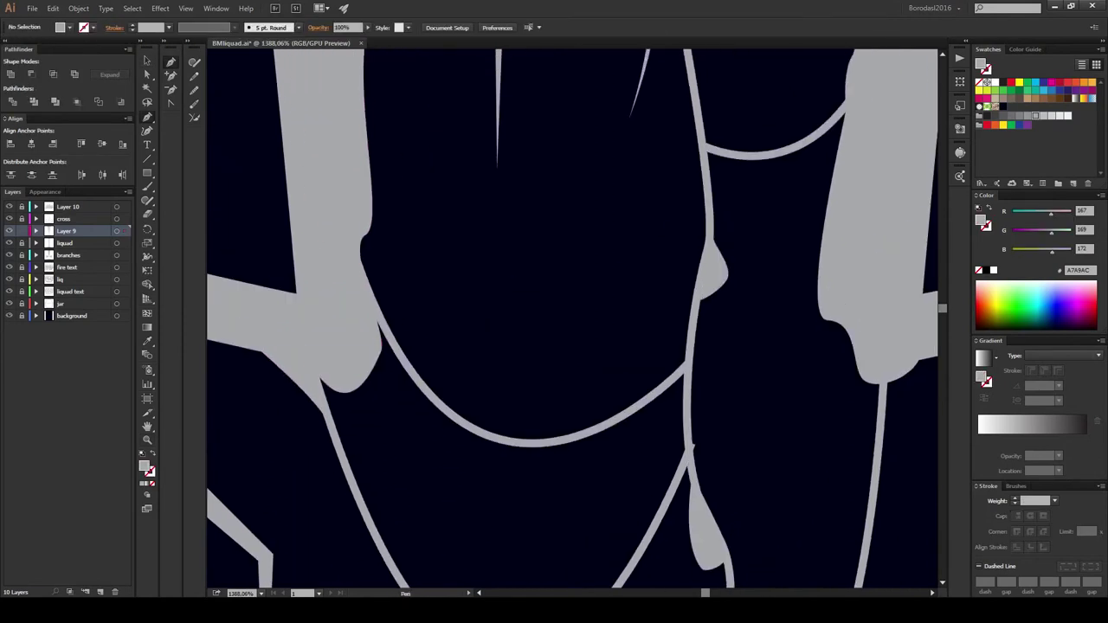
{"action": "scroll", "coordinate": [681, 371], "scroll_direction": "down", "scroll_amount": 2}
{"action": "left_click_drag", "start_coordinate": [719, 188], "coordinate": [623, 307]}
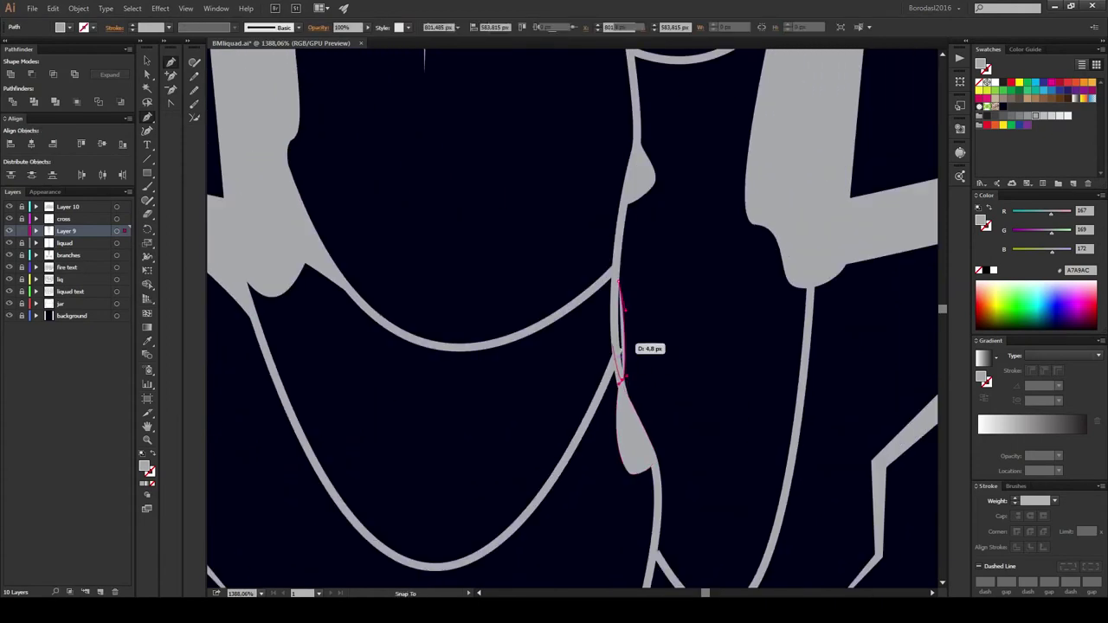
{"action": "left_click_drag", "start_coordinate": [620, 378], "coordinate": [477, 395]}
{"action": "mouse_move", "coordinate": [703, 278]}
{"action": "left_mouse_down"}
{"action": "mouse_move", "coordinate": [698, 370]}
{"action": "mouse_move", "coordinate": [610, 364]}
{"action": "left_mouse_up"}
{"action": "left_click_drag", "start_coordinate": [617, 441], "coordinate": [630, 381]}
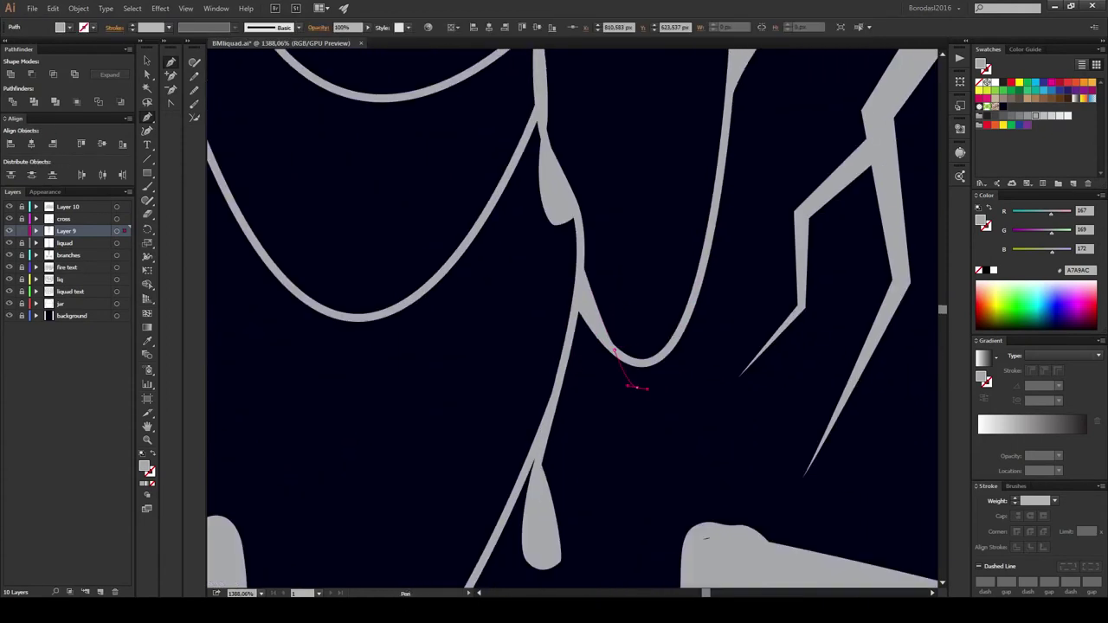
{"action": "left_click_drag", "start_coordinate": [561, 370], "coordinate": [572, 446]}
{"action": "left_click", "coordinate": [643, 463]}
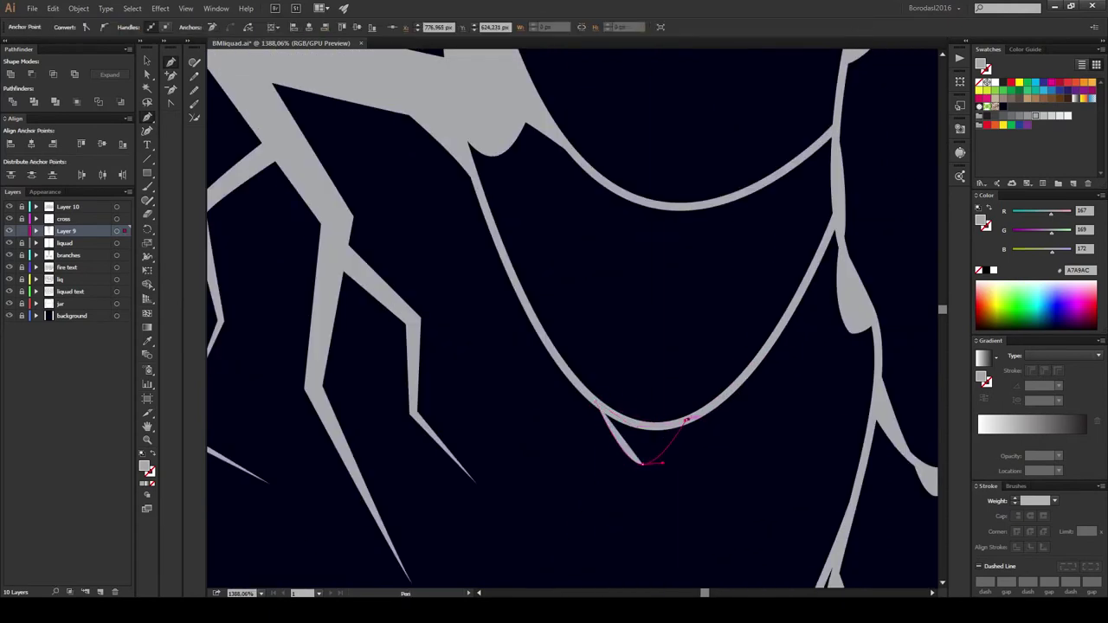
{"action": "mouse_move", "coordinate": [643, 463]}
{"action": "left_mouse_down"}
{"action": "mouse_move", "coordinate": [718, 372]}
{"action": "mouse_move", "coordinate": [703, 428]}
{"action": "left_mouse_up"}
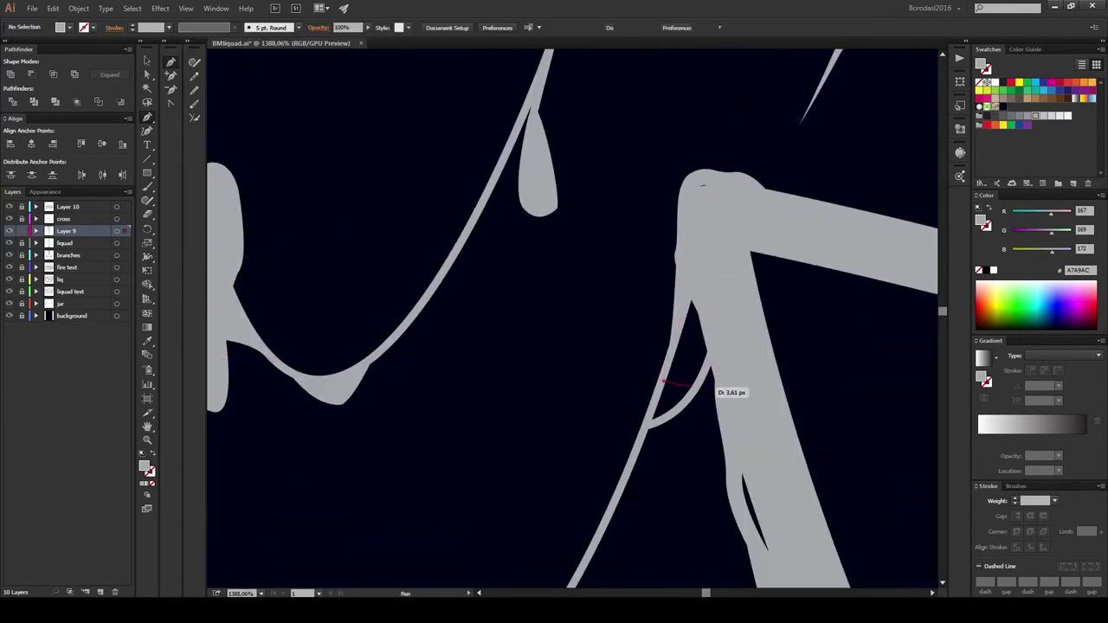
Step: Add grey join fills where the strand meets the crossbar and under the curve
{"action": "left_click_drag", "start_coordinate": [663, 381], "coordinate": [680, 391]}
{"action": "key", "text": "ctrl+shift+a"}
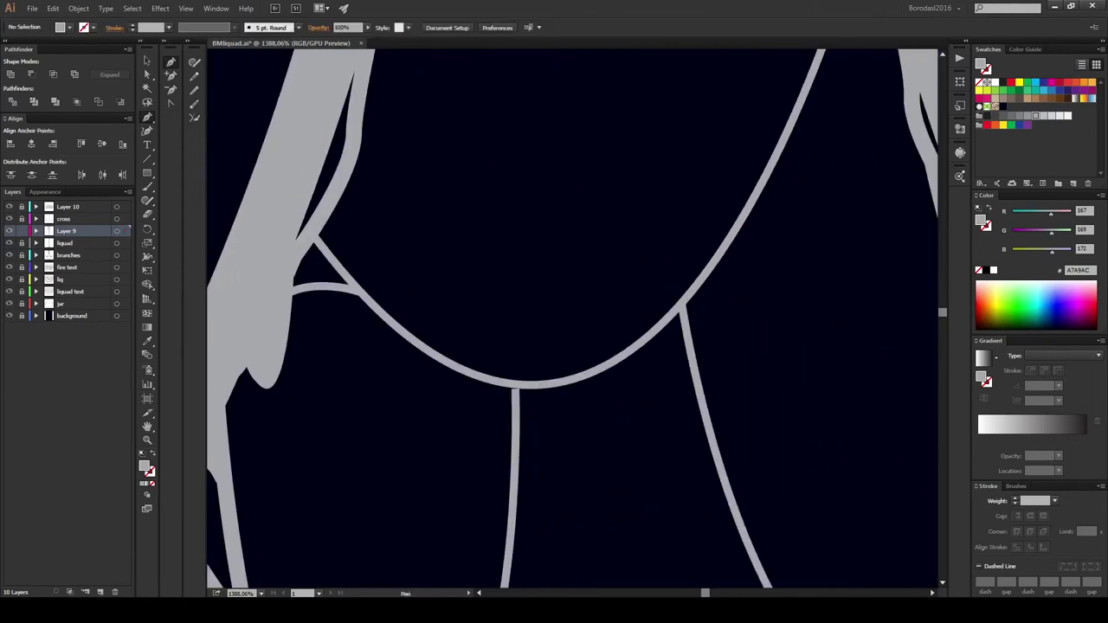
{"action": "scroll", "coordinate": [554, 346], "scroll_direction": "down", "scroll_amount": 10}
{"action": "left_click_drag", "start_coordinate": [475, 378], "coordinate": [512, 428]}
{"action": "key", "text": "ctrl+shift+a"}
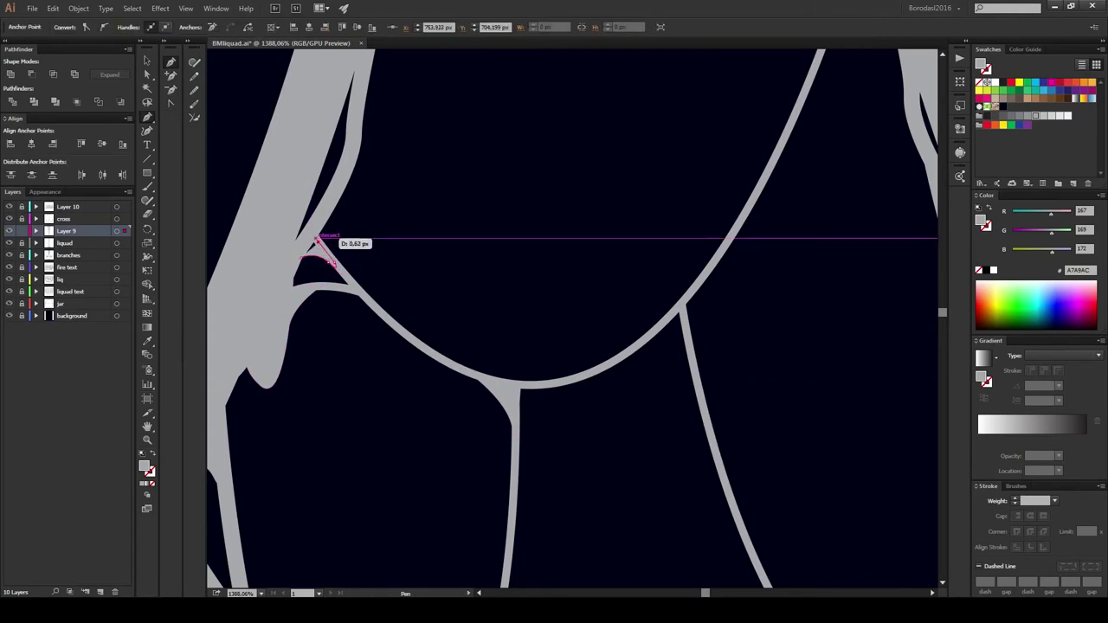
{"action": "left_click_drag", "start_coordinate": [348, 261], "coordinate": [149, 185]}
{"action": "key", "text": "ctrl+shift+a"}
{"action": "left_click_drag", "start_coordinate": [484, 346], "coordinate": [564, 265]}
{"action": "left_click_drag", "start_coordinate": [585, 316], "coordinate": [719, 372]}
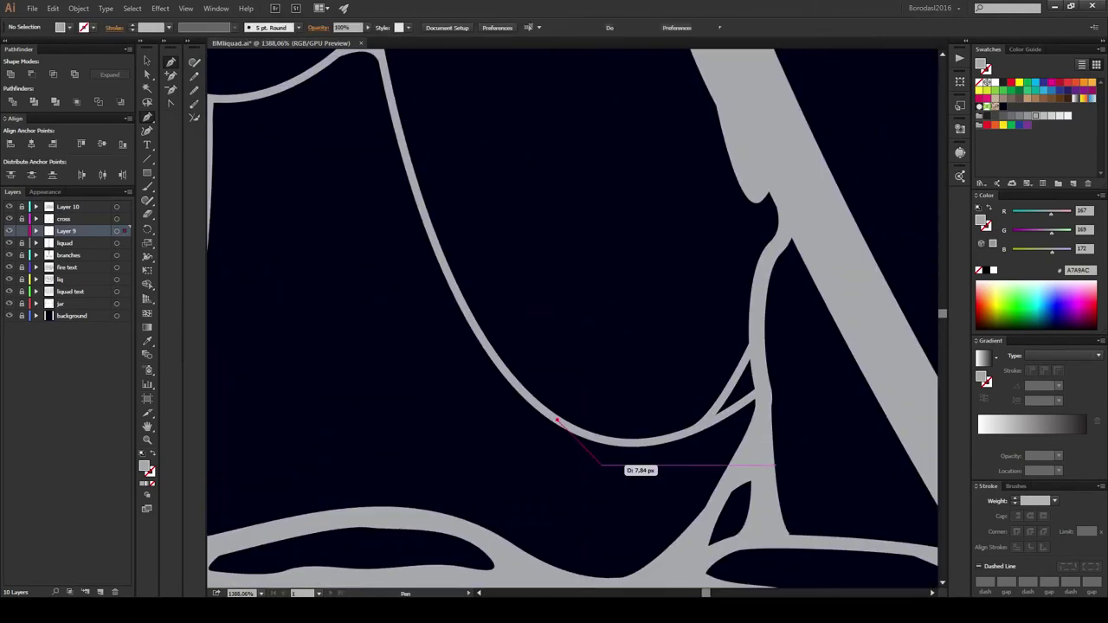
{"action": "key", "text": "ctrl+shift+a"}
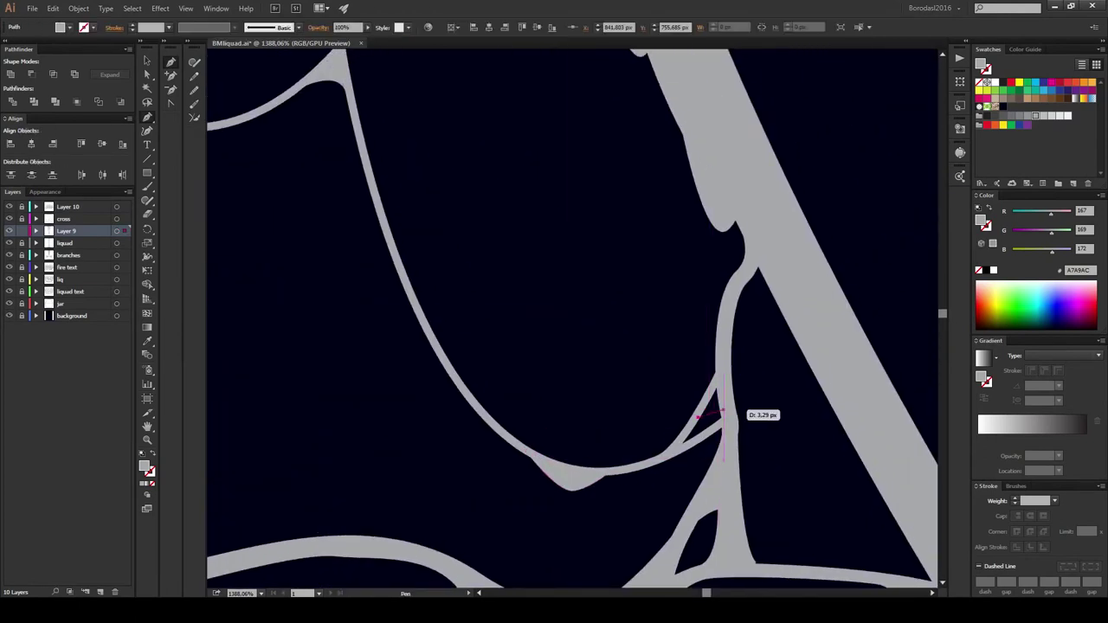
Step: Close a four-anchor junction fill and a triangle fill at the upper-right junction
{"action": "left_click", "coordinate": [698, 418]}
{"action": "left_click", "coordinate": [675, 453]}
{"action": "left_click", "coordinate": [727, 442]}
{"action": "left_click", "coordinate": [675, 452]}
{"action": "key", "text": "ctrl+shift+a"}
{"action": "left_click_drag", "start_coordinate": [693, 450], "coordinate": [779, 416]}
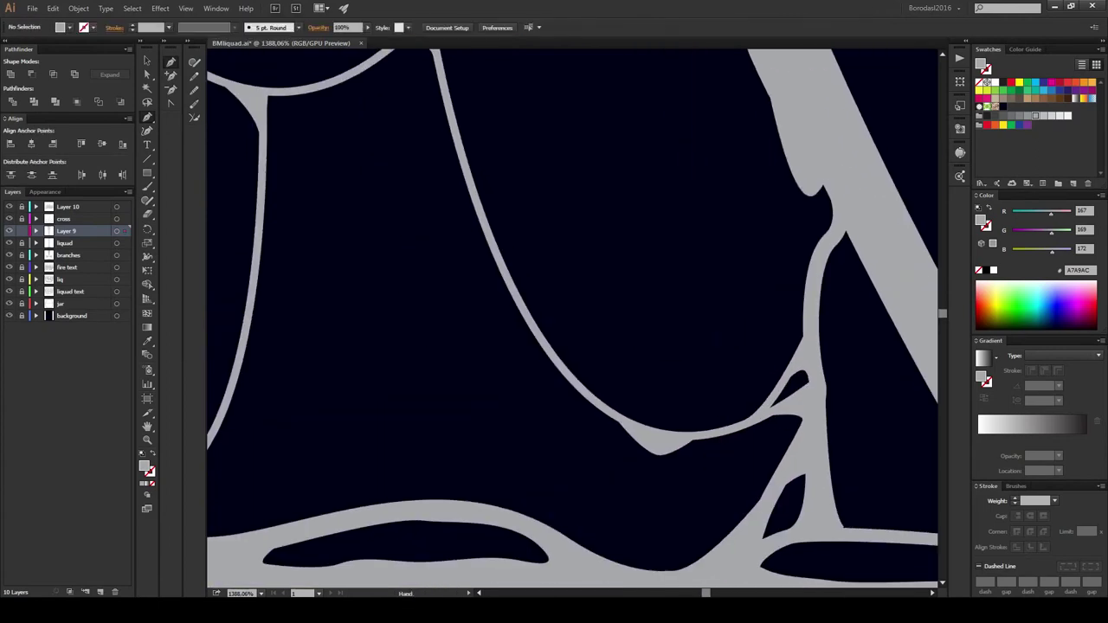
{"action": "left_click", "coordinate": [871, 269]}
{"action": "key", "text": "ctrl+shift+a"}
Step: Close the remaining open junction paths into grey fills, deselecting after each
{"action": "left_click_drag", "start_coordinate": [865, 278], "coordinate": [658, 381]}
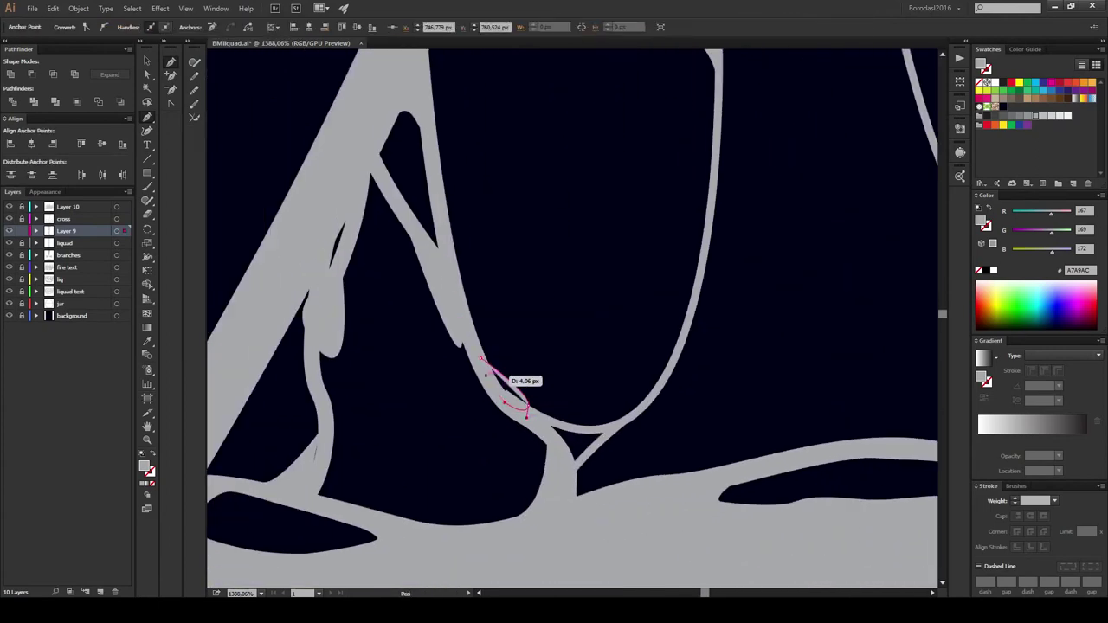
{"action": "left_click", "coordinate": [604, 438]}
{"action": "key", "text": "ctrl+shift+a"}
{"action": "left_click_drag", "start_coordinate": [604, 438], "coordinate": [690, 564]}
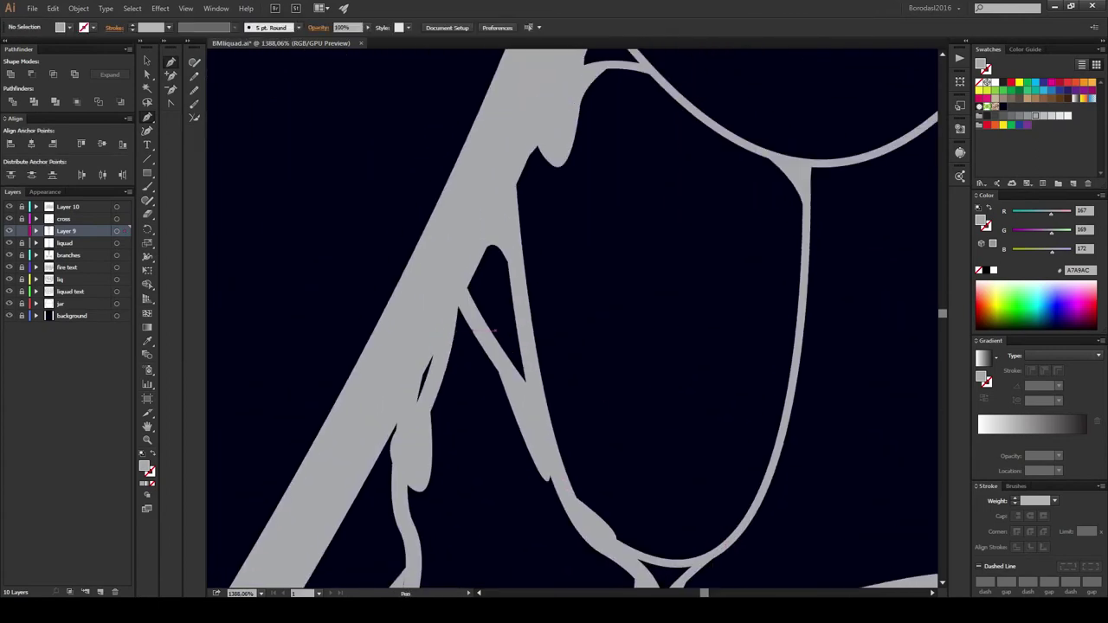
{"action": "left_click", "coordinate": [452, 343]}
{"action": "key", "text": "ctrl+shift+a"}
{"action": "left_click_drag", "start_coordinate": [452, 343], "coordinate": [470, 170]}
{"action": "left_click_drag", "start_coordinate": [429, 404], "coordinate": [485, 173]}
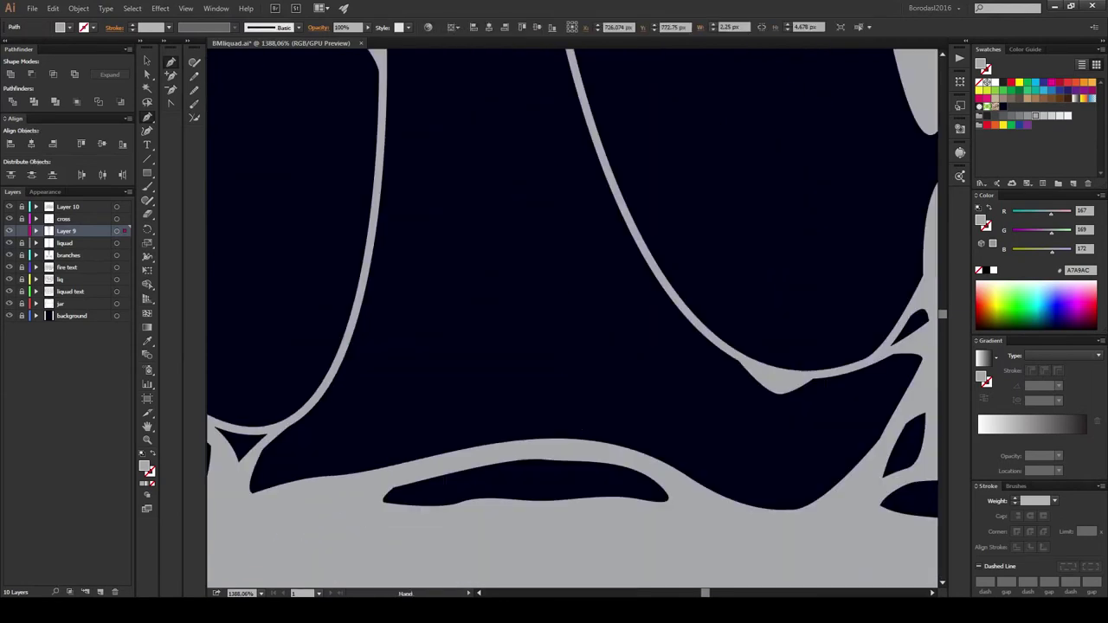
Step: Fill the strand joins at the lower band with curved grey shapes, then deselect
{"action": "left_click", "coordinate": [570, 353]}
{"action": "mouse_move", "coordinate": [532, 435]}
{"action": "left_mouse_down"}
{"action": "mouse_move", "coordinate": [608, 385]}
{"action": "mouse_move", "coordinate": [759, 408]}
{"action": "left_mouse_up"}
{"action": "left_click", "coordinate": [620, 364]}
{"action": "key", "text": "ctrl+shift+a"}
{"action": "left_click_drag", "start_coordinate": [606, 390], "coordinate": [619, 459]}
{"action": "left_click_drag", "start_coordinate": [753, 298], "coordinate": [740, 331]}
{"action": "left_click_drag", "start_coordinate": [692, 371], "coordinate": [653, 378]}
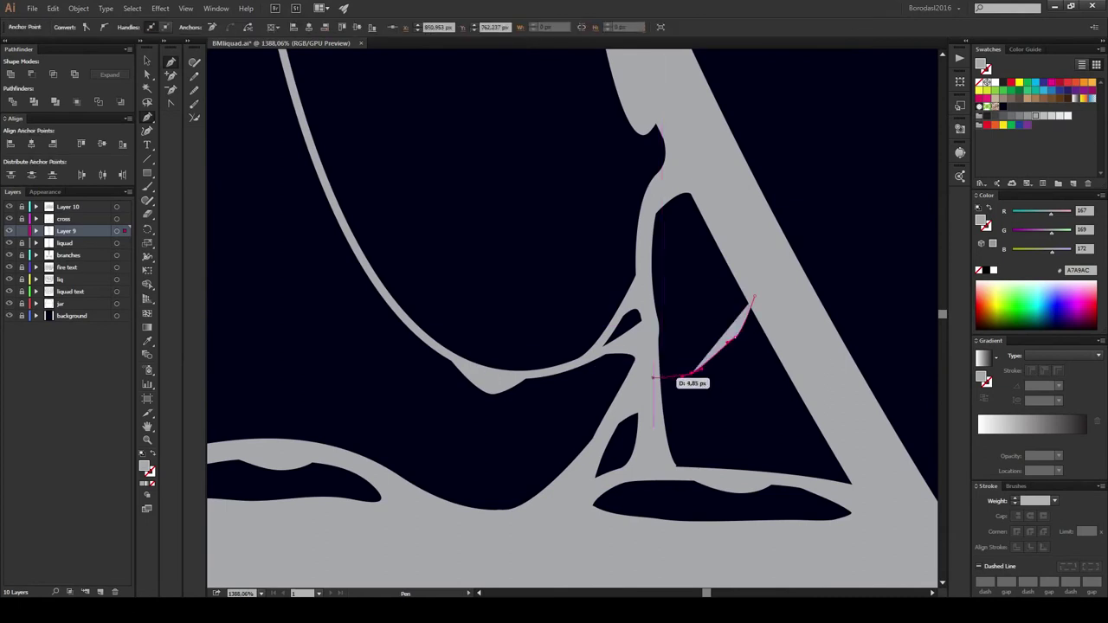
{"action": "key", "text": "ctrl+shift+a"}
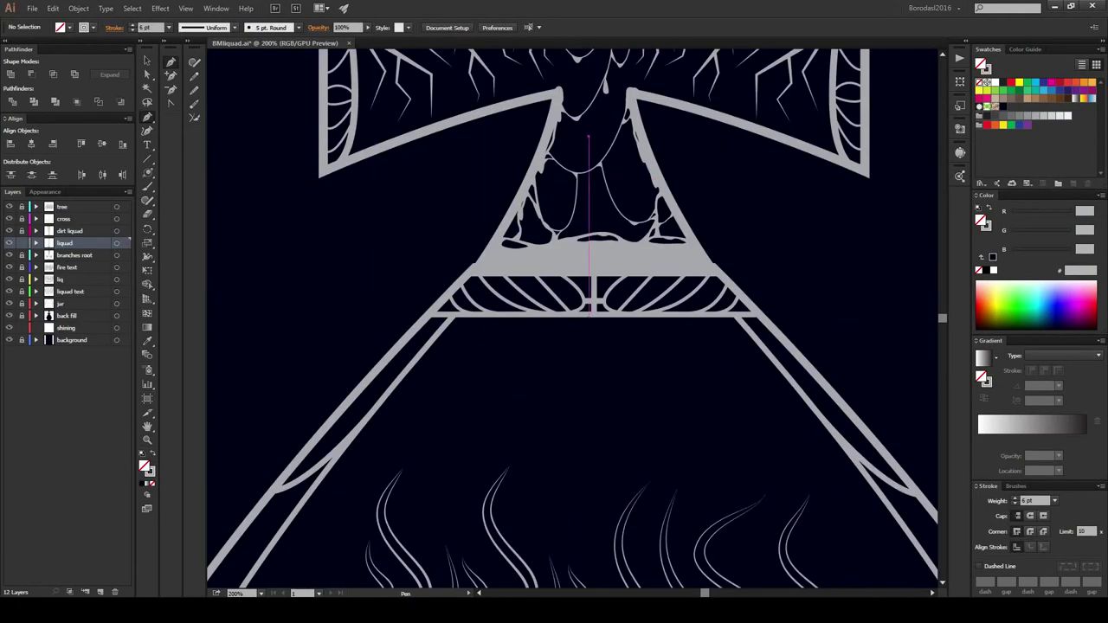
Step: Draw two thin drooping liquid curves hanging under the crossbar
{"action": "left_click_drag", "start_coordinate": [438, 372], "coordinate": [419, 363]}
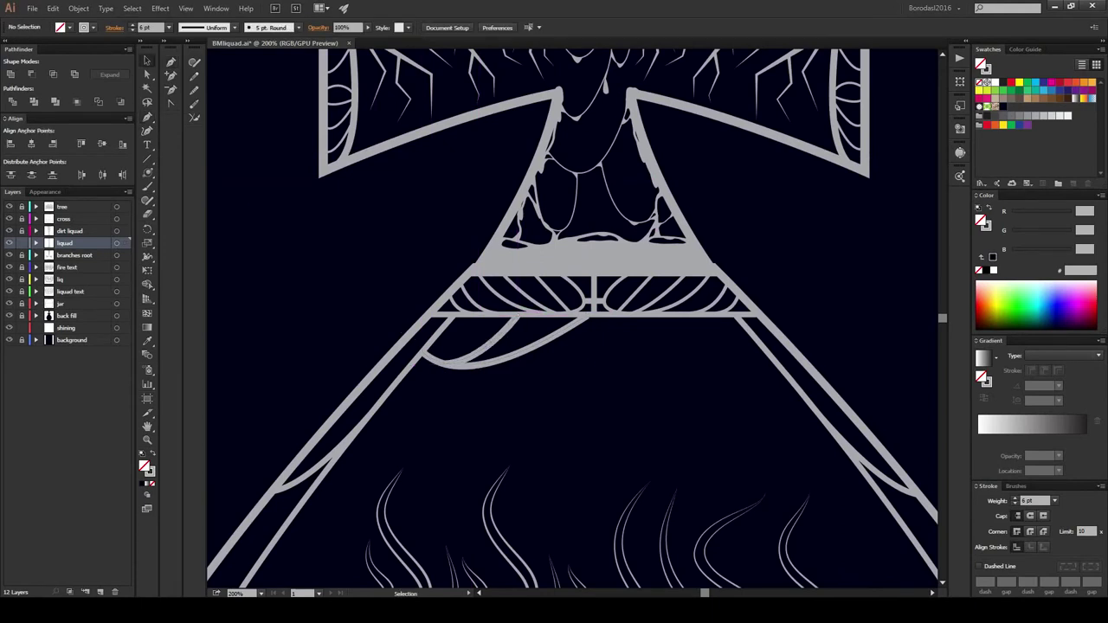
{"action": "left_click", "coordinate": [472, 366]}
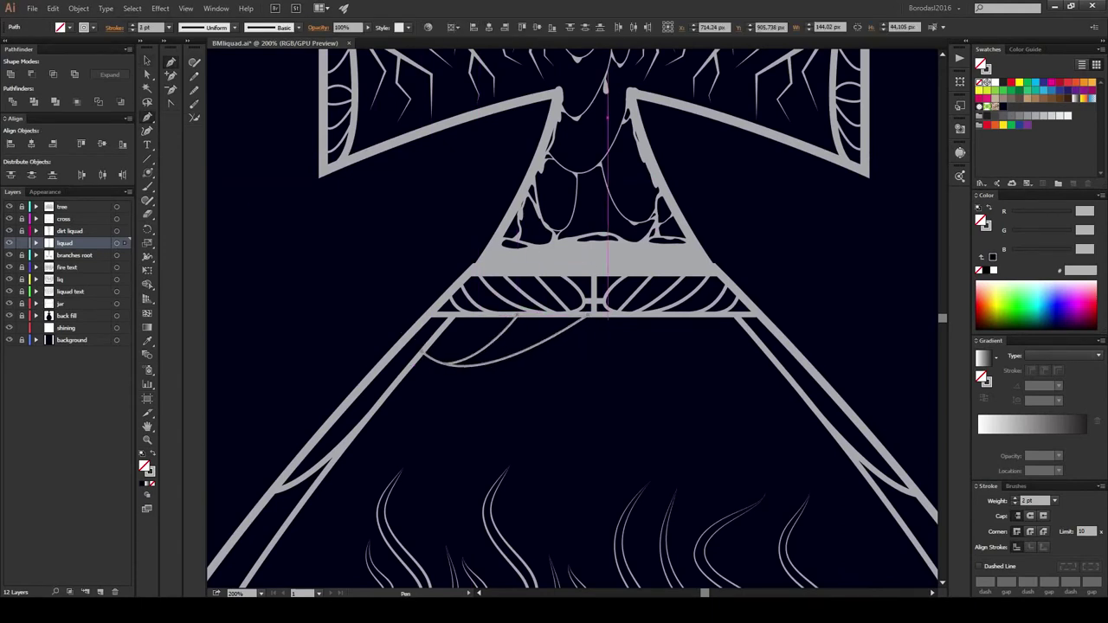
{"action": "left_click_drag", "start_coordinate": [791, 384], "coordinate": [736, 451]}
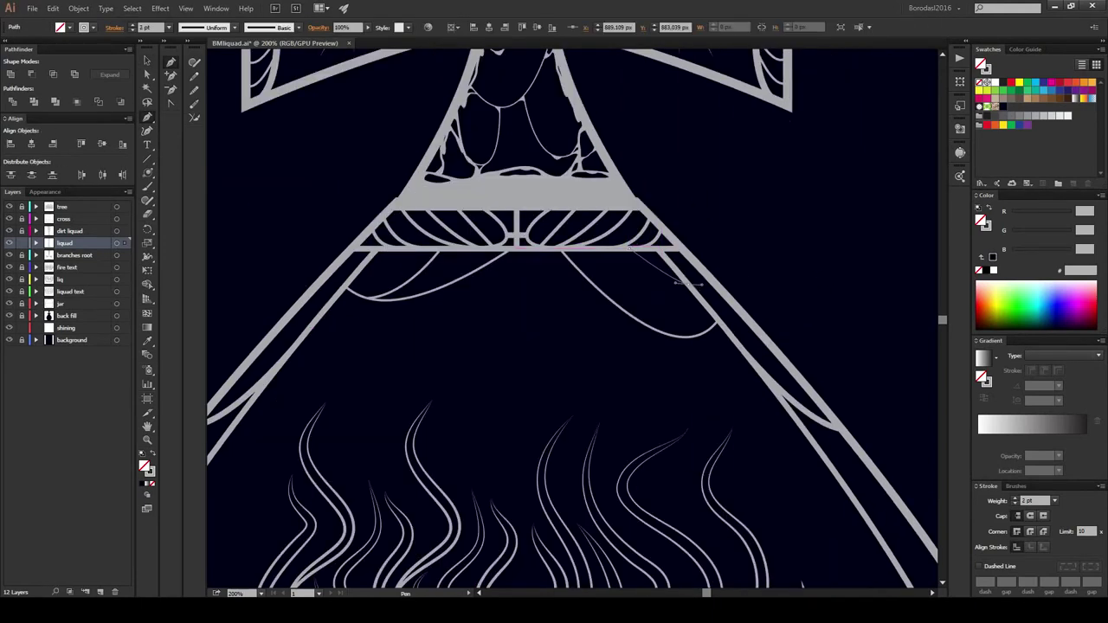
{"action": "scroll", "coordinate": [689, 281], "scroll_direction": "down", "scroll_amount": 3}
{"action": "scroll", "coordinate": [684, 277], "scroll_direction": "down", "scroll_amount": 4}
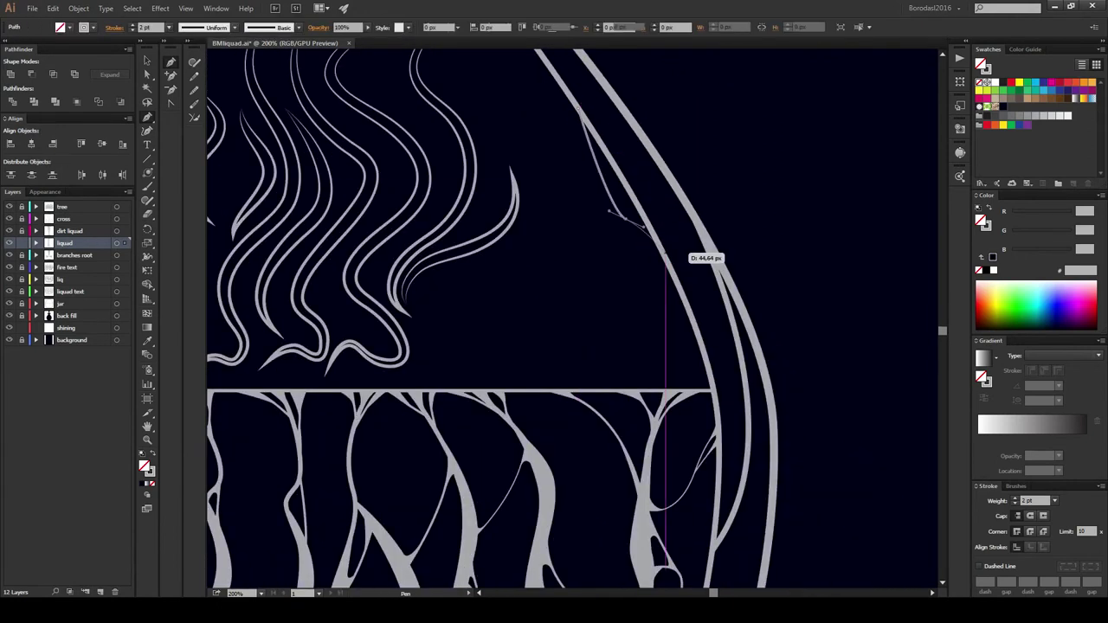
Step: Draw a thin strand down the inner right curve, ending in the bar edge
{"action": "left_click_drag", "start_coordinate": [667, 258], "coordinate": [645, 345]}
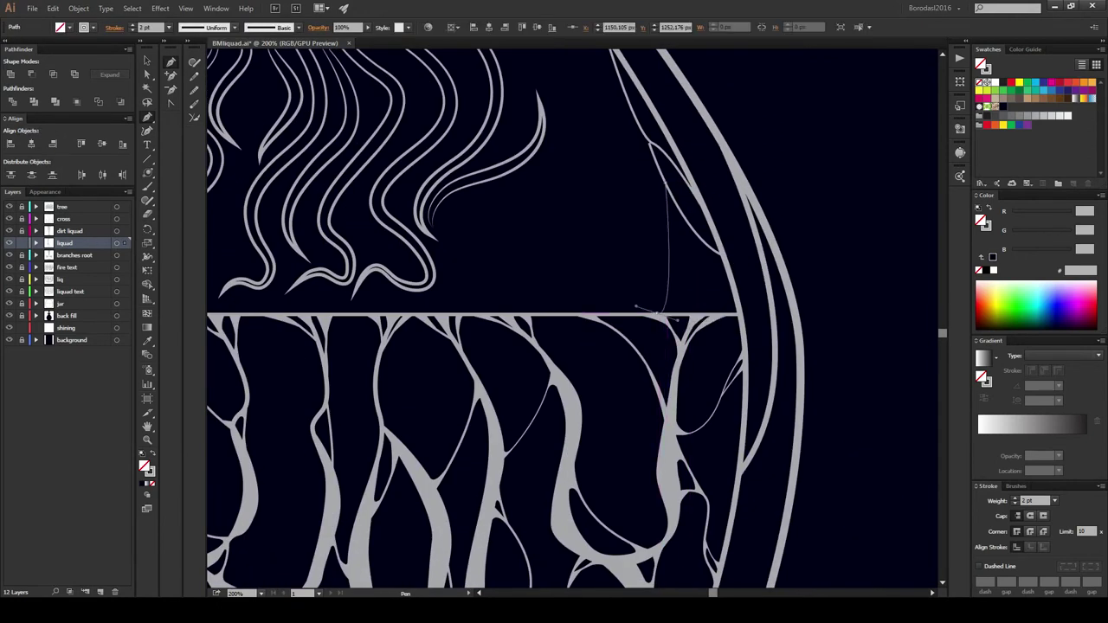
{"action": "left_click_drag", "start_coordinate": [685, 314], "coordinate": [714, 251]}
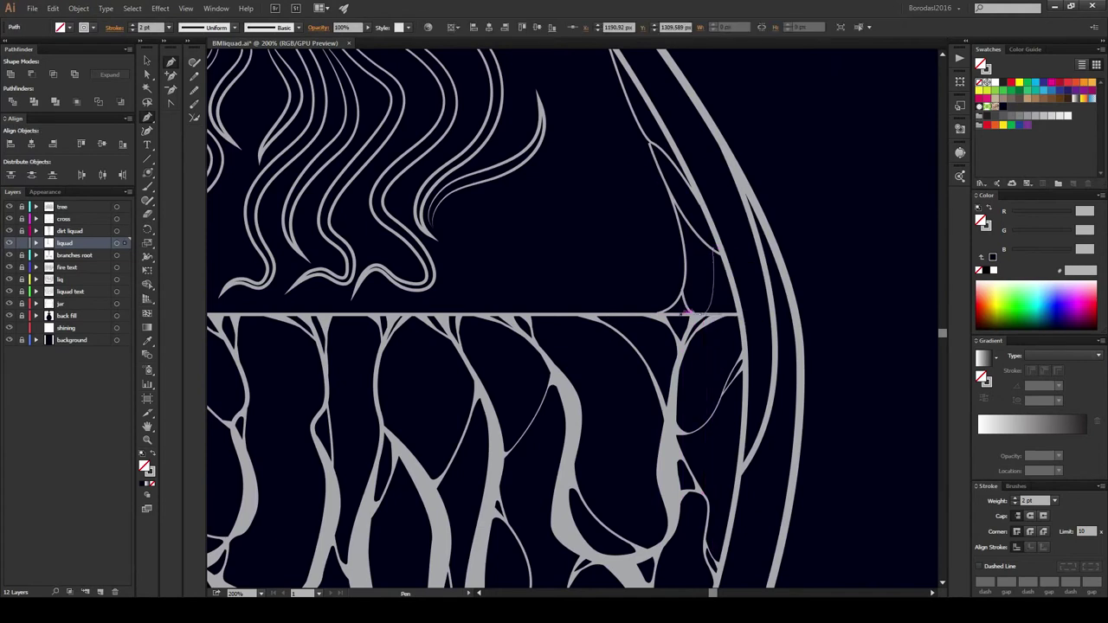
{"action": "scroll", "coordinate": [713, 260], "scroll_direction": "up", "scroll_amount": 3}
{"action": "scroll", "coordinate": [742, 359], "scroll_direction": "left", "scroll_amount": 3}
{"action": "scroll", "coordinate": [467, 333], "scroll_direction": "up", "scroll_amount": 3}
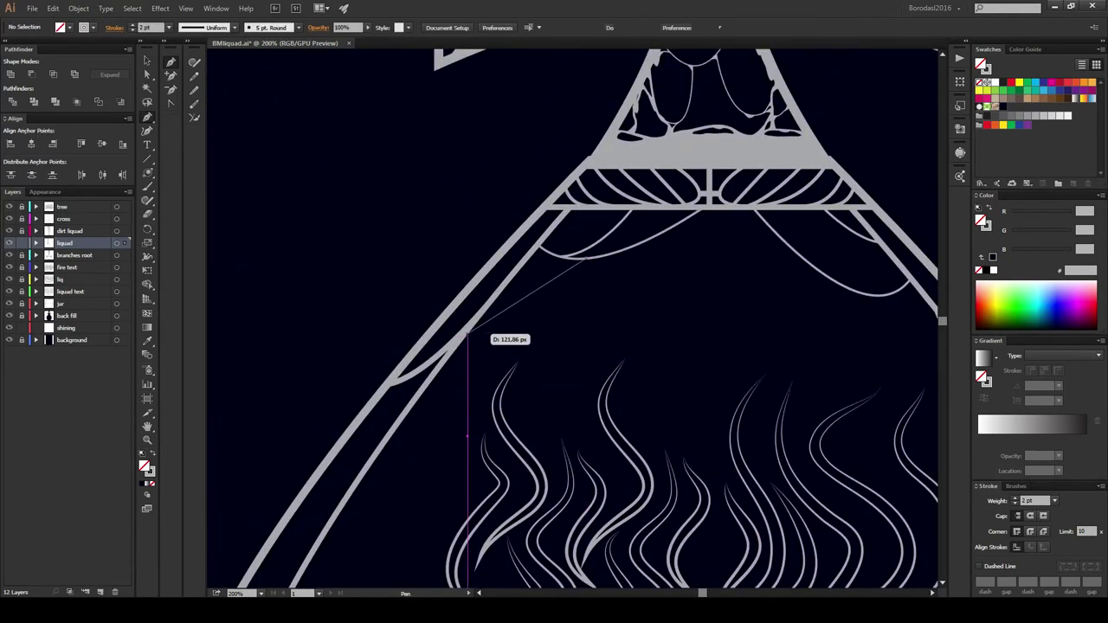
Step: Run a thin strand from the pyramid's inner left edge down to the horizontal bar
{"action": "left_click_drag", "start_coordinate": [467, 333], "coordinate": [604, 167]}
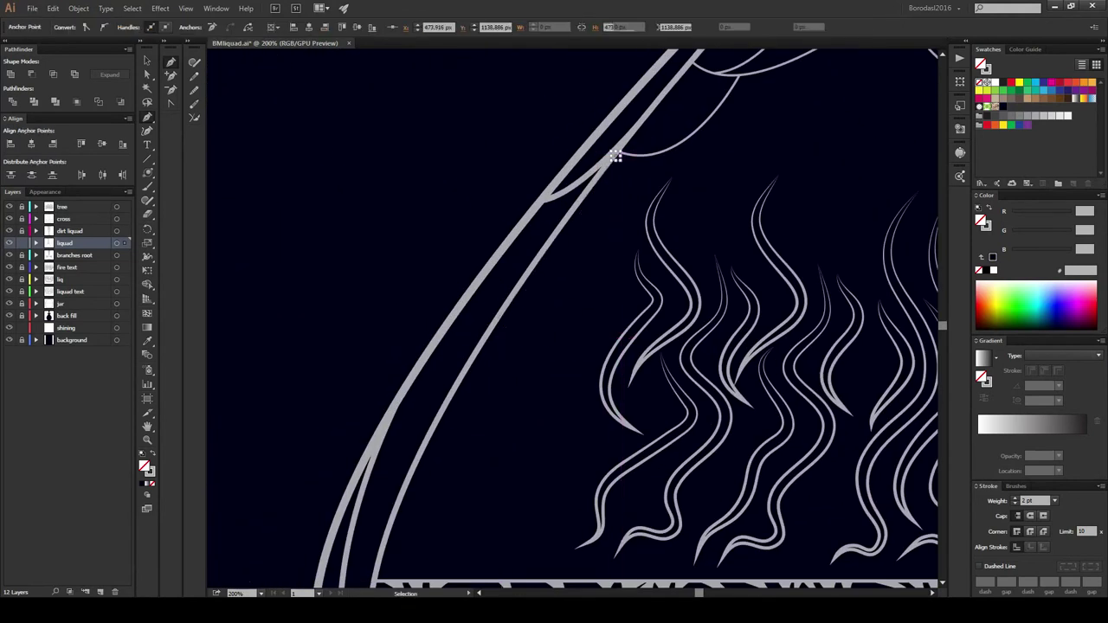
{"action": "left_click", "coordinate": [506, 336]}
{"action": "scroll", "coordinate": [544, 385], "scroll_direction": "down", "scroll_amount": 2}
{"action": "scroll", "coordinate": [543, 385], "scroll_direction": "left", "scroll_amount": 2}
{"action": "scroll", "coordinate": [547, 344], "scroll_direction": "down", "scroll_amount": 2}
{"action": "scroll", "coordinate": [548, 345], "scroll_direction": "right", "scroll_amount": 1}
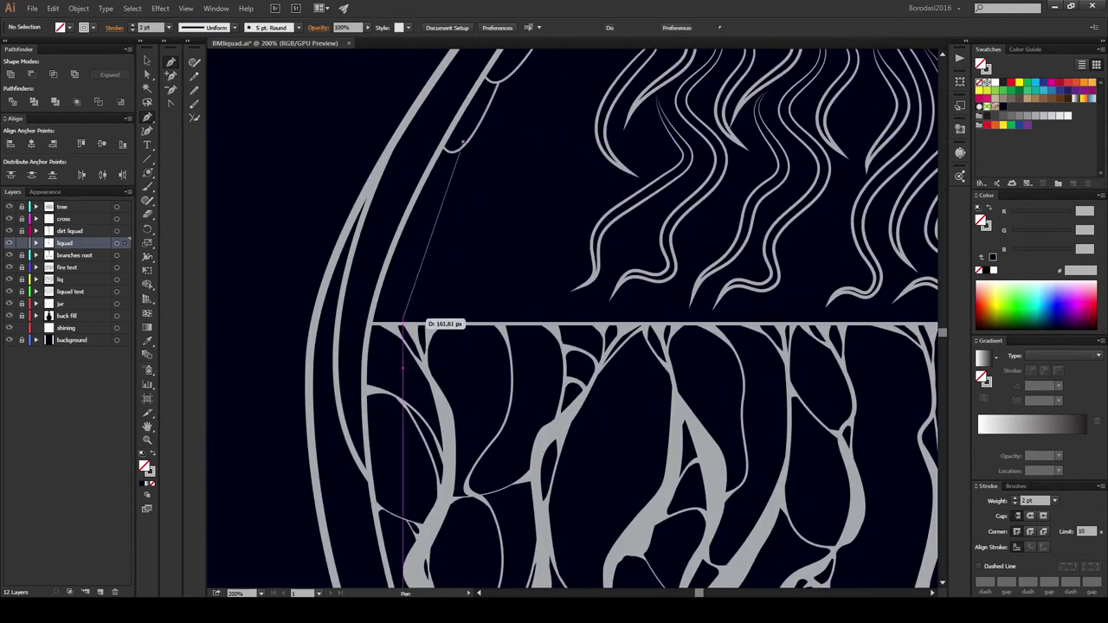
{"action": "left_click", "coordinate": [437, 323]}
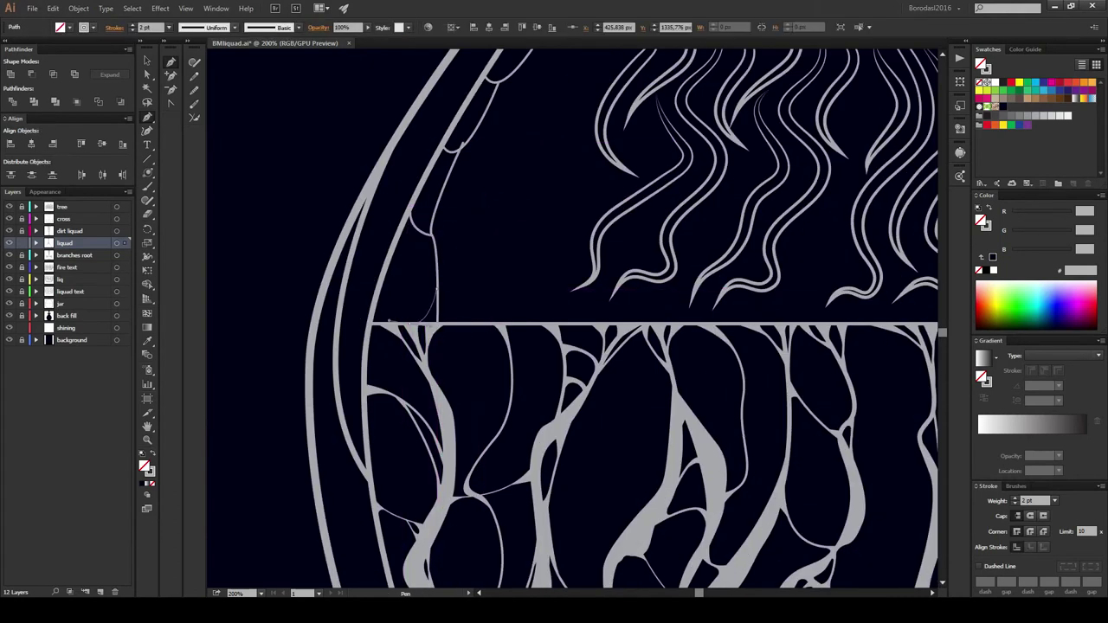
{"action": "scroll", "coordinate": [554, 320], "scroll_direction": "up", "scroll_amount": 1}
{"action": "left_click", "coordinate": [467, 238], "text": "ctrl"}
Step: Start another thin strand along the vessel's left inner curve
{"action": "left_click_drag", "start_coordinate": [467, 238], "coordinate": [386, 333]}
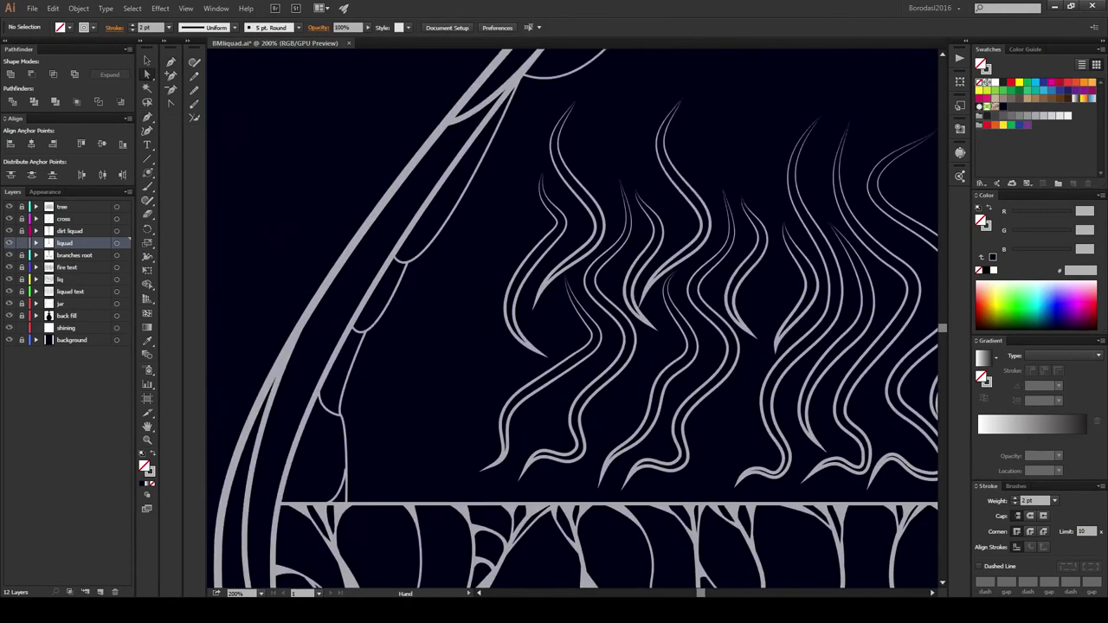
{"action": "scroll", "coordinate": [866, 316], "scroll_direction": "right", "scroll_amount": 5}
{"action": "scroll", "coordinate": [572, 320], "scroll_direction": "left", "scroll_amount": 5}
{"action": "scroll", "coordinate": [572, 320], "scroll_direction": "down", "scroll_amount": 1}
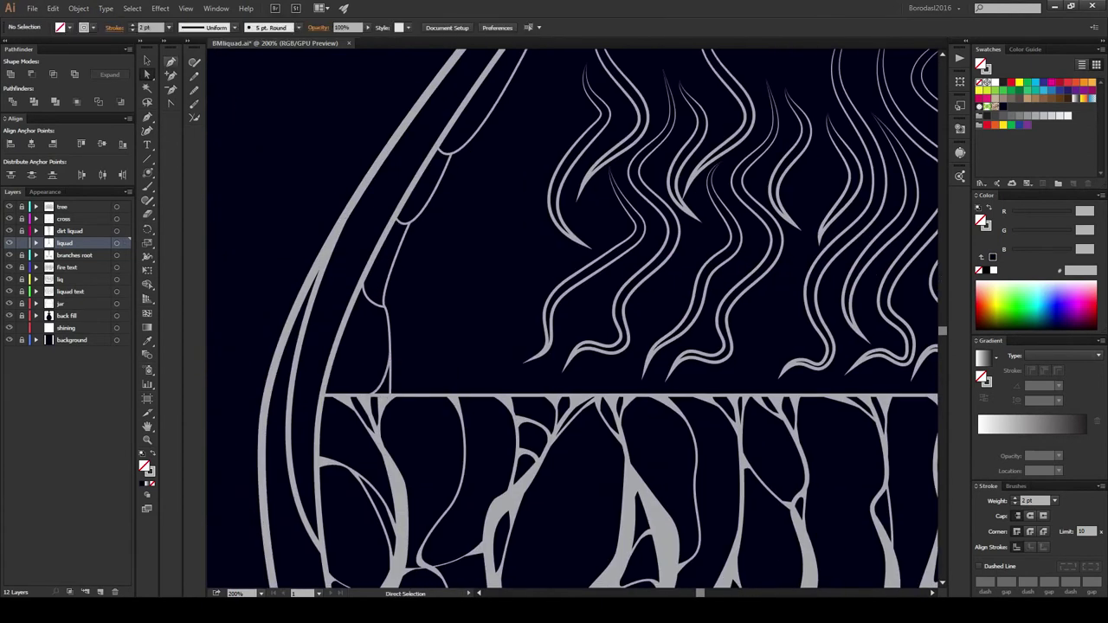
{"action": "left_click", "coordinate": [347, 318]}
{"action": "scroll", "coordinate": [381, 398], "scroll_direction": "up", "scroll_amount": 1}
{"action": "scroll", "coordinate": [381, 398], "scroll_direction": "up", "scroll_amount": 1}
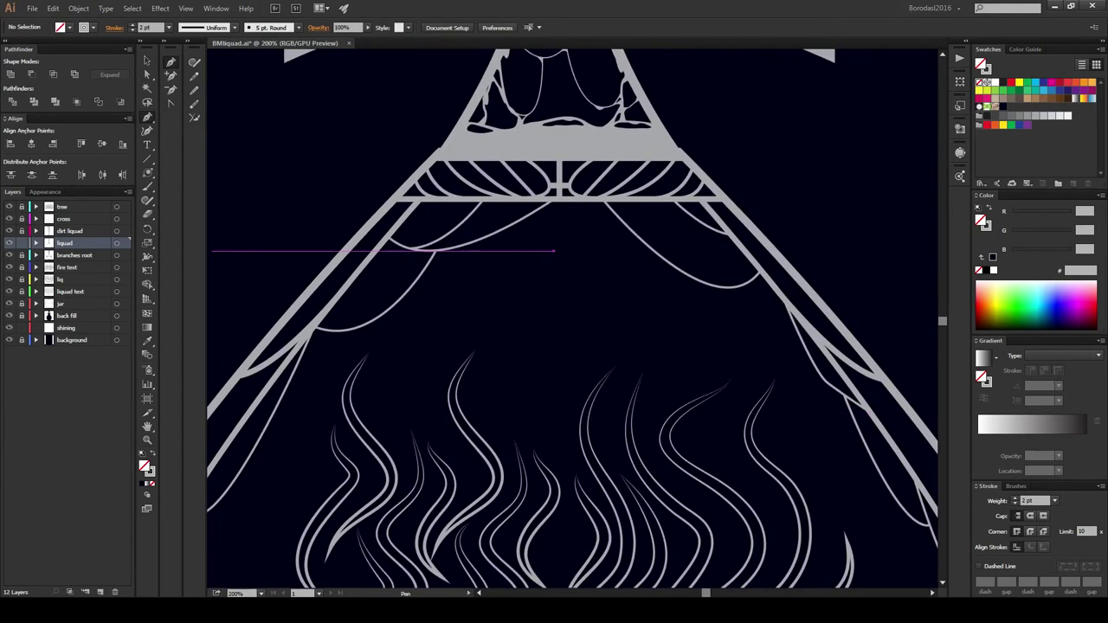
{"action": "scroll", "coordinate": [381, 399], "scroll_direction": "up", "scroll_amount": 3}
Step: Draw a grey drip fill under the crossbar, extending leftward along the bar
{"action": "left_click", "coordinate": [544, 171]}
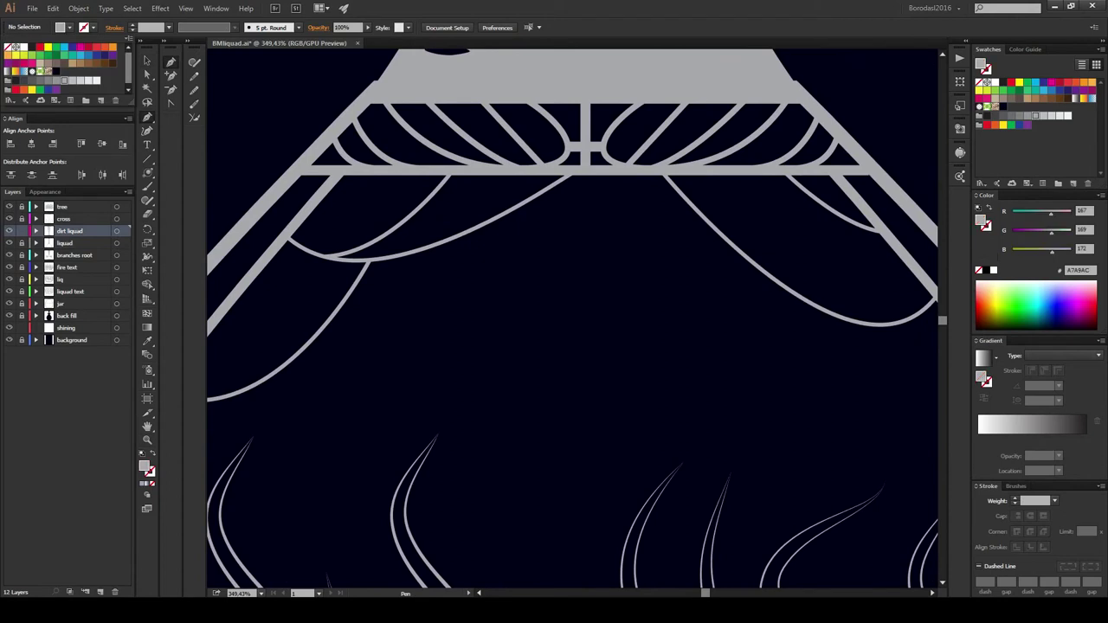
{"action": "left_click_drag", "start_coordinate": [584, 201], "coordinate": [604, 178]}
{"action": "left_click", "coordinate": [507, 173]}
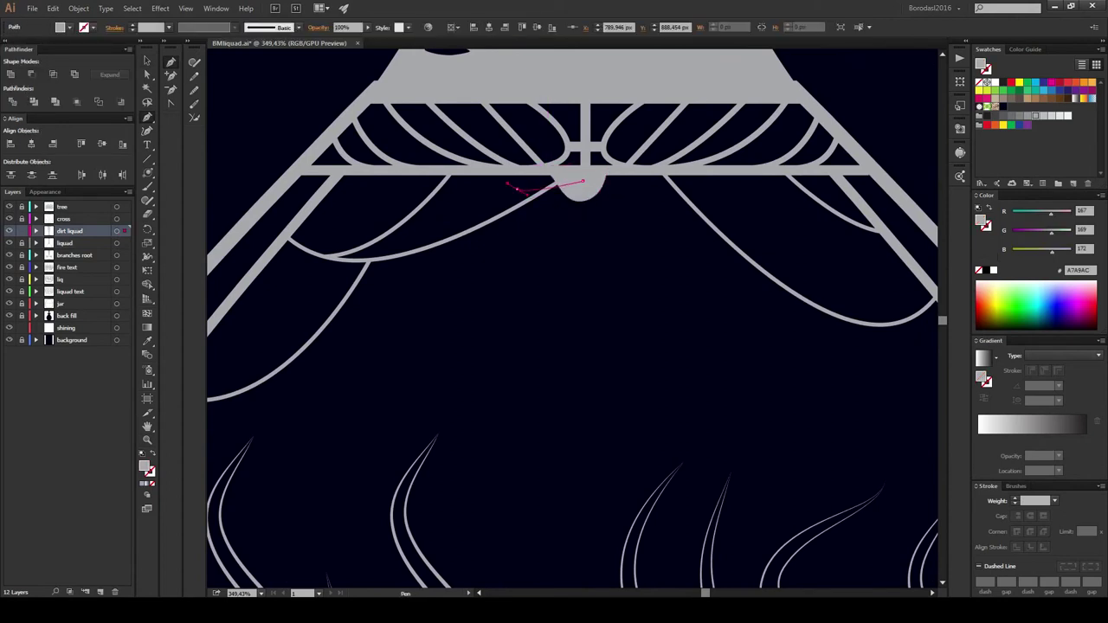
{"action": "left_click", "coordinate": [383, 187]}
{"action": "left_click", "coordinate": [336, 170]}
{"action": "left_click", "coordinate": [581, 180]}
Step: Outline a second grey drip fill under the crossbar's right side
{"action": "left_click", "coordinate": [594, 176]}
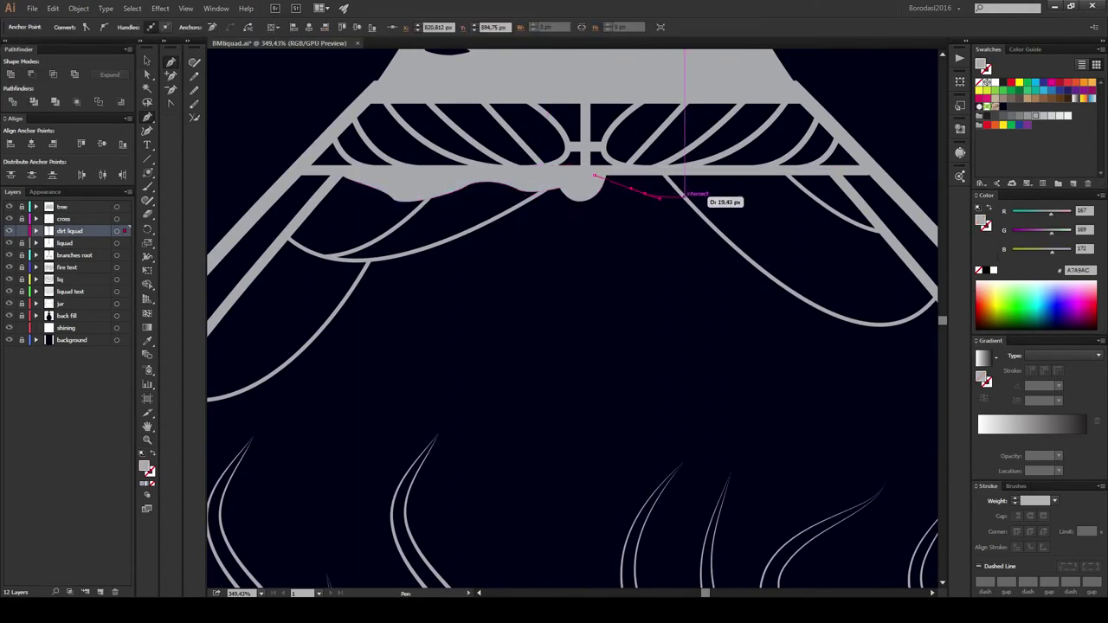
{"action": "left_click", "coordinate": [684, 196]}
{"action": "left_click", "coordinate": [710, 179]}
{"action": "left_click", "coordinate": [877, 232]}
{"action": "left_click", "coordinate": [594, 177]}
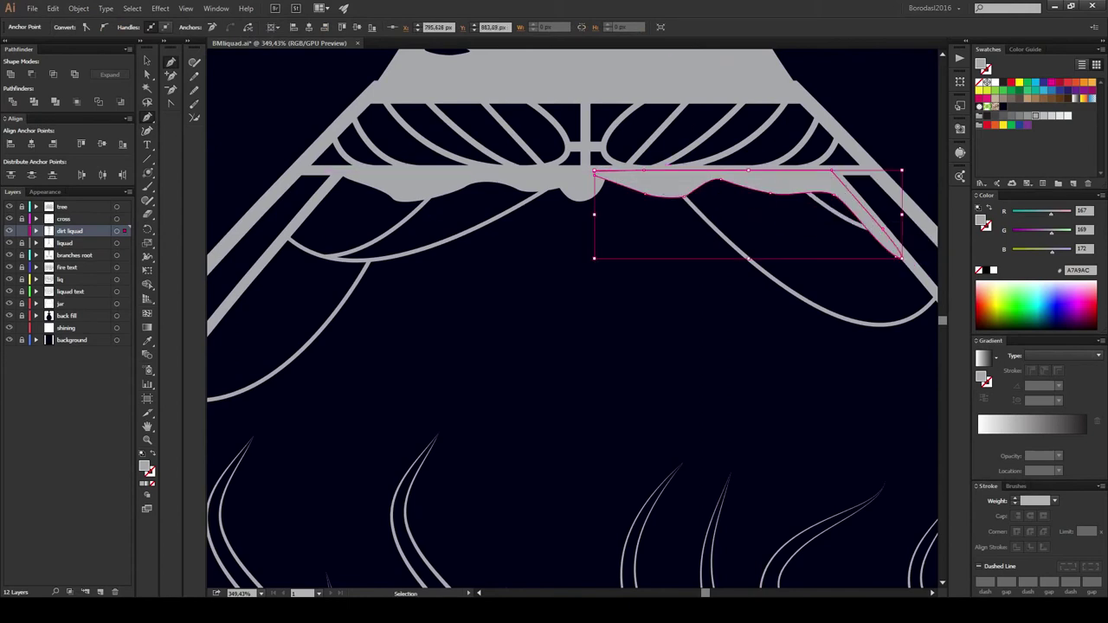
{"action": "scroll", "coordinate": [594, 177], "scroll_direction": "down", "scroll_amount": 5}
Step: Trace a curved grey fill down the diagonal bar's edge to its lower end
{"action": "left_click", "coordinate": [460, 144]}
{"action": "left_click_drag", "start_coordinate": [537, 260], "coordinate": [564, 257]}
{"action": "mouse_move", "coordinate": [575, 323]}
{"action": "left_mouse_down"}
{"action": "mouse_move", "coordinate": [597, 313]}
{"action": "mouse_move", "coordinate": [600, 357]}
{"action": "left_mouse_up"}
{"action": "left_click", "coordinate": [628, 392]}
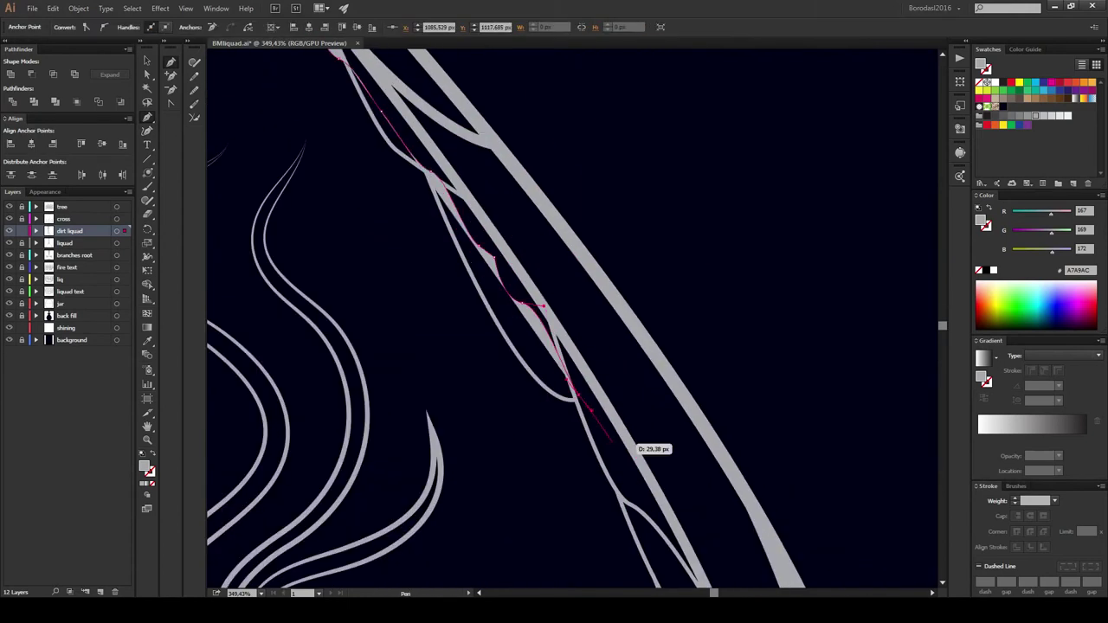
{"action": "scroll", "coordinate": [641, 437], "scroll_direction": "down", "scroll_amount": 5}
{"action": "left_click_drag", "start_coordinate": [594, 429], "coordinate": [599, 437]}
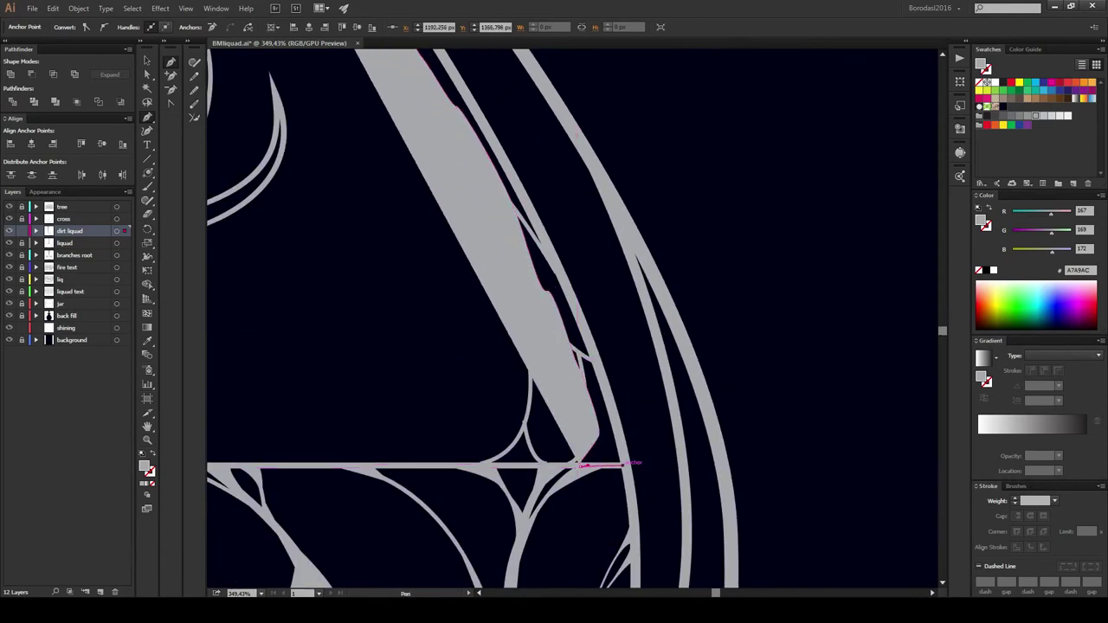
{"action": "scroll", "coordinate": [520, 210], "scroll_direction": "up", "scroll_amount": 5}
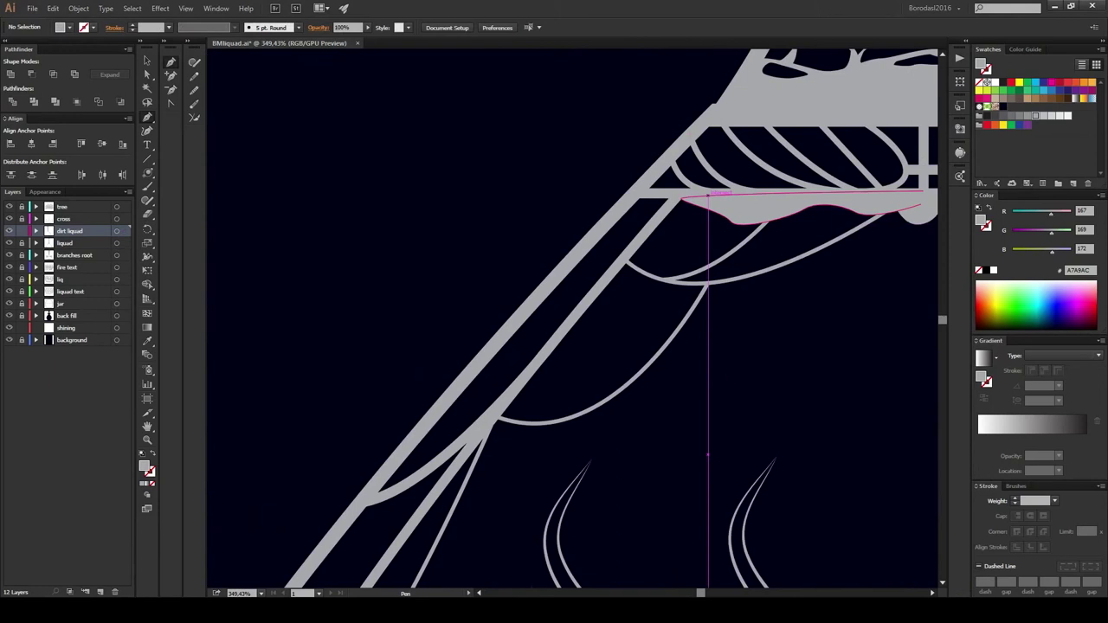
Step: Extend the grey fill with more curved points further along the diagonal bar
{"action": "mouse_move", "coordinate": [667, 234]}
{"action": "left_mouse_down"}
{"action": "mouse_move", "coordinate": [645, 312]}
{"action": "mouse_move", "coordinate": [567, 407]}
{"action": "mouse_move", "coordinate": [593, 320]}
{"action": "left_mouse_up"}
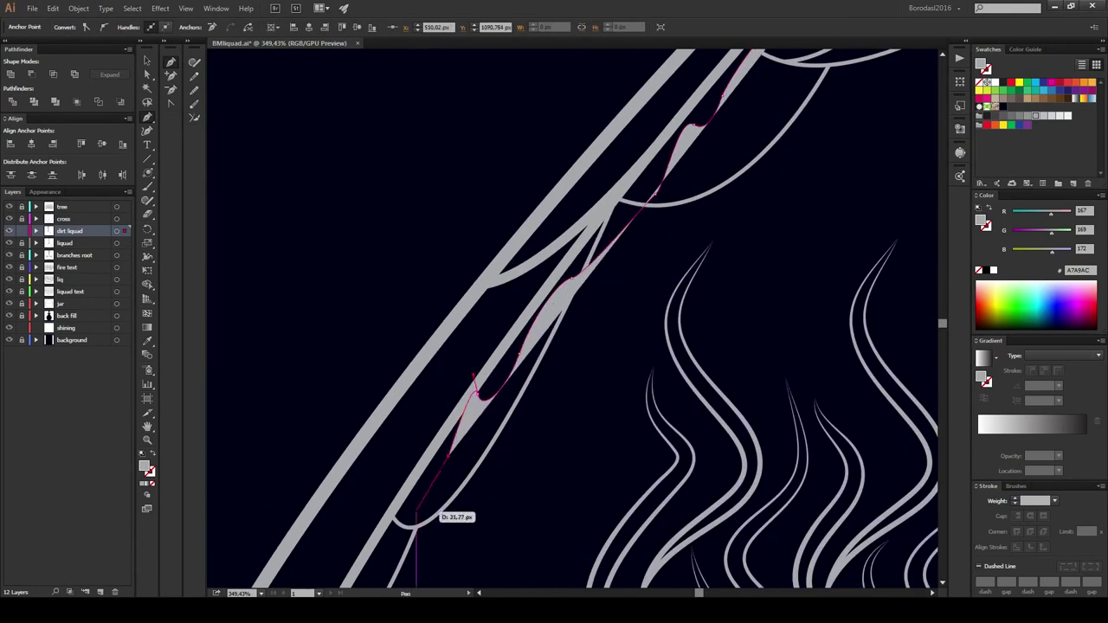
{"action": "mouse_move", "coordinate": [476, 393]}
{"action": "left_mouse_down"}
{"action": "mouse_move", "coordinate": [436, 342]}
{"action": "mouse_move", "coordinate": [449, 305]}
{"action": "left_mouse_up"}
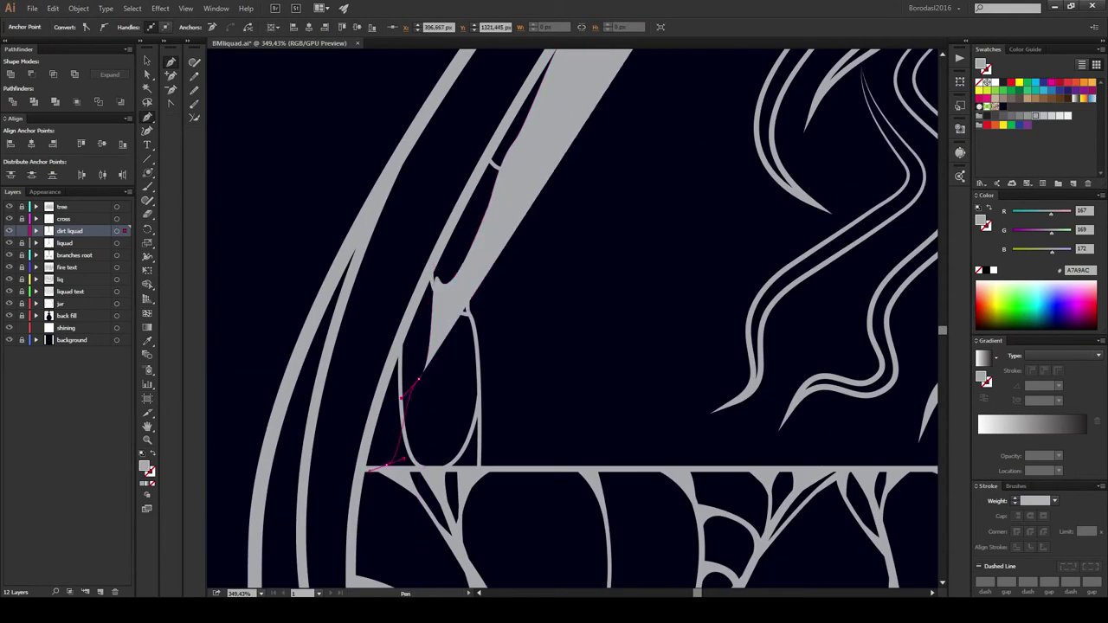
{"action": "left_click_drag", "start_coordinate": [400, 381], "coordinate": [389, 395]}
{"action": "mouse_move", "coordinate": [520, 121]}
{"action": "left_mouse_down"}
{"action": "mouse_move", "coordinate": [532, 103]}
{"action": "mouse_move", "coordinate": [519, 277]}
{"action": "left_mouse_up"}
{"action": "left_click_drag", "start_coordinate": [507, 220], "coordinate": [571, 295]}
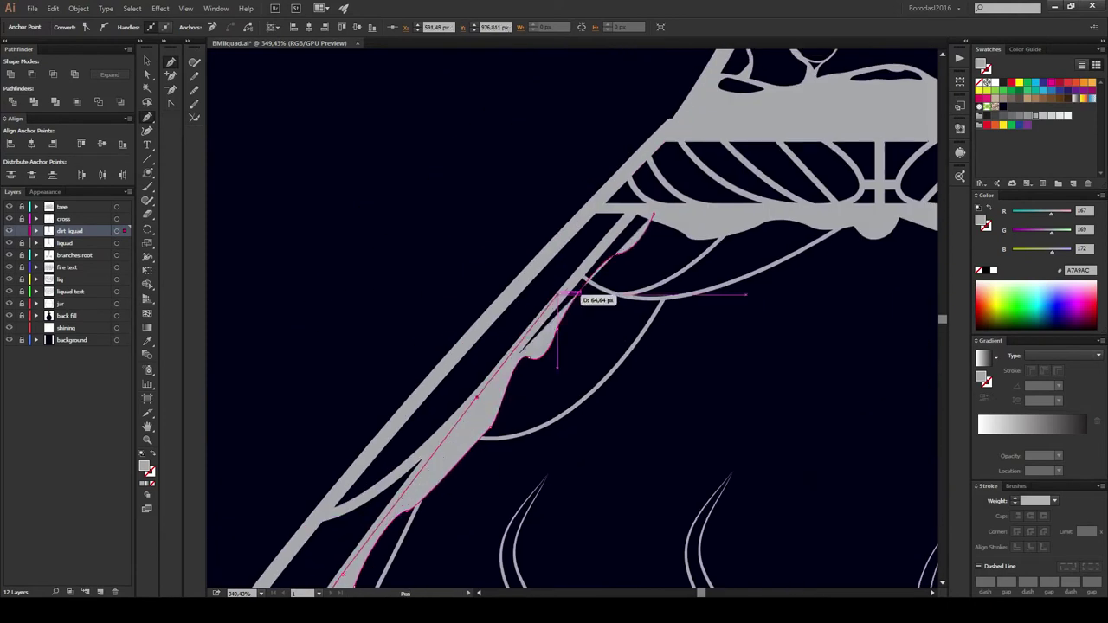
{"action": "scroll", "coordinate": [343, 206], "scroll_direction": "up", "scroll_amount": 3}
{"action": "scroll", "coordinate": [344, 206], "scroll_direction": "up", "scroll_amount": 3}
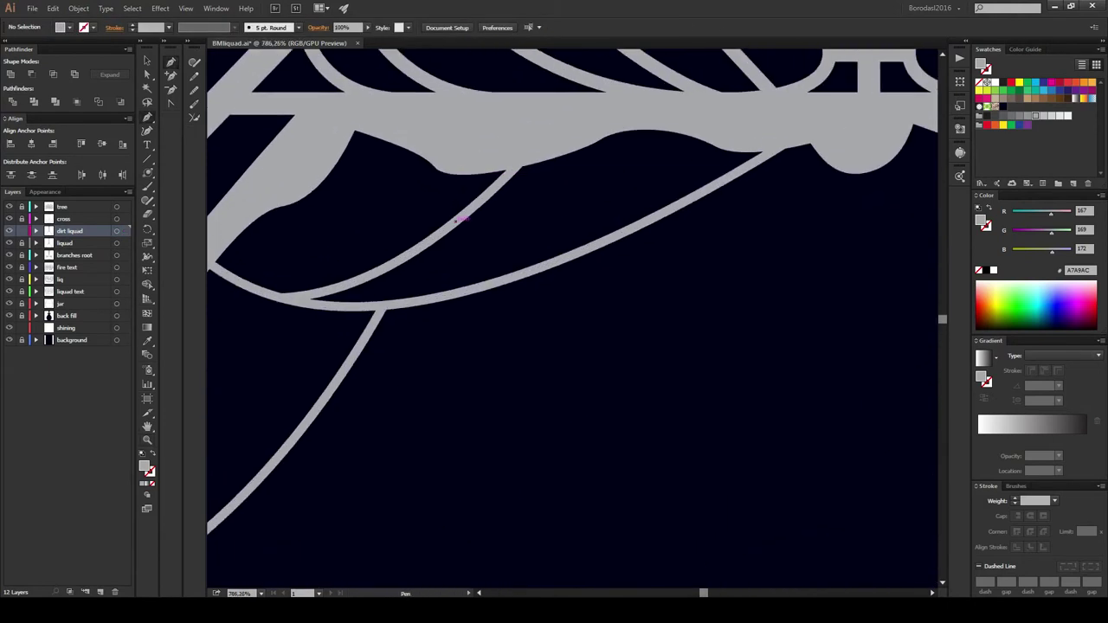
Step: Draw a grey fillet shape at a strand junction and remove its extra anchor points
{"action": "left_click_drag", "start_coordinate": [519, 155], "coordinate": [487, 190]}
{"action": "mouse_move", "coordinate": [385, 266]}
{"action": "left_mouse_down"}
{"action": "mouse_move", "coordinate": [371, 277]}
{"action": "mouse_move", "coordinate": [571, 236]}
{"action": "mouse_move", "coordinate": [641, 238]}
{"action": "left_mouse_up"}
{"action": "left_click", "coordinate": [541, 245]}
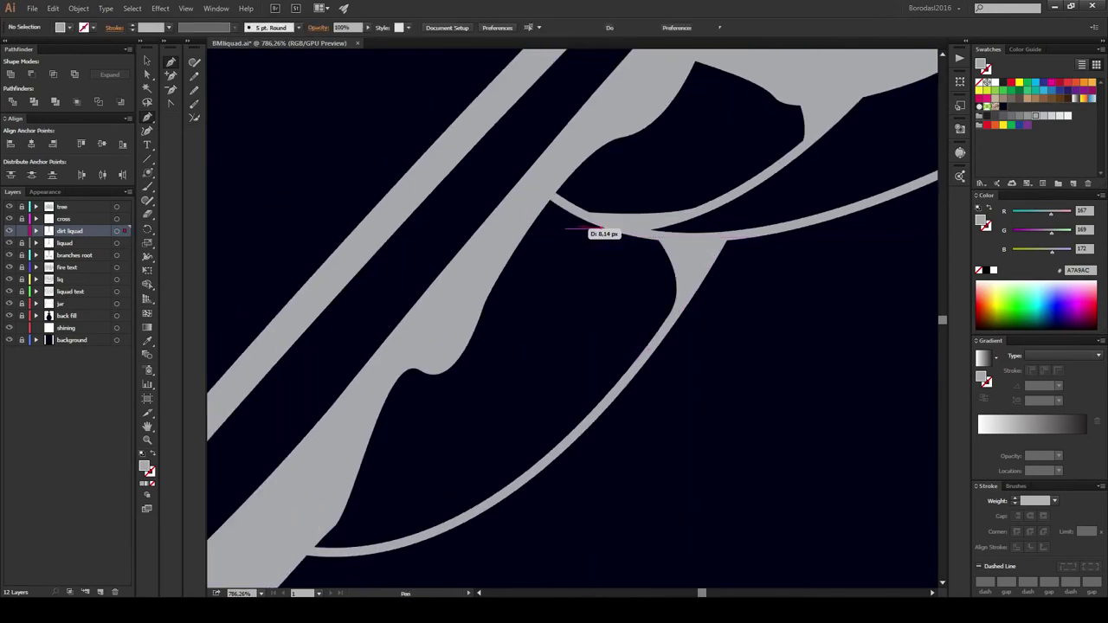
{"action": "key", "text": "a"}
{"action": "left_click", "coordinate": [554, 213]}
{"action": "left_click", "coordinate": [539, 277]}
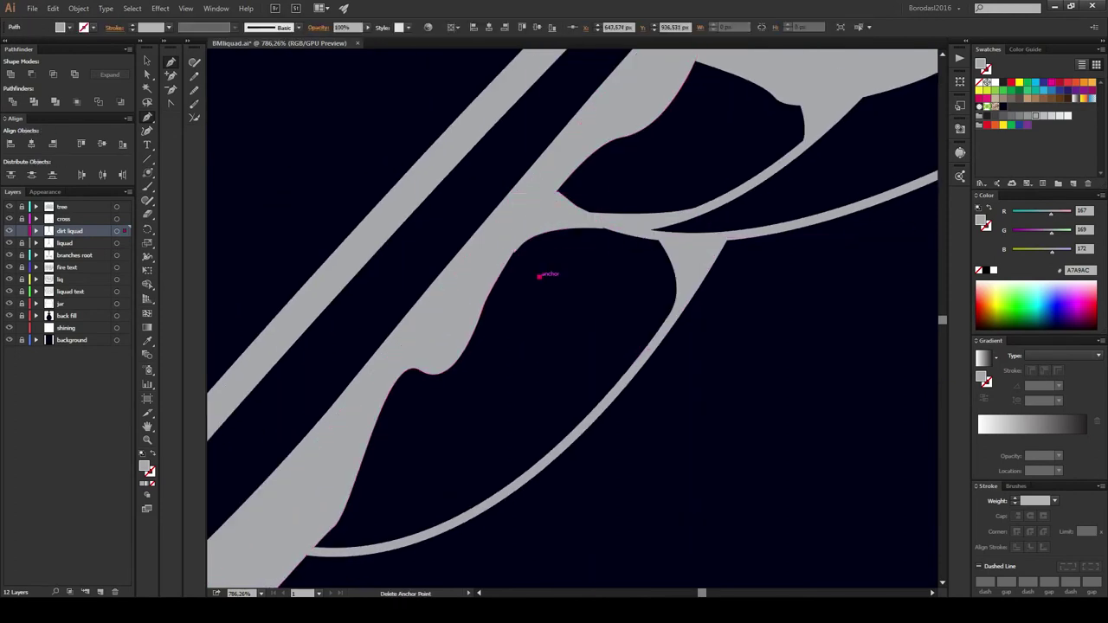
{"action": "left_click", "coordinate": [554, 212]}
Step: Add a curved grey fill at the next stroke junction
{"action": "left_click_drag", "start_coordinate": [554, 212], "coordinate": [606, 389]}
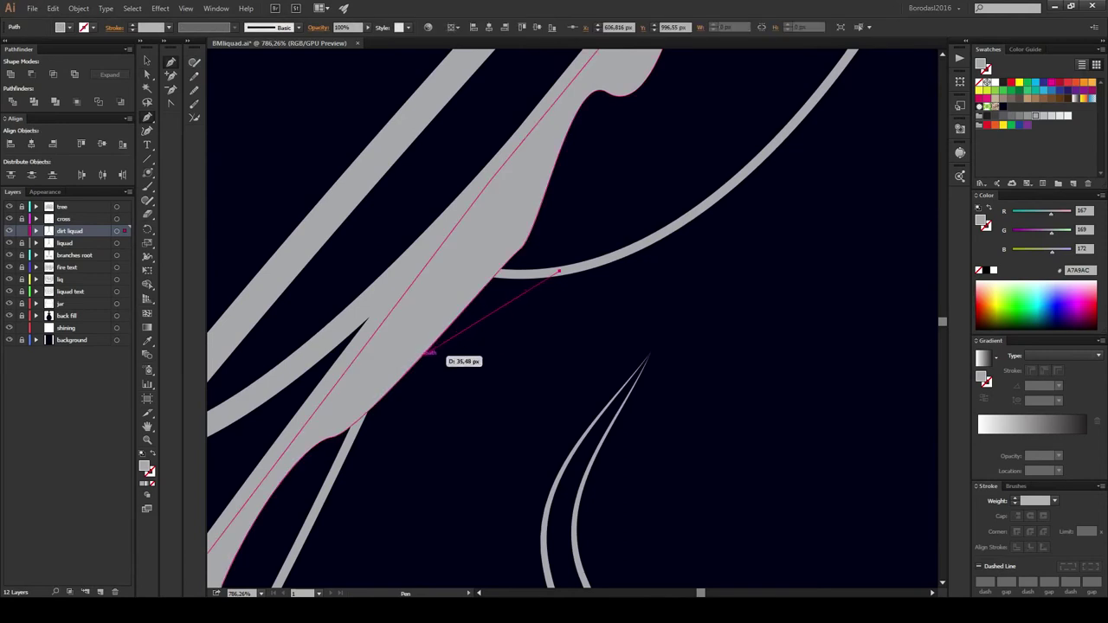
{"action": "left_click_drag", "start_coordinate": [520, 346], "coordinate": [675, 90]}
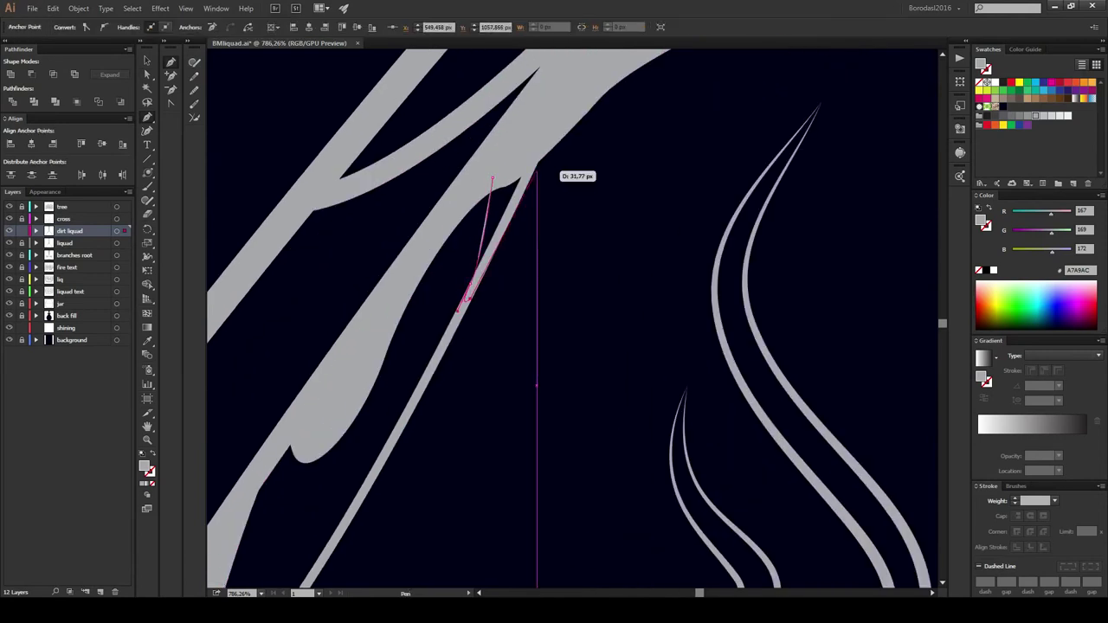
{"action": "left_click", "coordinate": [433, 259]}
{"action": "left_click_drag", "start_coordinate": [433, 259], "coordinate": [469, 259]}
{"action": "left_click_drag", "start_coordinate": [554, 312], "coordinate": [641, 247]}
{"action": "key", "text": "ctrl+shift+a"}
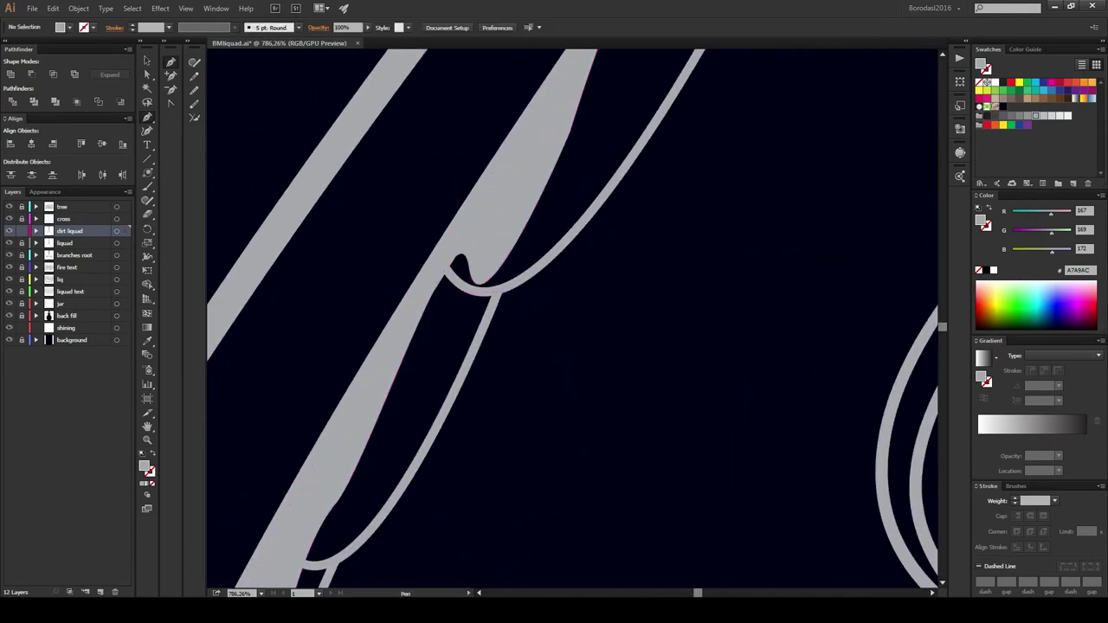
Step: Draw a three-point fill where the strokes meet, then undo it
{"action": "left_click", "coordinate": [468, 346]}
{"action": "left_click", "coordinate": [459, 379]}
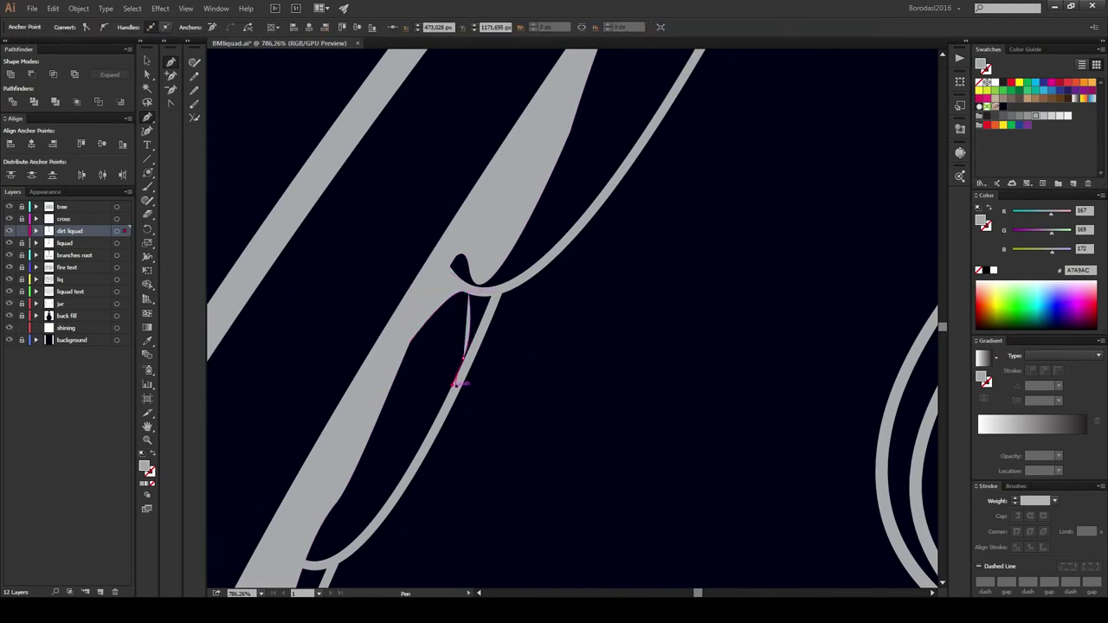
{"action": "left_click", "coordinate": [411, 340]}
{"action": "key", "text": "ctrl+shift+a"}
{"action": "key", "text": "ctrl+z"}
Step: Draw a grey junction fill that curves along the inner stroke
{"action": "left_click", "coordinate": [448, 245]}
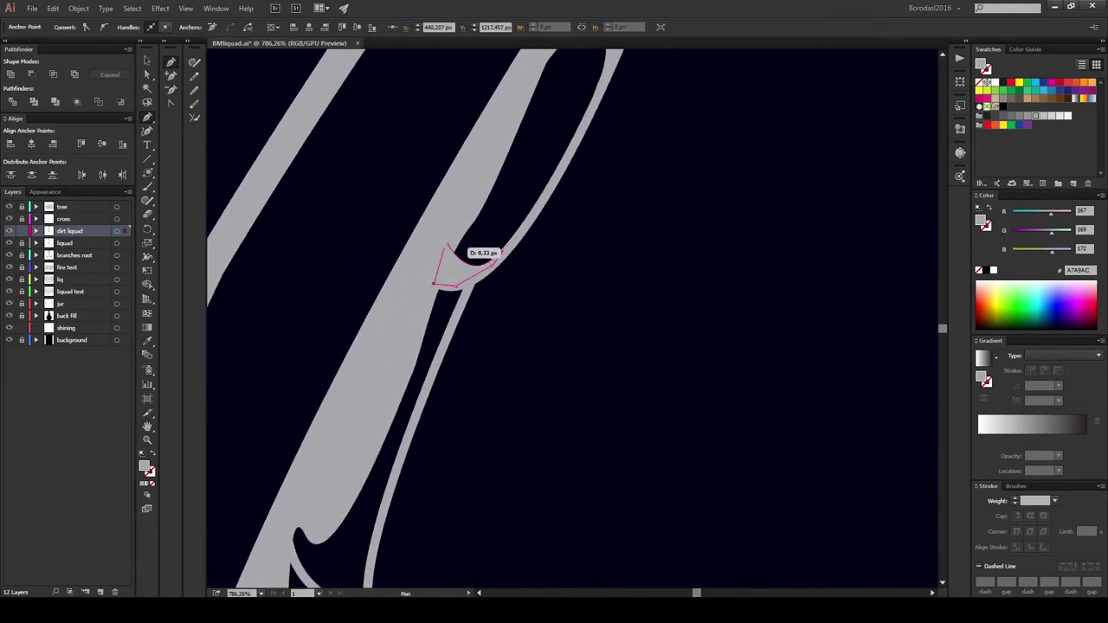
{"action": "key", "text": "ctrl+shift+a"}
{"action": "left_click", "coordinate": [433, 309]}
{"action": "left_click_drag", "start_coordinate": [457, 346], "coordinate": [379, 428]}
{"action": "left_click_drag", "start_coordinate": [485, 485], "coordinate": [532, 364]}
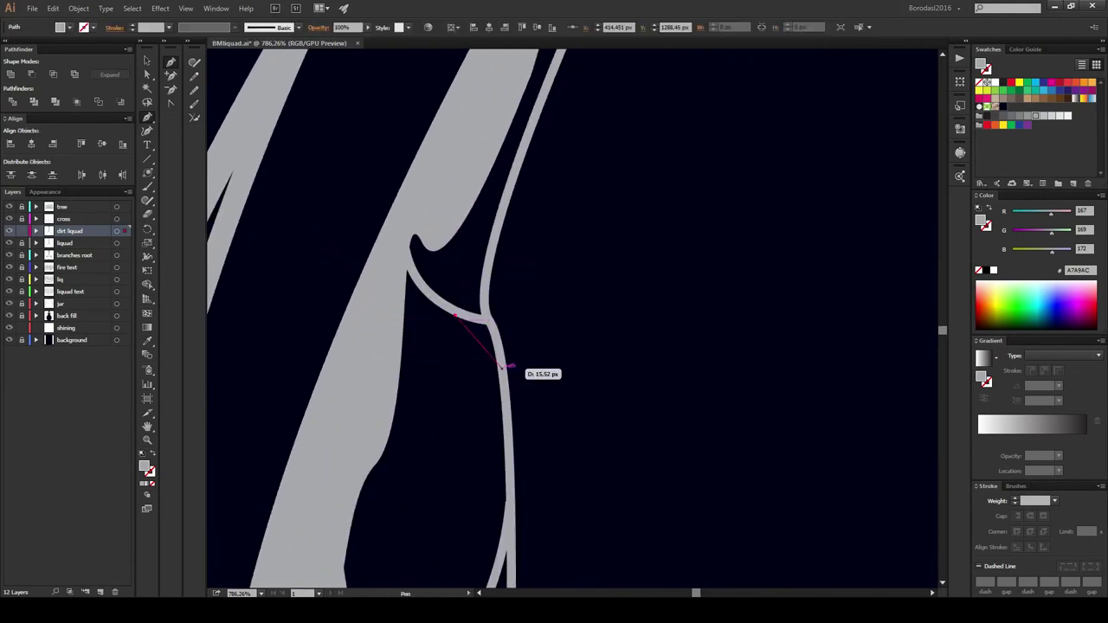
{"action": "left_click", "coordinate": [501, 361]}
{"action": "left_click", "coordinate": [420, 210]}
{"action": "left_click", "coordinate": [440, 300]}
{"action": "key", "text": "ctrl+shift+a"}
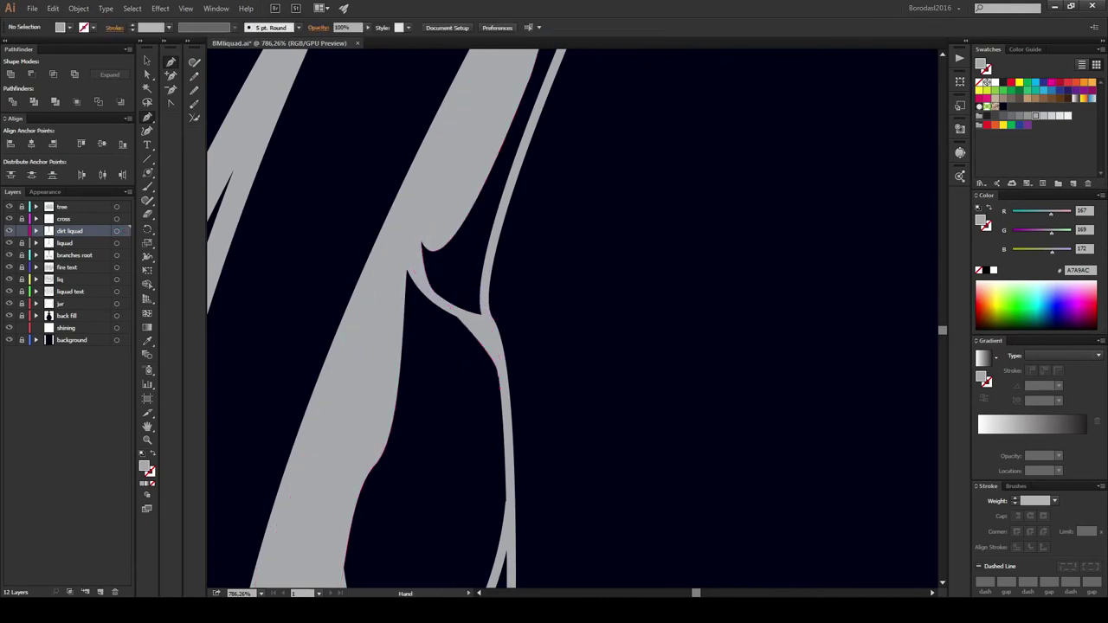
Step: Add small curved grey fills where strokes meet the horizontal bar and vertical strip
{"action": "scroll", "coordinate": [485, 346], "scroll_direction": "down", "scroll_amount": 5}
{"action": "left_click_drag", "start_coordinate": [482, 375], "coordinate": [525, 329]}
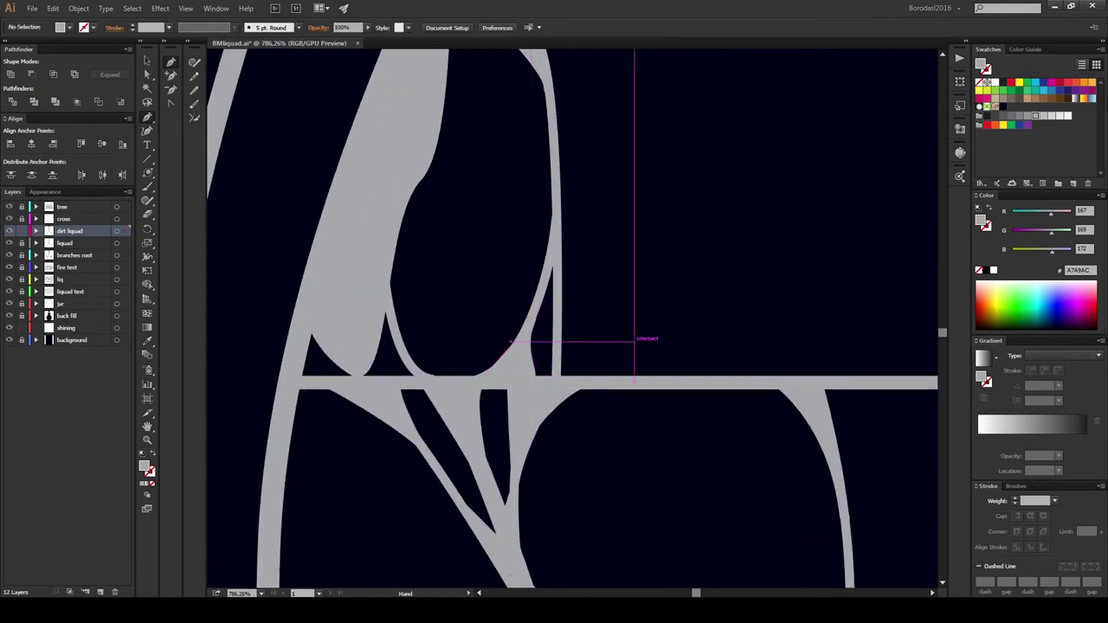
{"action": "left_click_drag", "start_coordinate": [606, 260], "coordinate": [476, 237]}
{"action": "left_click", "coordinate": [433, 344]}
{"action": "key", "text": "ctrl+shift+a"}
{"action": "left_click_drag", "start_coordinate": [432, 346], "coordinate": [580, 369]}
{"action": "left_click_drag", "start_coordinate": [500, 303], "coordinate": [558, 303]}
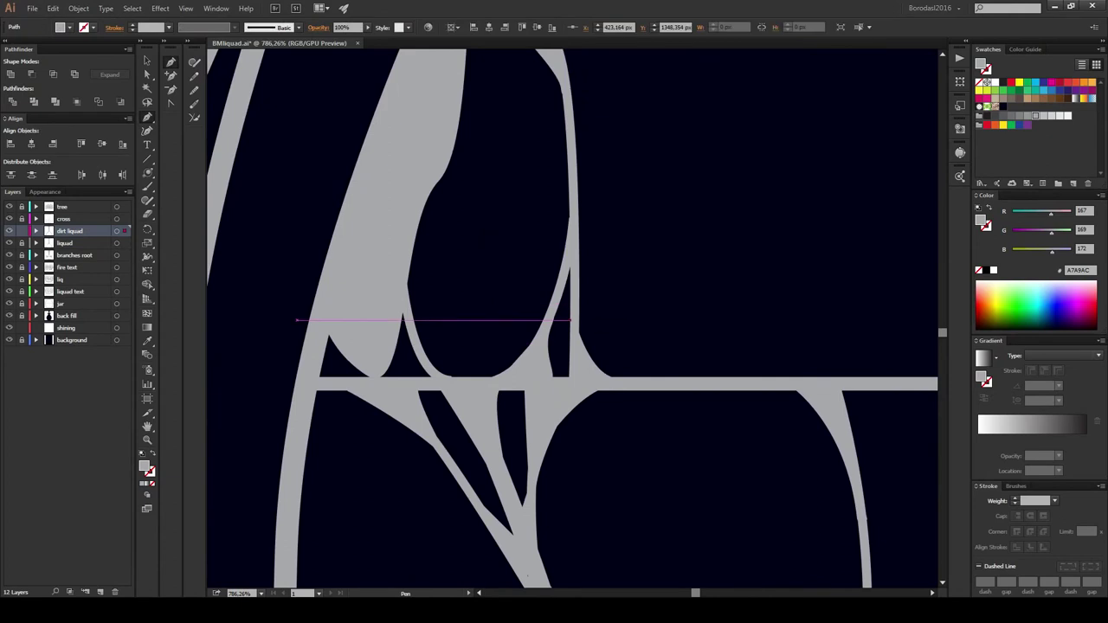
{"action": "left_click", "coordinate": [571, 320]}
{"action": "key", "text": "ctrl+shift+a"}
Step: Add a curved grey fill at the neighbouring junction
{"action": "left_click_drag", "start_coordinate": [422, 348], "coordinate": [549, 324]}
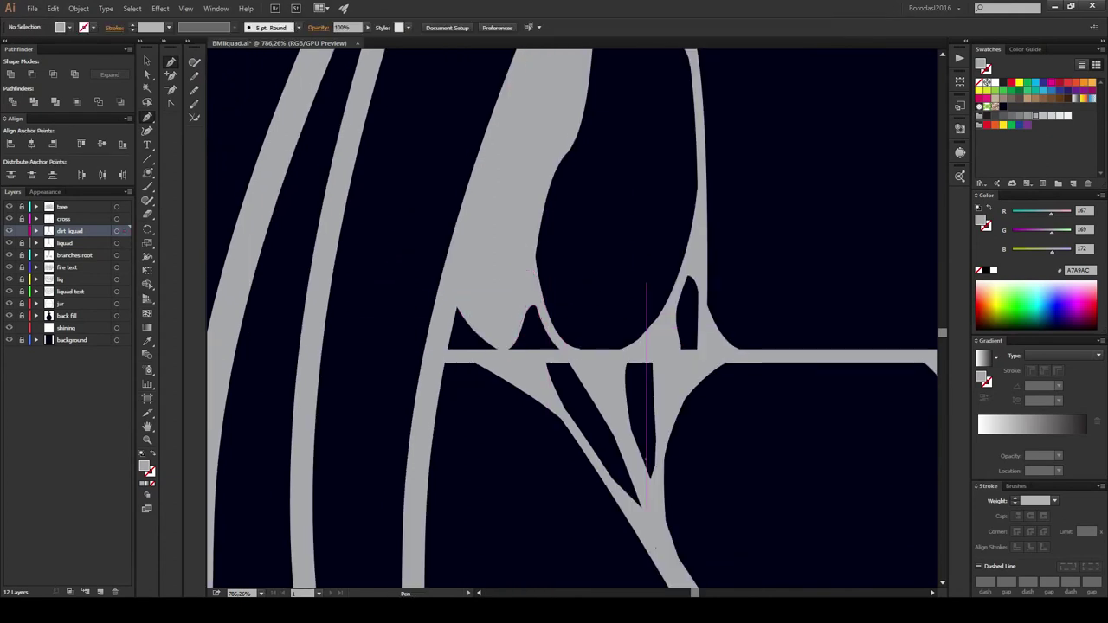
{"action": "left_click_drag", "start_coordinate": [645, 285], "coordinate": [602, 286]}
{"action": "mouse_move", "coordinate": [508, 320]}
{"action": "left_mouse_down"}
{"action": "mouse_move", "coordinate": [556, 358]}
{"action": "mouse_move", "coordinate": [620, 340]}
{"action": "left_mouse_up"}
{"action": "left_click", "coordinate": [588, 354]}
{"action": "key", "text": "ctrl+shift+a"}
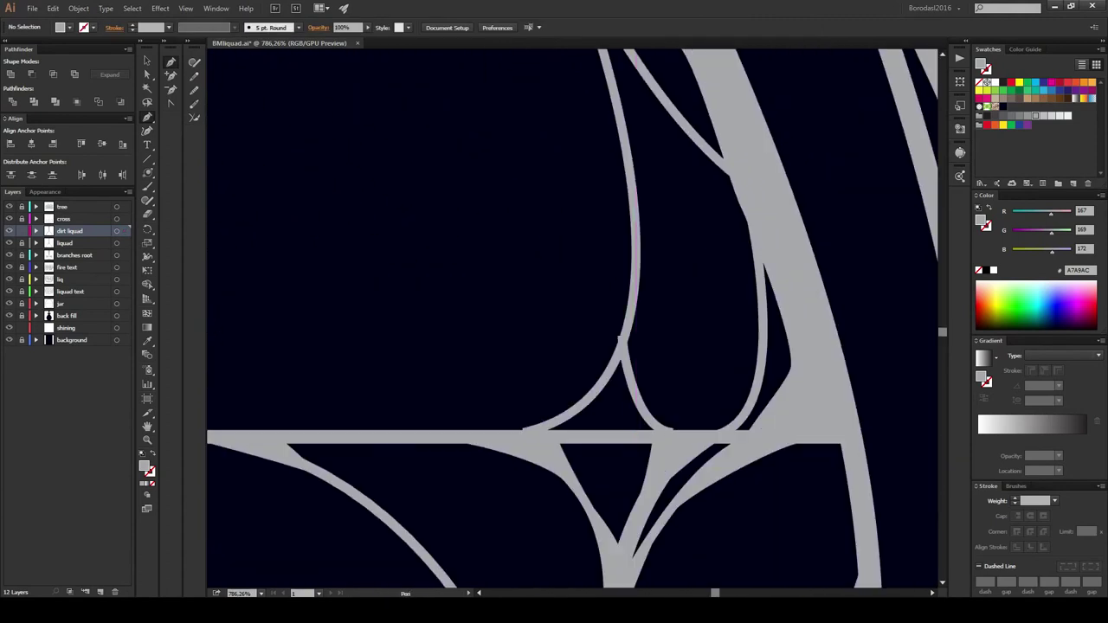
Step: Close the right junction fill and add a drip-shaped fill on the thin curve
{"action": "left_click", "coordinate": [706, 435]}
{"action": "key", "text": "ctrl+shift+a"}
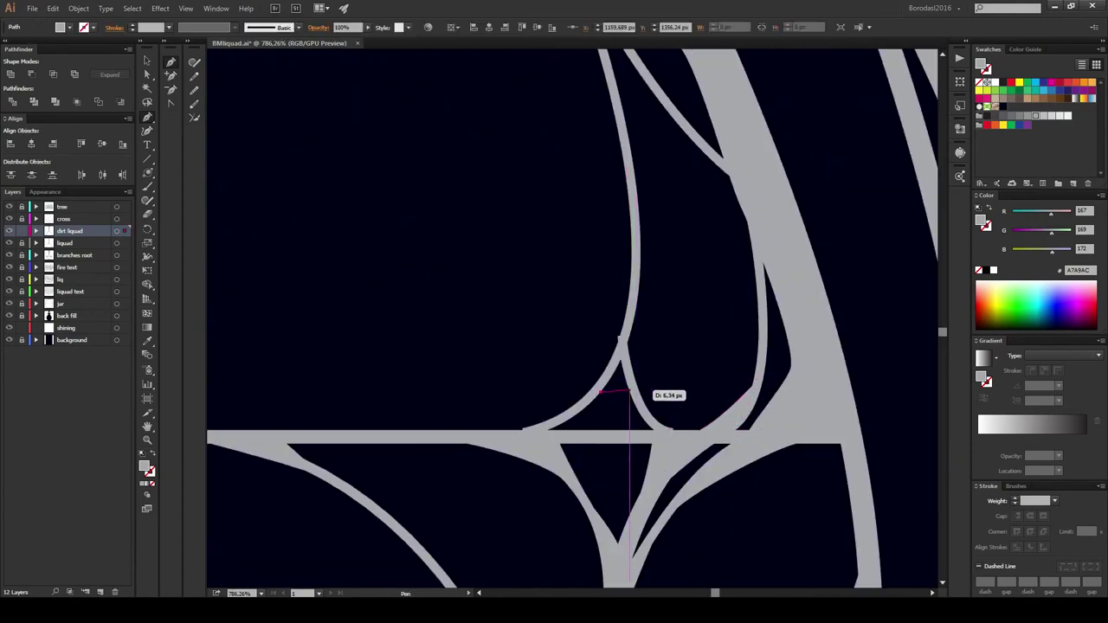
{"action": "left_click", "coordinate": [624, 331]}
{"action": "left_click", "coordinate": [606, 391]}
{"action": "left_click", "coordinate": [630, 299]}
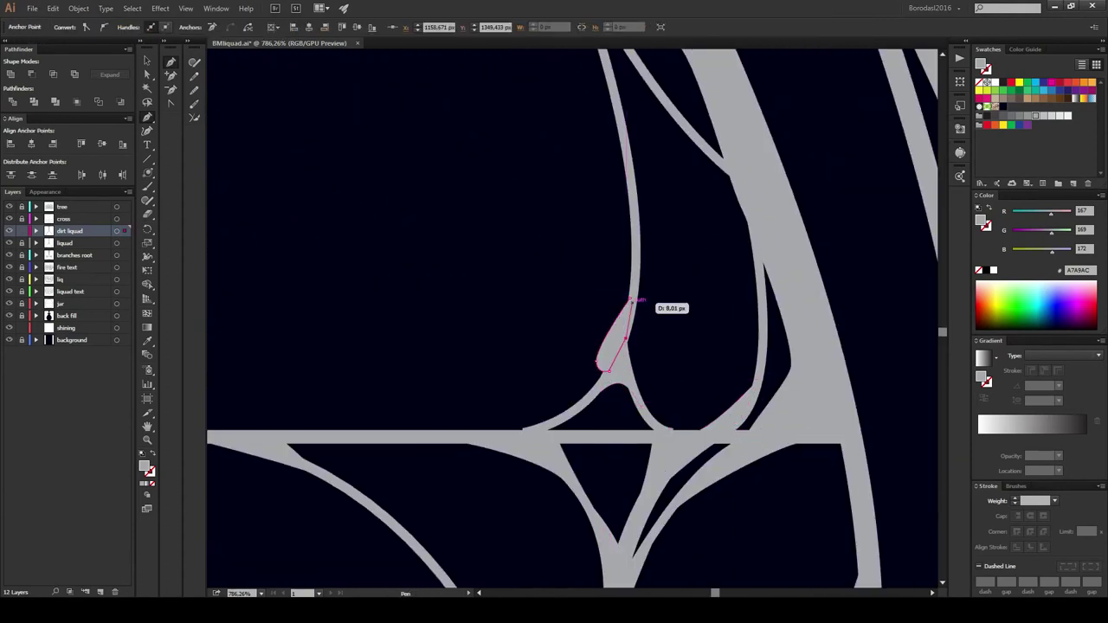
{"action": "key", "text": "ctrl+shift+a"}
Step: Add a grey fill where the thin curve meets the bar
{"action": "left_click_drag", "start_coordinate": [563, 414], "coordinate": [662, 368]}
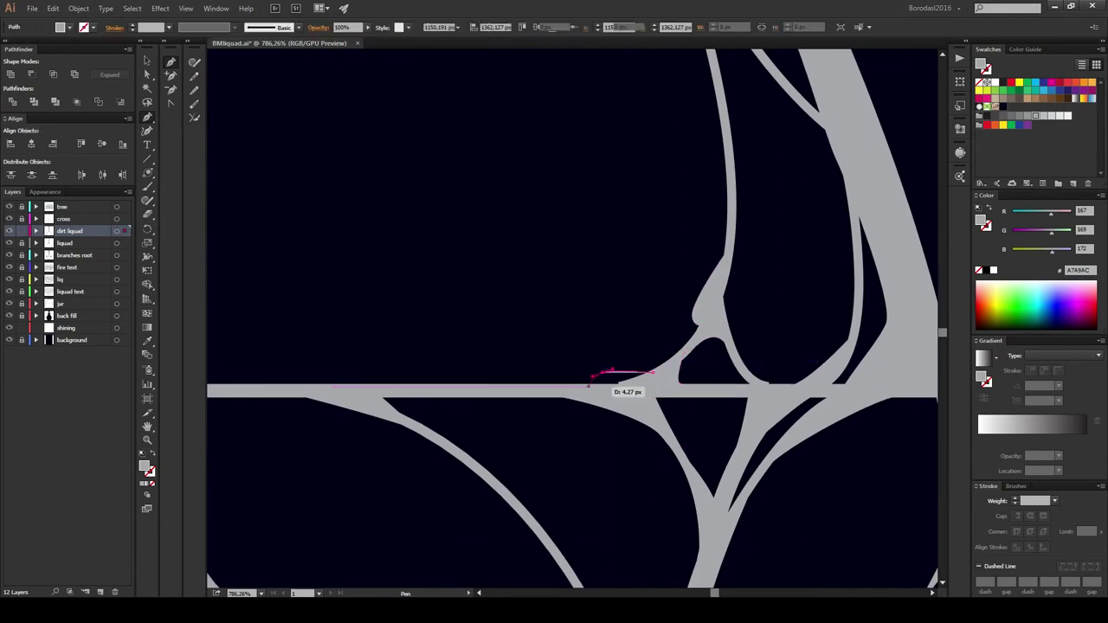
{"action": "left_click", "coordinate": [588, 384]}
{"action": "key", "text": "ctrl+shift+a"}
{"action": "mouse_move", "coordinate": [600, 388]}
{"action": "left_mouse_down"}
{"action": "mouse_move", "coordinate": [514, 450]}
{"action": "mouse_move", "coordinate": [500, 492]}
{"action": "left_mouse_up"}
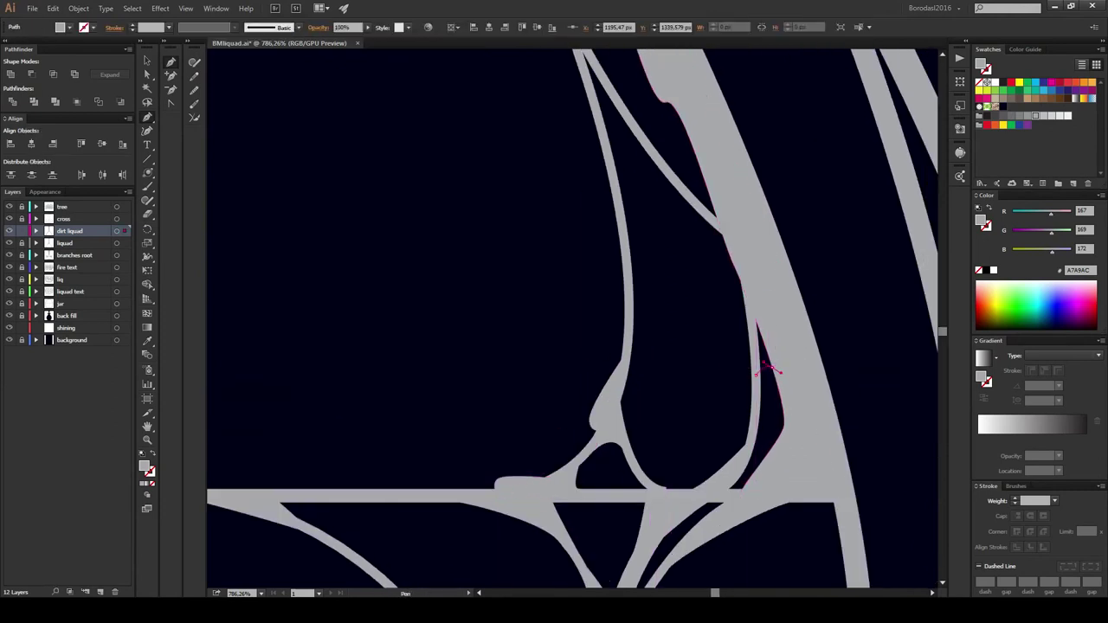
{"action": "scroll", "coordinate": [766, 371], "scroll_direction": "up", "scroll_amount": 1}
{"action": "scroll", "coordinate": [766, 370], "scroll_direction": "up", "scroll_amount": 4}
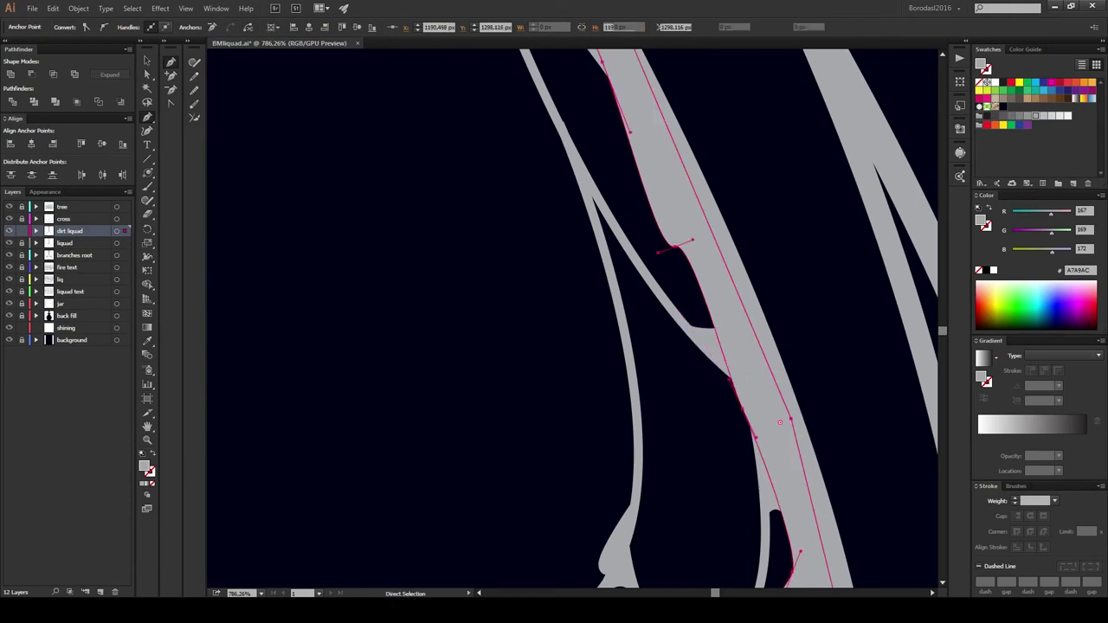
Step: Draw a small curved grey fill along the thick branch edge
{"action": "key", "text": "p"}
{"action": "left_click_drag", "start_coordinate": [673, 289], "coordinate": [719, 407]}
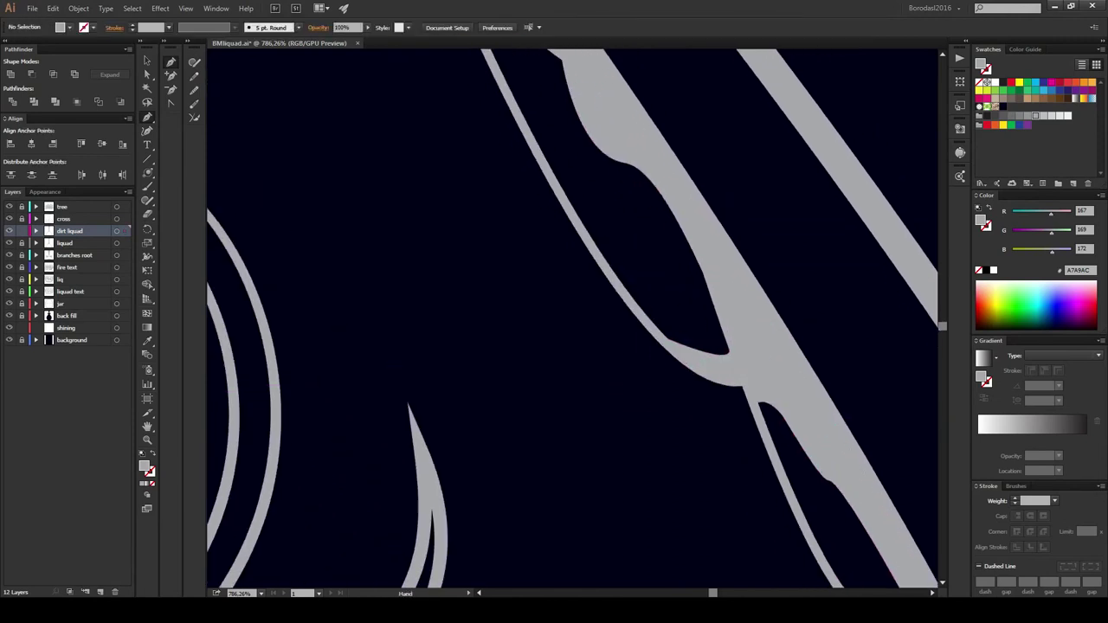
{"action": "left_click_drag", "start_coordinate": [718, 355], "coordinate": [734, 374]}
{"action": "mouse_move", "coordinate": [658, 339]}
{"action": "left_mouse_down"}
{"action": "mouse_move", "coordinate": [658, 396]}
{"action": "mouse_move", "coordinate": [620, 325]}
{"action": "mouse_move", "coordinate": [744, 451]}
{"action": "left_mouse_up"}
{"action": "mouse_move", "coordinate": [673, 335]}
{"action": "left_mouse_down"}
{"action": "mouse_move", "coordinate": [749, 402]}
{"action": "mouse_move", "coordinate": [736, 412]}
{"action": "mouse_move", "coordinate": [788, 494]}
{"action": "left_mouse_up"}
Step: Shape a grey bulge fill along the lower stroke at the flask's shoulder
{"action": "mouse_move", "coordinate": [835, 549]}
{"action": "left_mouse_down"}
{"action": "mouse_move", "coordinate": [702, 354]}
{"action": "mouse_move", "coordinate": [801, 497]}
{"action": "left_mouse_up"}
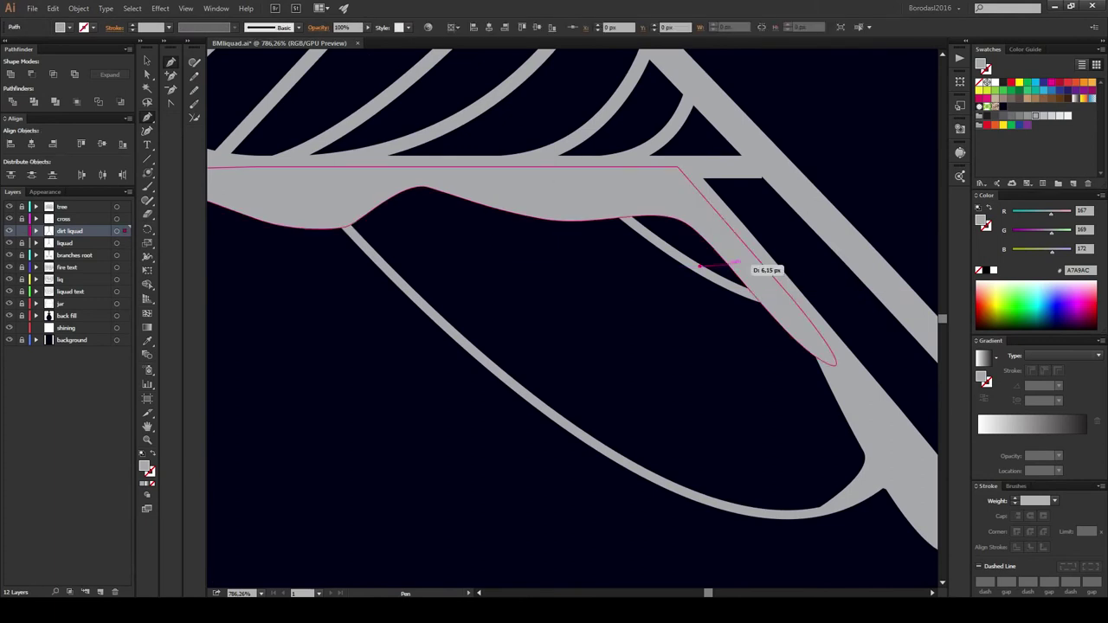
{"action": "left_click_drag", "start_coordinate": [699, 264], "coordinate": [746, 282]}
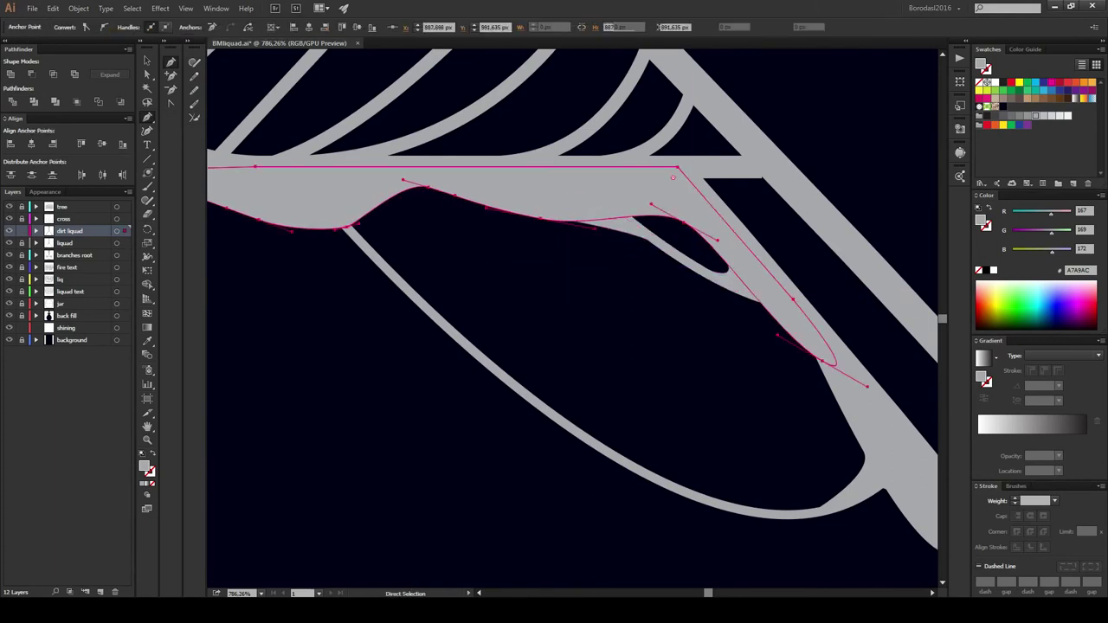
{"action": "left_click_drag", "start_coordinate": [398, 251], "coordinate": [520, 242]}
{"action": "left_click_drag", "start_coordinate": [519, 185], "coordinate": [510, 249]}
{"action": "left_click_drag", "start_coordinate": [742, 329], "coordinate": [621, 247]}
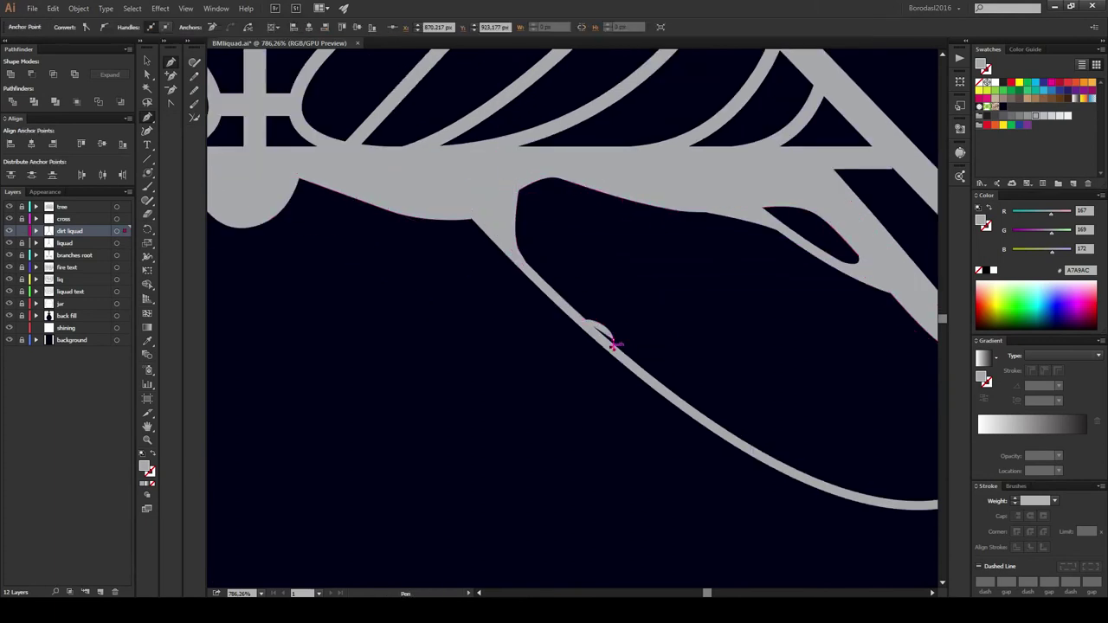
{"action": "left_click_drag", "start_coordinate": [571, 323], "coordinate": [754, 407]}
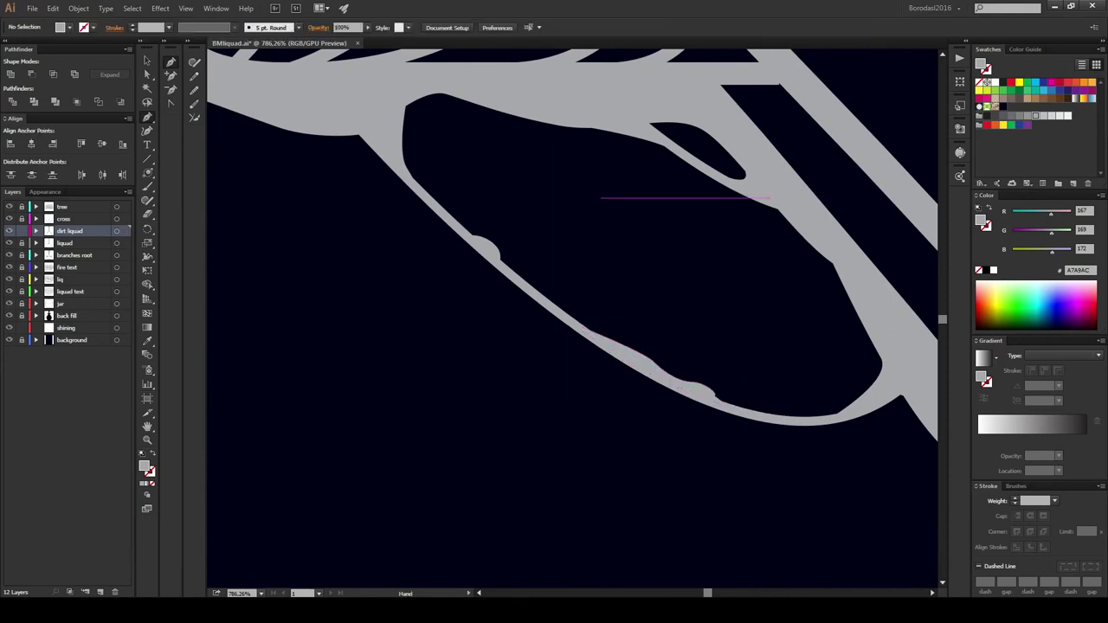
{"action": "left_click_drag", "start_coordinate": [742, 178], "coordinate": [639, 295]}
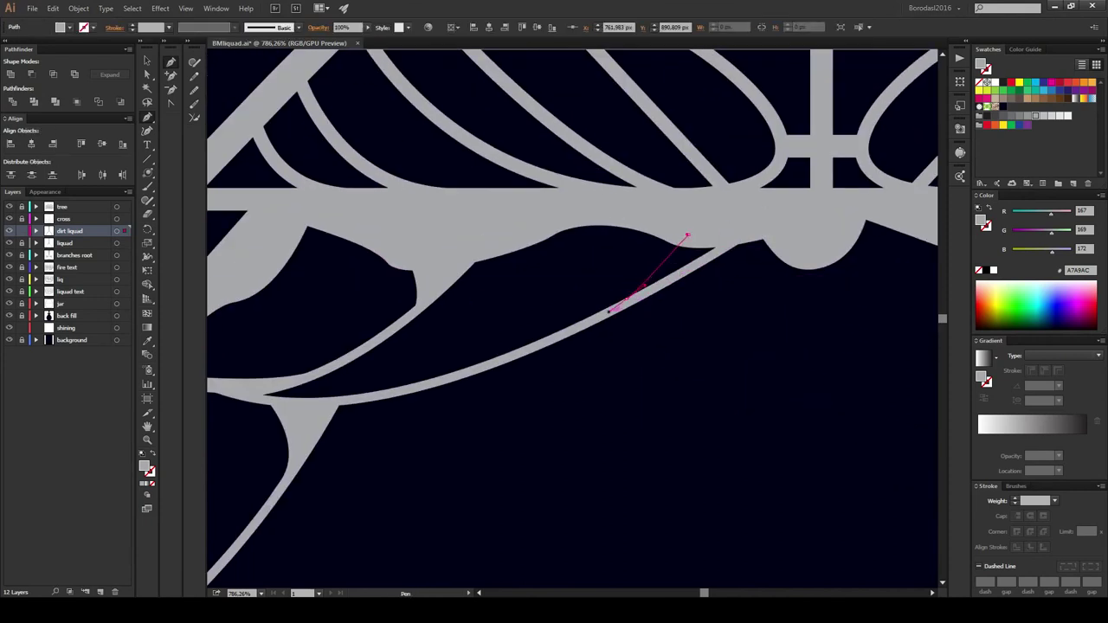
{"action": "left_click", "coordinate": [724, 259], "text": "ctrl"}
Step: Add another small bulge fill further along the curved stroke
{"action": "left_click_drag", "start_coordinate": [554, 337], "coordinate": [675, 264]}
{"action": "left_click_drag", "start_coordinate": [585, 305], "coordinate": [528, 303]}
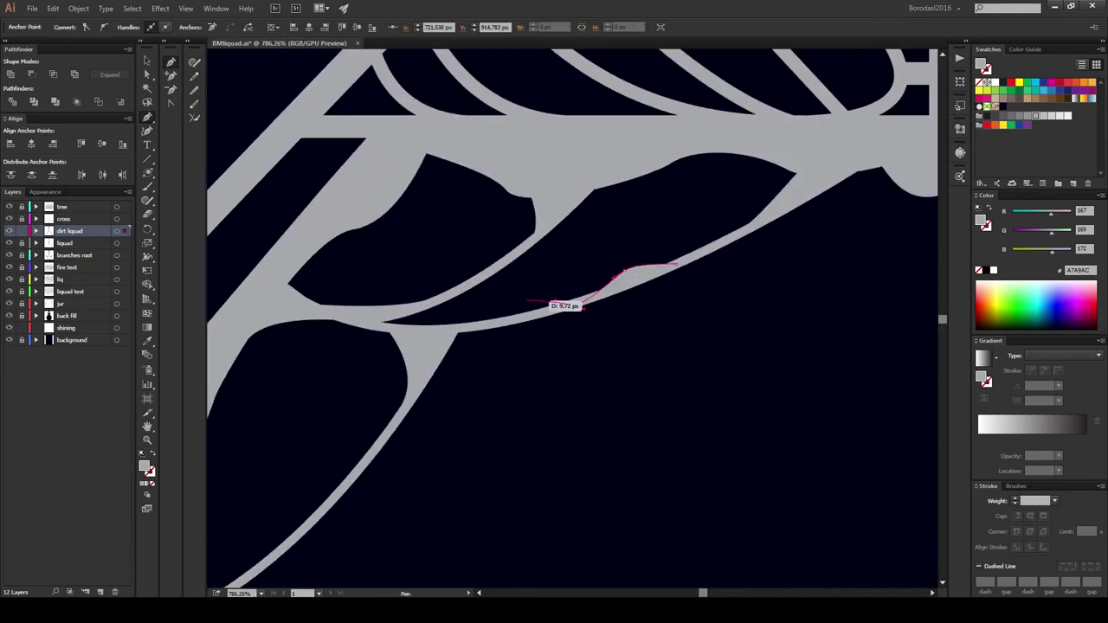
{"action": "left_click", "coordinate": [678, 265], "text": "ctrl"}
{"action": "left_click_drag", "start_coordinate": [554, 347], "coordinate": [779, 156]}
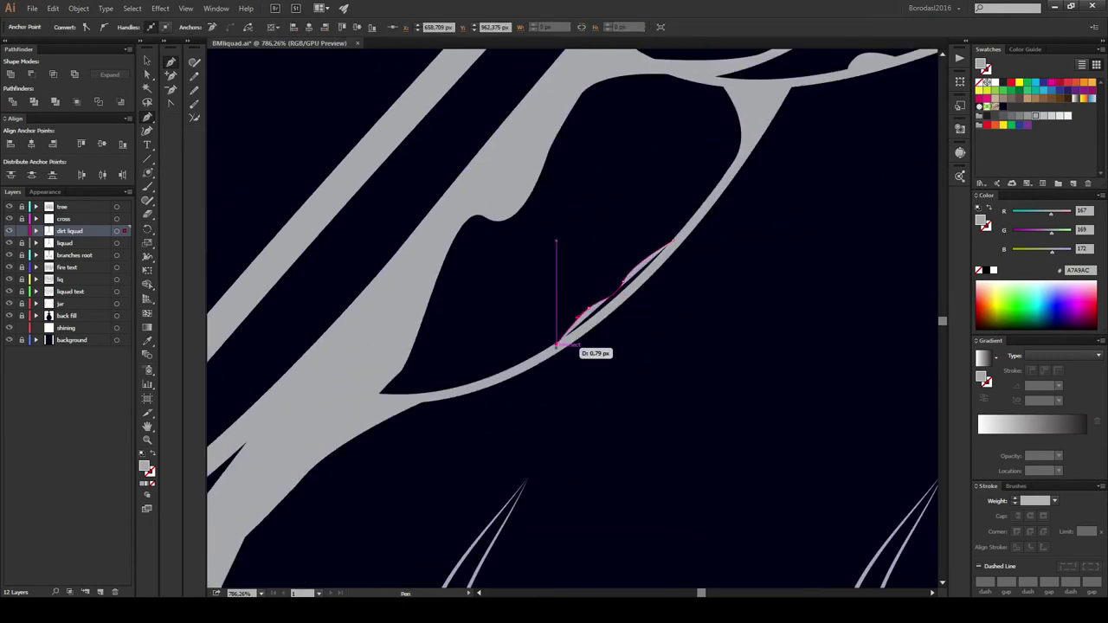
{"action": "mouse_move", "coordinate": [606, 346]}
{"action": "left_mouse_down"}
{"action": "mouse_move", "coordinate": [450, 285]}
{"action": "mouse_move", "coordinate": [528, 285]}
{"action": "left_mouse_up"}
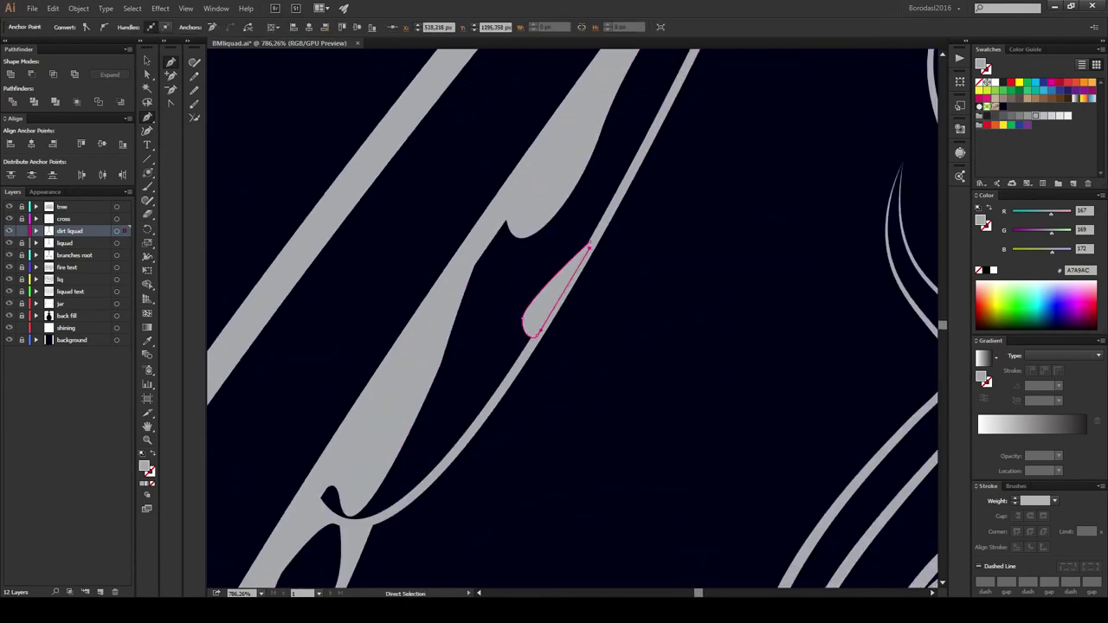
Step: Zoom out to check the whole illustration, then zoom into the right shoulder and target the liquid layer
{"action": "key", "text": "ctrl+minus"}
{"action": "key", "text": "ctrl+minus"}
{"action": "key", "text": "ctrl+minus"}
{"action": "key", "text": "ctrl+minus"}
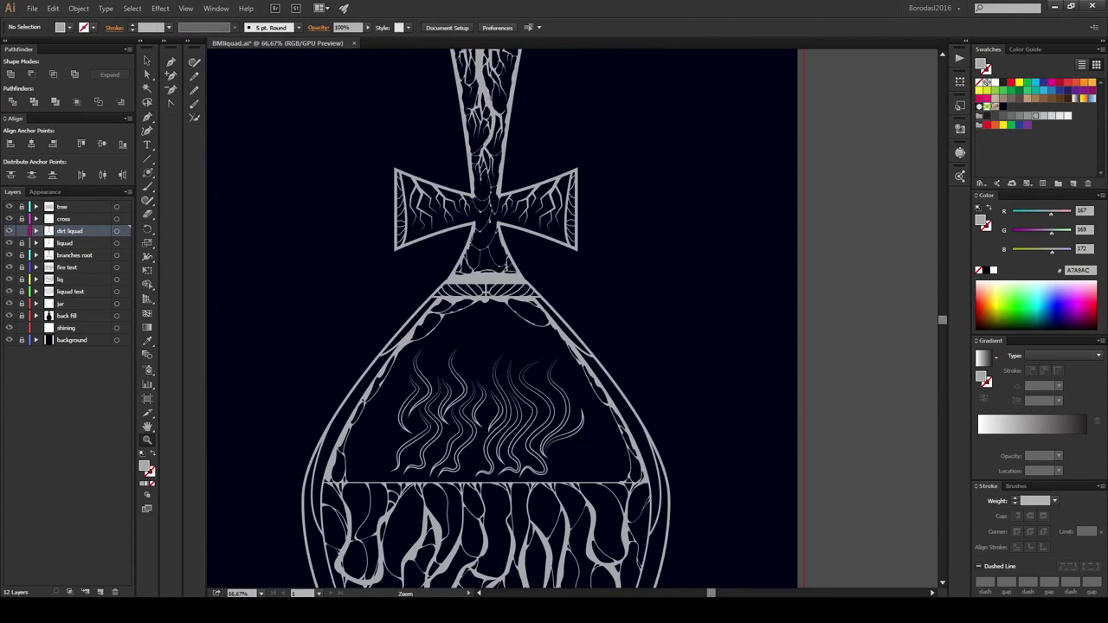
{"action": "key", "text": "ctrl+minus"}
{"action": "left_click_drag", "start_coordinate": [602, 230], "coordinate": [667, 279]}
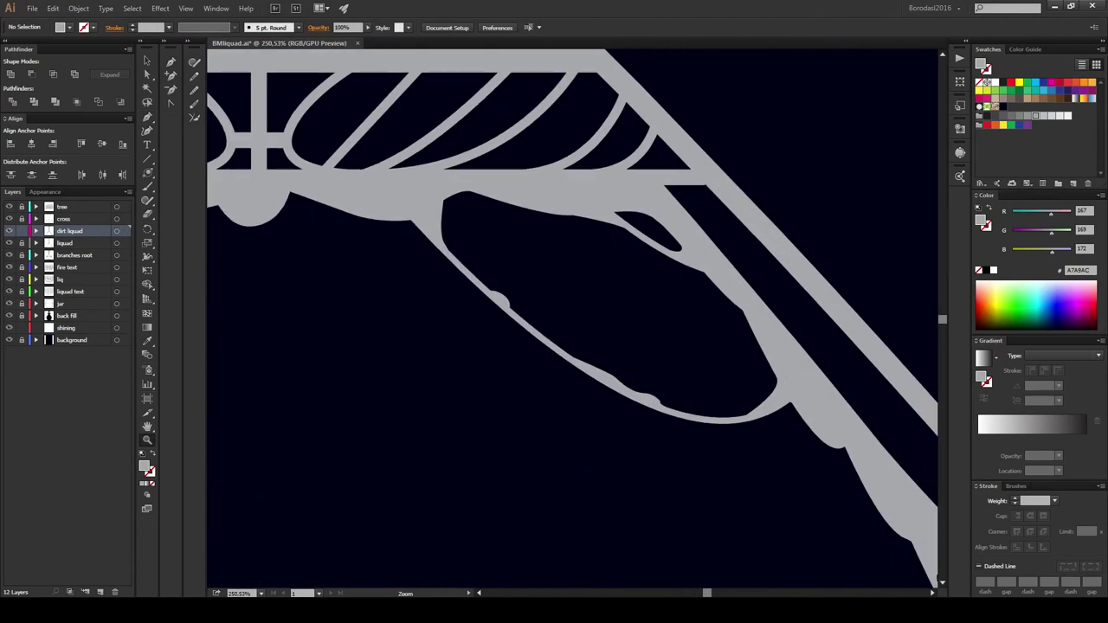
{"action": "left_click", "coordinate": [65, 243]}
Step: Switch to grey stroke with no fill and draw thin liquid curves inside the shoulder
{"action": "key", "text": "ctrl+shift+F9"}
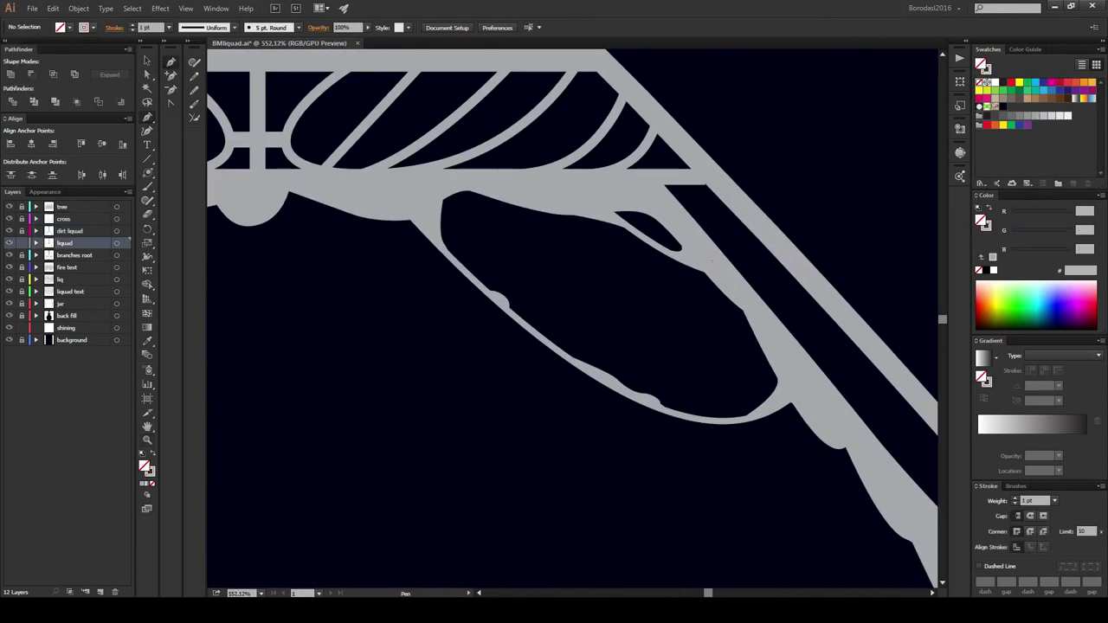
{"action": "left_click_drag", "start_coordinate": [457, 264], "coordinate": [367, 236]}
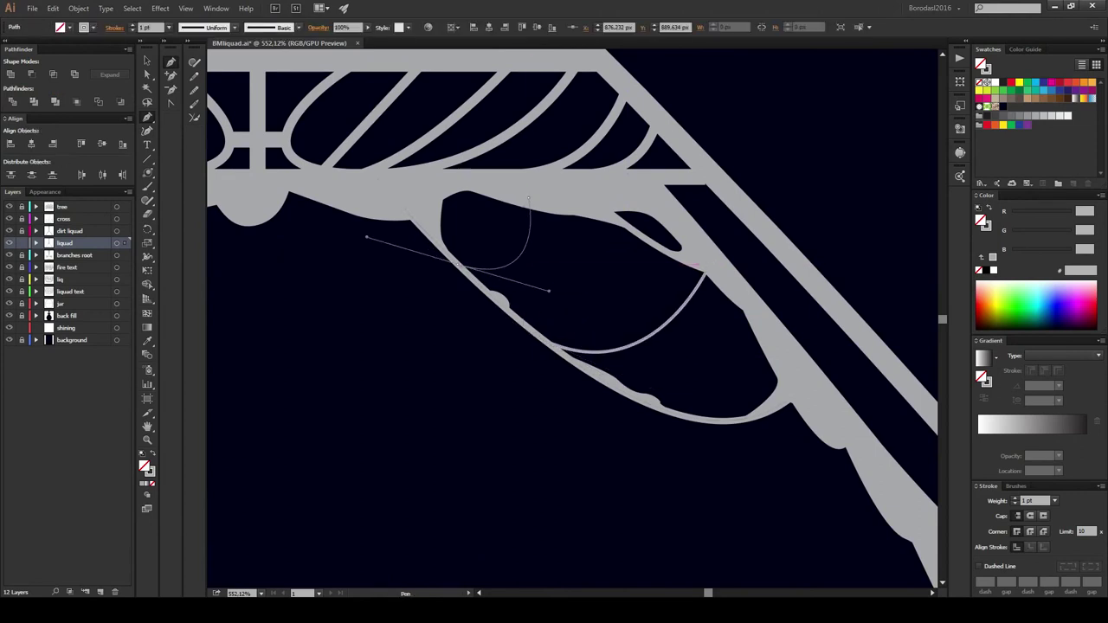
{"action": "left_click_drag", "start_coordinate": [618, 297], "coordinate": [525, 317]}
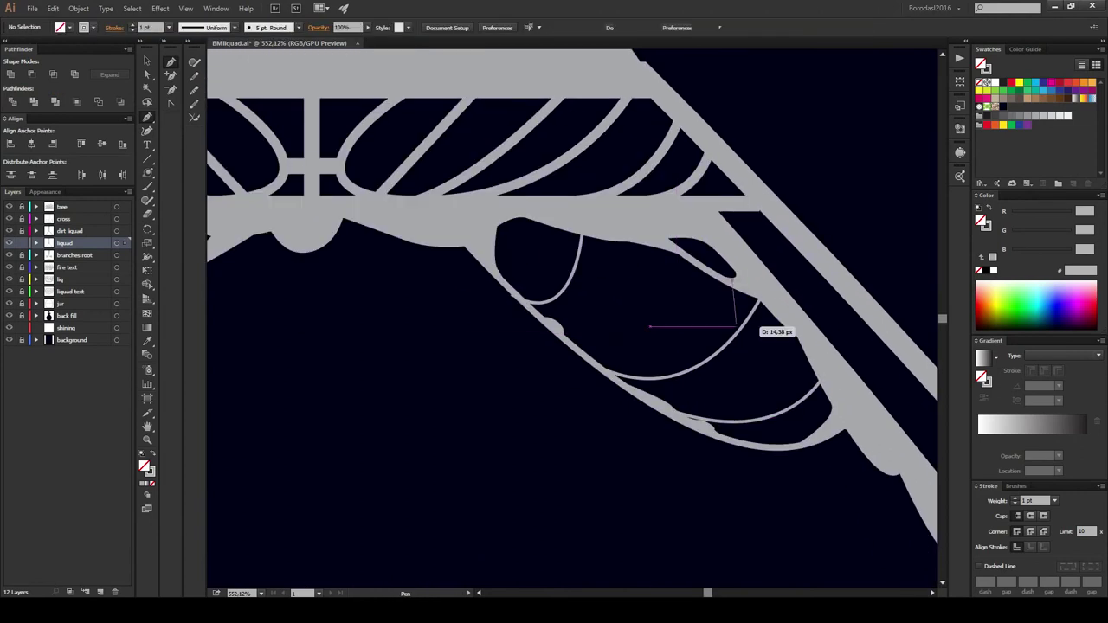
{"action": "left_click_drag", "start_coordinate": [774, 314], "coordinate": [827, 422]}
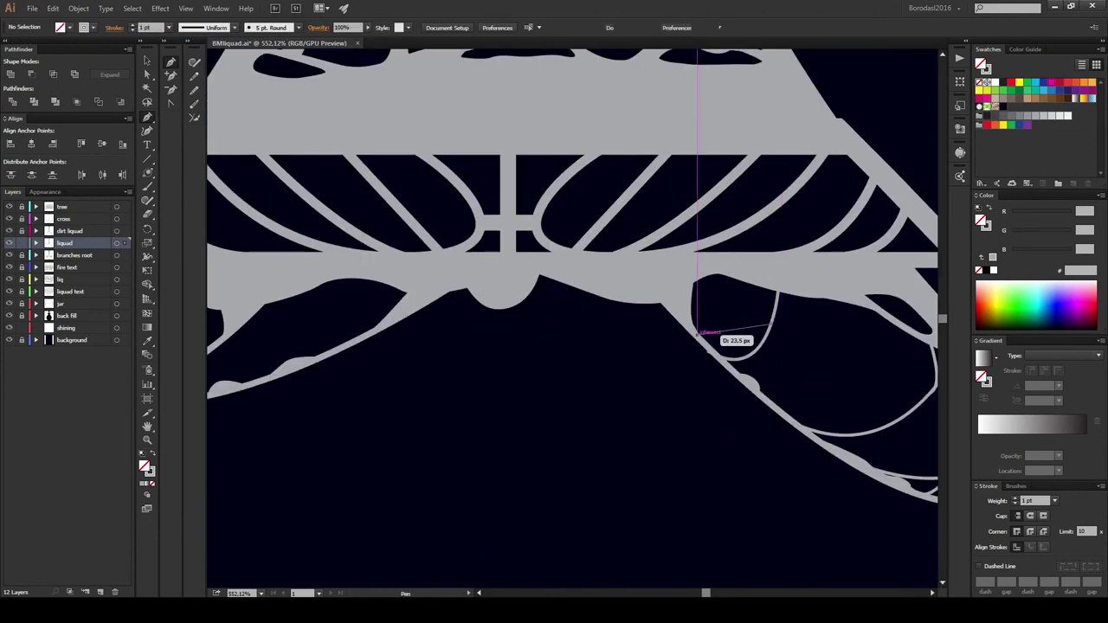
{"action": "mouse_move", "coordinate": [658, 362]}
{"action": "left_mouse_down"}
{"action": "mouse_move", "coordinate": [632, 353]}
{"action": "mouse_move", "coordinate": [630, 367]}
{"action": "left_mouse_up"}
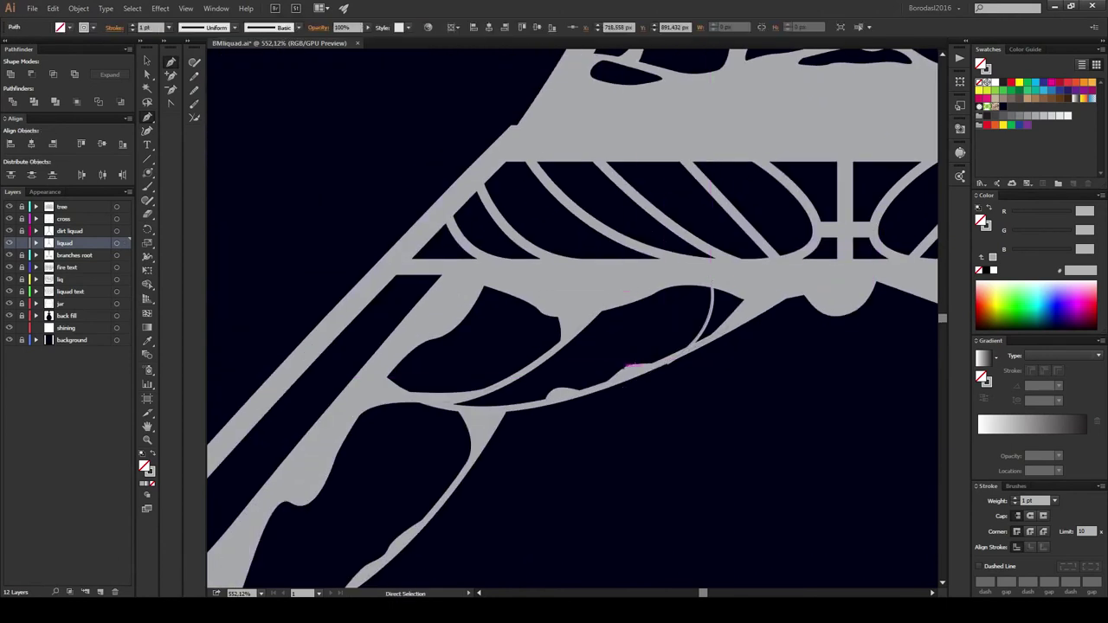
{"action": "key", "text": "Escape"}
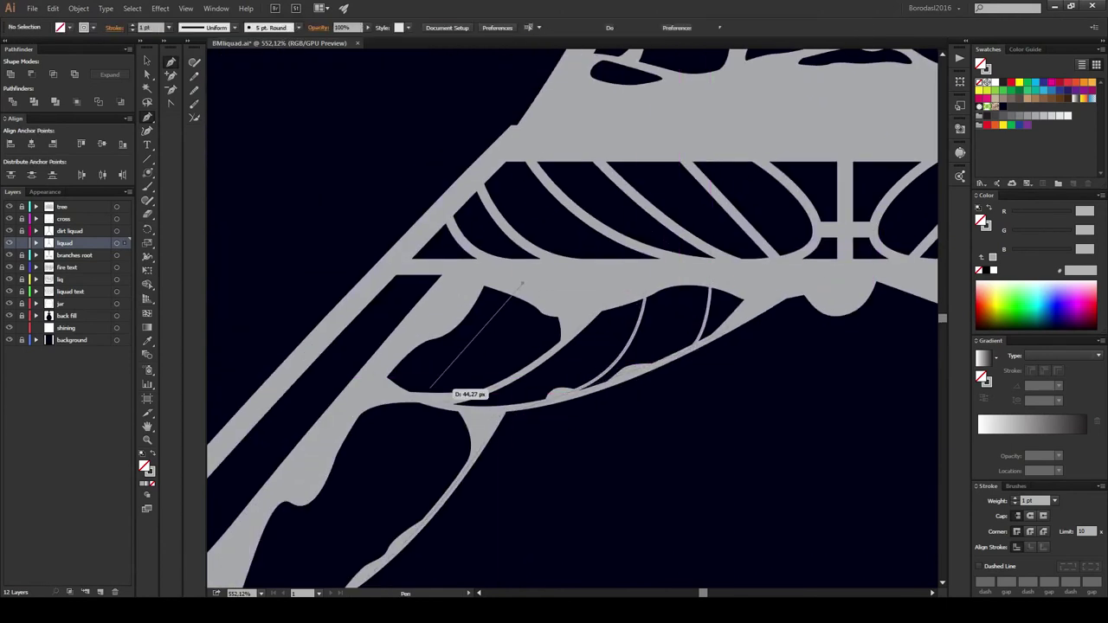
Step: Draw two more curved liquid strokes, one looping down to the lower bar
{"action": "left_click_drag", "start_coordinate": [597, 186], "coordinate": [666, 290]}
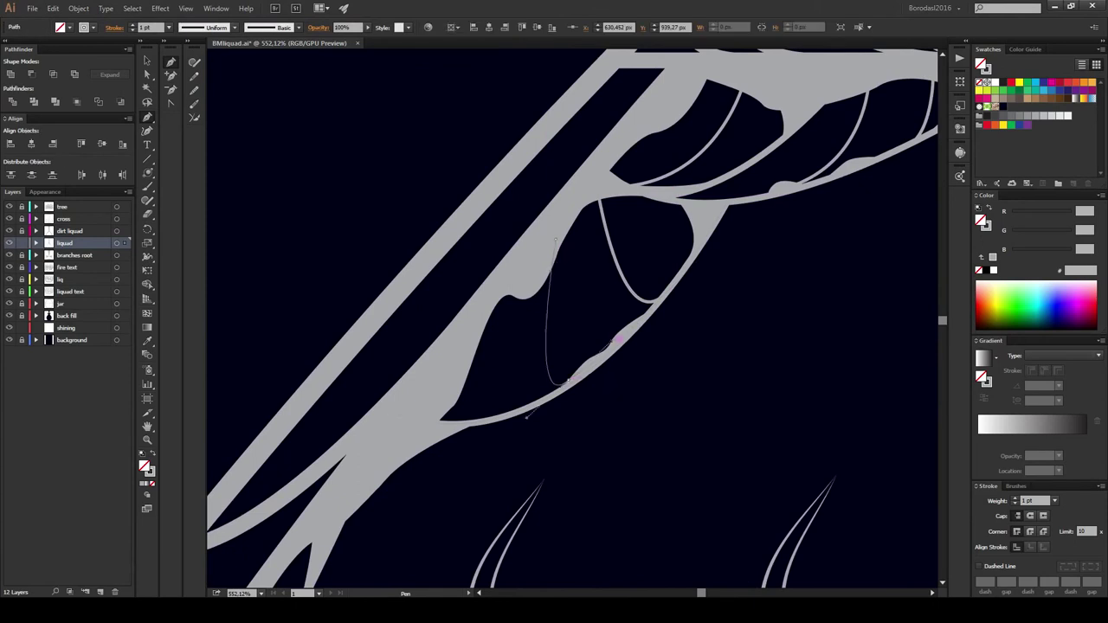
{"action": "key", "text": "Escape"}
{"action": "left_click_drag", "start_coordinate": [576, 349], "coordinate": [606, 331]}
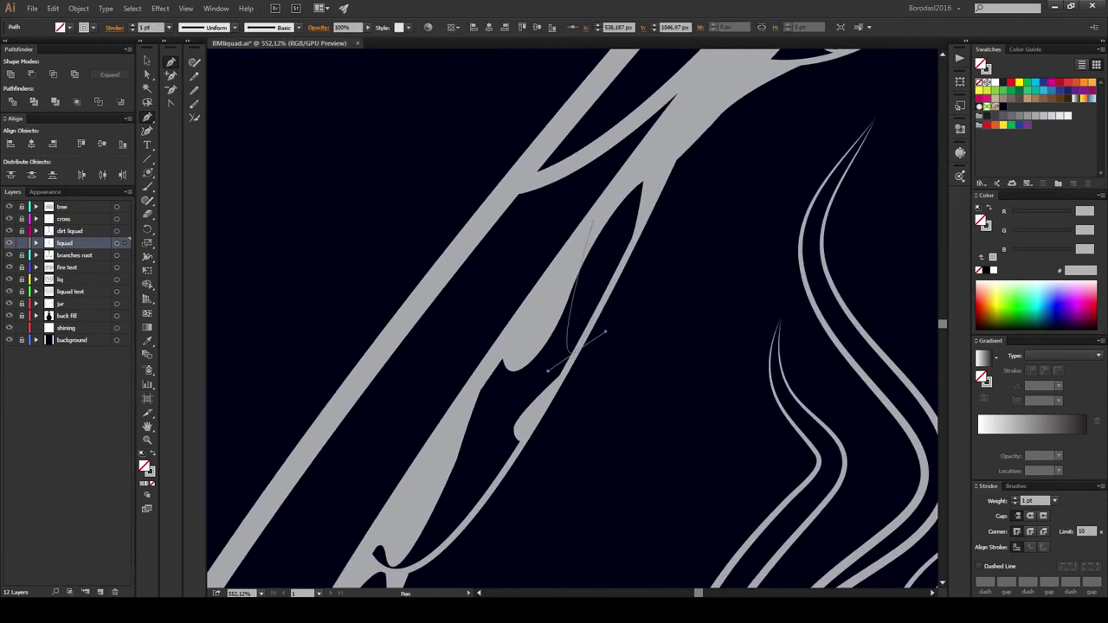
{"action": "left_click_drag", "start_coordinate": [536, 485], "coordinate": [554, 459]}
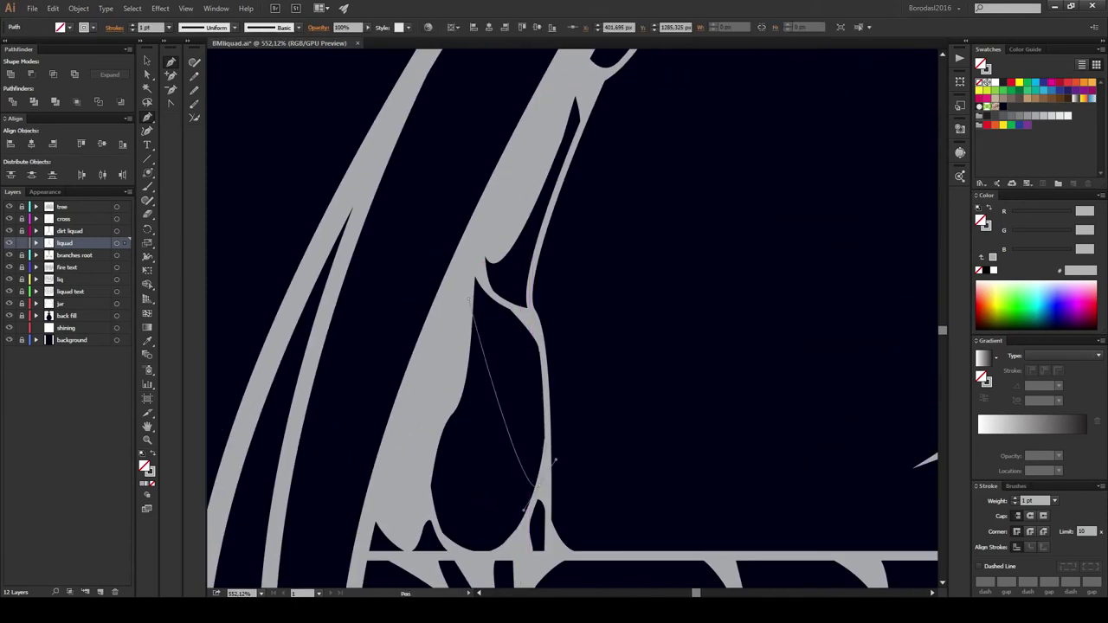
{"action": "key", "text": "Escape"}
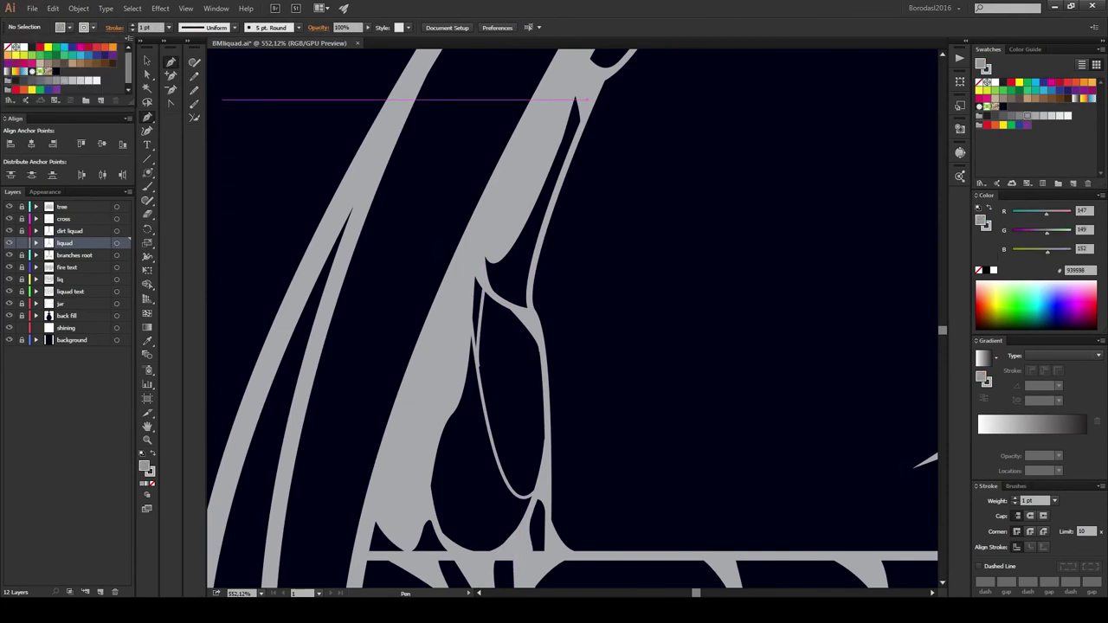
Step: Set grey fill with no stroke on the dirt liquid layer and draw the first curved join fill
{"action": "key", "text": "shift+ctrl+F9"}
{"action": "left_click", "coordinate": [69, 231]}
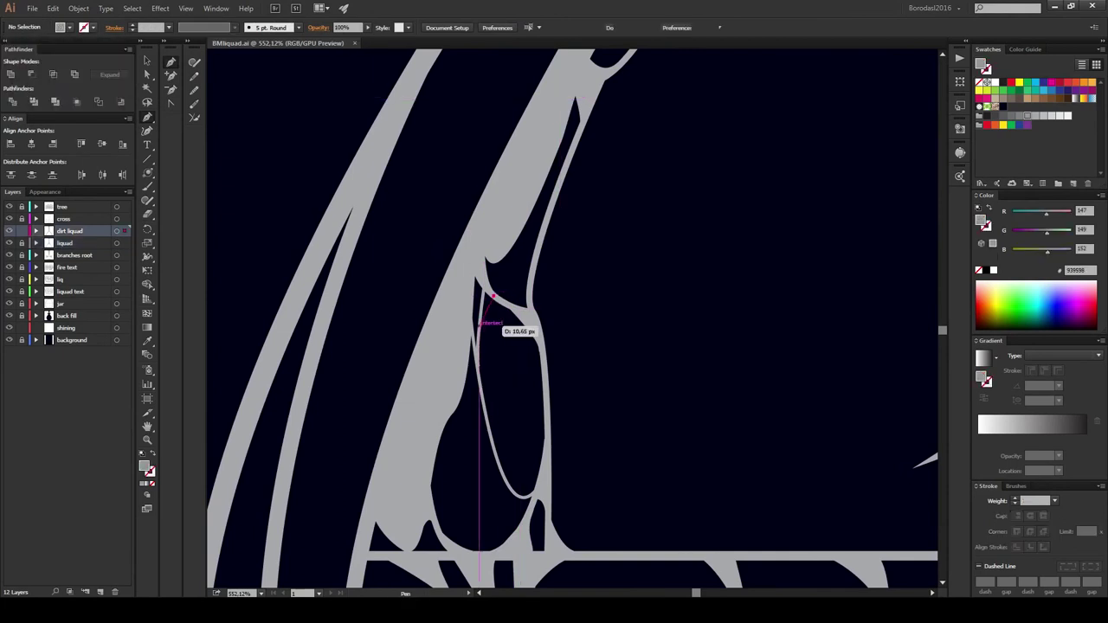
{"action": "left_click_drag", "start_coordinate": [485, 259], "coordinate": [474, 235]}
{"action": "key", "text": "Escape"}
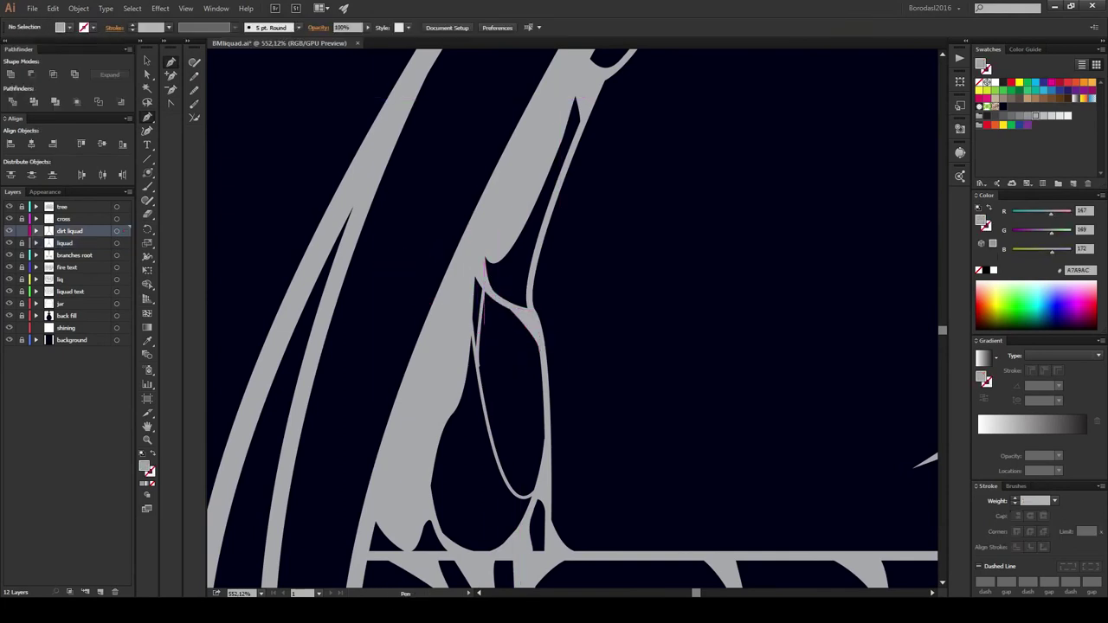
{"action": "left_click_drag", "start_coordinate": [477, 342], "coordinate": [484, 281]}
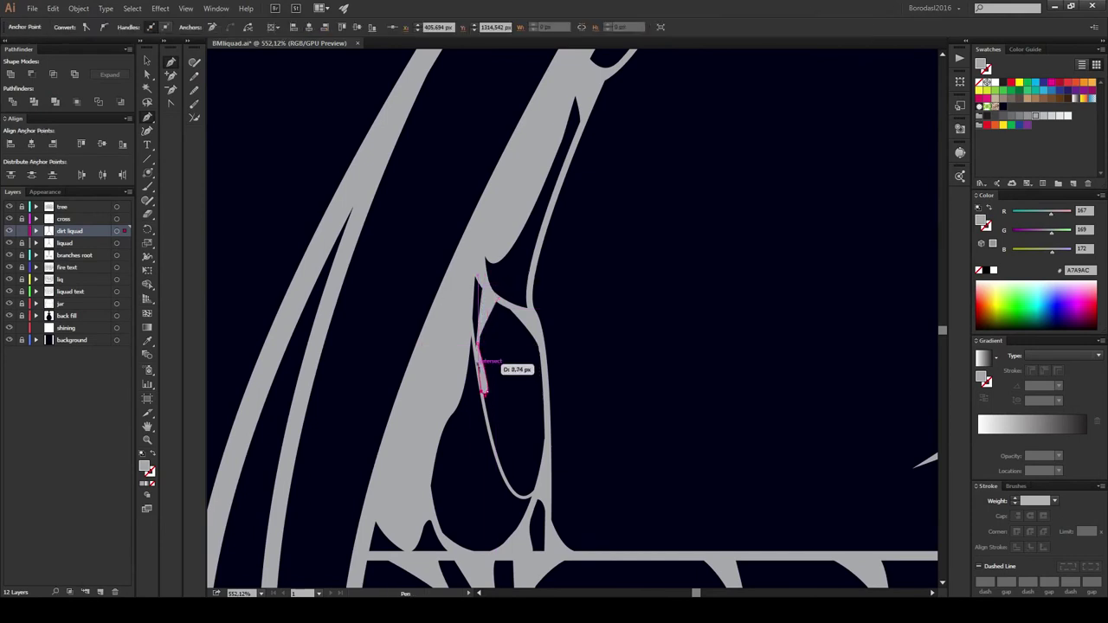
{"action": "scroll", "coordinate": [477, 360], "scroll_direction": "down", "scroll_amount": 3}
{"action": "mouse_move", "coordinate": [491, 343]}
{"action": "left_mouse_down"}
{"action": "mouse_move", "coordinate": [475, 349]}
{"action": "mouse_move", "coordinate": [502, 332]}
{"action": "left_mouse_up"}
{"action": "key", "text": "Escape"}
Step: Draw a curved grey fill where a thin stroke meets the branch
{"action": "scroll", "coordinate": [459, 363], "scroll_direction": "up", "scroll_amount": 5}
{"action": "left_click_drag", "start_coordinate": [431, 400], "coordinate": [461, 367]}
{"action": "left_click_drag", "start_coordinate": [430, 407], "coordinate": [461, 368]}
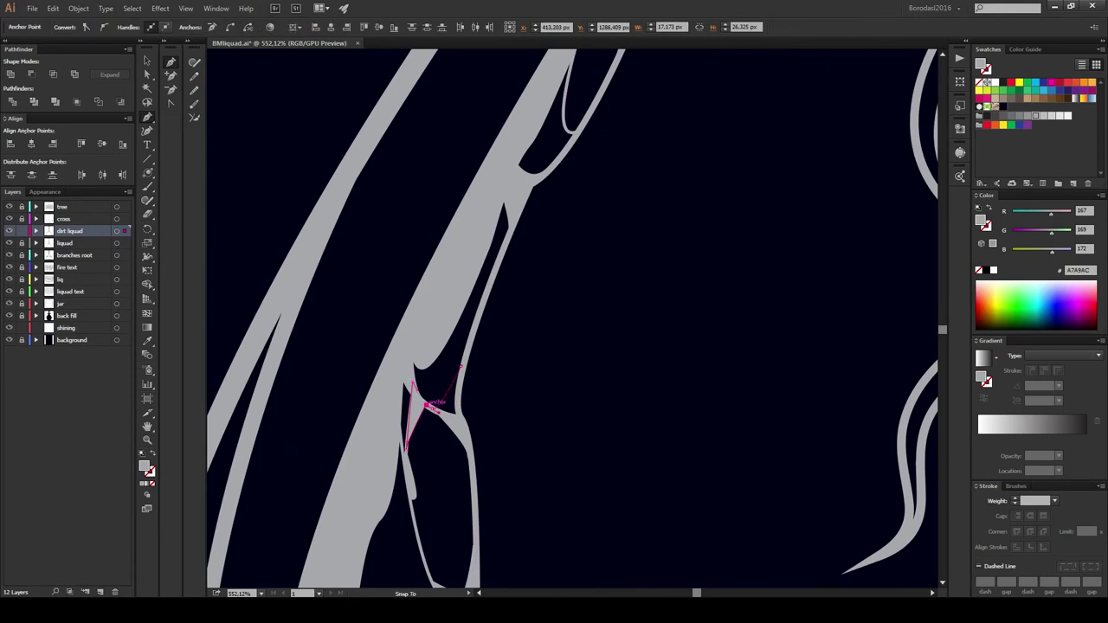
{"action": "key", "text": "Escape"}
{"action": "scroll", "coordinate": [489, 394], "scroll_direction": "up", "scroll_amount": 2}
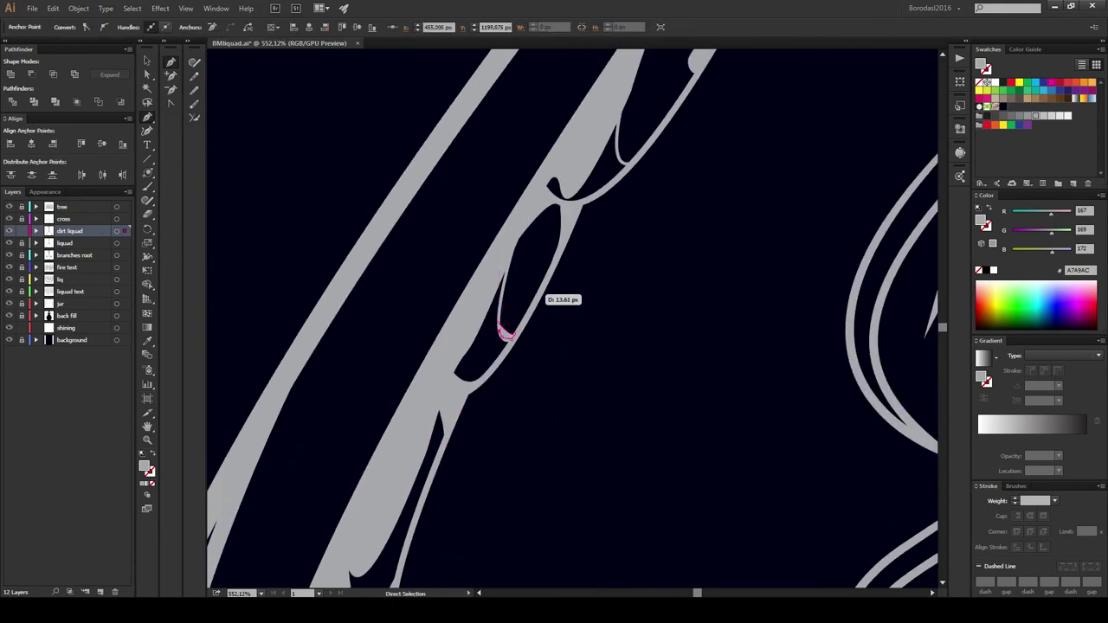
Step: Zoom in and add a small grey fill at the thin stroke's bottom joint
{"action": "key", "text": "Escape"}
{"action": "scroll", "coordinate": [611, 279], "scroll_direction": "up", "scroll_amount": 2}
{"action": "left_click_drag", "start_coordinate": [371, 346], "coordinate": [462, 285]}
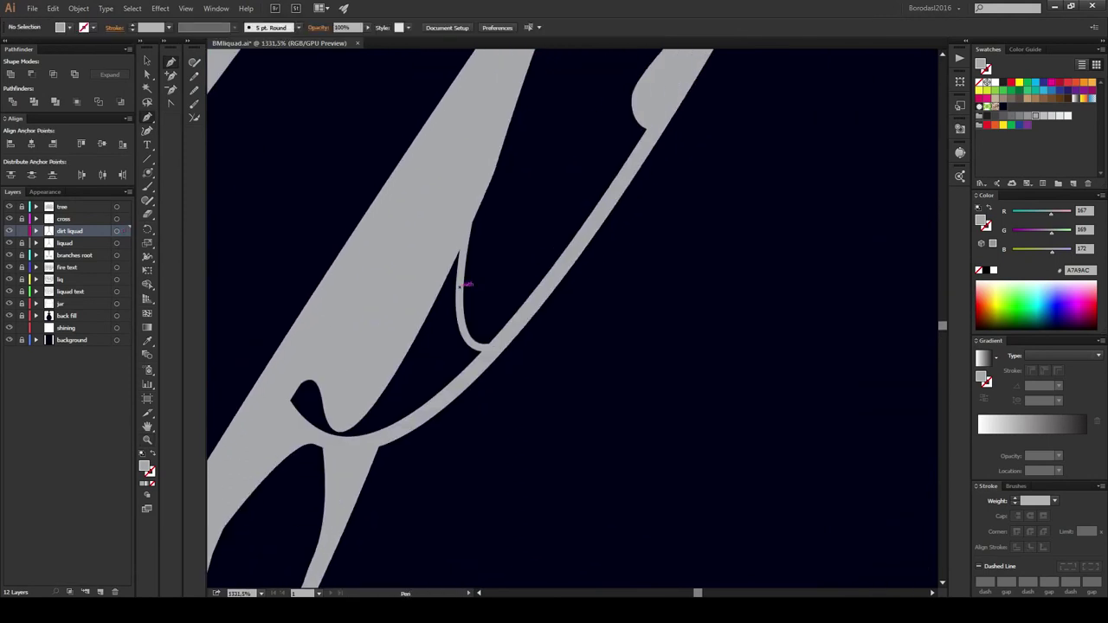
{"action": "left_click_drag", "start_coordinate": [494, 335], "coordinate": [649, 173]}
{"action": "left_click", "coordinate": [487, 359]}
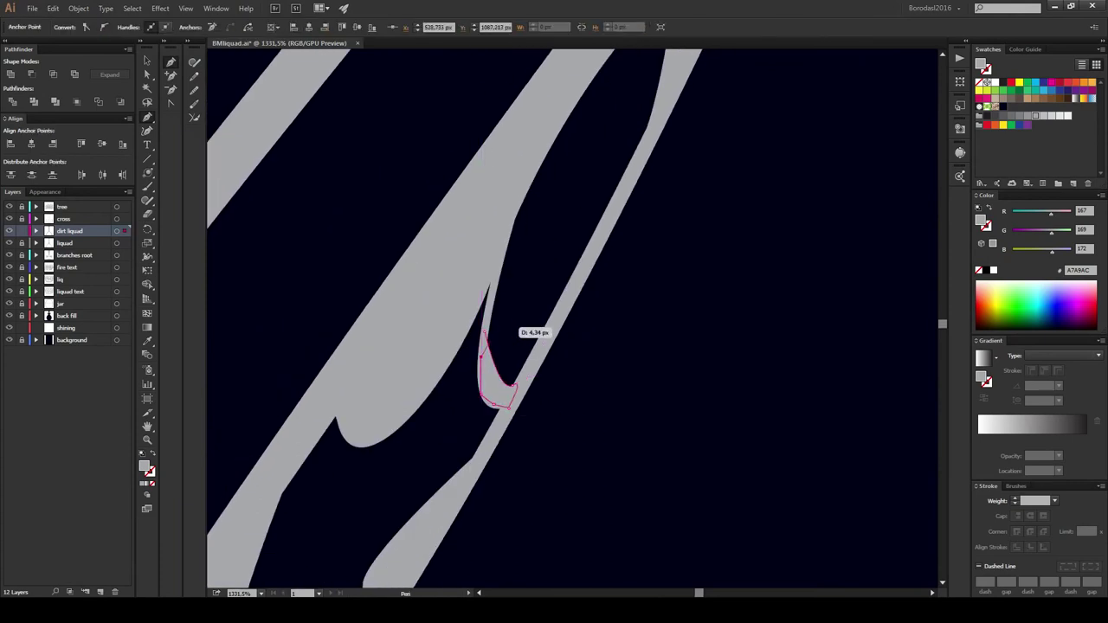
{"action": "mouse_move", "coordinate": [511, 264]}
{"action": "left_mouse_down"}
{"action": "mouse_move", "coordinate": [558, 385]}
{"action": "mouse_move", "coordinate": [529, 401]}
{"action": "left_mouse_up"}
{"action": "left_click", "coordinate": [558, 384]}
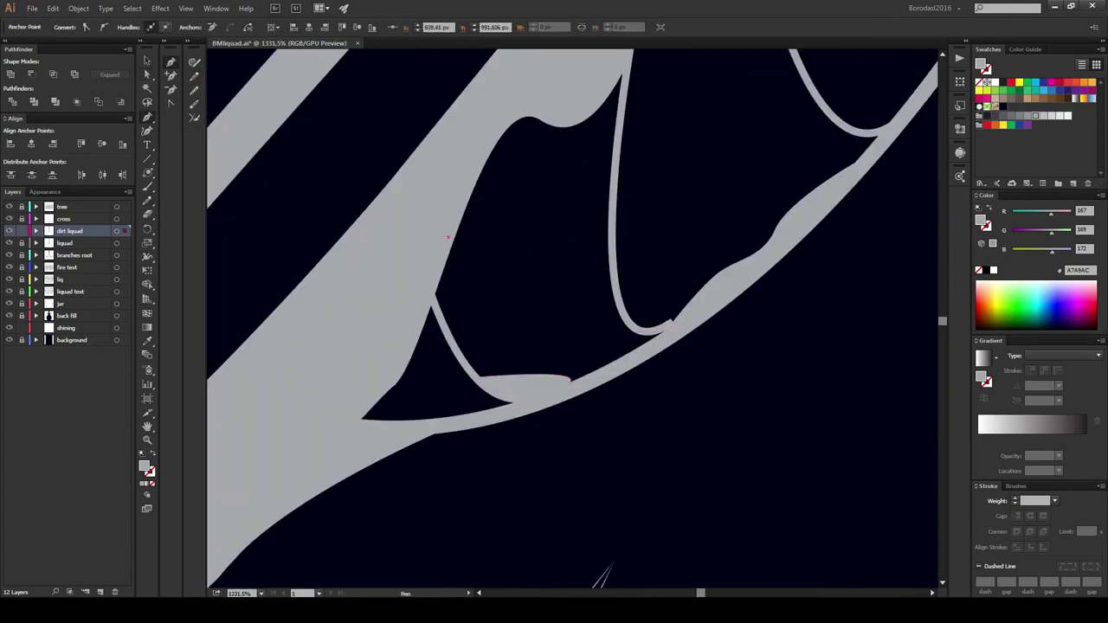
Step: Add grey join fills at the next two stroke junctions on the vessel
{"action": "left_click_drag", "start_coordinate": [457, 321], "coordinate": [306, 486]}
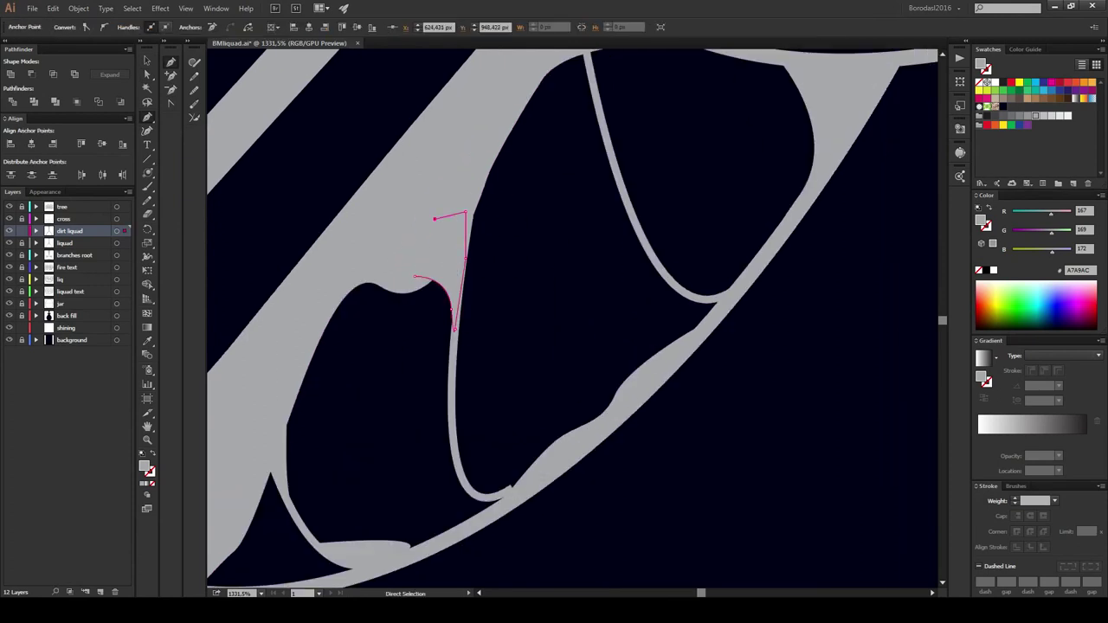
{"action": "left_click_drag", "start_coordinate": [461, 336], "coordinate": [462, 213]}
{"action": "left_click", "coordinate": [470, 374]}
{"action": "left_click_drag", "start_coordinate": [470, 374], "coordinate": [398, 426]}
{"action": "left_click_drag", "start_coordinate": [457, 50], "coordinate": [386, 256]}
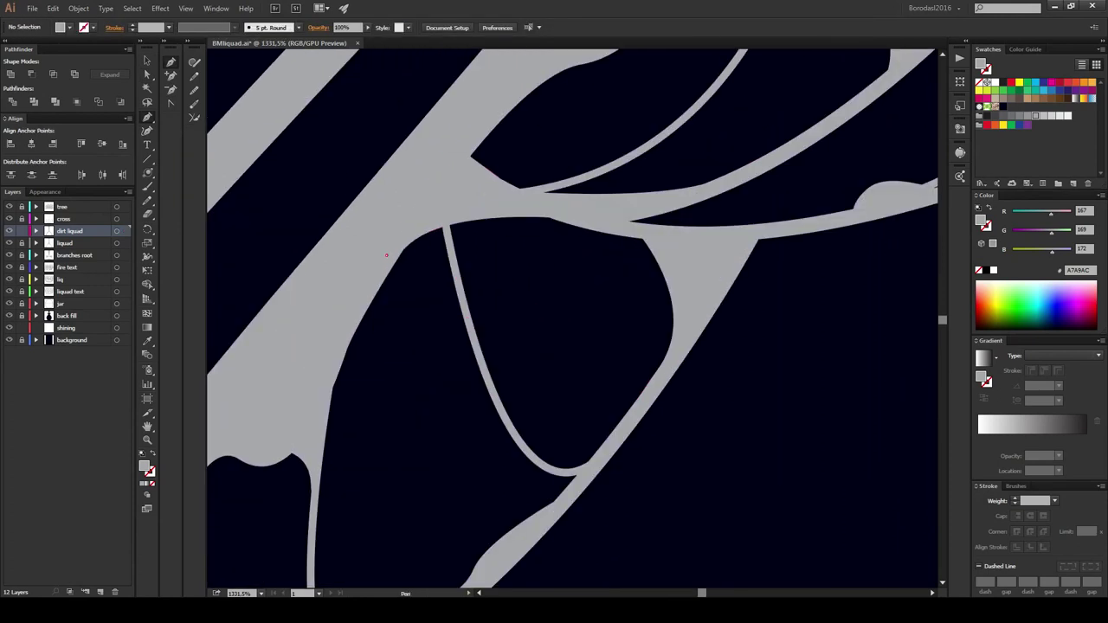
{"action": "left_click", "coordinate": [464, 302]}
{"action": "left_click", "coordinate": [564, 309]}
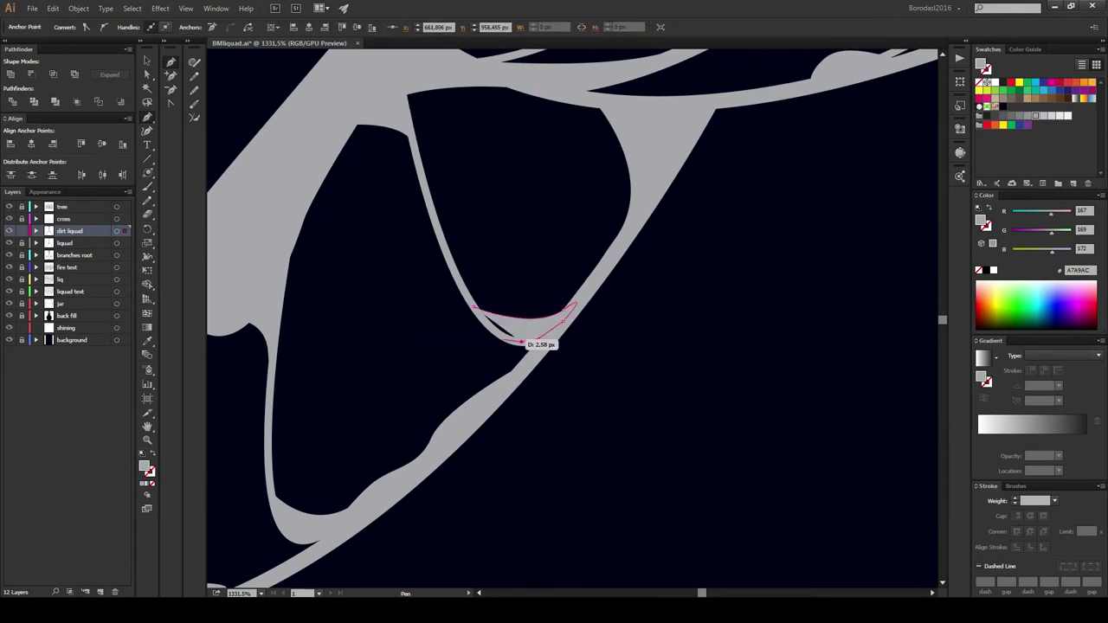
Step: Draw a curved grey fill along the lower edge where strands meet the bar
{"action": "left_click_drag", "start_coordinate": [532, 342], "coordinate": [674, 198]}
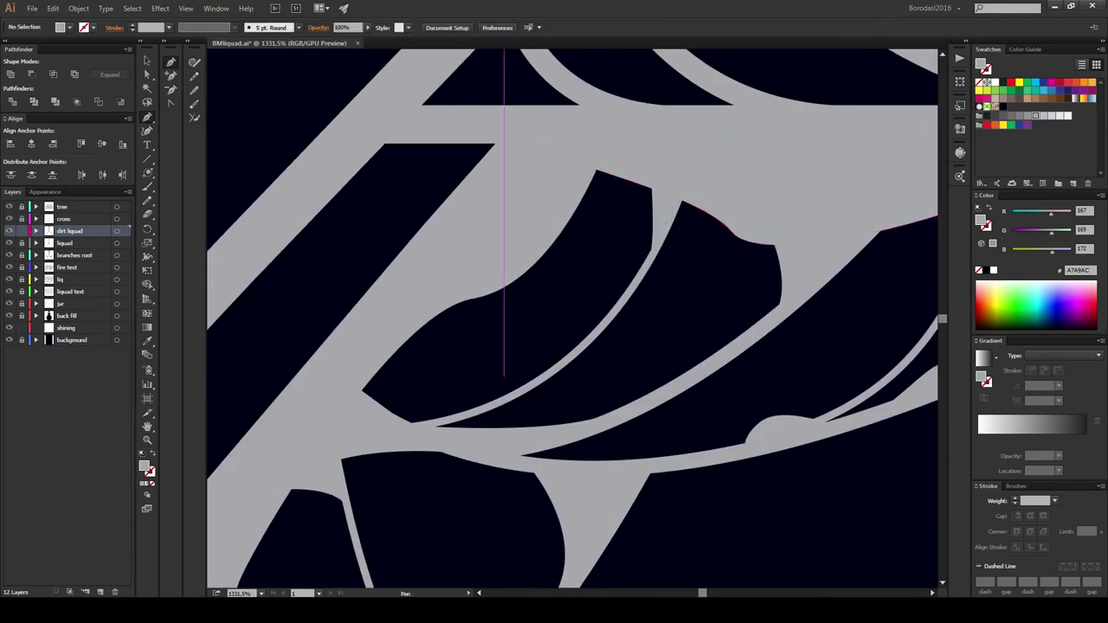
{"action": "left_click", "coordinate": [365, 394]}
{"action": "left_click", "coordinate": [395, 415]}
{"action": "left_click", "coordinate": [554, 369]}
{"action": "scroll", "coordinate": [554, 369], "scroll_direction": "right", "scroll_amount": 5}
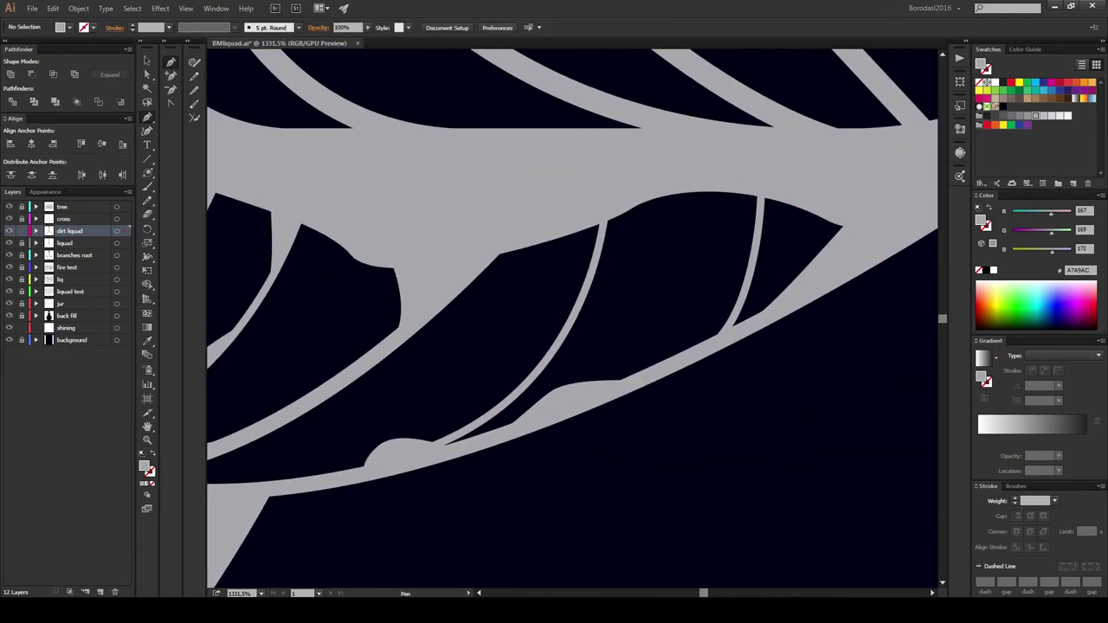
{"action": "left_click_drag", "start_coordinate": [597, 227], "coordinate": [567, 286]}
{"action": "left_click_drag", "start_coordinate": [491, 416], "coordinate": [507, 426]}
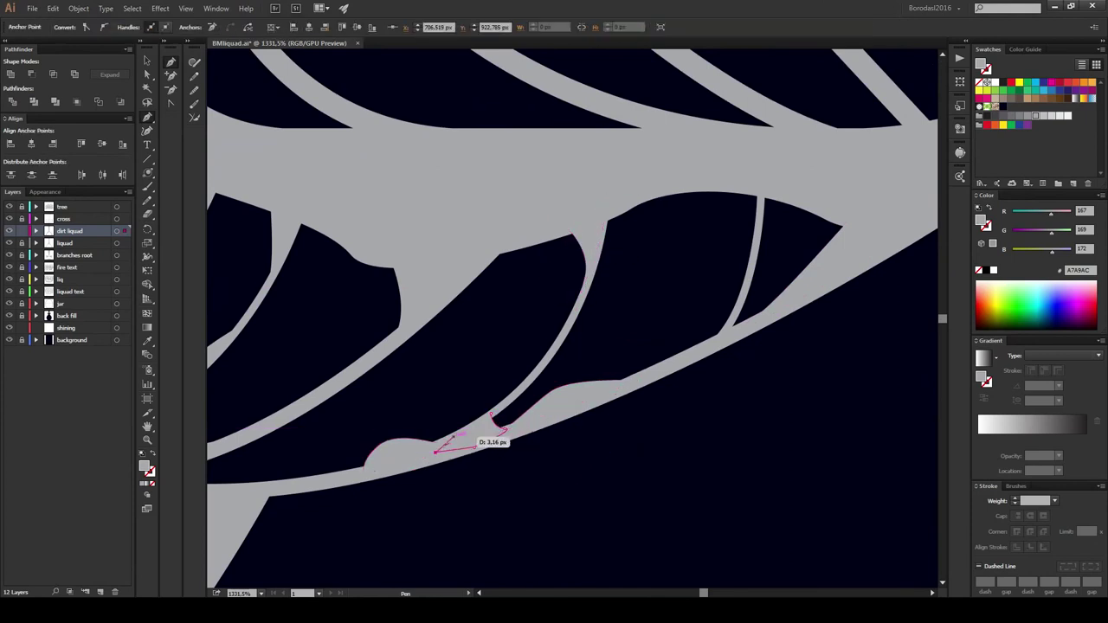
{"action": "scroll", "coordinate": [507, 426], "scroll_direction": "up", "scroll_amount": 5}
{"action": "left_click_drag", "start_coordinate": [509, 316], "coordinate": [538, 379]}
{"action": "left_click", "coordinate": [524, 421]}
Step: Smooth further strand-to-branch joints with more small curved grey fills
{"action": "left_click_drag", "start_coordinate": [525, 421], "coordinate": [541, 422]}
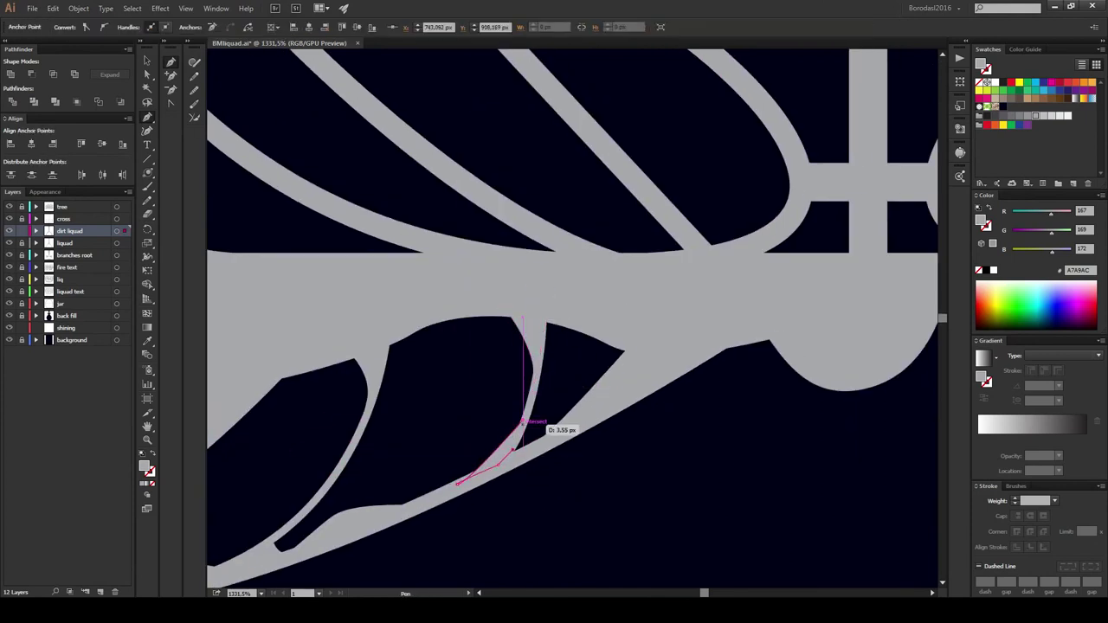
{"action": "scroll", "coordinate": [541, 422], "scroll_direction": "right", "scroll_amount": 5}
{"action": "scroll", "coordinate": [541, 423], "scroll_direction": "right", "scroll_amount": 3}
{"action": "left_click_drag", "start_coordinate": [355, 429], "coordinate": [364, 413]}
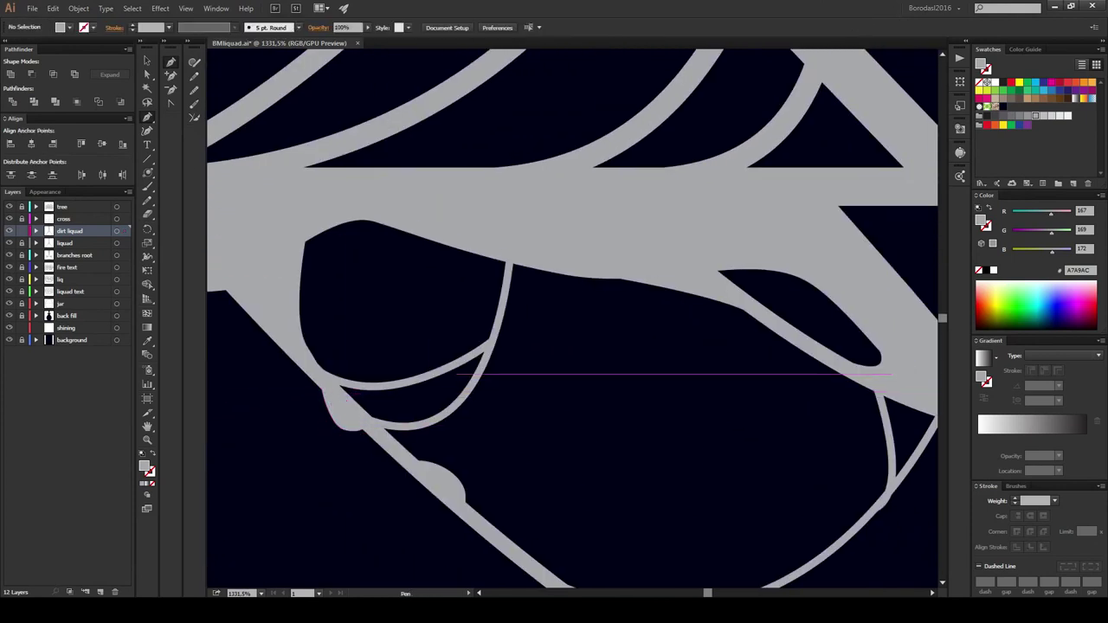
{"action": "left_click_drag", "start_coordinate": [481, 255], "coordinate": [498, 286]}
{"action": "left_click", "coordinate": [290, 329]}
{"action": "left_click_drag", "start_coordinate": [379, 383], "coordinate": [381, 388]}
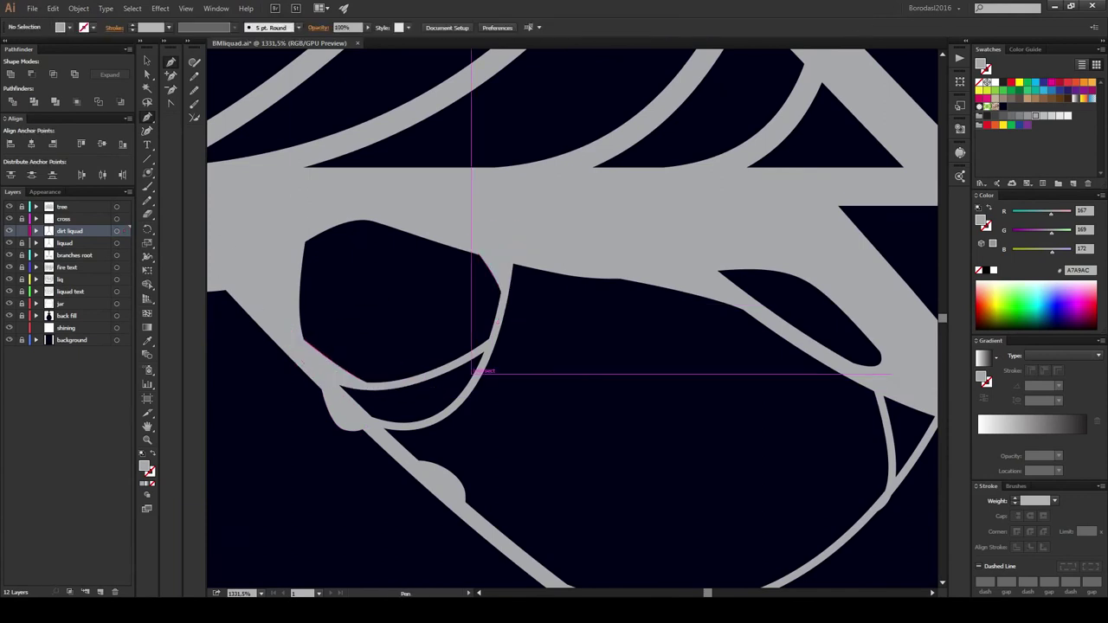
{"action": "left_click_drag", "start_coordinate": [462, 396], "coordinate": [443, 416]}
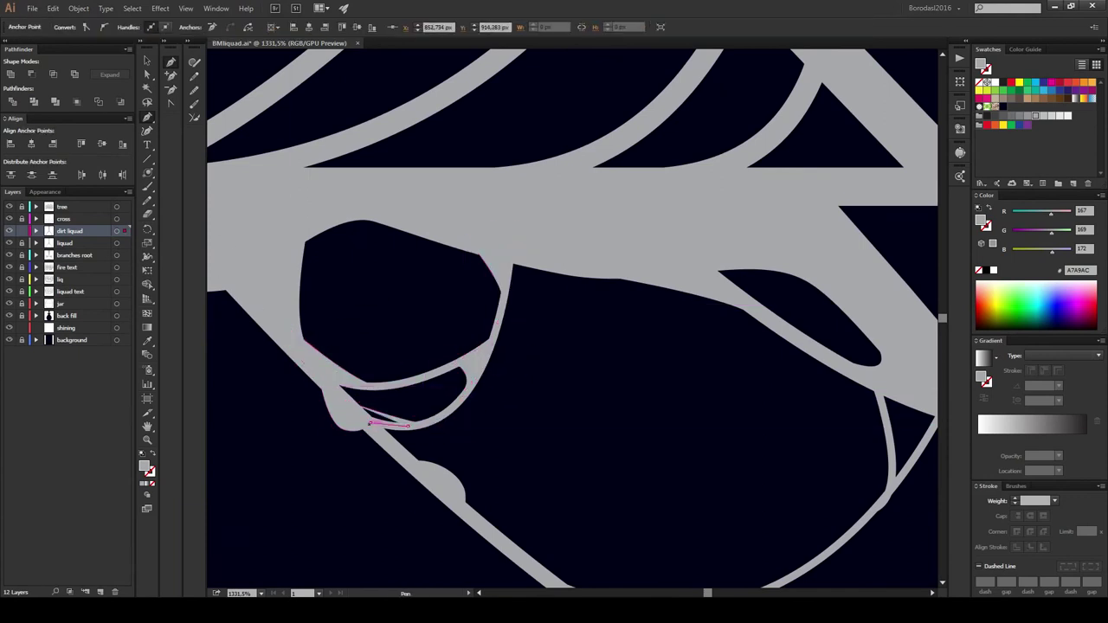
{"action": "scroll", "coordinate": [444, 415], "scroll_direction": "right", "scroll_amount": 5}
Step: Add small grey fills at the remaining right-side stroke junctions
{"action": "left_click", "coordinate": [585, 274]}
{"action": "left_click_drag", "start_coordinate": [639, 336], "coordinate": [645, 355]}
{"action": "left_click", "coordinate": [630, 420]}
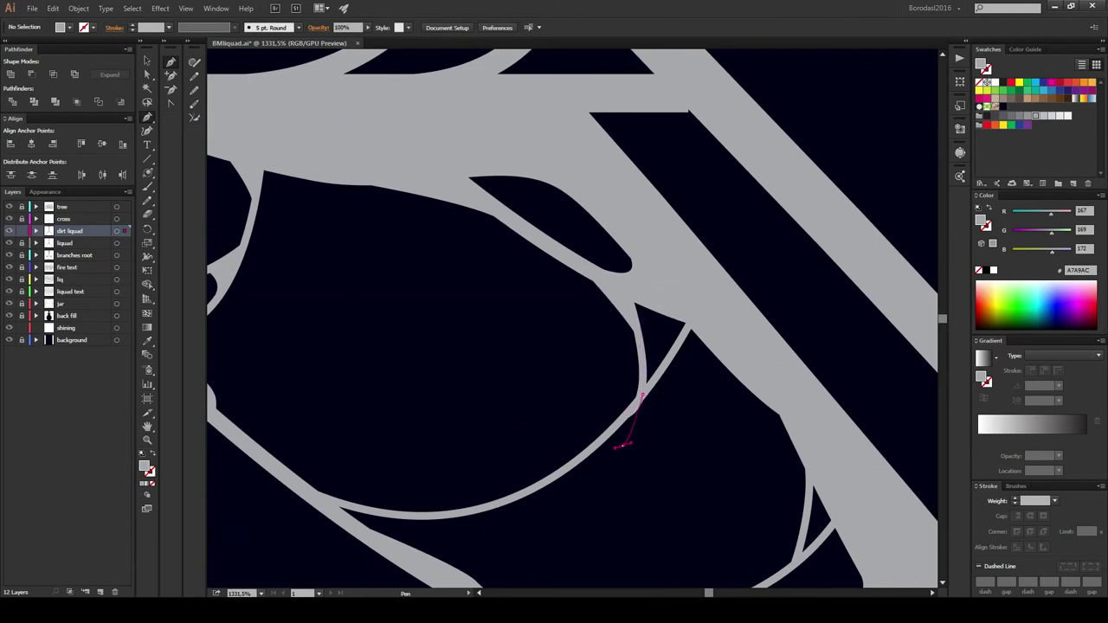
{"action": "left_click", "coordinate": [656, 391]}
{"action": "mouse_move", "coordinate": [664, 308]}
{"action": "left_mouse_down"}
{"action": "mouse_move", "coordinate": [684, 338]}
{"action": "mouse_move", "coordinate": [719, 322]}
{"action": "left_mouse_up"}
{"action": "scroll", "coordinate": [572, 321], "scroll_direction": "down", "scroll_amount": 5}
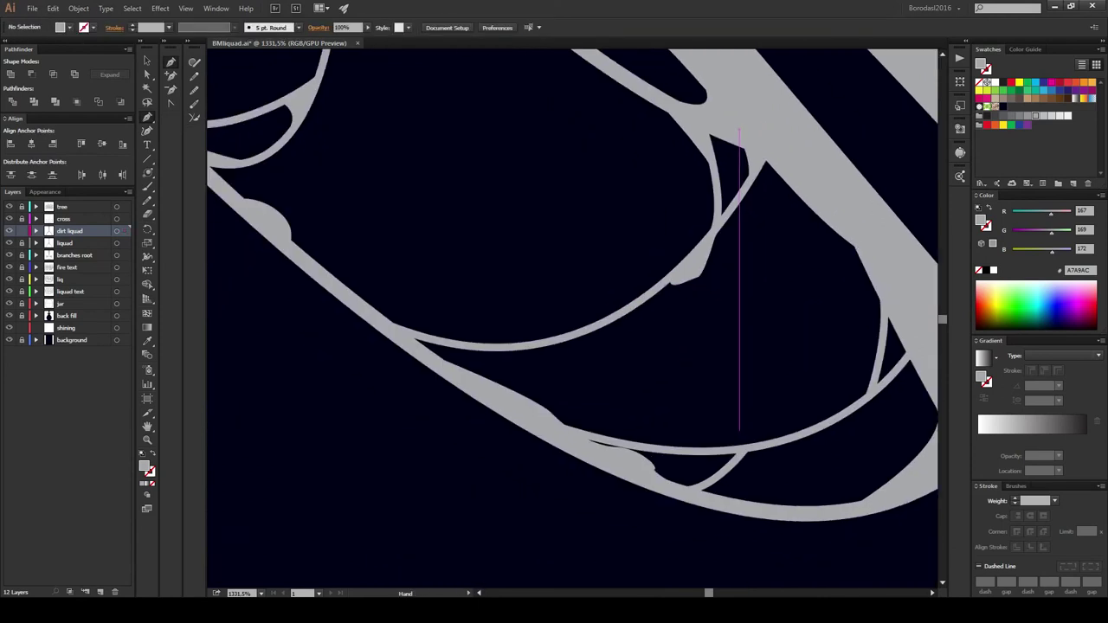
{"action": "left_click_drag", "start_coordinate": [374, 327], "coordinate": [417, 336]}
{"action": "scroll", "coordinate": [417, 336], "scroll_direction": "right", "scroll_amount": 5}
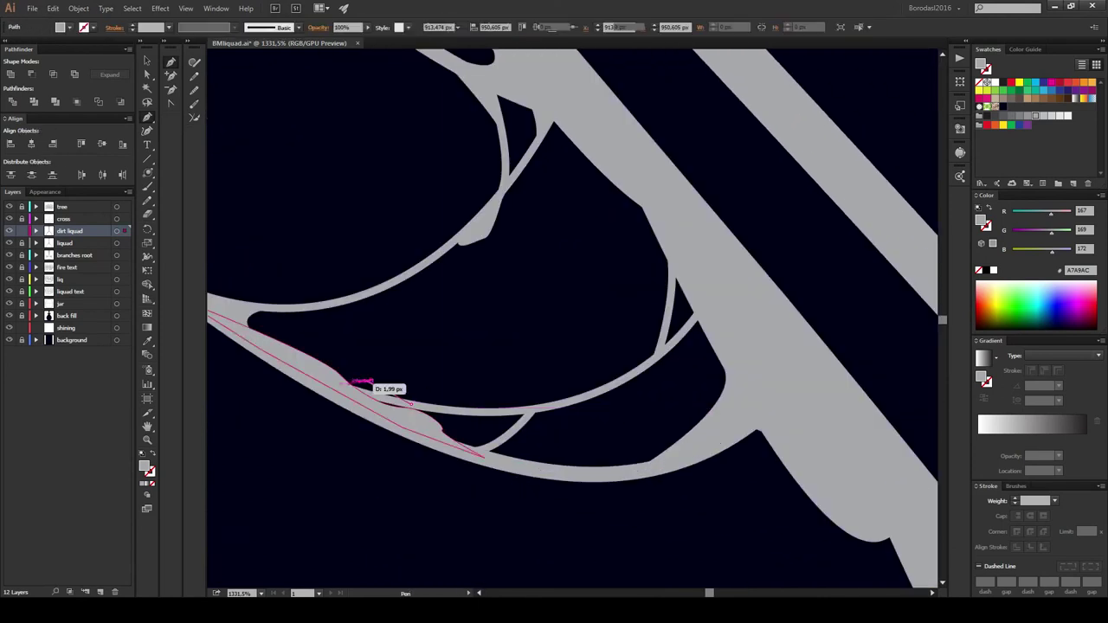
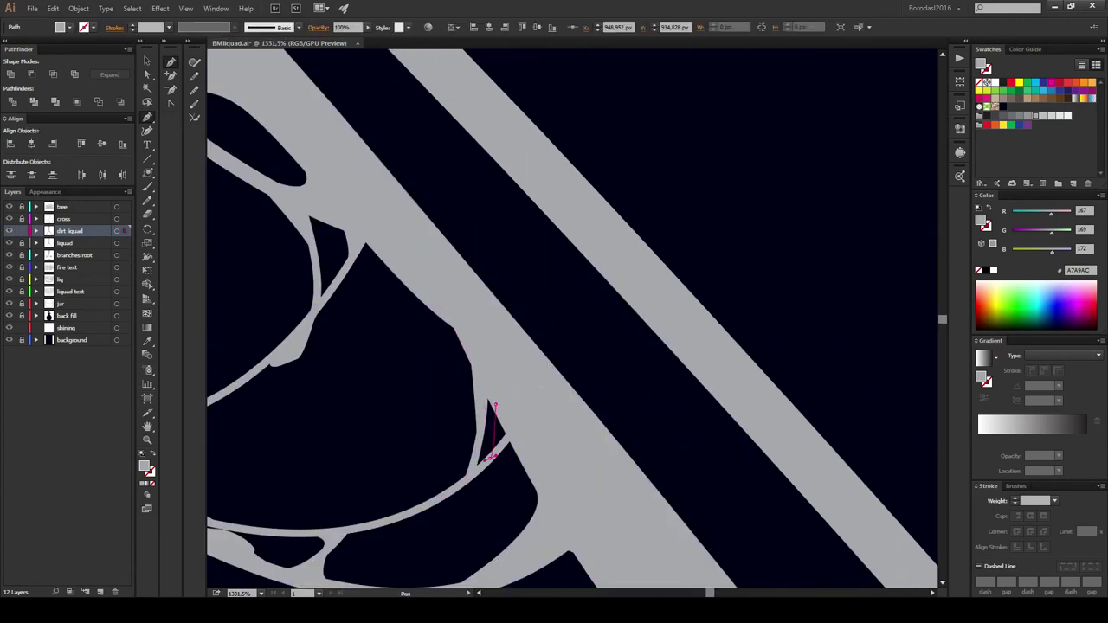
Step: Draw a small closed triangular filler shape in a gap of the jar's liquid
{"action": "scroll", "coordinate": [572, 321], "scroll_direction": "down", "scroll_amount": 5}
{"action": "left_click_drag", "start_coordinate": [557, 283], "coordinate": [557, 283]}
{"action": "scroll", "coordinate": [537, 260], "scroll_direction": "down", "scroll_amount": 5}
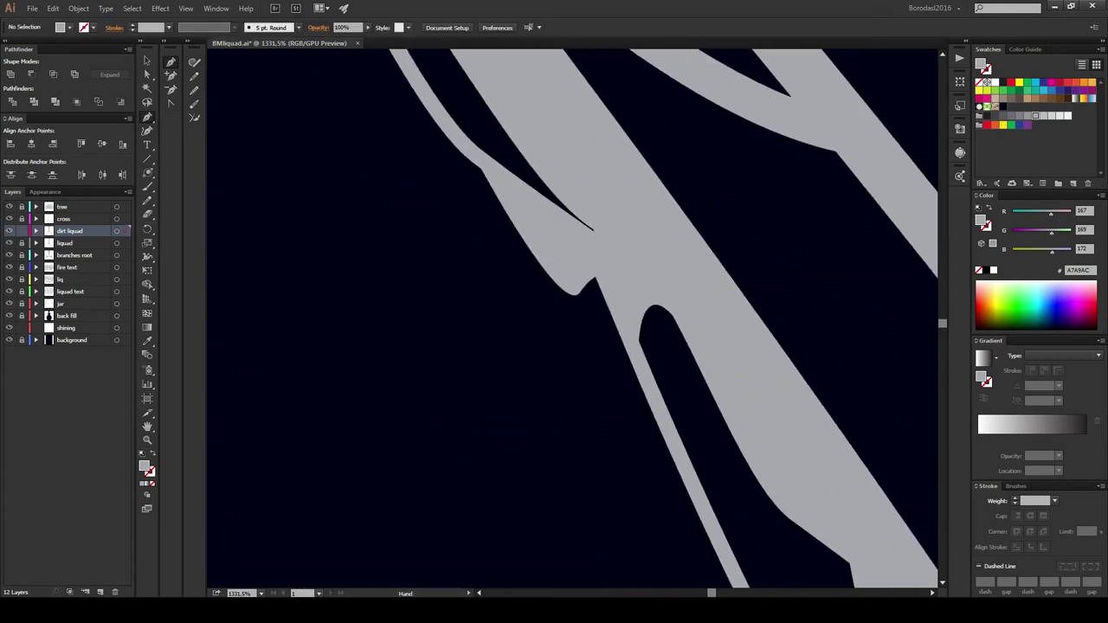
{"action": "left_click_drag", "start_coordinate": [480, 201], "coordinate": [530, 184]}
{"action": "left_click", "coordinate": [532, 165]}
{"action": "left_click", "coordinate": [553, 190]}
{"action": "left_click", "coordinate": [557, 209]}
{"action": "left_click", "coordinate": [480, 200]}
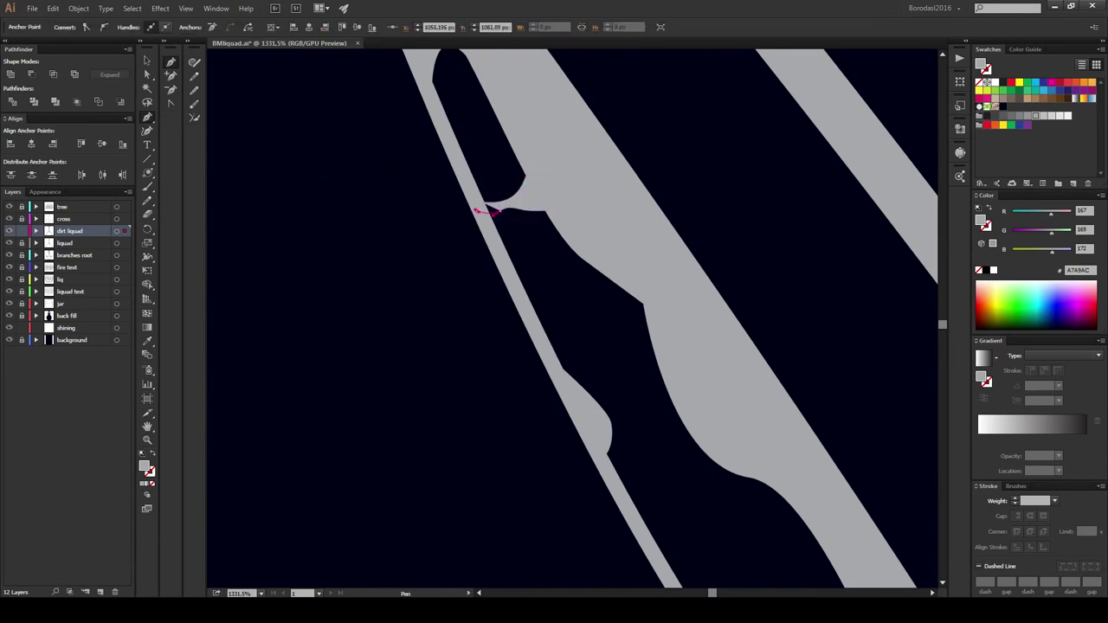
{"action": "scroll", "coordinate": [571, 320], "scroll_direction": "down", "scroll_amount": 5}
{"action": "scroll", "coordinate": [572, 321], "scroll_direction": "down", "scroll_amount": 5}
{"action": "left_click", "coordinate": [549, 227]}
{"action": "scroll", "coordinate": [571, 320], "scroll_direction": "down", "scroll_amount": 5}
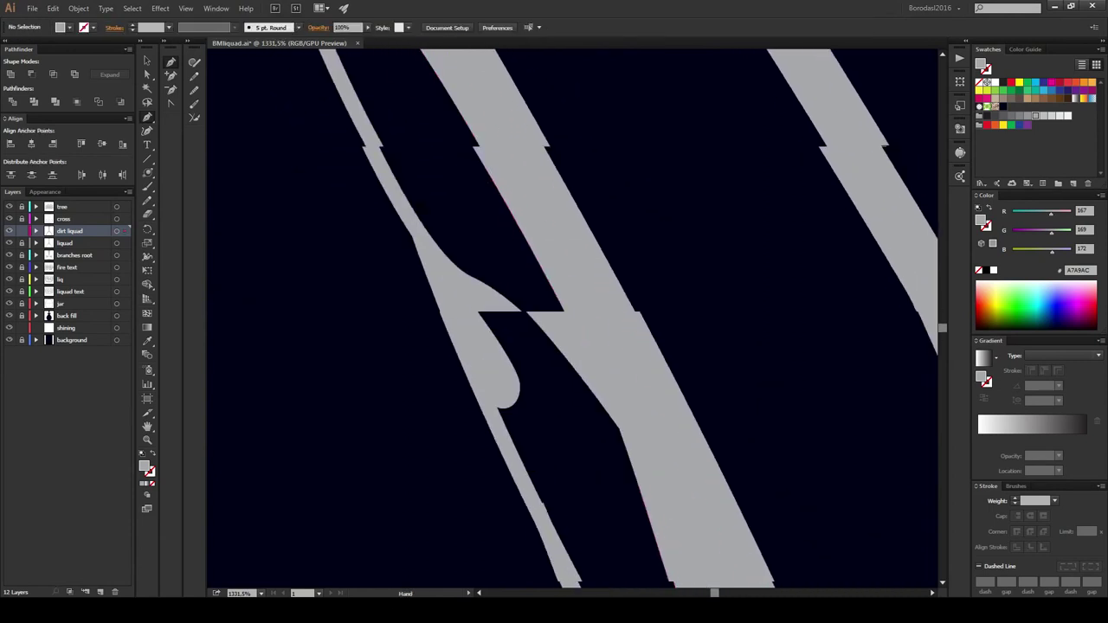
Step: Fill the branch gap on the jar's right with a new shape, adjusting one anchor to fit
{"action": "key", "text": "ctrl+minus"}
{"action": "key", "text": "ctrl+minus"}
{"action": "key", "text": "ctrl+minus"}
{"action": "key", "text": "ctrl+minus"}
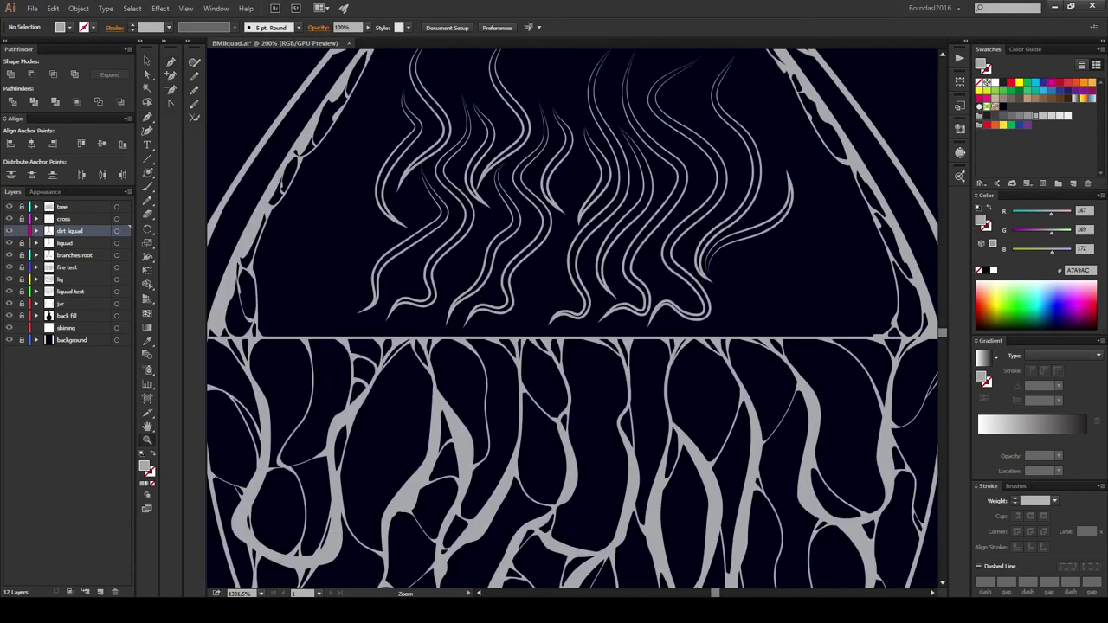
{"action": "key", "text": "ctrl+minus"}
{"action": "key", "text": "ctrl+minus"}
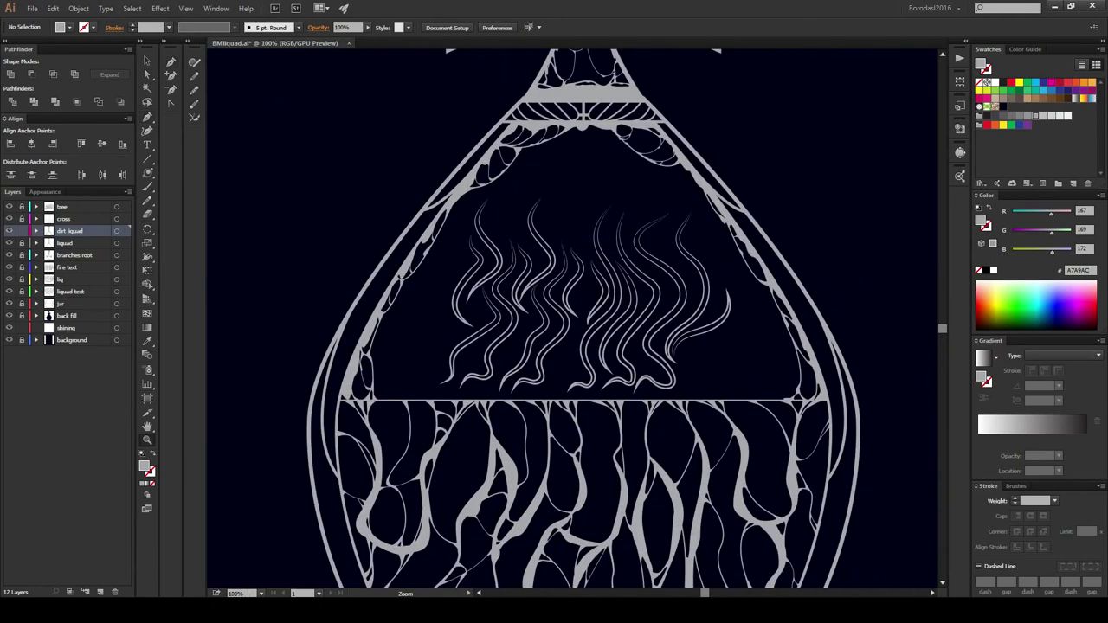
{"action": "left_click_drag", "start_coordinate": [714, 311], "coordinate": [859, 418]}
{"action": "key", "text": "p"}
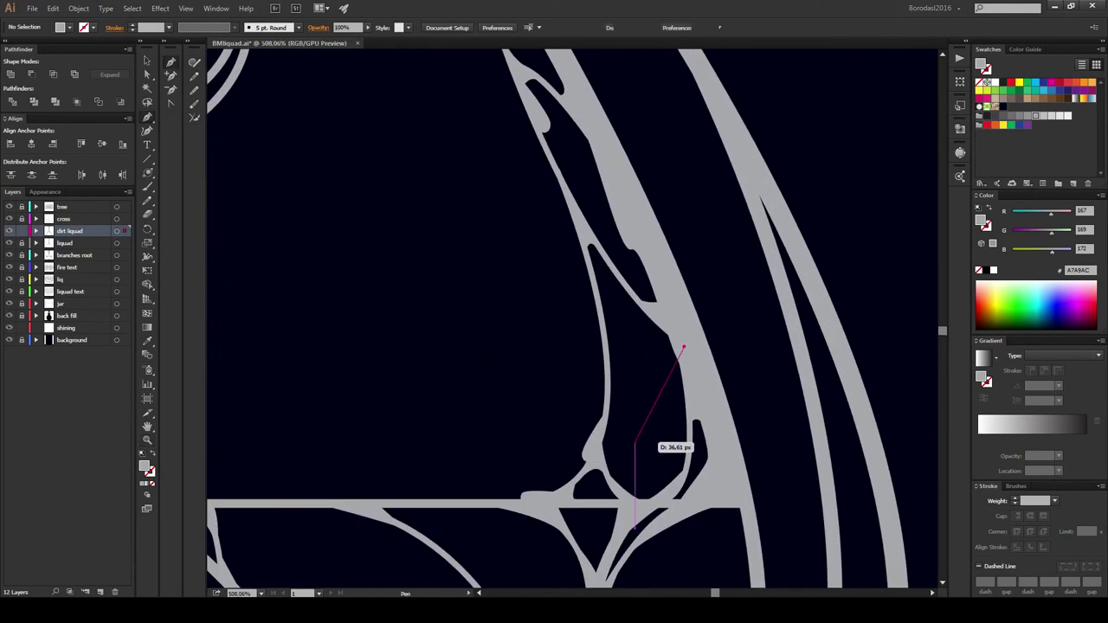
{"action": "left_click", "coordinate": [683, 348]}
{"action": "left_click", "coordinate": [649, 394]}
{"action": "left_click", "coordinate": [625, 424]}
{"action": "left_click", "coordinate": [589, 445]}
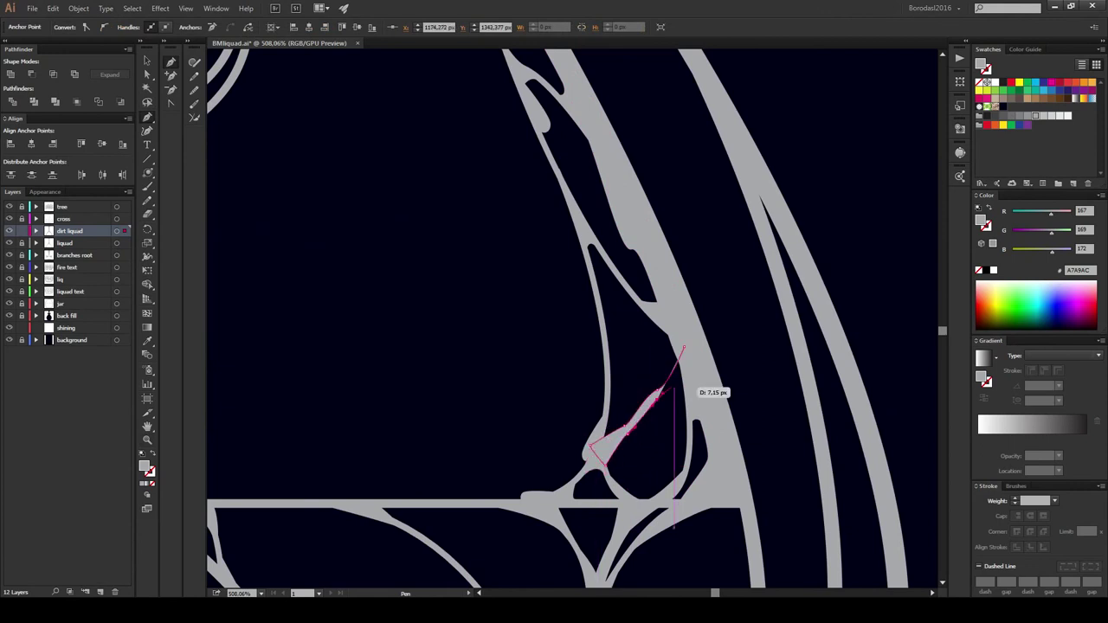
{"action": "left_click", "coordinate": [683, 348]}
{"action": "key", "text": "ctrl+shift+a"}
{"action": "left_click_drag", "start_coordinate": [644, 405], "coordinate": [658, 390]}
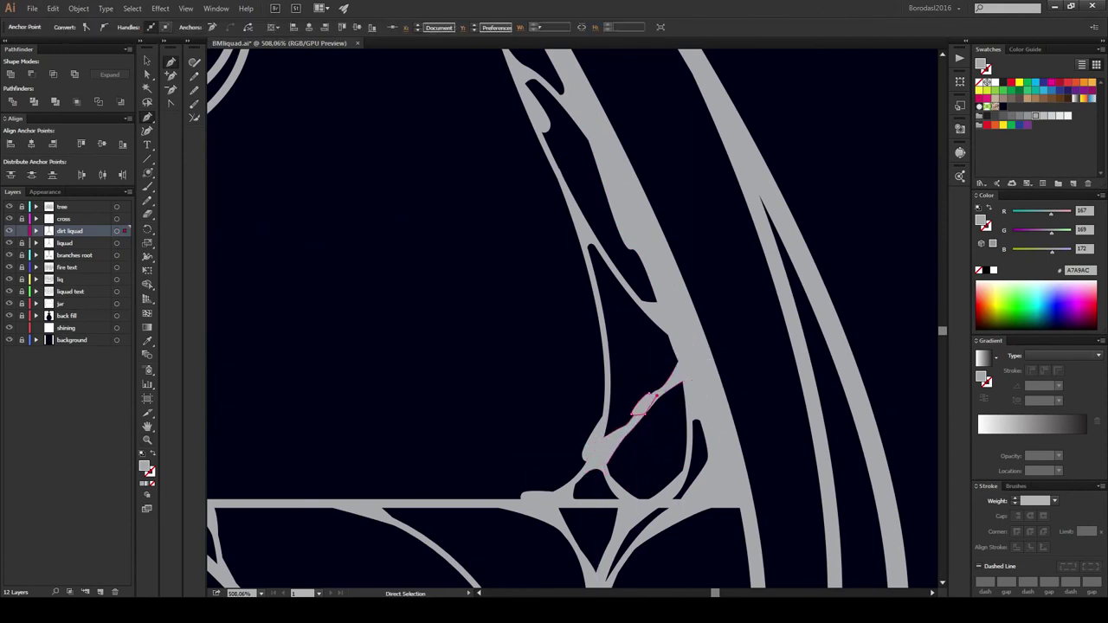
{"action": "key", "text": "ctrl+shift+a"}
Step: Make the shining layer active and drag out a lens flare left of the cross
{"action": "key", "text": "ctrl+minus"}
{"action": "key", "text": "ctrl+minus"}
{"action": "key", "text": "ctrl+minus"}
{"action": "key", "text": "ctrl+minus"}
{"action": "key", "text": "ctrl+minus"}
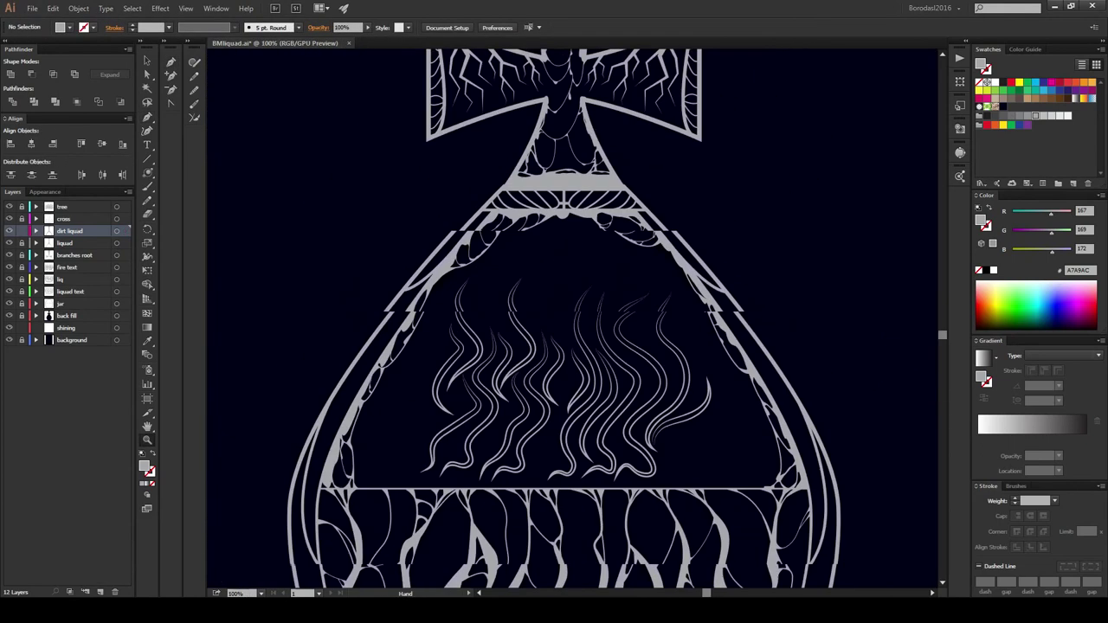
{"action": "left_click_drag", "start_coordinate": [571, 347], "coordinate": [563, 379]}
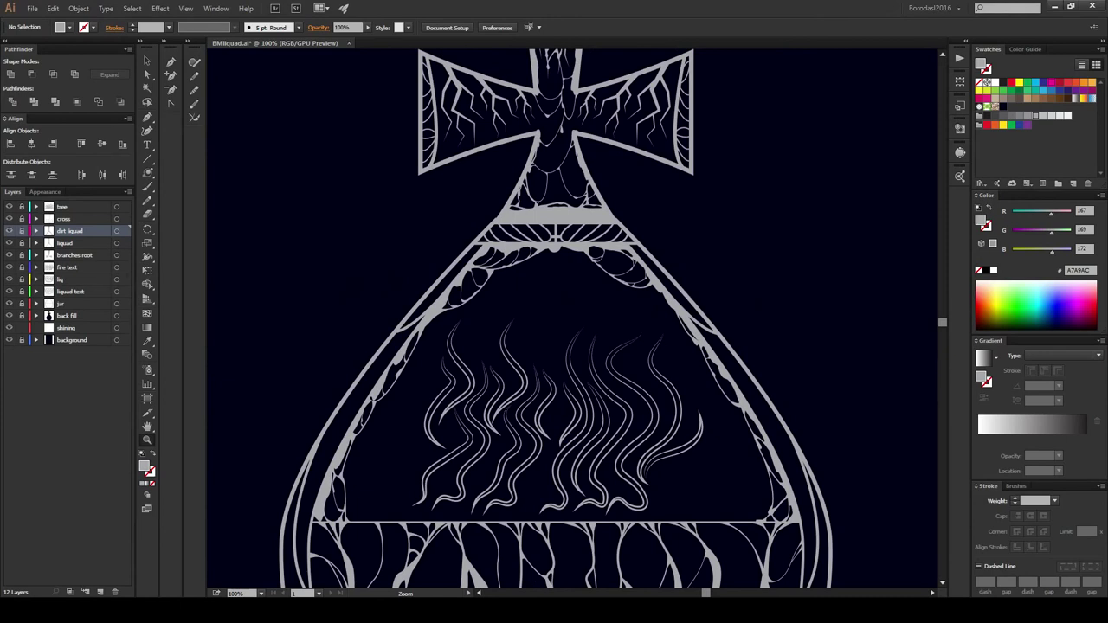
{"action": "left_click", "coordinate": [66, 328]}
{"action": "key", "text": "ctrl+minus"}
{"action": "mouse_move", "coordinate": [439, 248]}
{"action": "left_mouse_down"}
{"action": "mouse_move", "coordinate": [467, 264]}
{"action": "mouse_move", "coordinate": [658, 156]}
{"action": "left_mouse_up"}
Step: Move the flare onto the cross centre, expand it, and set its fill to None
{"action": "key", "text": "v"}
{"action": "mouse_move", "coordinate": [496, 275]}
{"action": "left_mouse_down"}
{"action": "mouse_move", "coordinate": [589, 320]}
{"action": "mouse_move", "coordinate": [581, 341]}
{"action": "left_mouse_up"}
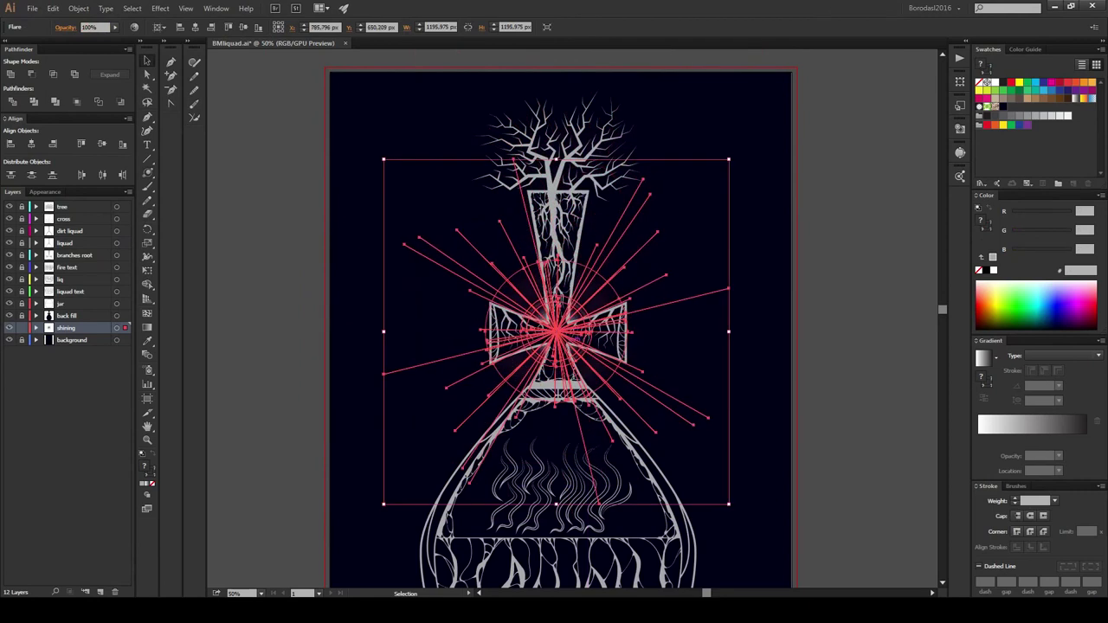
{"action": "left_click", "coordinate": [79, 8]}
{"action": "left_click", "coordinate": [86, 109]}
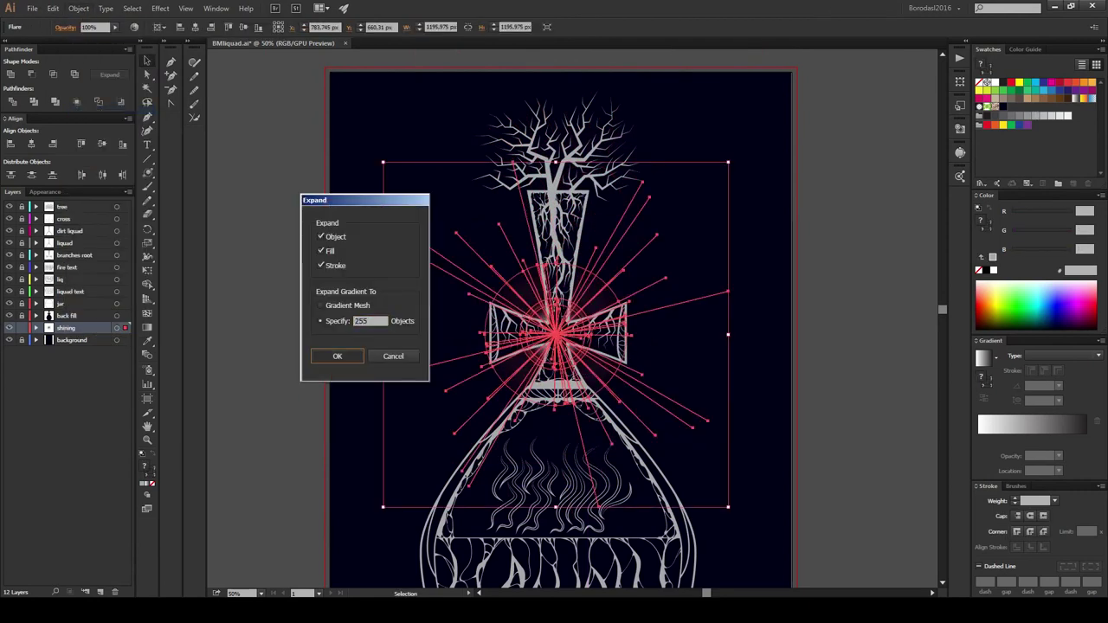
{"action": "key", "text": "Return"}
{"action": "left_click", "coordinate": [69, 27]}
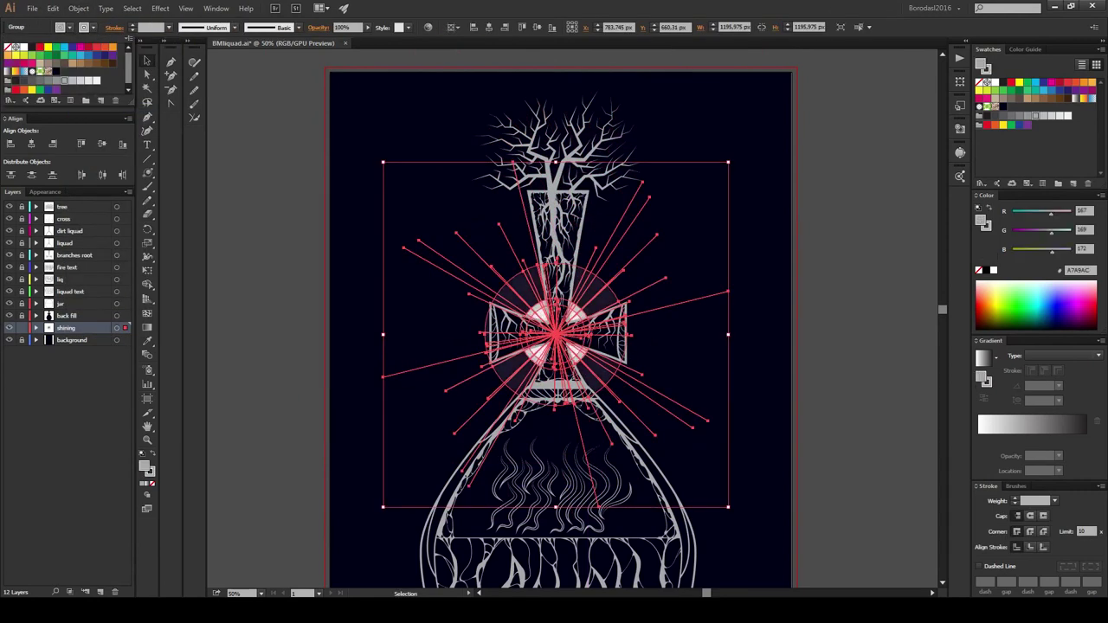
{"action": "left_click", "coordinate": [14, 47]}
{"action": "left_click", "coordinate": [69, 27]}
{"action": "key", "text": "Escape"}
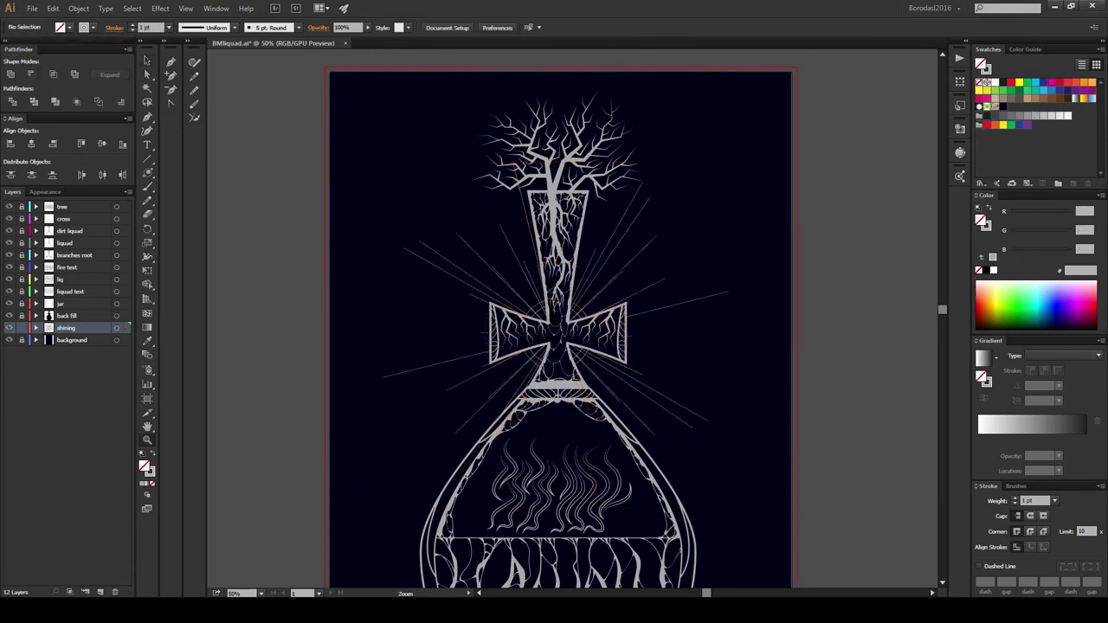
Step: Give the ray strokes a tapered width profile
{"action": "left_click_drag", "start_coordinate": [591, 331], "coordinate": [650, 331]}
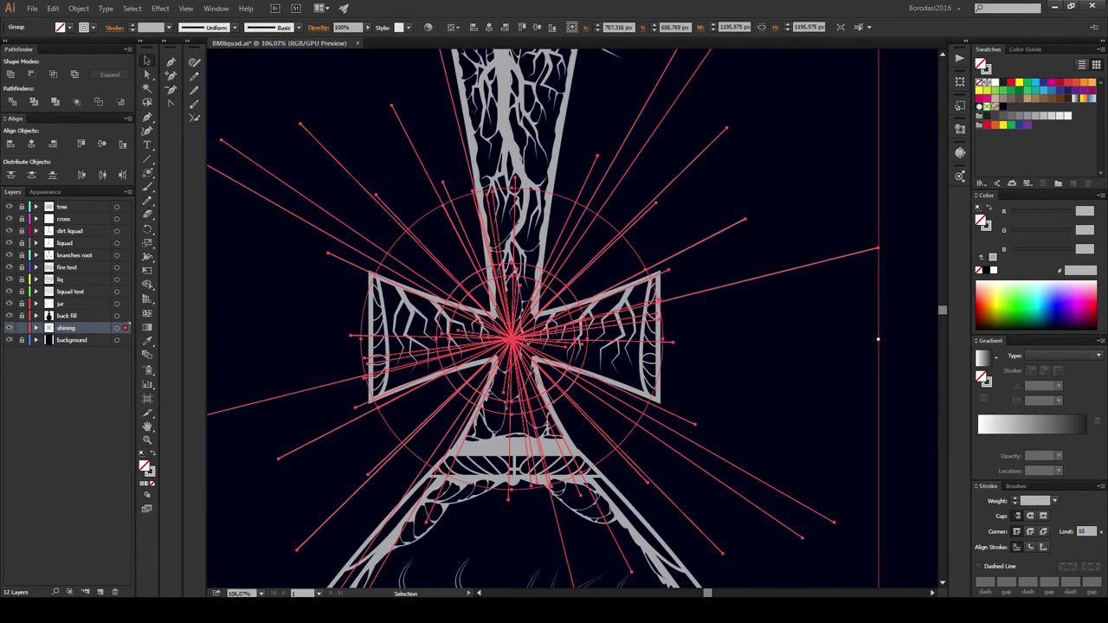
{"action": "left_click", "coordinate": [225, 27]}
{"action": "left_click", "coordinate": [203, 133]}
{"action": "key", "text": "ctrl+shift+a"}
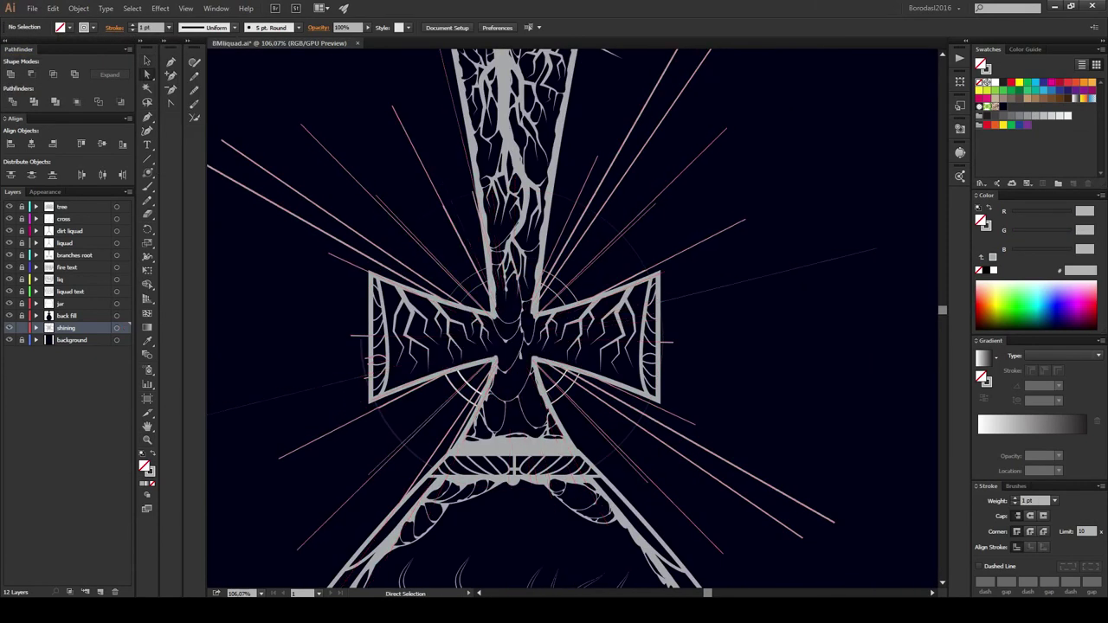
Step: Add a rotated copy of the ray group via Transform > Rotate
{"action": "left_click", "coordinate": [512, 321]}
{"action": "key", "text": "v"}
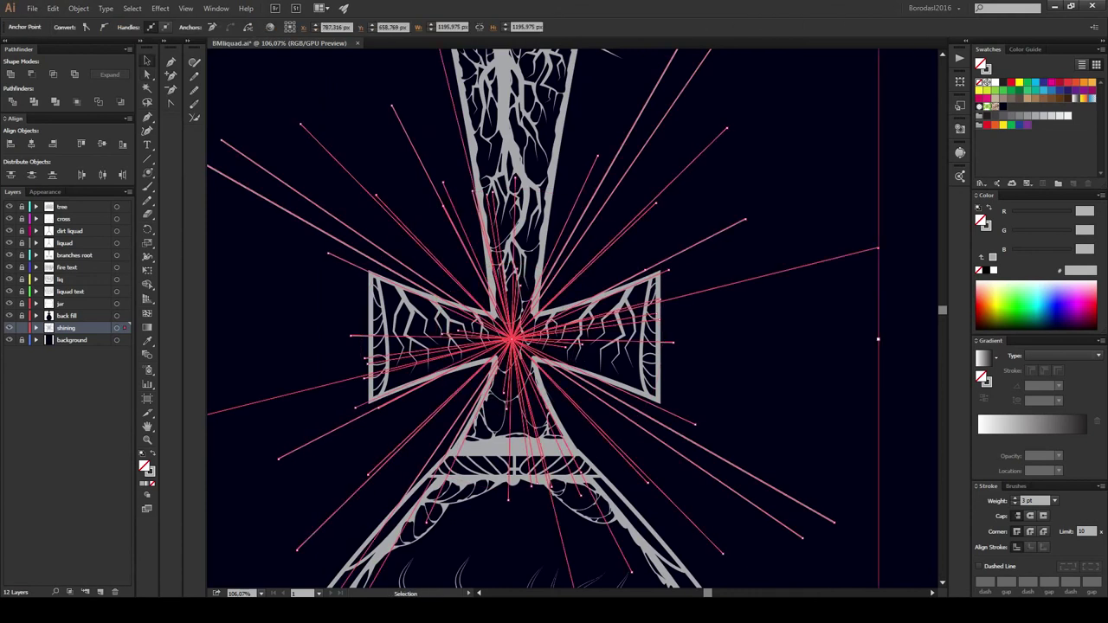
{"action": "right_click", "coordinate": [372, 265]}
{"action": "left_click", "coordinate": [508, 407]}
{"action": "left_click", "coordinate": [490, 345]}
{"action": "key", "text": "ctrl+shift+a"}
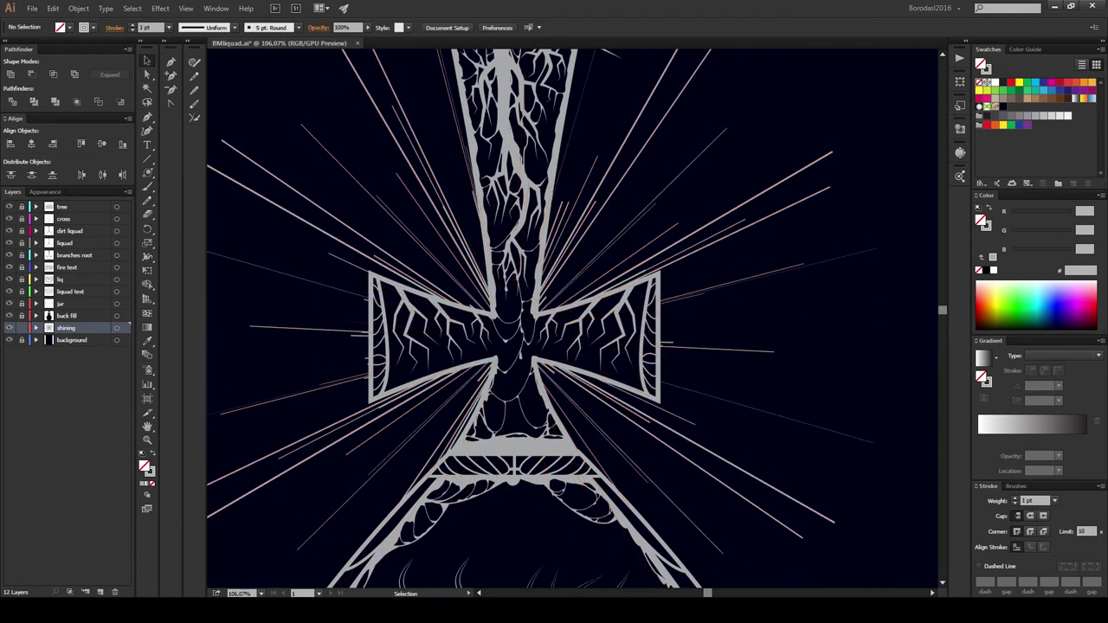
{"action": "key", "text": "z"}
{"action": "left_click", "coordinate": [586, 311], "text": "alt"}
{"action": "left_click_drag", "start_coordinate": [601, 282], "coordinate": [632, 282]}
{"action": "key", "text": "v"}
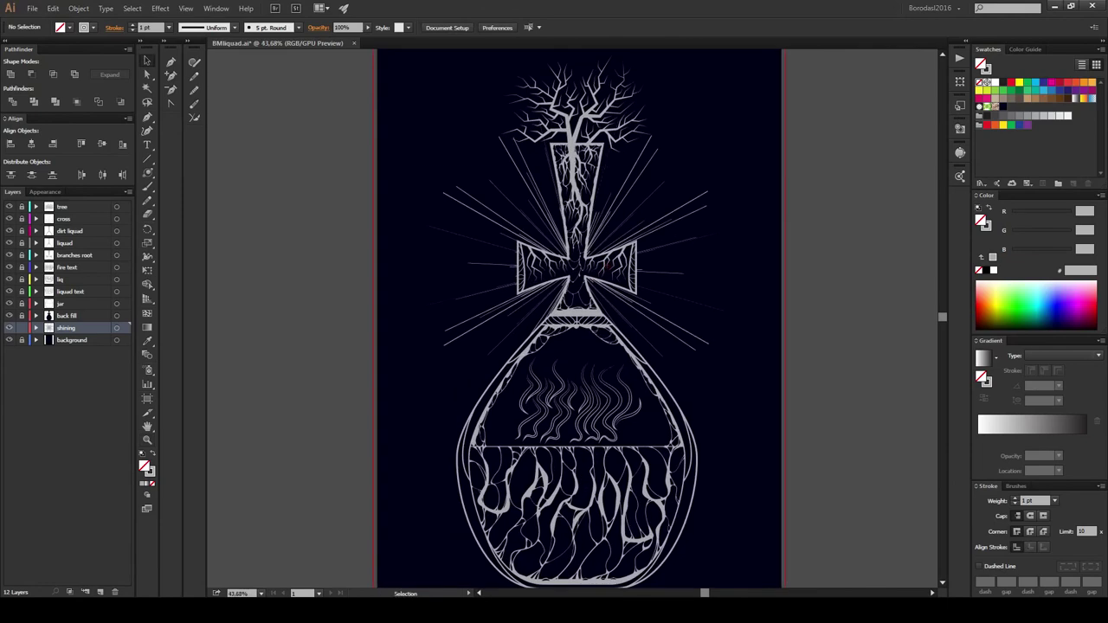
{"action": "left_click", "coordinate": [568, 259]}
Step: Zoom in on the tree and scroll down through the poster to review it
{"action": "key", "text": "ctrl+shift+a"}
{"action": "key", "text": "z"}
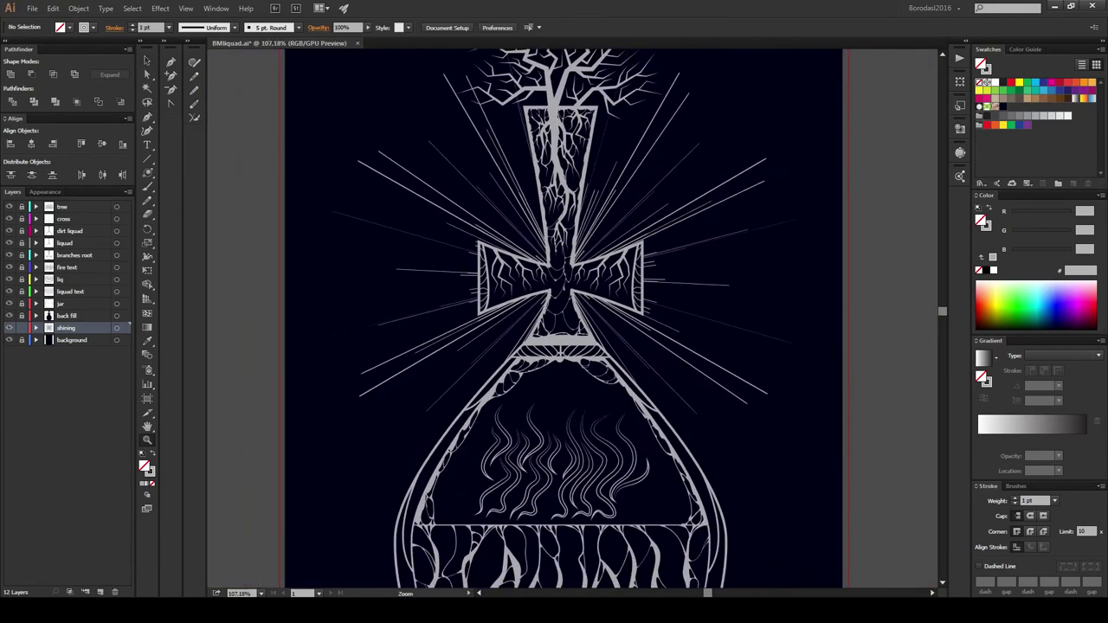
{"action": "left_click_drag", "start_coordinate": [576, 87], "coordinate": [623, 87]}
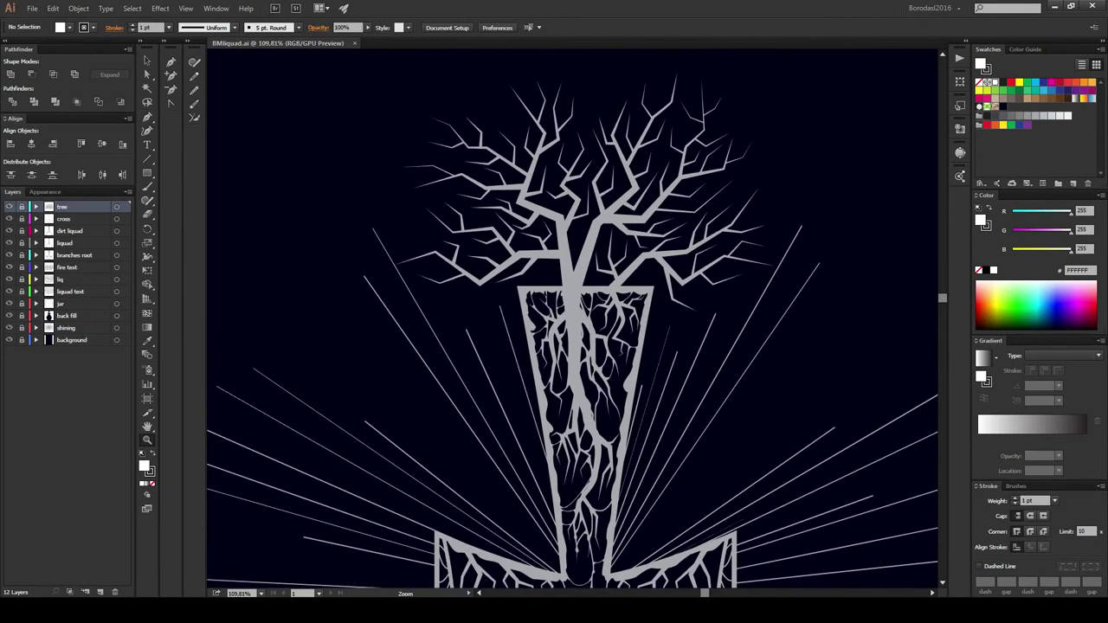
{"action": "scroll", "coordinate": [572, 319], "scroll_direction": "down", "scroll_amount": 2}
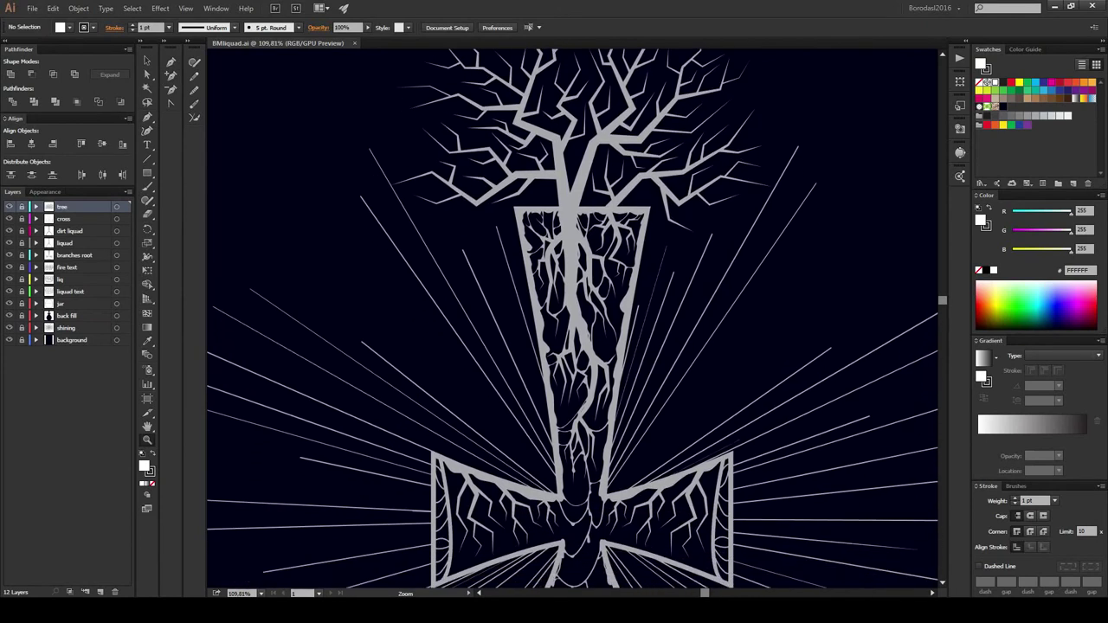
{"action": "scroll", "coordinate": [572, 319], "scroll_direction": "down", "scroll_amount": 1}
{"action": "scroll", "coordinate": [572, 318], "scroll_direction": "down", "scroll_amount": 1}
{"action": "scroll", "coordinate": [573, 318], "scroll_direction": "down", "scroll_amount": 4}
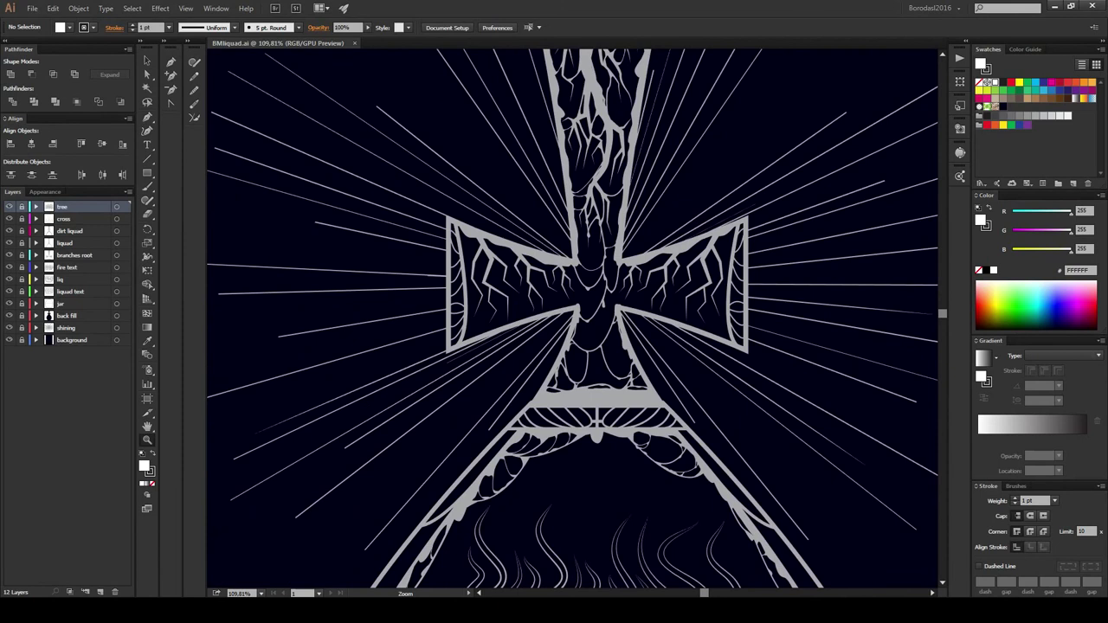
{"action": "scroll", "coordinate": [572, 318], "scroll_direction": "down", "scroll_amount": 3}
{"action": "scroll", "coordinate": [572, 319], "scroll_direction": "down", "scroll_amount": 1}
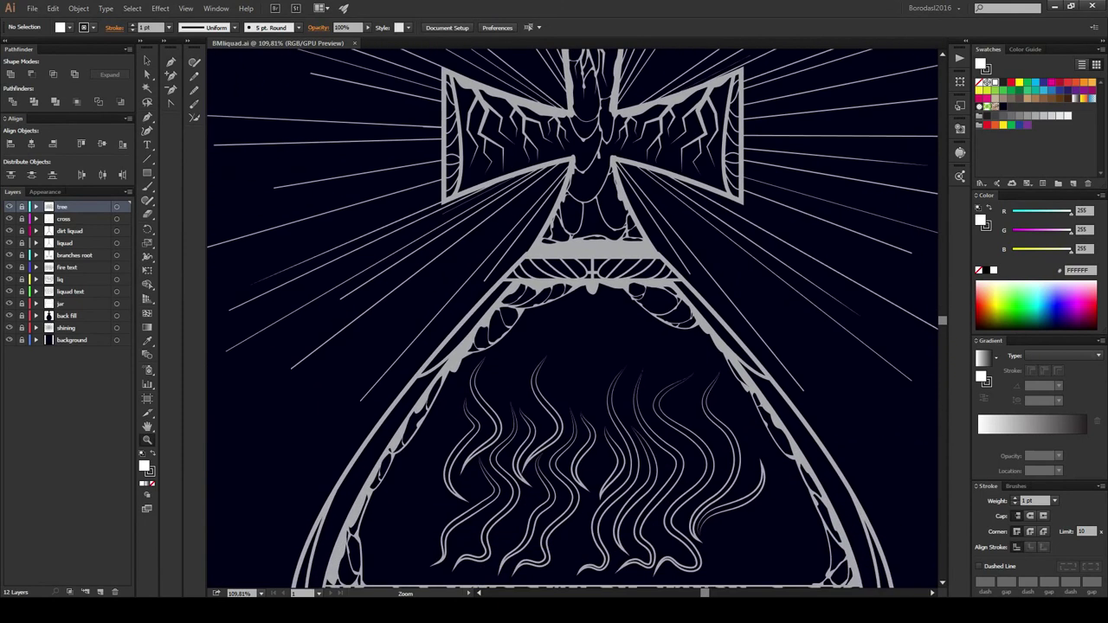
{"action": "scroll", "coordinate": [572, 319], "scroll_direction": "down", "scroll_amount": 4}
{"action": "scroll", "coordinate": [572, 319], "scroll_direction": "down", "scroll_amount": 3}
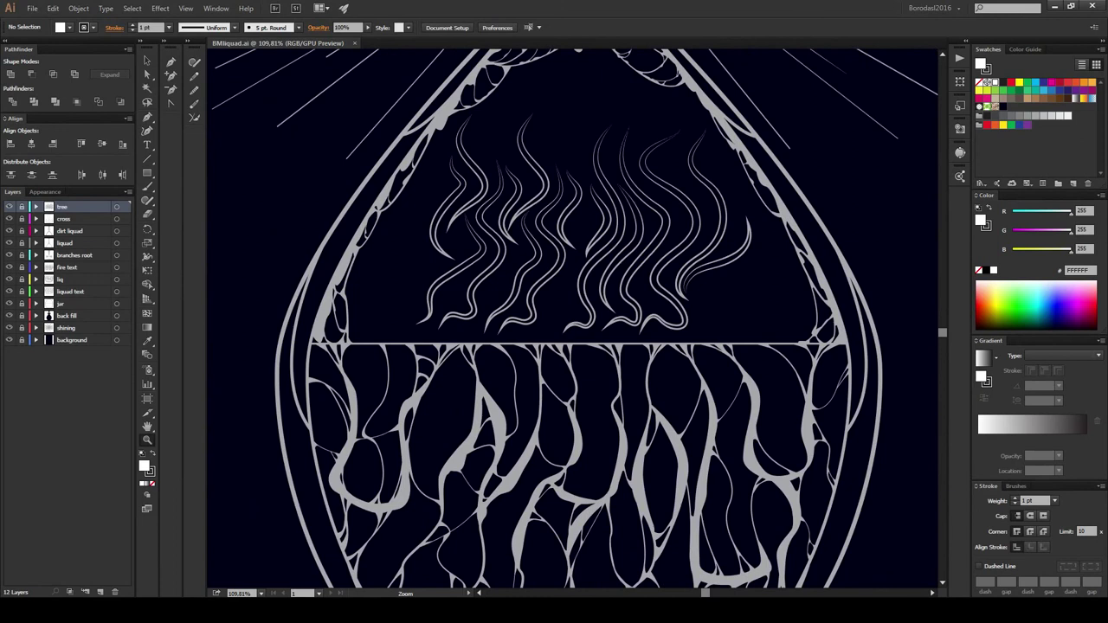
{"action": "scroll", "coordinate": [572, 318], "scroll_direction": "down", "scroll_amount": 3}
{"action": "scroll", "coordinate": [572, 318], "scroll_direction": "down", "scroll_amount": 1}
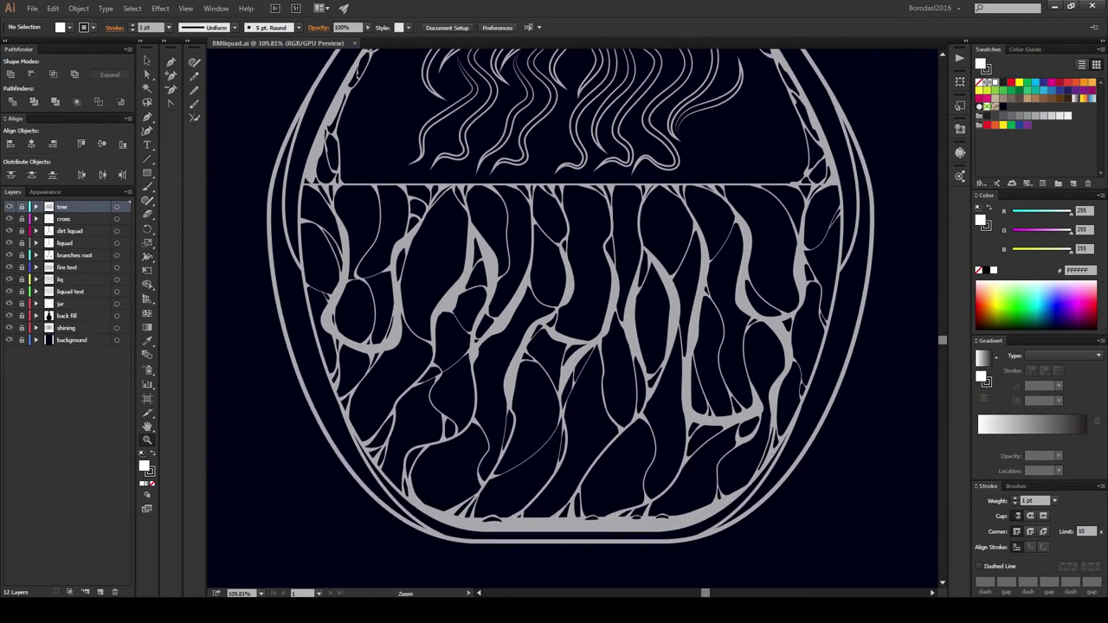
Step: Collapse both panel docks and display the whole poster in full-screen mode
{"action": "left_click", "coordinate": [5, 41]}
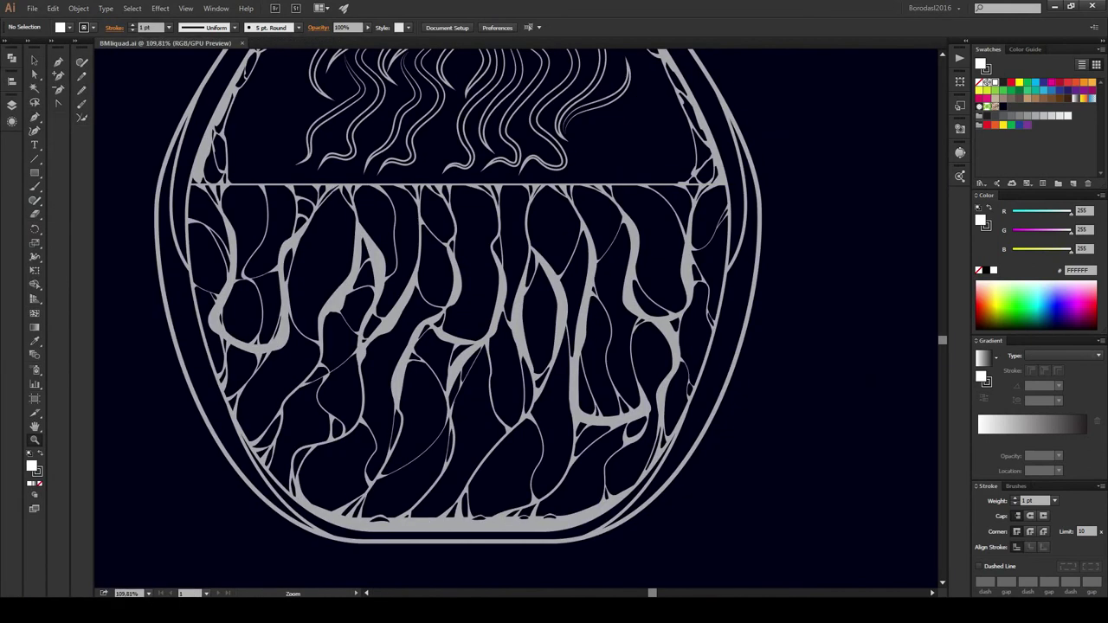
{"action": "left_click", "coordinate": [1102, 40]}
{"action": "key", "text": "ctrl+minus"}
{"action": "key", "text": "ctrl+minus"}
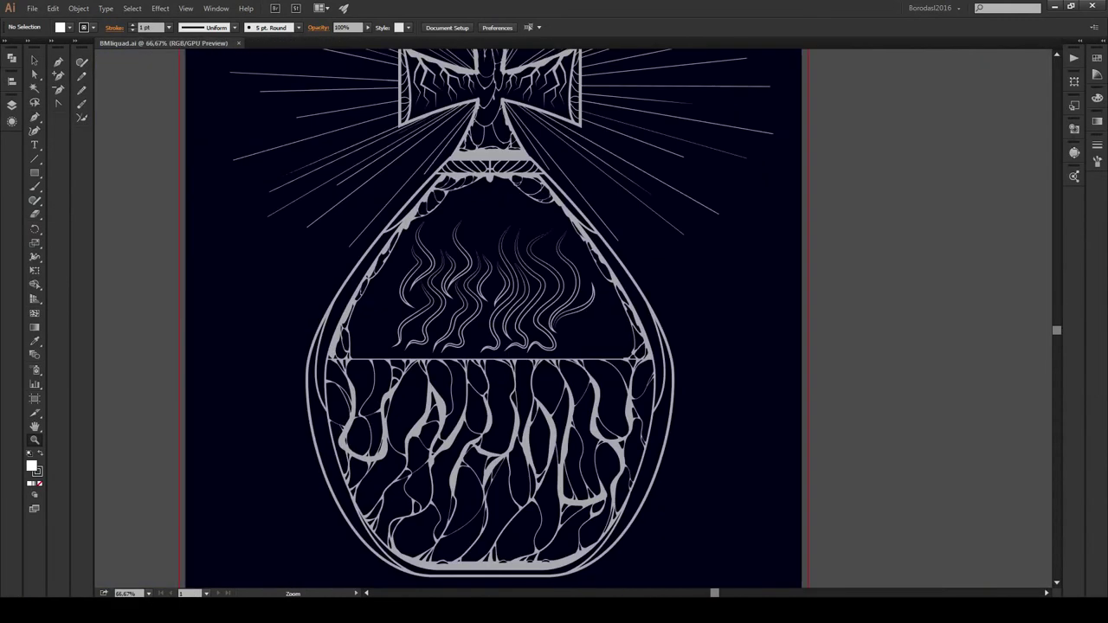
{"action": "scroll", "coordinate": [528, 321], "scroll_direction": "down", "scroll_amount": 3}
{"action": "scroll", "coordinate": [528, 321], "scroll_direction": "up", "scroll_amount": 2}
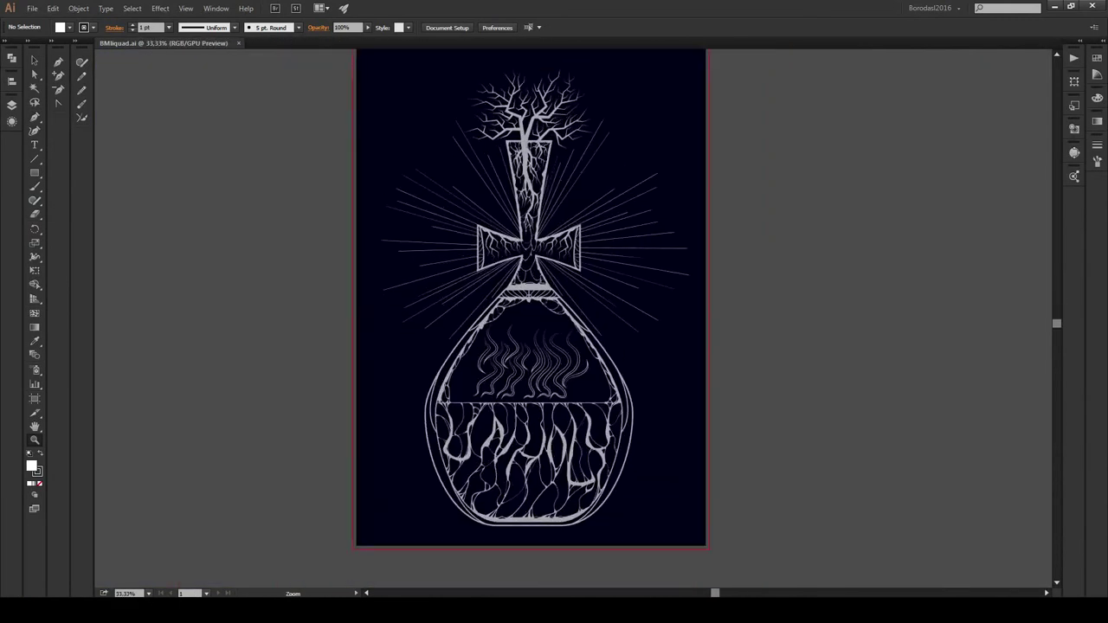
{"action": "scroll", "coordinate": [529, 320], "scroll_direction": "down", "scroll_amount": 1}
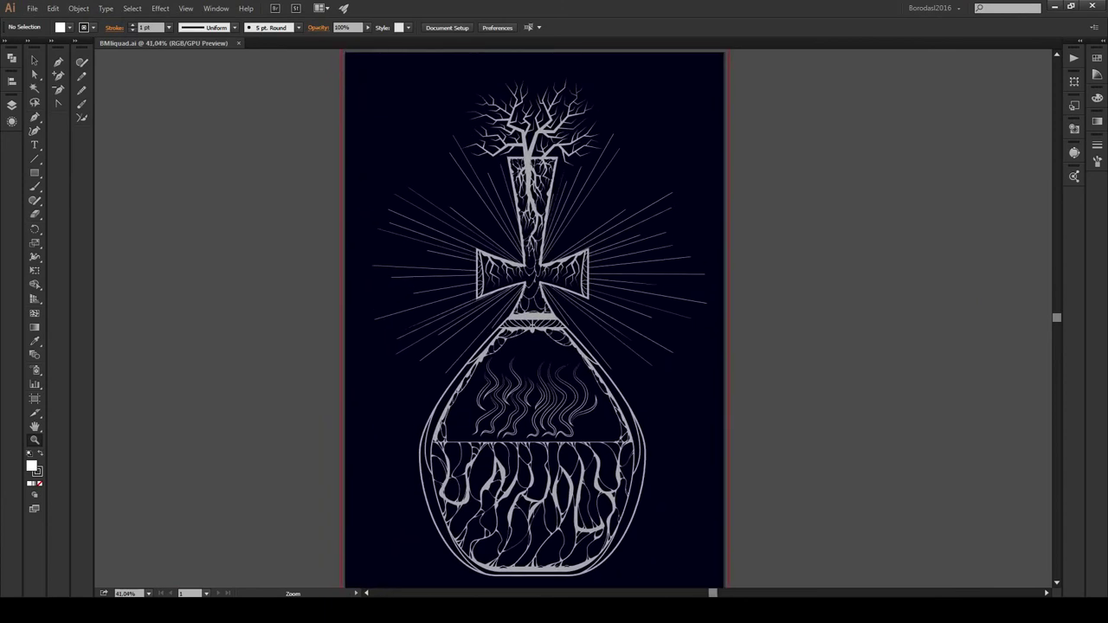
{"action": "key", "text": "f"}
{"action": "key", "text": "f"}
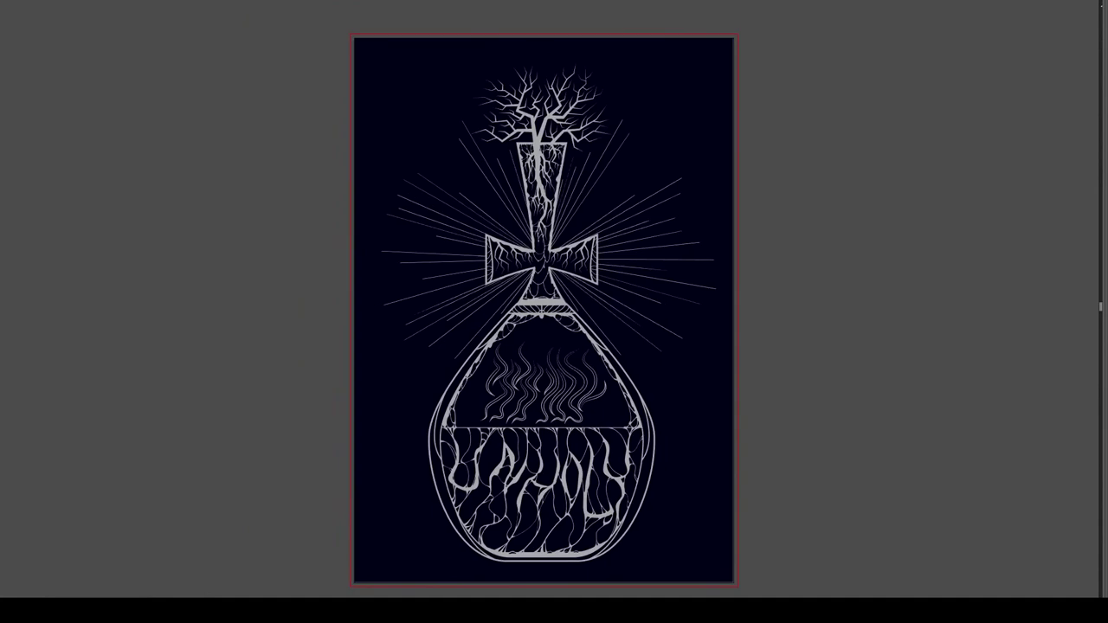